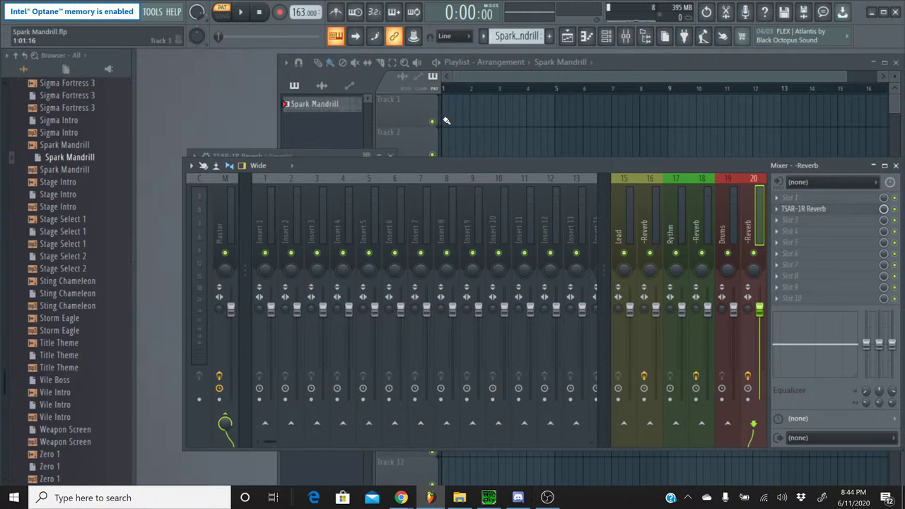
Bring the playlist to the front and open the channel rack for the Spark Mandrill pattern
click(334, 73)
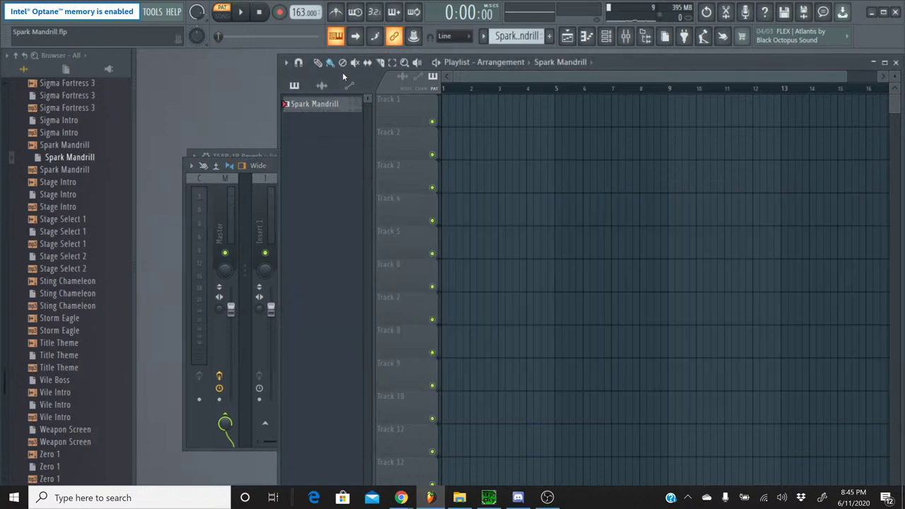
click(606, 36)
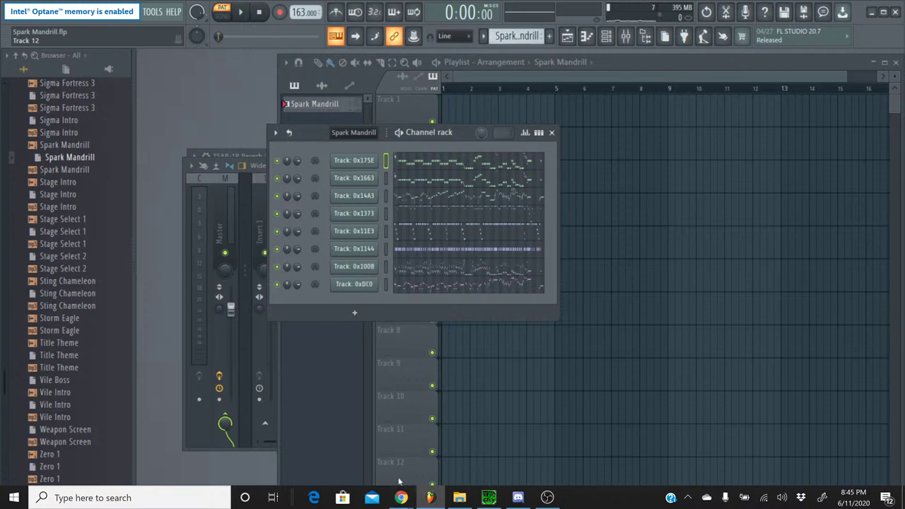
Switch to Chrome to check the YouTube Studio live stream dashboard and its chat, and return to FL Studio
mouse_move(400, 497)
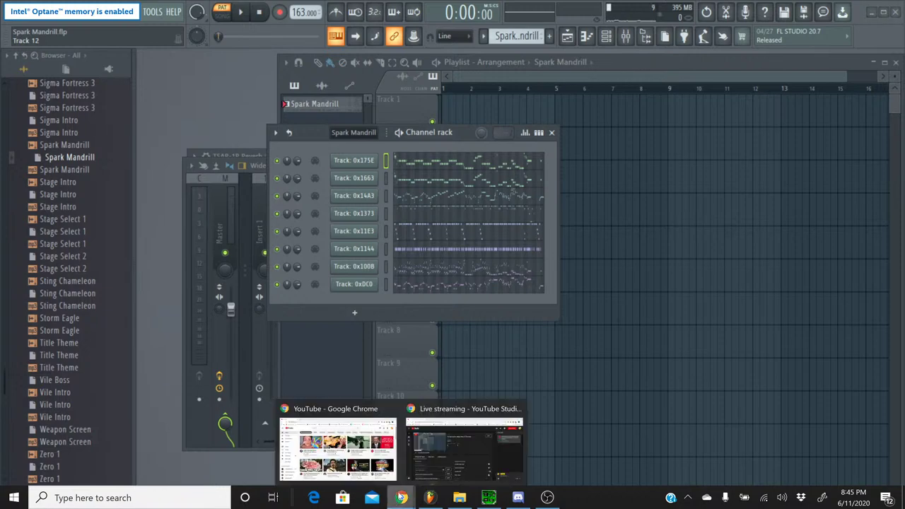
click(439, 423)
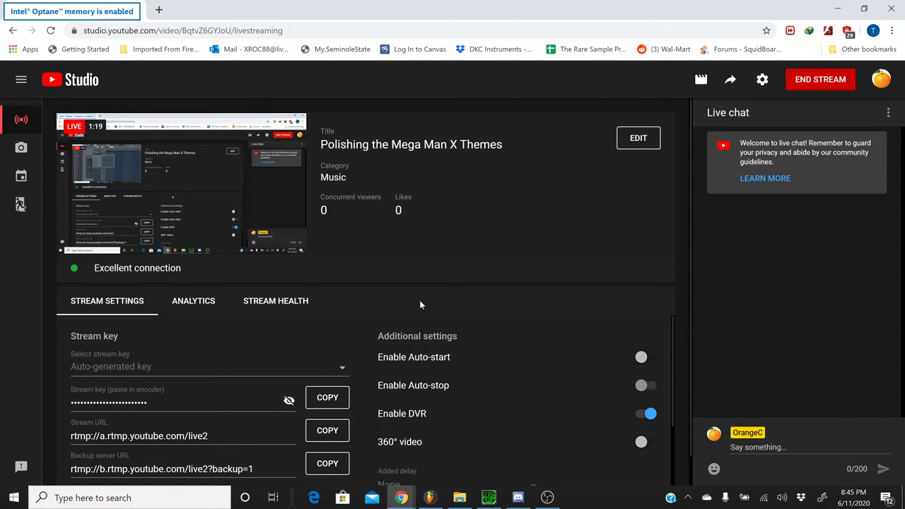
mouse_move(409, 501)
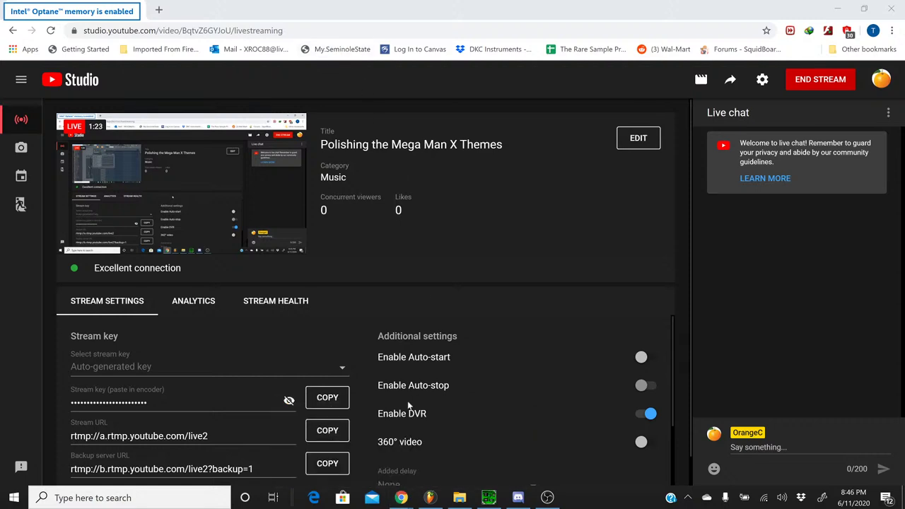
click(398, 474)
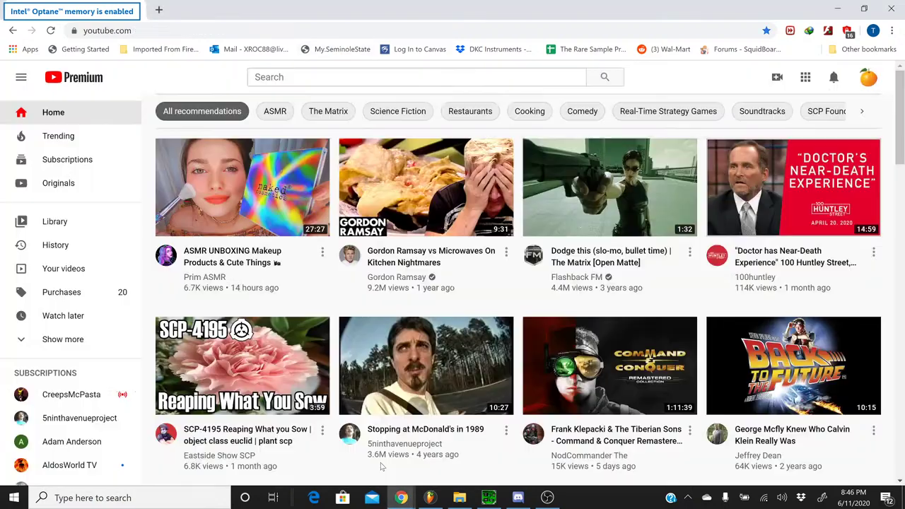
mouse_move(405, 499)
click(455, 447)
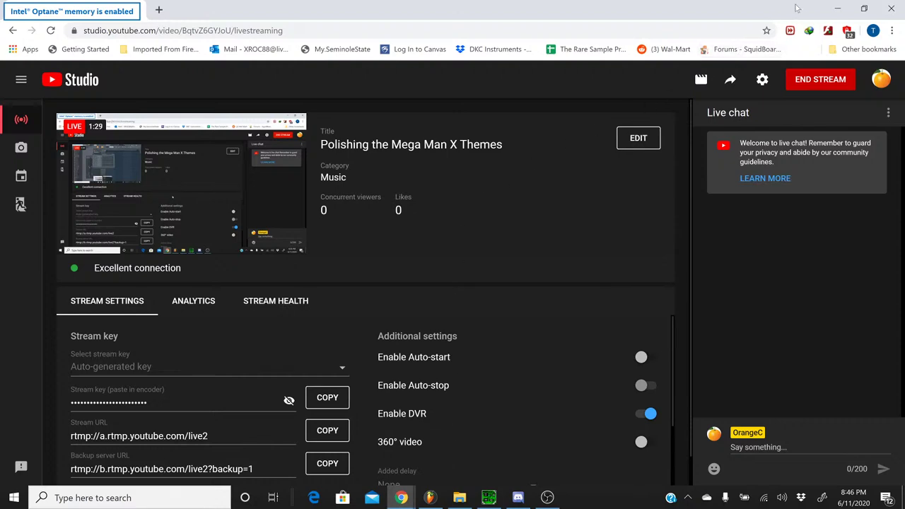
click(837, 9)
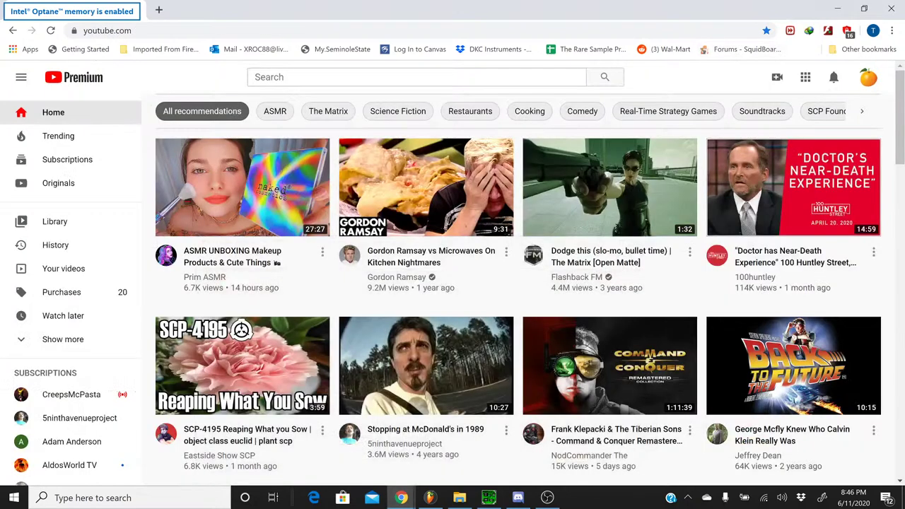
click(837, 9)
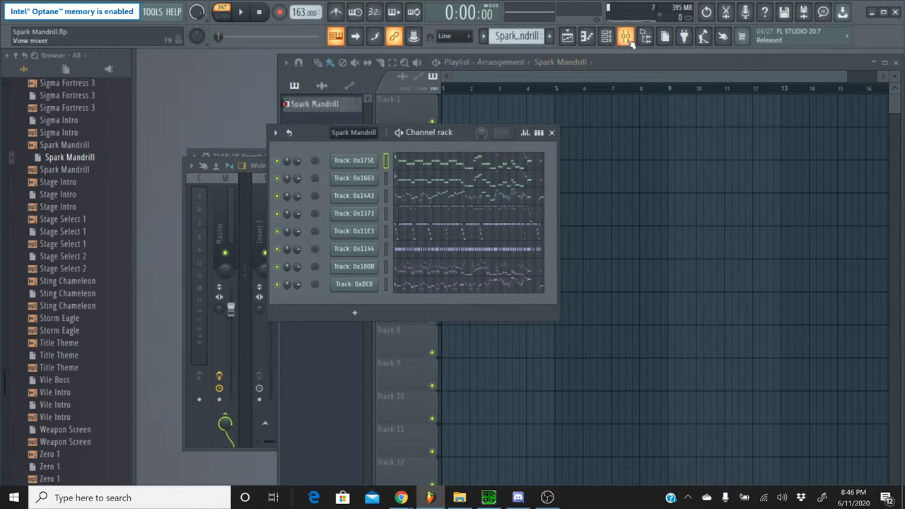
Open the Fruity LSD effect on the mixer's Master track and move its window clear of the track strip
click(230, 212)
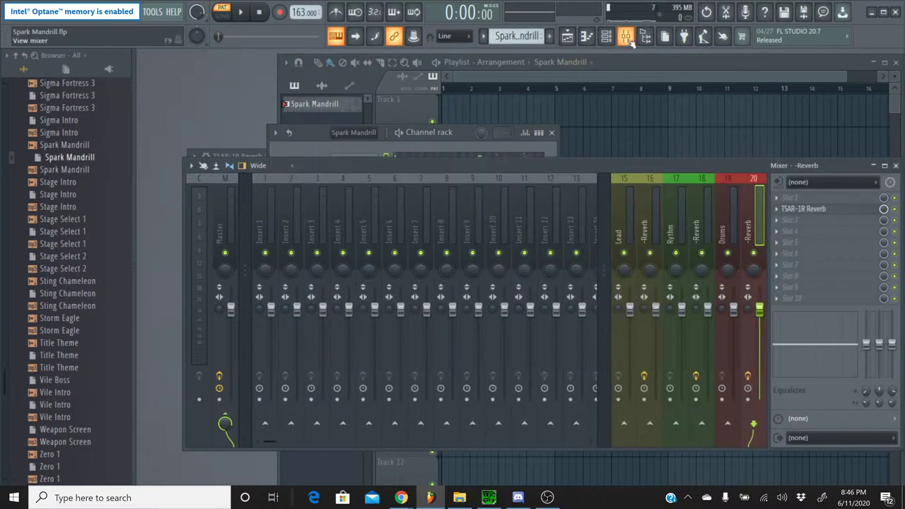
click(225, 187)
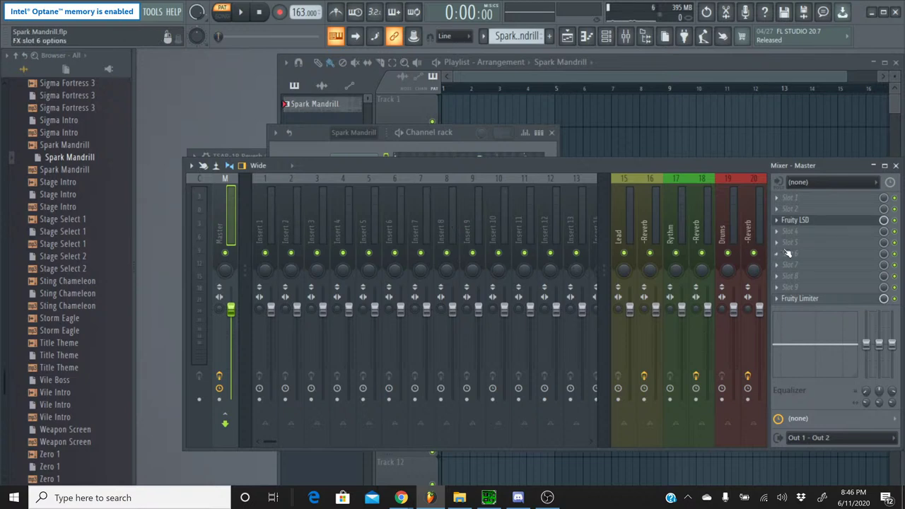
click(816, 223)
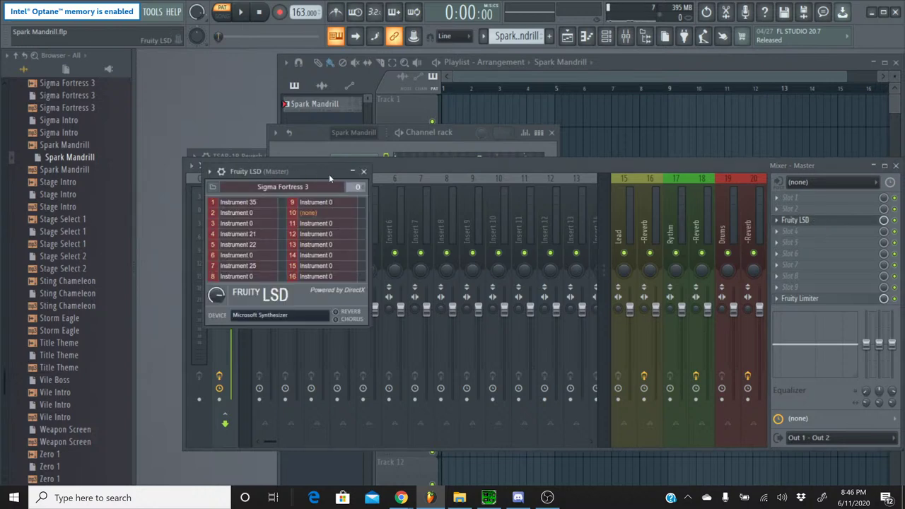
drag(329, 174, 364, 175)
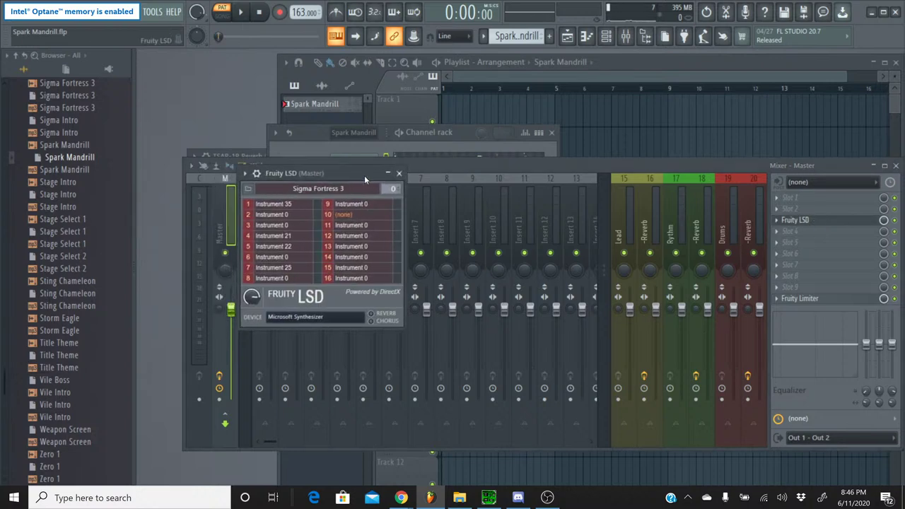
Load the Spark Mandrill.dls bank from the Track Blueprints folder into Fruity LSD
click(248, 189)
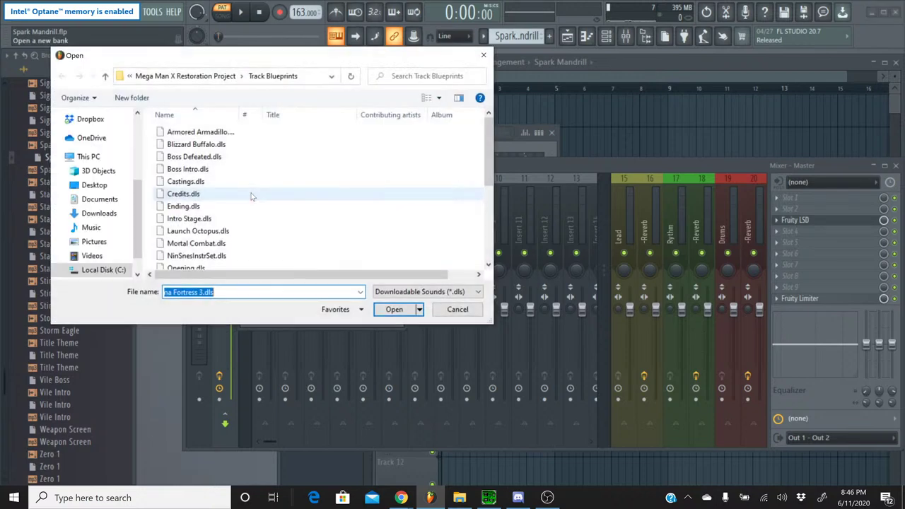
scroll(275, 178, down, 4)
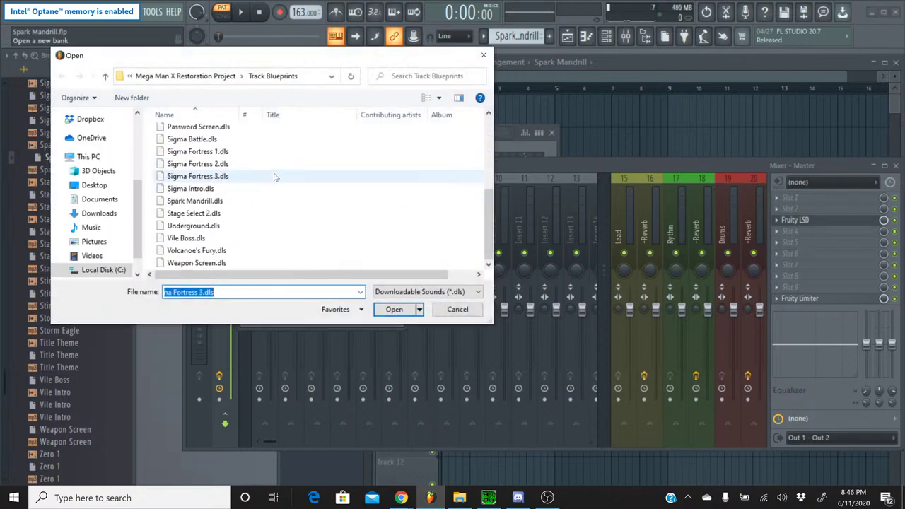
scroll(275, 177, up, 4)
scroll(275, 177, down, 4)
click(249, 201)
double_click(249, 201)
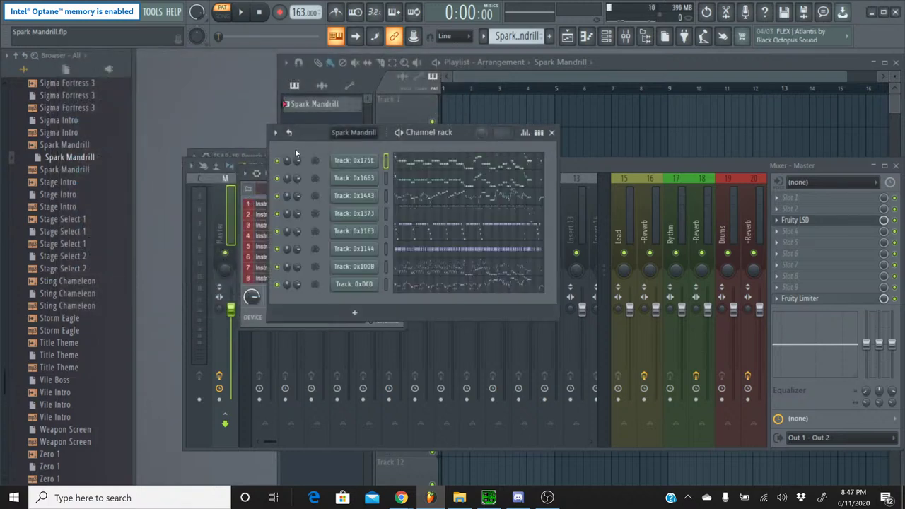
Preview the Spark Mandrill pattern and compare it with the original 14 Spark Mandrill.spc played in SPCTool
click(240, 12)
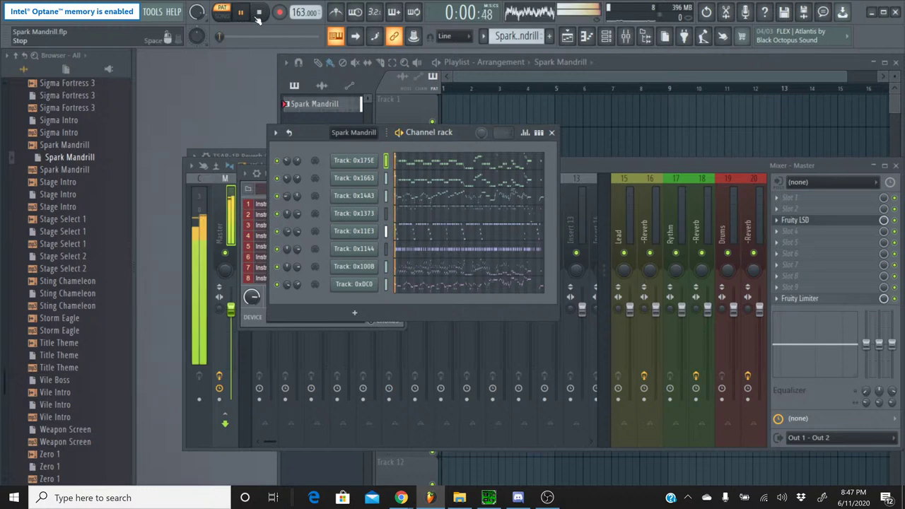
click(260, 14)
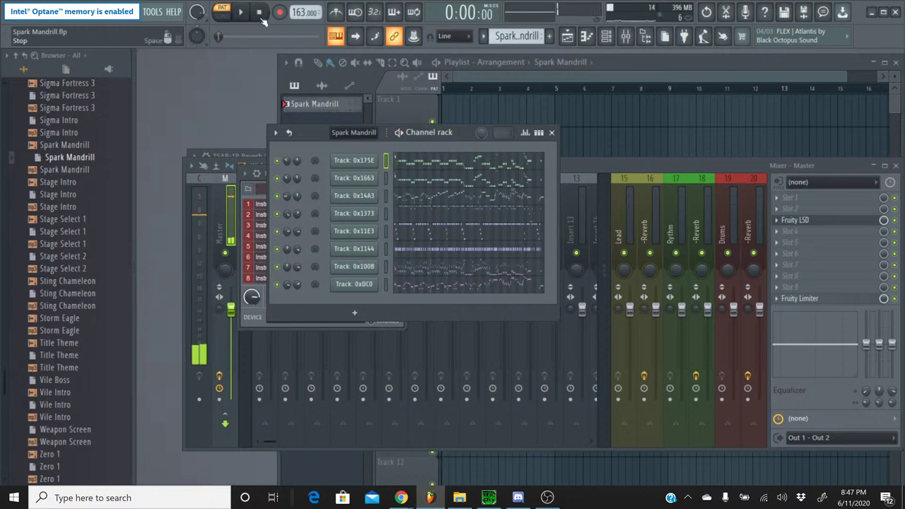
click(489, 497)
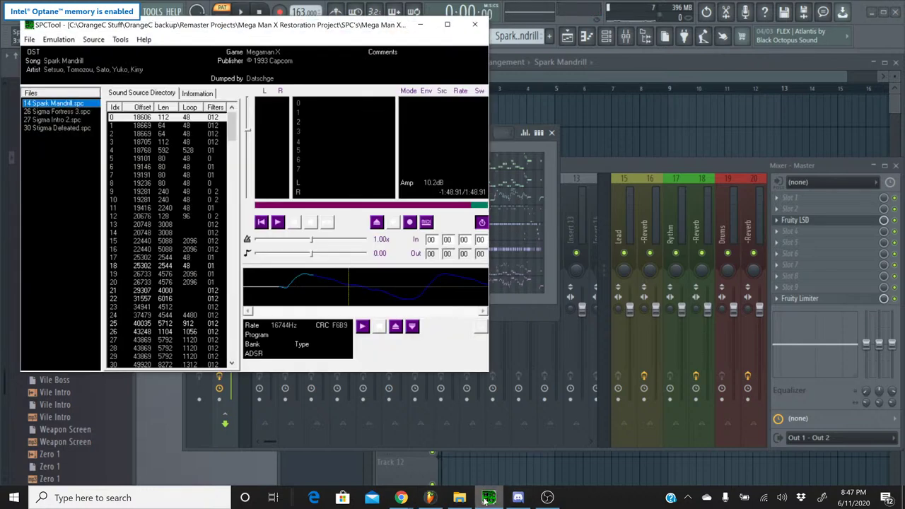
click(277, 222)
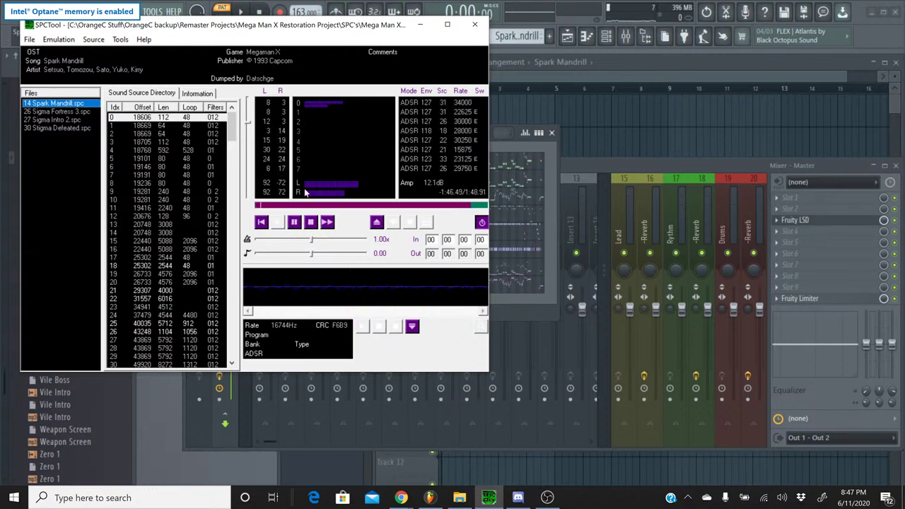
click(311, 222)
click(420, 24)
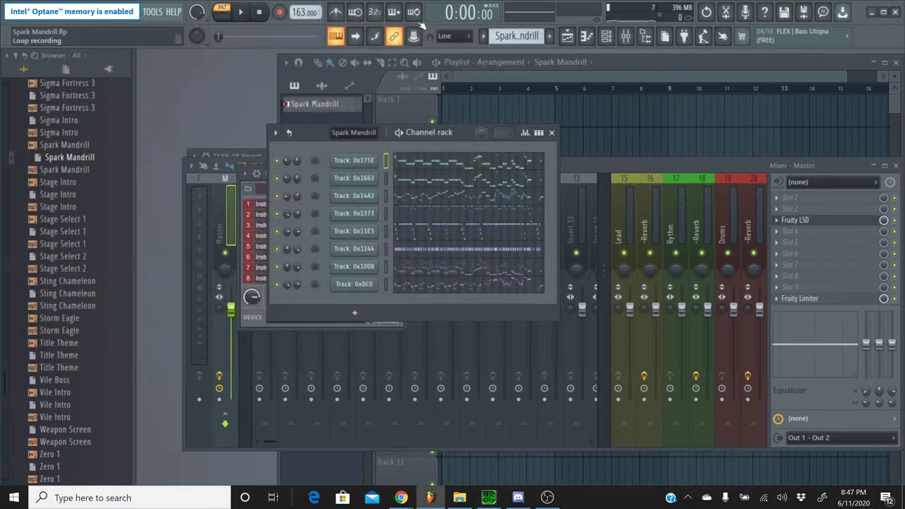
Switch to Chrome to read the live chat on the stream dashboard and return to FL Studio
mouse_move(400, 497)
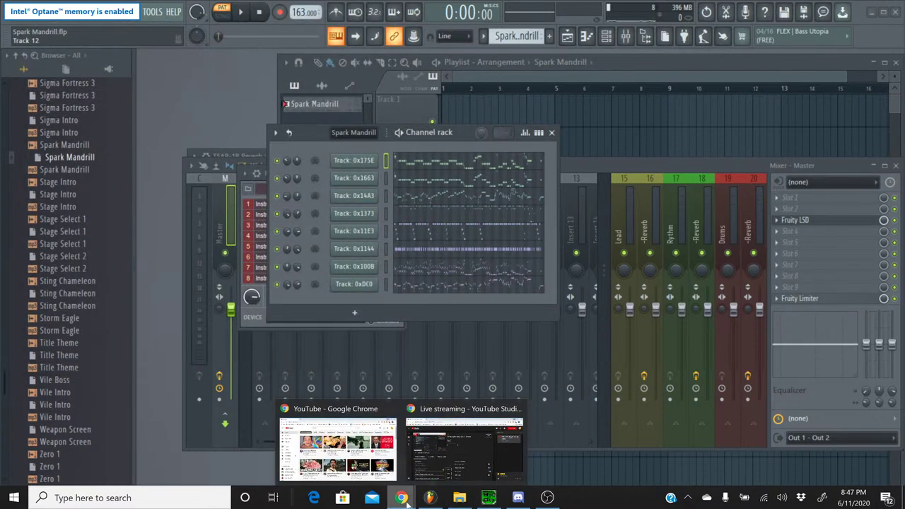
click(451, 459)
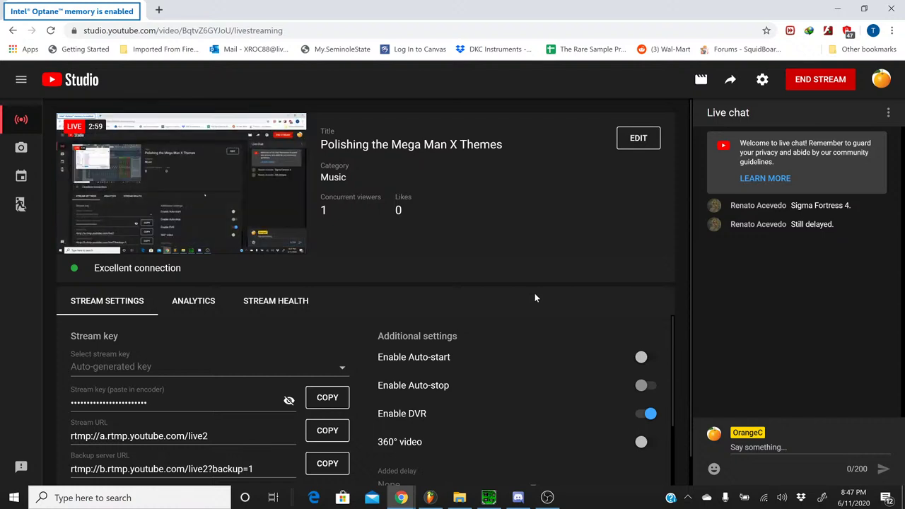
mouse_move(401, 497)
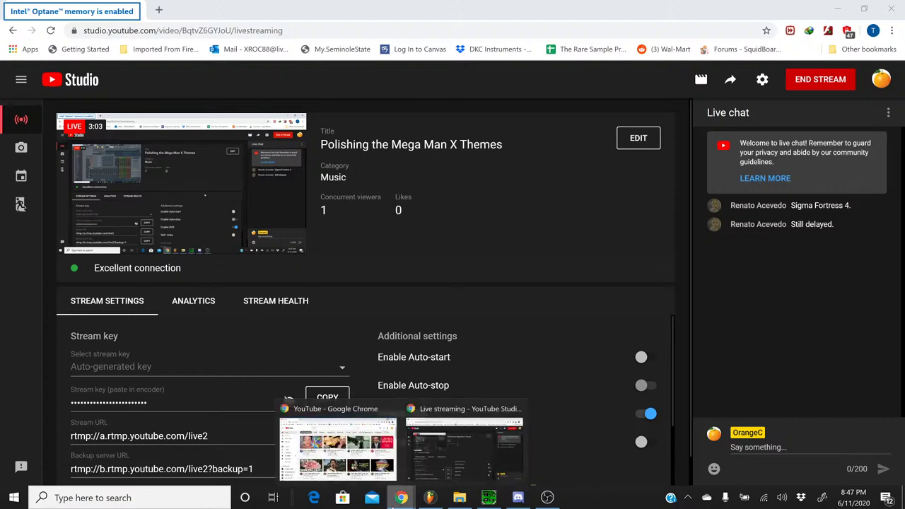
click(389, 409)
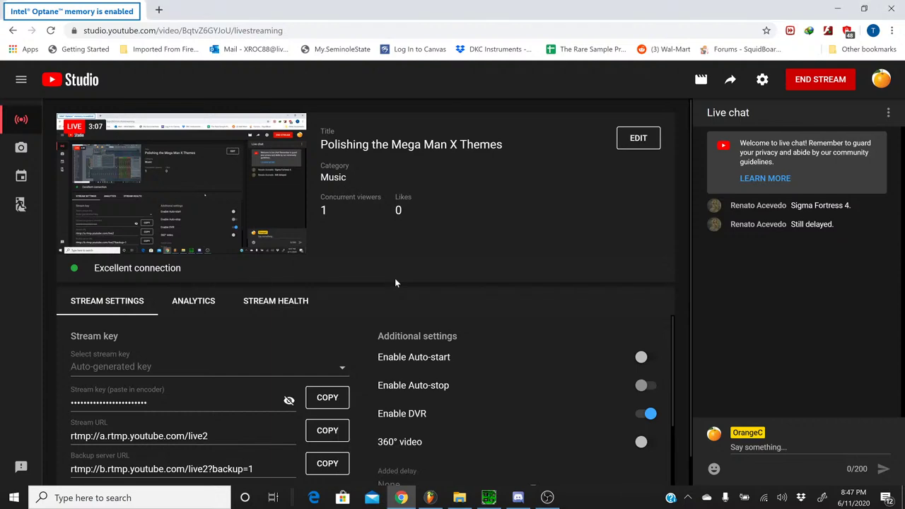
click(429, 497)
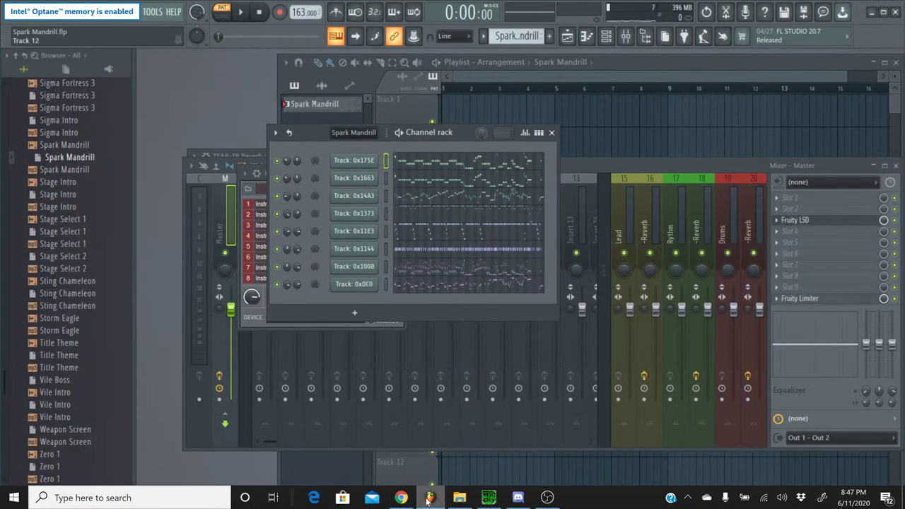
click(428, 498)
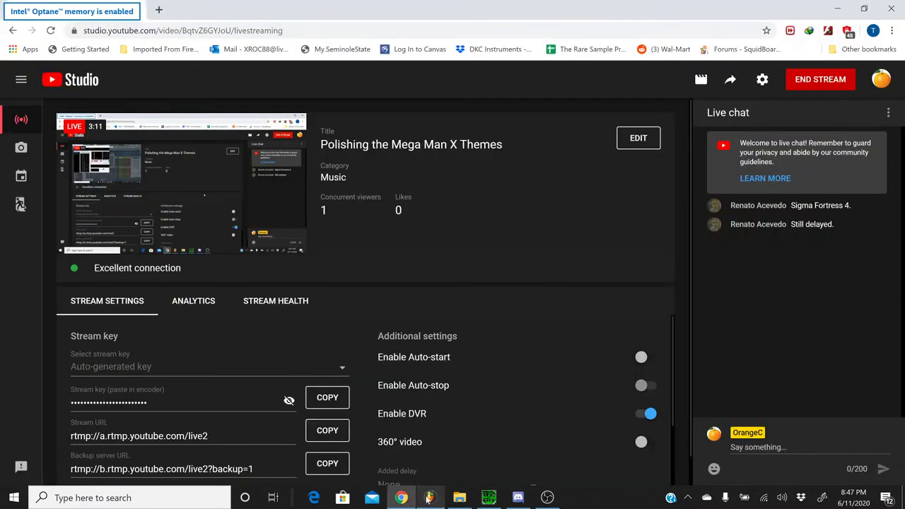
click(429, 497)
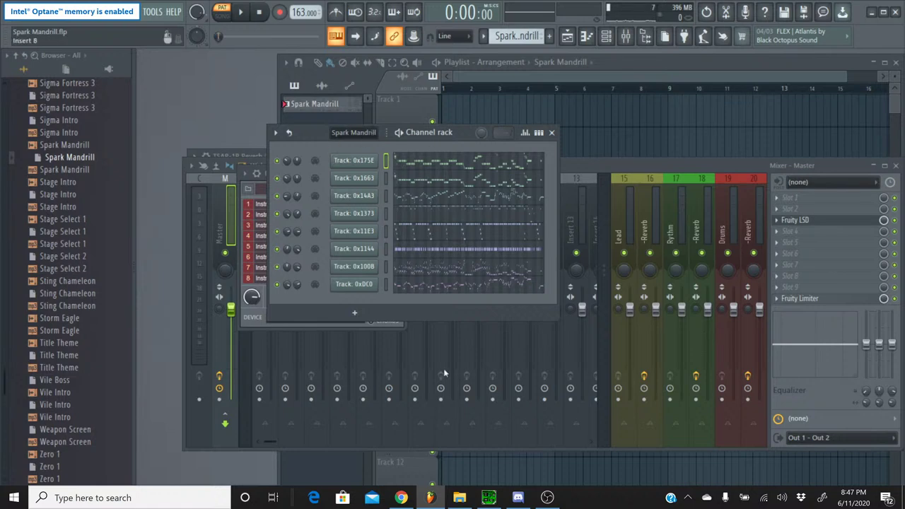
Listen again to the original 14 Spark Mandrill.spc in SPCTool and return to FL Studio
click(489, 498)
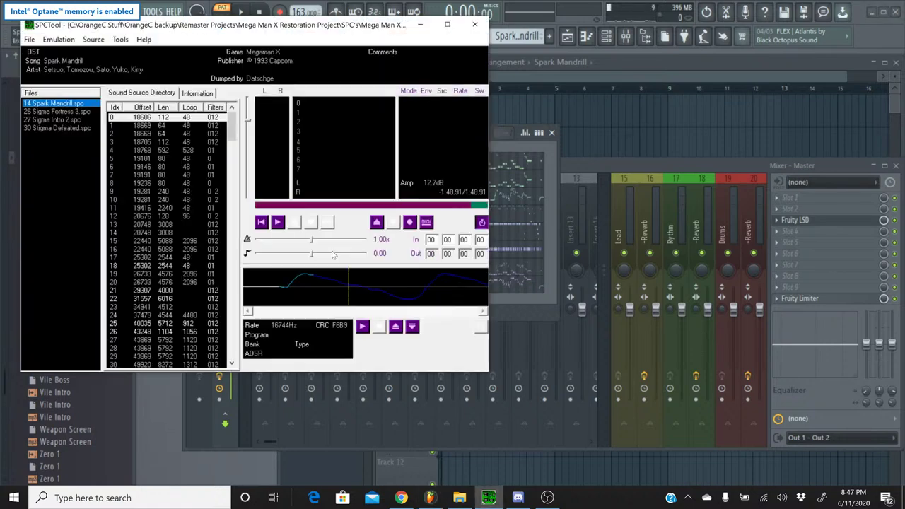
click(277, 222)
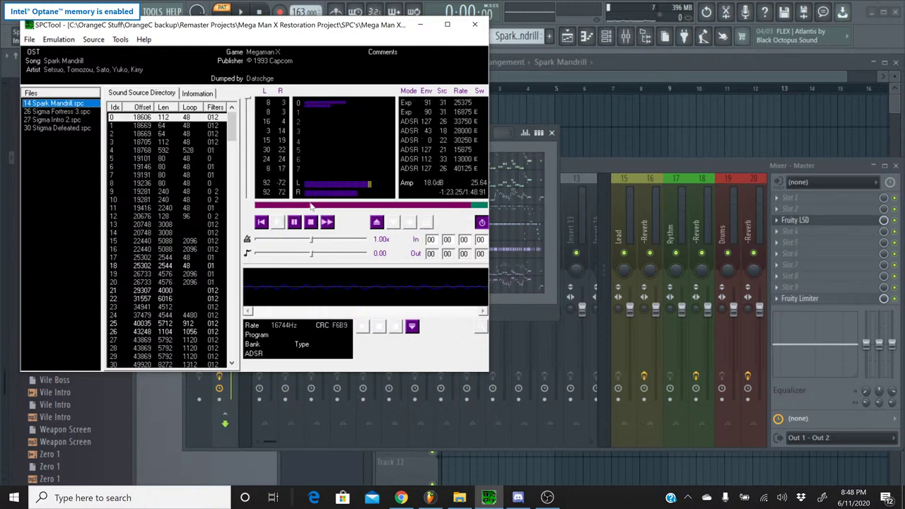
click(311, 222)
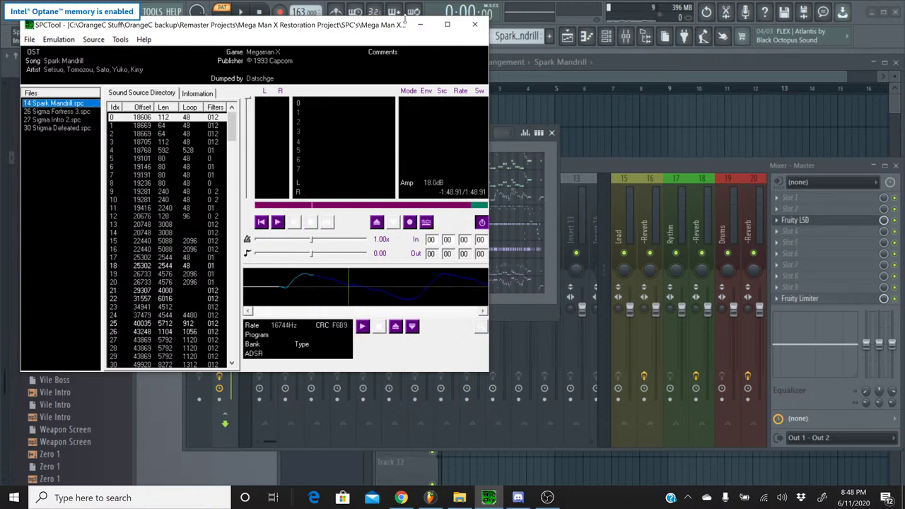
click(420, 24)
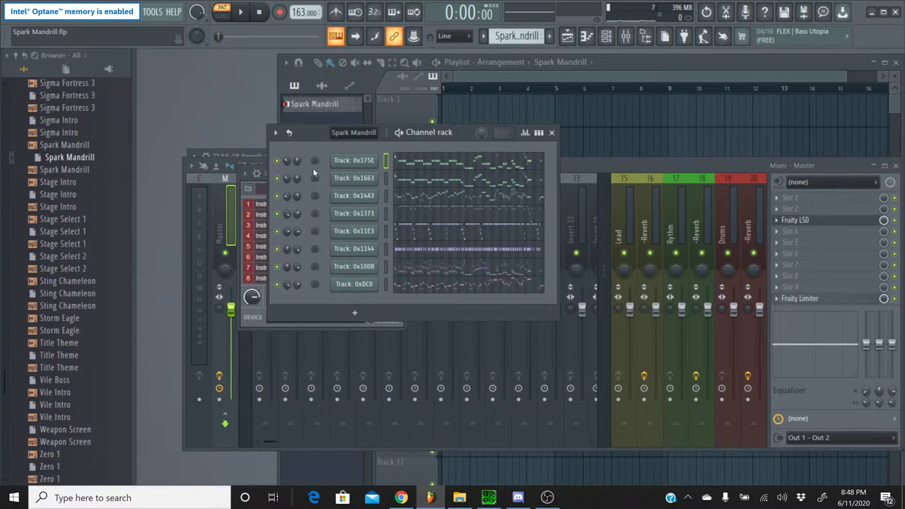
Solo the Track: 0x175E channel and show its notes in the piano roll
right_click(279, 161)
click(285, 168)
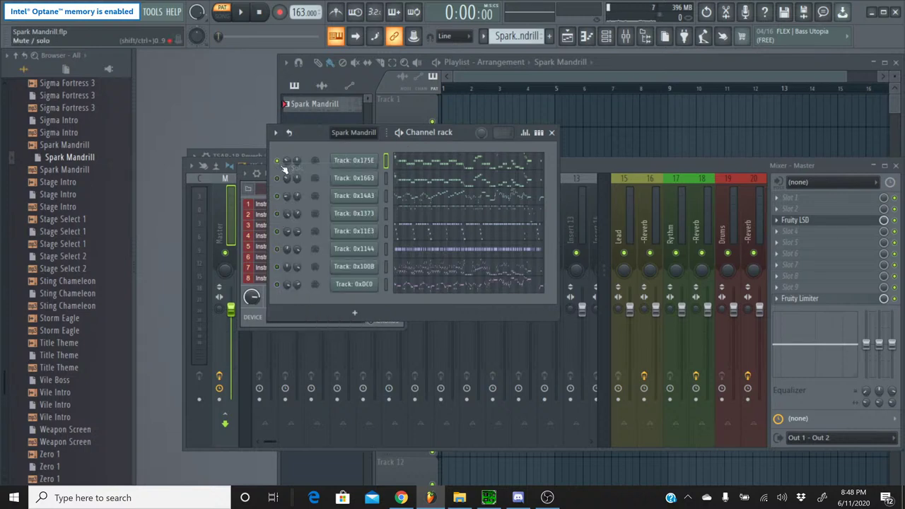
click(434, 164)
scroll(479, 191, down, 10)
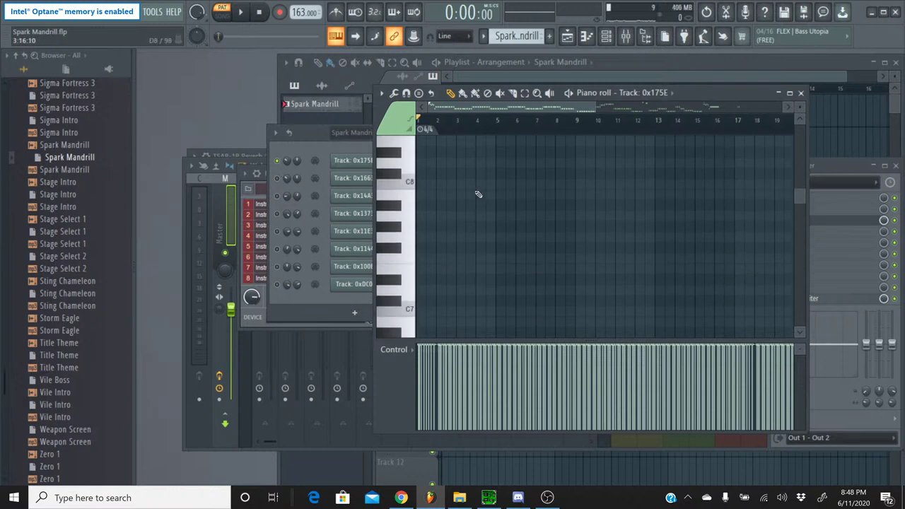
scroll(475, 188, up, 3)
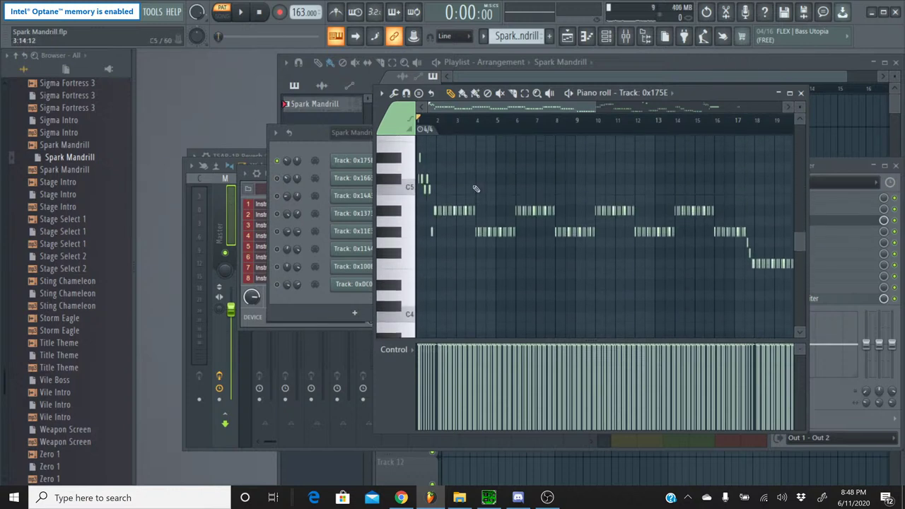
Play the Track: 0x175E channel from about bar 25 in the piano roll and stop playback
click(396, 169)
click(396, 161)
drag(460, 110, 647, 115)
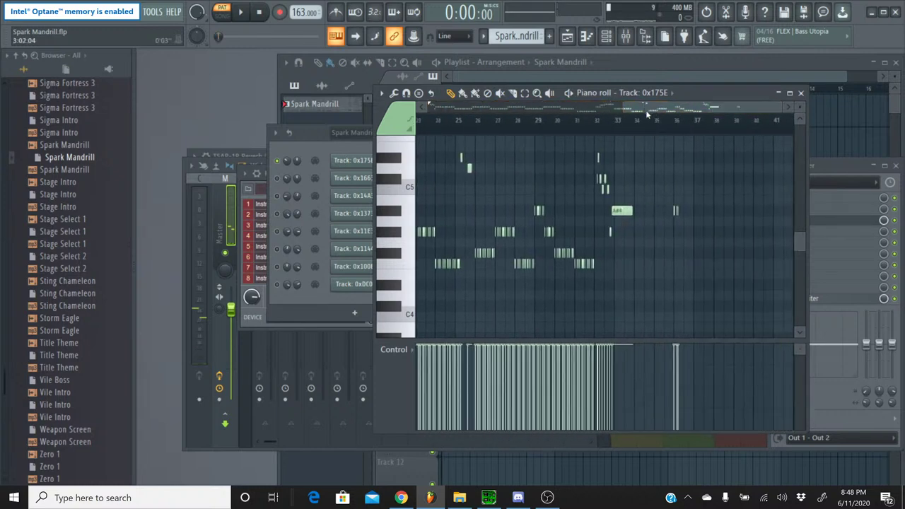
click(458, 121)
click(242, 12)
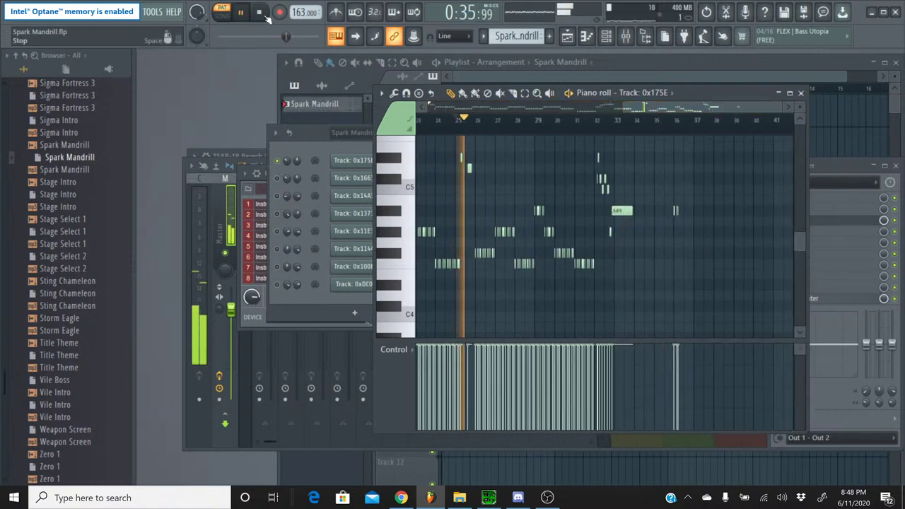
click(266, 16)
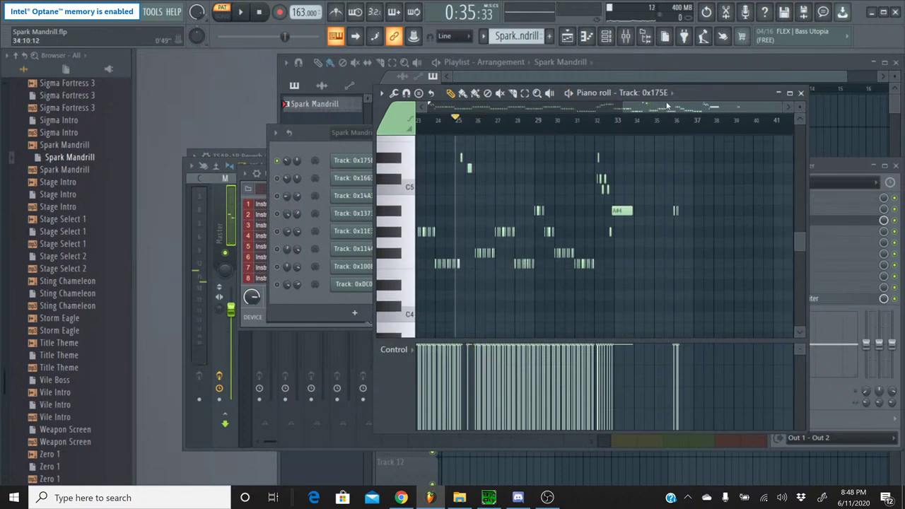
Listen to the Track: 0x175E channel from about bar 32, stop playback and close the piano roll
scroll(666, 104, right, 2)
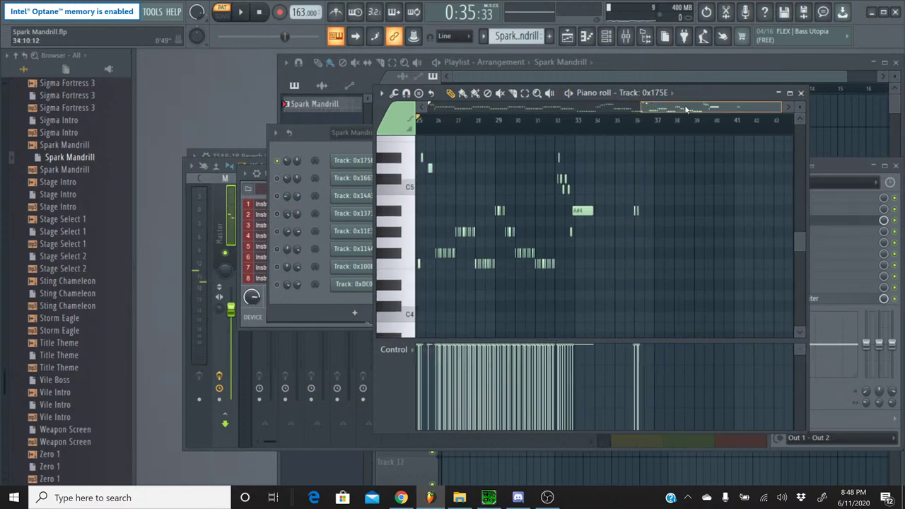
click(563, 121)
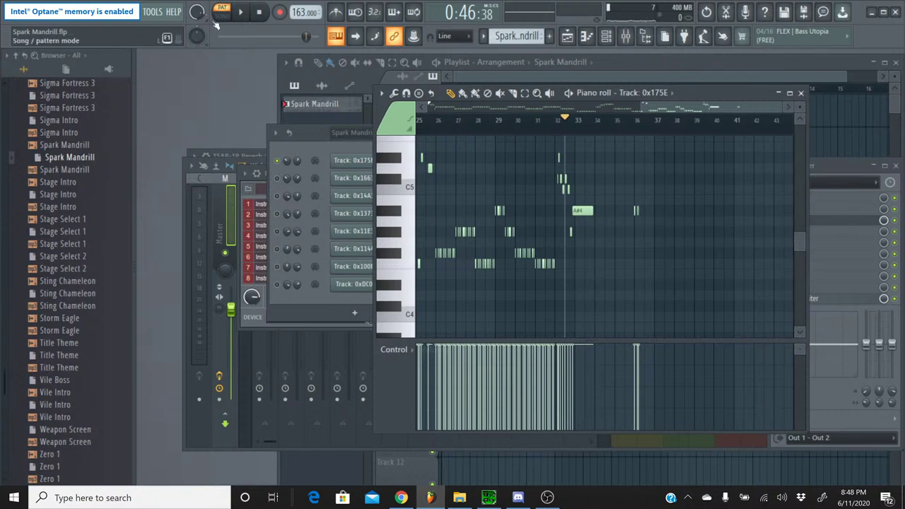
click(240, 12)
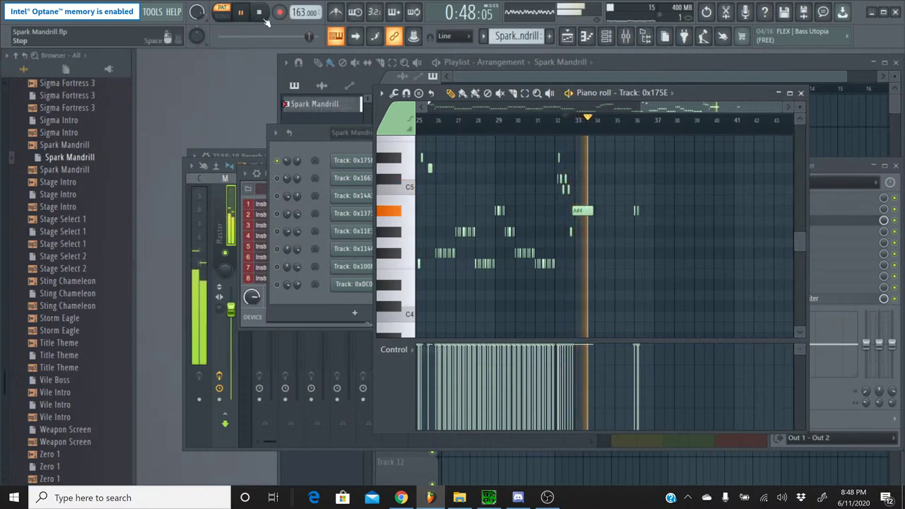
key(space)
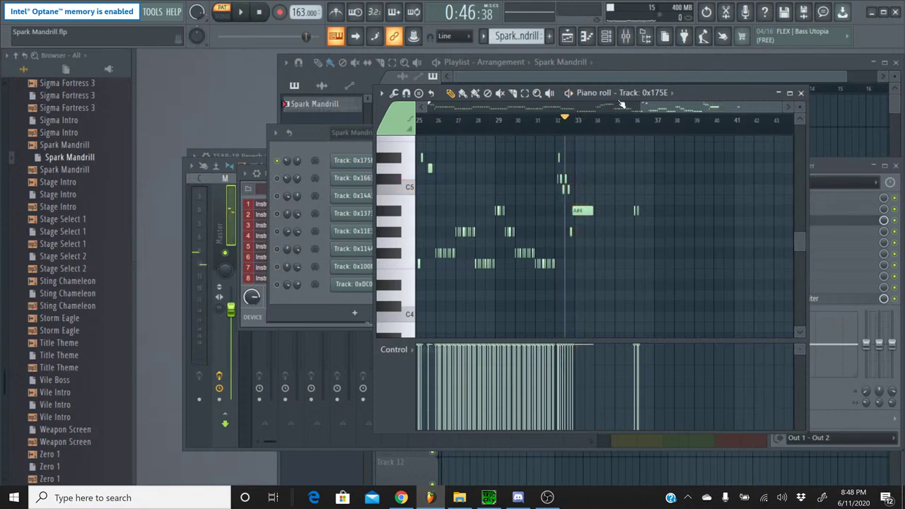
click(801, 93)
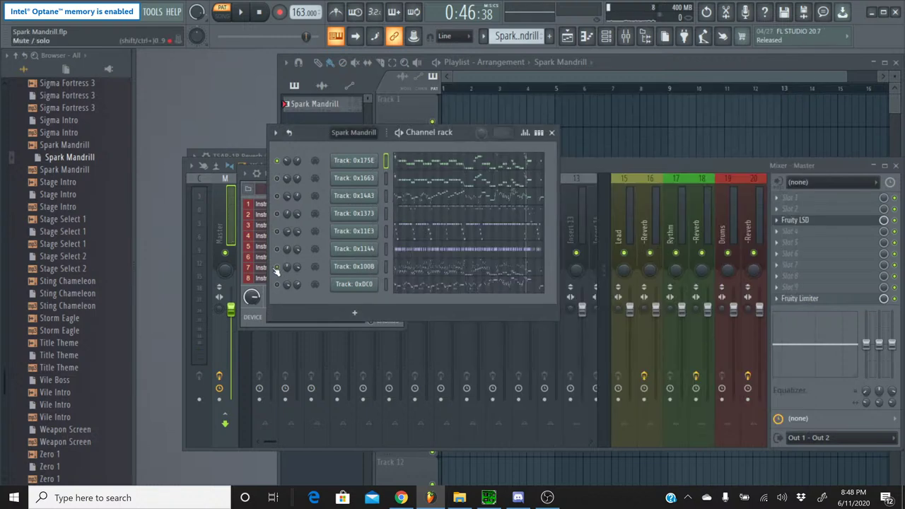
Play the pattern and toggle channels to compare Track: 0x175E with 0xDC0, 0x1663 and 0x14A3, leaving only 0x14A3 audible
key(space)
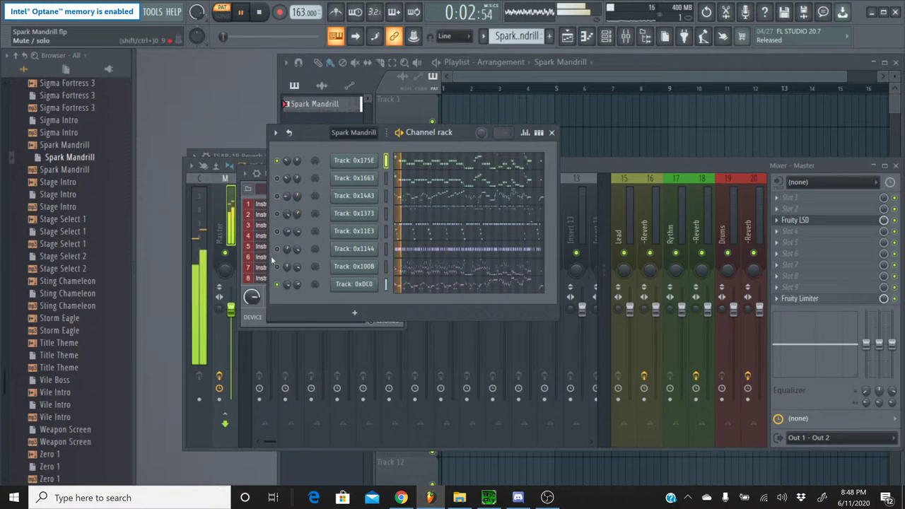
click(276, 283)
click(276, 177)
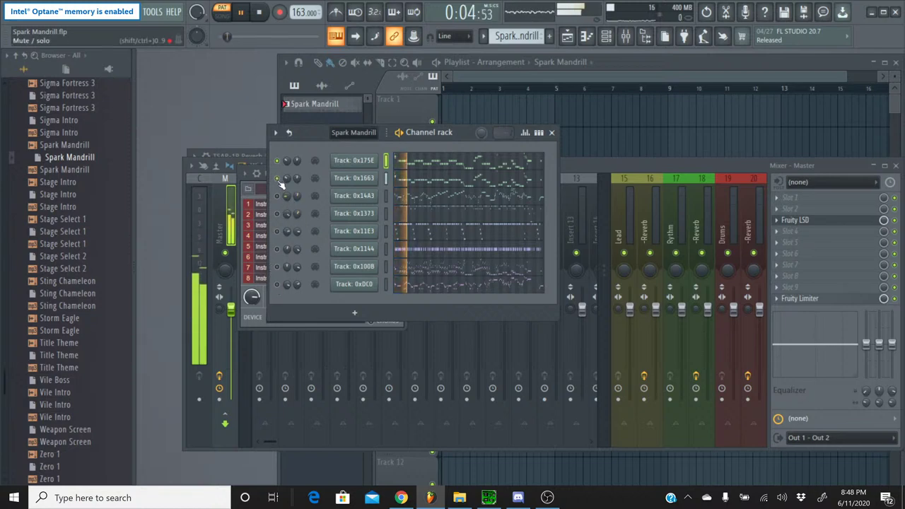
click(276, 160)
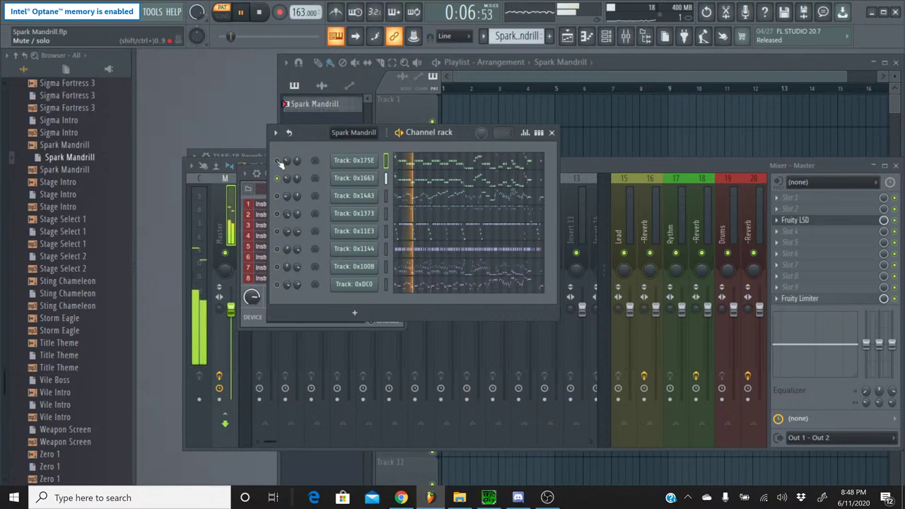
click(277, 160)
click(276, 177)
click(277, 195)
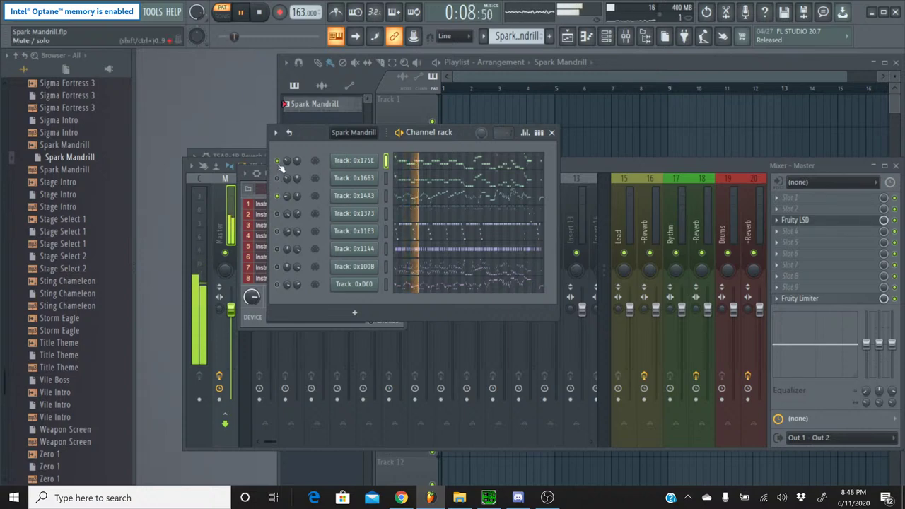
click(277, 160)
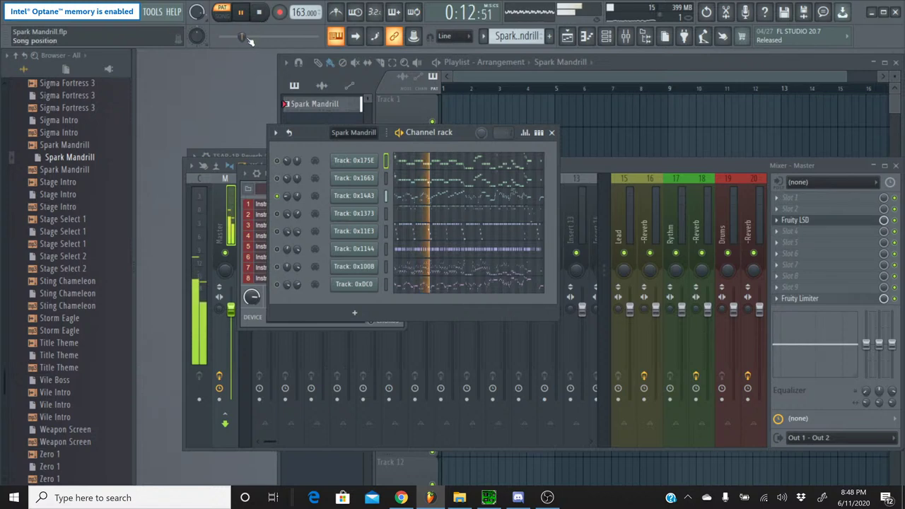
Audition the Track: 0x14A3 and Track: 0x1373 channels near the end of the pattern and stop playback
drag(247, 41, 313, 38)
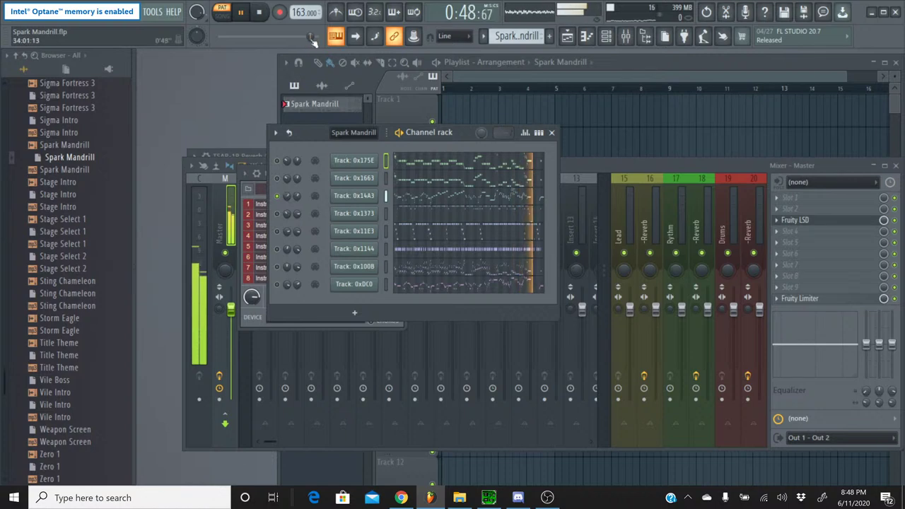
key(space)
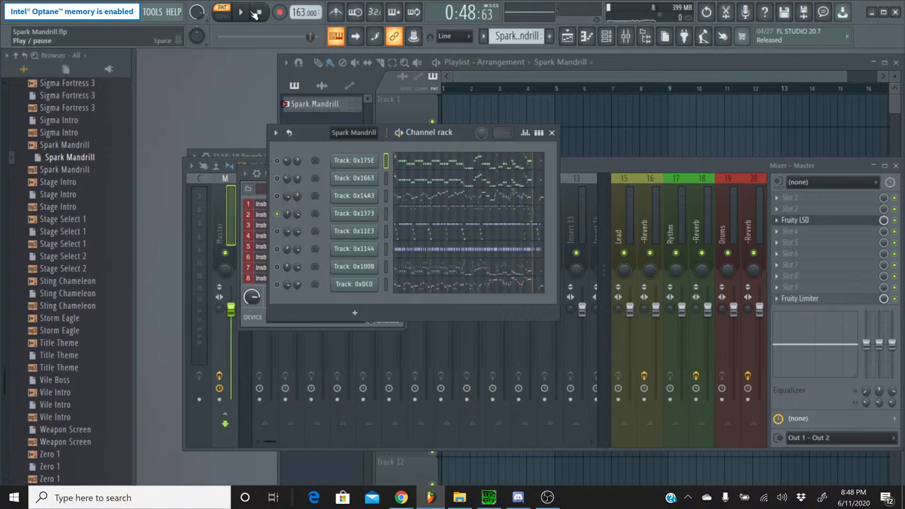
key(space)
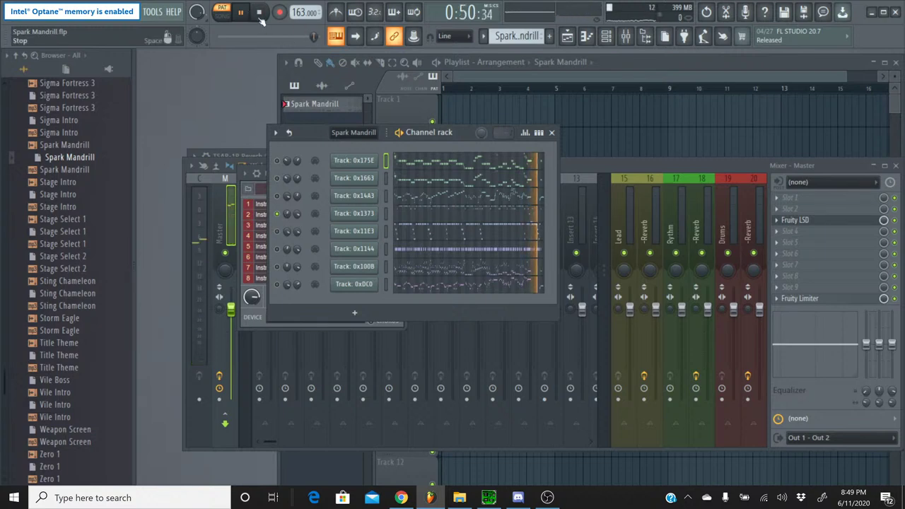
key(space)
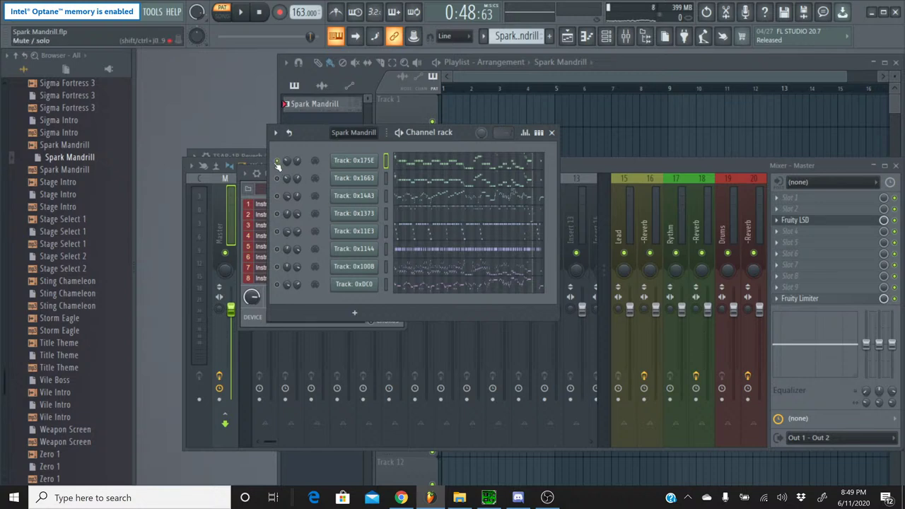
Select all notes of the Track: 0x175E channel in the piano roll and close it
click(404, 177)
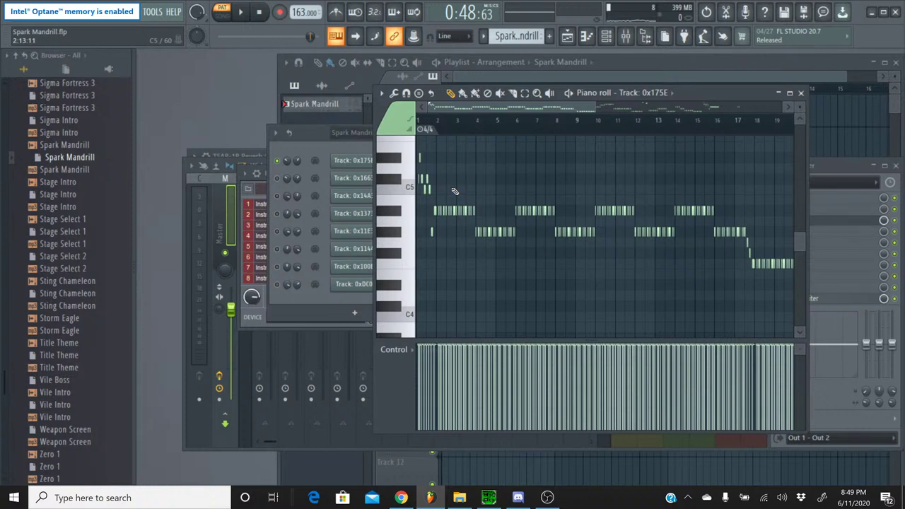
key(ctrl+a)
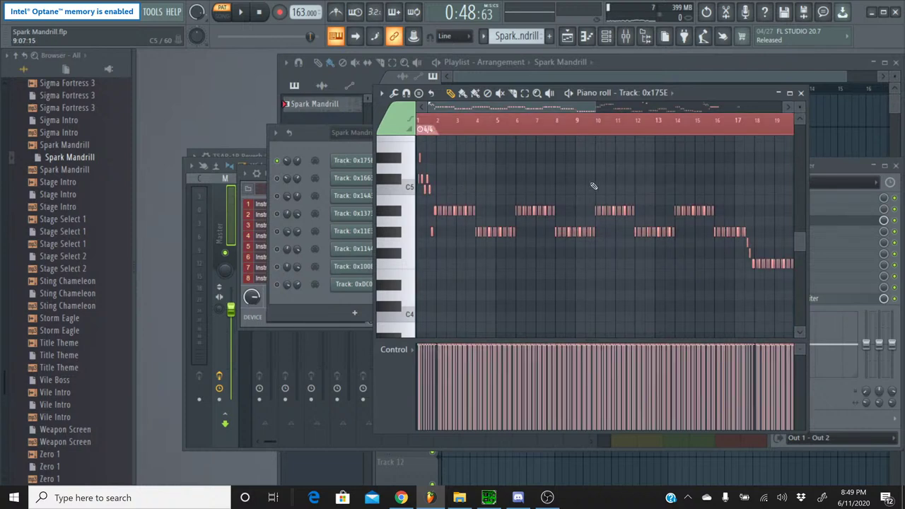
click(800, 93)
Add a new pattern named Distorted Guitars
click(549, 39)
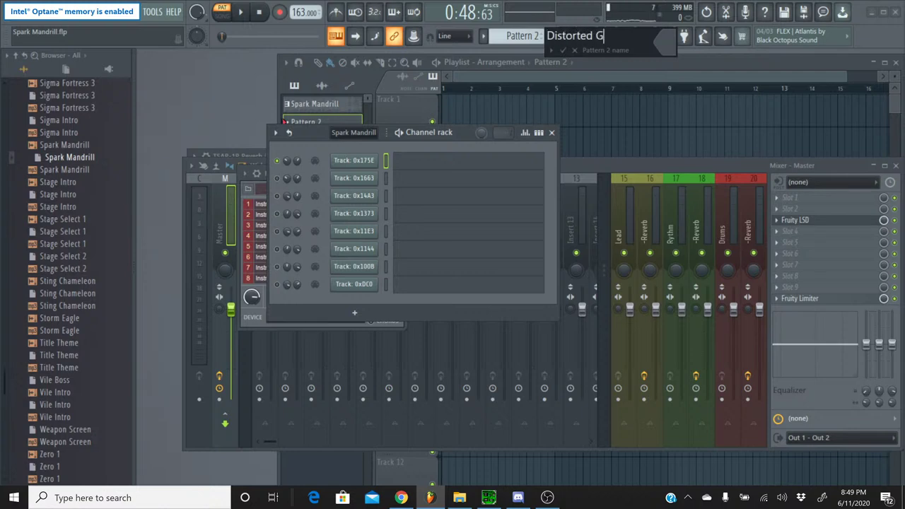
text(Distorted Guitars)
key(Return)
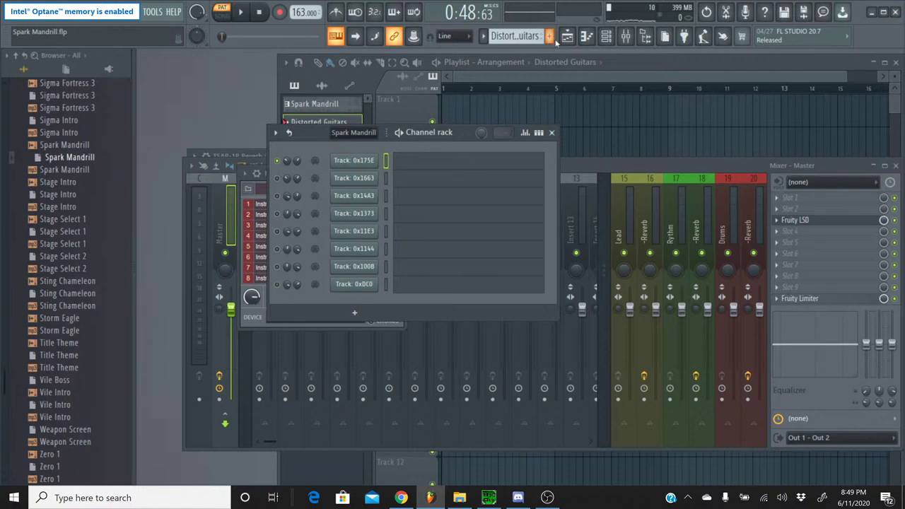
Switch to Chrome and copy the live stream's share link from the YouTube Studio dashboard
click(399, 499)
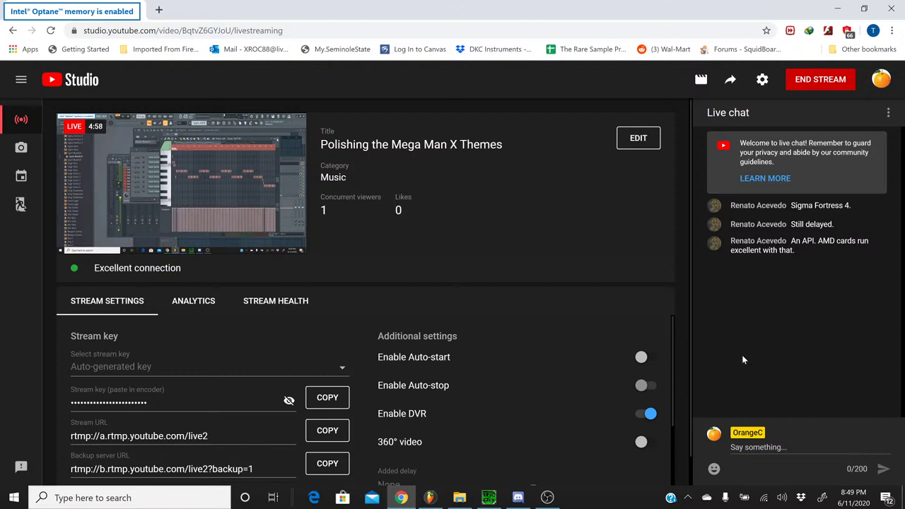
click(731, 81)
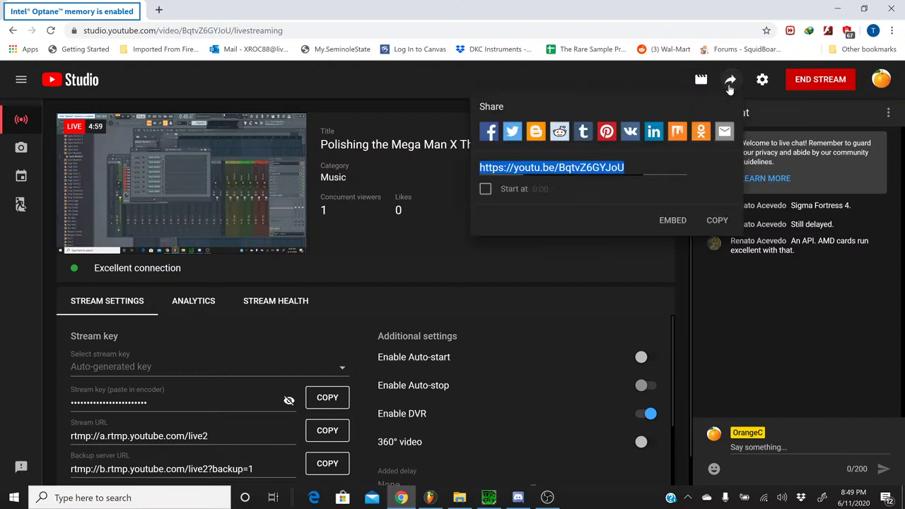
right_click(615, 165)
click(619, 172)
Send the copied stream link in the open Discord conversation and return to the stream dashboard's live chat in Chrome
click(518, 497)
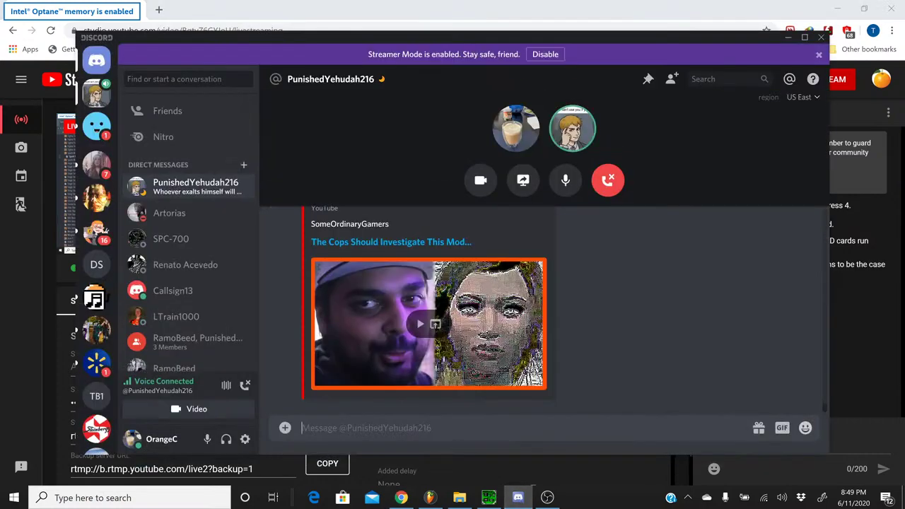
key(ctrl+v)
key(Return)
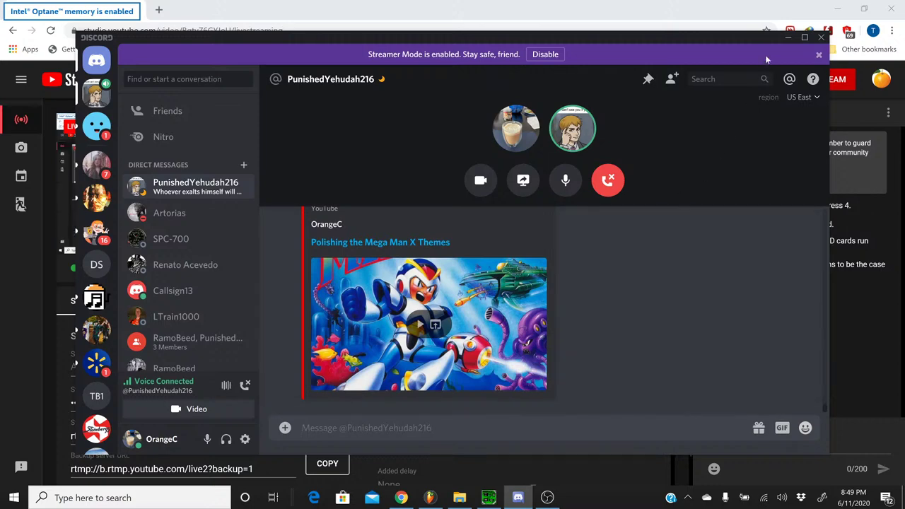
click(788, 38)
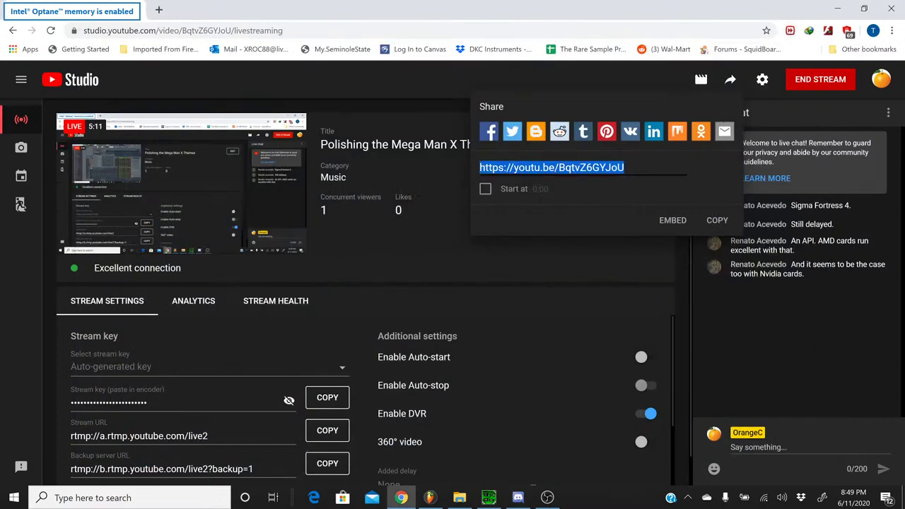
click(755, 342)
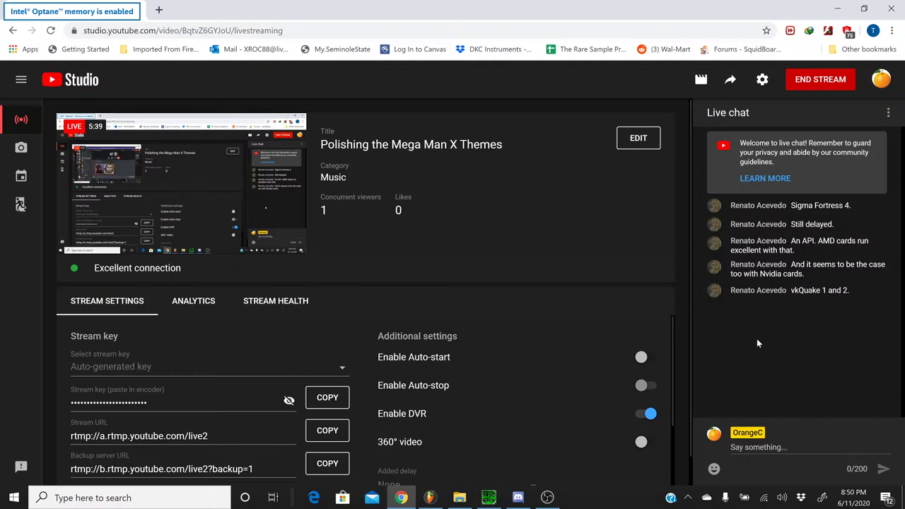
Switch to FL Studio and add S50_RG LeadB_5 from the S50_Rock Lead1 Samples instruments folder as a channel below Track: 0x175E
click(429, 498)
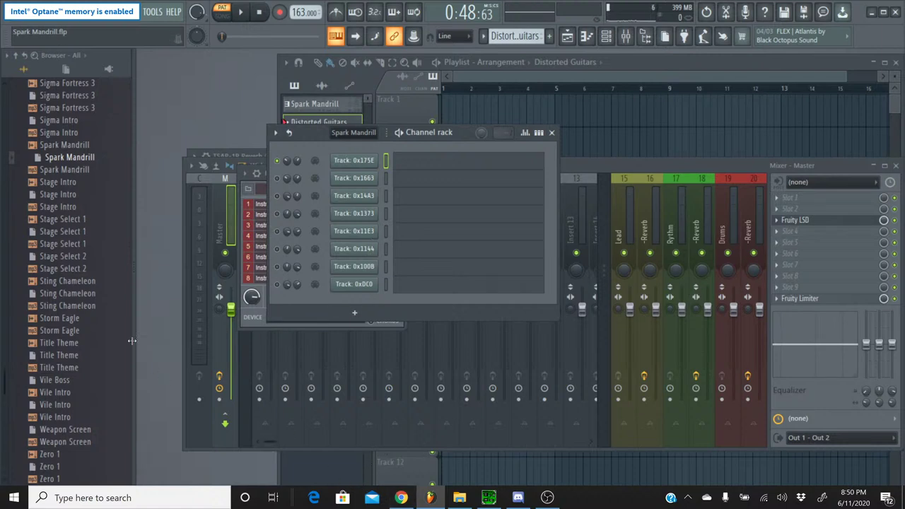
scroll(83, 206, up, 20)
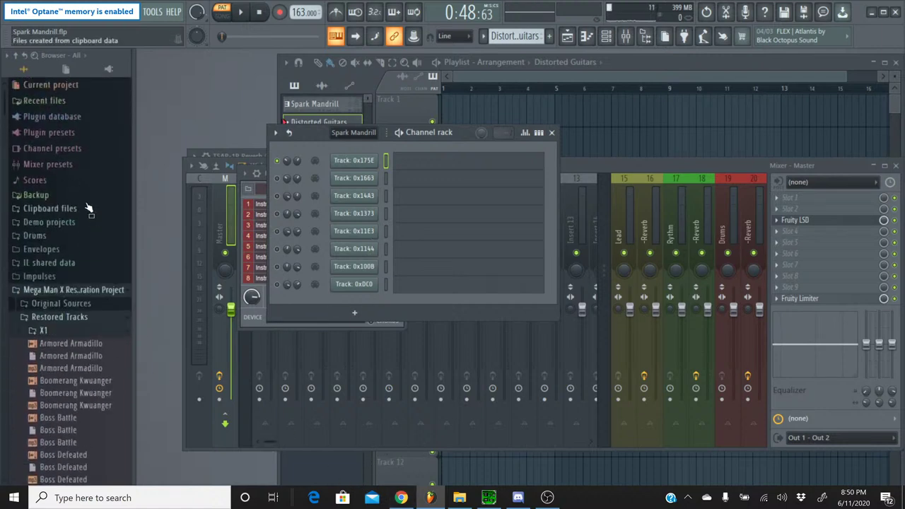
click(84, 304)
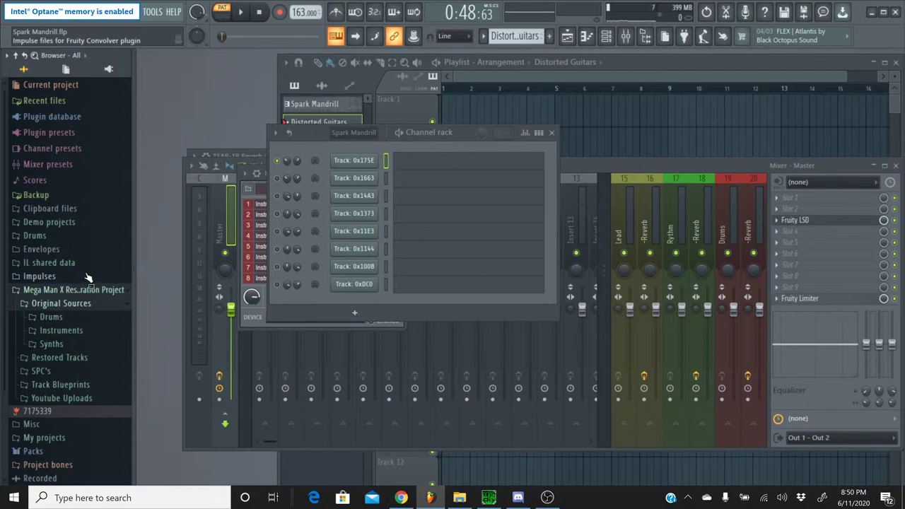
click(63, 331)
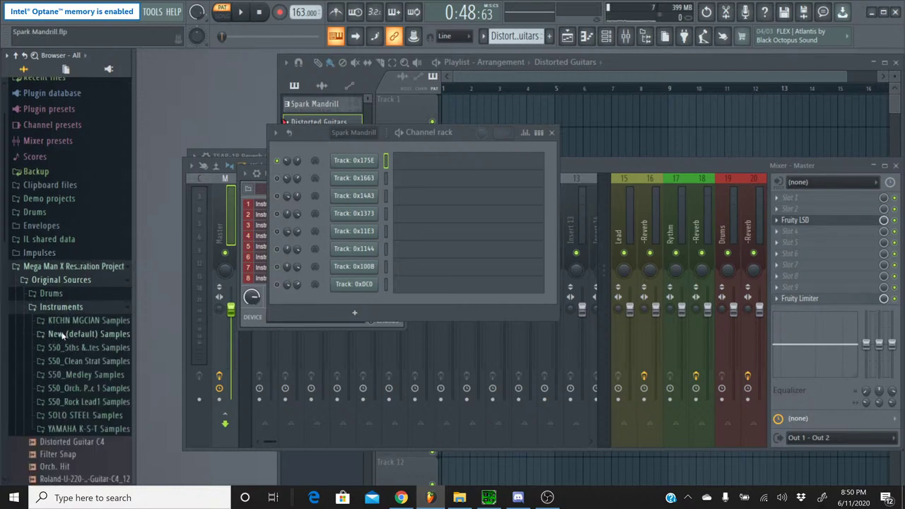
click(91, 402)
click(81, 432)
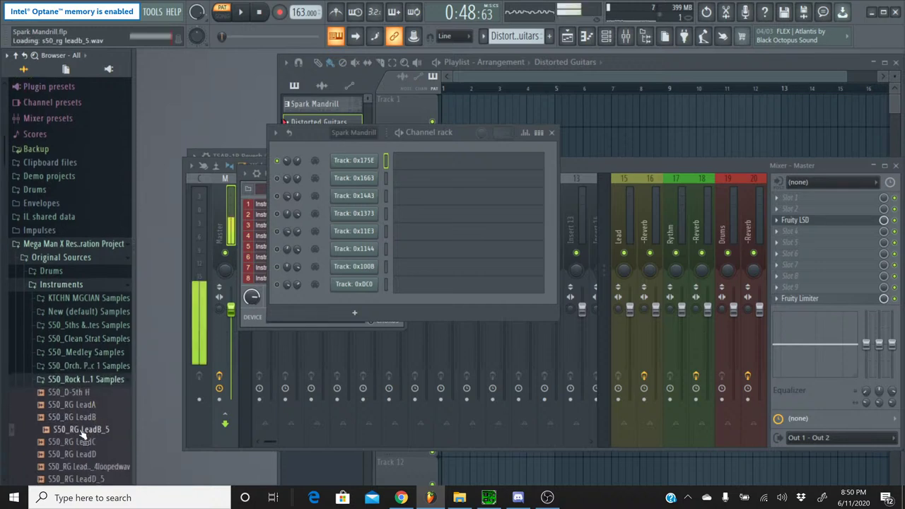
drag(81, 434, 356, 176)
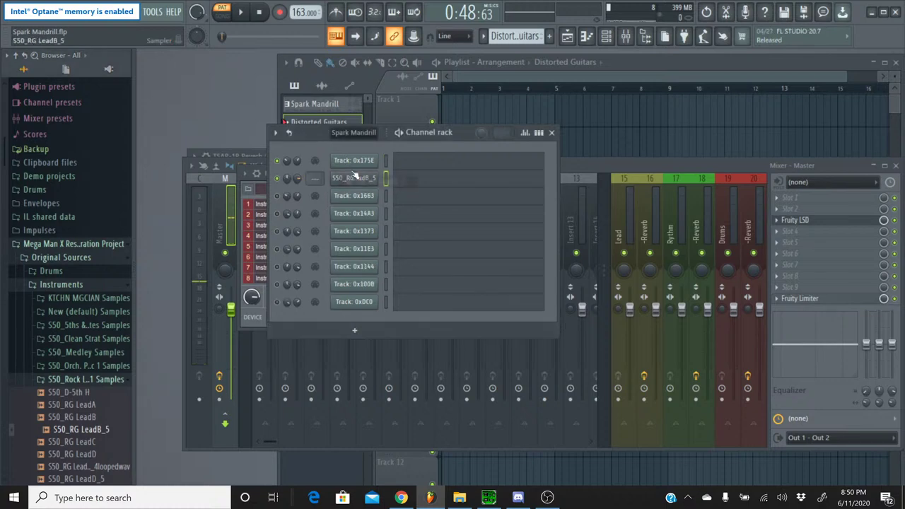
Copy all notes of Track: 0x175E from its piano roll in the Spark Mandrill pattern
click(484, 36)
click(509, 51)
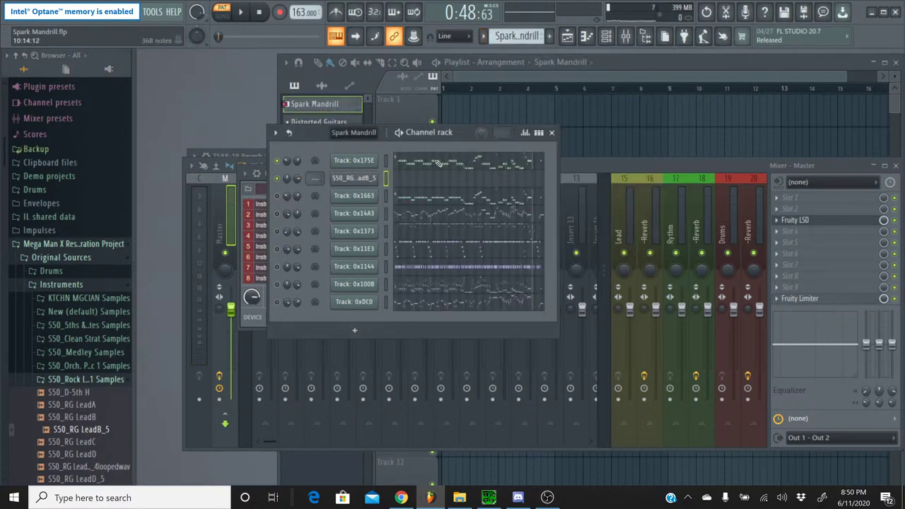
click(439, 163)
key(ctrl+a)
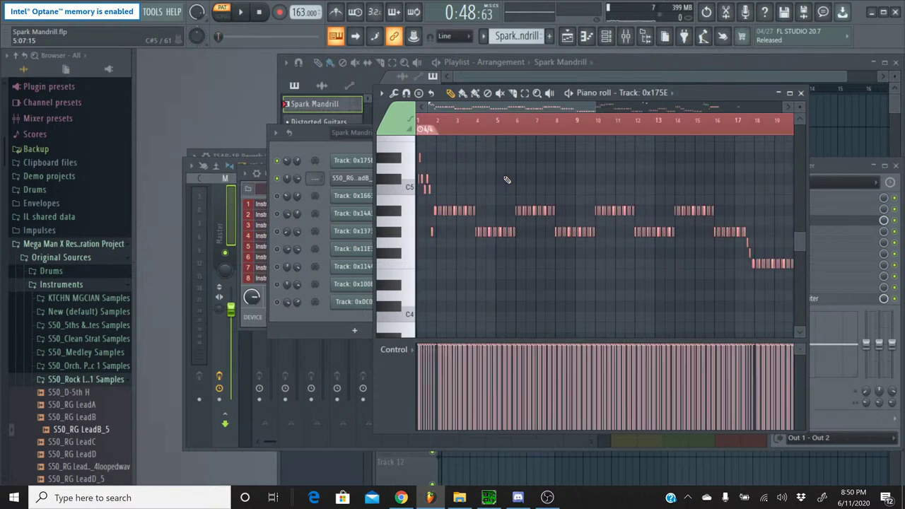
click(800, 92)
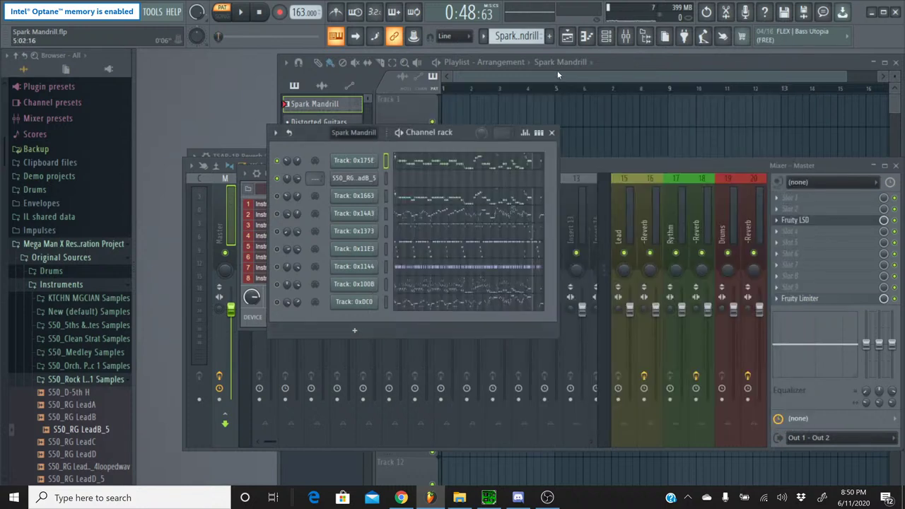
Paste the notes into S50_RG LeadB_5's piano roll in the Distorted Guitars pattern, transpose them up one octave and sound a matching key
click(477, 39)
click(512, 64)
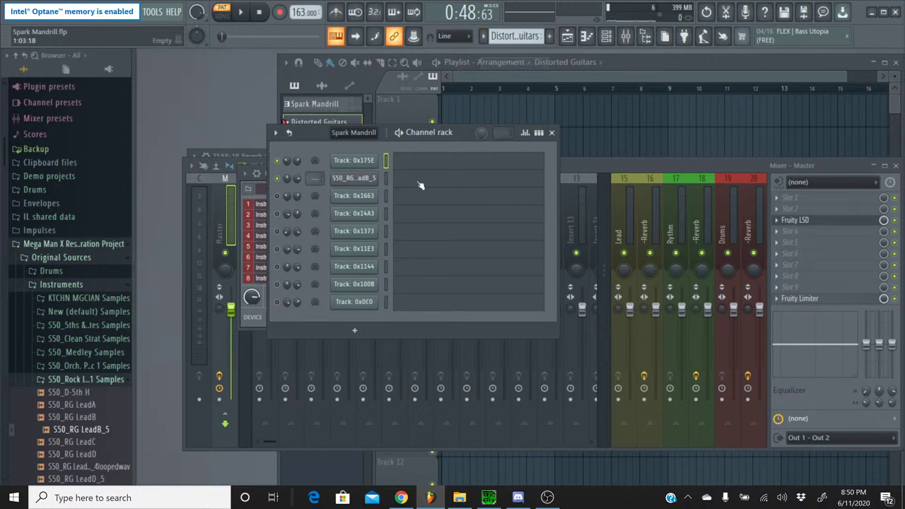
click(410, 183)
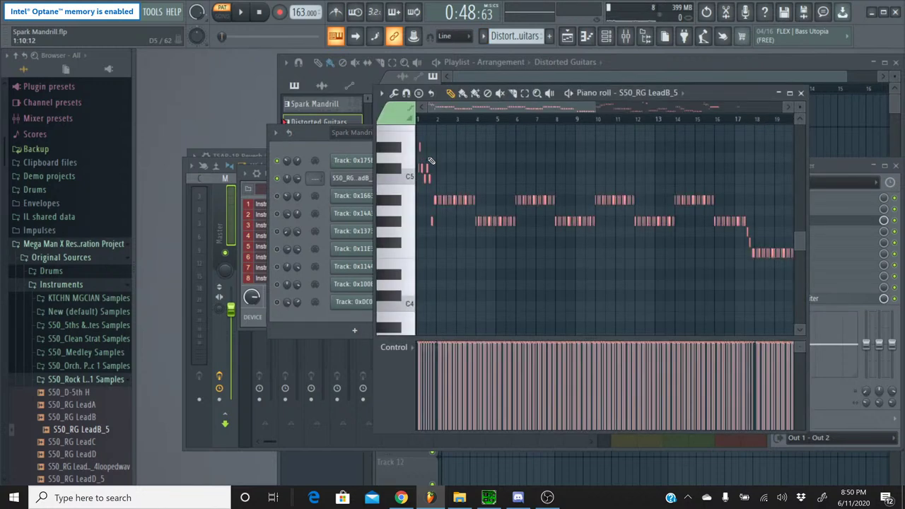
scroll(431, 161, up, 5)
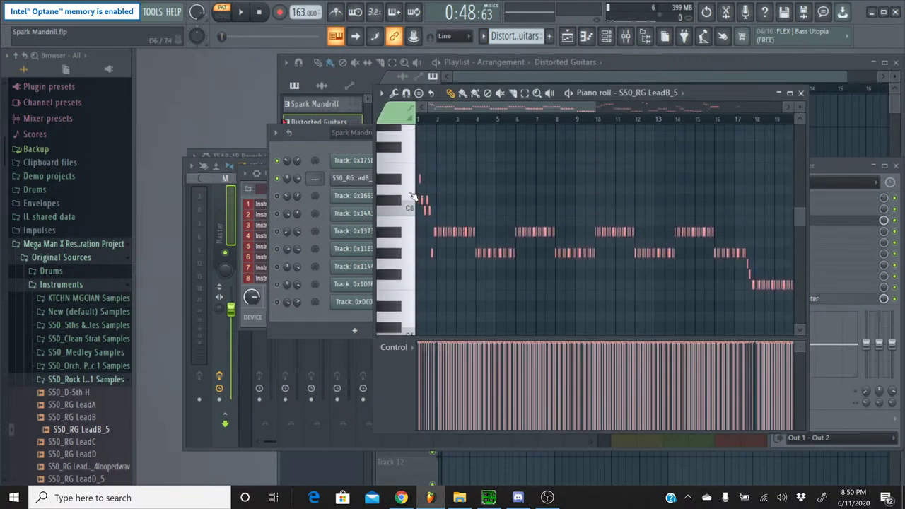
click(398, 182)
click(801, 93)
Examine the opening notes of Track: 0x175E in the Spark Mandrill pattern and sound its D#5 key to compare the pitch
click(489, 38)
click(404, 162)
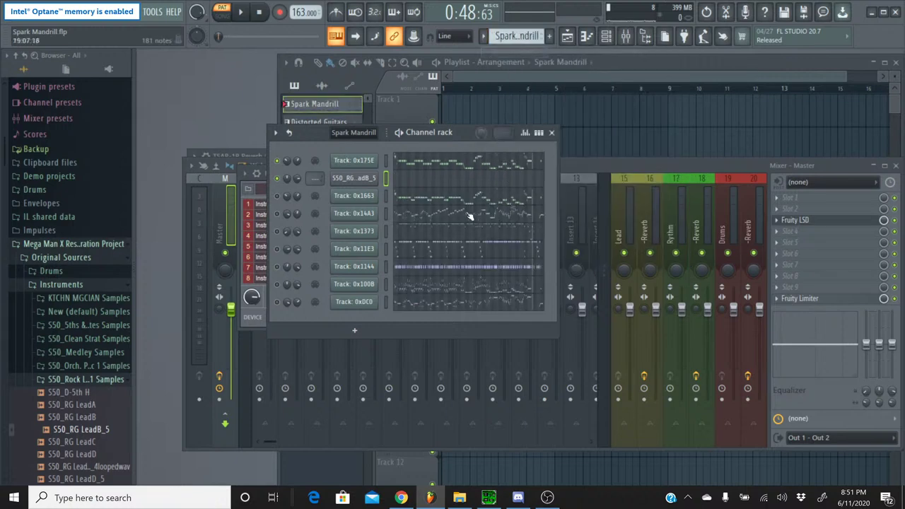
click(414, 164)
scroll(424, 170, down, 5)
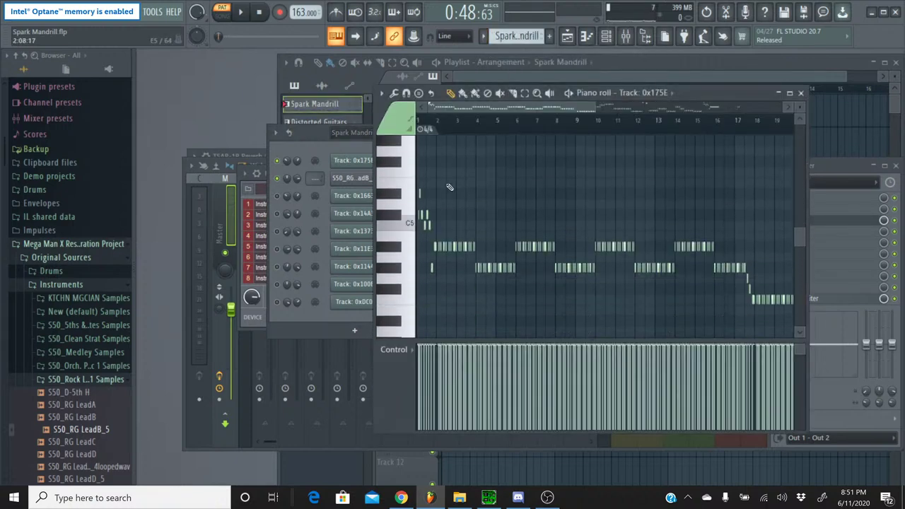
scroll(438, 142, up, 5)
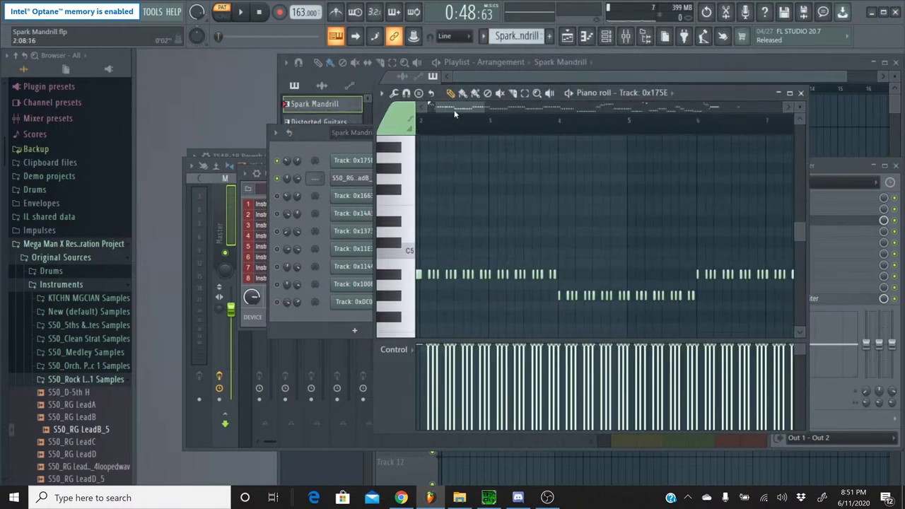
click(406, 222)
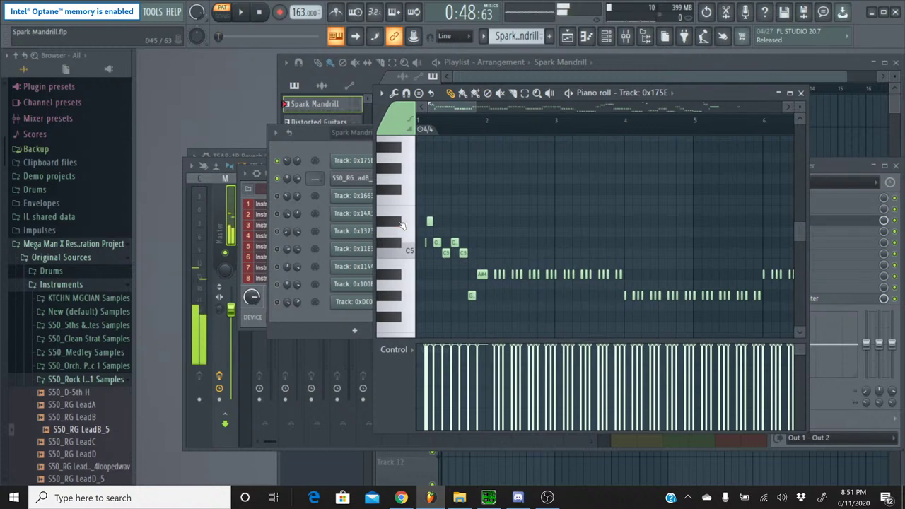
click(800, 93)
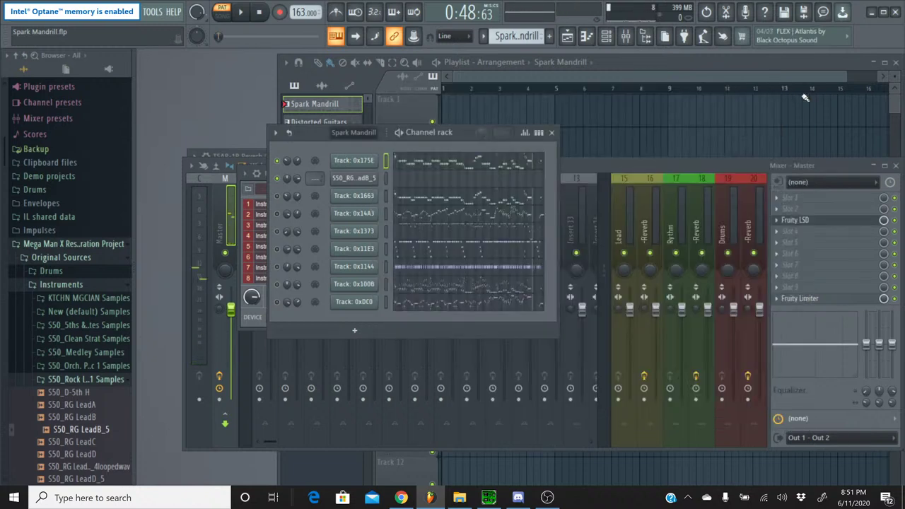
In the Distorted Guitars pattern, enable S50_RG LeadB_5's volume envelope with attack, hold and decay at minimum and sustain at maximum
click(483, 36)
click(509, 63)
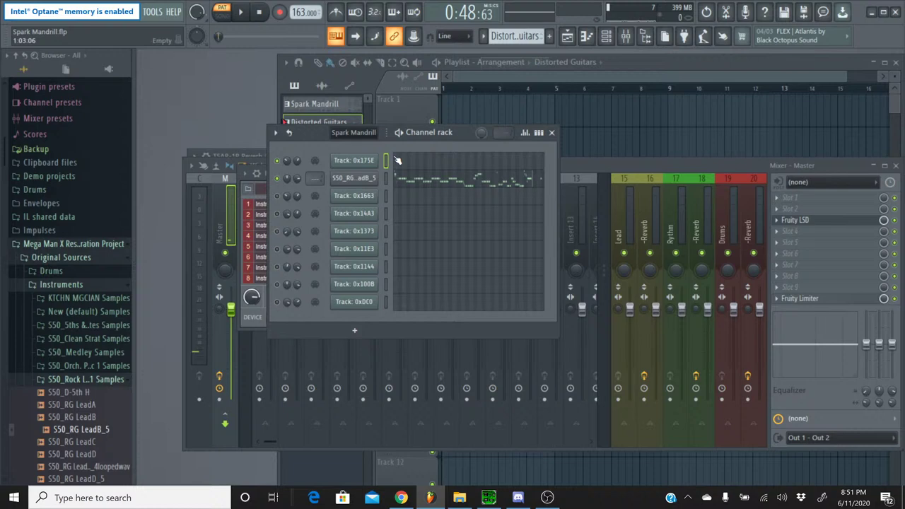
click(346, 178)
click(274, 223)
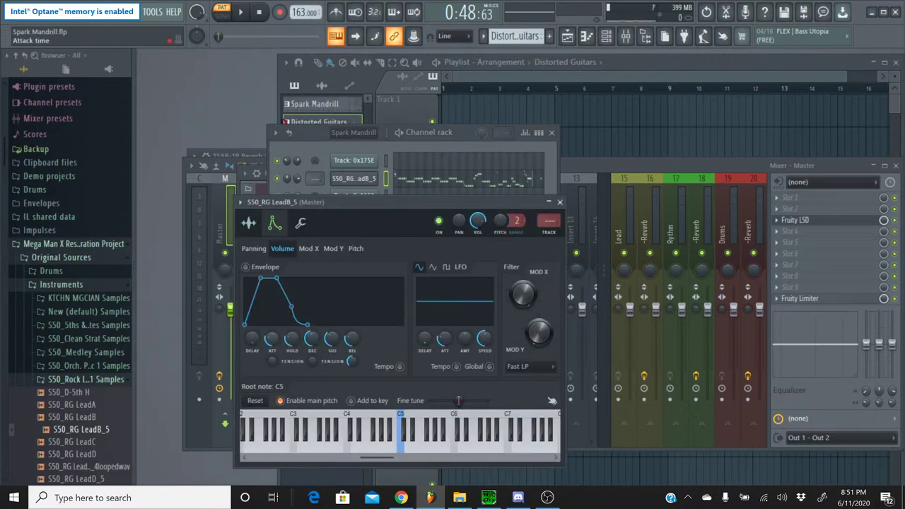
drag(270, 339, 332, 349)
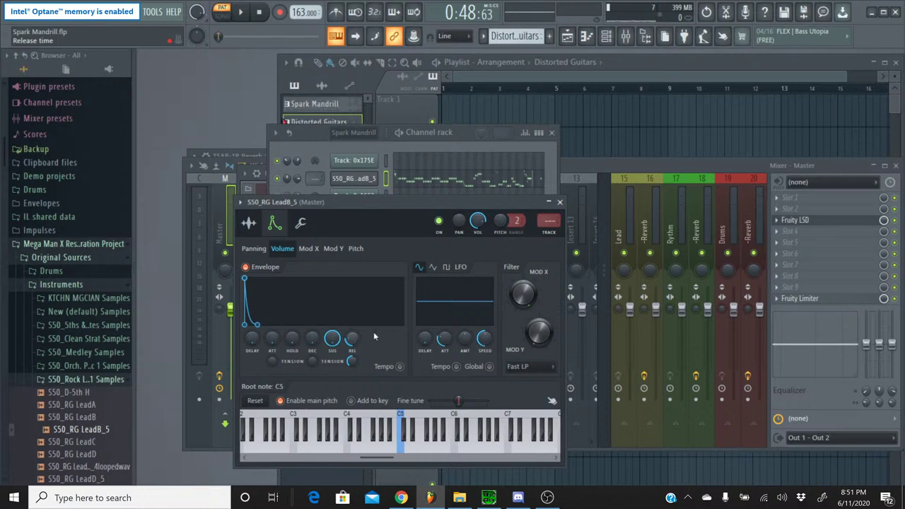
click(559, 202)
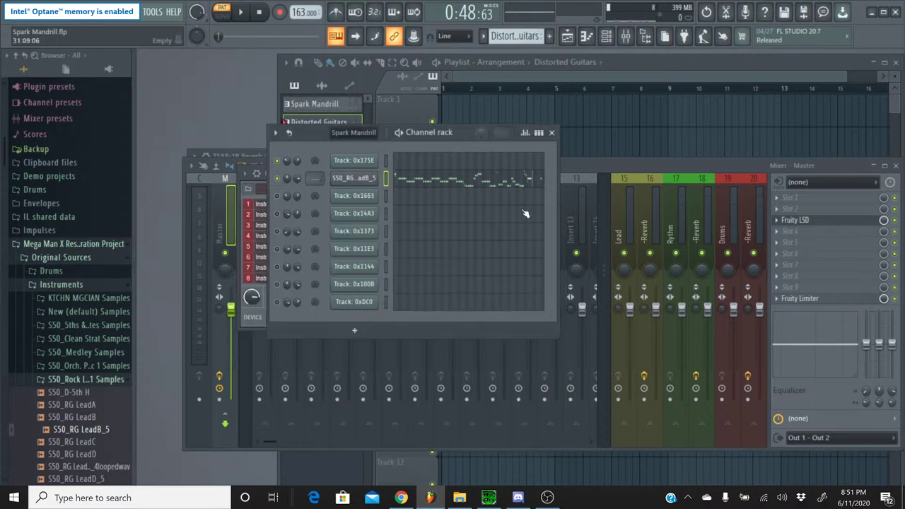
Rename the S50_RG LeadB_5 channel as Distorted
right_click(356, 179)
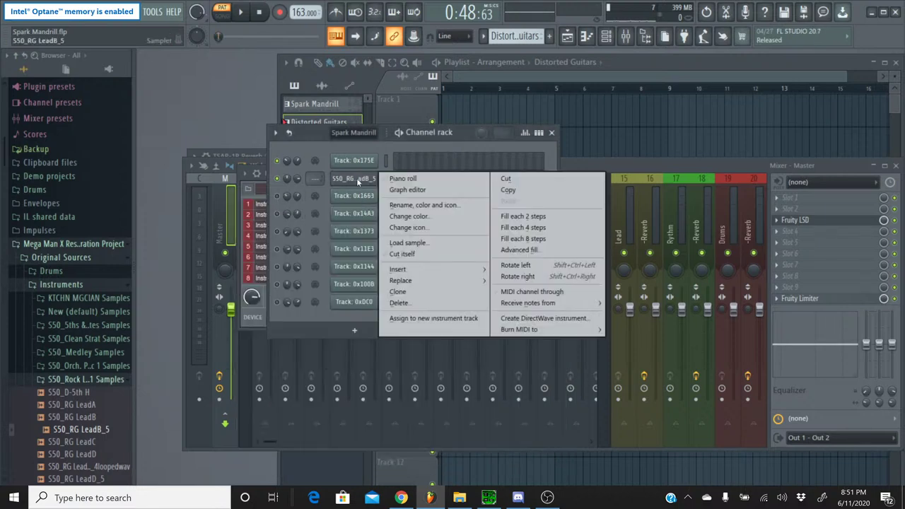
click(386, 204)
text(D)
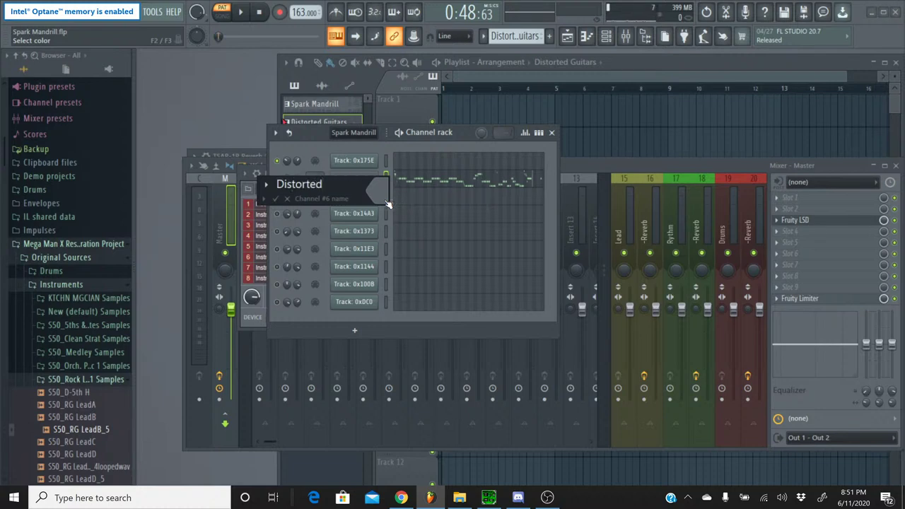
text(istorted)
key(Return)
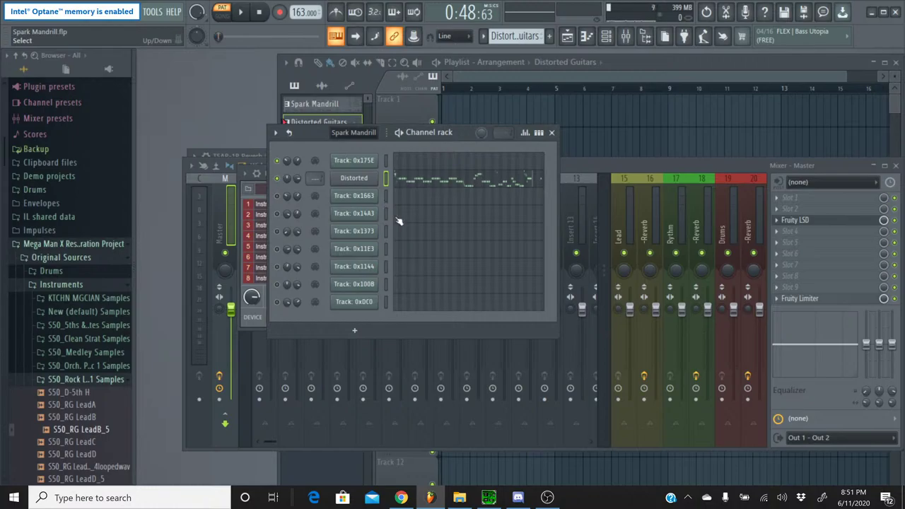
Switch to Chrome to read the stream's live chat, and return to FL Studio
click(401, 497)
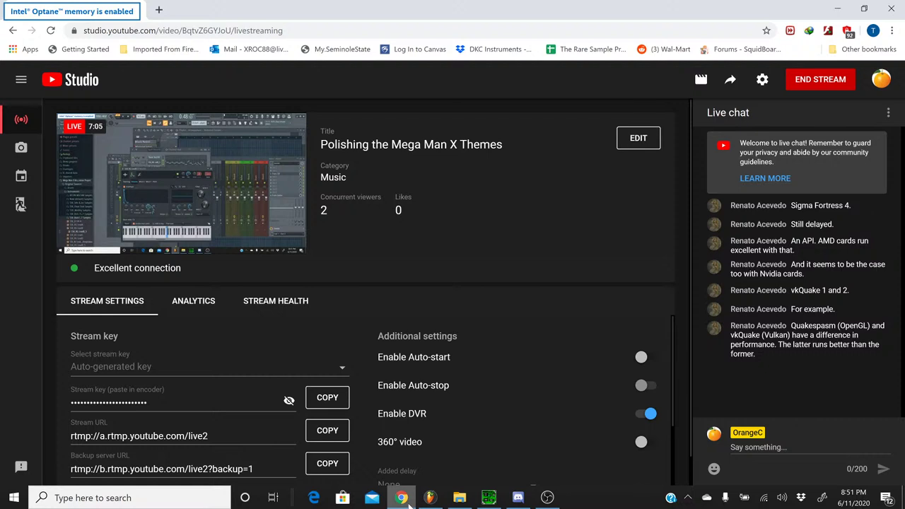
click(409, 503)
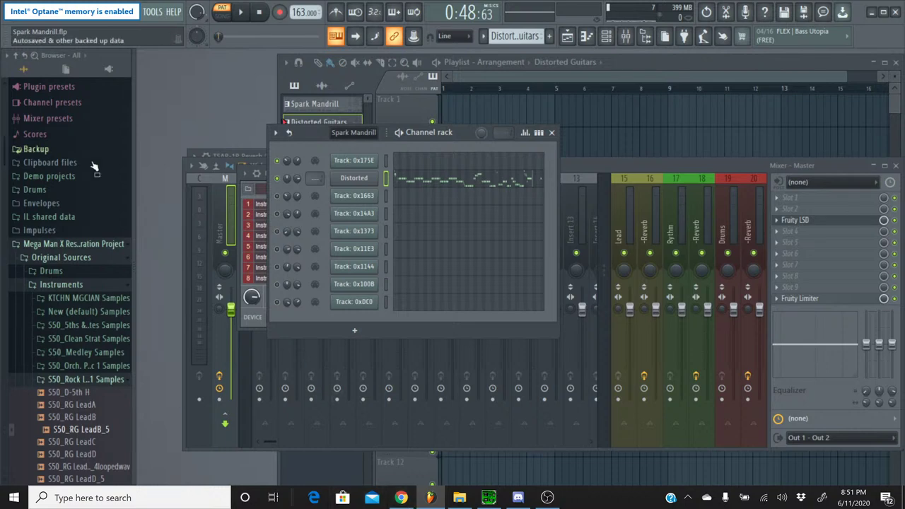
Play the start of the Distorted Guitars pattern, compare it with 14 Spark Mandrill.spc played in SPCTool, and return to FL Studio
key(space)
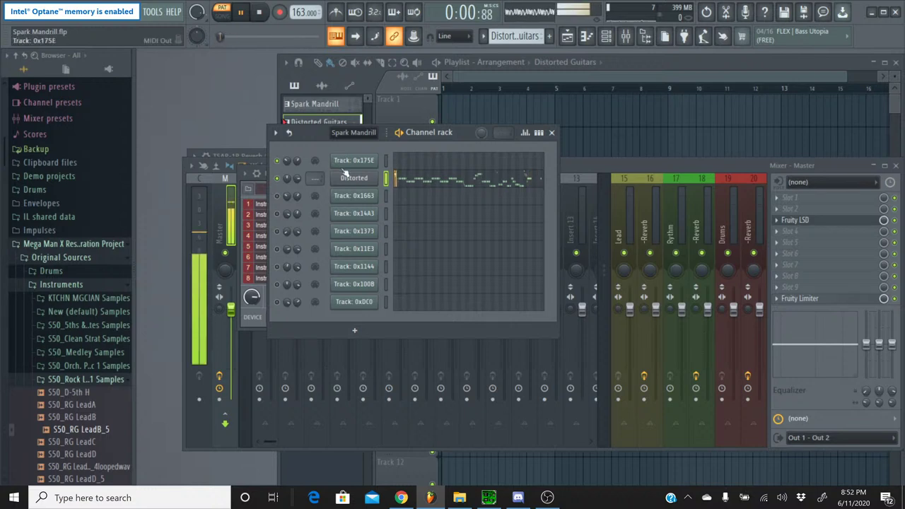
click(259, 20)
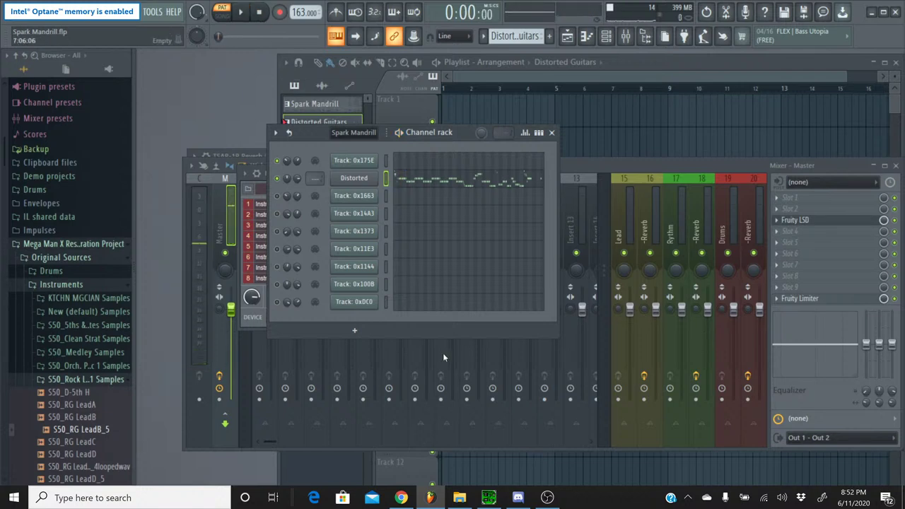
click(494, 498)
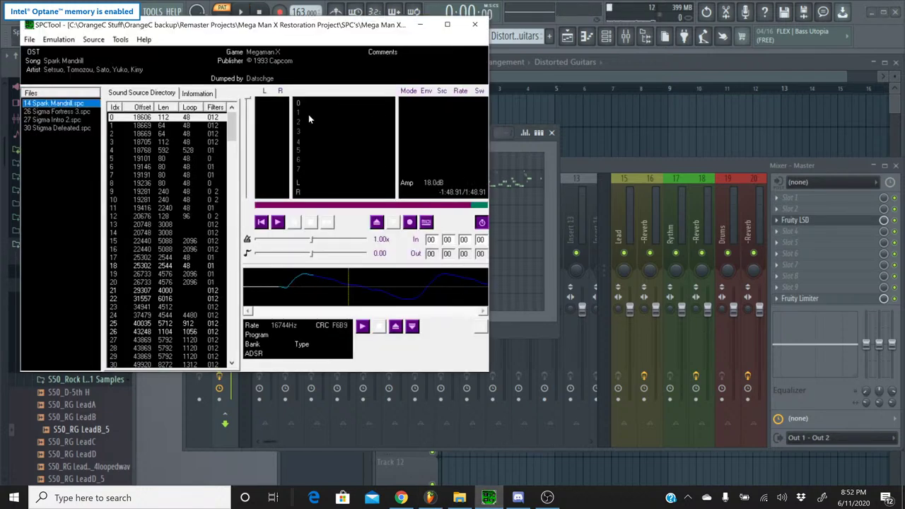
click(279, 223)
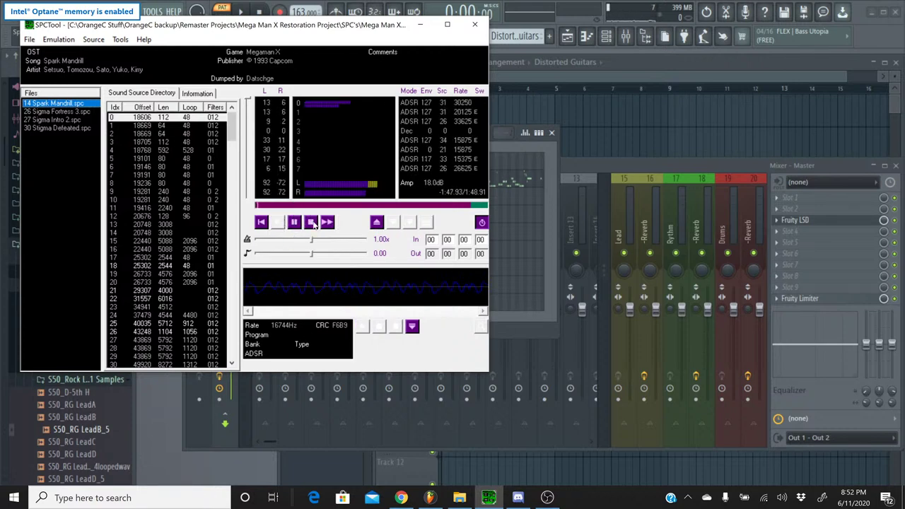
click(313, 223)
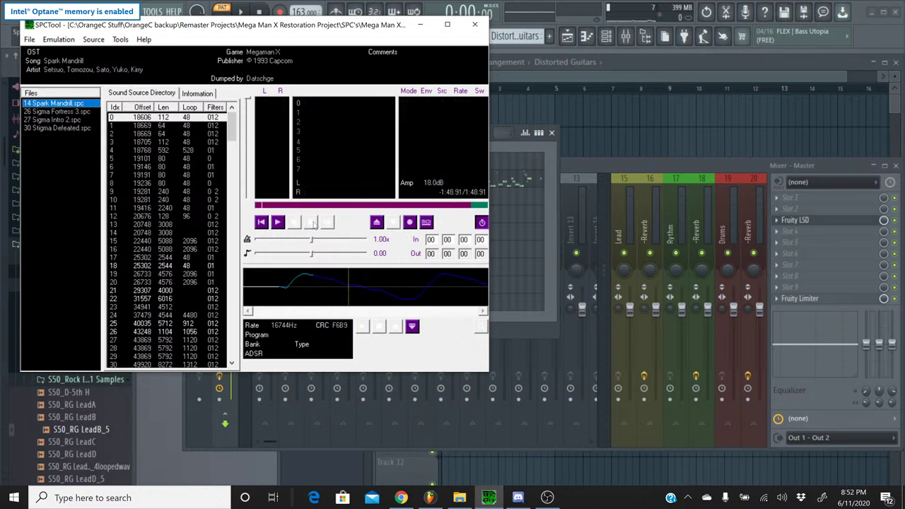
click(420, 24)
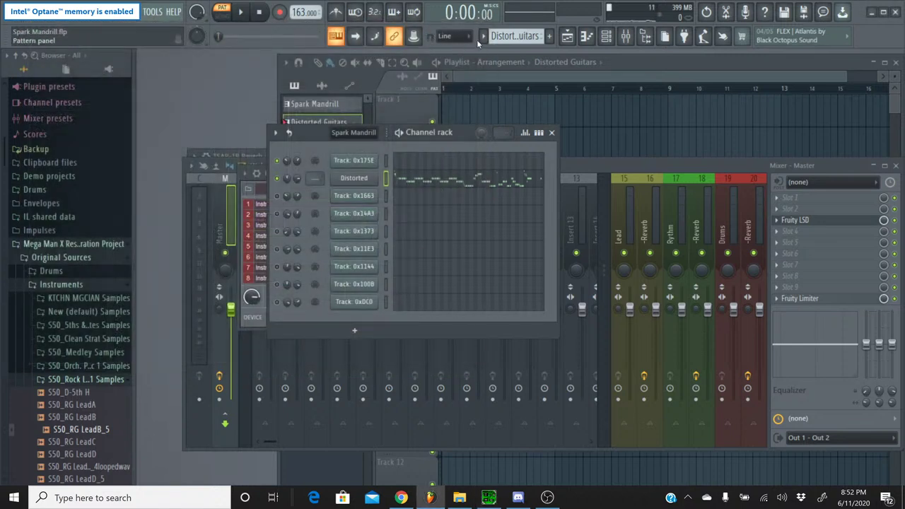
Route the Distorted channel to mixer insert 1
click(571, 168)
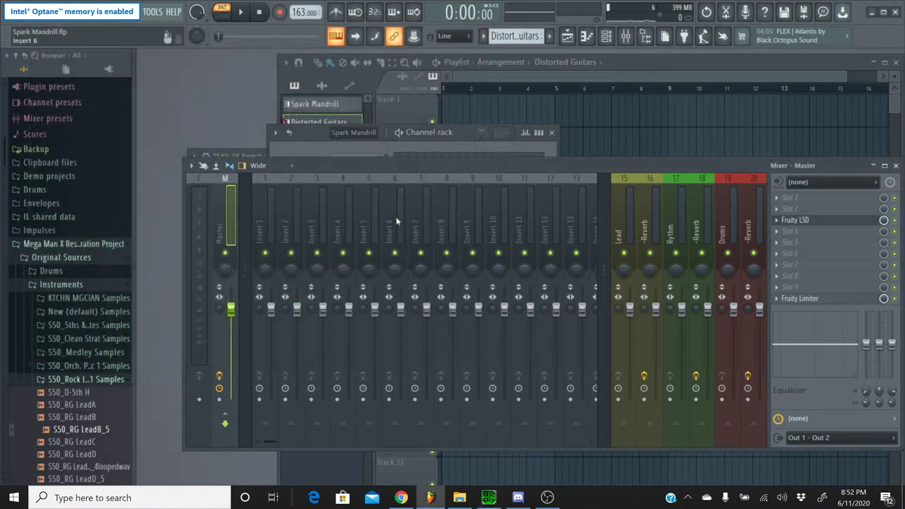
click(269, 205)
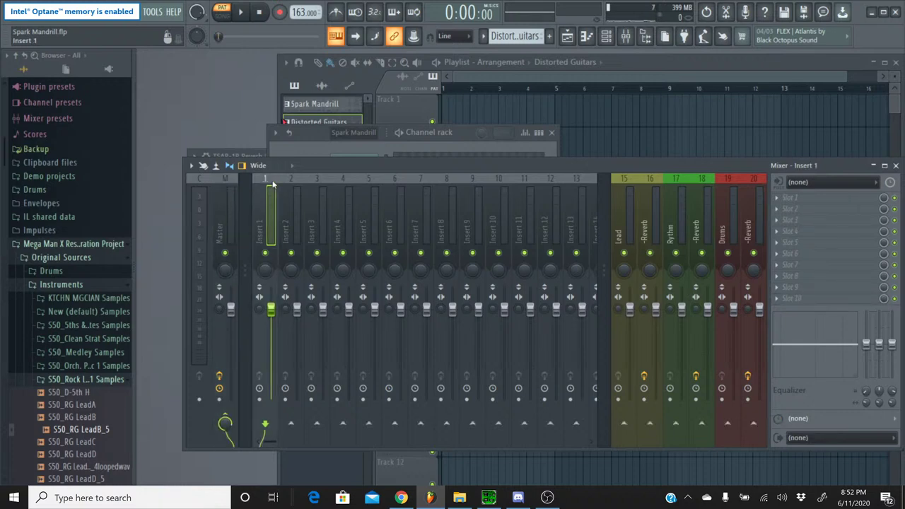
key(ctrl+l)
click(306, 146)
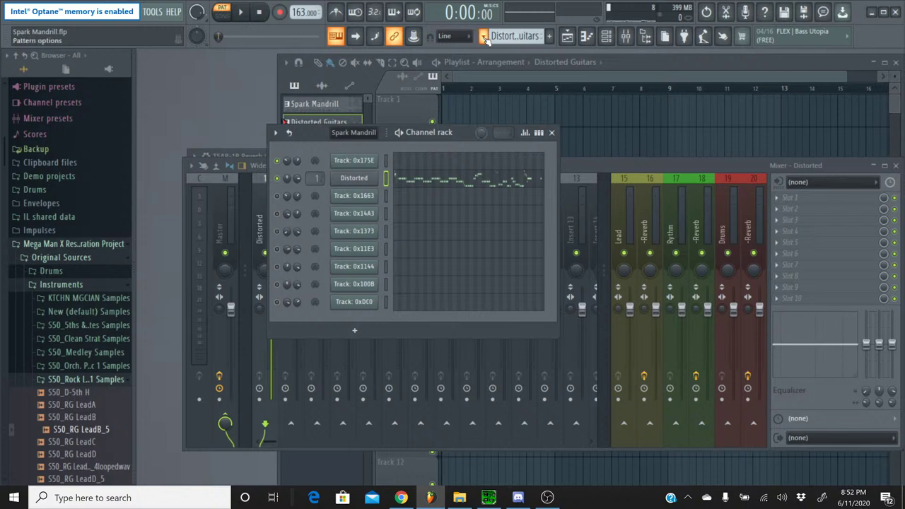
In the Spark Mandrill pattern, leave only Track: 0x1663 unmuted, listen to its beginning and a section near the end, and reselect Distorted Guitars
click(484, 39)
click(323, 115)
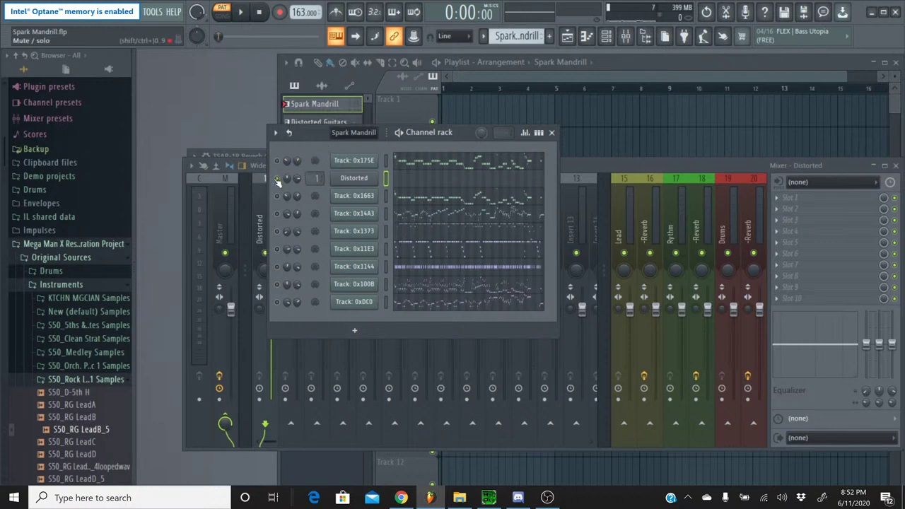
click(240, 12)
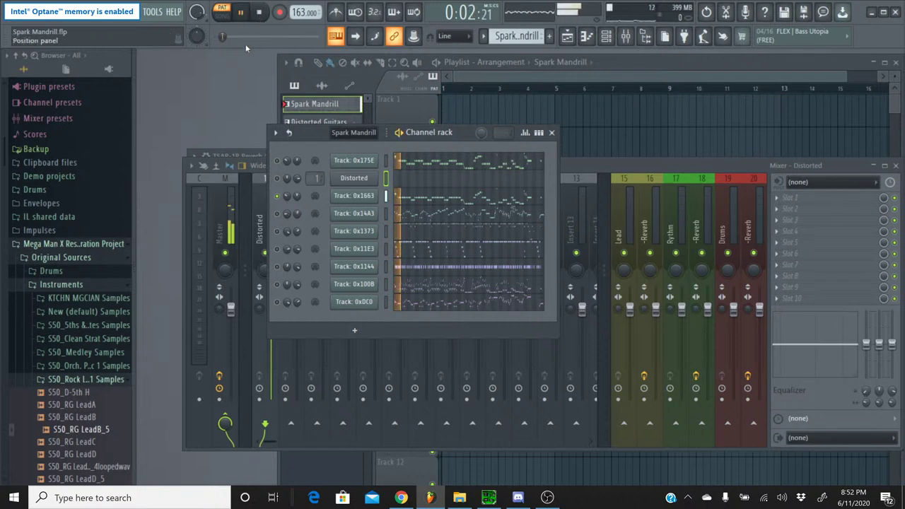
drag(224, 36, 308, 41)
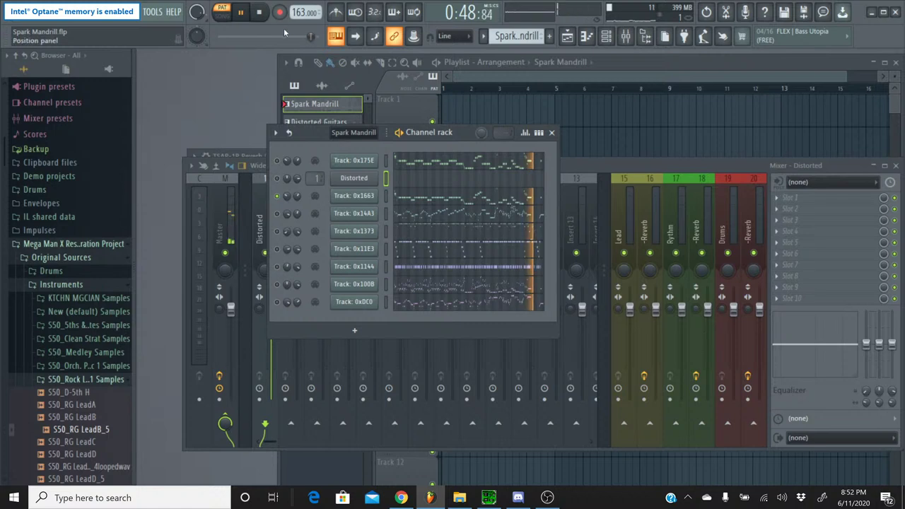
click(264, 17)
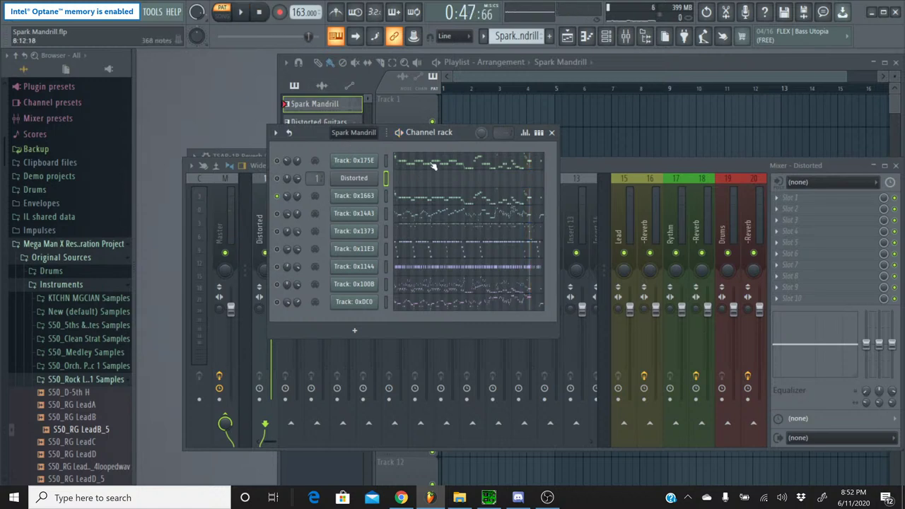
click(484, 44)
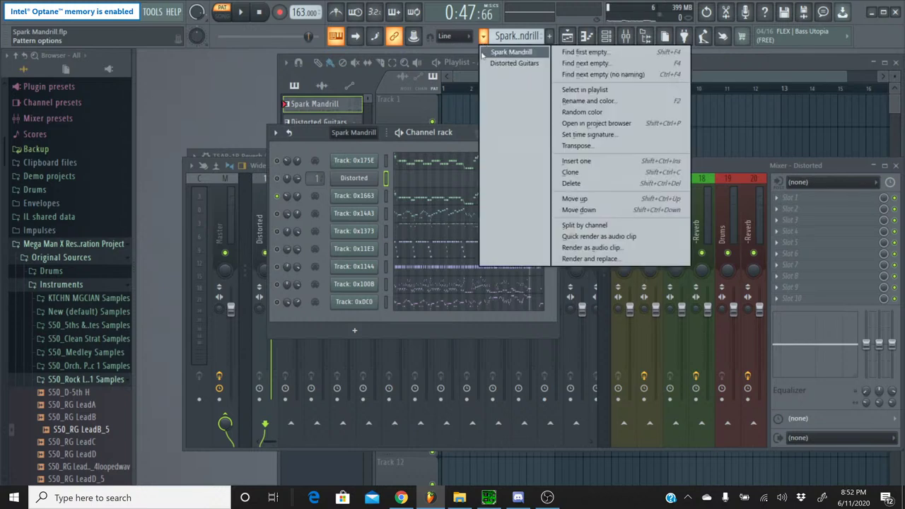
click(509, 67)
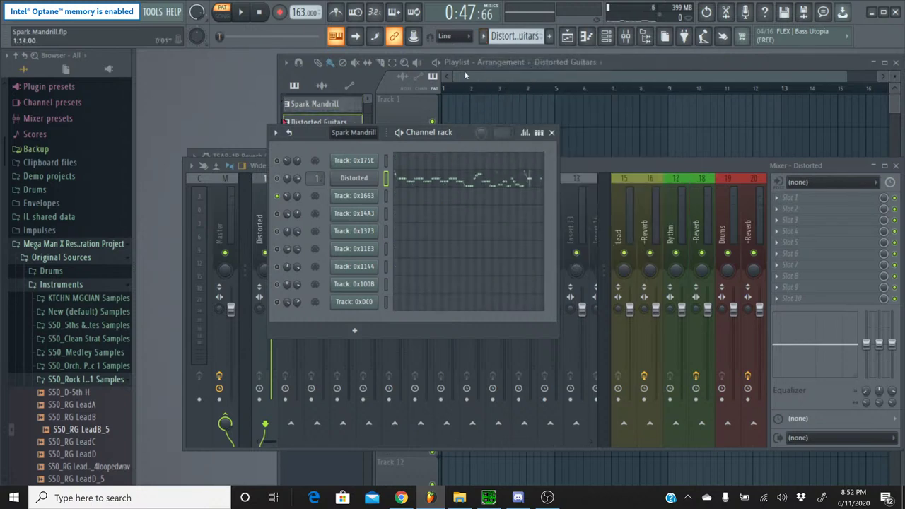
In the Spark Mandrill pattern, copy all the notes of Track: 0x1663 and close its piano roll
click(483, 36)
click(505, 51)
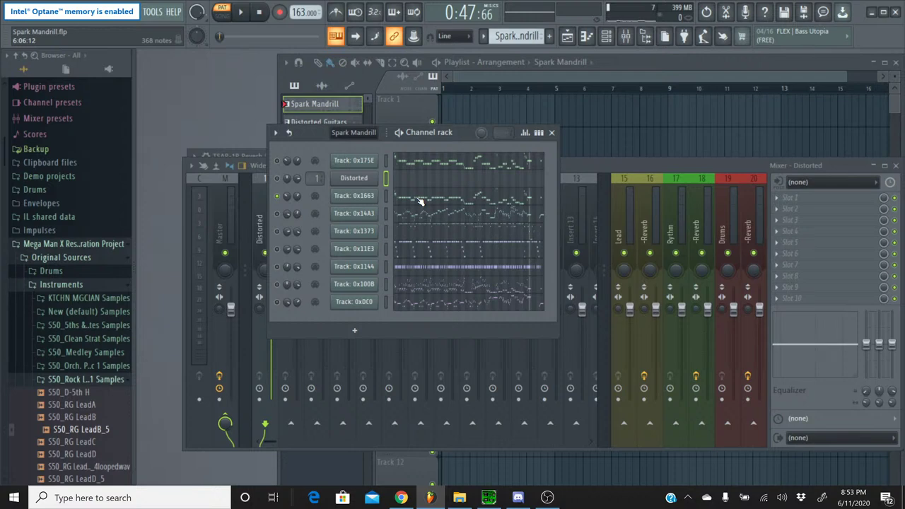
click(419, 200)
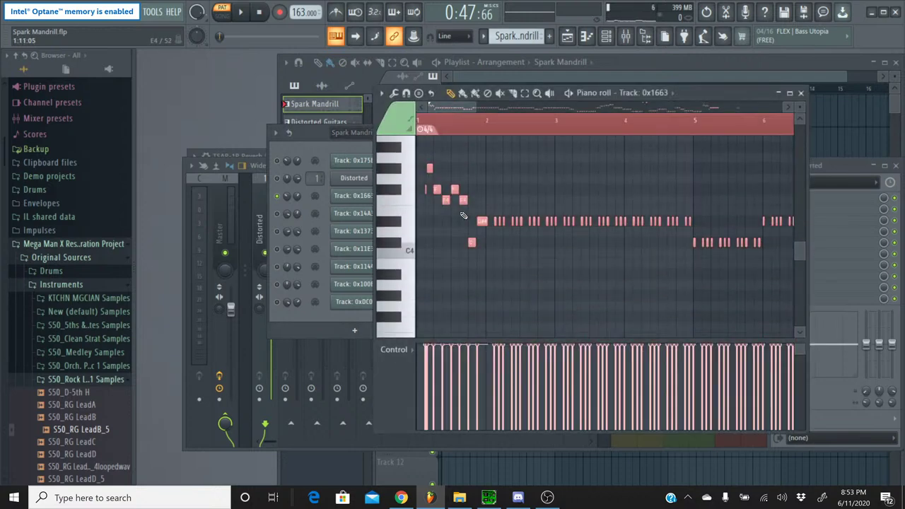
click(800, 92)
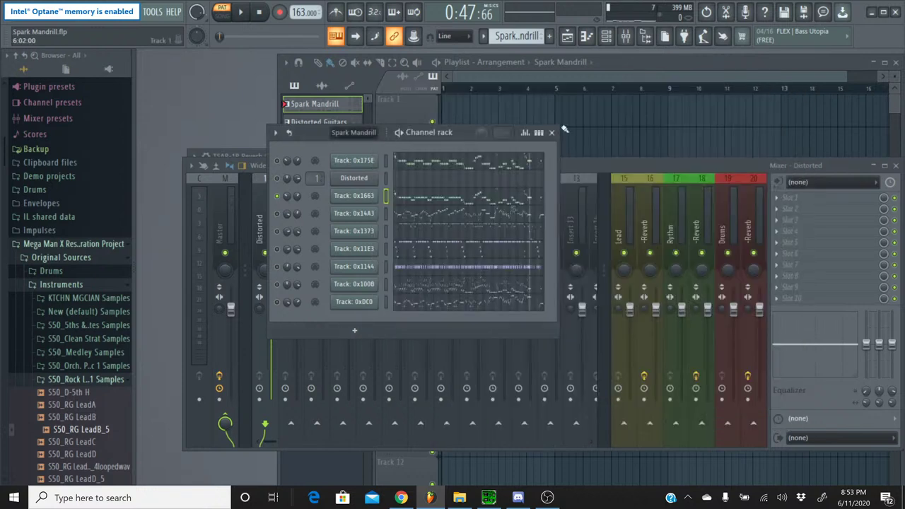
Paste the copied notes into the Distorted channel of the Distorted Guitars pattern, transpose them up one octave, and deselect them
click(510, 36)
click(491, 63)
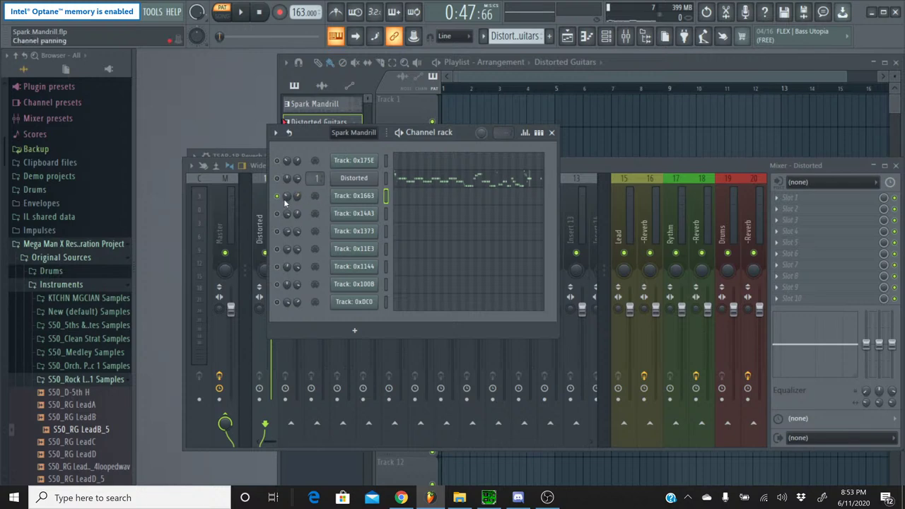
click(424, 182)
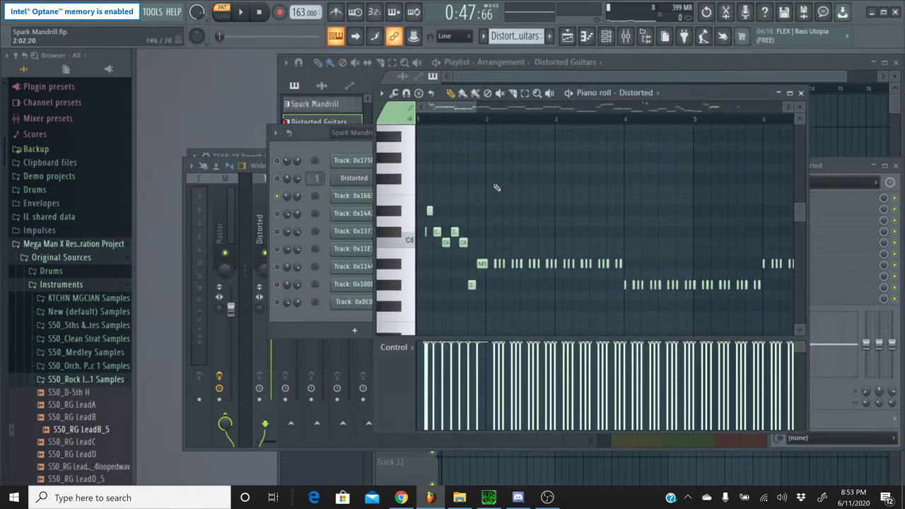
key(ctrl+a)
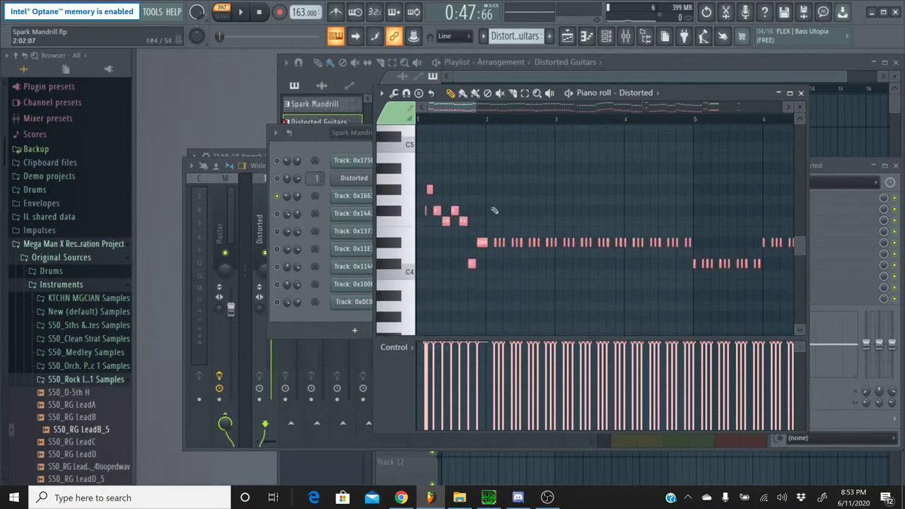
key(ctrl+Up)
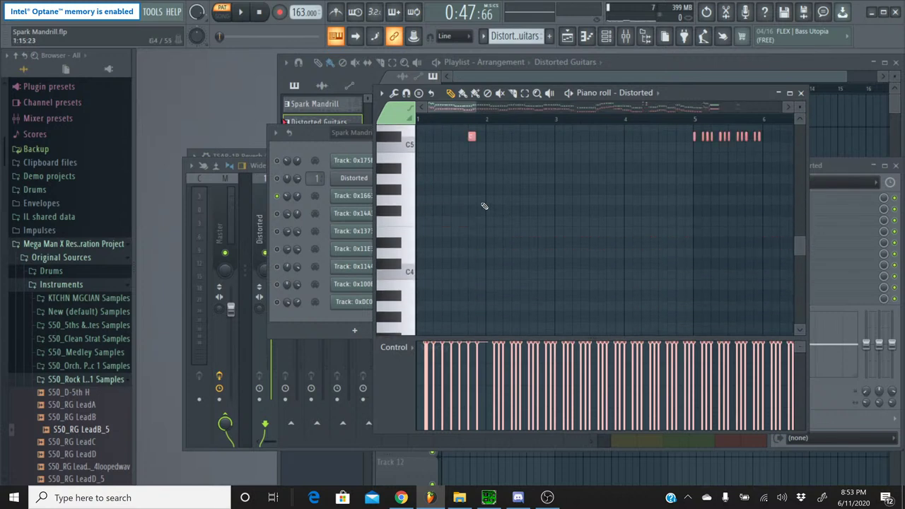
scroll(484, 205, up, 4)
click(398, 221)
click(398, 221)
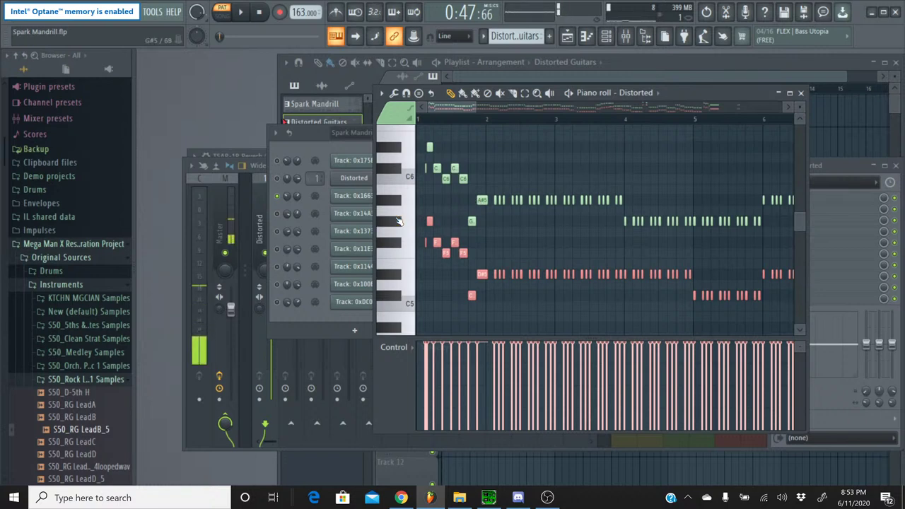
click(398, 221)
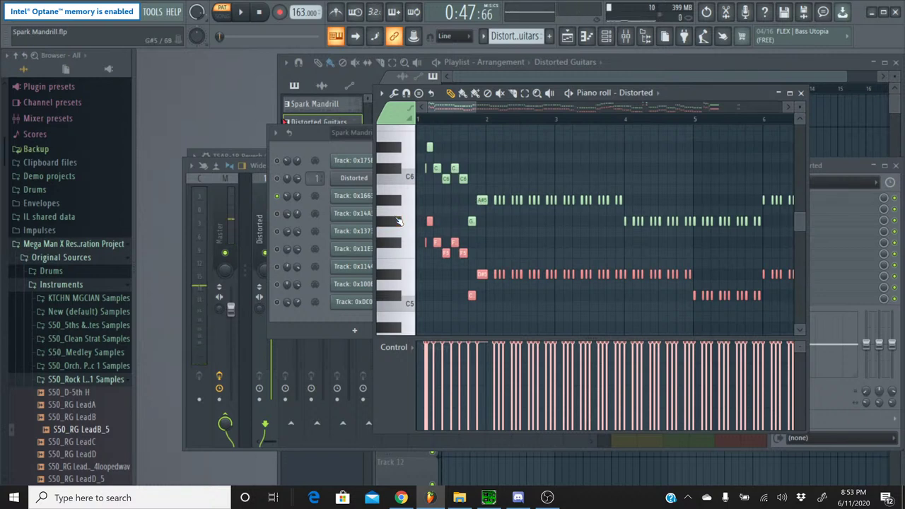
key(ctrl+d)
click(398, 221)
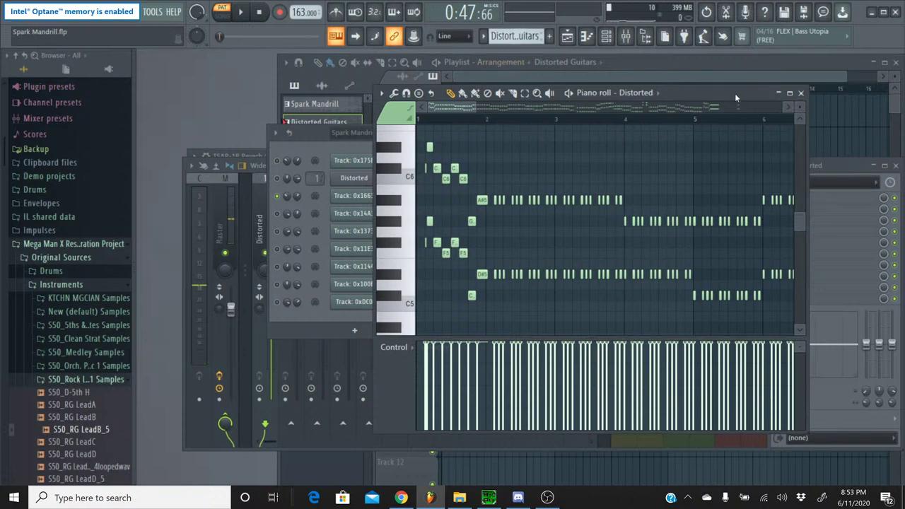
click(801, 93)
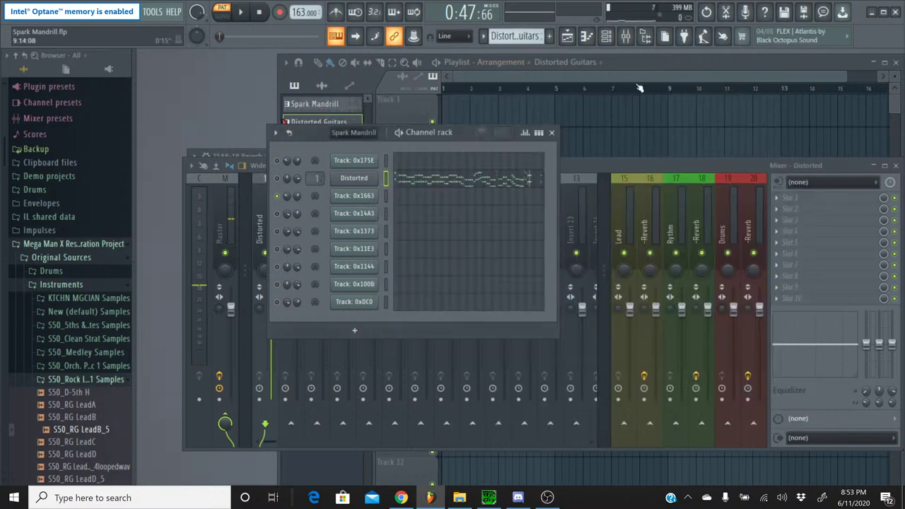
Examine the opening notes of Track: 0x1663 in the Spark Mandrill pattern and audition a piano key
click(502, 36)
click(498, 51)
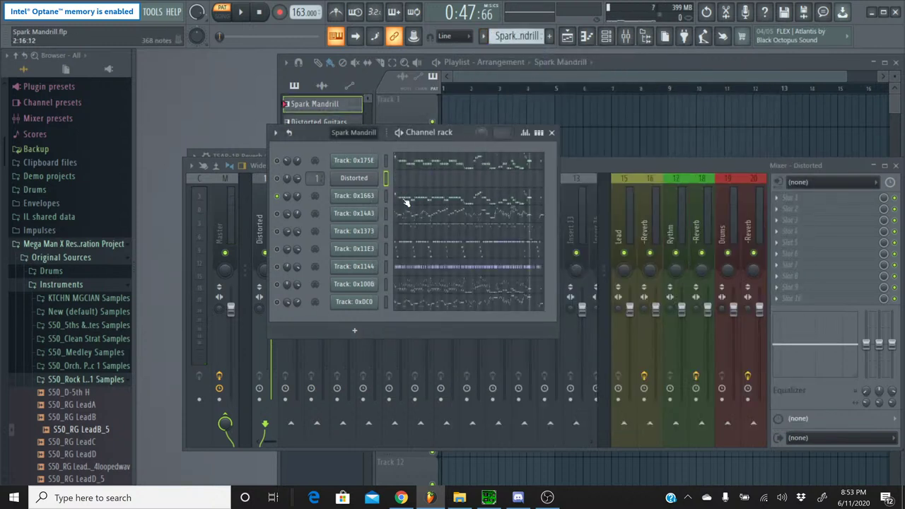
click(406, 203)
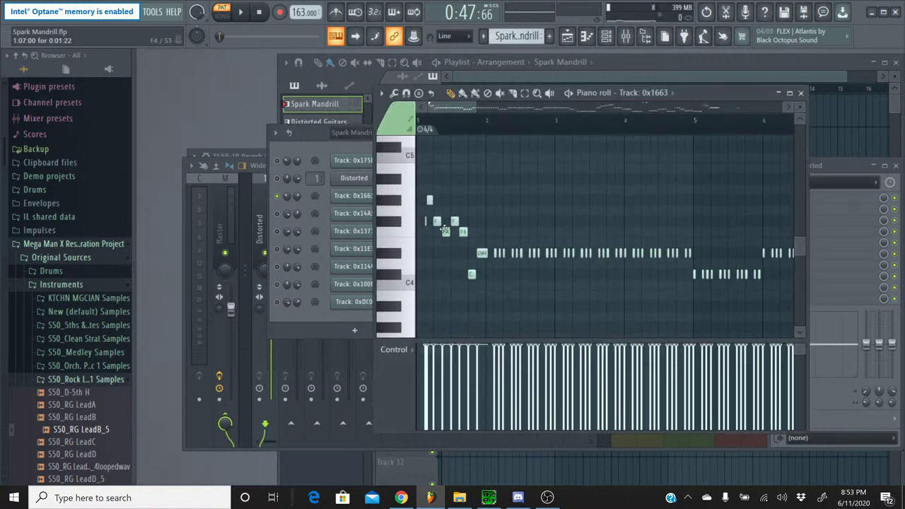
click(405, 207)
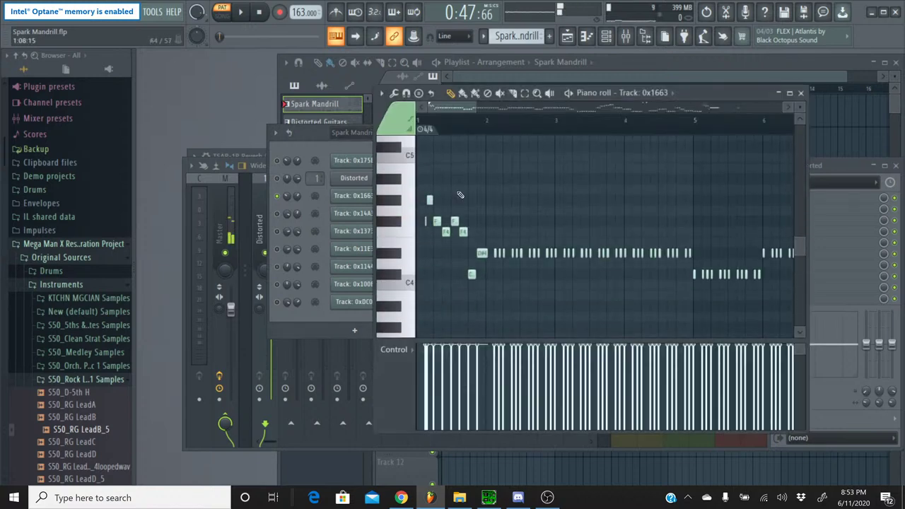
click(800, 92)
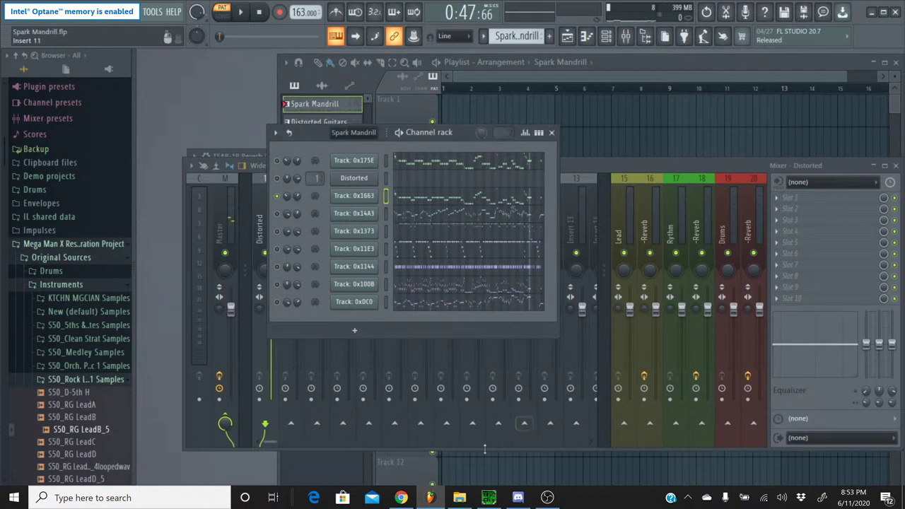
Switch to Chrome to read the stream's live chat, return to FL Studio, and select the Distorted Guitars pattern
click(401, 497)
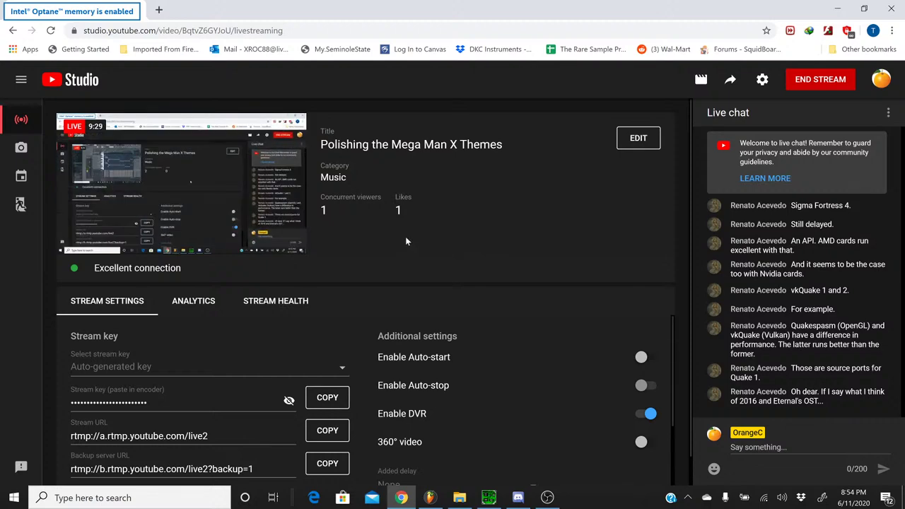
click(403, 499)
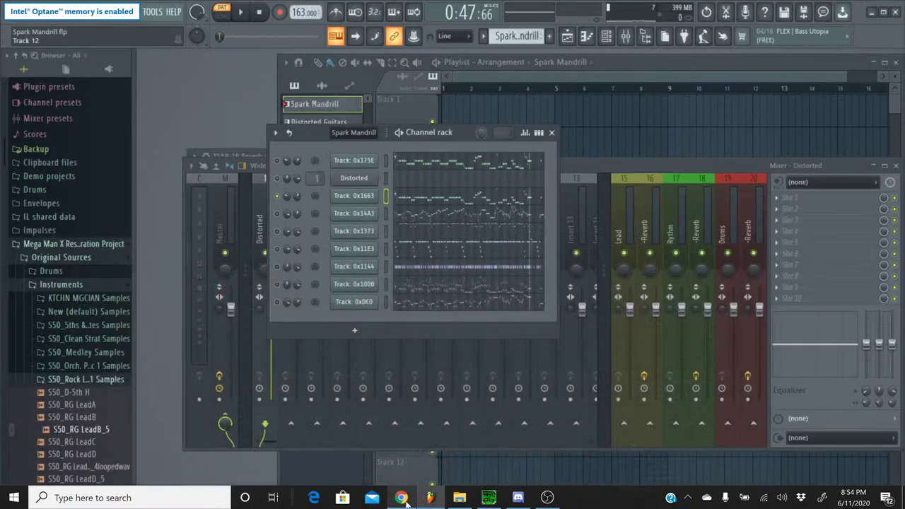
click(483, 36)
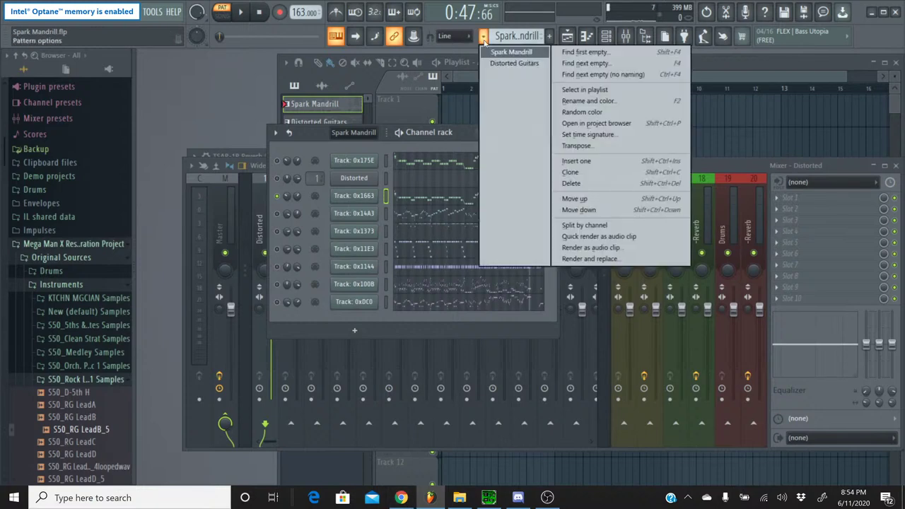
drag(422, 104, 503, 67)
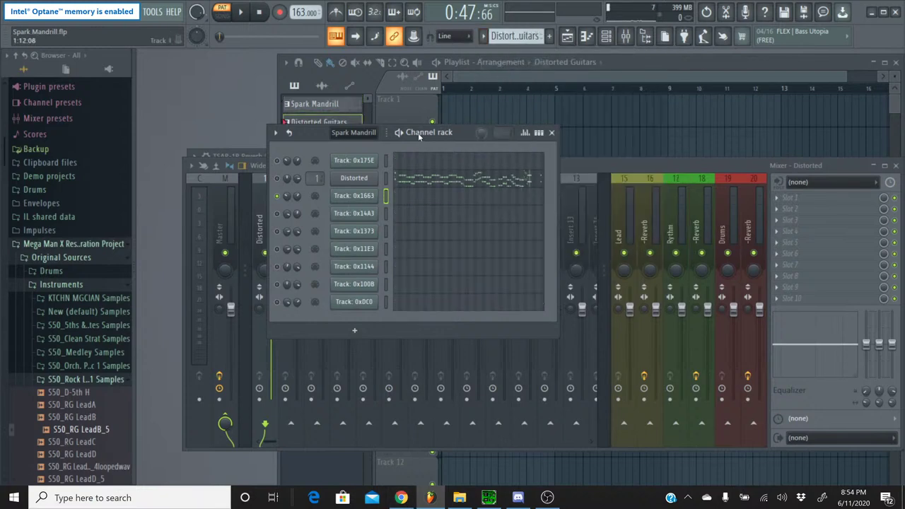
In the Spark Mandrill pattern, examine the channel panning events of Track: 0x175E and Track: 0x1663
click(482, 36)
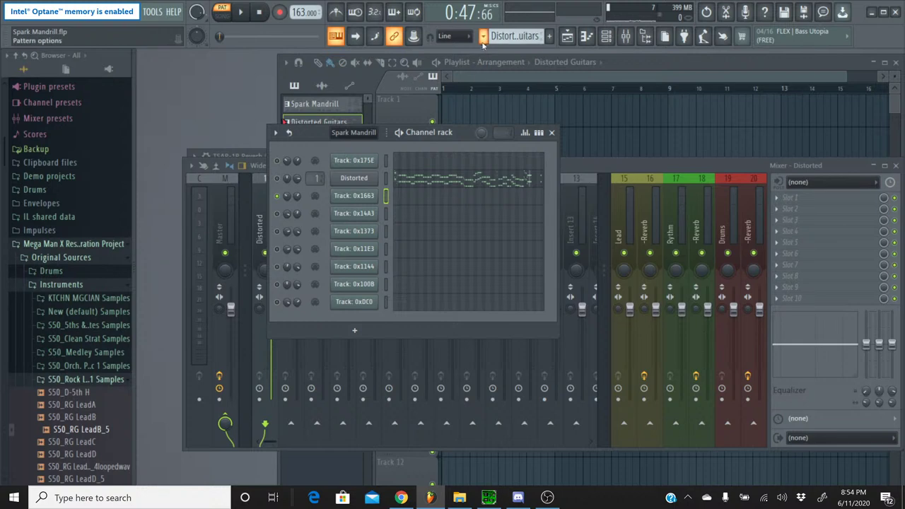
click(484, 53)
right_click(286, 161)
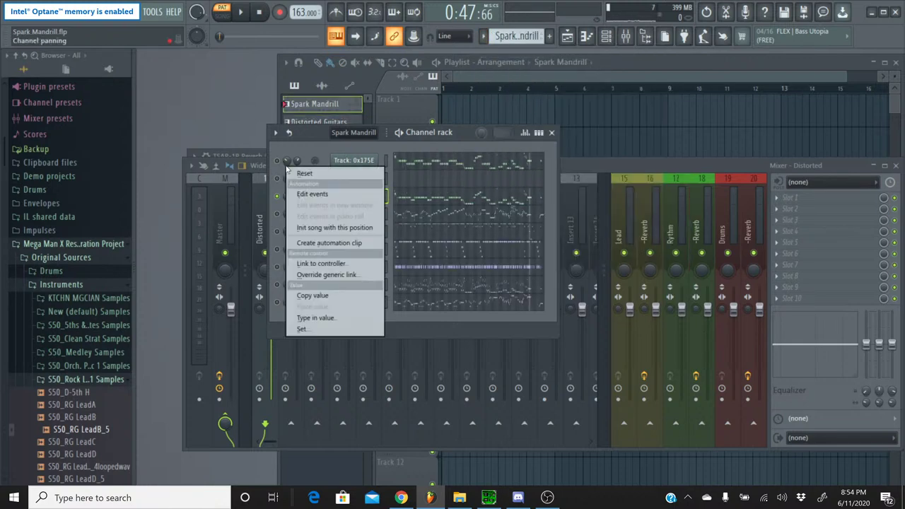
click(294, 192)
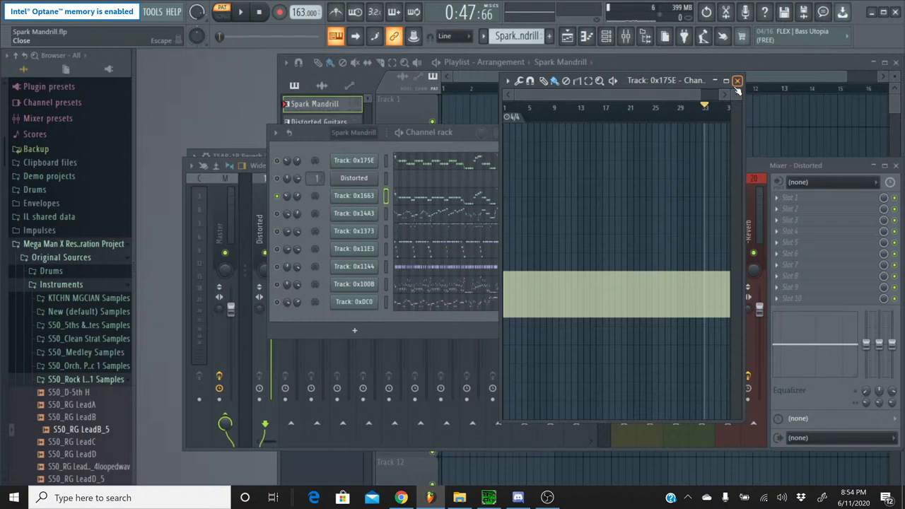
click(736, 80)
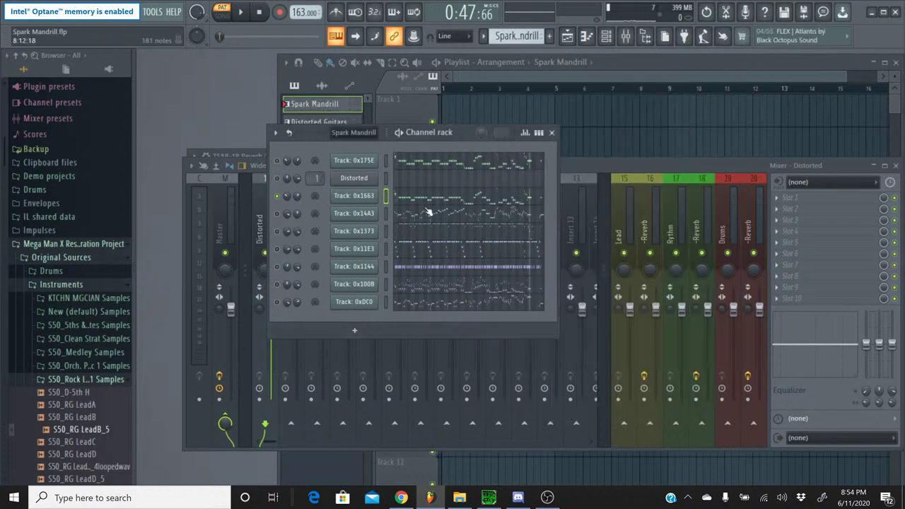
right_click(287, 195)
click(299, 223)
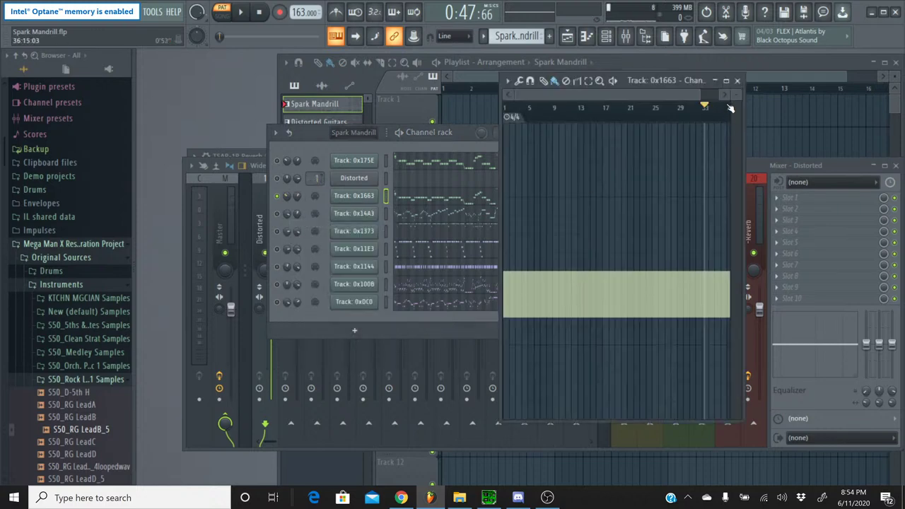
click(736, 80)
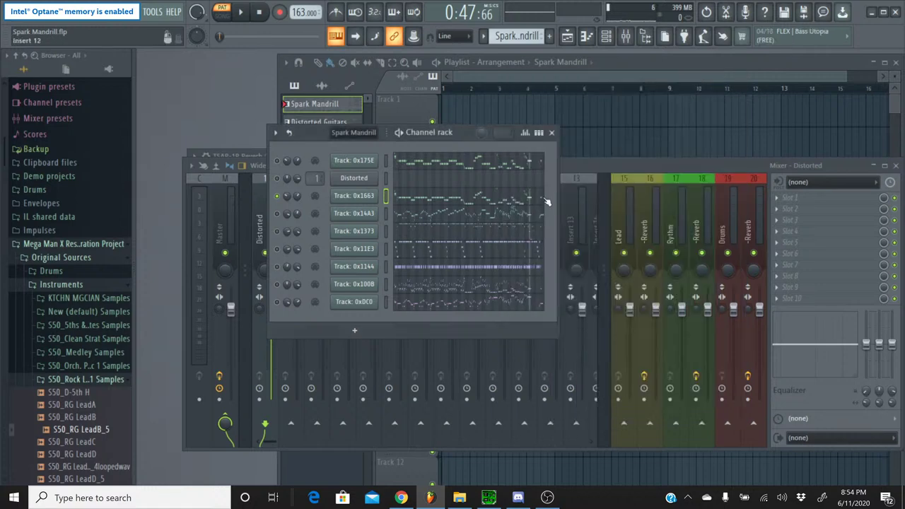
In the Distorted Guitars pattern, copy Track: 0x175E's panning value and paste it (34%) onto the Distorted channel's panning
click(486, 39)
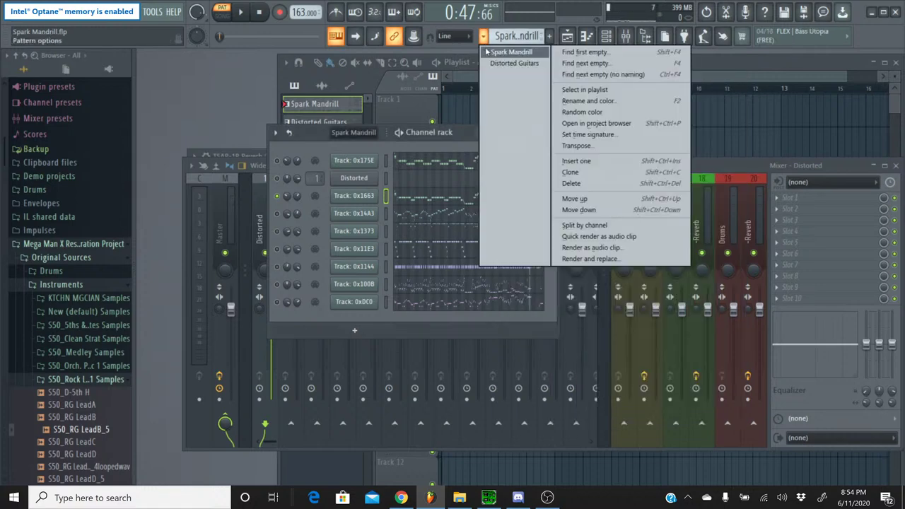
click(509, 62)
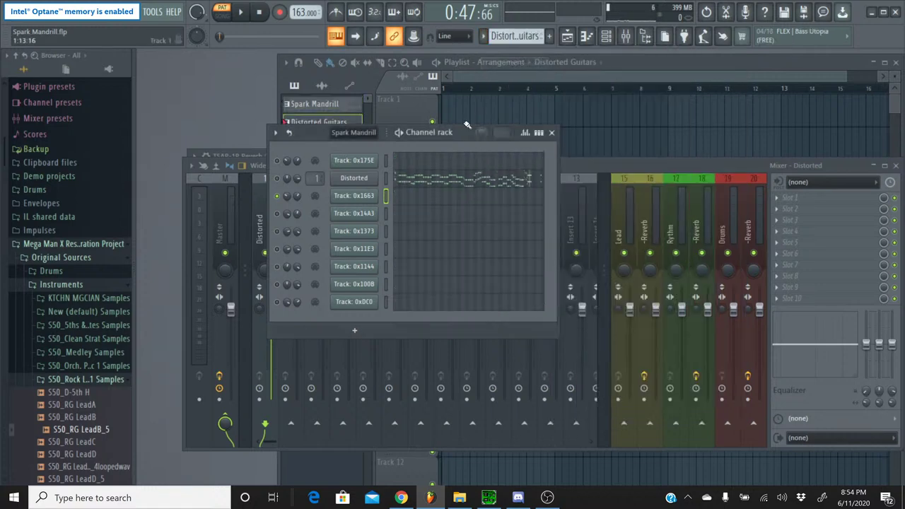
right_click(291, 165)
click(306, 290)
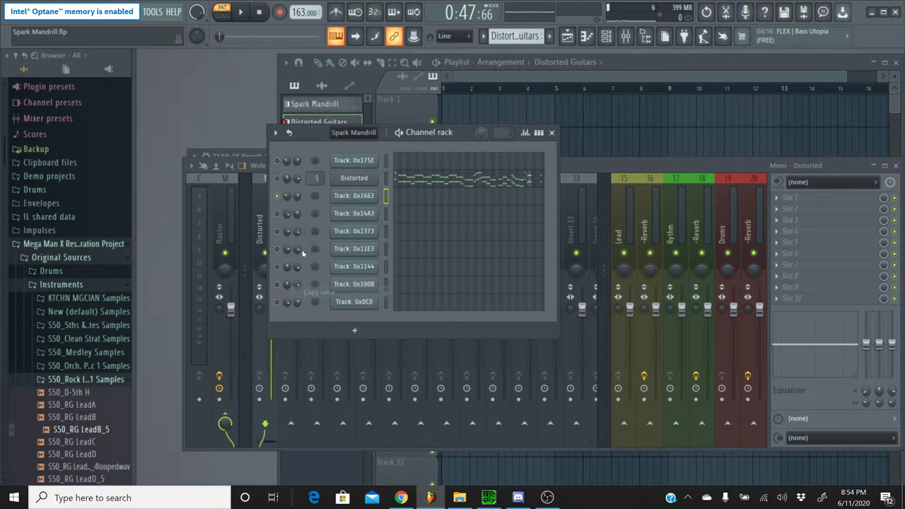
right_click(286, 182)
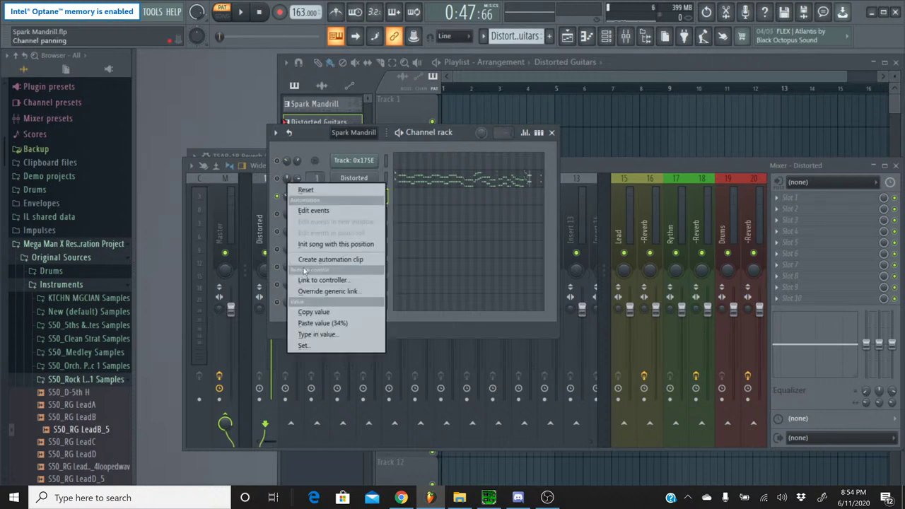
click(322, 323)
Solo the Distorted channel, play its beginning, compare it with 14 Spark Mandrill.spc in SPCTool, and return to FL Studio
click(277, 178)
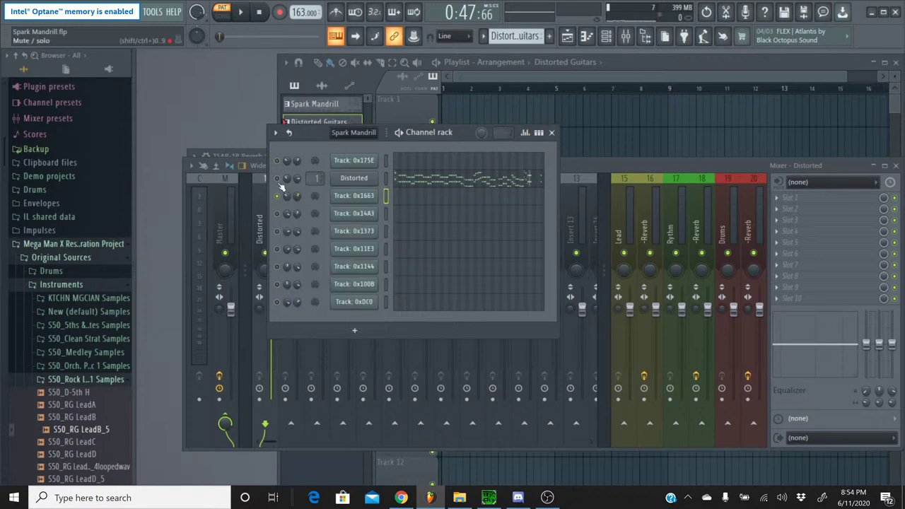
key(space)
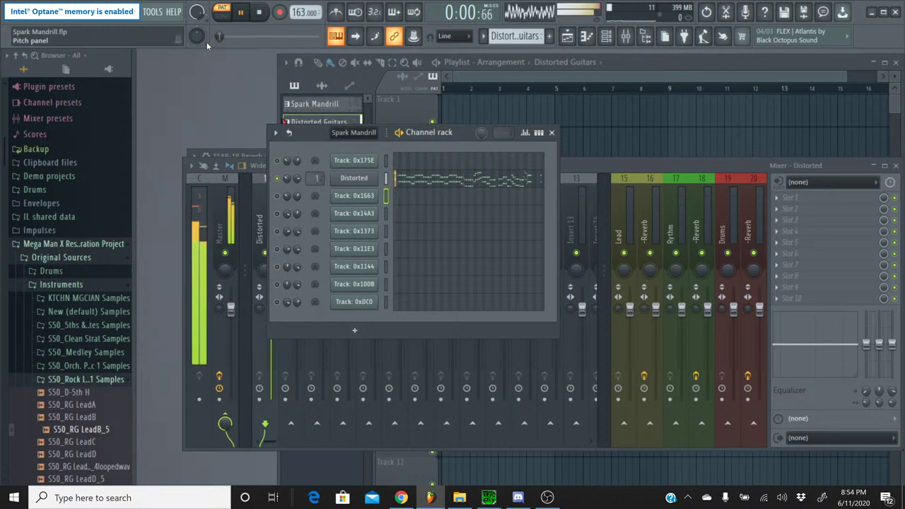
click(262, 14)
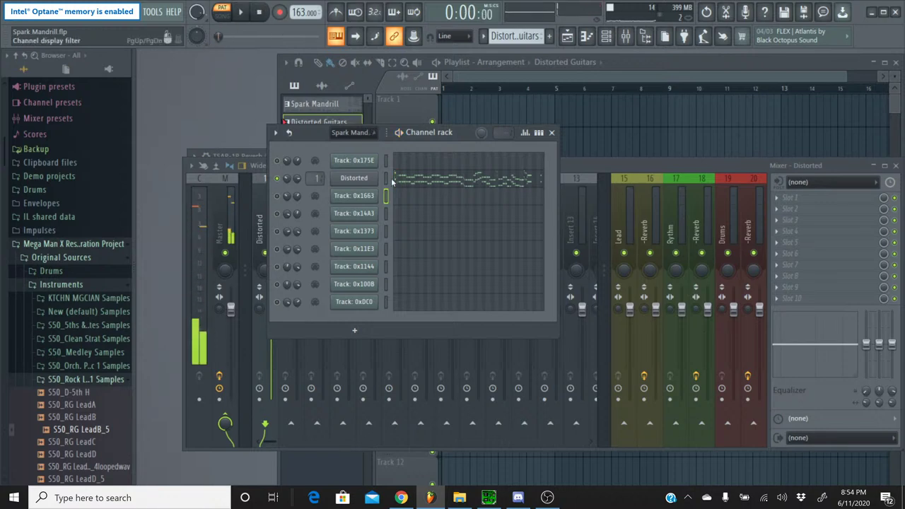
key(alt+Tab)
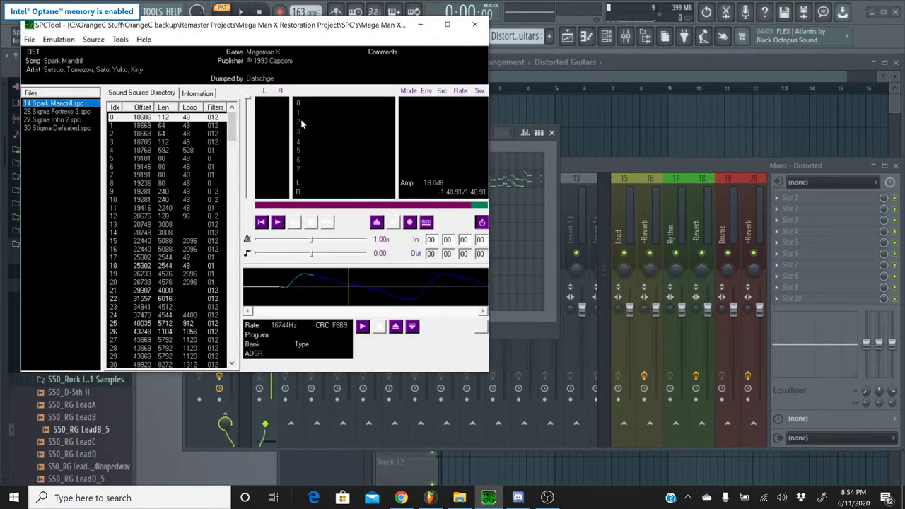
click(277, 222)
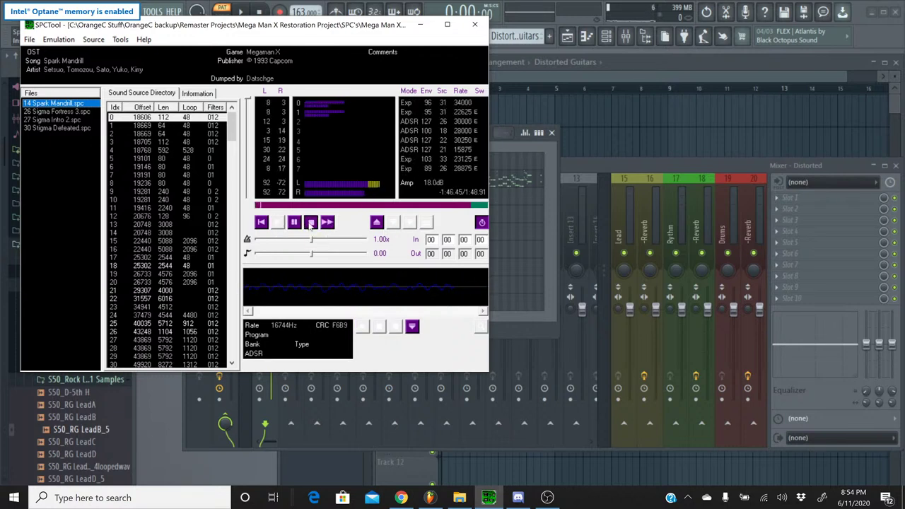
click(310, 222)
click(420, 24)
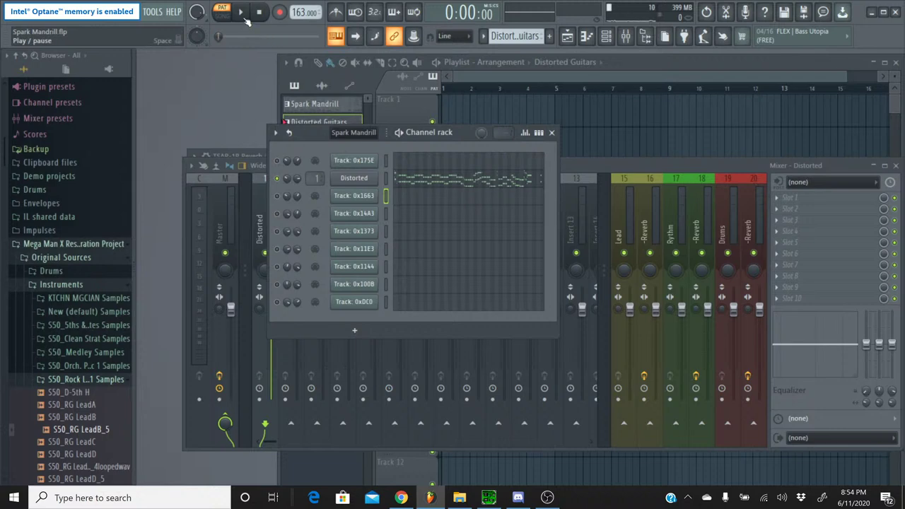
Play the Distorted Guitars pattern and check the Distorted channel's volume envelope settings
key(space)
click(353, 178)
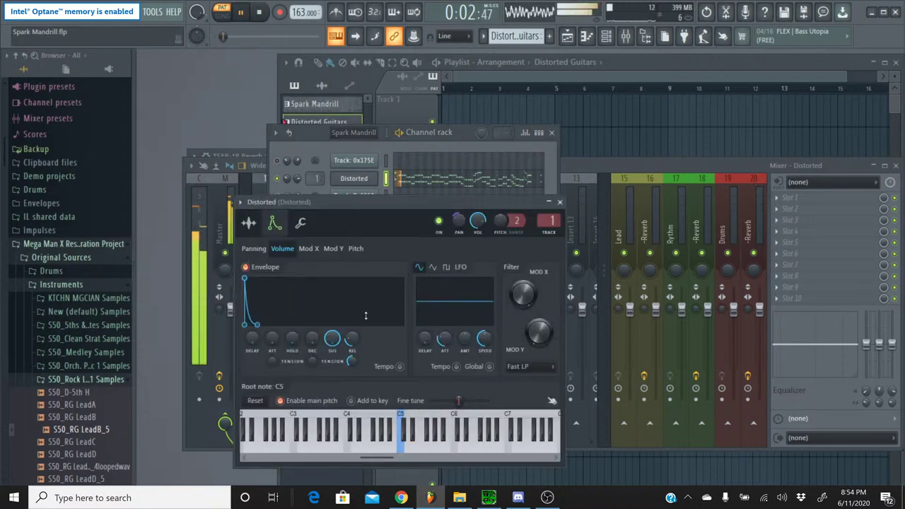
click(559, 201)
click(259, 12)
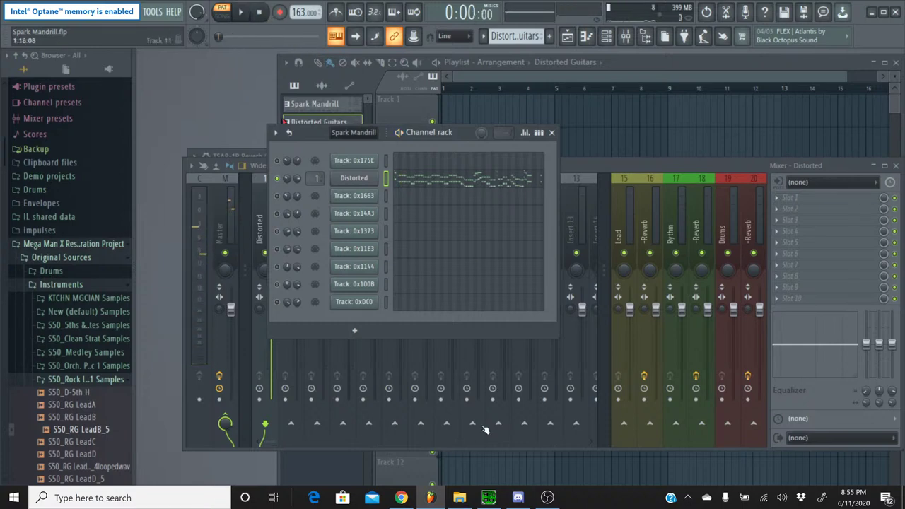
Lower the Distorted mixer track's volume, check the stream's live chat in Chrome, and return to FL Studio
click(623, 162)
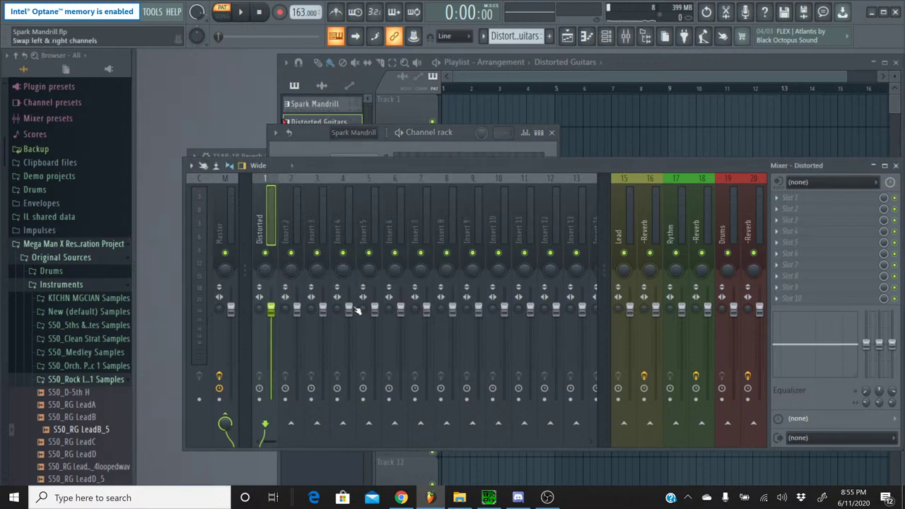
drag(271, 315, 271, 328)
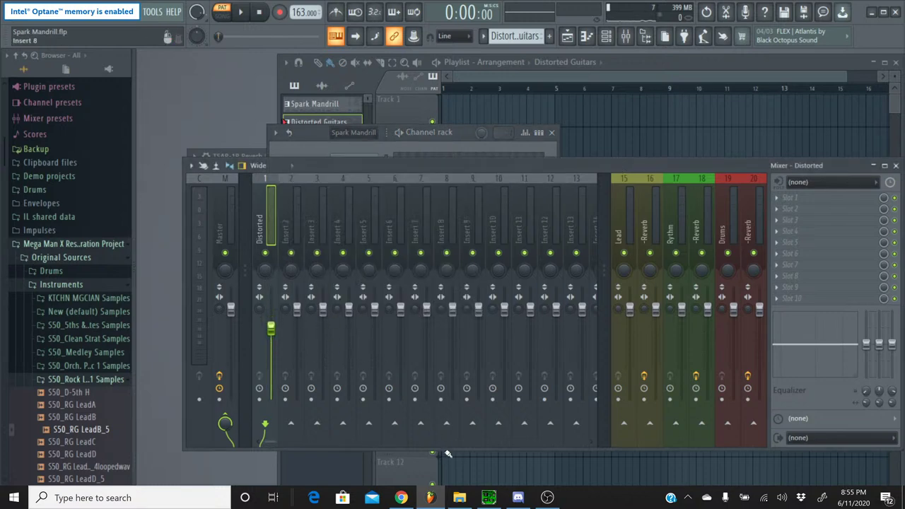
click(401, 497)
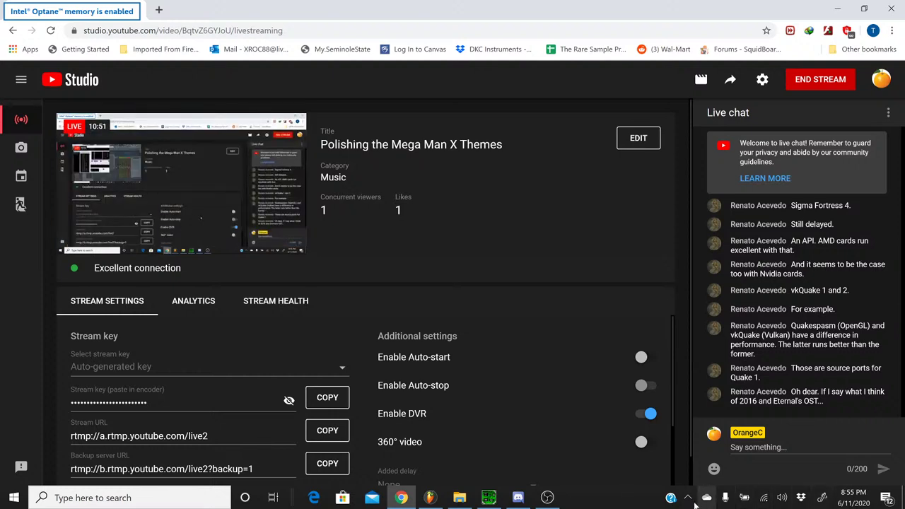
click(400, 497)
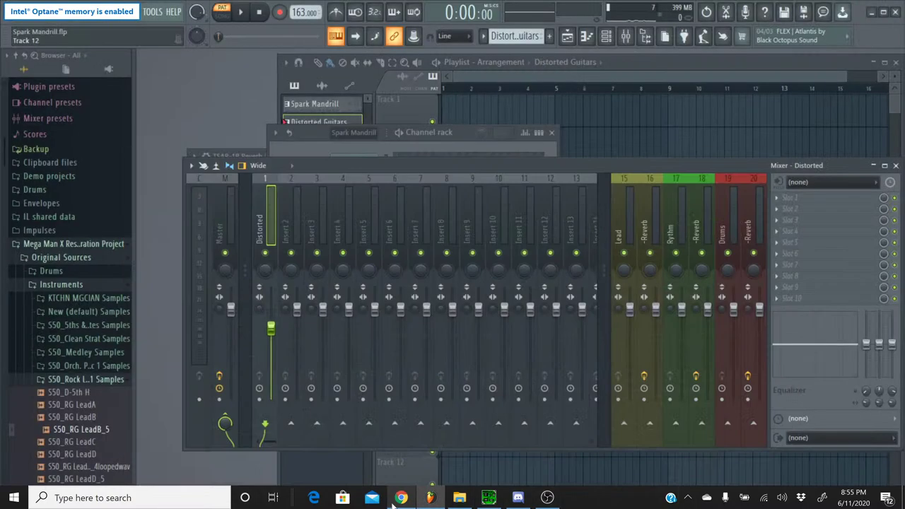
Play the Distorted Guitars pattern again and reduce the Distorted mixer track's volume further during playback
click(312, 140)
key(space)
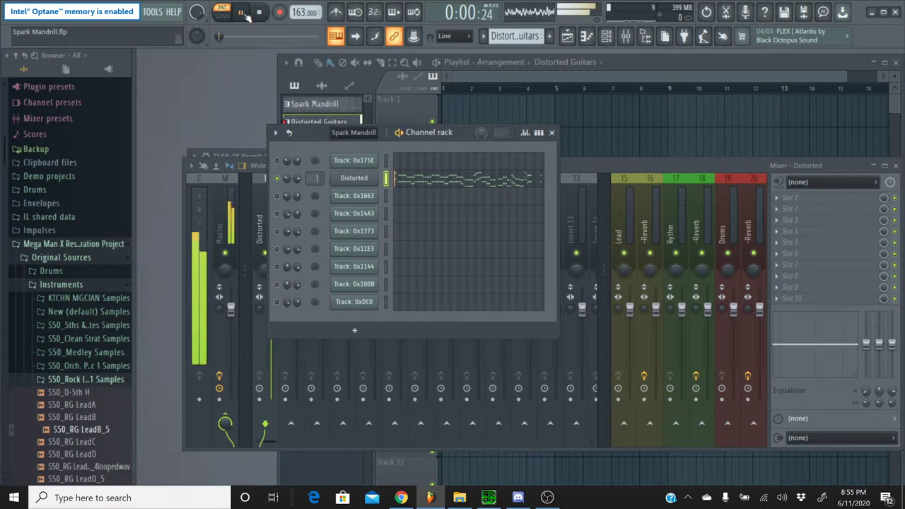
click(573, 220)
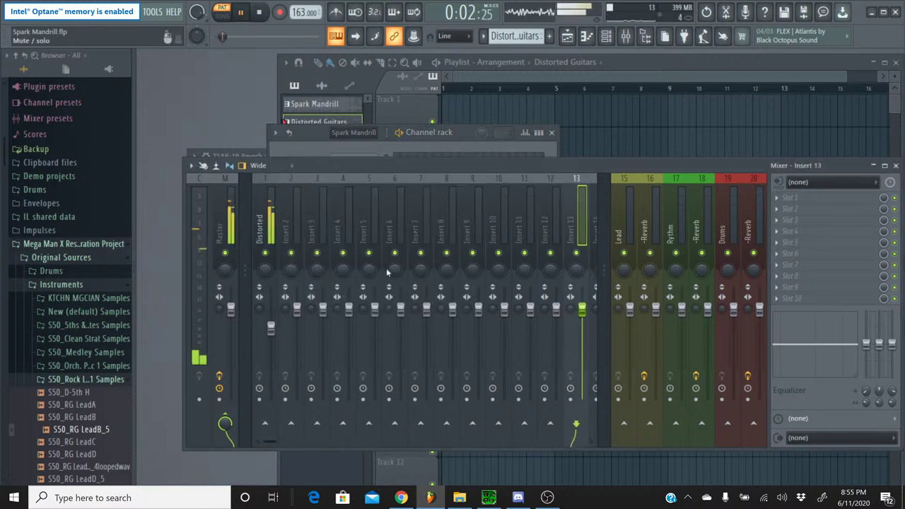
drag(272, 323, 271, 343)
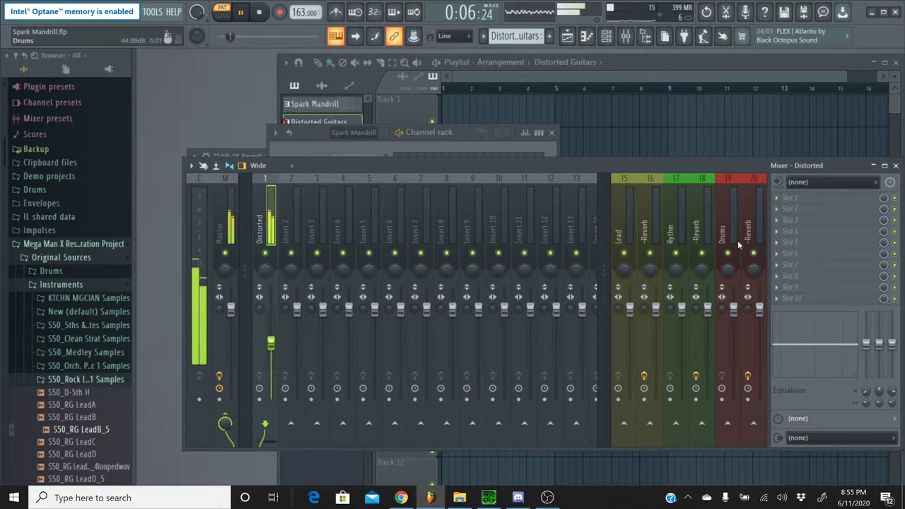
Load Fruity Chorus into slot 3 of the Distorted mixer track, audition its presets during playback, and choose Low Enhance
click(786, 220)
click(602, 414)
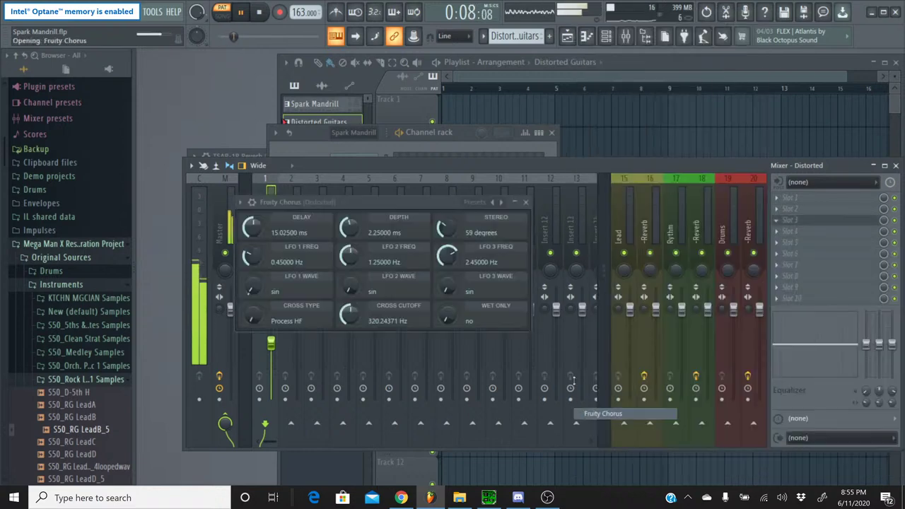
click(493, 202)
click(493, 202)
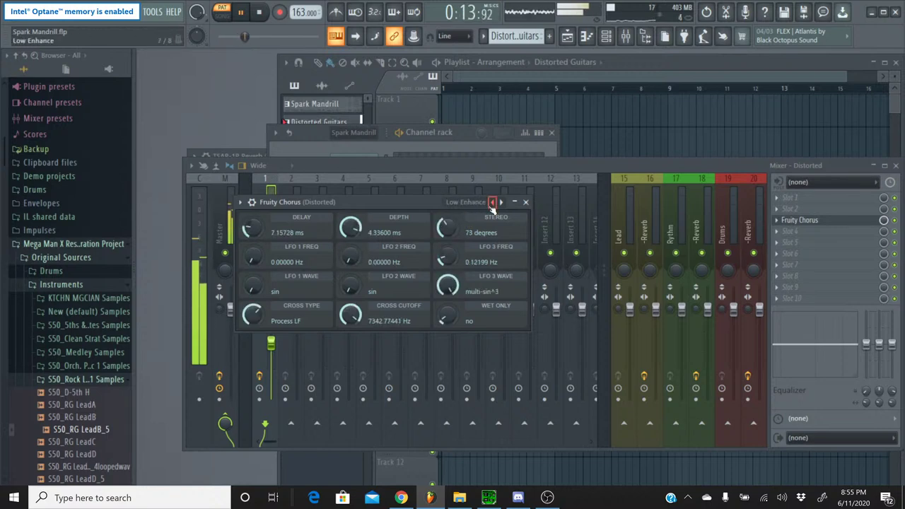
click(493, 202)
click(493, 202)
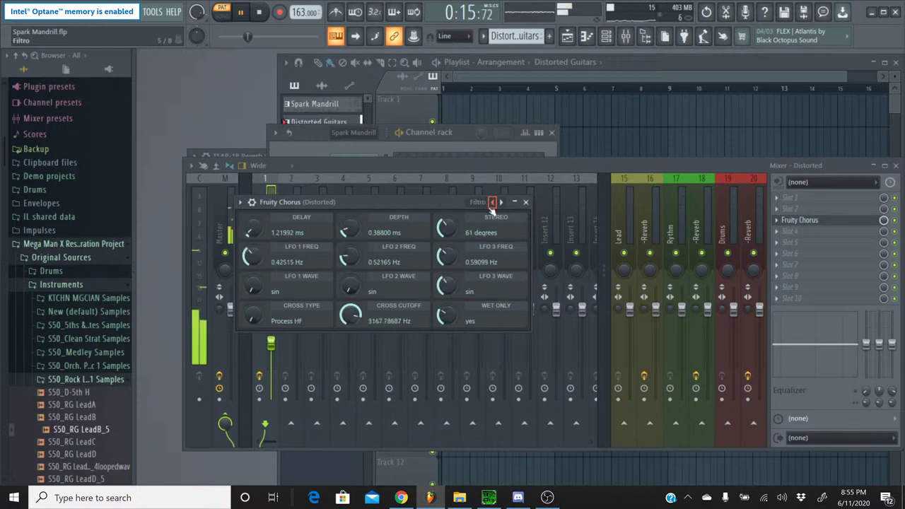
click(492, 202)
click(492, 202)
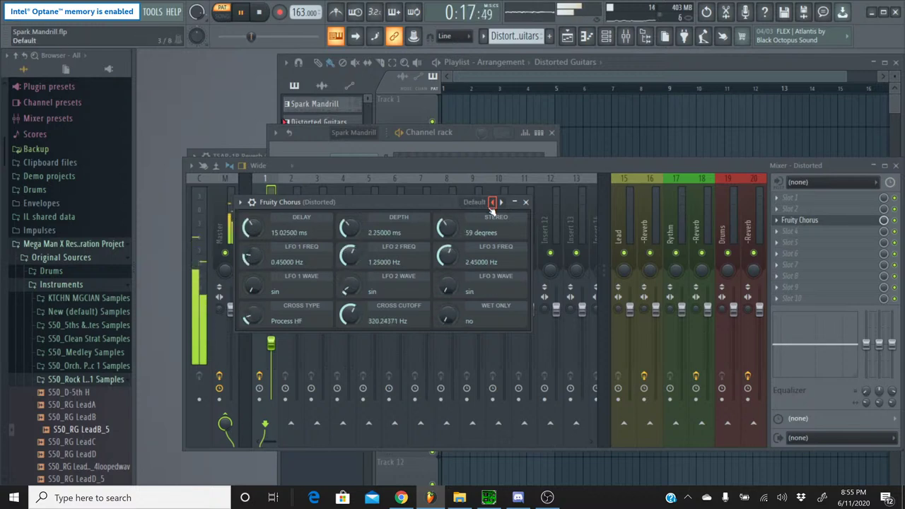
click(493, 202)
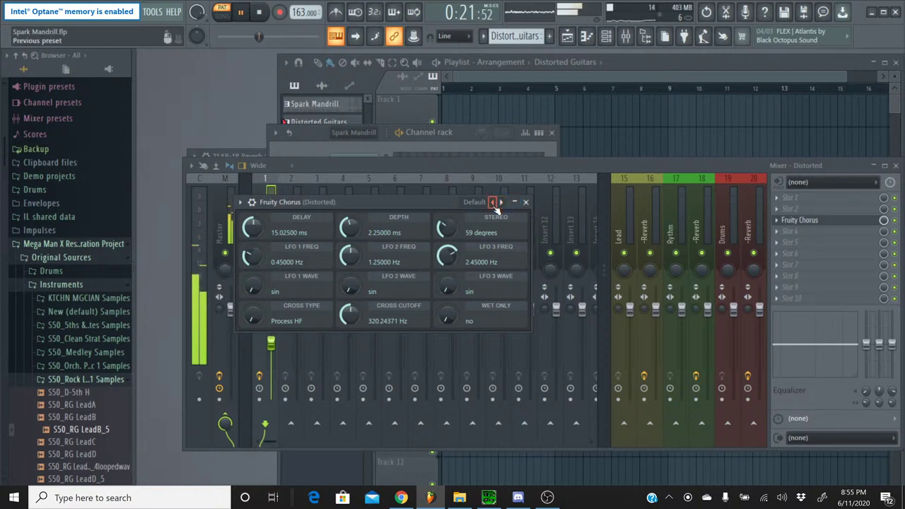
click(493, 202)
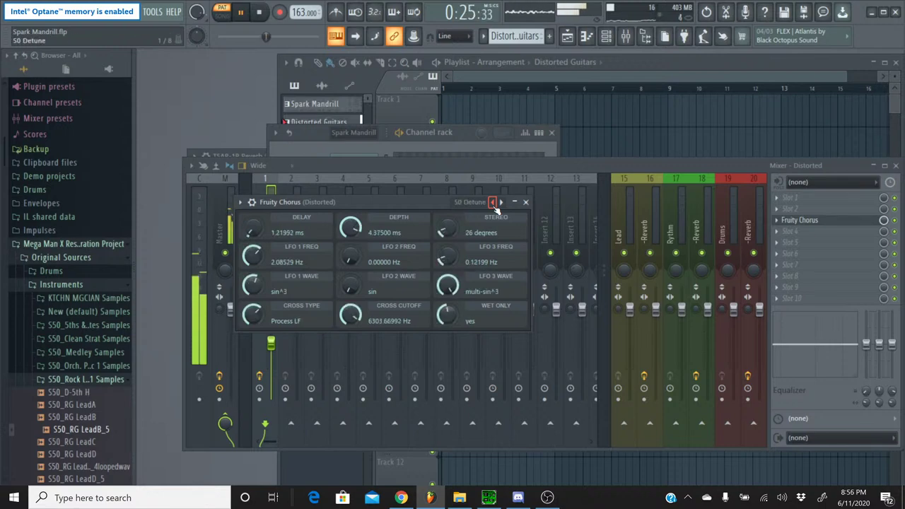
click(493, 202)
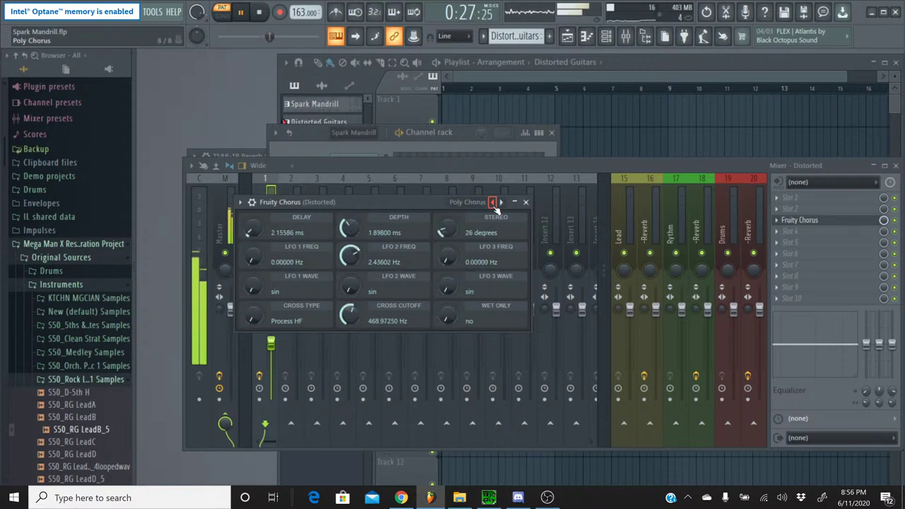
click(493, 202)
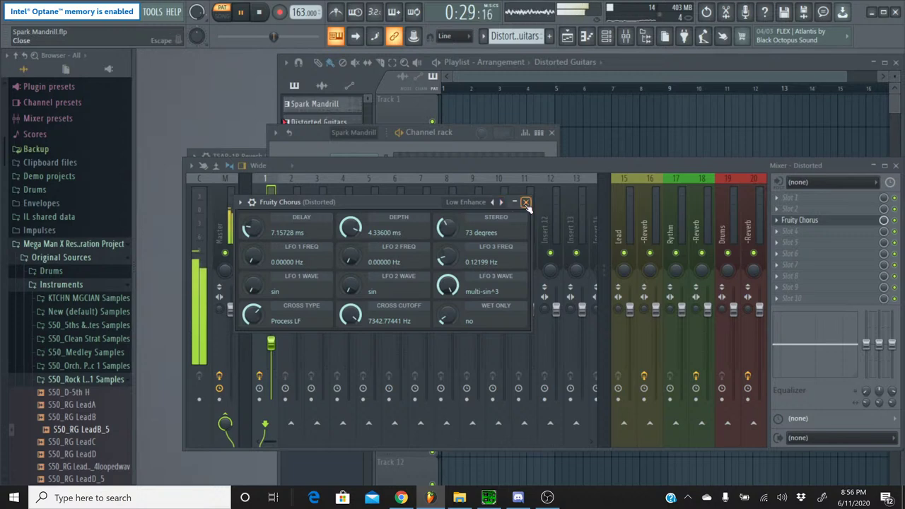
click(526, 203)
Replay the chorused distorted guitar from the start, check the live chat in Chrome, and return to FL Studio
click(259, 12)
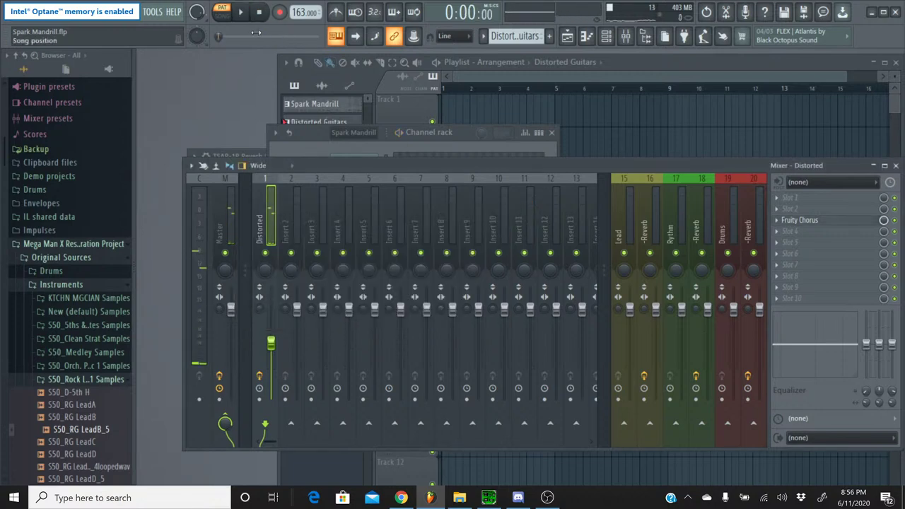
click(240, 12)
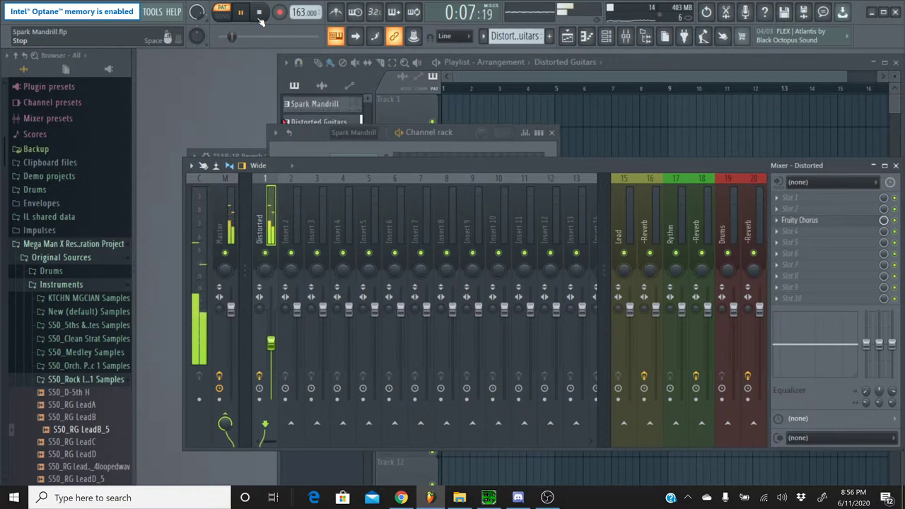
click(260, 22)
click(400, 497)
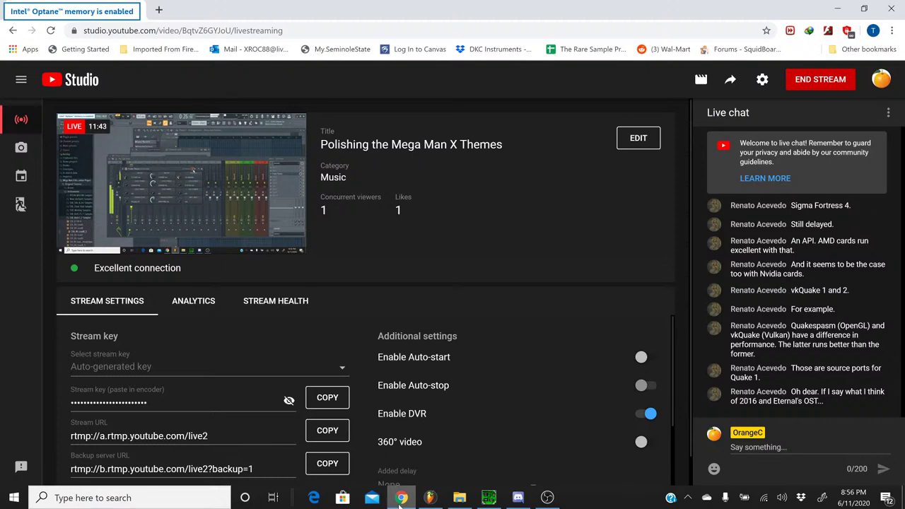
click(401, 498)
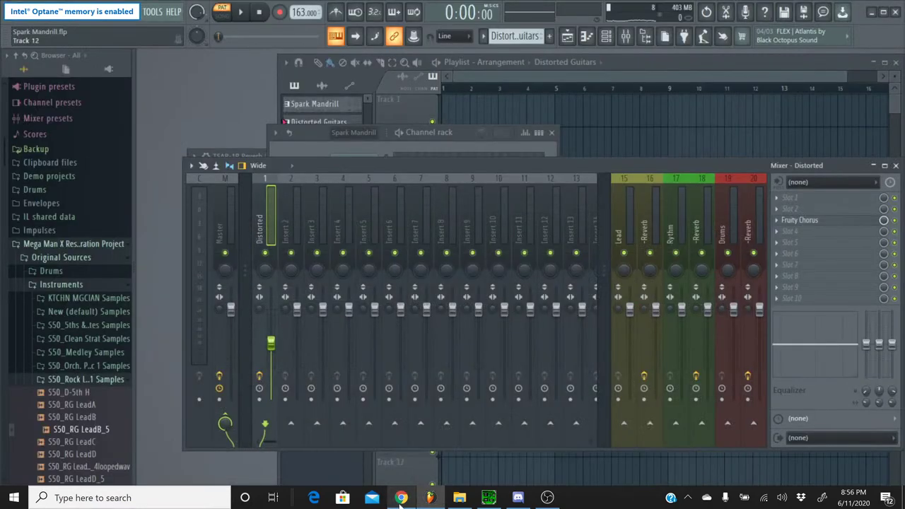
Bring up the channel rack and select the Spark Mandrill pattern
key(F6)
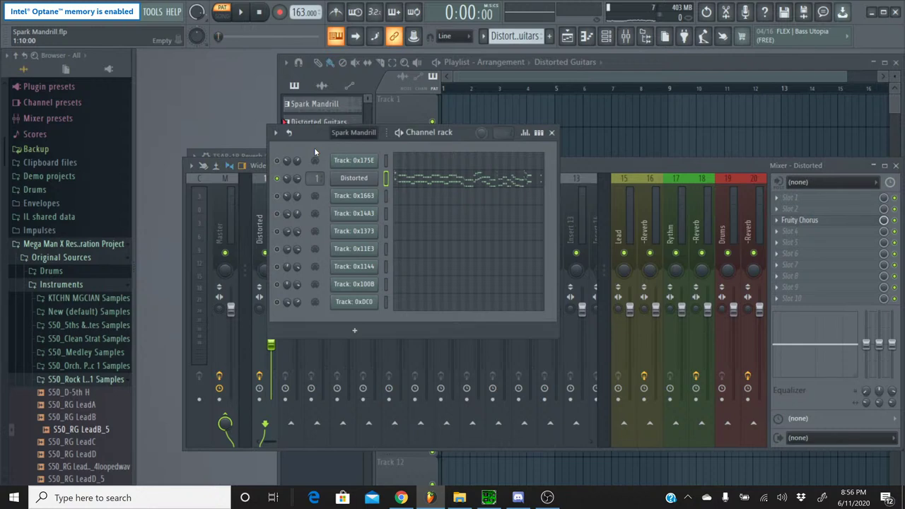
click(54, 12)
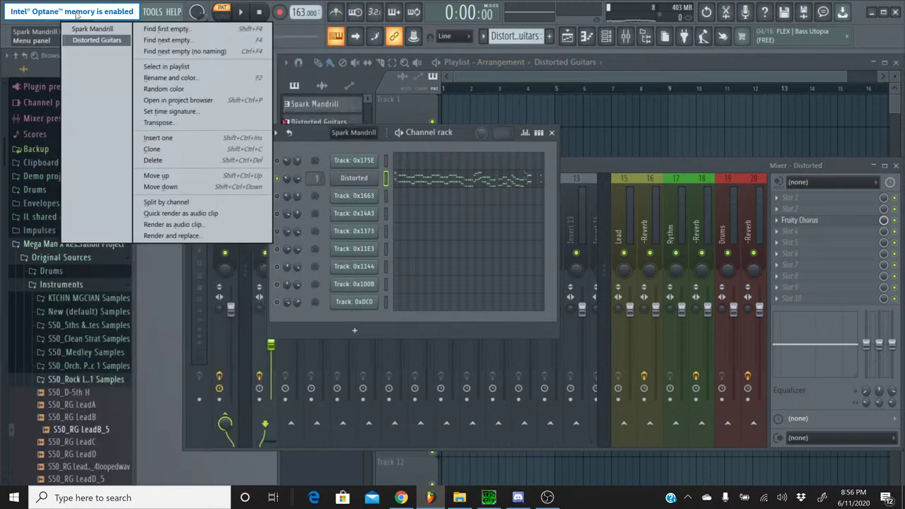
mouse_move(2, 14)
click(81, 65)
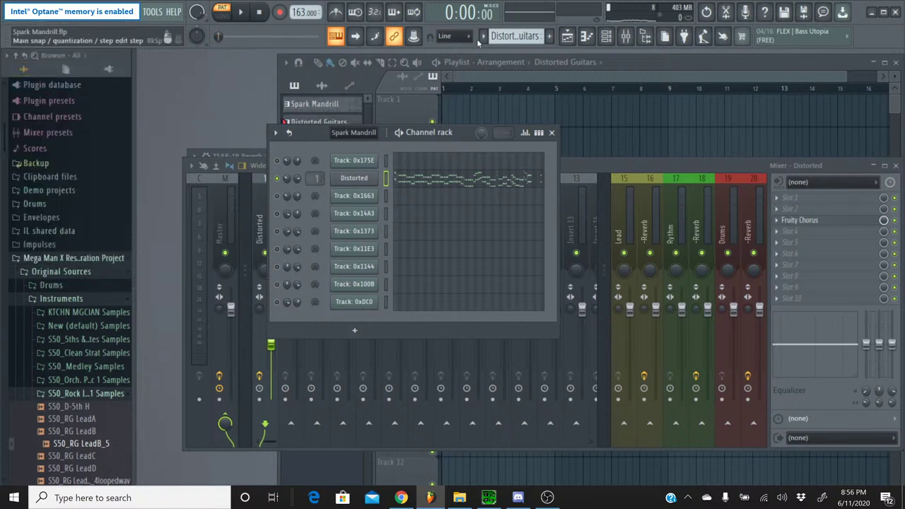
click(485, 41)
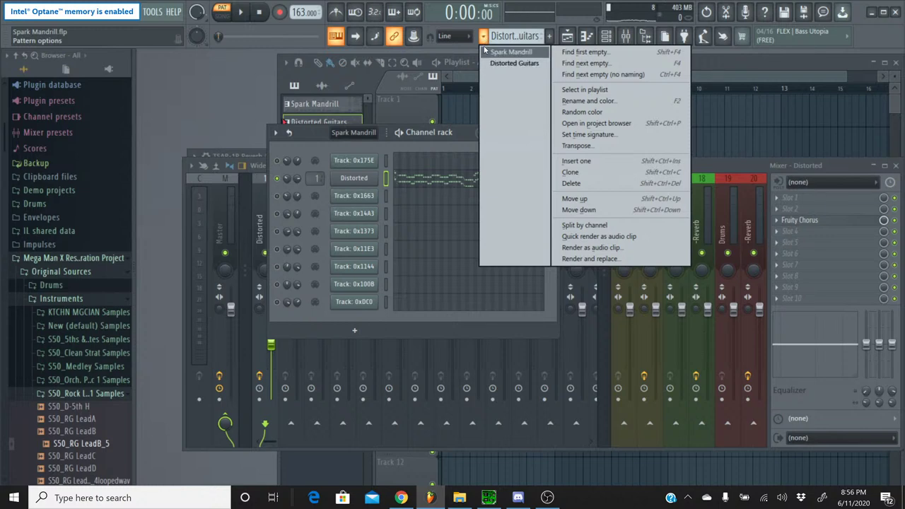
click(514, 107)
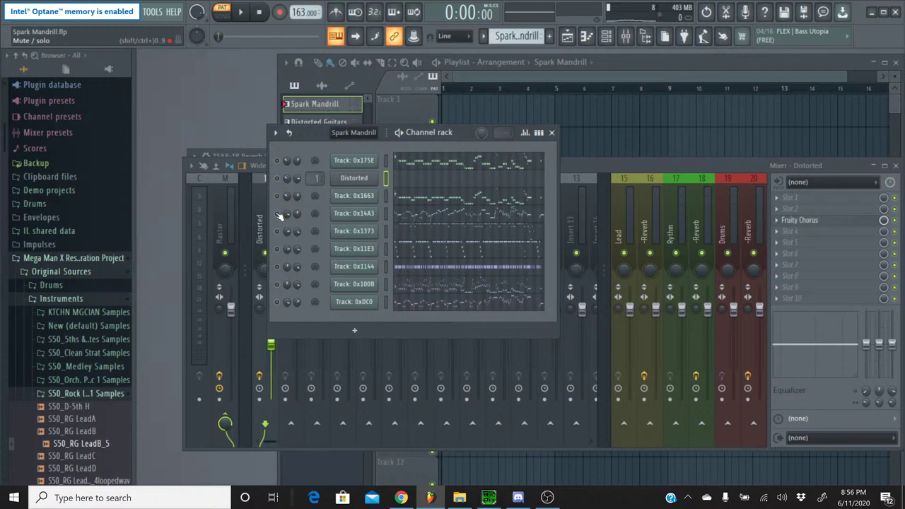
Solo Track: 0x14A3, play its beginning, and switch the solo to Track: 0xDC0
click(277, 215)
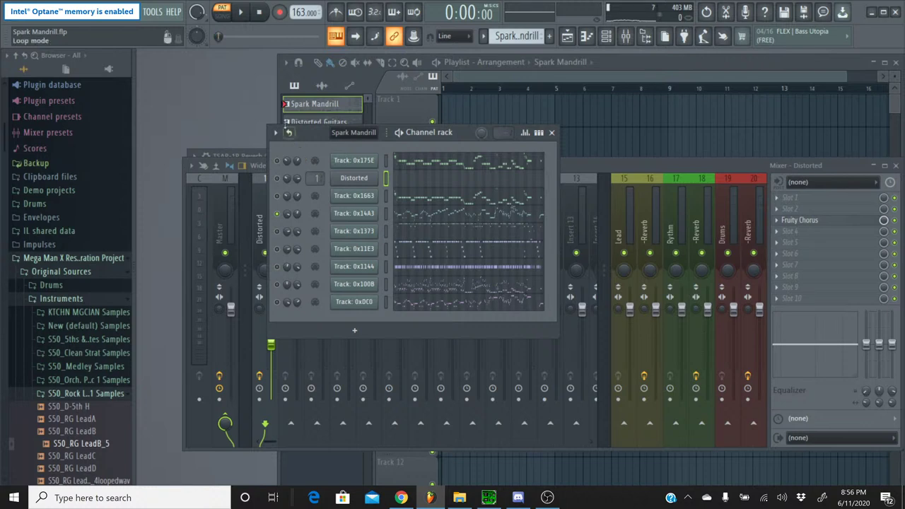
click(241, 12)
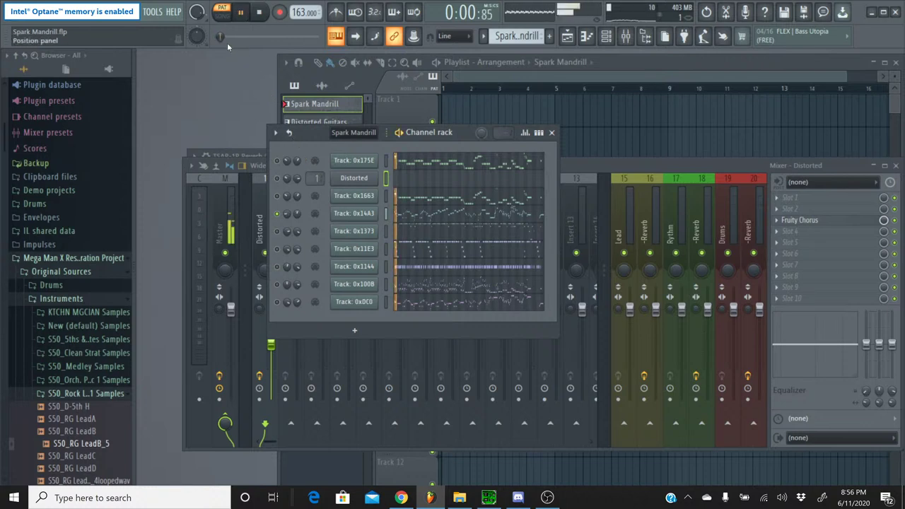
key(space)
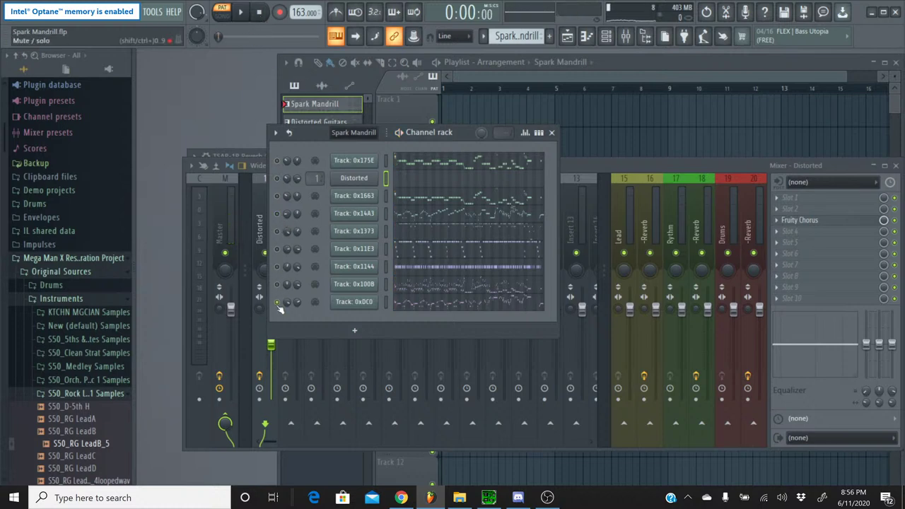
Switch to SPCTool, listen to the start of 14 Spark Mandrill.spc, and return to FL Studio
click(488, 497)
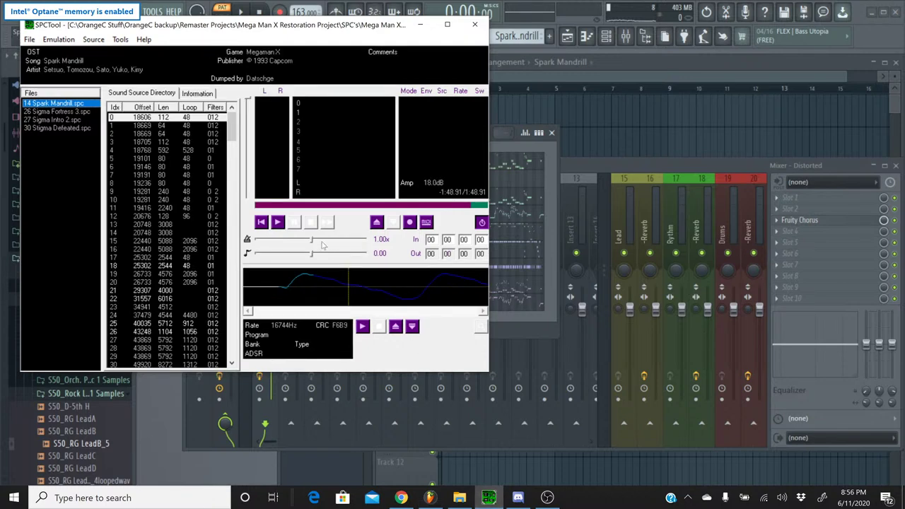
click(277, 222)
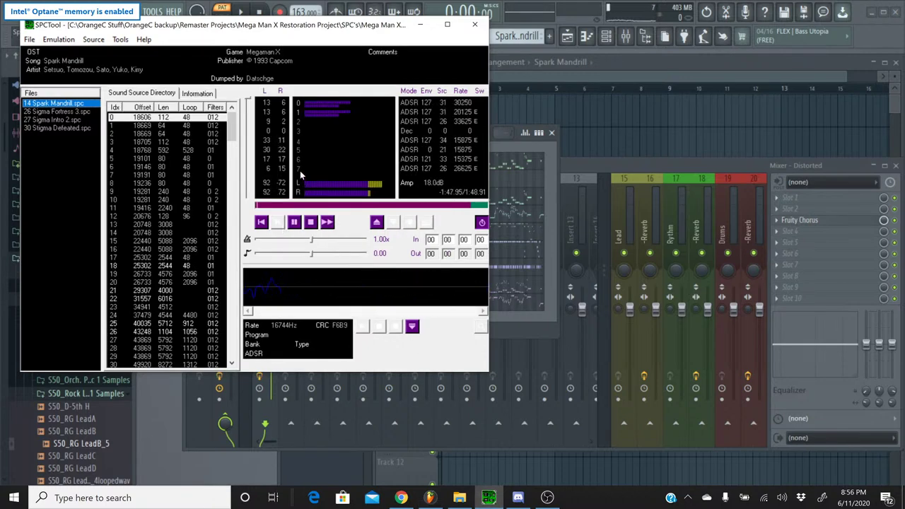
click(311, 222)
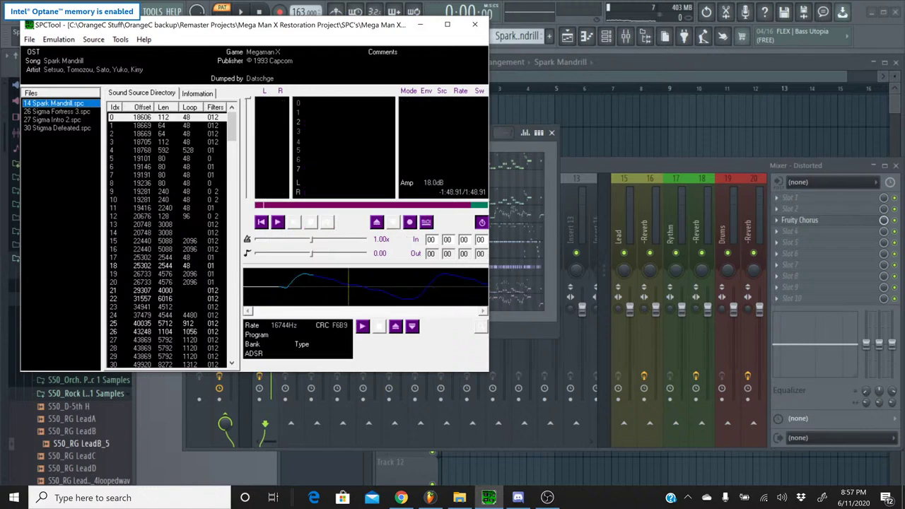
click(420, 24)
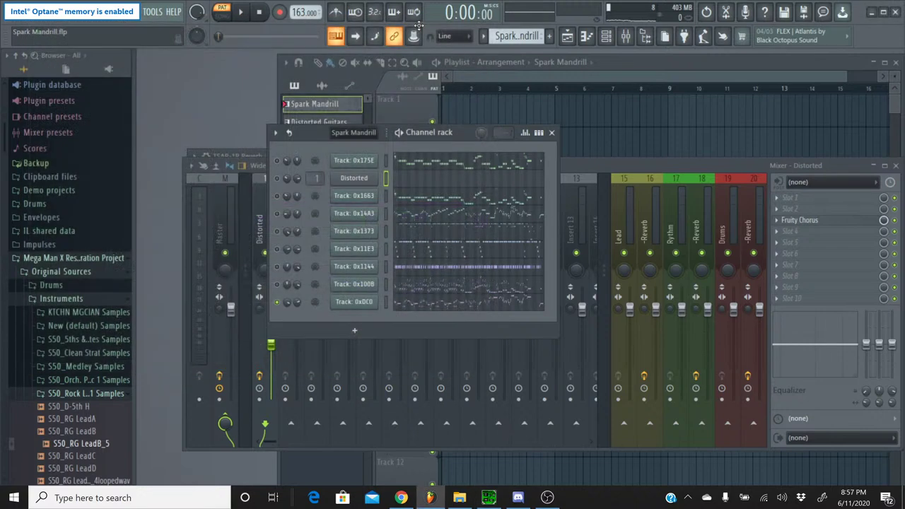
Examine the notes of Track: 0xDC0 in the piano roll and compare them with those of Track: 0x14A3
click(419, 309)
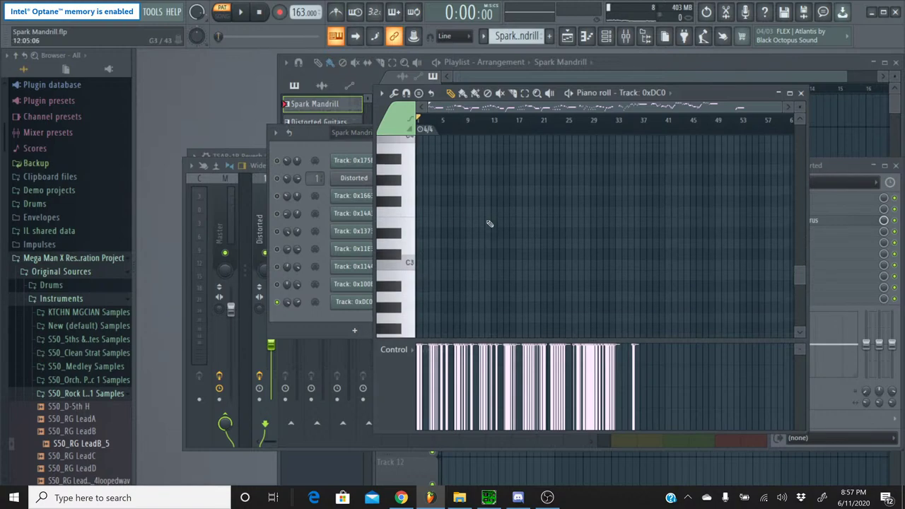
scroll(486, 220, up, 8)
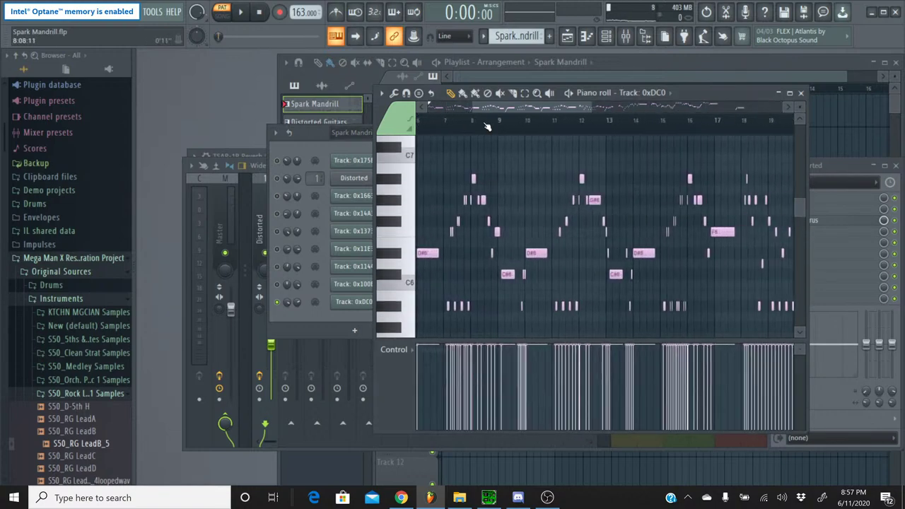
drag(500, 111, 400, 117)
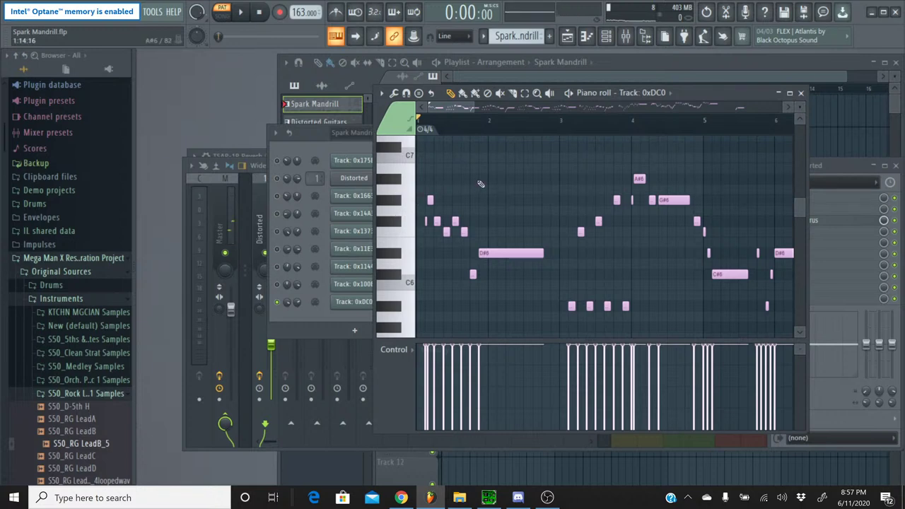
key(ctrl+a)
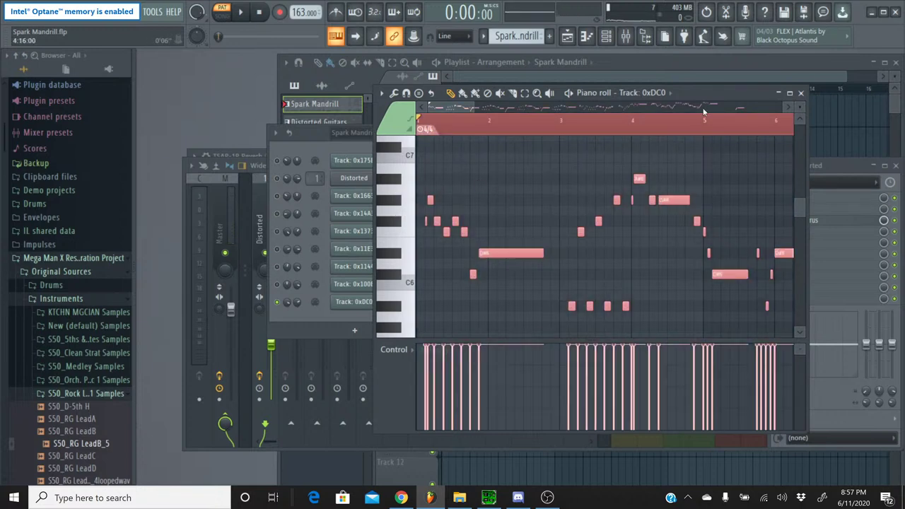
drag(662, 100, 745, 96)
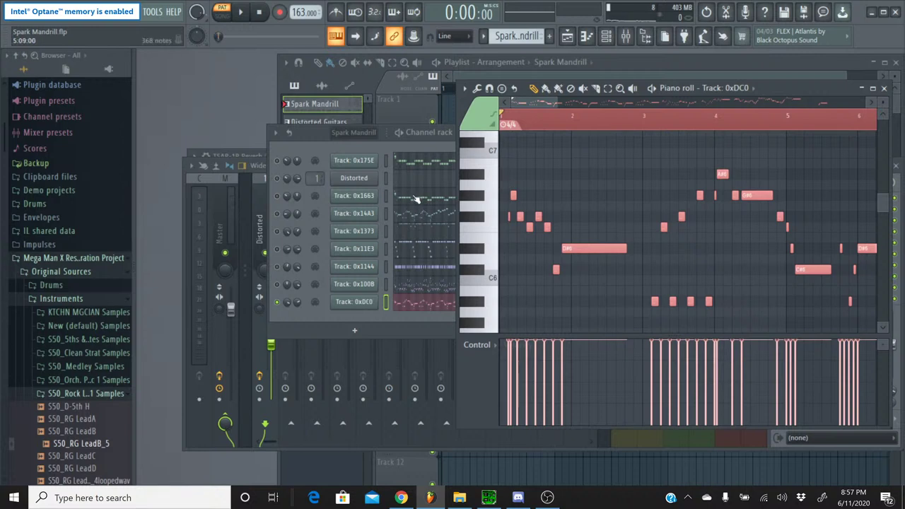
click(407, 219)
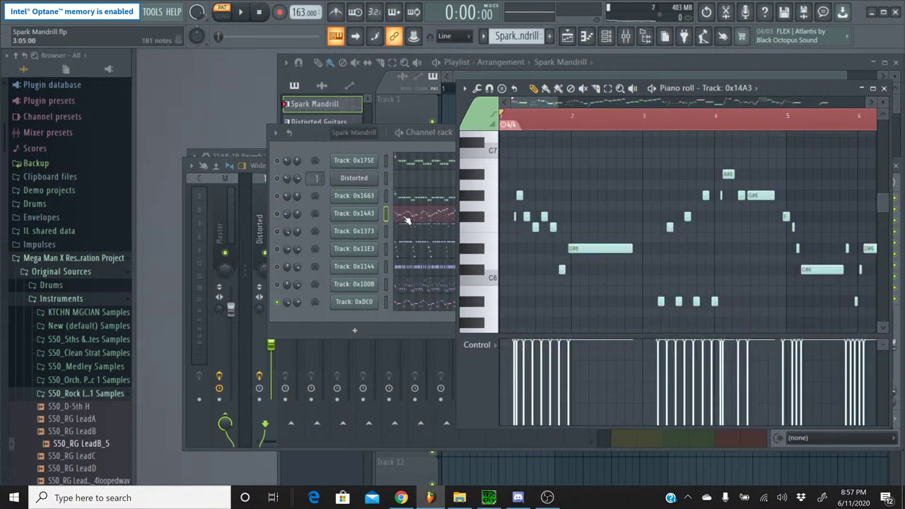
click(407, 308)
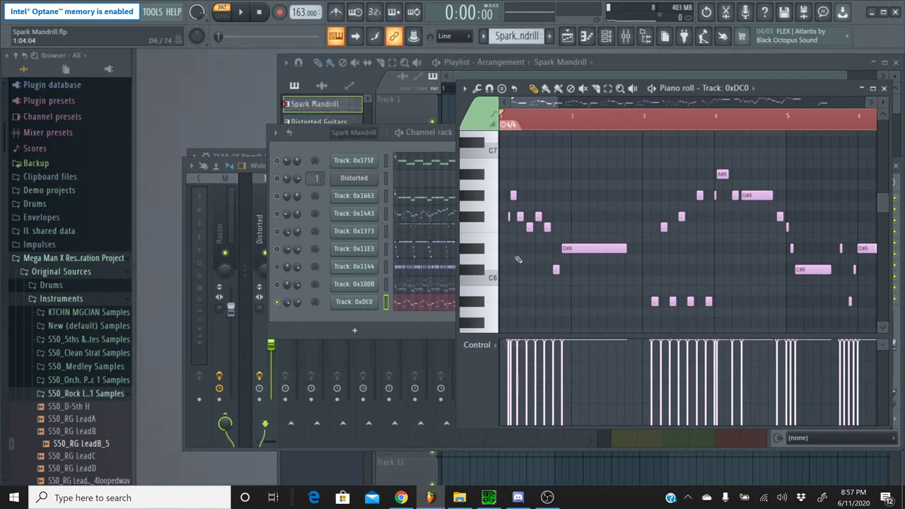
Select and copy all notes of Track: 0xDC0, and close its piano roll
scroll(616, 130, down, 5)
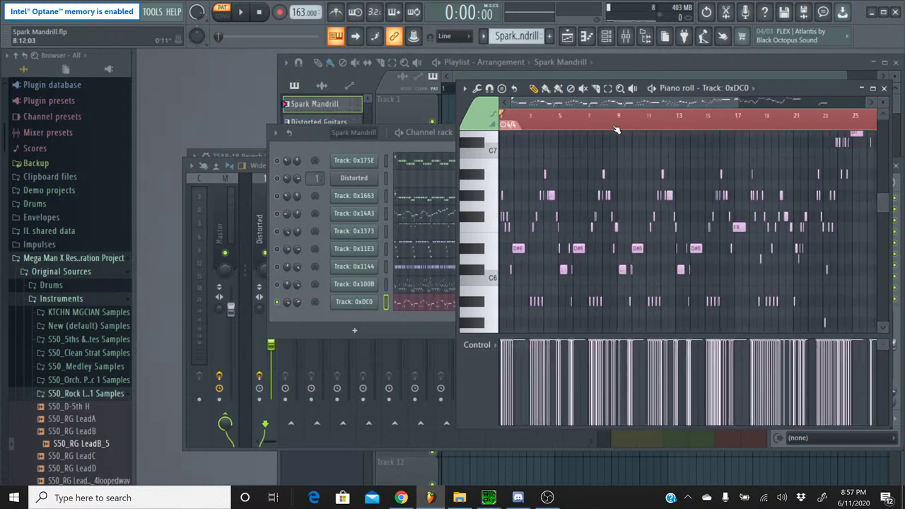
scroll(663, 195, down, 3)
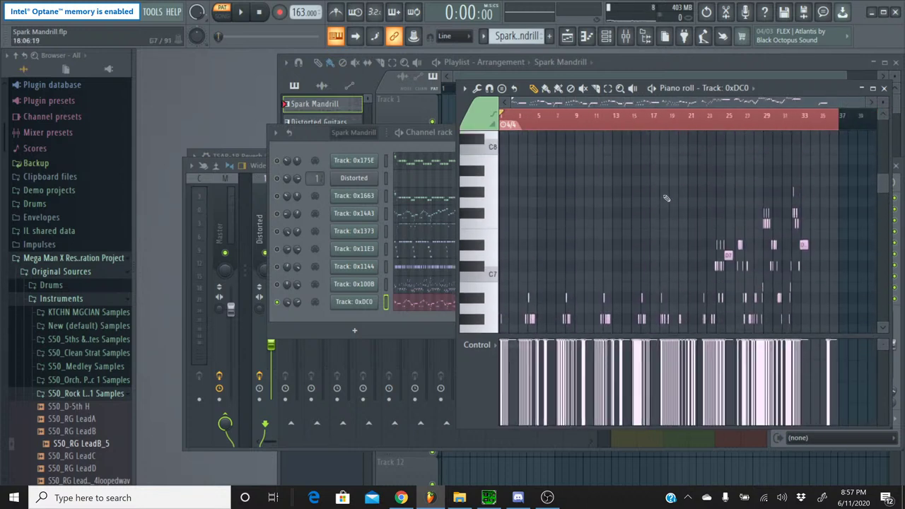
click(606, 89)
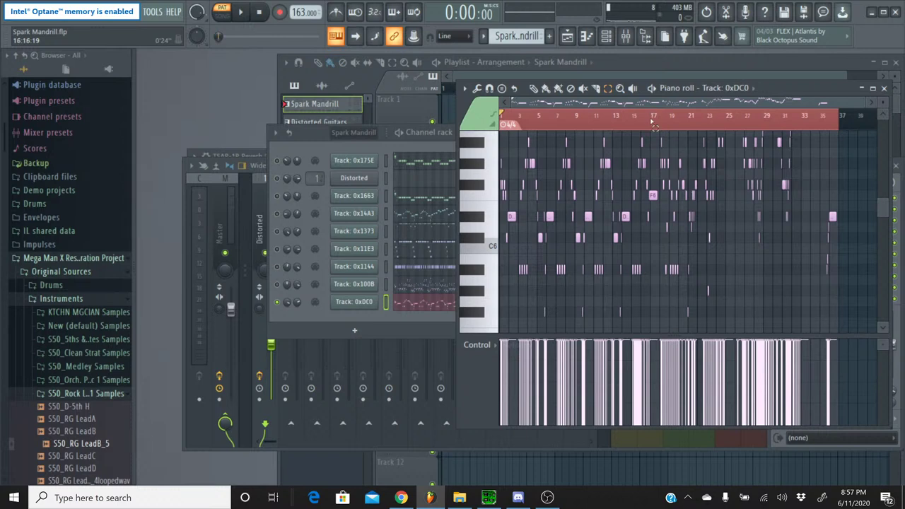
scroll(858, 293, down, 5)
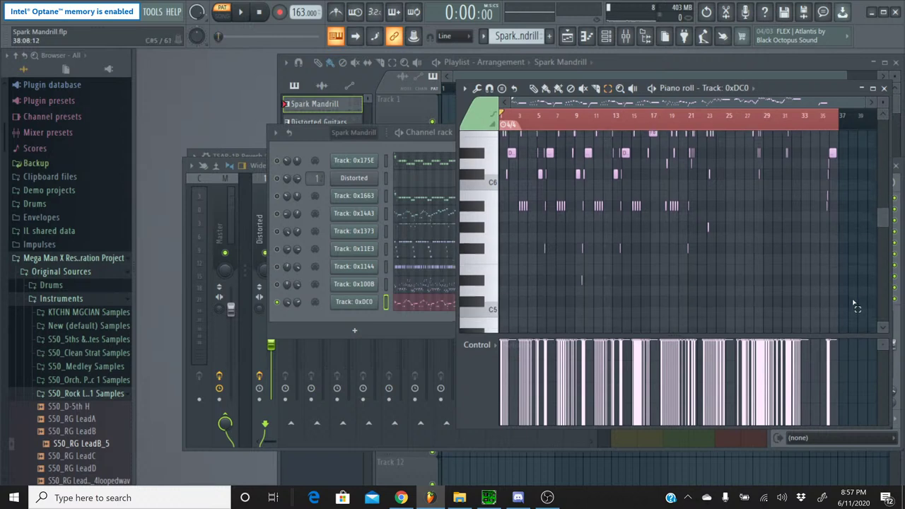
drag(854, 304, 361, 142)
scroll(597, 164, down, 5)
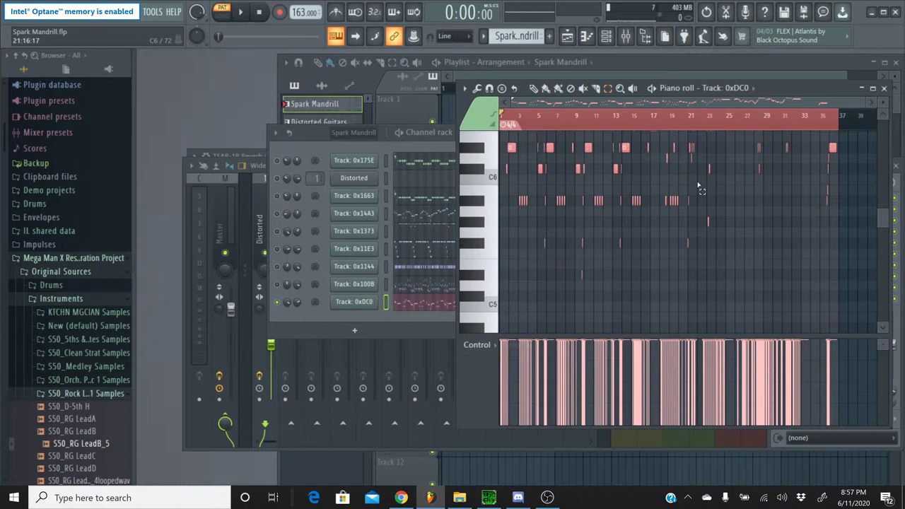
click(884, 88)
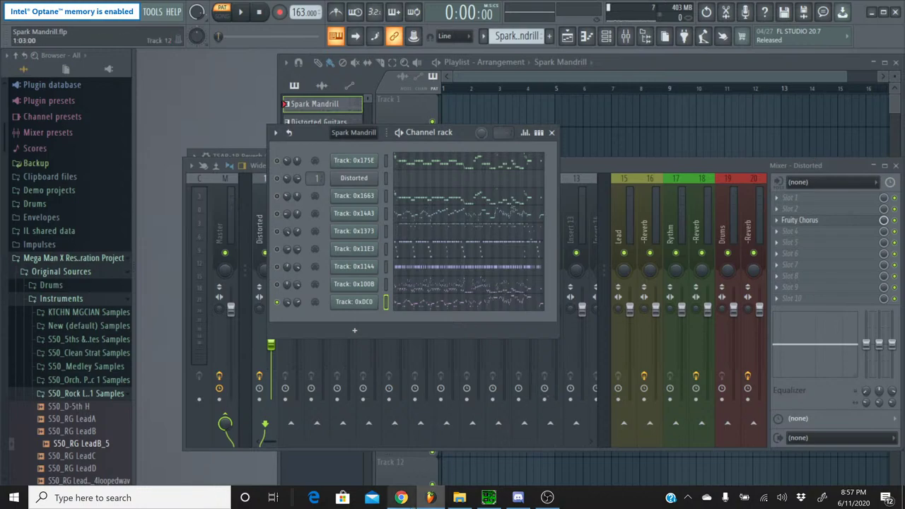
Check the live chat in Chrome and return to FL Studio
click(401, 497)
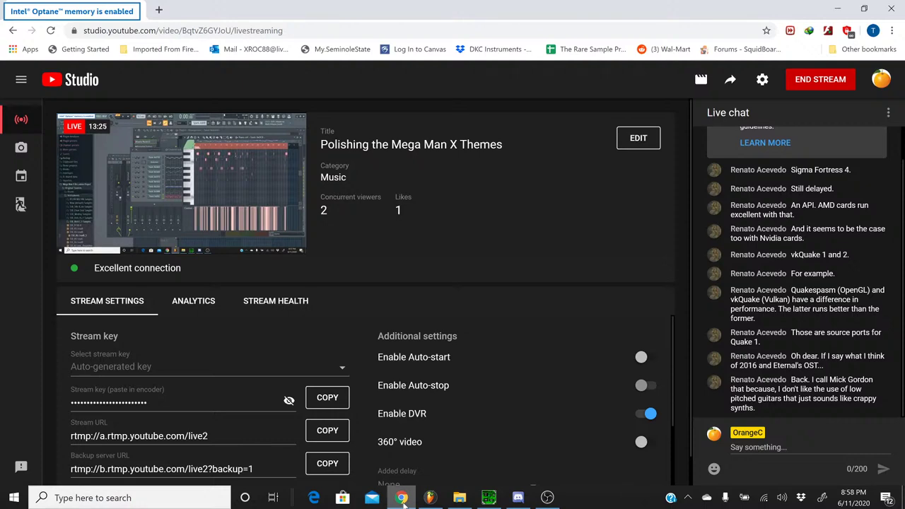
click(400, 498)
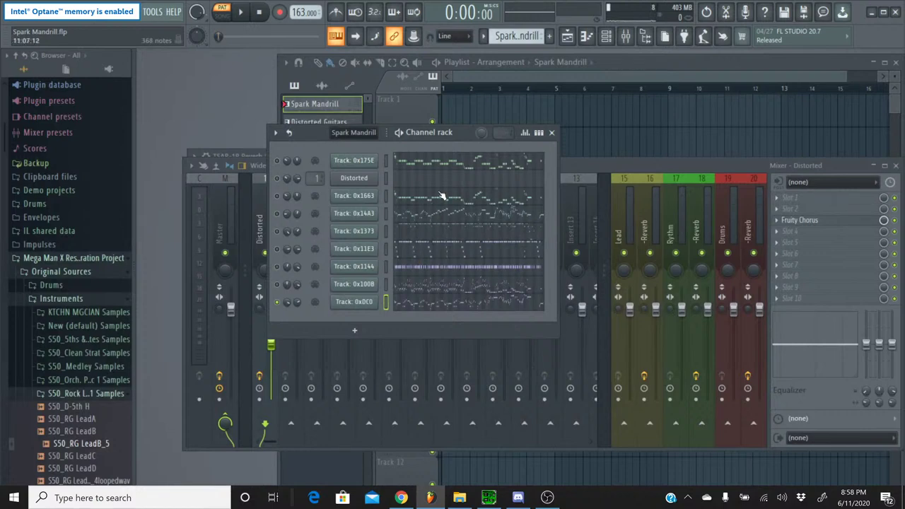
Create a new empty pattern named Lead Guitar
click(483, 36)
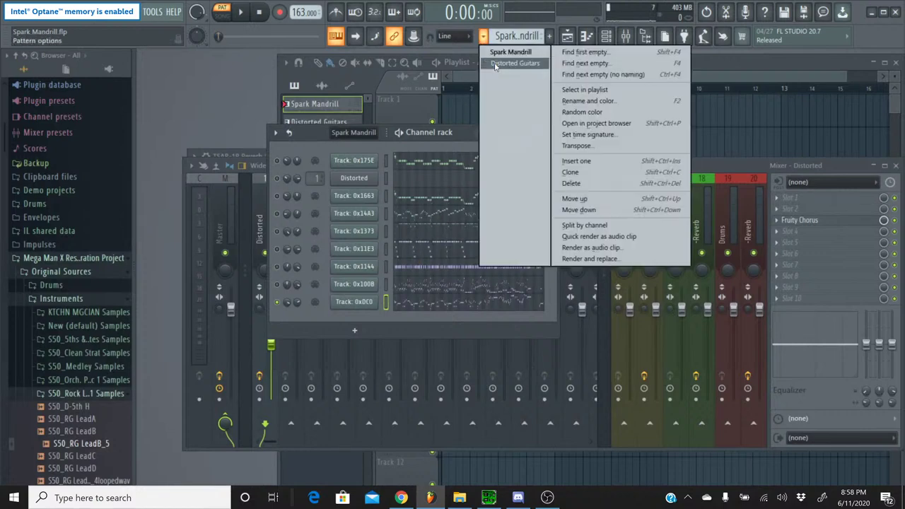
key(F4)
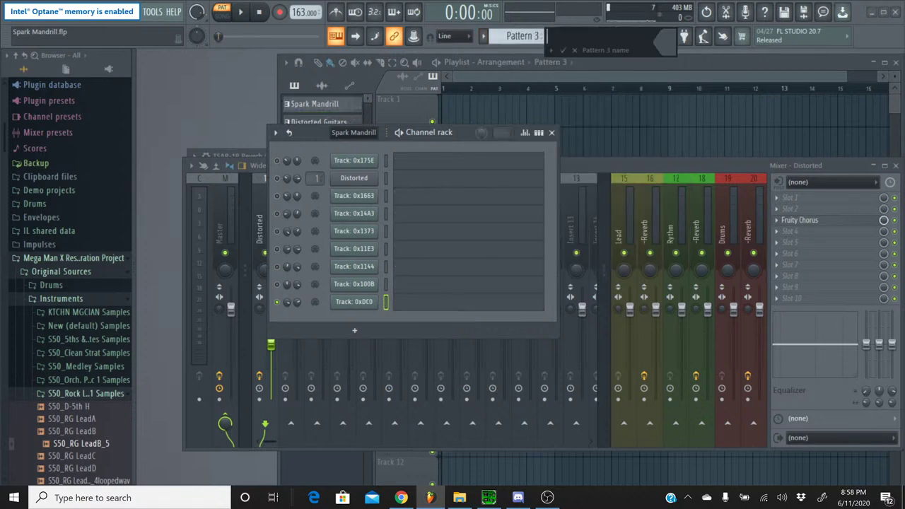
text(Lead Guitar)
key(Return)
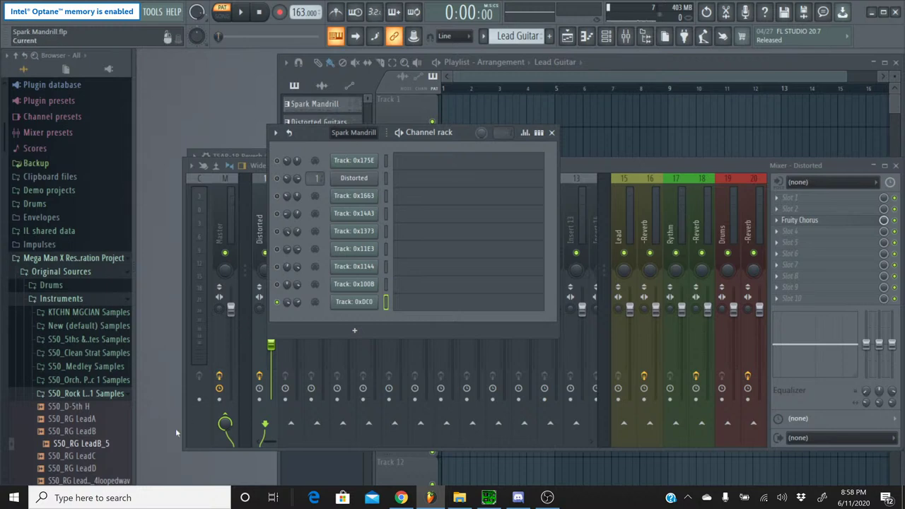
Add the S50_RG LeadD_4loopedwav sample as a new channel below Track: 0xDC0 and rename it Guitar
scroll(116, 389, down, 3)
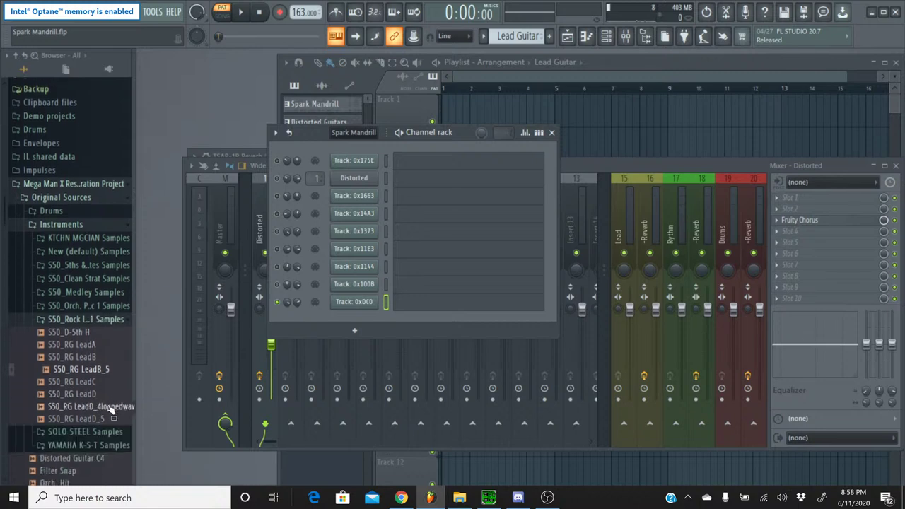
drag(112, 406, 355, 322)
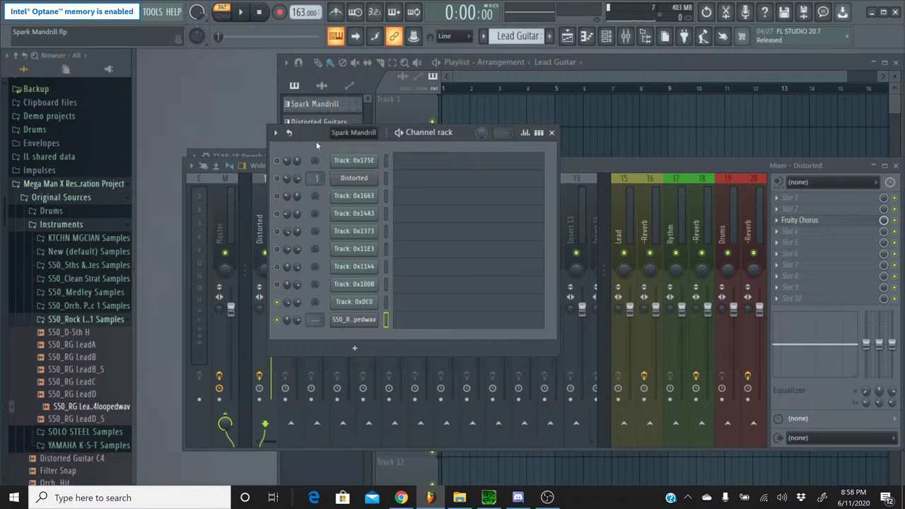
right_click(373, 317)
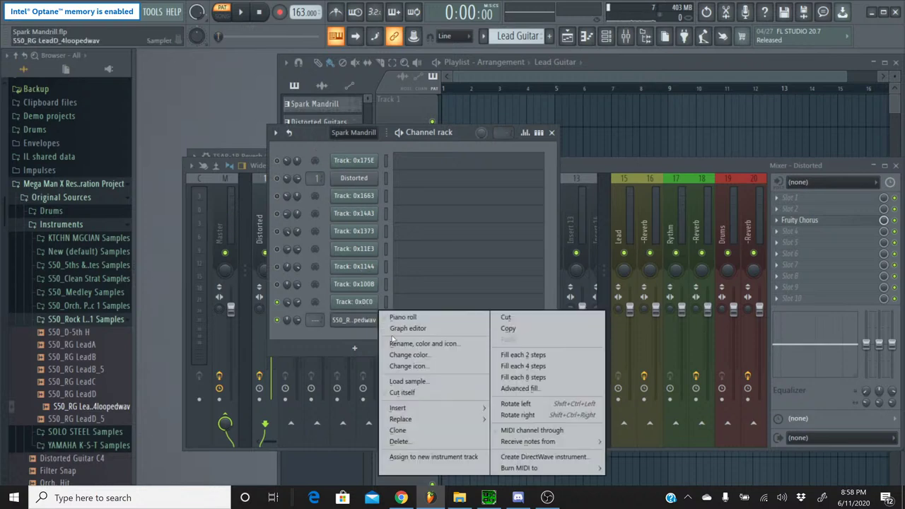
click(396, 343)
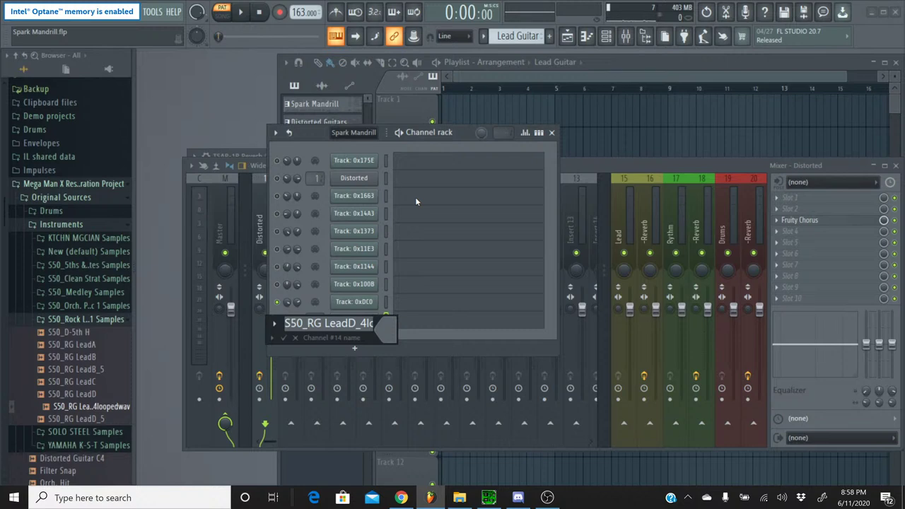
text(Guitar)
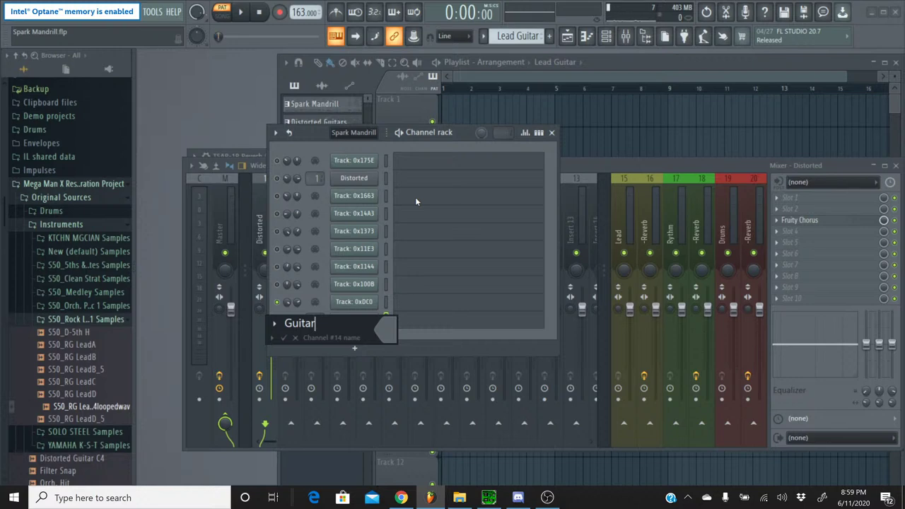
key(Return)
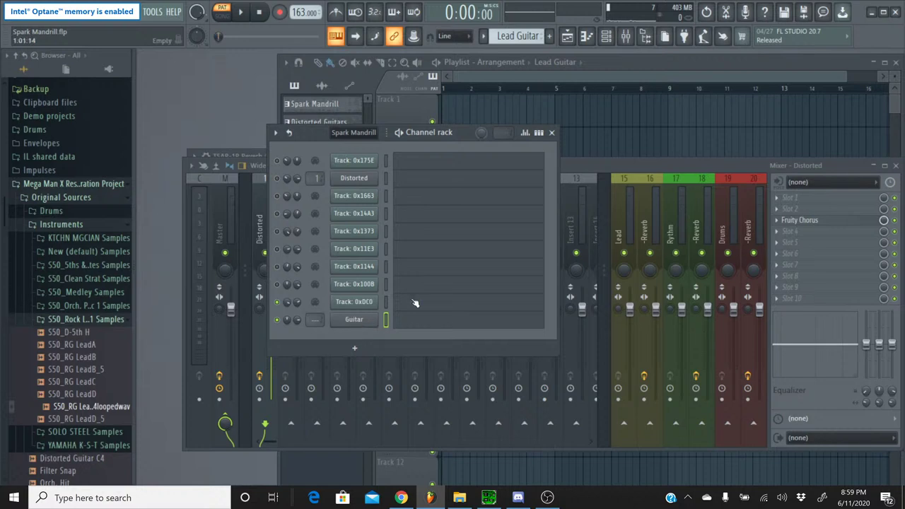
Route the Guitar channel to mixer track 2 and bring the channel rack back to the front
click(590, 163)
click(288, 180)
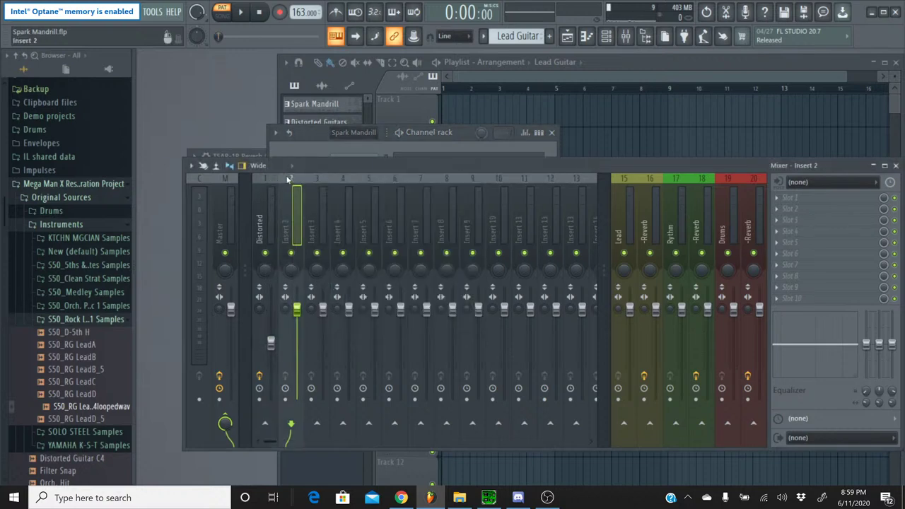
key(ctrl+l)
click(302, 138)
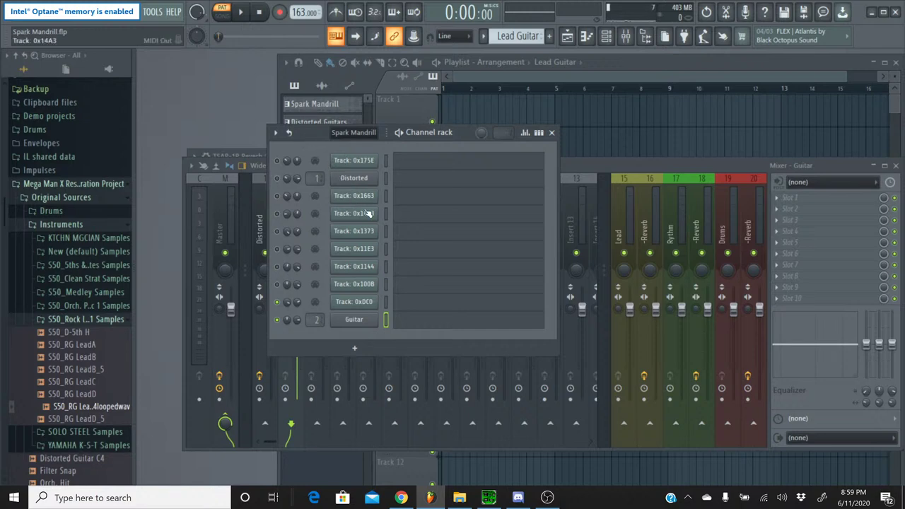
Read the newest live chat messages in Chrome and switch back to FL Studio
click(401, 498)
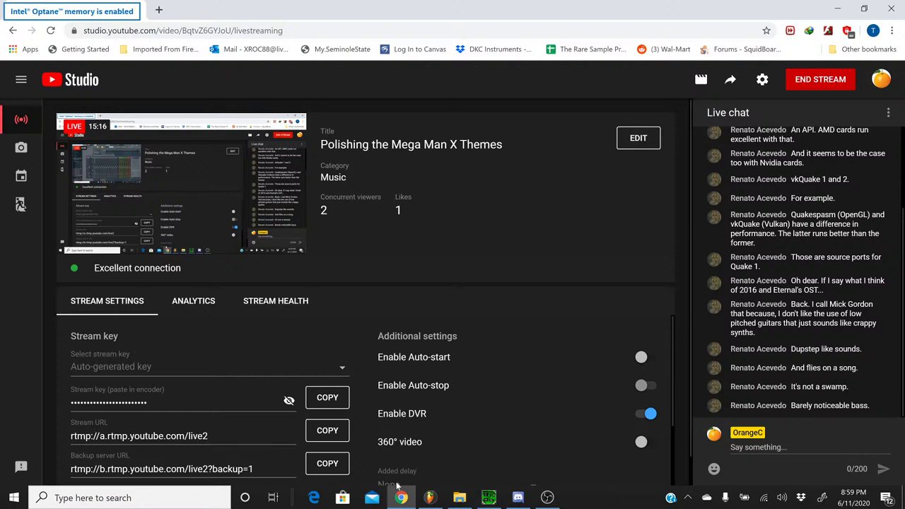
click(401, 497)
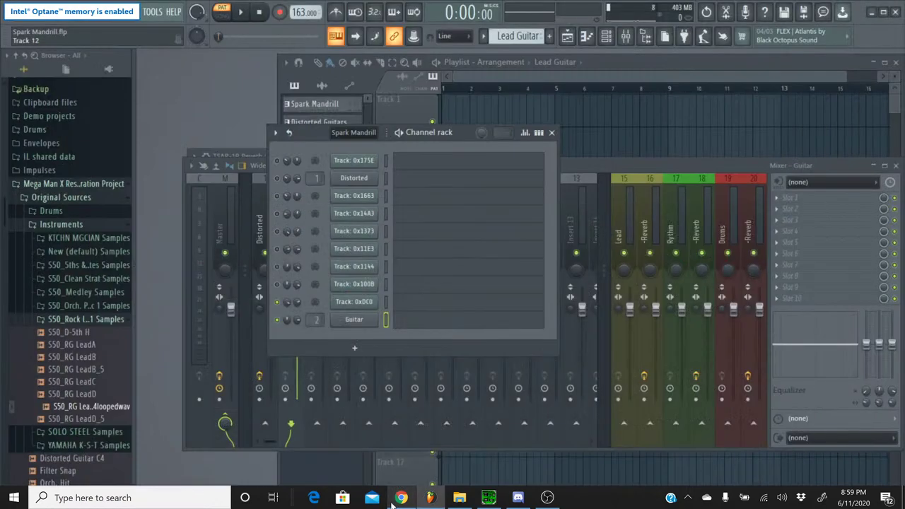
Paste the copied Track: 0xDC0 notes into the Guitar channel's piano roll in the Lead Guitar pattern
click(412, 326)
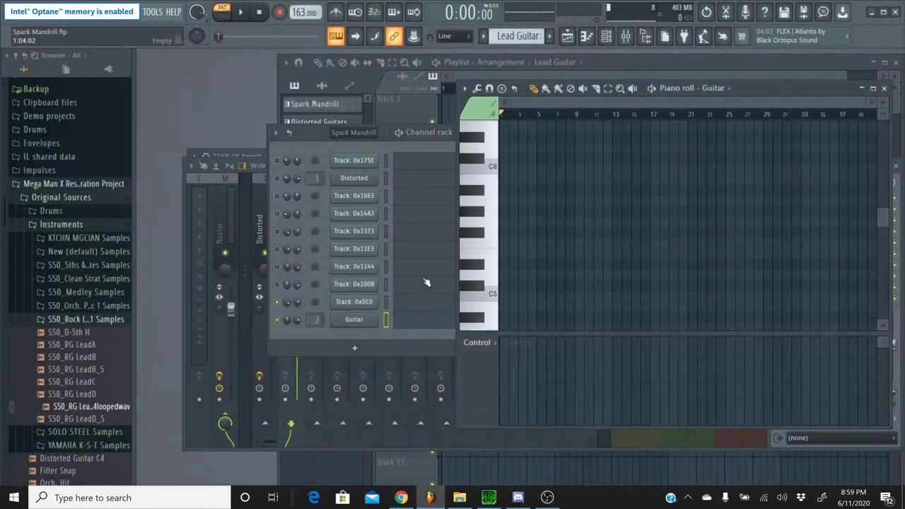
scroll(583, 121, up, 2)
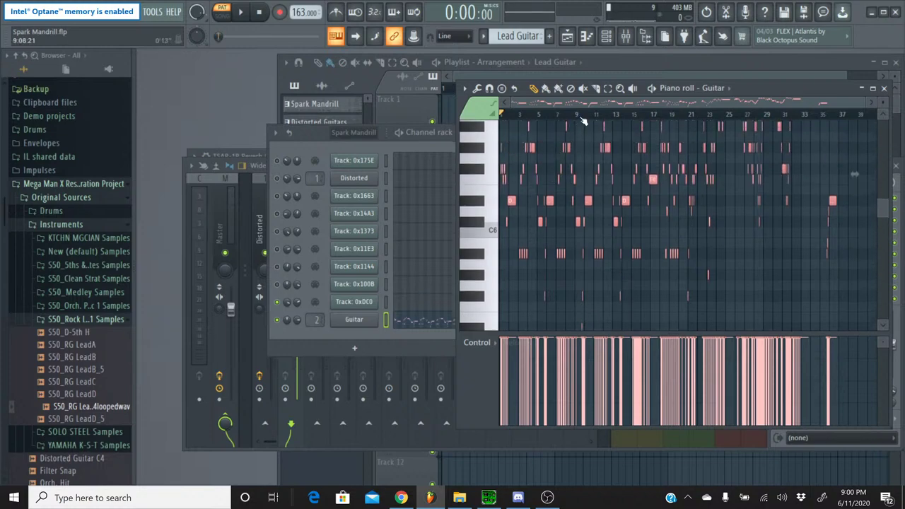
scroll(583, 122, up, 4)
scroll(520, 180, up, 2)
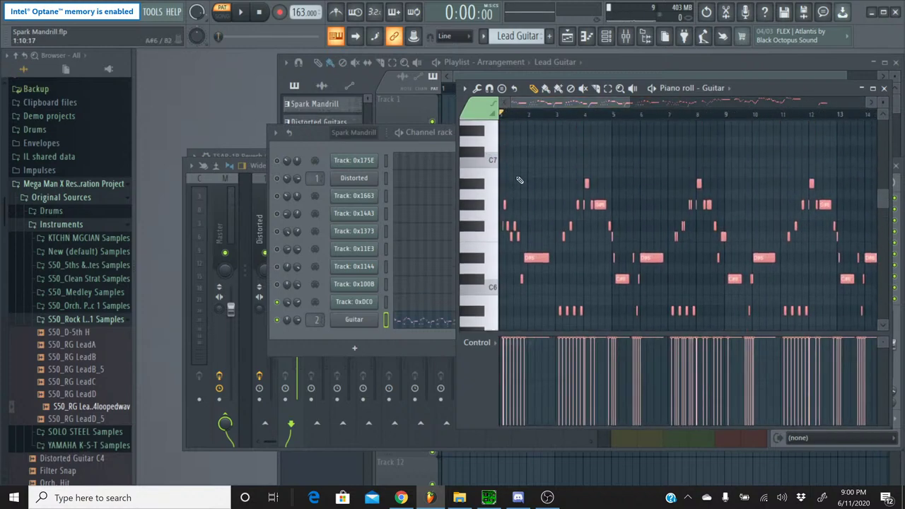
scroll(520, 180, up, 1)
Transpose the pasted Guitar notes down one octave and audition the sample at their pitch
click(483, 212)
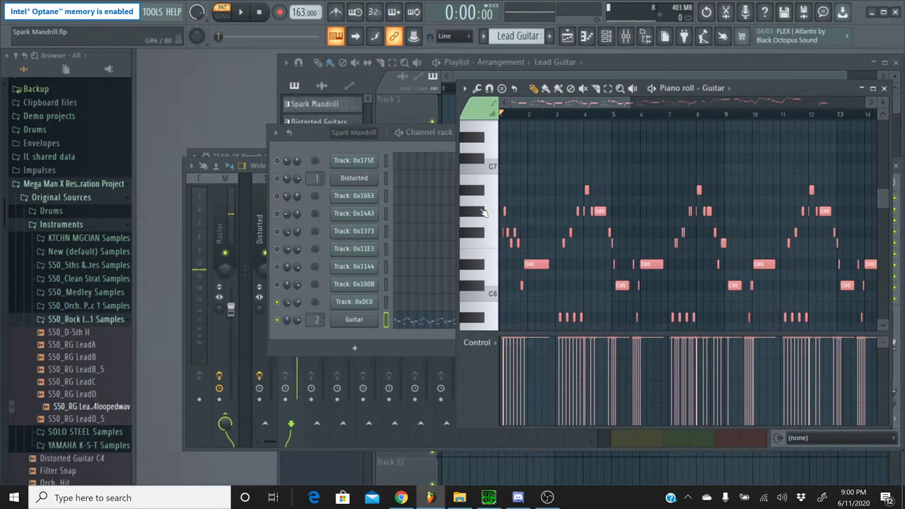
scroll(535, 177, down, 5)
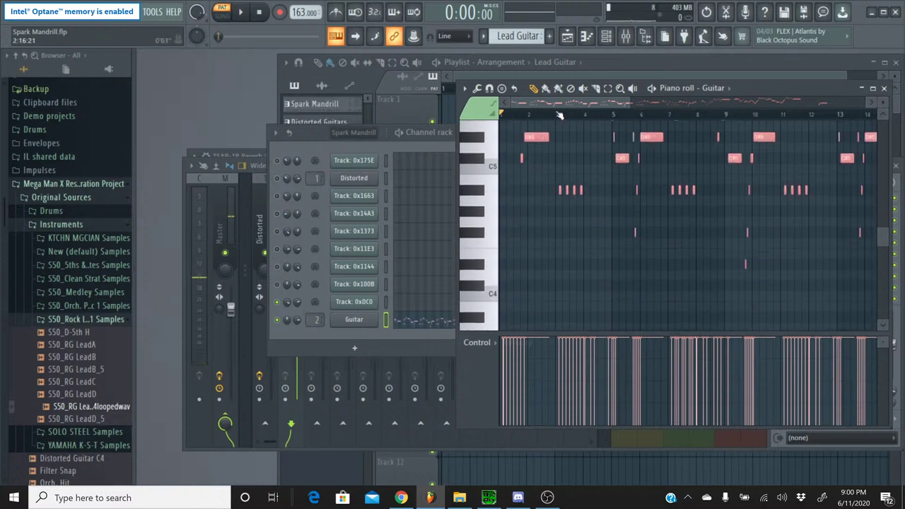
scroll(559, 115, up, 3)
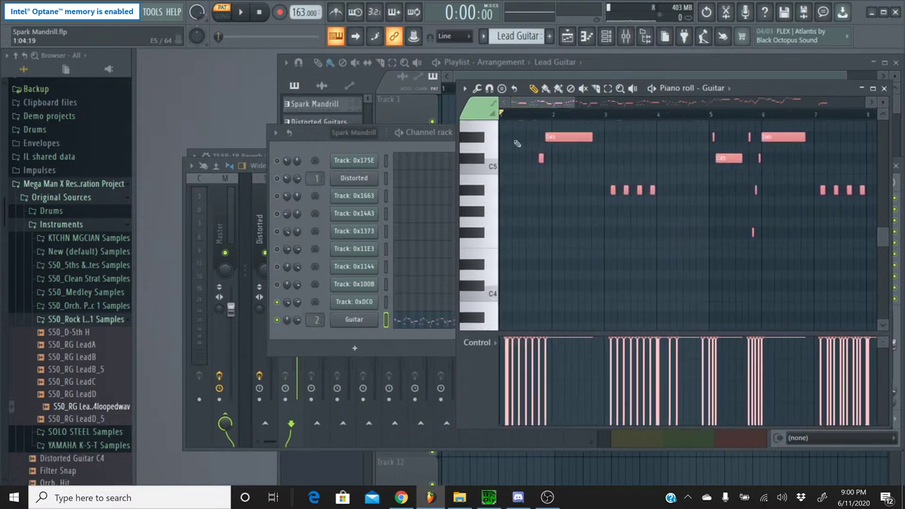
scroll(516, 148, up, 2)
click(476, 183)
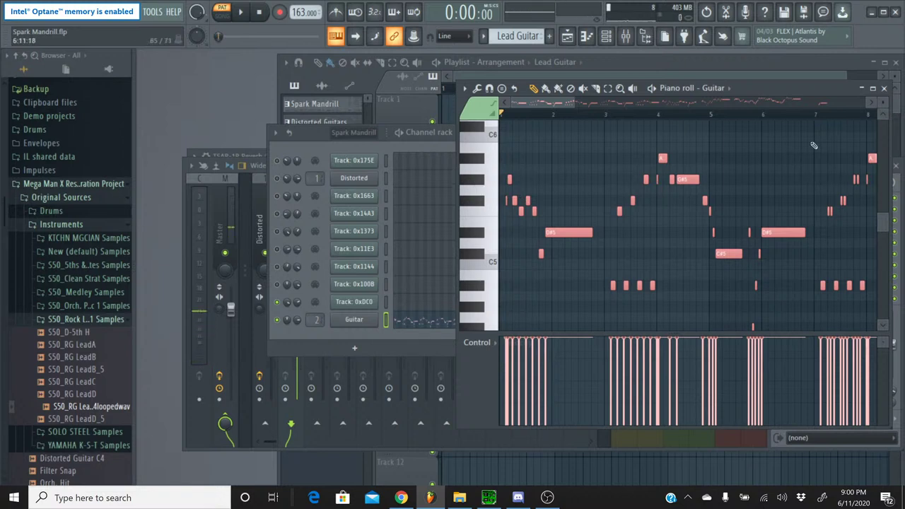
Switch to the Spark Mandrill pattern and audition the original Track: 0xDC0 sound at the F#6 pitch of its first note
click(884, 87)
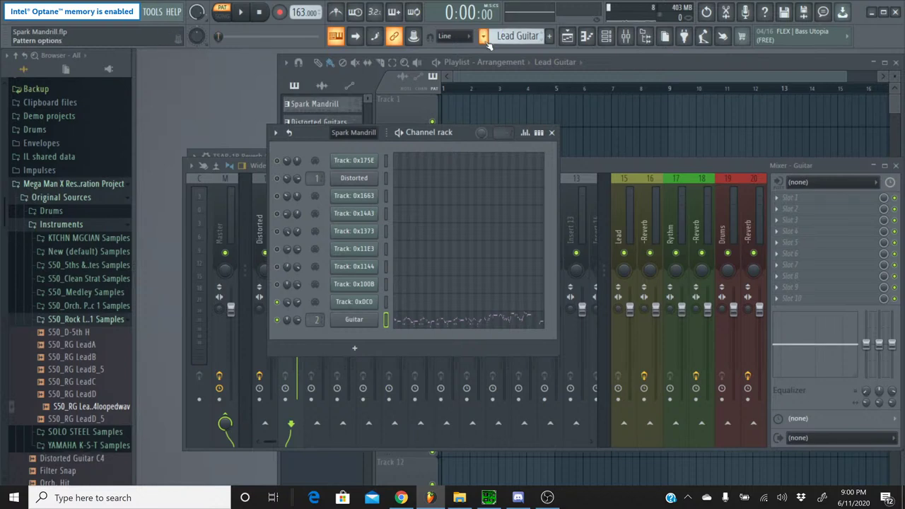
click(483, 38)
click(499, 74)
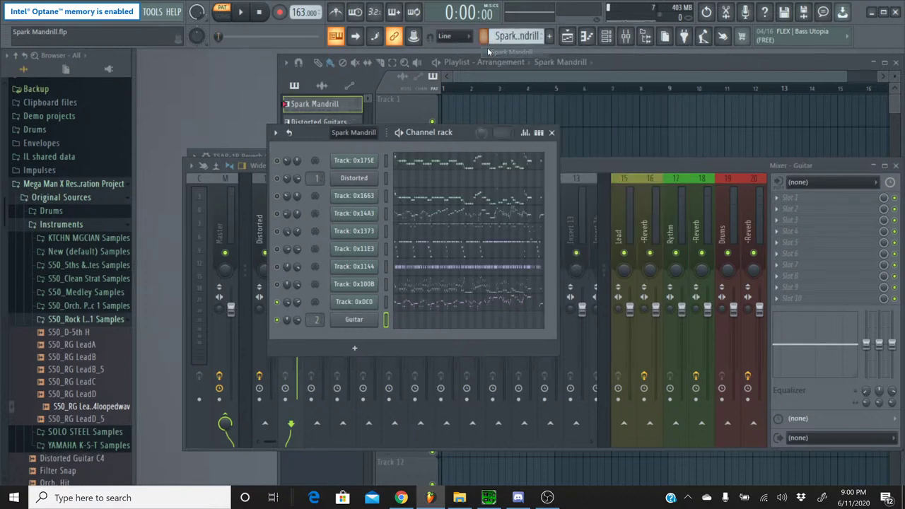
click(415, 309)
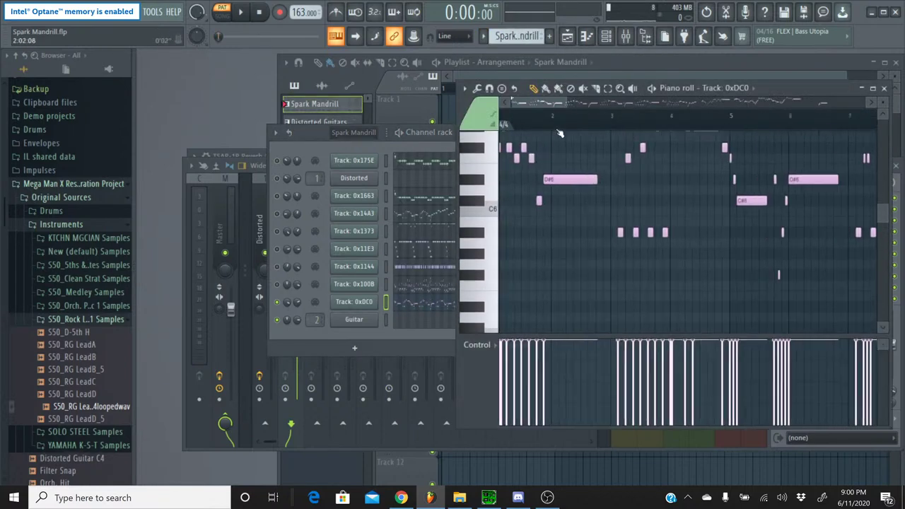
scroll(527, 212, up, 3)
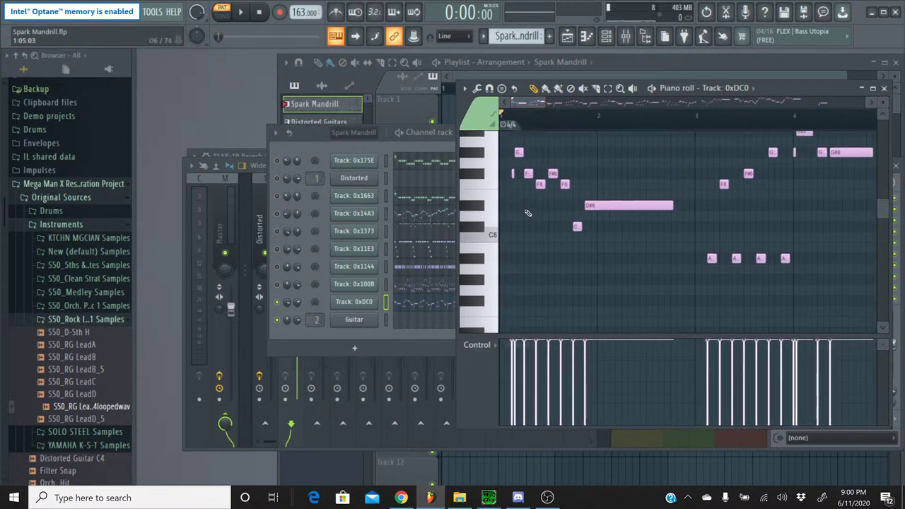
scroll(526, 212, up, 2)
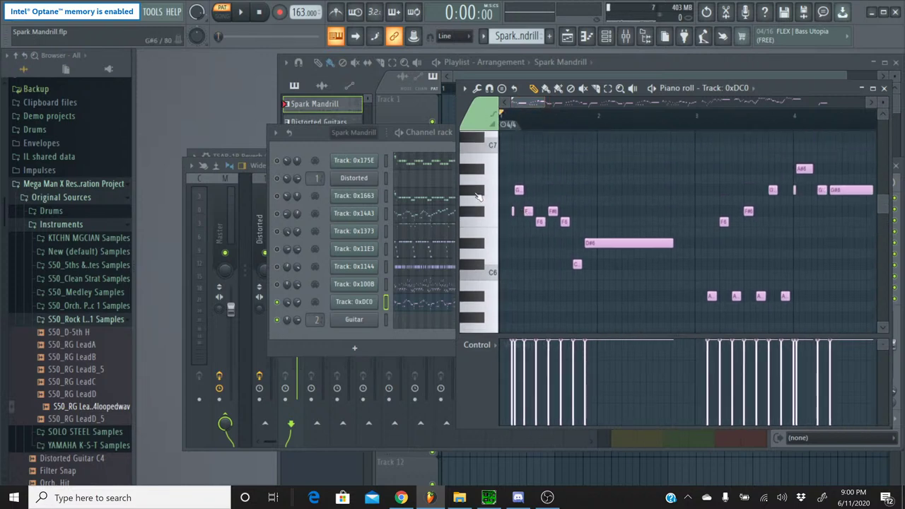
scroll(558, 135, up, 2)
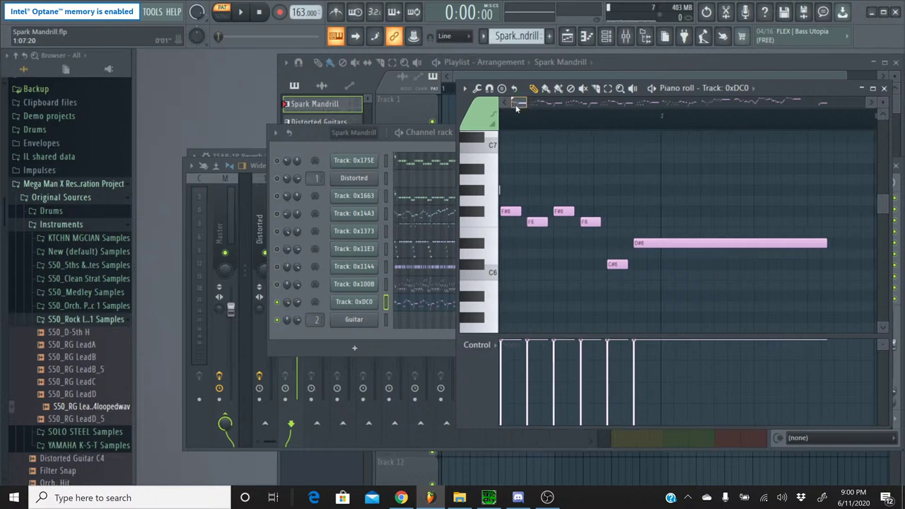
drag(516, 106, 487, 110)
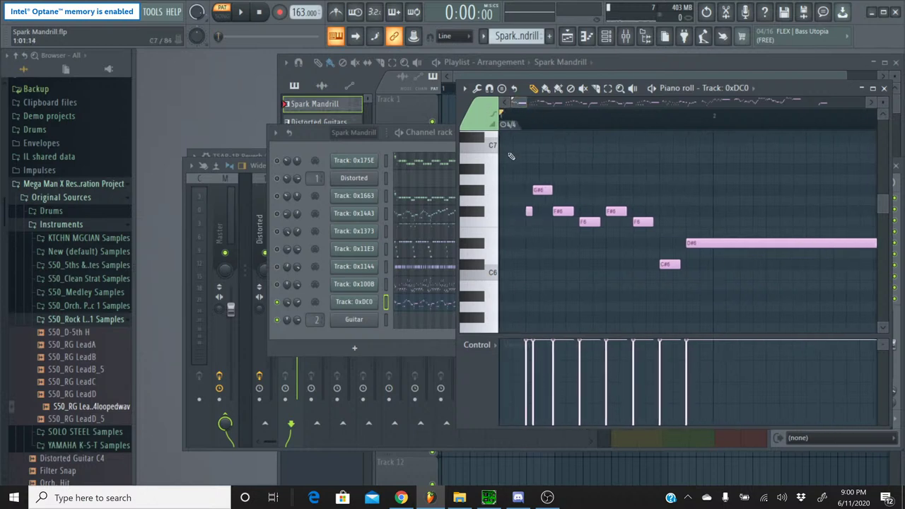
click(477, 214)
click(476, 213)
click(477, 214)
click(884, 87)
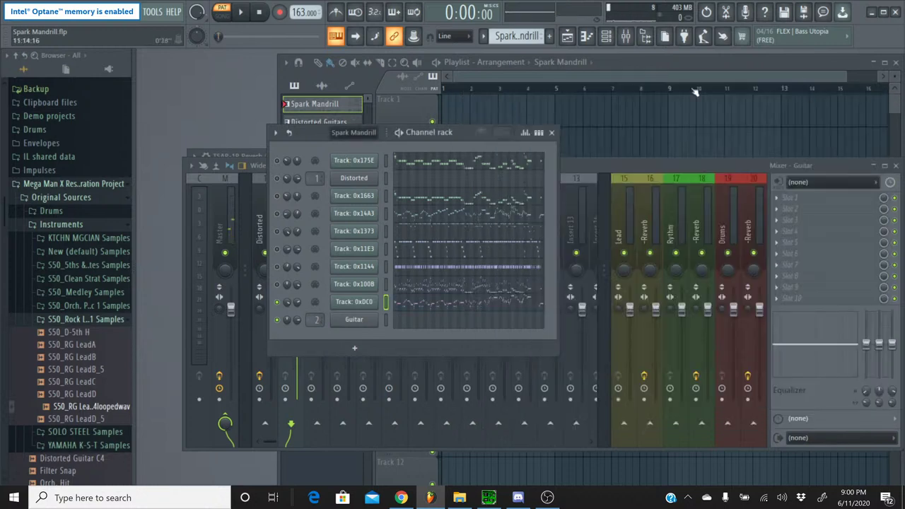
Return to the Lead Guitar pattern and audition the Guitar sample on keys from F#5 up to D6 against the original pitch
click(484, 37)
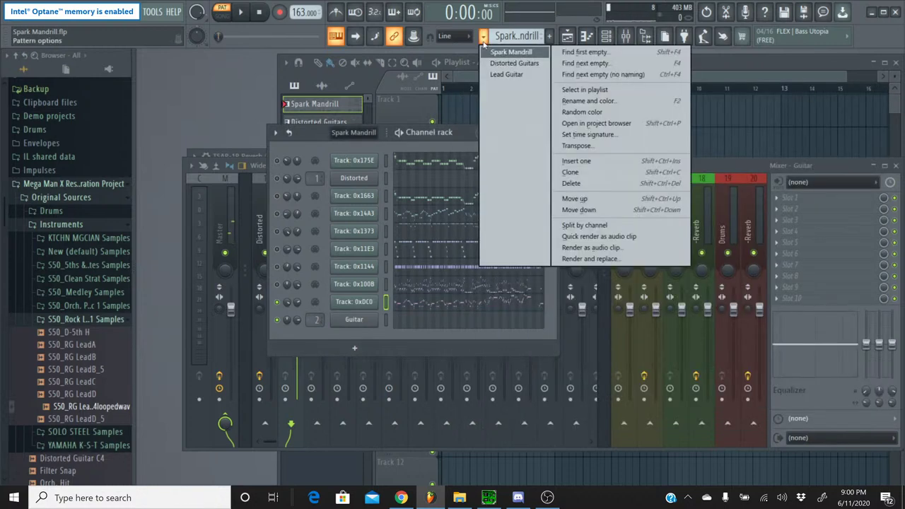
click(499, 74)
click(422, 321)
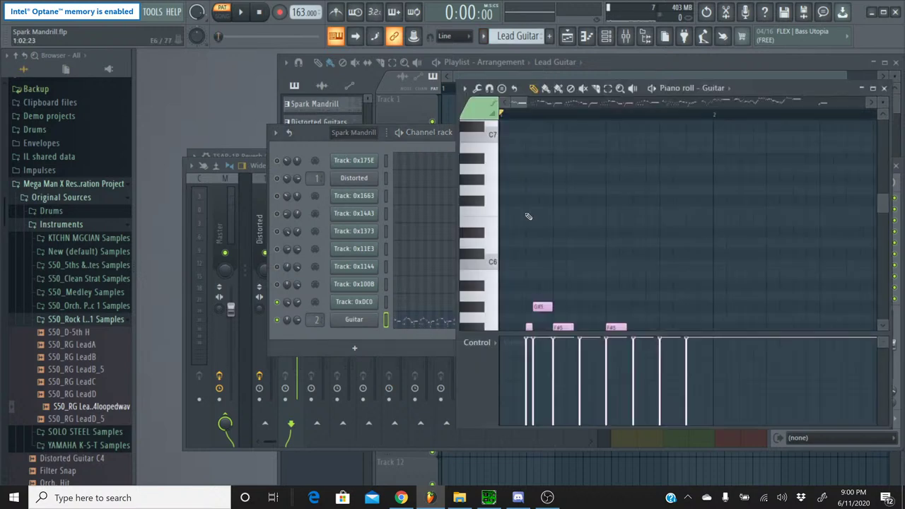
scroll(528, 216, down, 3)
click(477, 234)
click(479, 215)
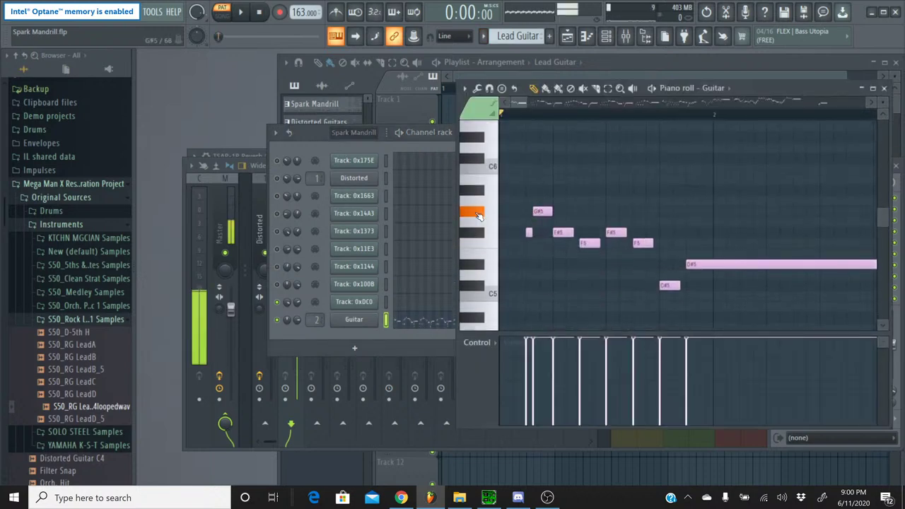
scroll(479, 216, up, 3)
click(478, 216)
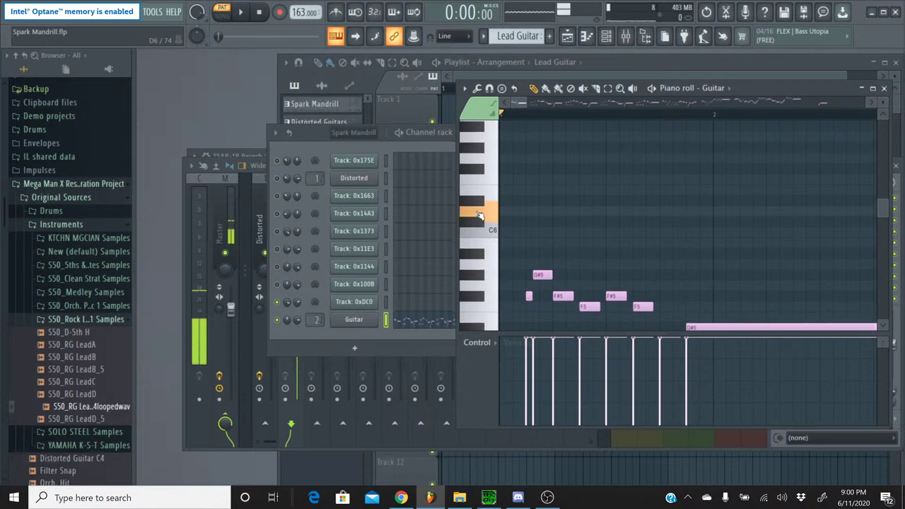
scroll(481, 209, down, 3)
click(483, 202)
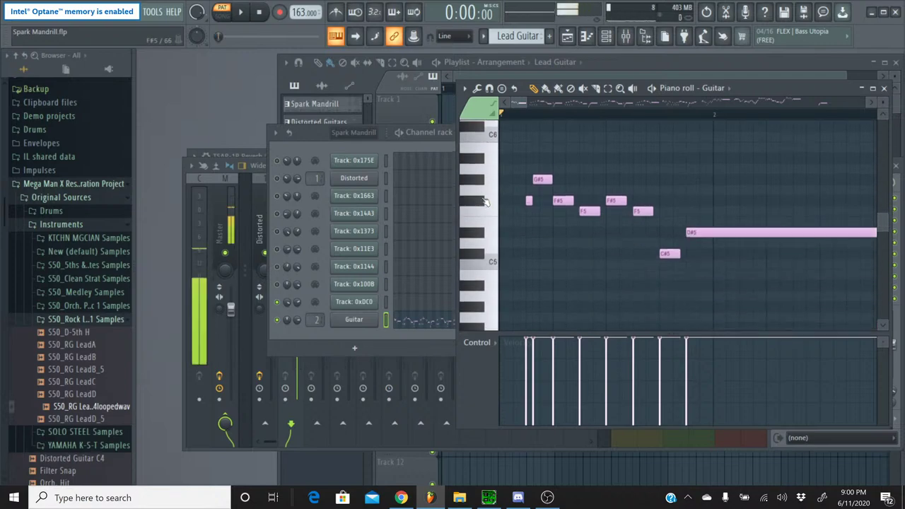
Check the live chat in Chrome, return to FL Studio, and audition the Guitar sample at F#5 and G#5
click(400, 497)
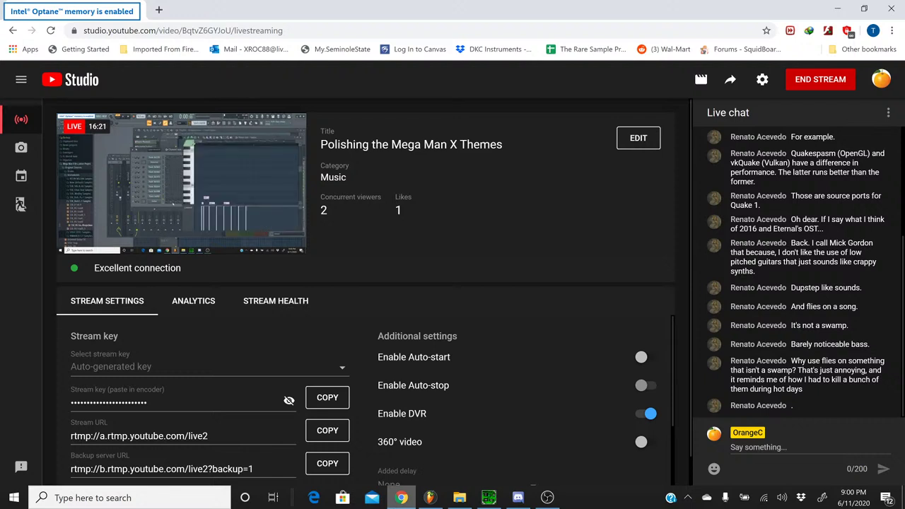
key(alt+Tab)
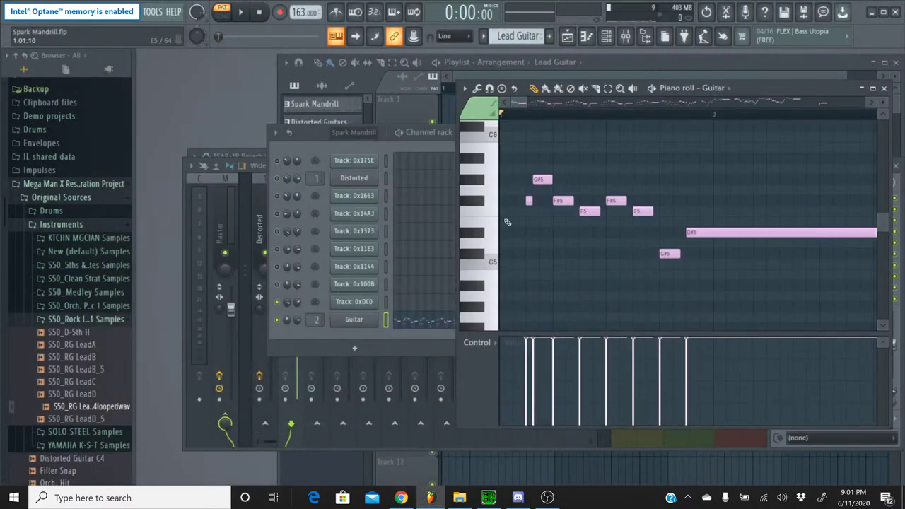
click(475, 202)
click(479, 181)
Enable the Guitar channel's volume envelope with minimum attack, hold and decay, full sustain and a shortened release
click(353, 319)
click(289, 238)
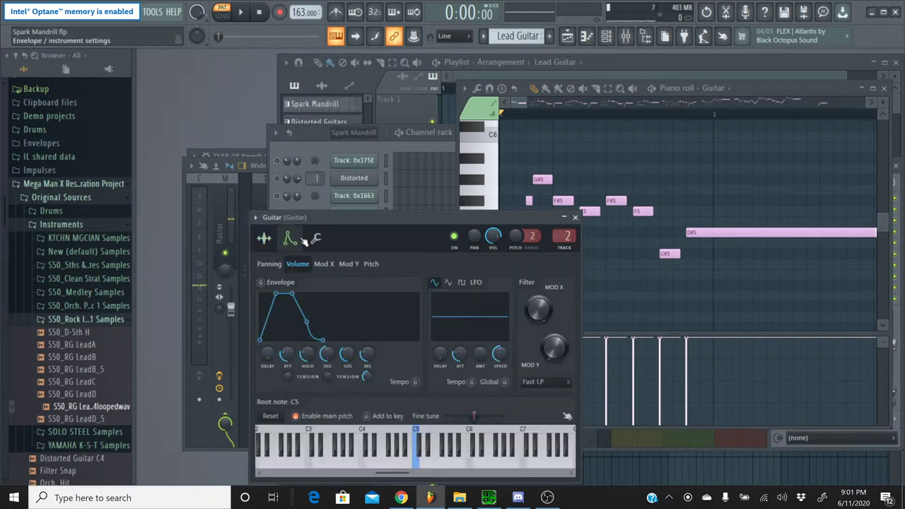
drag(287, 353, 367, 357)
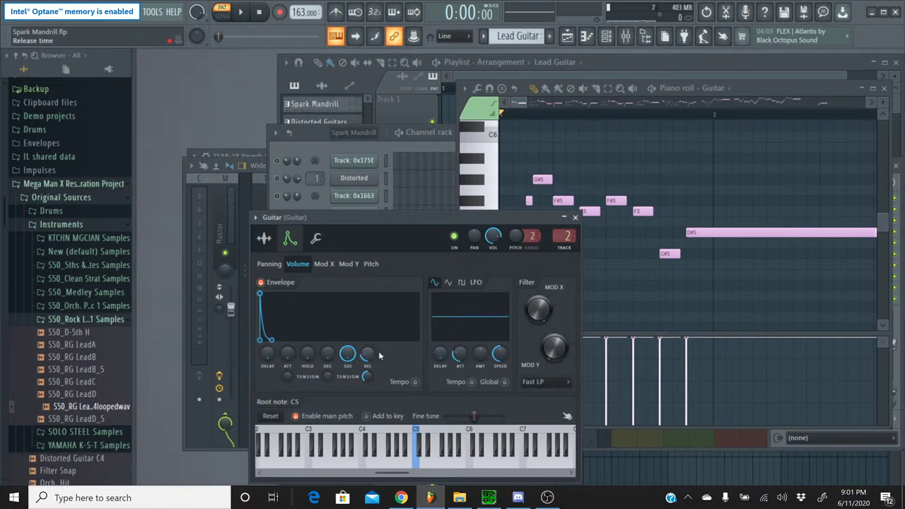
click(575, 217)
Audition the Guitar sample with its new envelope at the pitches around the opening notes
click(474, 204)
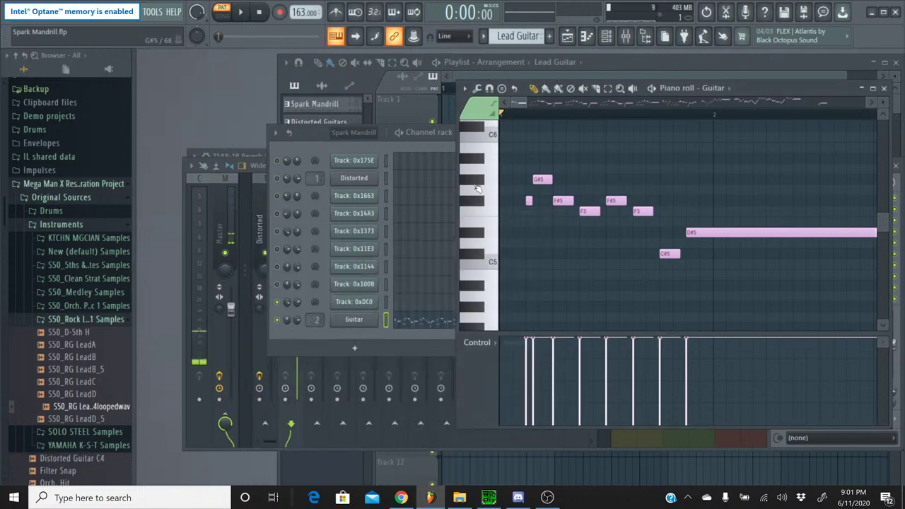
click(478, 189)
key(ctrl+a)
scroll(483, 216, up, 1)
click(486, 179)
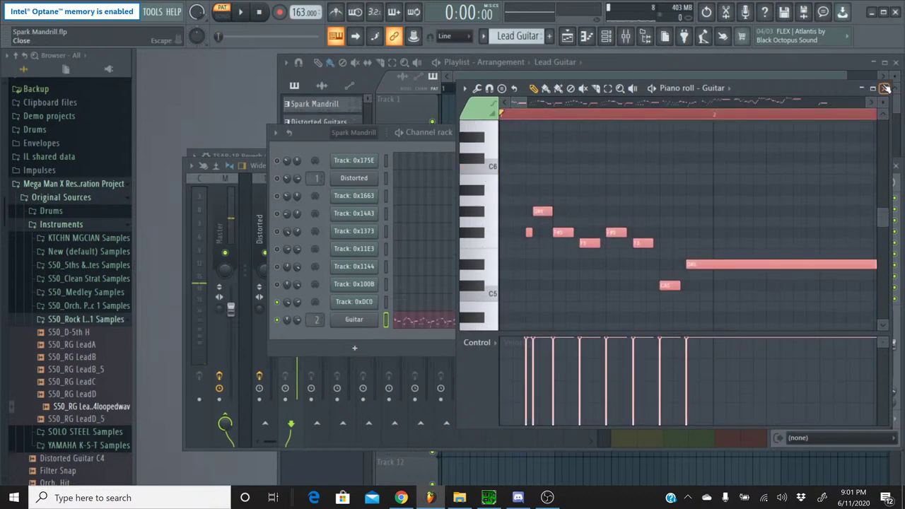
Reopen Track: 0xDC0 in the Spark Mandrill pattern and audition its opening pitches up to G#6 as a tuning reference
click(885, 88)
click(484, 36)
click(488, 52)
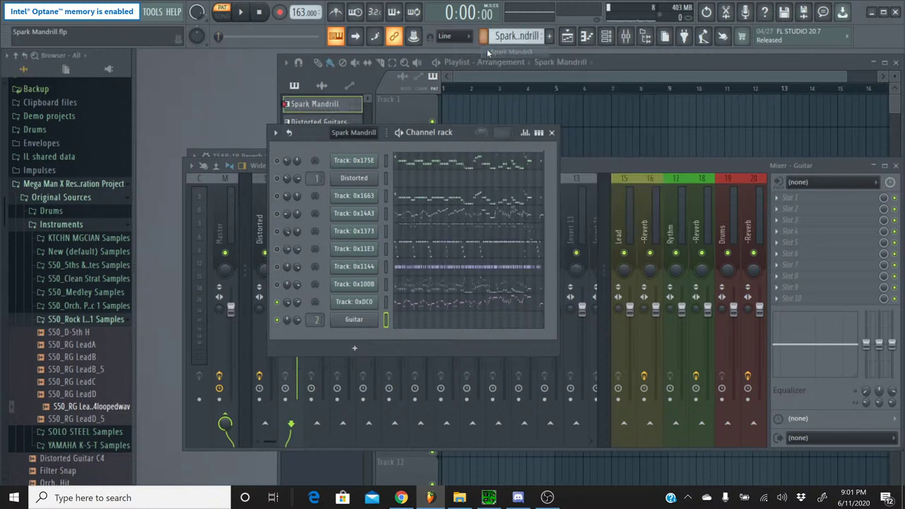
click(399, 301)
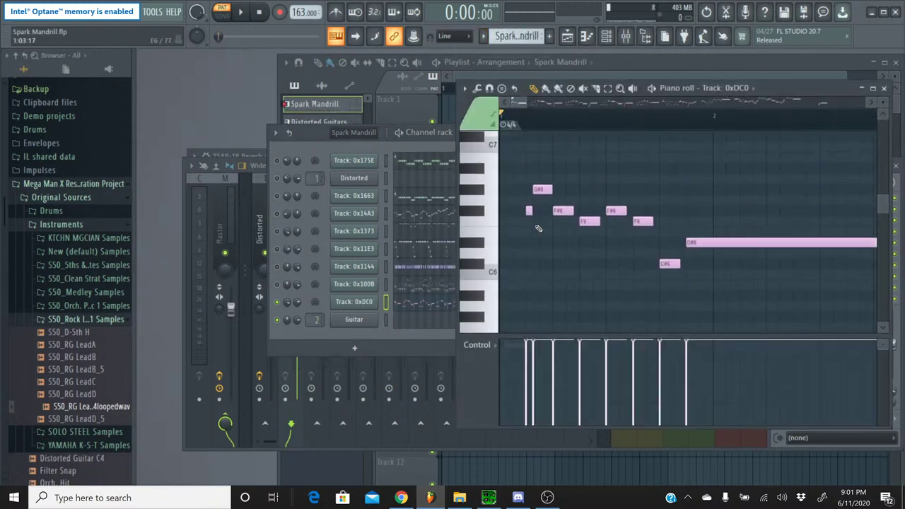
click(483, 221)
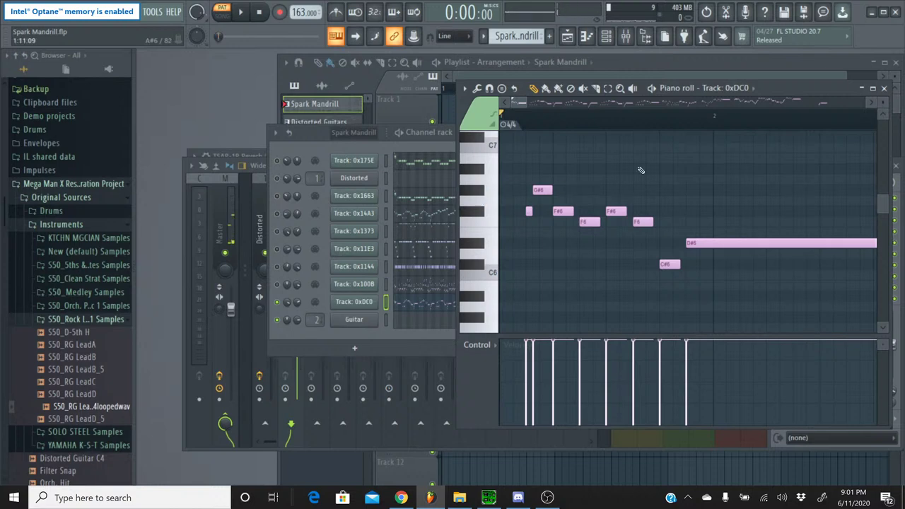
click(480, 255)
click(486, 215)
click(478, 193)
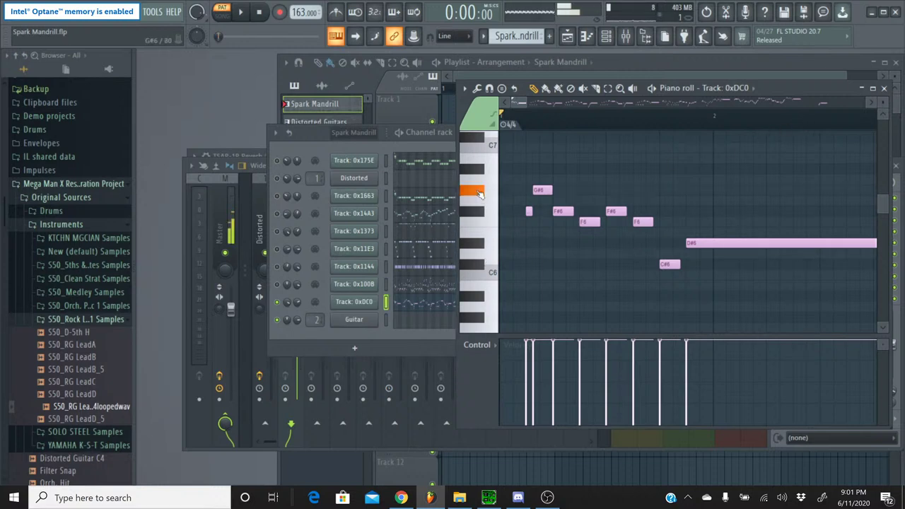
click(883, 88)
Reopen the Guitar notes in the Lead Guitar pattern, select them all, and audition F#5 and G#5
click(516, 36)
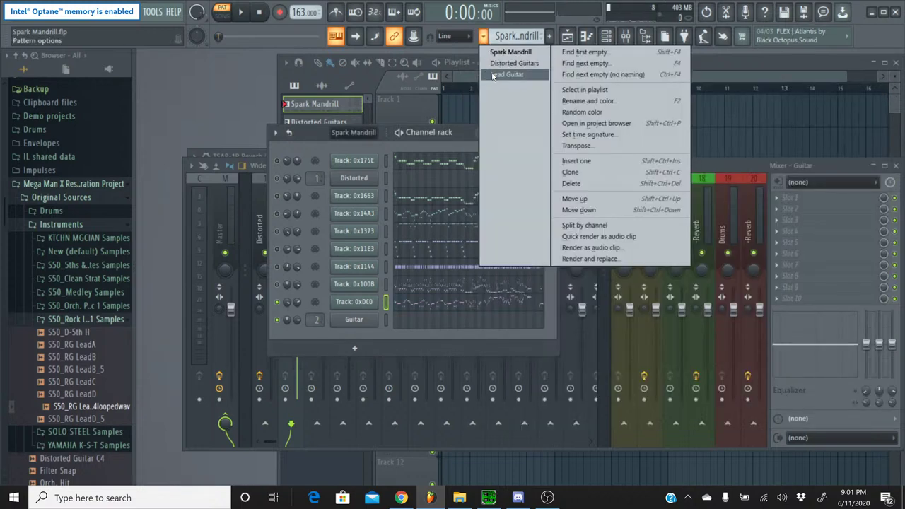
click(503, 74)
click(415, 323)
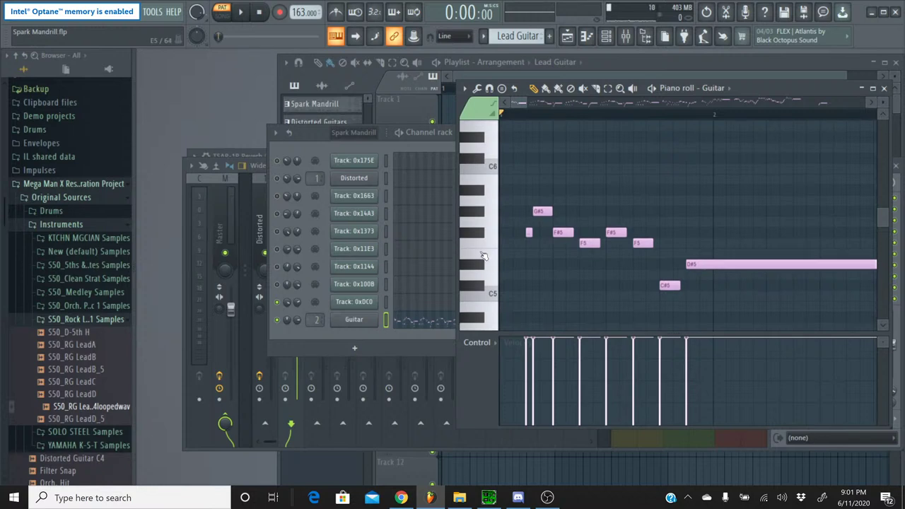
click(480, 229)
key(ctrl+a)
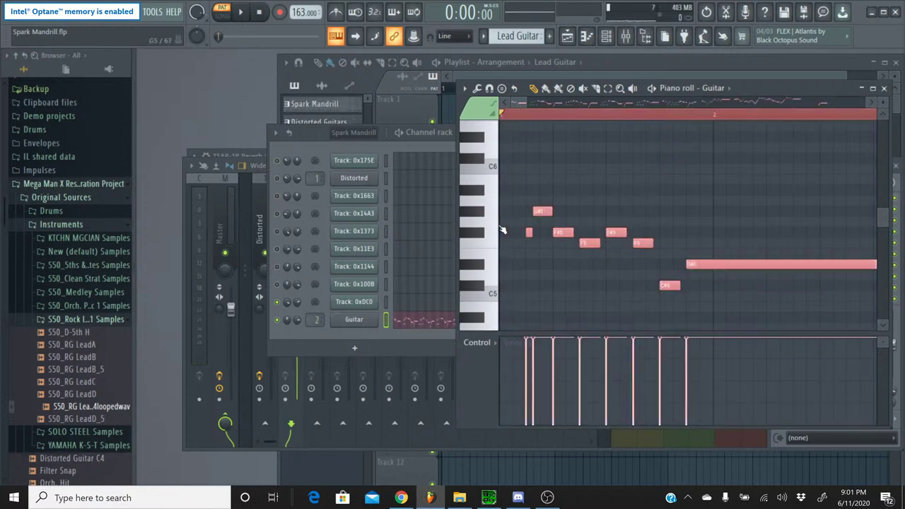
click(475, 233)
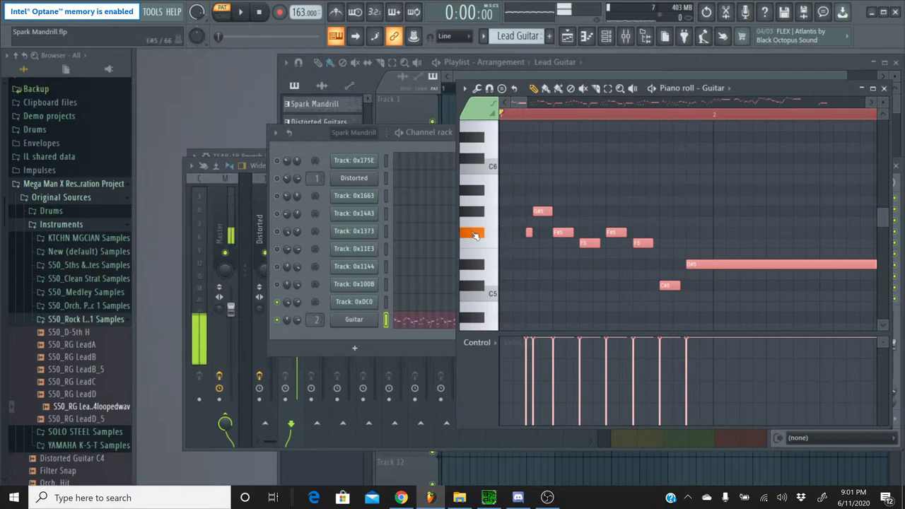
click(476, 213)
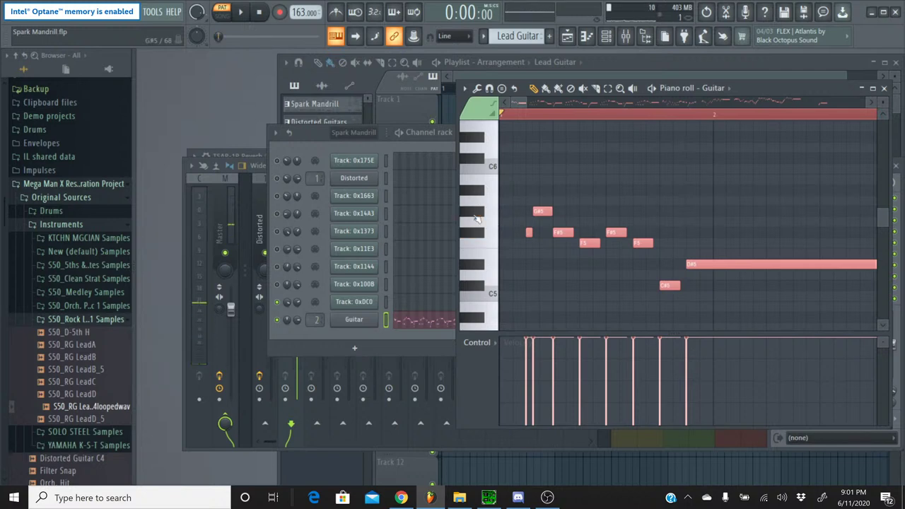
Compare the Guitar sample at B5 and C6 to find the key matching the original first note
scroll(477, 219, up, 1)
click(477, 216)
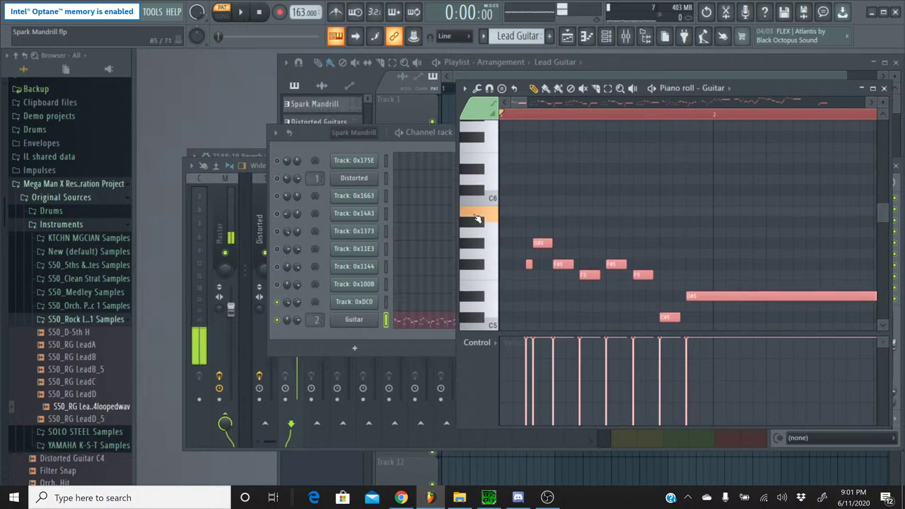
click(484, 202)
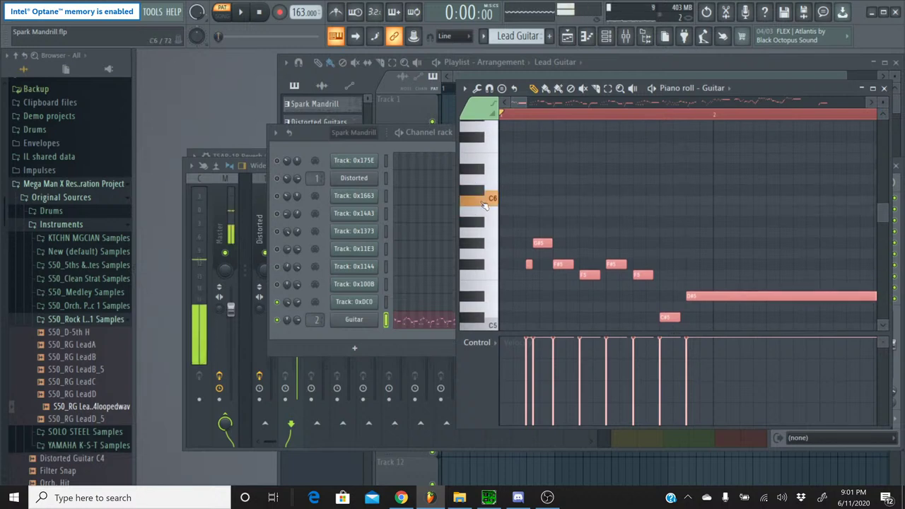
click(479, 212)
click(478, 213)
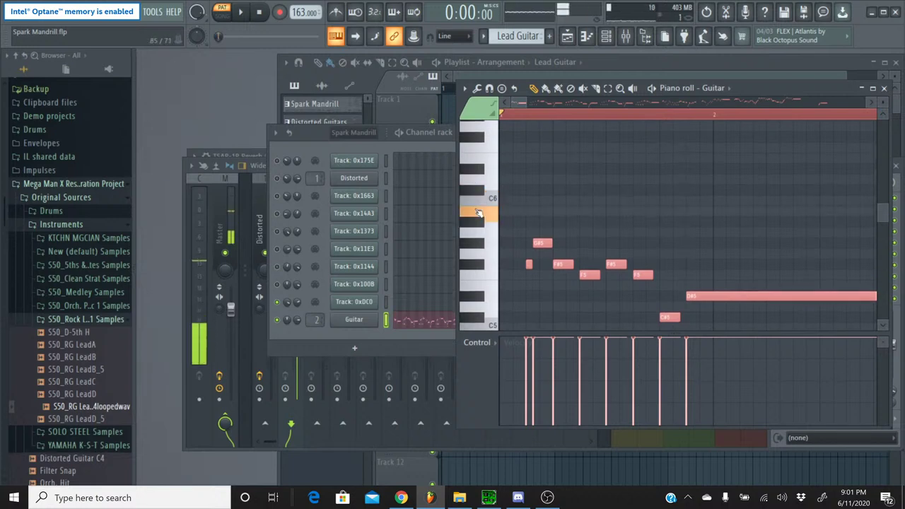
click(478, 203)
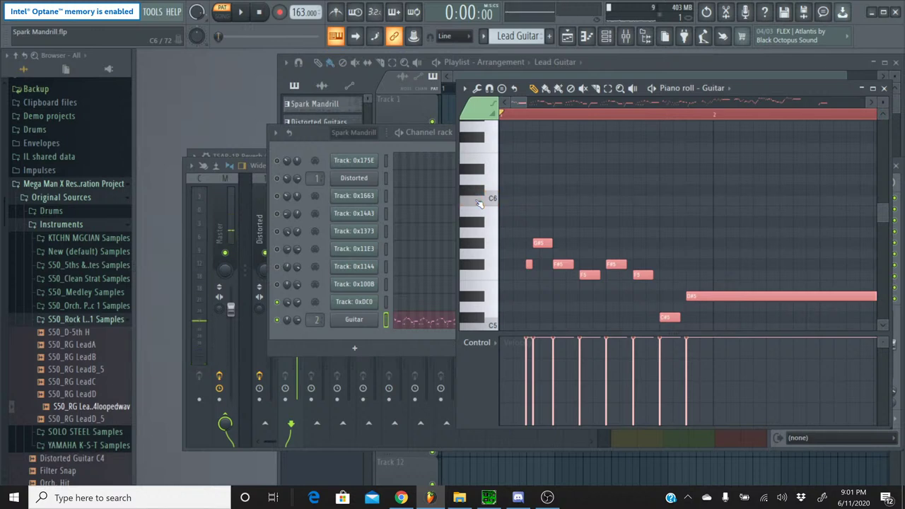
Transpose all Guitar notes up five semitones so the melody starts on B5, auditioning the sample around that pitch
key(shift+Up)
key(shift+Up)
key(shift+Up)
key(shift+Up)
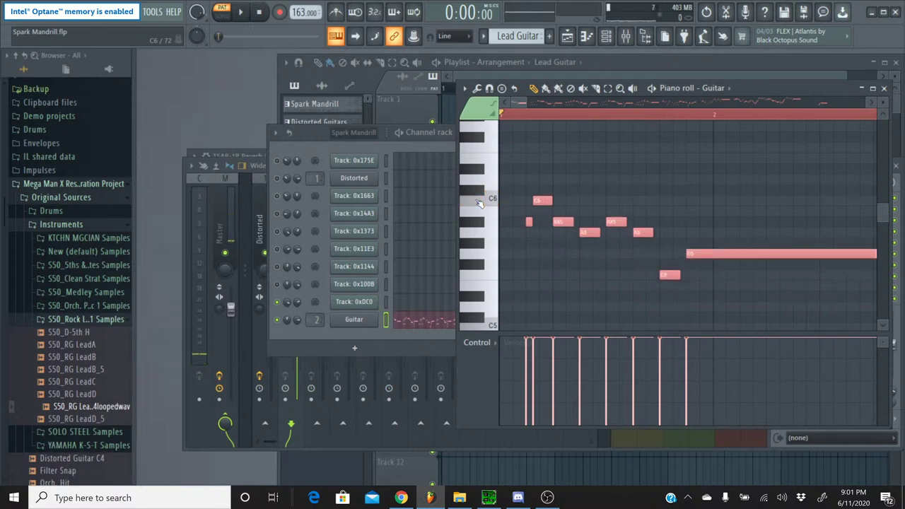
click(476, 223)
click(476, 222)
key(shift+Up)
click(479, 213)
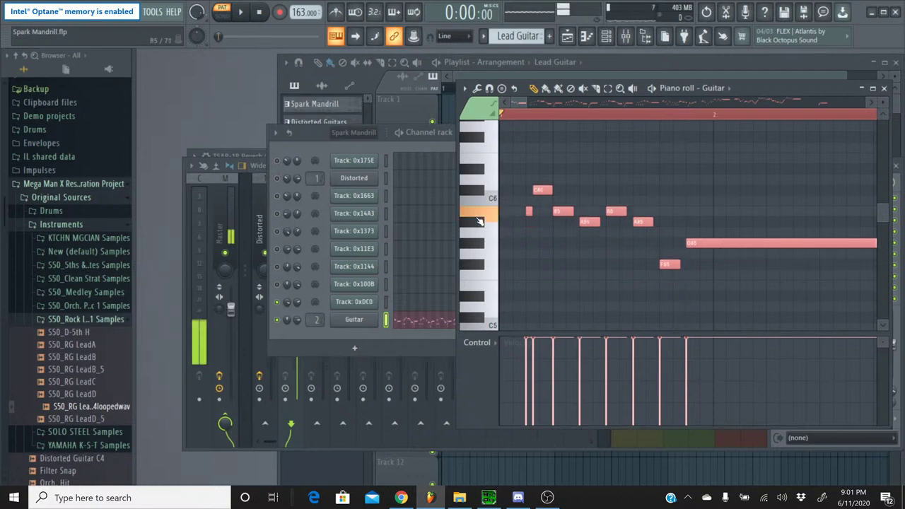
click(479, 210)
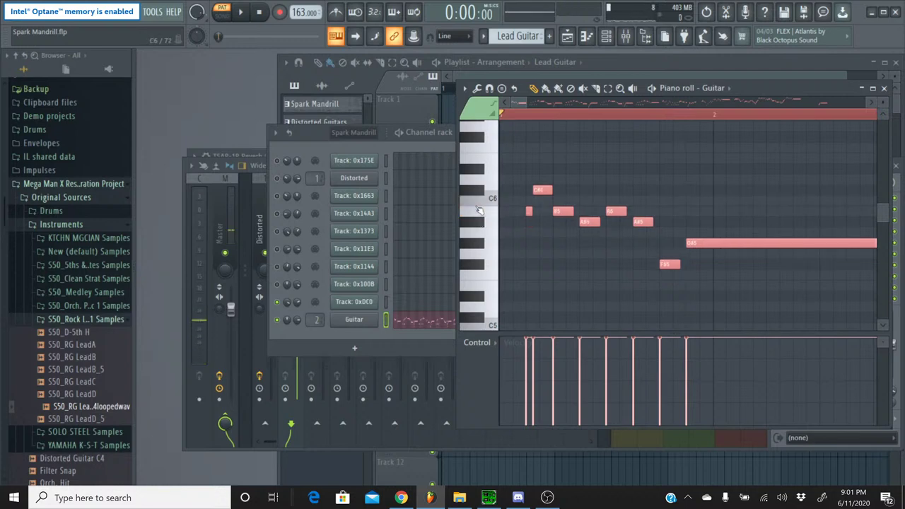
Play the Lead Guitar pattern, trying all notes one semitone lower and restoring them, and close the piano roll
click(478, 192)
click(240, 12)
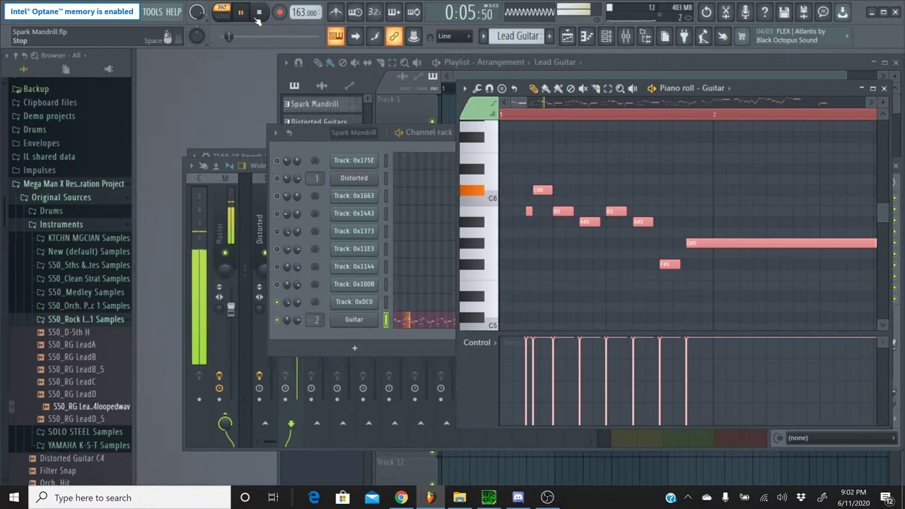
key(Down)
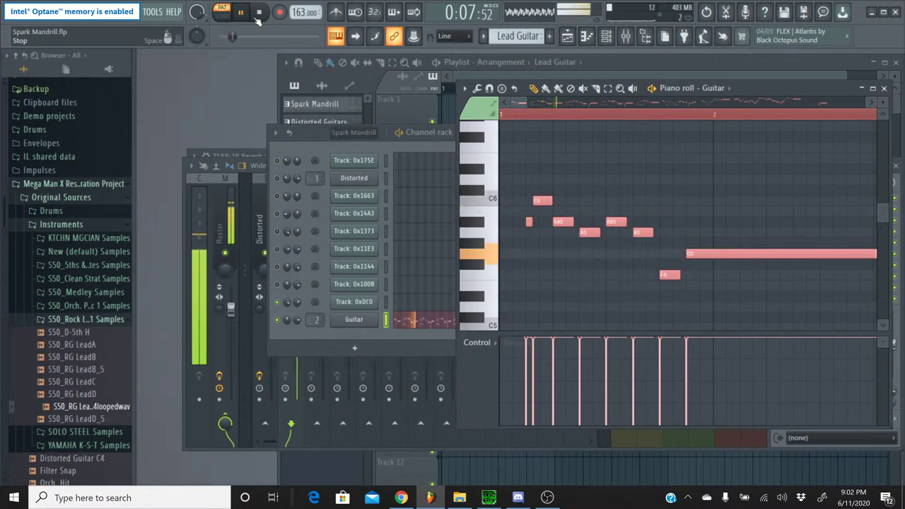
key(Up)
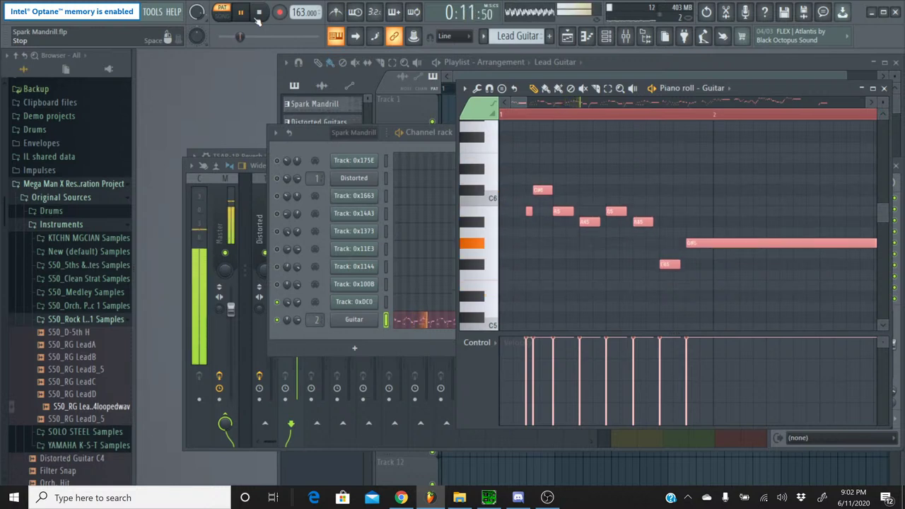
click(258, 20)
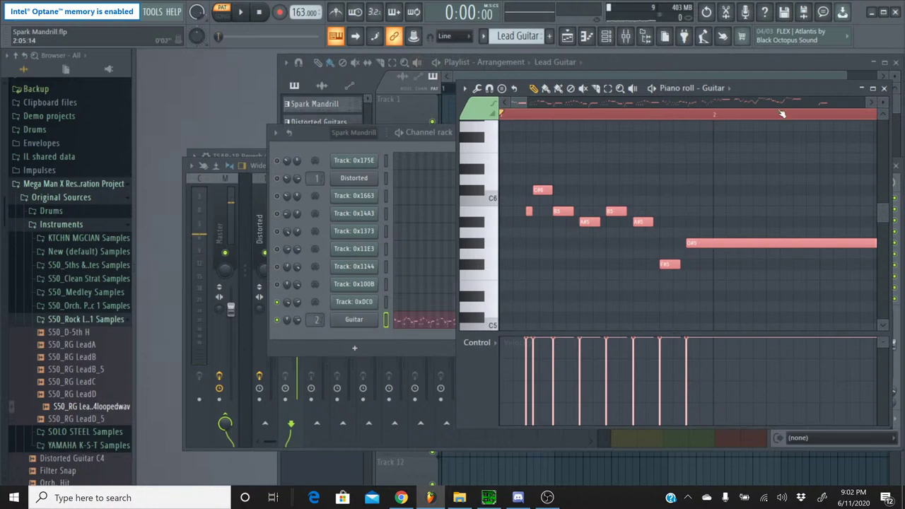
click(883, 88)
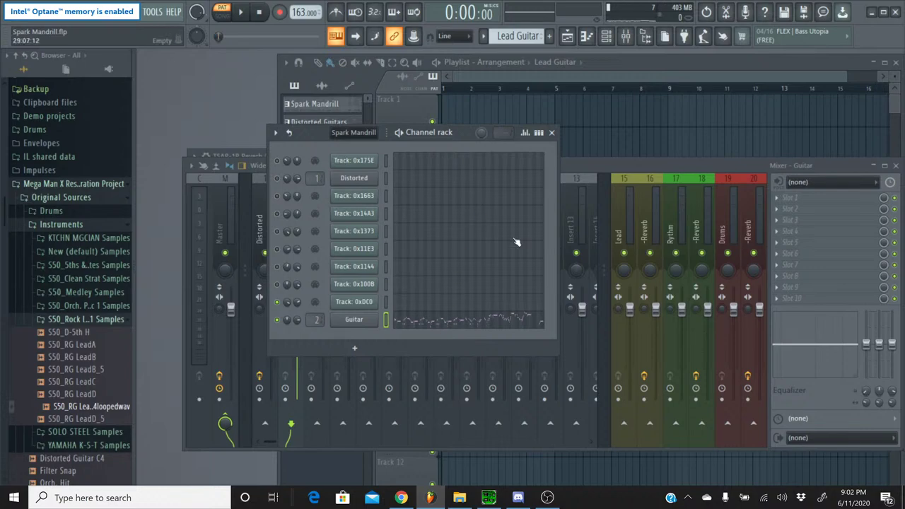
Check the live chat on the YouTube Studio stream page and return to FL Studio
click(400, 497)
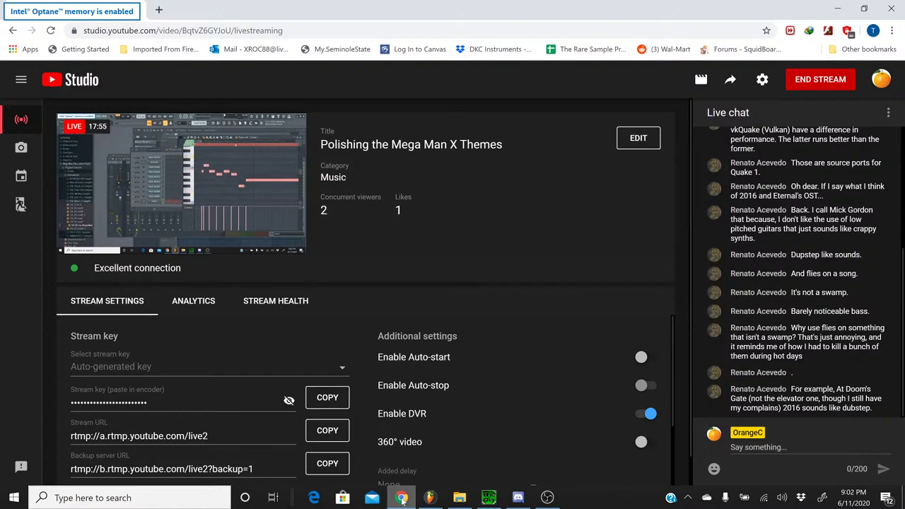
click(401, 497)
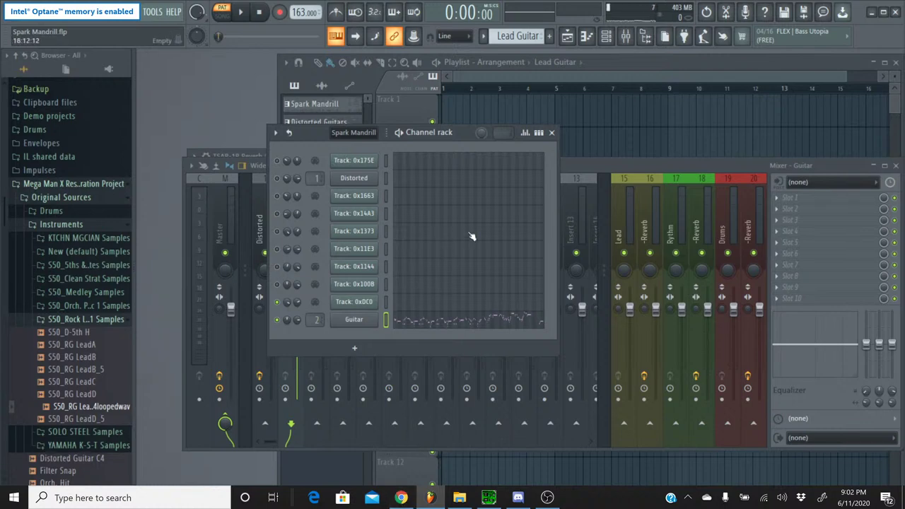
Try Fruity Parametric EQ 2 in the third effect slot of the Guitar mixer track
click(587, 167)
click(795, 222)
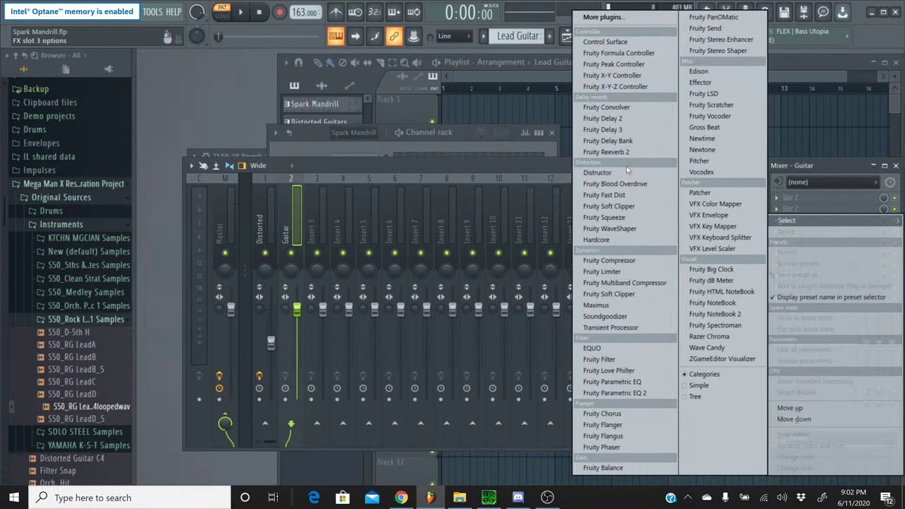
click(638, 393)
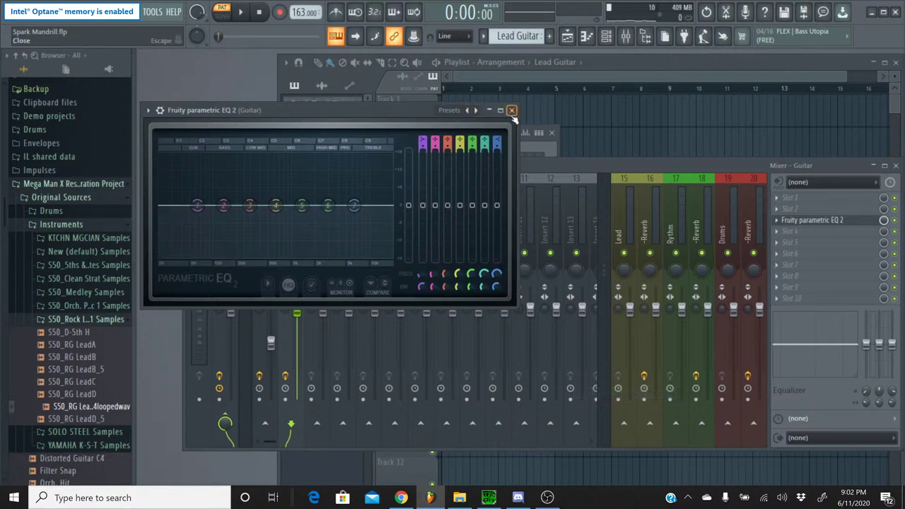
click(512, 110)
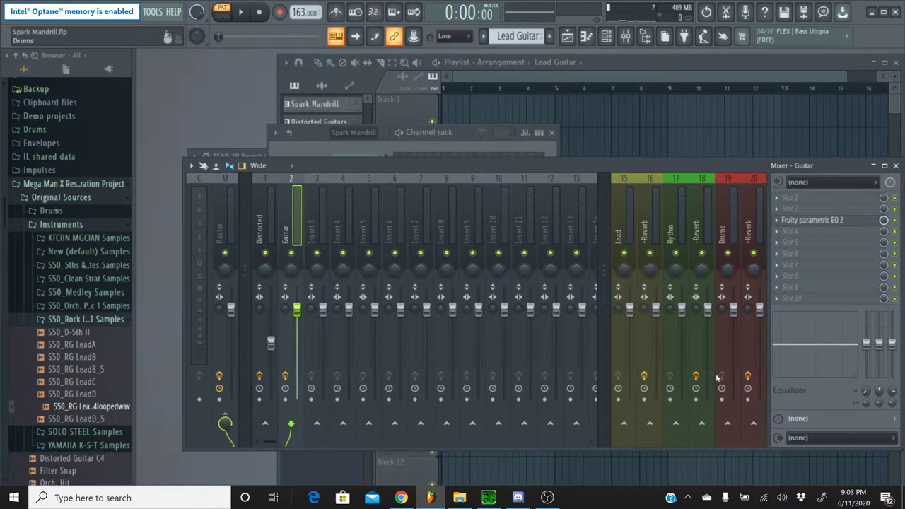
Put Fruity Delay 3 in the Guitar track's third effect slot and raise its diffusion level and spread to about halfway
click(777, 221)
mouse_move(788, 205)
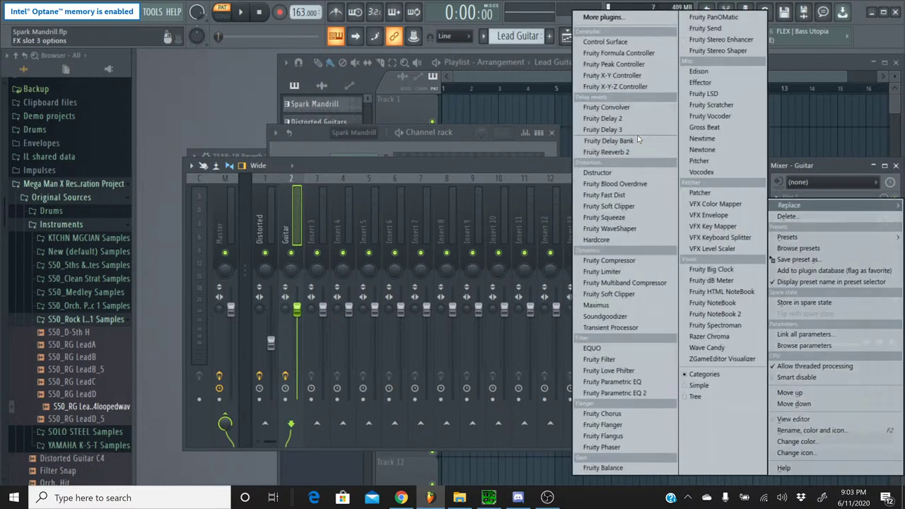
click(605, 130)
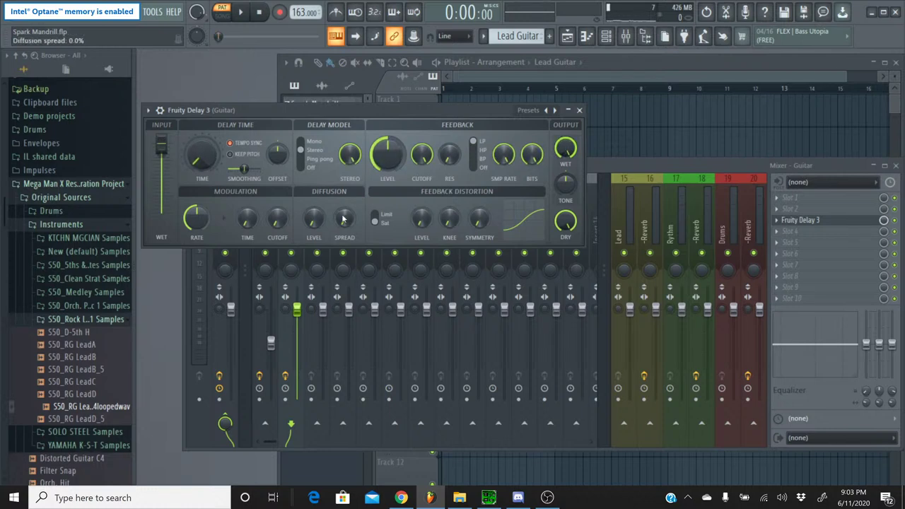
drag(313, 218, 313, 210)
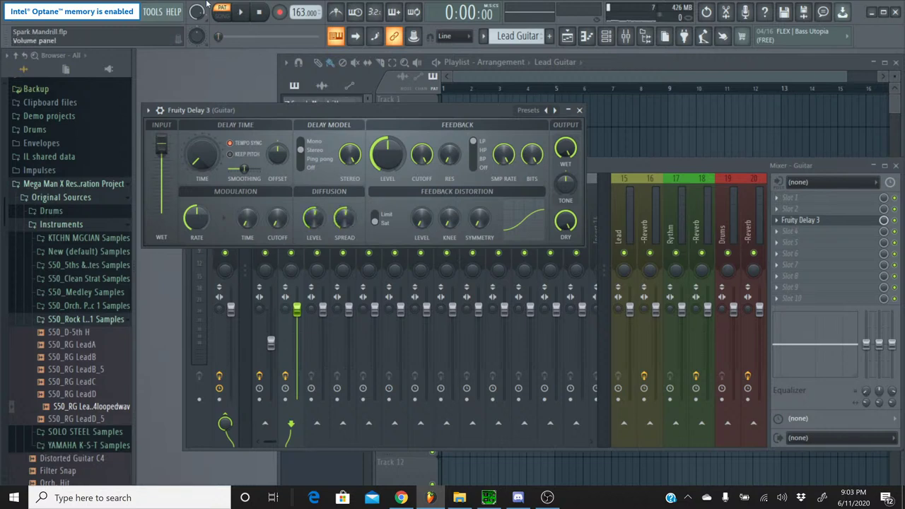
Lower the feedback level of Fruity Delay 3 well below half while auditioning the Lead Guitar pattern
click(245, 17)
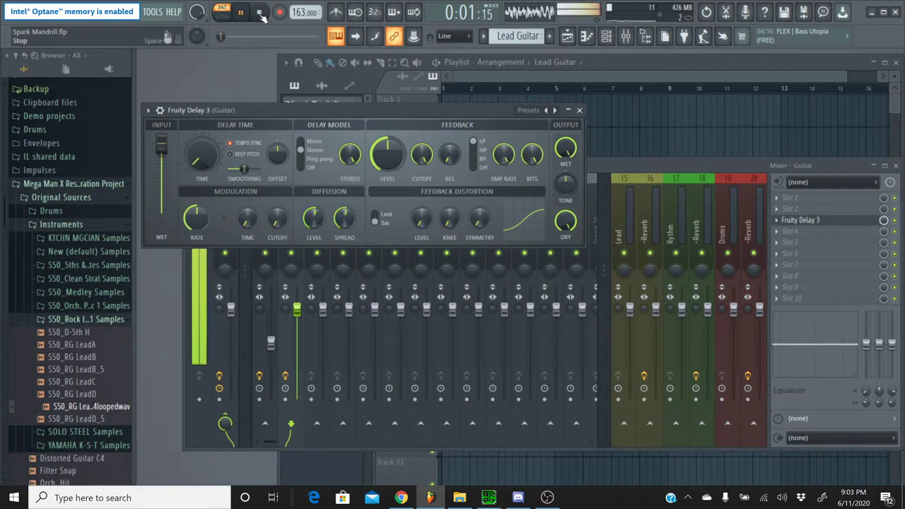
drag(388, 154, 387, 178)
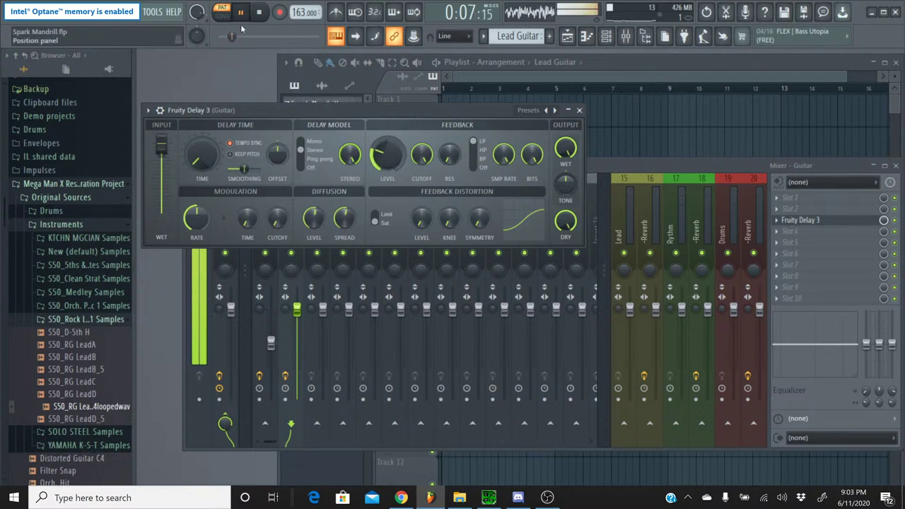
key(space)
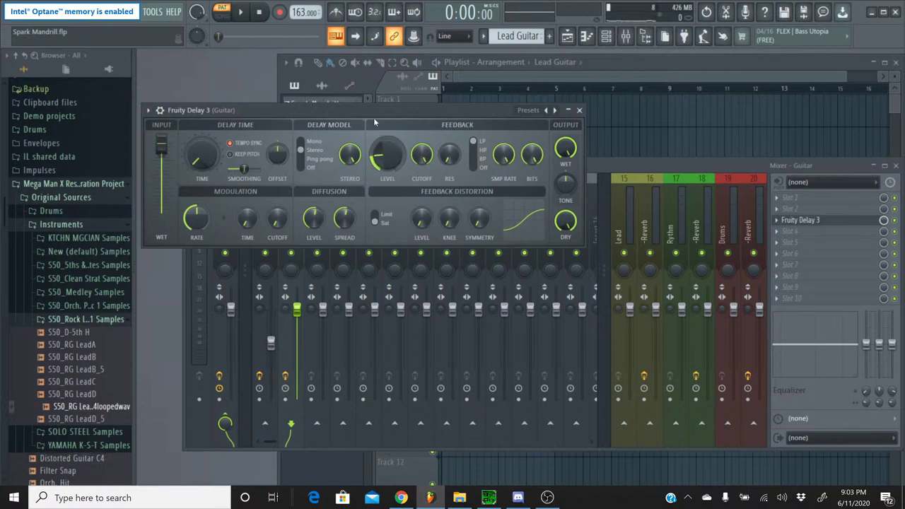
click(240, 12)
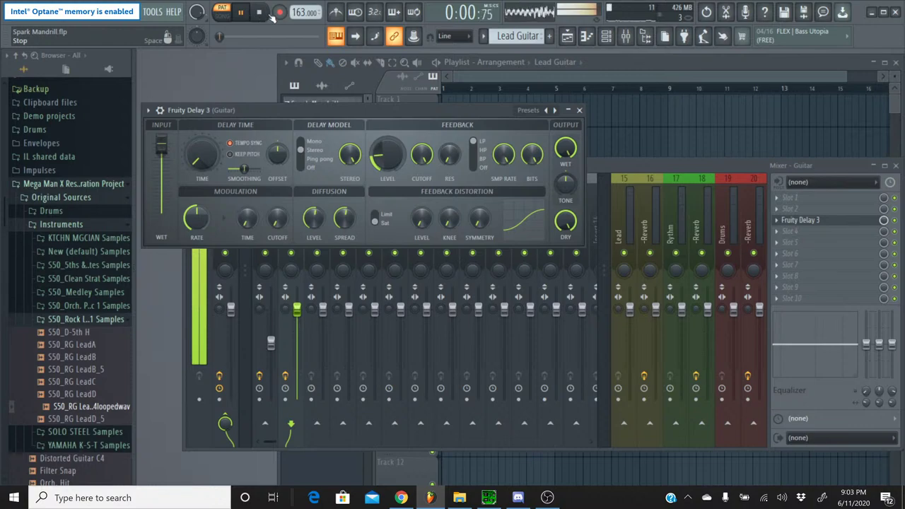
click(259, 12)
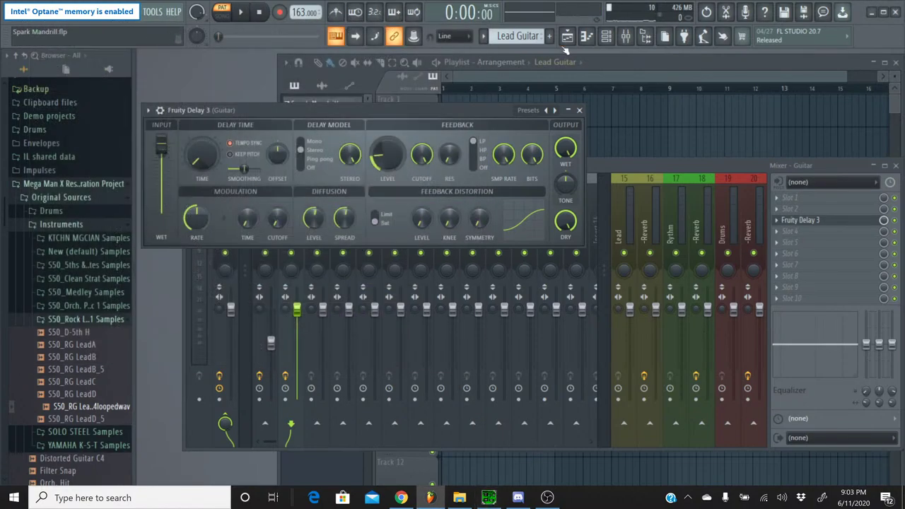
View the Spark Mandrill pattern's channels in the channel rack and return to the Lead Guitar pattern
click(608, 39)
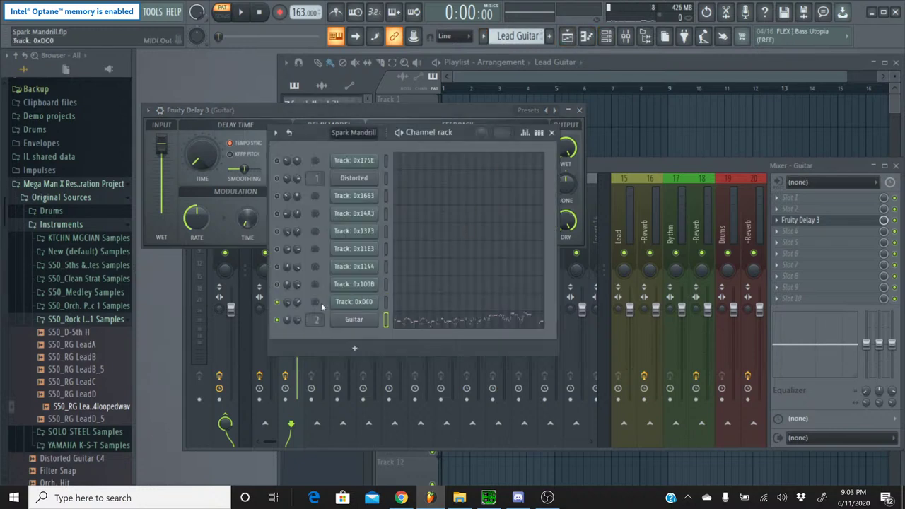
click(482, 36)
click(510, 53)
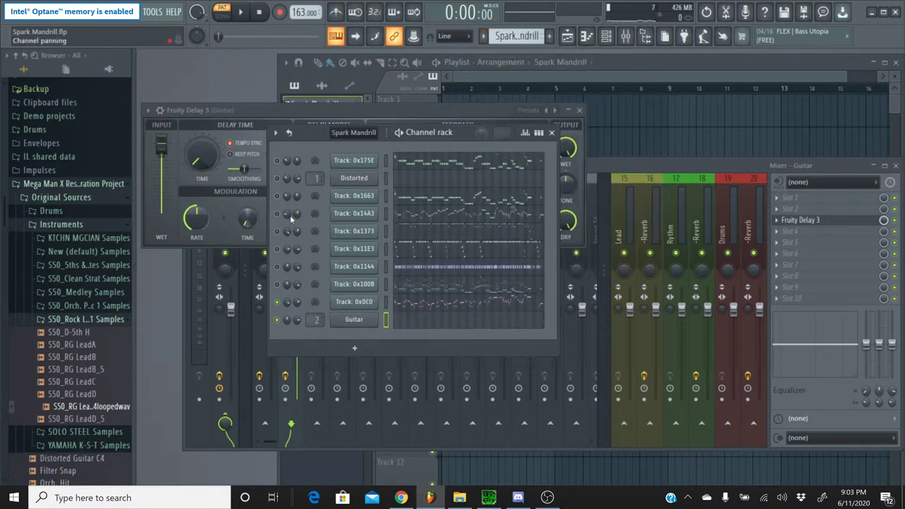
click(482, 37)
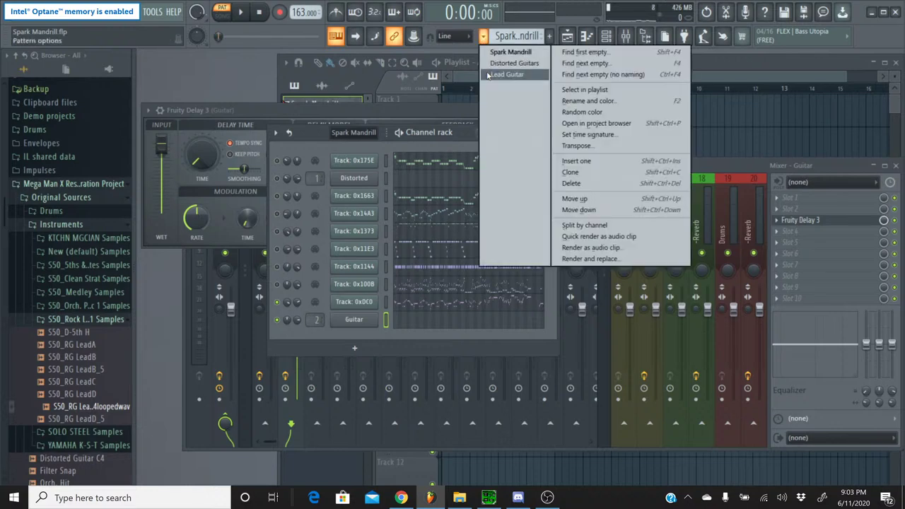
click(486, 73)
Raise the time offset of the Guitar track's Fruity Delay 3 to 76.5% and audition the Lead Guitar pattern
click(798, 224)
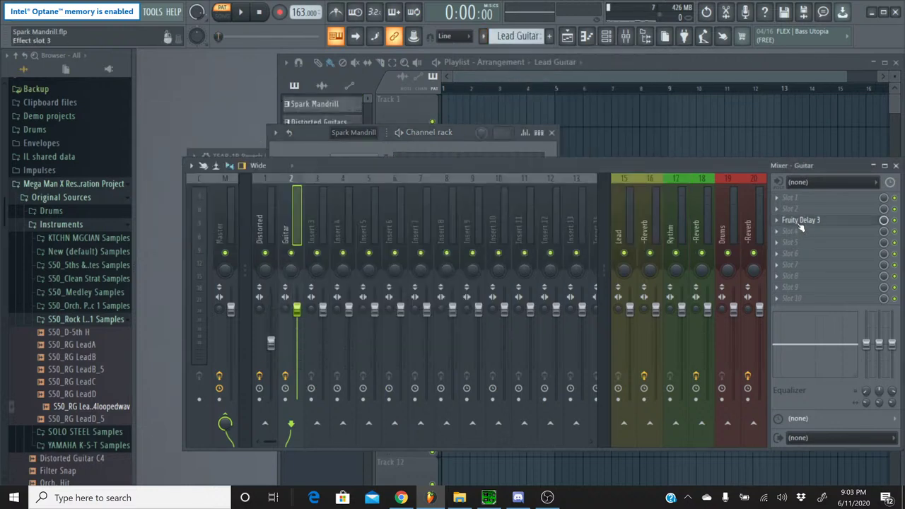
click(800, 220)
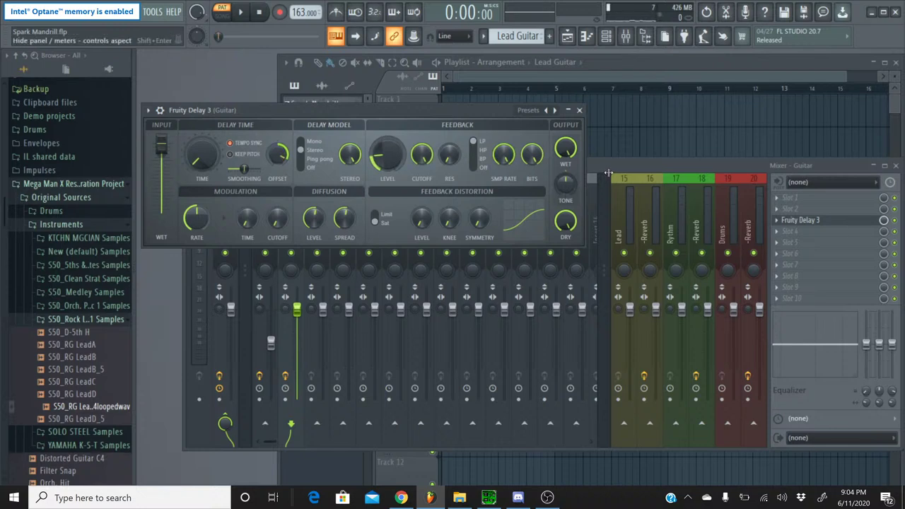
click(240, 12)
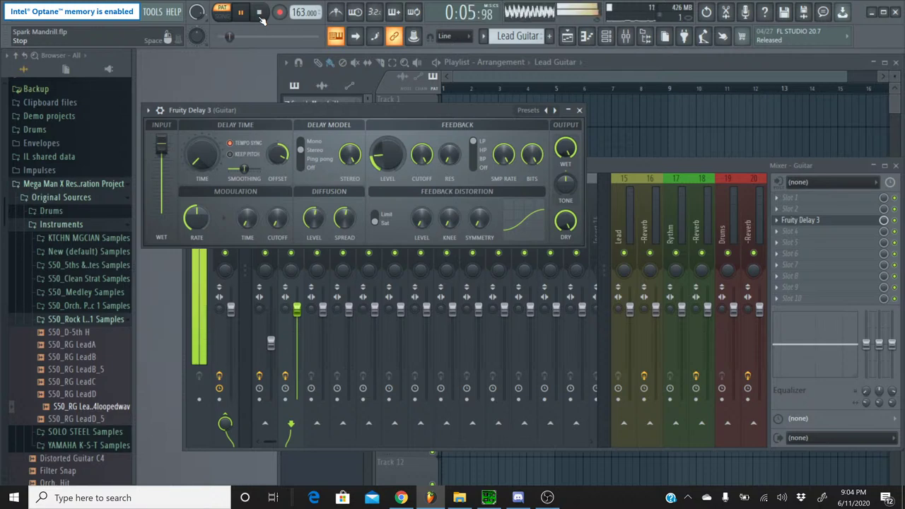
click(259, 15)
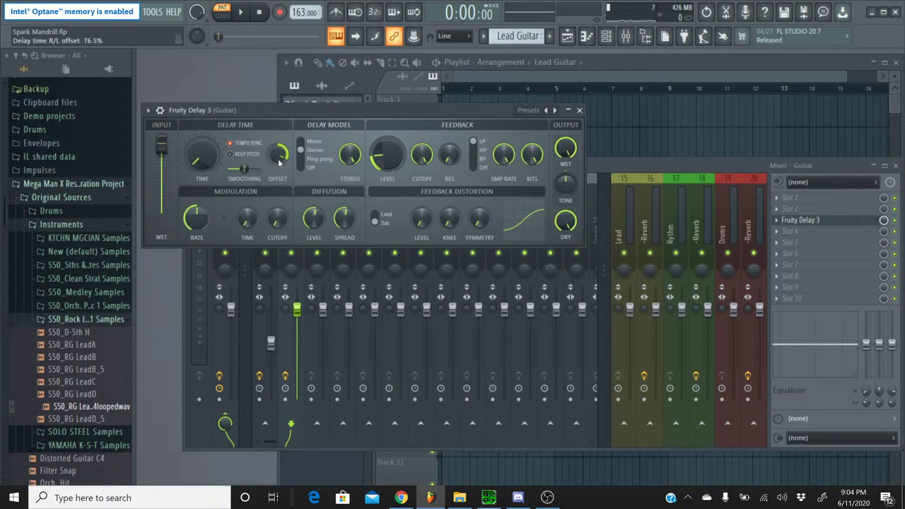
click(579, 109)
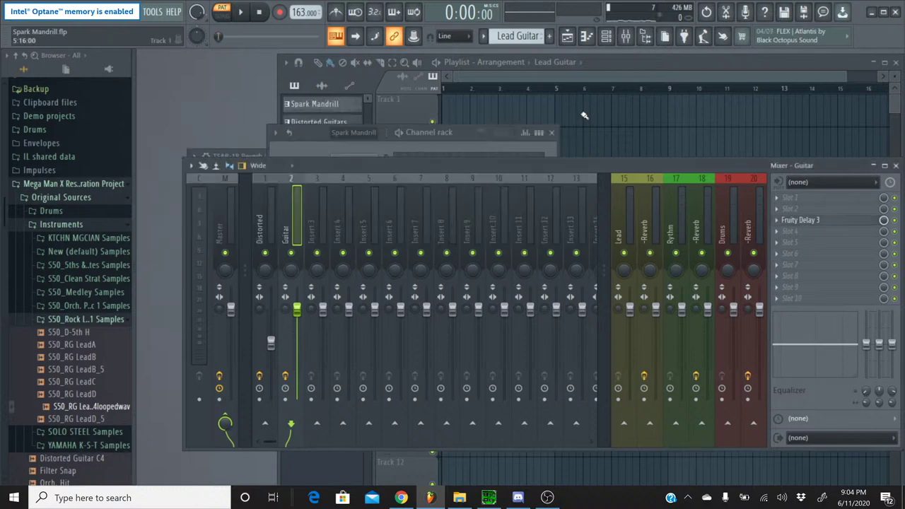
click(300, 152)
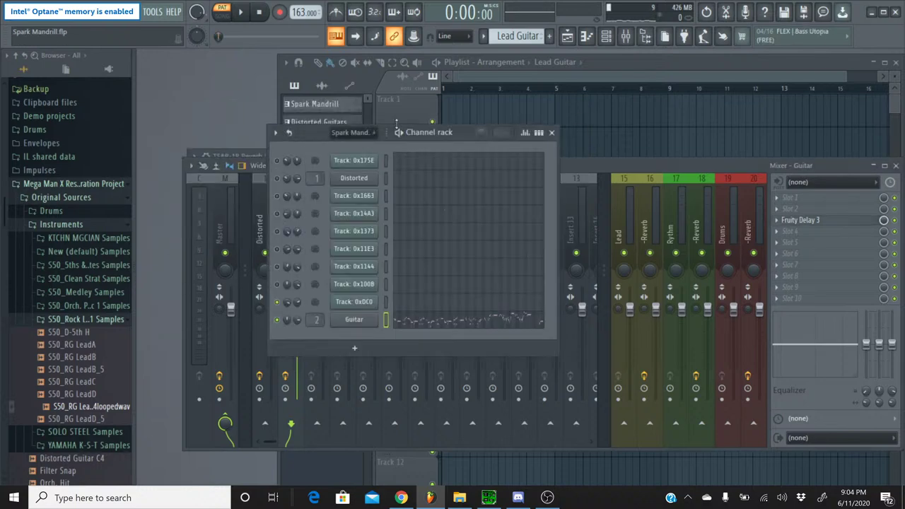
Reopen the Guitar track's Fruity Delay 3, set its time offset to about 68%, and audition the result
click(833, 222)
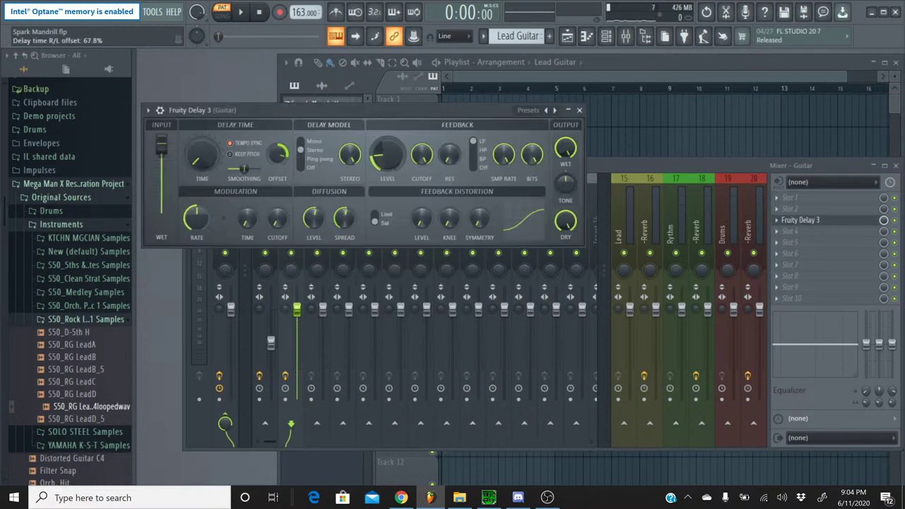
click(240, 12)
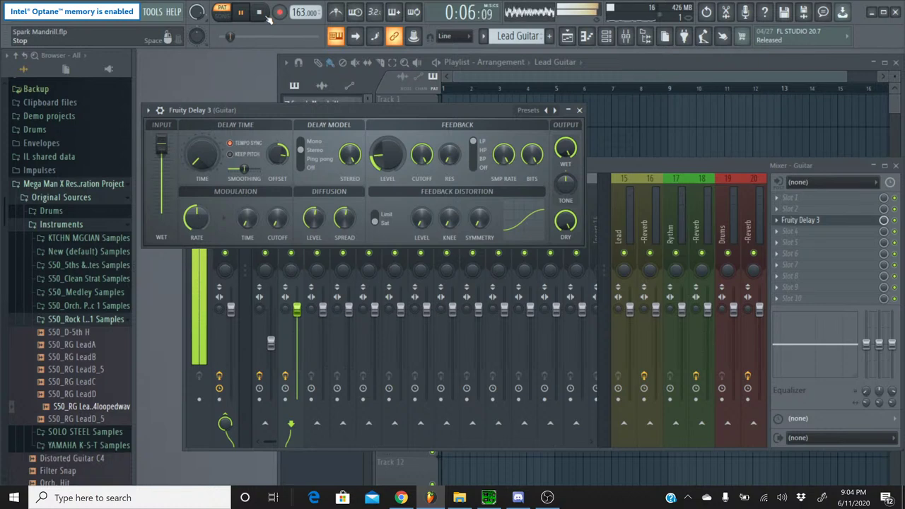
click(266, 15)
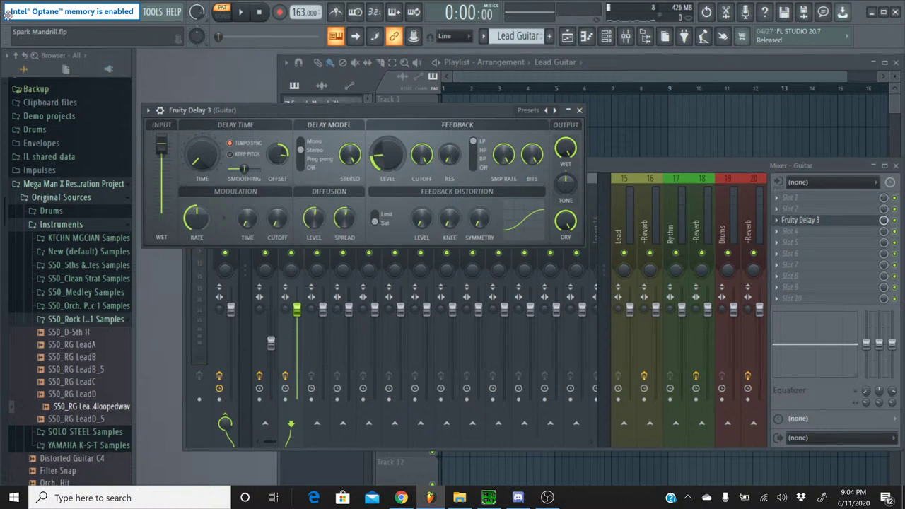
Refresh the file browser and close Fruity Delay 3 to return to the channel rack
click(20, 16)
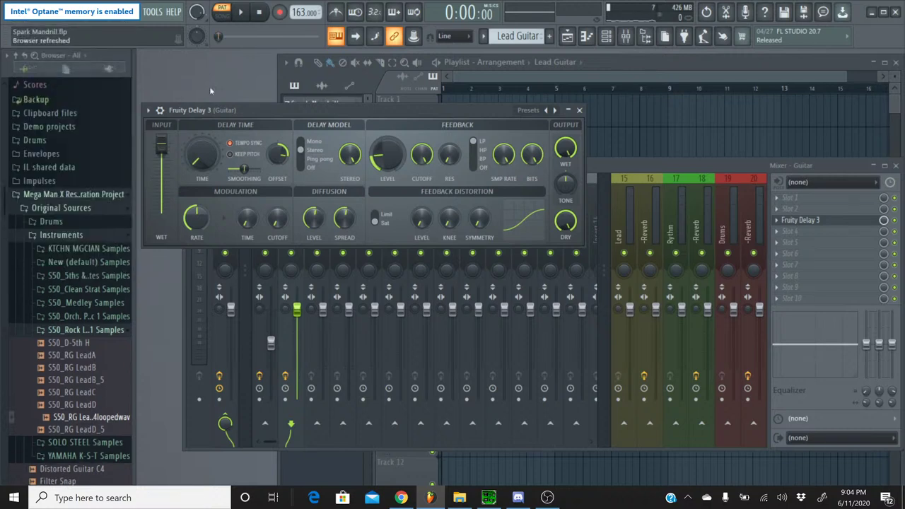
click(579, 111)
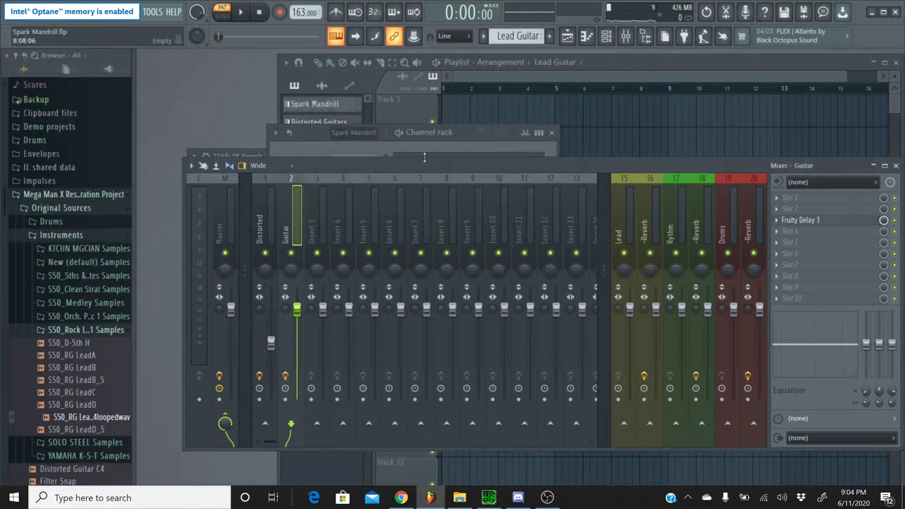
key(F6)
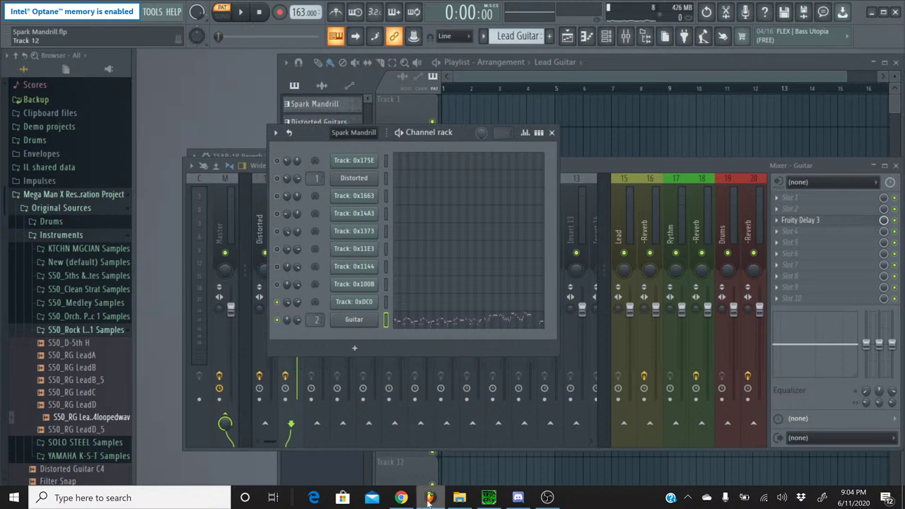
Look for new chat messages on the YouTube Studio stream page and go back to the FL Studio channel rack
click(401, 498)
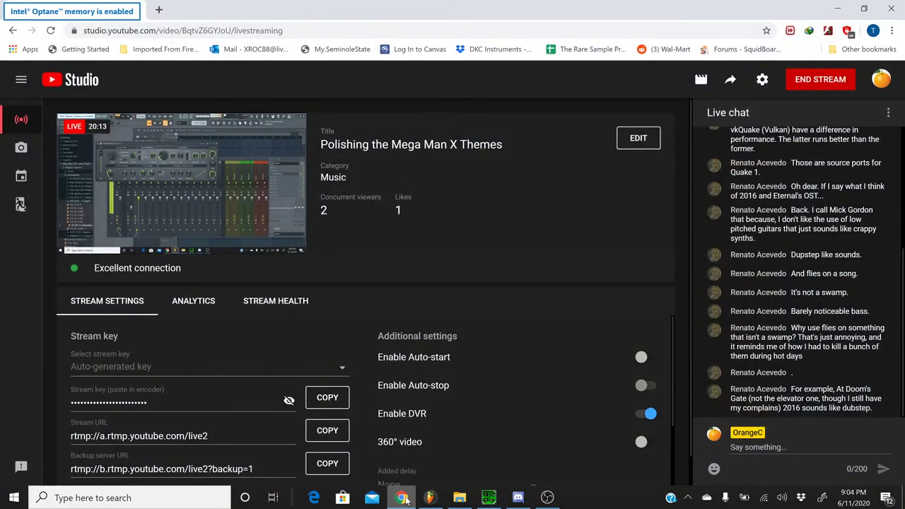
click(403, 498)
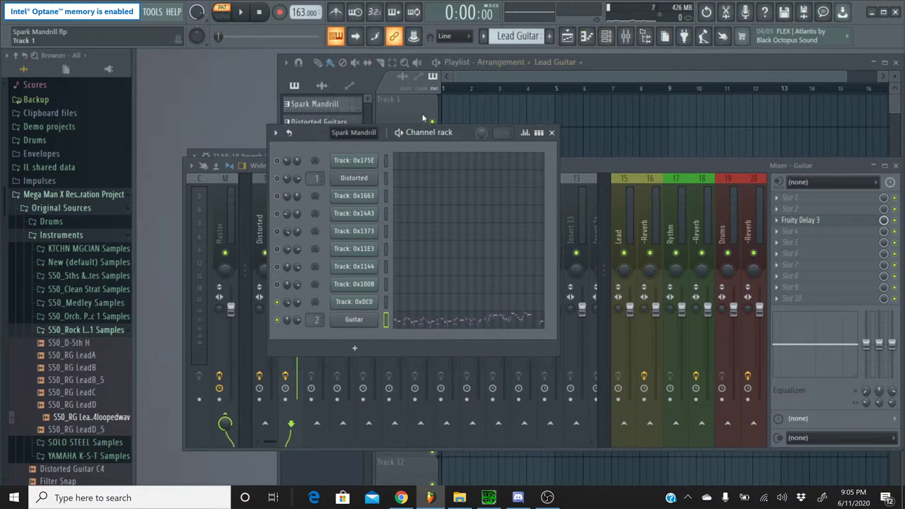
Play the original Spark Mandrill SPC in SPCTool, and audition the Lead Guitar pattern in FL Studio to compare
click(488, 498)
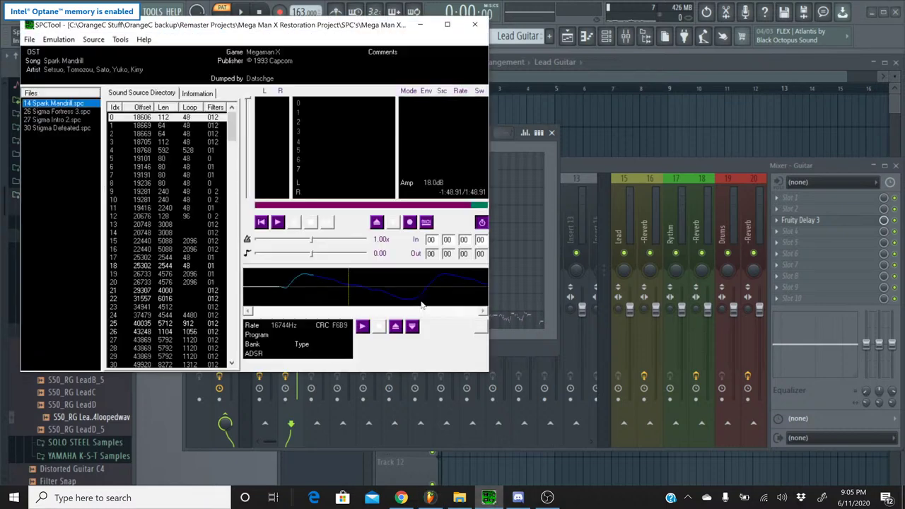
click(277, 222)
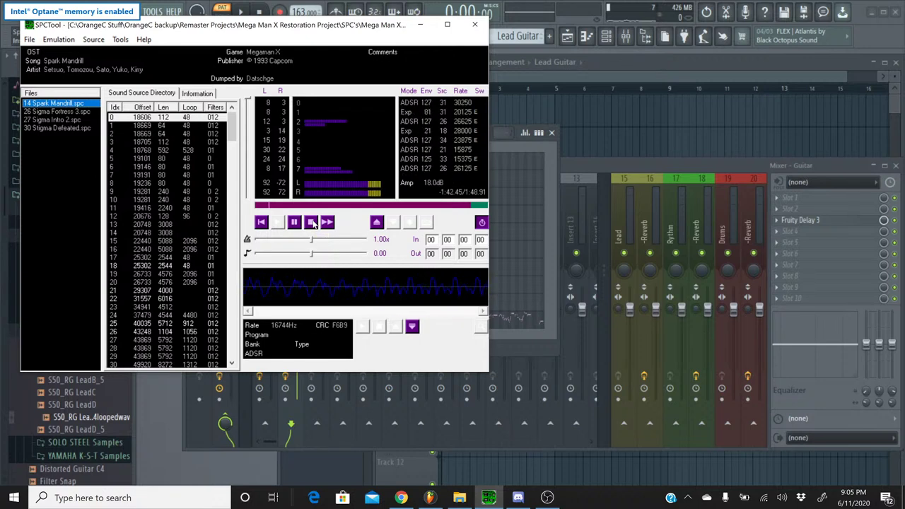
click(312, 222)
click(507, 144)
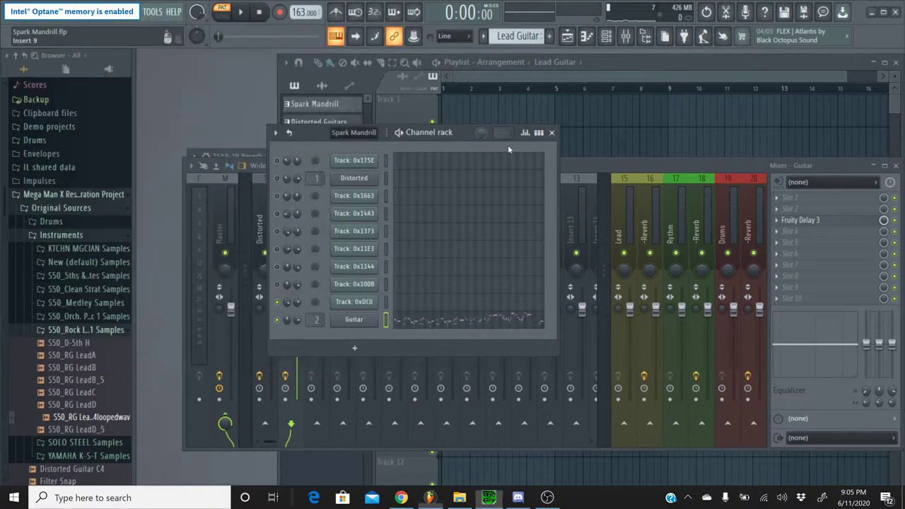
click(241, 12)
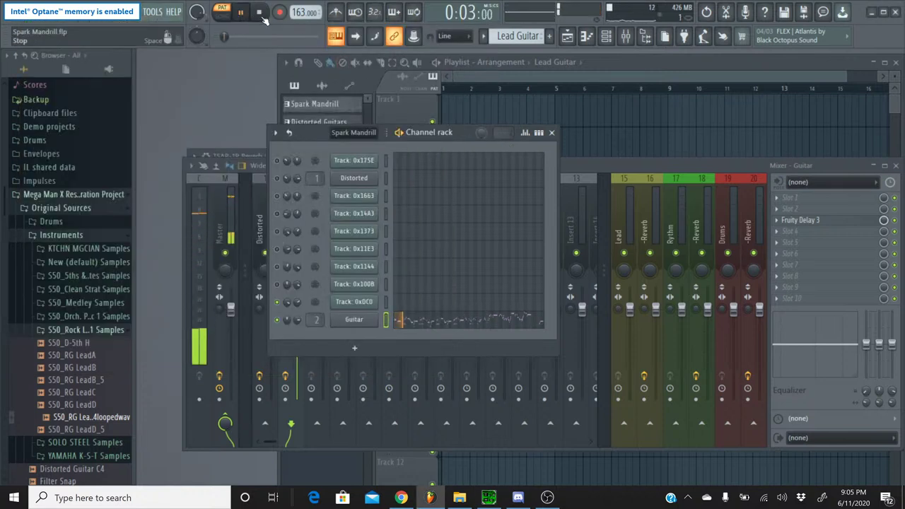
click(261, 14)
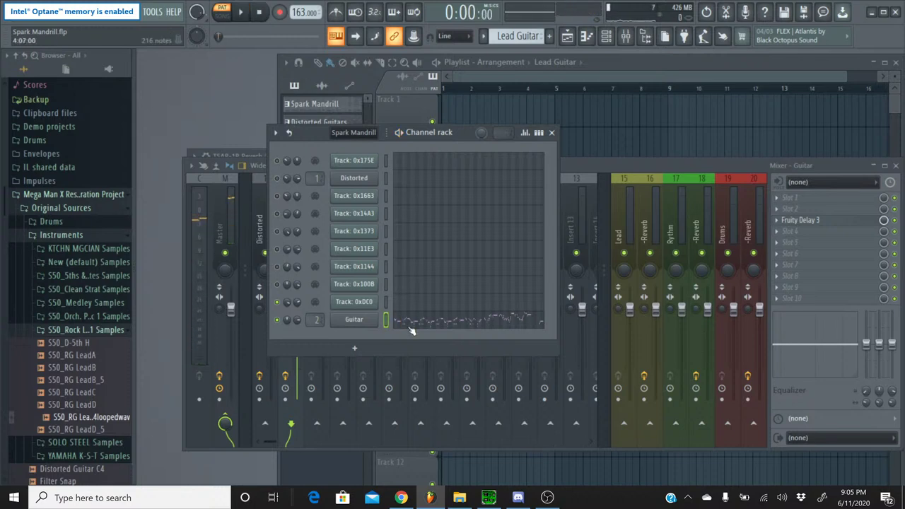
Set up a pitch LFO vibrato on the Guitar channel by adjusting its speed, amount and delay, and audition the pattern
click(360, 319)
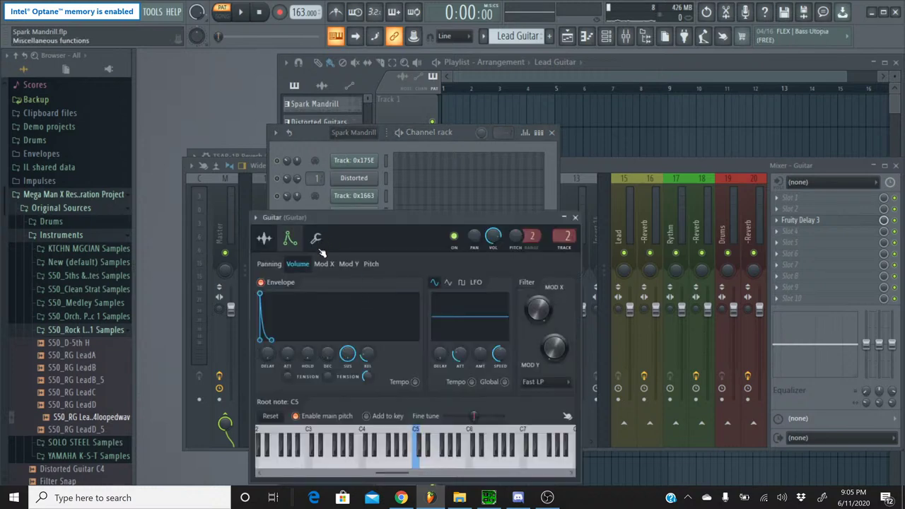
click(371, 263)
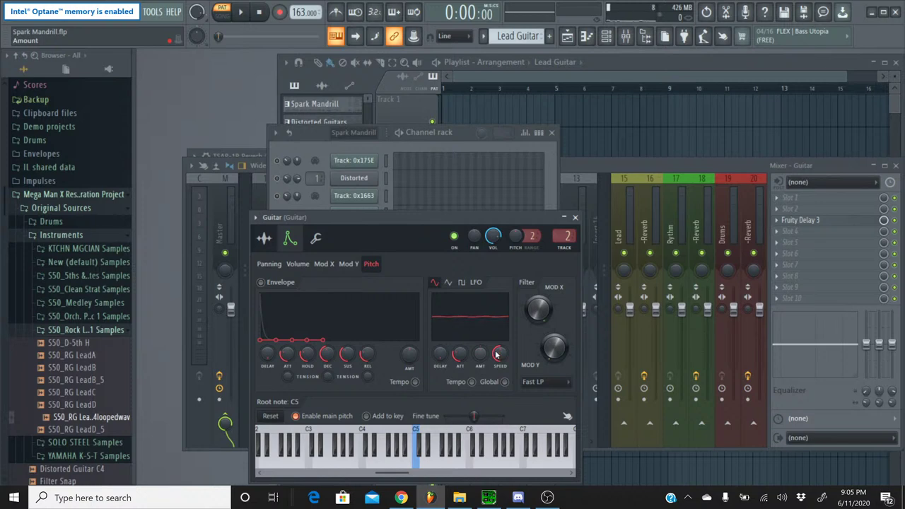
drag(497, 356, 497, 350)
click(241, 13)
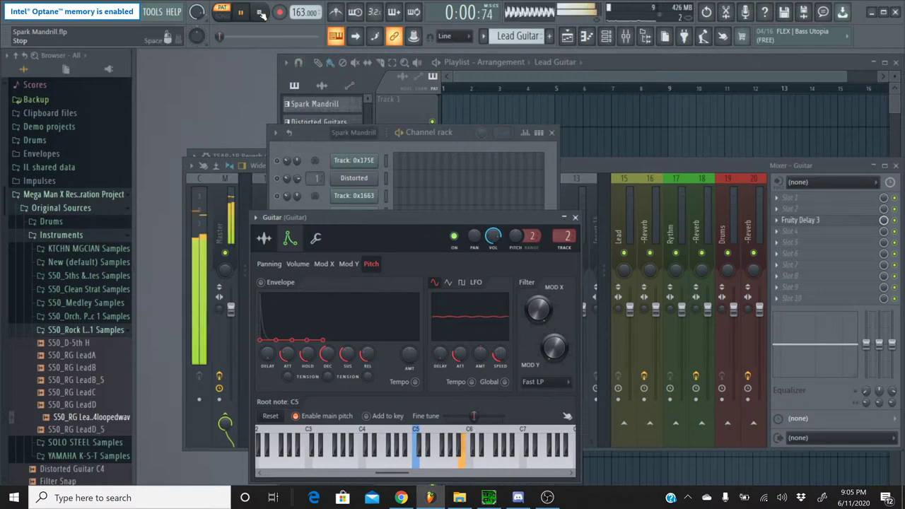
click(261, 14)
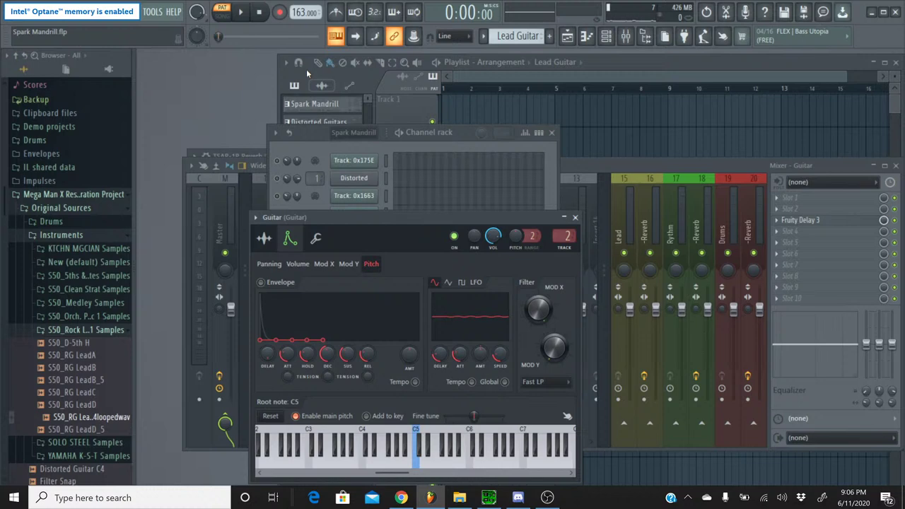
click(240, 12)
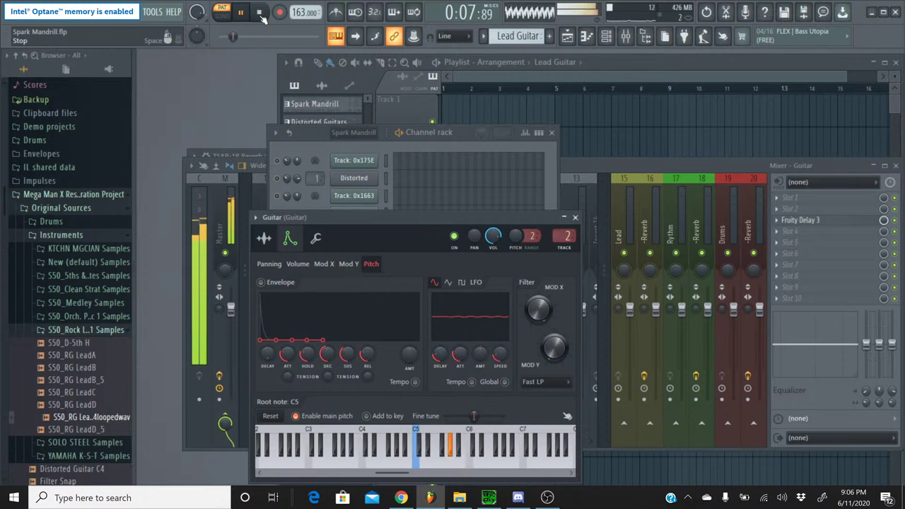
click(261, 15)
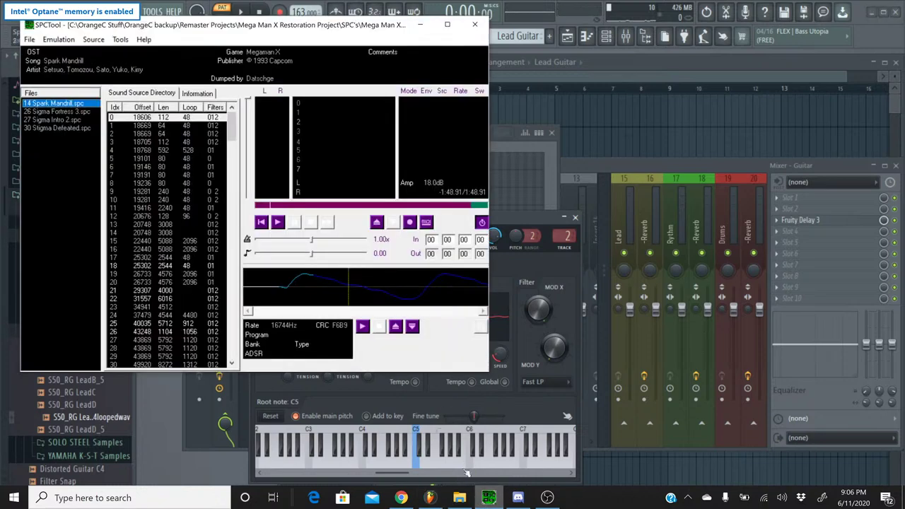
Listen to the opening of the original Spark Mandrill SPC in SPCTool and return to the Guitar channel settings
click(489, 498)
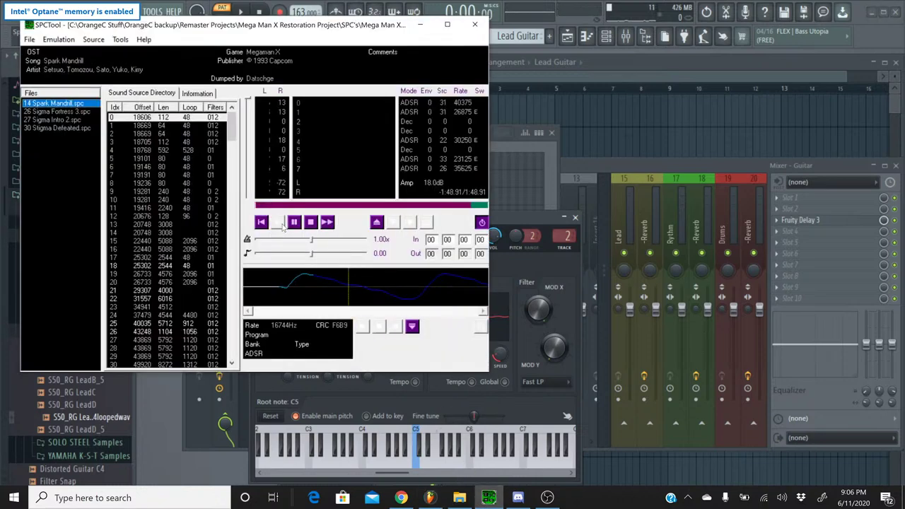
click(277, 222)
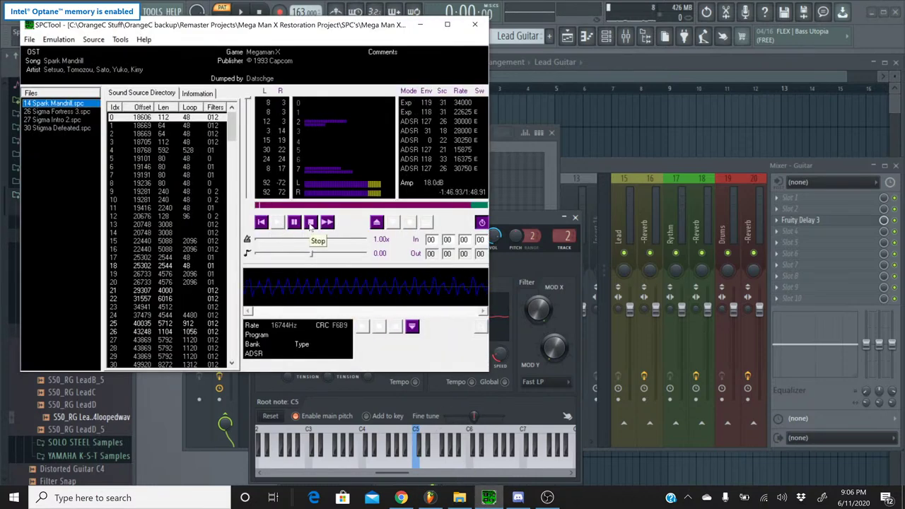
click(311, 223)
click(420, 25)
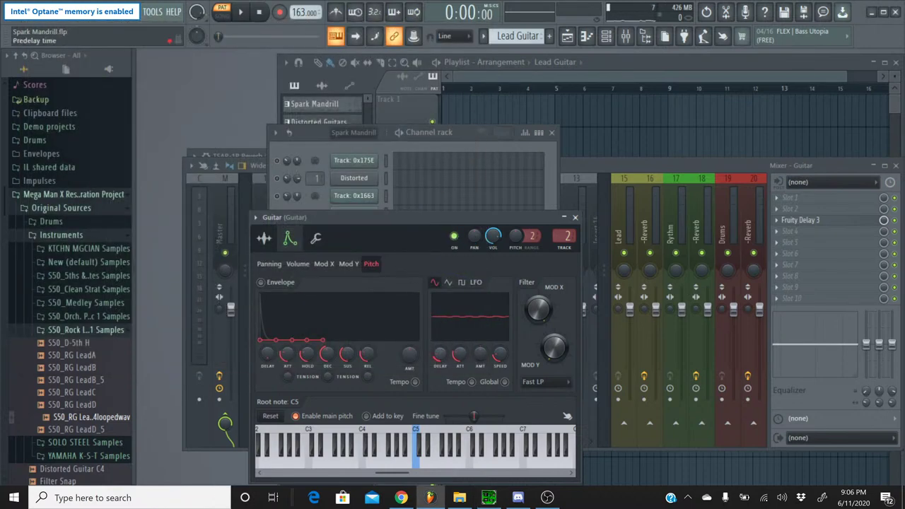
Audition the Lead Guitar pattern, lower the Guitar mixer track's volume, and bring the channel rack forward
click(241, 13)
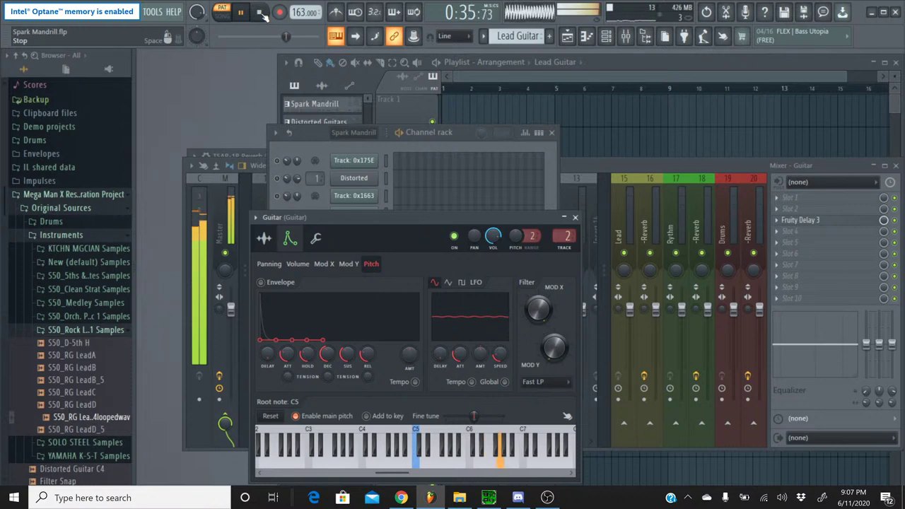
click(562, 169)
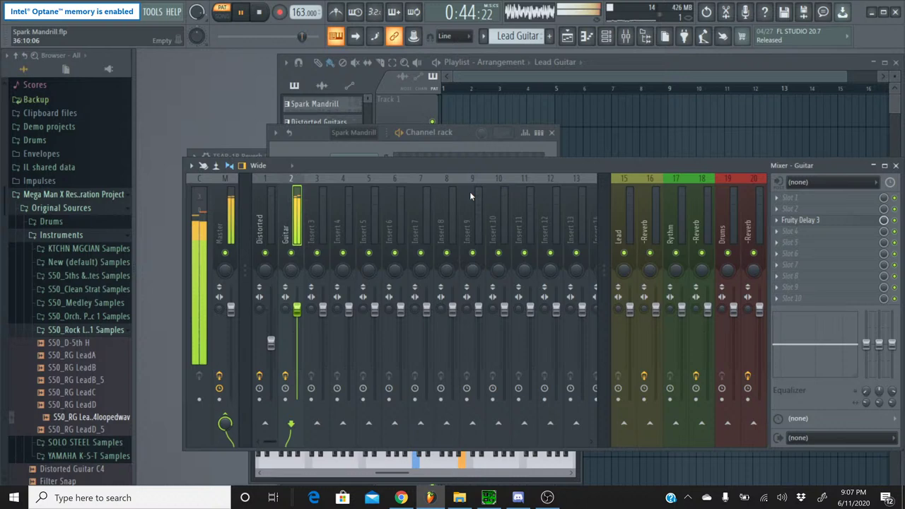
click(270, 22)
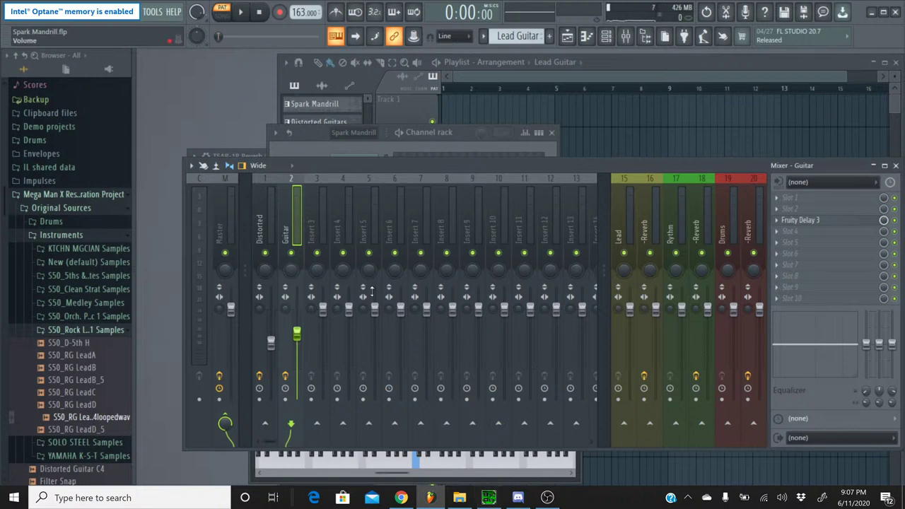
click(303, 152)
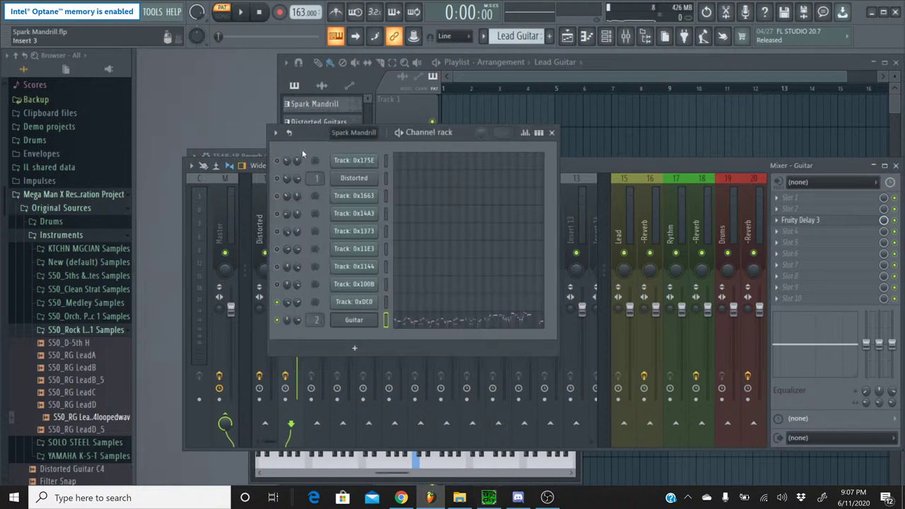
Check the stream chat, and listen to the opening and a later section of the original Spark Mandrill SPC in SPCTool
click(488, 498)
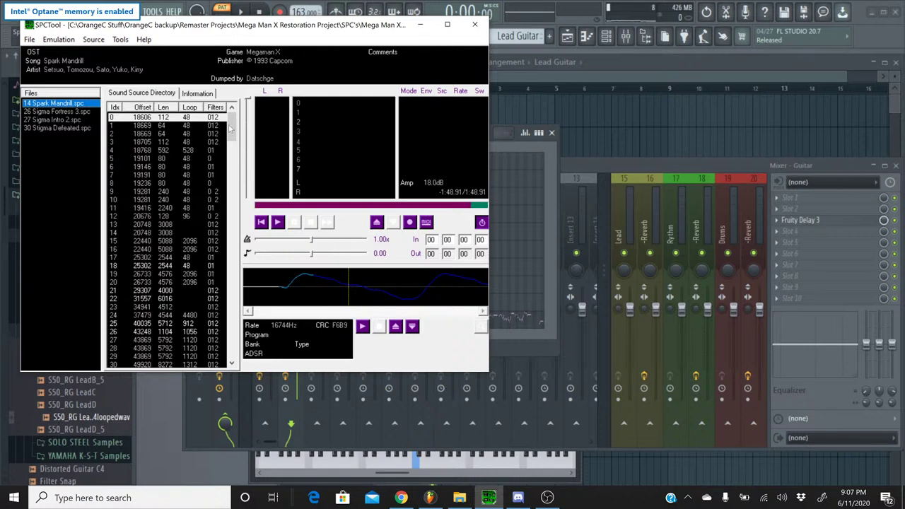
click(394, 499)
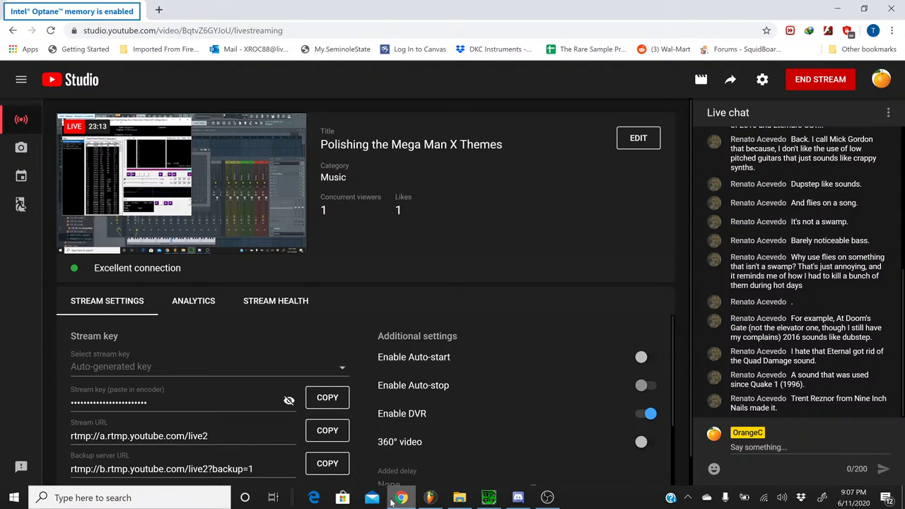
click(392, 500)
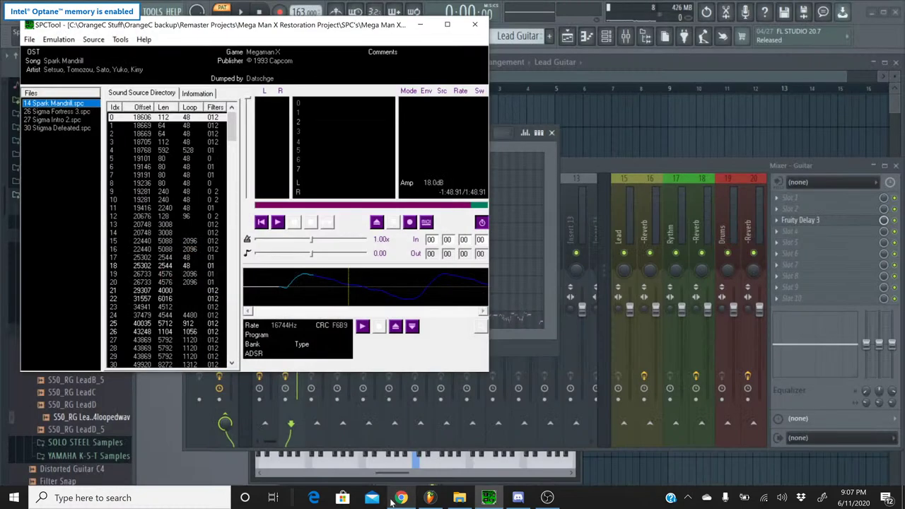
click(277, 224)
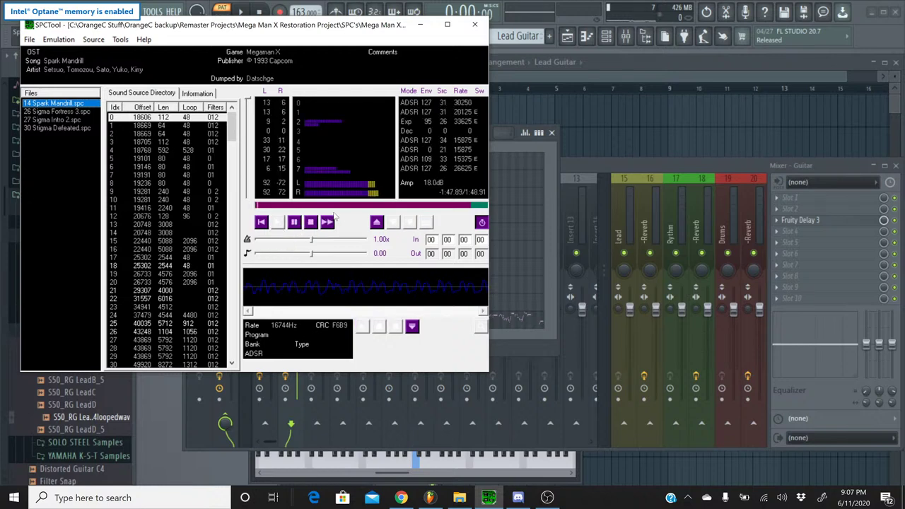
drag(343, 206, 329, 206)
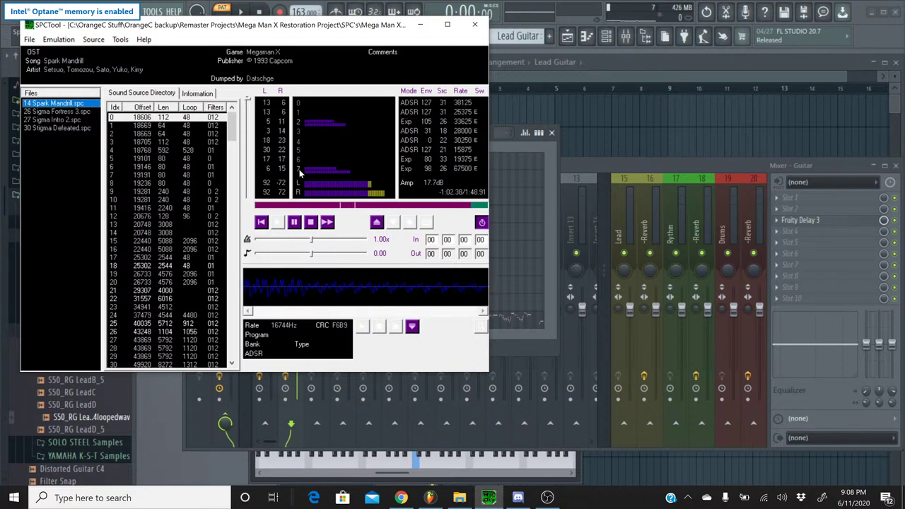
click(310, 222)
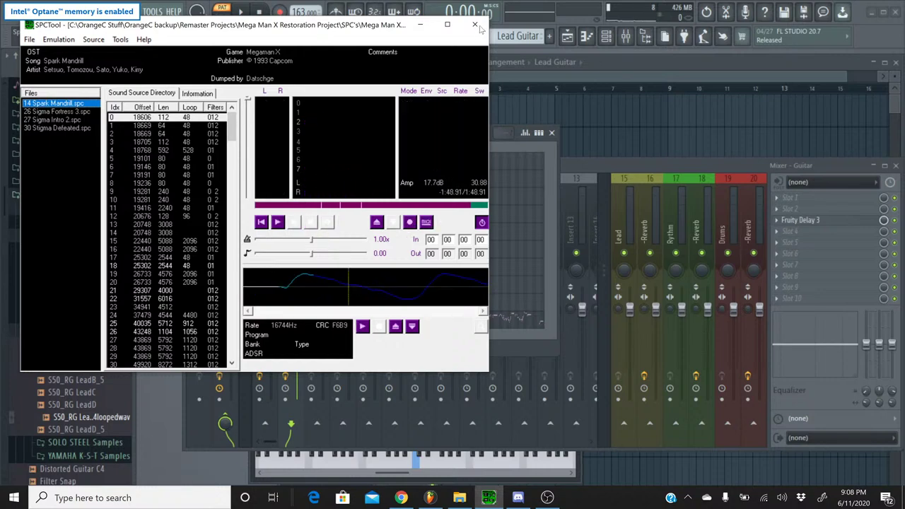
click(419, 25)
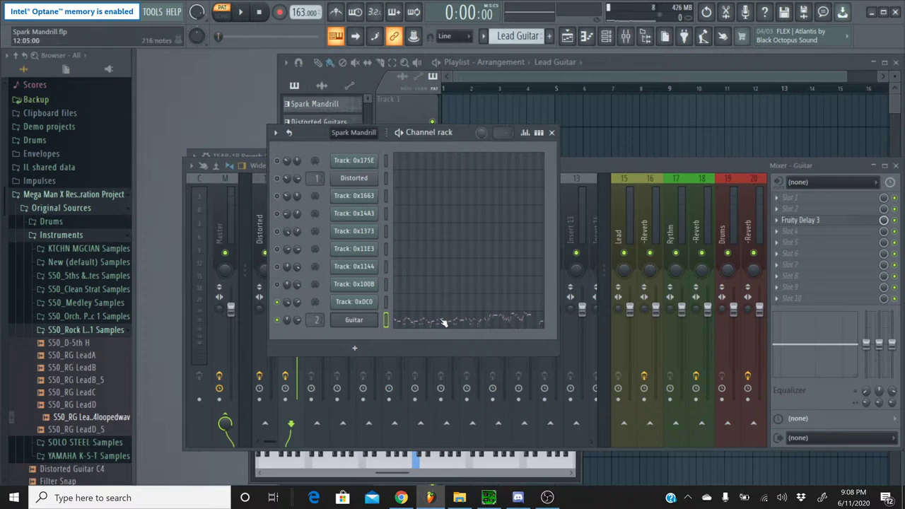
Play the Lead Guitar pattern, examine the Guitar notes around bar 22 in the piano roll, and close it
key(space)
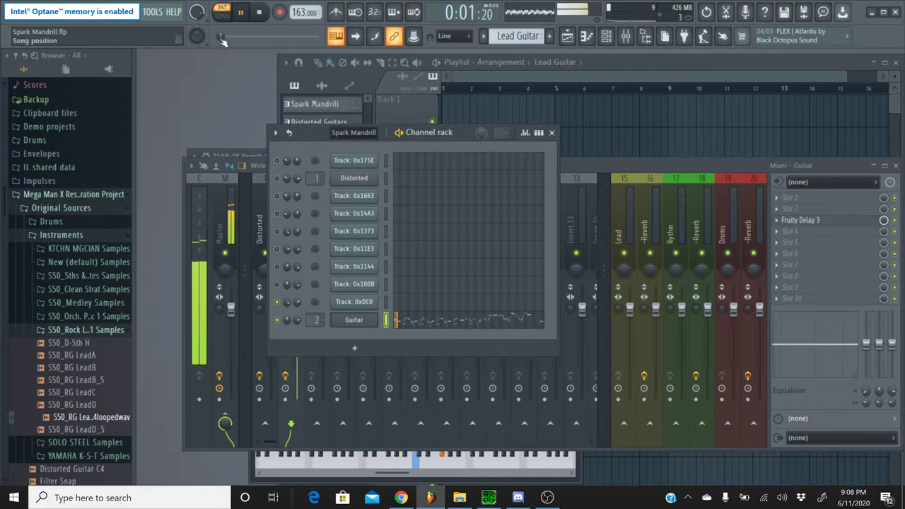
key(F7)
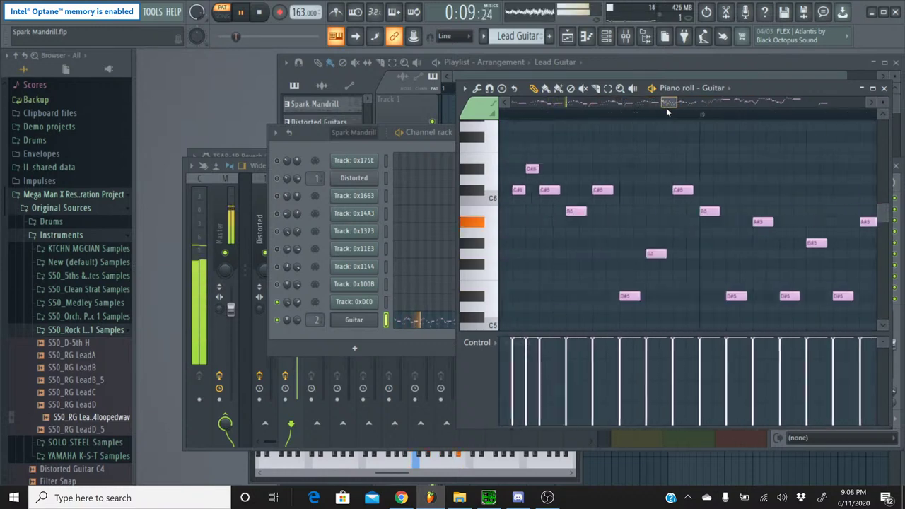
click(666, 110)
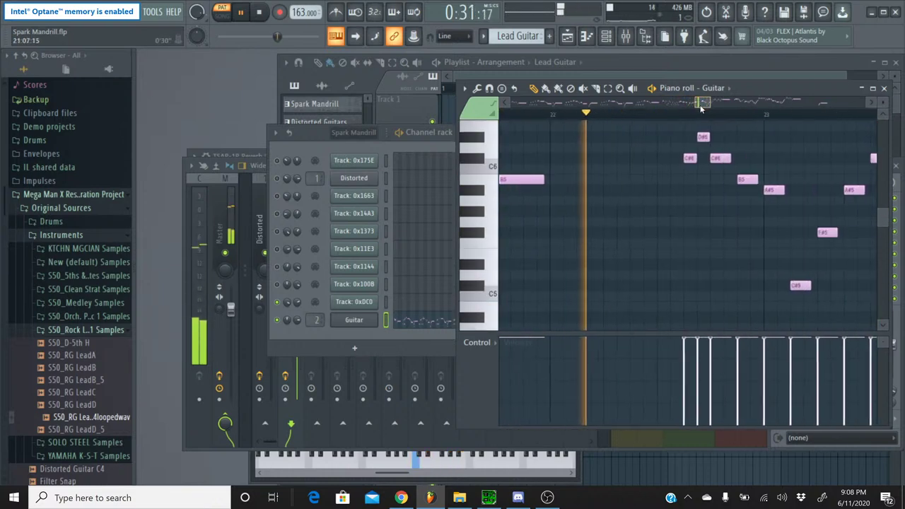
scroll(695, 155, down, 3)
scroll(695, 155, up, 6)
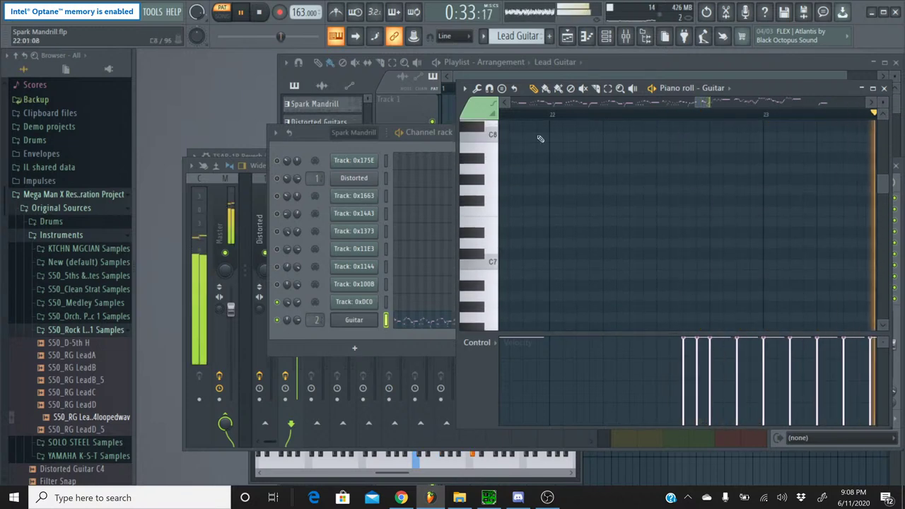
click(260, 13)
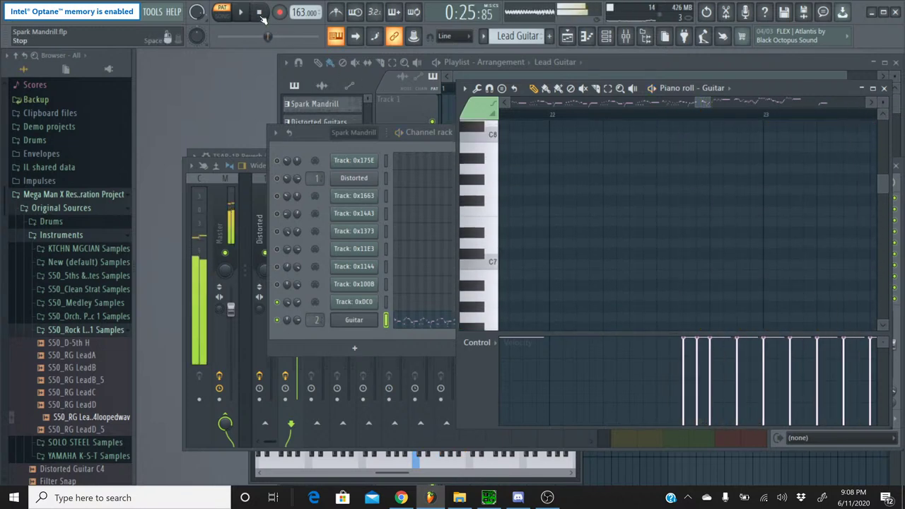
click(884, 88)
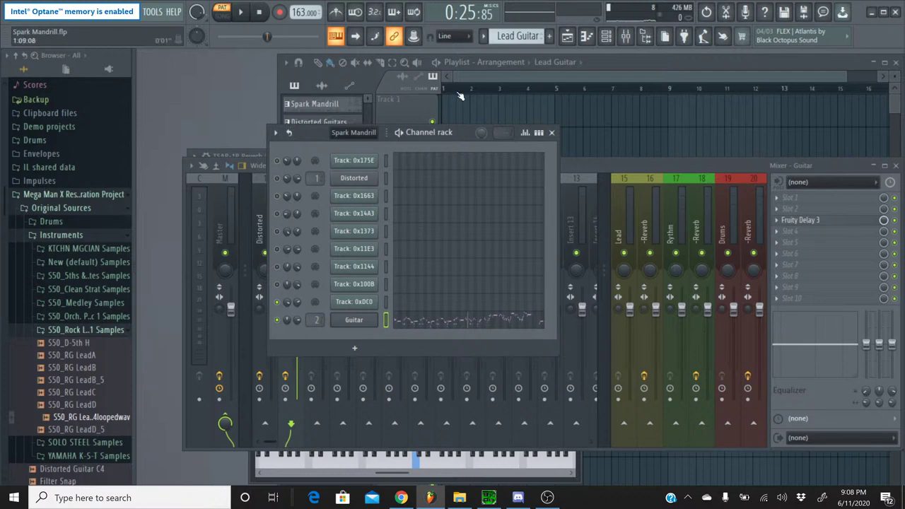
Switch to the Spark Mandrill pattern, unmute Track 0x14A3, mute Track 0xDC0, and view 0x14A3's notes around bar 22 during playback
click(483, 37)
click(498, 53)
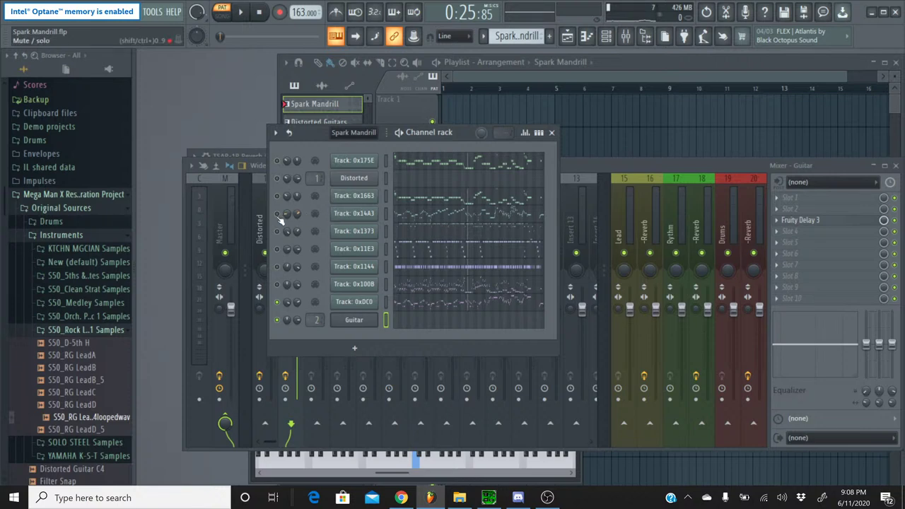
key(space)
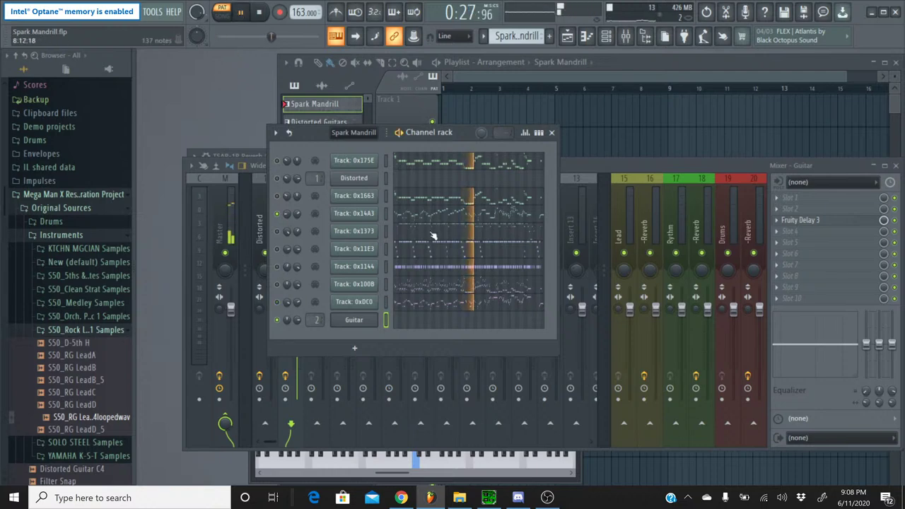
click(470, 213)
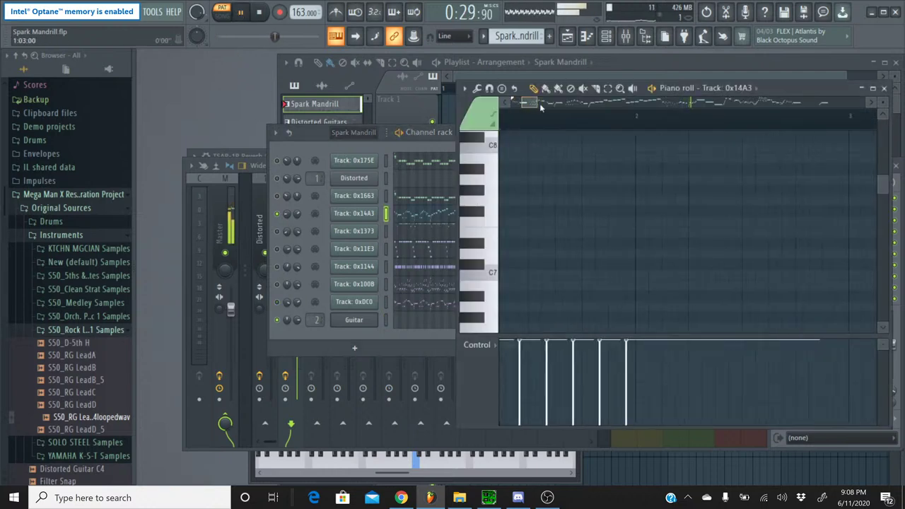
scroll(664, 165, down, 4)
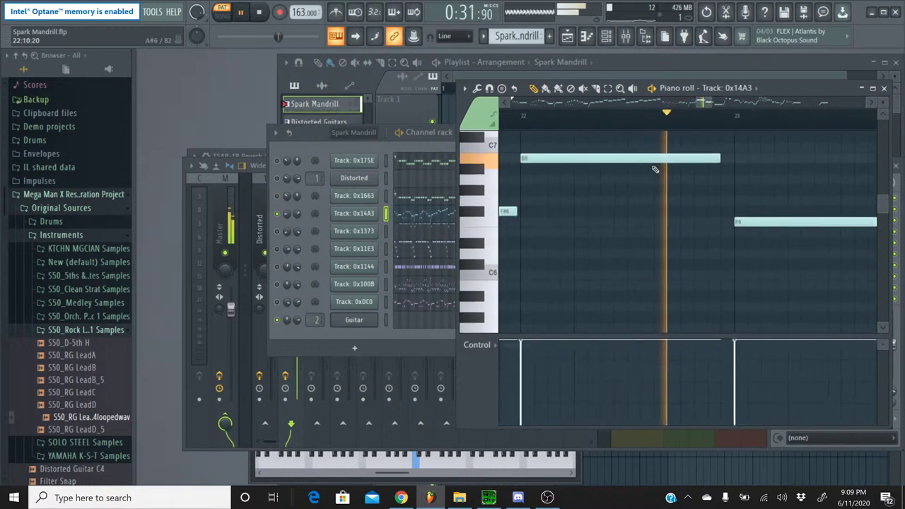
Stop playback and audition Track 0x14A3's rising phrase from the middle of bar 21 toward bar 22
click(260, 14)
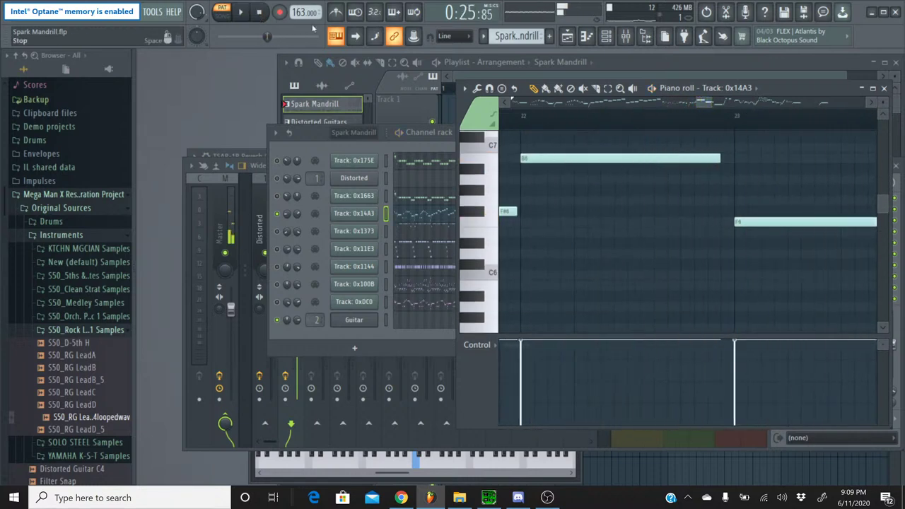
drag(705, 108, 697, 107)
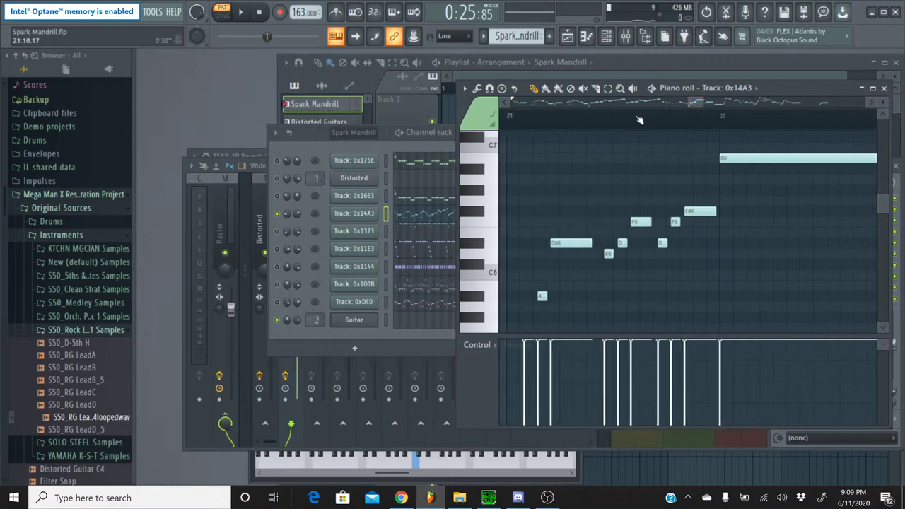
click(611, 126)
key(space)
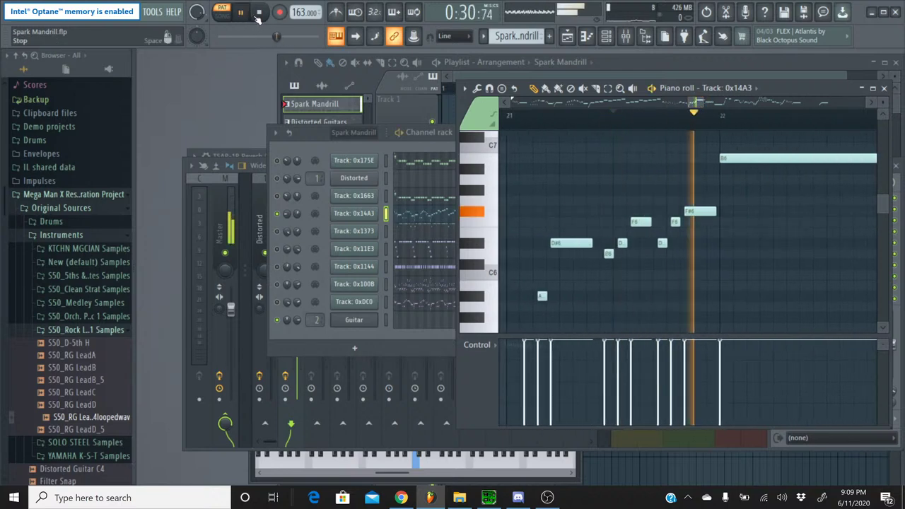
click(258, 14)
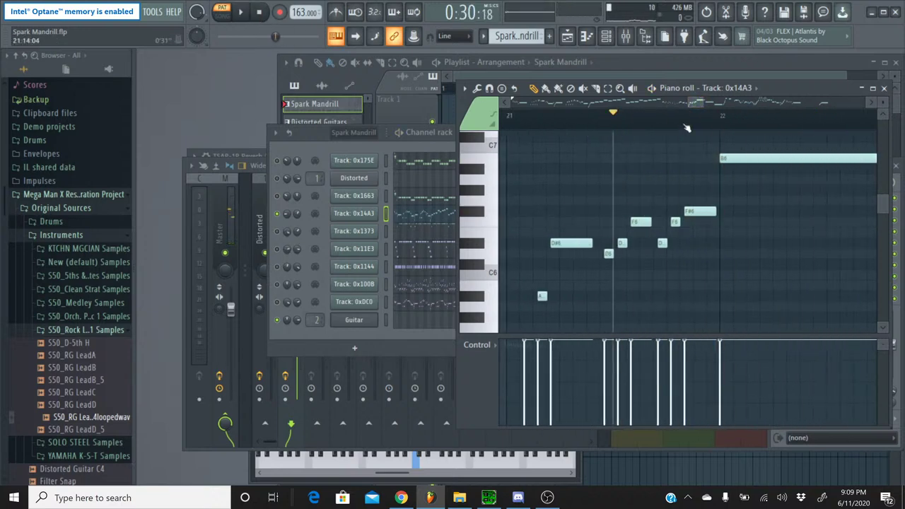
Examine and play through the fast ascending run at bar 25 of Track 0x14A3, and switch to the Select tool
drag(692, 104, 727, 106)
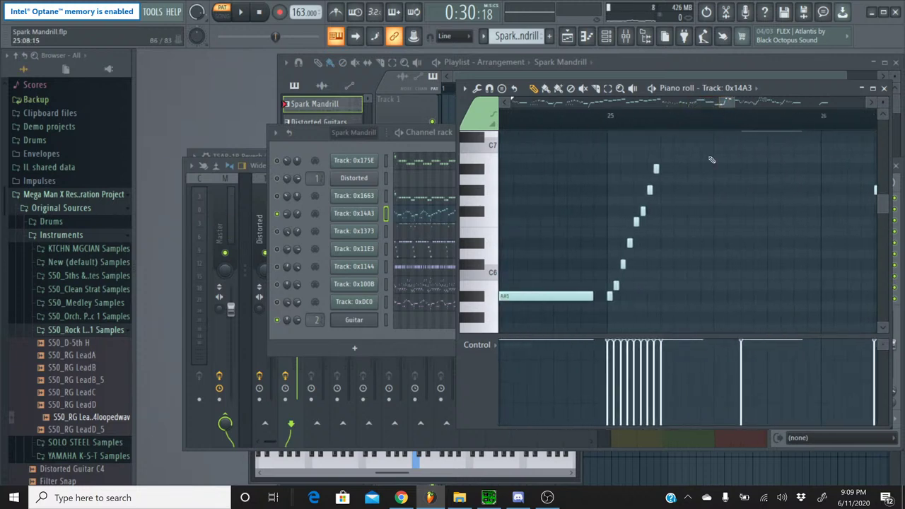
scroll(712, 160, up, 3)
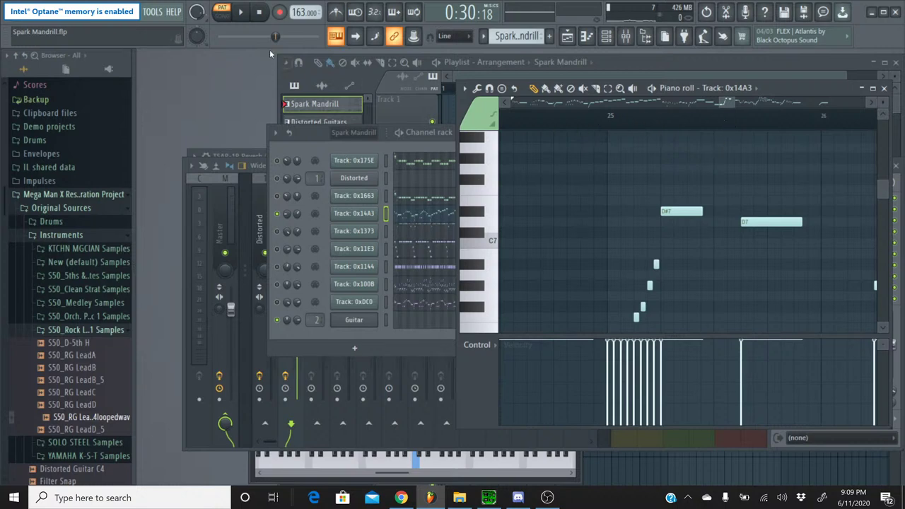
click(244, 14)
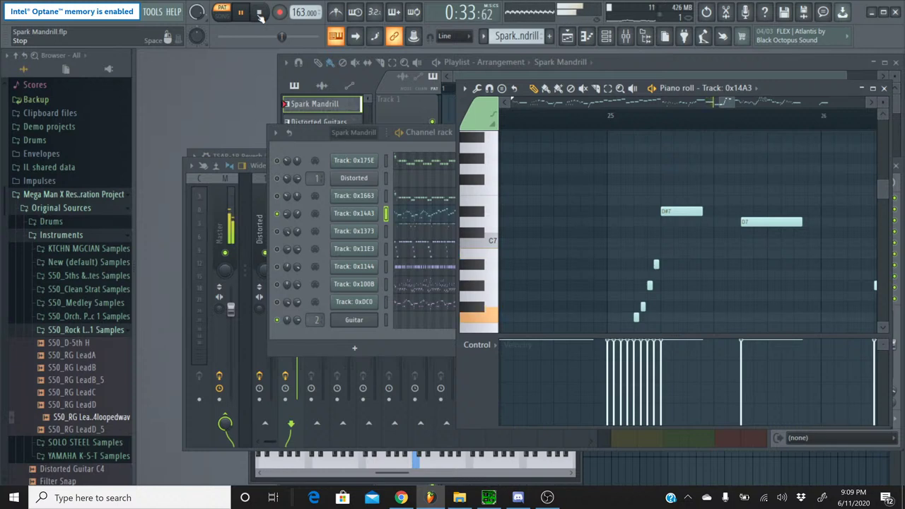
scroll(575, 190, down, 2)
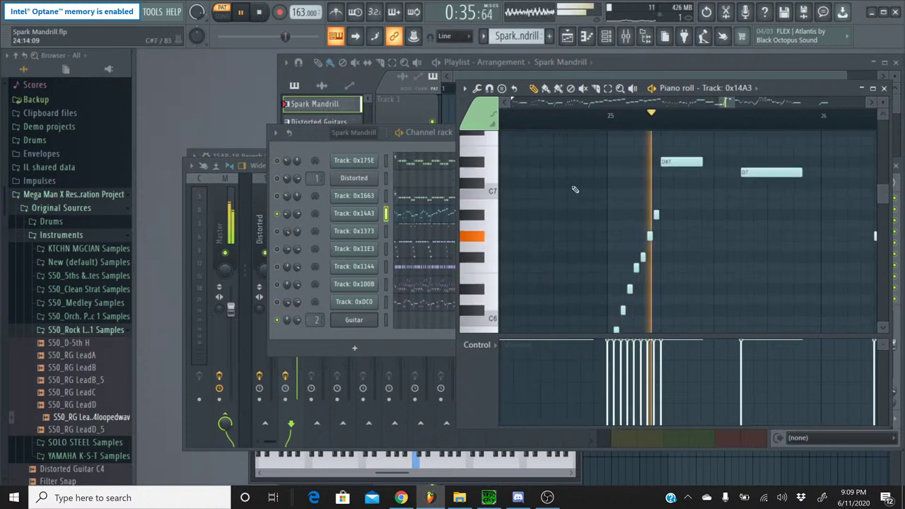
scroll(574, 190, up, 2)
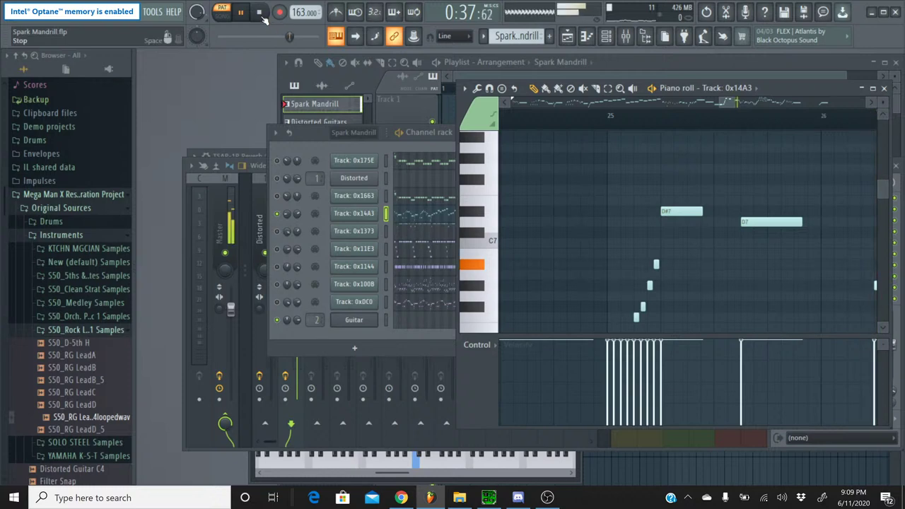
click(260, 12)
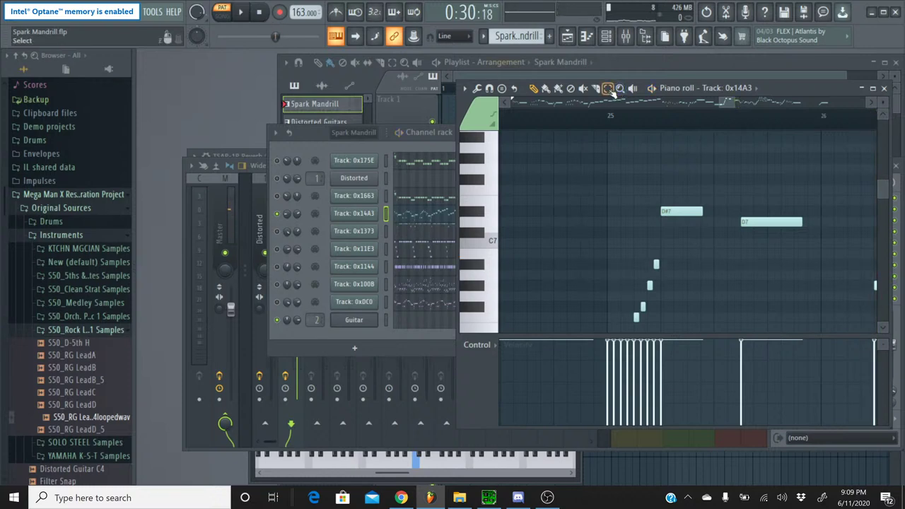
scroll(732, 226, down, 4)
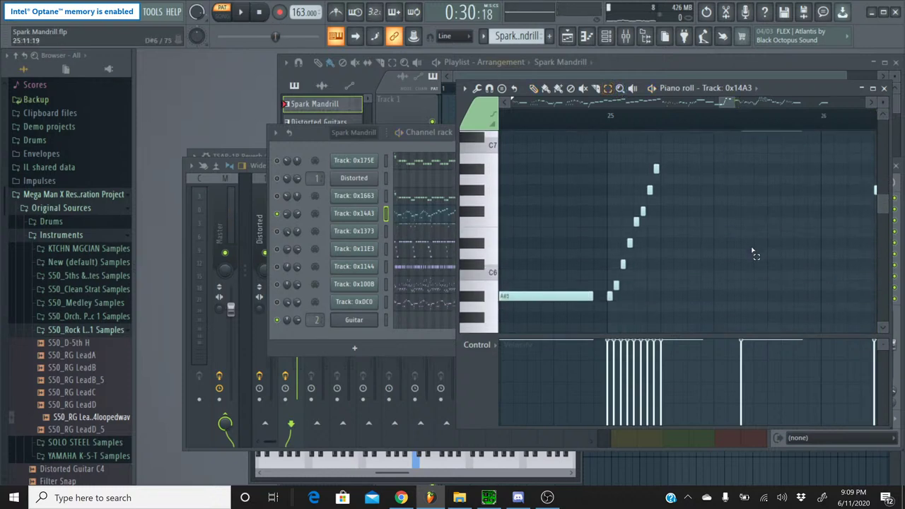
Select and copy the run of notes starting at bar 22 in the Track: 0x14A3 piano roll, and close the piano roll
drag(758, 327, 609, 186)
scroll(706, 191, down, 4)
scroll(706, 184, up, 3)
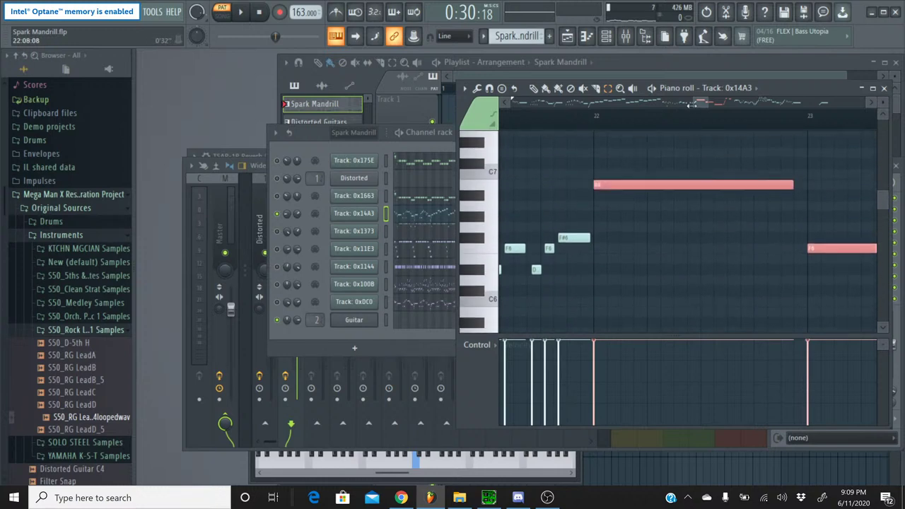
mouse_move(701, 108)
mouse_down()
mouse_move(722, 109)
mouse_move(700, 111)
mouse_up()
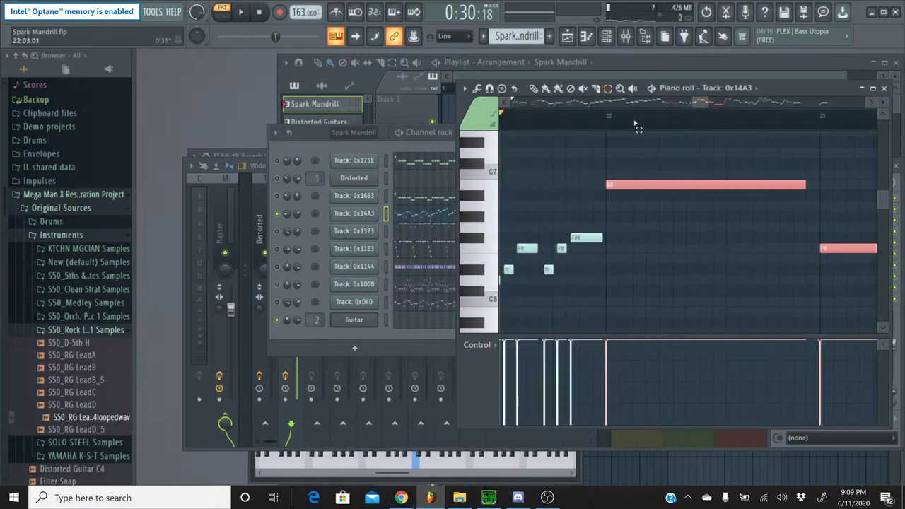
scroll(635, 123, up, 2)
scroll(711, 136, down, 2)
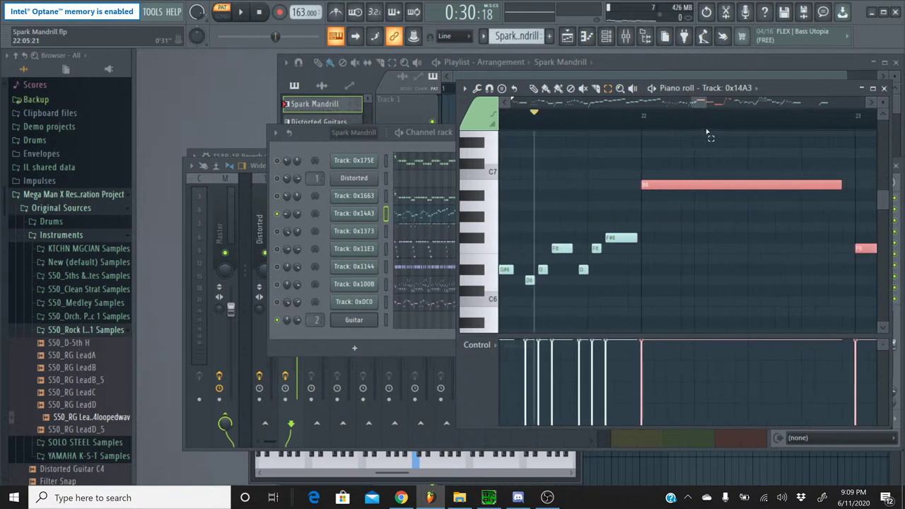
click(884, 89)
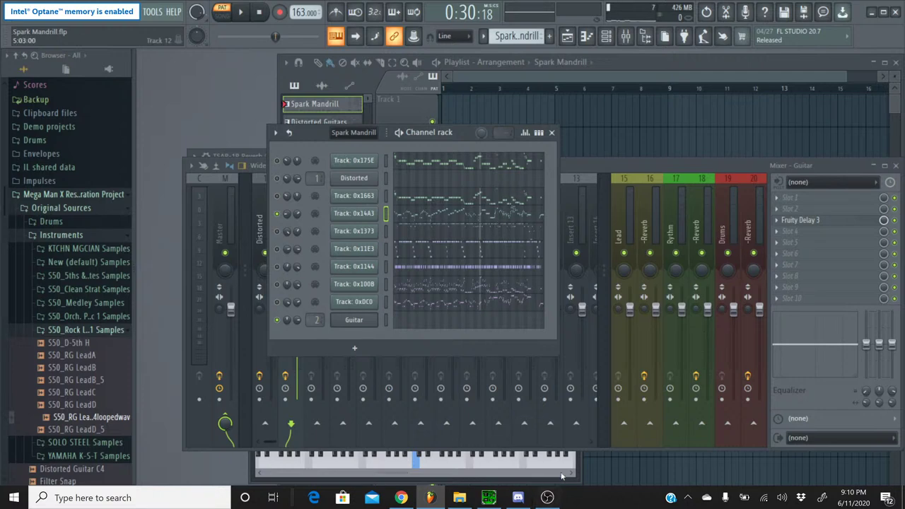
Switch to File Explorer and open C: > OrangeC Stuff > OrangeC backup > Remaster Projects > Mega Man X Restoration Project
click(459, 498)
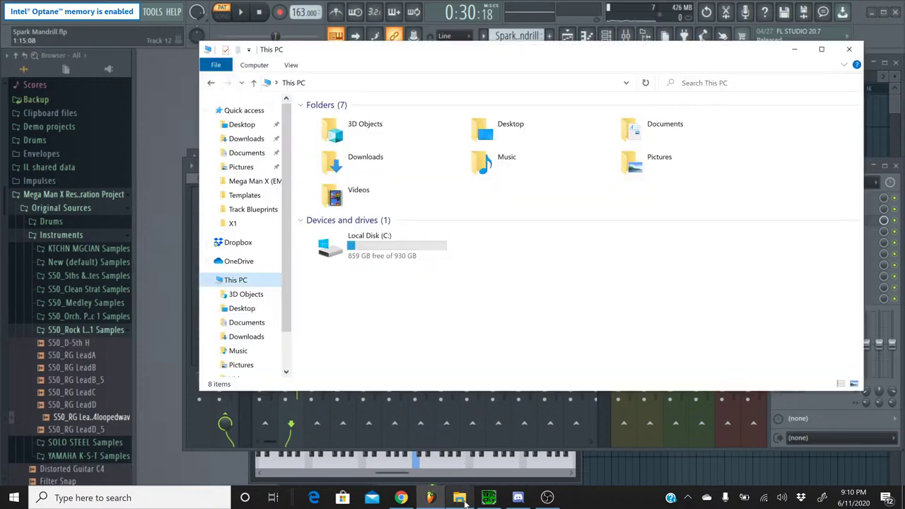
click(390, 259)
double_click(391, 259)
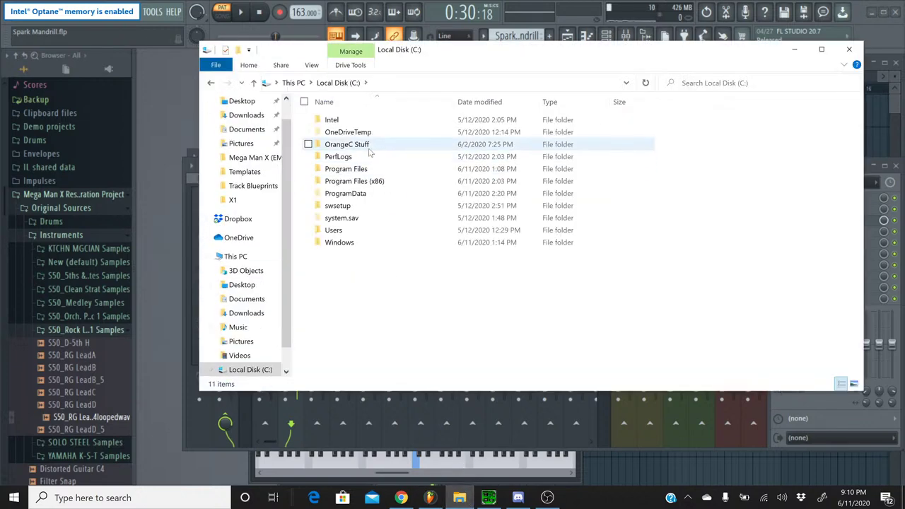
double_click(346, 145)
double_click(367, 122)
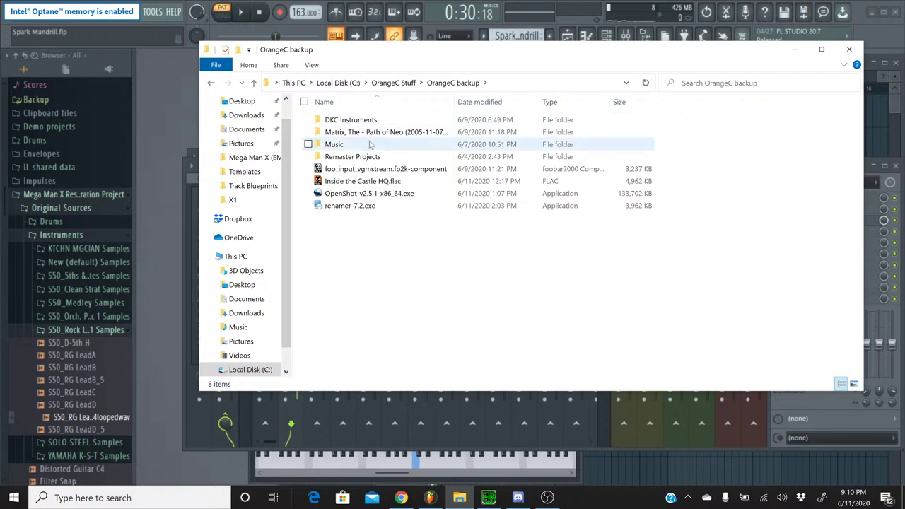
double_click(369, 156)
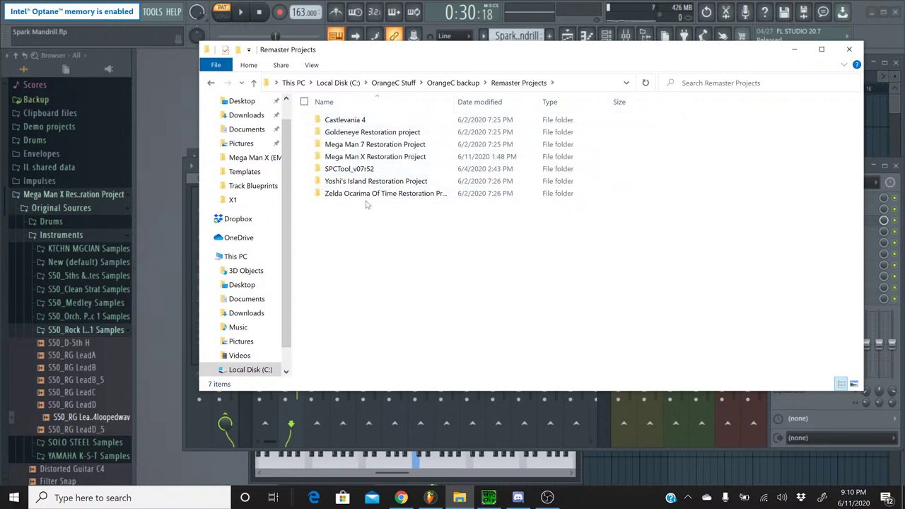
click(368, 156)
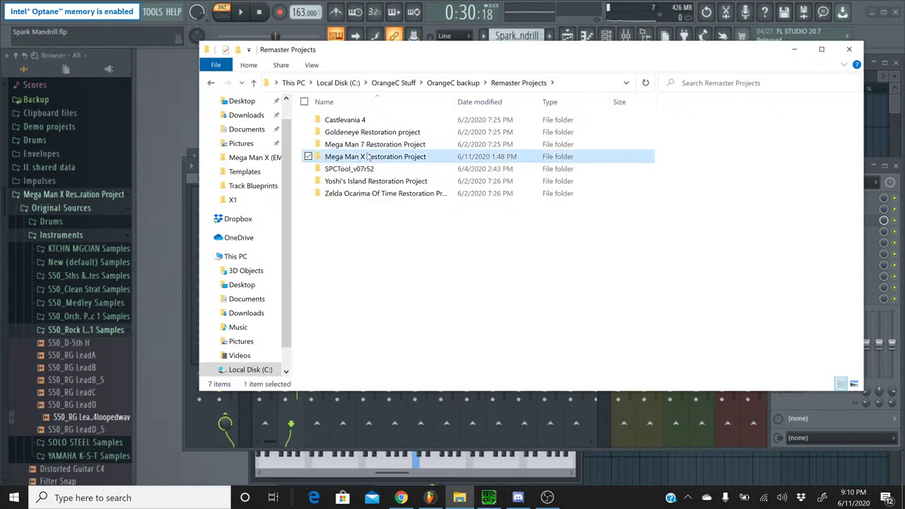
double_click(367, 156)
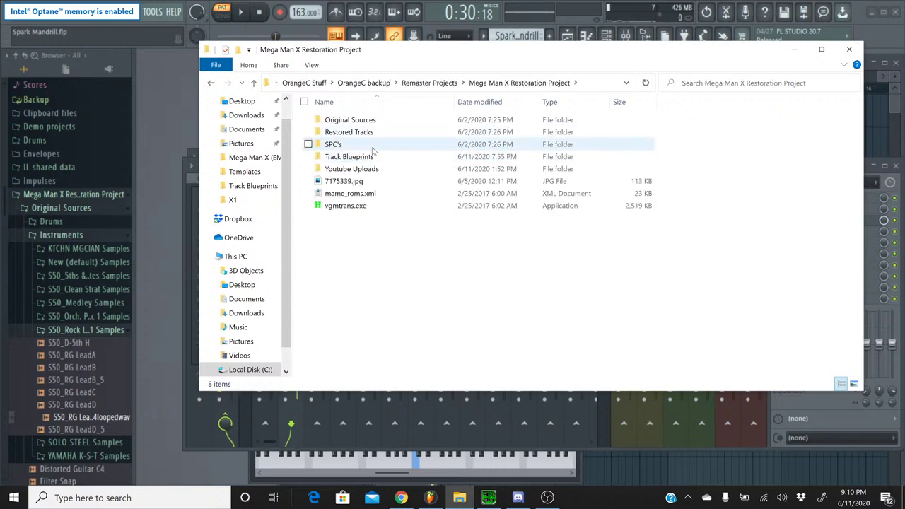
Look through the track files in the Restored Tracks > X1 folder and return to the Mega Man X Restoration Project folder
double_click(366, 133)
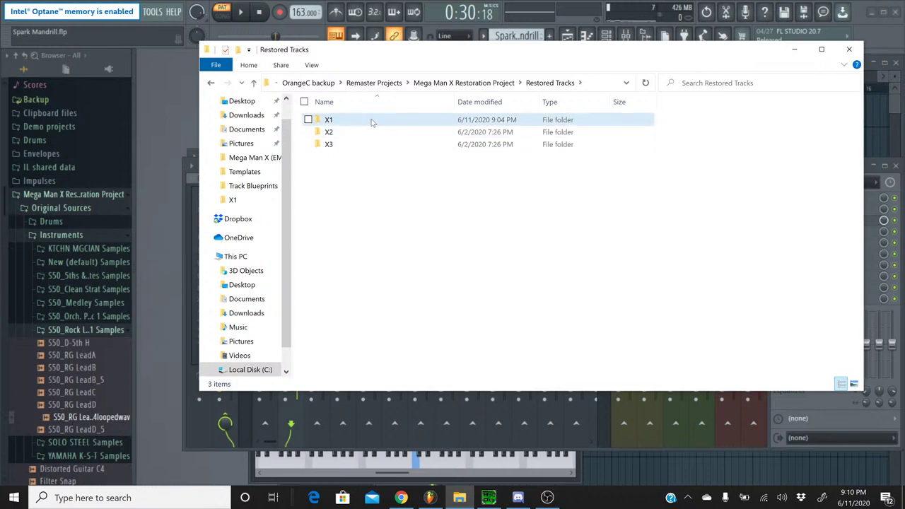
double_click(371, 122)
scroll(396, 226, down, 7)
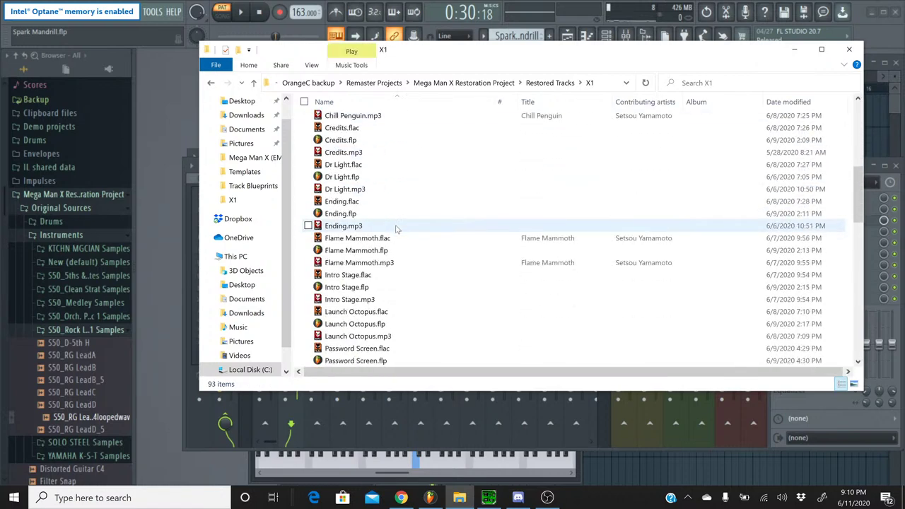
scroll(396, 227, down, 10)
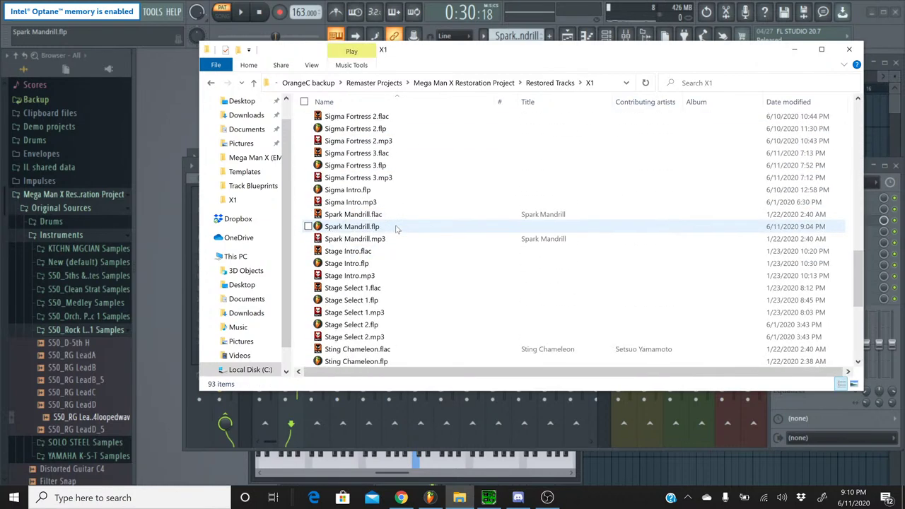
scroll(396, 229, down, 5)
scroll(396, 228, down, 2)
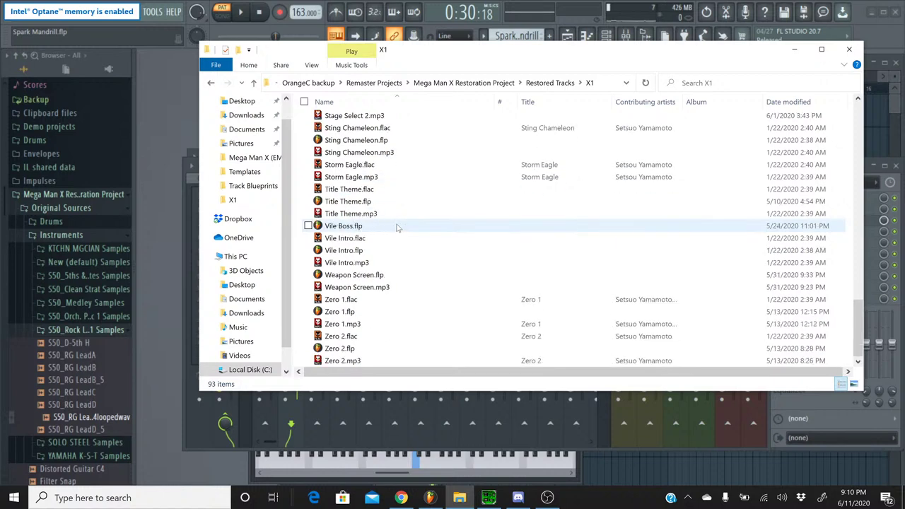
key(alt+Up)
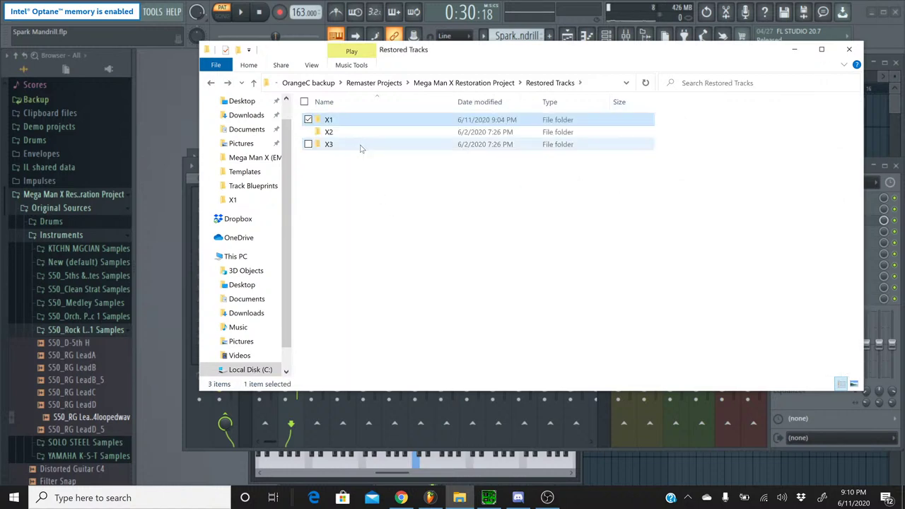
key(alt+Up)
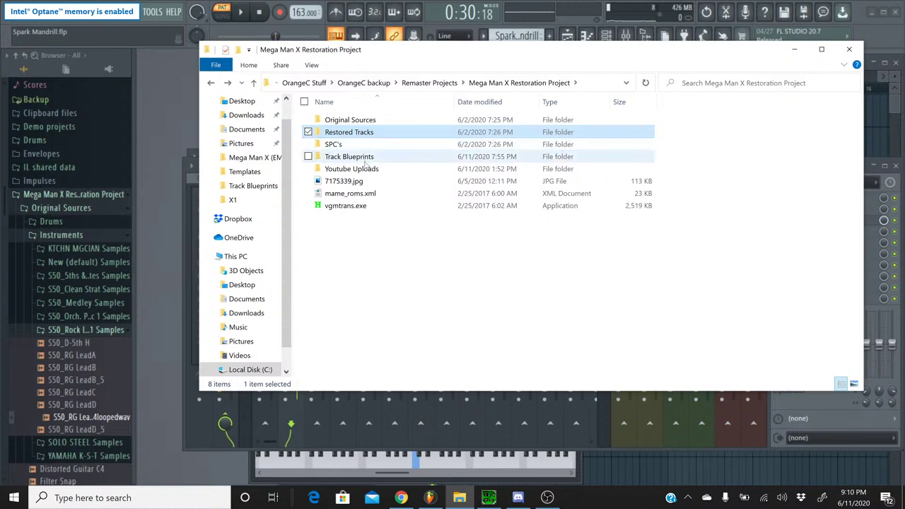
Load Octave Saw.fst from Original Sources > Synths as a new channel below Track: 0x14A3 and close its plugin window
double_click(314, 120)
double_click(367, 145)
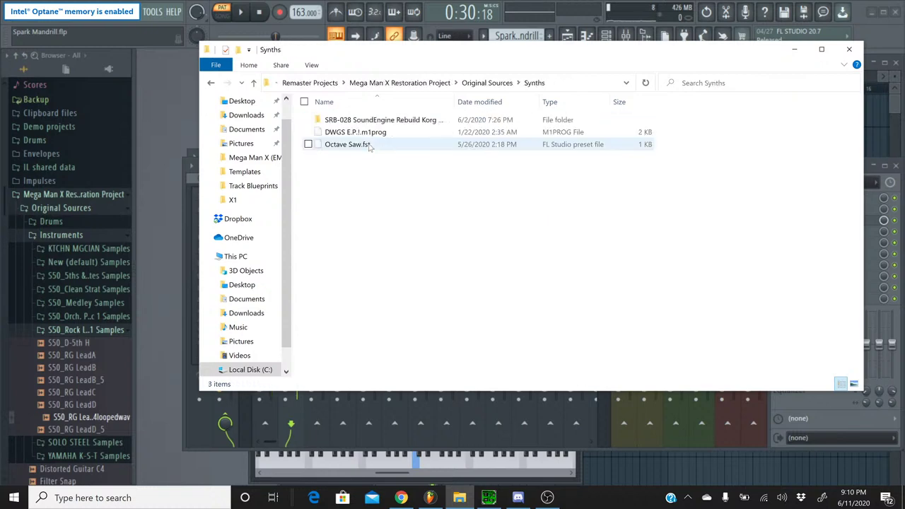
drag(347, 146, 363, 224)
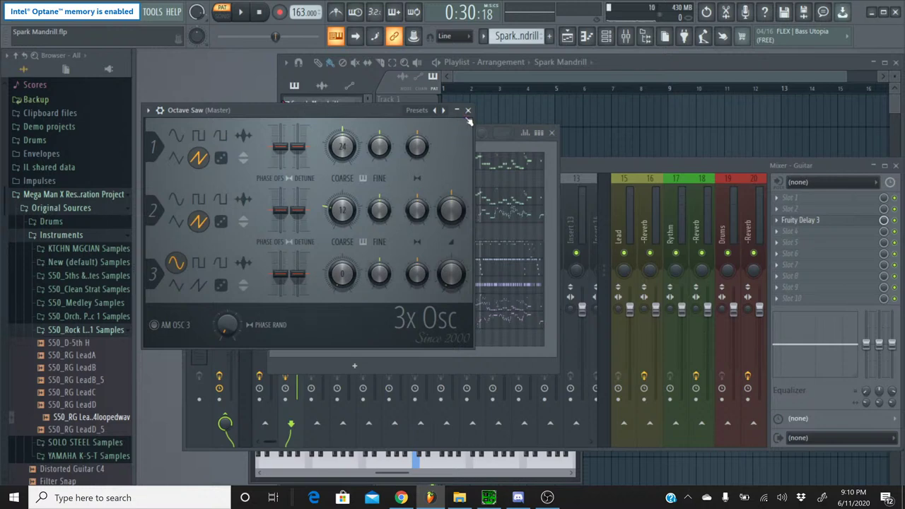
click(467, 111)
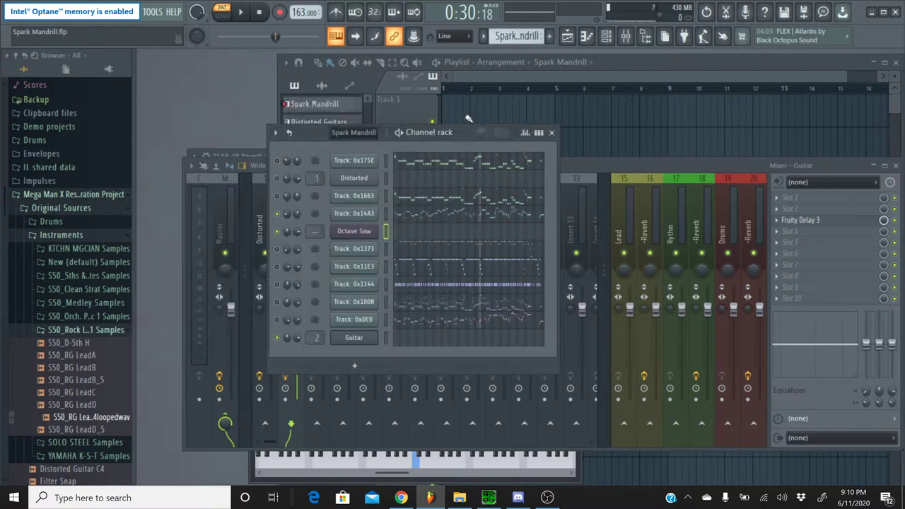
Paste the copied notes into the Octave Saw piano roll and shift them so the first B6 note starts at 21:09:00
click(483, 235)
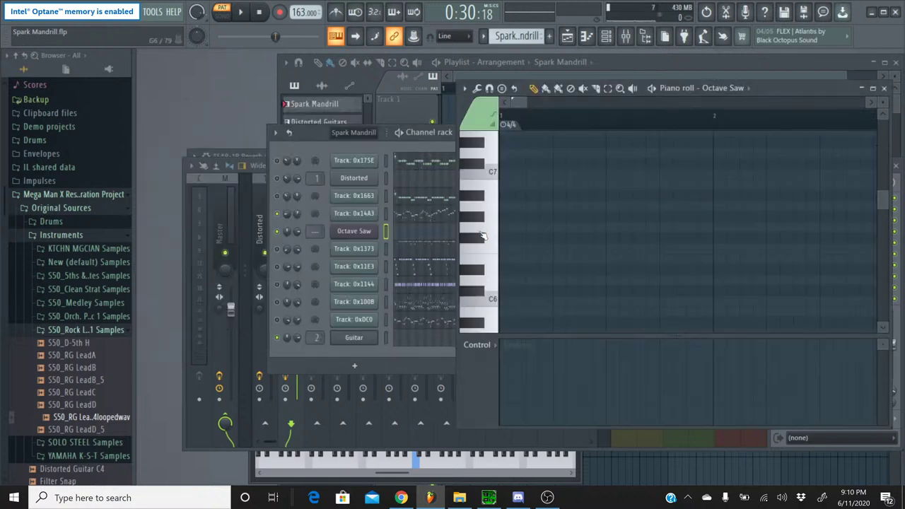
drag(517, 107, 696, 104)
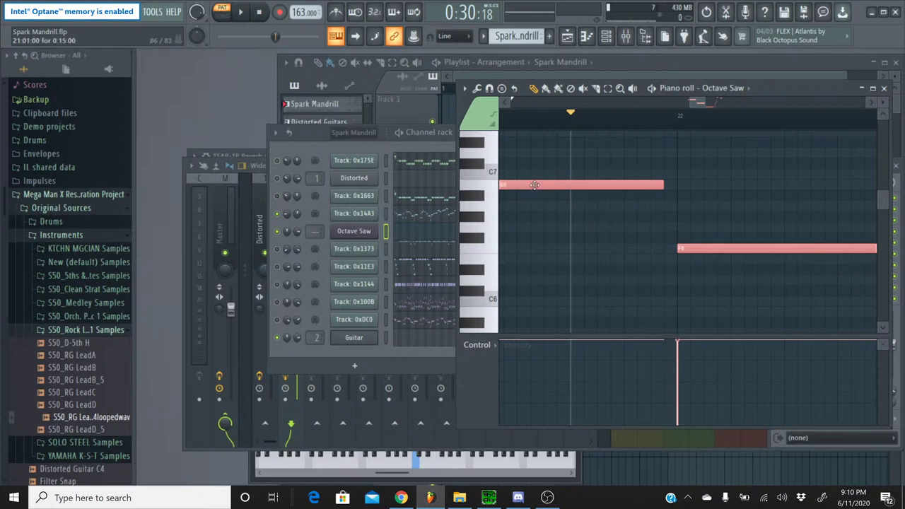
drag(535, 184, 635, 184)
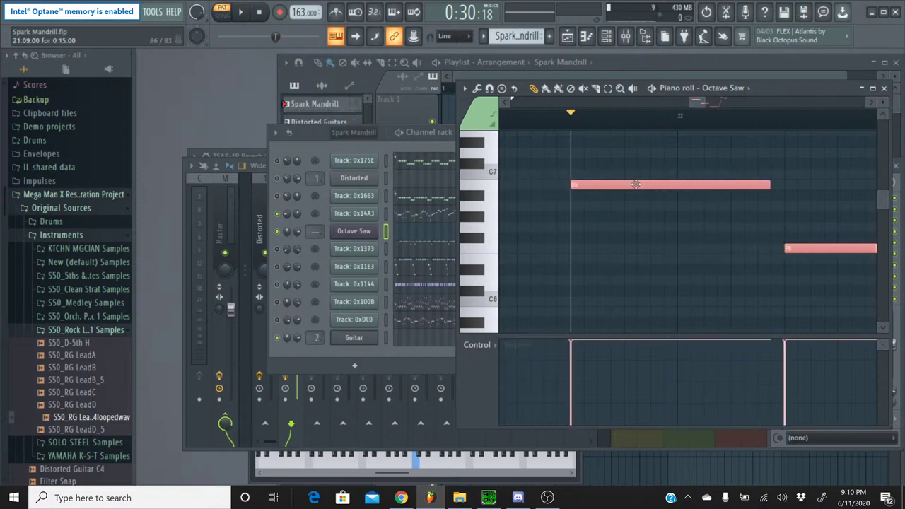
Audition the Octave Saw sound around B6, play the pasted notes briefly, and close the piano roll
click(490, 189)
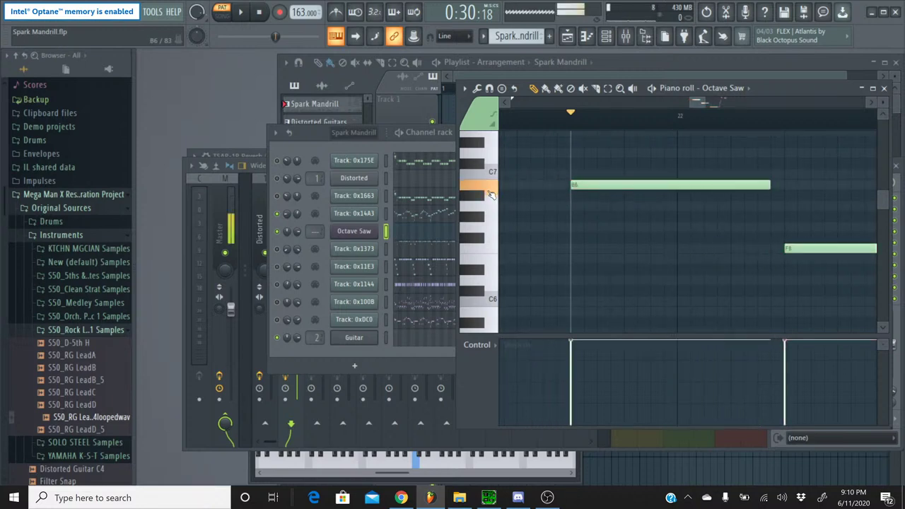
click(491, 195)
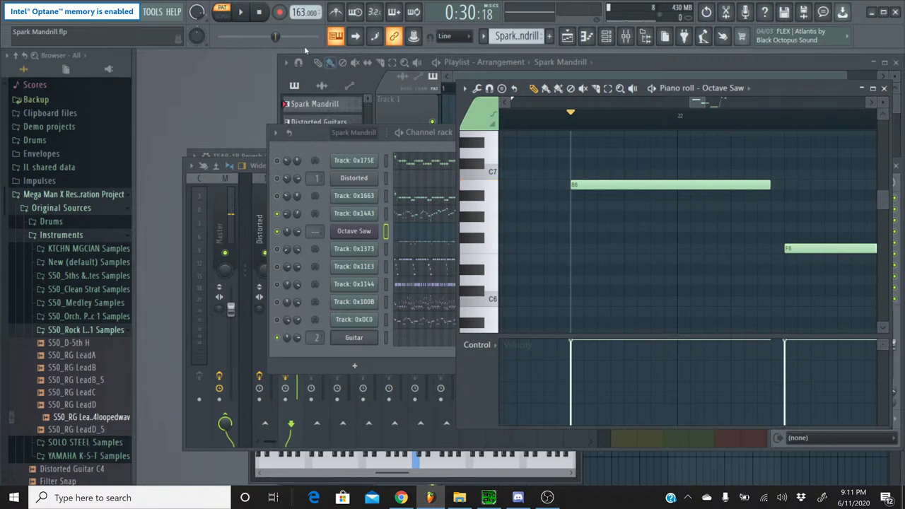
click(495, 192)
click(240, 23)
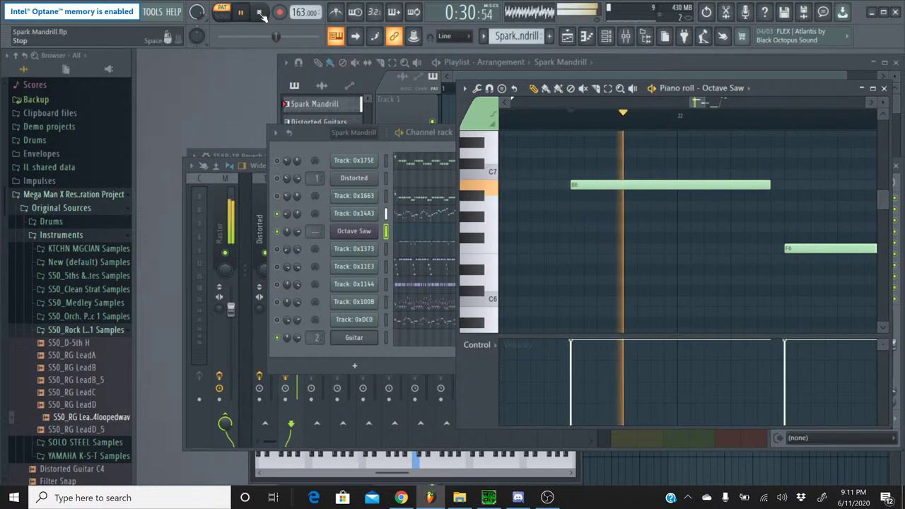
click(261, 13)
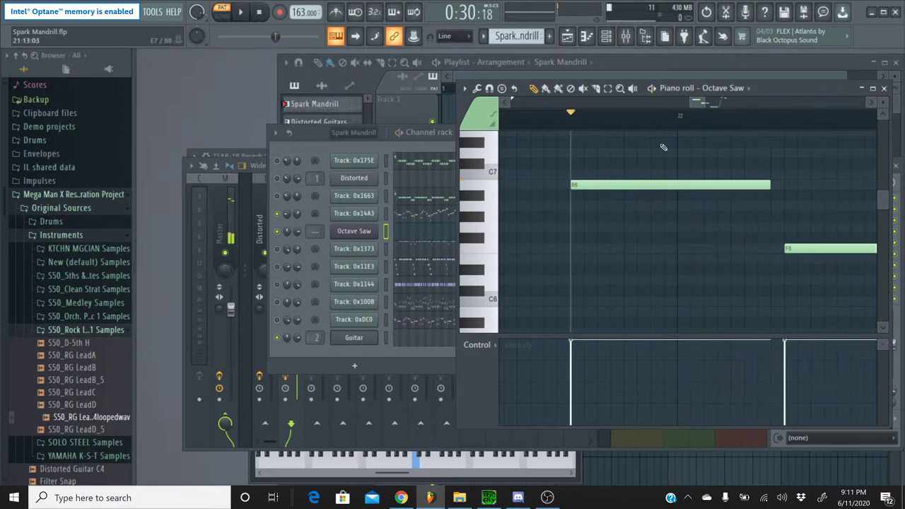
click(884, 88)
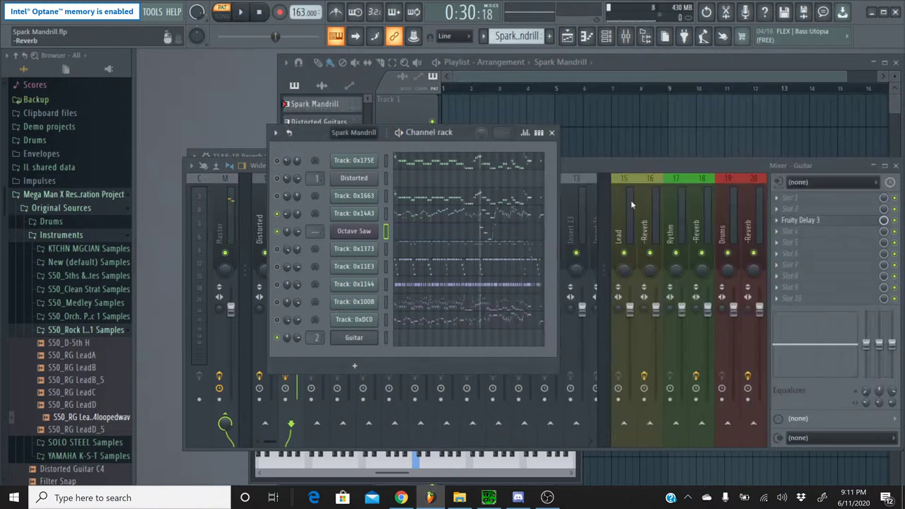
Route the Octave Saw channel to mixer insert 3, giving the insert the channel's name and colour, and return to the channel rack
click(598, 171)
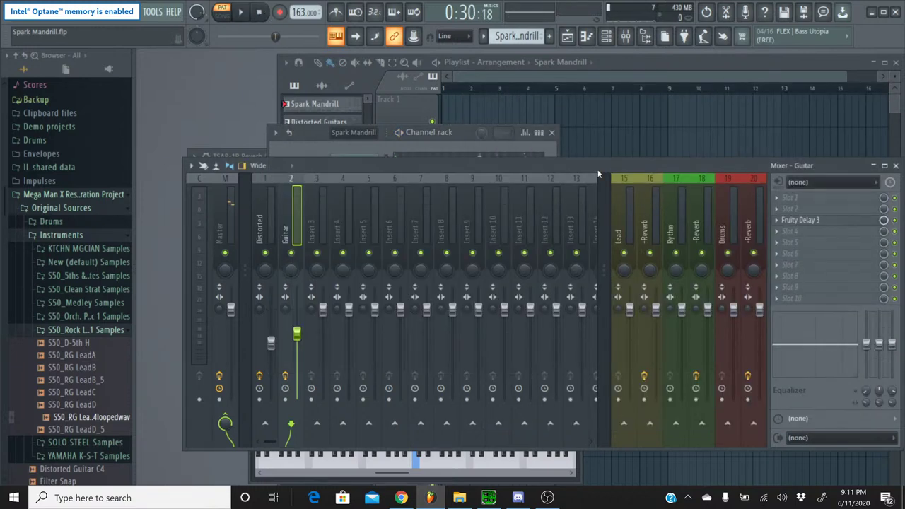
click(316, 148)
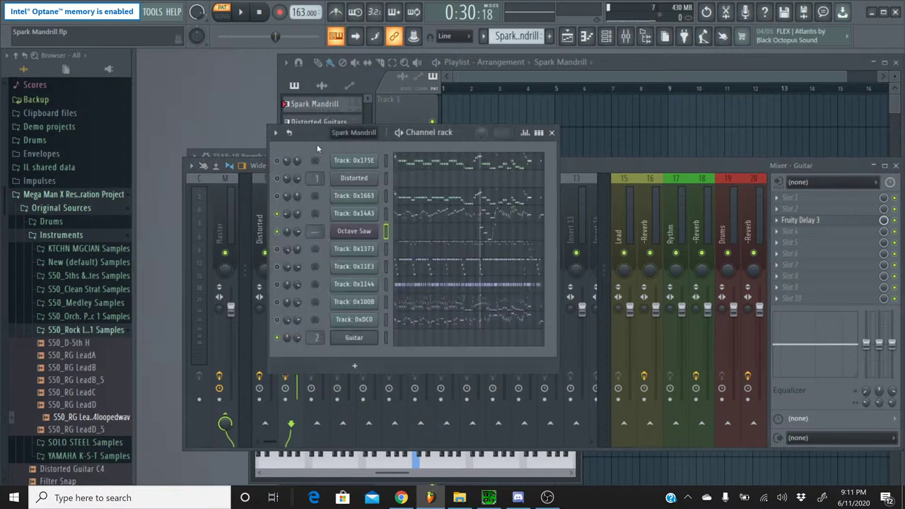
click(590, 167)
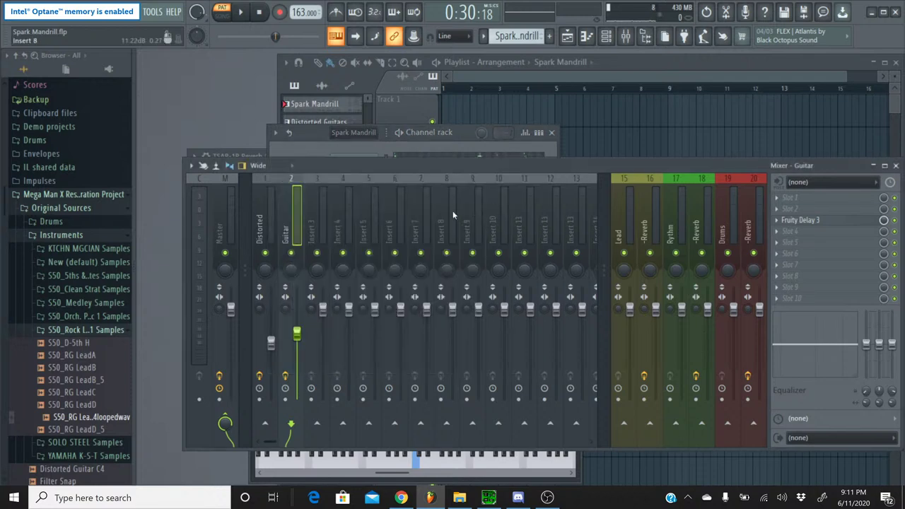
click(331, 181)
click(328, 185)
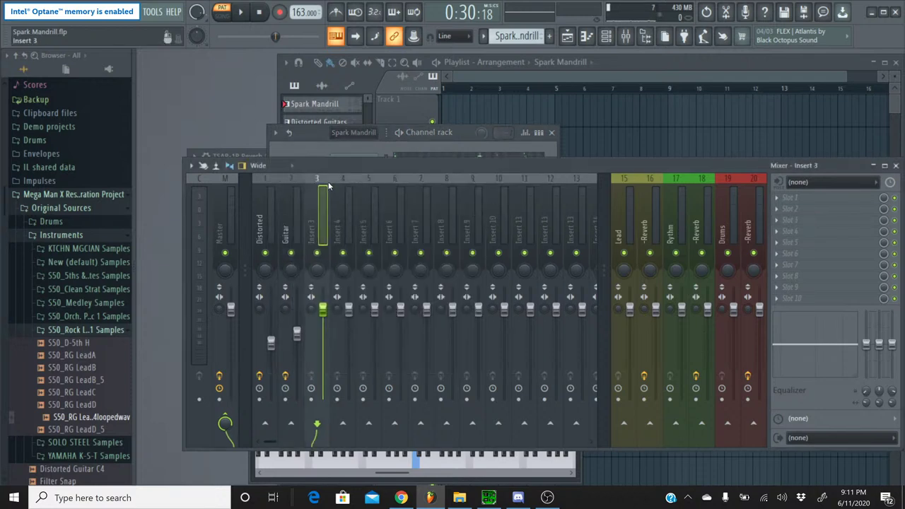
key(ctrl+l)
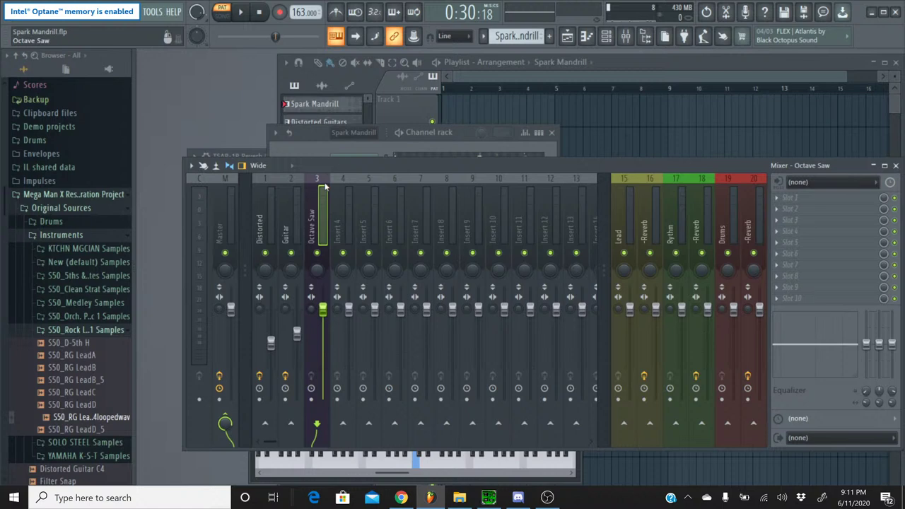
click(307, 144)
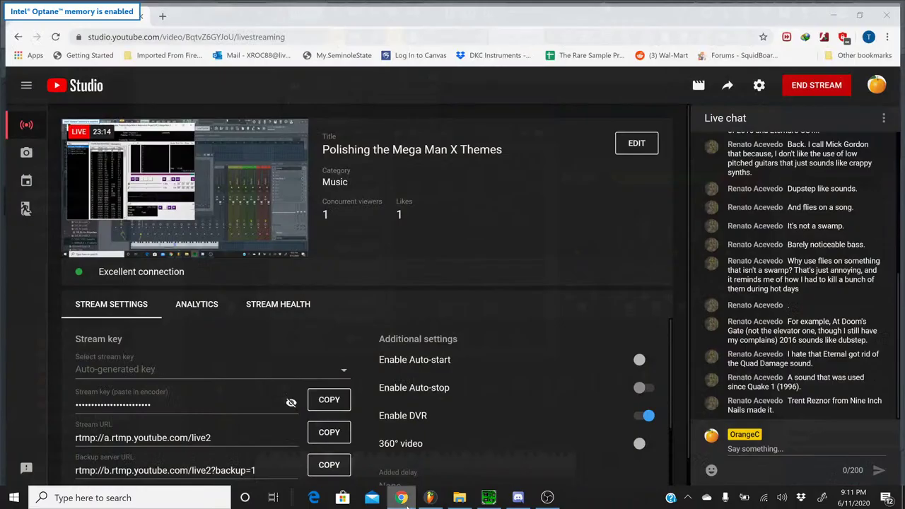
Check the live chat of the YouTube stream in Chrome and return to FL Studio
click(403, 498)
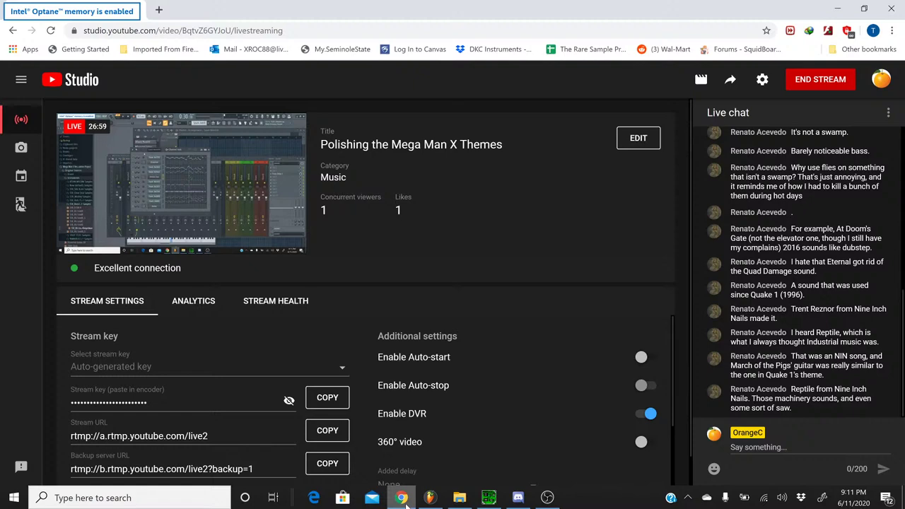
click(403, 499)
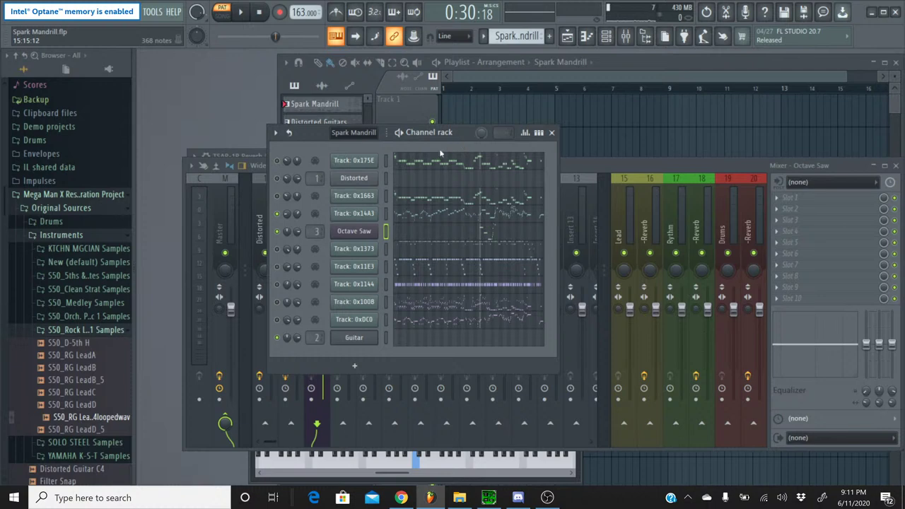
Examine the panning events of Track: 0x14A3, play the pattern briefly, and close the event editor
right_click(286, 221)
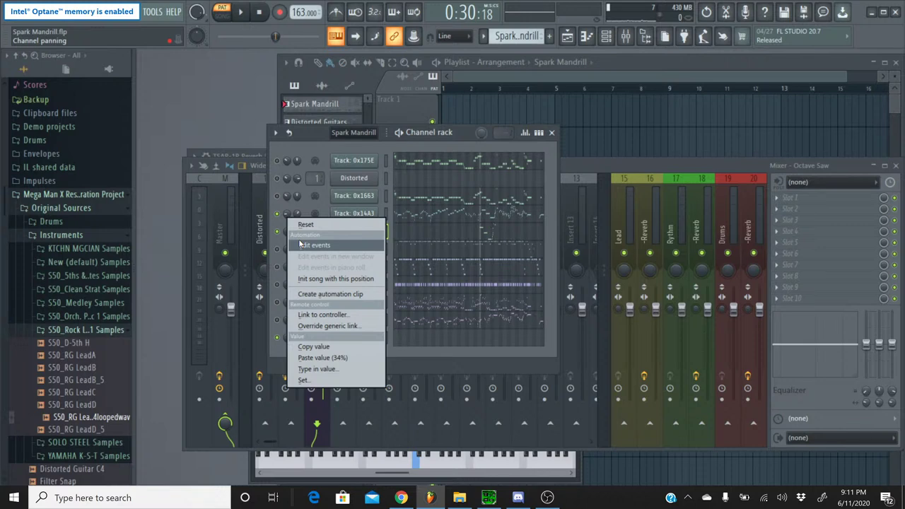
click(301, 245)
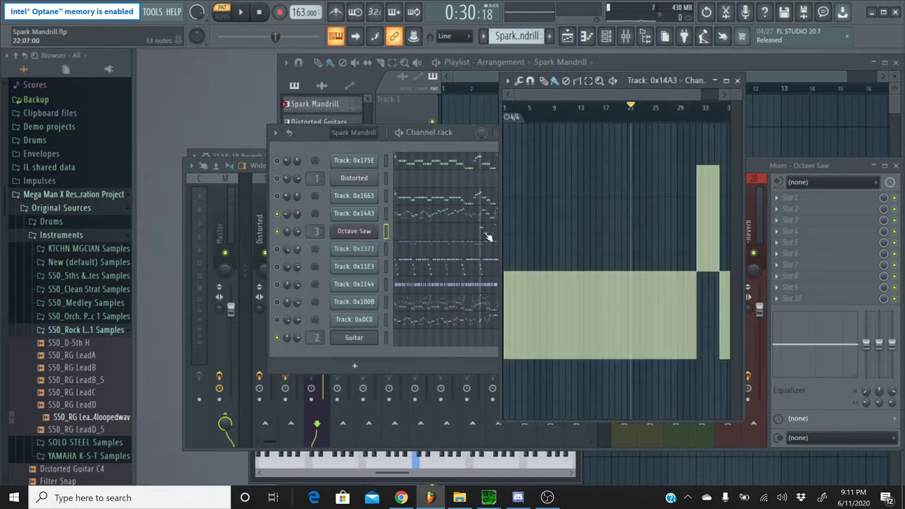
click(240, 12)
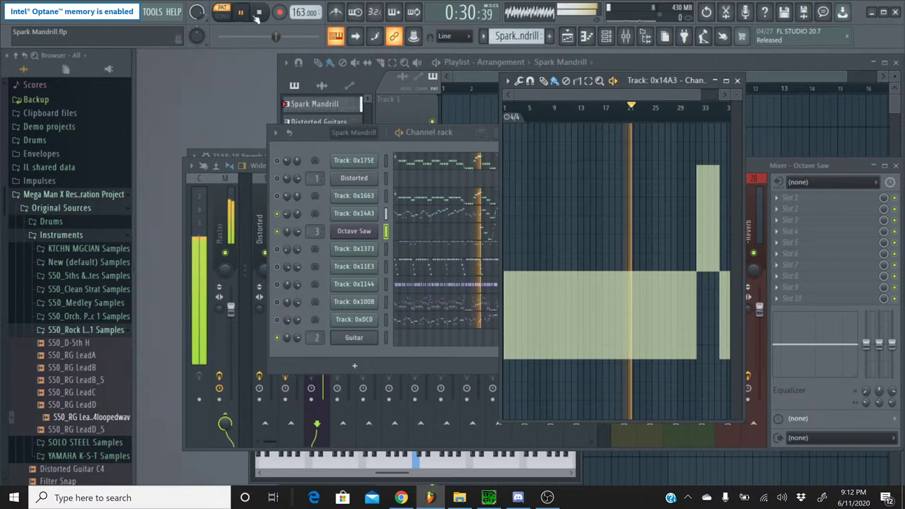
click(262, 13)
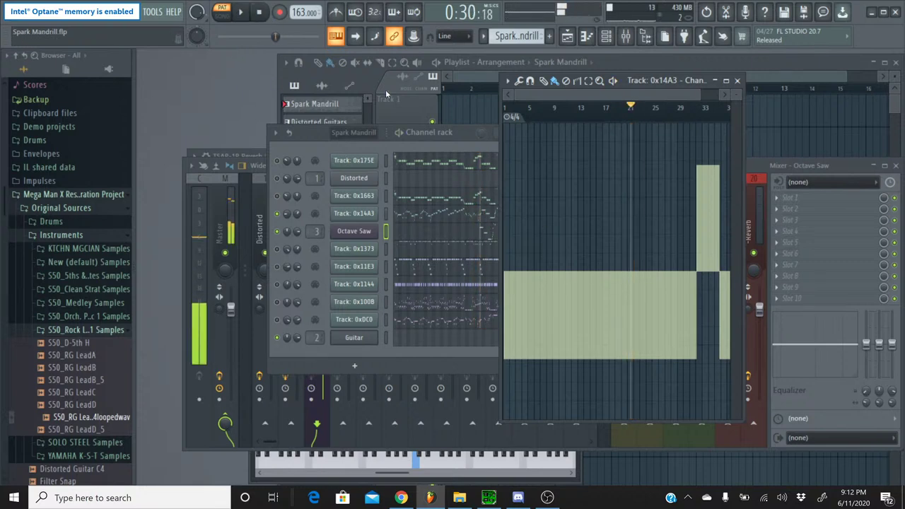
click(737, 81)
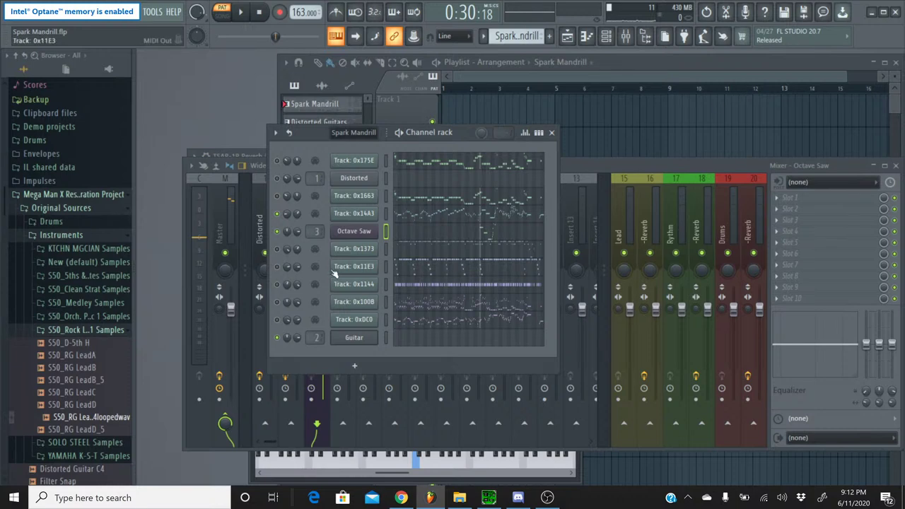
Copy the channel panning value of Track: 0x14A3 and paste it onto the Octave Saw channel's panning
right_click(285, 215)
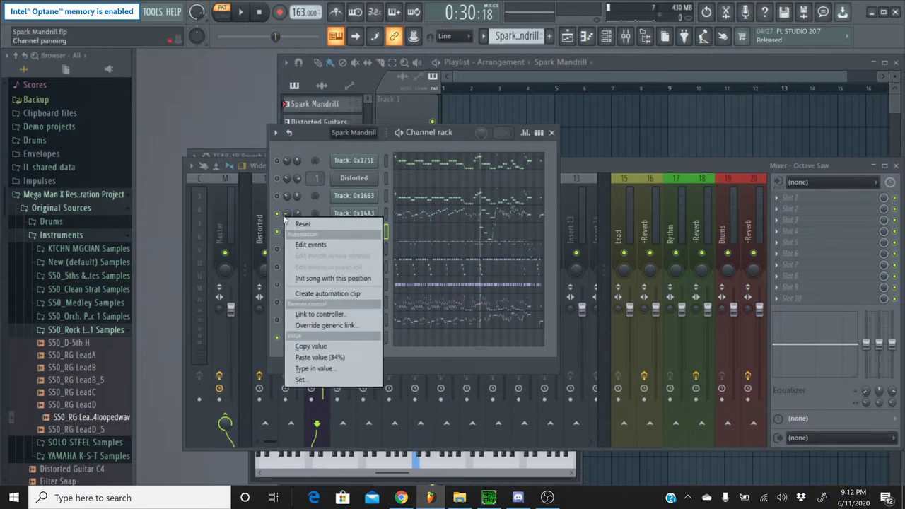
click(321, 348)
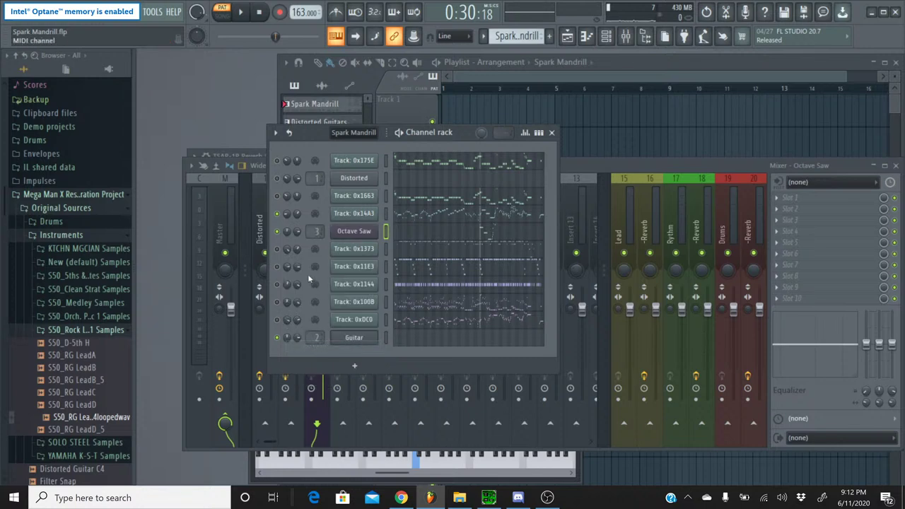
right_click(289, 237)
click(315, 374)
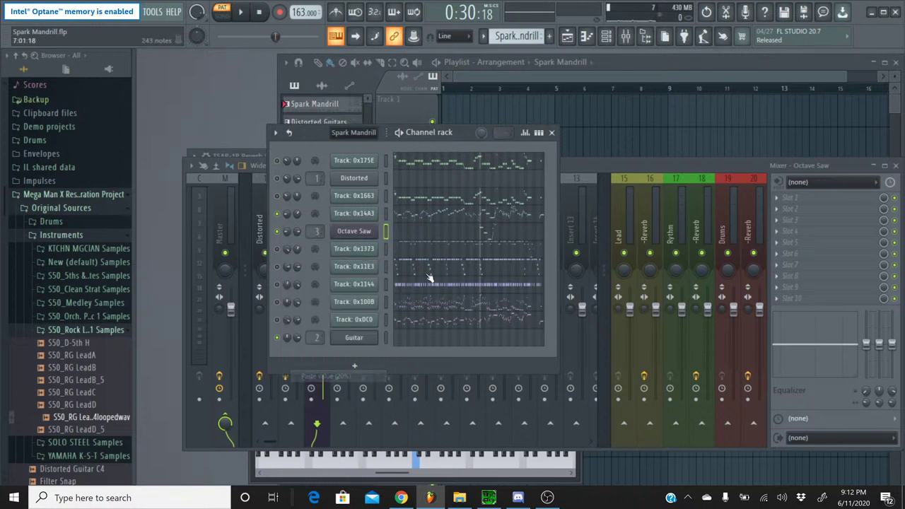
Remove all notes from the Octave Saw piano roll in the Spark Mandrill pattern and close the piano roll
click(480, 236)
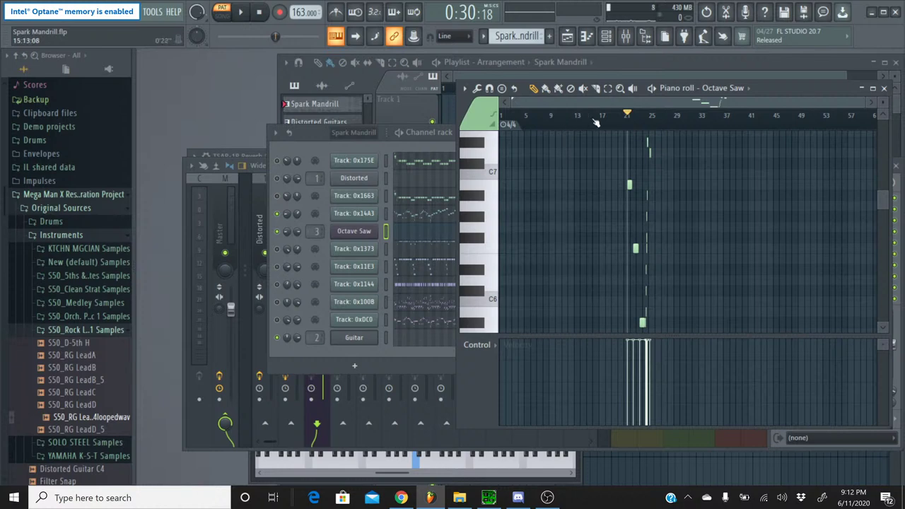
scroll(596, 123, up, 5)
drag(623, 105, 692, 109)
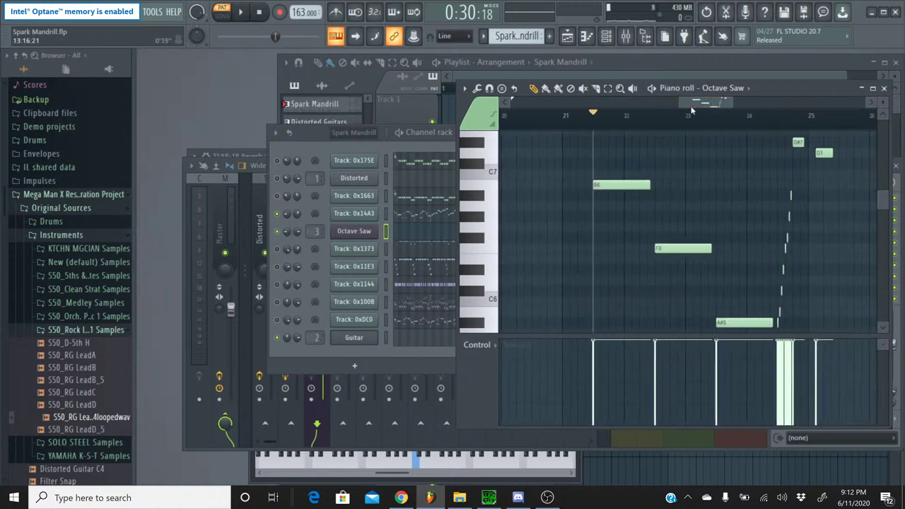
key(ctrl+a)
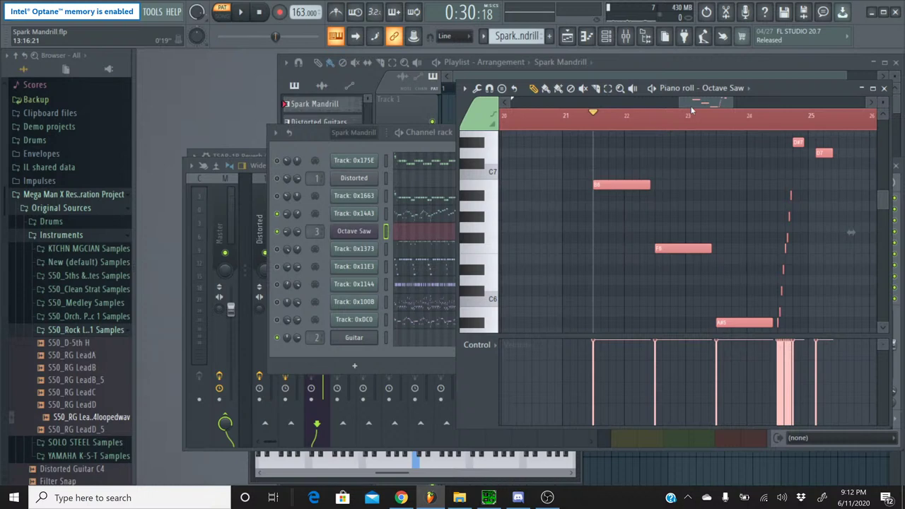
key(Delete)
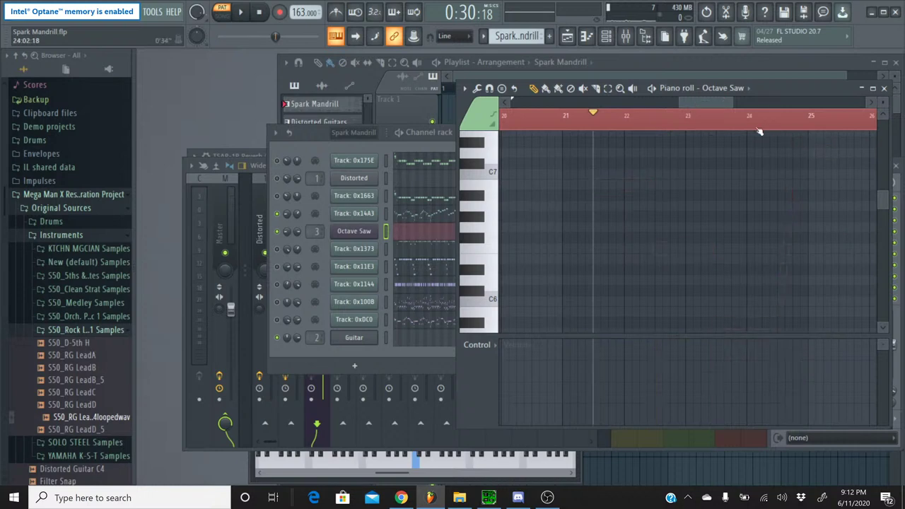
click(885, 89)
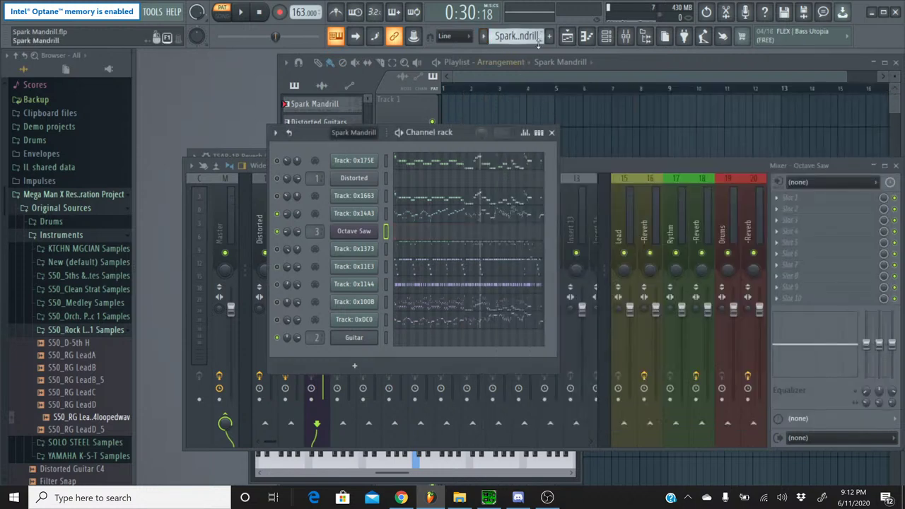
In the Lead Guitar pattern, paste the notes into the Octave Saw piano roll and align the first B6 with the playhead in bar 21
click(483, 37)
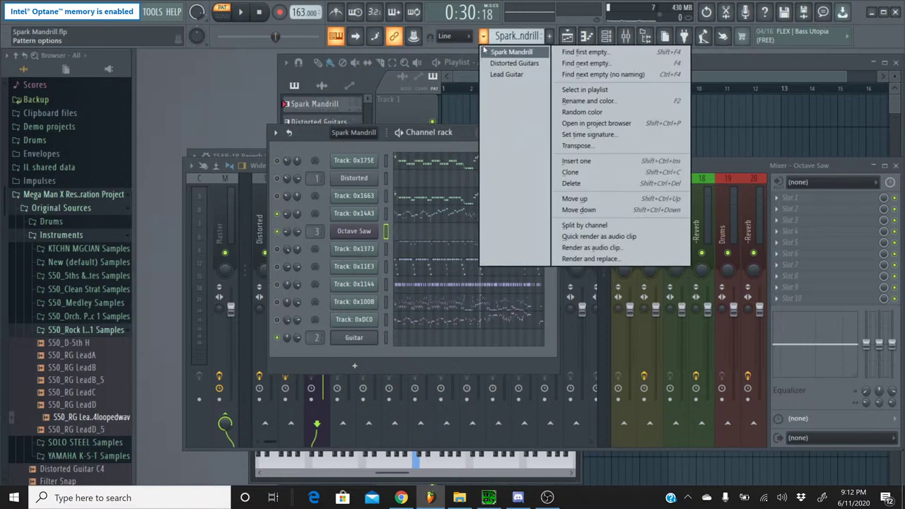
click(507, 75)
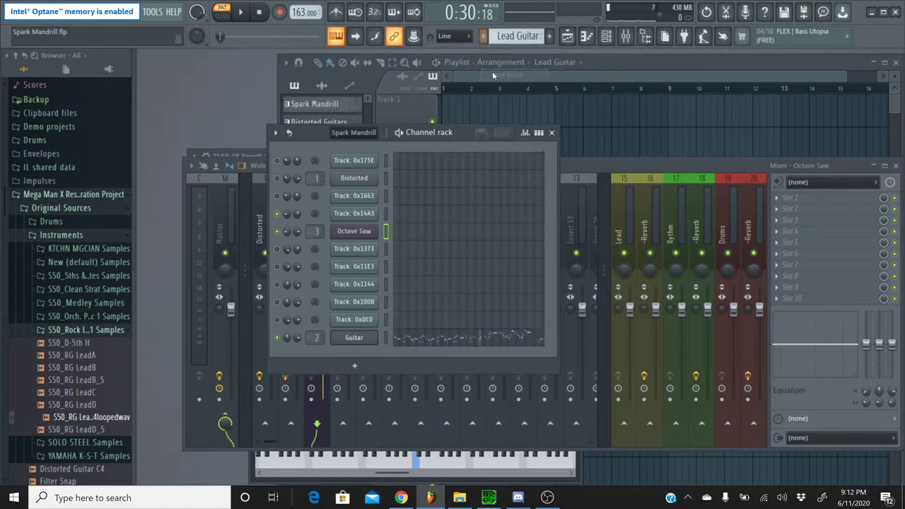
click(466, 238)
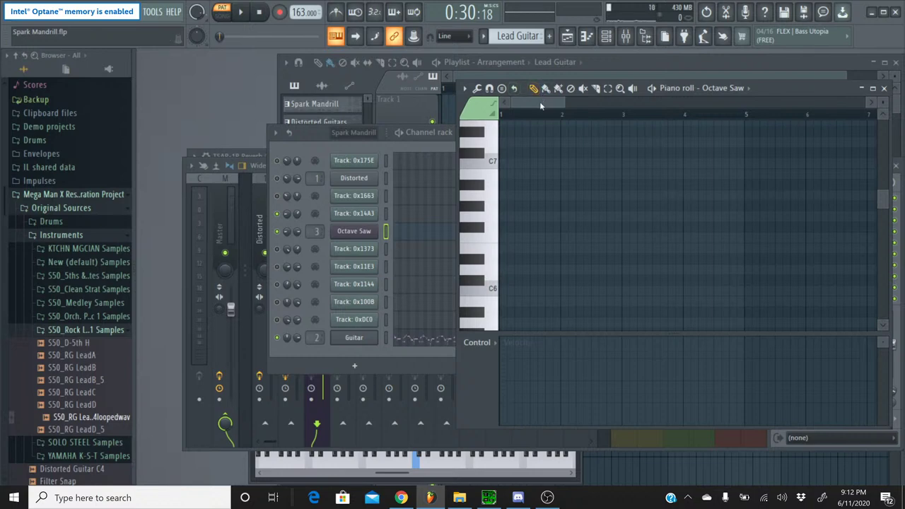
drag(541, 105, 713, 108)
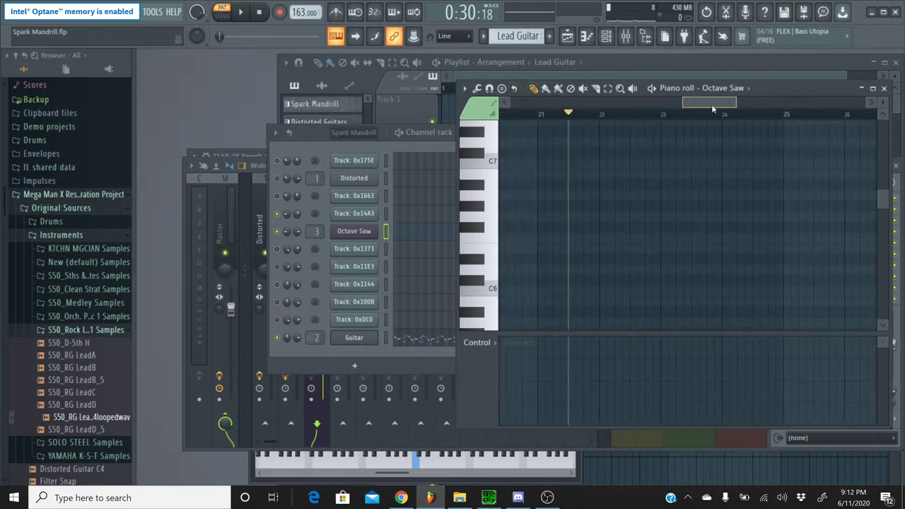
click(558, 175)
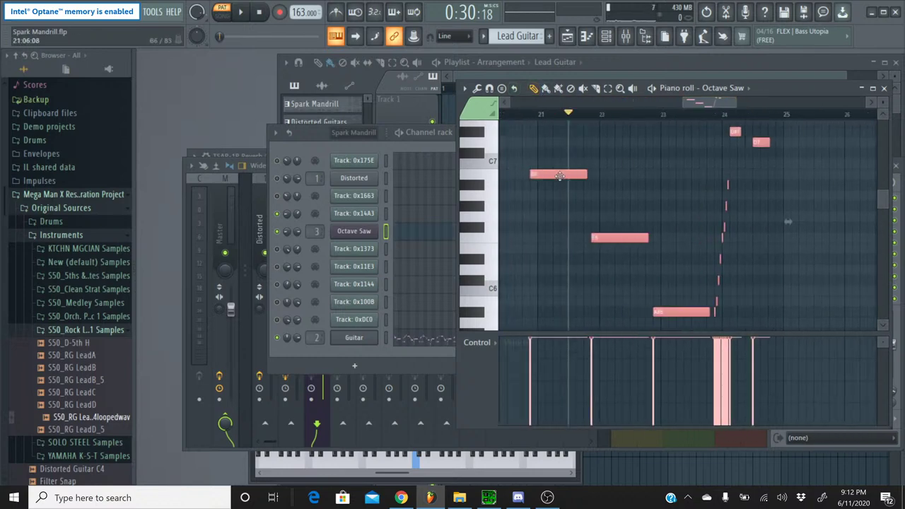
drag(558, 175, 596, 177)
Audition B6 and F6 on the Octave Saw, compare with the original Spark Mandrill track in SPCTool, and return to FL Studio
click(477, 180)
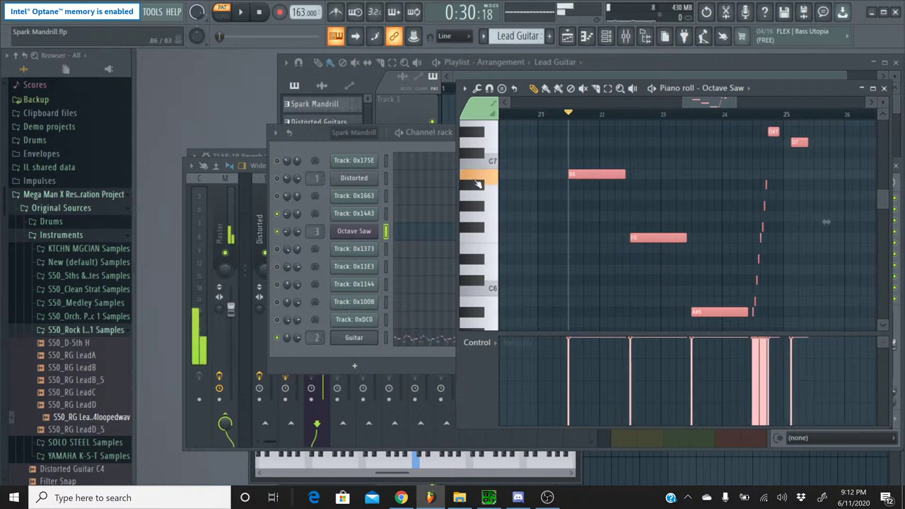
click(477, 239)
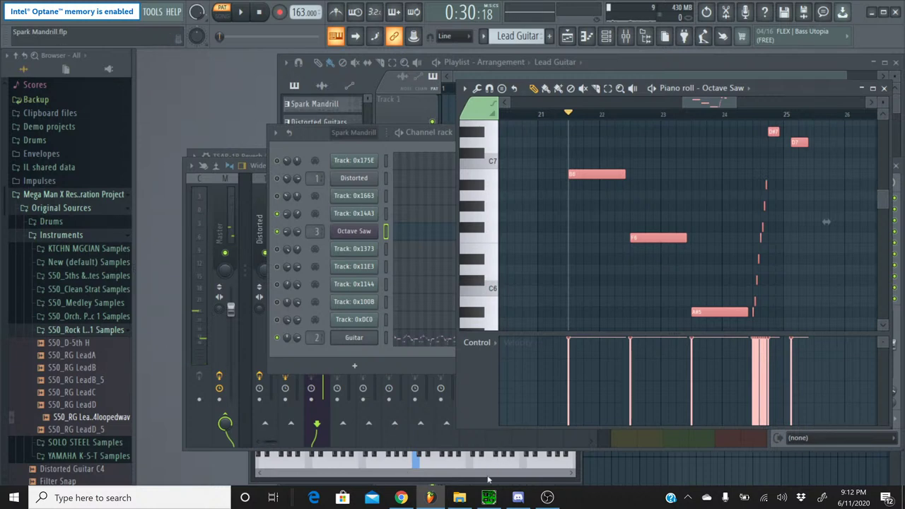
click(489, 498)
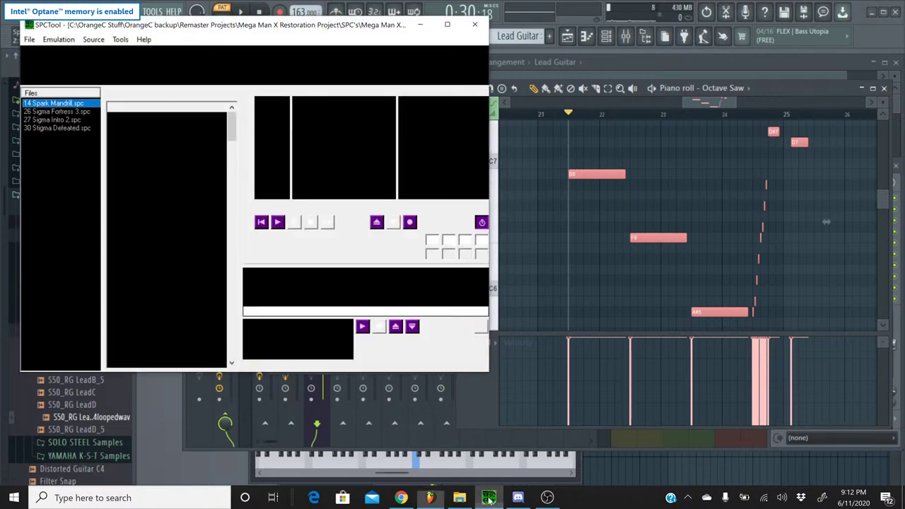
click(277, 222)
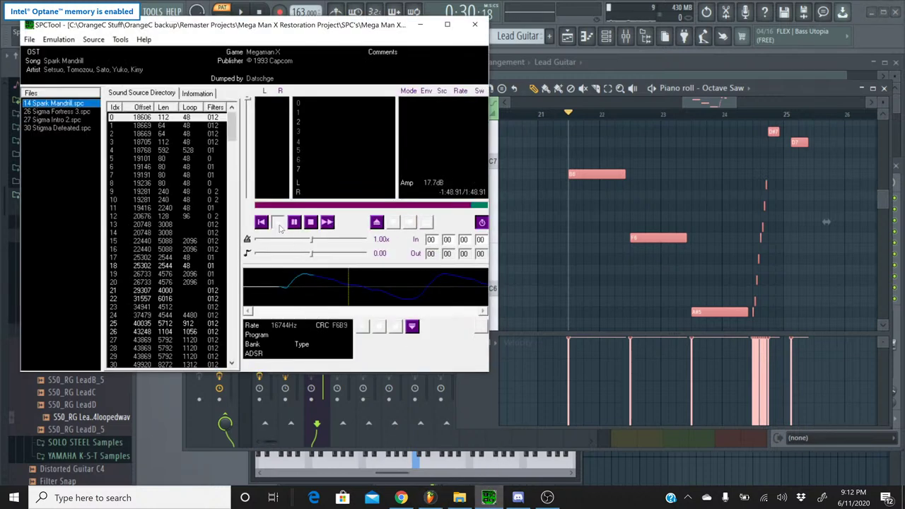
click(328, 206)
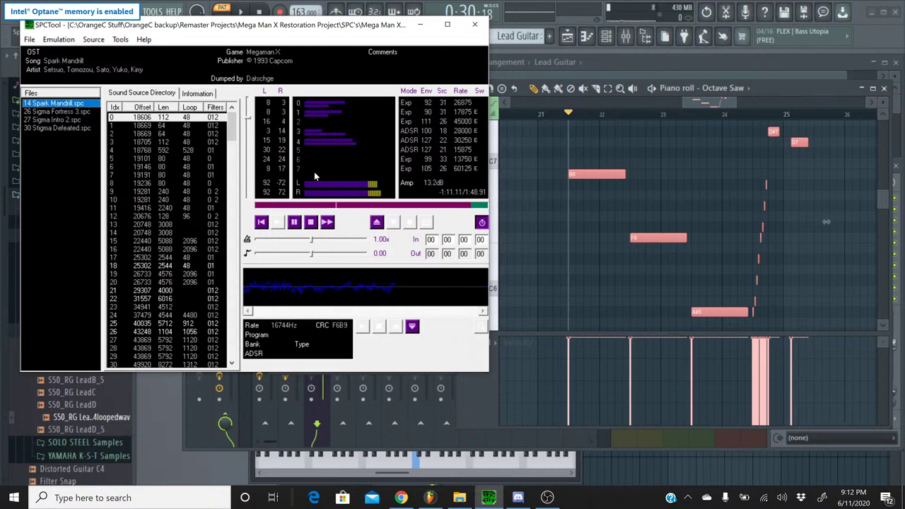
click(311, 222)
click(420, 24)
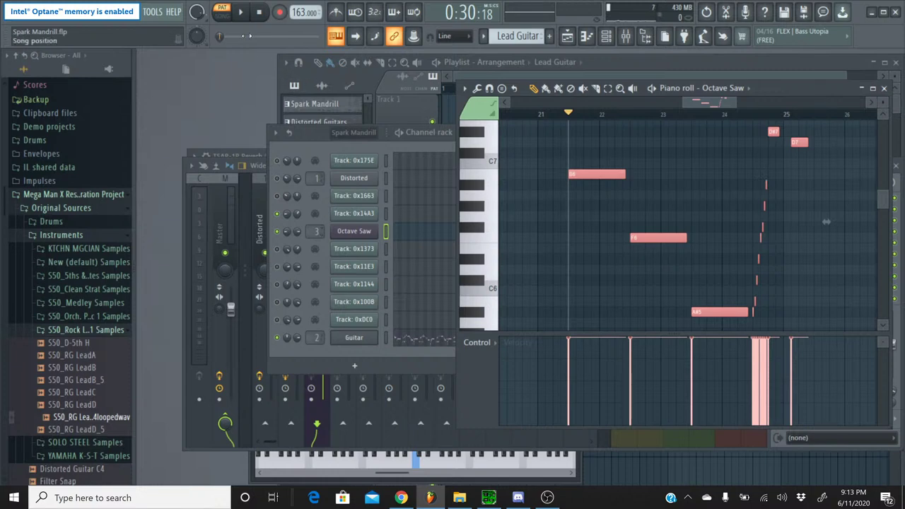
Play the Lead Guitar pattern briefly, mute the Guitar channel, and replay the Octave Saw notes
click(240, 12)
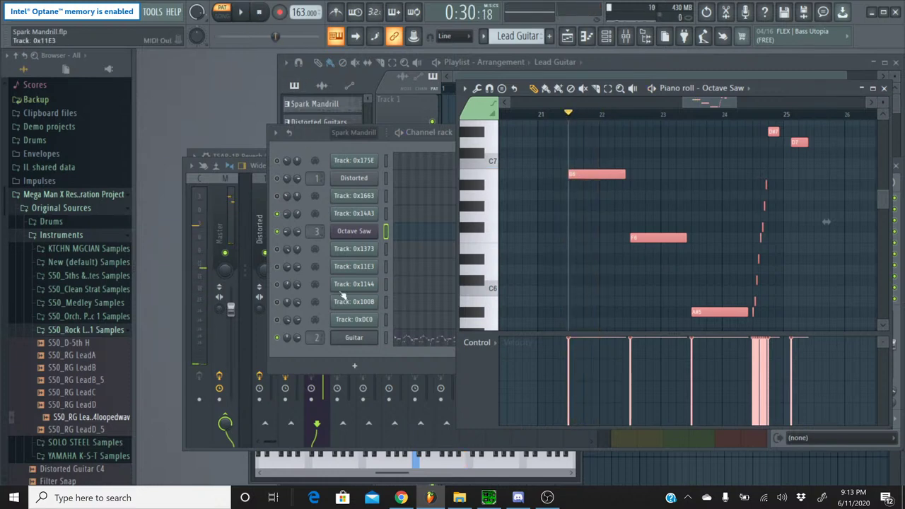
click(279, 311)
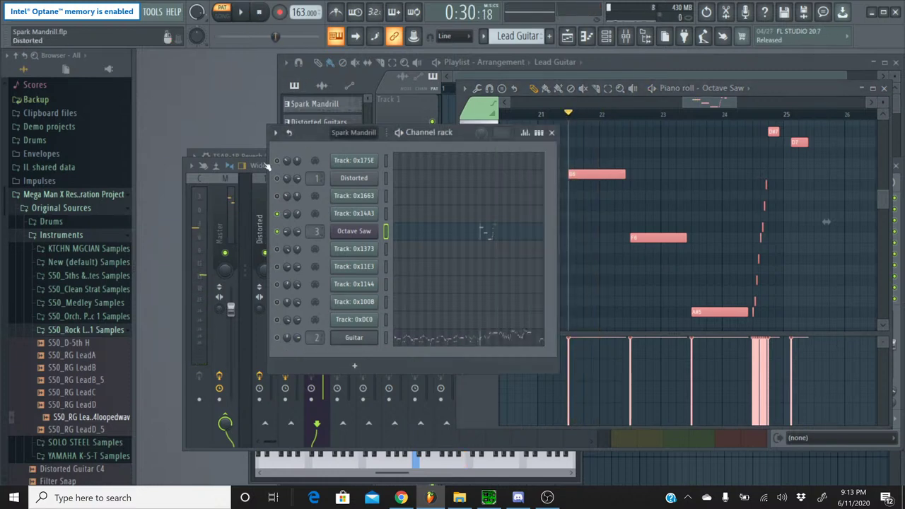
click(240, 12)
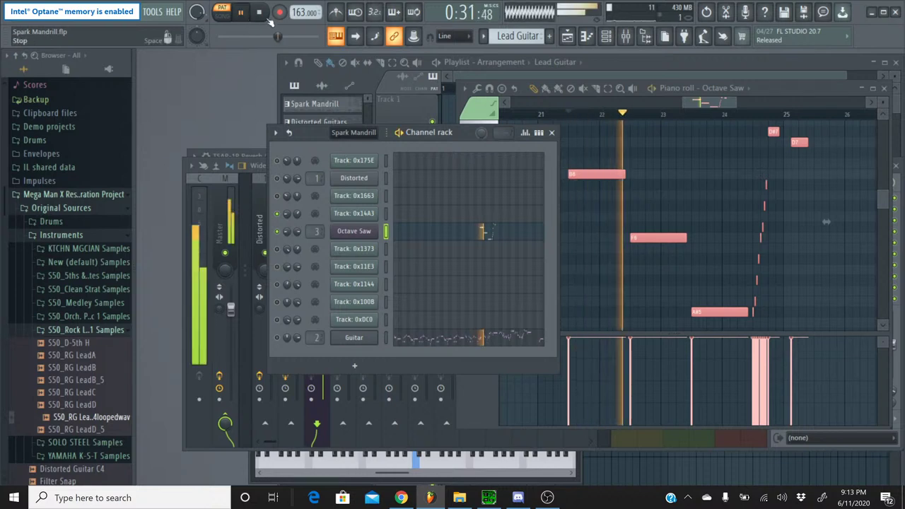
key(space)
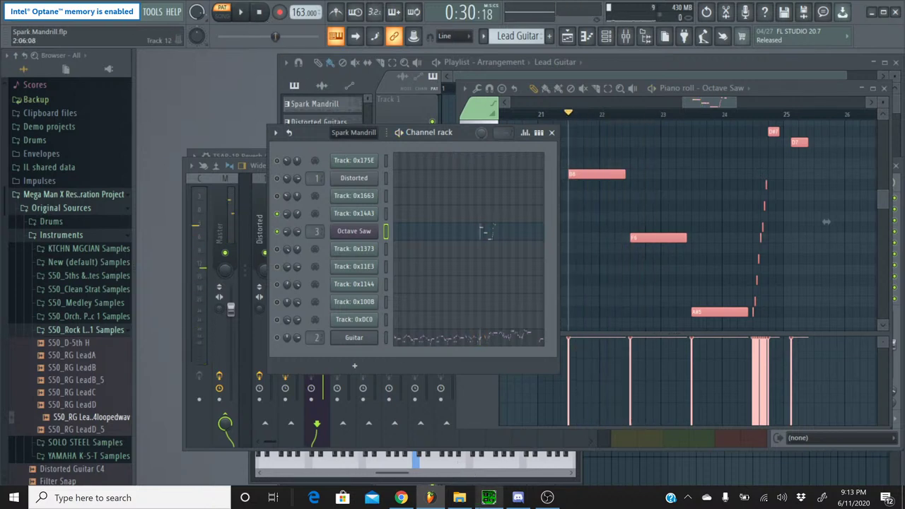
Replay the matching lead section of 14 Spark Mandrill.spc in SPCTool, stop playback, and return to FL Studio
click(488, 497)
click(276, 223)
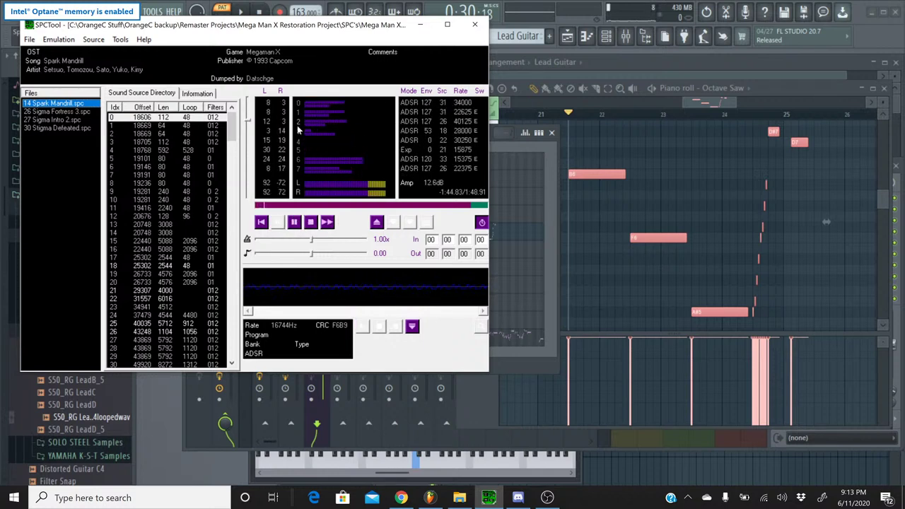
click(341, 206)
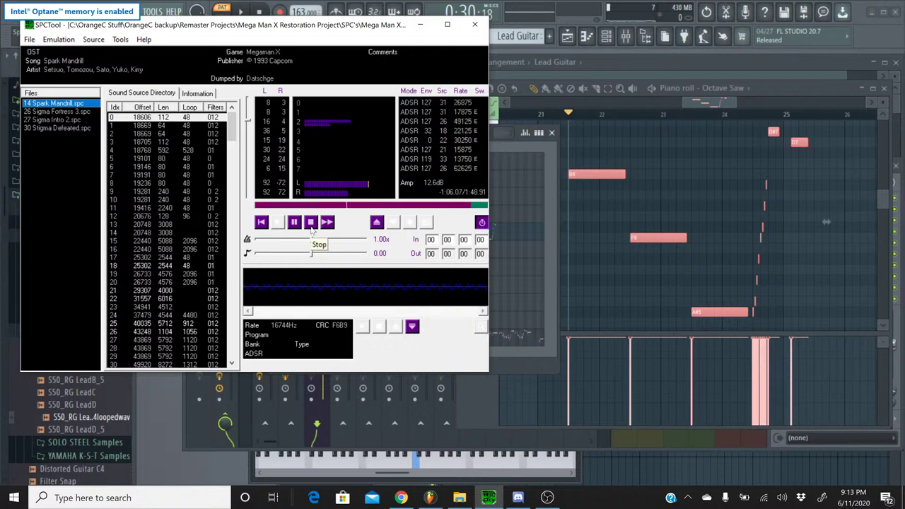
click(322, 206)
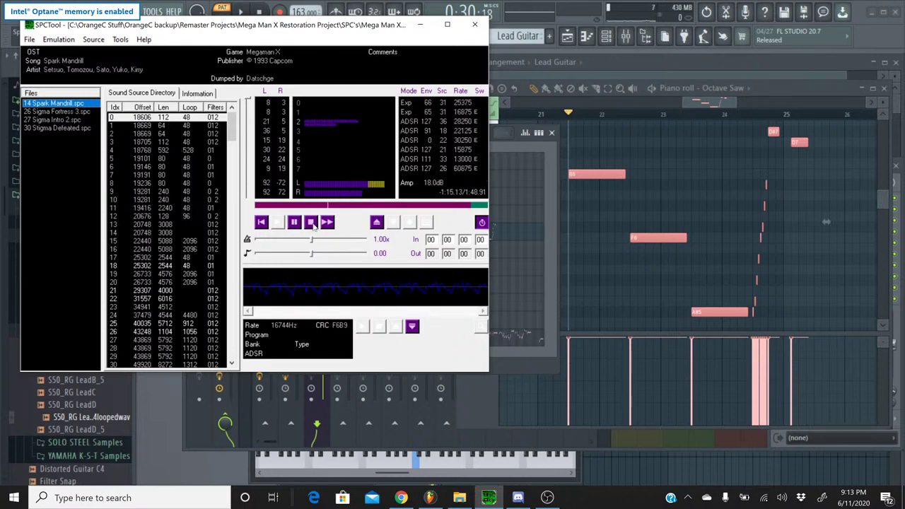
click(310, 222)
click(419, 24)
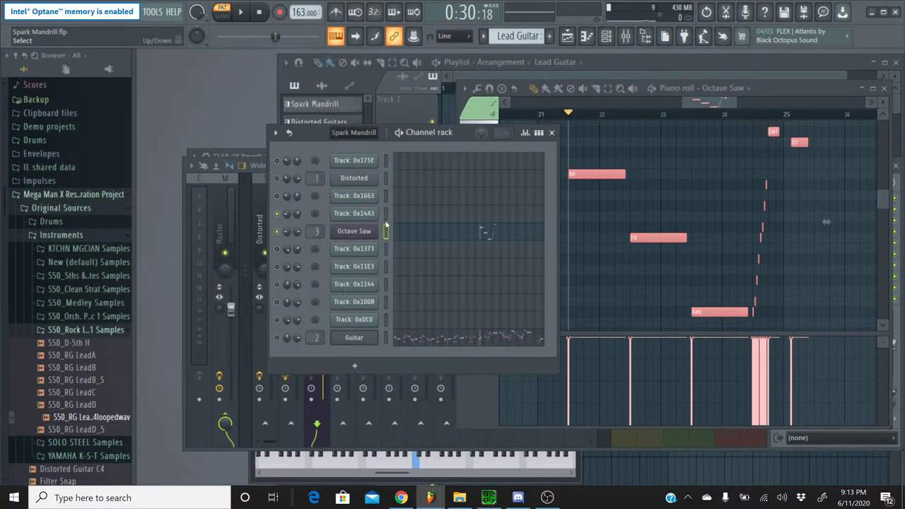
Open the Octave Saw channel's detailed settings and show its pitch envelope and LFO
click(361, 234)
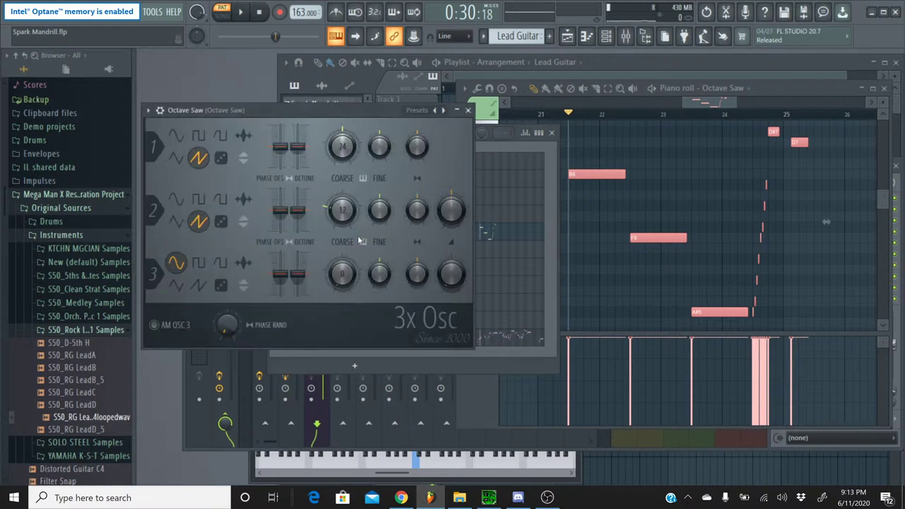
click(160, 110)
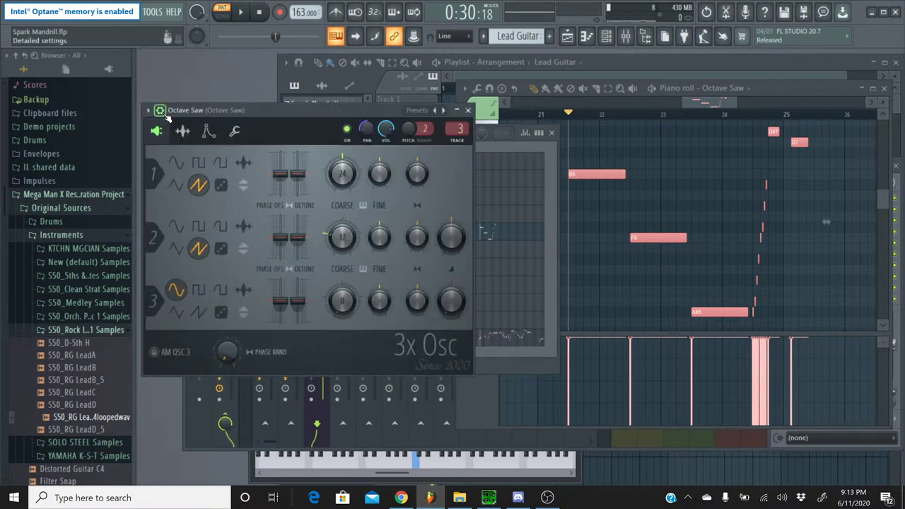
click(212, 136)
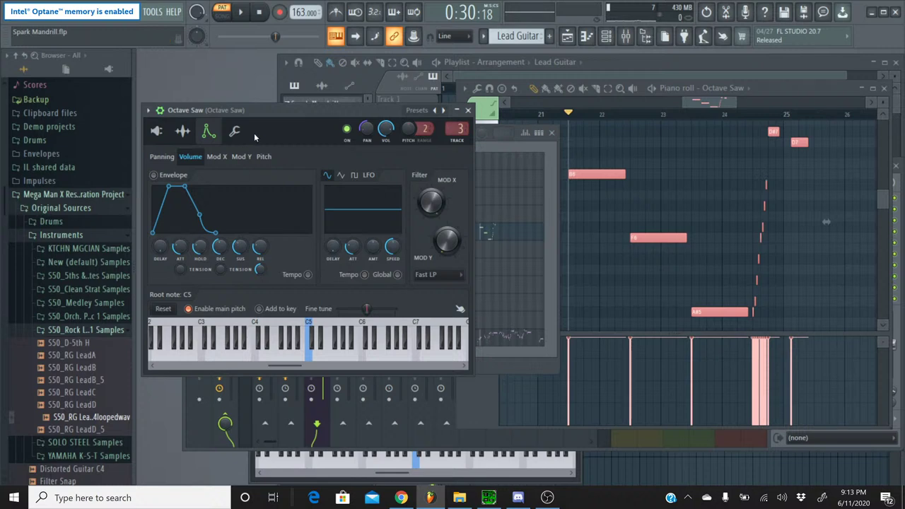
click(263, 157)
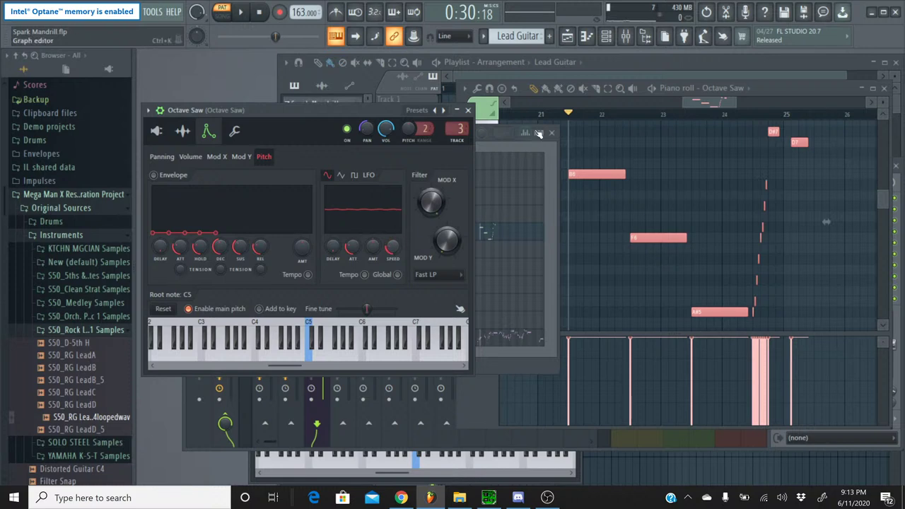
Replay the Octave Saw notes from just before the B6 in bar 21 to check the pitch LFO, and stop playback
click(546, 115)
key(space)
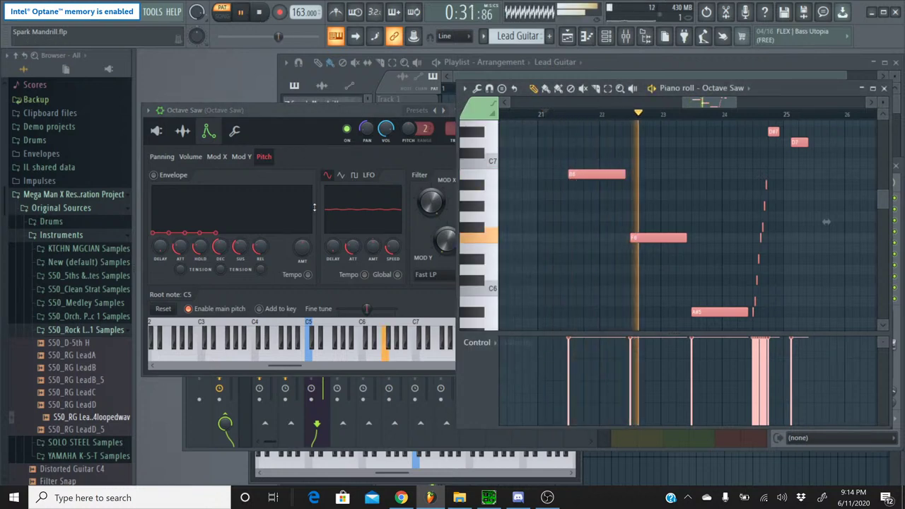
click(391, 247)
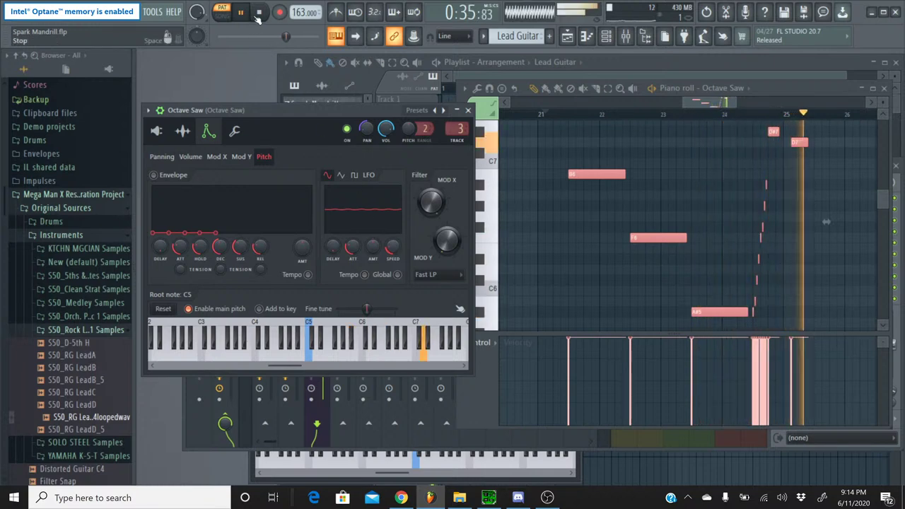
click(259, 13)
key(space)
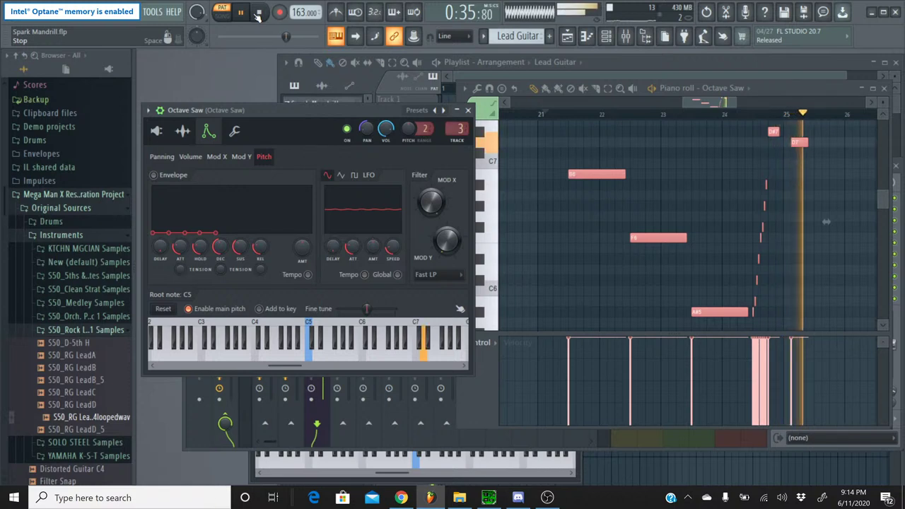
click(258, 13)
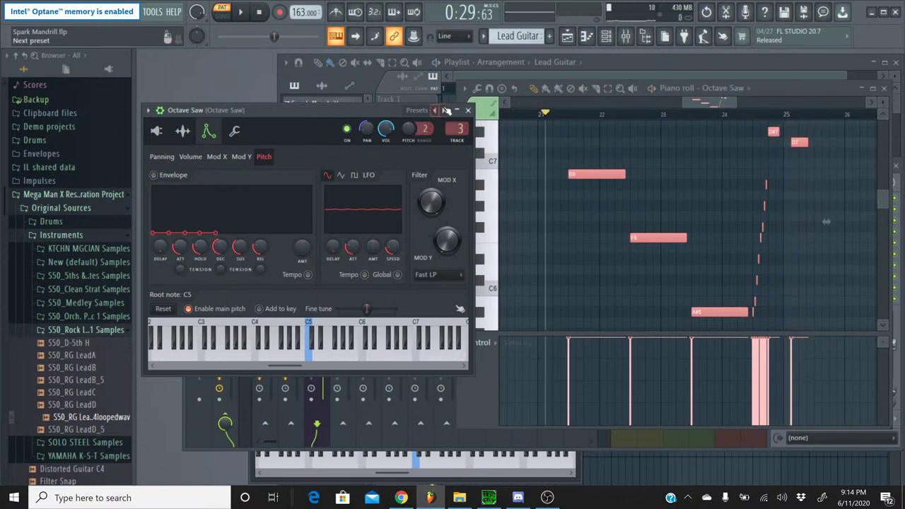
Enable the Octave Saw's volume envelope with minimum attack, hold and decay, full sustain and a short release
click(182, 132)
click(183, 134)
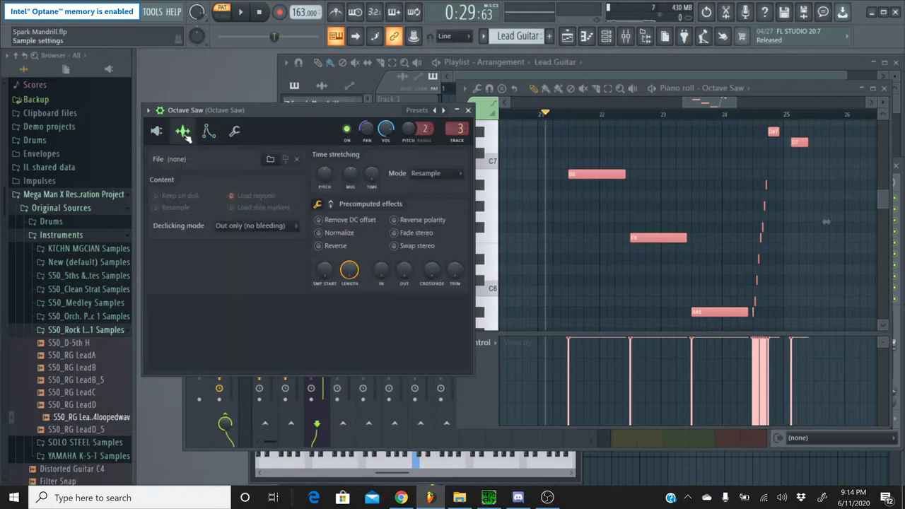
click(209, 133)
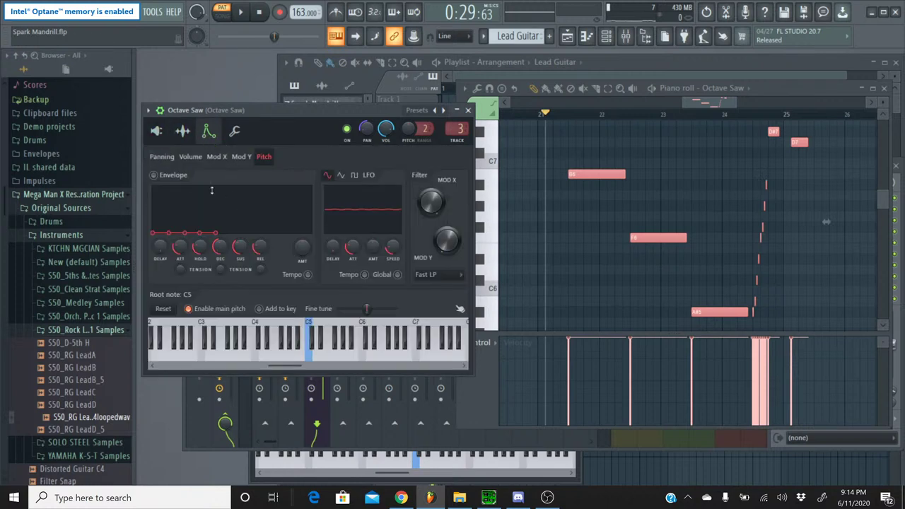
click(162, 157)
click(190, 156)
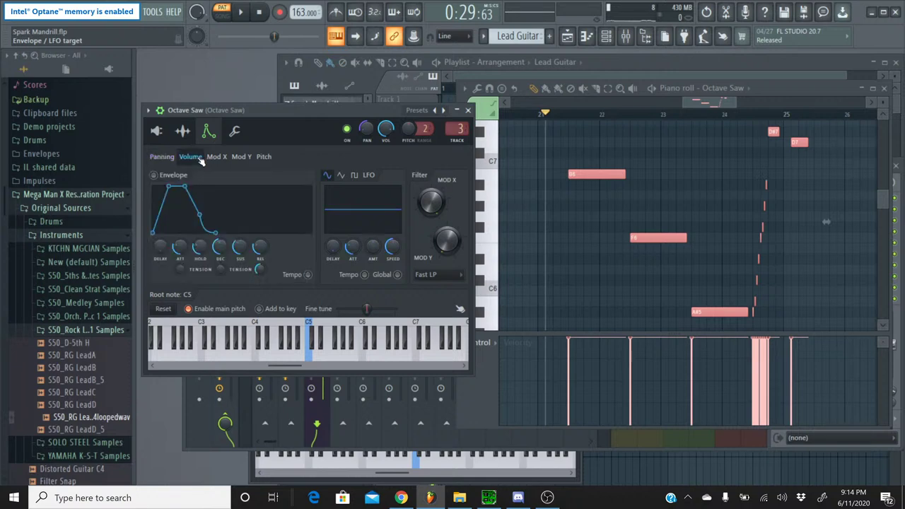
drag(171, 251, 198, 283)
drag(220, 254, 220, 283)
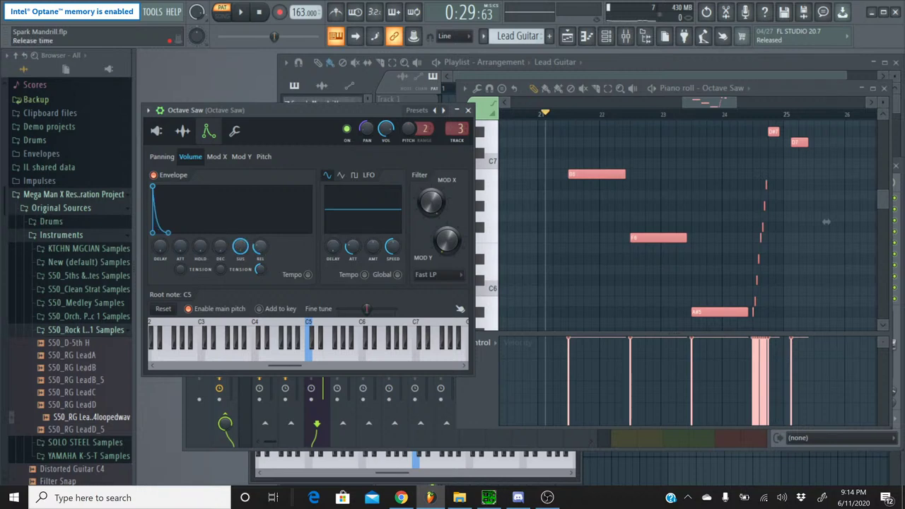
Replay the Octave Saw notes from bar 21 with the volume envelope, stop playback, and close the piano roll and instrument windows
key(space)
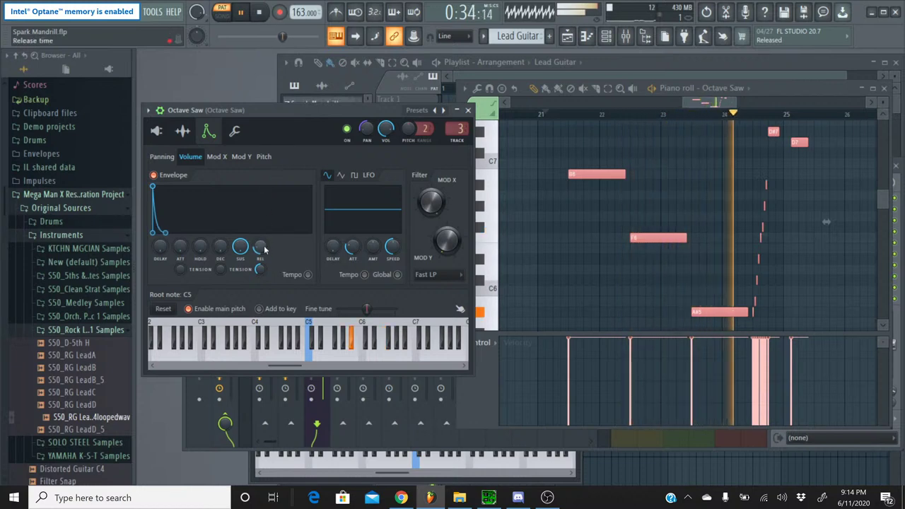
click(544, 115)
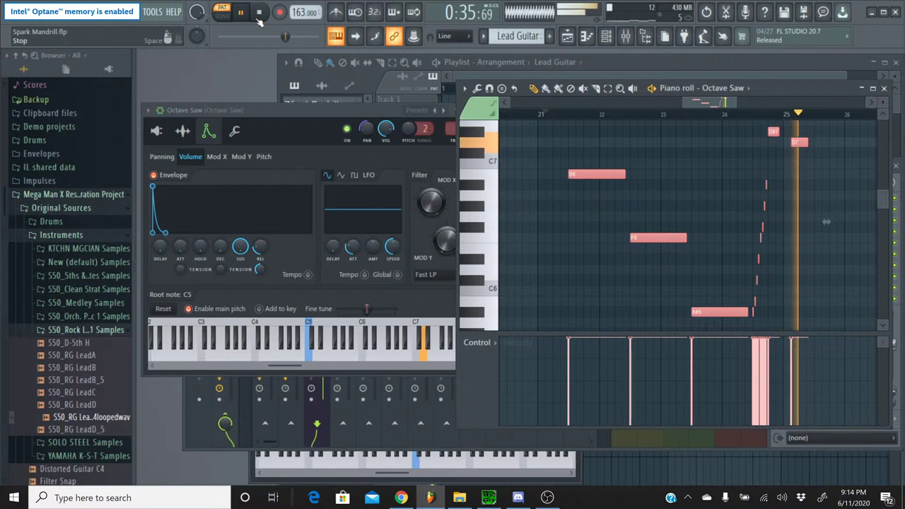
click(259, 15)
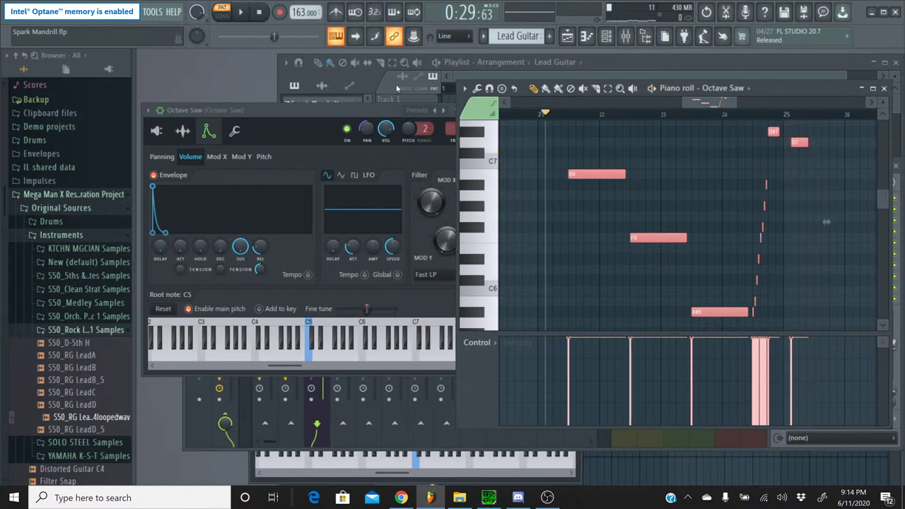
click(884, 88)
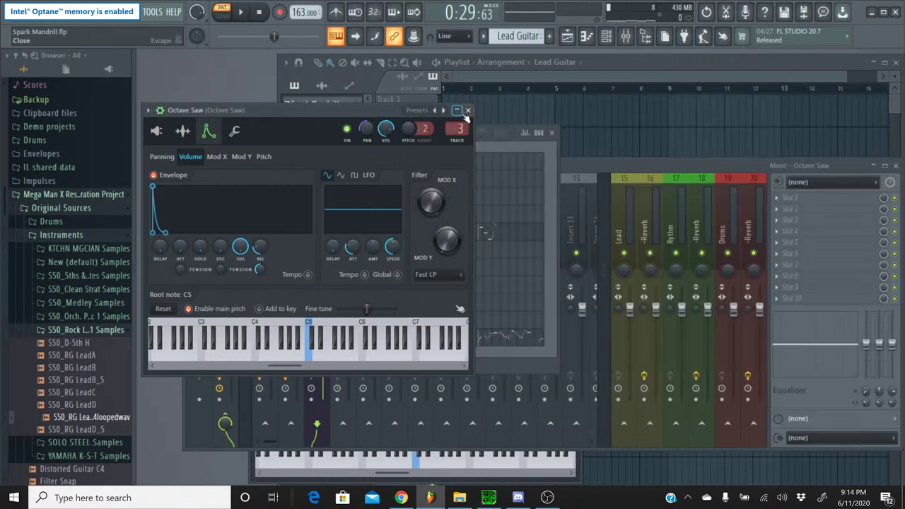
click(468, 111)
Replay the lead section of 14 Spark Mandrill.spc in SPCTool for comparison, stop it, and return to FL Studio
key(alt+Tab)
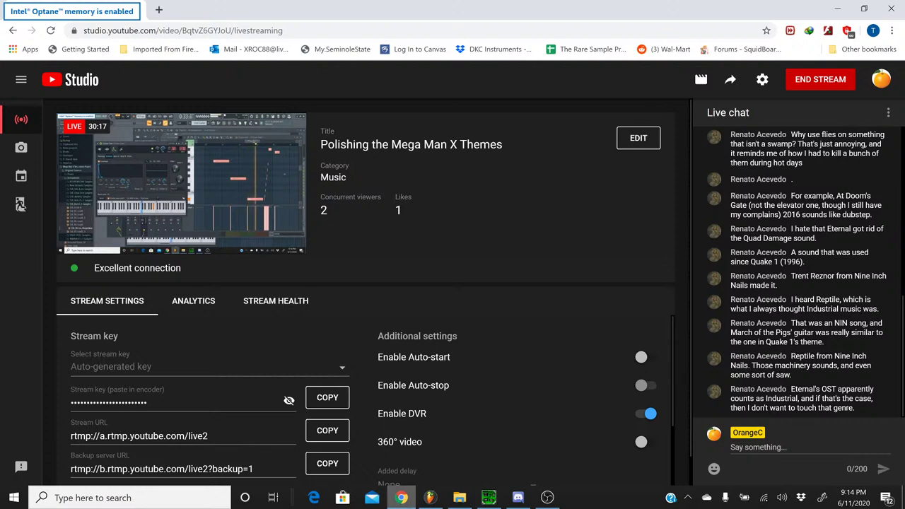
key(alt+Tab)
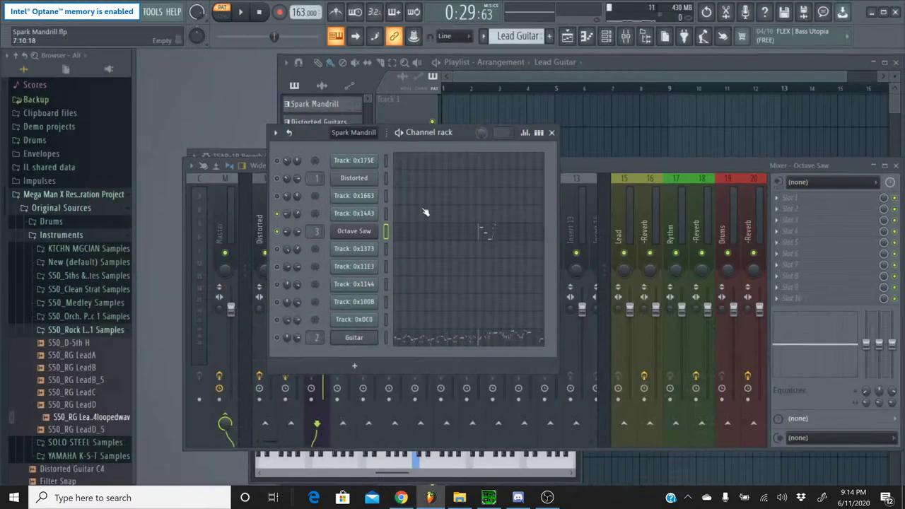
key(alt+Tab)
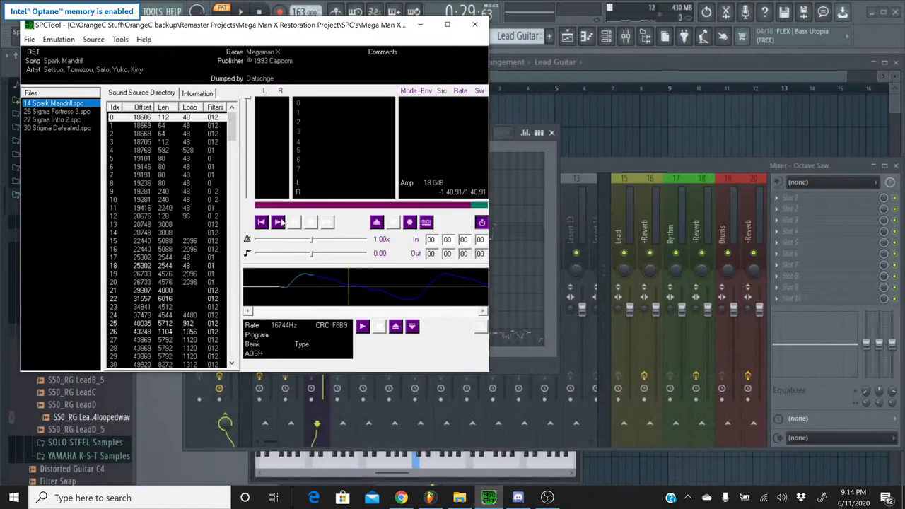
click(278, 222)
drag(303, 205, 361, 207)
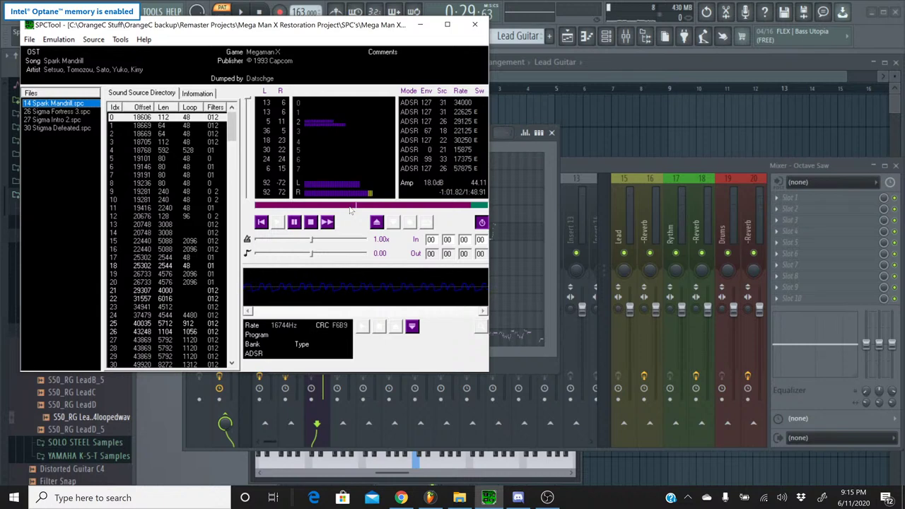
drag(349, 208, 344, 208)
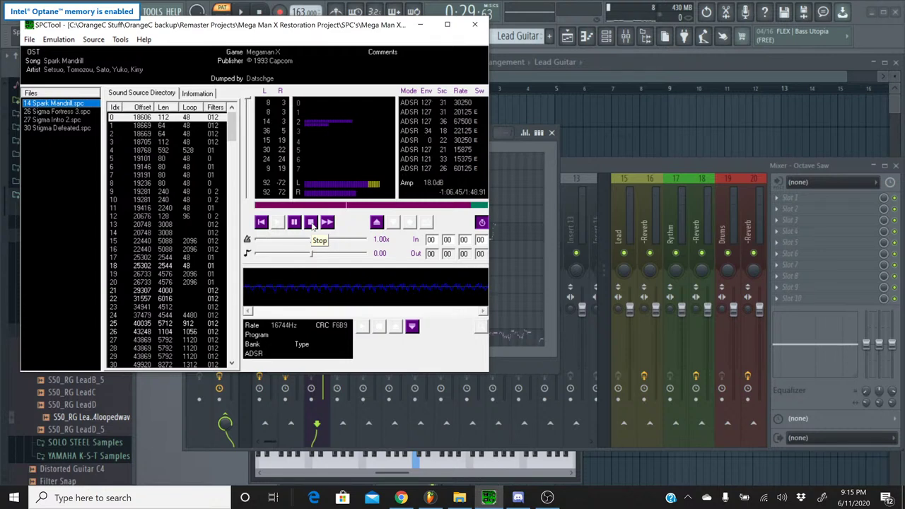
click(311, 223)
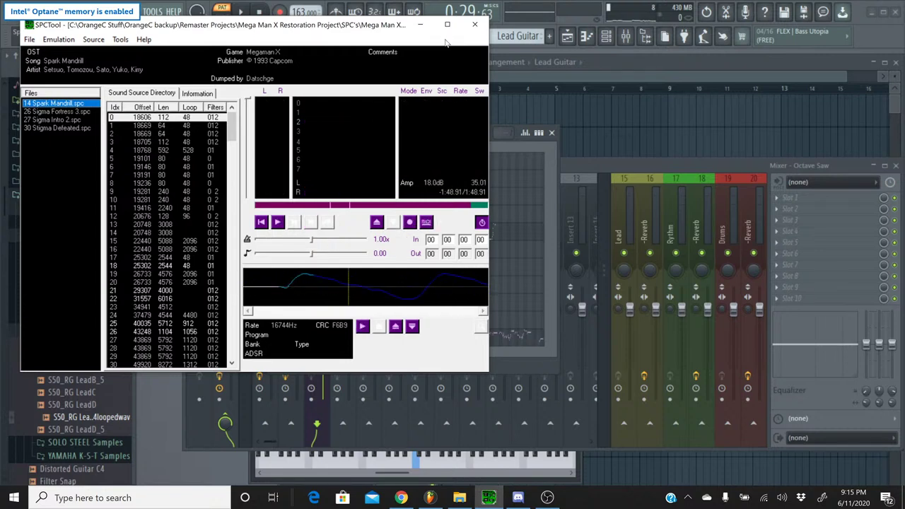
click(420, 25)
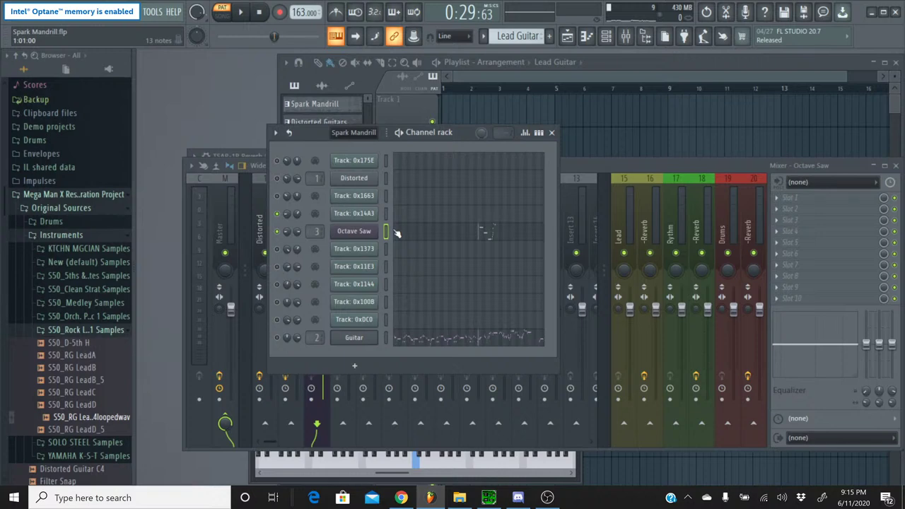
Switch to the Spark Mandrill pattern, open the Track: 0x14A3 notes in the piano roll, and play them from bar 26
click(484, 38)
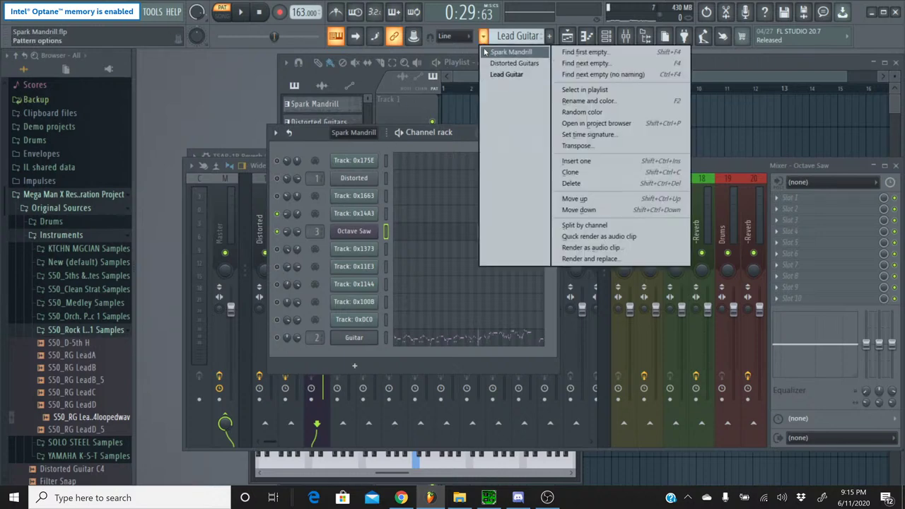
click(505, 57)
click(485, 220)
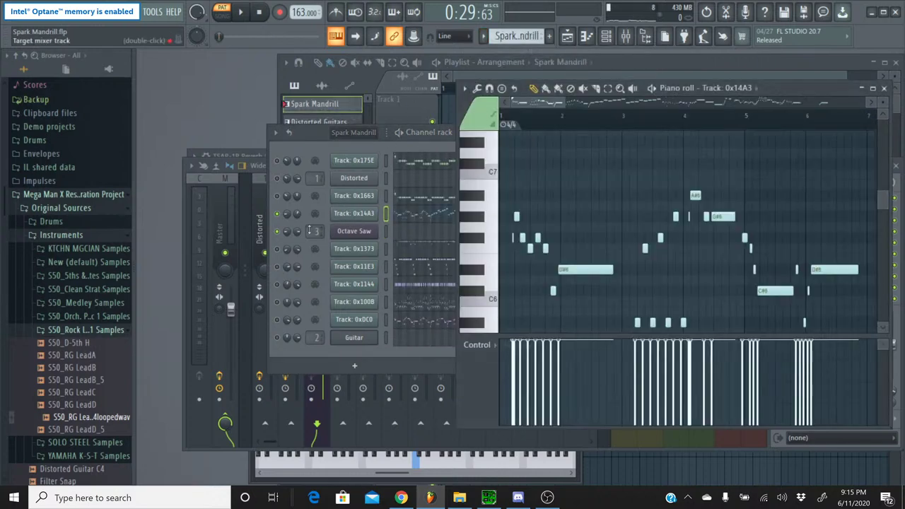
drag(604, 104, 759, 105)
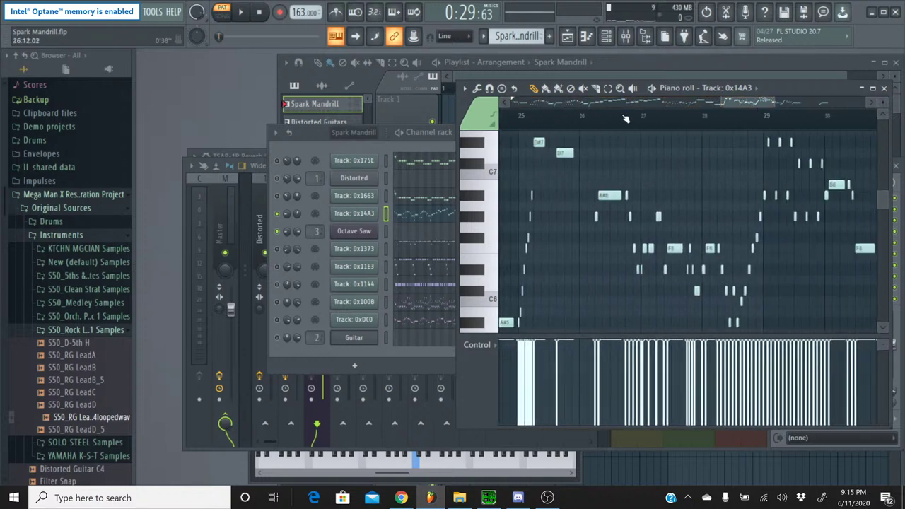
click(619, 116)
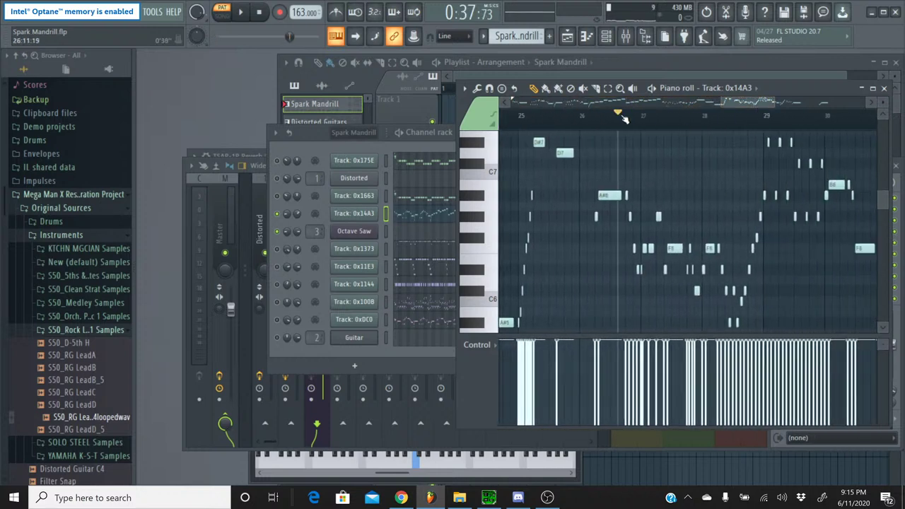
key(space)
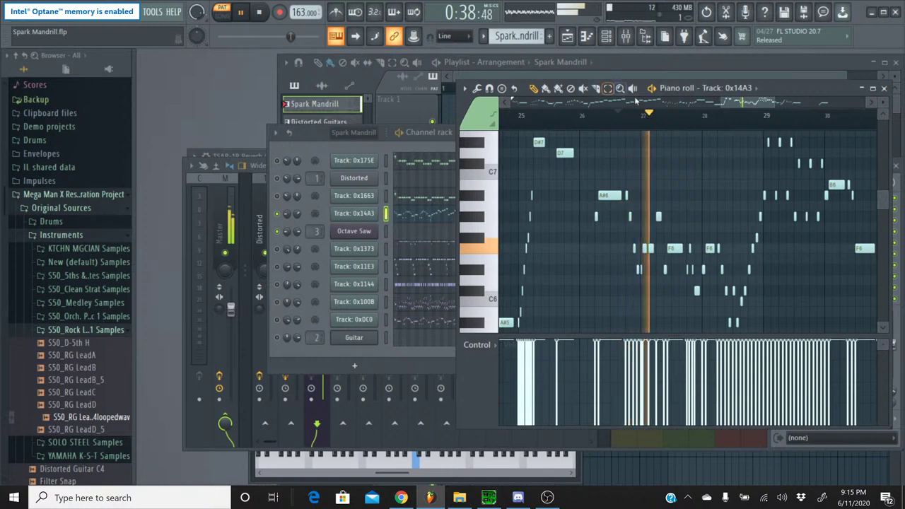
scroll(720, 142, right, 3)
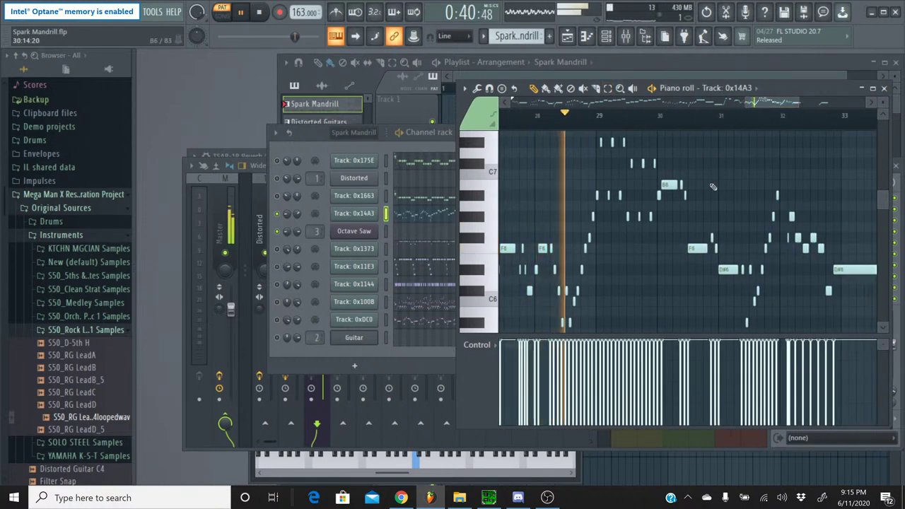
scroll(715, 190, up, 1)
scroll(716, 189, down, 1)
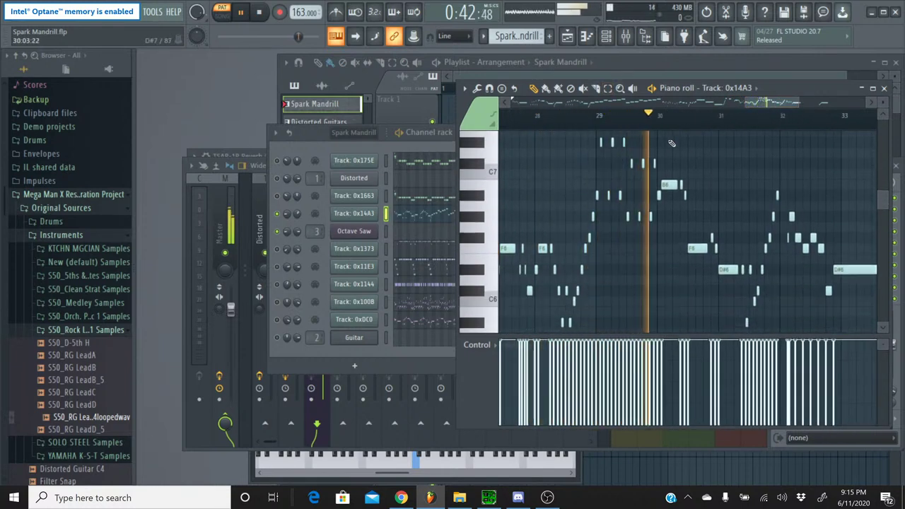
Replay the Track: 0x14A3 notes around bar 29 in the piano roll, then stop playback
click(584, 116)
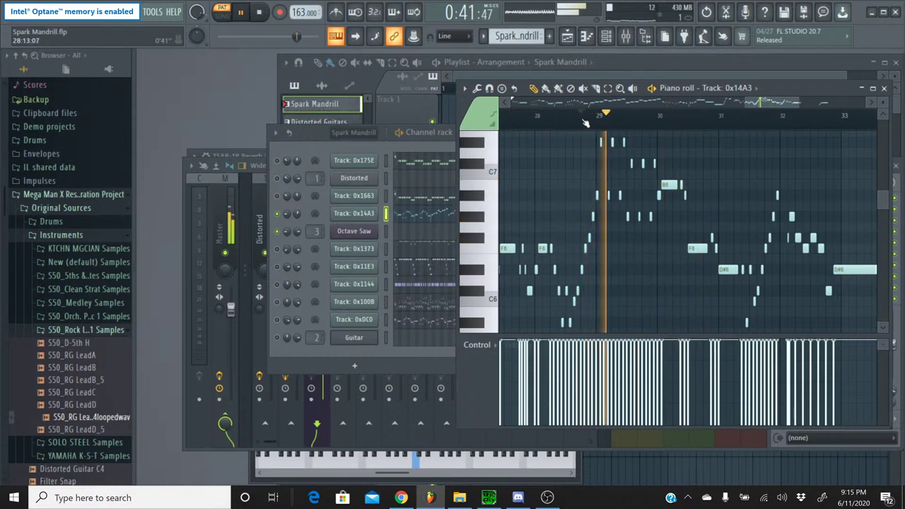
scroll(600, 127, up, 3)
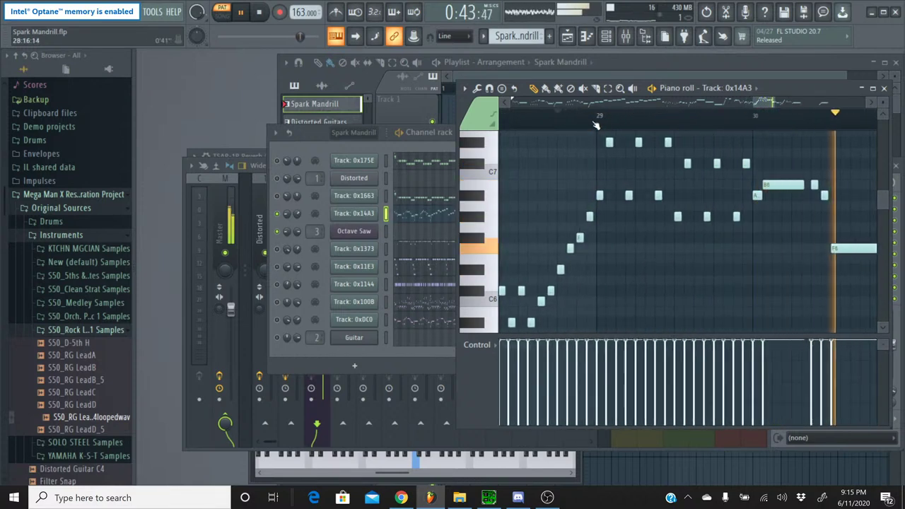
click(596, 124)
click(594, 124)
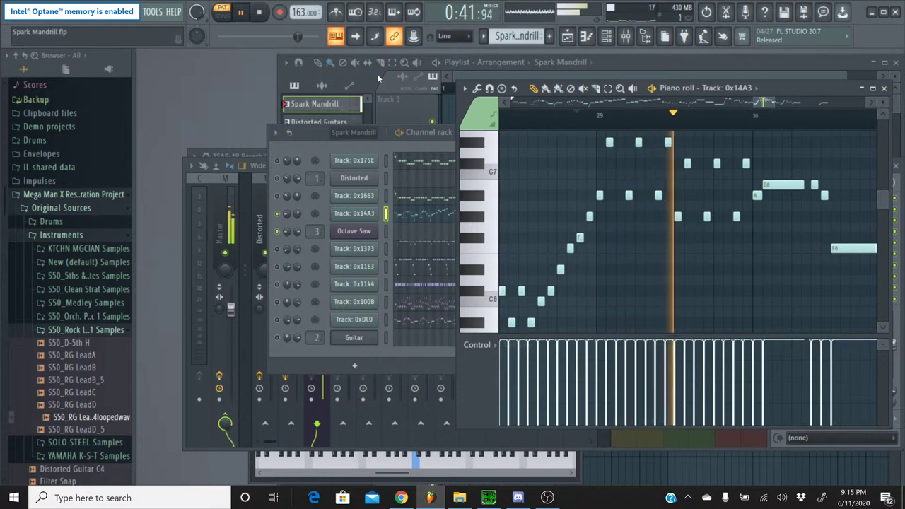
click(262, 12)
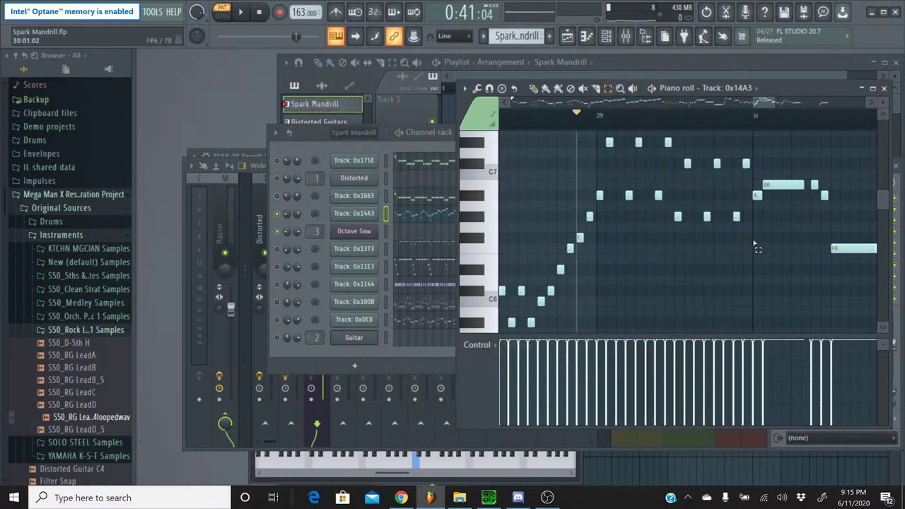
Select and copy the run of notes filling bar 29 of Track: 0x14A3, set the playhead to bar 29, and close the piano roll
drag(746, 251, 609, 152)
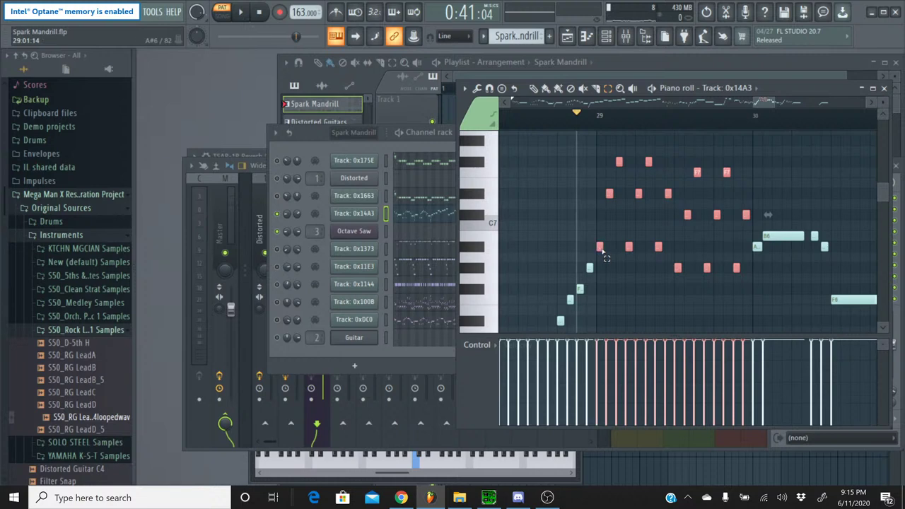
key(space)
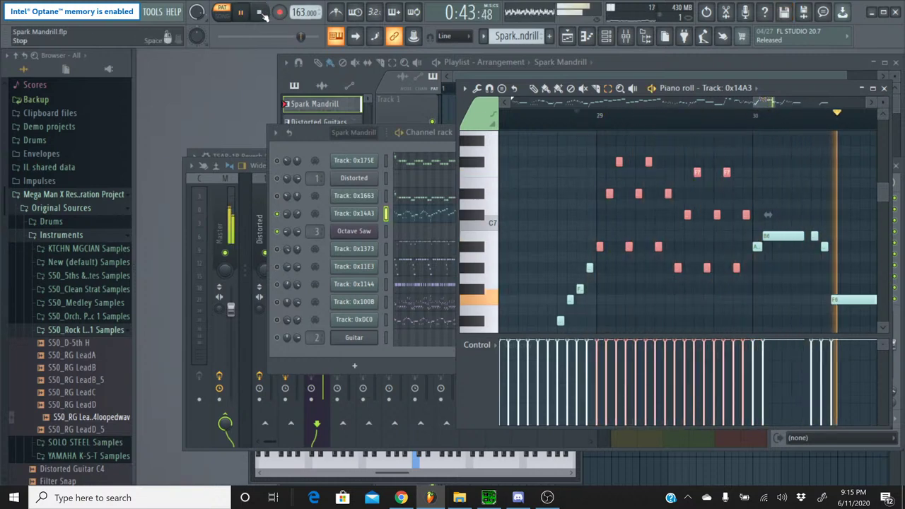
click(261, 13)
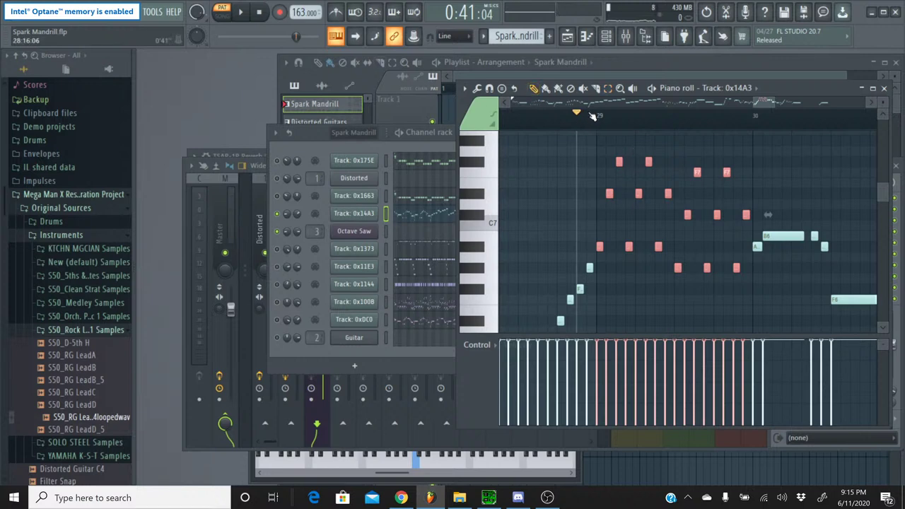
drag(578, 115, 597, 117)
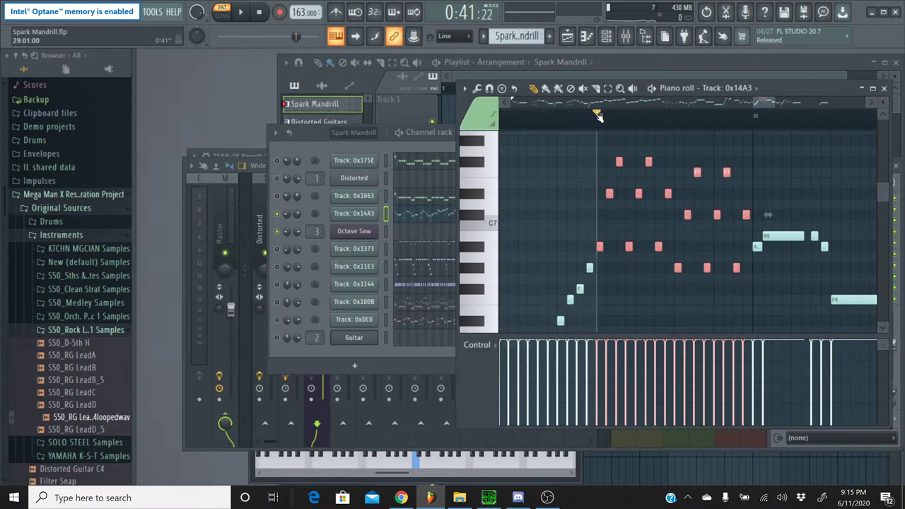
click(884, 87)
Paste the copied notes into the Octave Saw piano roll of the Lead Guitar pattern and align them to start at bar 29
click(483, 37)
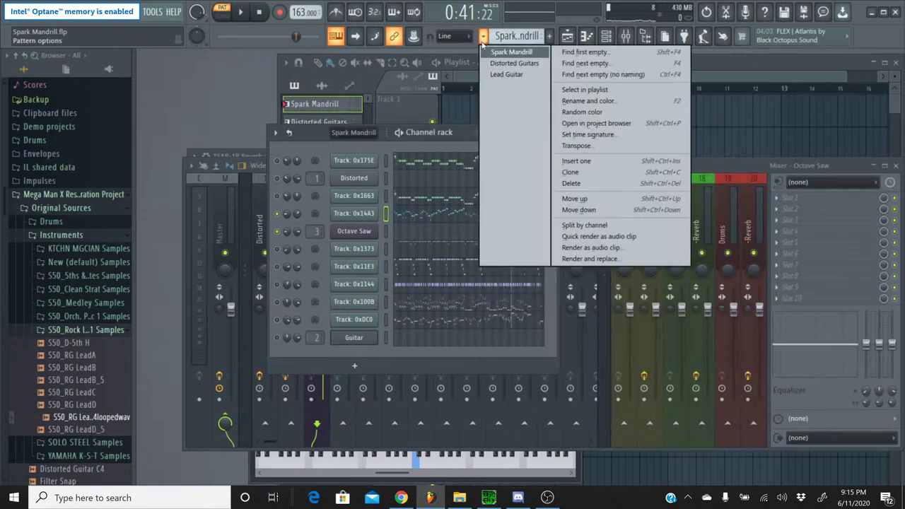
click(506, 74)
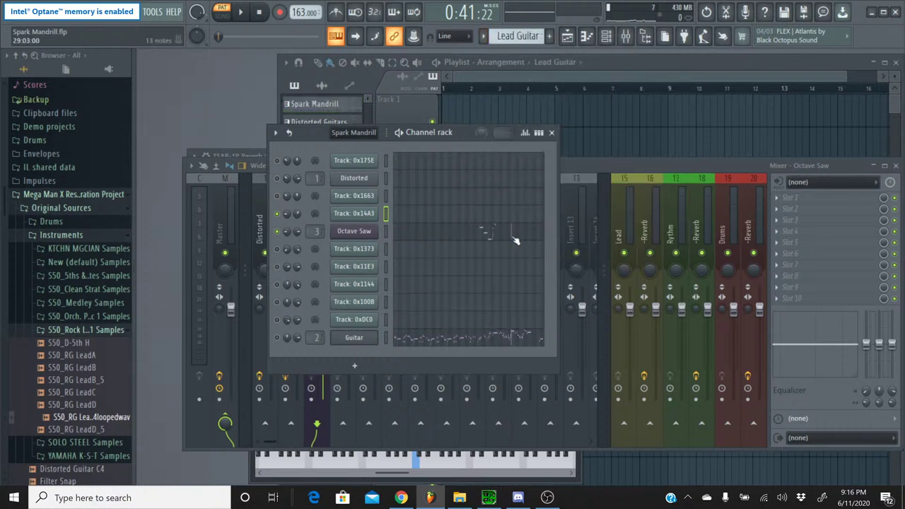
click(515, 240)
drag(523, 108, 733, 108)
scroll(724, 157, up, 5)
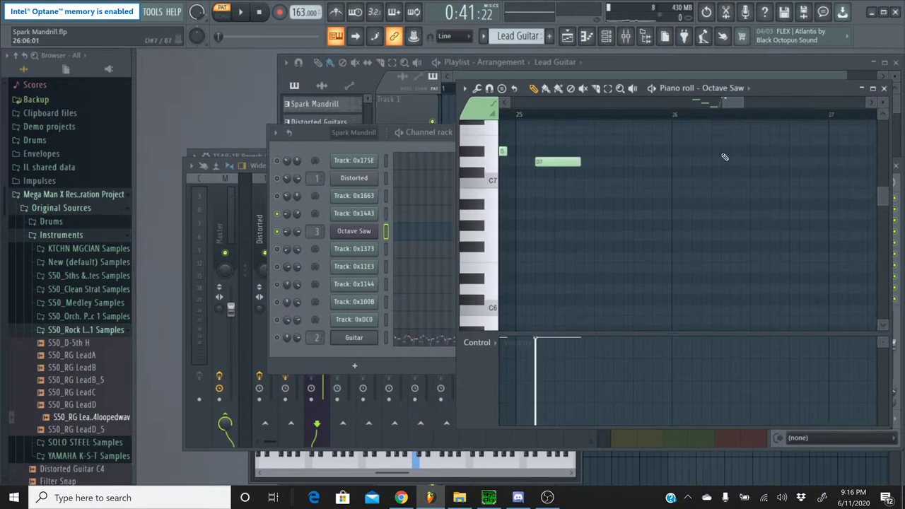
drag(733, 106, 763, 106)
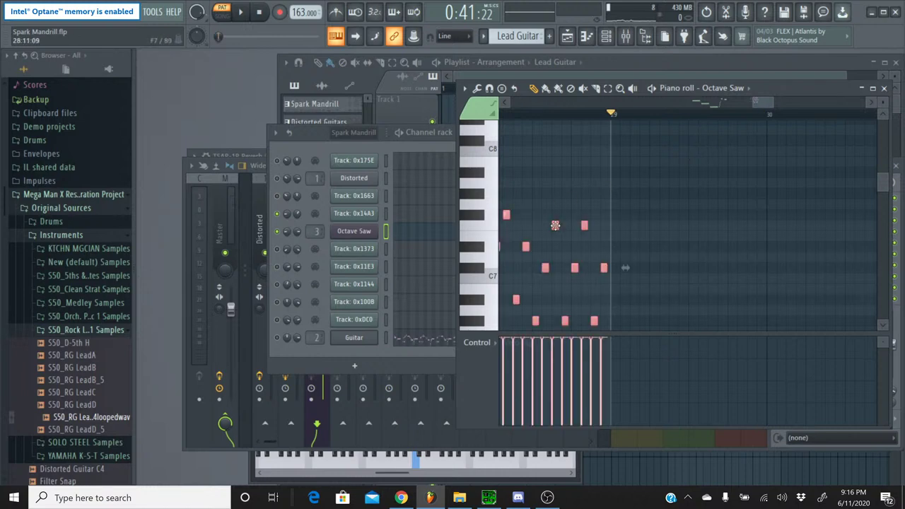
drag(554, 225, 711, 224)
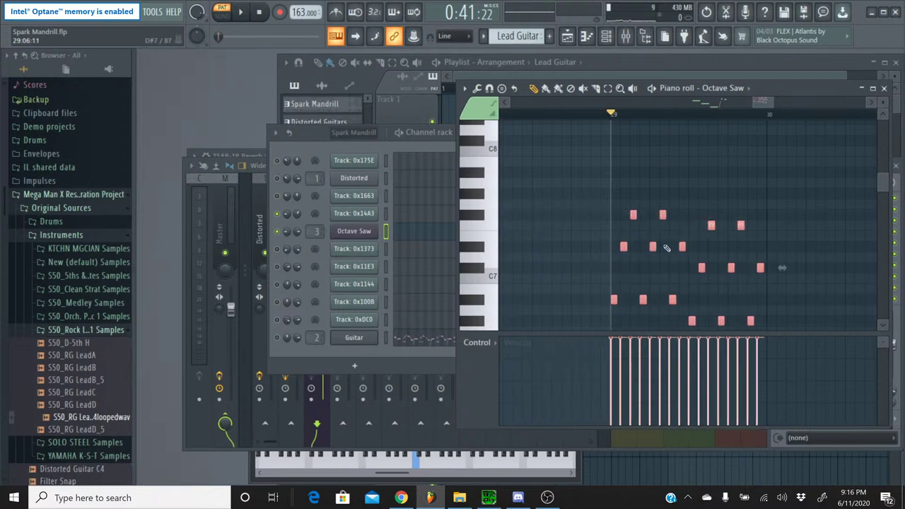
Play the pasted Octave Saw notes twice from bar 29, stop playback, and close the piano roll
scroll(666, 247, down, 3)
click(240, 12)
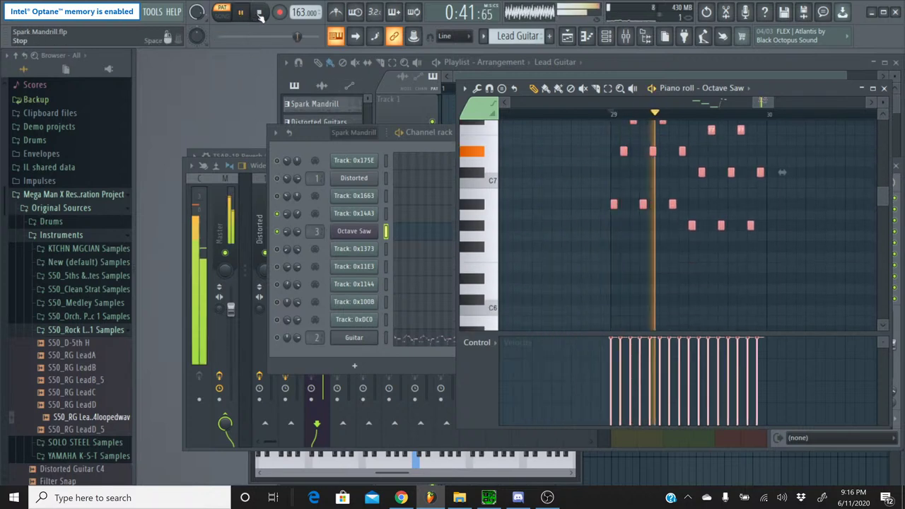
click(261, 14)
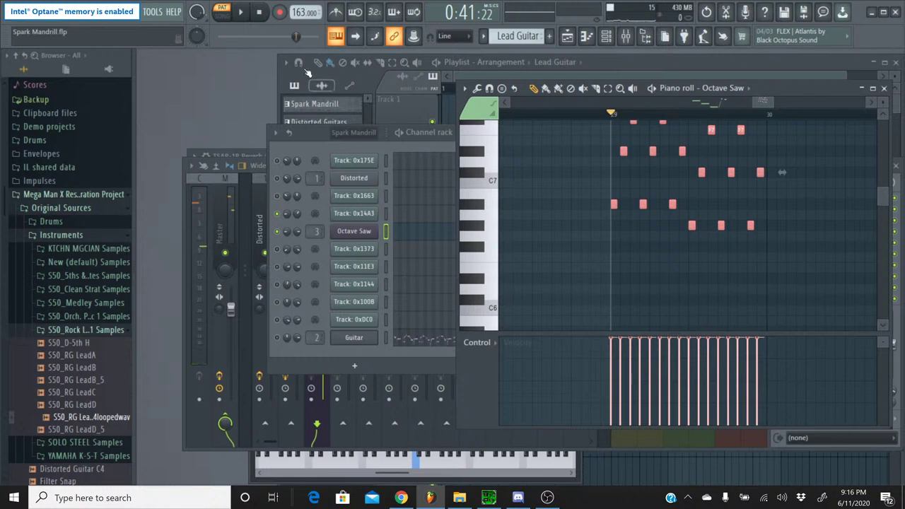
key(space)
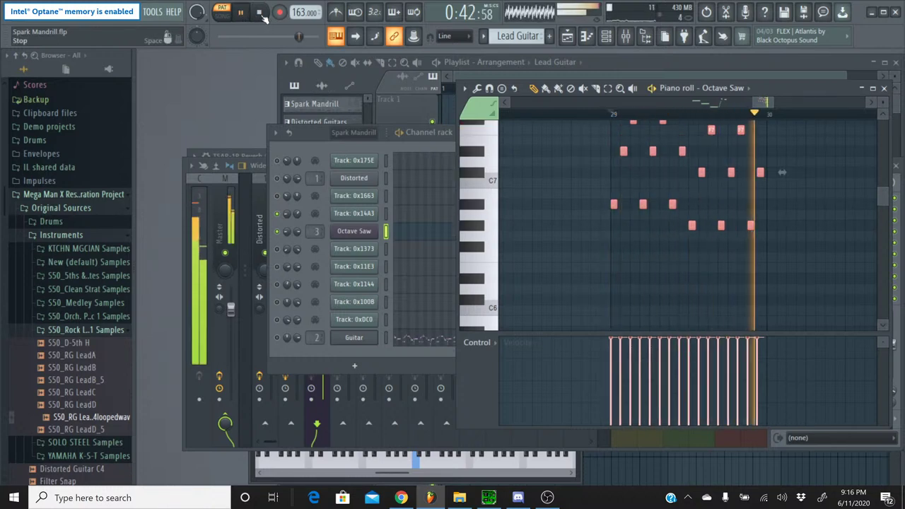
key(space)
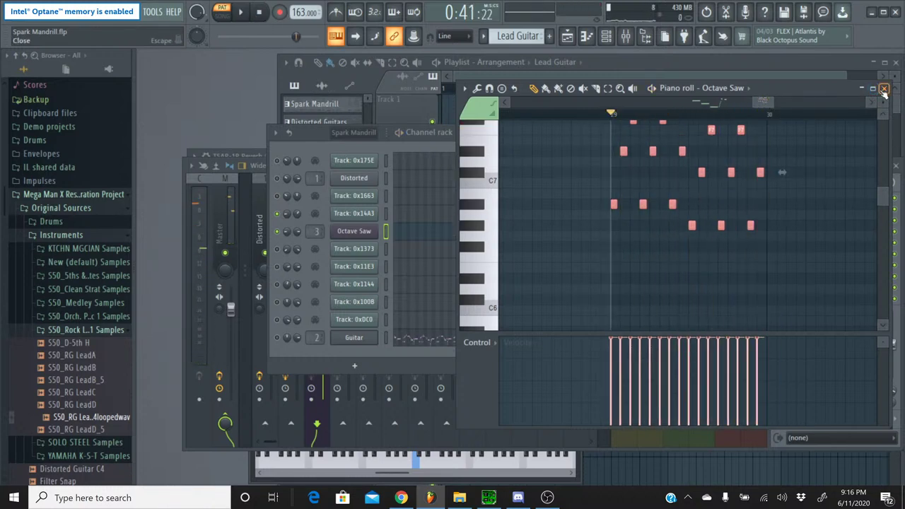
click(884, 88)
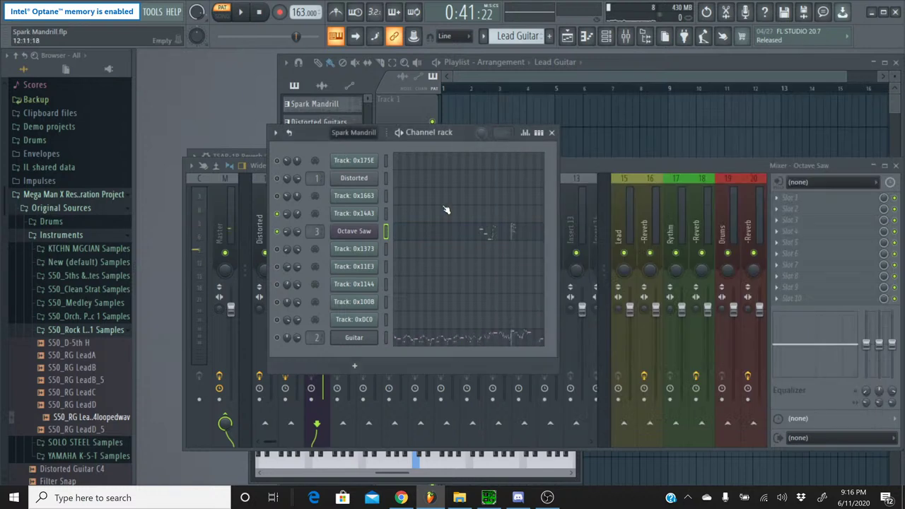
Switch to the Spark Mandrill pattern, play it from bar 29, stop, and move the song position back to about 0:25
click(483, 36)
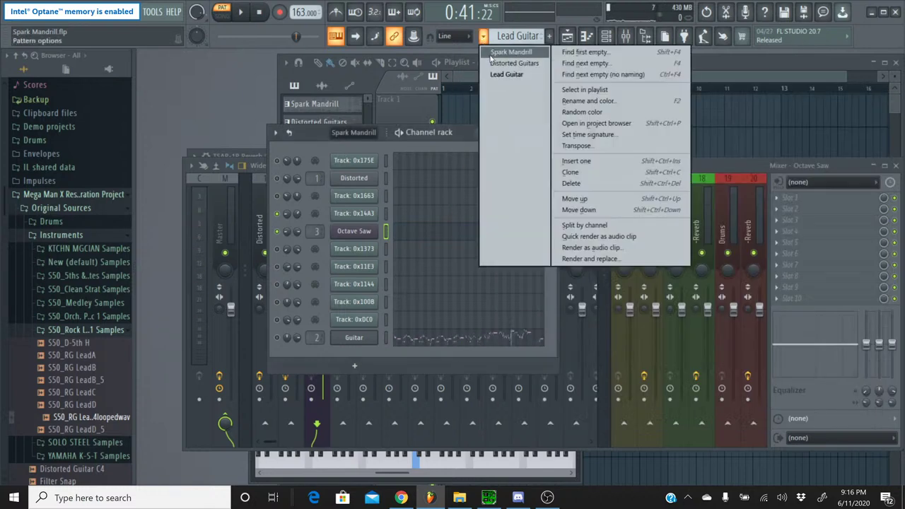
click(511, 53)
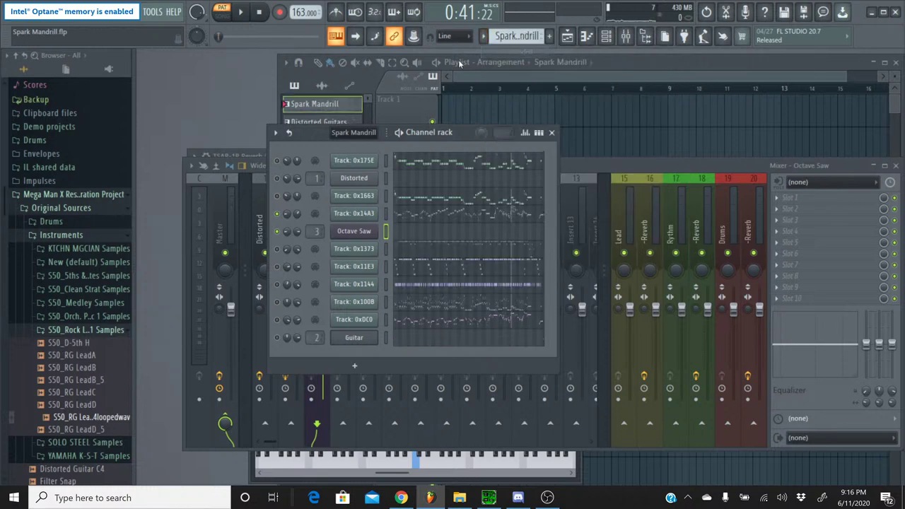
click(240, 12)
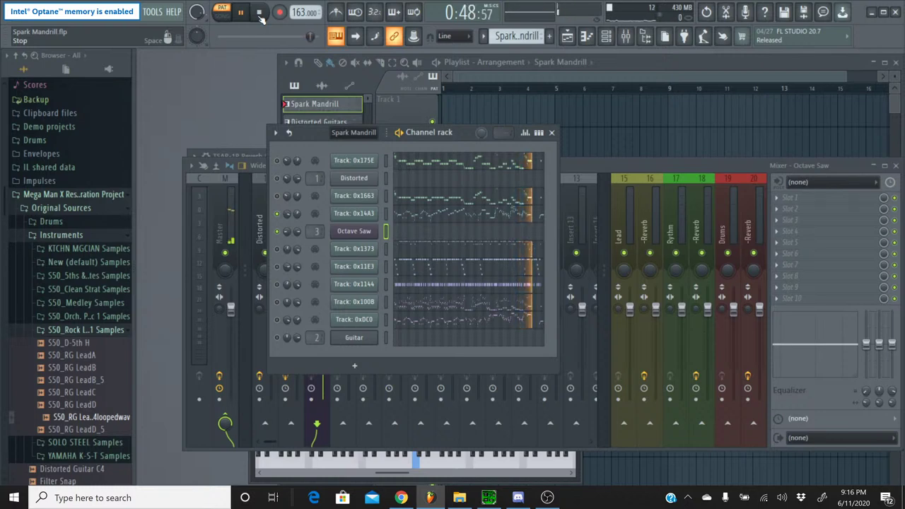
click(260, 14)
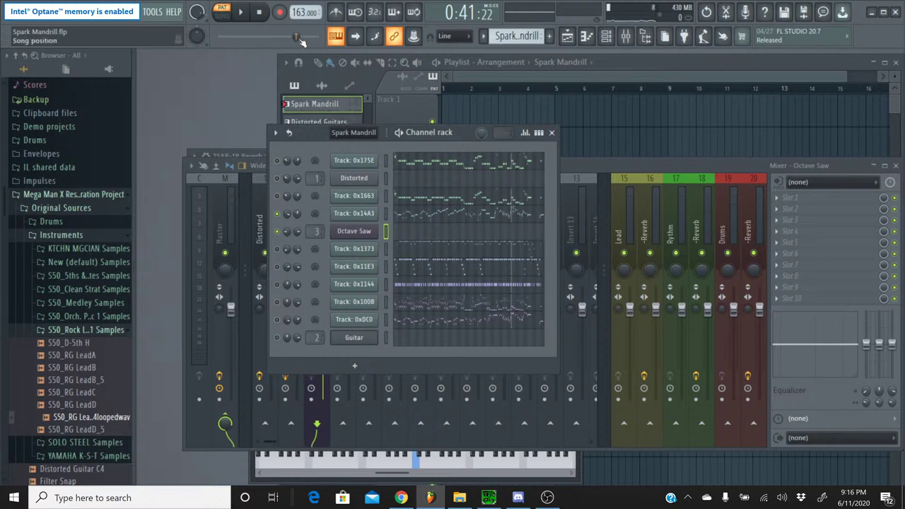
drag(300, 40, 267, 41)
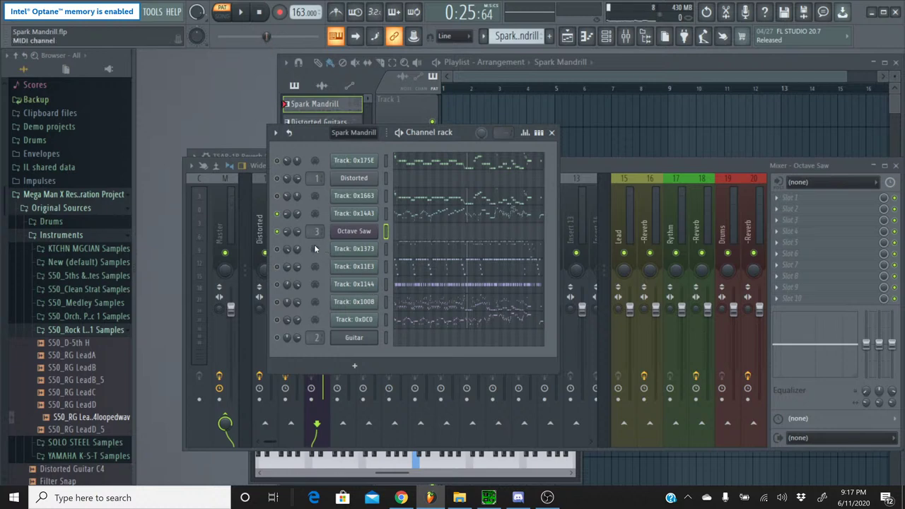
Open the channel panning events of Track: 0x14A3 and examine the section around bars 30 to 37
right_click(287, 219)
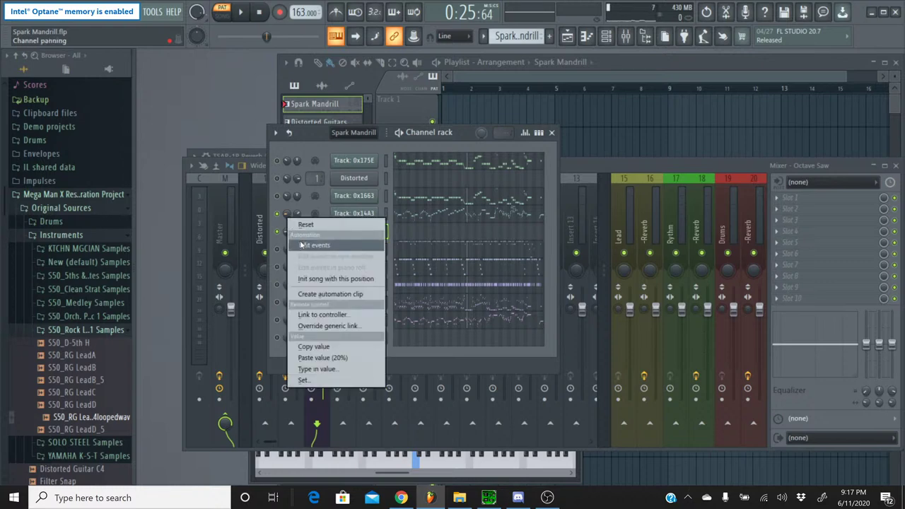
click(311, 244)
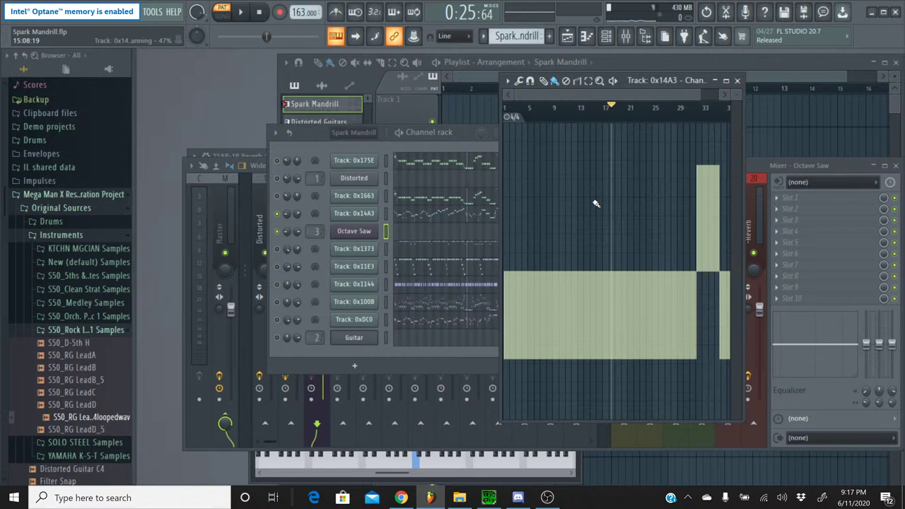
scroll(613, 106, up, 5)
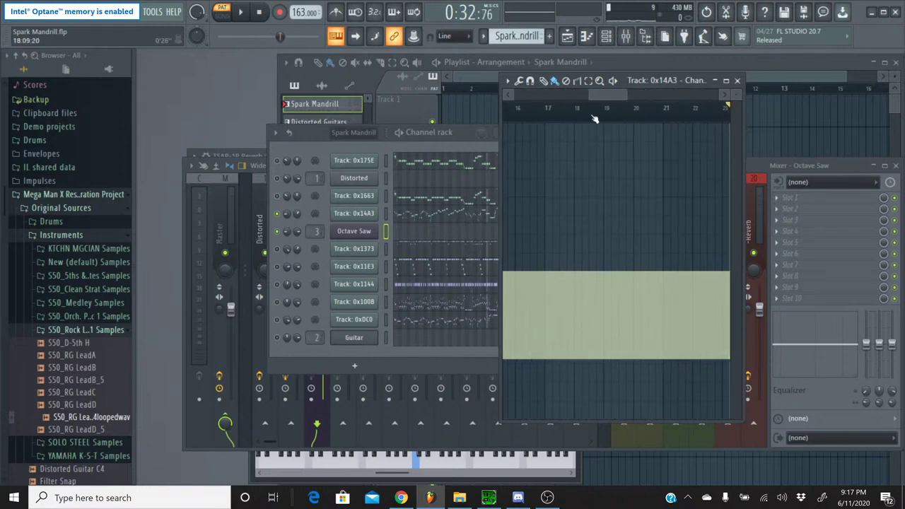
scroll(602, 103, right, 5)
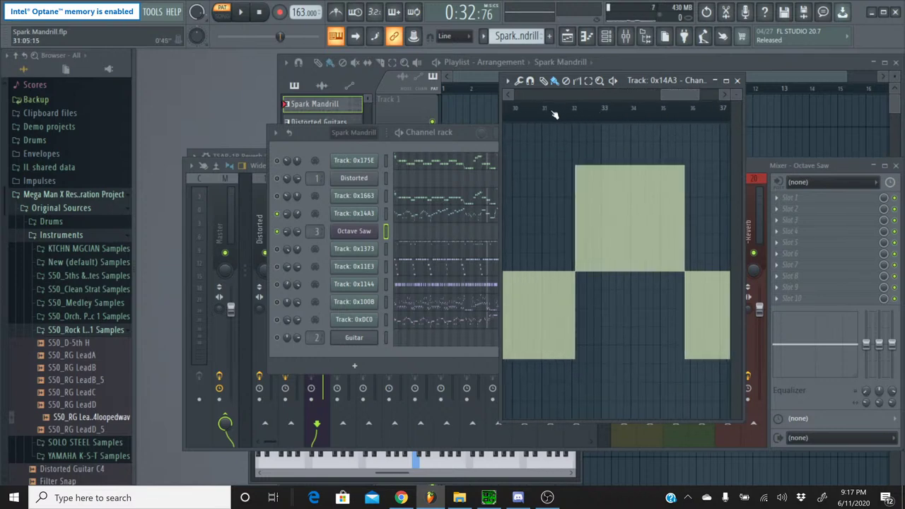
drag(555, 114, 576, 116)
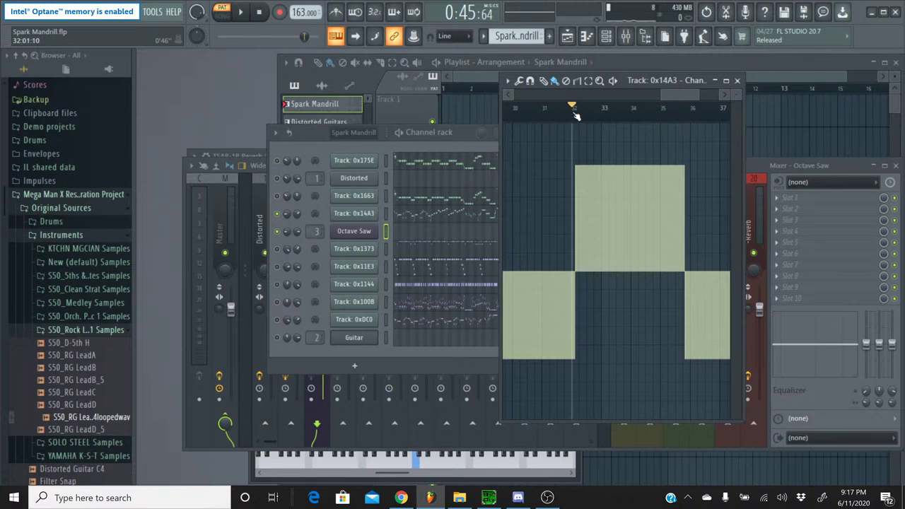
drag(576, 115, 687, 126)
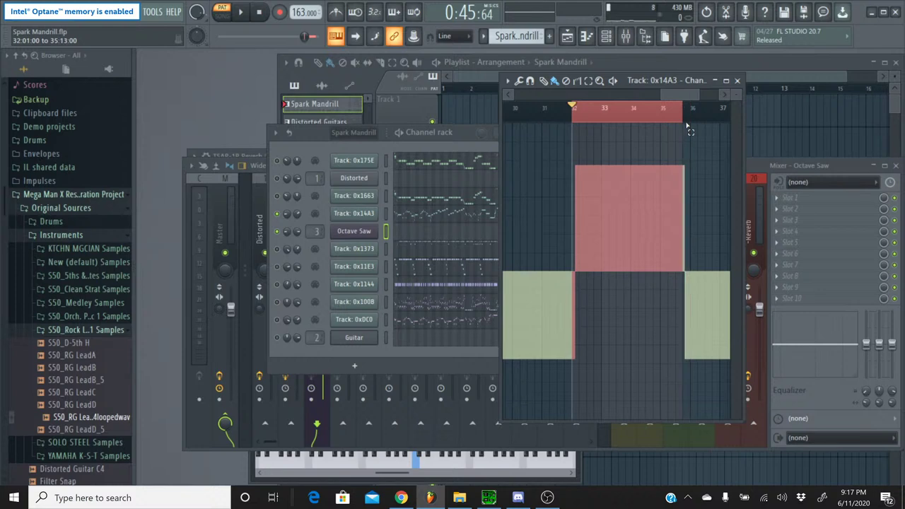
scroll(677, 109, right, 1)
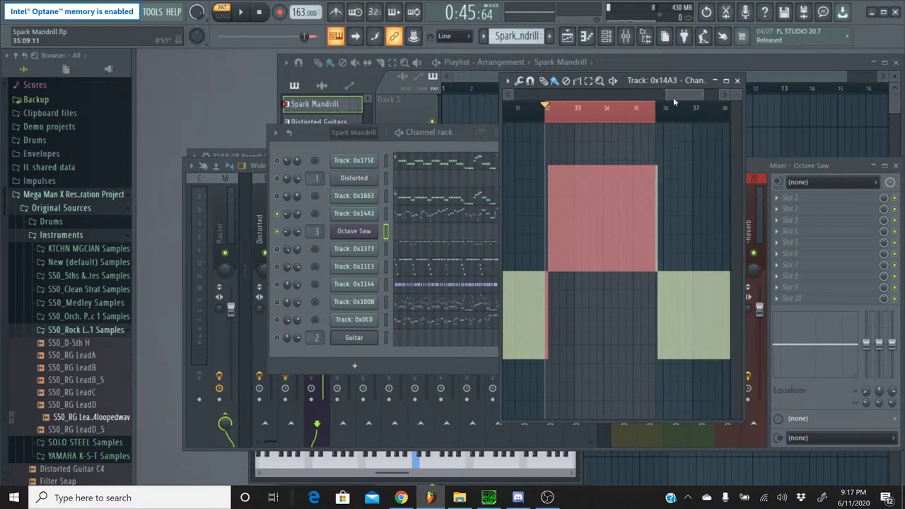
drag(548, 114, 550, 111)
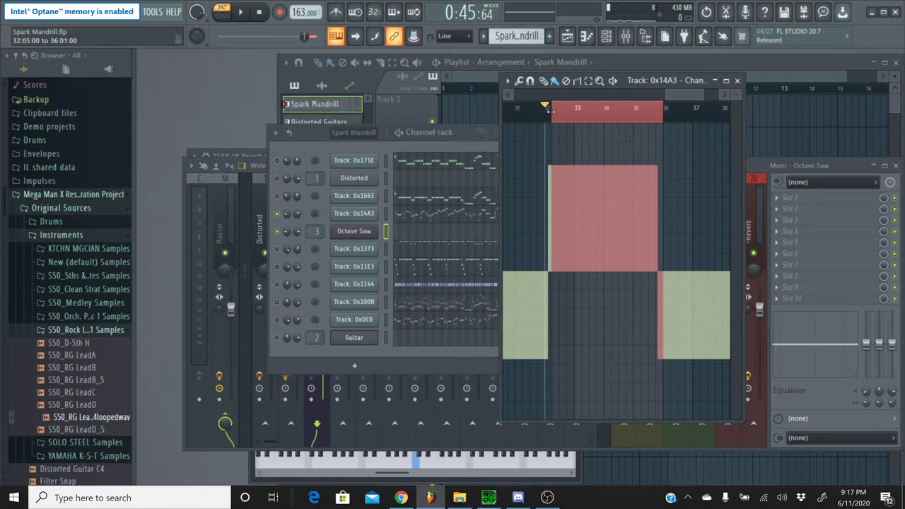
click(577, 110)
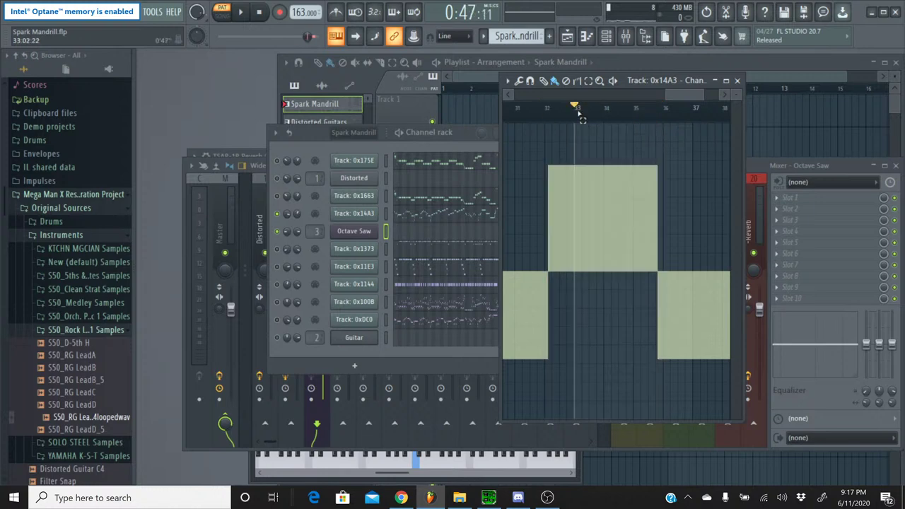
Select the raised panning section of Track: 0x14A3 from about bar 32 to just before bar 36
drag(549, 118, 602, 113)
scroll(535, 115, up, 2)
scroll(535, 115, up, 3)
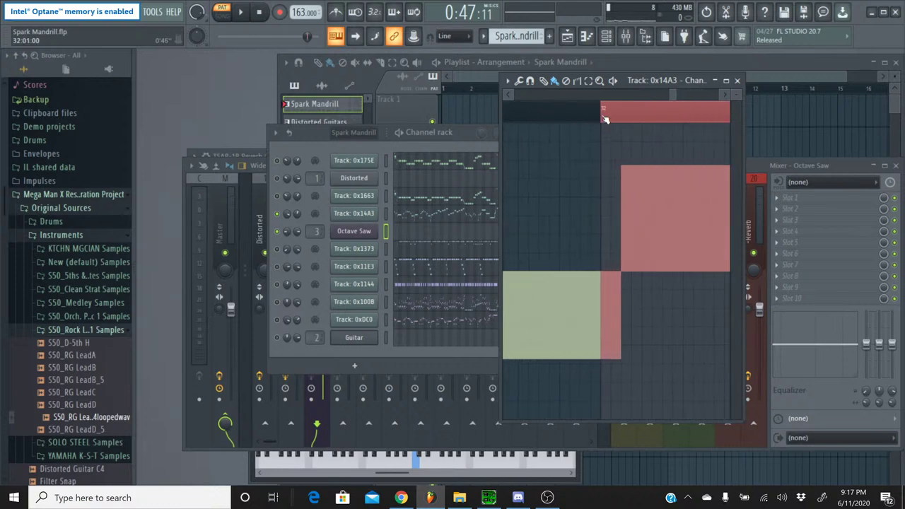
click(626, 117)
drag(621, 116, 673, 119)
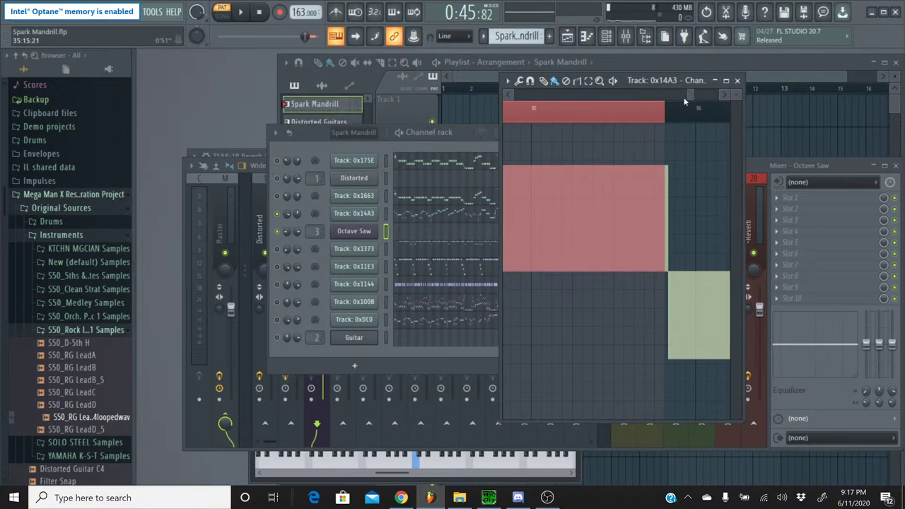
scroll(681, 93, down, 3)
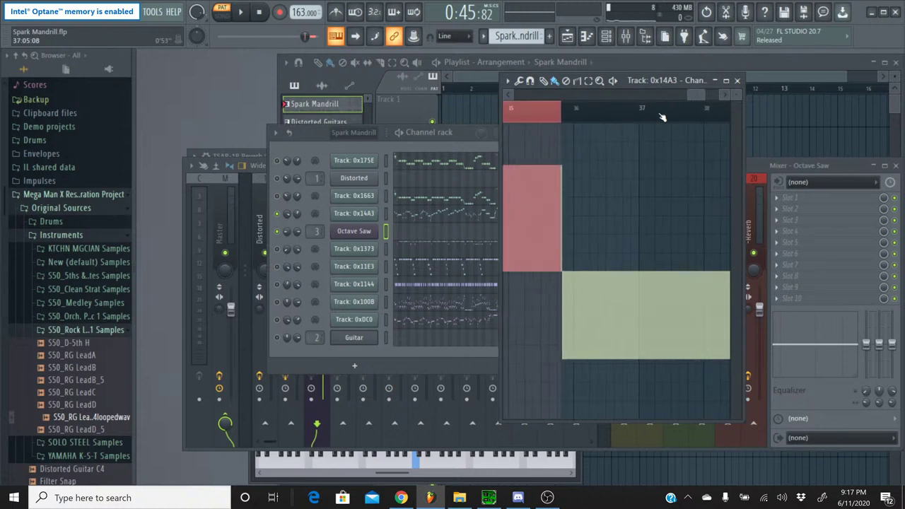
Inspect where the selected panning section of Track: 0x14A3 begins and ends, and close its event editor
scroll(685, 96, up, 5)
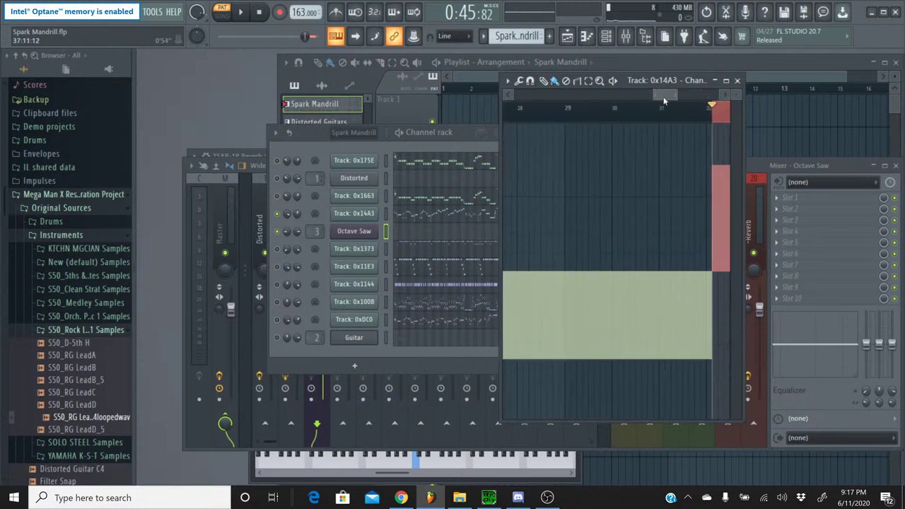
drag(663, 101, 684, 103)
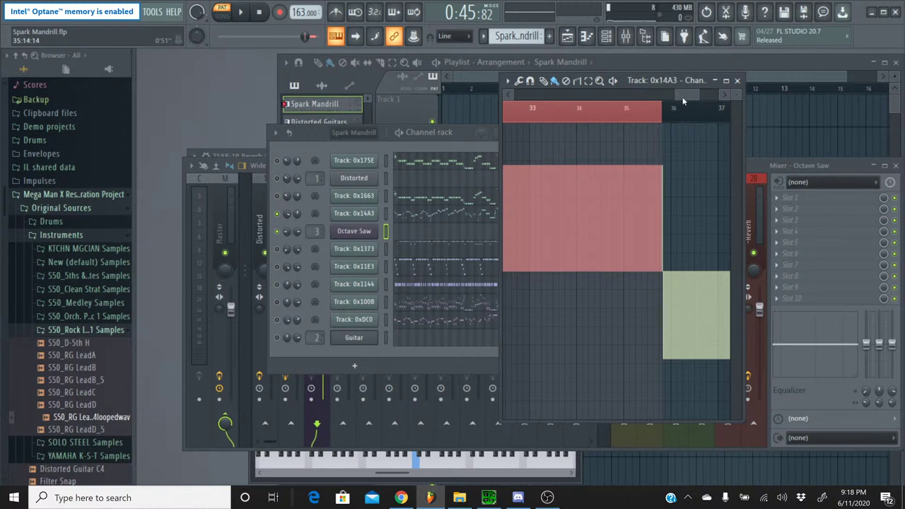
scroll(680, 101, left, 1)
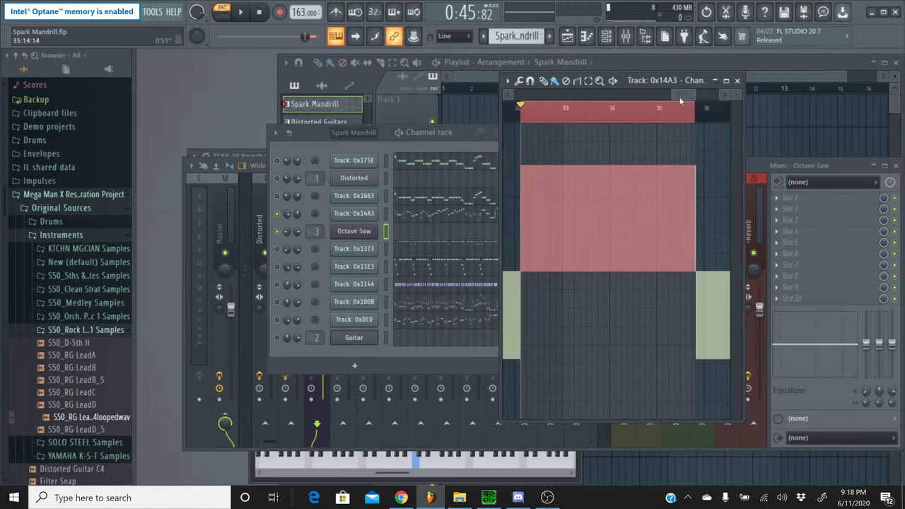
scroll(680, 101, up, 3)
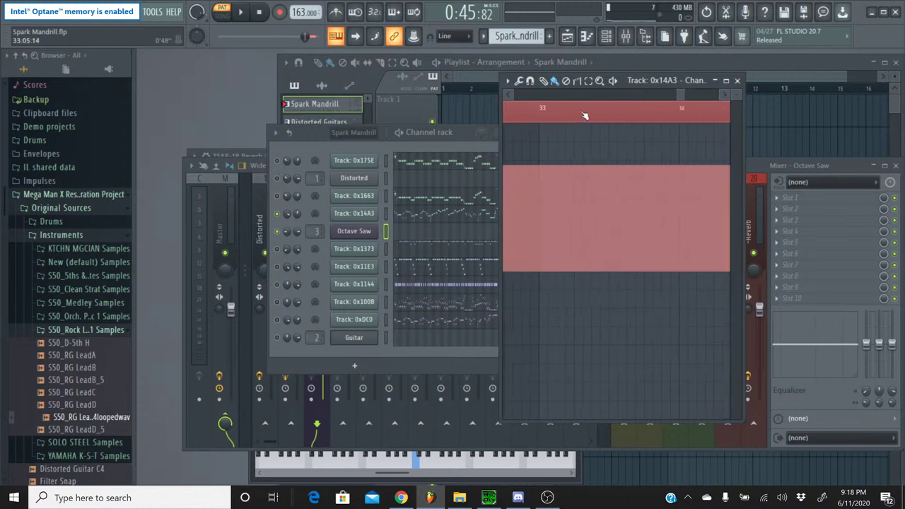
click(506, 96)
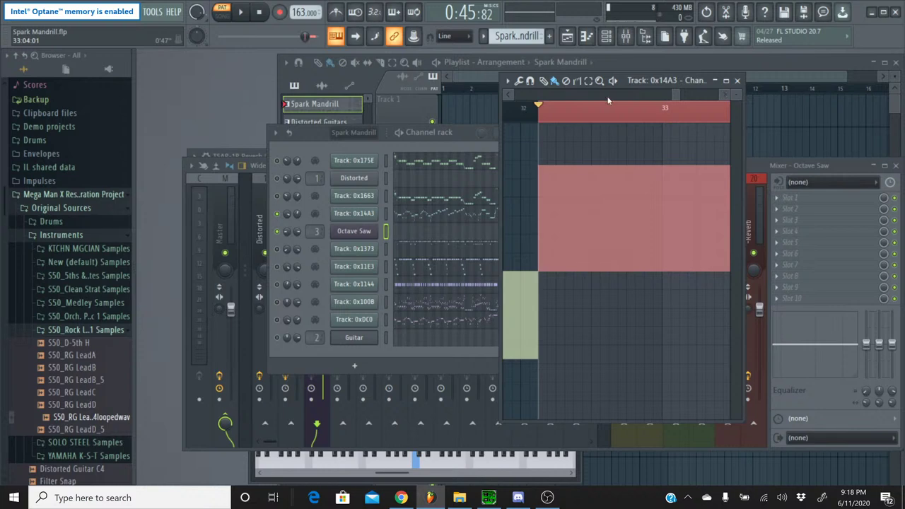
click(724, 97)
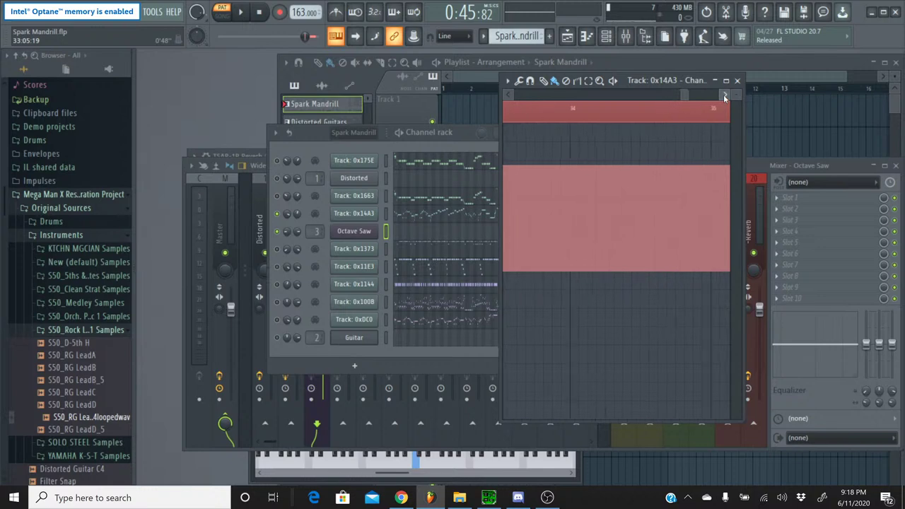
click(724, 96)
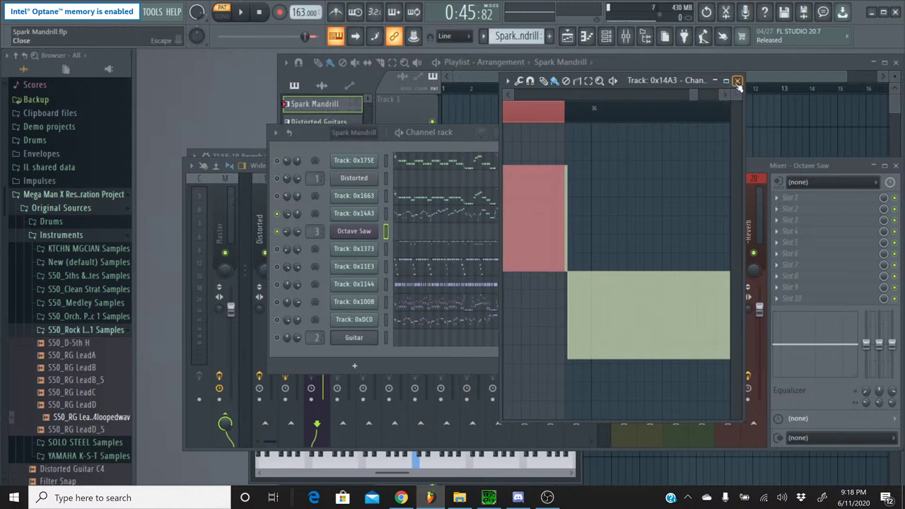
click(736, 81)
Switch to the Lead Guitar pattern and open the channel panning events of the Guitar channel
click(481, 38)
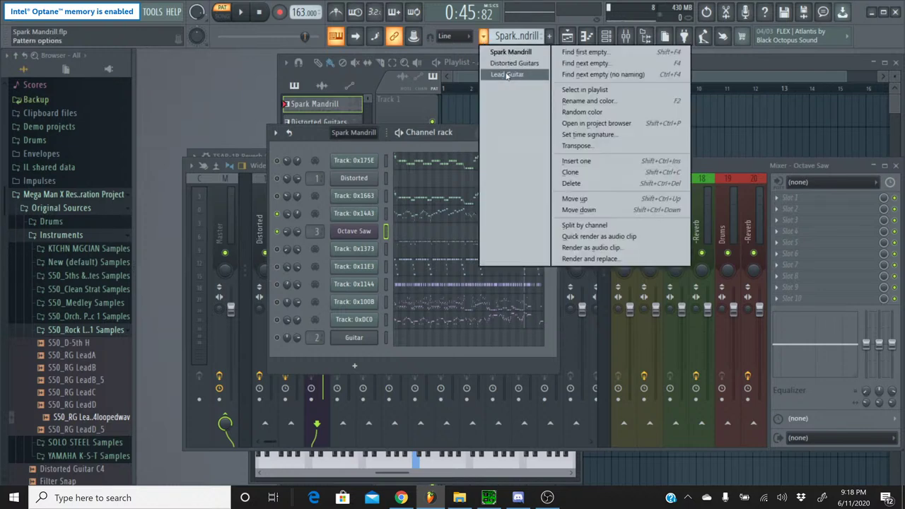
click(506, 76)
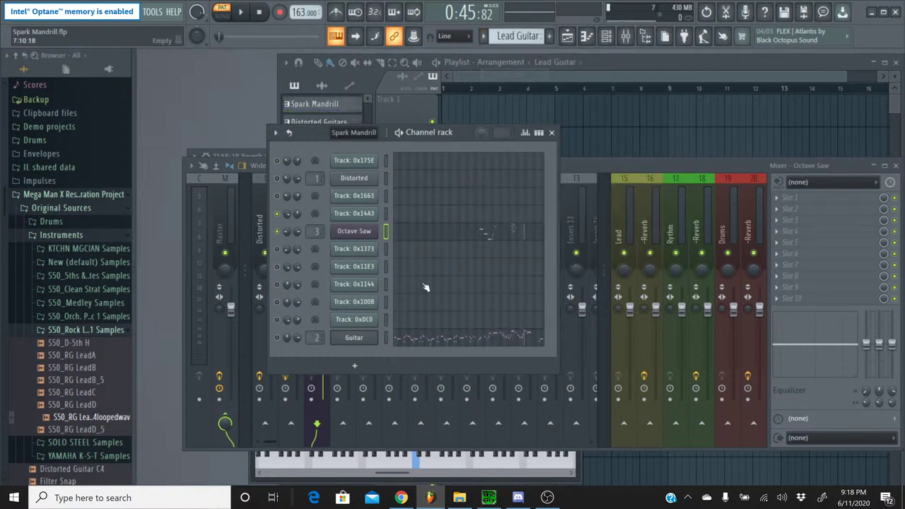
right_click(288, 341)
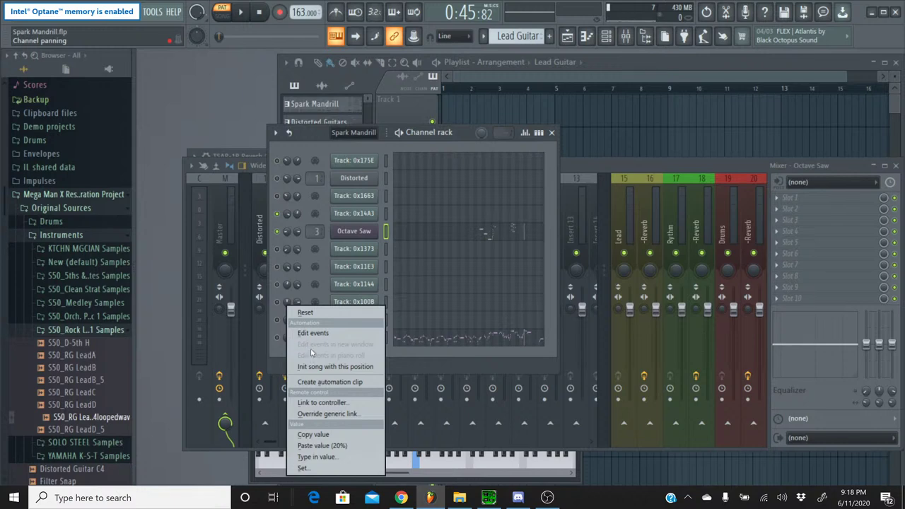
click(313, 332)
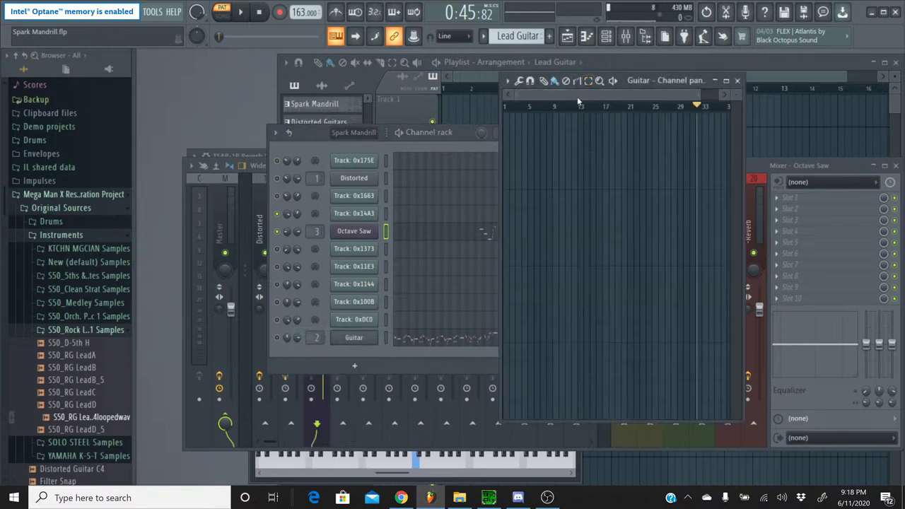
Add the matching raised panning event to the Guitar channel starting at about bar 32
scroll(678, 108, up, 6)
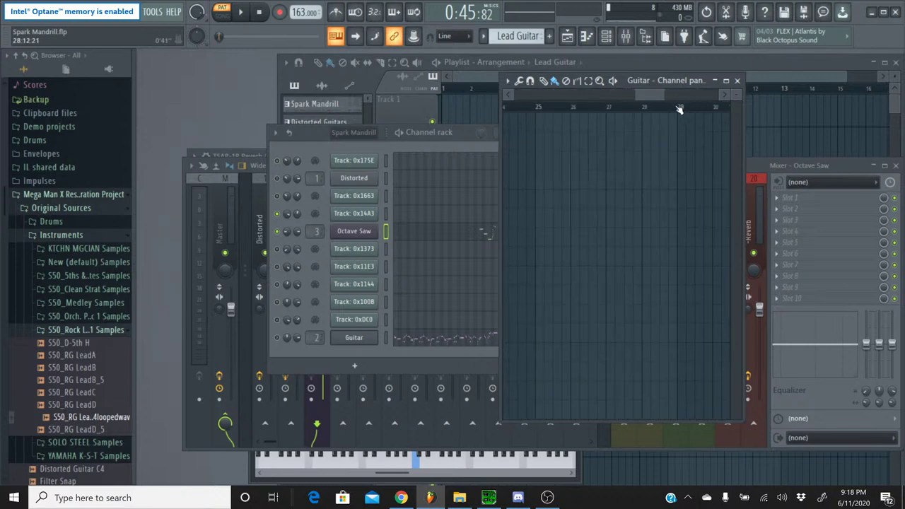
scroll(680, 104, down, 4)
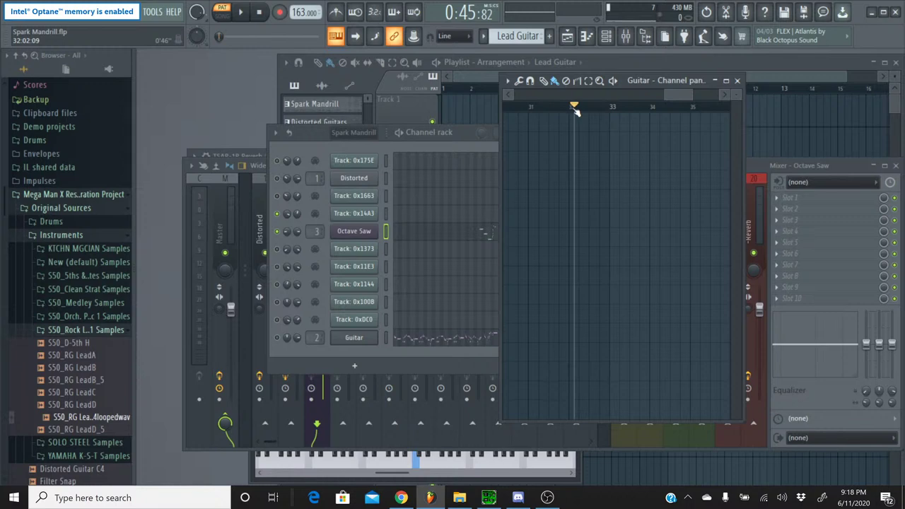
drag(575, 111, 673, 120)
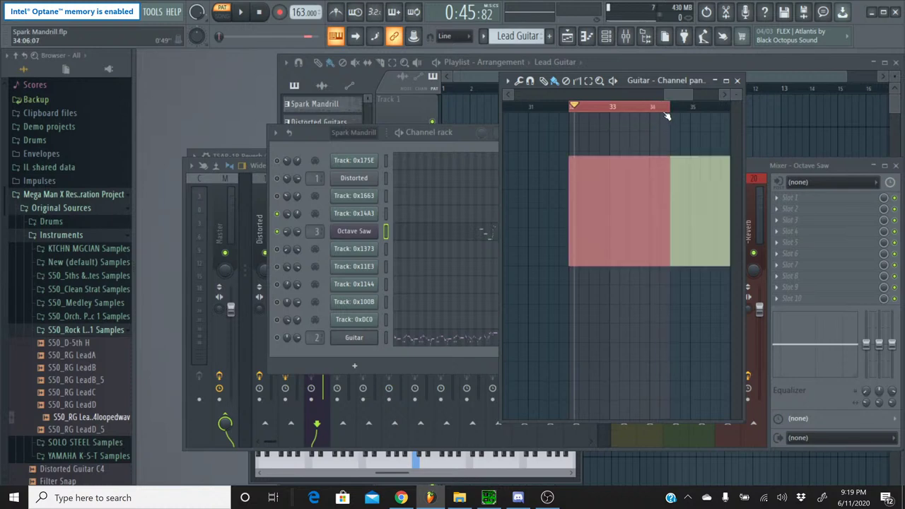
Play the Lead Guitar pattern from just before bar 32, close the panning editor, and unmute the Guitar channel
click(555, 108)
key(space)
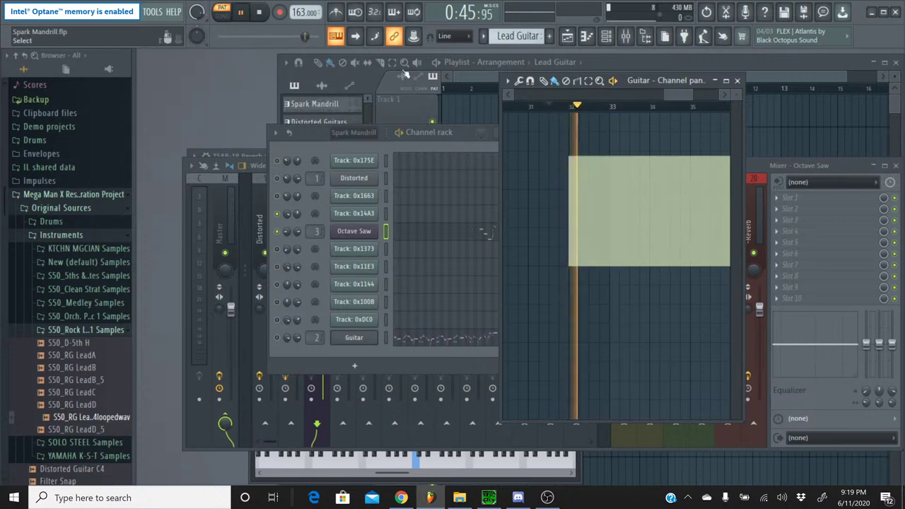
click(737, 79)
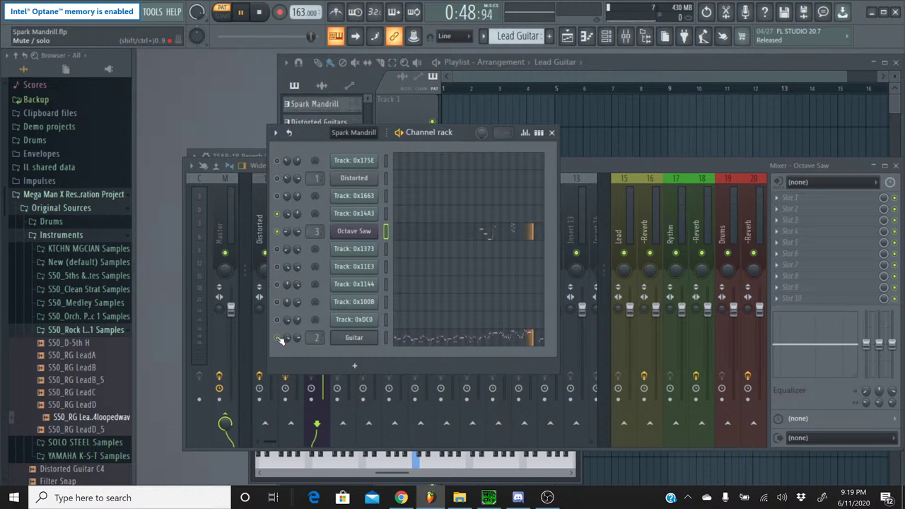
click(299, 36)
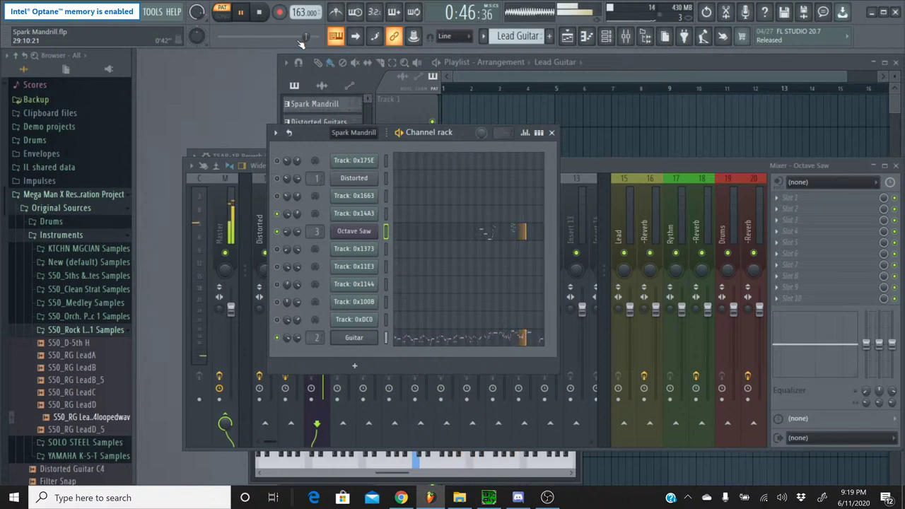
Move playback to about 0:14 and reset the Guitar channel's panning
click(247, 36)
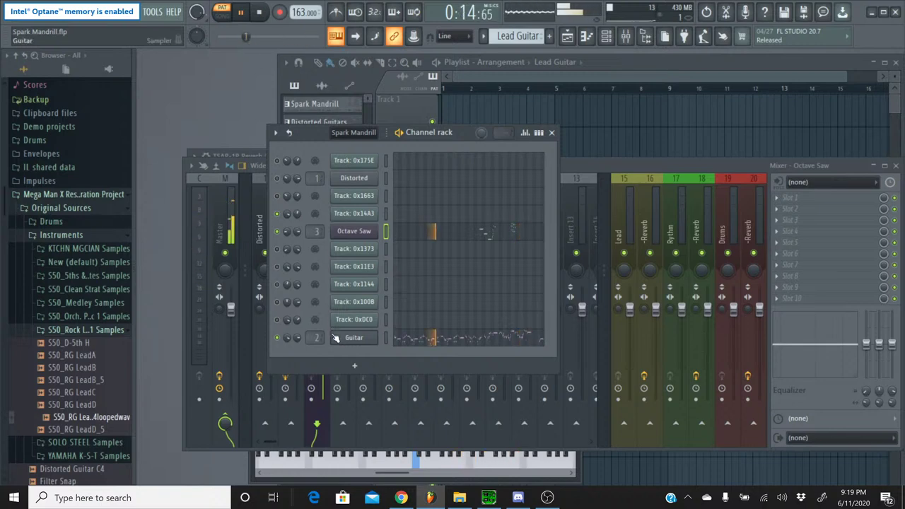
right_click(287, 342)
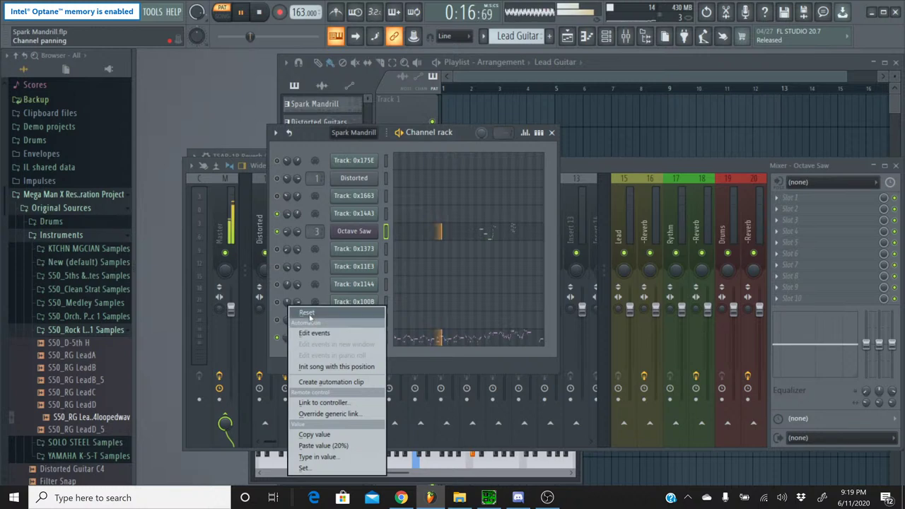
click(304, 315)
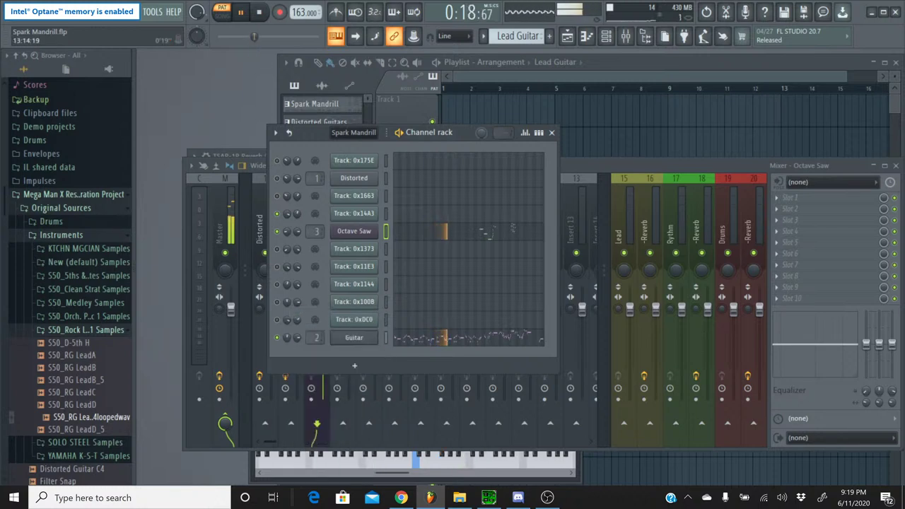
Play the Lead Guitar pattern from about 0:37 with the Octave Saw channel muted, and stop playback
drag(252, 36, 293, 36)
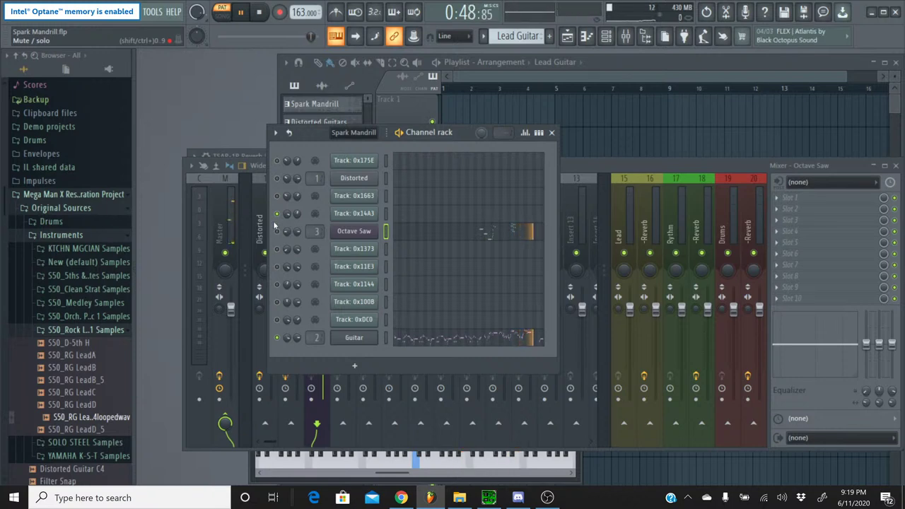
click(260, 13)
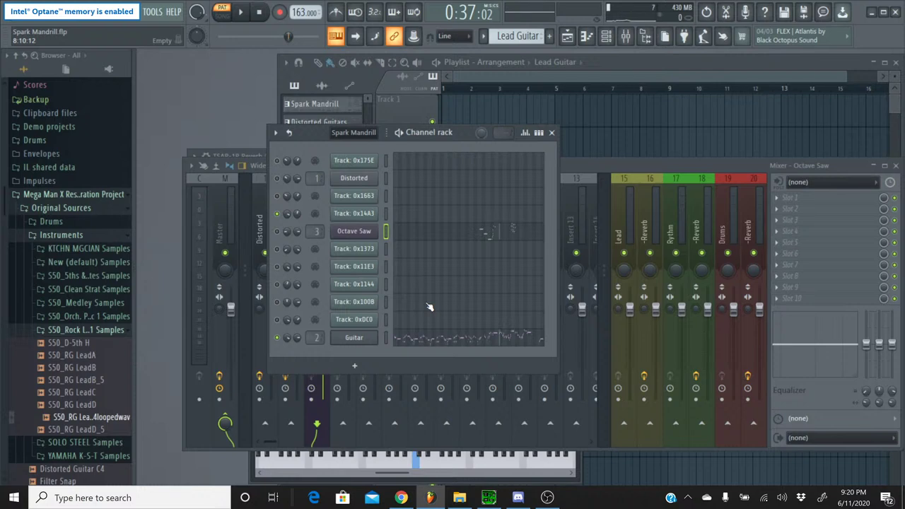
Switch to YouTube Studio in Chrome, read the live chat, and return to FL Studio
click(401, 498)
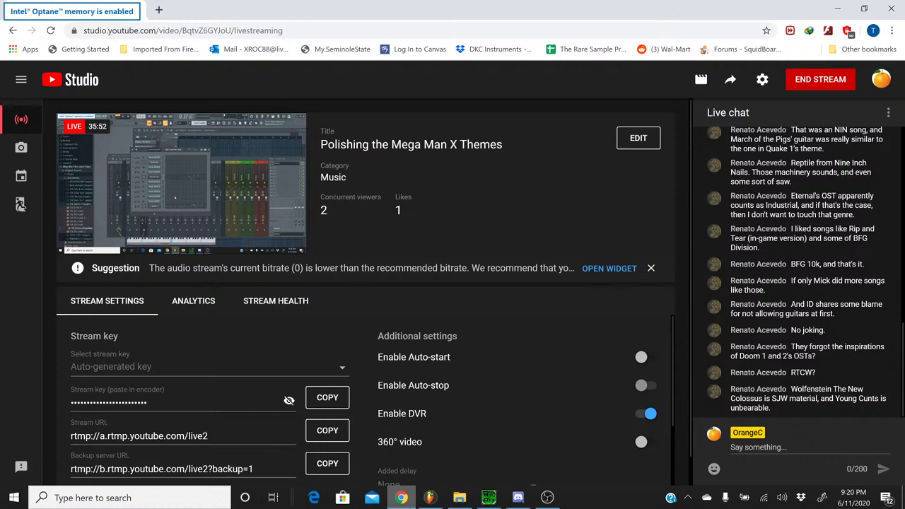
key(alt+Tab)
key(alt+Tab)
key(alt+Tab)
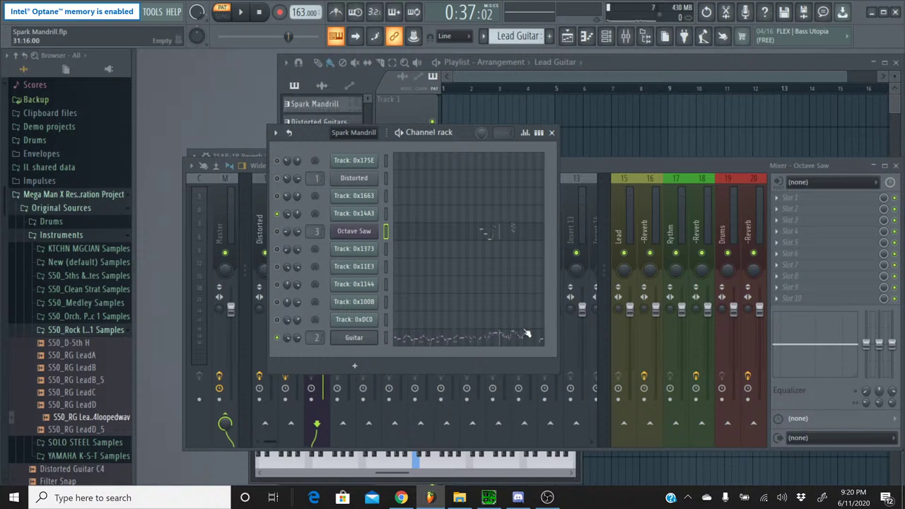
right_click(296, 338)
click(322, 333)
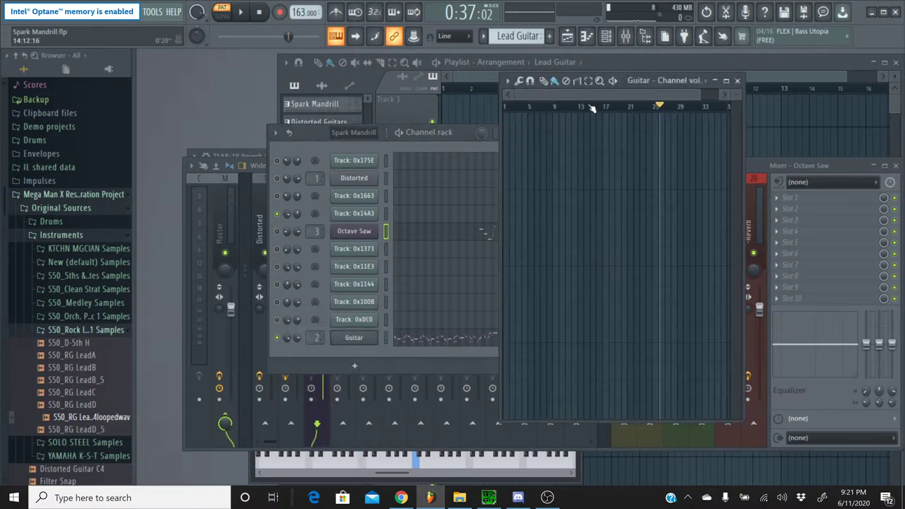
click(737, 80)
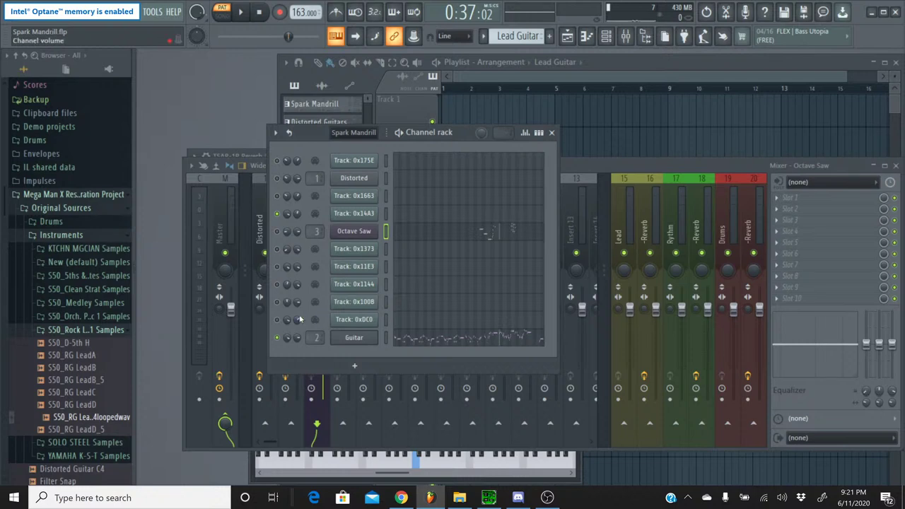
Reopen the Guitar channel's panning events, play the section from just before bar 32, and stop playback
right_click(285, 339)
click(309, 333)
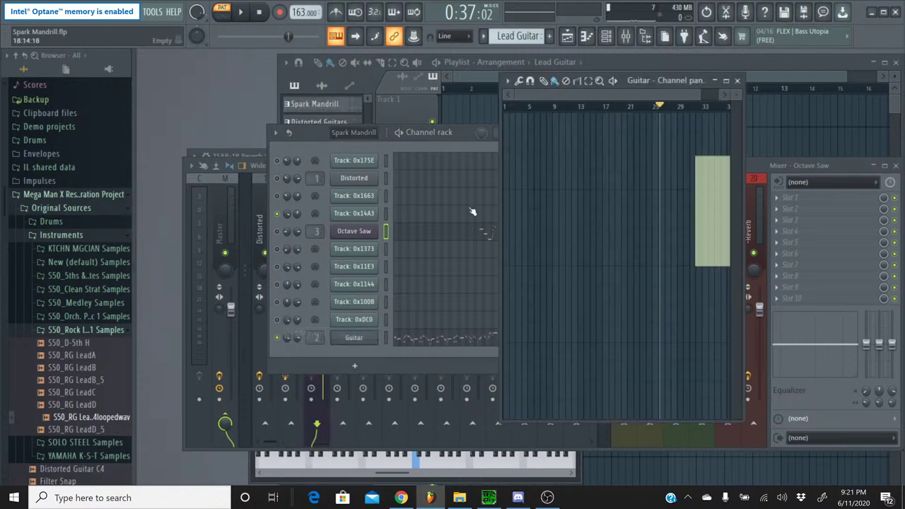
scroll(648, 111, up, 5)
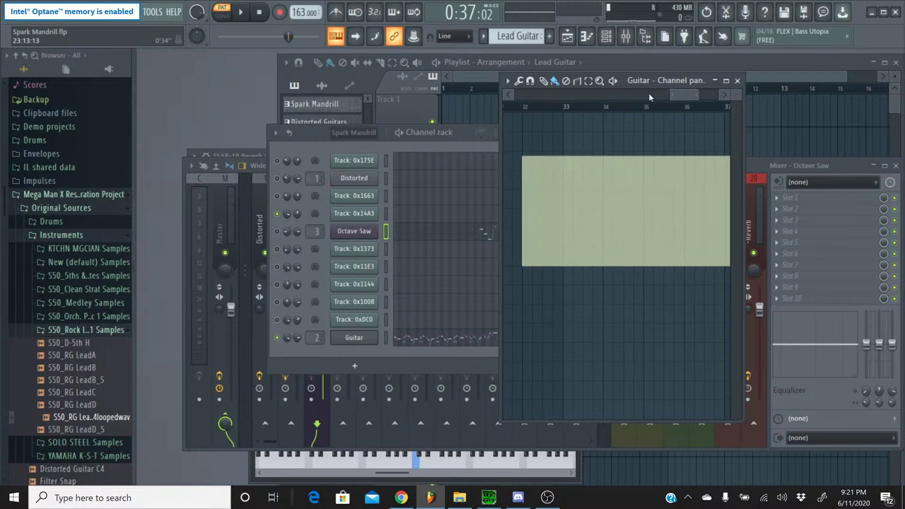
click(515, 106)
click(244, 13)
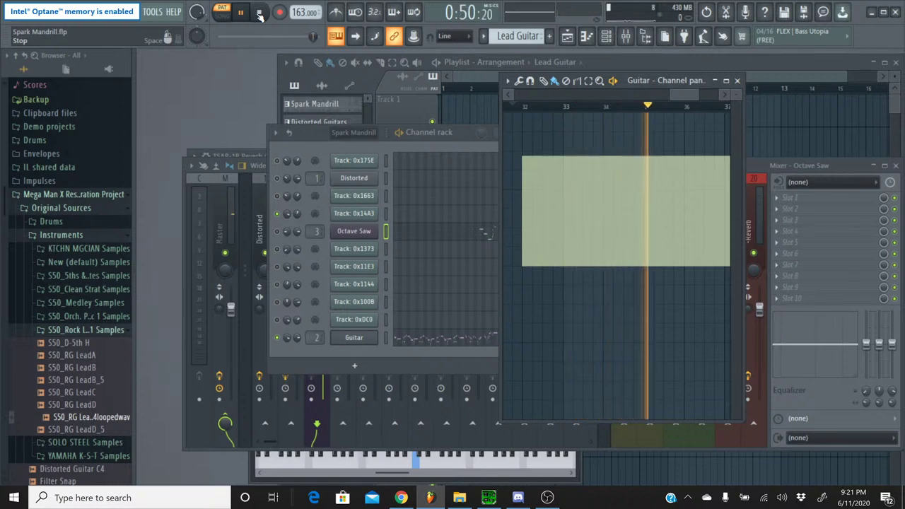
click(260, 14)
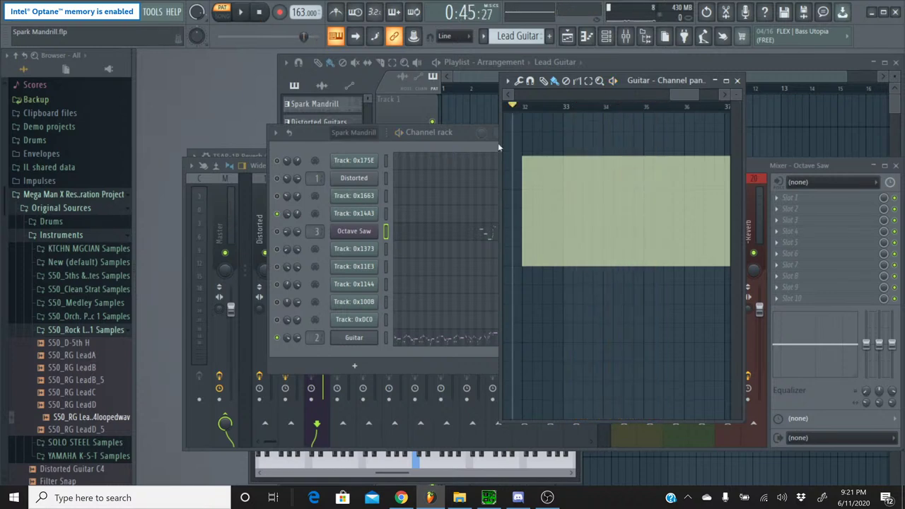
Return the Guitar channel's panning to centre from bar 35 onward, and switch to YouTube Studio in Chrome
click(647, 269)
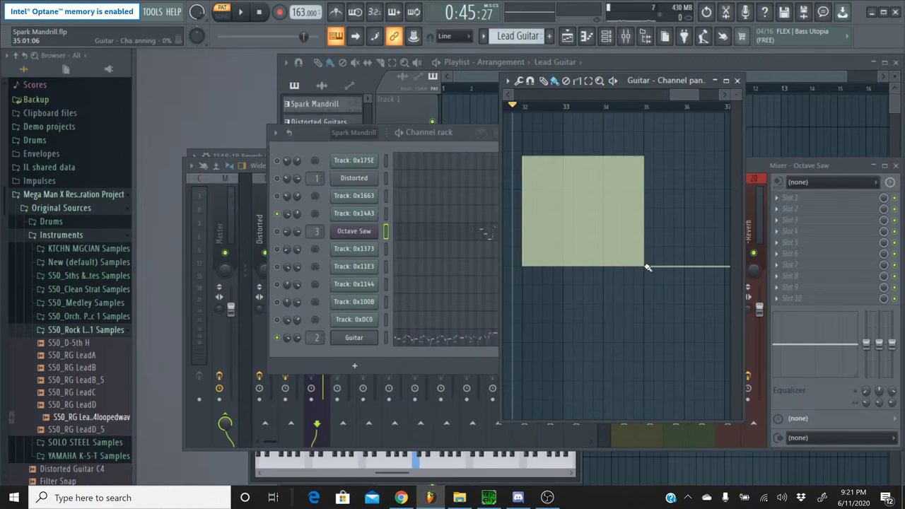
click(401, 497)
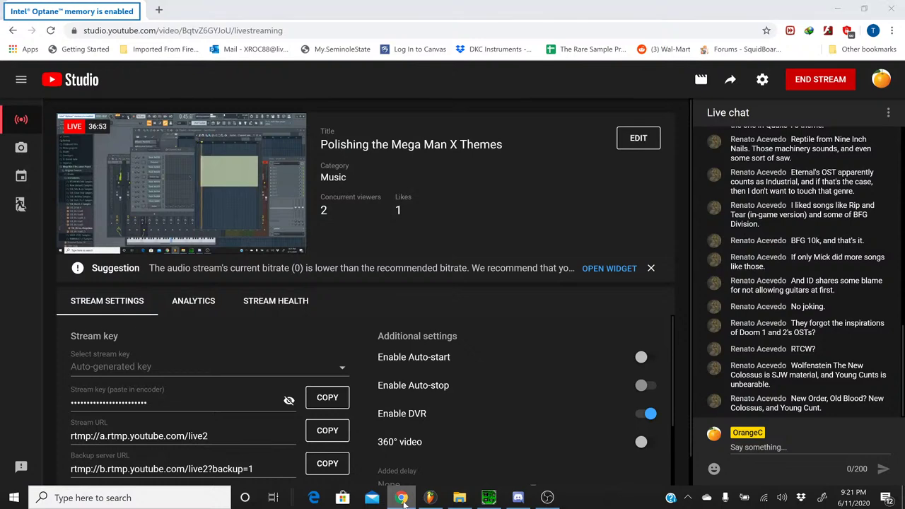
Switch back to FL Studio, play the Guitar channel's panning section from just before bar 35 and from bar 33, and close the panning events
click(400, 497)
click(632, 109)
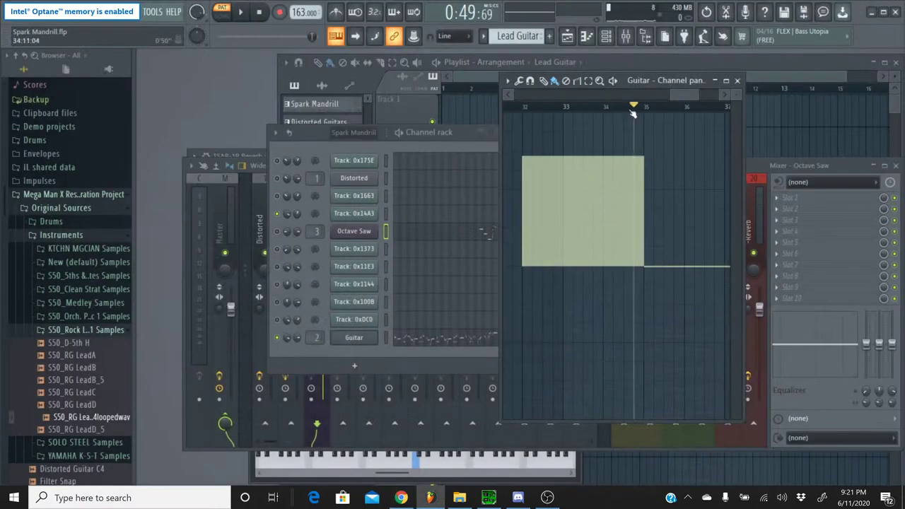
click(241, 12)
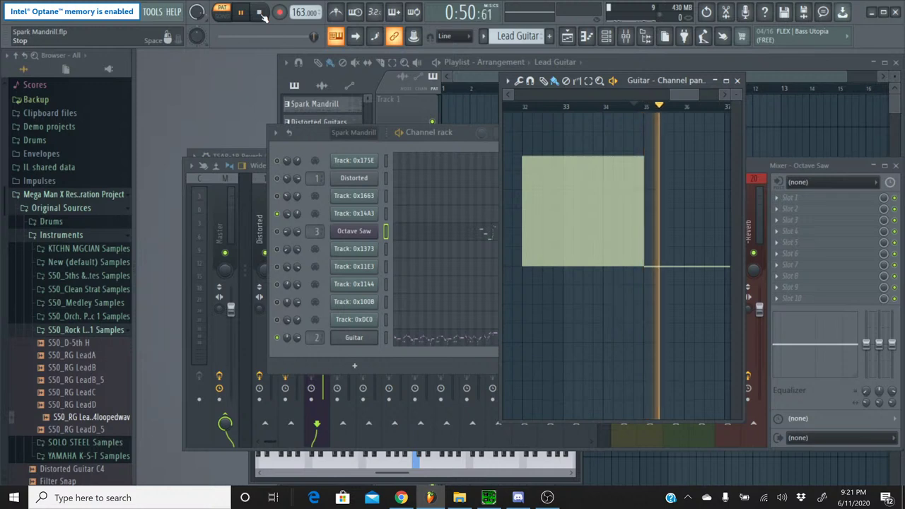
click(260, 13)
click(563, 109)
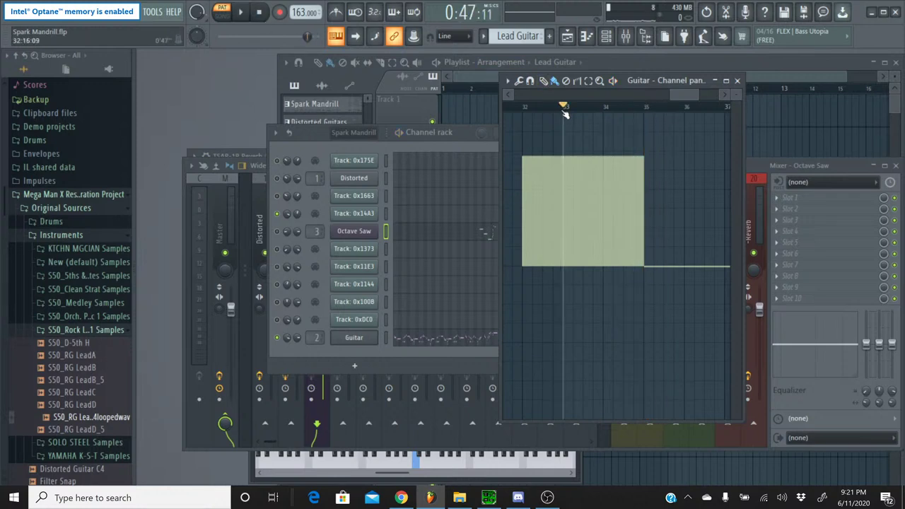
click(241, 12)
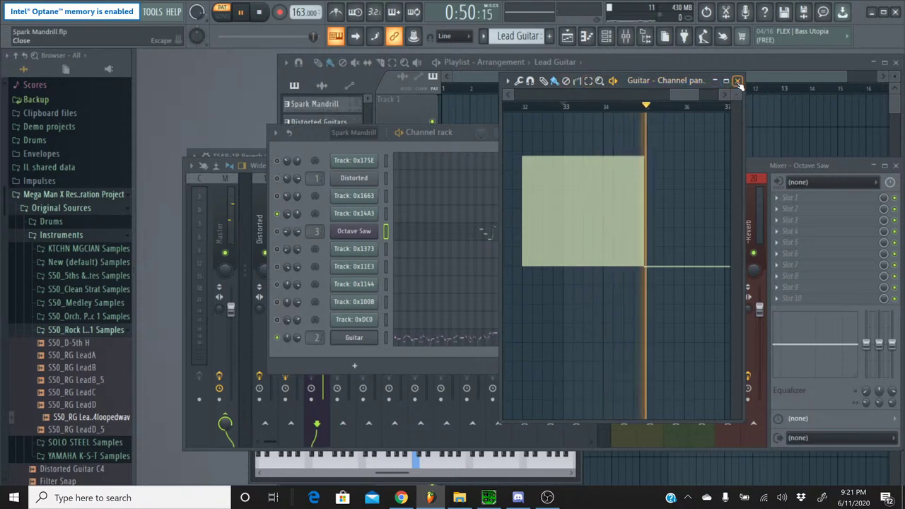
click(736, 81)
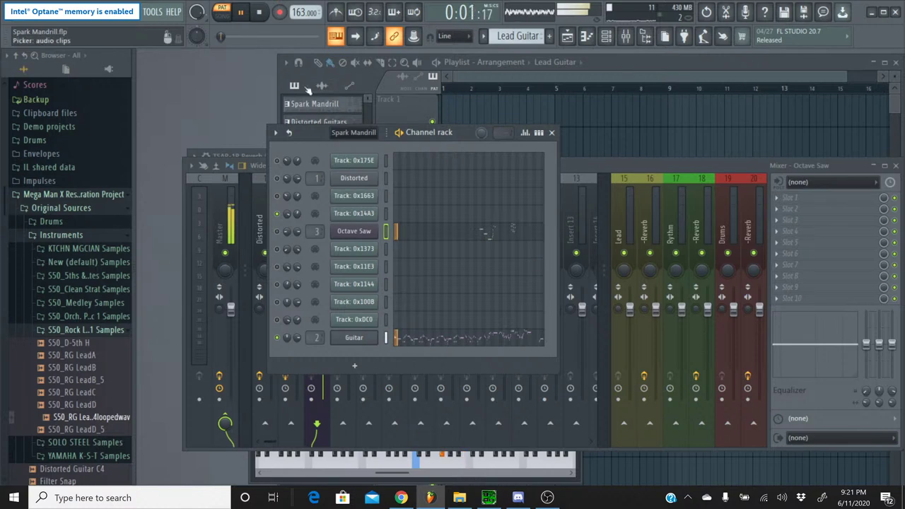
click(259, 14)
Delete the last group of notes around bar 36 from the Guitar channel's piano roll, and close the piano roll
click(531, 337)
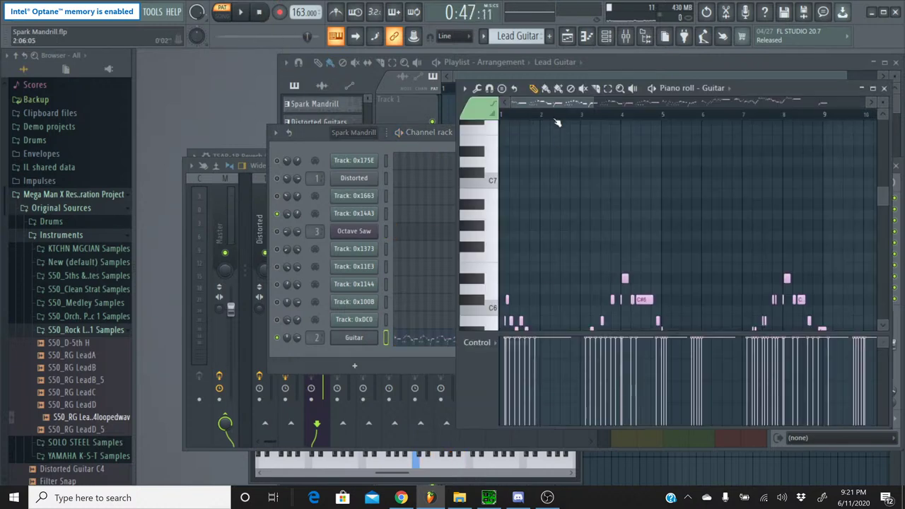
drag(557, 106, 801, 104)
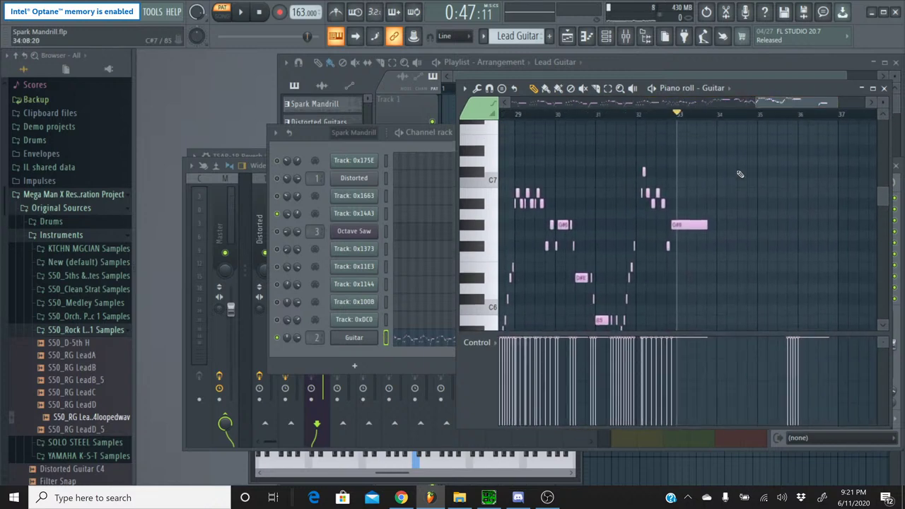
scroll(735, 171, down, 6)
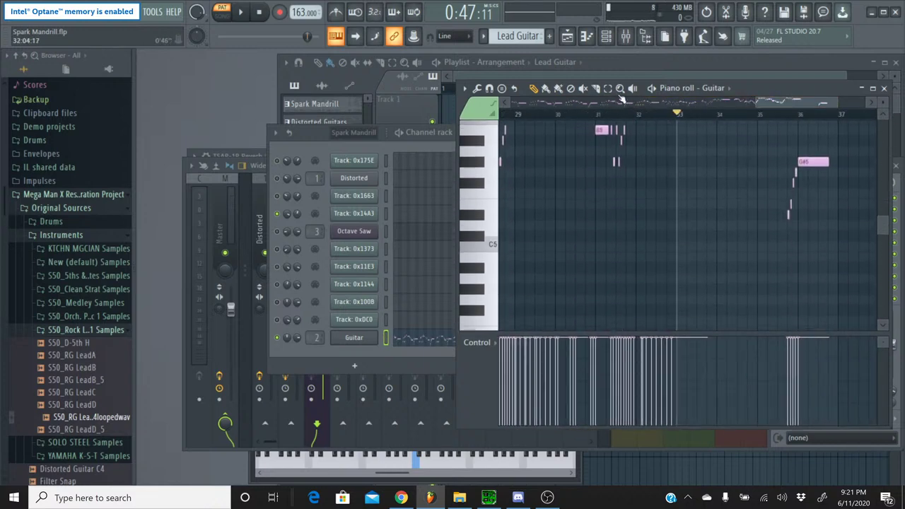
drag(784, 239, 848, 209)
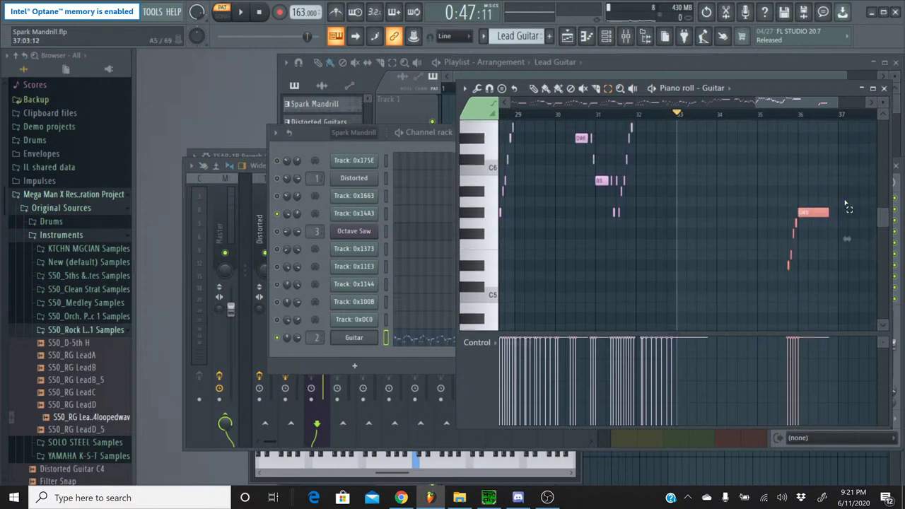
key(Delete)
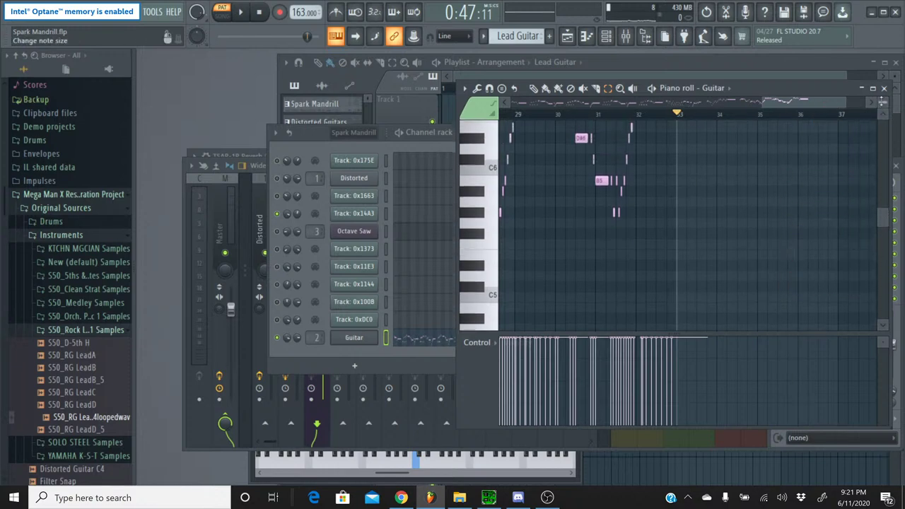
click(884, 88)
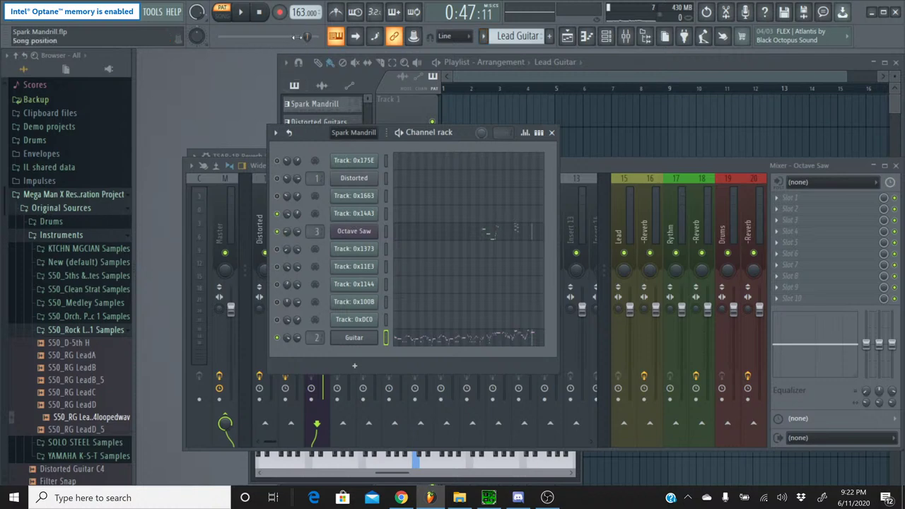
Play the Lead Guitar pattern from the start, skip ahead to listen to a further section, and restart playback
drag(306, 36, 219, 36)
click(240, 12)
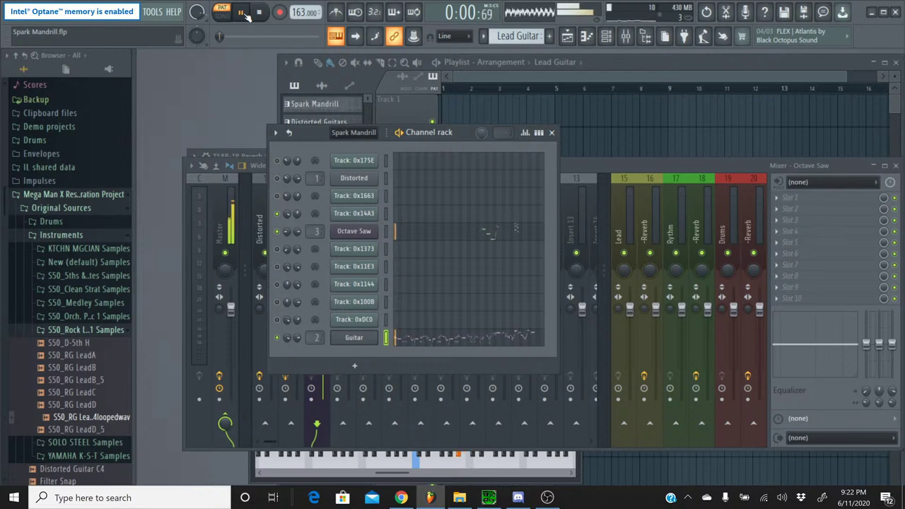
drag(222, 36, 252, 37)
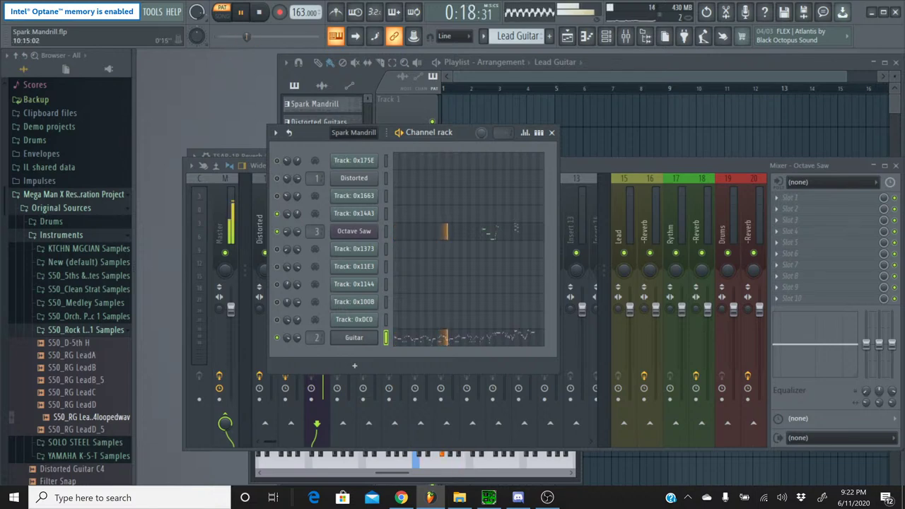
key(space)
key(space)
Reset the Guitar channel's panning, and listen to further sections of the Lead Guitar pattern before stopping playback
right_click(287, 338)
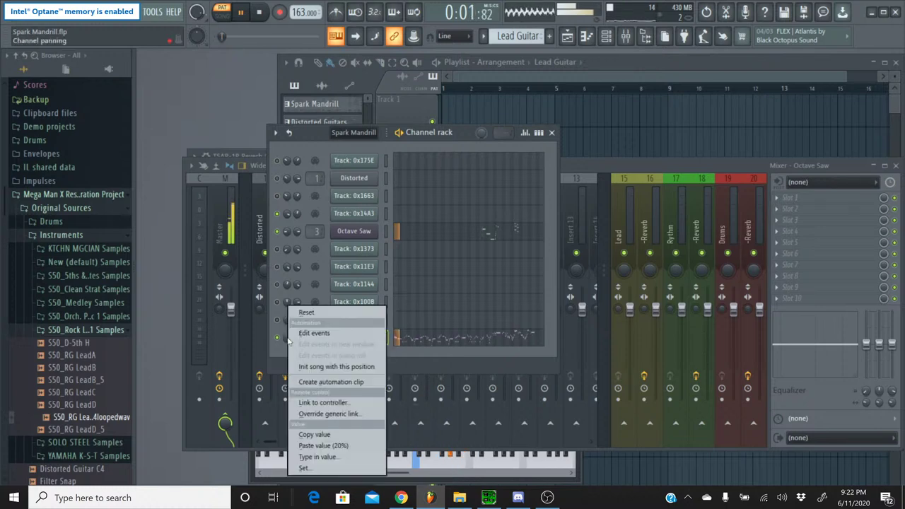
click(308, 314)
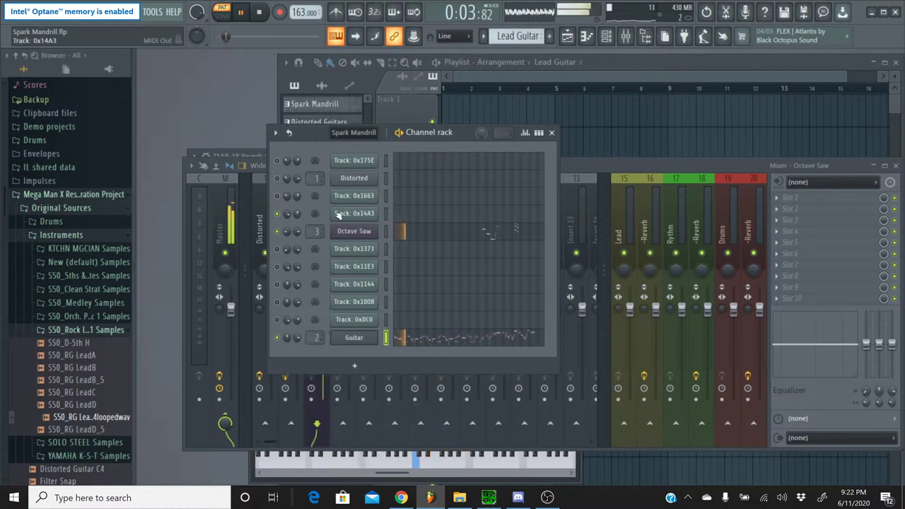
drag(234, 41, 269, 43)
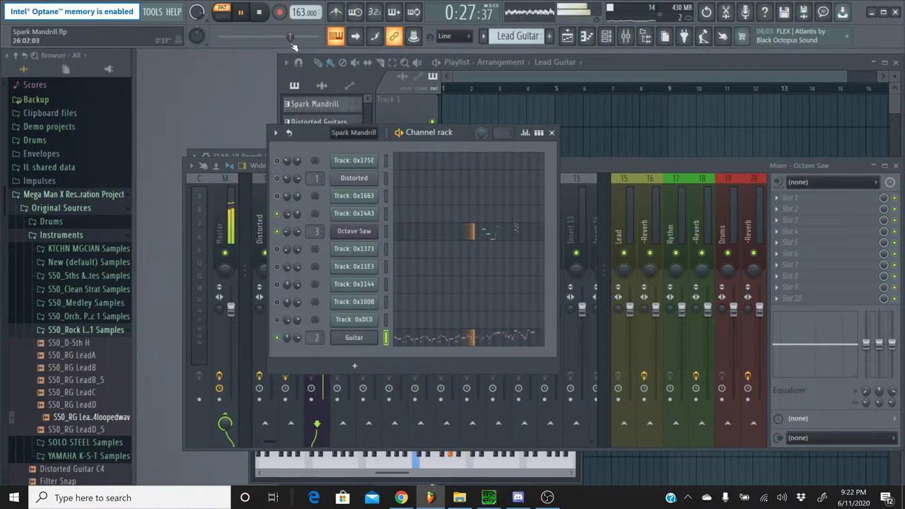
drag(269, 42, 307, 46)
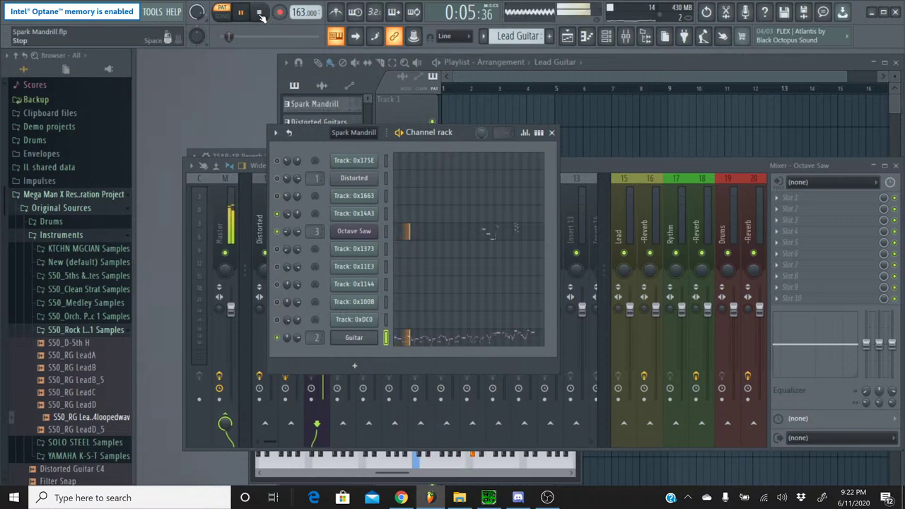
click(260, 13)
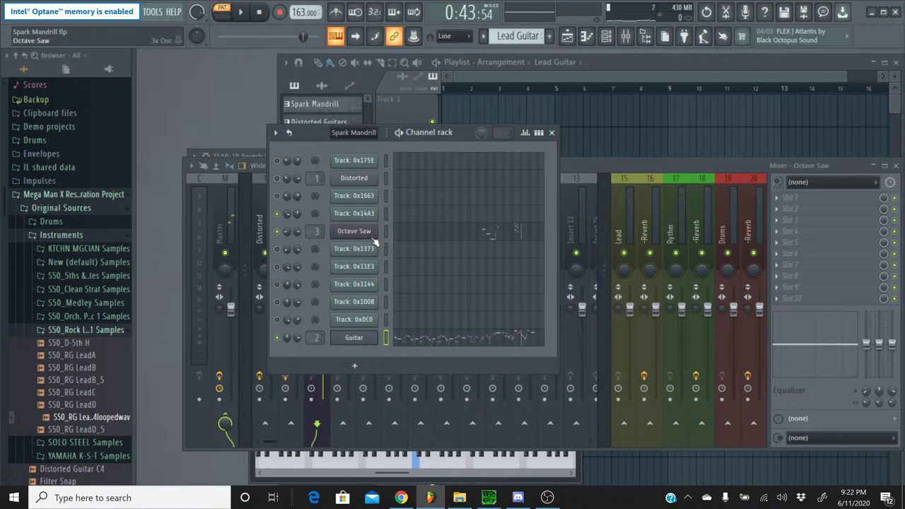
Close the channel rack, switch to the Spark Mandrill pattern, and save the project
click(551, 132)
click(500, 39)
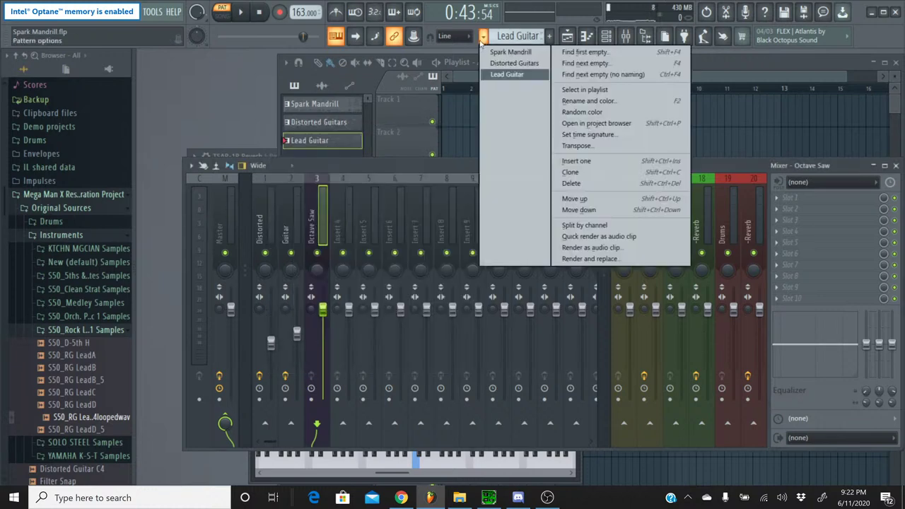
click(502, 56)
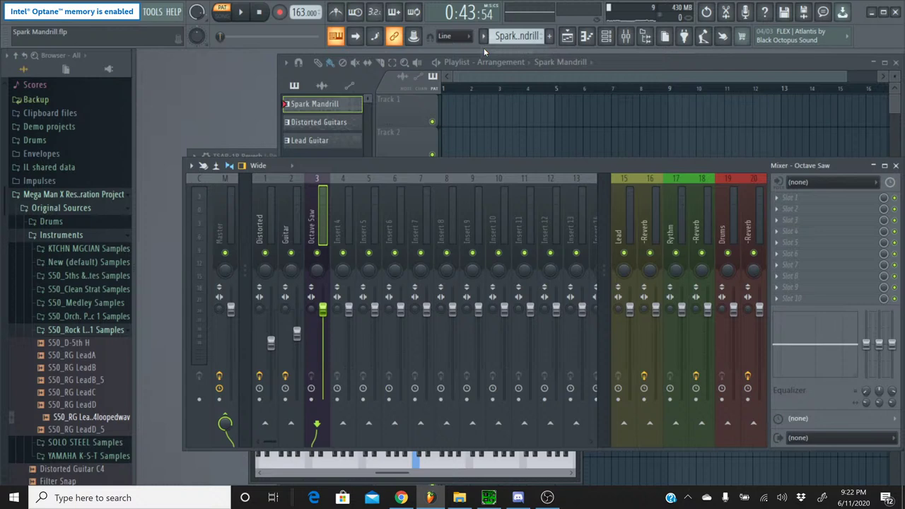
click(20, 13)
click(37, 68)
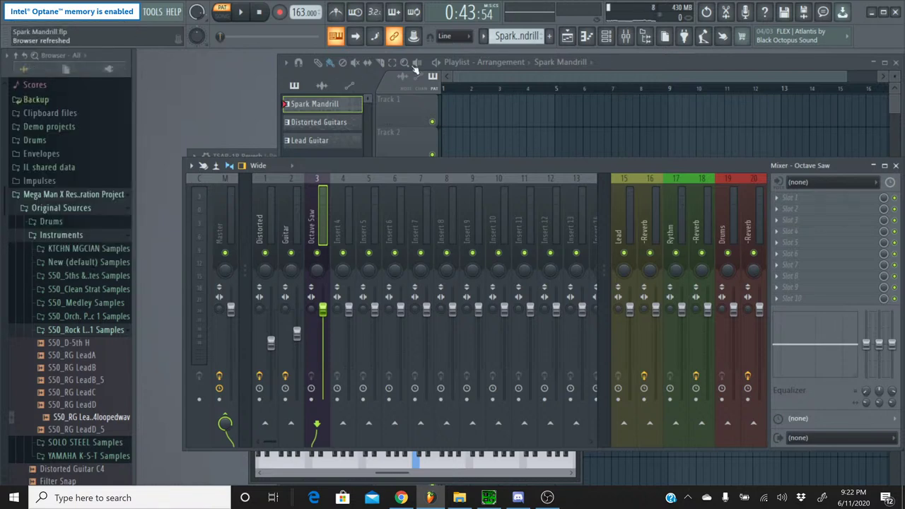
Reopen the channel rack and examine the panning events of Track: 0x175E and Track: 0x1663
click(609, 42)
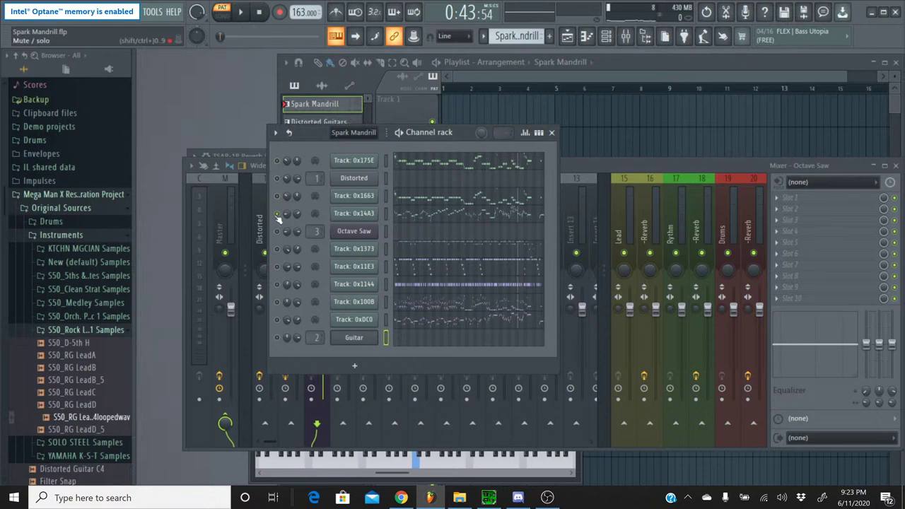
right_click(283, 162)
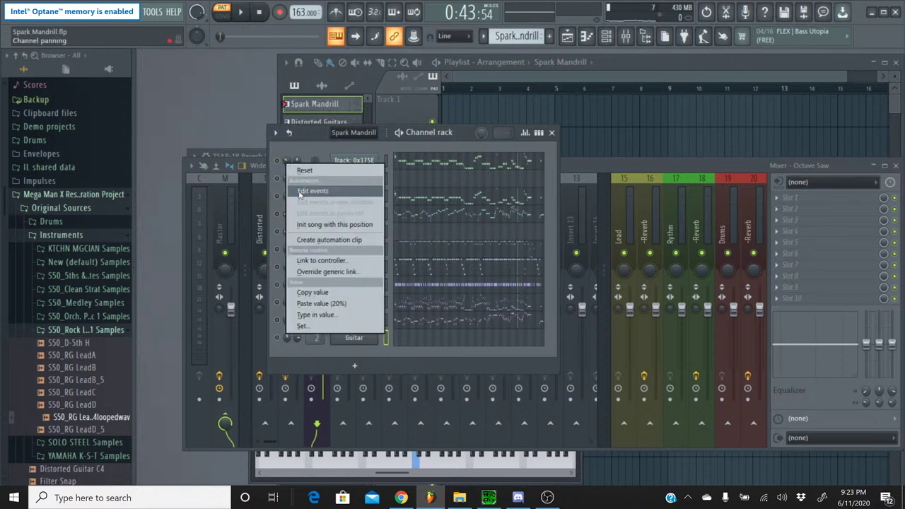
click(337, 189)
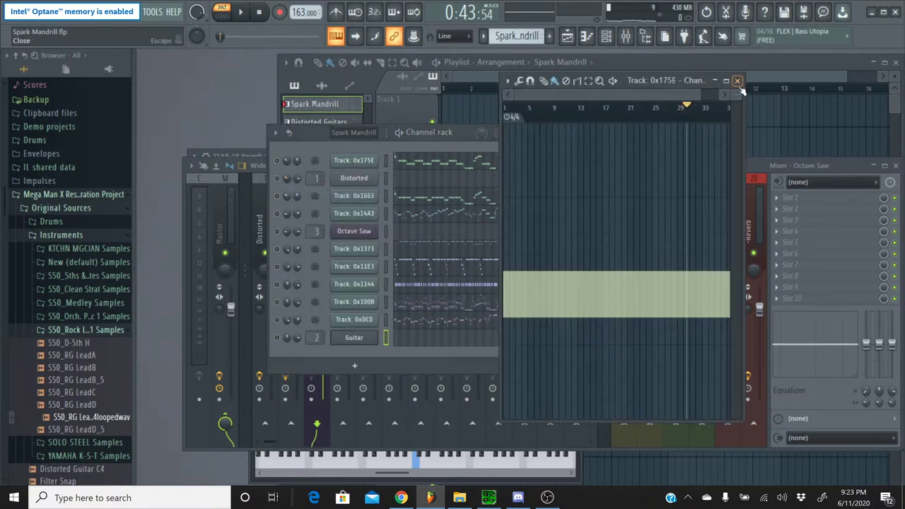
click(737, 80)
right_click(282, 199)
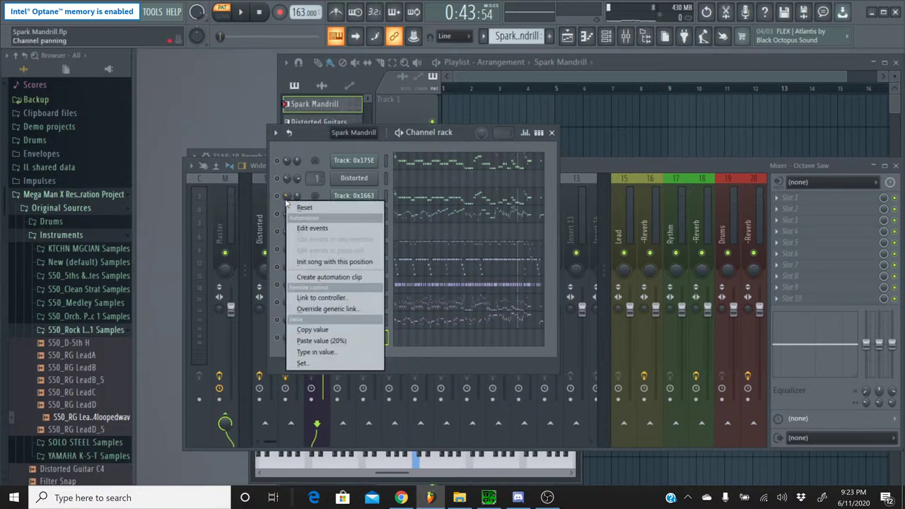
click(303, 229)
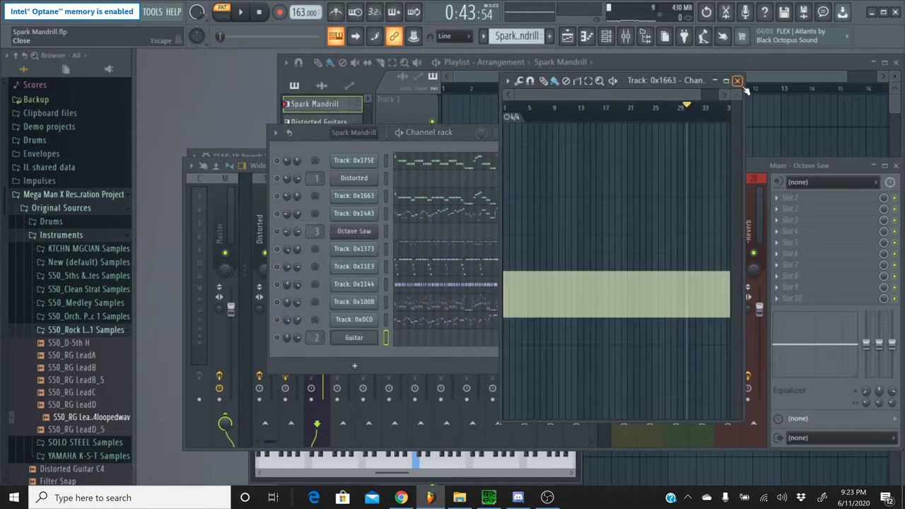
click(739, 80)
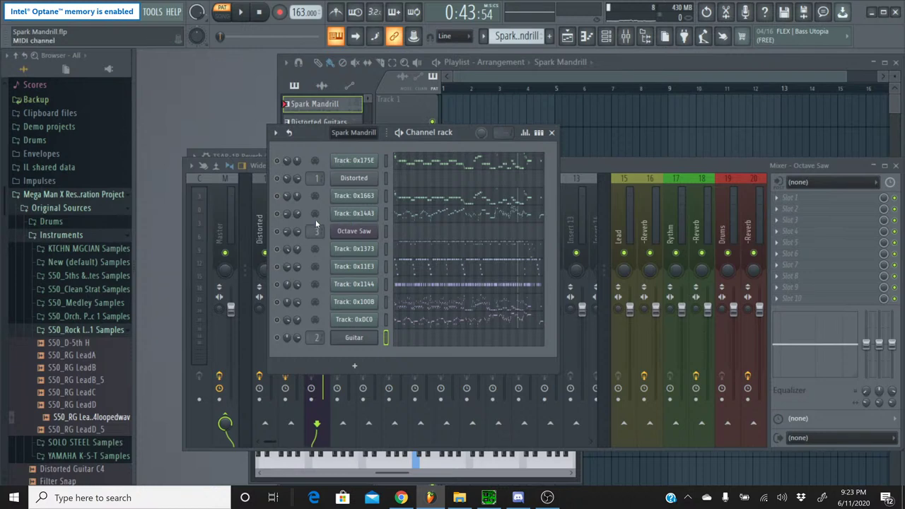
Examine the panning events of Track: 0x14A3 and Track: 0x1373
right_click(287, 215)
click(299, 242)
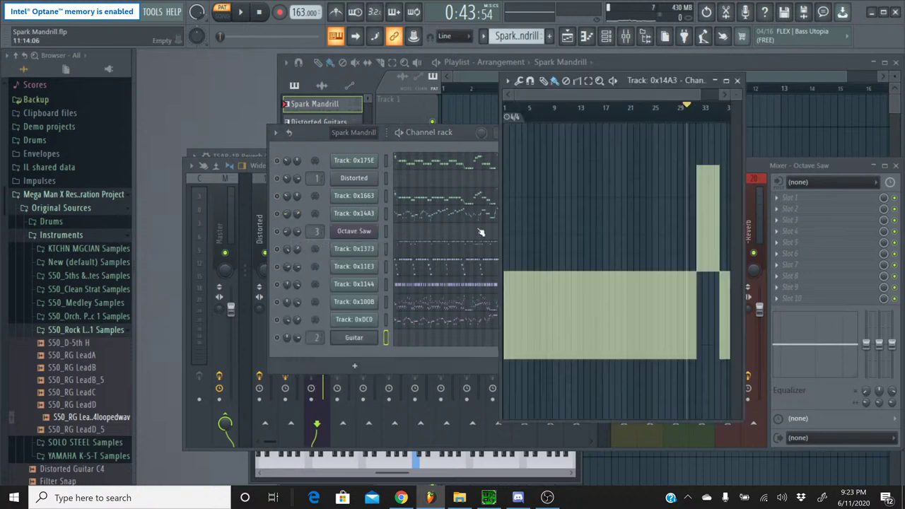
click(736, 81)
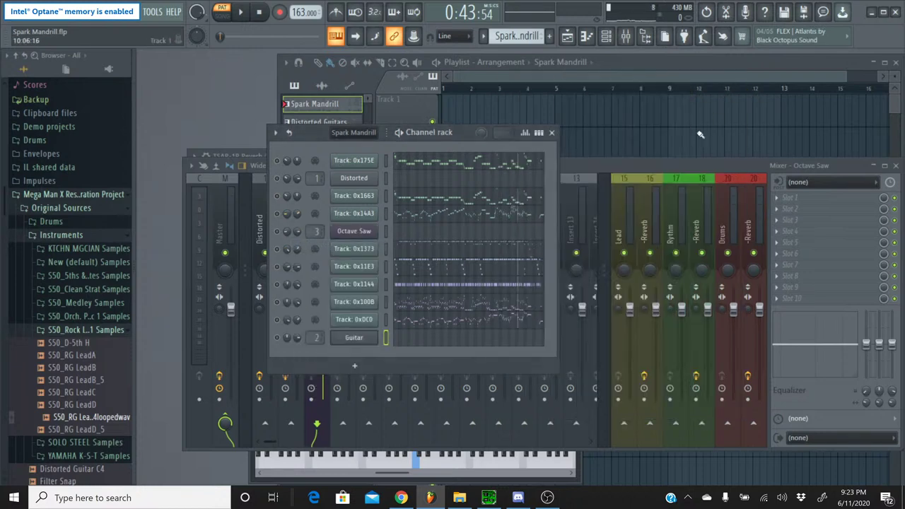
right_click(286, 250)
click(300, 280)
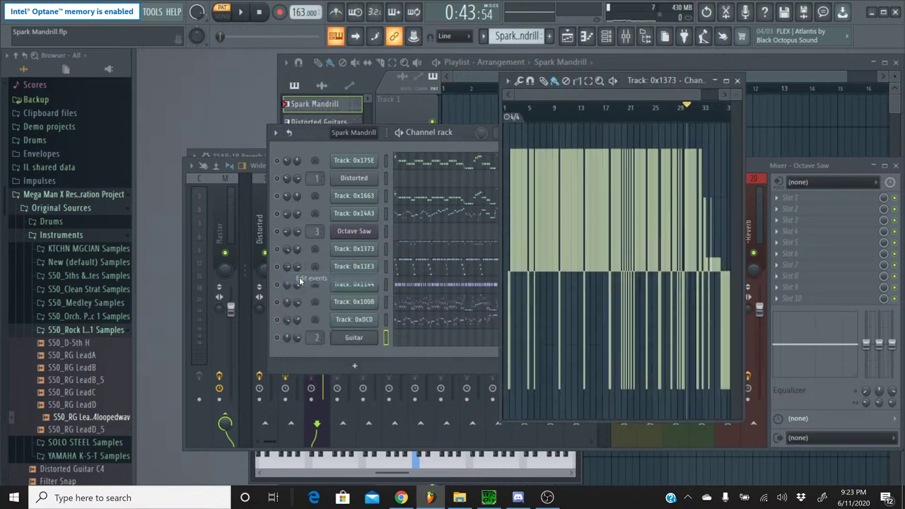
click(737, 82)
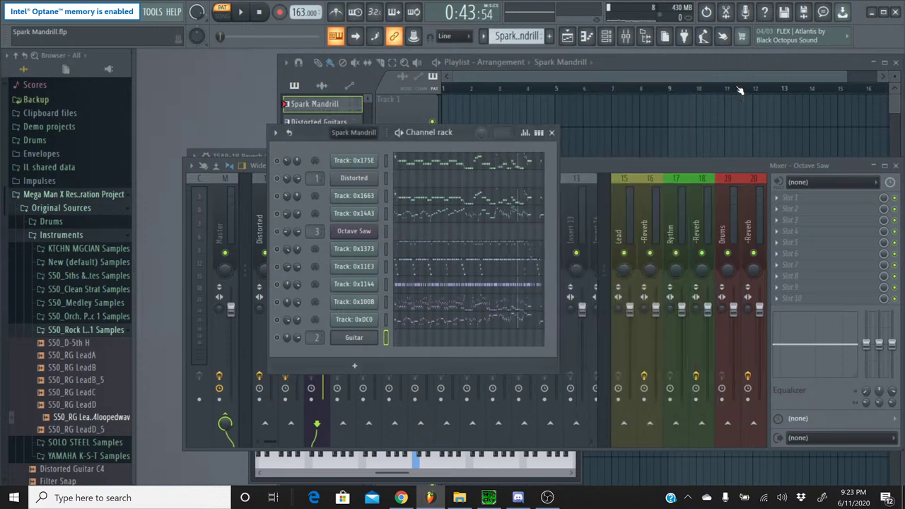
Solo Track: 0x1373, play the Spark Mandrill pattern while rechecking that track's panning events, and stop playback
right_click(279, 250)
click(241, 12)
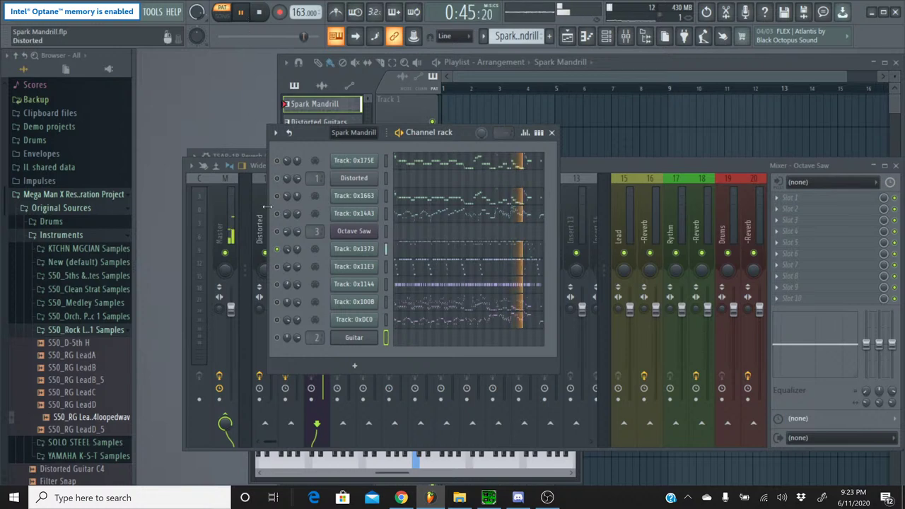
right_click(287, 255)
click(313, 281)
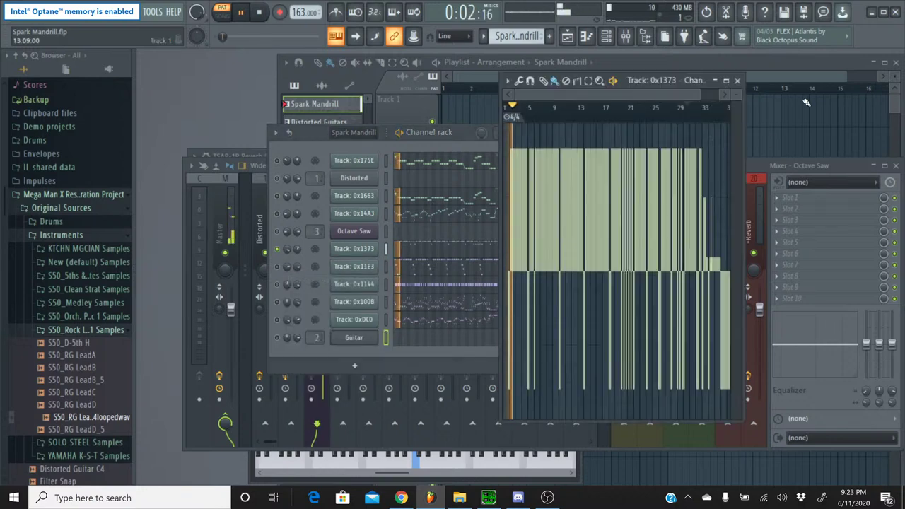
click(739, 80)
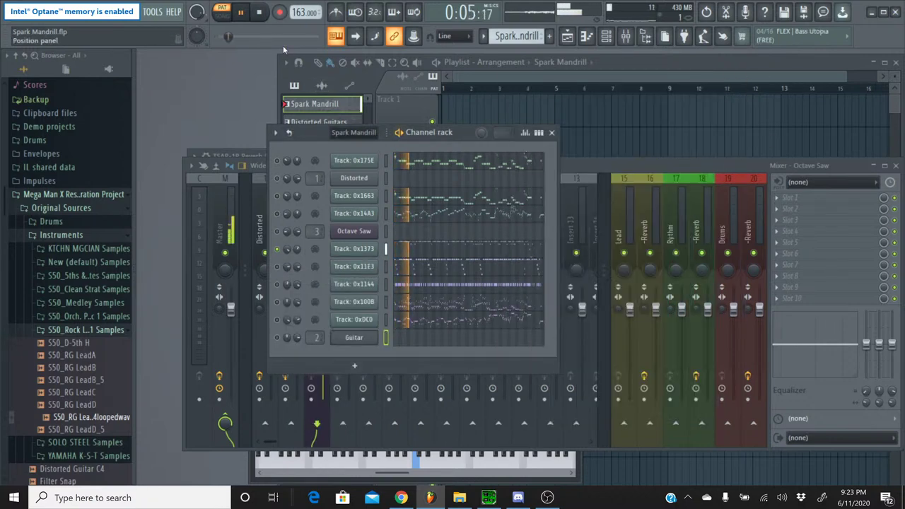
click(259, 12)
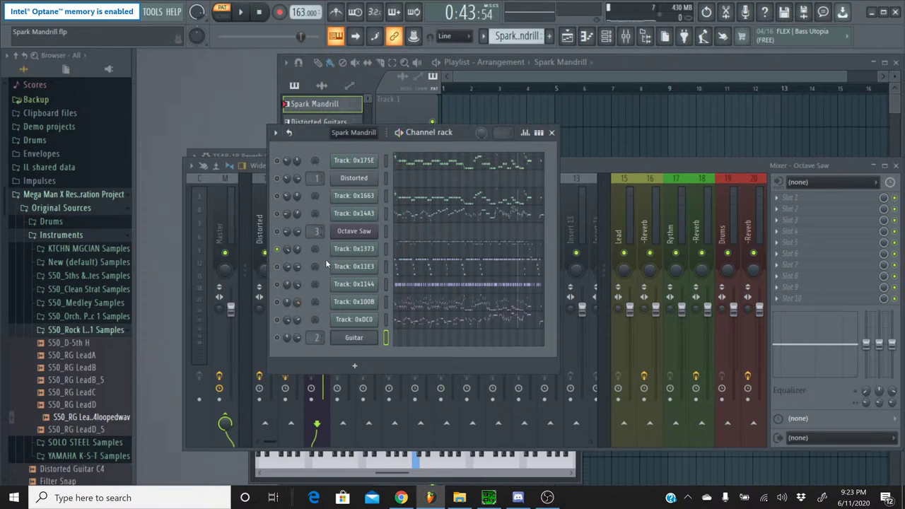
Examine the panning events of Track: 0x11E3 and Track: 0x1144
right_click(286, 270)
click(302, 298)
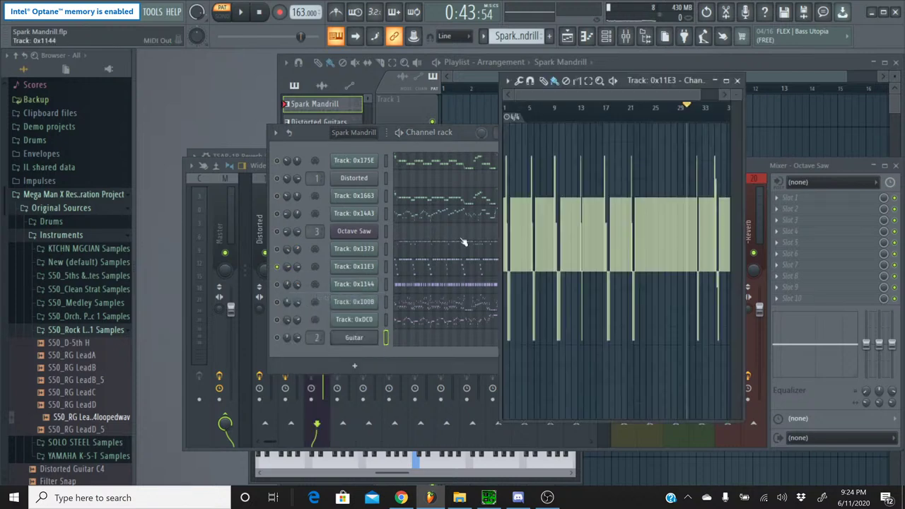
click(737, 80)
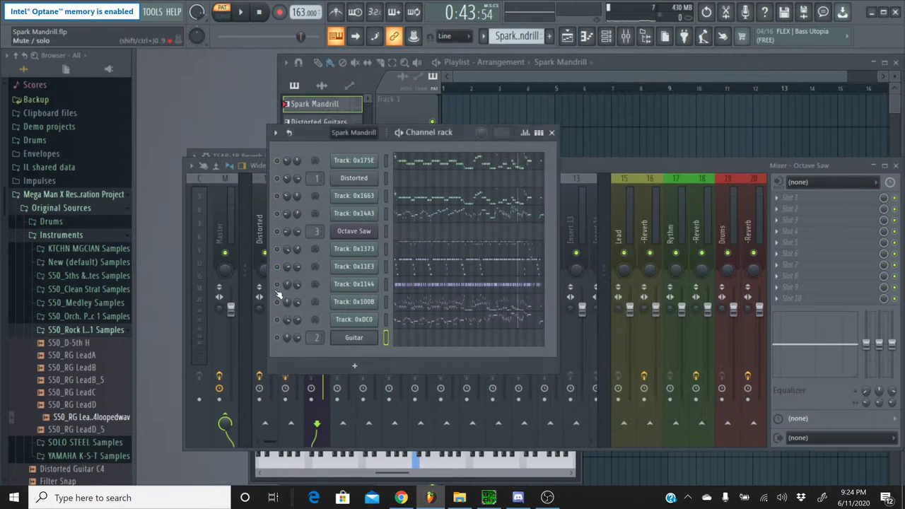
right_click(286, 287)
click(302, 316)
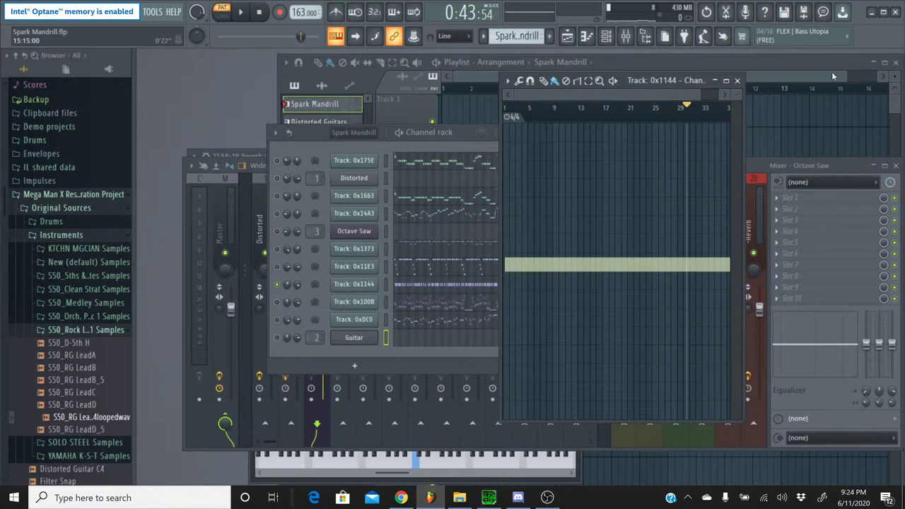
click(737, 81)
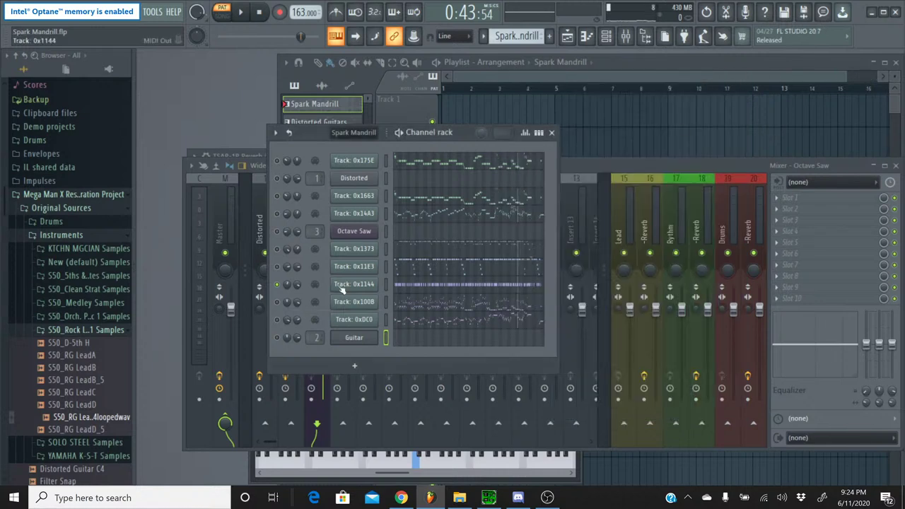
right_click(287, 304)
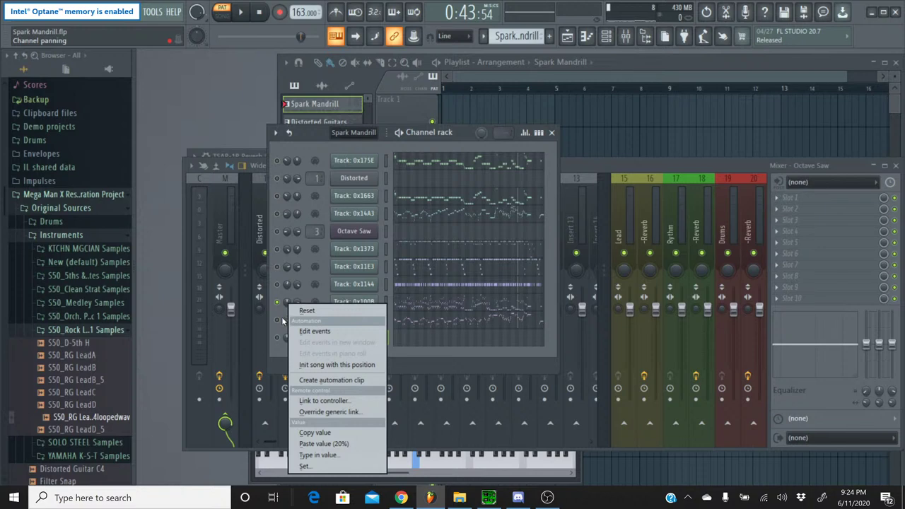
key(Escape)
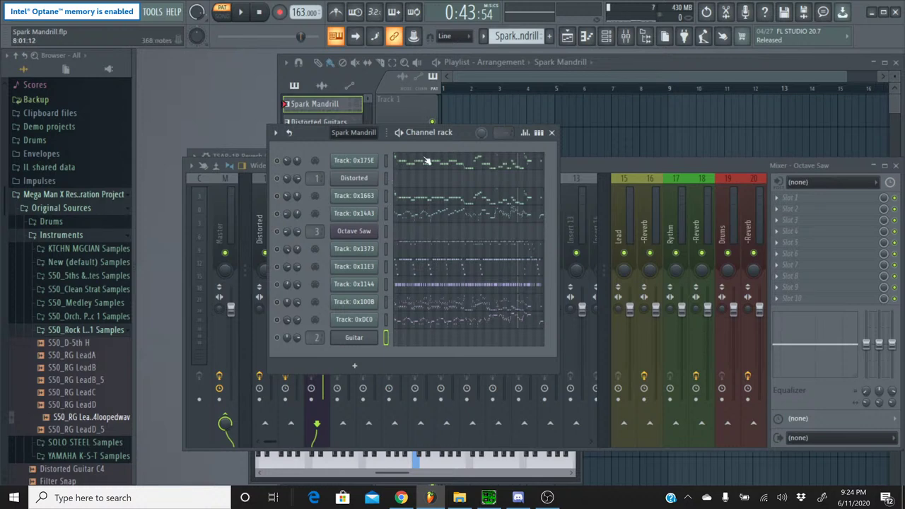
Place the Distorted Guitars pattern at bar 1 of Track 1 and the Lead Guitar pattern at bar 1 of Track 2 in the playlist
click(483, 36)
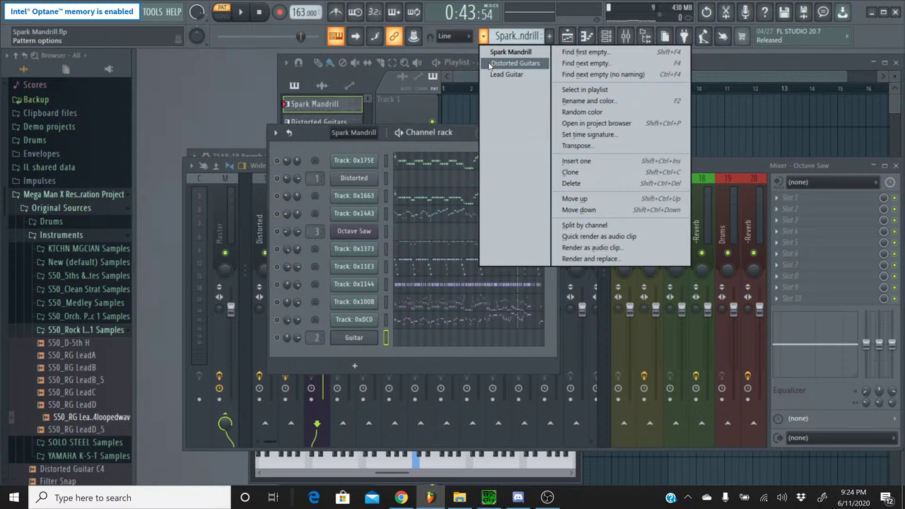
click(489, 64)
click(459, 107)
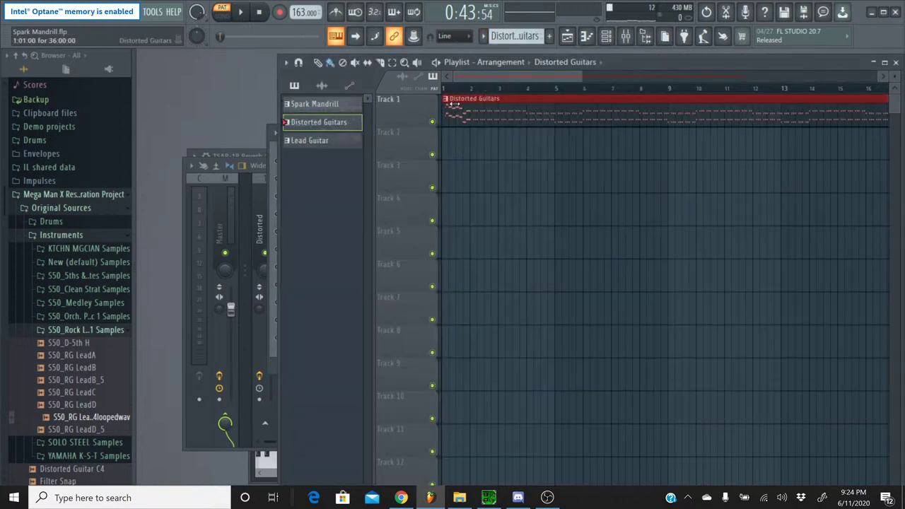
click(484, 36)
click(489, 73)
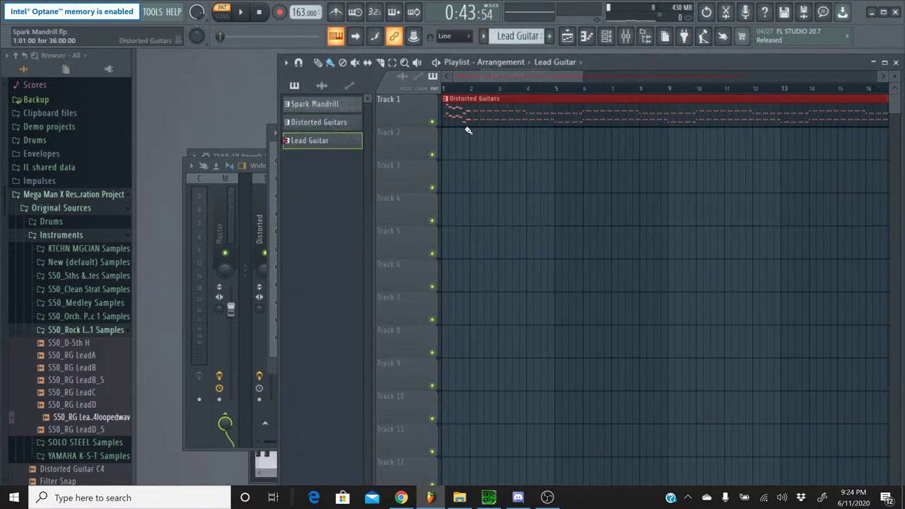
click(467, 130)
Shorten the Distorted Guitars clip on Track 1 by one bar so that it ends together with the Lead Guitar clip at bar 36
drag(492, 76, 761, 66)
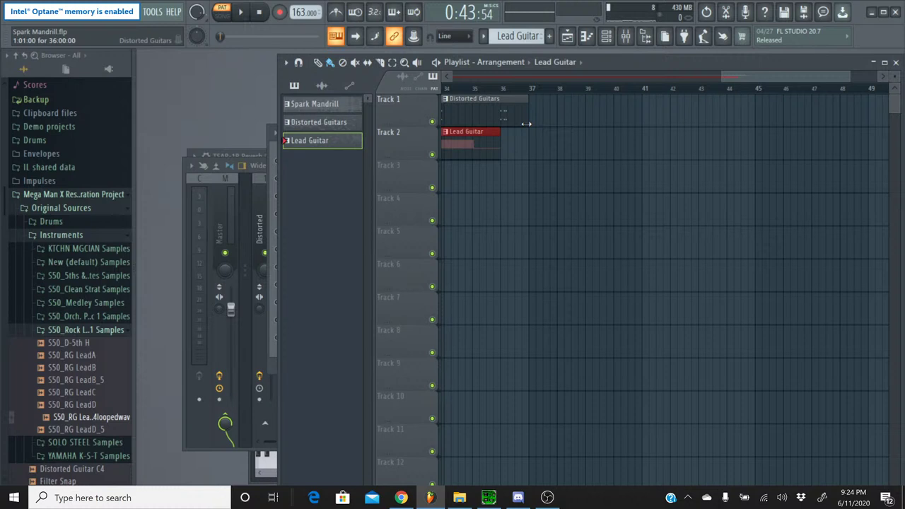
drag(525, 123, 506, 123)
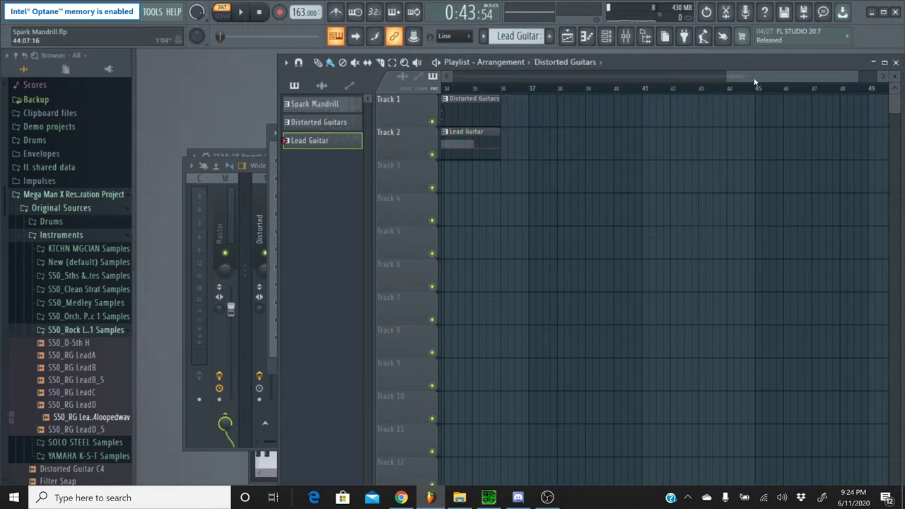
drag(755, 82, 730, 85)
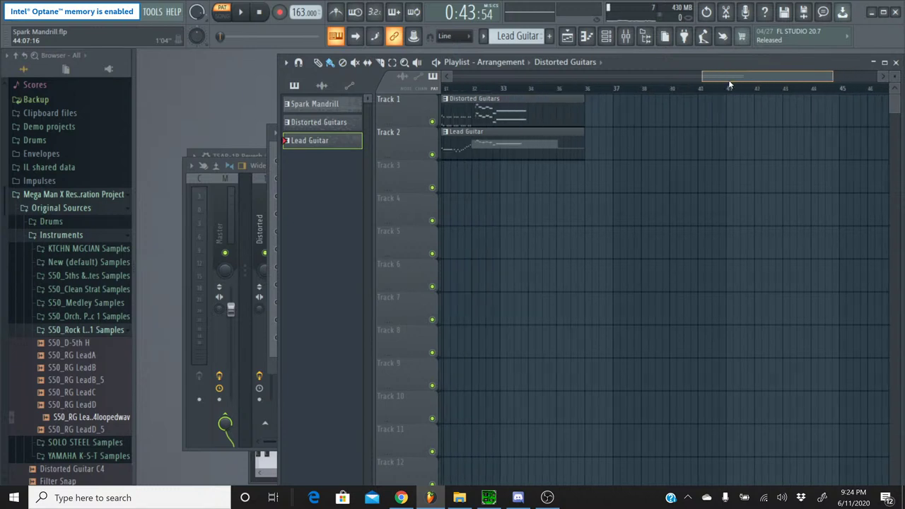
drag(730, 85, 519, 93)
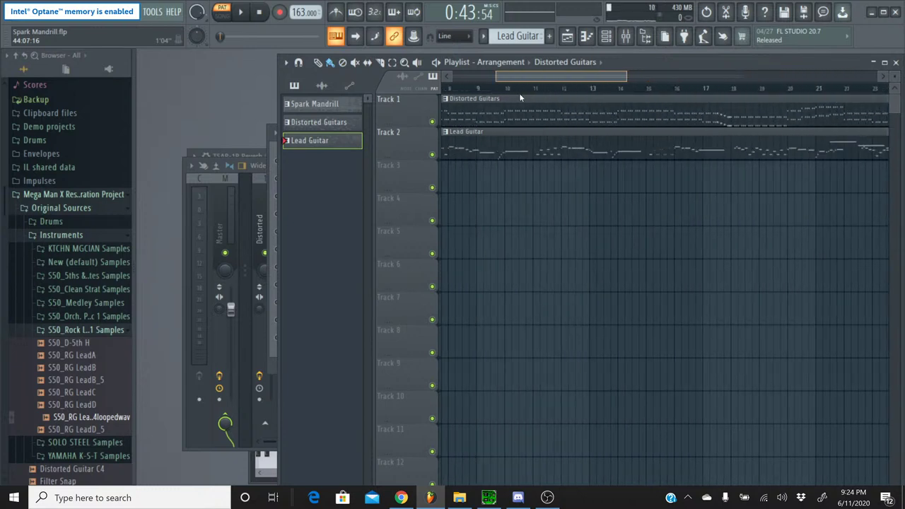
Make Distorted Guitars the active pattern
click(483, 38)
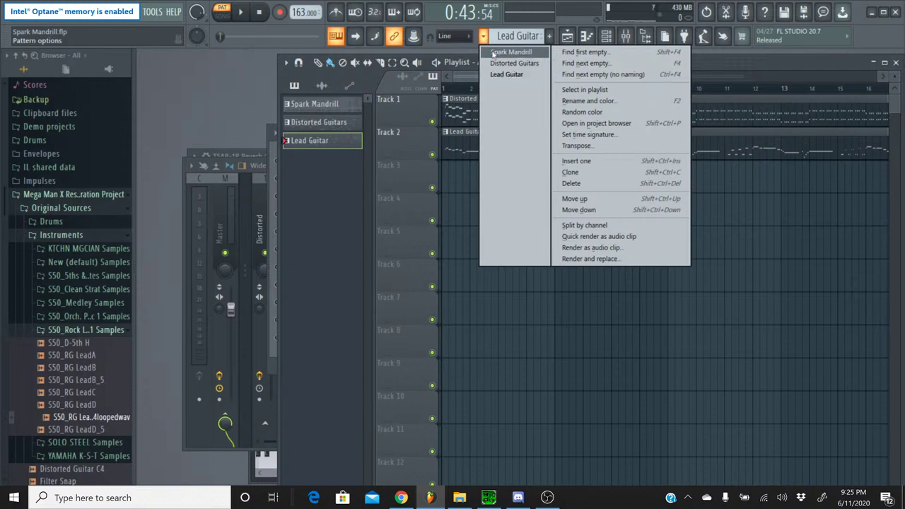
click(514, 63)
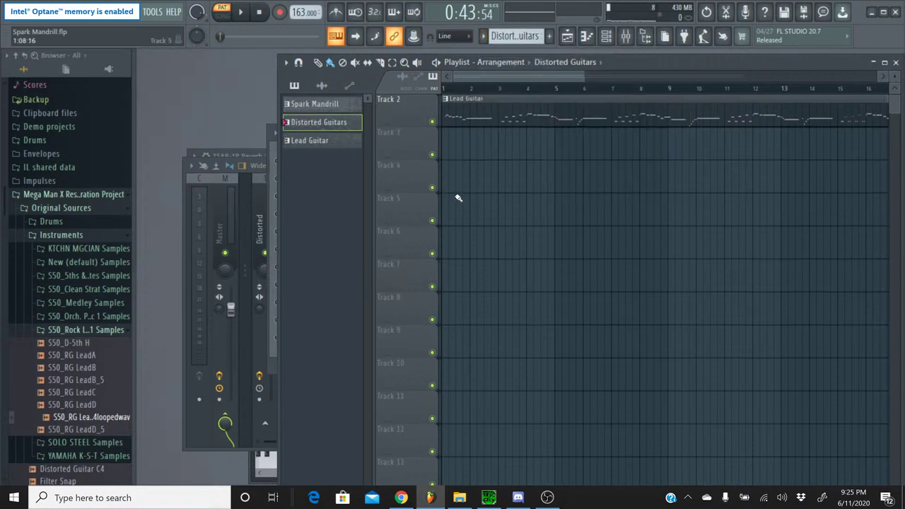
click(484, 36)
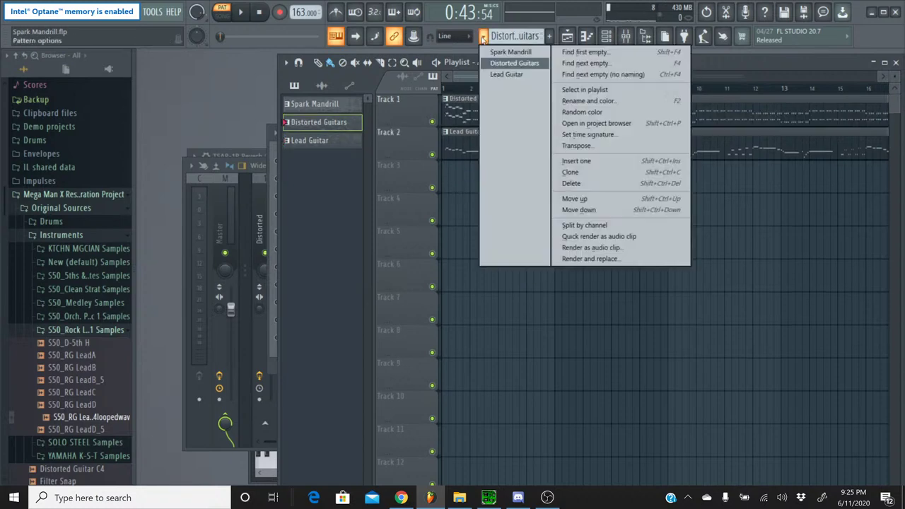
click(484, 37)
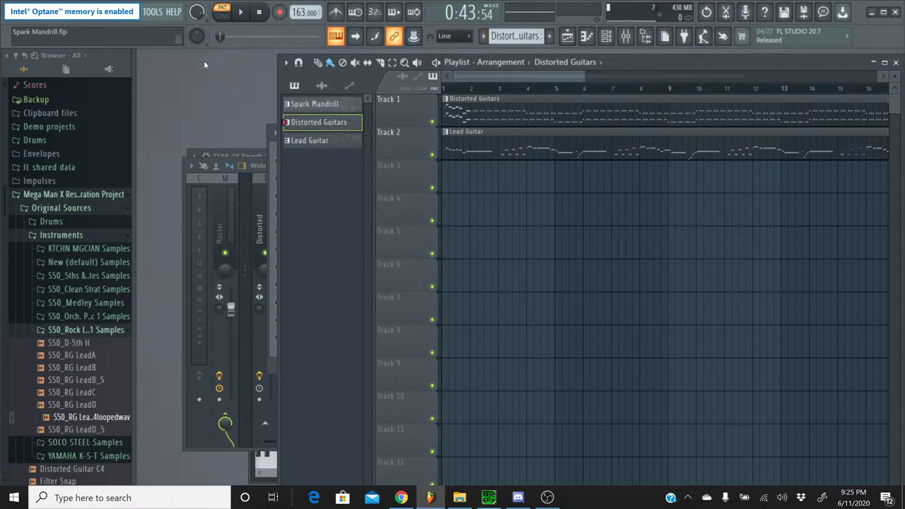
Switch playback to song mode, stop it, and unmute the Distorted, Octave Saw and Guitar channels in the channel rack
click(640, 39)
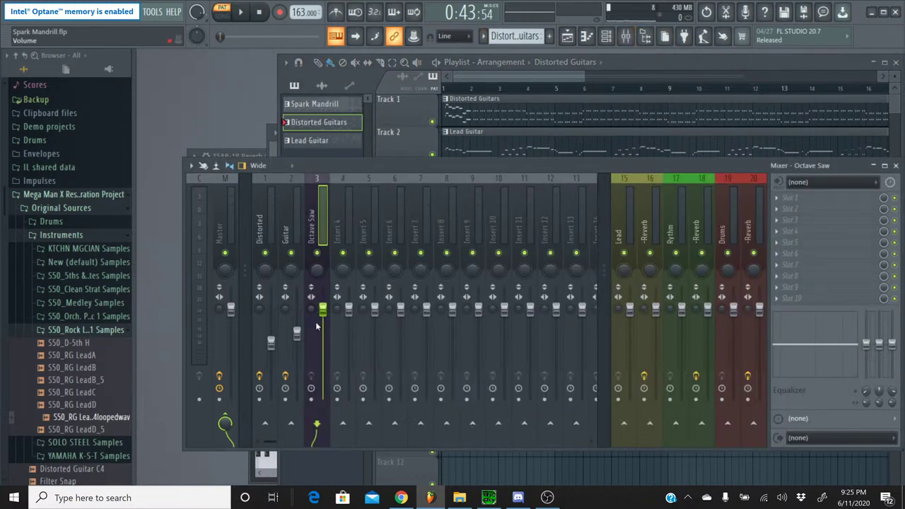
click(247, 13)
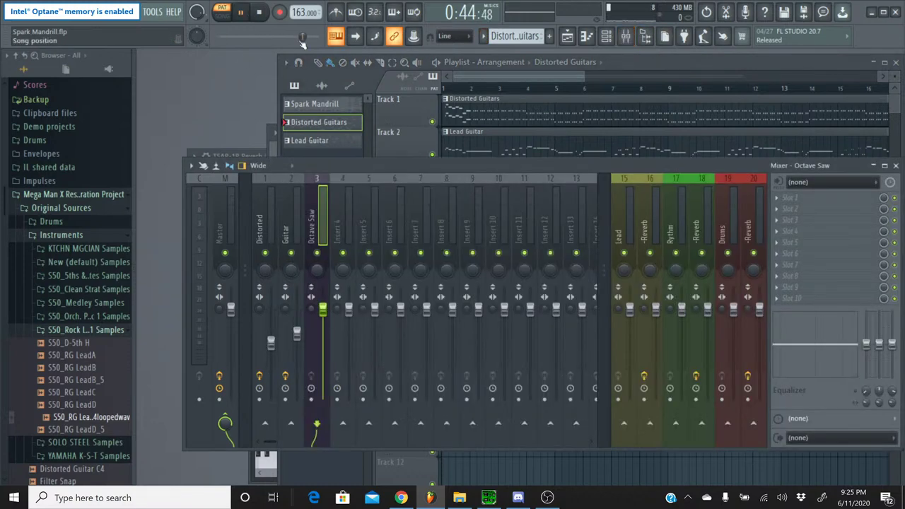
click(222, 12)
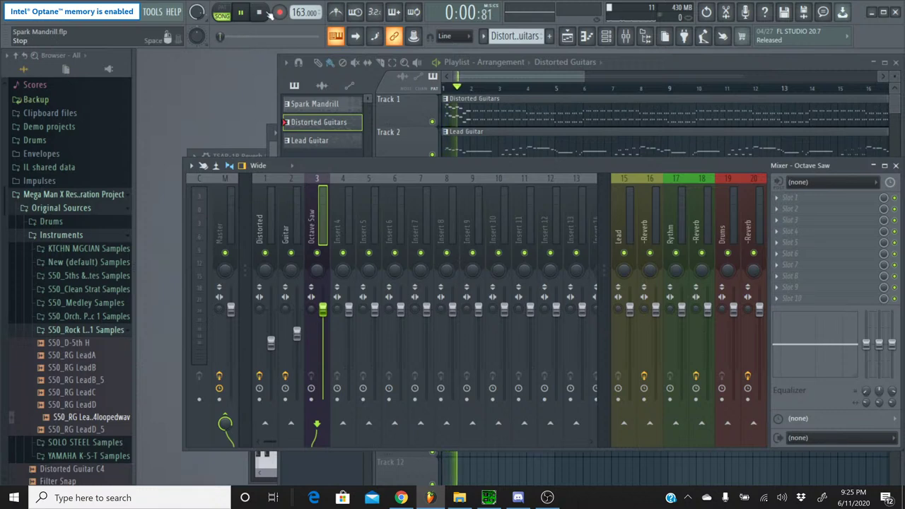
key(space)
click(606, 36)
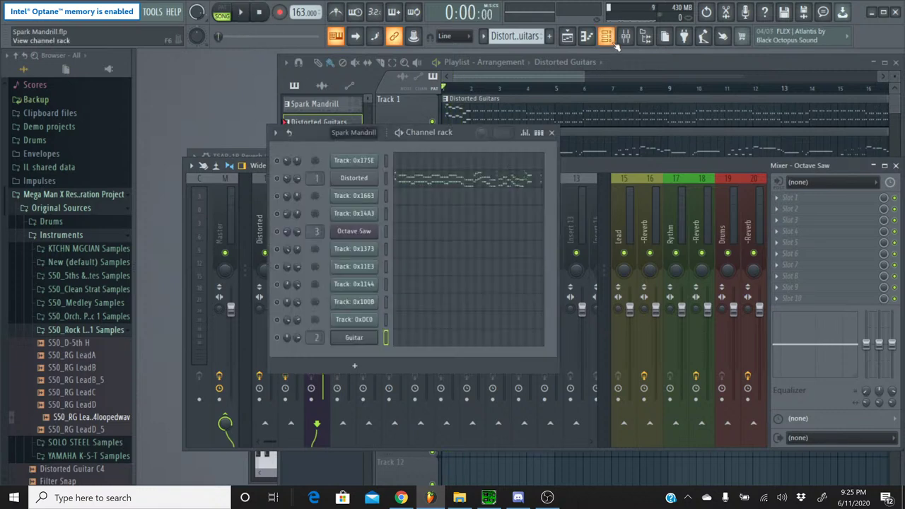
click(277, 179)
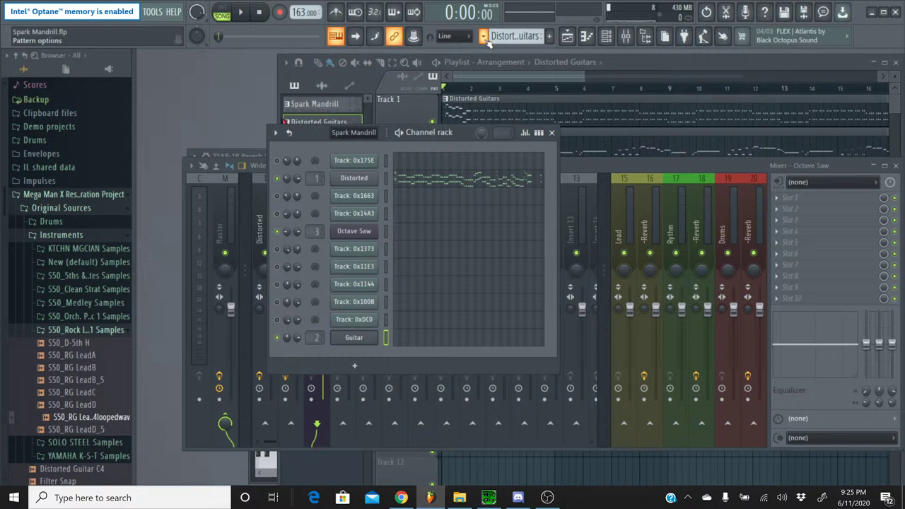
Play the first bars of the arrangement in song mode, then stop playback
drag(483, 82, 463, 80)
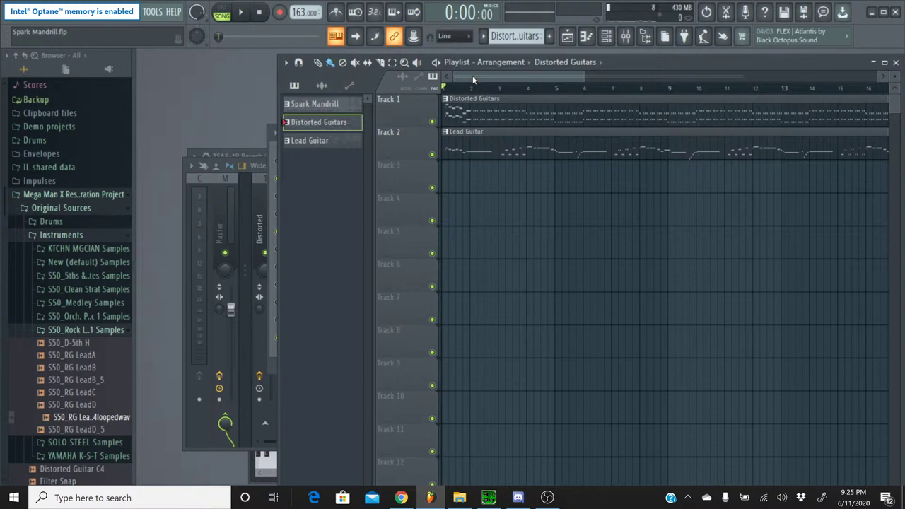
mouse_move(472, 75)
mouse_down()
mouse_move(509, 75)
mouse_move(472, 76)
mouse_up()
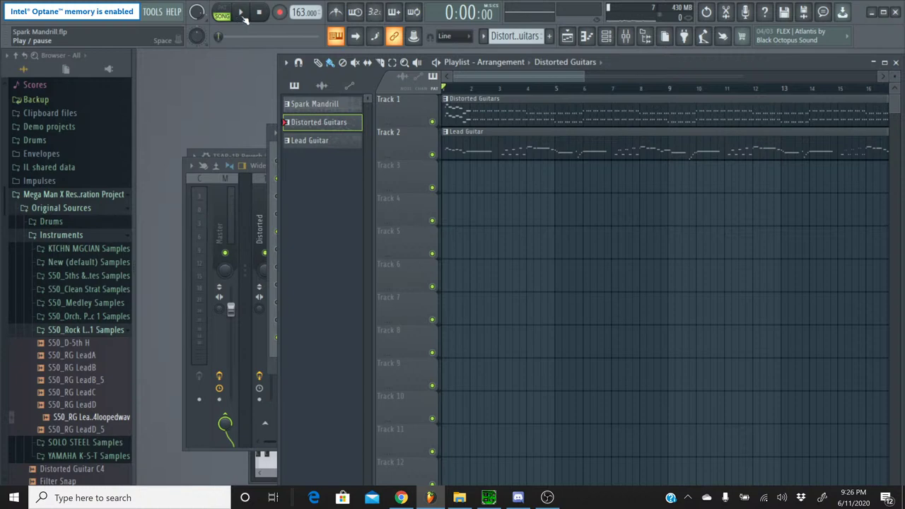
click(242, 14)
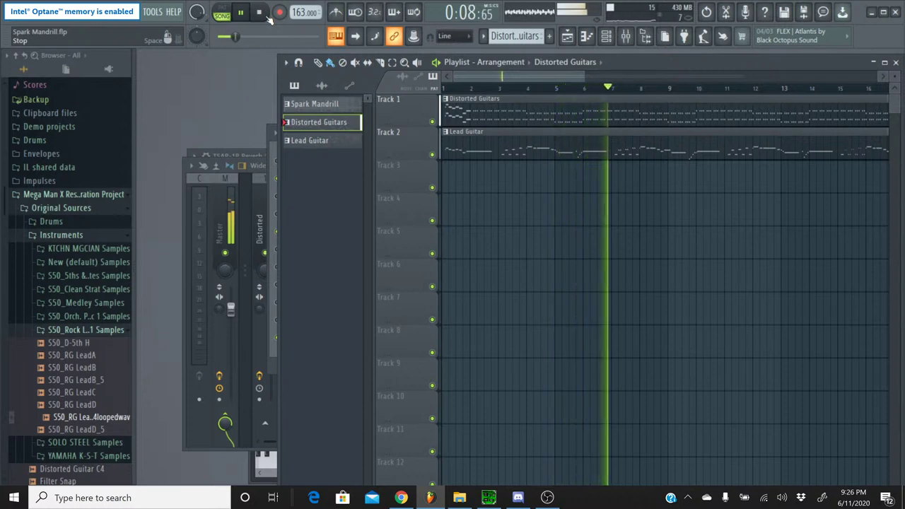
click(264, 15)
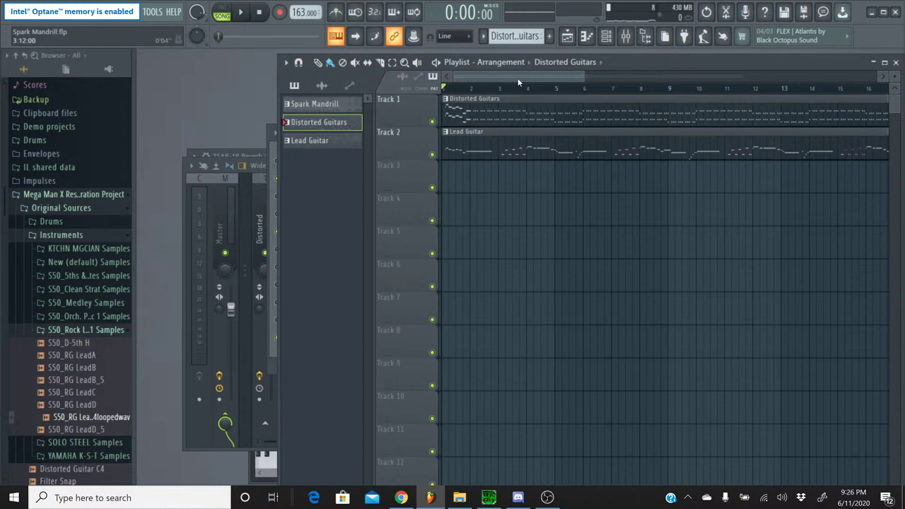
Play the arrangement again from the start, jump to bar 21 and back to about bar 19, and stop playback
drag(517, 77, 637, 82)
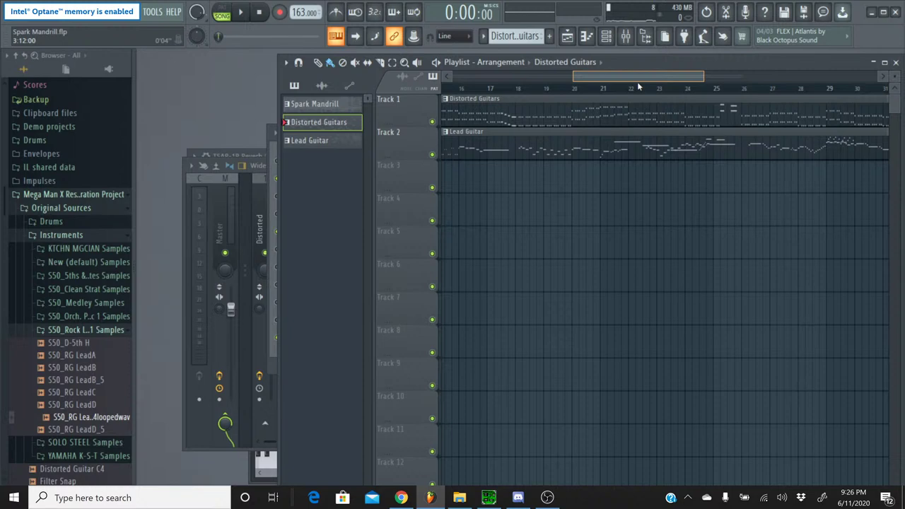
drag(638, 86, 446, 88)
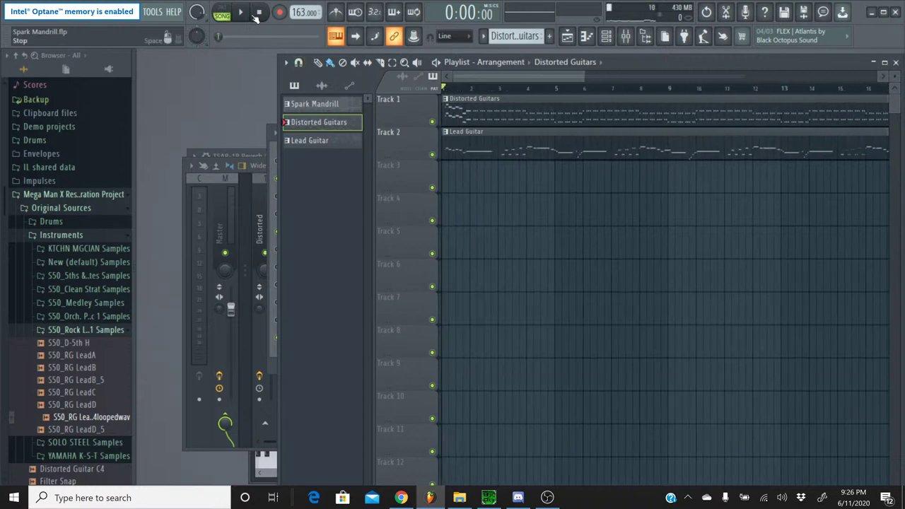
click(241, 12)
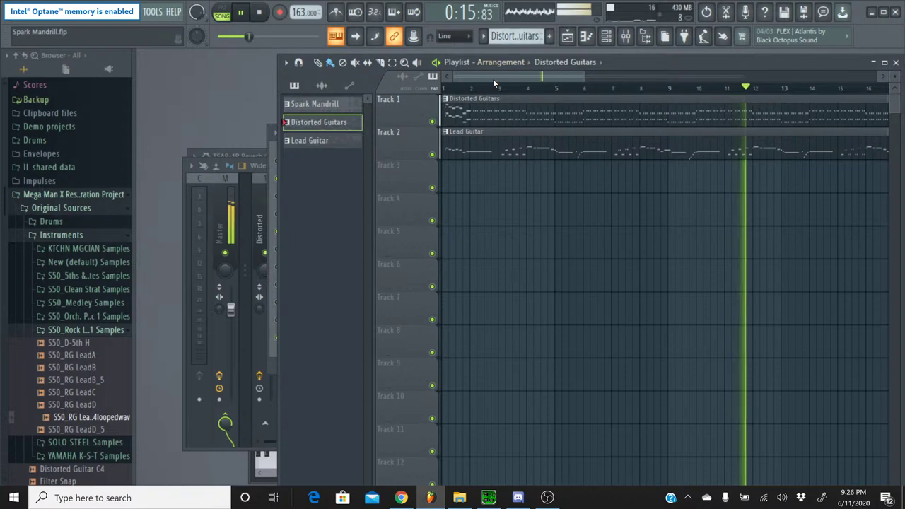
scroll(652, 82, right, 5)
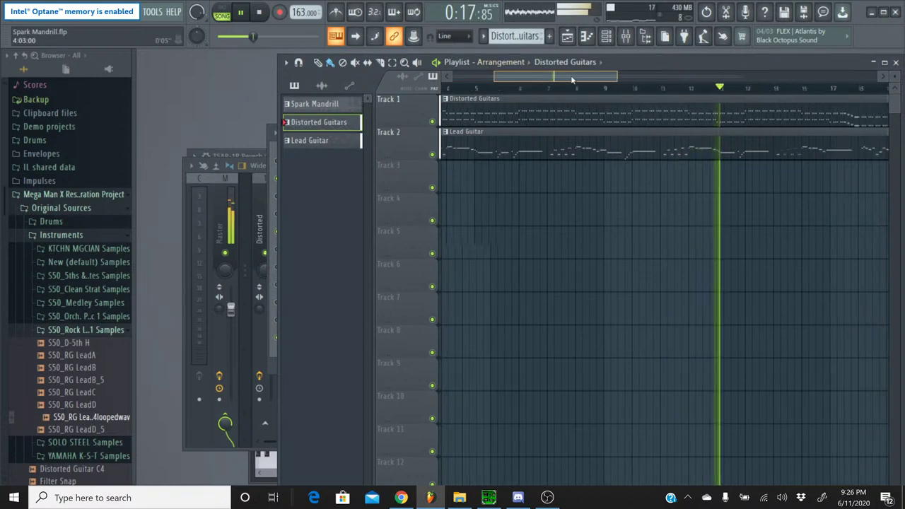
click(586, 89)
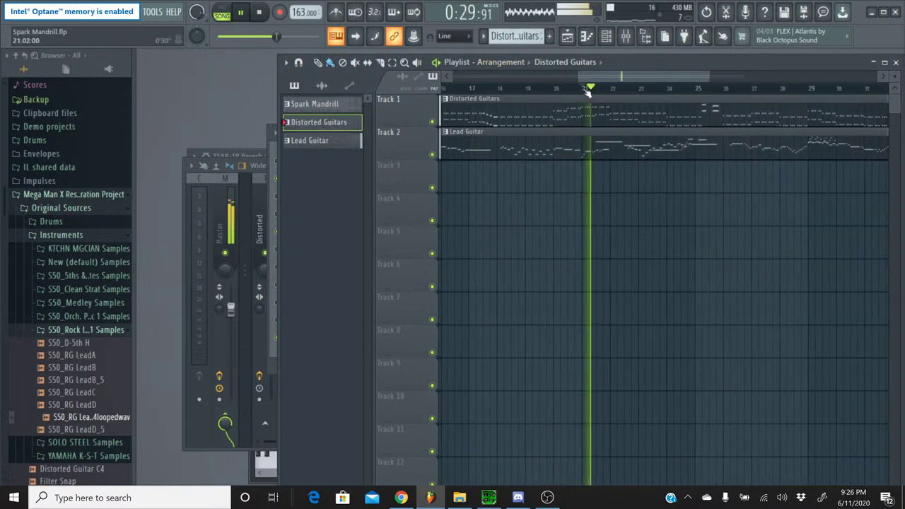
click(535, 90)
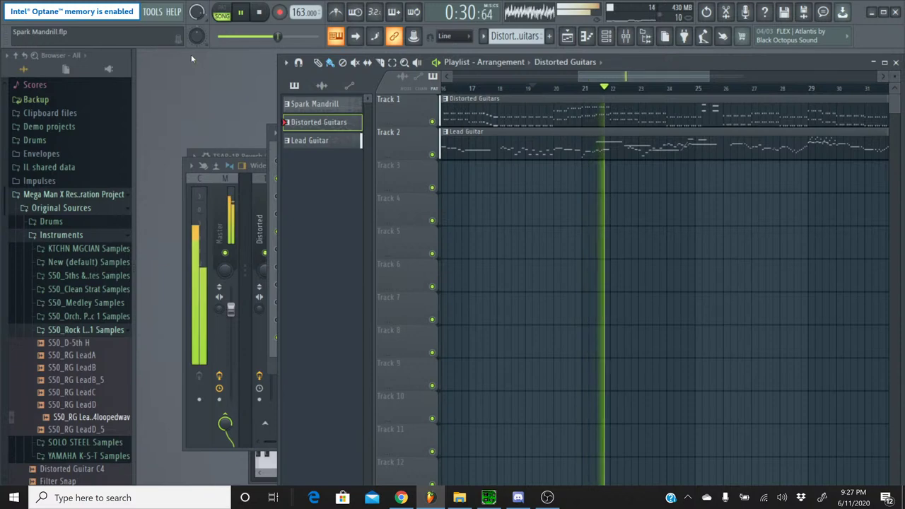
click(266, 14)
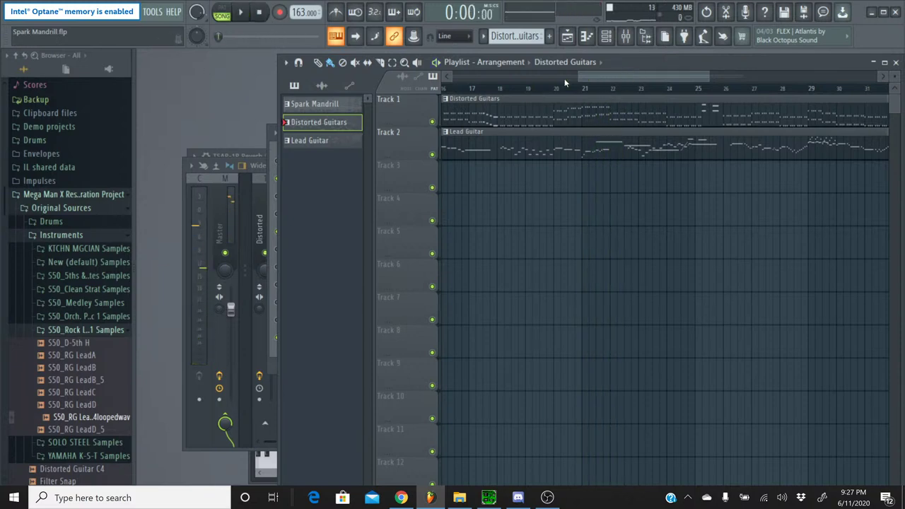
Make Lead Guitar the active pattern and open the Octave Saw notes around bar 21 in the piano roll
click(625, 36)
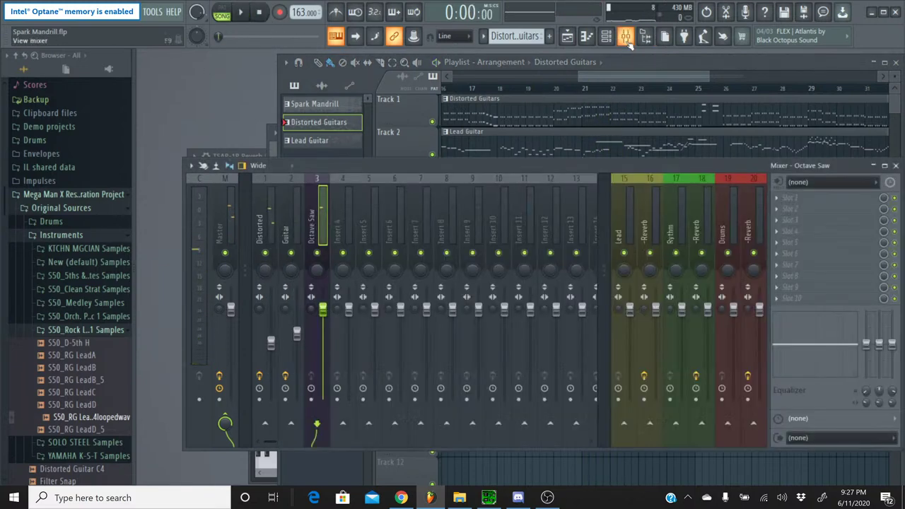
click(614, 38)
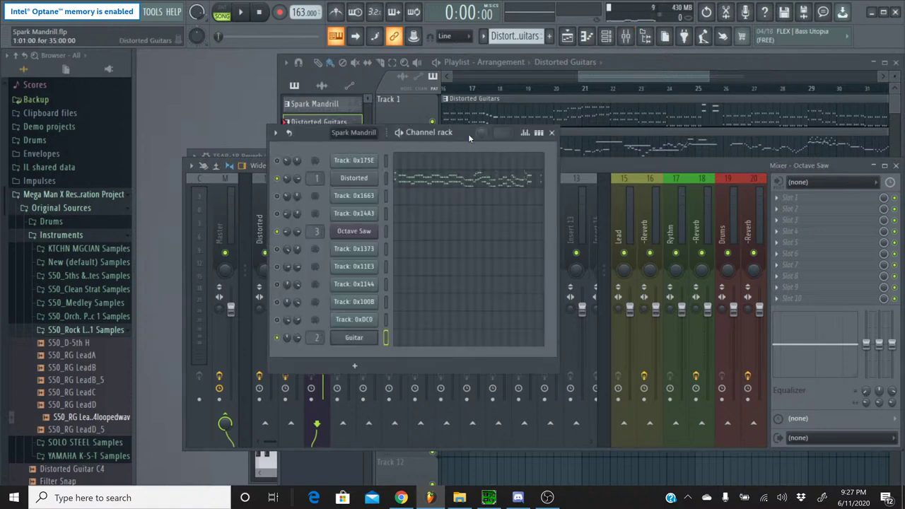
click(483, 38)
click(495, 73)
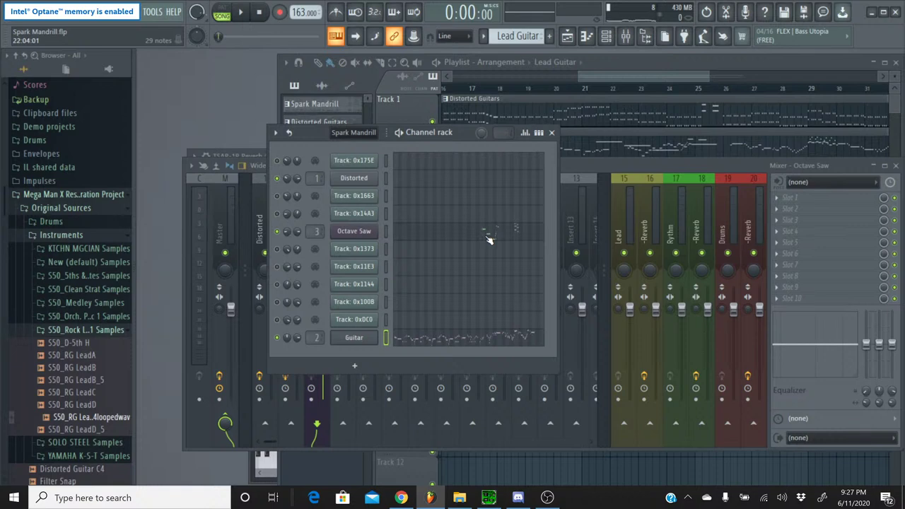
click(488, 235)
scroll(558, 122, up, 3)
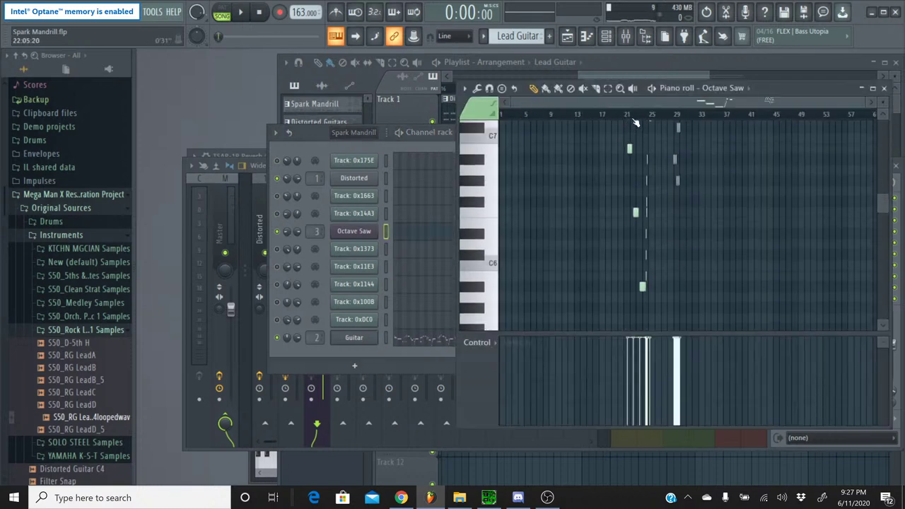
scroll(633, 122, up, 5)
scroll(636, 122, up, 4)
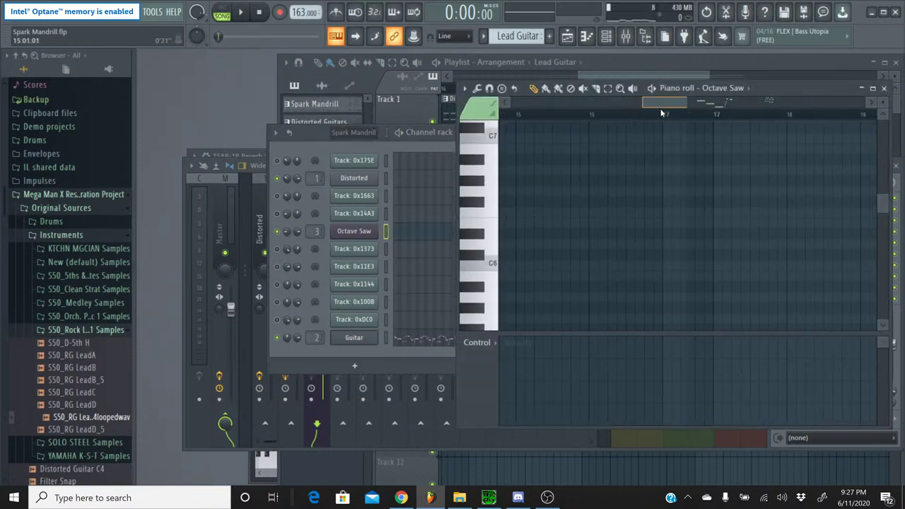
scroll(706, 155, up, 3)
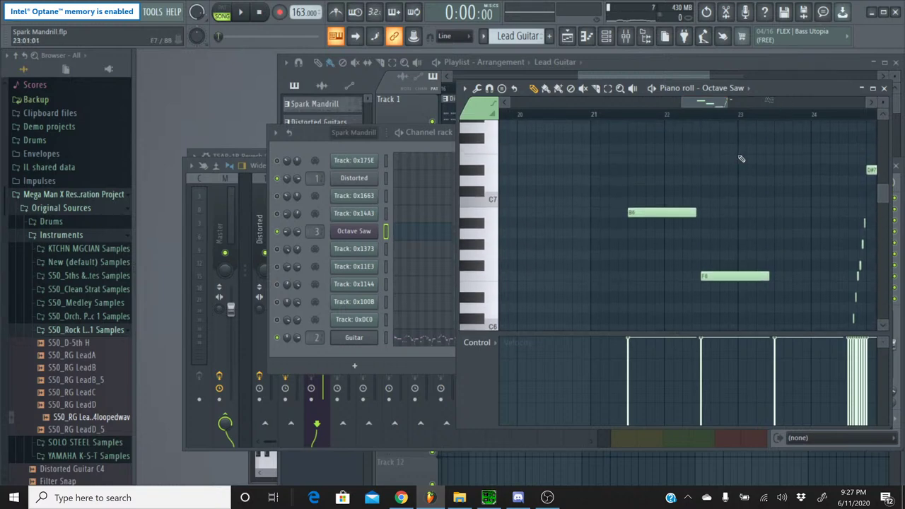
Shift all Octave Saw notes earlier so the first one starts at bar 21, and play them back from about bar 21
key(ctrl+a)
drag(650, 213, 614, 211)
click(578, 117)
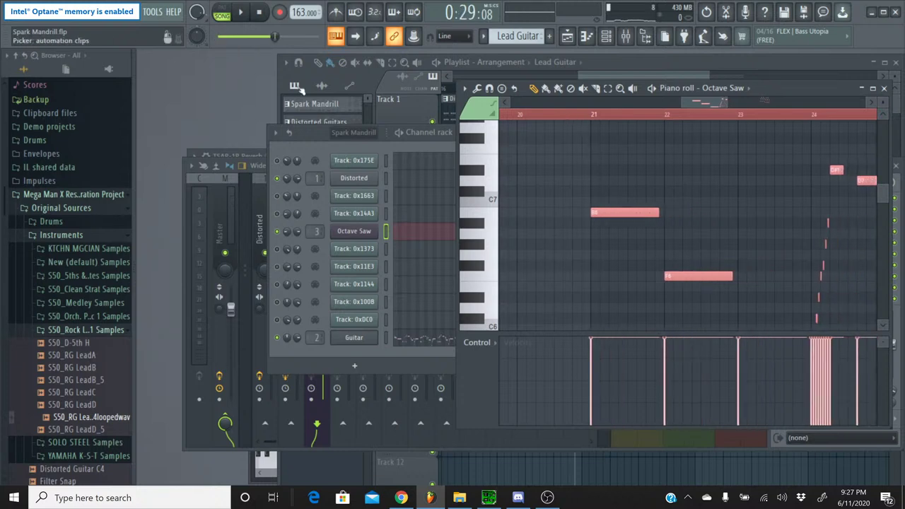
click(244, 14)
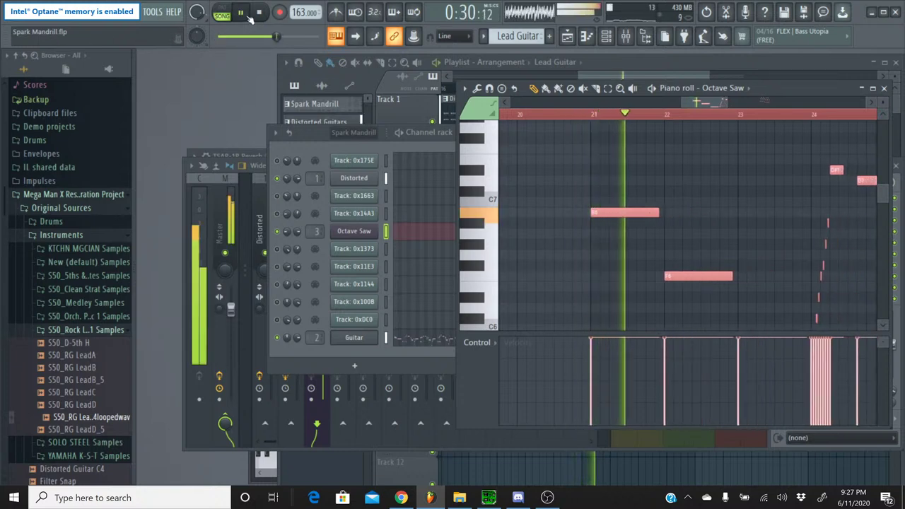
click(258, 16)
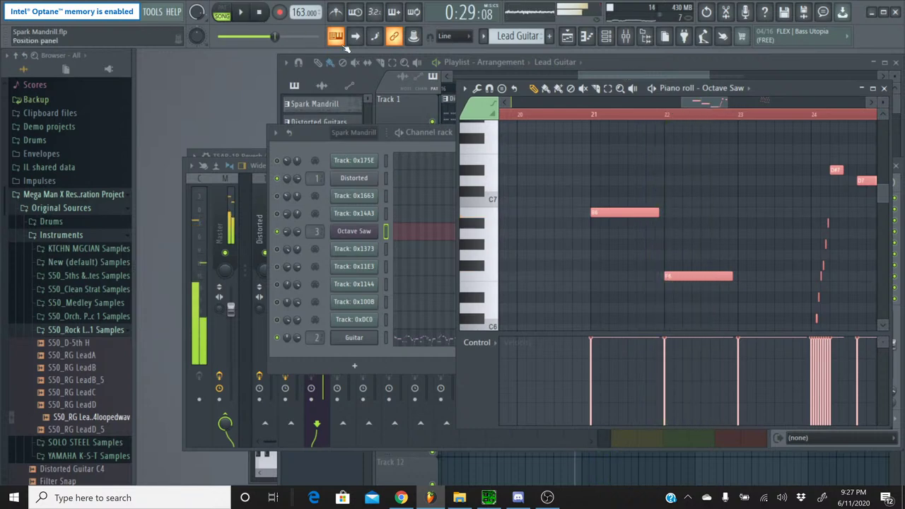
Move all Octave Saw notes so the first one starts at bar 22, play them back, and close the piano roll
drag(616, 216, 691, 215)
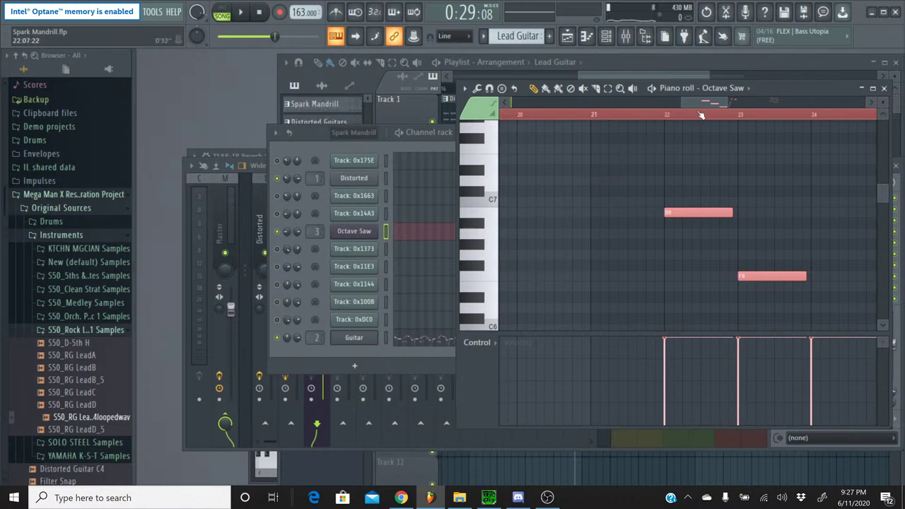
scroll(706, 103, right, 3)
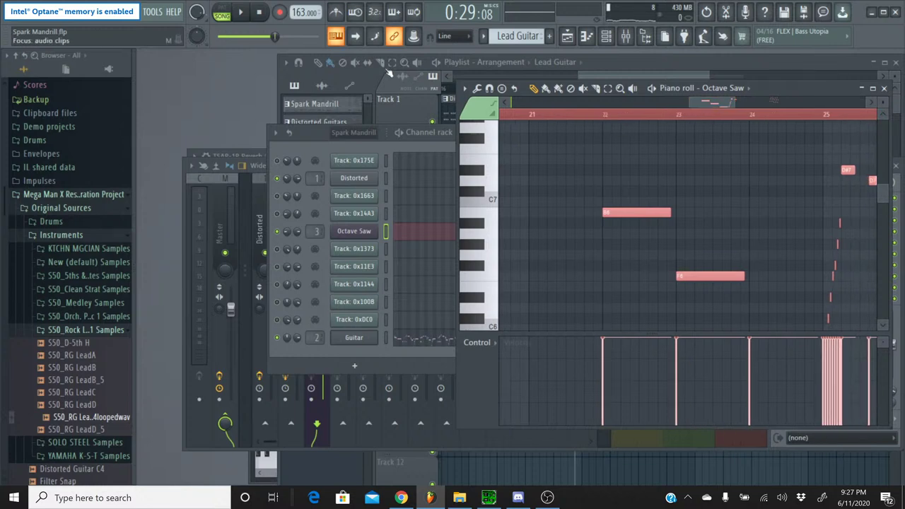
click(241, 20)
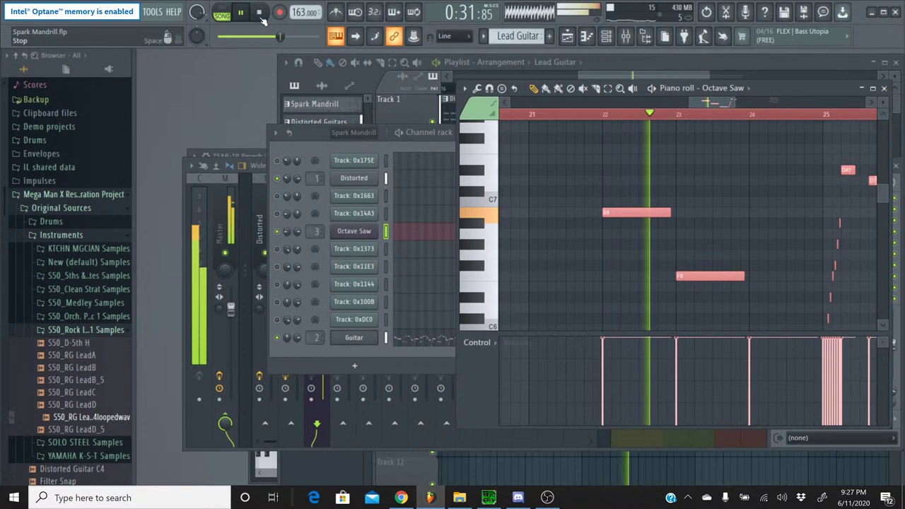
click(260, 14)
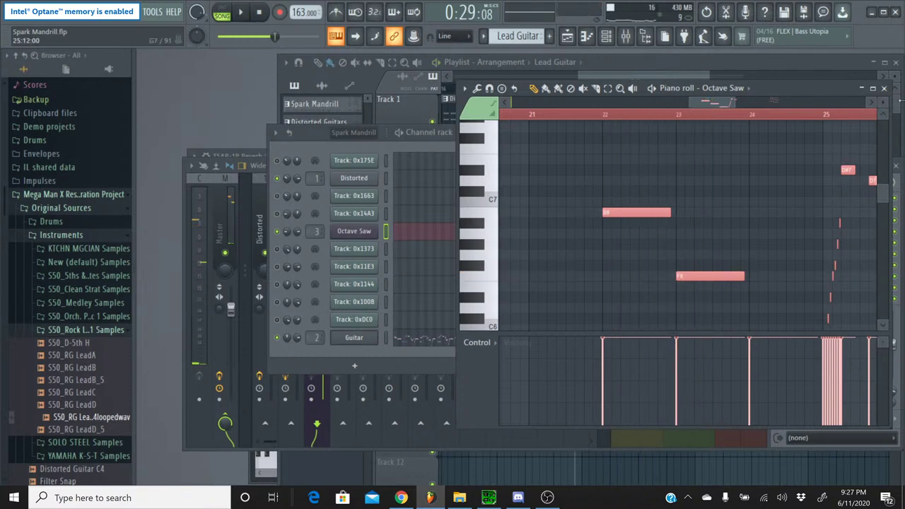
click(884, 88)
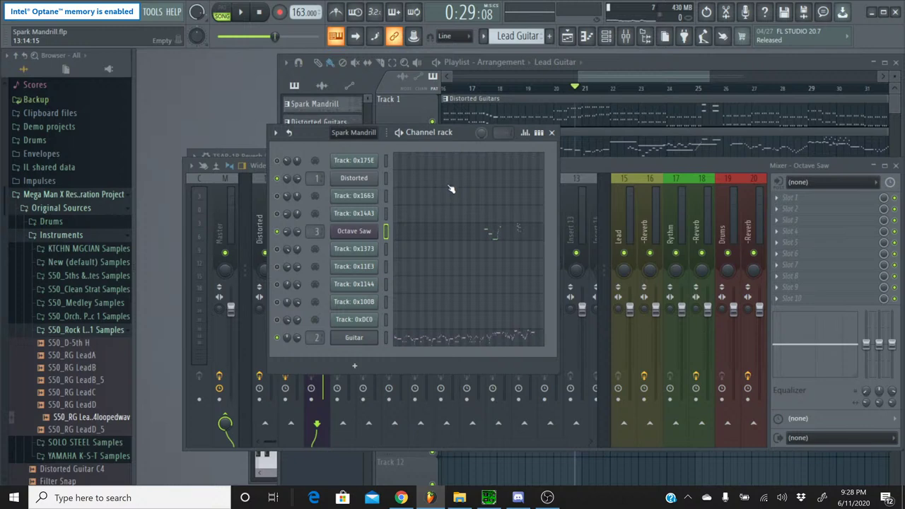
Check the live chat on the YouTube Studio stream page in Chrome and return to FL Studio
click(401, 498)
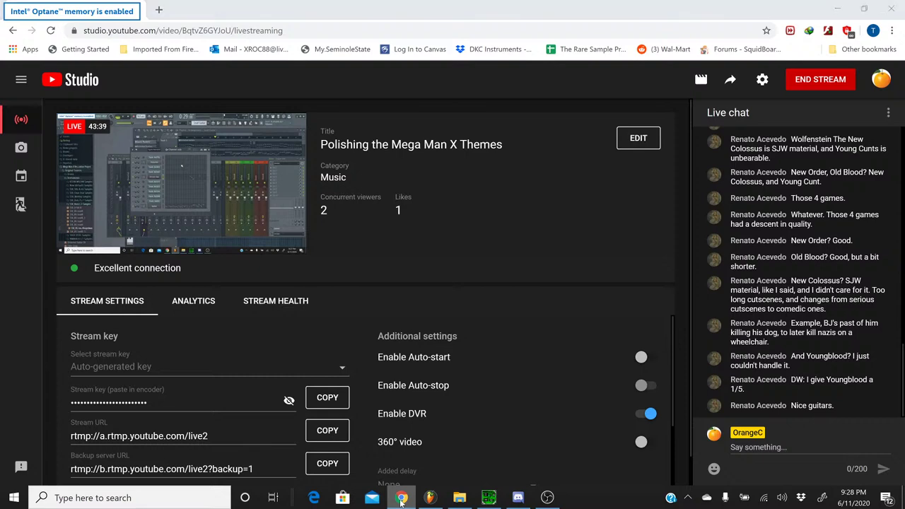
right_click(401, 499)
click(399, 499)
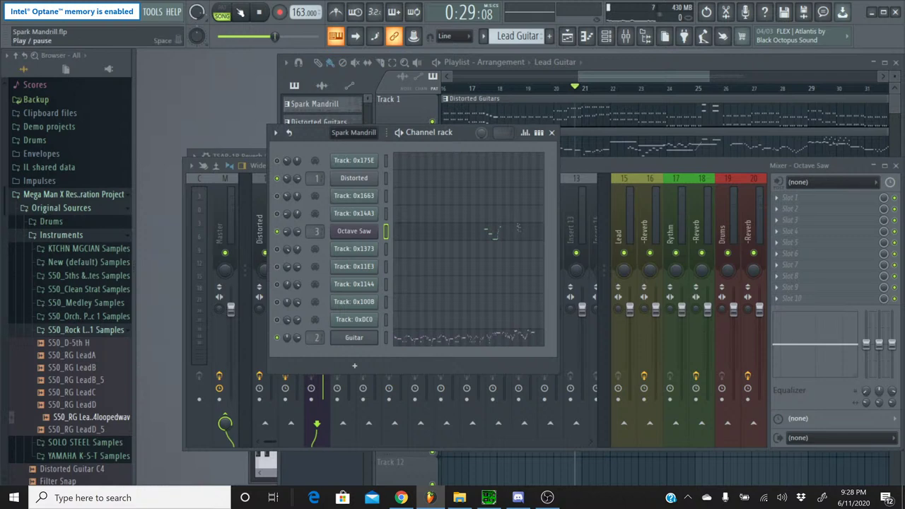
Lower the Octave Saw mixer track to 69% (-7.4 dB) while the song plays, and stop playback
key(space)
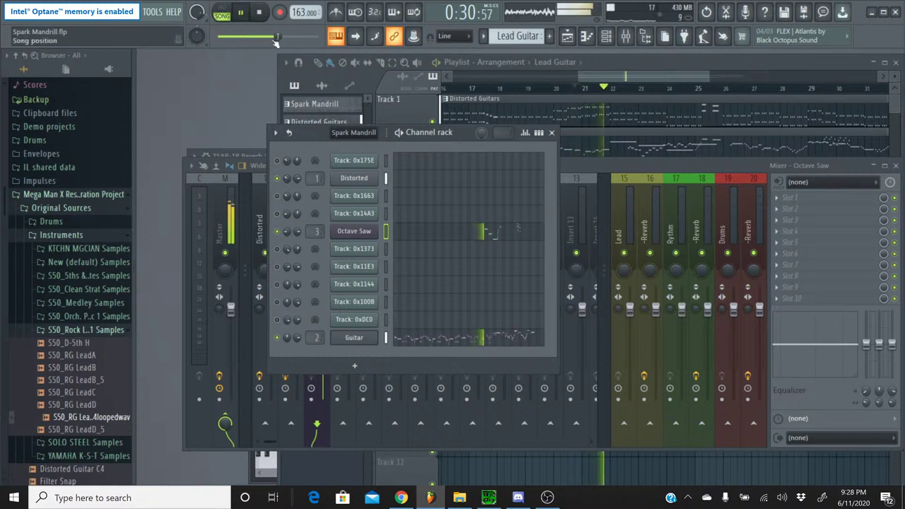
click(593, 163)
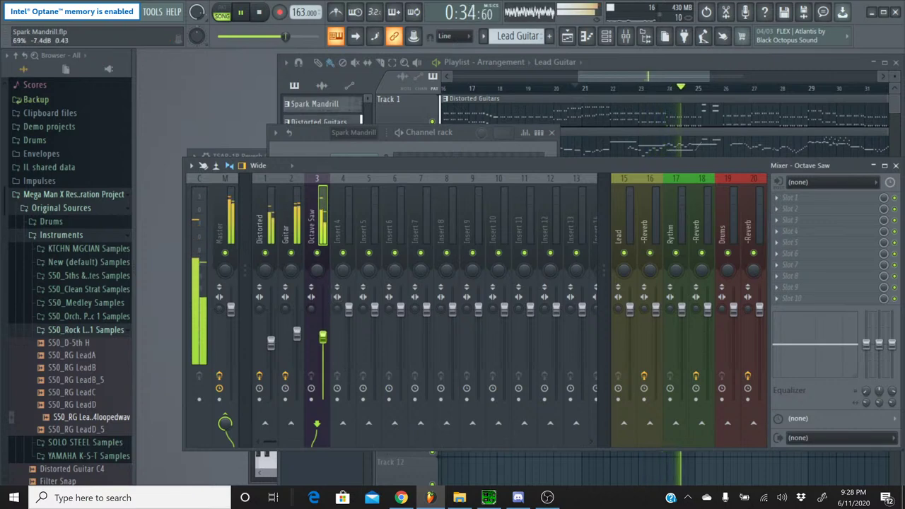
click(258, 24)
Play the late section of the arrangement up to about bar 32, stop playback, and bring the mixer forward
click(318, 152)
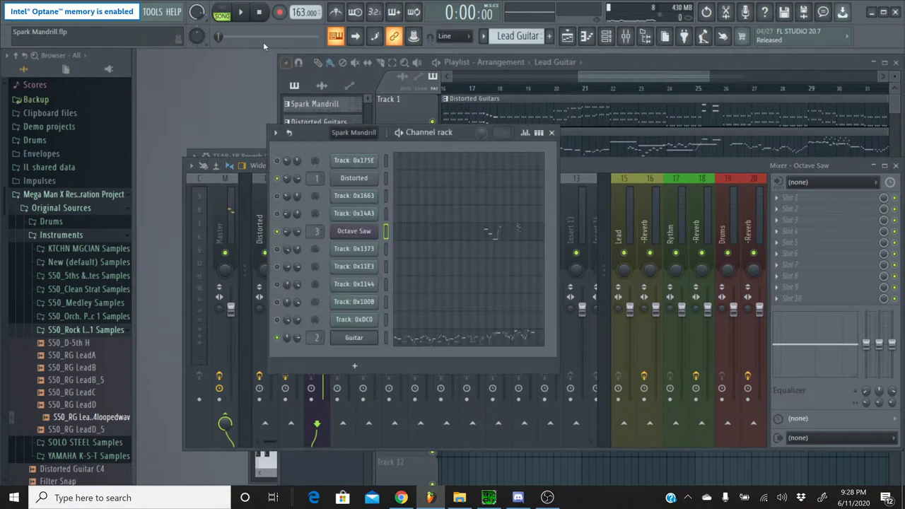
click(240, 13)
drag(219, 37, 304, 38)
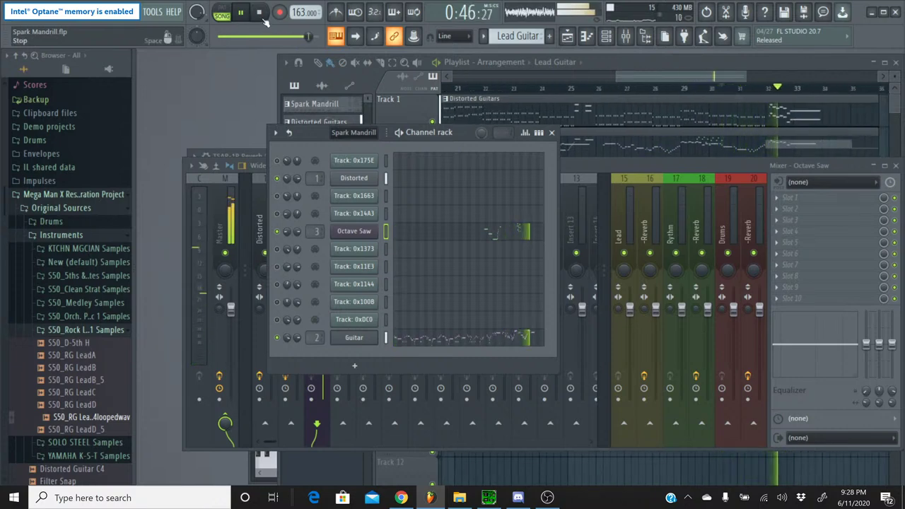
click(260, 13)
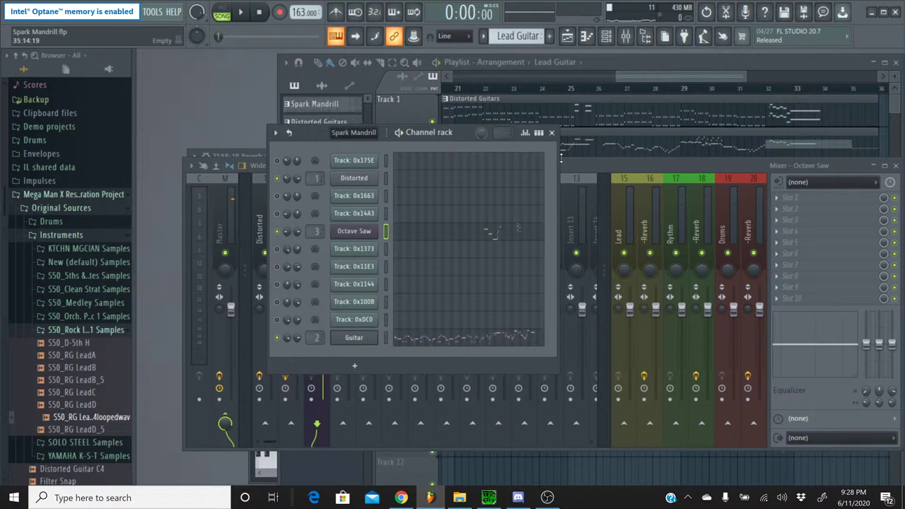
click(575, 165)
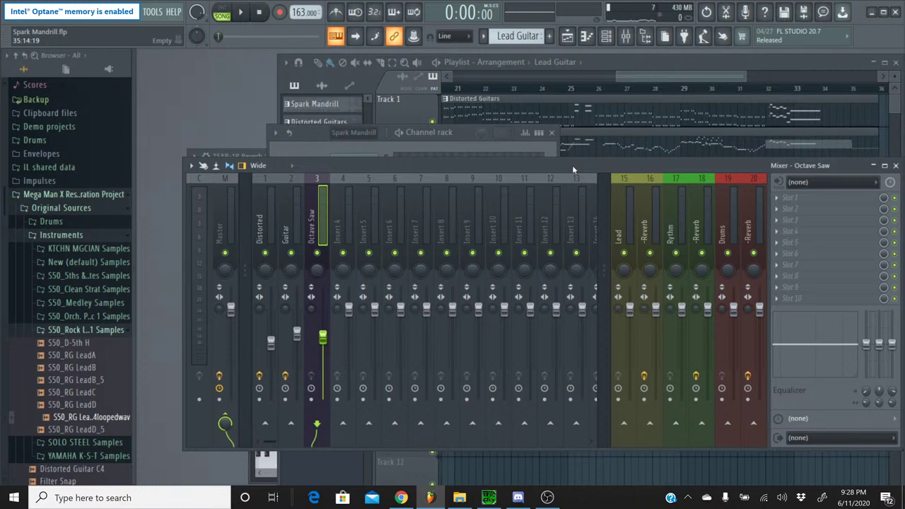
Look through the open direct-message conversation in Discord and return to FL Studio
click(518, 497)
scroll(499, 312, up, 10)
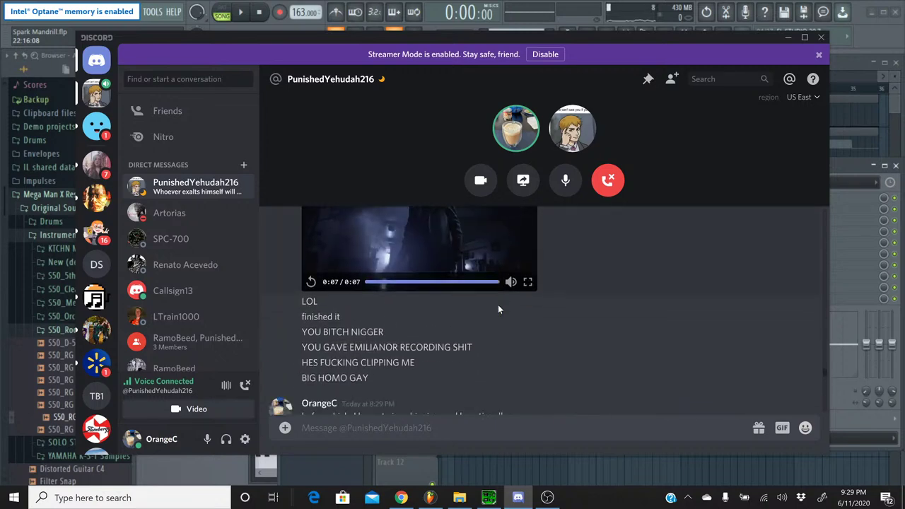
scroll(497, 305, up, 3)
scroll(498, 304, up, 3)
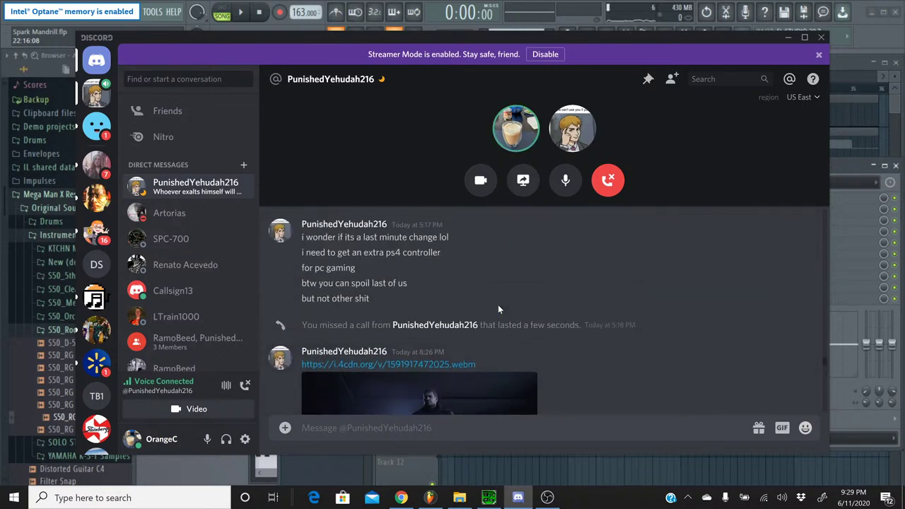
scroll(497, 304, down, 8)
scroll(497, 304, down, 5)
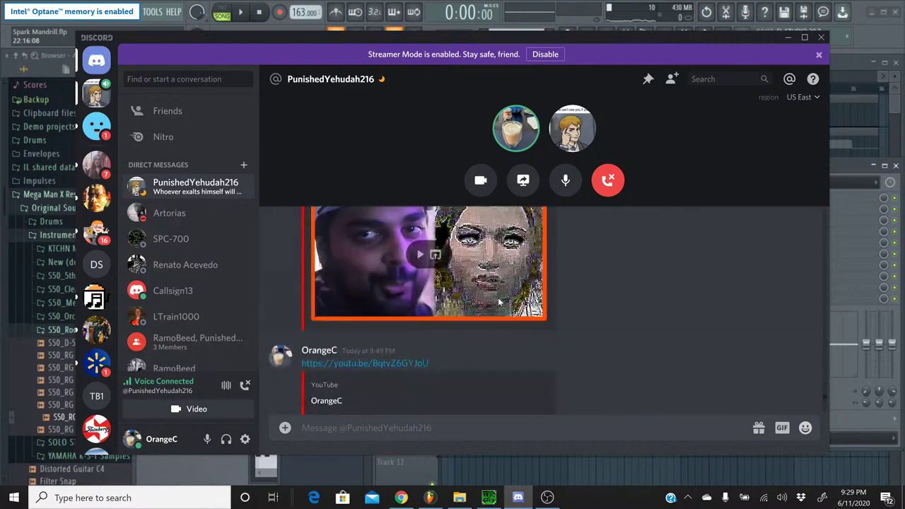
scroll(571, 300, up, 8)
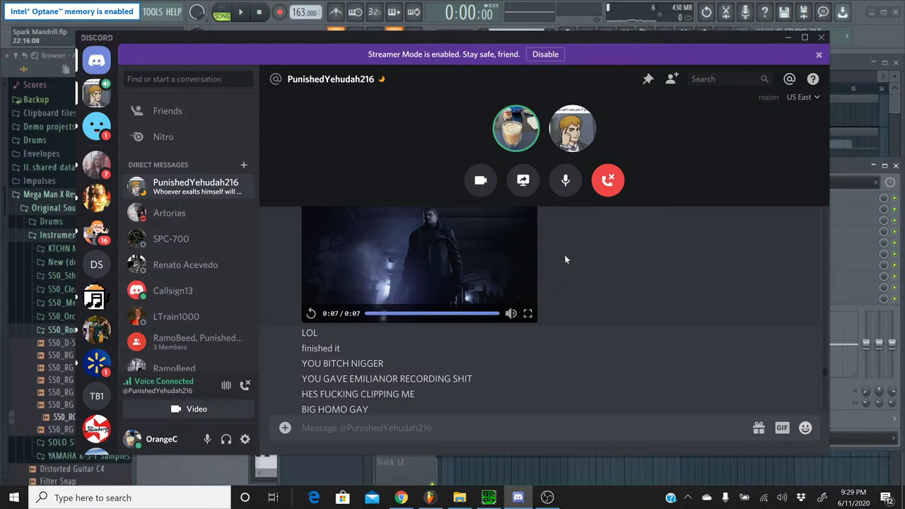
scroll(563, 261, down, 5)
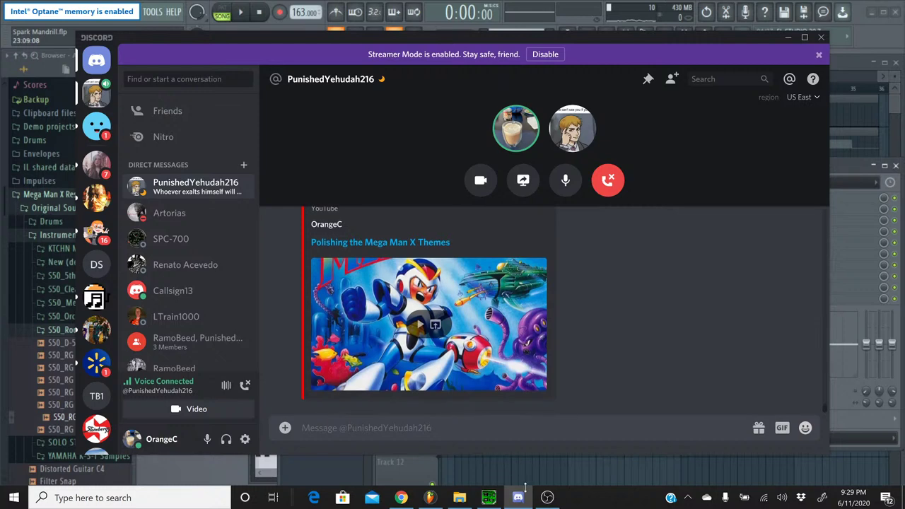
click(518, 497)
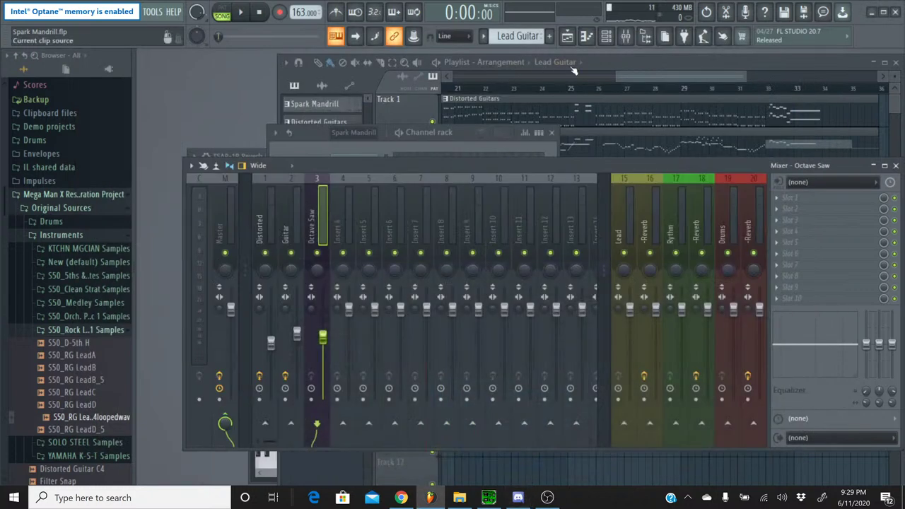
Make Spark Mandrill the active pattern and mute the Distorted, Octave Saw and Guitar channels in the channel rack
click(593, 64)
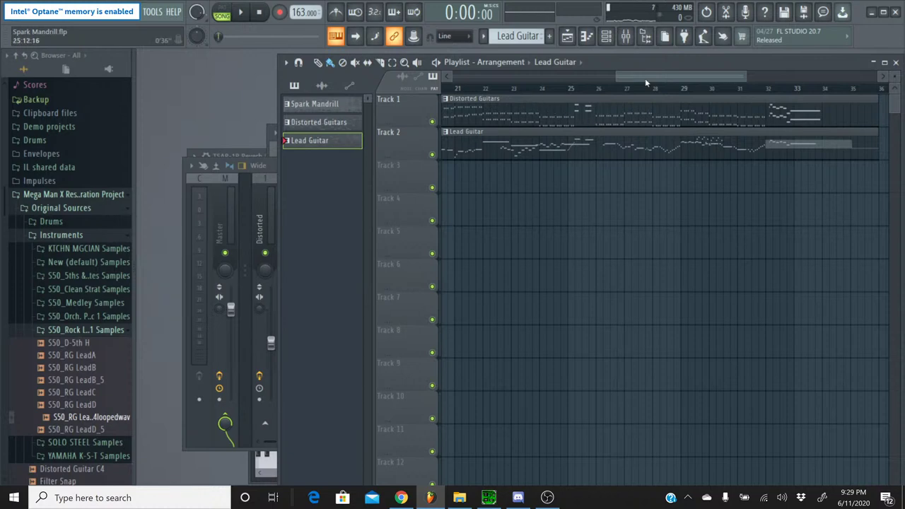
drag(644, 78, 374, 76)
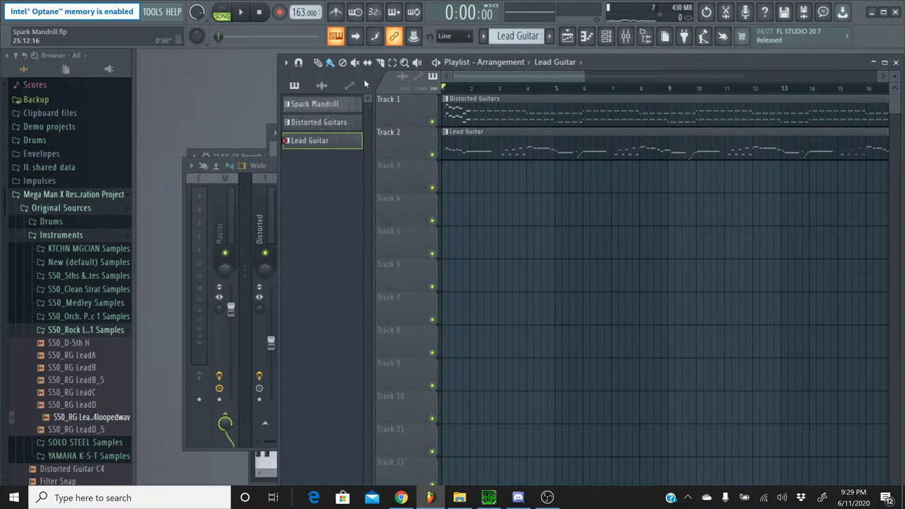
click(483, 36)
click(509, 71)
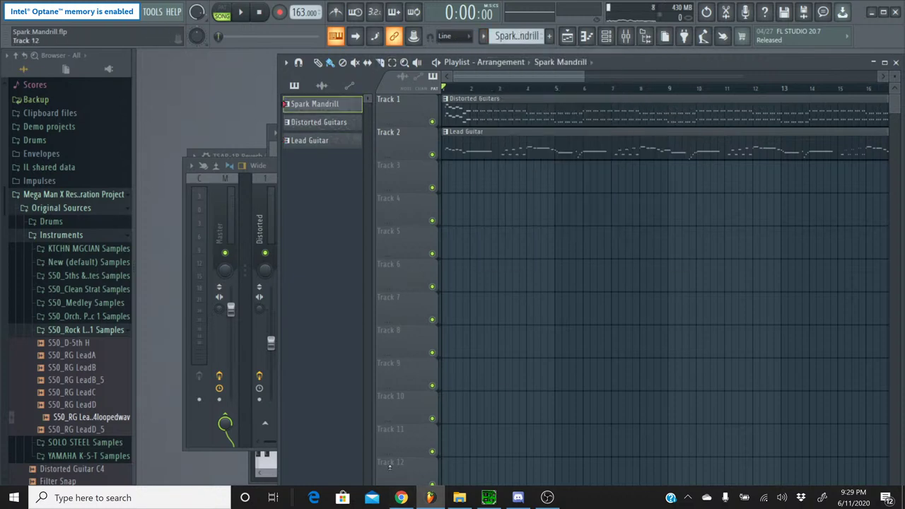
click(607, 37)
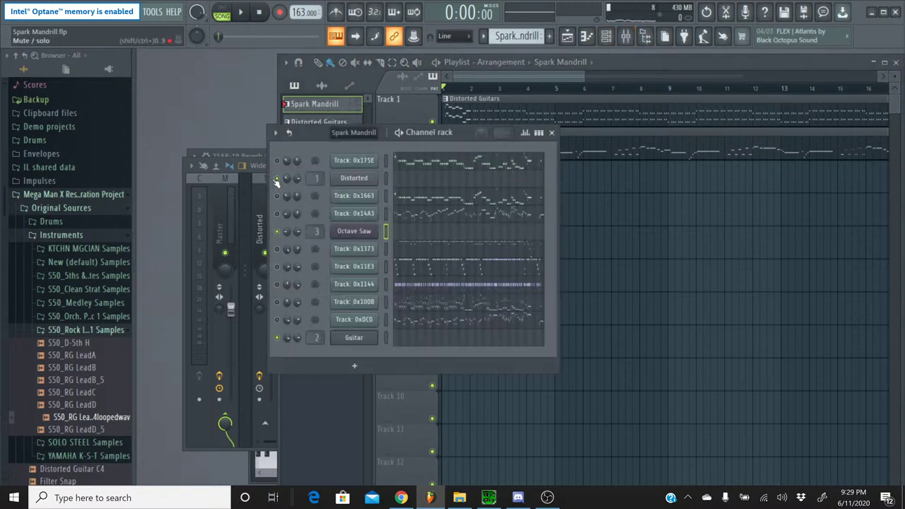
click(277, 338)
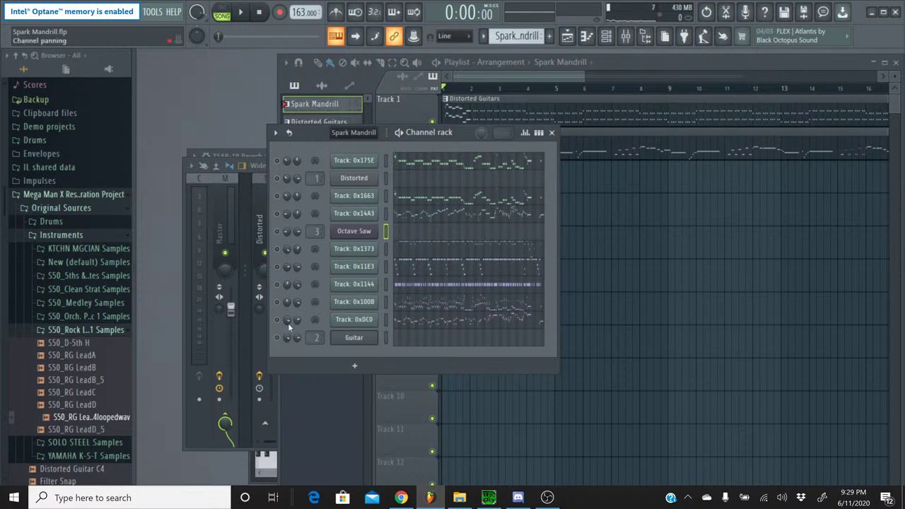
Check the newest messages in the stream's live chat in Chrome and switch back to FL Studio
click(401, 497)
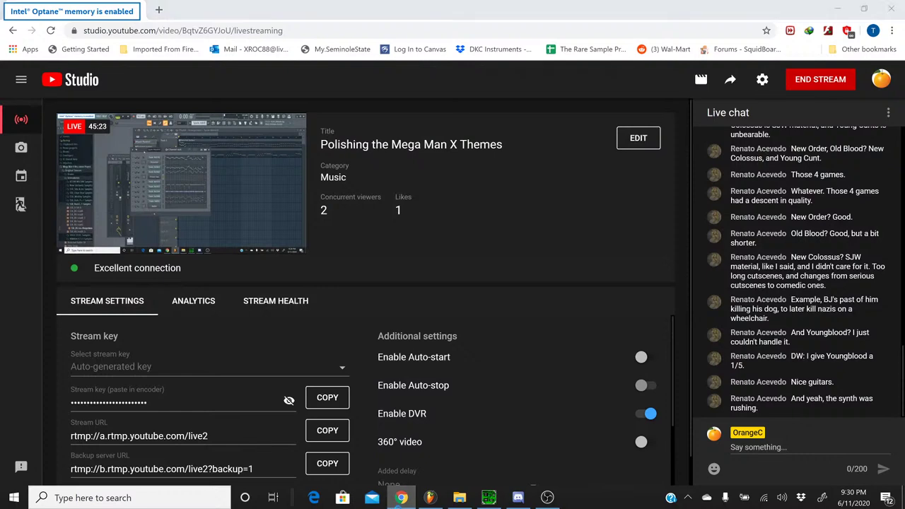
click(401, 498)
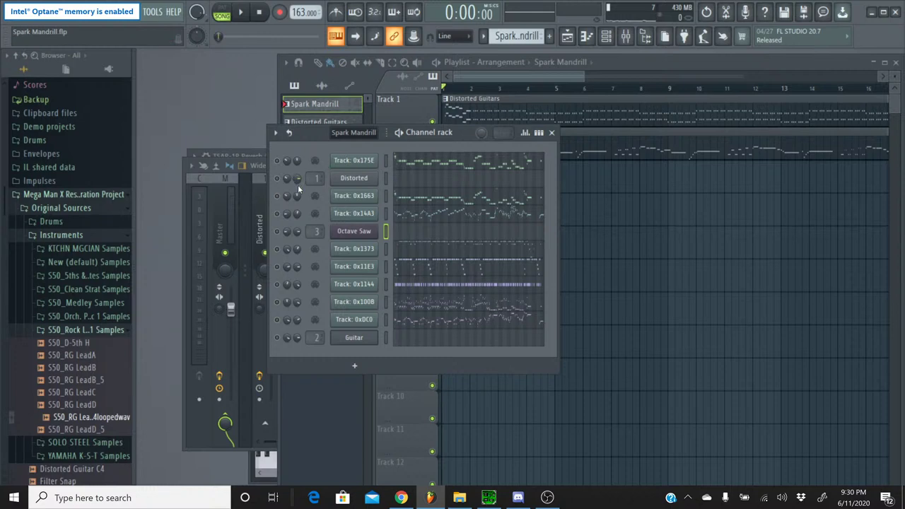
Audition the Spark Mandrill pattern with Track: 0x1663 soloed, then Track: 0x14A3 soloed near the pattern's end
right_click(278, 198)
key(space)
key(l)
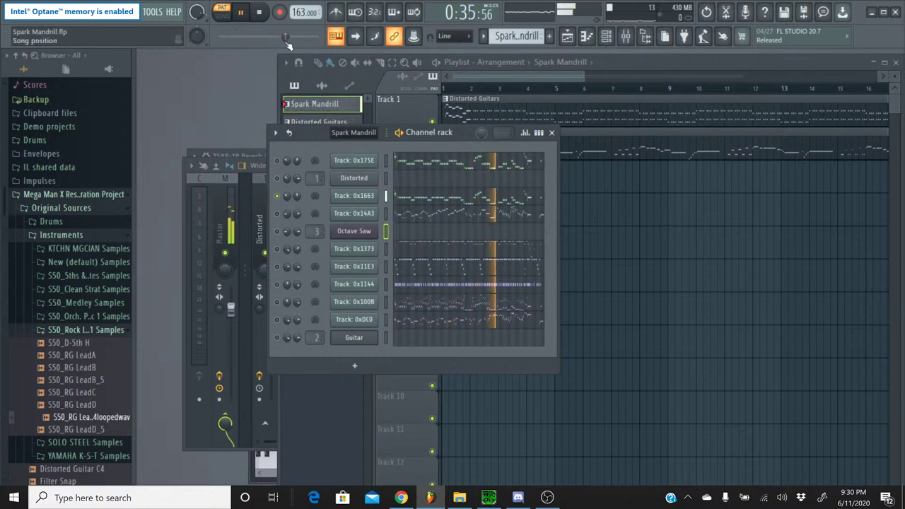
click(261, 13)
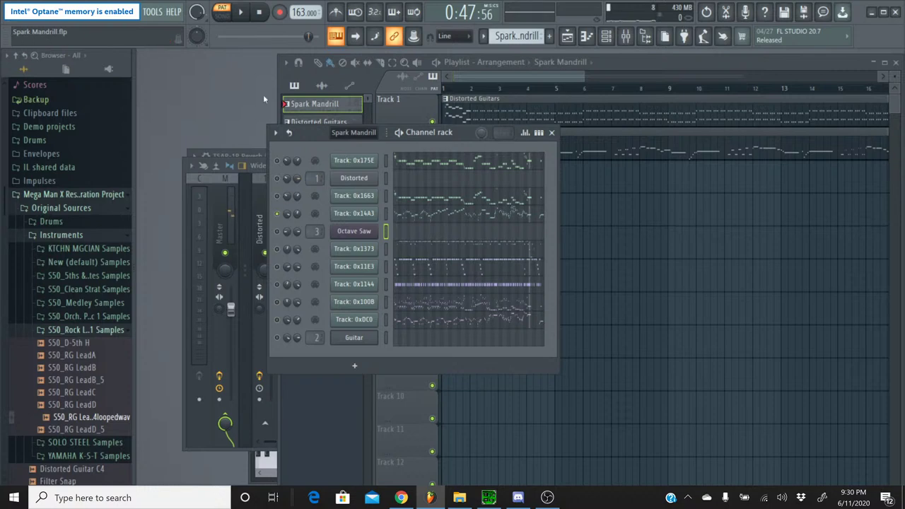
key(space)
drag(315, 37, 299, 37)
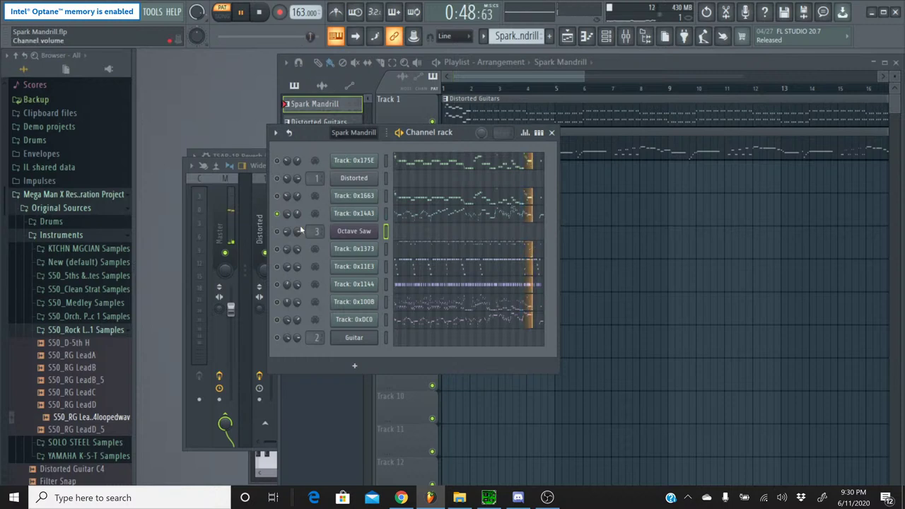
Solo Octave Saw and then Track: 0x1373, and listen to the latter from about 0:17 before stopping playback
ctrl+click(277, 231)
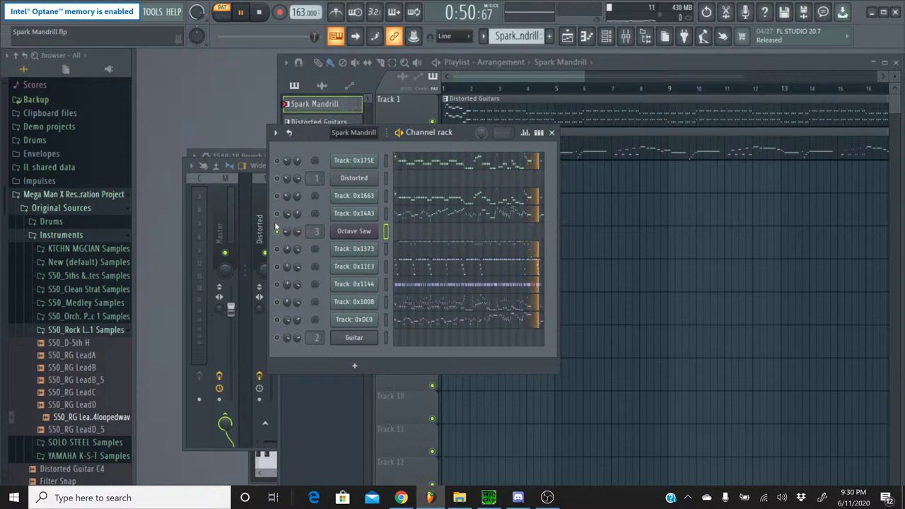
ctrl+click(278, 249)
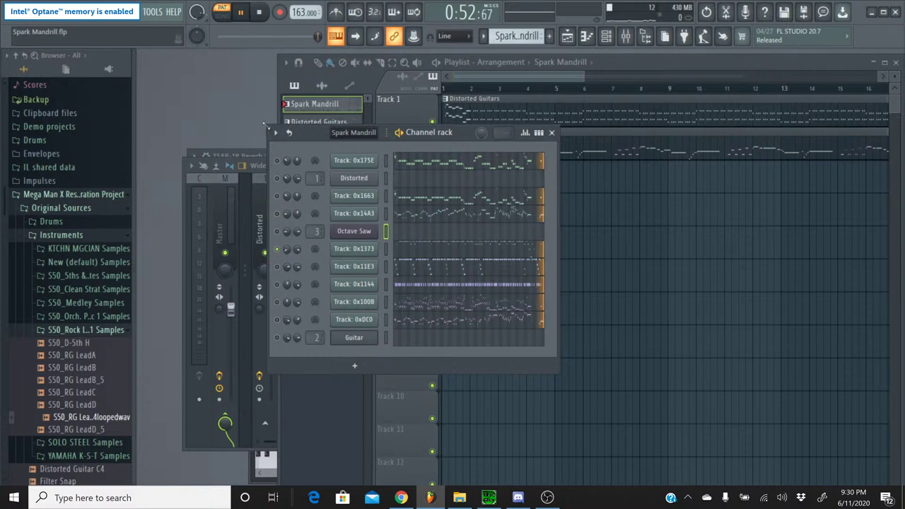
click(224, 37)
drag(223, 37, 249, 35)
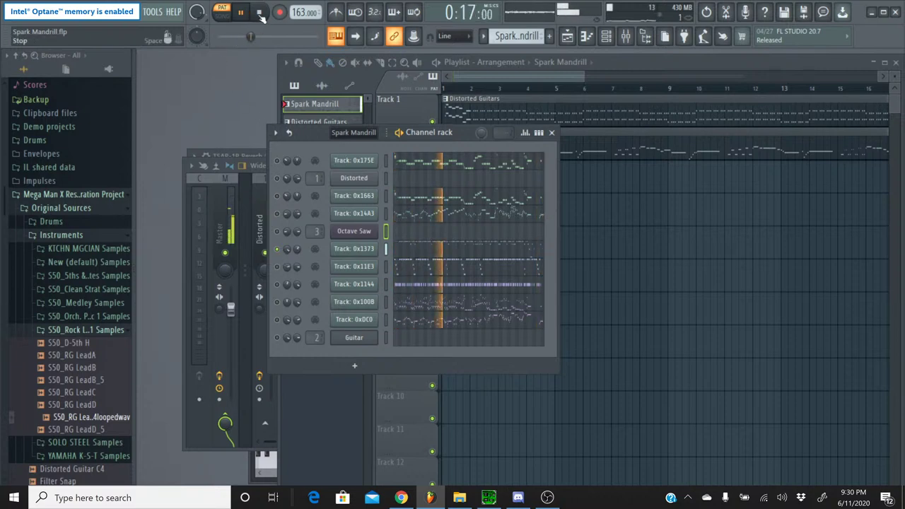
click(259, 12)
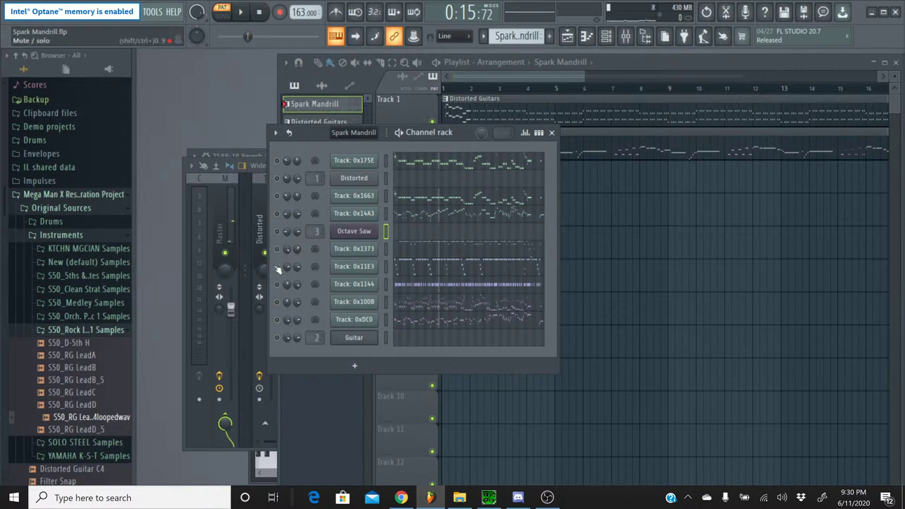
Audition Track: 0x11E3 soloed from about 0:15 and again from about 0:38, and stop playback
click(240, 12)
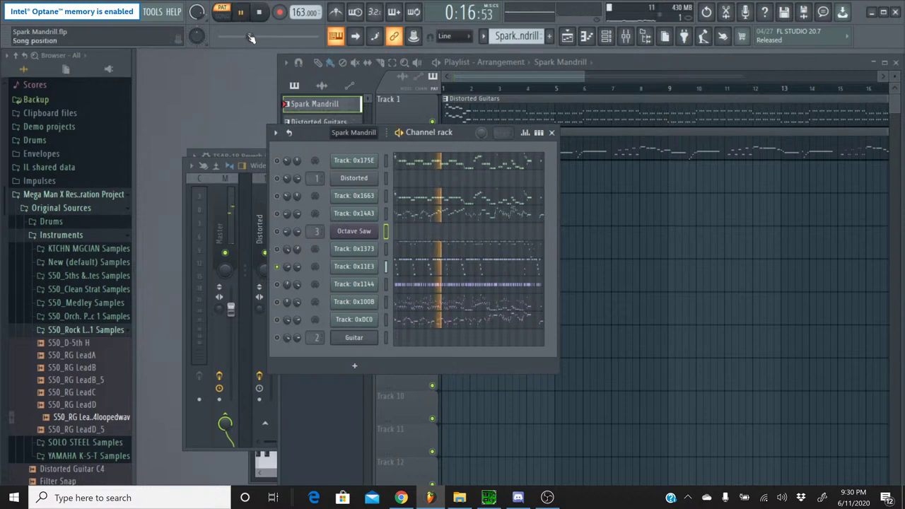
click(265, 13)
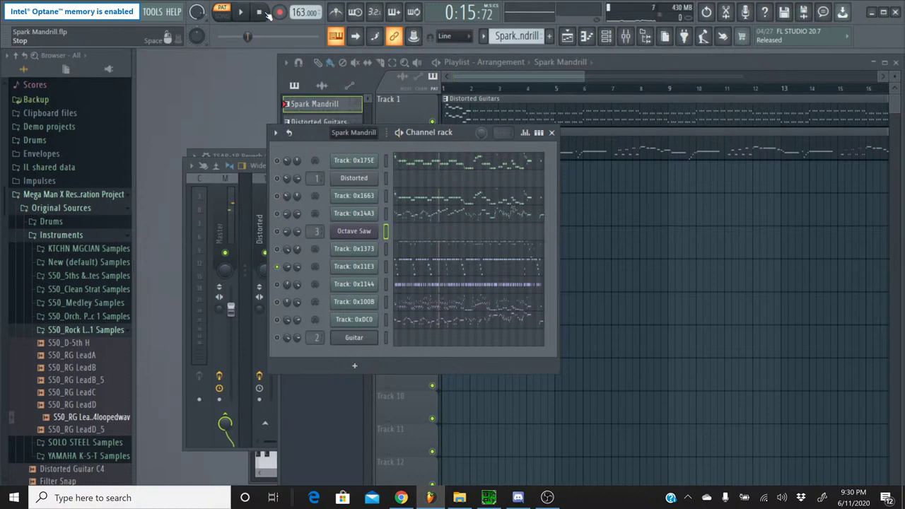
key(space)
drag(248, 36, 292, 39)
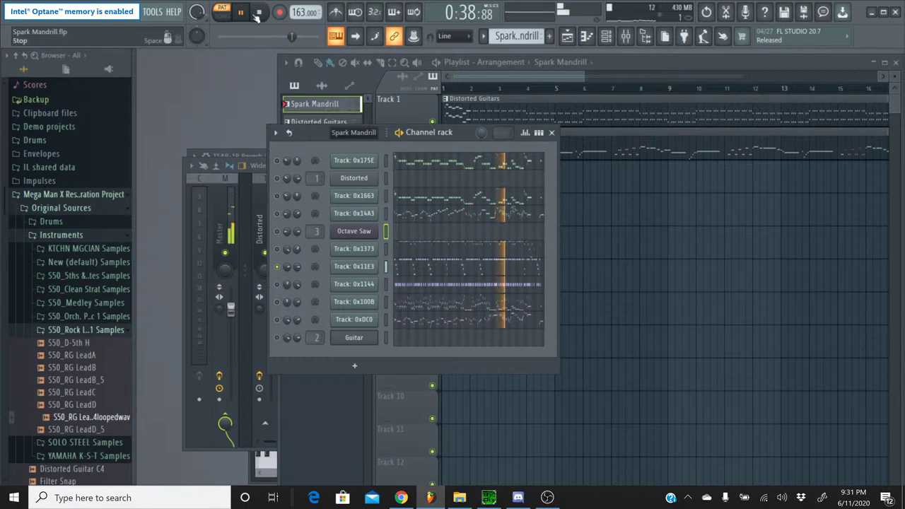
click(259, 12)
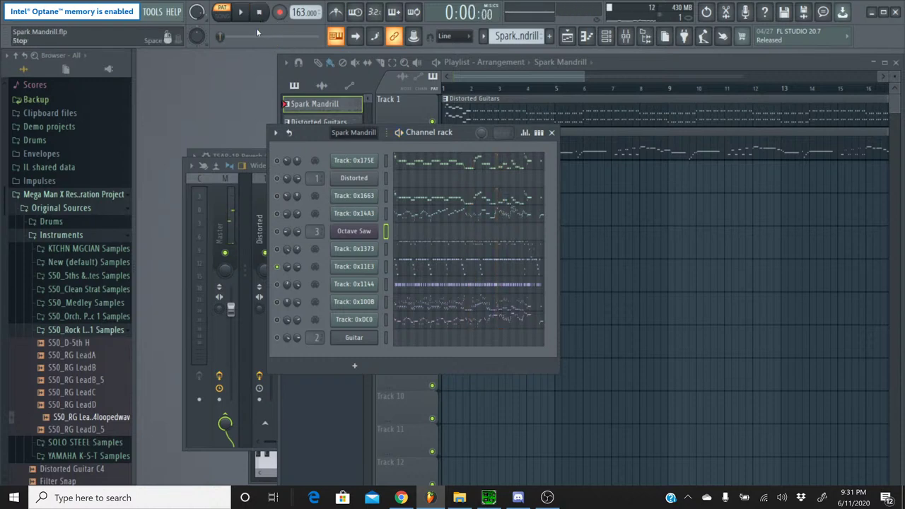
Solo Track: 0x1144 and then Track: 0x100B, playing a short section of each
click(276, 284)
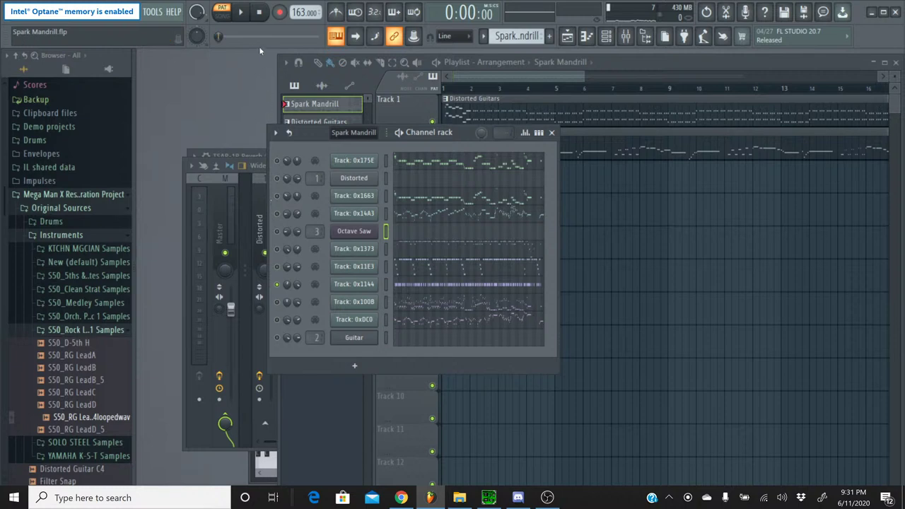
click(240, 12)
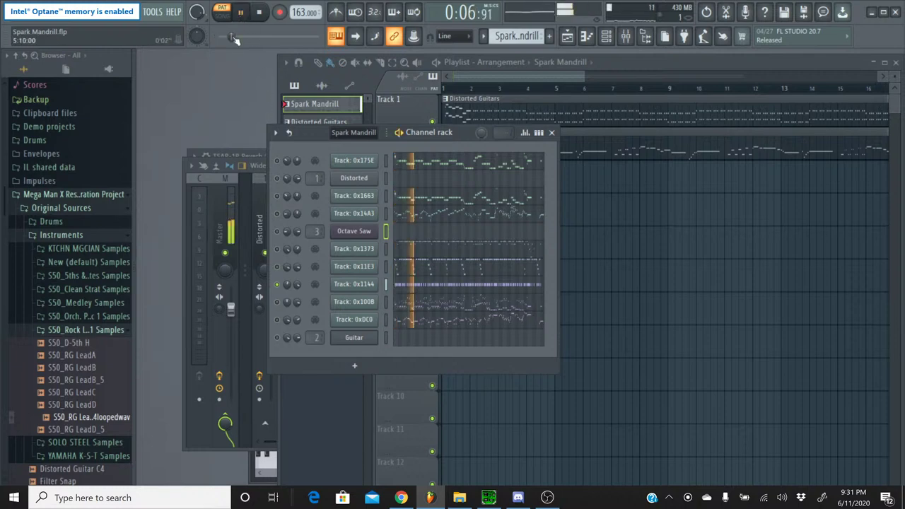
click(260, 13)
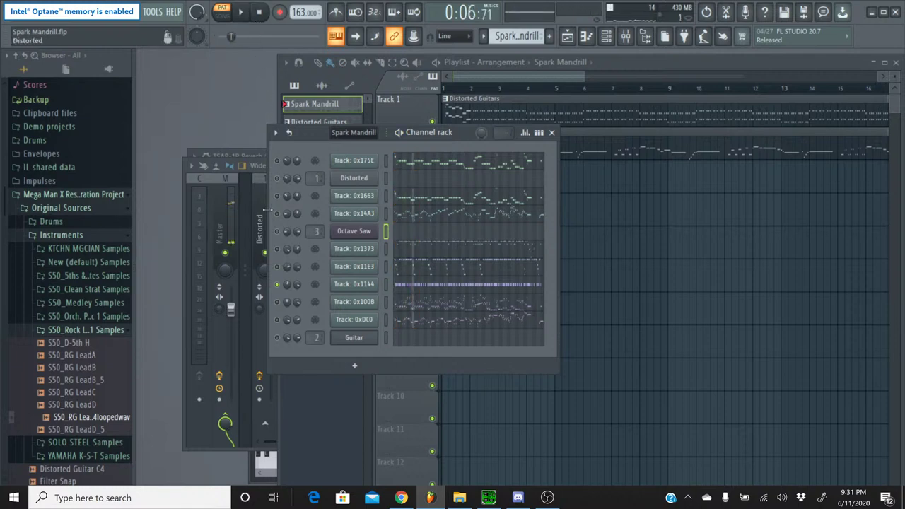
click(277, 302)
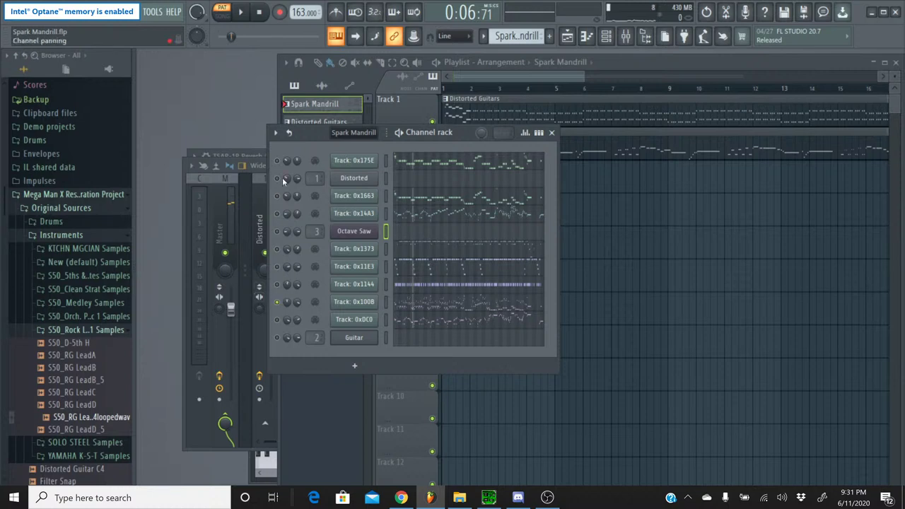
click(241, 13)
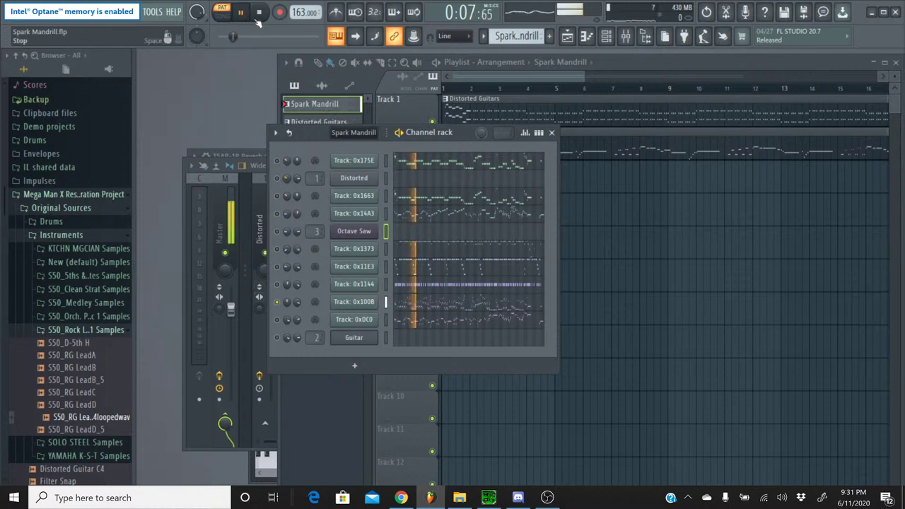
click(258, 15)
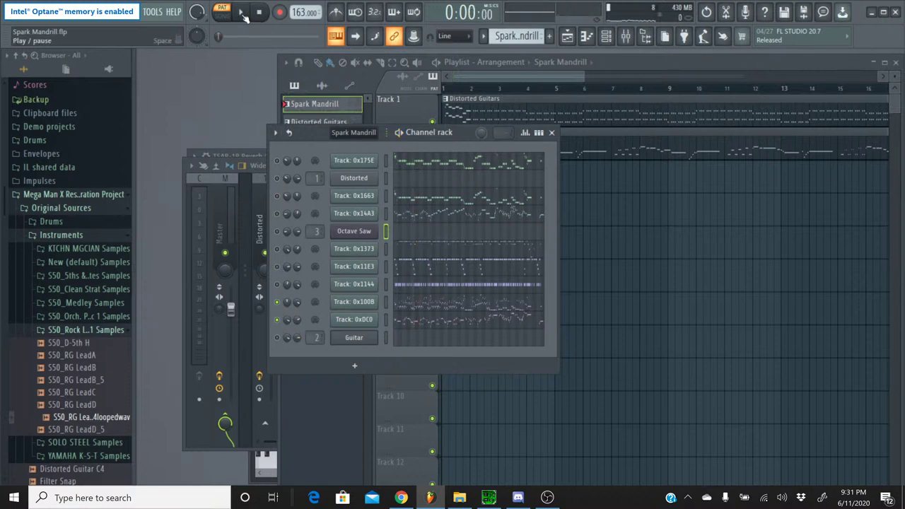
Play Track: 0x100B together with Track: 0xDC0, mute 0x100B, and listen to 0xDC0 up to the pattern's end
click(243, 12)
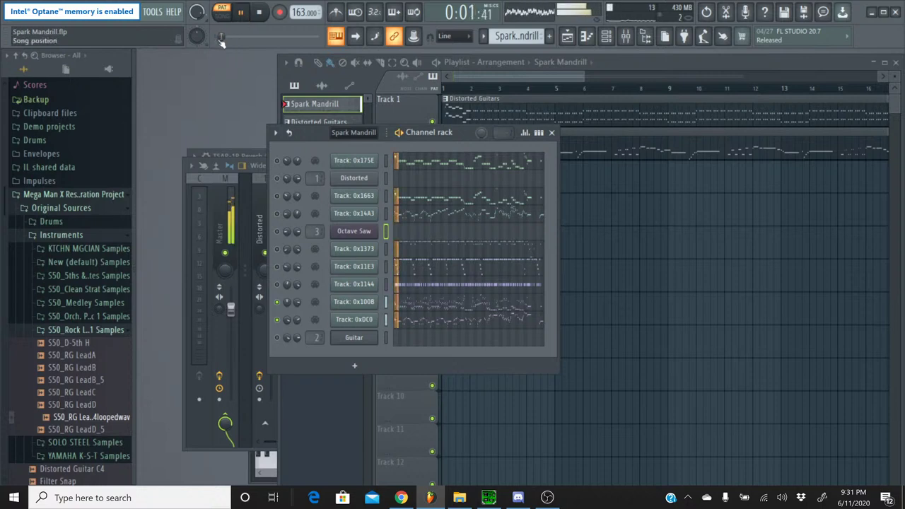
click(276, 302)
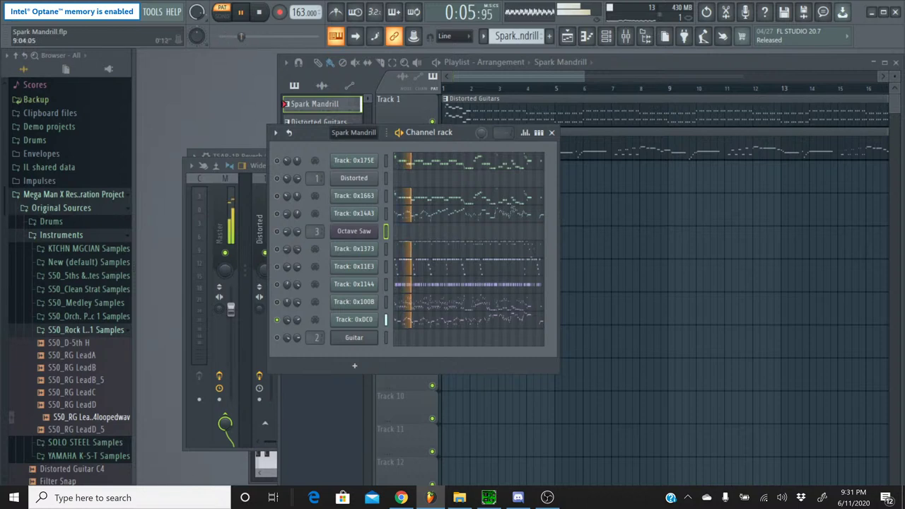
drag(228, 36, 285, 42)
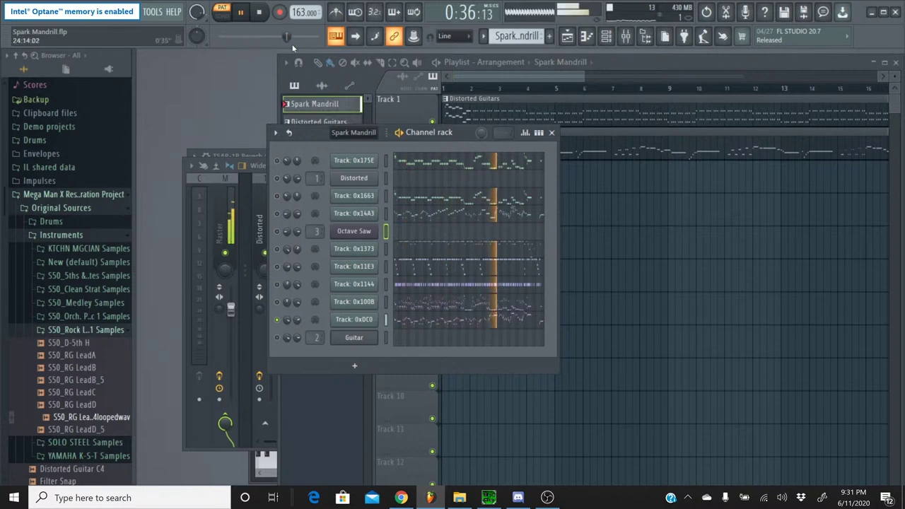
drag(289, 41, 317, 40)
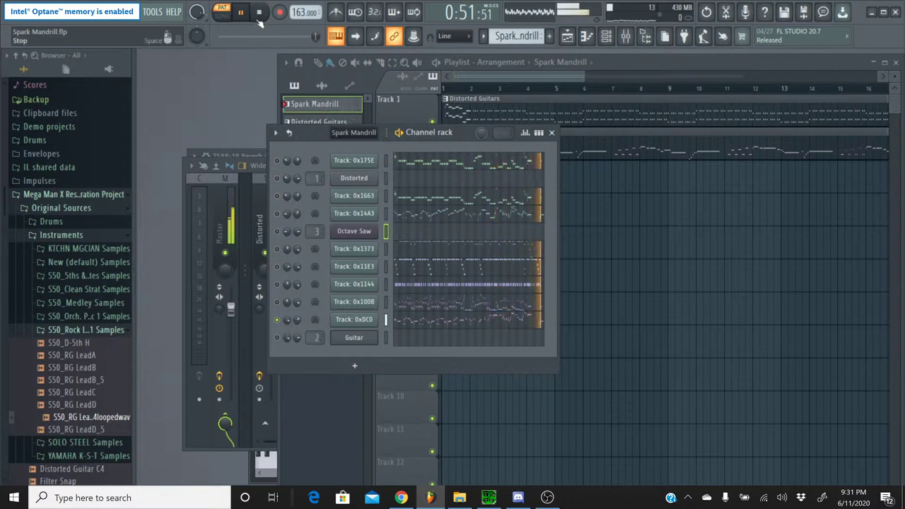
key(space)
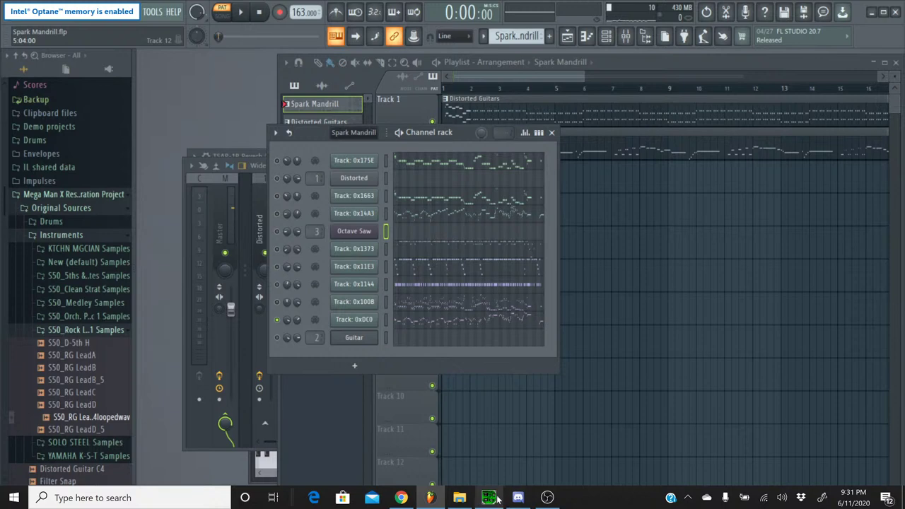
Switch to SPCTool, play 14 Spark Mandrill.spc with voice 2 isolated, stop it, and return to FL Studio
click(494, 499)
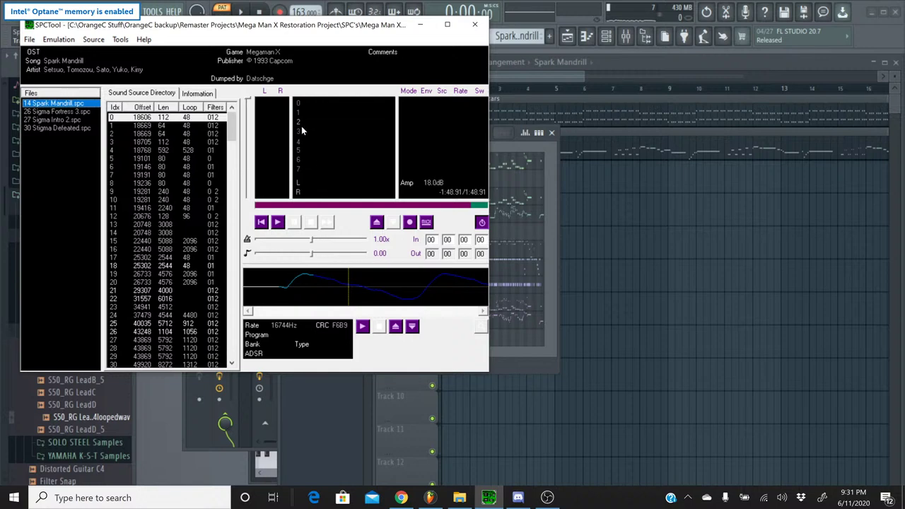
click(276, 221)
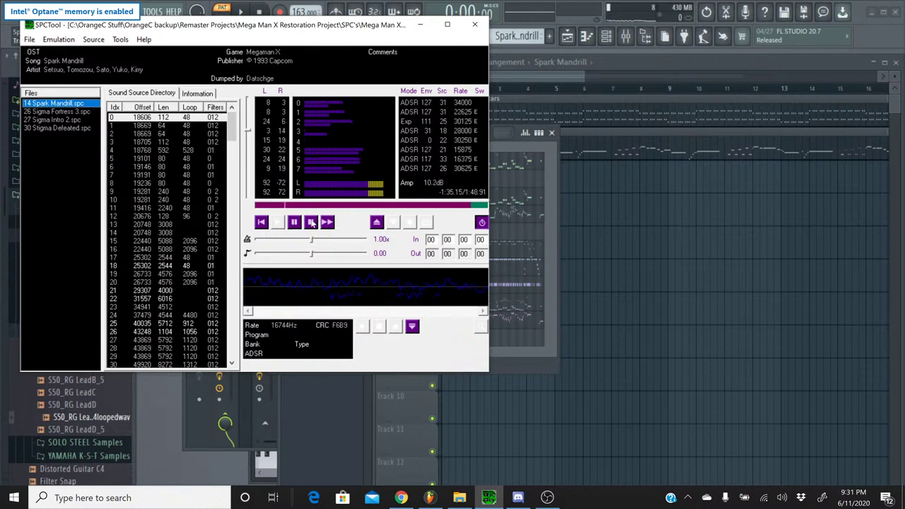
click(299, 145)
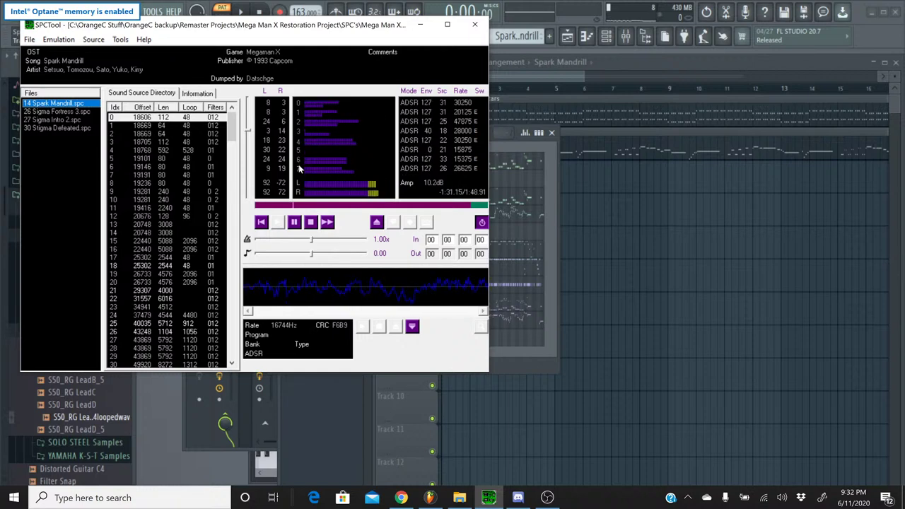
click(300, 123)
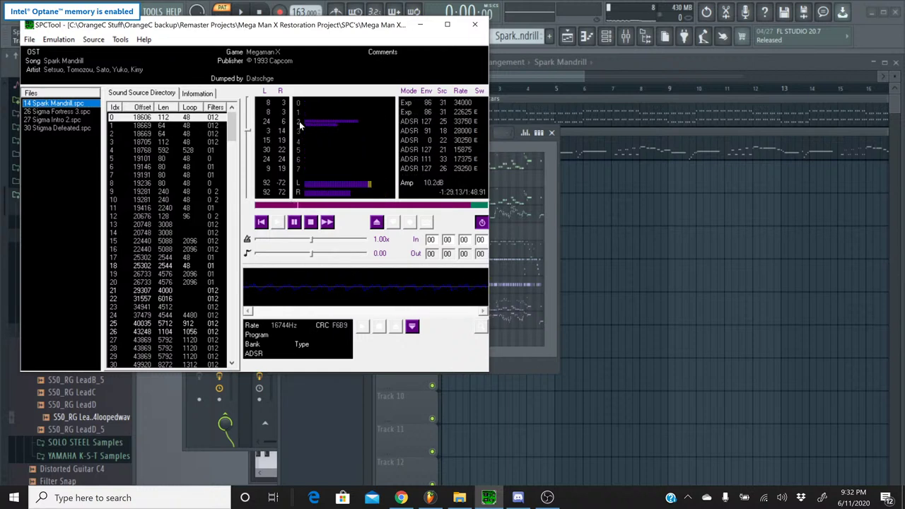
click(310, 222)
click(420, 24)
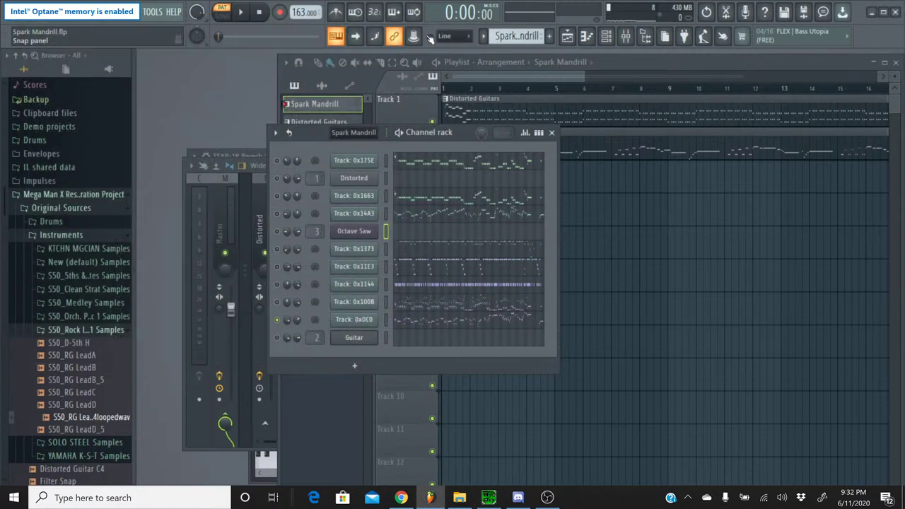
Play Track: 0x14A3 soloed and examine its notes in the piano roll from bar 9 onward
right_click(286, 217)
key(Escape)
key(space)
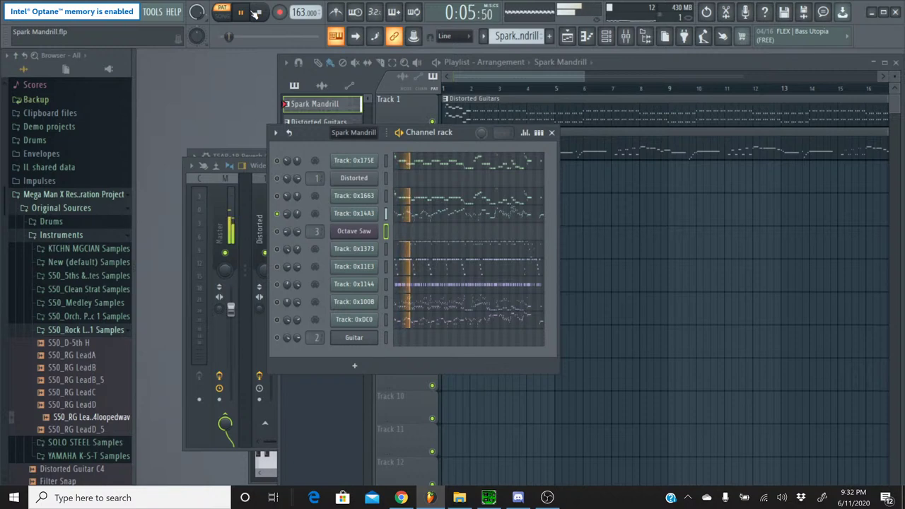
click(434, 218)
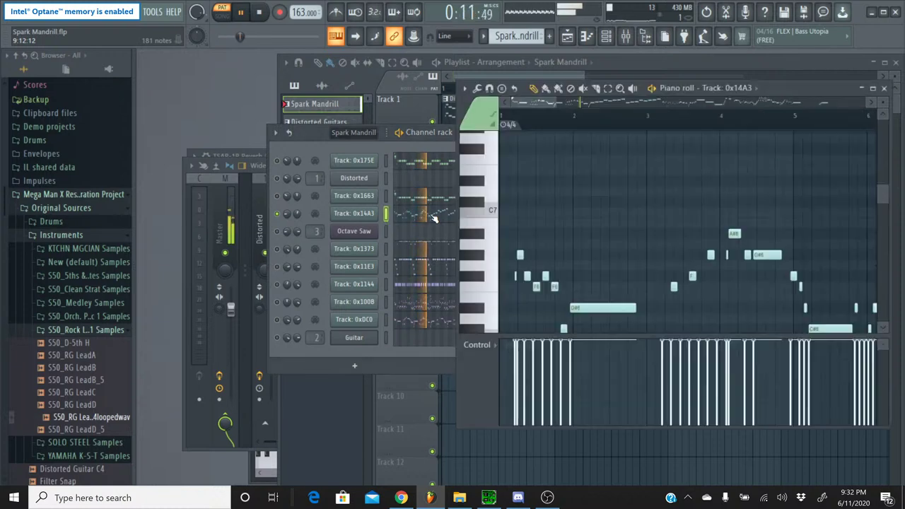
drag(541, 103, 587, 107)
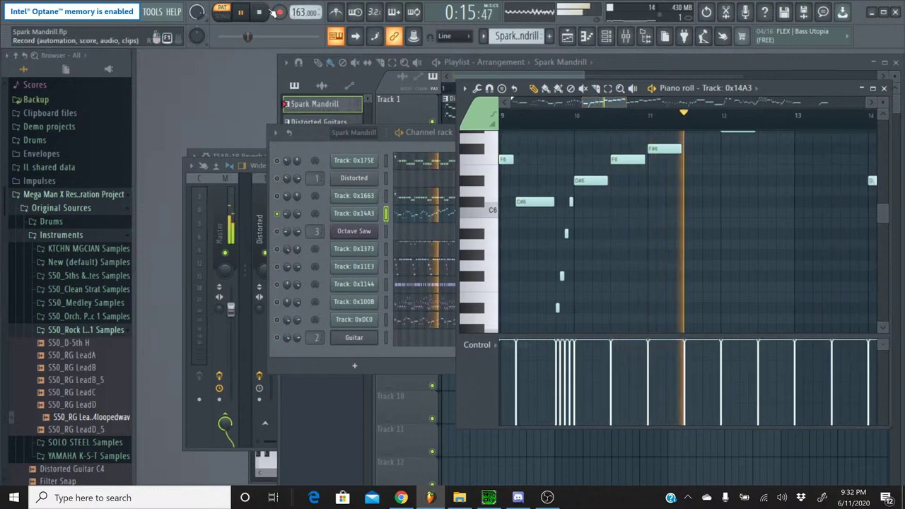
click(258, 12)
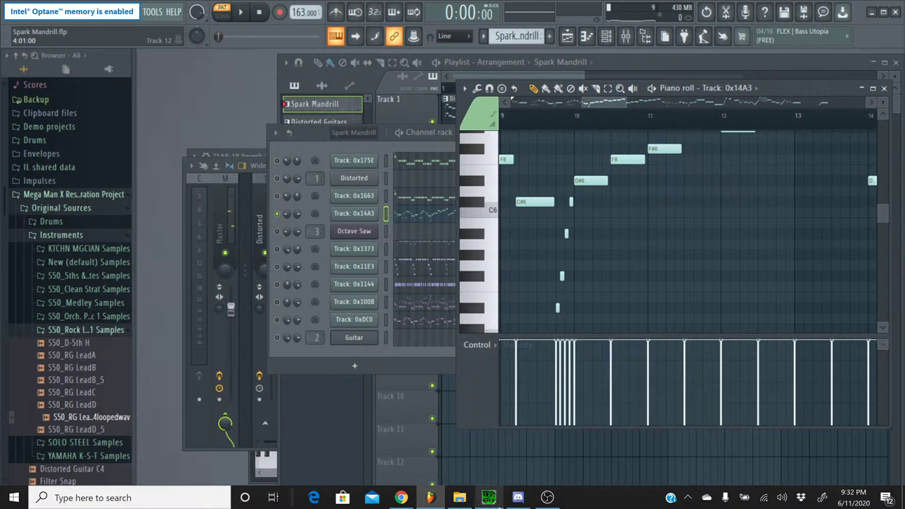
Return to SPCTool, play Spark Mandrill with voices 2 and 7 audible, skip ahead in the song, and stop
click(518, 497)
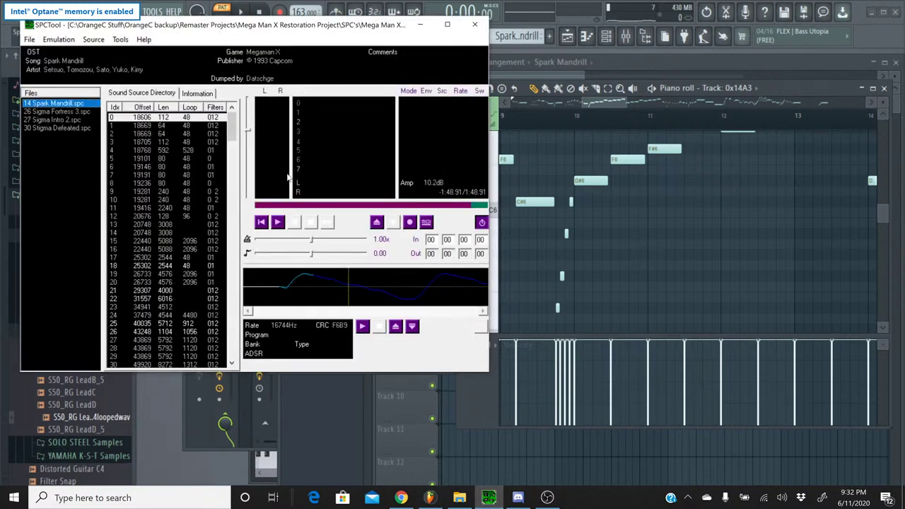
click(278, 222)
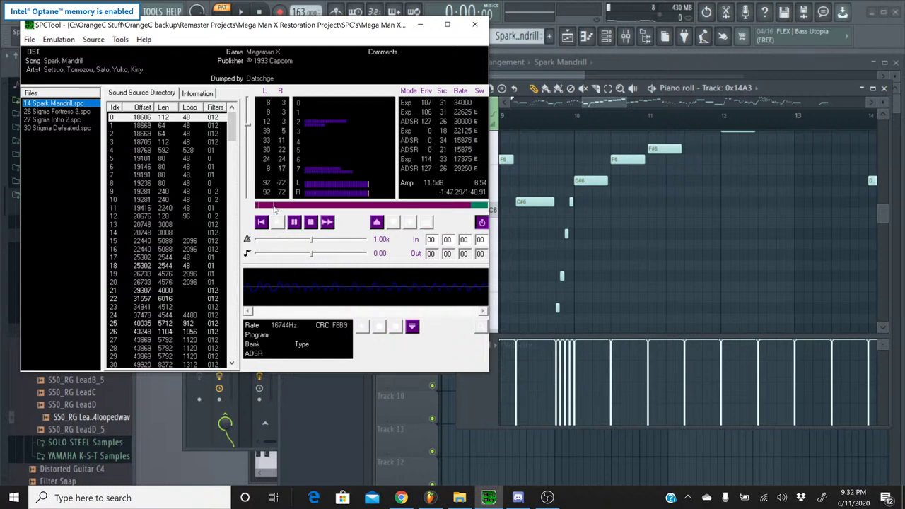
click(286, 206)
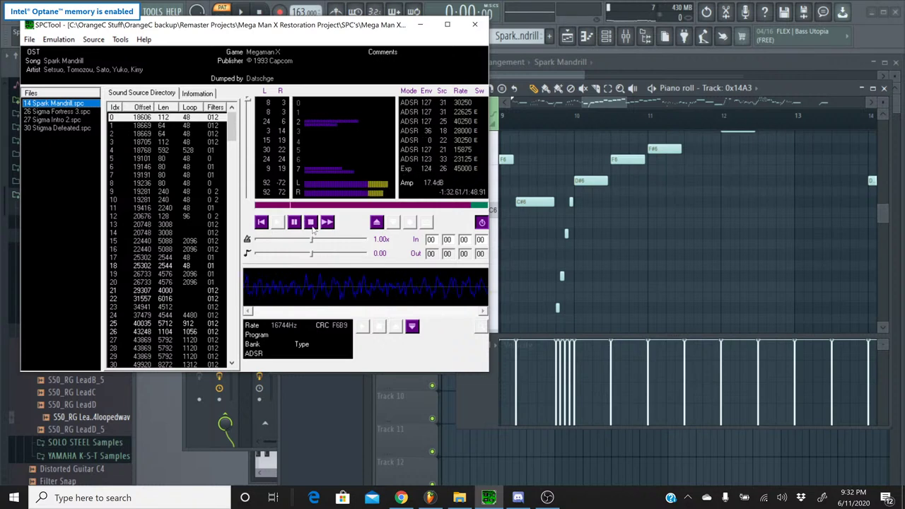
click(310, 222)
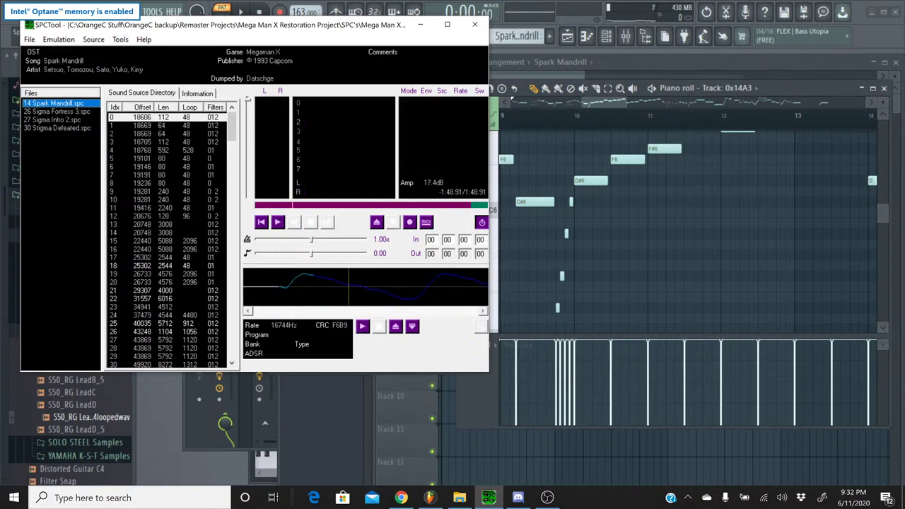
Return to FL Studio, examine Track: 0x14A3's notes around bars 9 to 13, and check the stream's live chat in the browser
click(420, 25)
scroll(565, 127, down, 3)
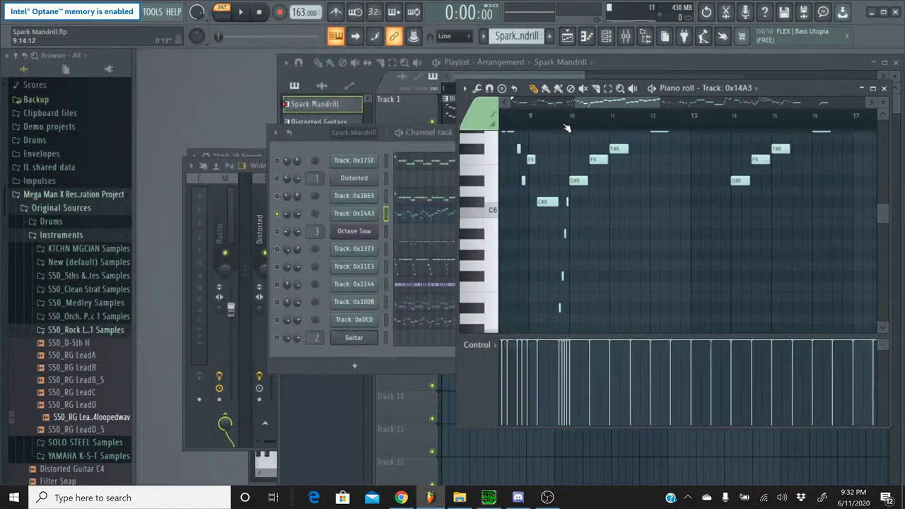
scroll(569, 128, up, 4)
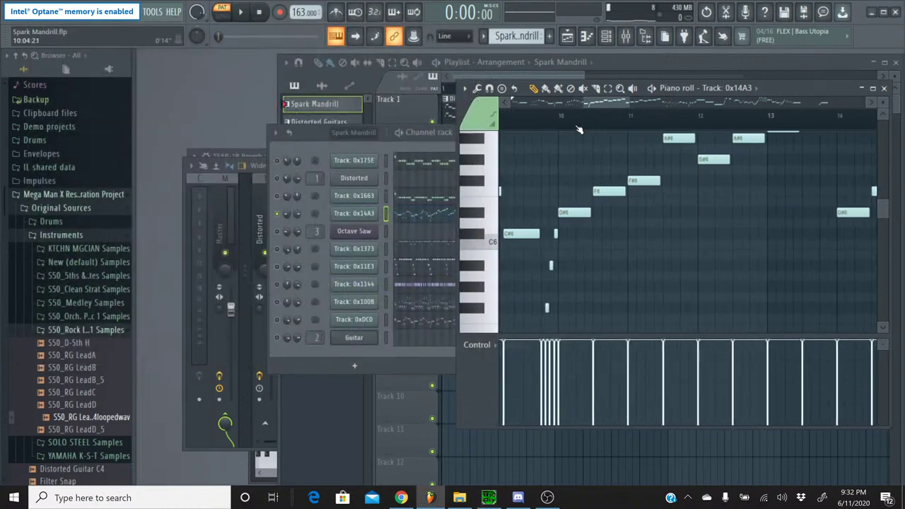
scroll(597, 105, up, 1)
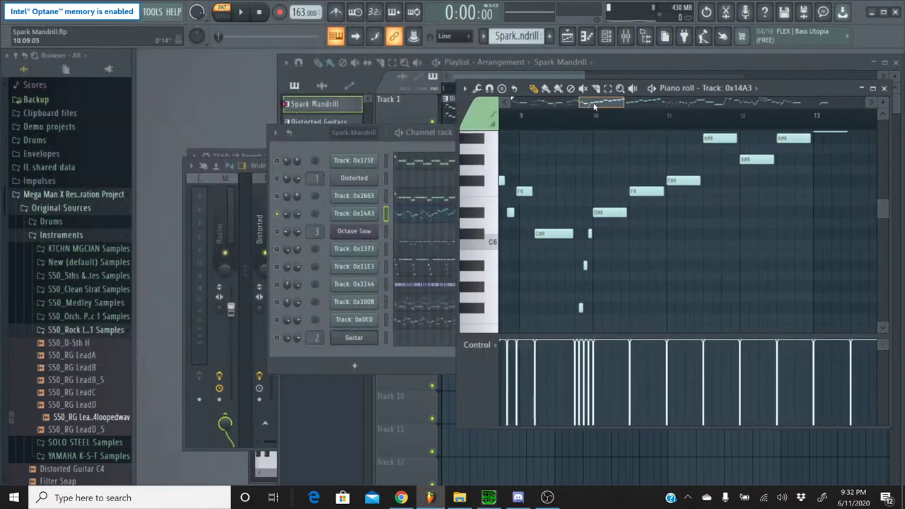
click(401, 498)
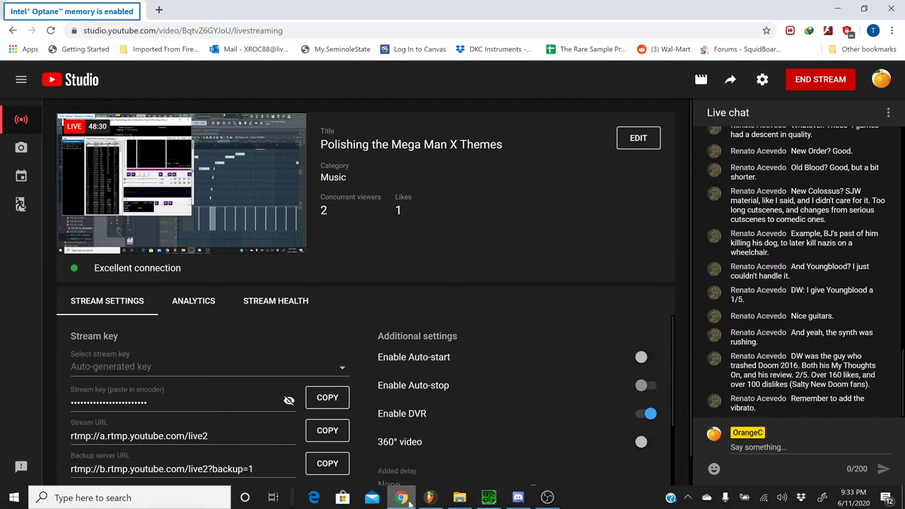
click(402, 499)
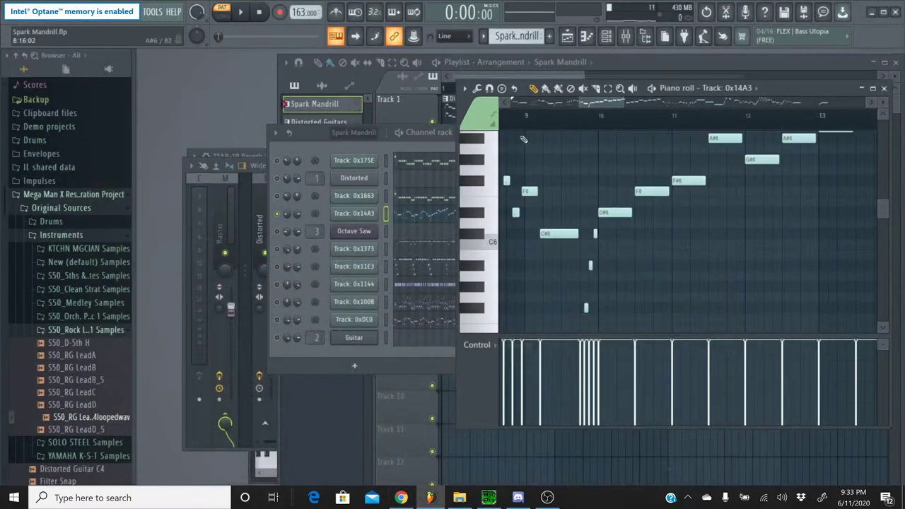
Play Track: 0x14A3 from shortly after bar 9 and follow its notes in the piano roll
click(543, 115)
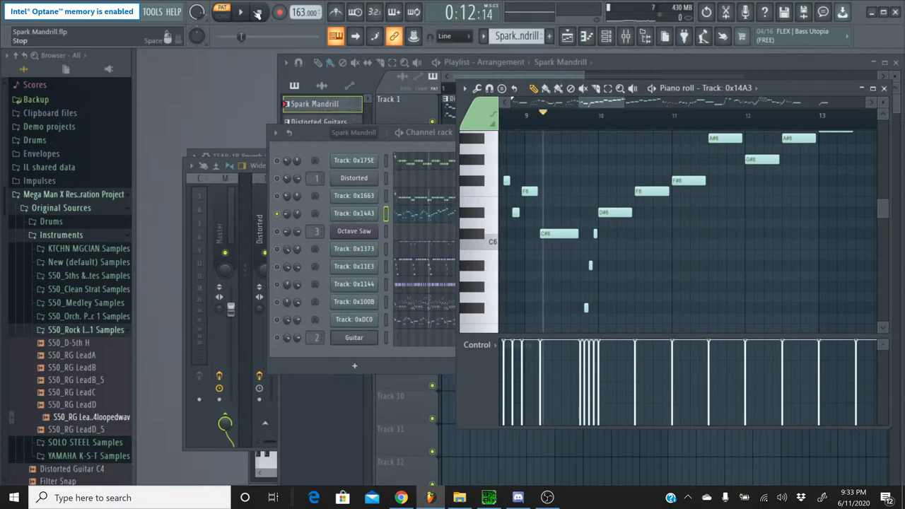
key(space)
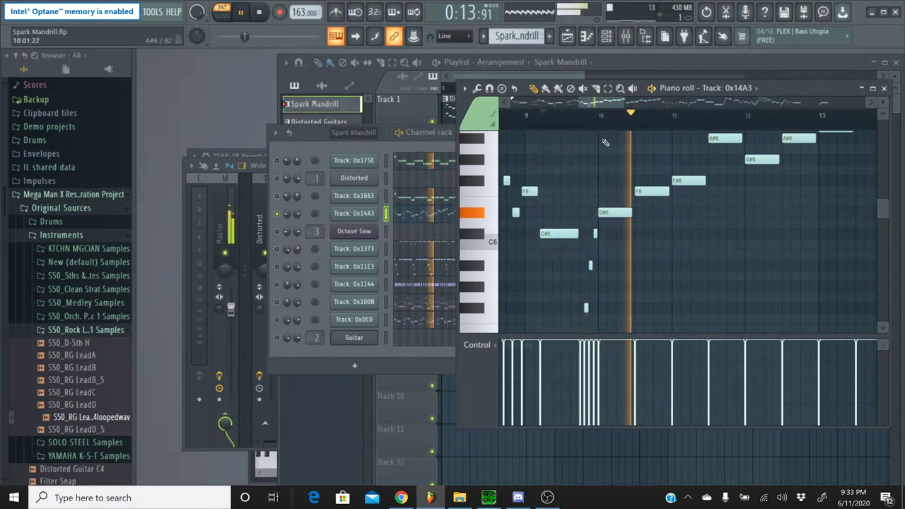
scroll(584, 287, down, 3)
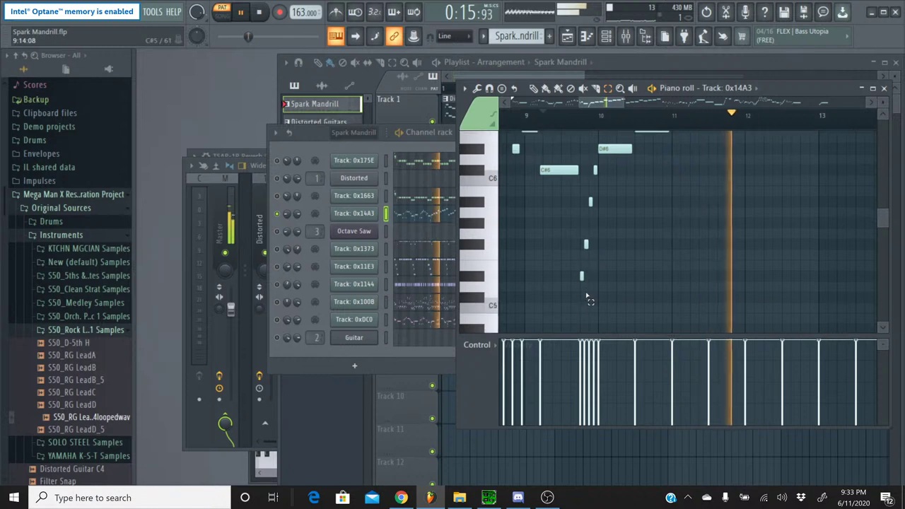
Select Track: 0x14A3's notes from the short rising run before bar 10 onward, stop playback, and set the playback position at the run's start
drag(584, 286, 783, 147)
scroll(742, 177, down, 1)
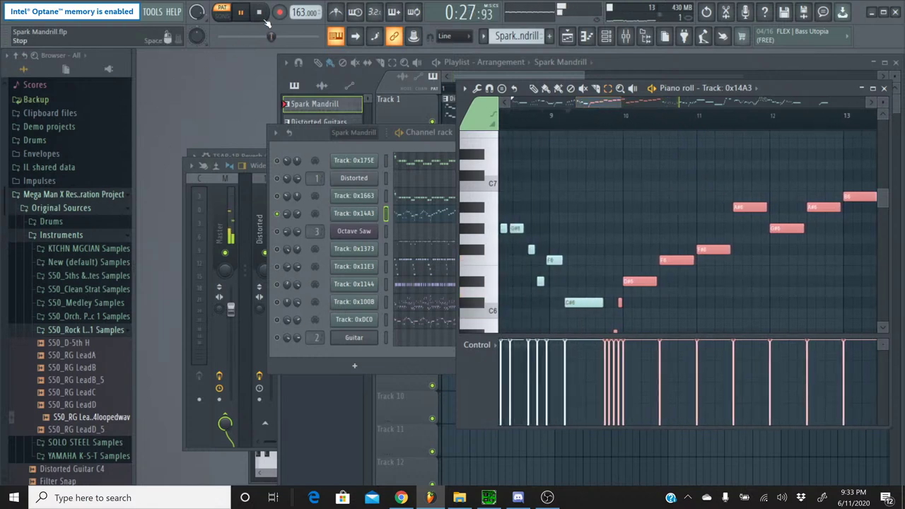
key(space)
scroll(672, 216, down, 4)
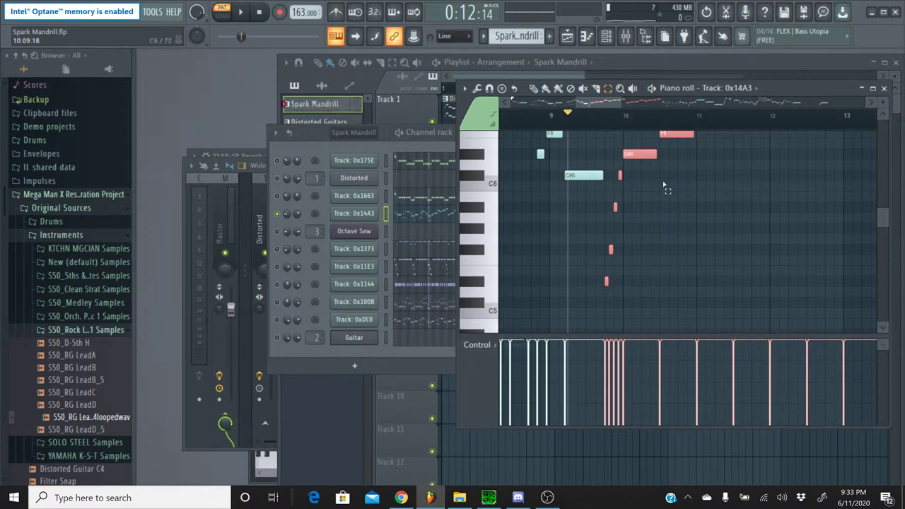
click(533, 87)
click(604, 115)
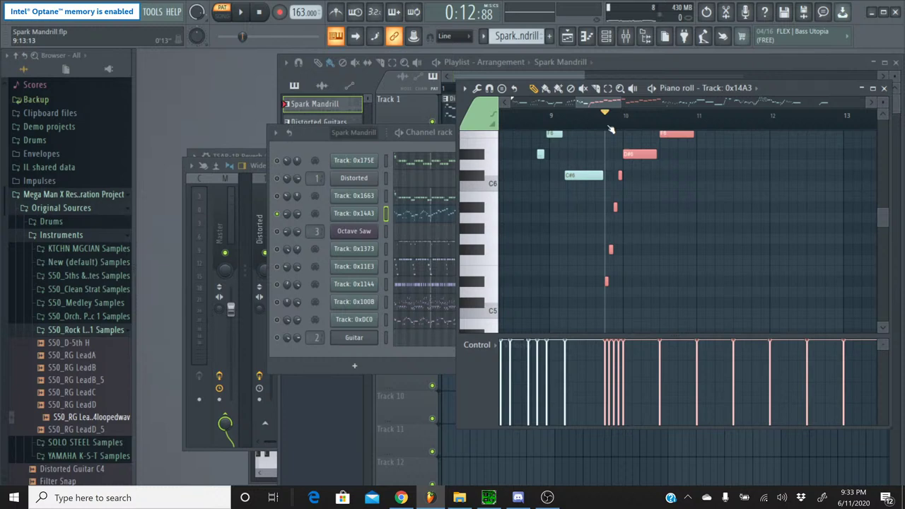
Close the piano roll and create a new pattern named Strings
click(884, 88)
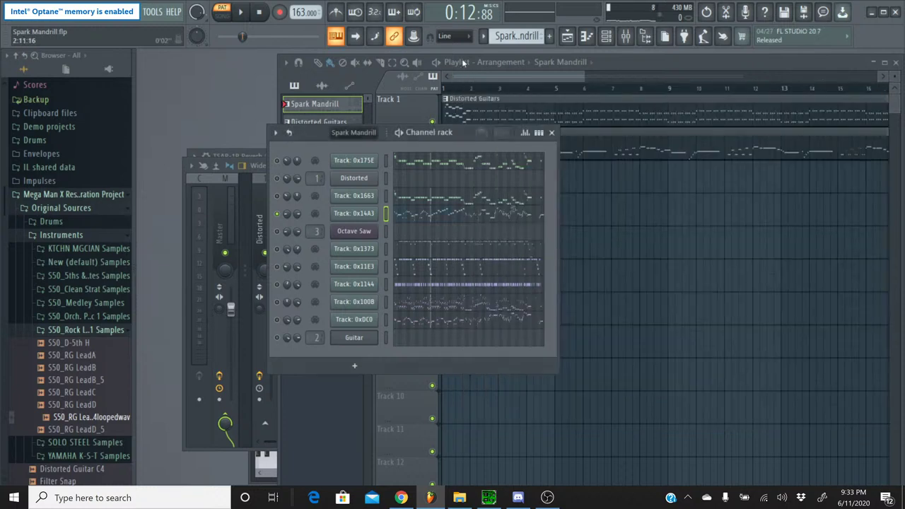
click(483, 37)
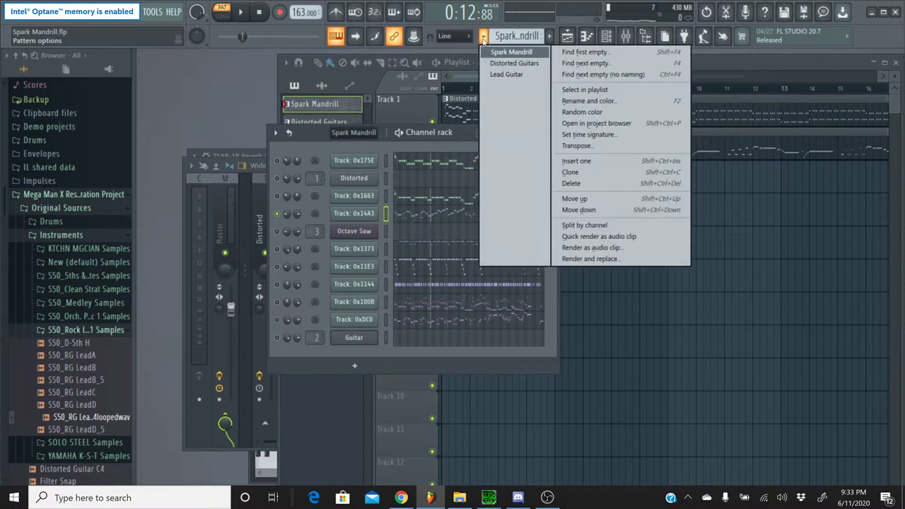
click(550, 38)
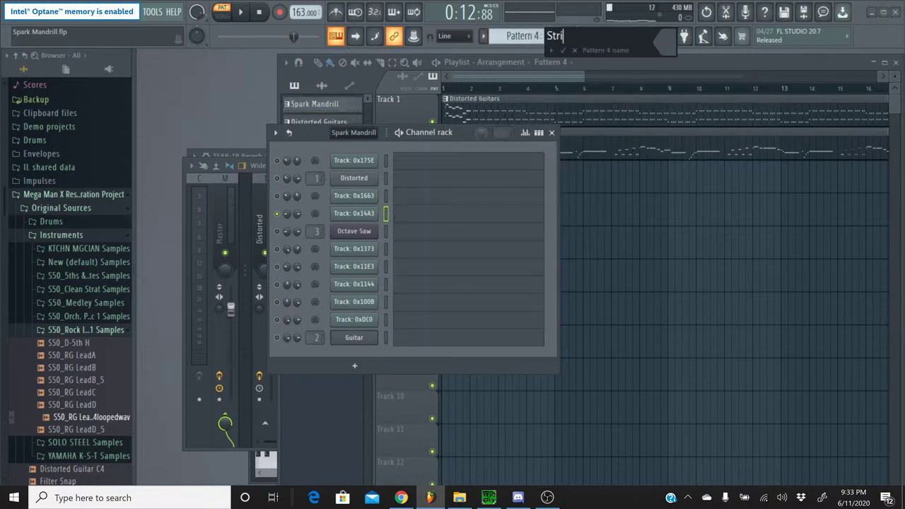
key(Return)
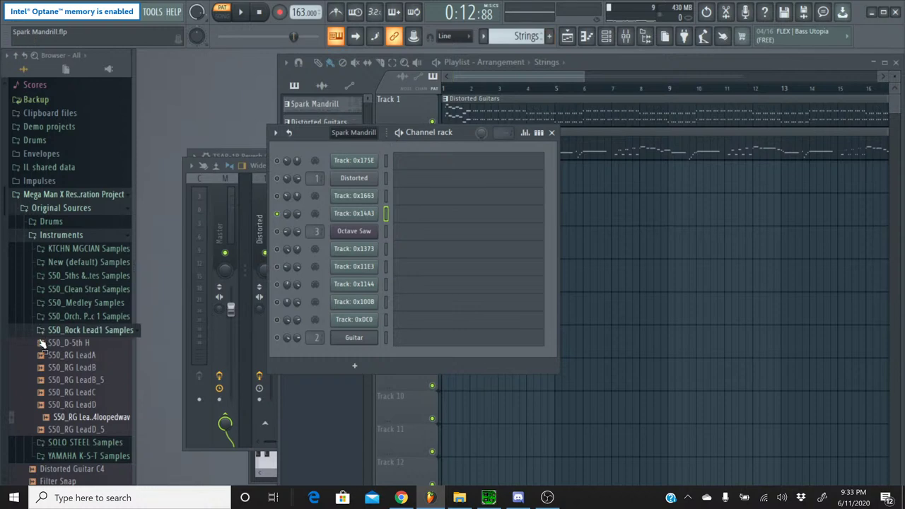
Insert the installed M1 VST generator into the channel rack between Octave Saw and Track: 0x1373
scroll(67, 213, up, 3)
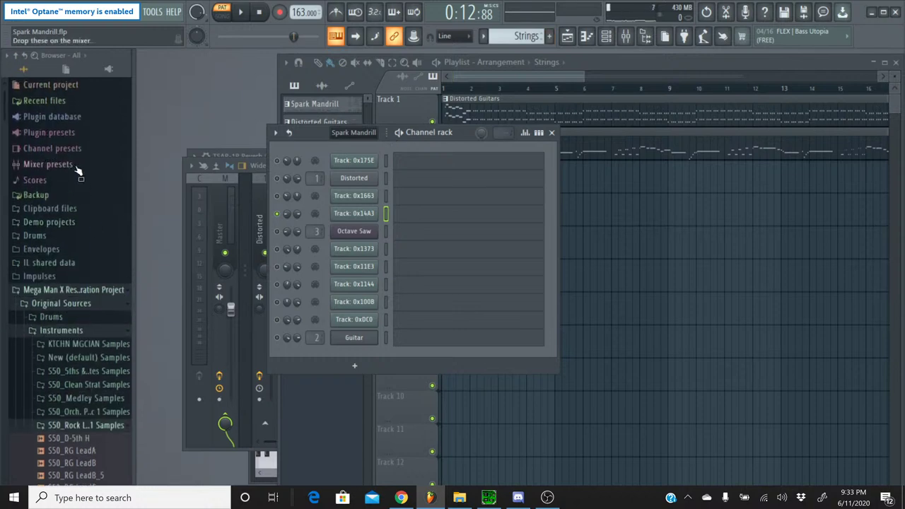
click(57, 116)
click(51, 159)
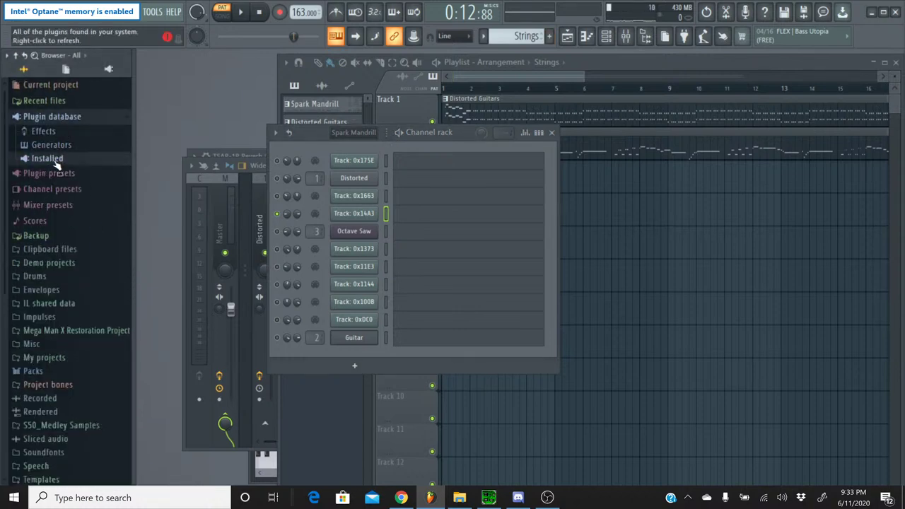
click(59, 186)
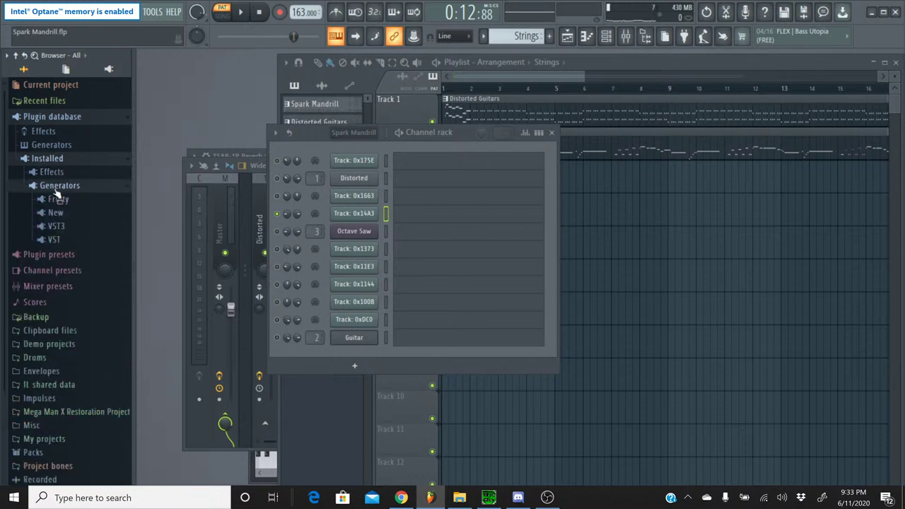
click(55, 240)
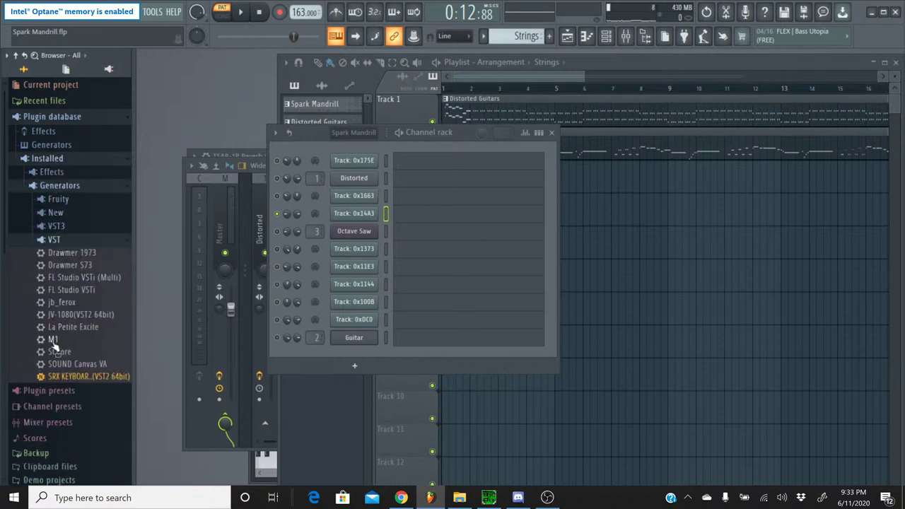
drag(54, 339, 363, 249)
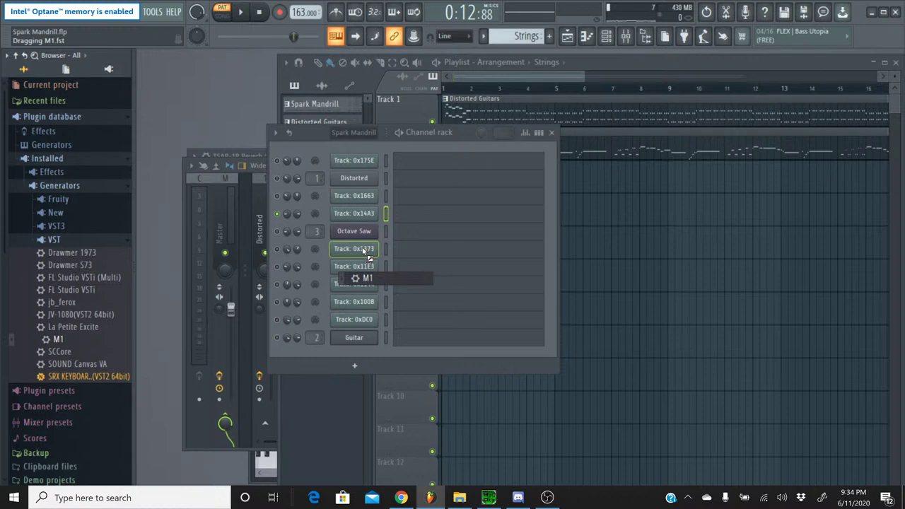
drag(363, 250, 362, 244)
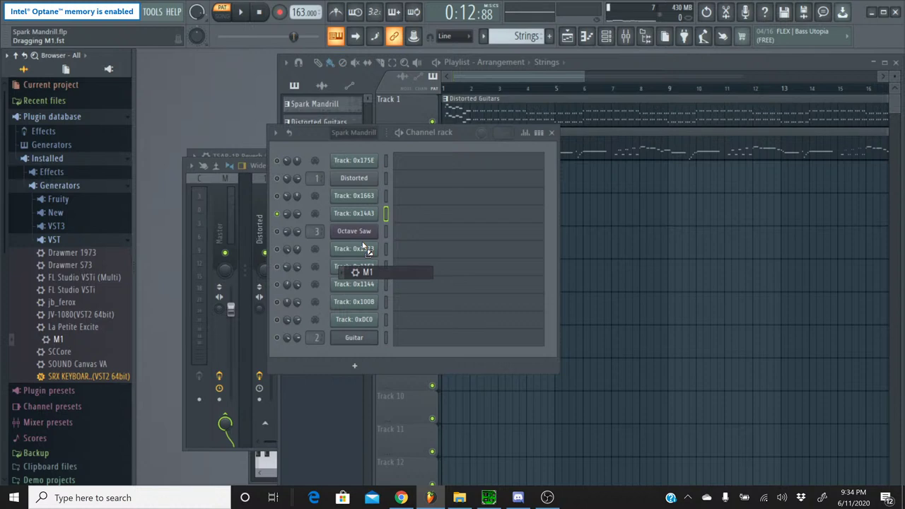
Add an M1 channel above Octave Saw and load the BrightStr. program from its Strings category
drag(363, 243, 362, 226)
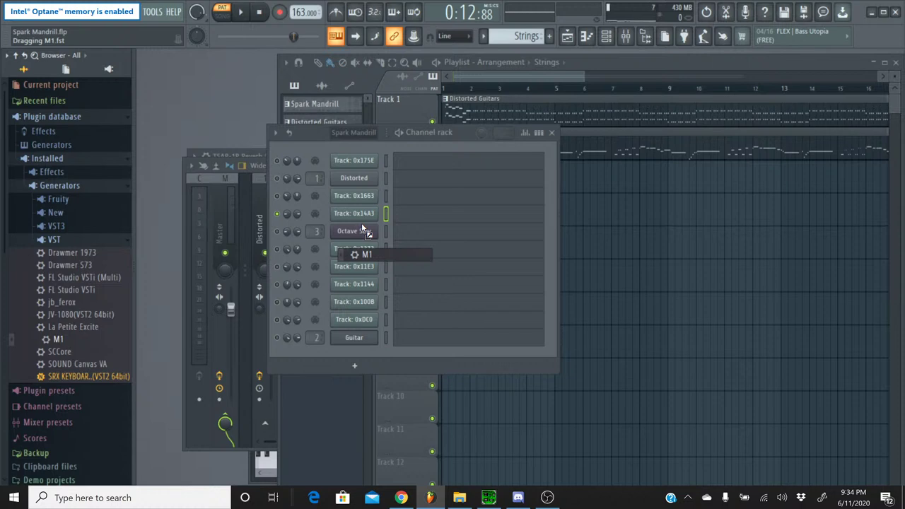
drag(362, 230, 361, 228)
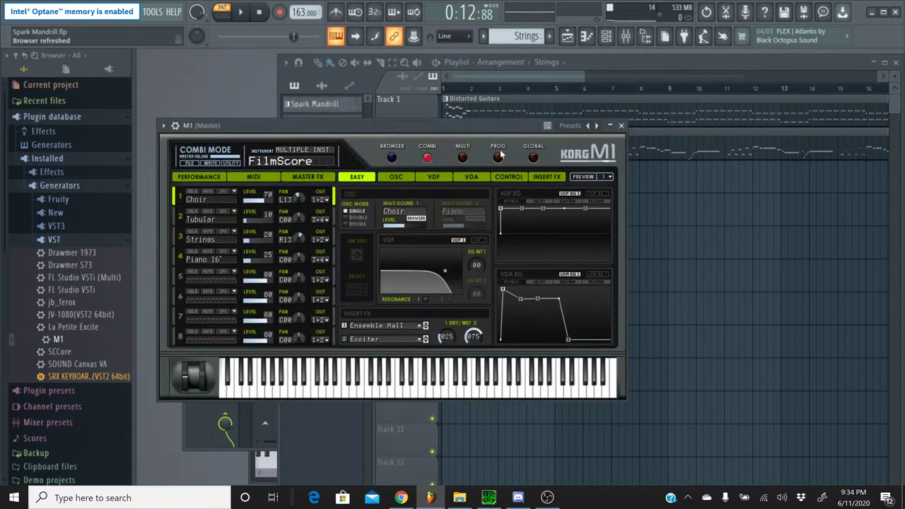
click(498, 159)
click(392, 158)
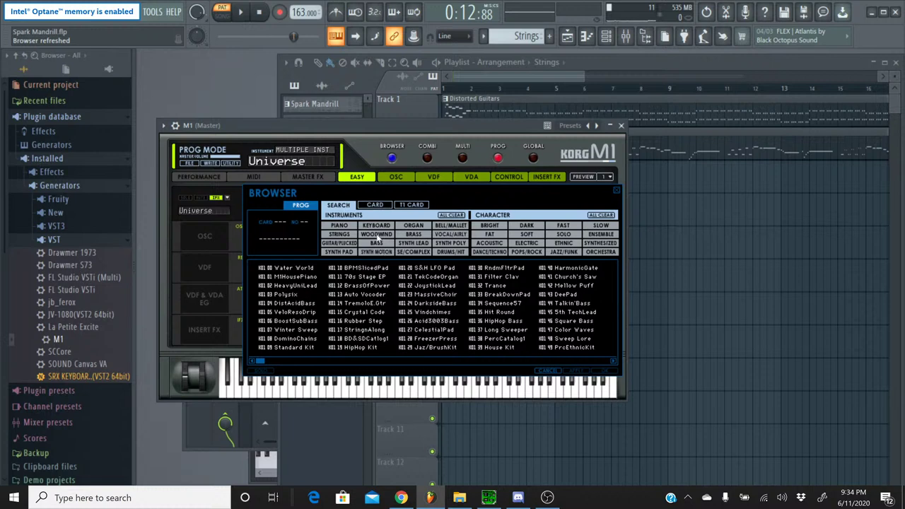
click(337, 238)
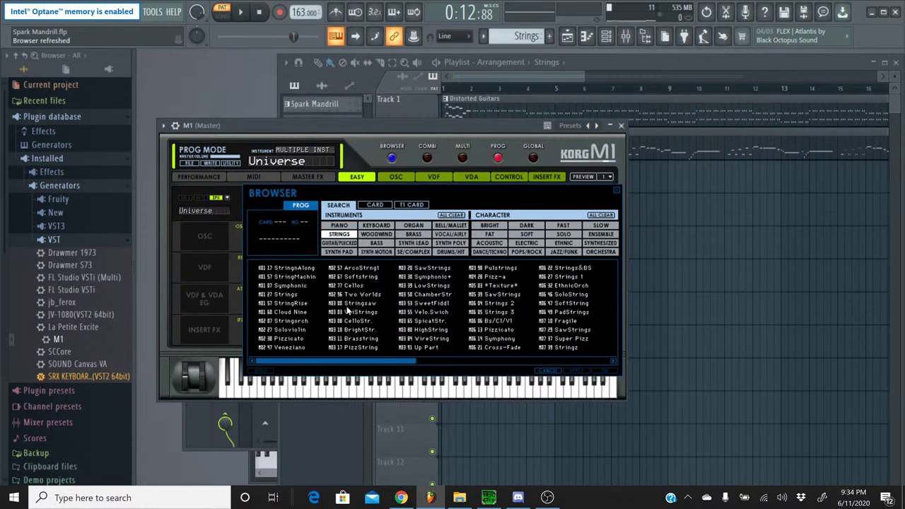
double_click(352, 330)
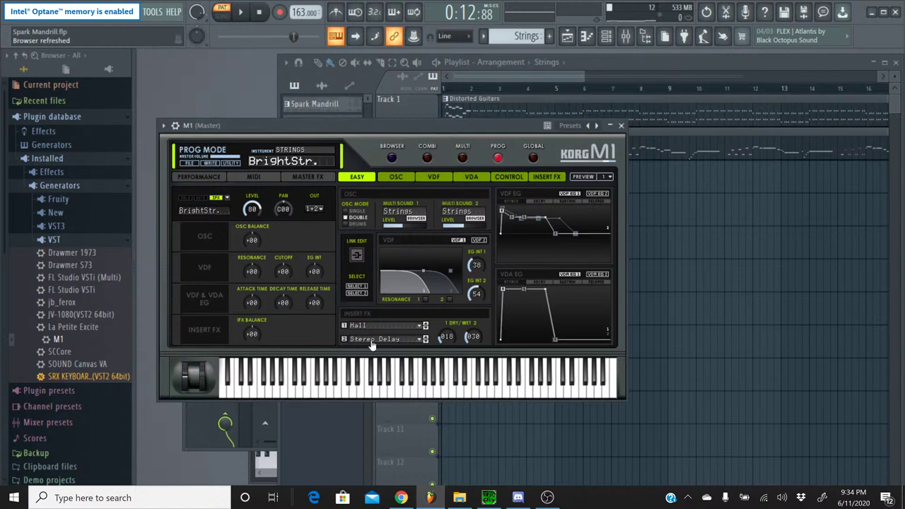
Set both insert effects of the BrightStr. program to No Effect and close the M1 window
click(371, 340)
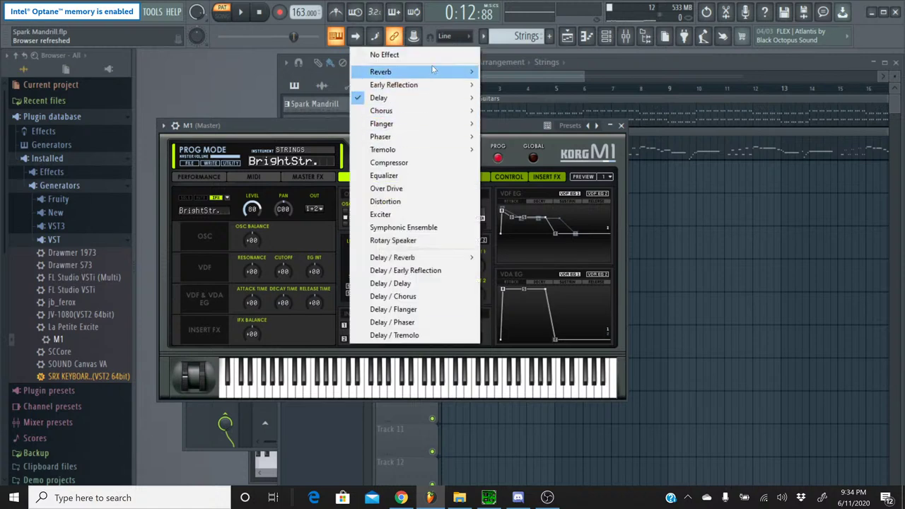
click(371, 56)
click(400, 322)
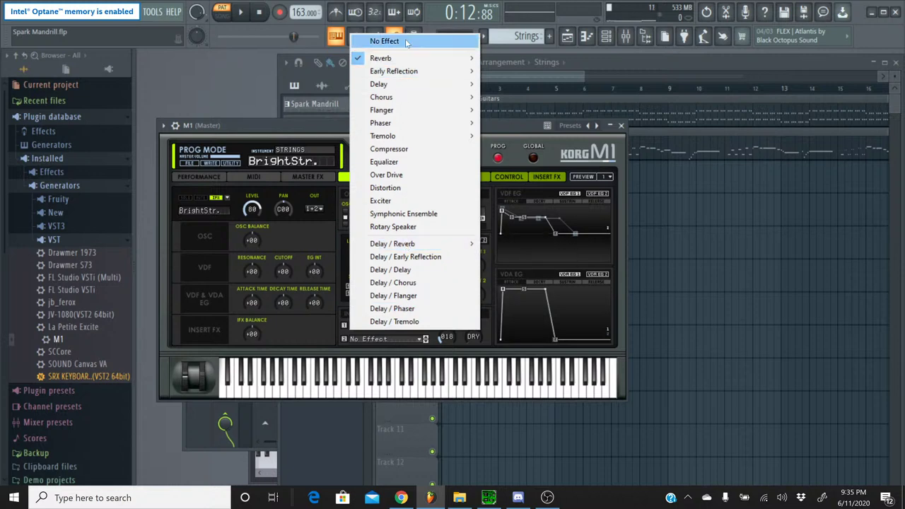
click(407, 44)
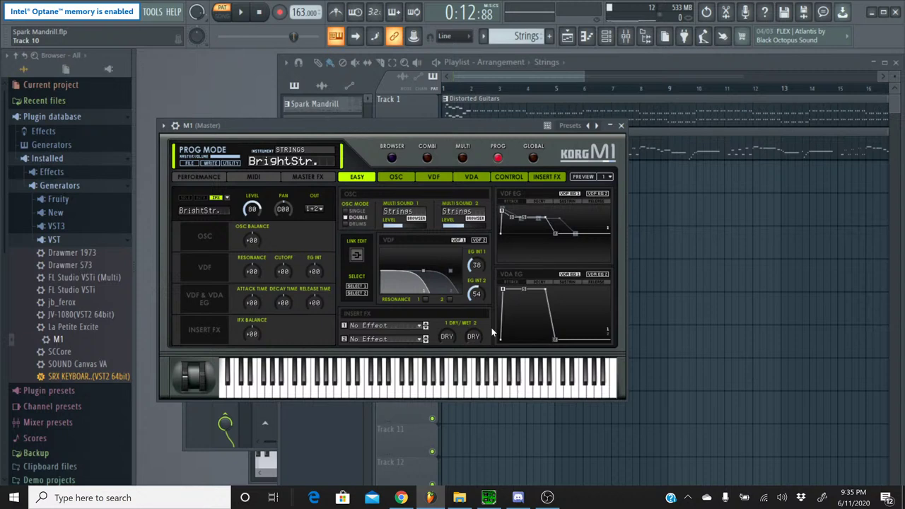
click(620, 126)
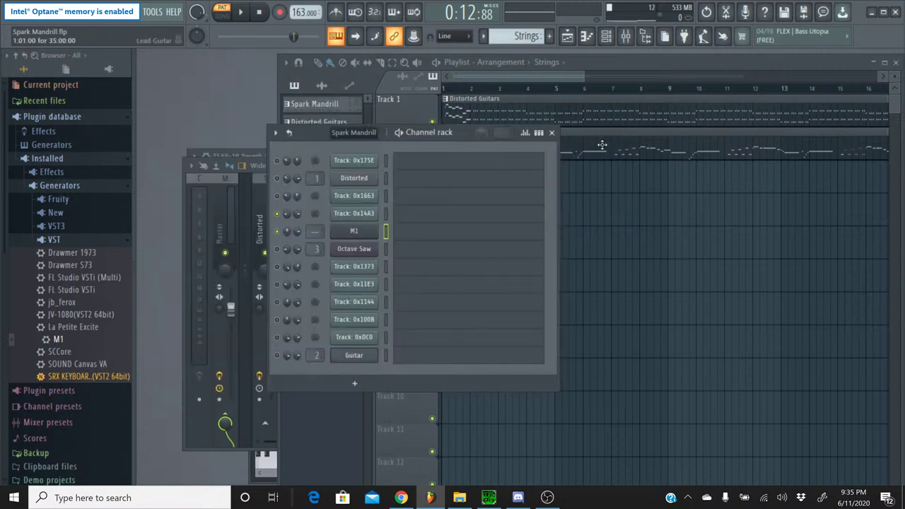
Rename the M1 channel to Strings
right_click(338, 231)
click(409, 255)
text(S)
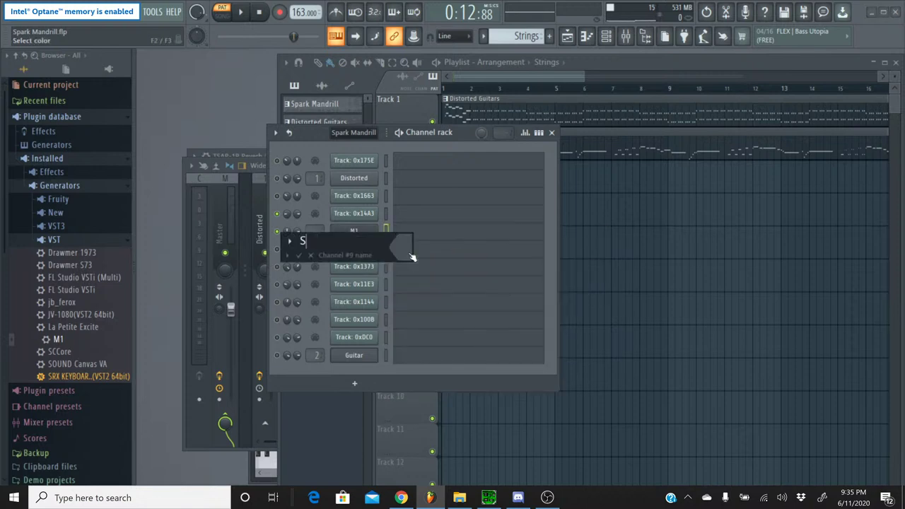
text(trings)
key(Return)
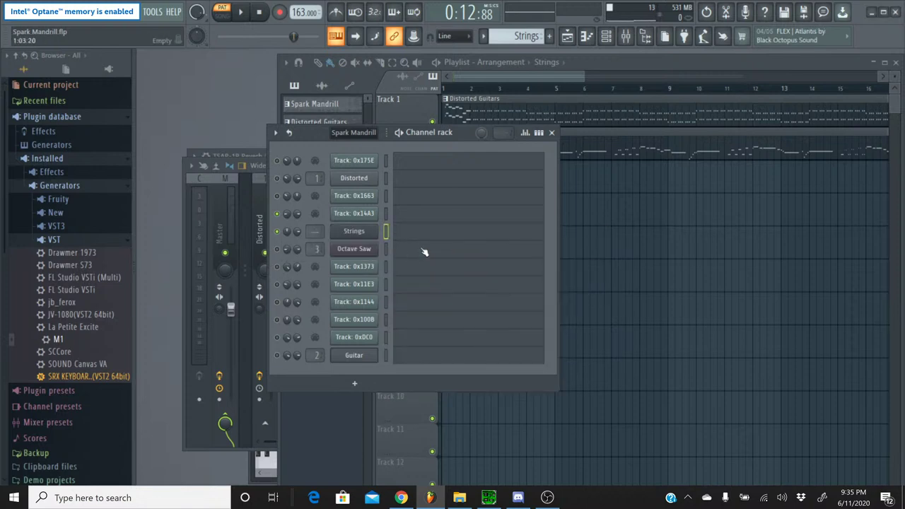
Paste the copied notes into the Strings channel's piano roll, starting shortly before bar 10, and play them back
click(406, 234)
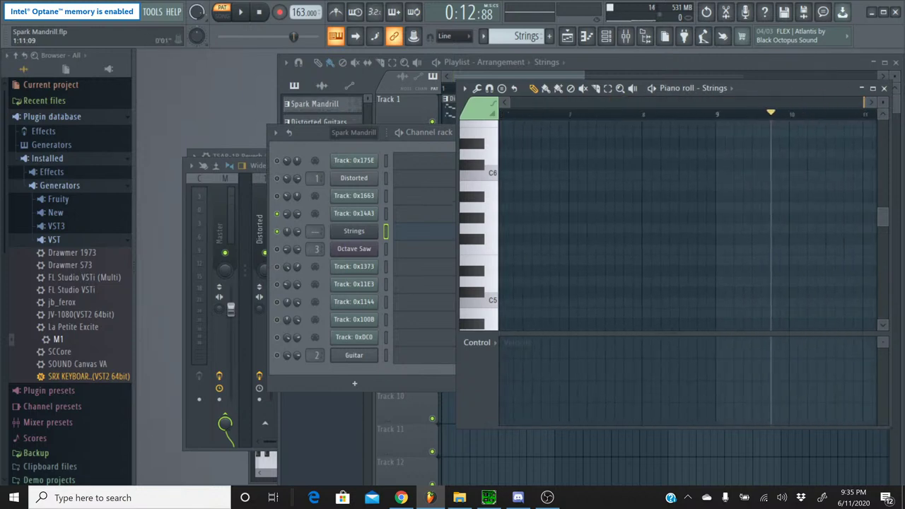
click(874, 104)
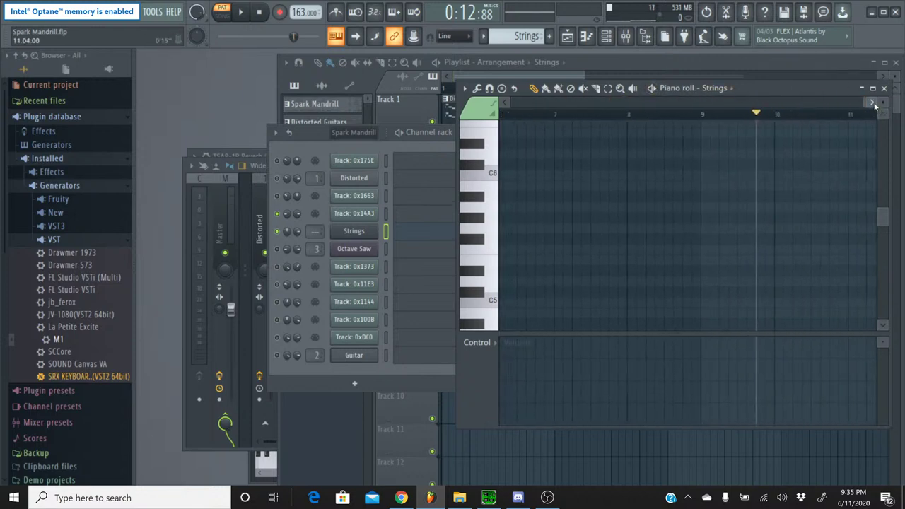
click(874, 105)
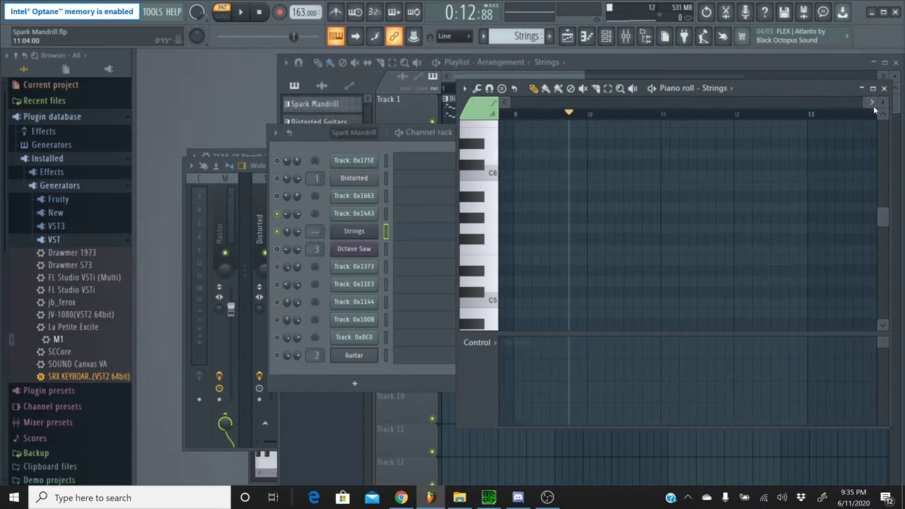
key(ctrl+v)
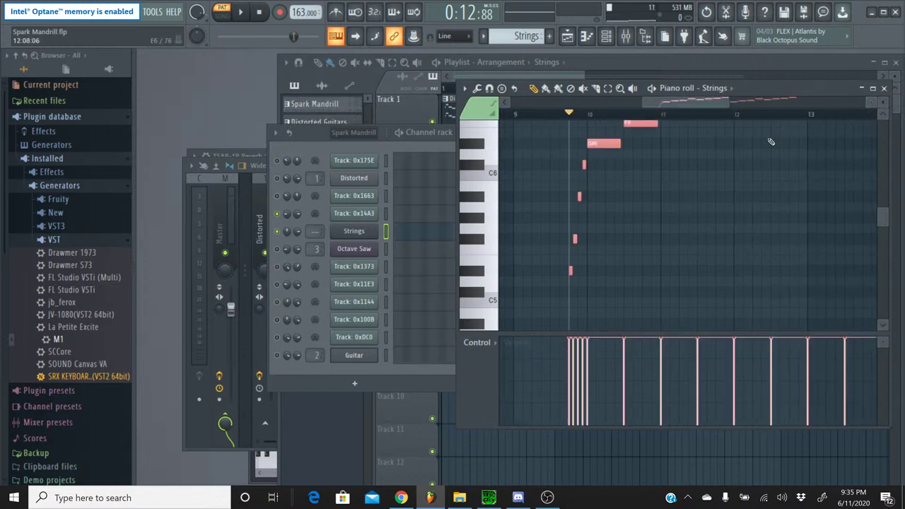
click(696, 193)
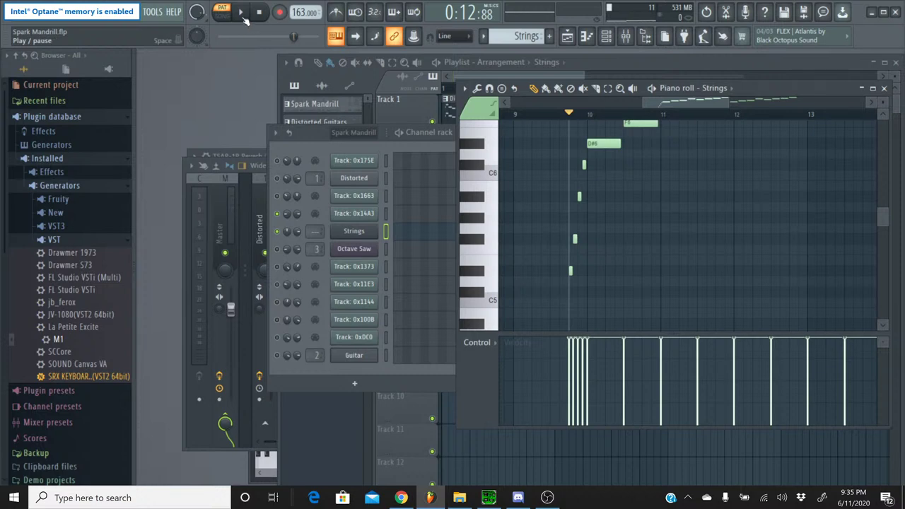
click(242, 13)
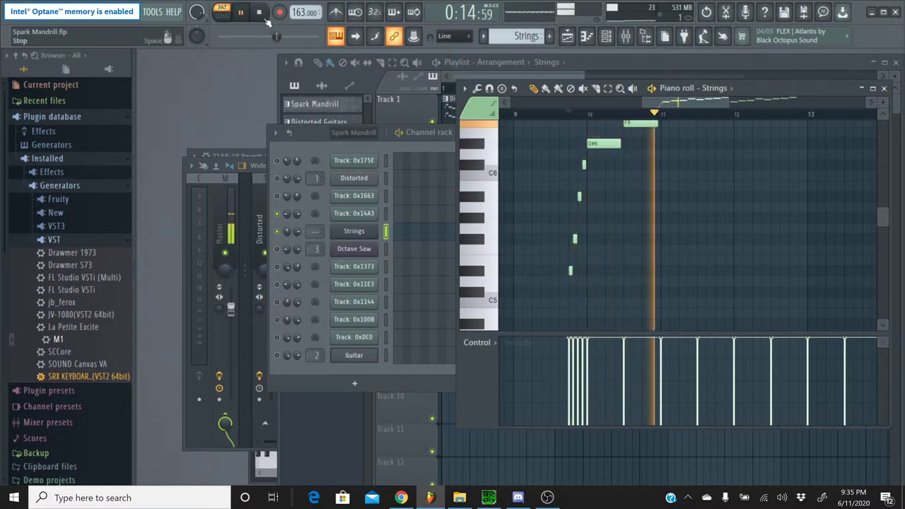
Copy the 20% channel panning value from Track: 0x14A3 onto the Strings channel, stop playback, and close the piano roll
right_click(287, 218)
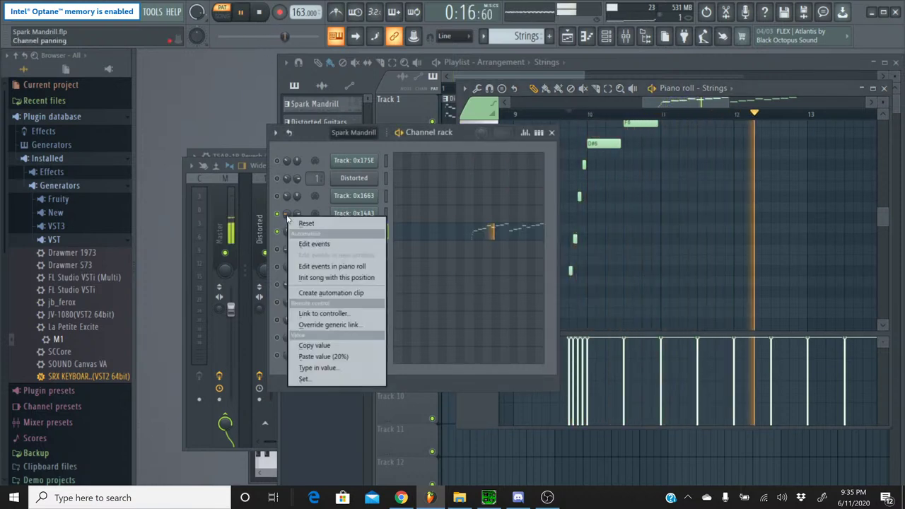
click(314, 345)
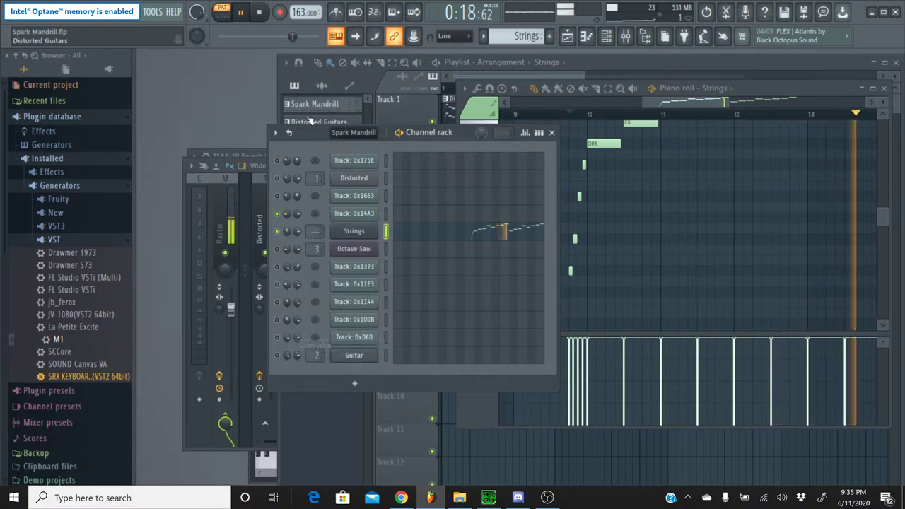
key(space)
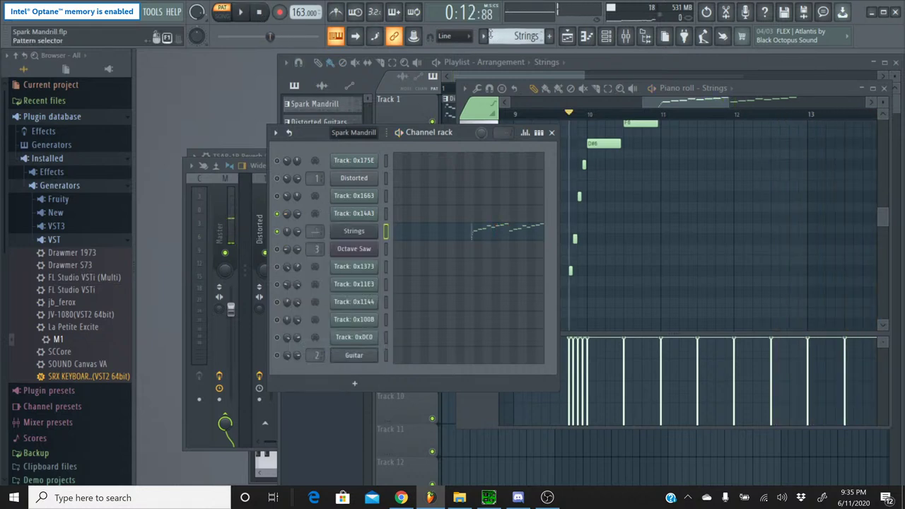
right_click(287, 231)
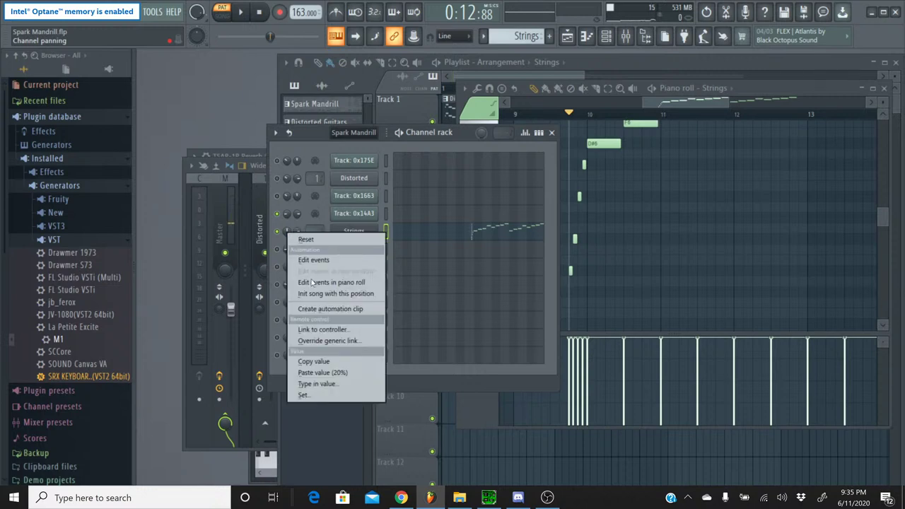
click(322, 372)
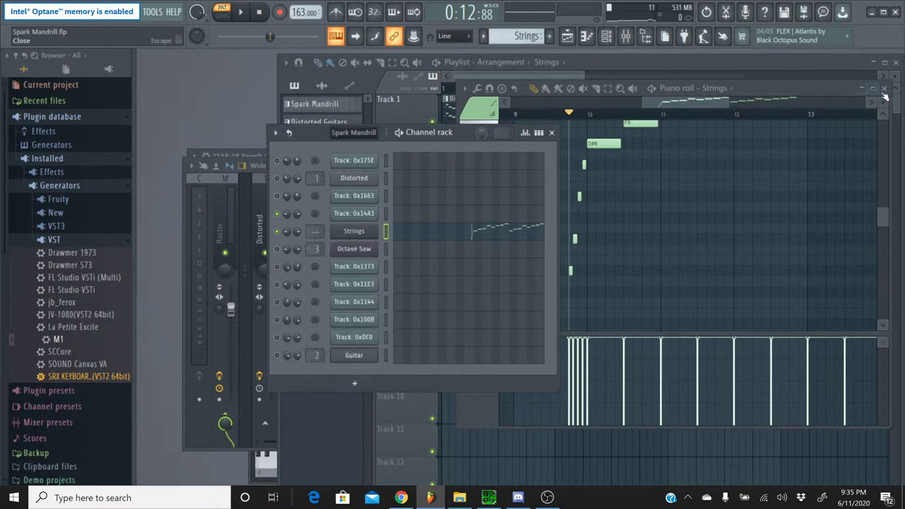
click(883, 92)
Examine the channel panning events of Track: 0x14A3 in the Spark Mandrill pattern
click(483, 36)
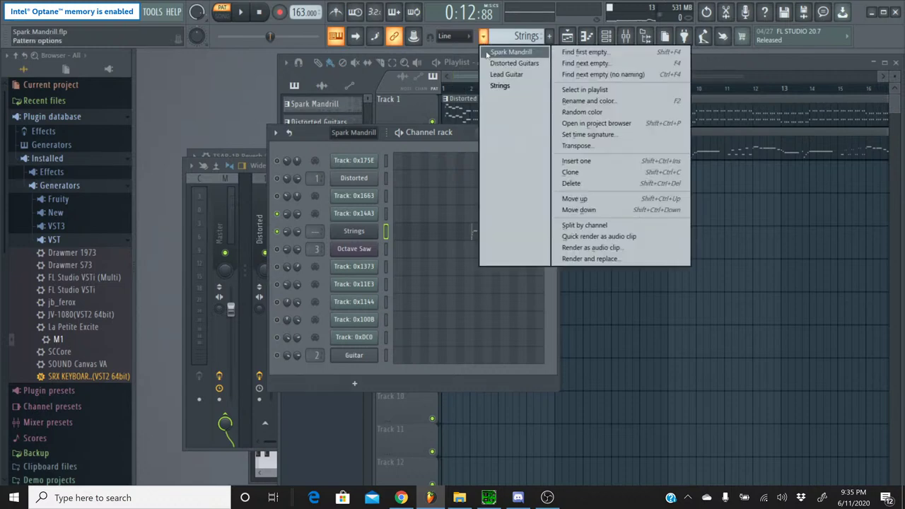
click(488, 53)
right_click(287, 214)
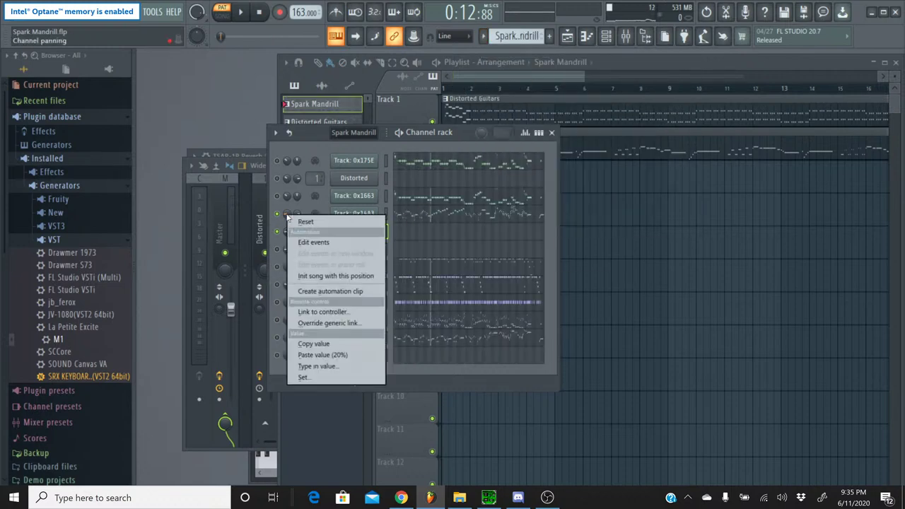
click(313, 242)
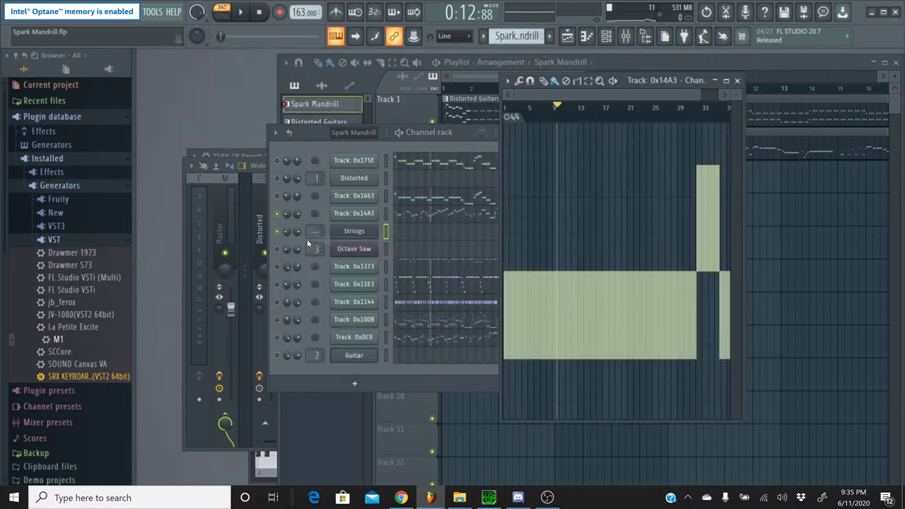
click(737, 80)
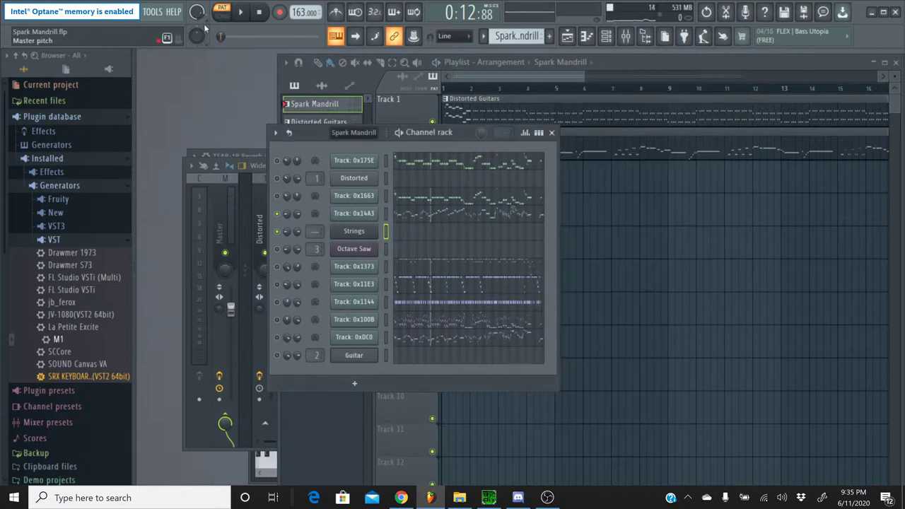
Play a short part of the Spark Mandrill pattern and return to the Strings pattern
click(244, 16)
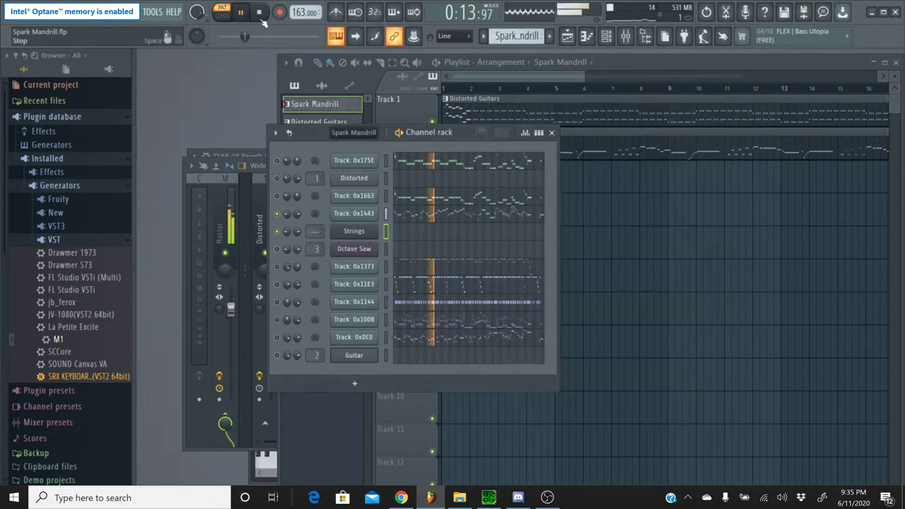
key(space)
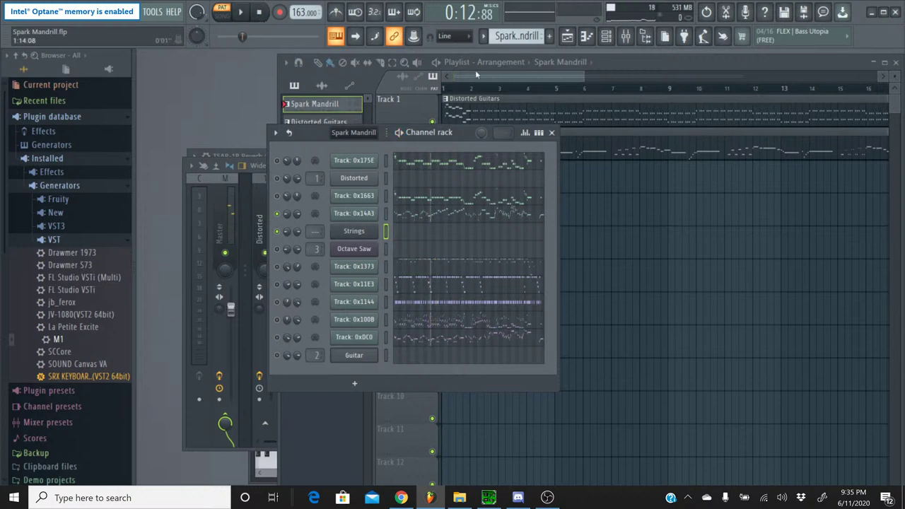
click(483, 36)
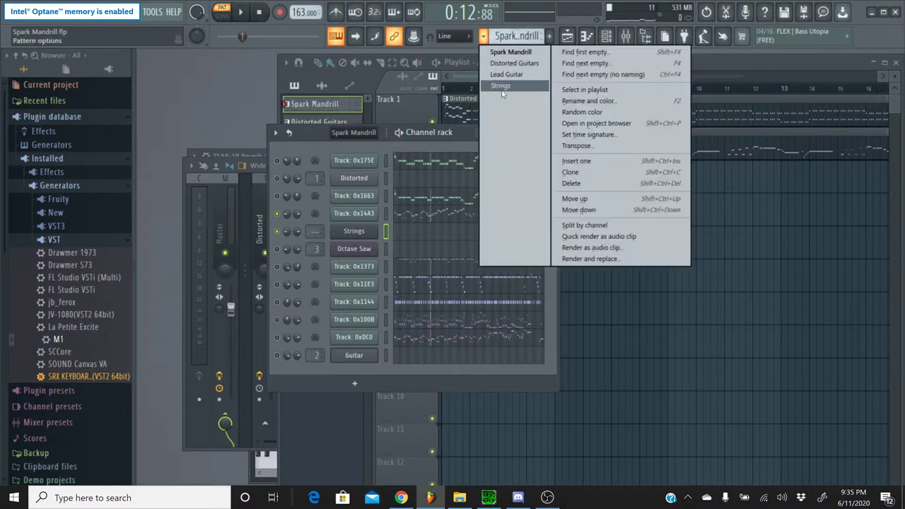
click(499, 85)
Check the live chat in YouTube Studio in Chrome and return to FL Studio
click(401, 498)
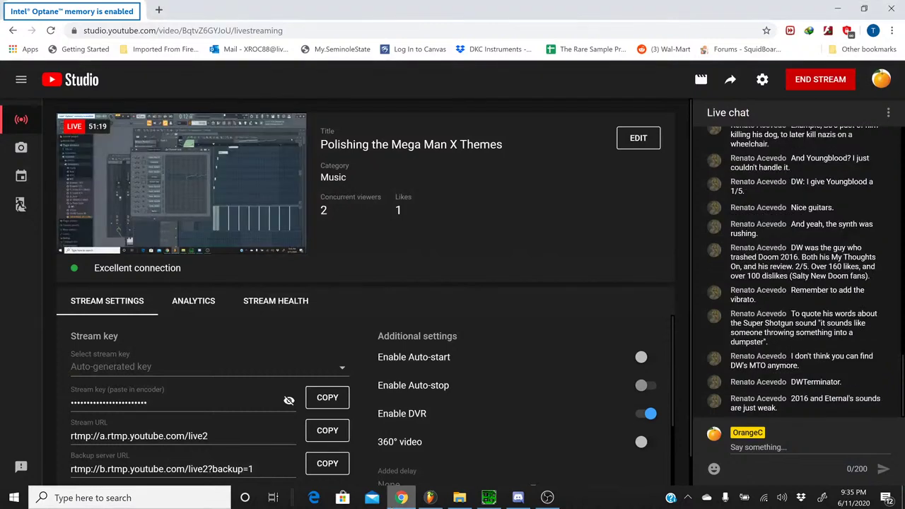
click(429, 497)
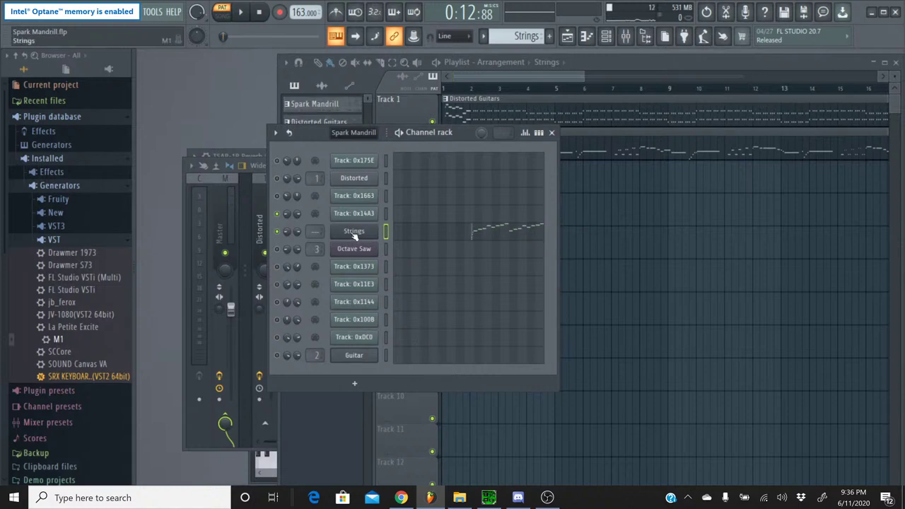
Route the Strings channel to mixer track 4 and bring the channel rack back to the front
click(625, 37)
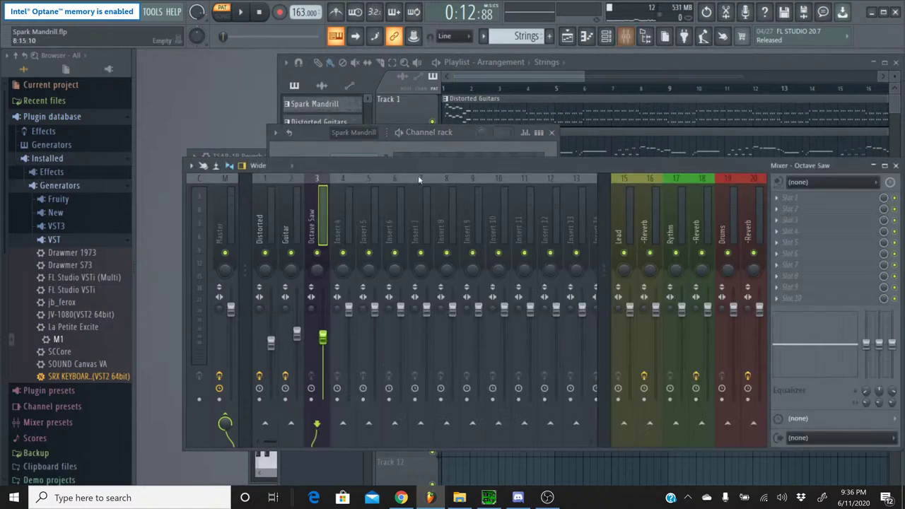
click(345, 182)
key(ctrl+l)
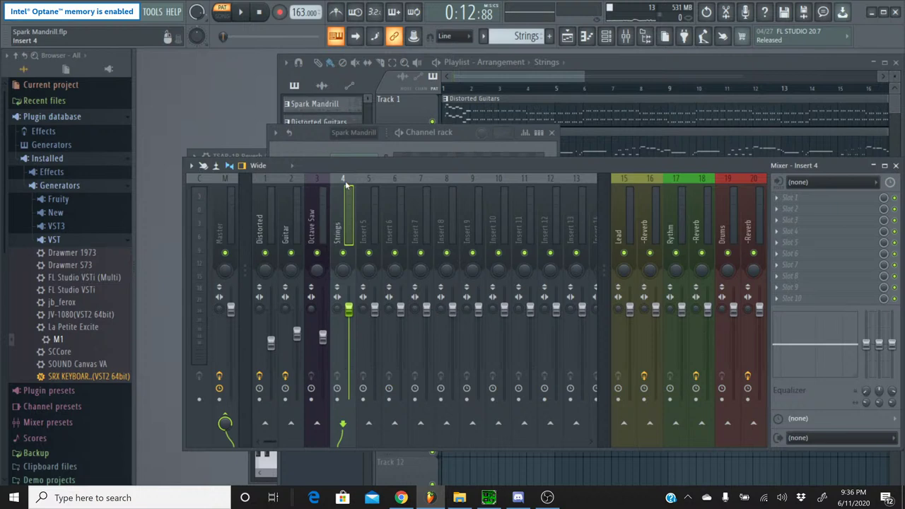
click(328, 145)
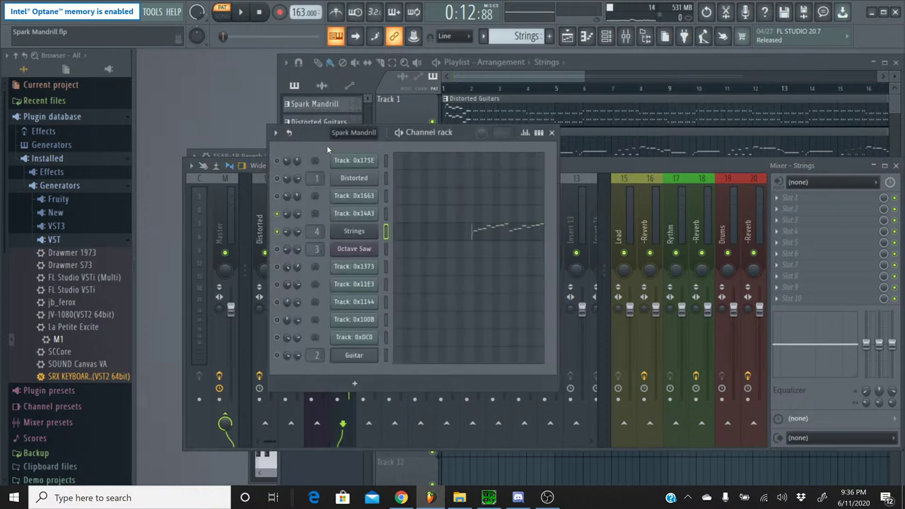
Look at the Spark Mandrill pattern, return to the Strings pattern and play a short part of it
click(484, 37)
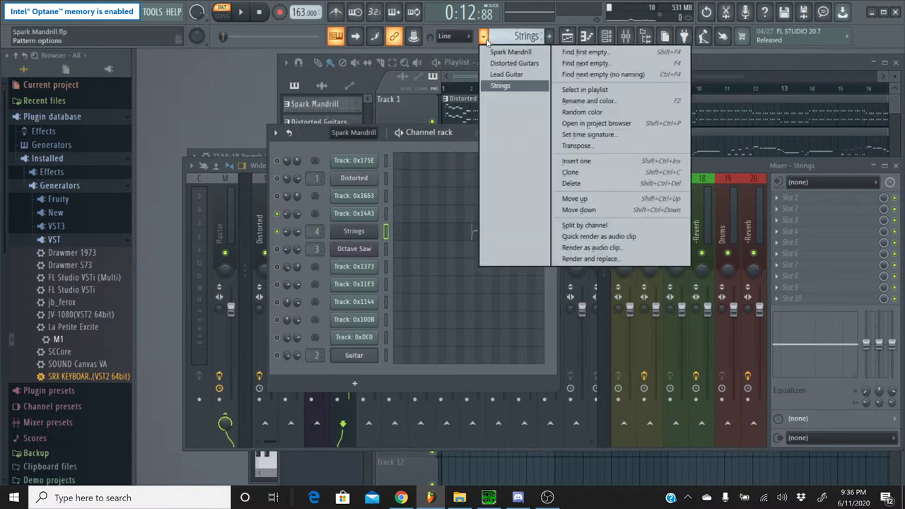
click(509, 52)
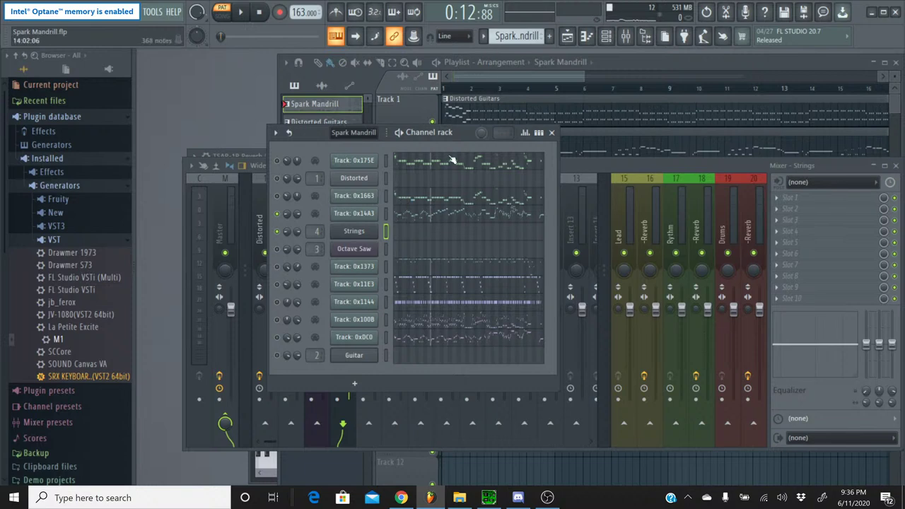
click(483, 36)
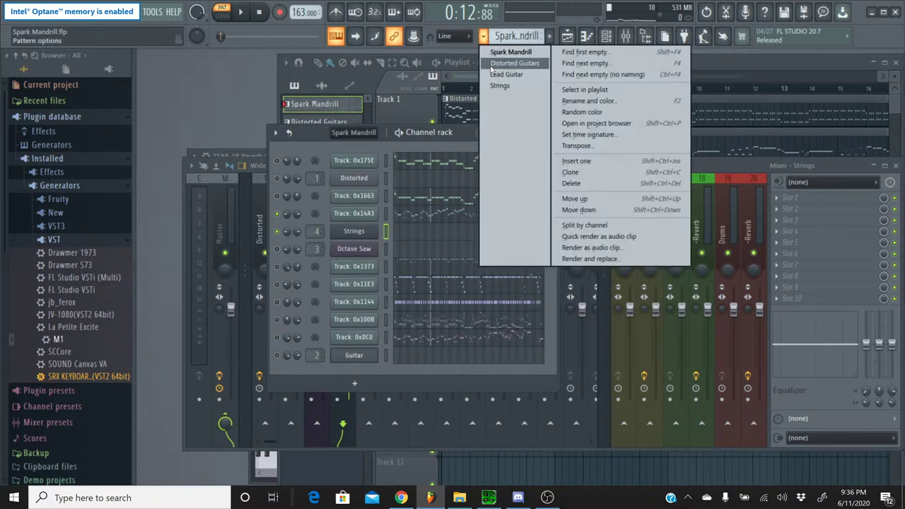
click(497, 86)
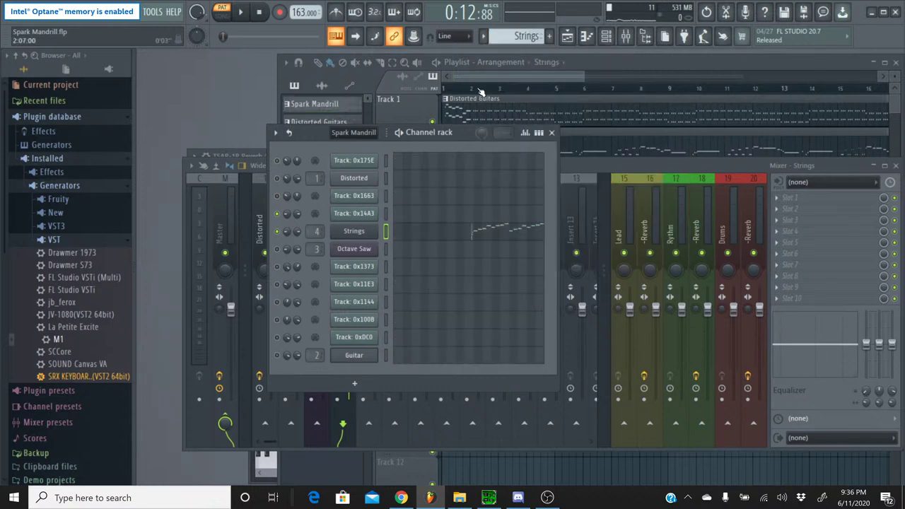
click(240, 12)
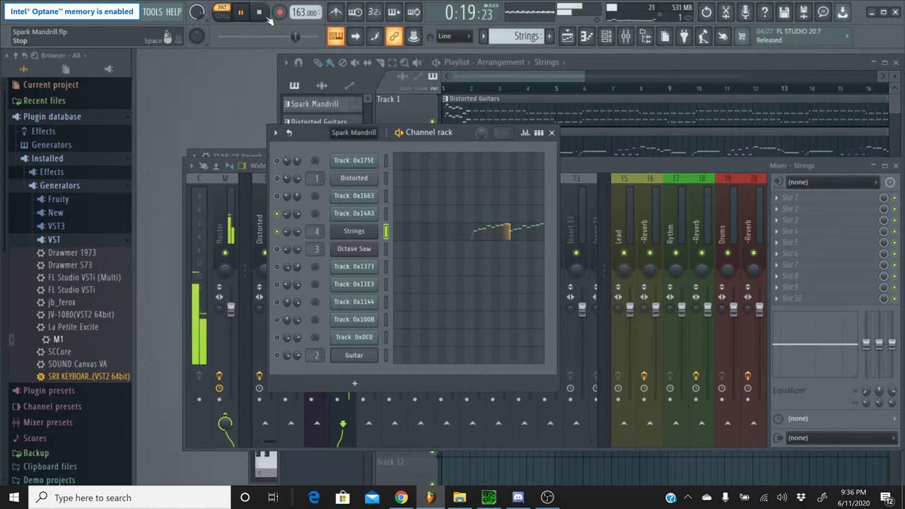
click(268, 15)
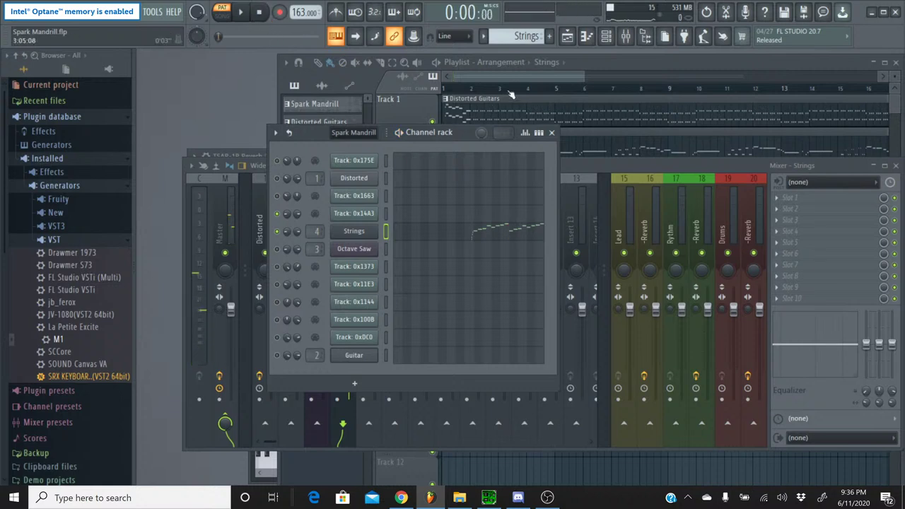
Solo Track: 0x14A3 in the Spark Mandrill pattern, open its piano roll and play briefly from bar 25
click(485, 35)
click(487, 52)
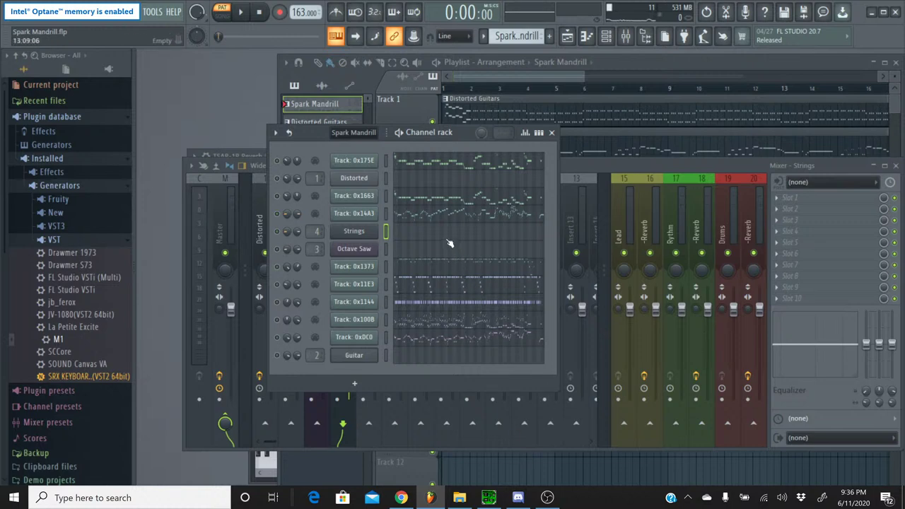
click(277, 214)
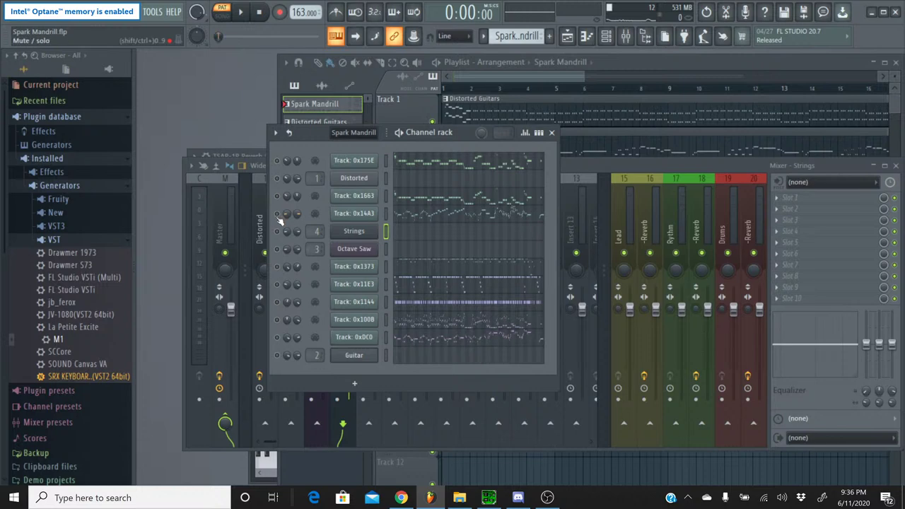
click(426, 220)
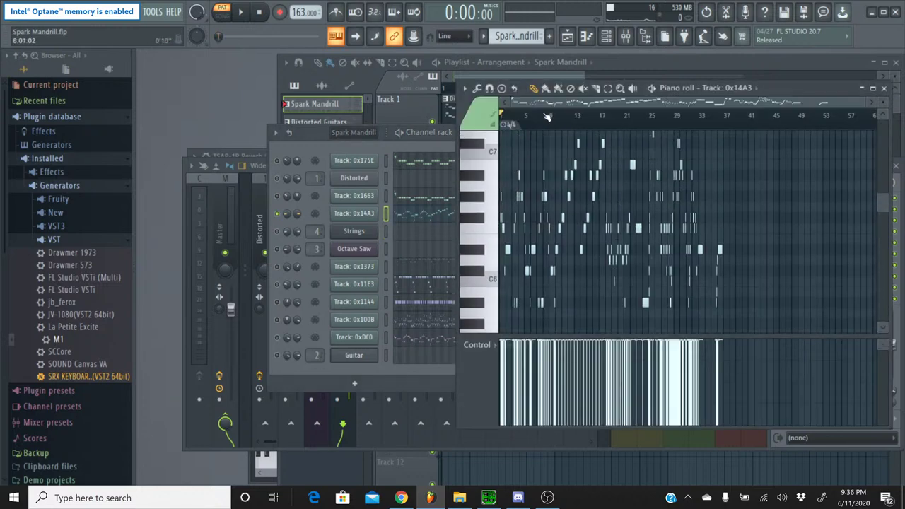
scroll(556, 133, up, 5)
drag(570, 106, 735, 104)
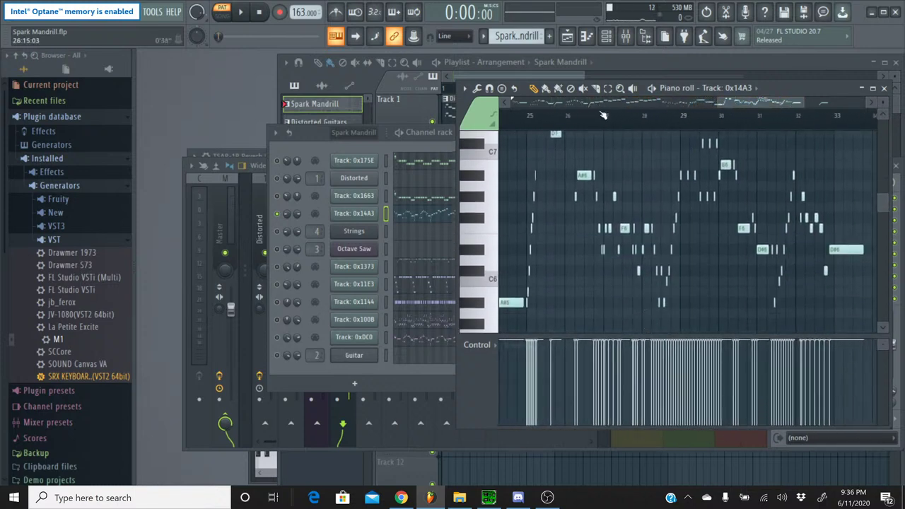
click(529, 116)
click(240, 12)
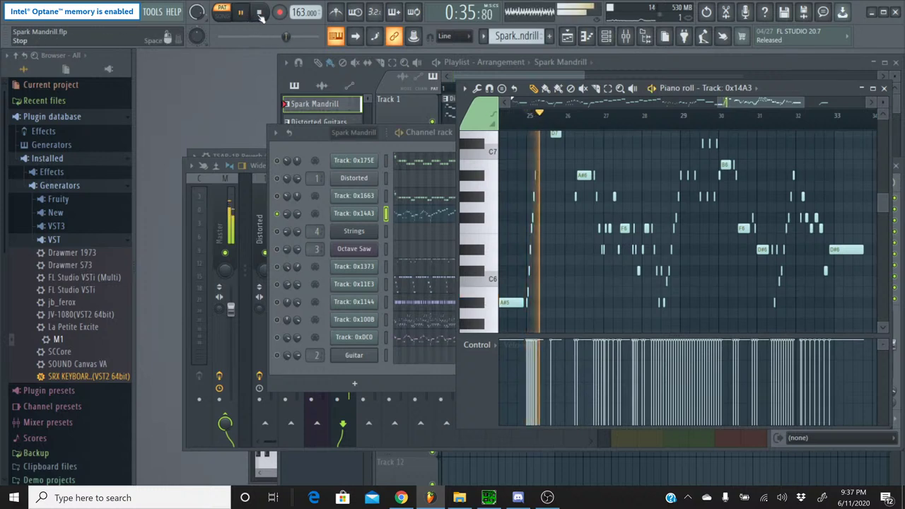
click(260, 12)
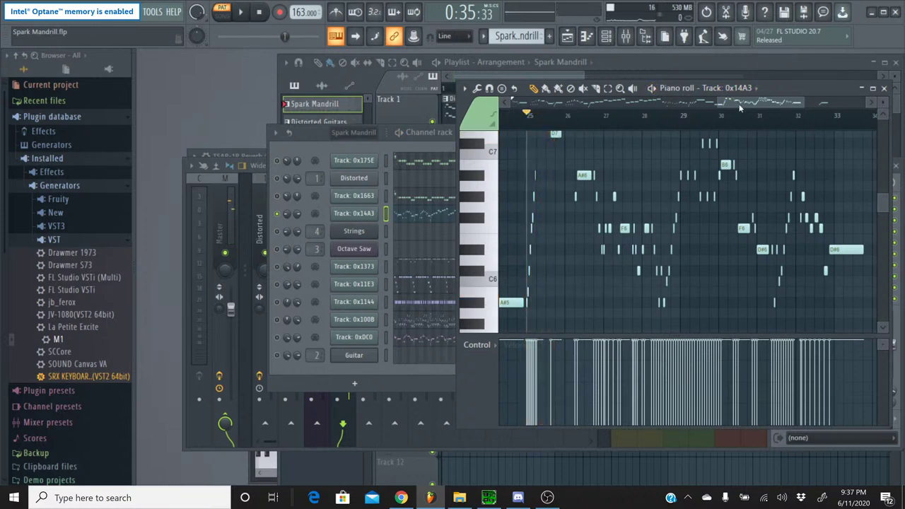
Play Track: 0x14A3 briefly from the middle of bar 9 and close its piano roll
drag(740, 107, 579, 119)
click(622, 125)
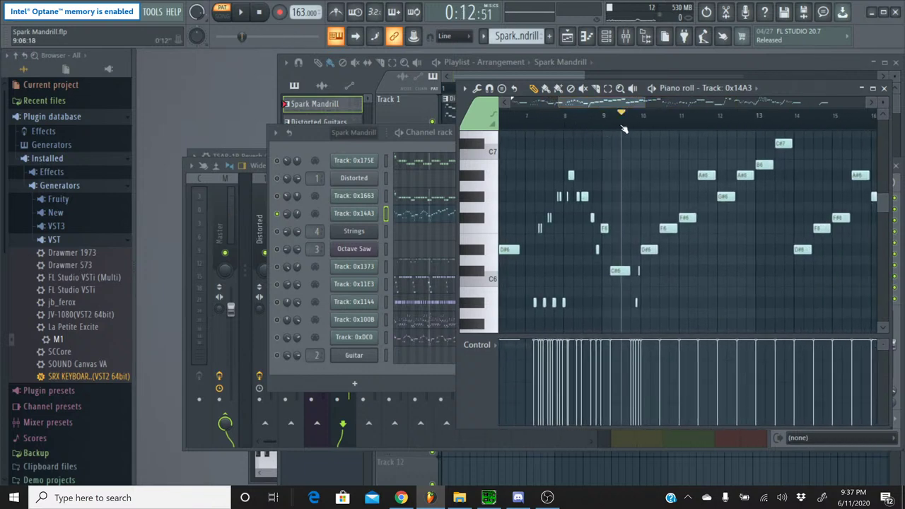
click(241, 12)
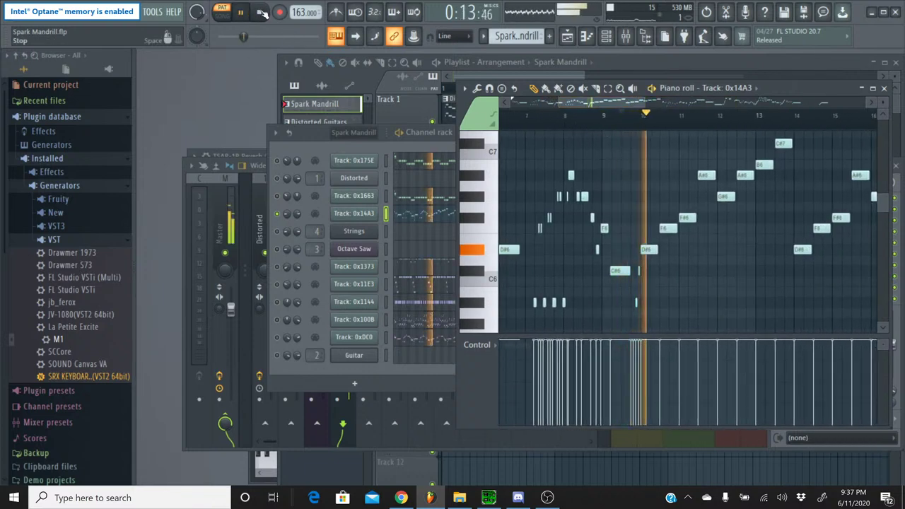
click(259, 12)
click(883, 87)
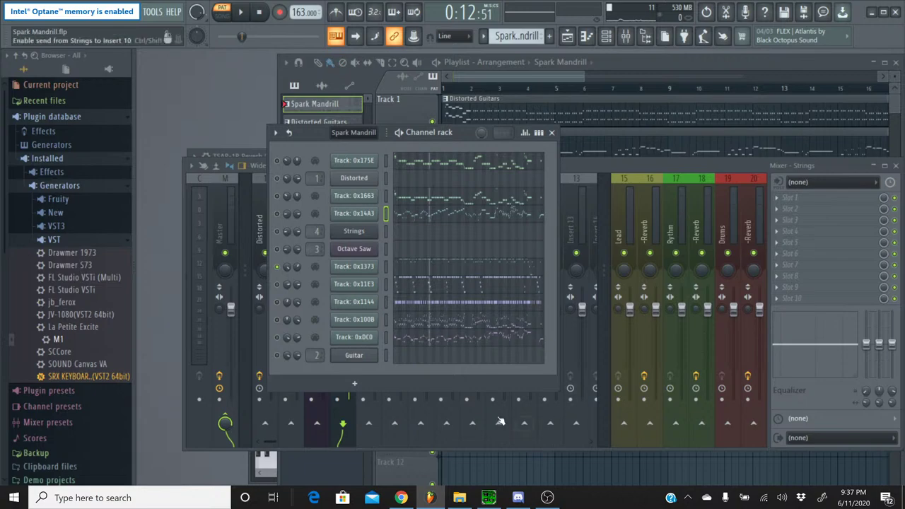
Read the live chat in YouTube Studio in Chrome and return to FL Studio
click(401, 497)
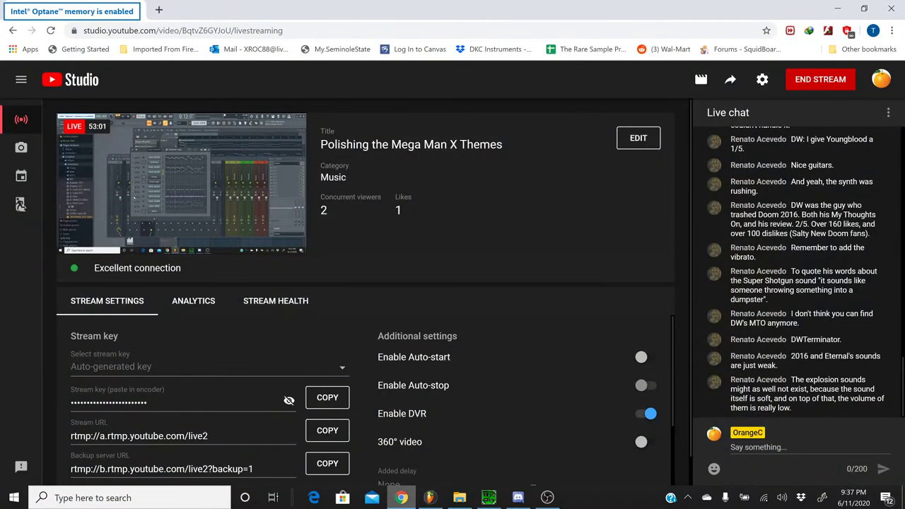
click(430, 498)
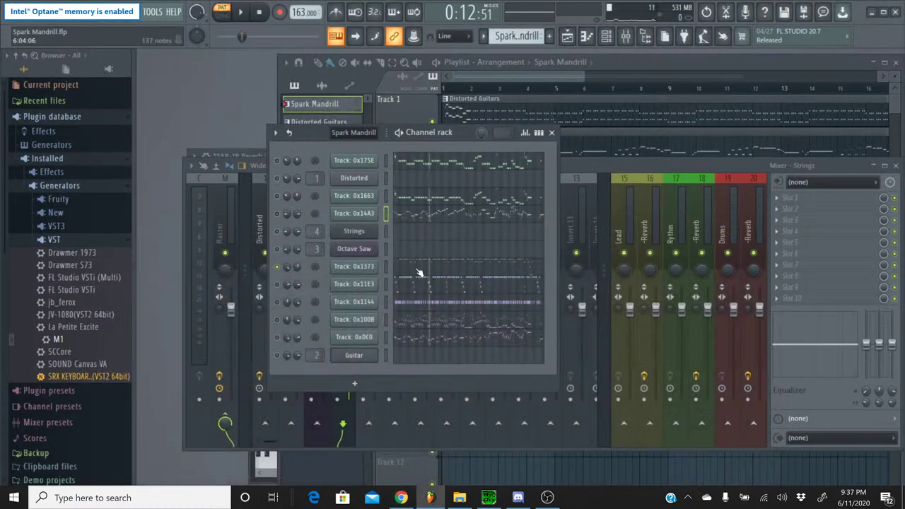
Examine the channel panning events of Track: 0x1373 and close the event editor
right_click(287, 270)
click(303, 297)
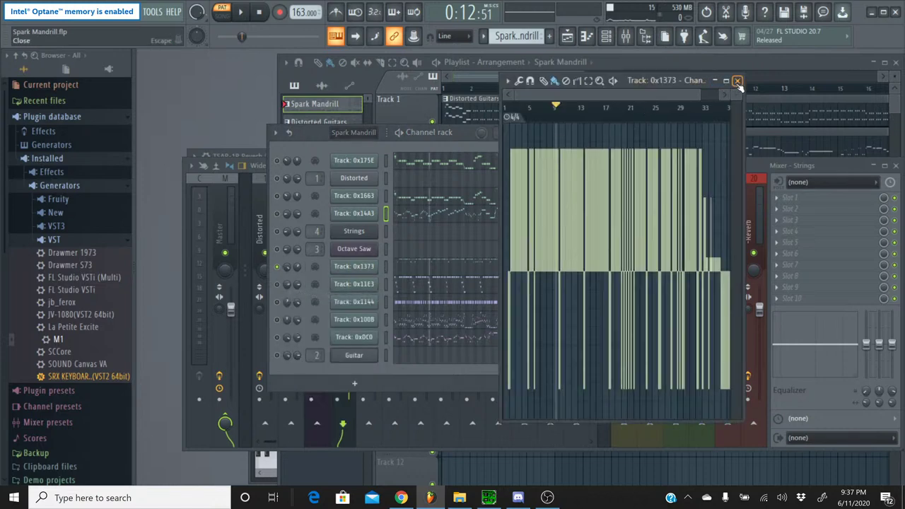
click(737, 81)
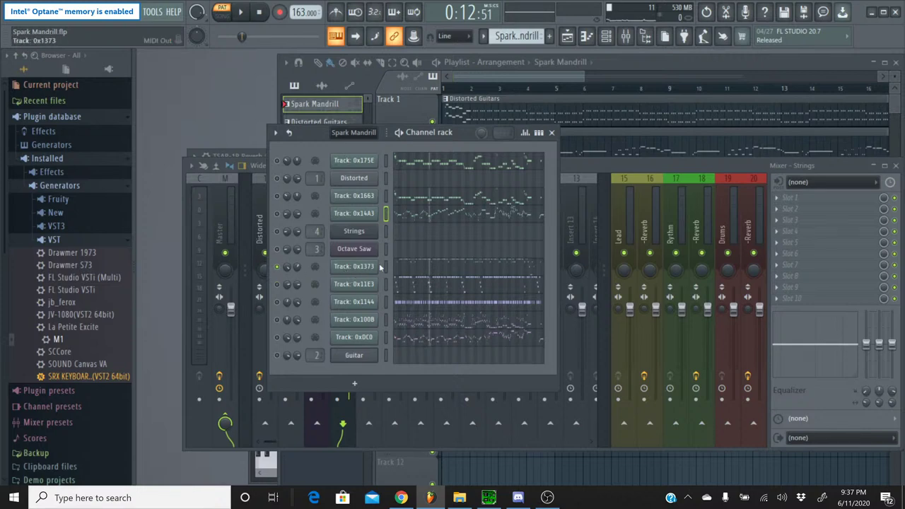
Open the piano roll of Track: 0x1373 and play its opening notes from around bar 2
click(417, 267)
scroll(664, 161, down, 3)
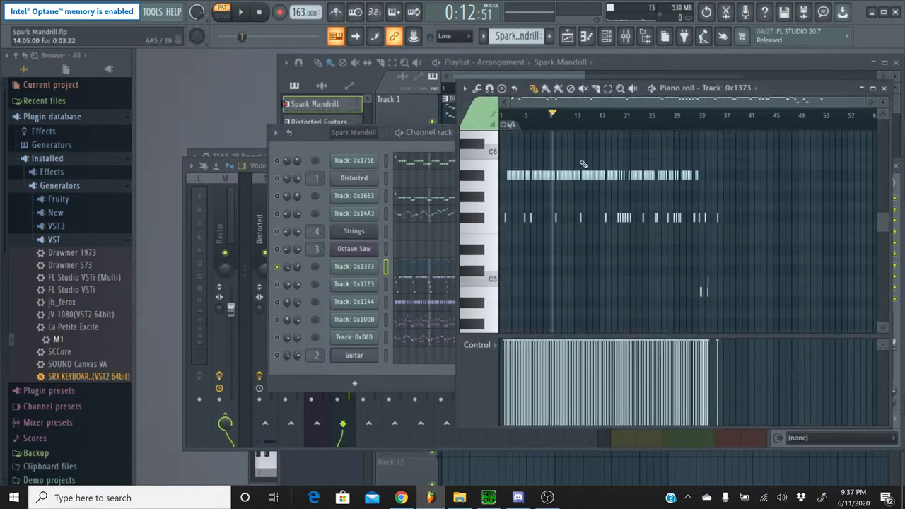
scroll(587, 125, up, 2)
drag(587, 125, 460, 119)
scroll(502, 174, down, 5)
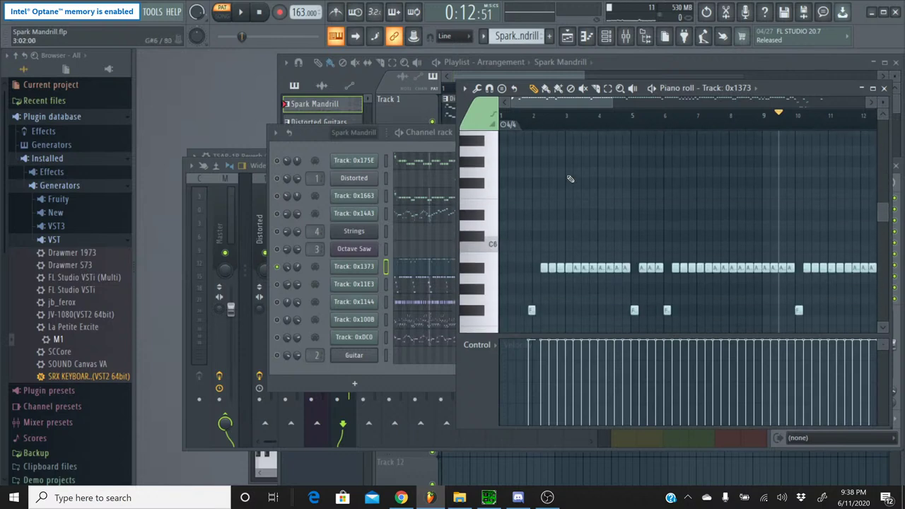
click(531, 126)
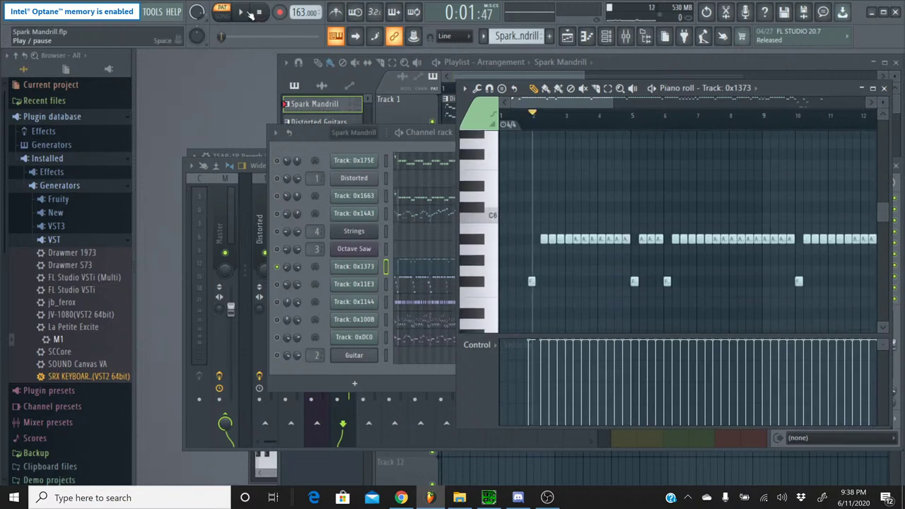
click(249, 12)
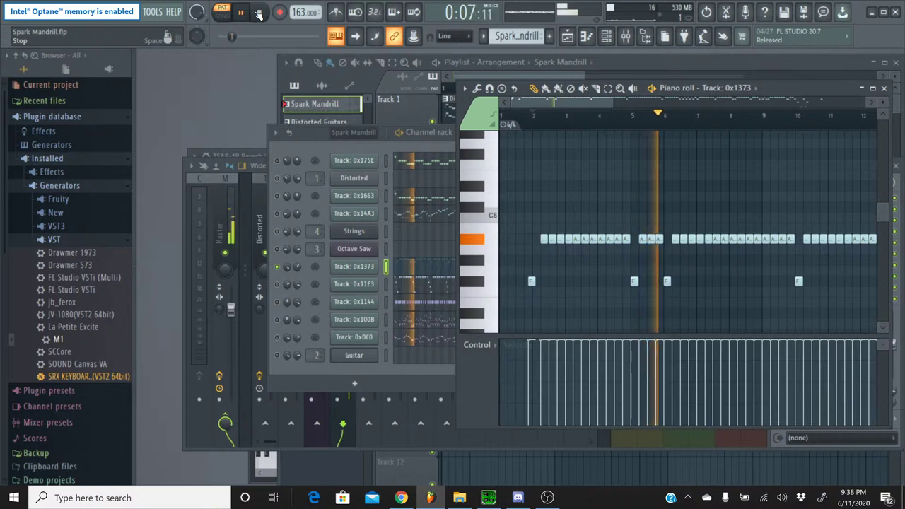
click(259, 13)
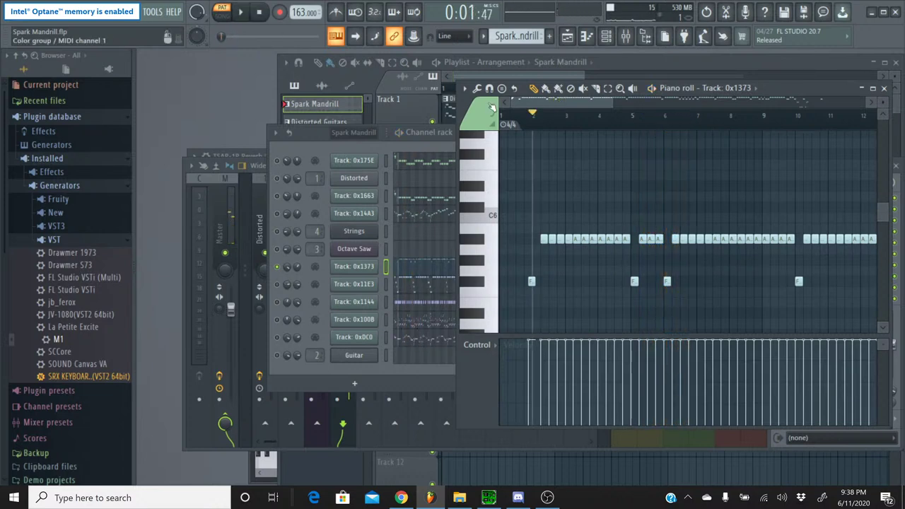
Play a short part of Track: 0x1373 from around bar 21 in the piano roll
drag(523, 99, 714, 93)
click(598, 117)
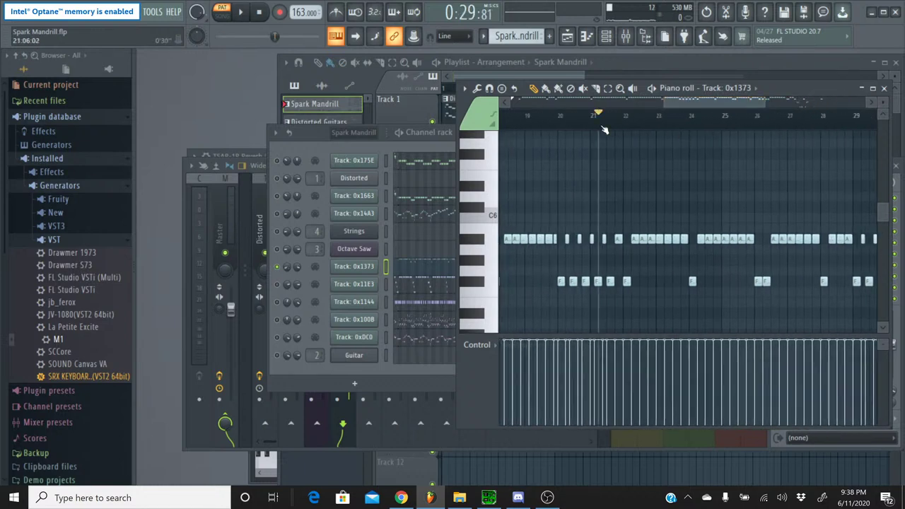
click(240, 12)
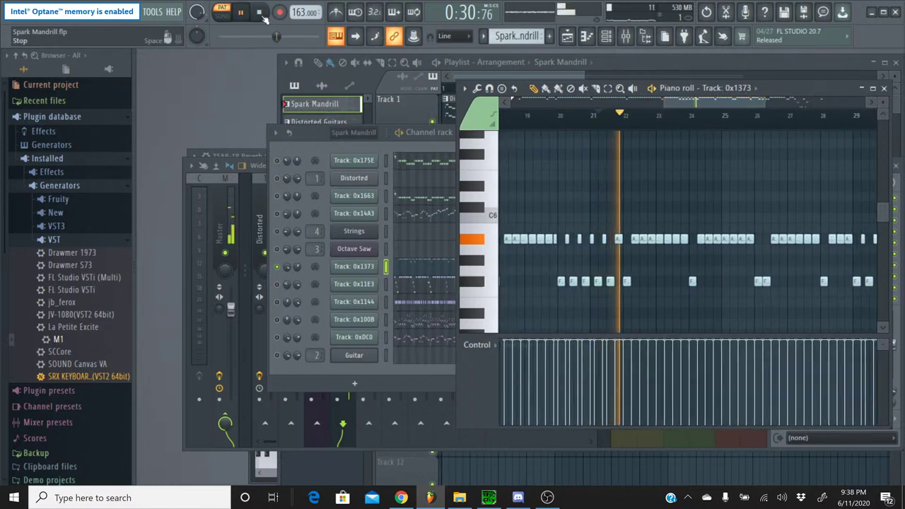
key(space)
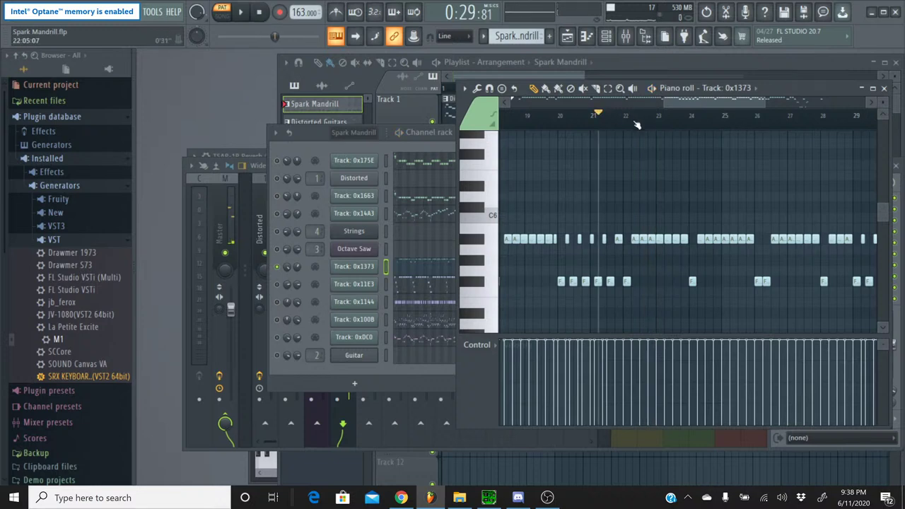
Select all the notes of Track: 0x1373 from the end back to bar 1 and close the piano roll
drag(693, 101, 767, 106)
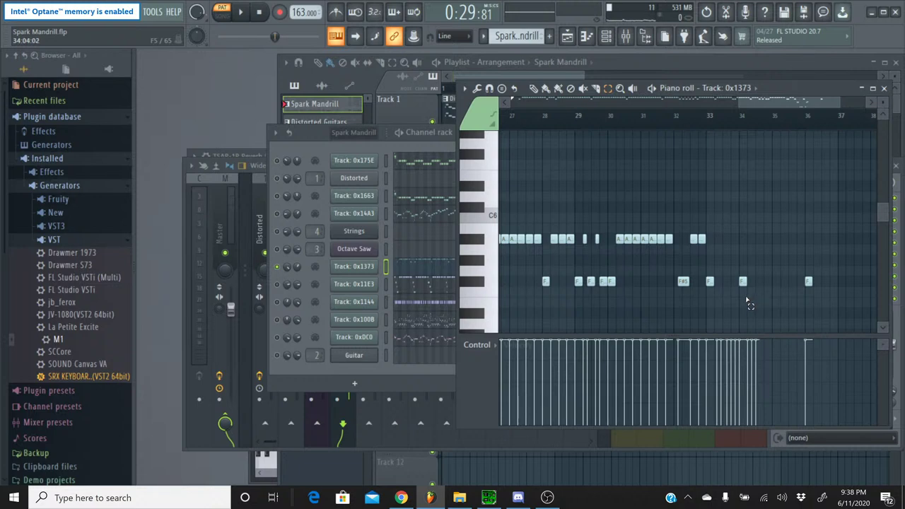
drag(748, 303, 300, 234)
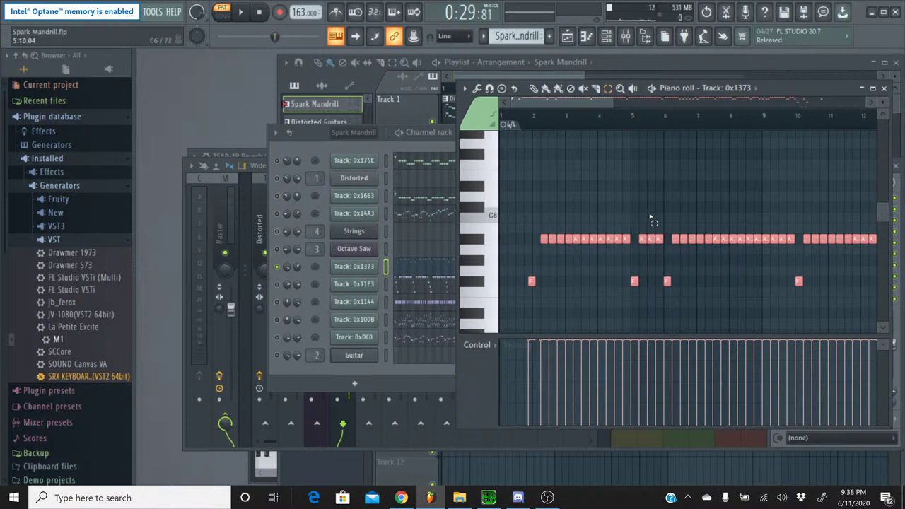
click(884, 87)
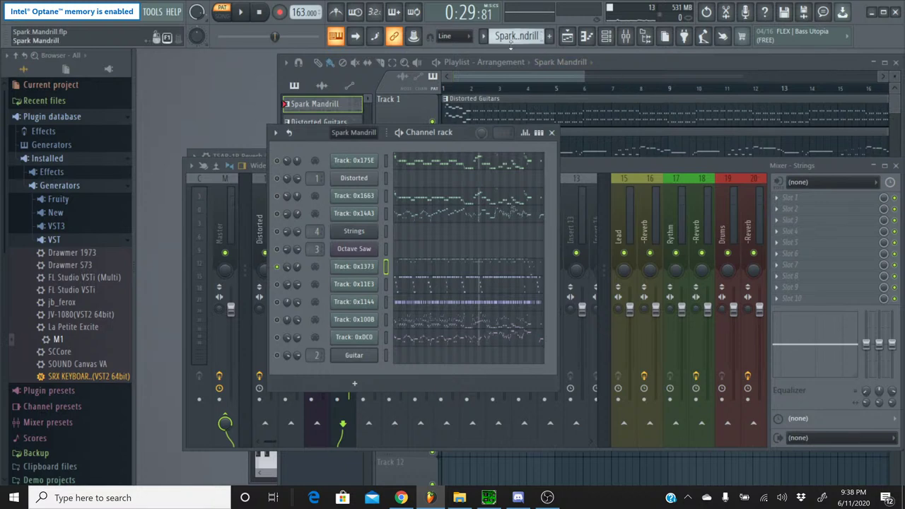
Create a new empty pattern named Percussion
click(484, 36)
click(484, 36)
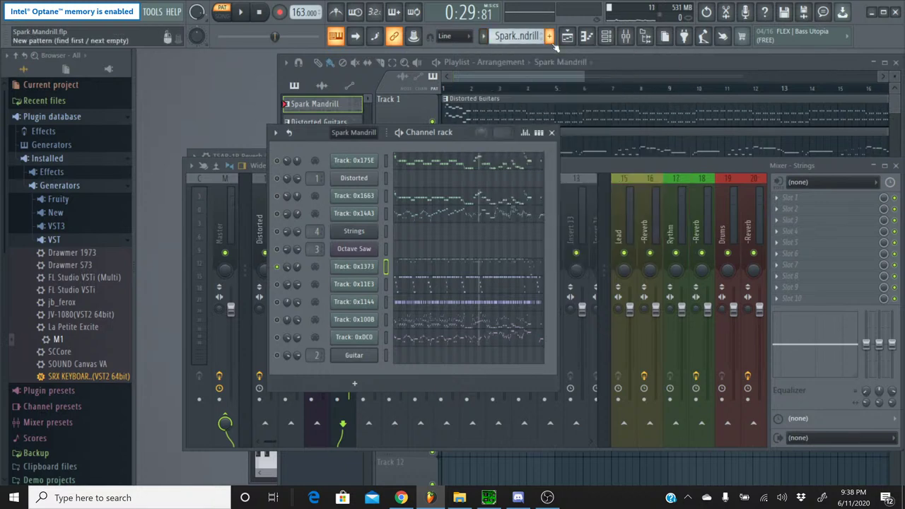
click(548, 36)
text(P)
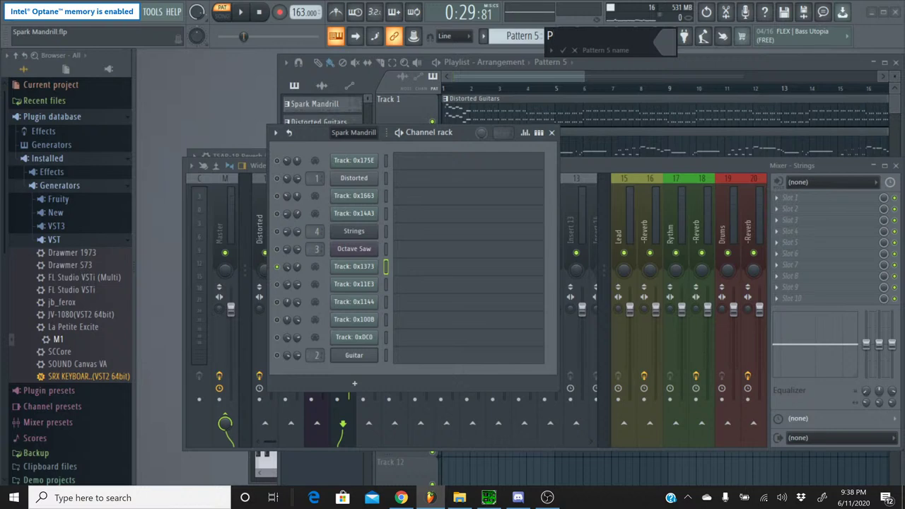
text(ercussion)
key(Return)
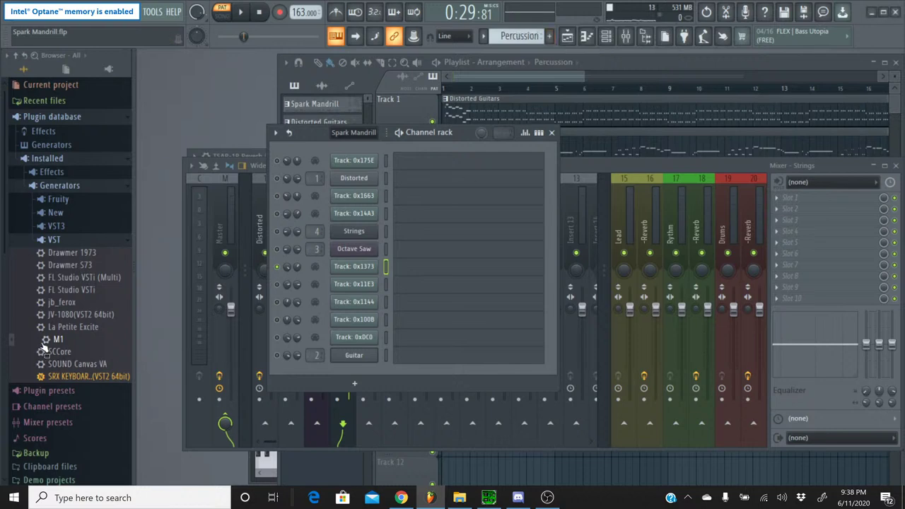
Add an M1 instrument channel to the channel rack and switch the synth to Prog mode
drag(42, 344, 354, 284)
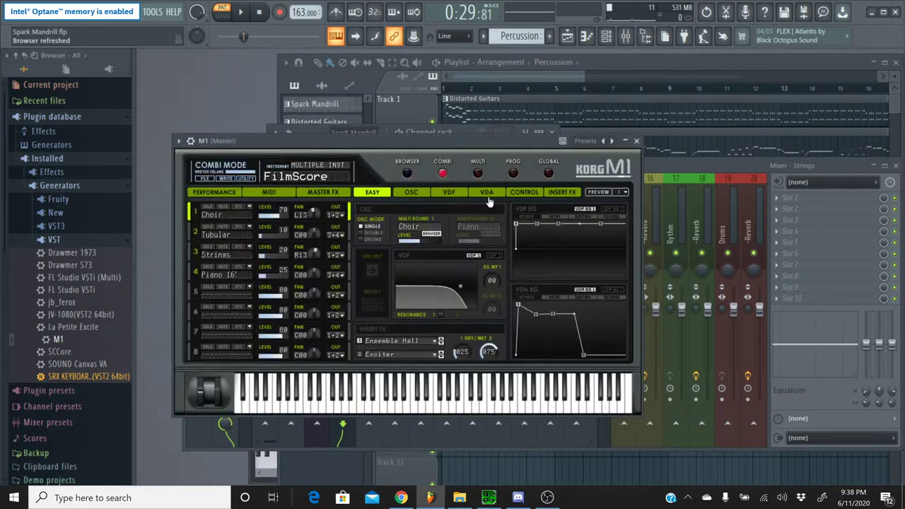
click(513, 175)
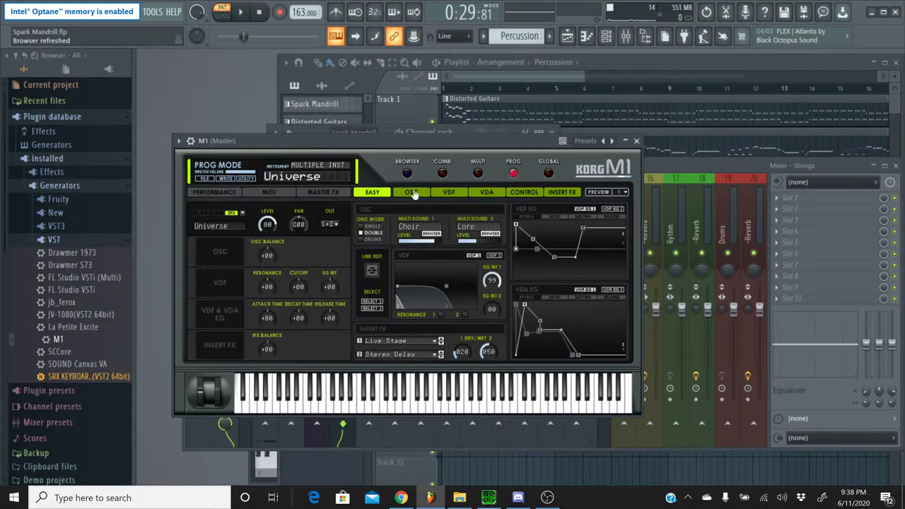
Load the Cym Catalog drum program in the M1, set its second insert effect to No Effect, and close the synth window
click(408, 174)
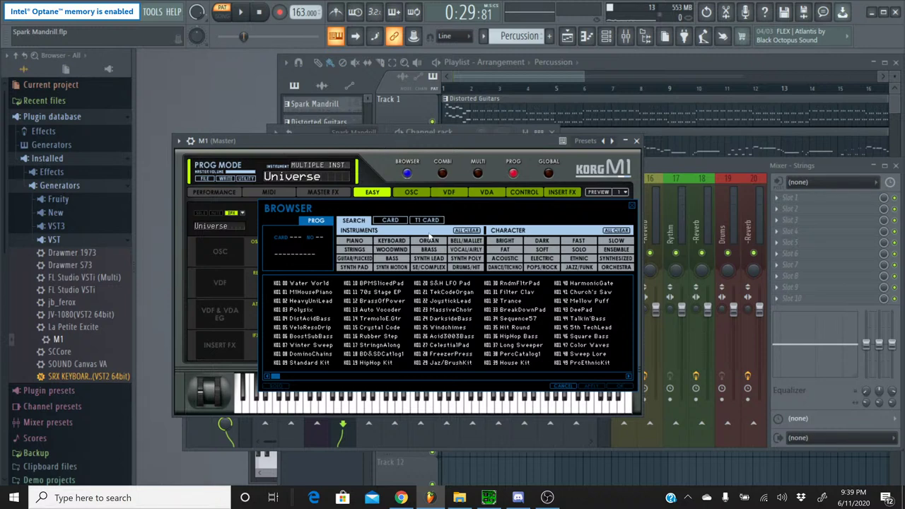
click(461, 268)
click(317, 355)
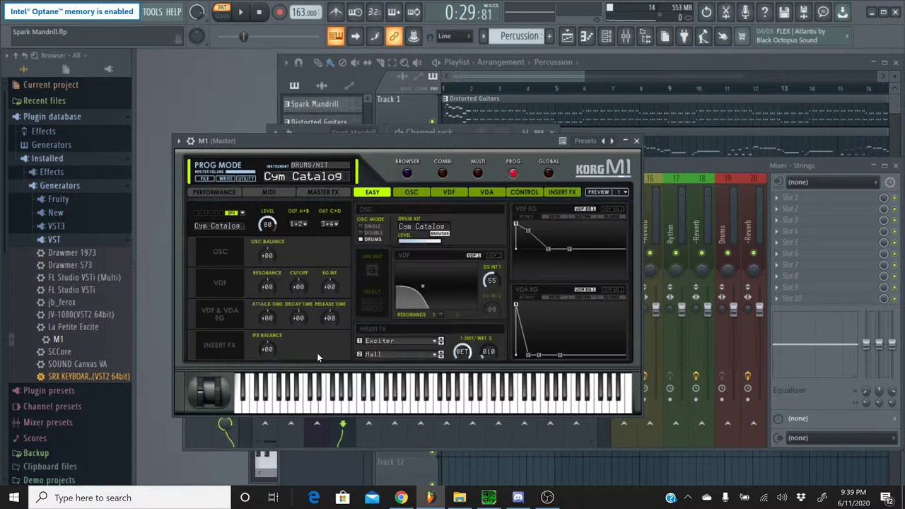
click(412, 356)
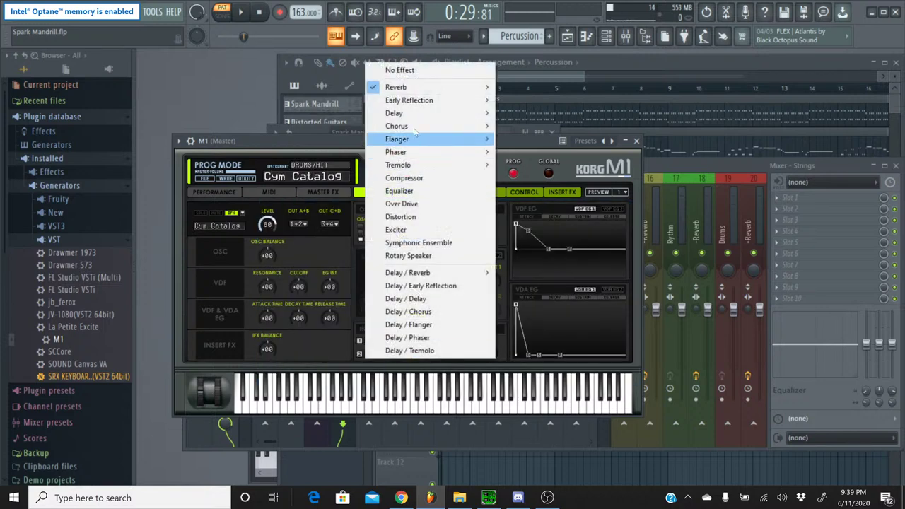
click(422, 71)
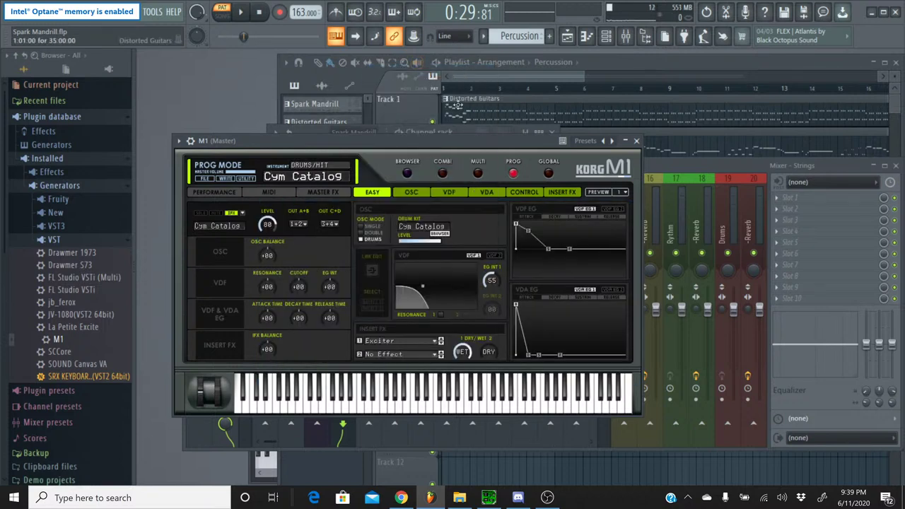
click(636, 140)
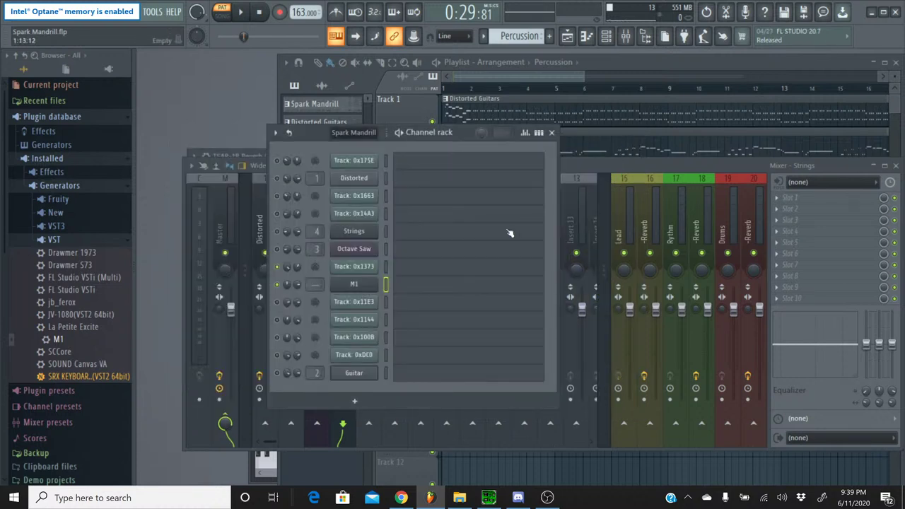
Rename the M1 channel as Hats and paste the copied Track: 0x1373 notes into its piano roll
right_click(363, 286)
click(410, 311)
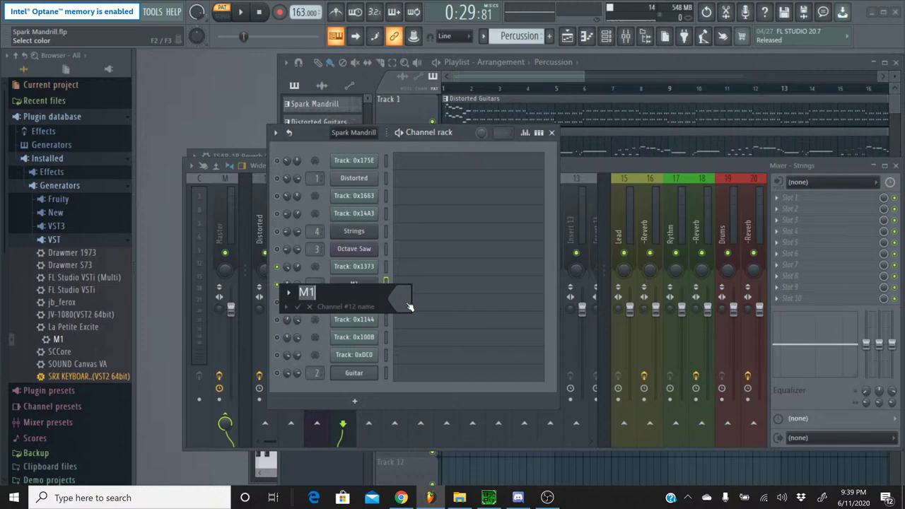
text(Hats)
key(Return)
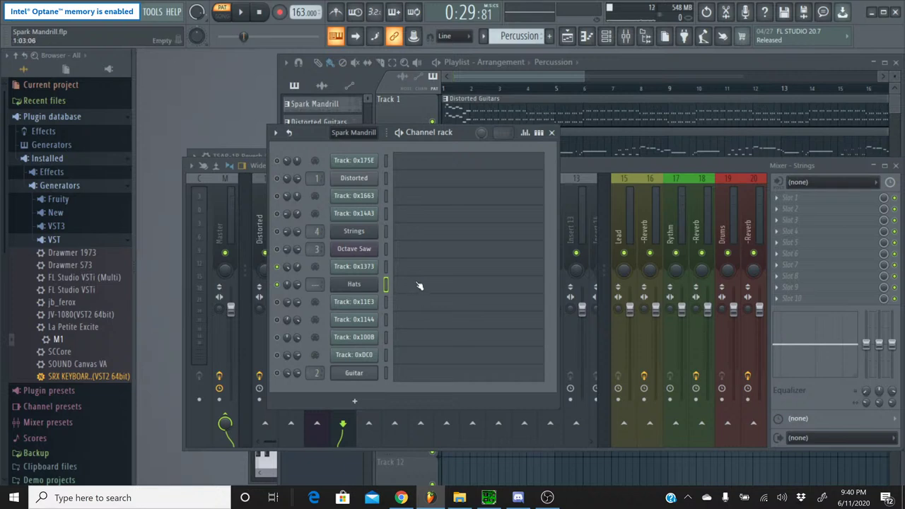
click(419, 285)
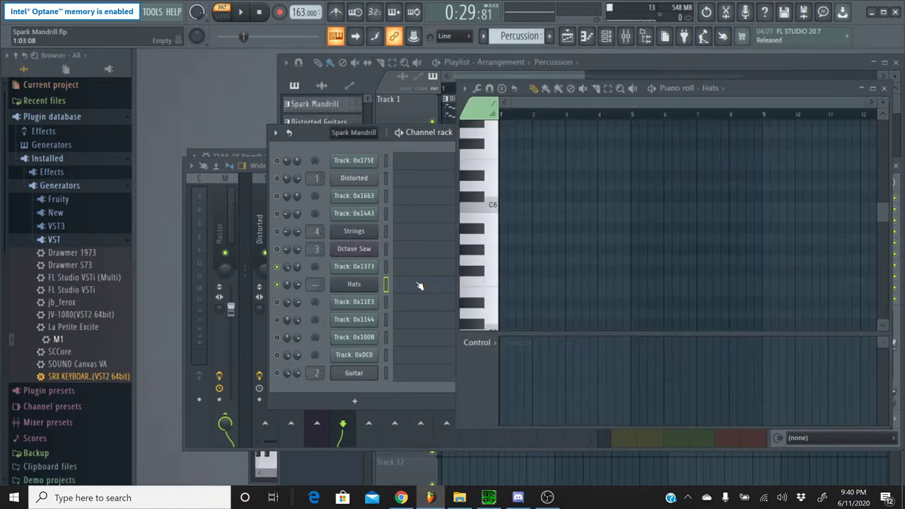
click(540, 198)
Audition the cymbal and hat sounds of the Hats channel on the piano roll keys from A#5 down through the C3 octave
click(473, 234)
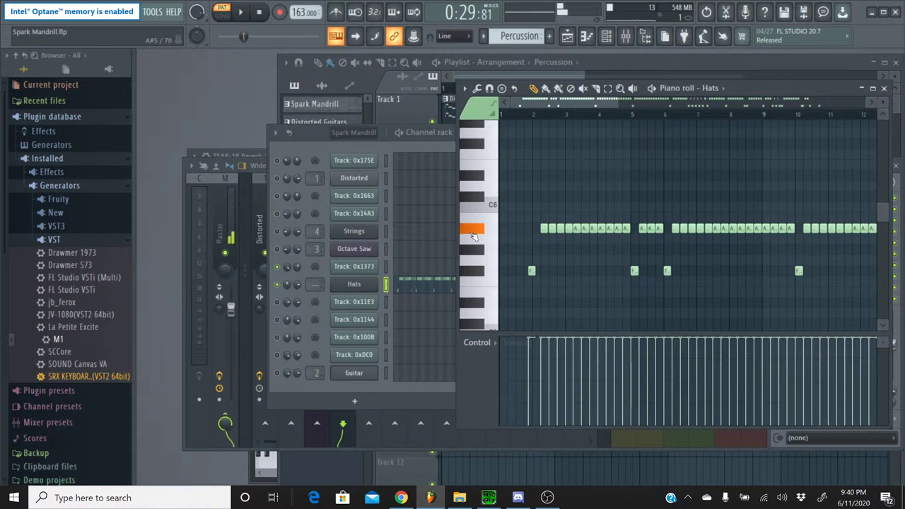
scroll(472, 235, down, 3)
drag(475, 232, 482, 287)
scroll(481, 286, down, 4)
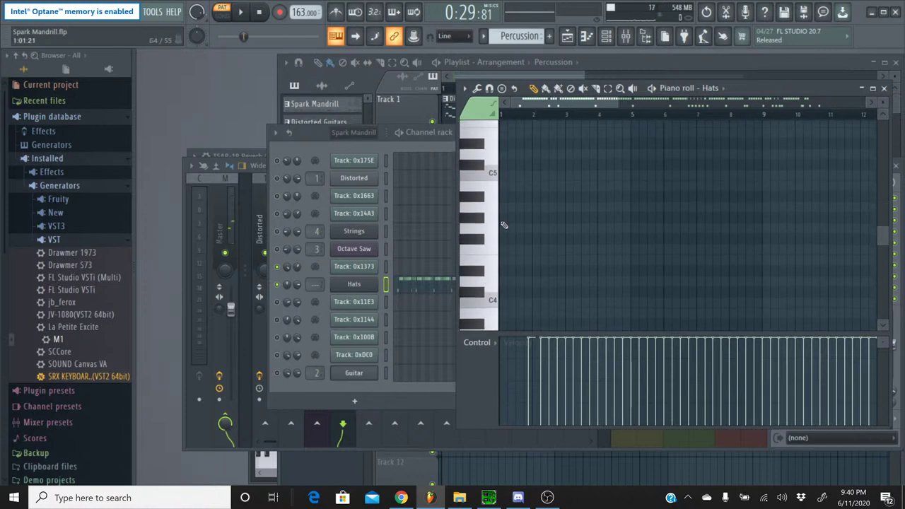
click(486, 210)
drag(487, 212, 478, 264)
click(478, 264)
click(471, 289)
drag(471, 288, 472, 316)
scroll(472, 316, down, 1)
click(474, 296)
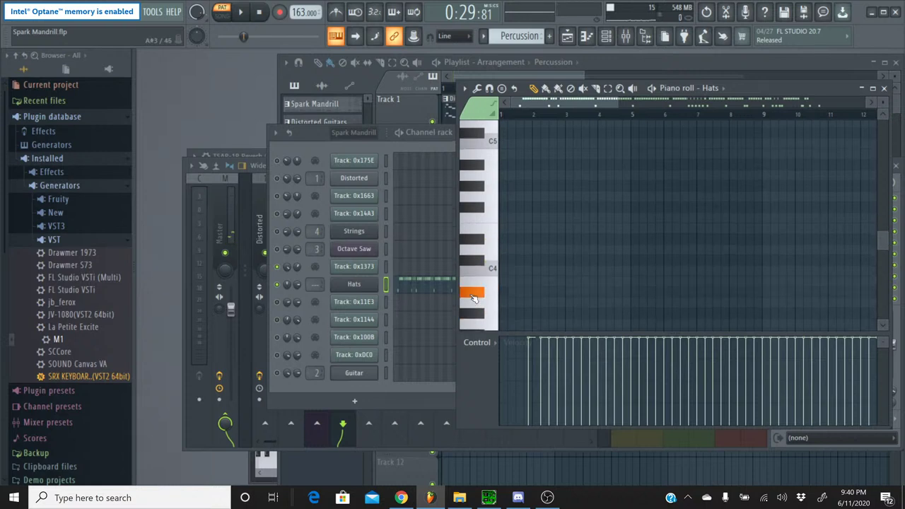
click(475, 313)
drag(475, 313, 474, 267)
scroll(475, 318, down, 1)
click(481, 295)
click(473, 234)
click(473, 249)
click(475, 269)
click(475, 268)
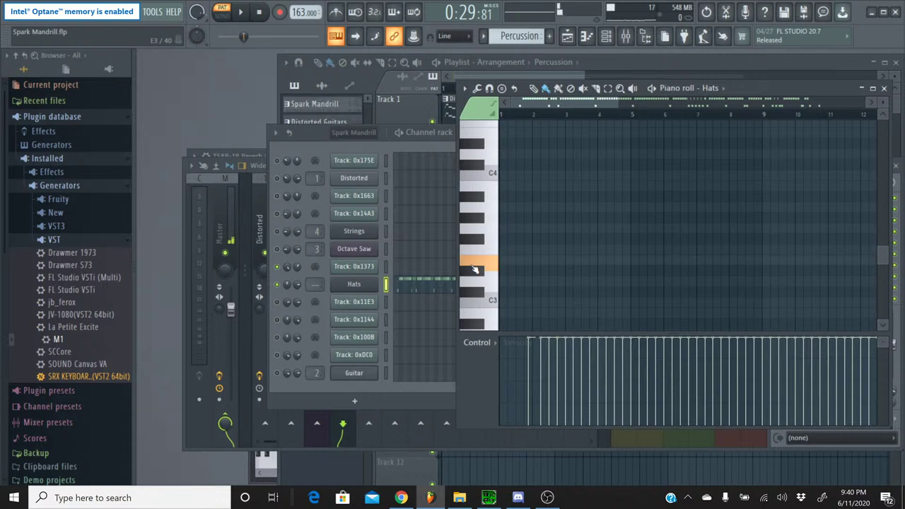
click(475, 269)
click(475, 268)
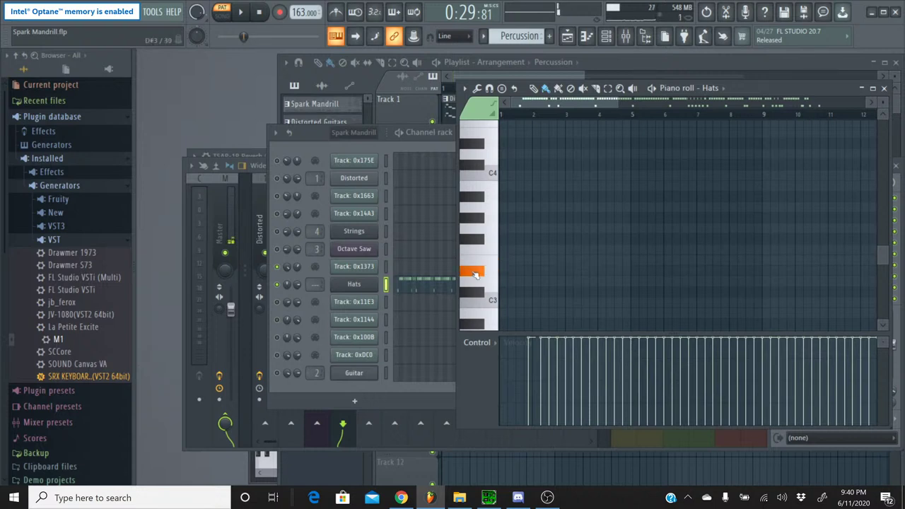
click(475, 306)
click(475, 269)
drag(475, 269, 478, 174)
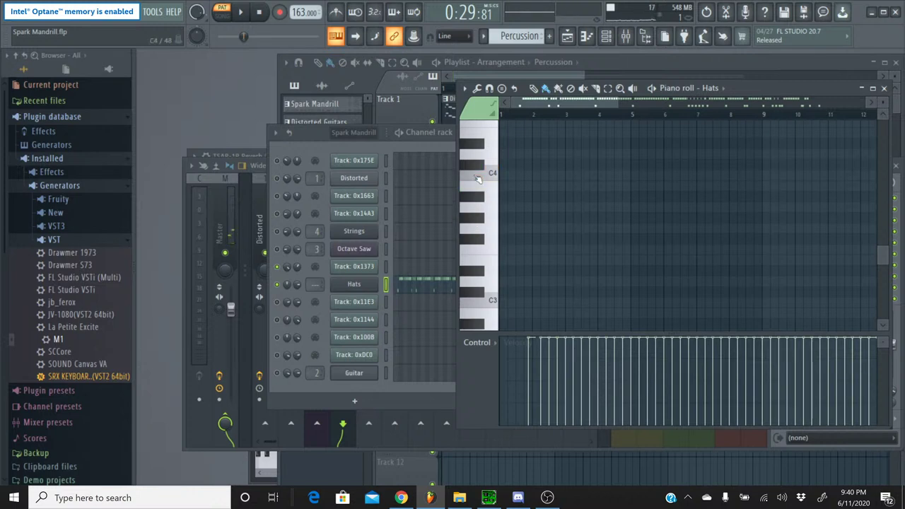
click(477, 175)
click(478, 190)
Select all the Hats notes and transpose them down until the upper row sits on B3 and the lower row on G3
key(ctrl+a)
key(shift+Down)
key(shift+Down)
key(shift+Down)
key(shift+Down)
key(shift+Down)
key(shift+Down)
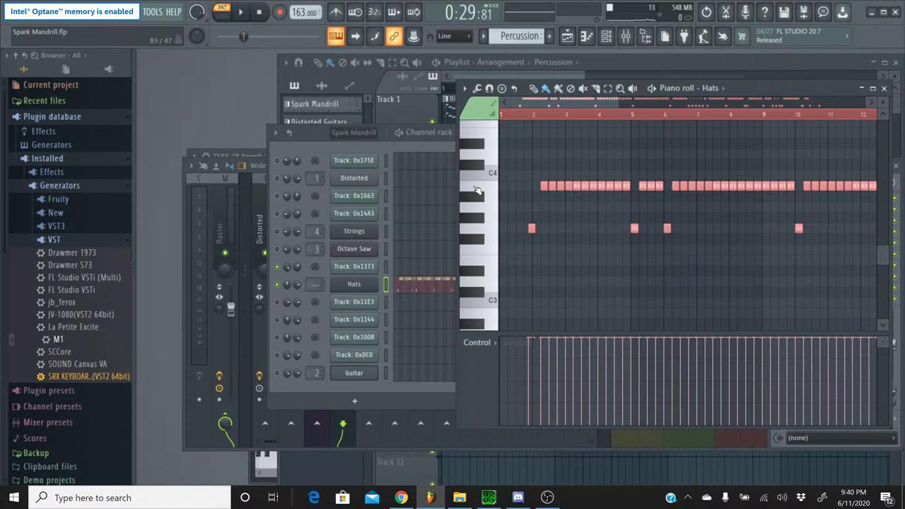
Select only the lower row of Hats notes on G3, move them down to E3, and clear the selection
click(477, 191)
click(478, 233)
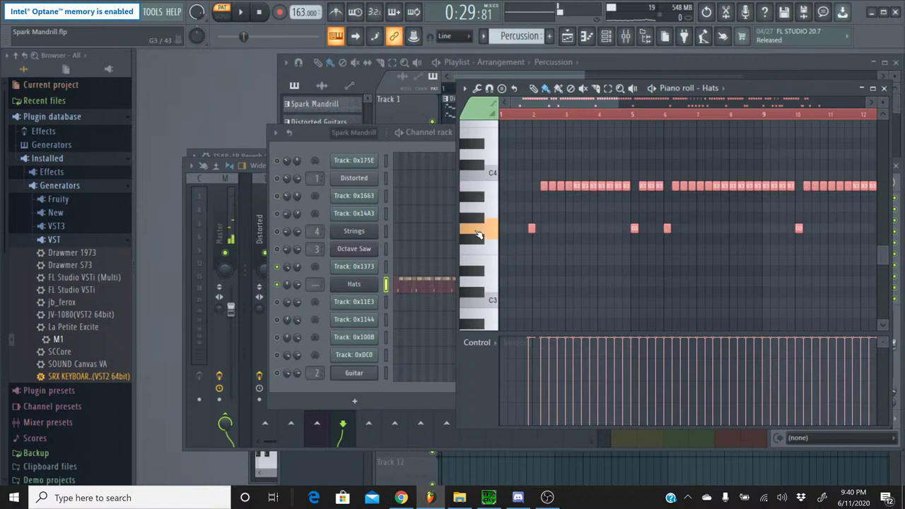
click(478, 235)
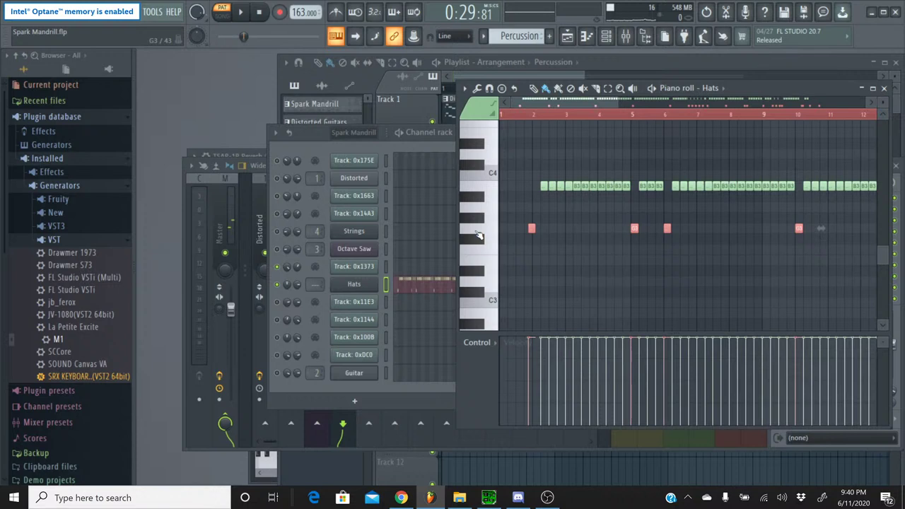
key(Down)
key(Down)
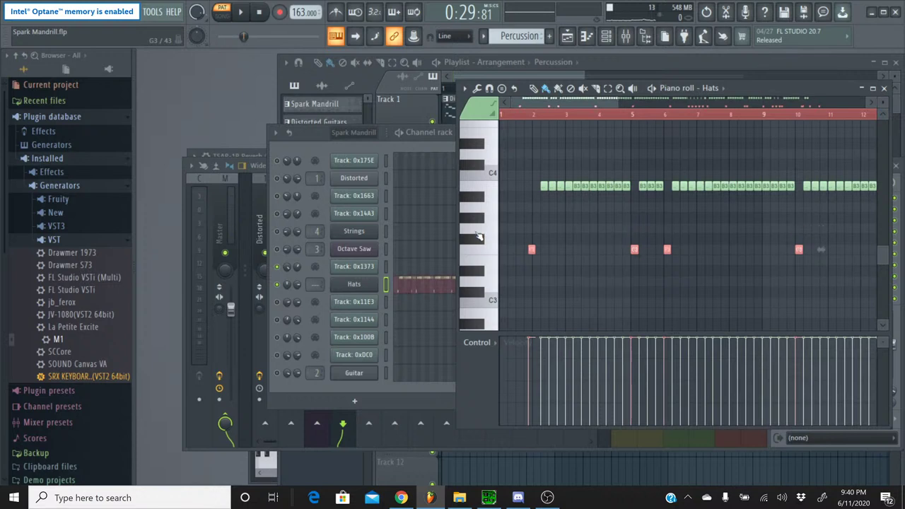
click(480, 263)
key(Down)
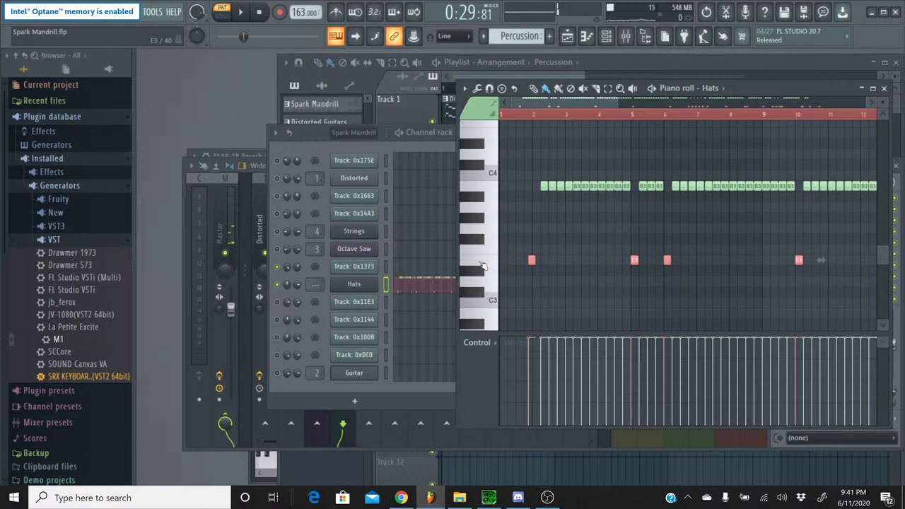
key(ctrl+d)
Play the Hats part from just before bar 2 and again from just before bar 5, and close its piano roll
click(533, 120)
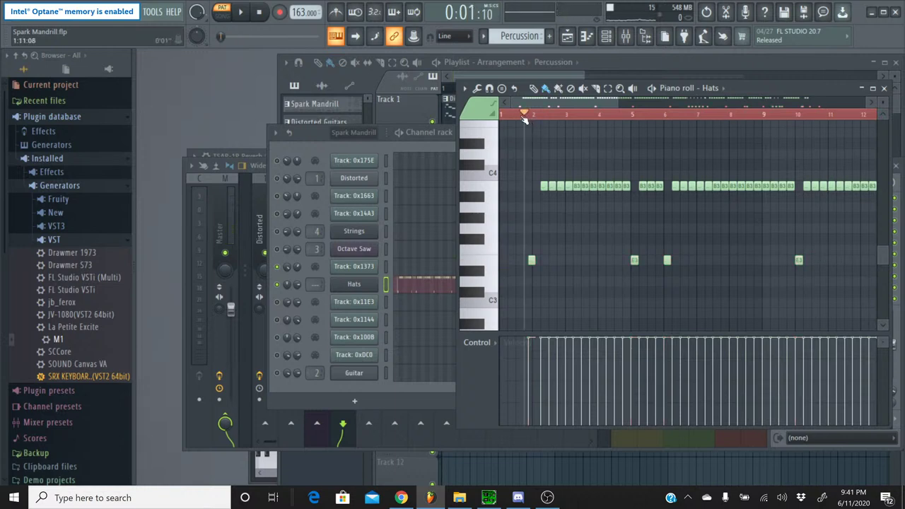
click(240, 12)
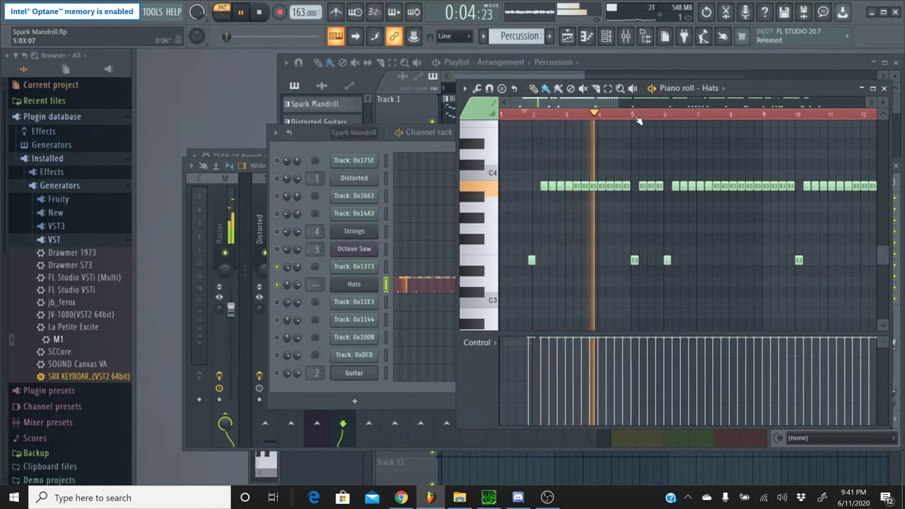
click(621, 117)
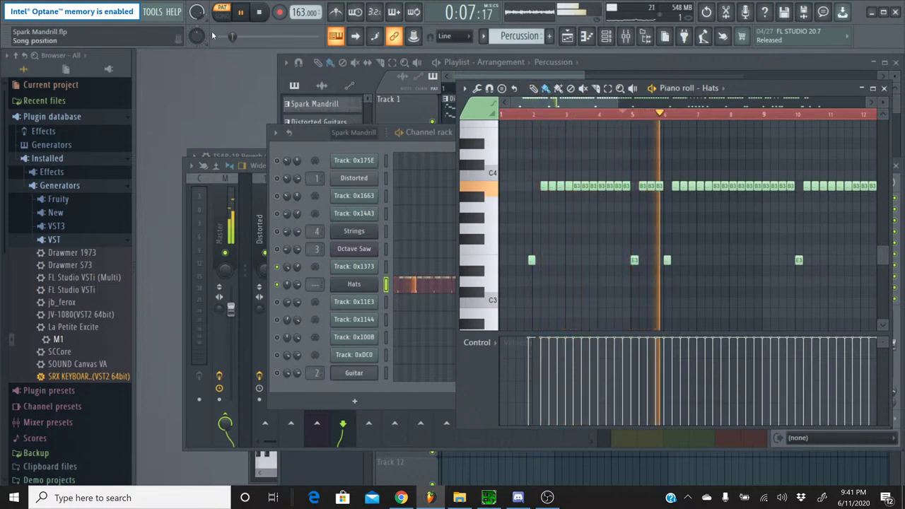
click(260, 17)
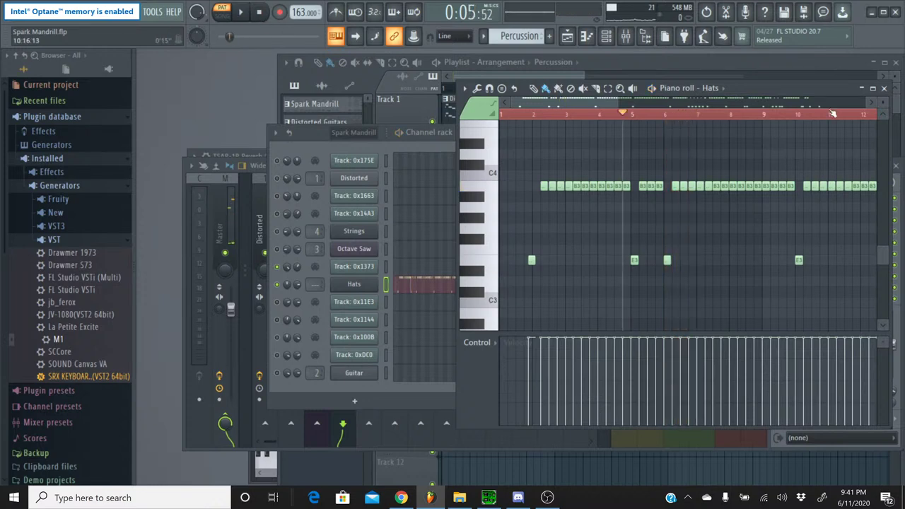
click(883, 89)
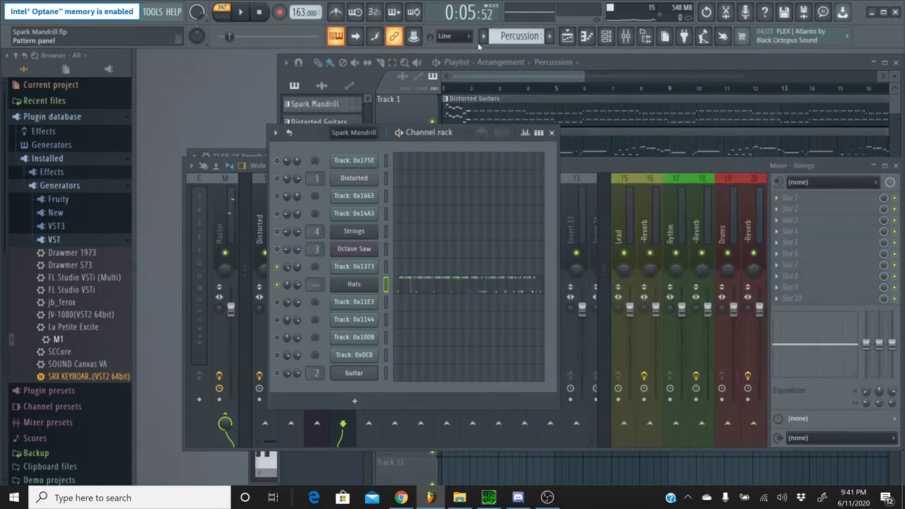
Switch to the Spark Mandrill pattern and play a short part of it from just before bar 5
click(520, 36)
click(512, 110)
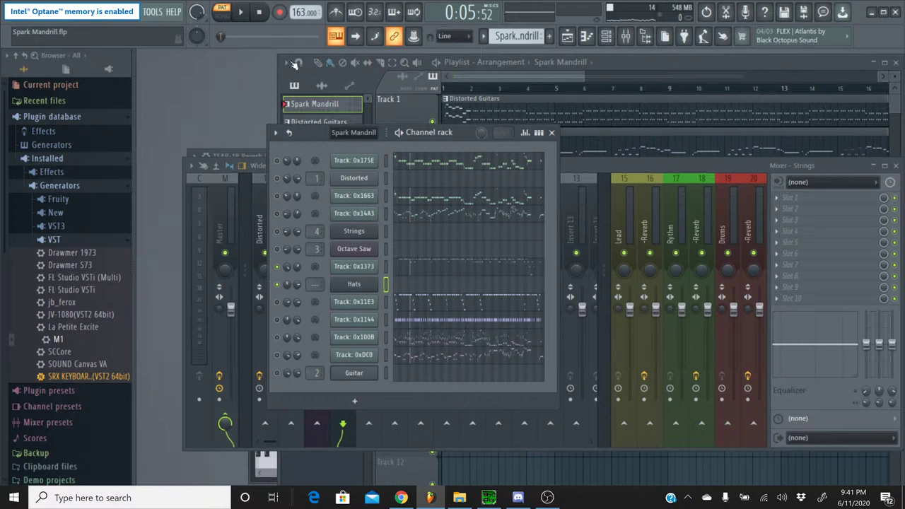
click(242, 13)
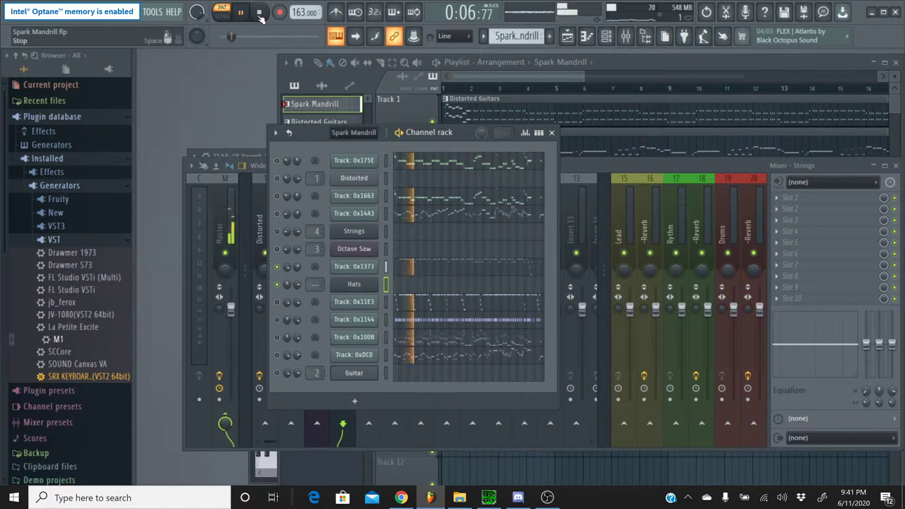
click(259, 14)
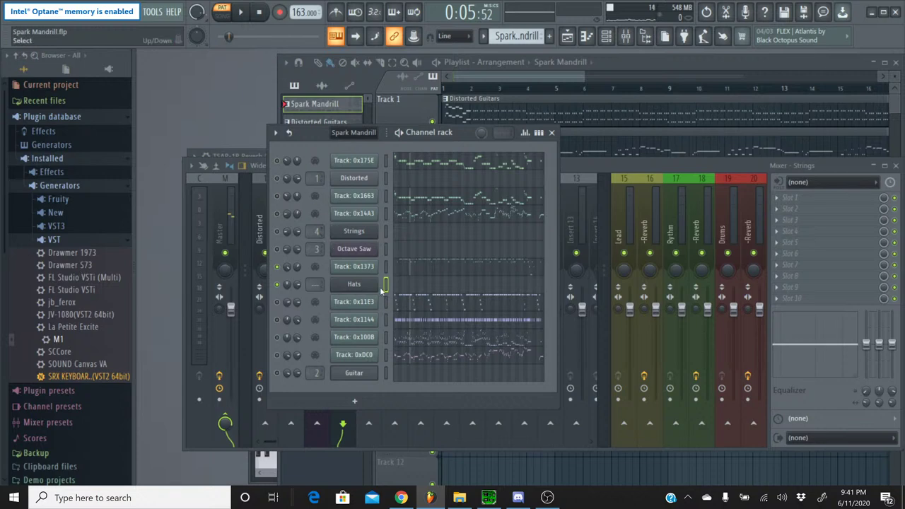
Open Track: 0x1373 in the piano roll and play its notes around bar 5 for comparison with the hats
click(438, 268)
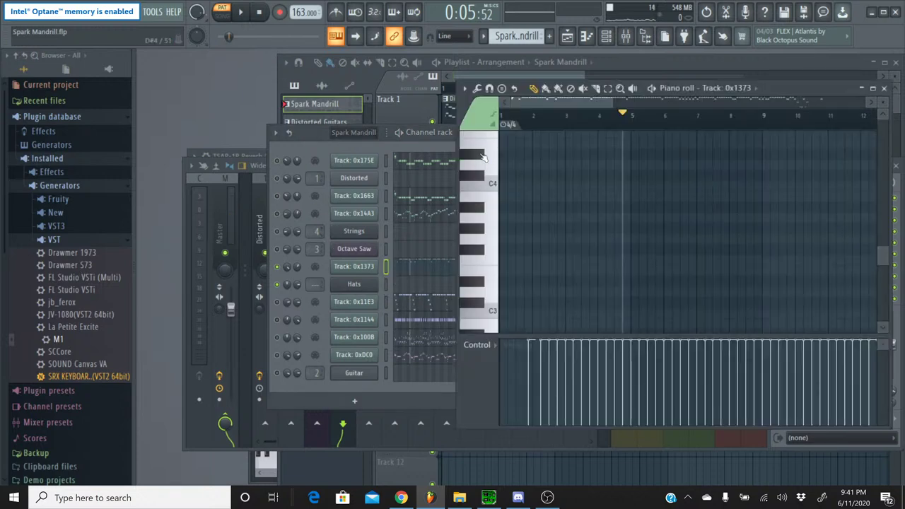
drag(752, 104, 423, 102)
scroll(722, 191, up, 6)
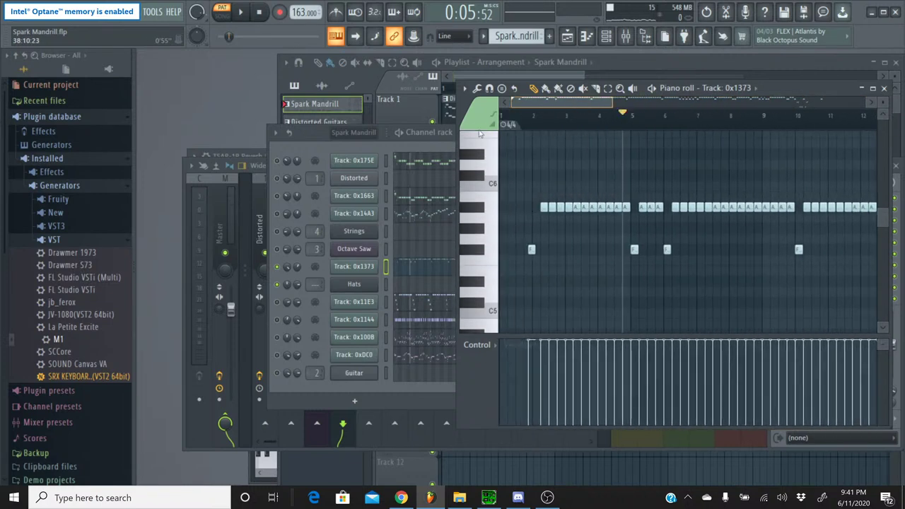
key(space)
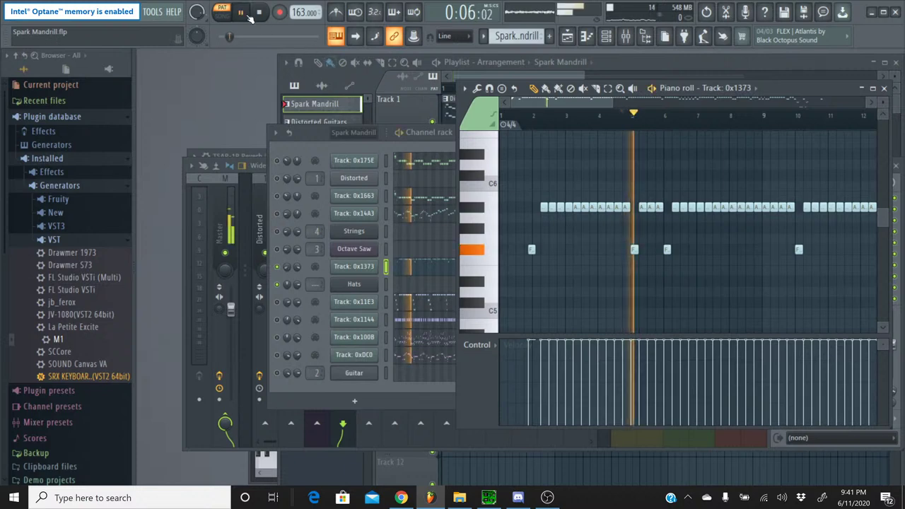
key(space)
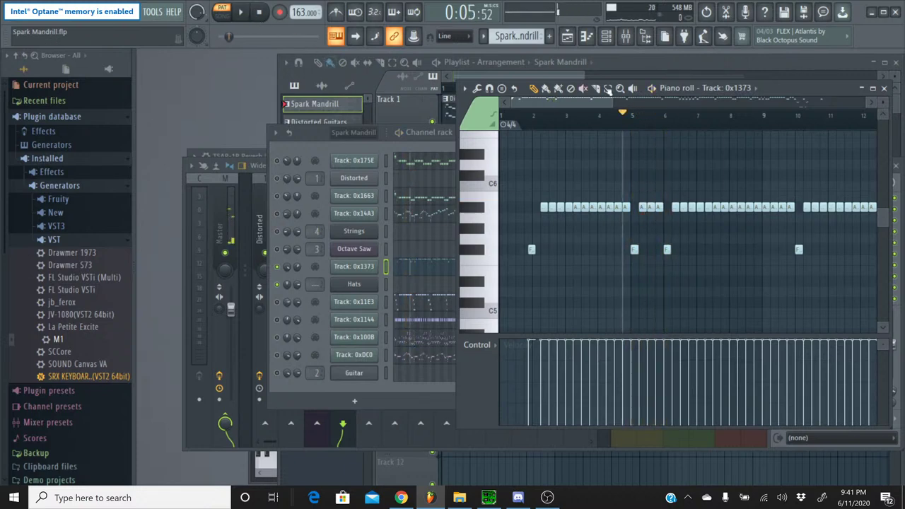
Play the ending of Track: 0x1373 from around bar 32 and examine its lower notes
drag(600, 102, 849, 83)
click(599, 123)
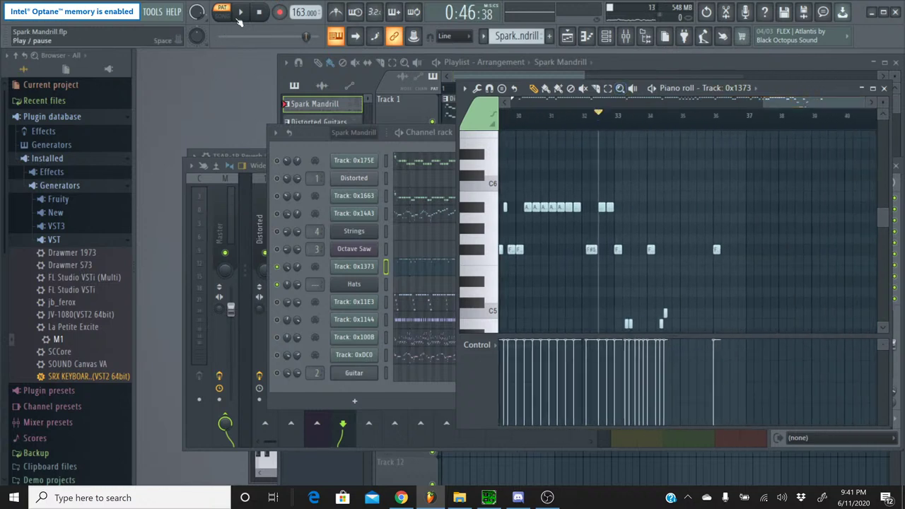
click(239, 14)
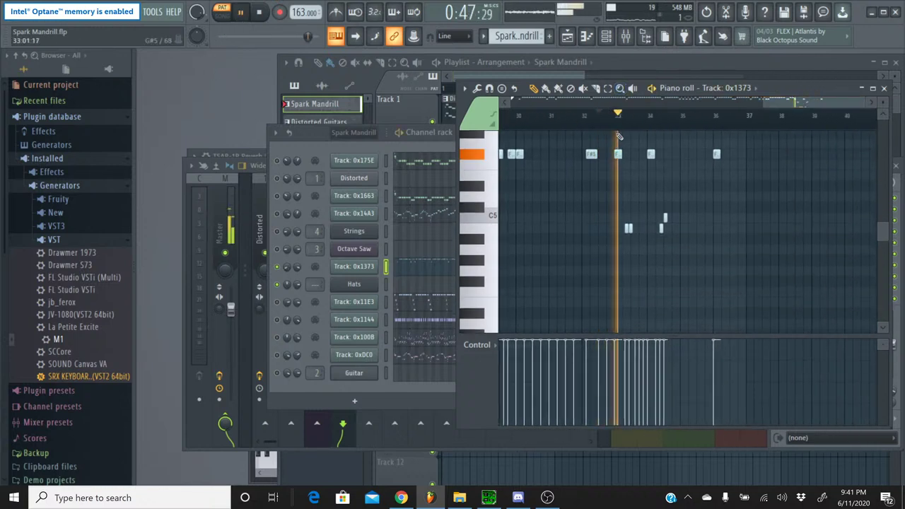
scroll(619, 136, down, 3)
scroll(812, 183, up, 8)
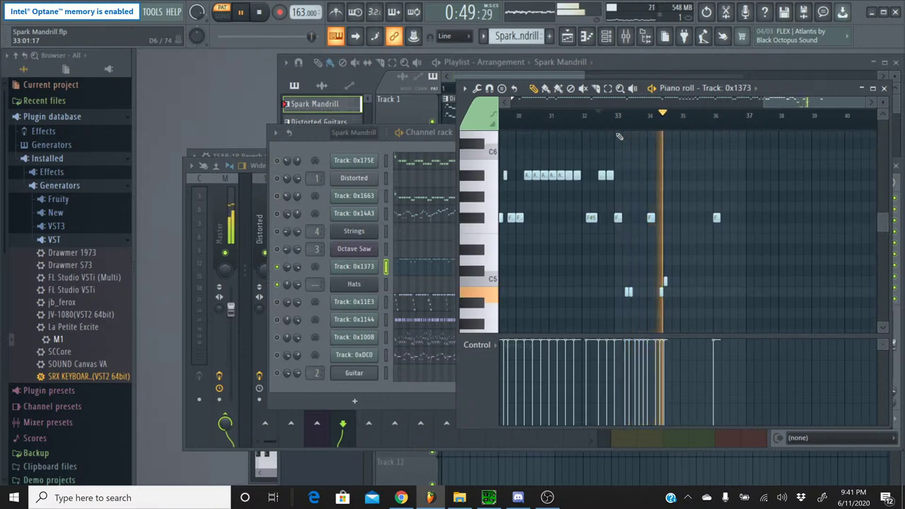
scroll(792, 183, down, 8)
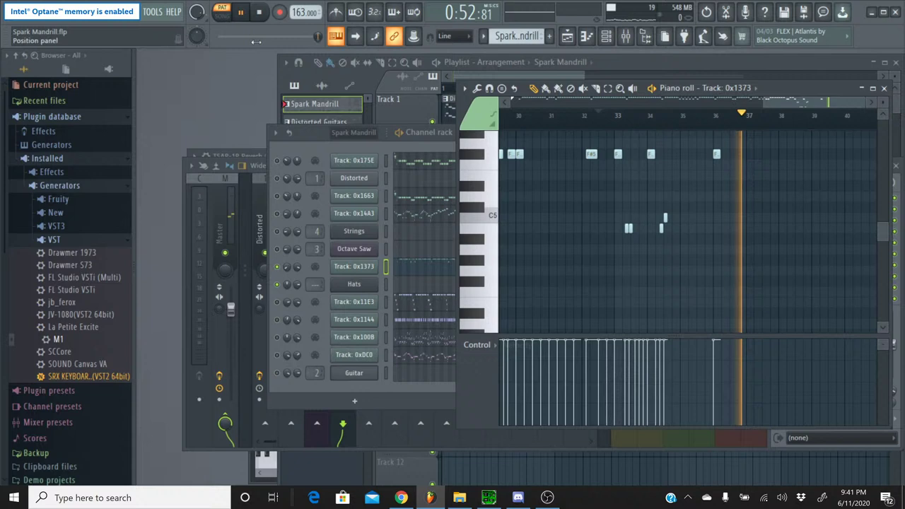
Stop playback, close the piano roll and copy all channel panning events of Track: 0x1373
key(space)
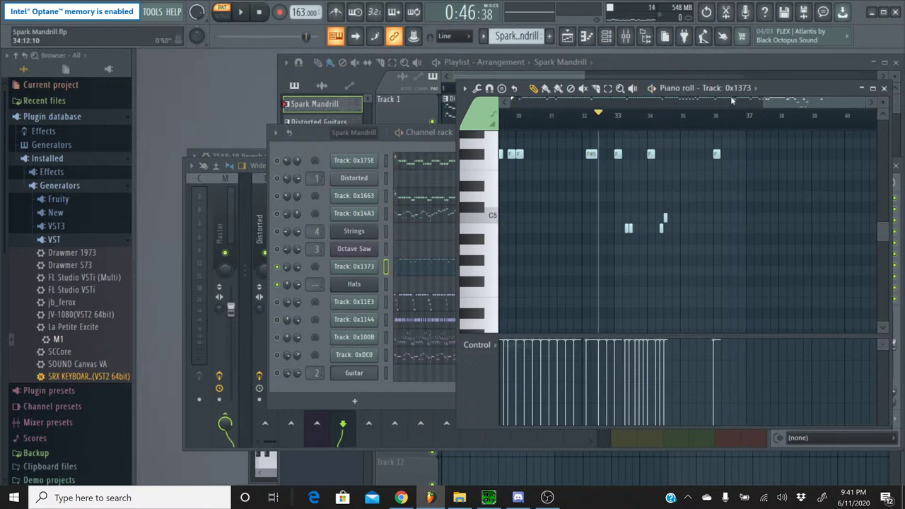
click(884, 90)
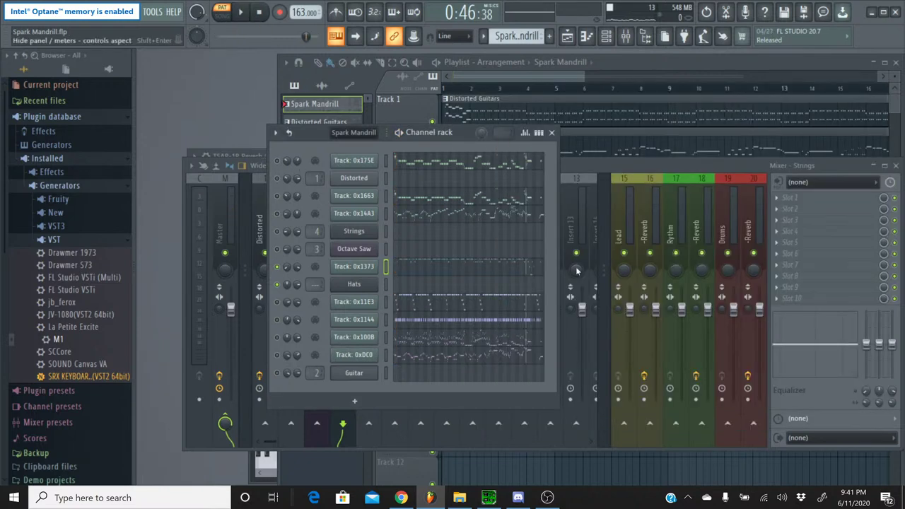
right_click(287, 273)
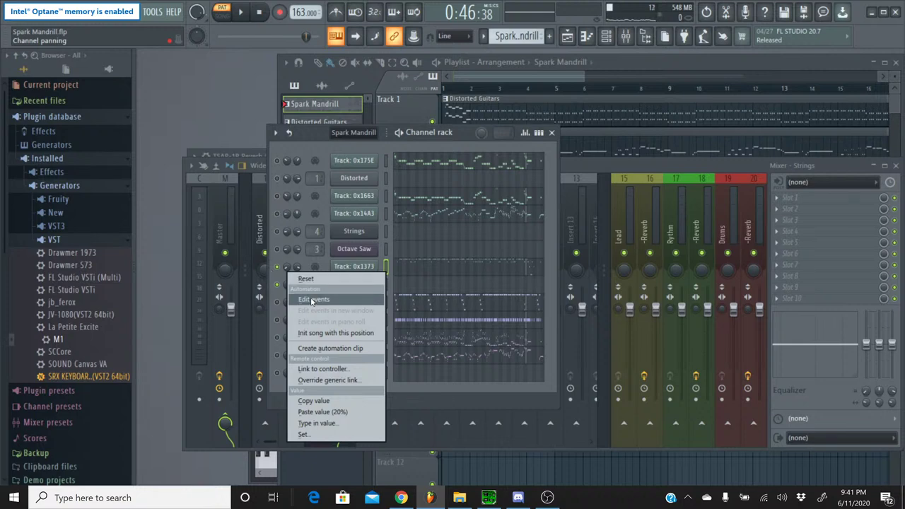
click(325, 299)
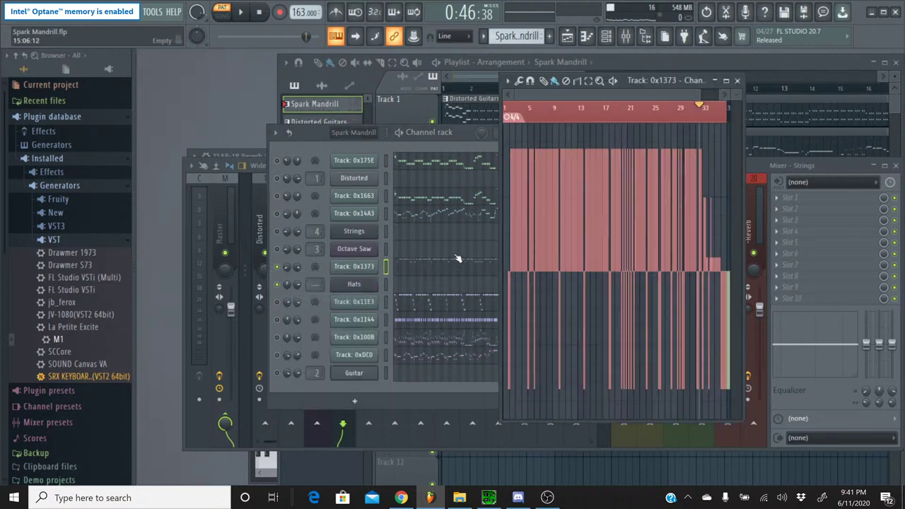
click(737, 81)
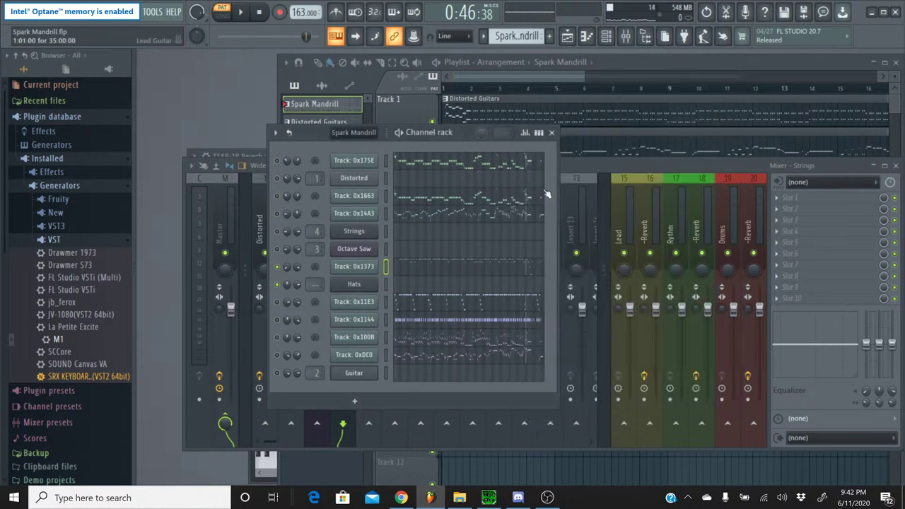
Switch to the Percussion pattern and route the Hats channel to mixer track 5
click(483, 35)
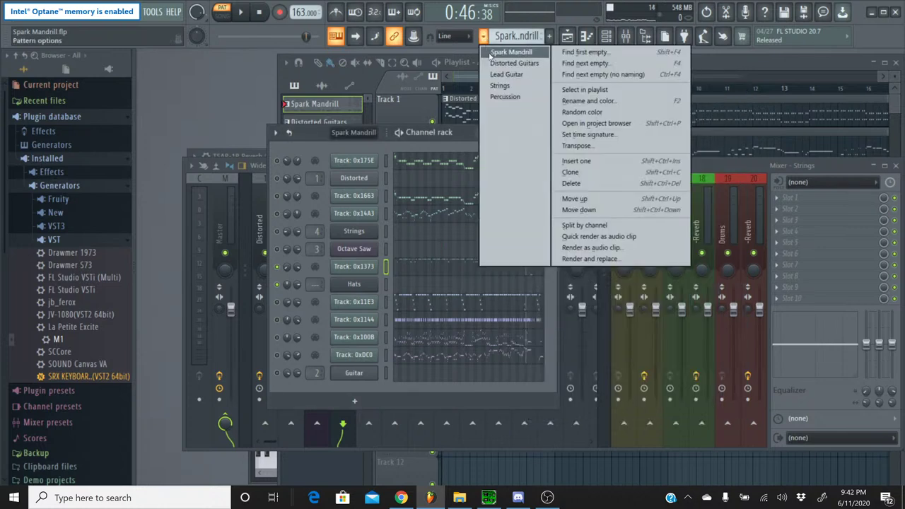
click(505, 97)
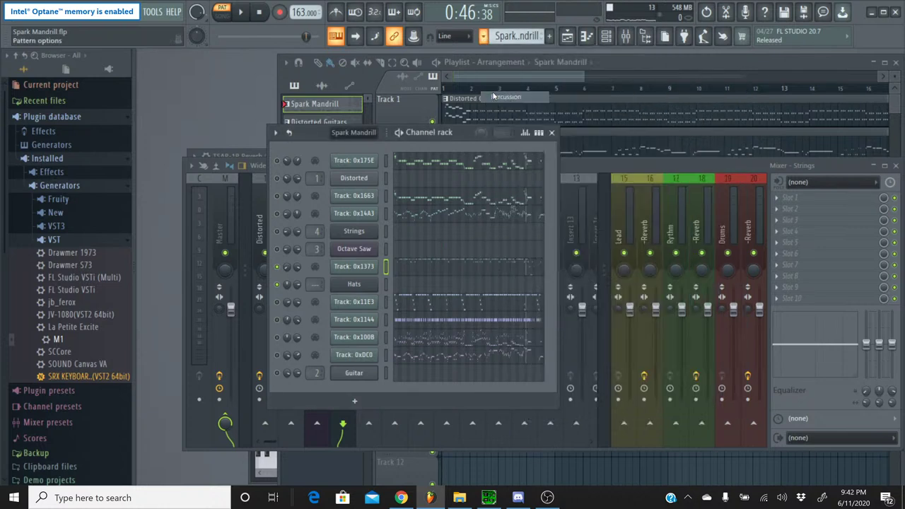
right_click(286, 289)
click(320, 429)
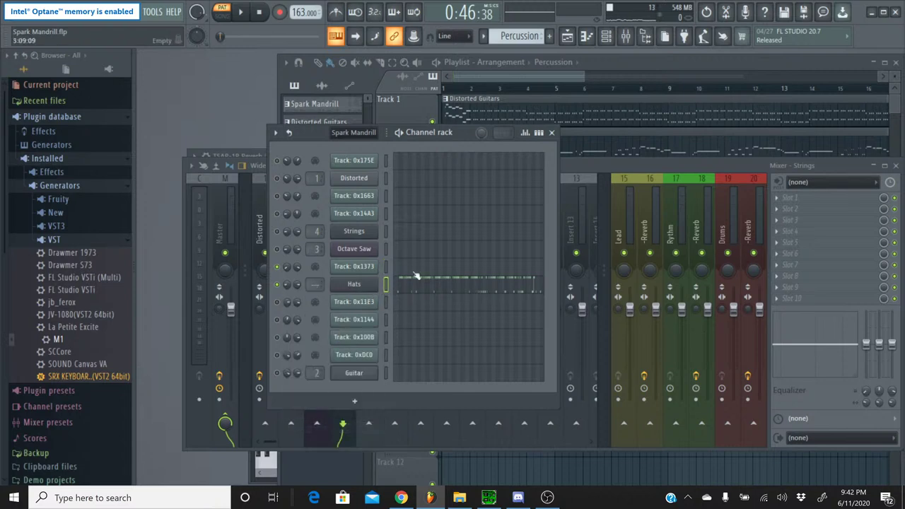
click(587, 165)
click(379, 185)
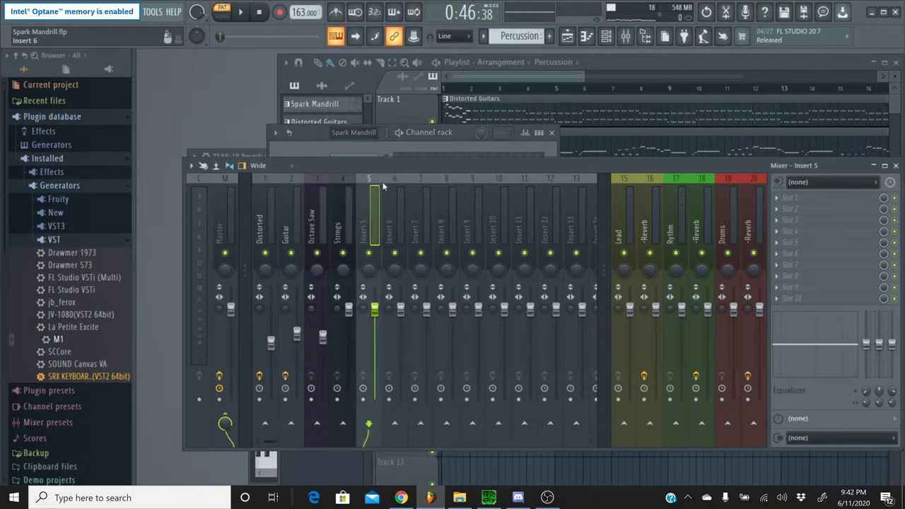
key(ctrl+l)
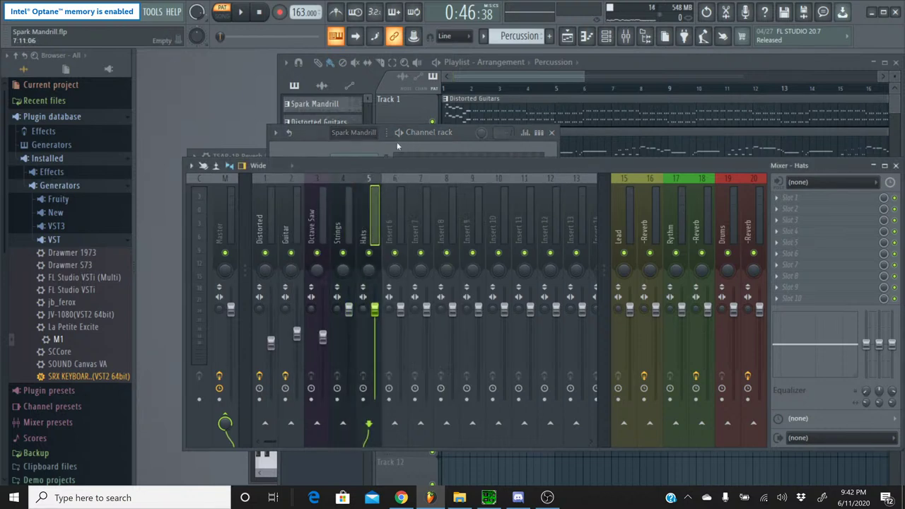
click(397, 146)
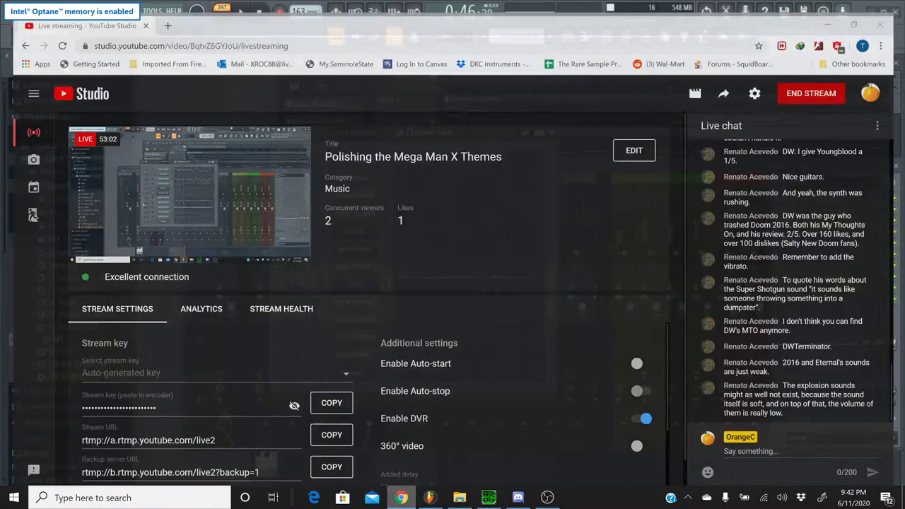
Check the live chat in YouTube Studio and return to FL Studio
click(400, 497)
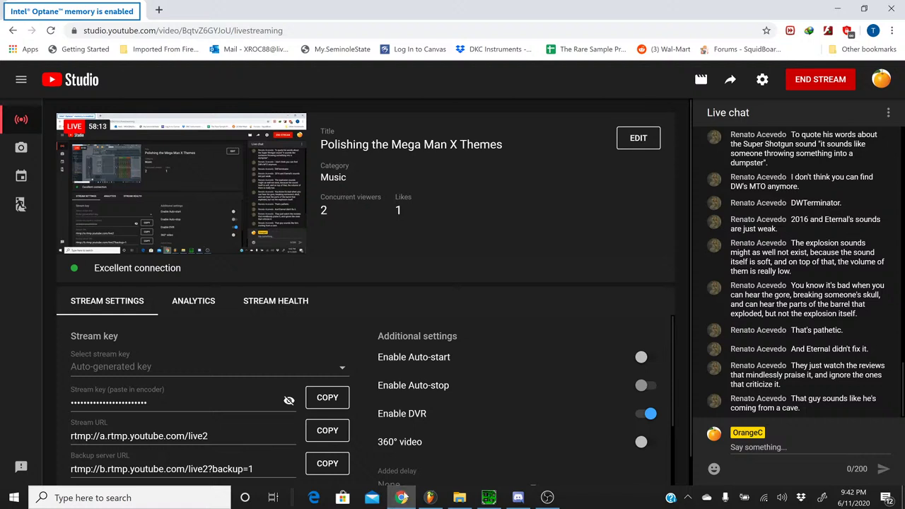
mouse_move(406, 496)
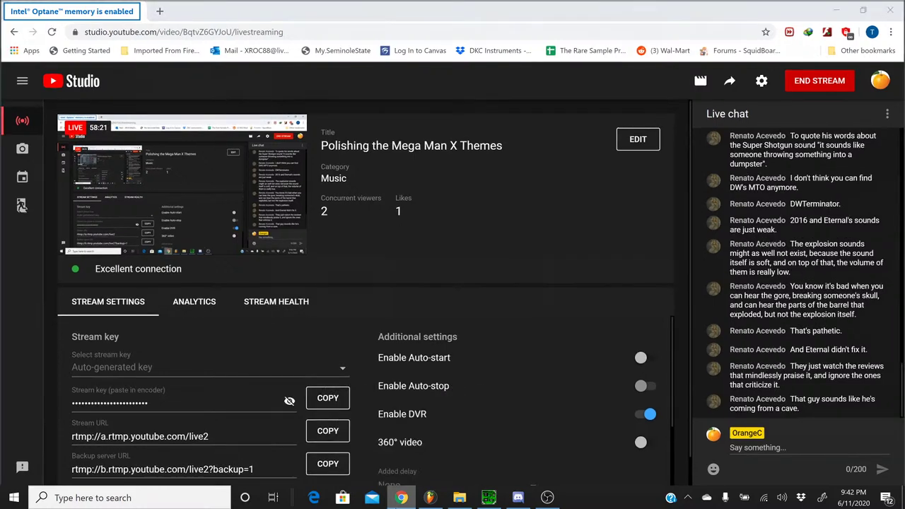
click(430, 498)
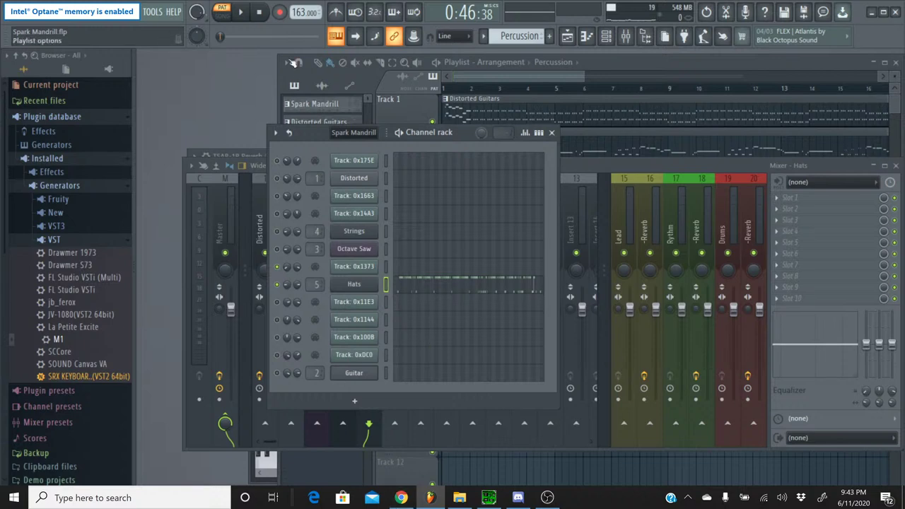
Paste the panning events copied from Track: 0x1373 into the Hats channel, playing the part before and after to compare
click(240, 12)
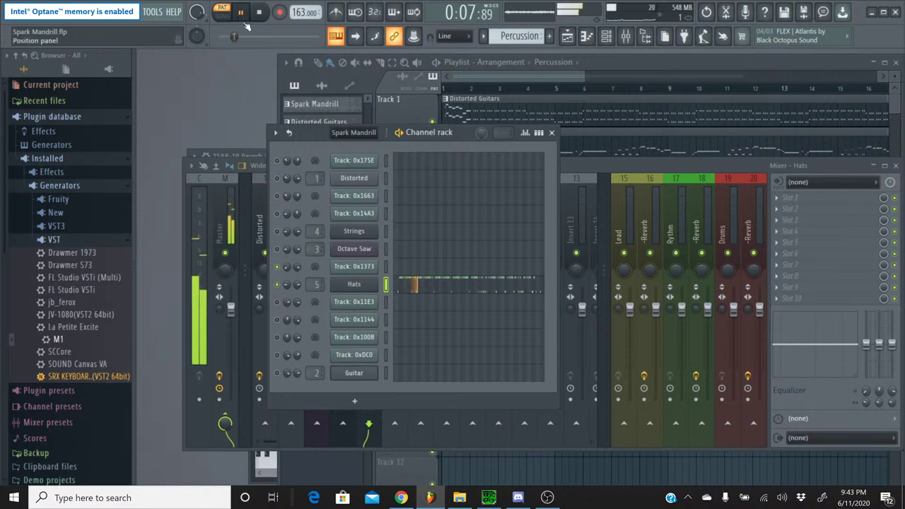
key(space)
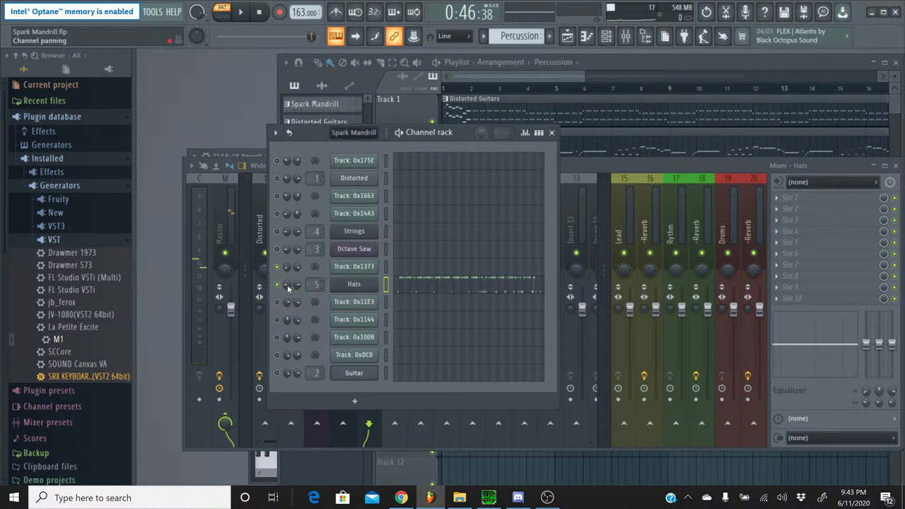
right_click(287, 283)
click(311, 315)
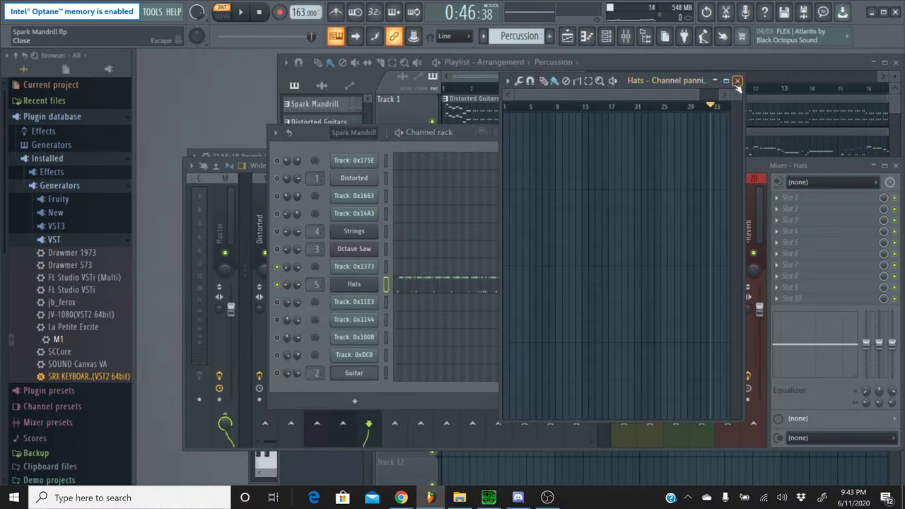
key(ctrl+v)
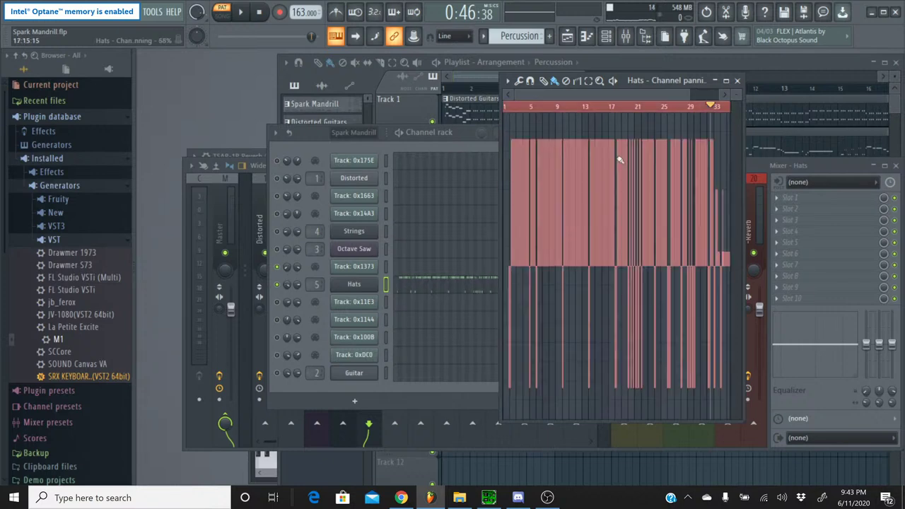
click(736, 80)
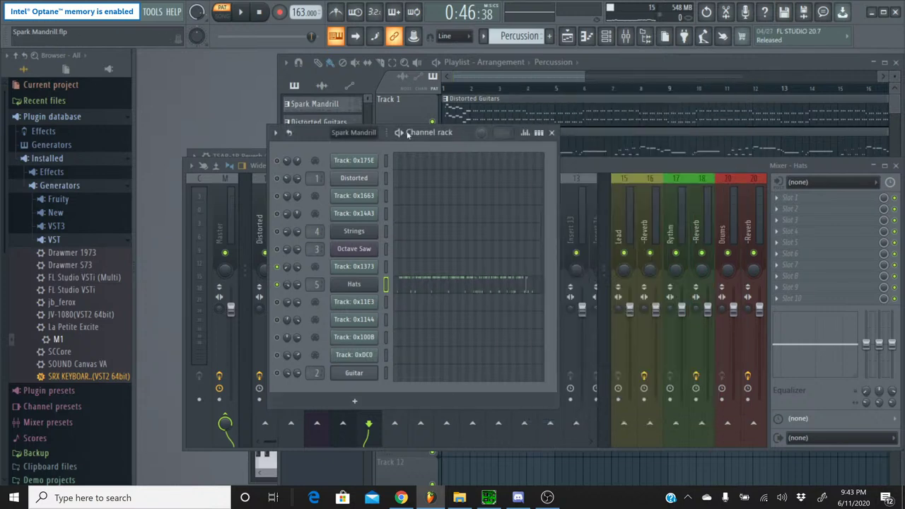
key(space)
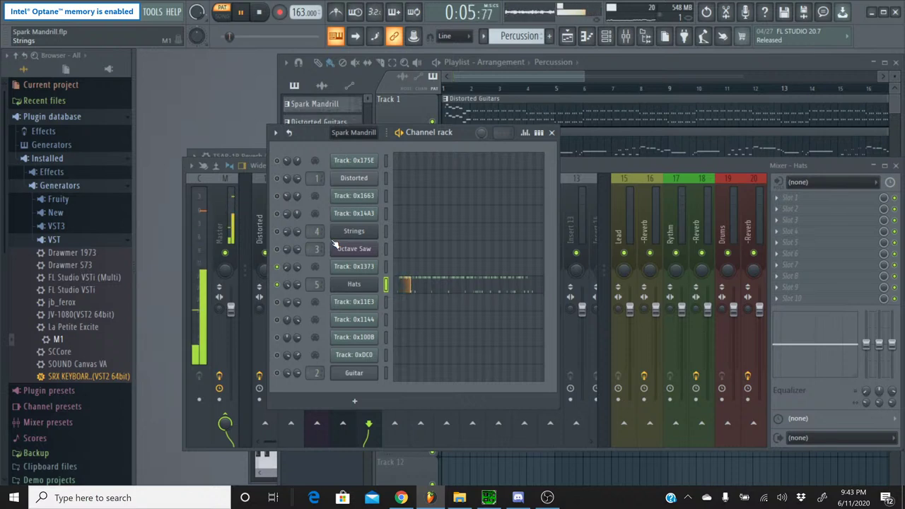
click(259, 18)
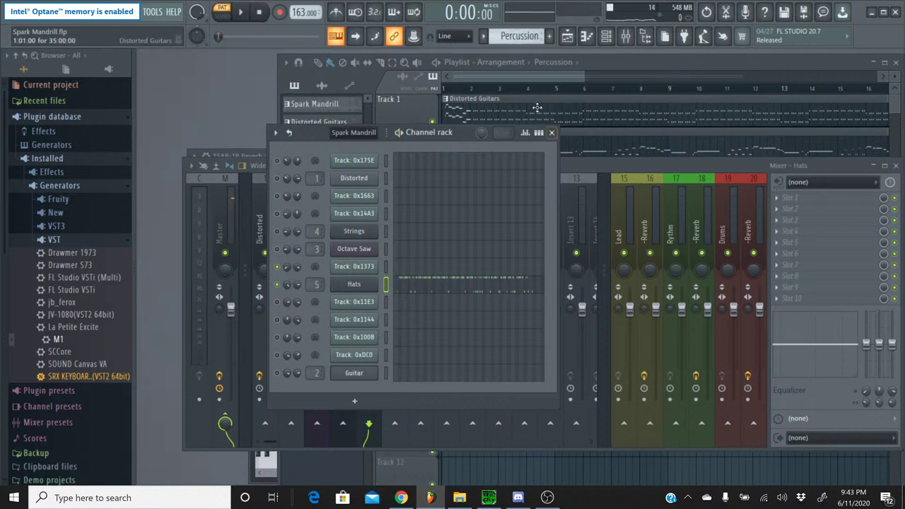
Open Track: 0x1373 of the Spark Mandrill pattern in the piano roll and play its ending from about the middle of bar 32
click(483, 36)
click(487, 53)
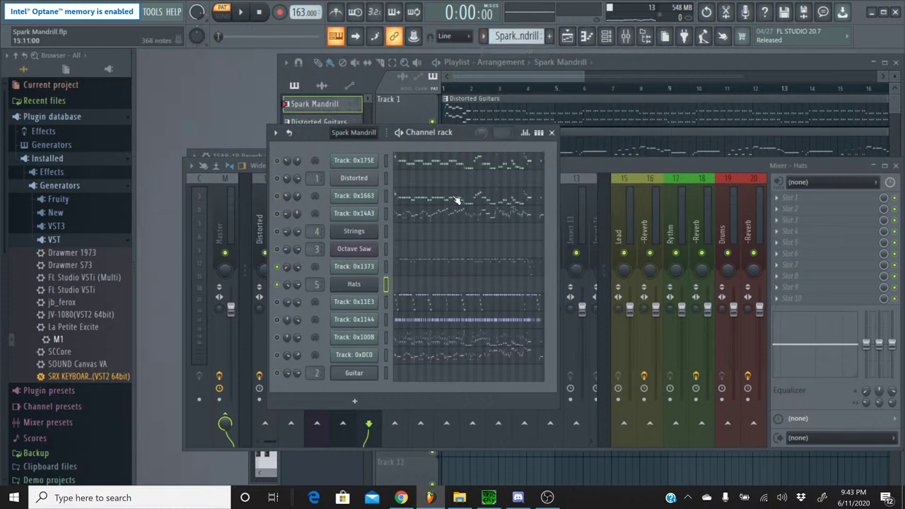
click(451, 273)
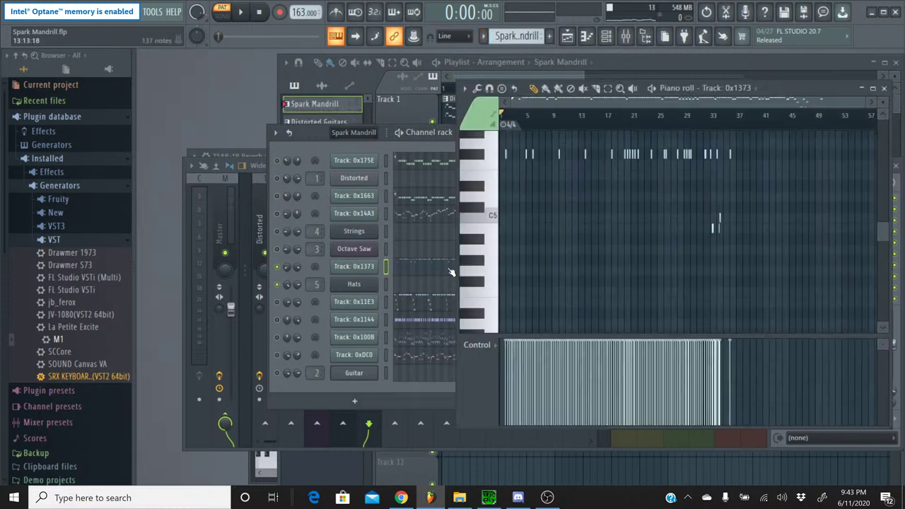
drag(678, 99, 819, 99)
scroll(774, 169, up, 3)
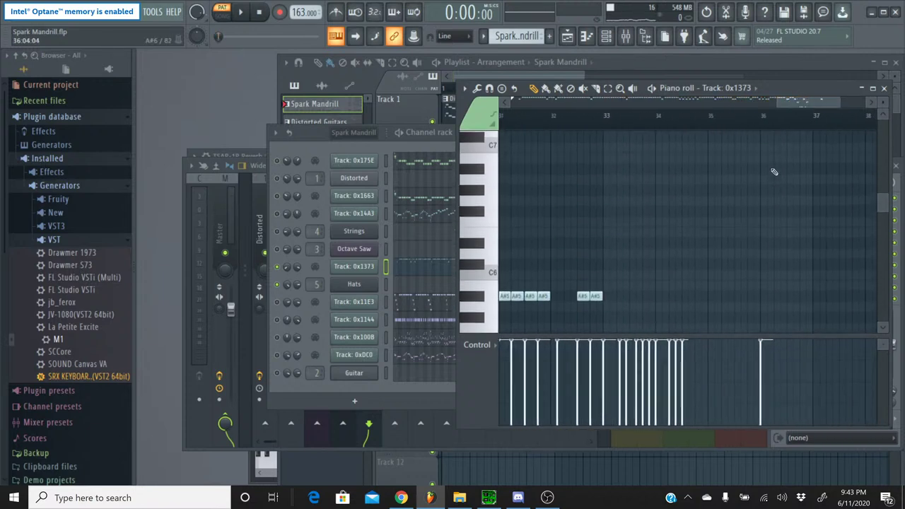
click(579, 126)
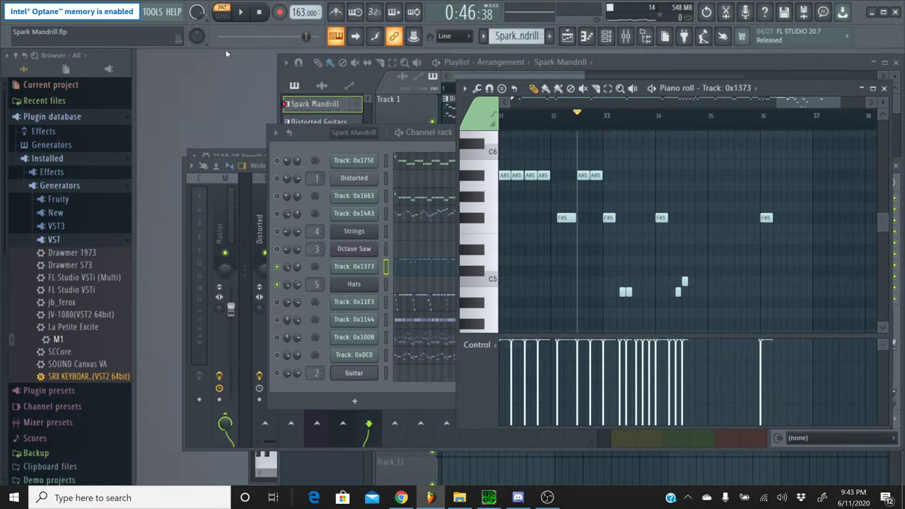
key(space)
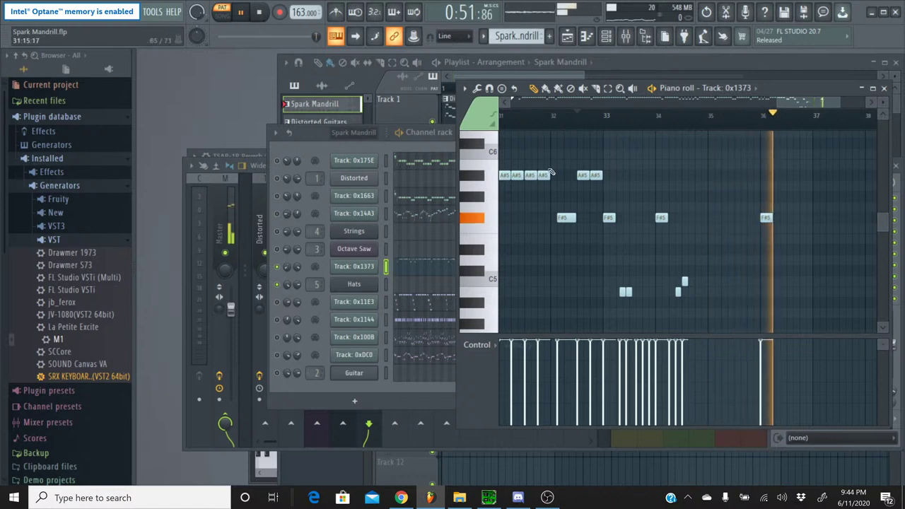
Replay the ending of Track: 0x1373 from late in bar 32 and examine its lower notes around C4 and C5
click(590, 116)
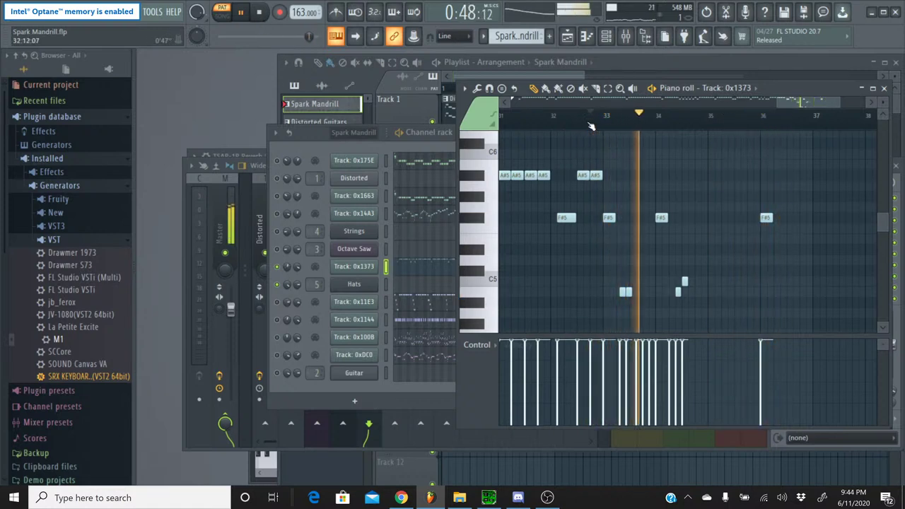
scroll(714, 274, down, 3)
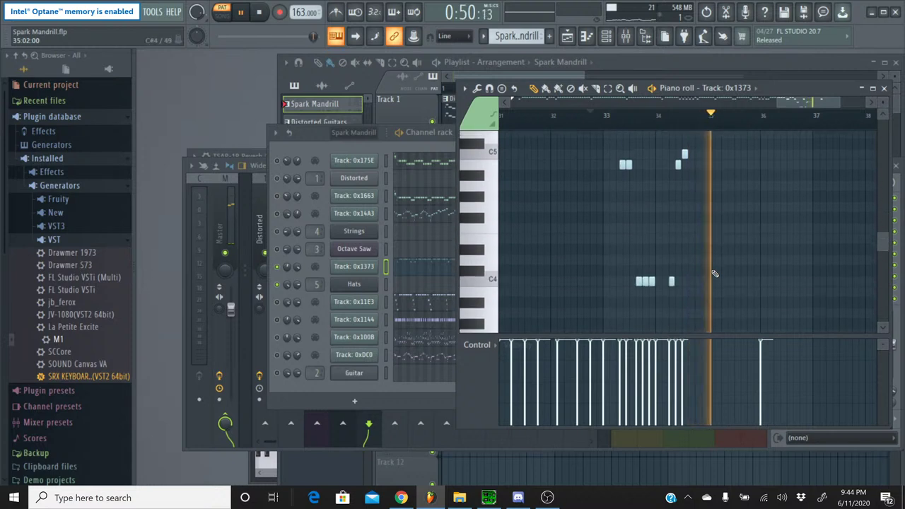
scroll(470, 255, up, 3)
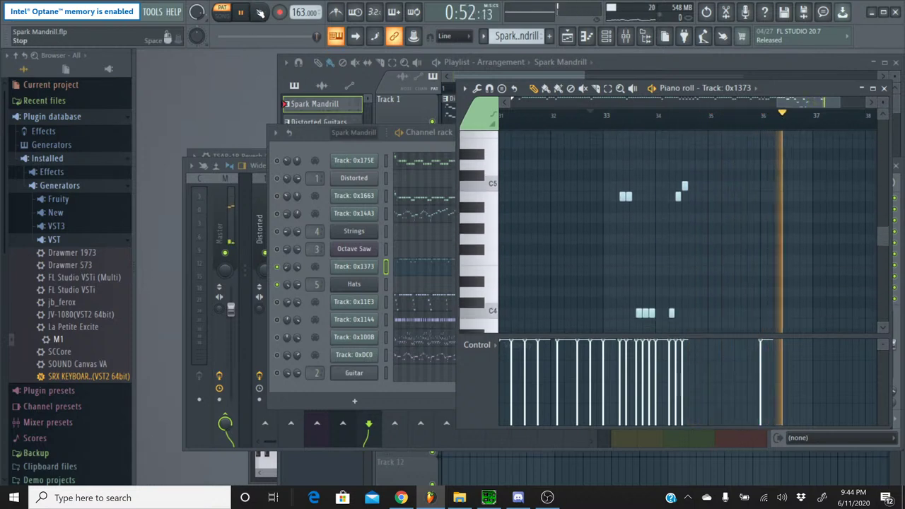
click(260, 12)
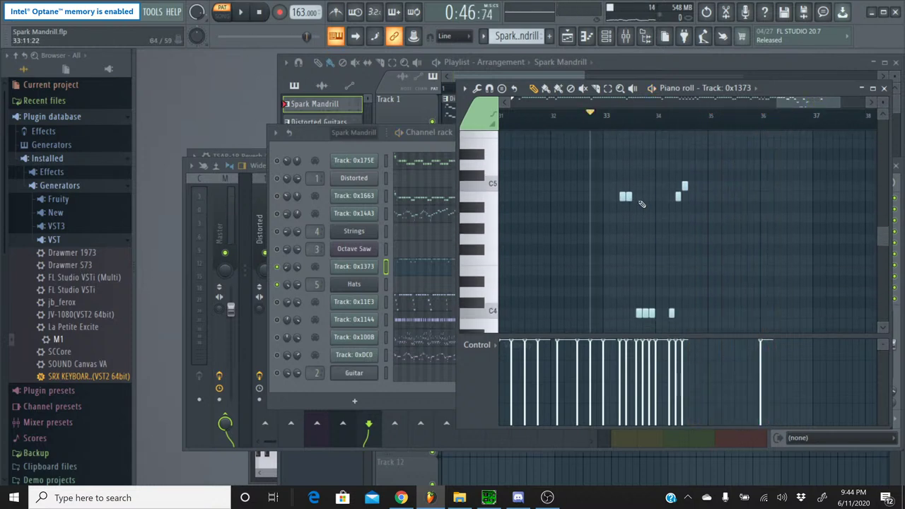
scroll(642, 204, up, 3)
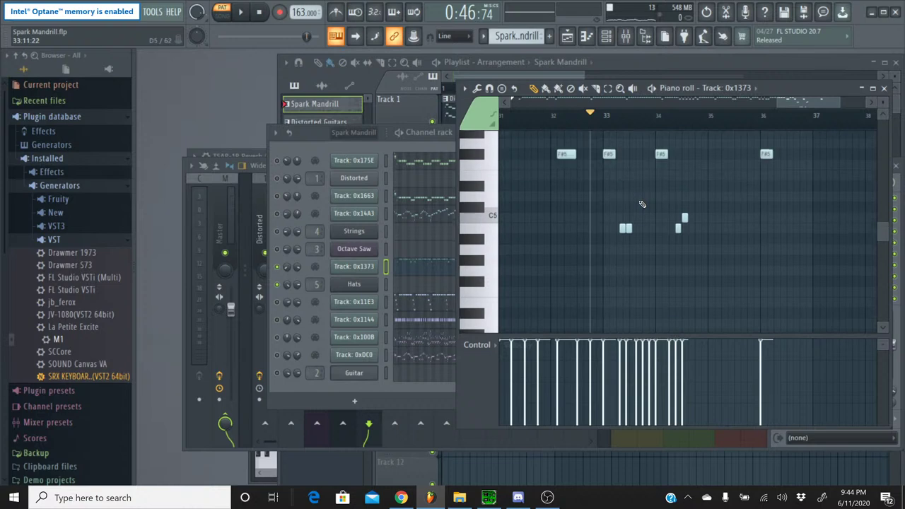
Play the ending of Track: 0x1373 once more from the same point in bar 32 and close its piano roll
click(607, 89)
click(240, 12)
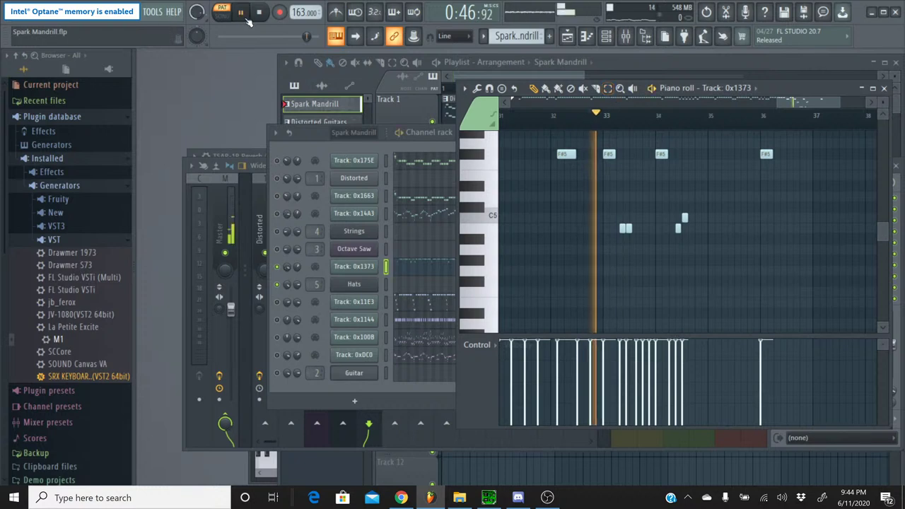
scroll(506, 155, down, 2)
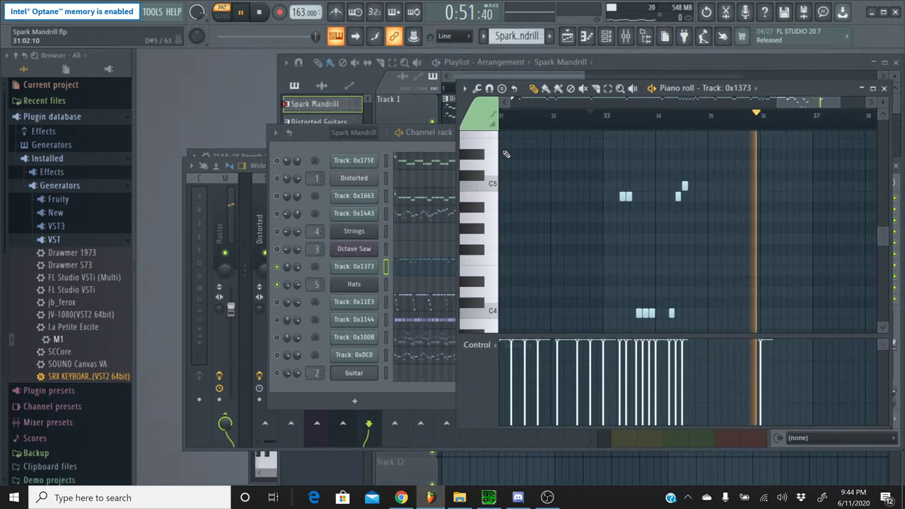
click(265, 14)
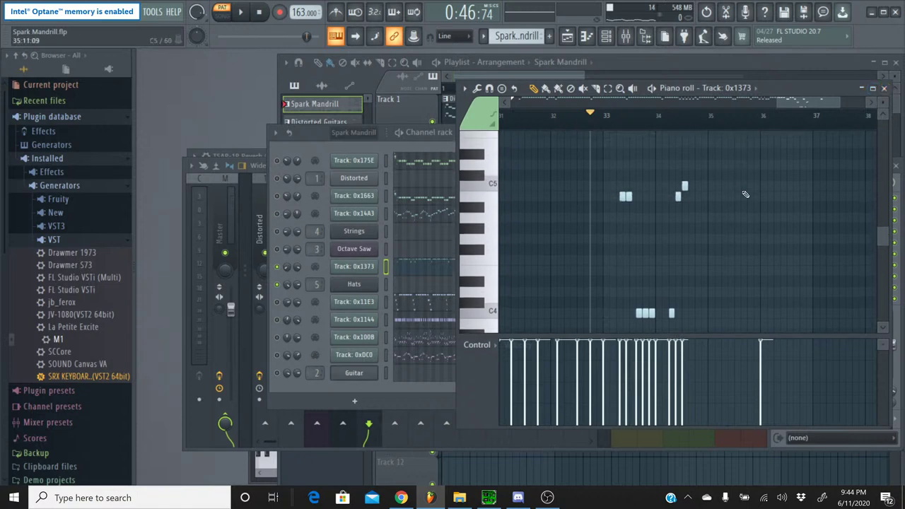
click(883, 88)
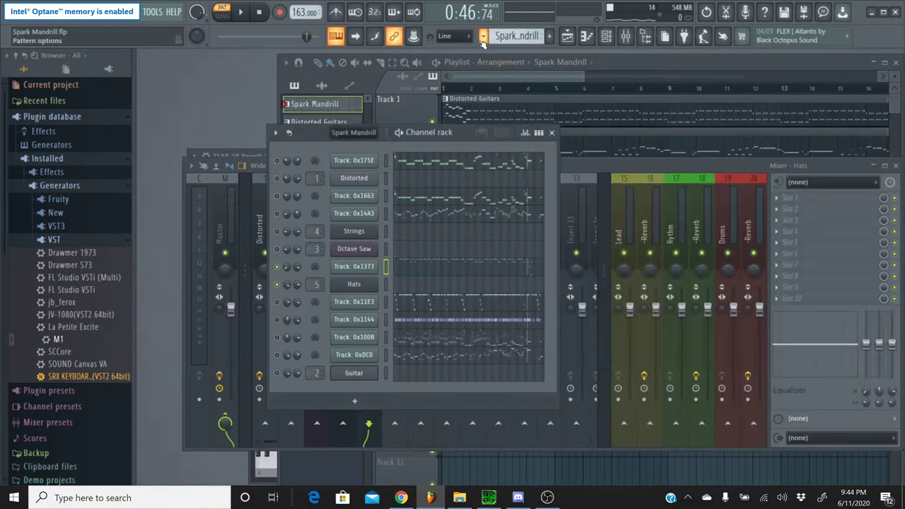
Switch to the browser to check the stream's live chat and return to FL Studio
click(401, 498)
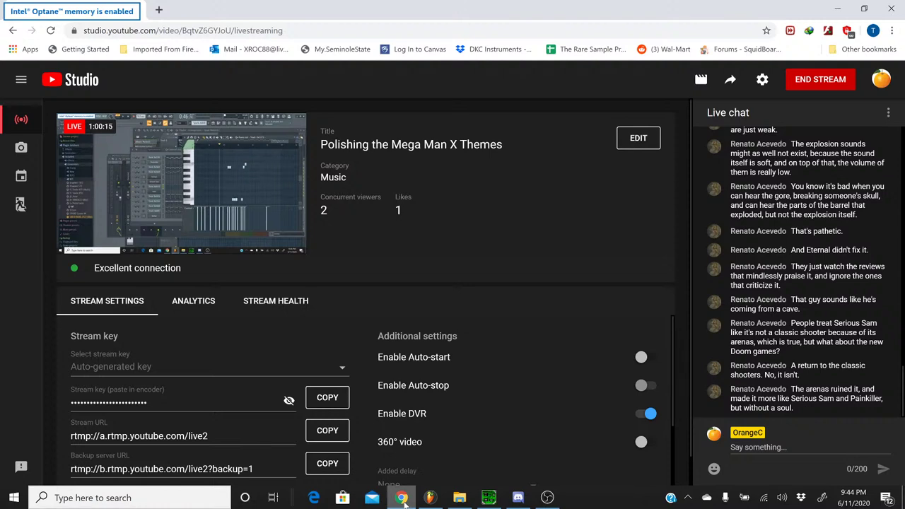
click(402, 499)
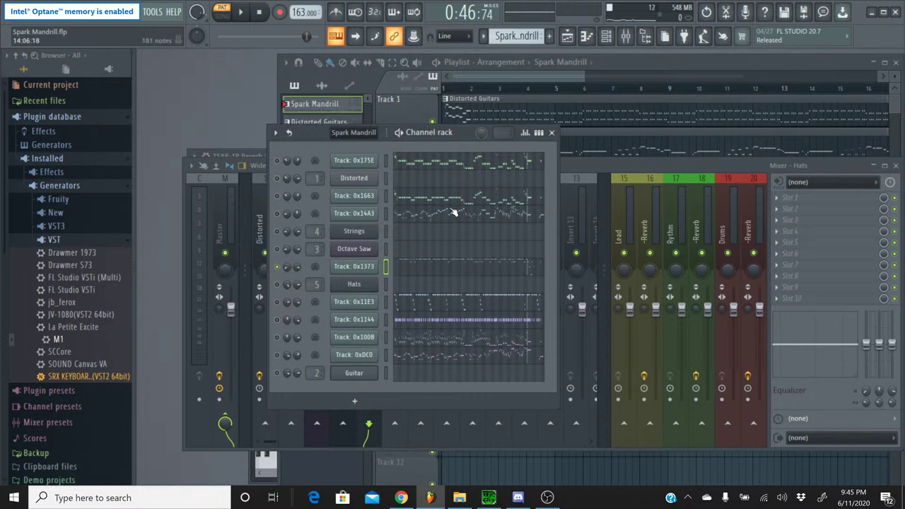
Reopen Track: 0x1373 of the Spark Mandrill pattern in the piano roll and play its ending from bar 32
click(514, 266)
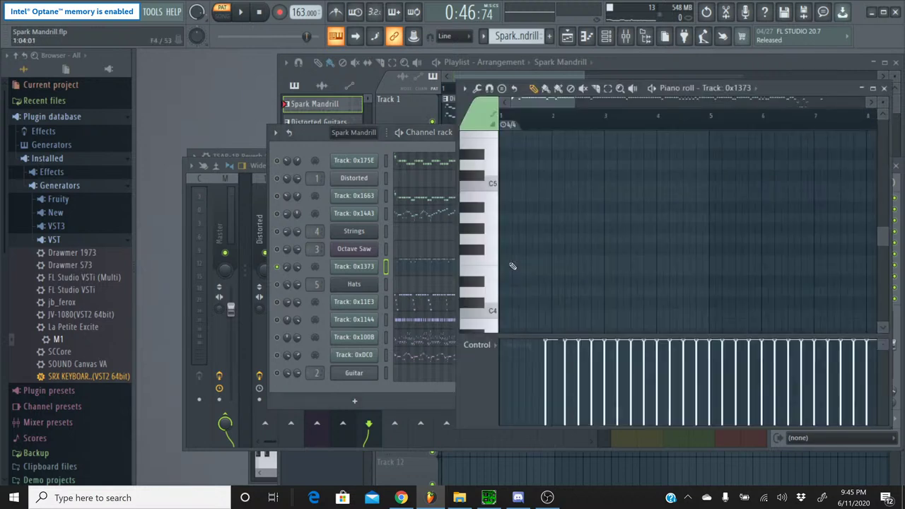
drag(544, 103, 820, 100)
click(243, 12)
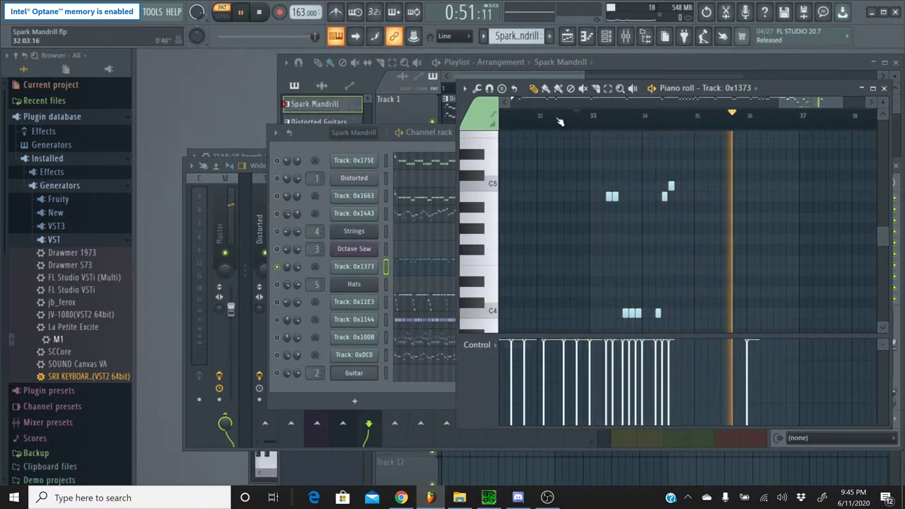
scroll(717, 188, up, 2)
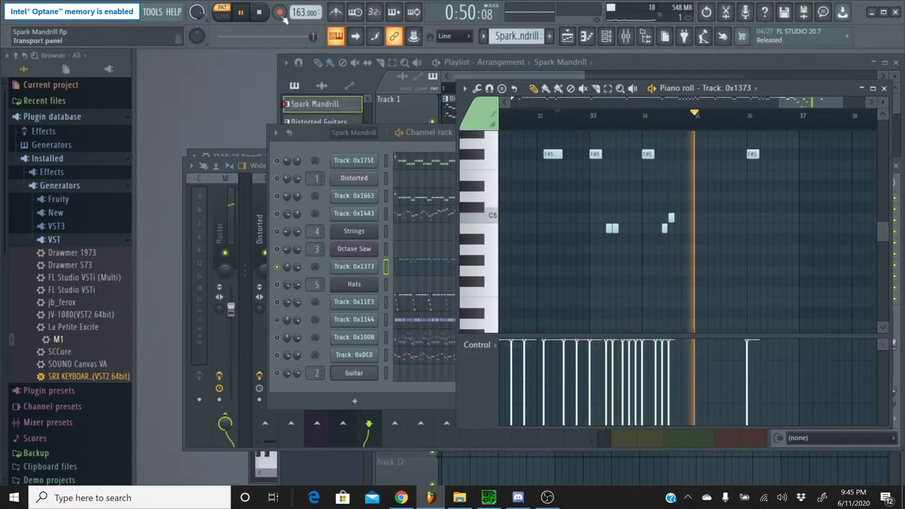
key(space)
Select the B4 and C5 notes in bars 33 and 34 of Track: 0x1373 and play the ending twice to hear them
click(607, 88)
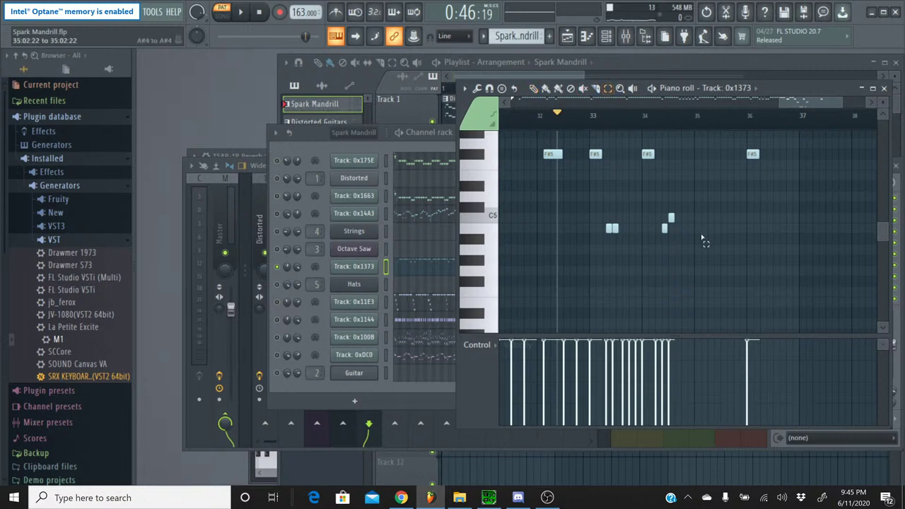
drag(700, 242, 594, 221)
click(241, 12)
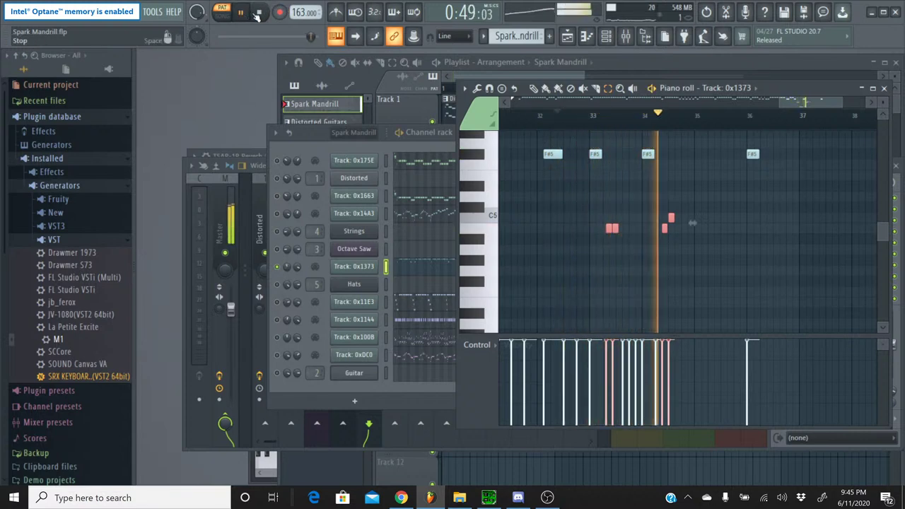
click(258, 14)
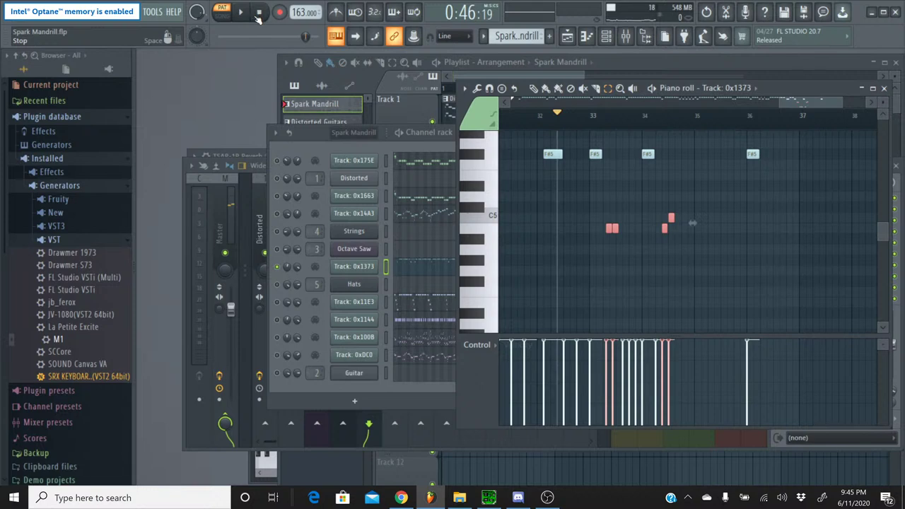
scroll(666, 187, down, 3)
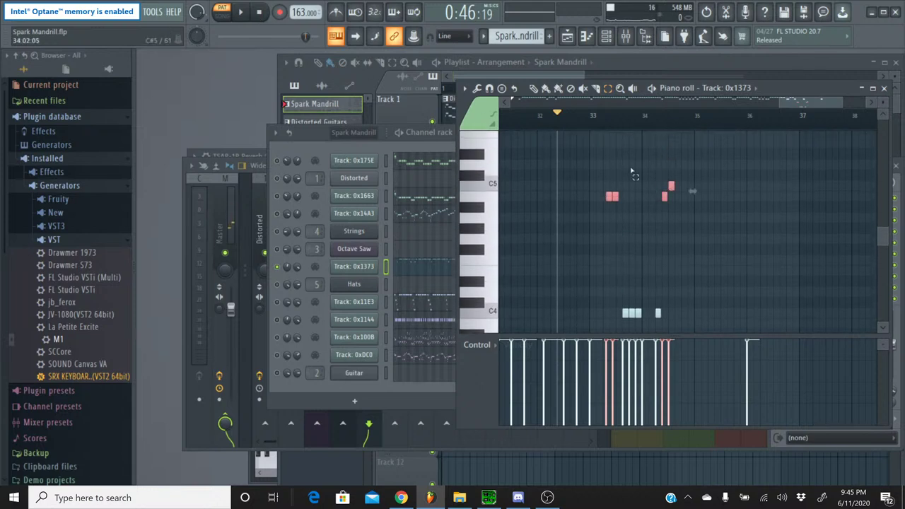
click(240, 12)
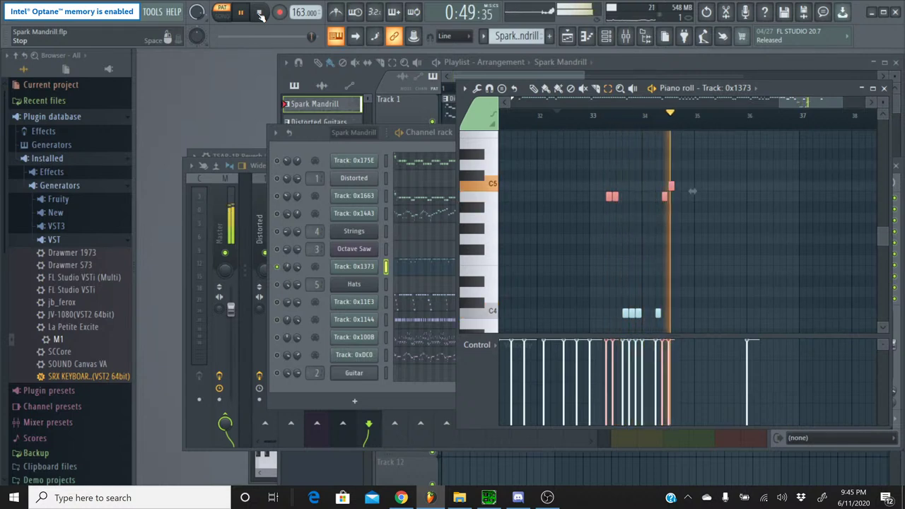
click(260, 12)
Deselect the C5 note in bar 34 so only the three B4 notes stay selected, and replay the ending
scroll(677, 173, down, 2)
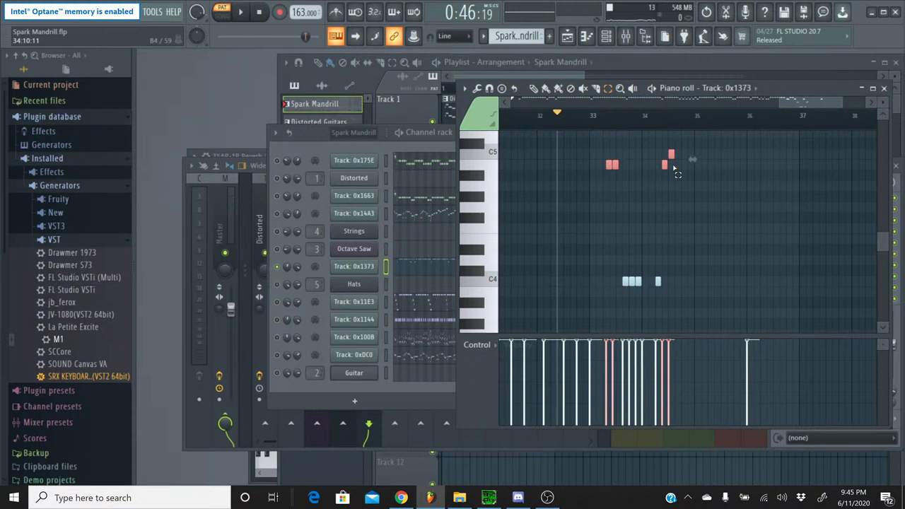
scroll(677, 173, down, 2)
scroll(676, 173, up, 3)
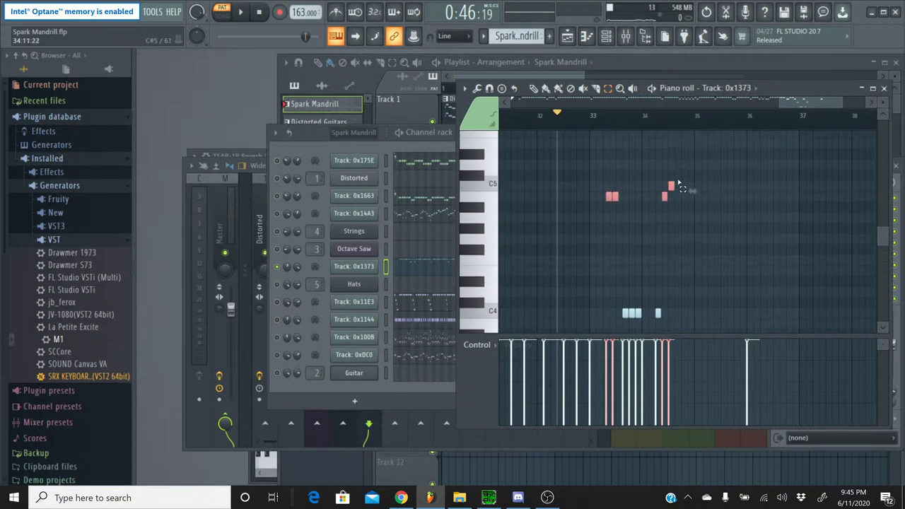
ctrl+click(670, 185)
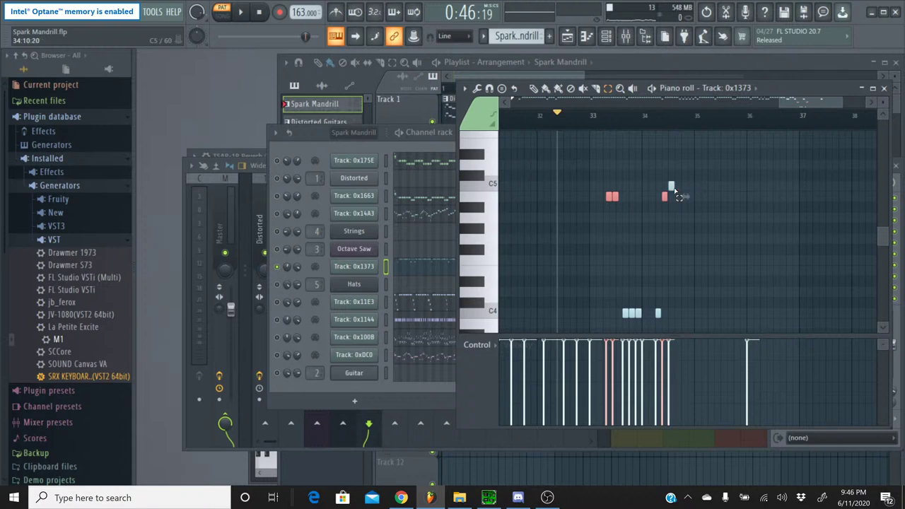
click(240, 12)
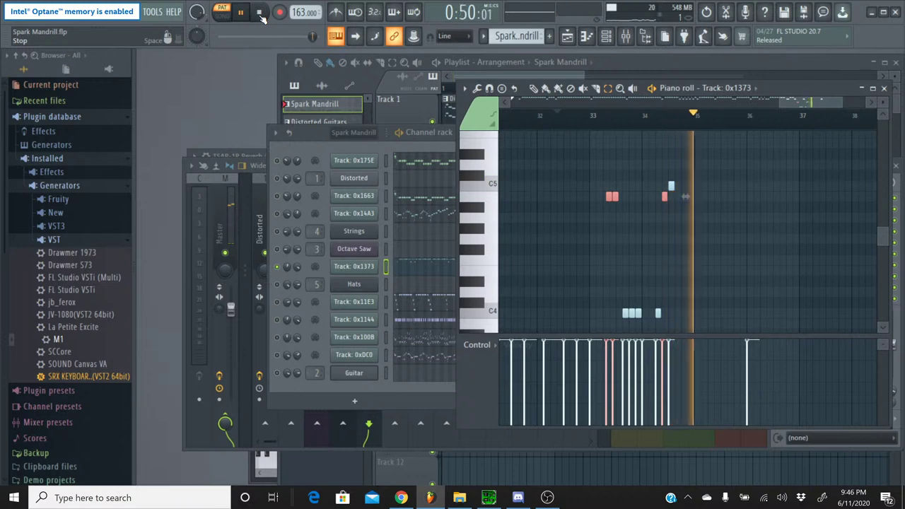
click(260, 16)
scroll(571, 157, down, 3)
scroll(571, 157, up, 3)
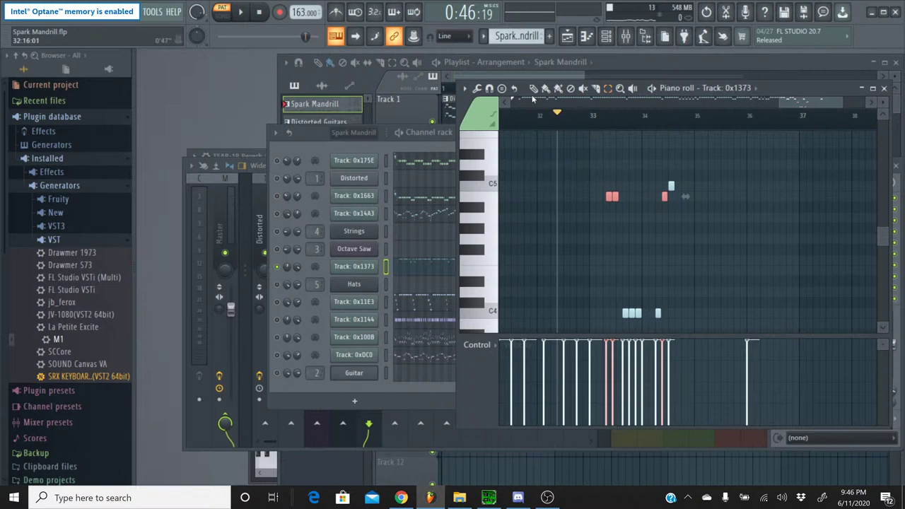
Set the playback position just before the first selected B4 note in bar 33 and close the piano roll
click(602, 125)
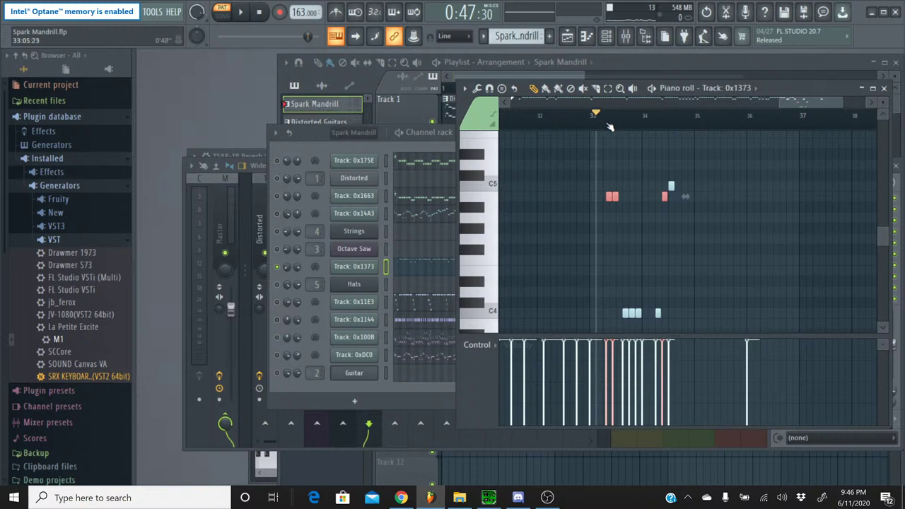
click(609, 126)
click(612, 127)
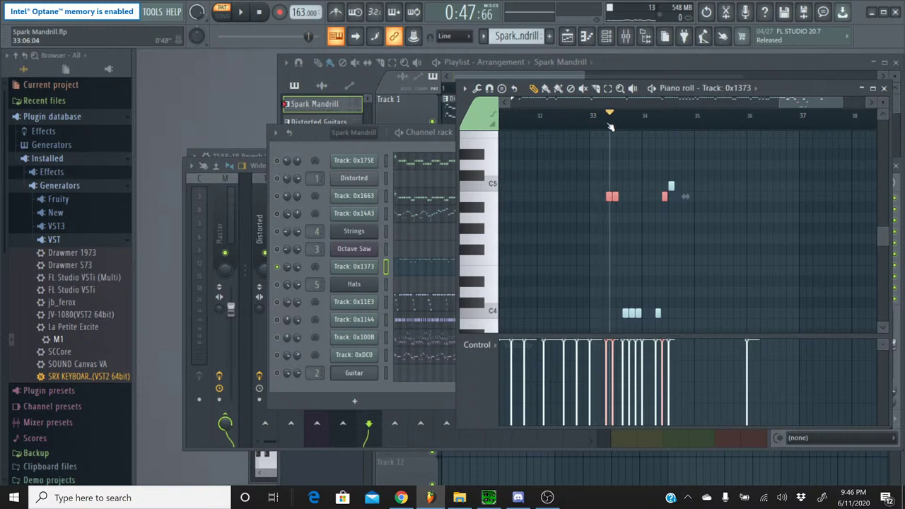
click(605, 125)
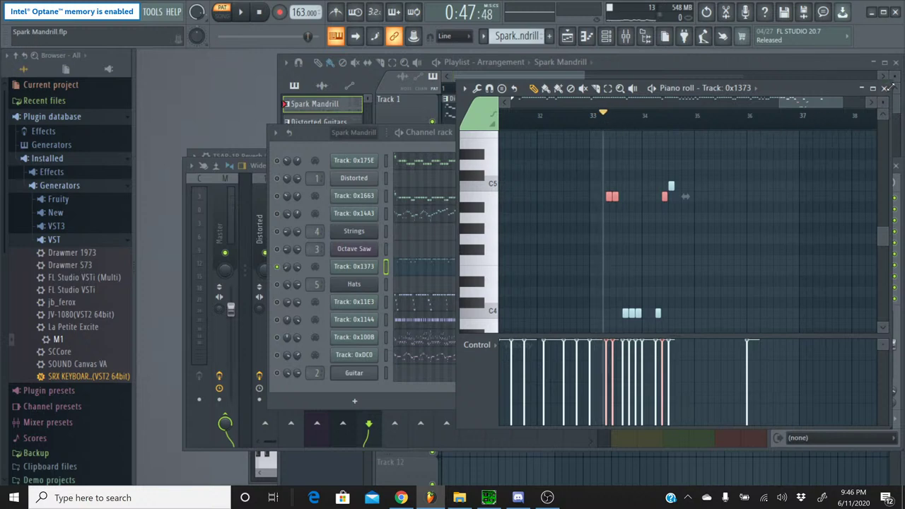
key(F7)
Switch to the Percussion pattern and add an M1 instrument channel directly below Hats
click(516, 36)
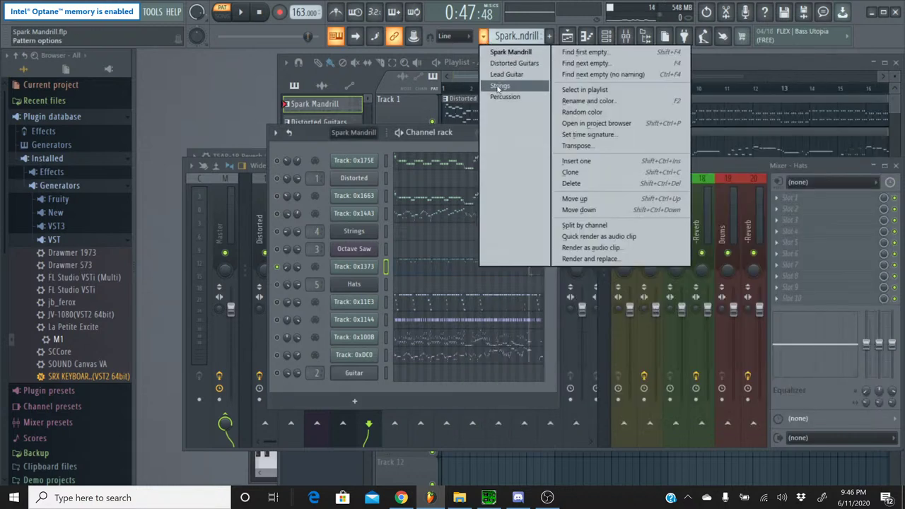
click(506, 98)
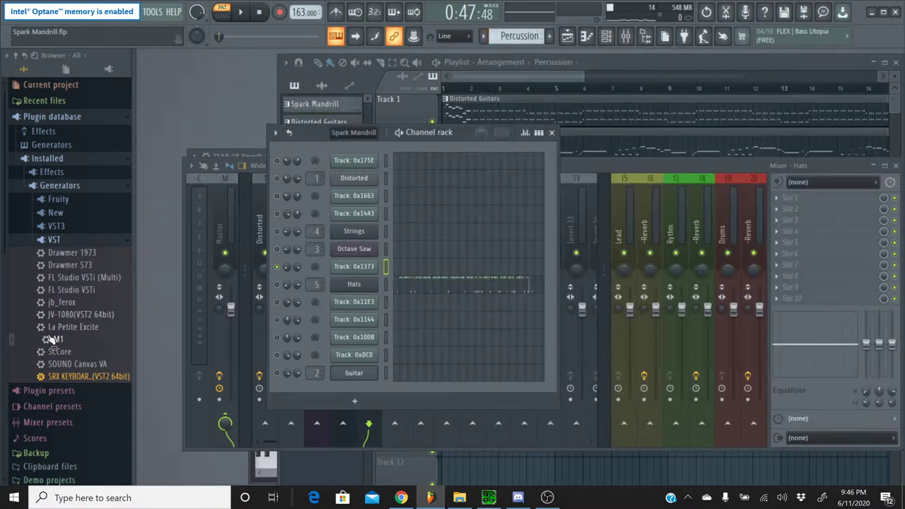
drag(58, 339, 360, 304)
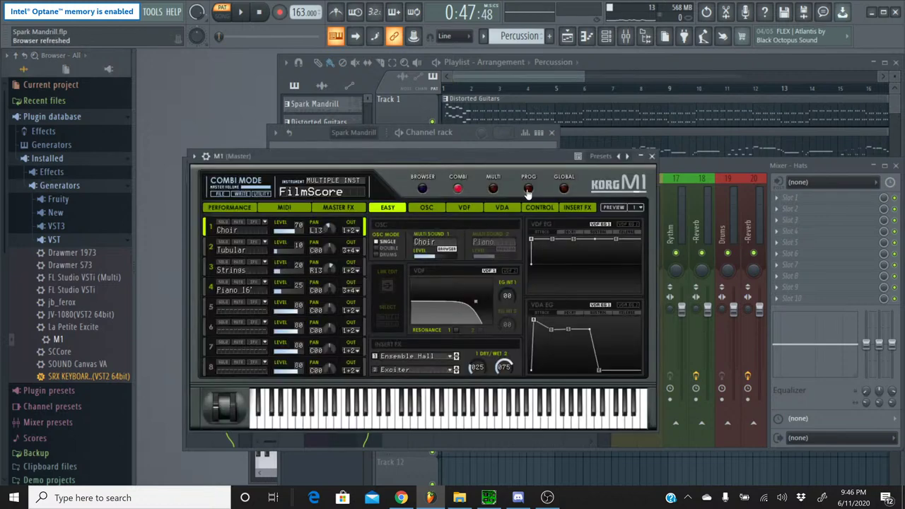
Put the M1 in Prog mode and load the BD&SDCatlog1 program from the Drums/Hit category of its browser
click(526, 190)
click(423, 189)
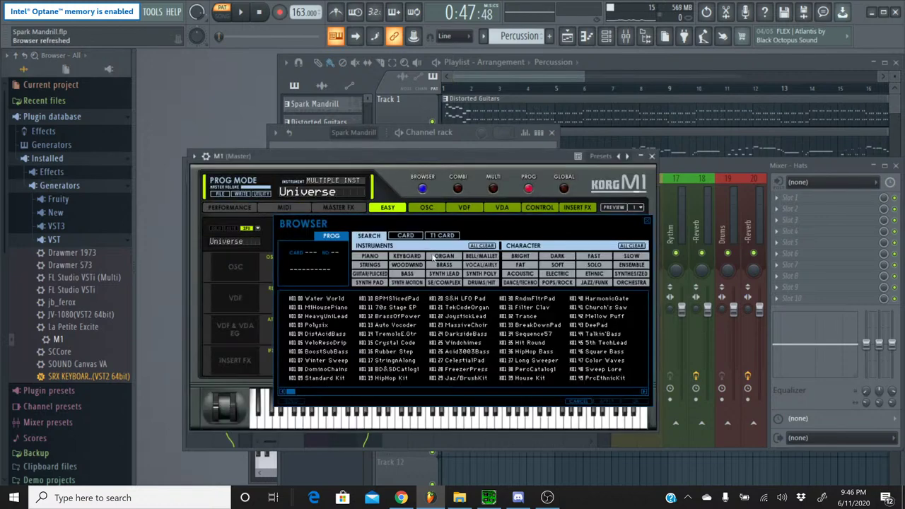
click(480, 282)
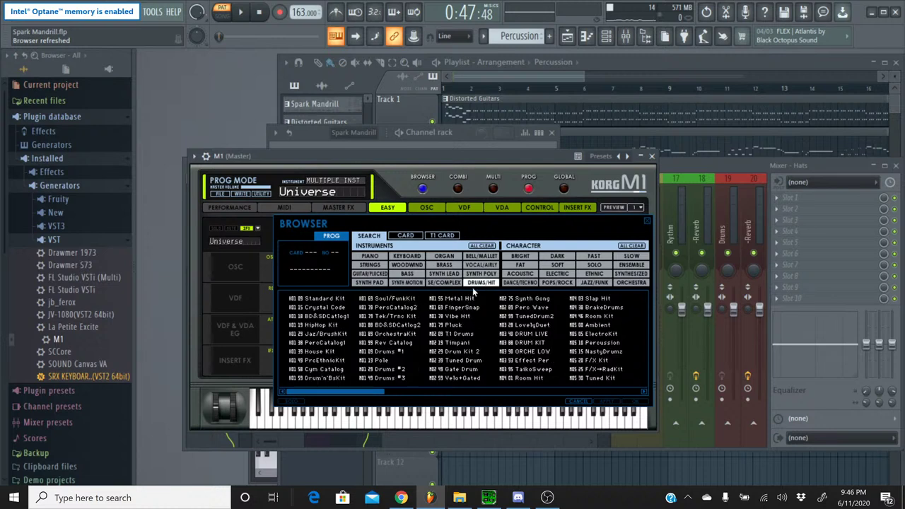
double_click(325, 316)
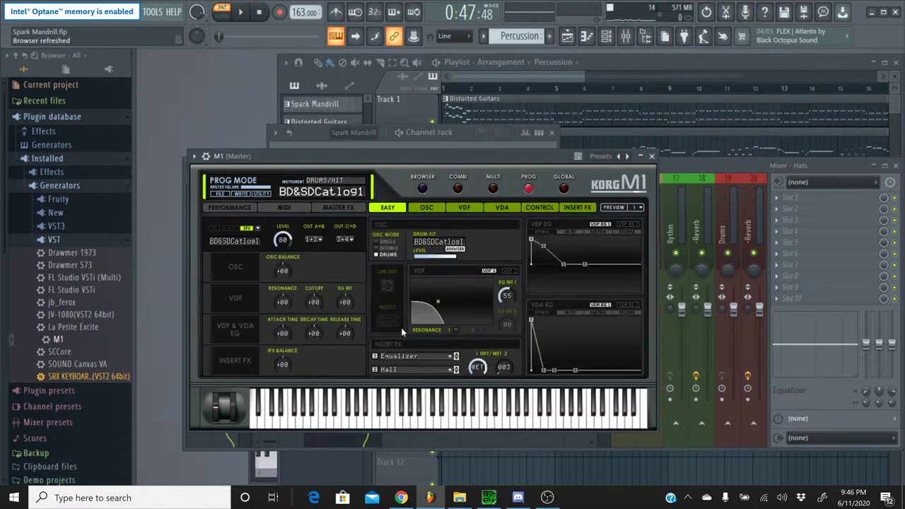
Set the M1's second insert effect to No Effect and close the instrument window
click(419, 368)
click(458, 84)
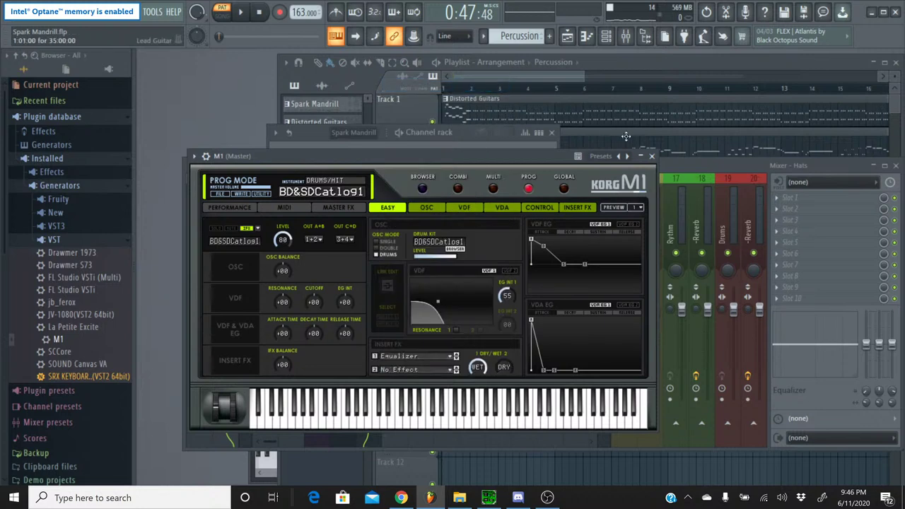
click(651, 156)
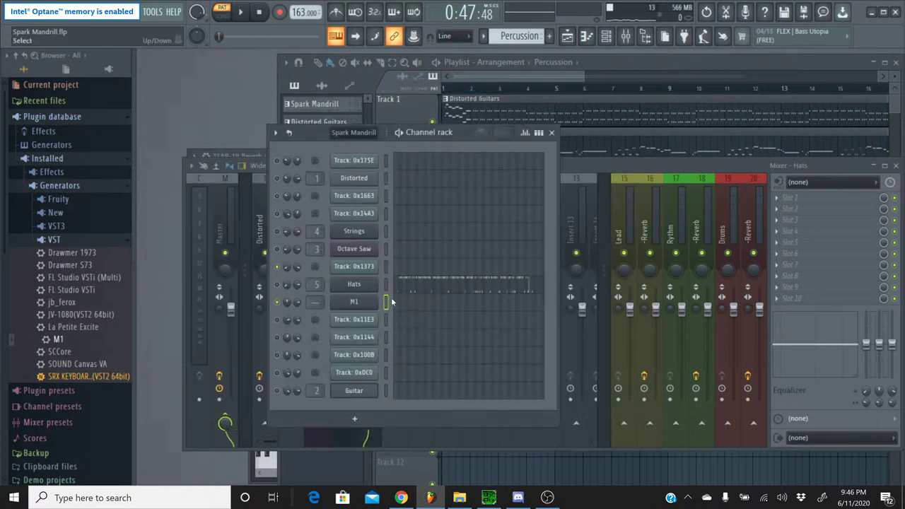
Rename the new M1 channel to SN#1
right_click(367, 304)
click(406, 329)
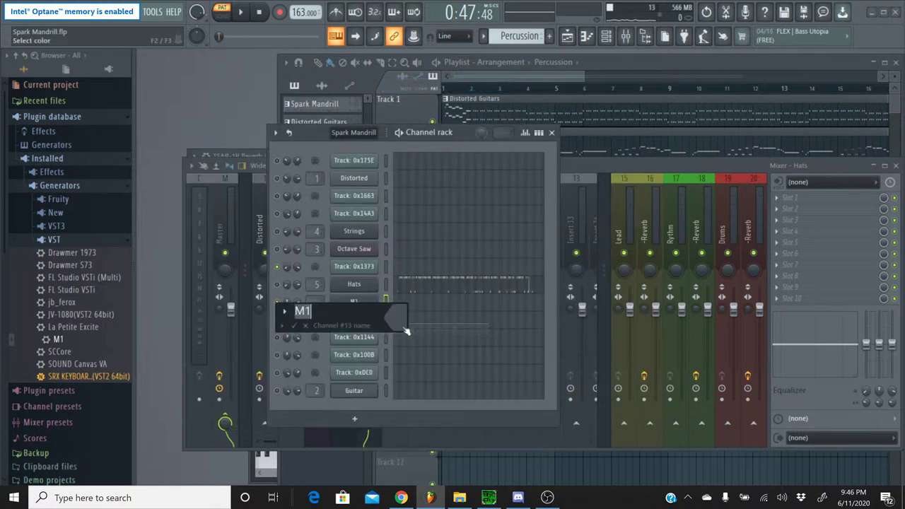
text(SN#1)
key(Return)
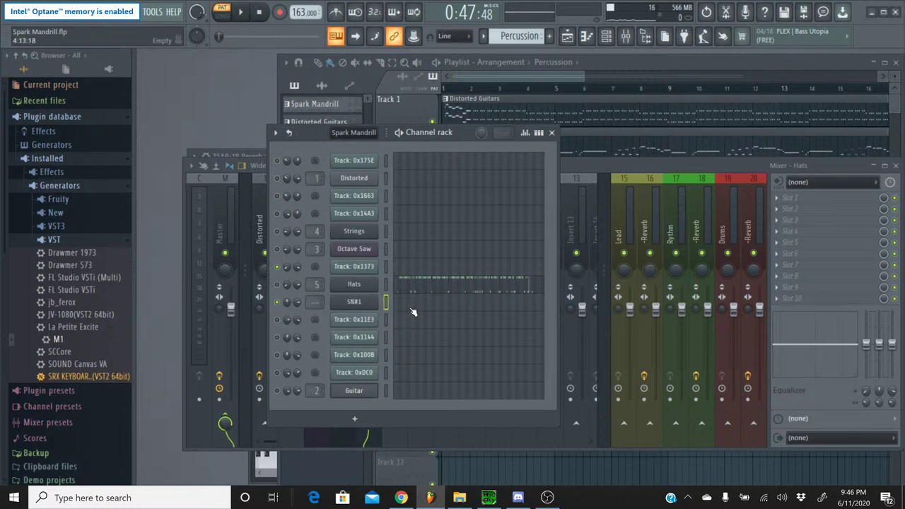
Paste the three B4 notes from Track: 0x1373 into the SN#1 piano roll and shift them to start early in bar 33
key(F7)
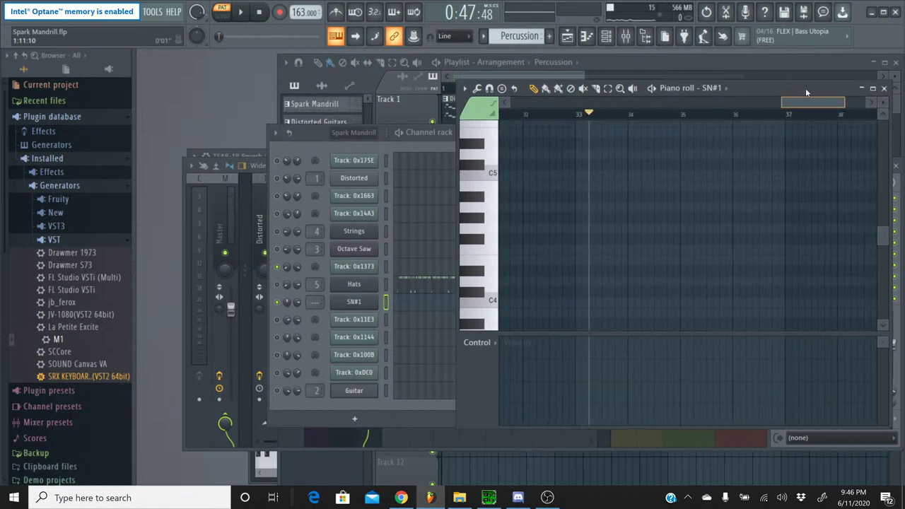
key(ctrl+v)
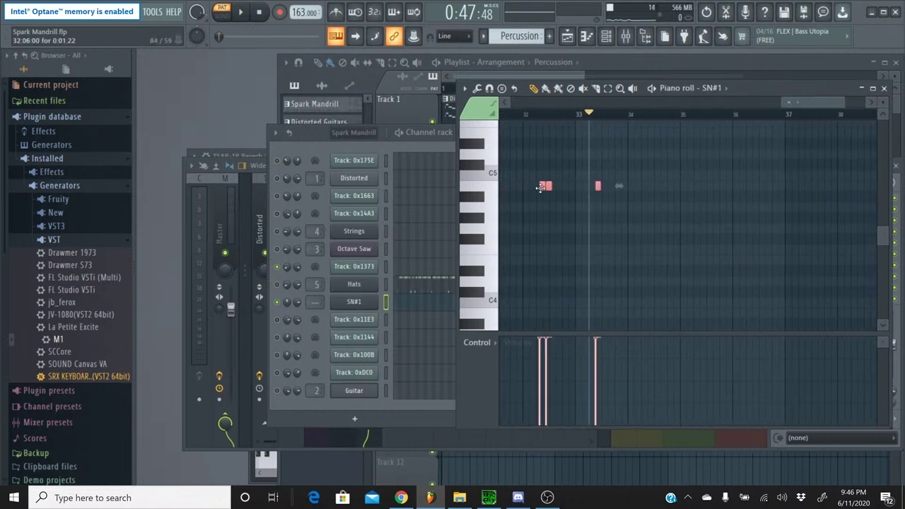
drag(545, 186, 596, 186)
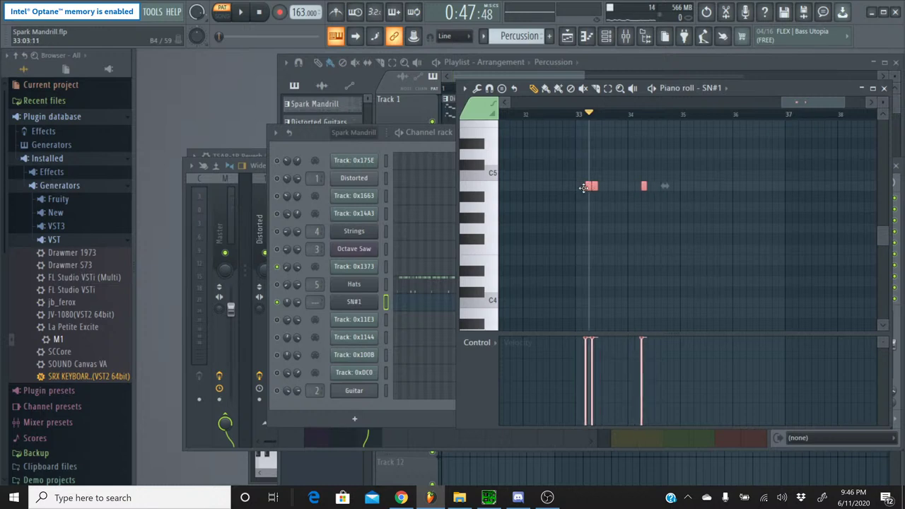
key(ctrl+d)
scroll(517, 186, up, 3)
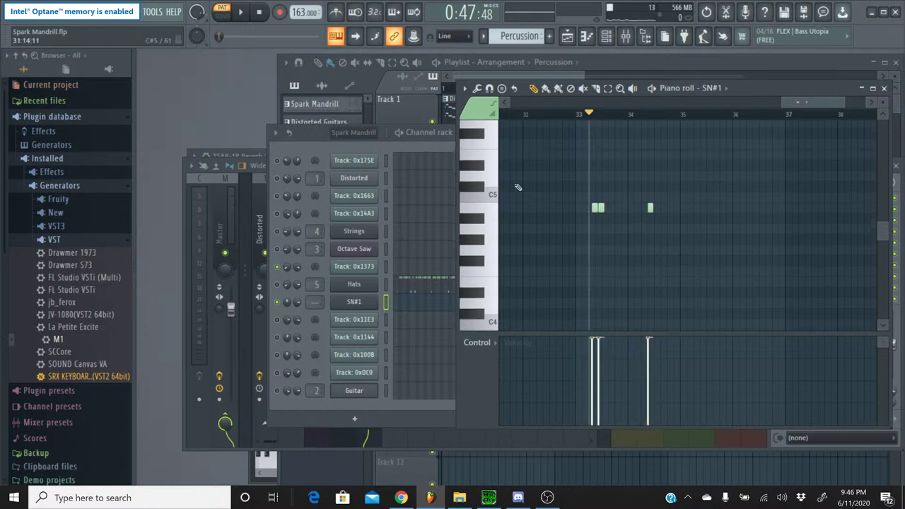
Audition the A#5 drum sound, transpose all SN#1 notes up 11 semitones to A#5, and play them from bar 33
click(482, 164)
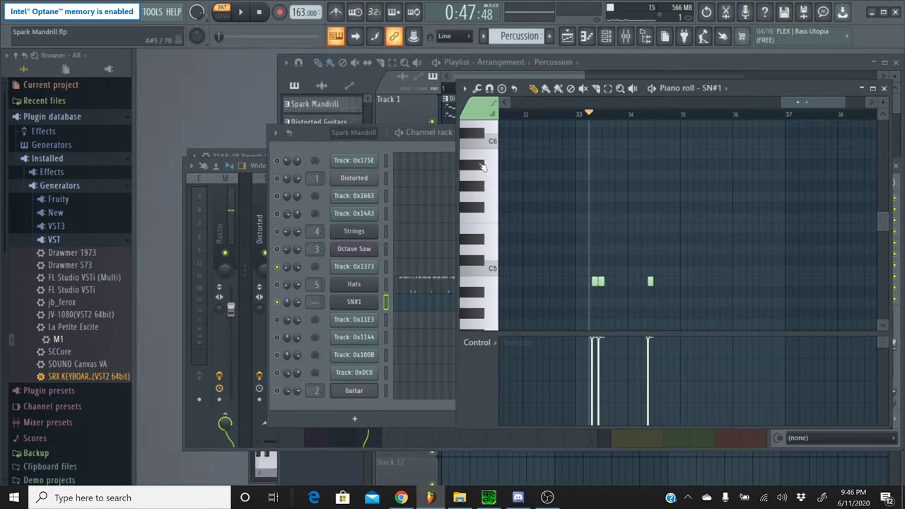
key(ctrl+a)
key(Up)
key(Up)
key(Up)
key(Up)
key(Up)
key(Up)
key(Up)
key(Up)
key(Up)
key(Up)
key(Up)
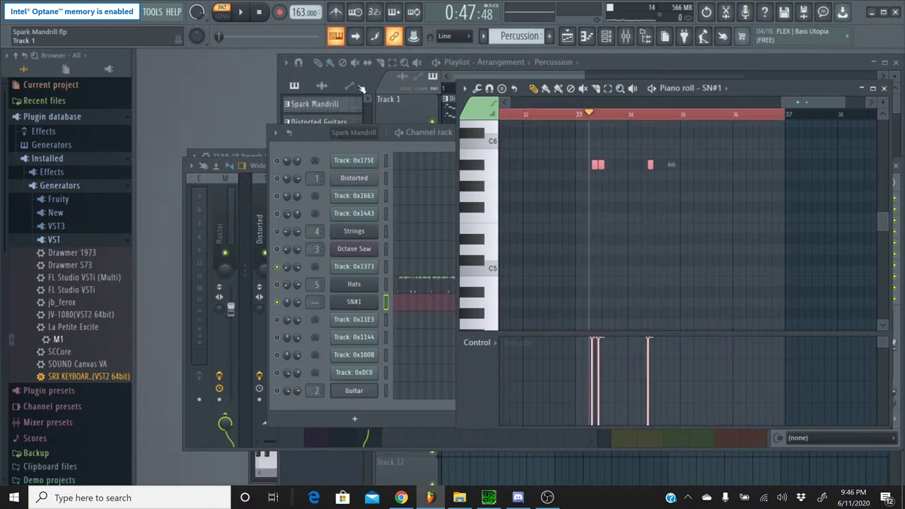
click(241, 13)
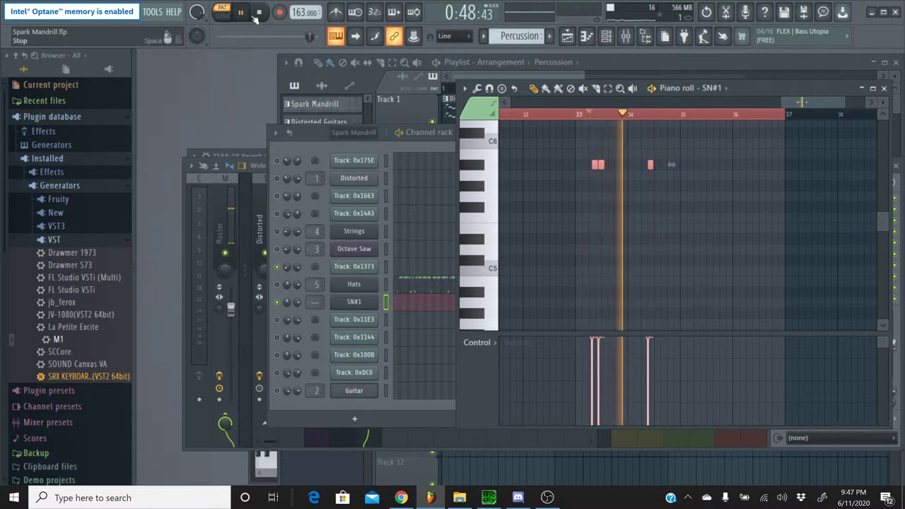
Stop playback, close the SN#1 piano roll, and route the SN#1 channel to mixer track 6
key(space)
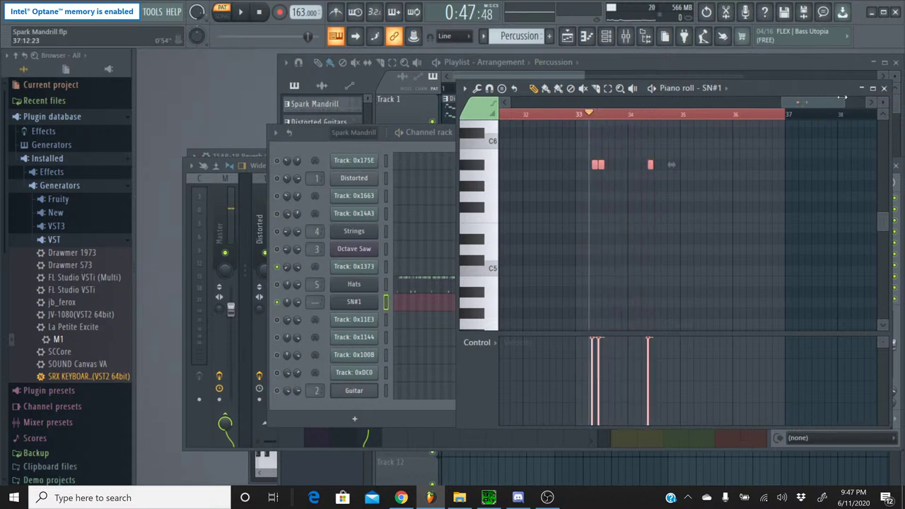
click(883, 89)
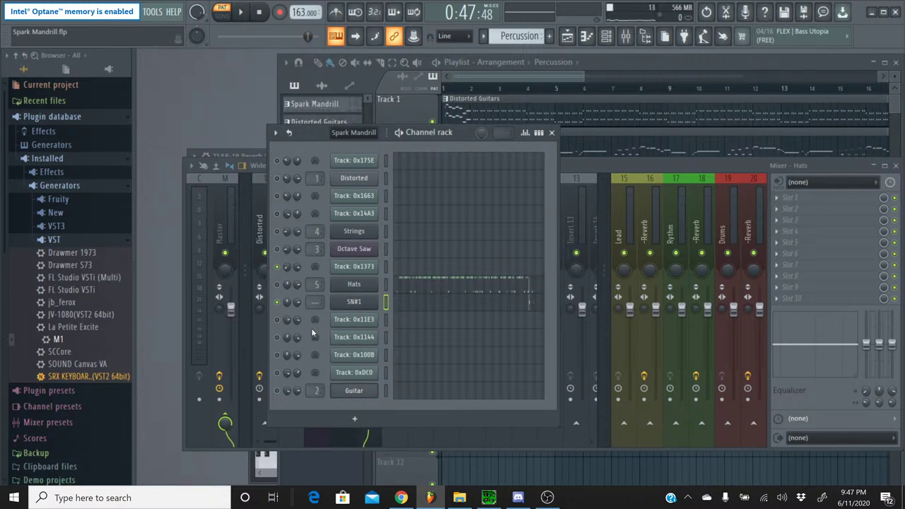
click(568, 173)
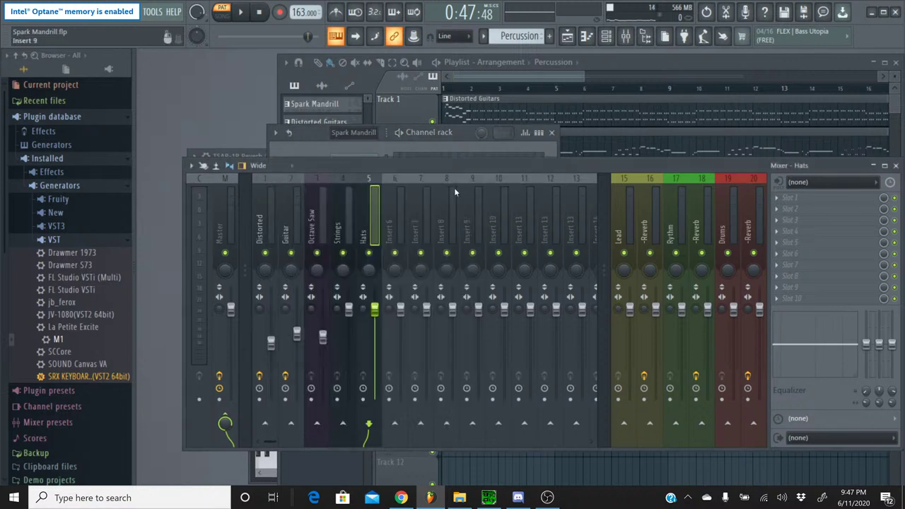
click(400, 190)
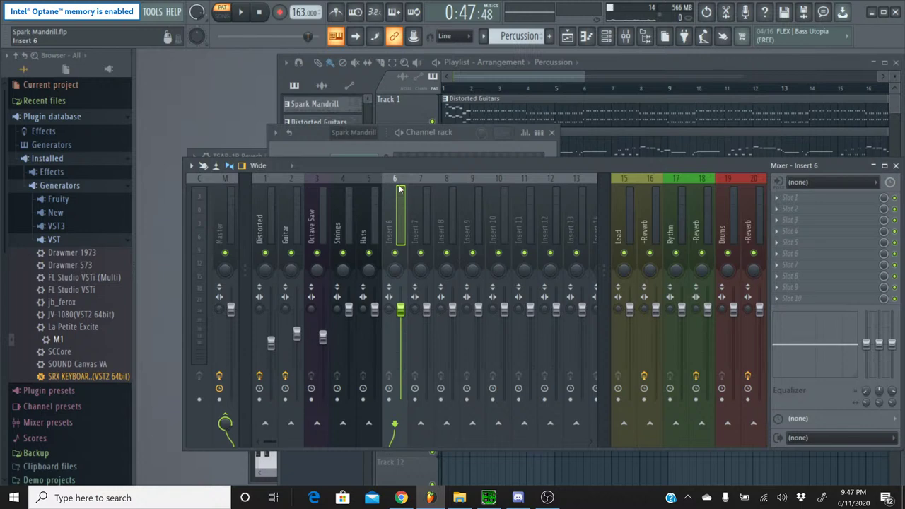
key(ctrl+l)
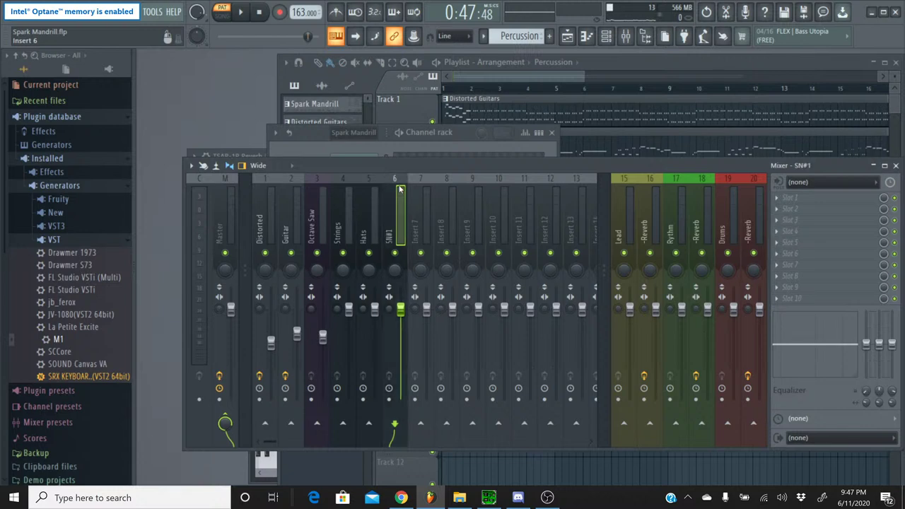
Rename mixer track 6 to Snares
right_click(400, 182)
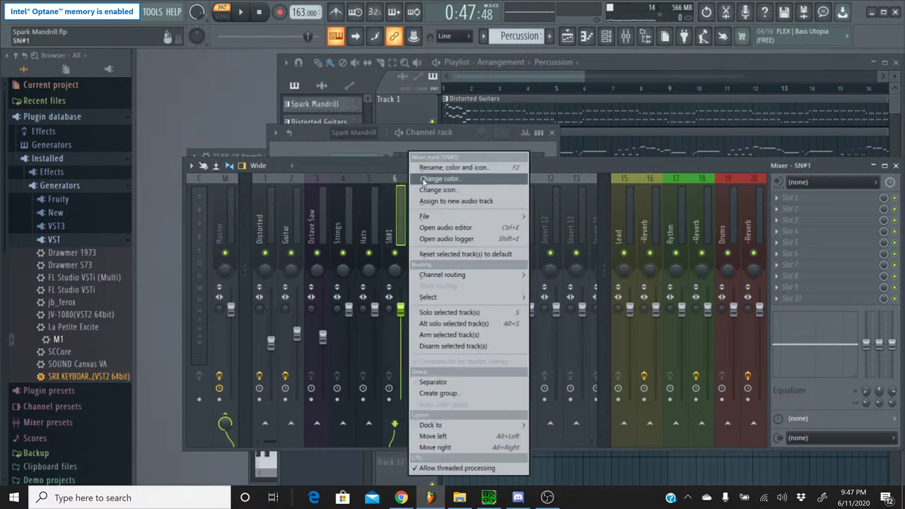
click(427, 177)
text(Sn)
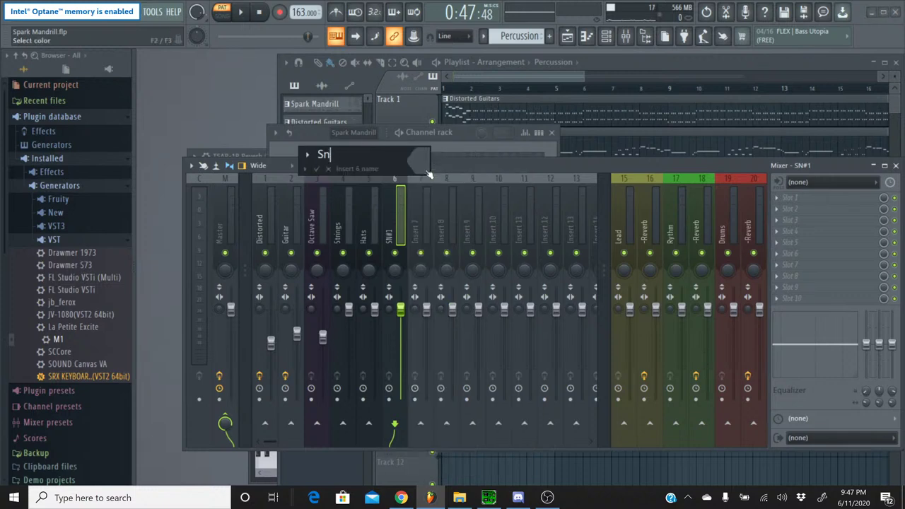
text(ares)
key(Return)
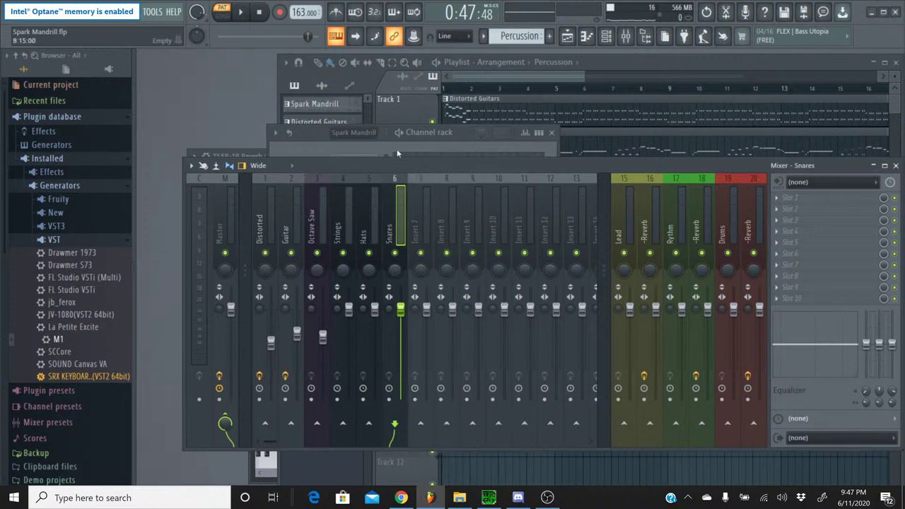
Switch to Chrome to read the YouTube Studio live chat, and return to FL Studio
click(305, 146)
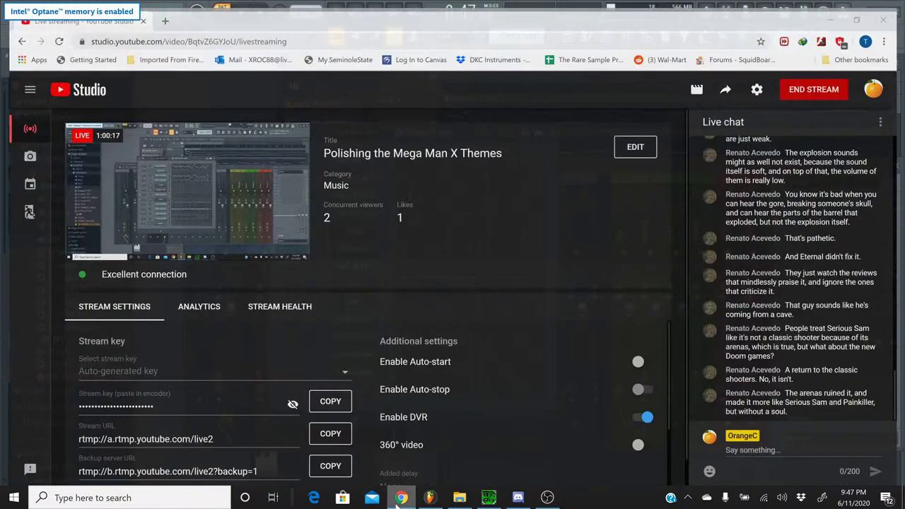
click(400, 497)
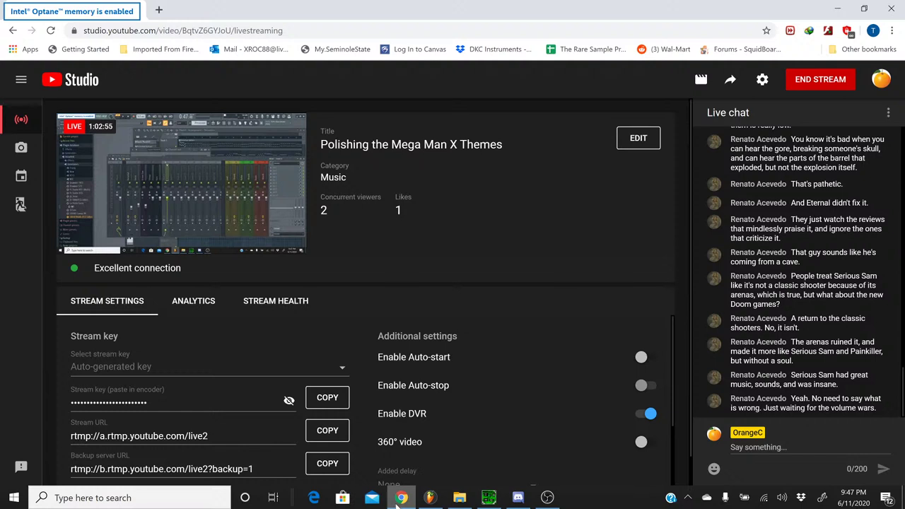
click(398, 499)
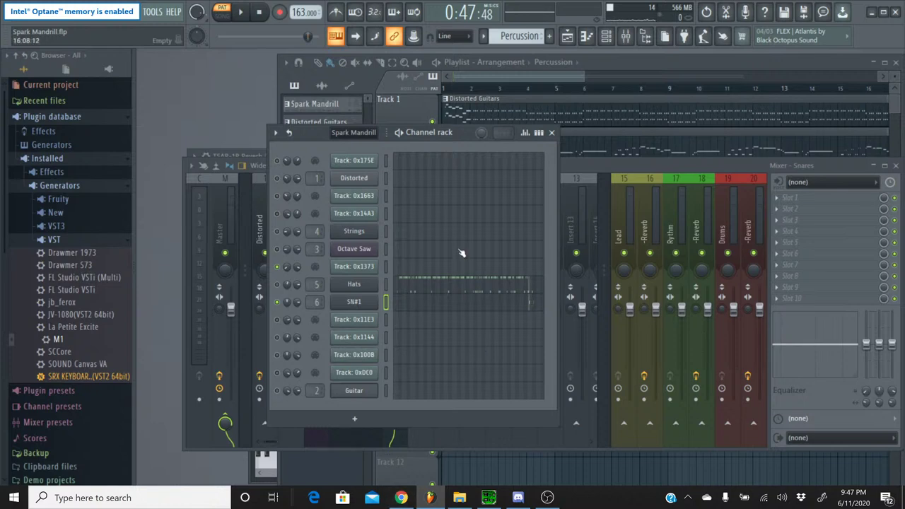
Copy the channel panning events of Track: 0x1373 from the Spark Mandrill pattern
click(483, 36)
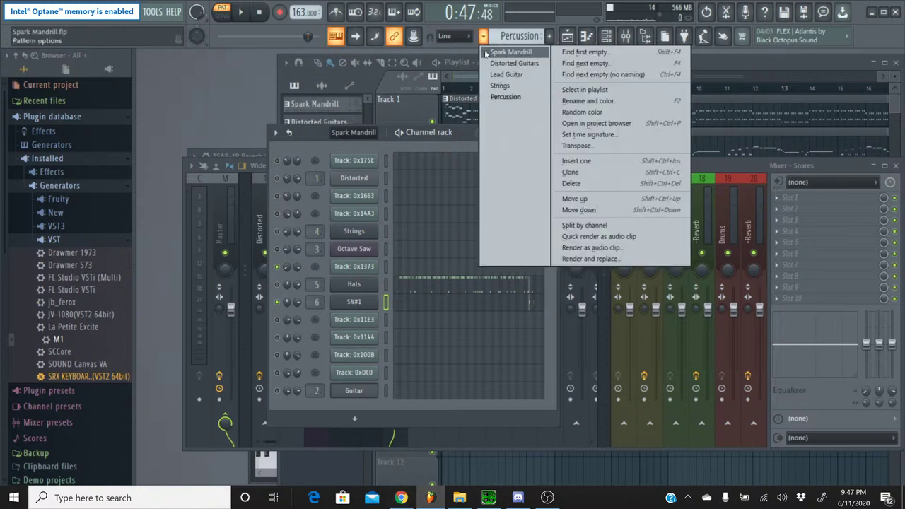
click(487, 53)
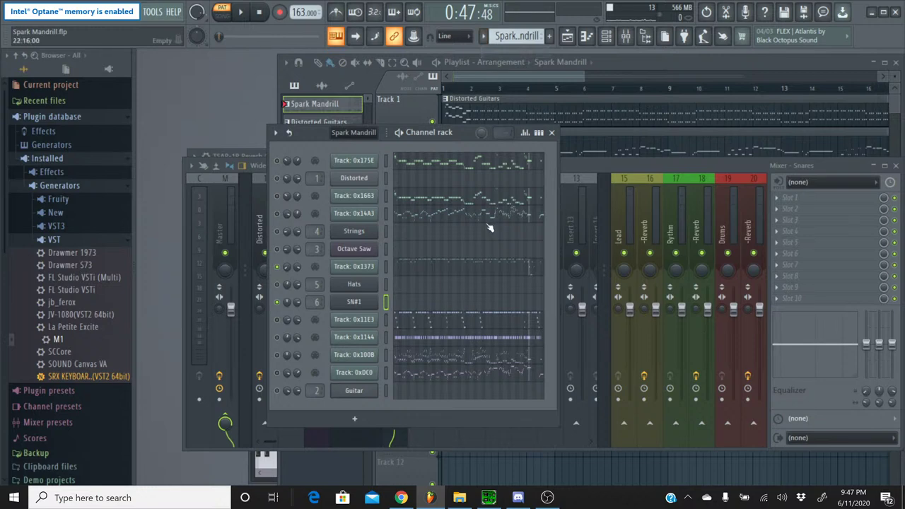
right_click(287, 268)
click(316, 400)
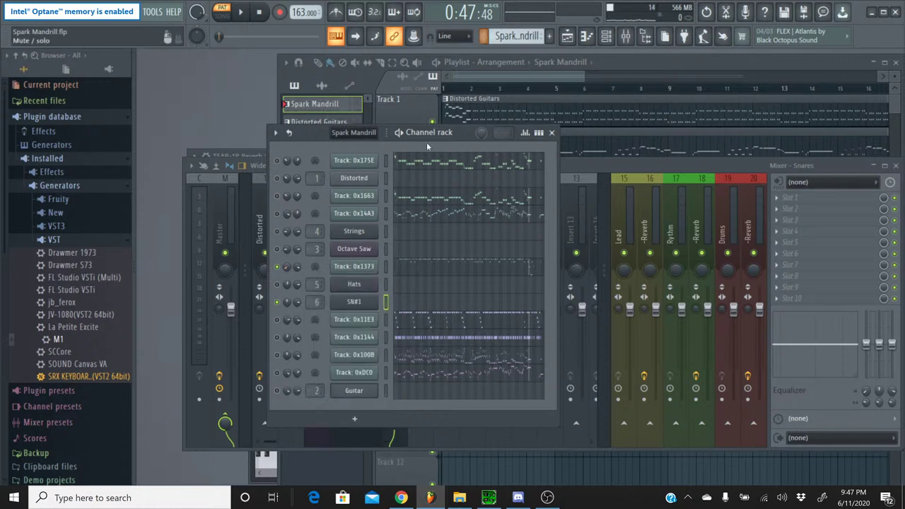
right_click(296, 271)
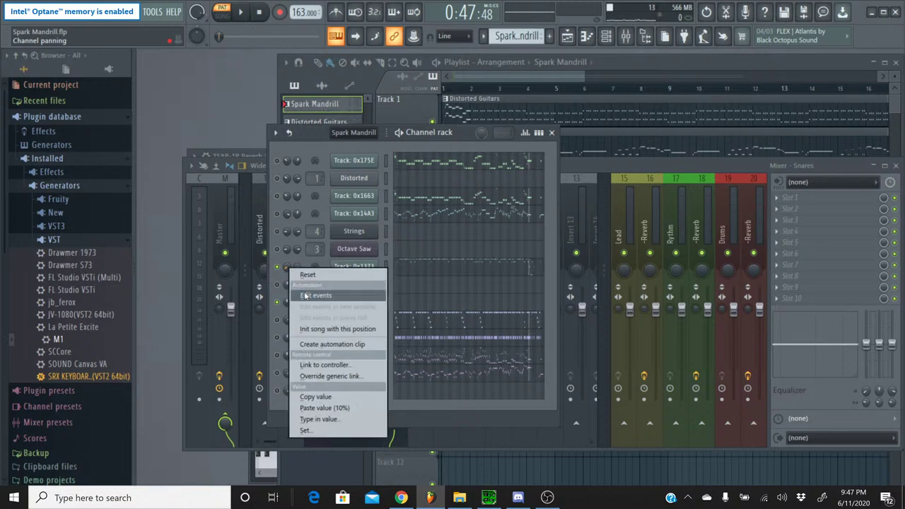
click(303, 292)
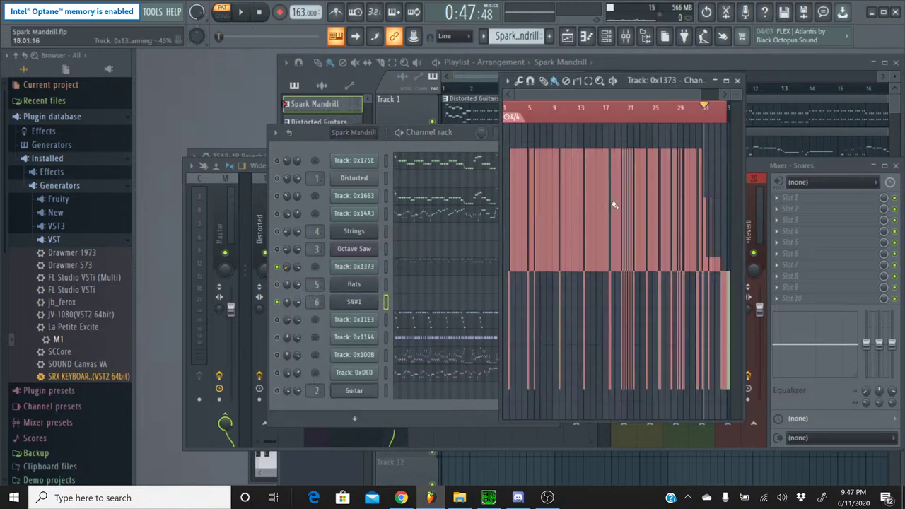
click(737, 82)
Paste the copied panning events into SN#1's channel panning in the Percussion pattern and play it from bar 33
click(483, 36)
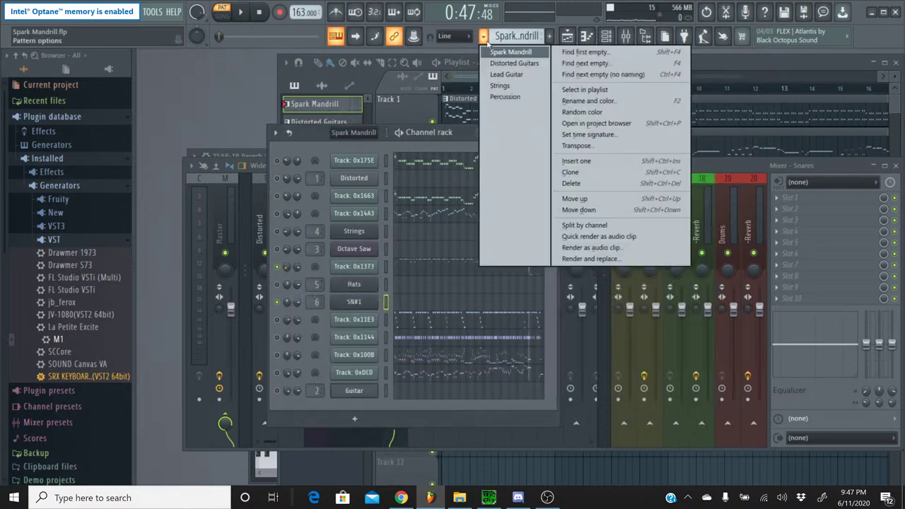
click(504, 97)
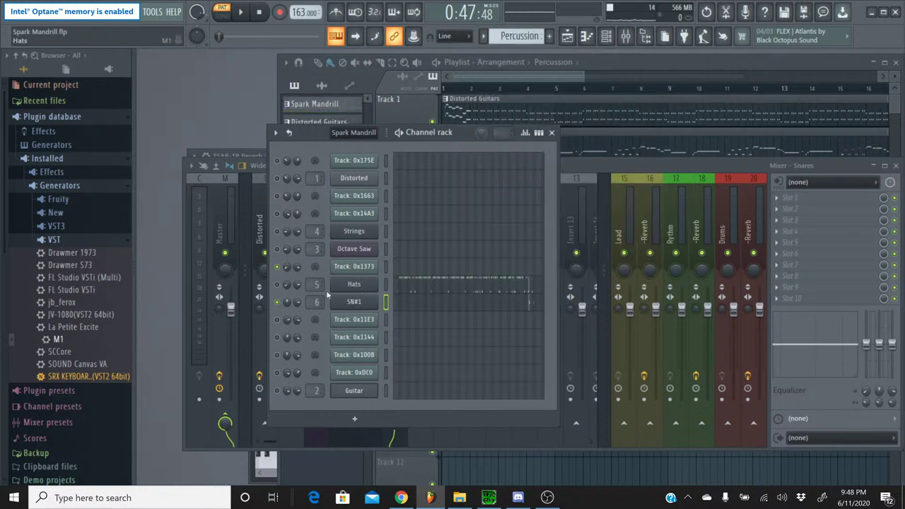
right_click(287, 303)
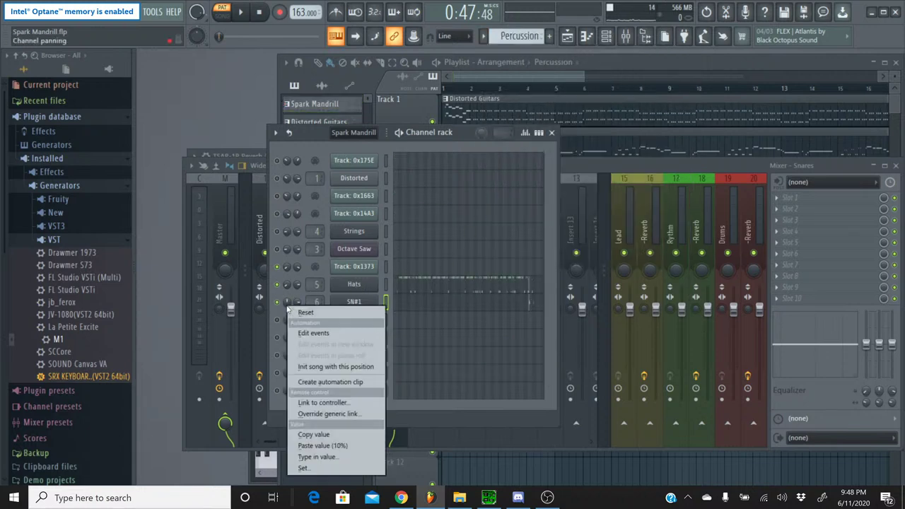
click(338, 337)
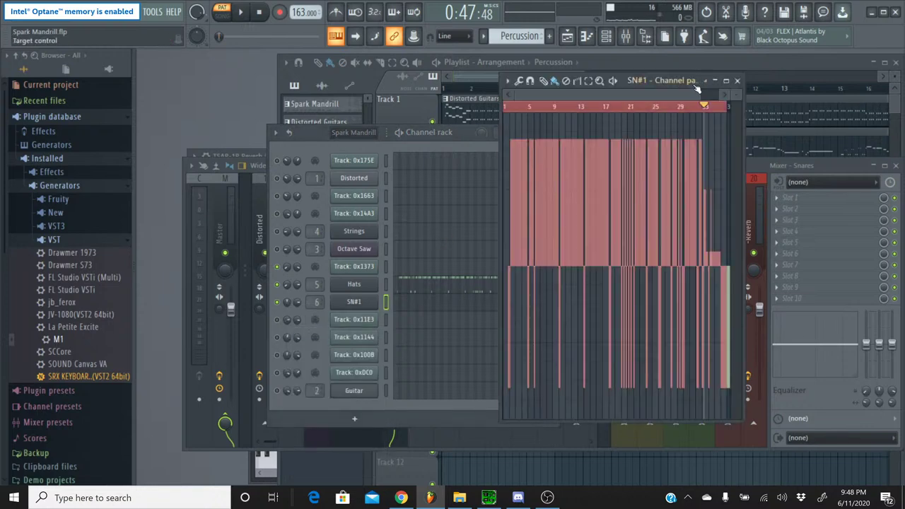
click(736, 81)
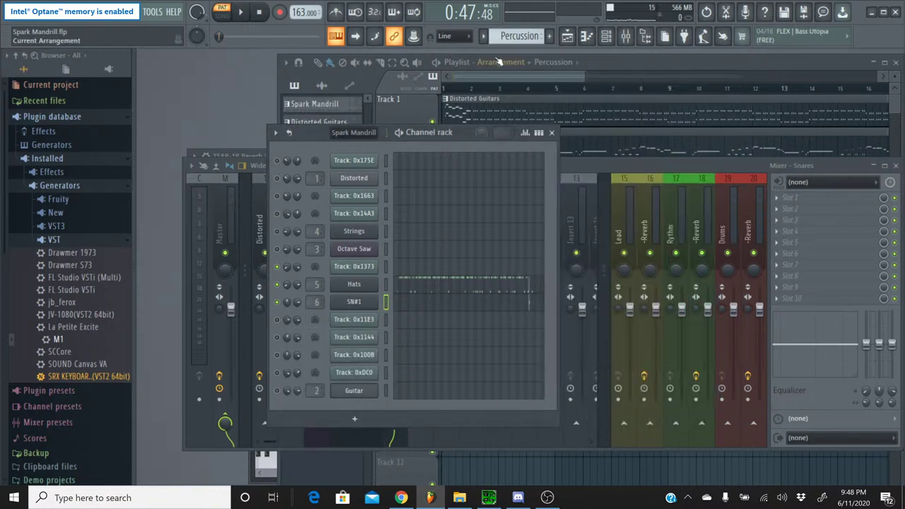
click(244, 16)
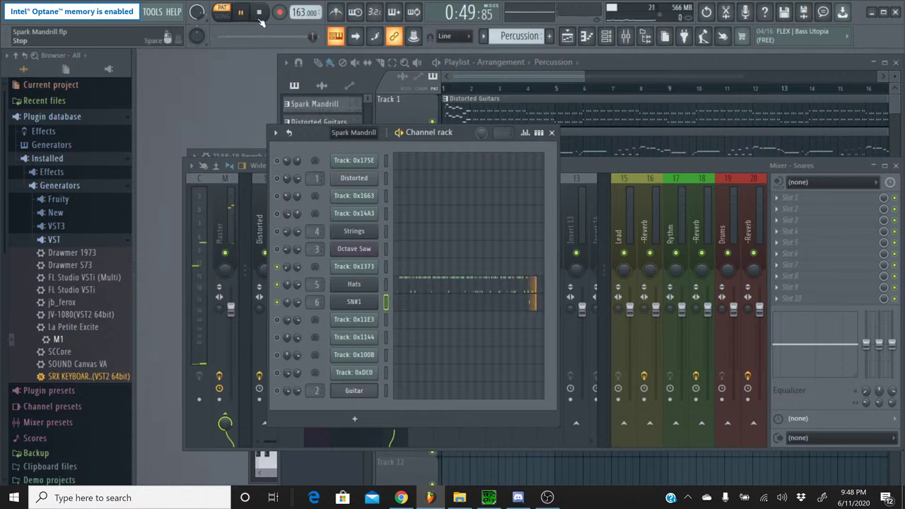
click(258, 13)
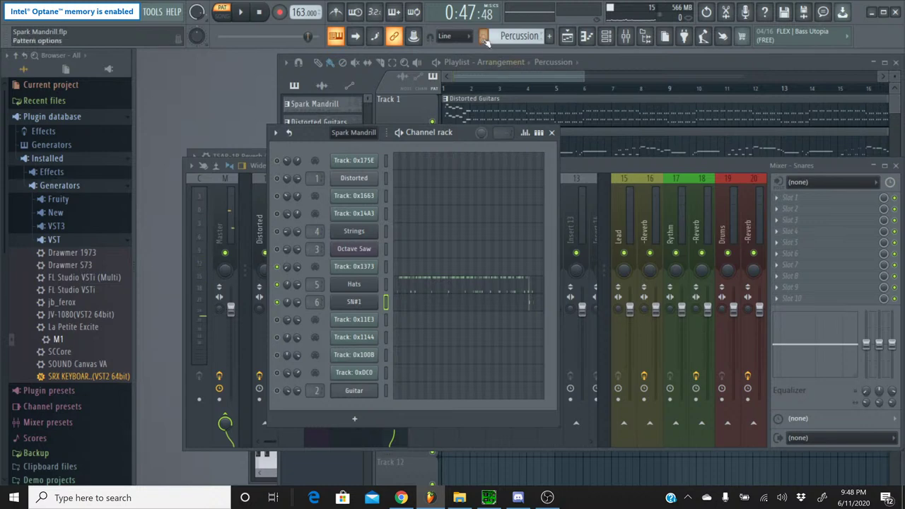
Open the Track: 0x1373 piano roll in the Spark Mandrill pattern at the drum notes in bars 33 and 34
click(483, 37)
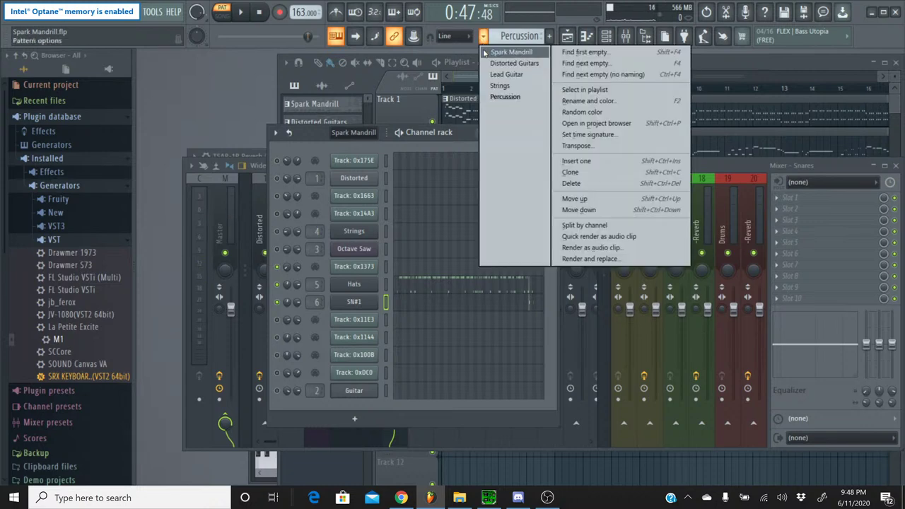
click(487, 54)
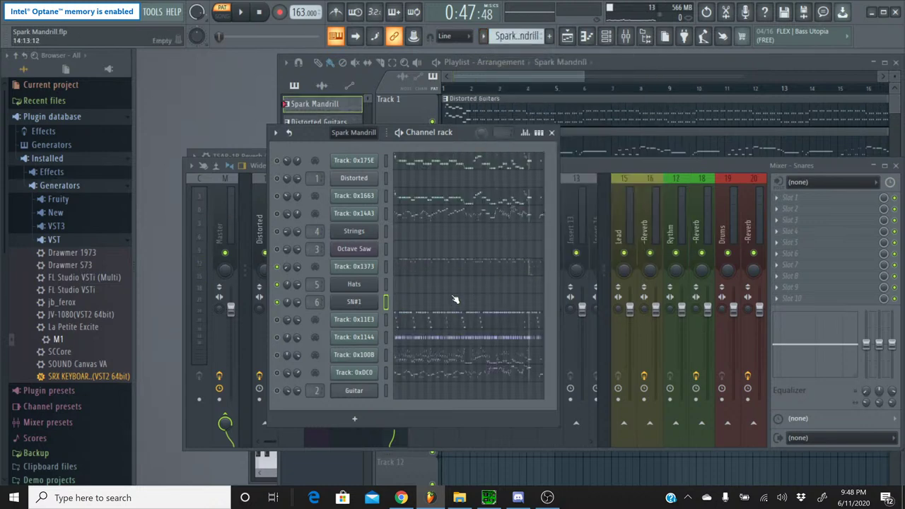
click(511, 266)
drag(554, 105, 799, 119)
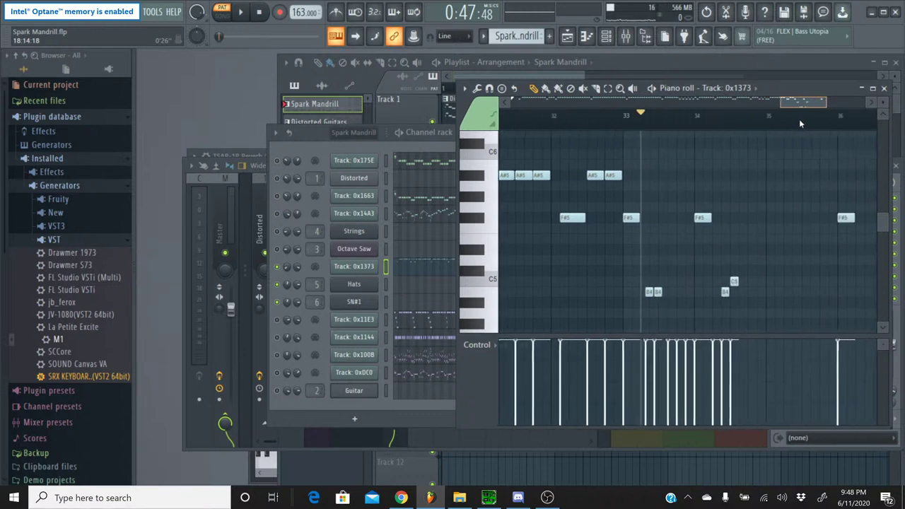
scroll(798, 196, down, 4)
scroll(746, 203, down, 2)
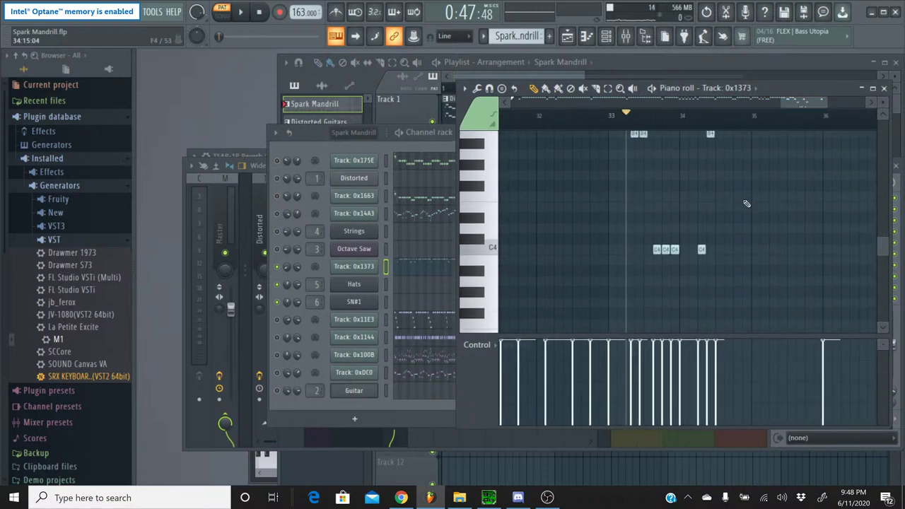
Play Track: 0x1373 from bar 33 twice to compare how the ending B4, C4 and C5 drum notes sound
click(240, 12)
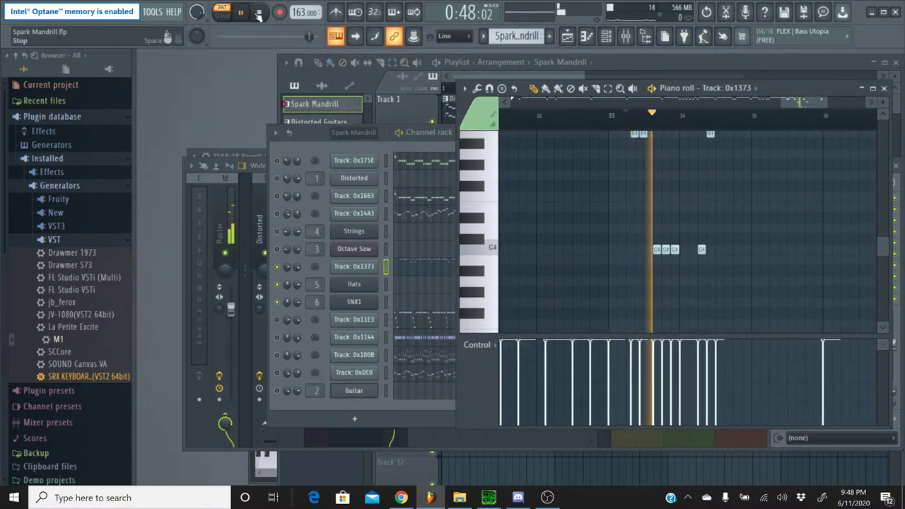
click(258, 12)
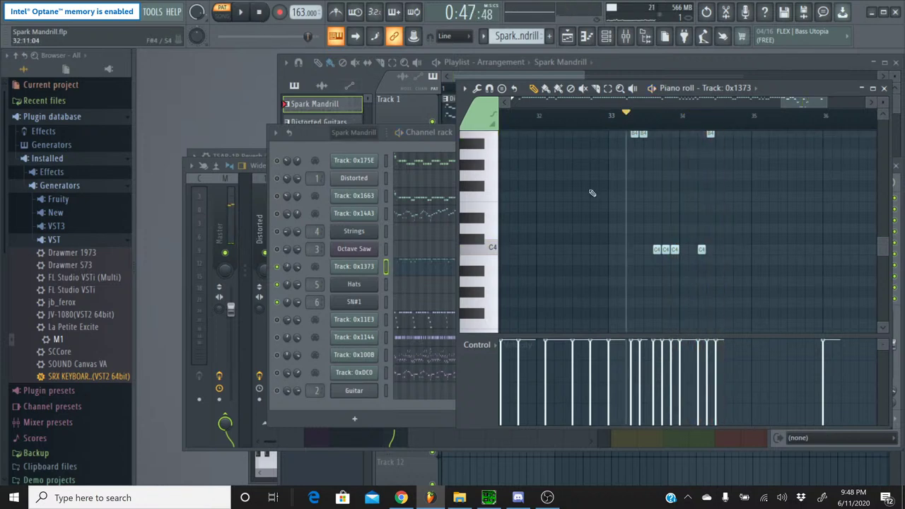
scroll(716, 251, up, 3)
scroll(716, 250, down, 4)
scroll(717, 251, up, 5)
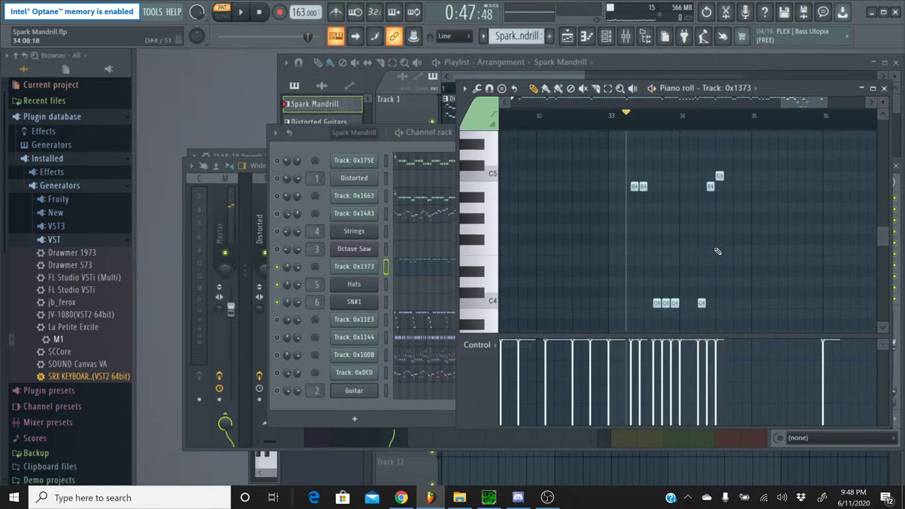
click(241, 12)
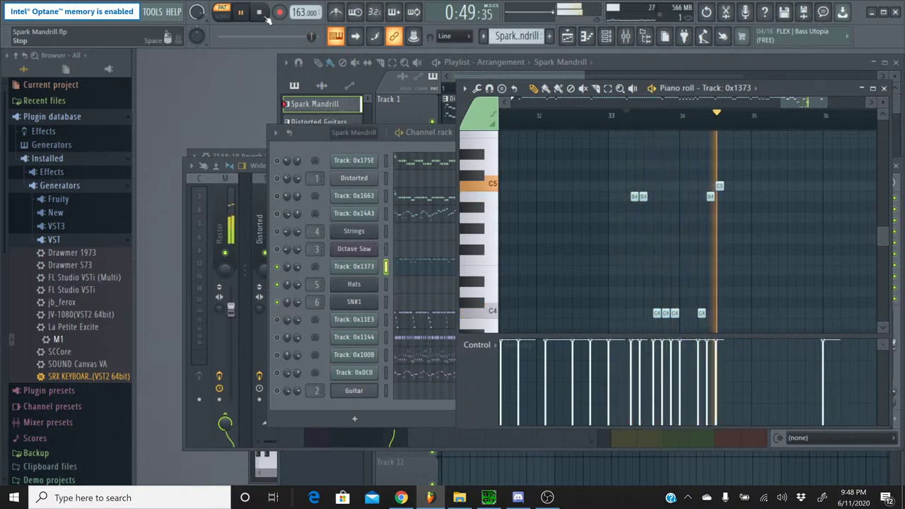
click(260, 12)
scroll(646, 198, down, 2)
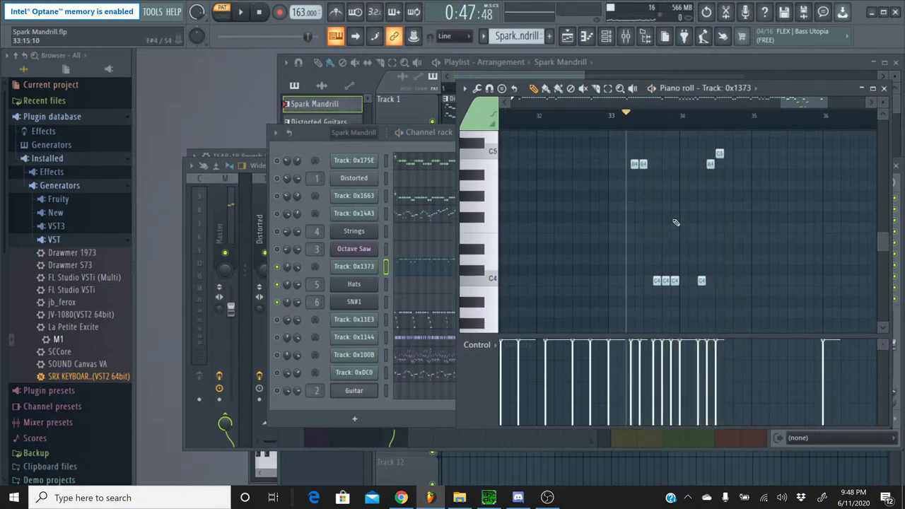
Copy the four C4 notes and the C5 note in bars 33 and 34 of Track: 0x1373
click(608, 89)
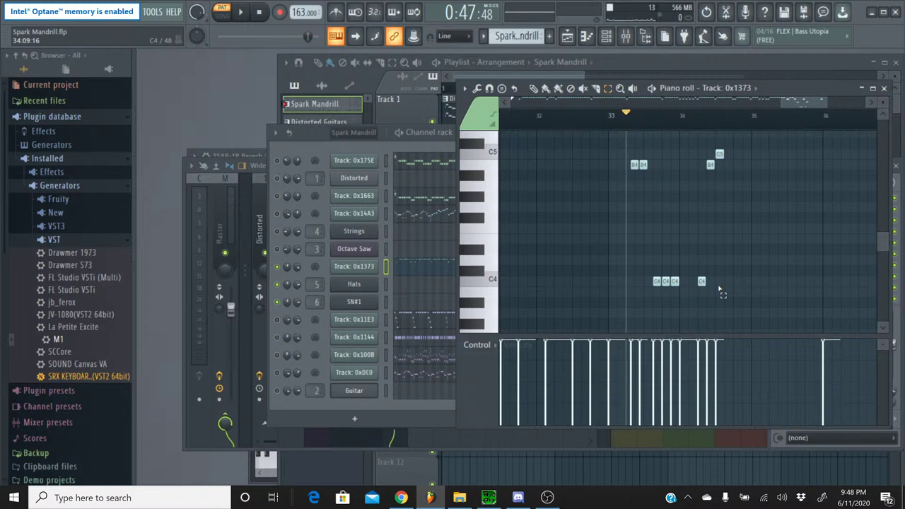
drag(719, 290, 649, 264)
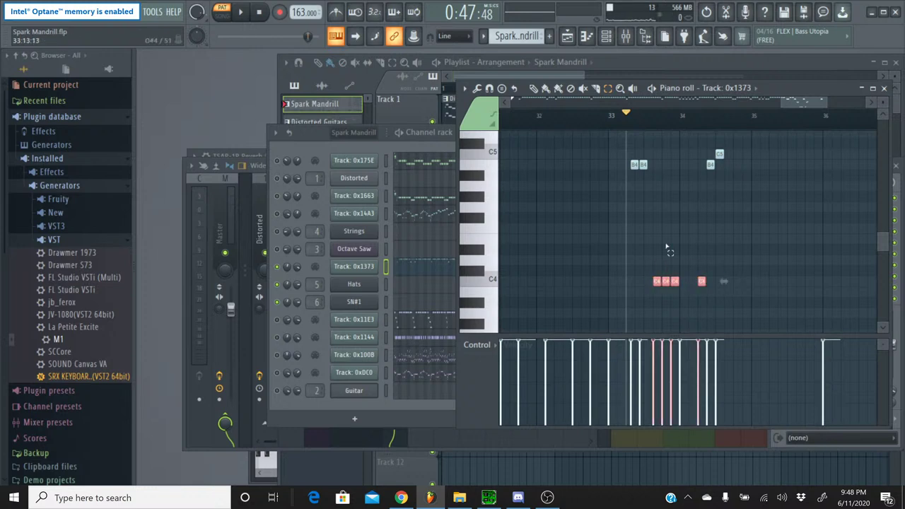
shift+click(722, 160)
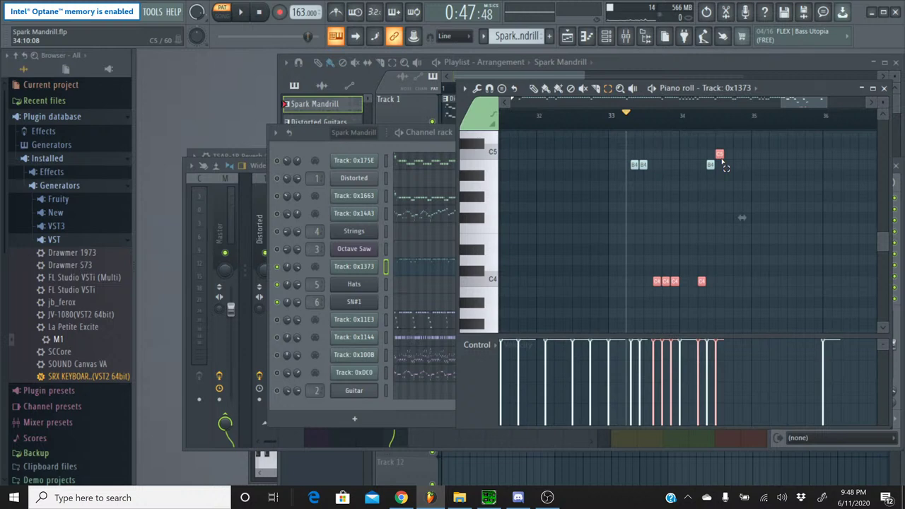
click(883, 88)
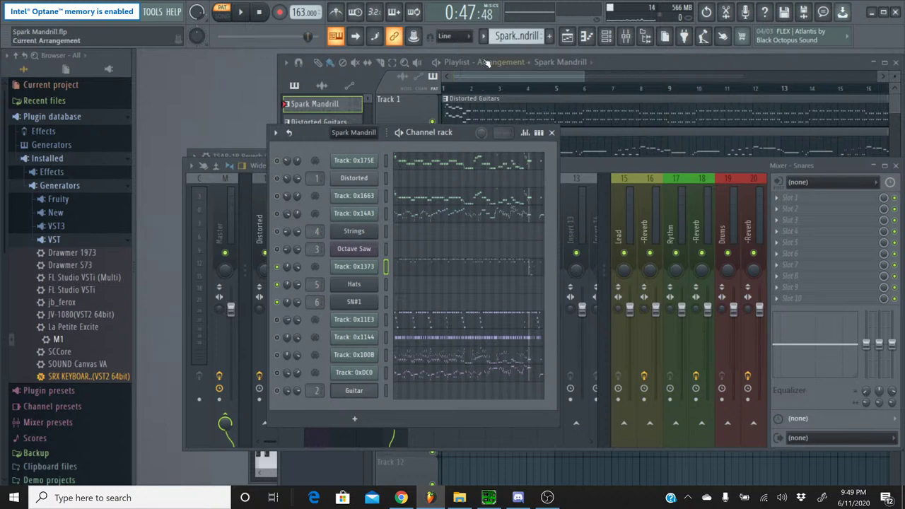
Switch to the Percussion pattern and add a new M1 channel below SN#1
click(483, 38)
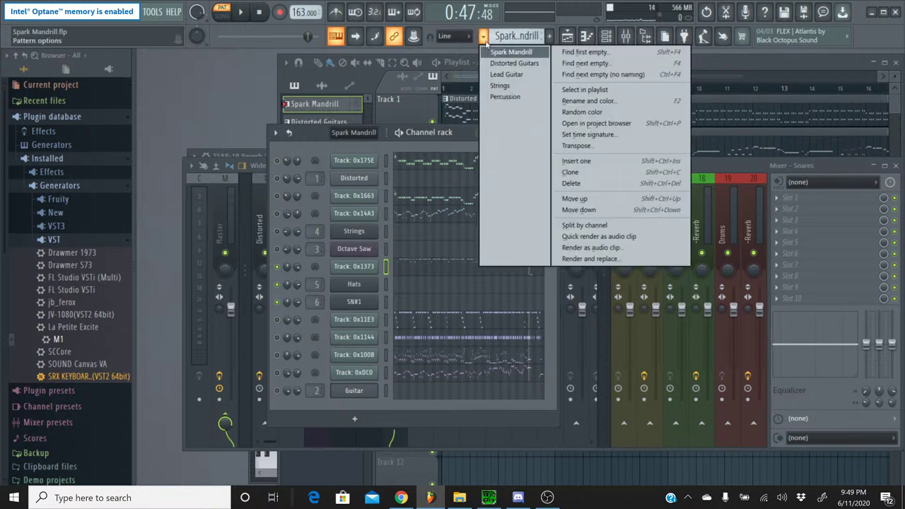
click(501, 98)
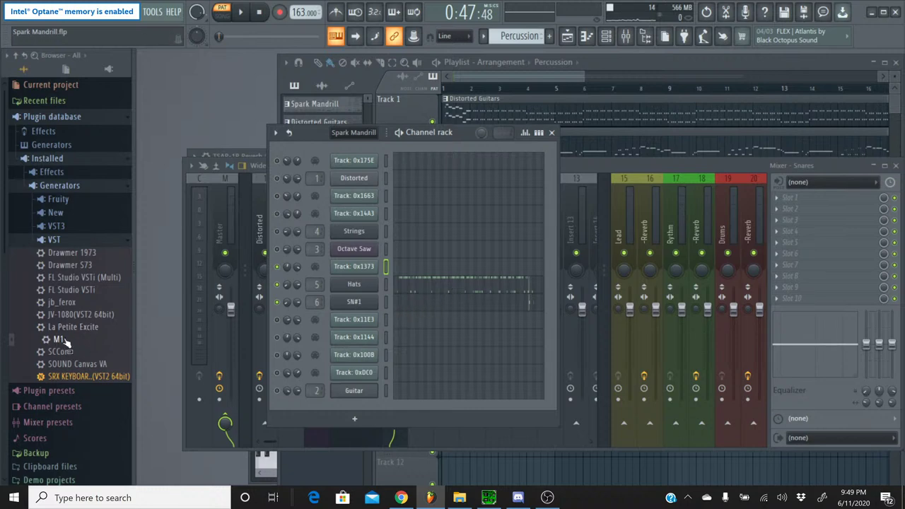
drag(58, 340, 355, 310)
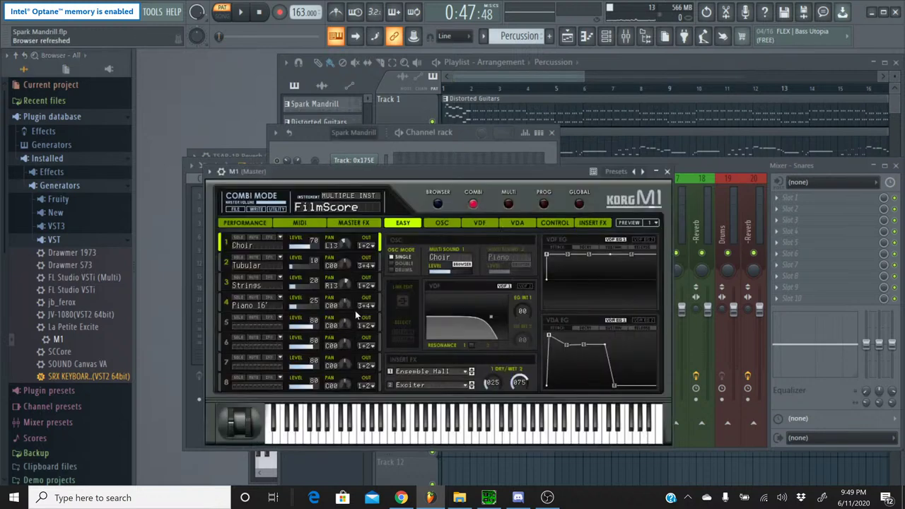
Load the BD&SDCatlog1 drum program in the new M1 and set its second insert effect to No Effect
click(545, 204)
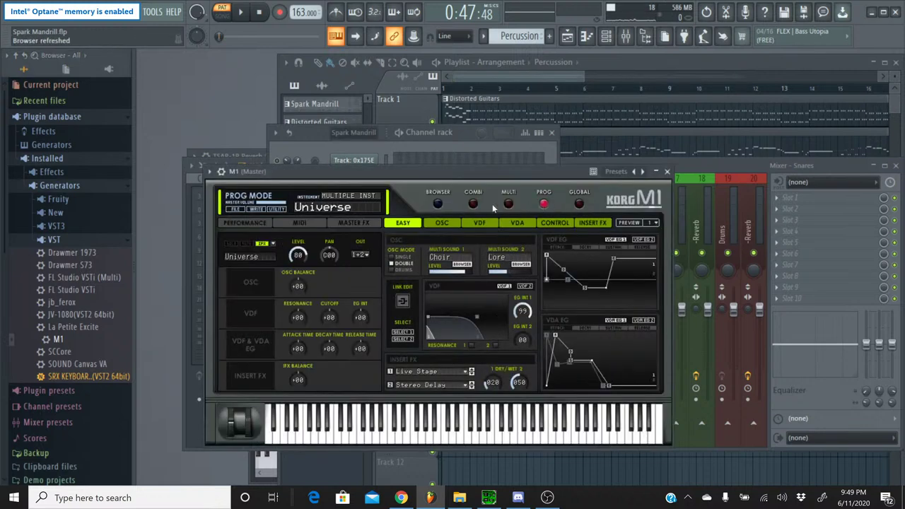
click(438, 204)
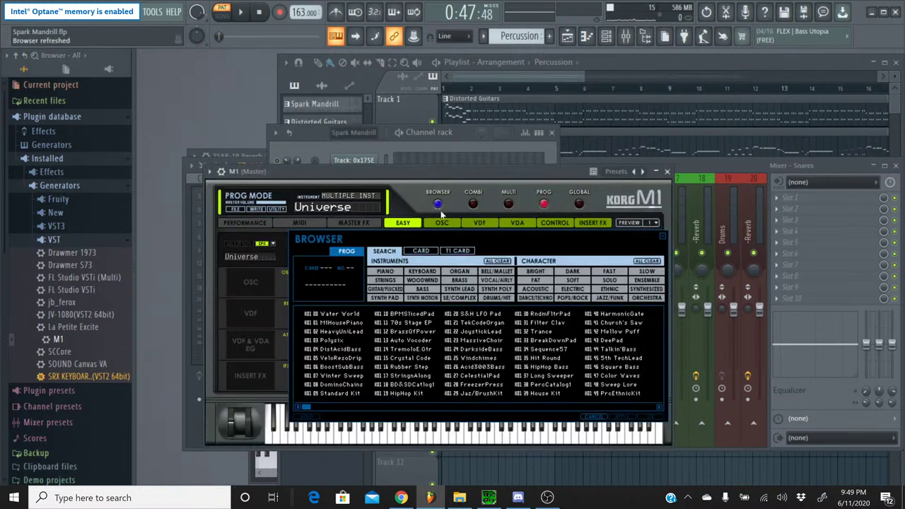
click(499, 297)
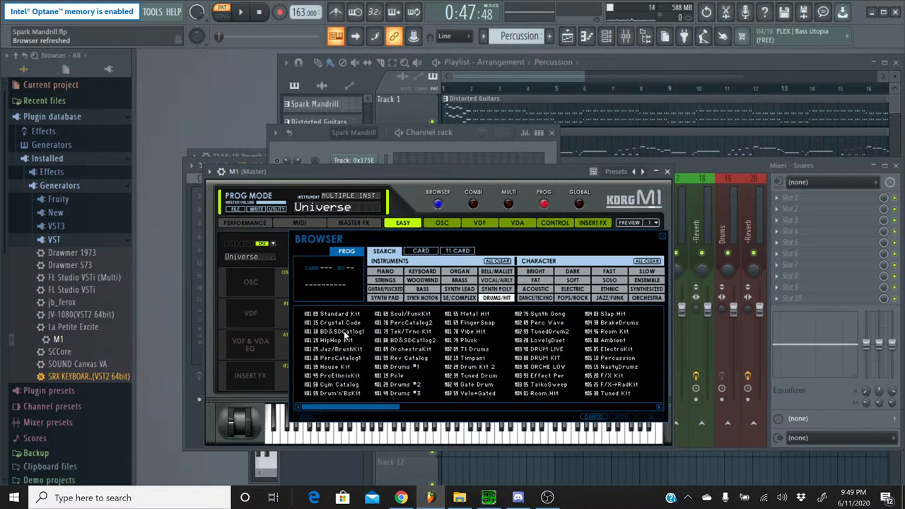
double_click(344, 330)
click(436, 380)
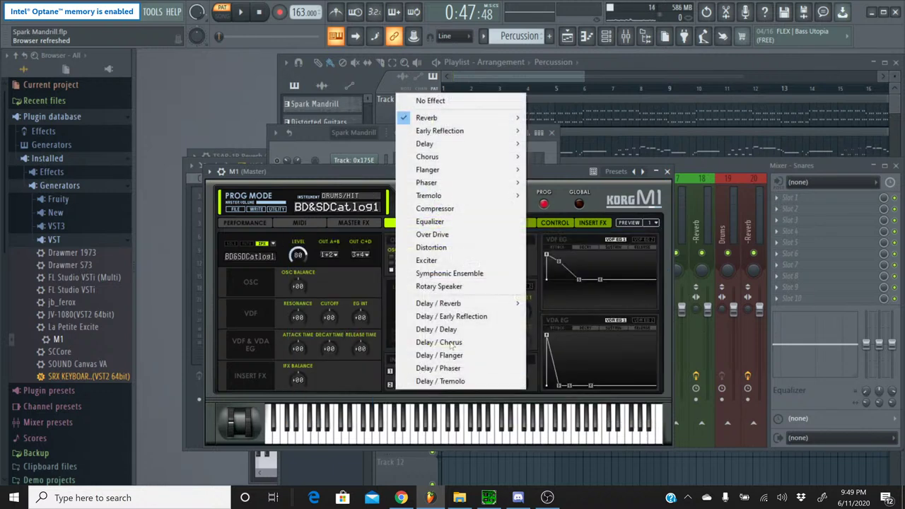
click(431, 99)
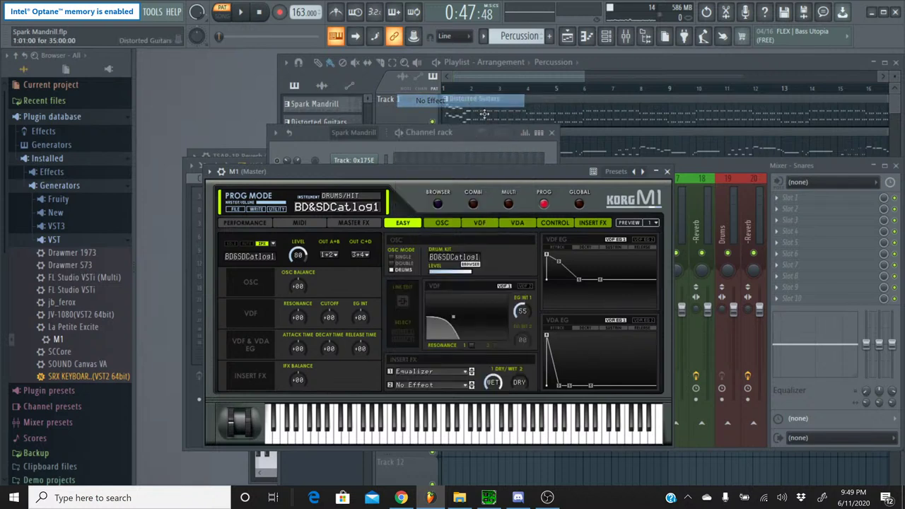
click(666, 171)
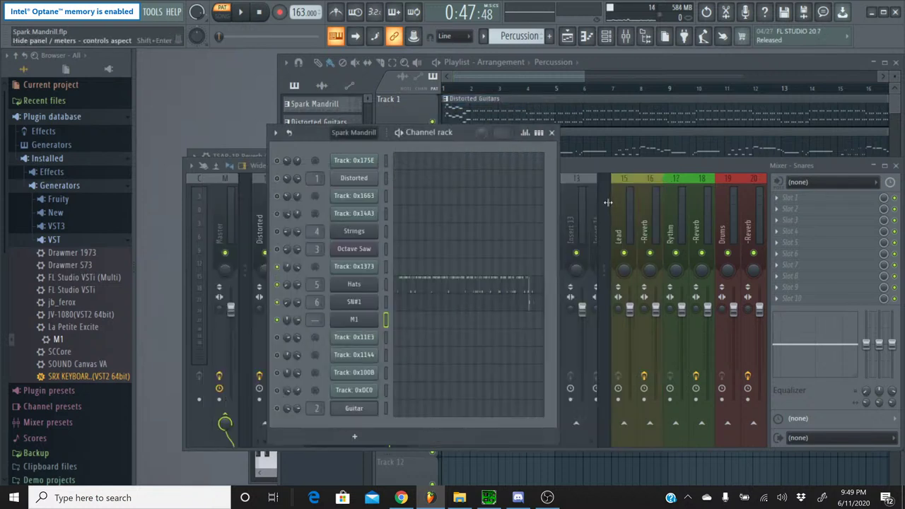
Route the new M1 channel to mixer insert 7 and rename that insert Kick
click(593, 169)
click(433, 185)
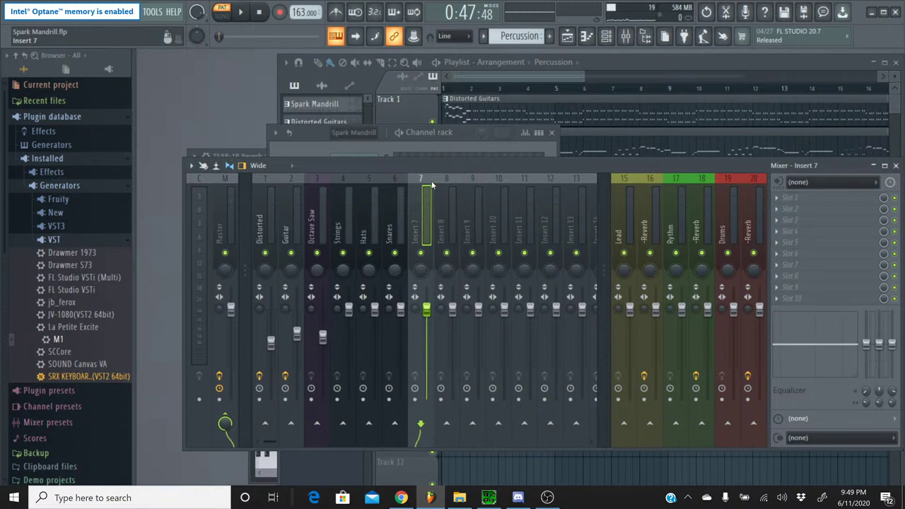
key(ctrl+l)
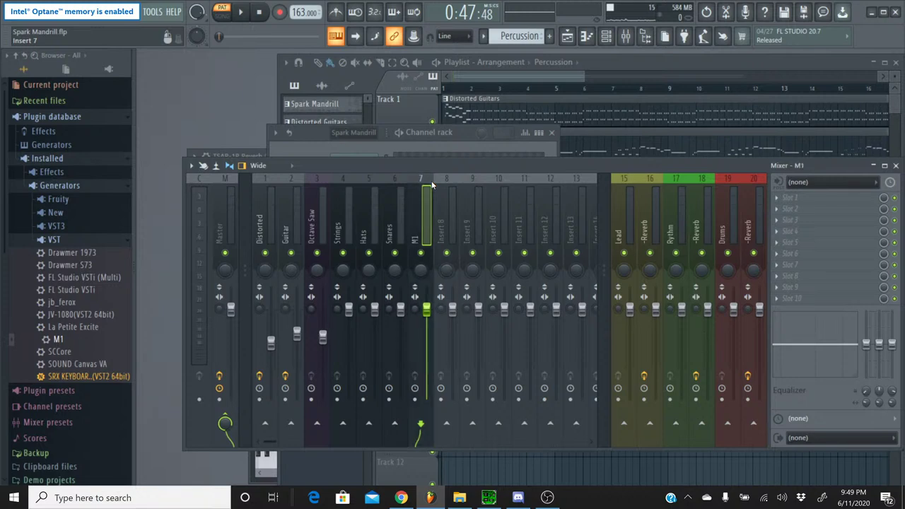
right_click(433, 186)
click(466, 164)
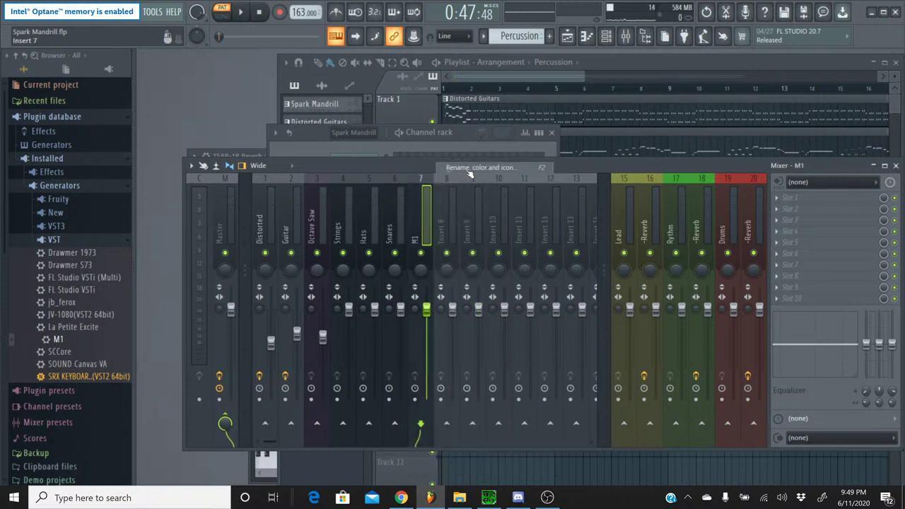
text(Kick)
key(Return)
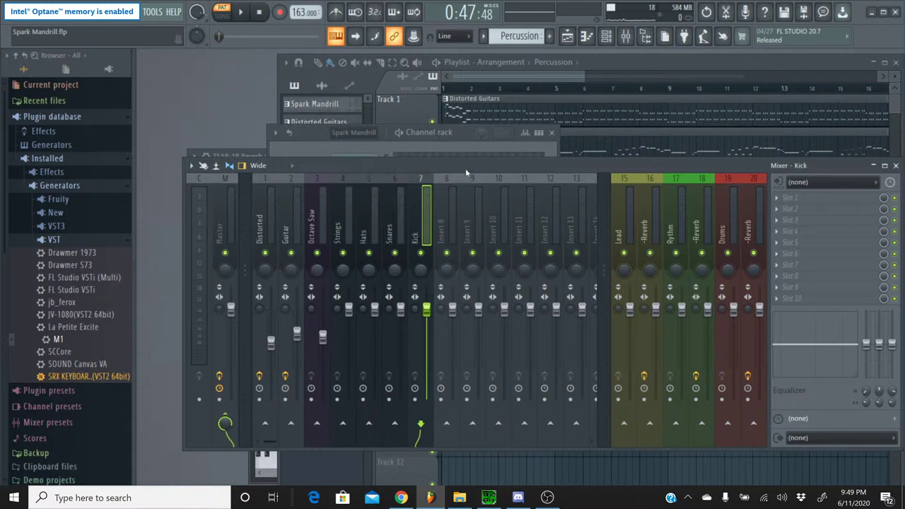
Rename the M1 channel routed to mixer track 7 as Kick
click(342, 147)
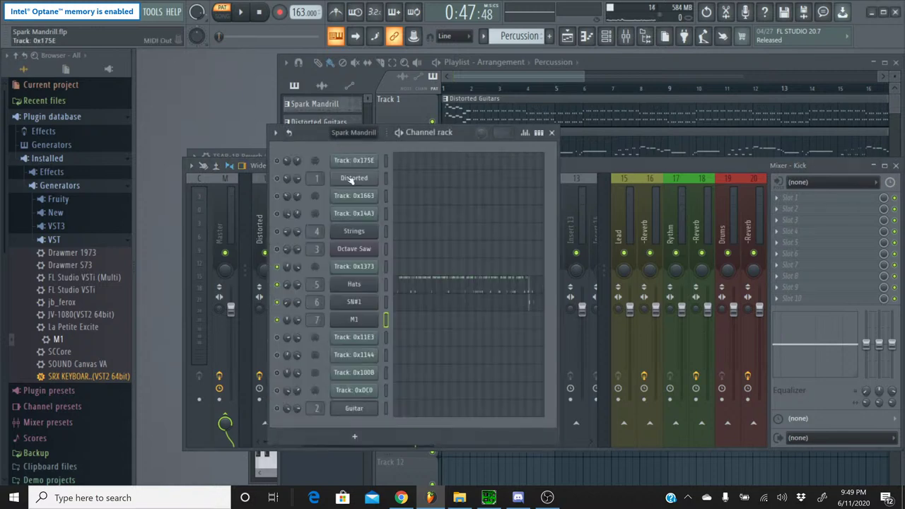
right_click(347, 326)
click(400, 344)
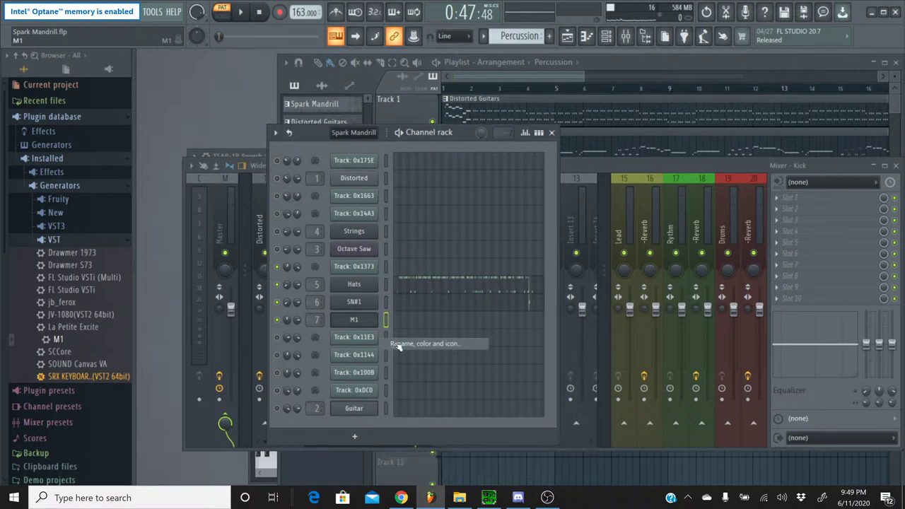
text(Kick)
key(Return)
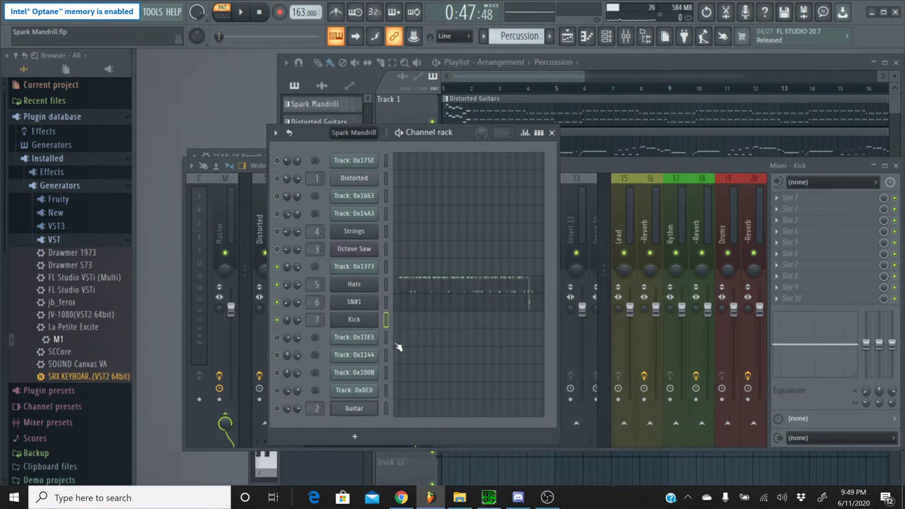
Paste the copied notes into Kick's piano roll and move them to start at 33:05:00, on the playback marker
click(475, 322)
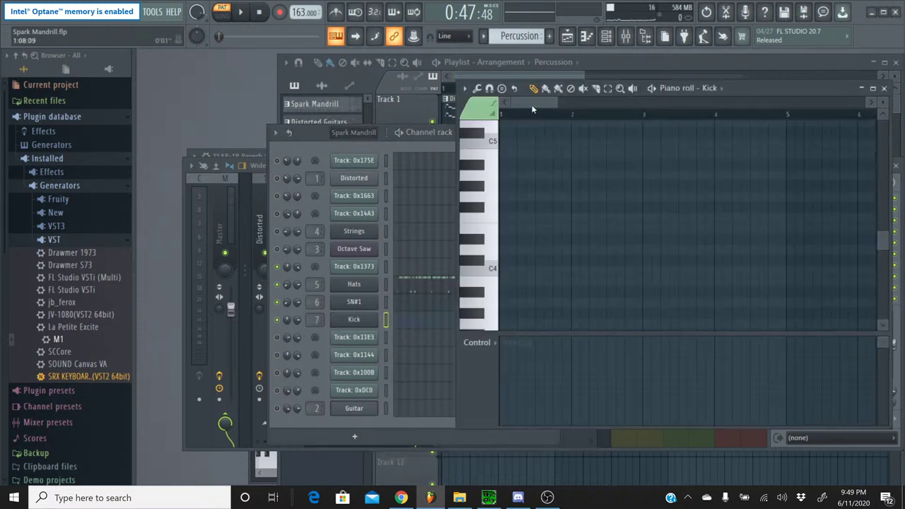
drag(532, 105, 807, 102)
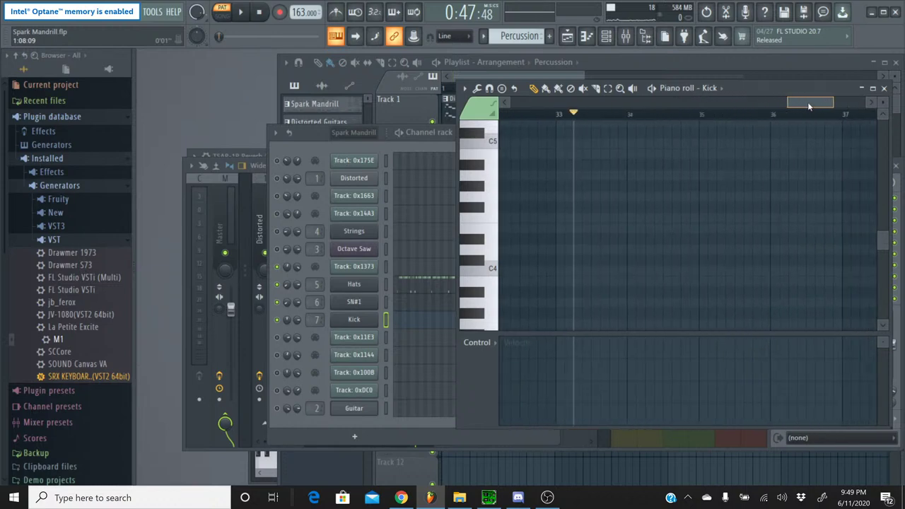
click(595, 143)
click(532, 271)
click(551, 271)
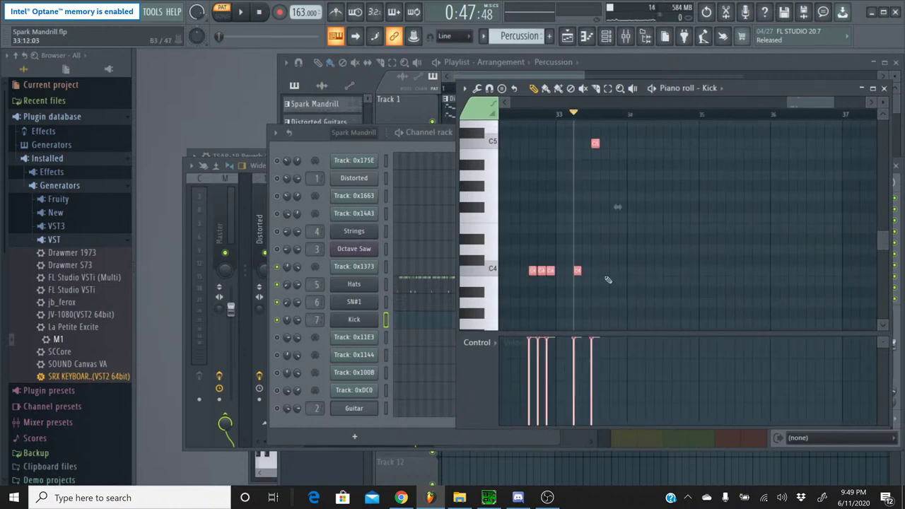
click(578, 270)
click(541, 271)
drag(539, 275, 584, 273)
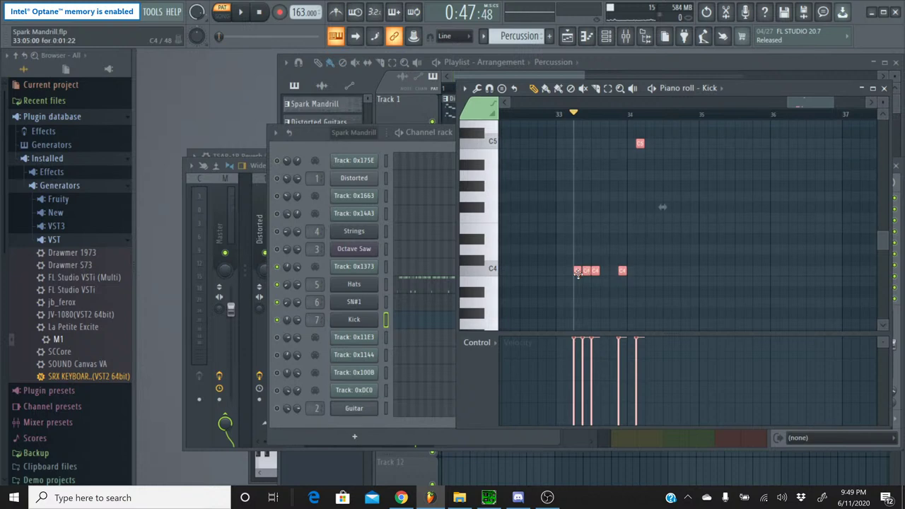
Audition Kick's piano keys and transpose all pasted notes up 11 semitones, placing the four C4 notes on B4
mouse_move(479, 270)
mouse_down()
mouse_move(480, 289)
mouse_move(482, 272)
mouse_move(487, 283)
mouse_up()
click(488, 286)
drag(488, 281, 479, 192)
scroll(484, 163, up, 1)
click(479, 192)
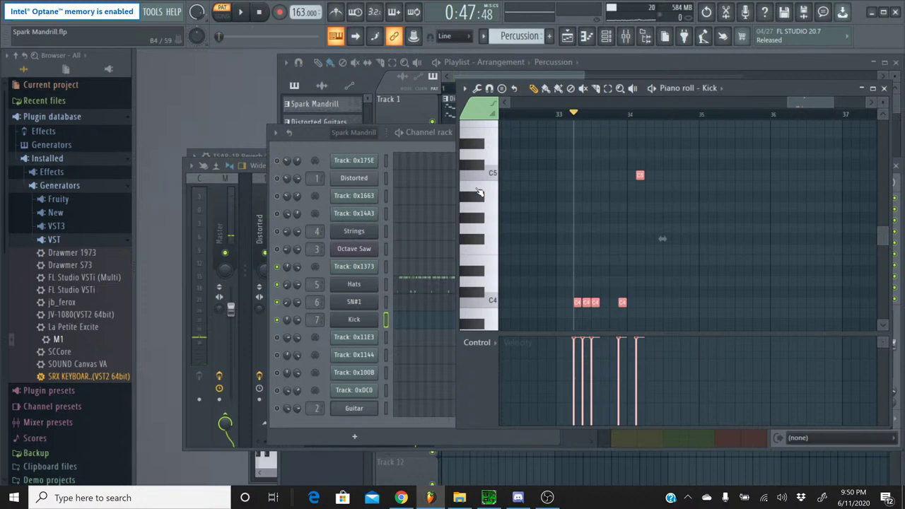
key(Up)
key(Up)
key(Up)
key(Up)
key(Up)
key(Up)
key(Up)
key(Up)
key(Up)
key(Up)
key(Up)
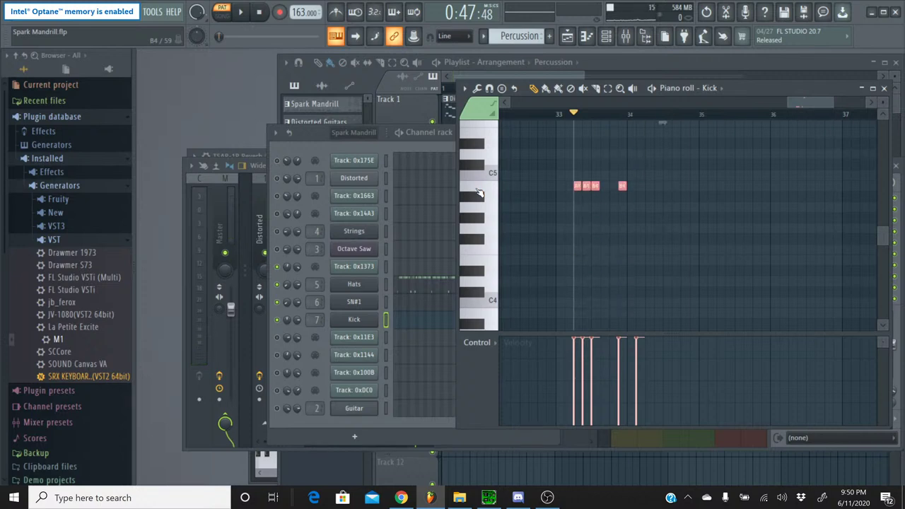
Audition Kick's keys around A4 to B4 and move only the last note in bar 34 down to A4
scroll(495, 199, up, 3)
click(478, 232)
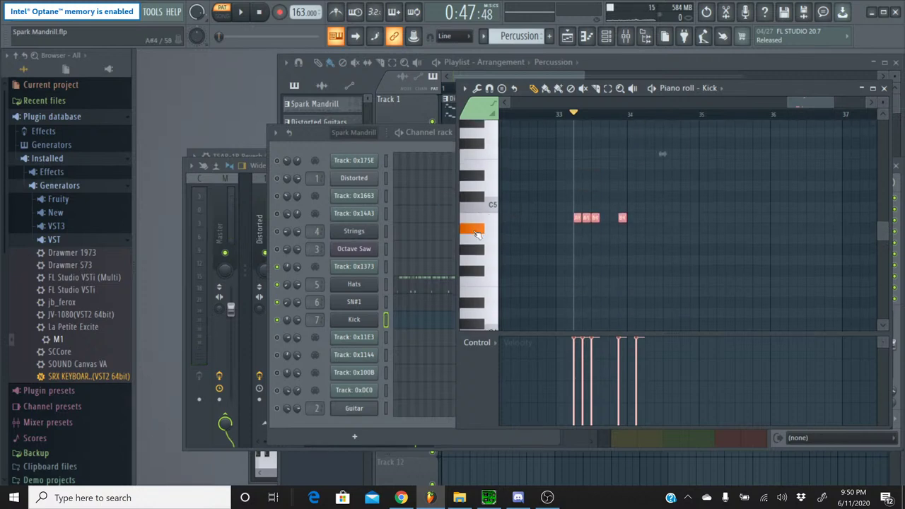
click(478, 220)
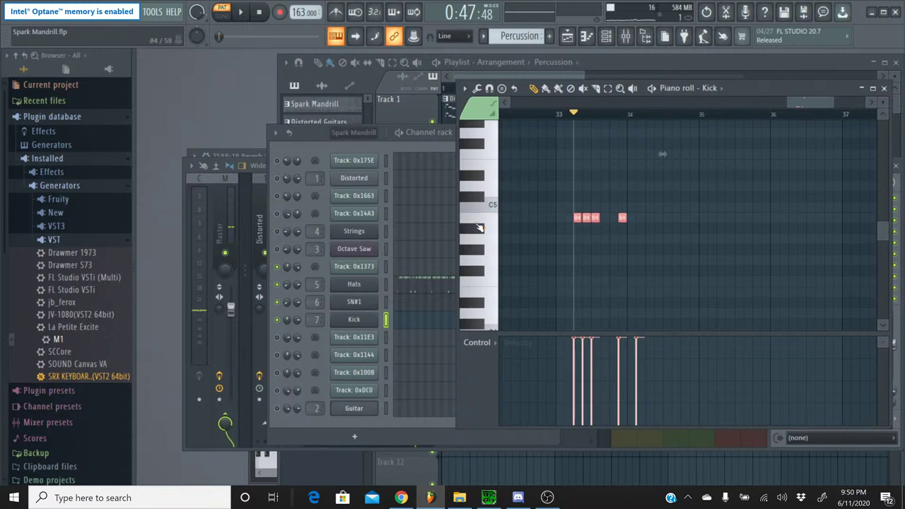
click(477, 231)
click(479, 246)
click(478, 246)
scroll(566, 240, up, 6)
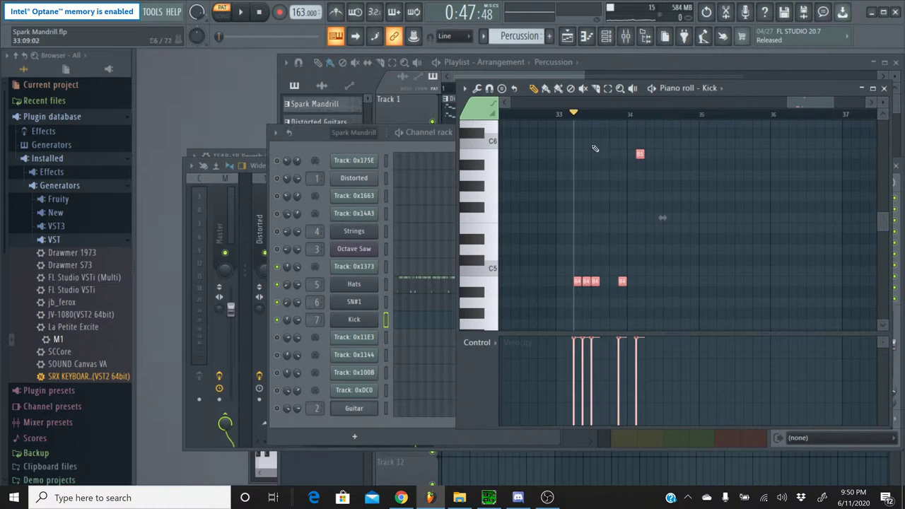
click(607, 88)
click(639, 155)
drag(718, 329, 573, 258)
drag(636, 288, 573, 279)
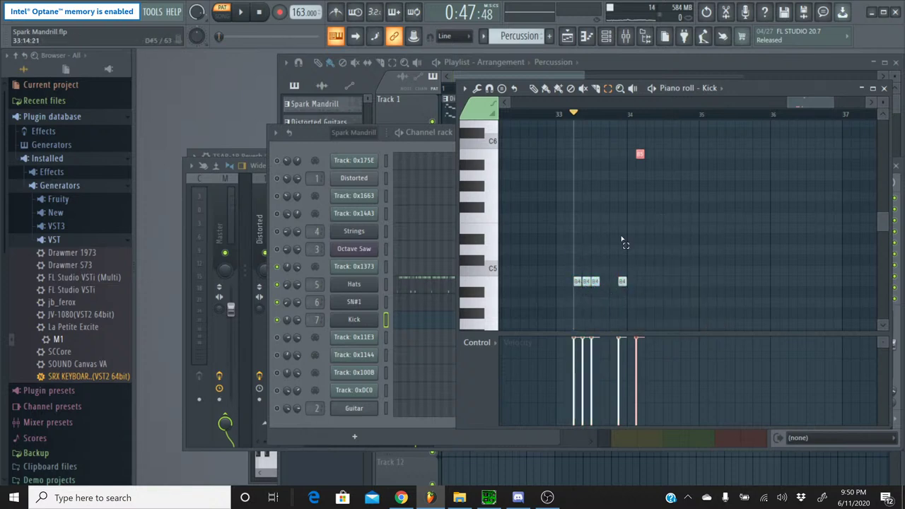
scroll(642, 223, down, 3)
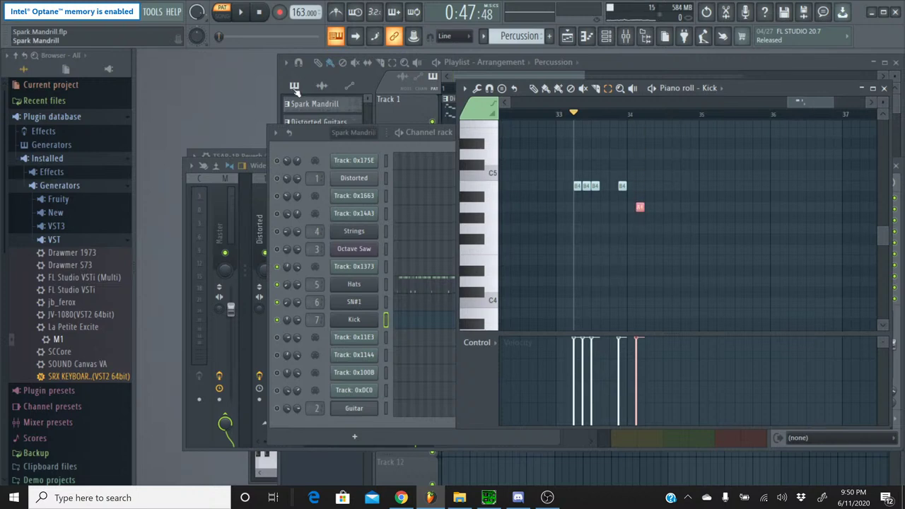
Play Kick's B4 and A4 notes from the marker in bar 33 and audition the A4 key
key(ctrl+a)
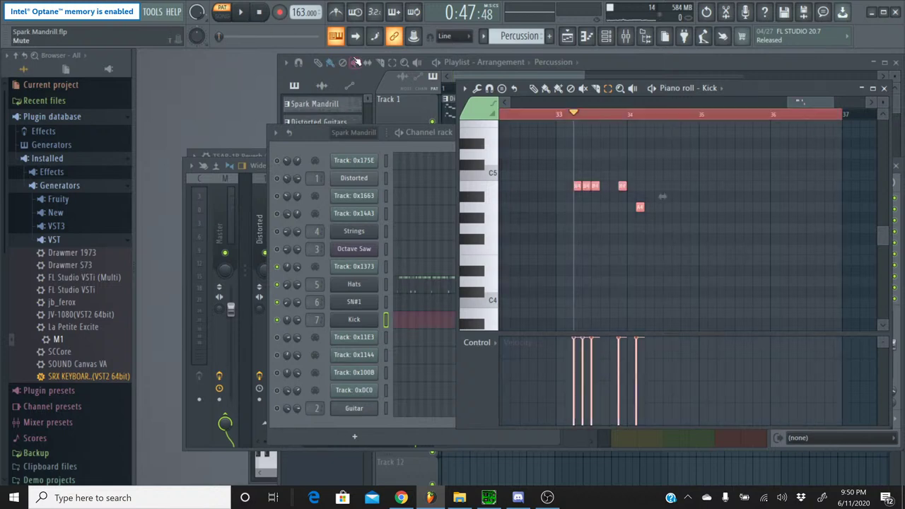
key(ctrl+d)
click(240, 12)
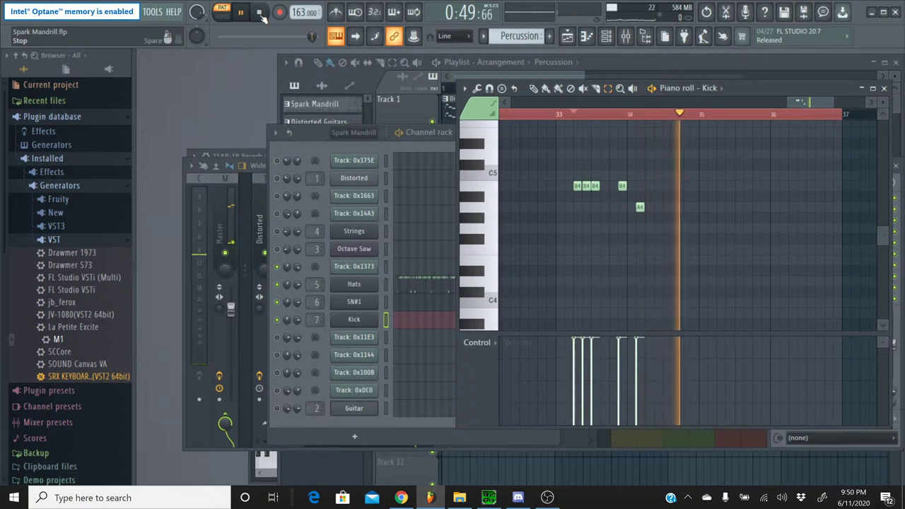
click(260, 12)
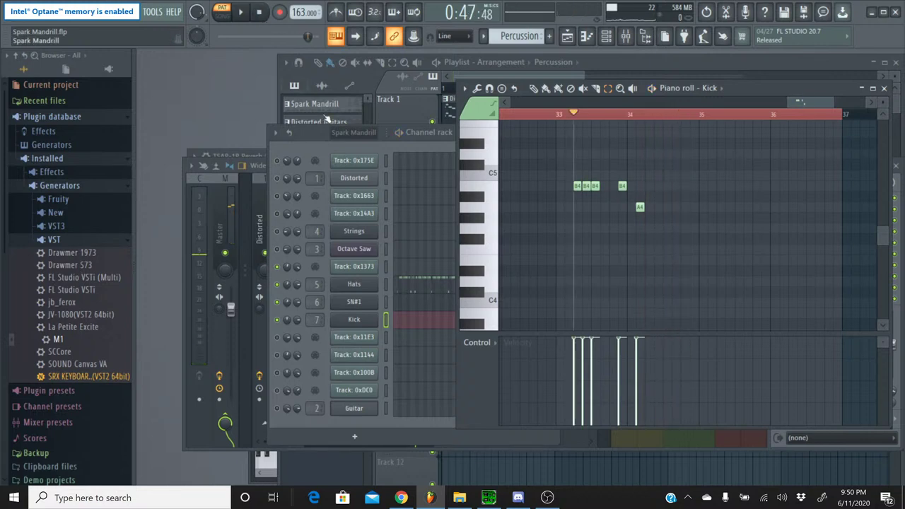
double_click(481, 206)
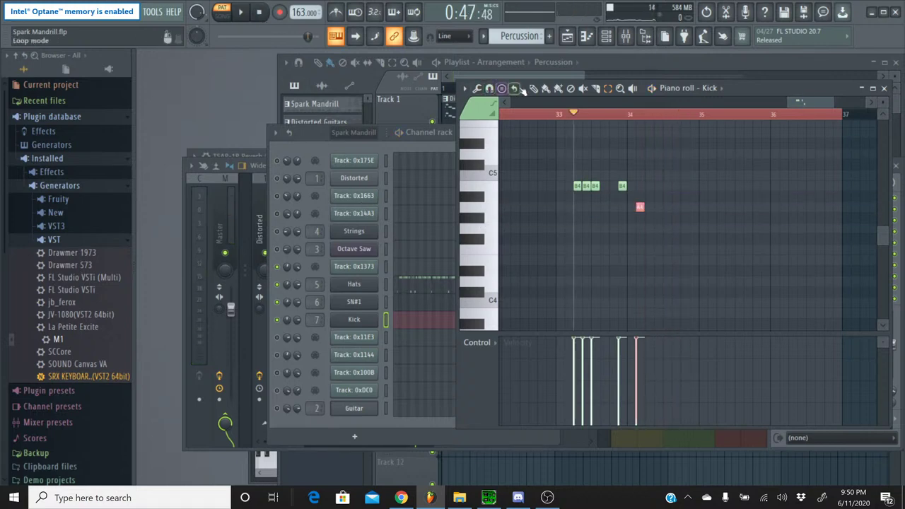
Audition Kick's piano keys between A4 and C5 and raise only the last note in bar 34 to A#4
click(481, 210)
click(481, 210)
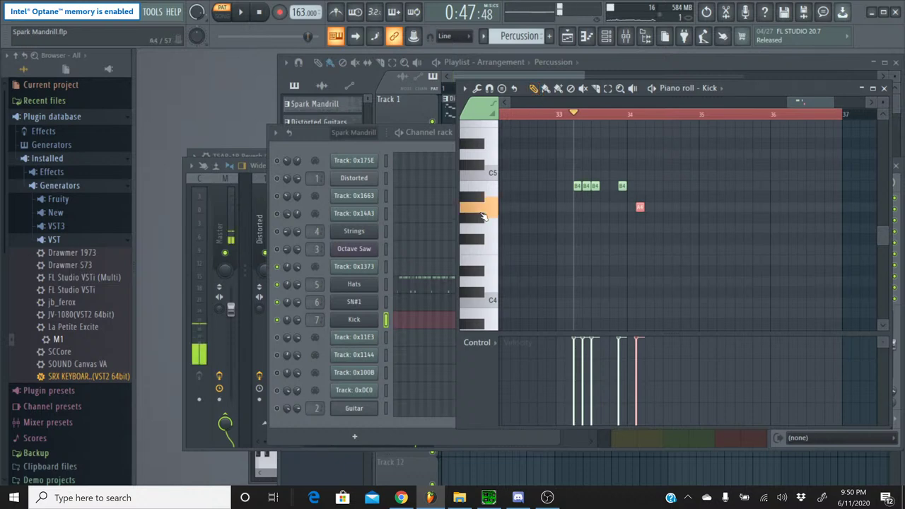
click(483, 195)
click(482, 172)
click(485, 192)
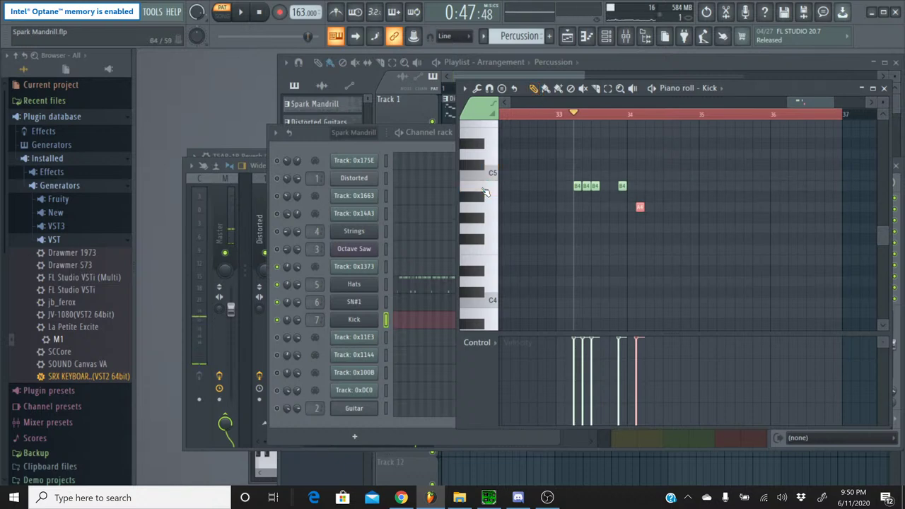
click(485, 193)
click(485, 196)
Play Kick's notes twice from the marker in bar 33 and close its piano roll
click(240, 12)
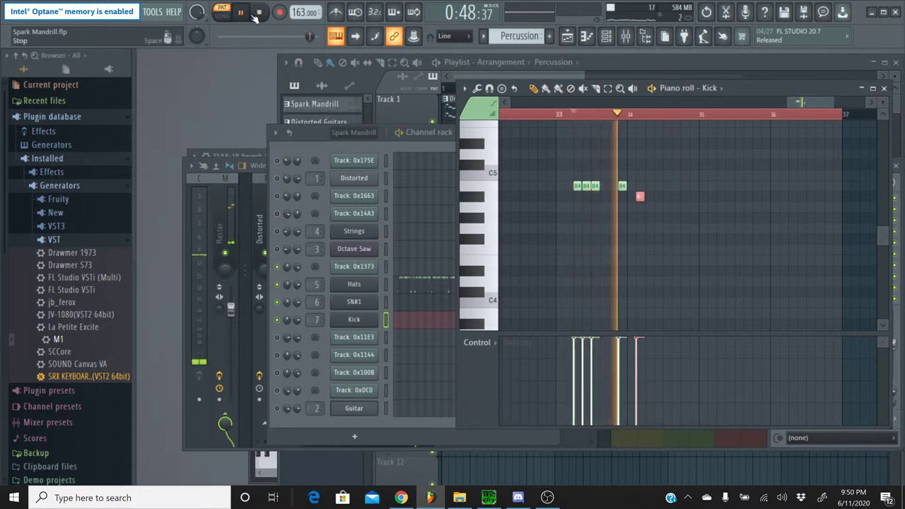
click(257, 14)
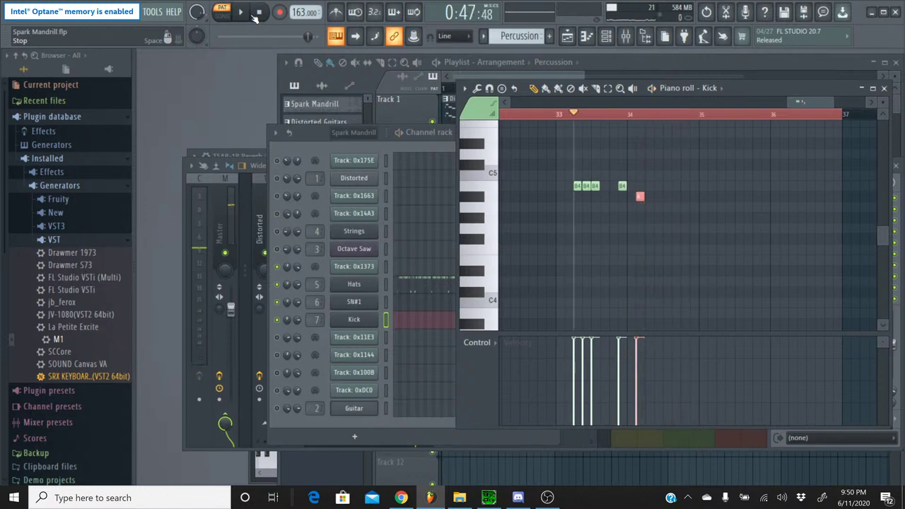
key(space)
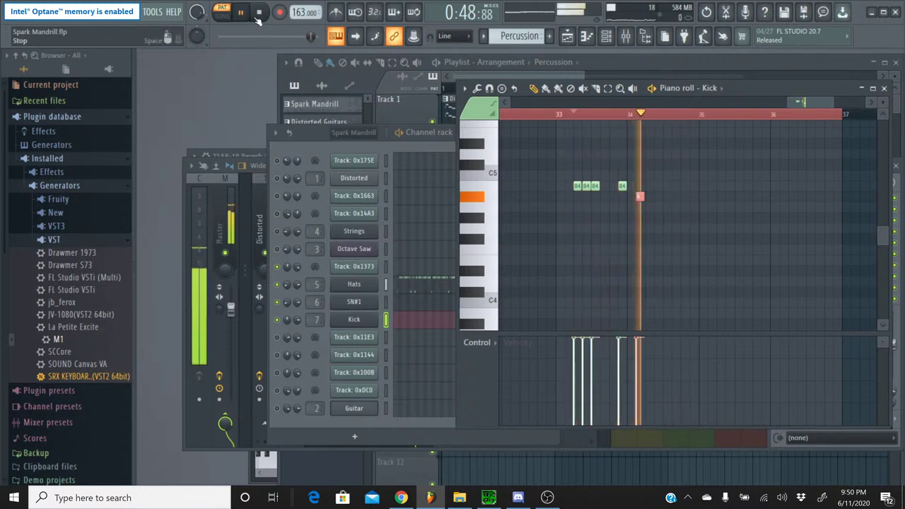
key(space)
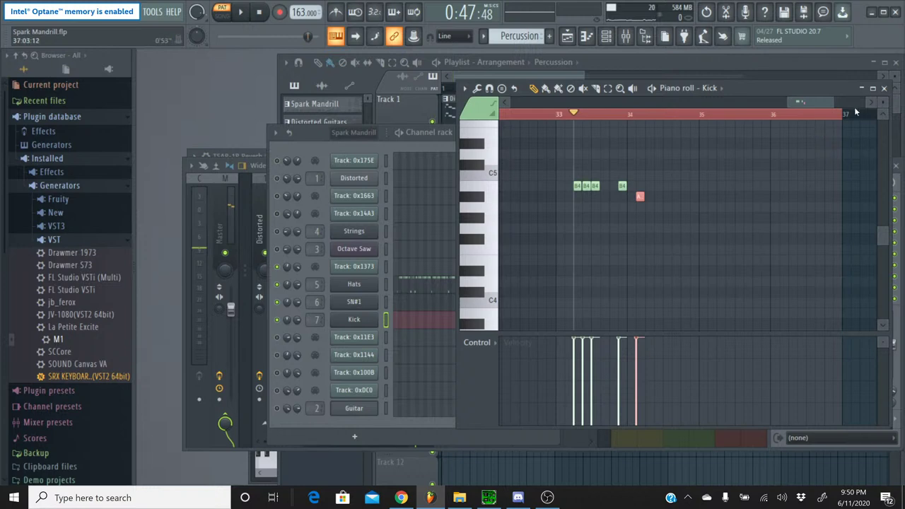
click(883, 88)
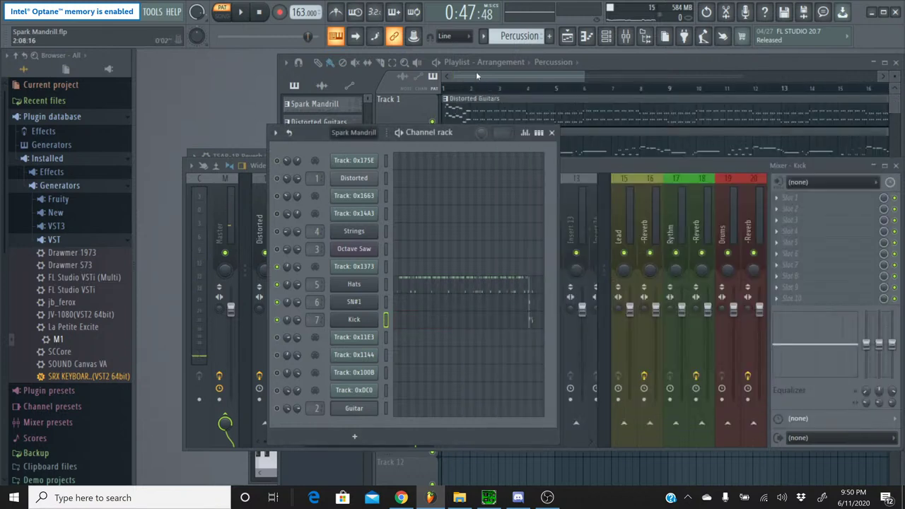
Examine the timing of Track: 0x1373's C4 notes in bars 33 and 34 of the Spark Mandrill pattern
click(488, 36)
click(495, 97)
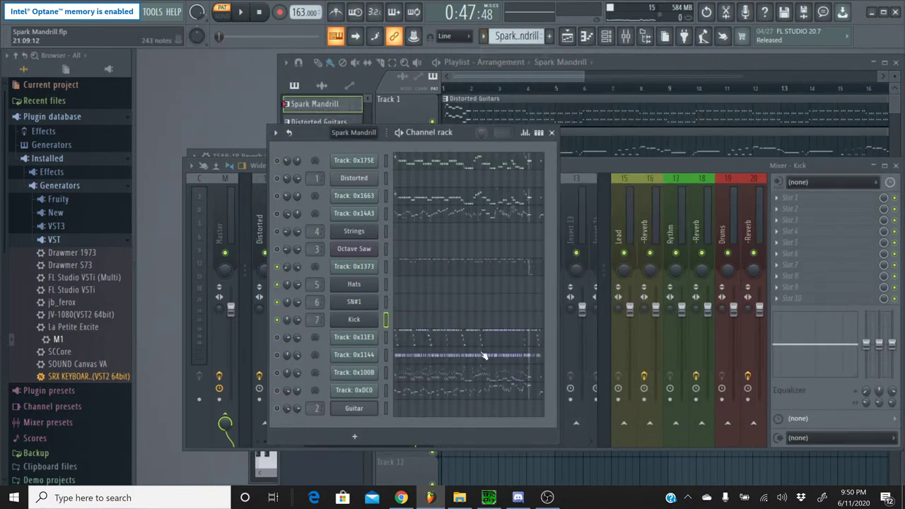
click(536, 268)
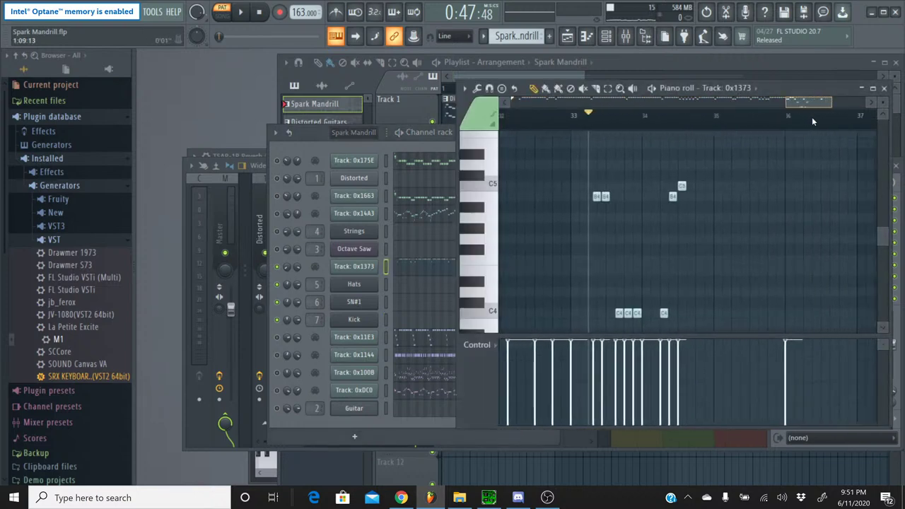
scroll(670, 238, up, 2)
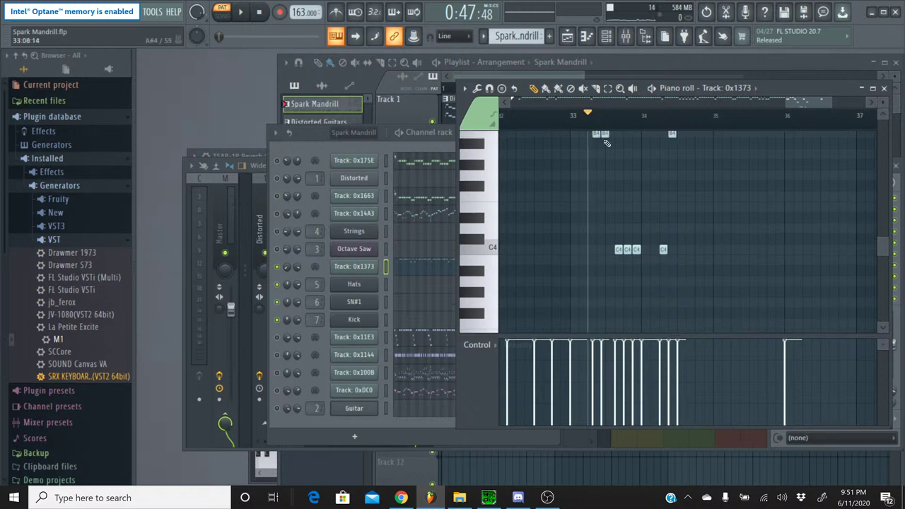
click(883, 88)
In the Percussion pattern, shift all of Kick's notes later so the first B4 starts on the playback marker in bar 33
click(483, 36)
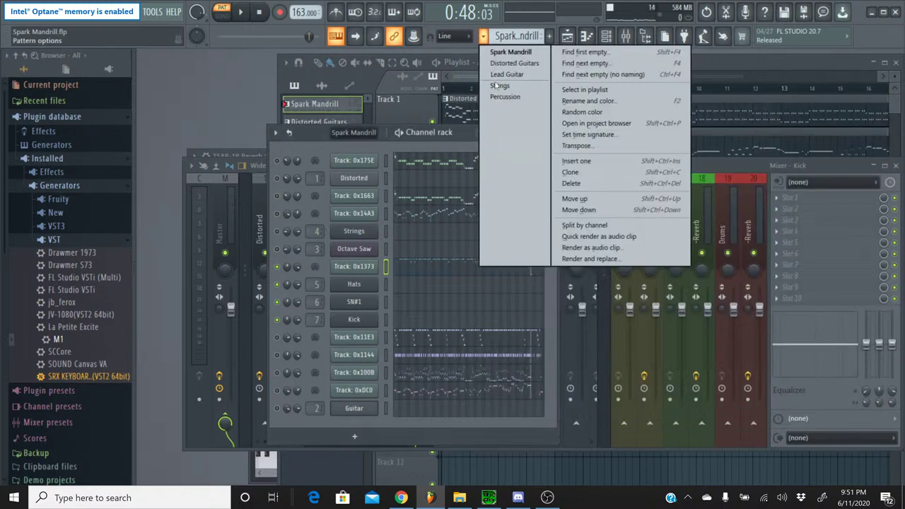
click(494, 96)
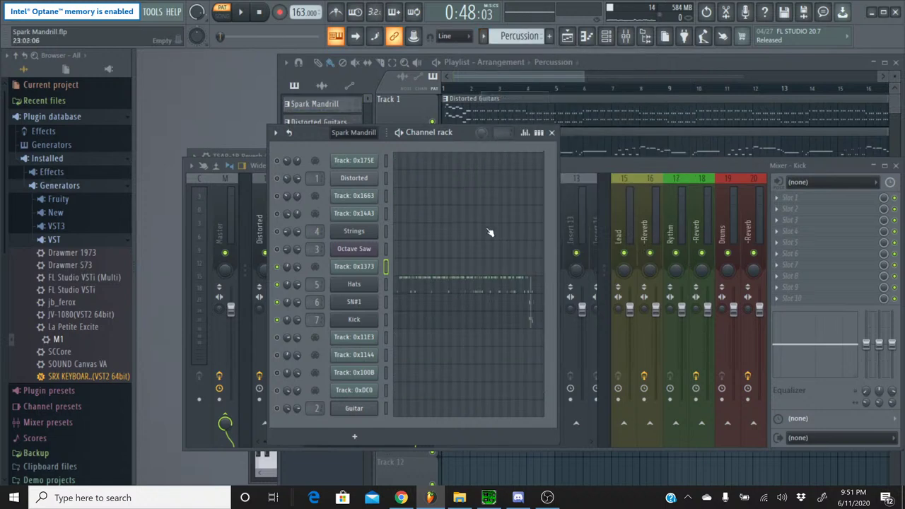
click(524, 326)
drag(544, 104, 783, 103)
scroll(721, 203, up, 4)
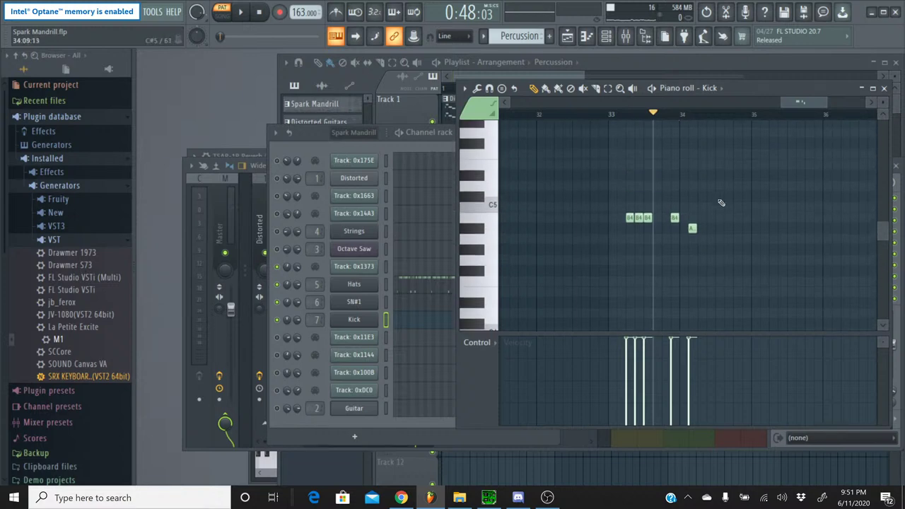
key(ctrl+a)
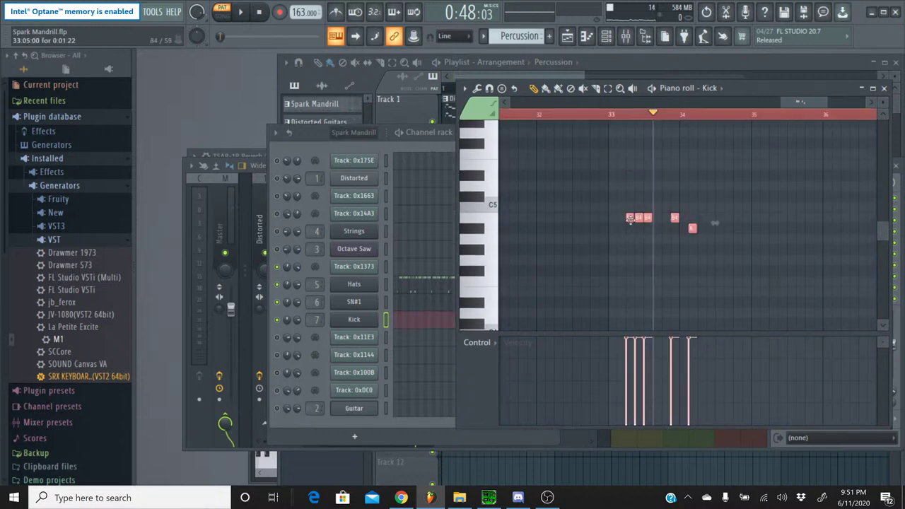
drag(630, 219, 655, 219)
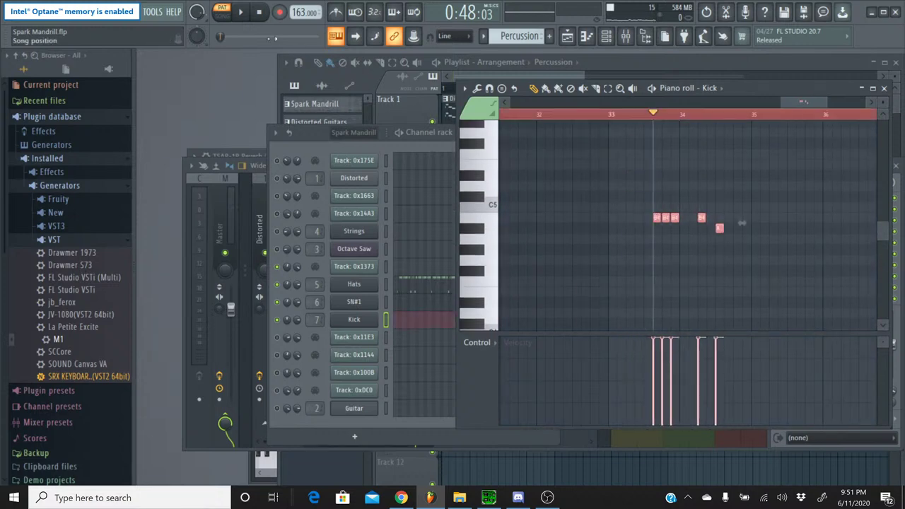
Play the shifted Kick notes from the marker and close the piano roll
key(space)
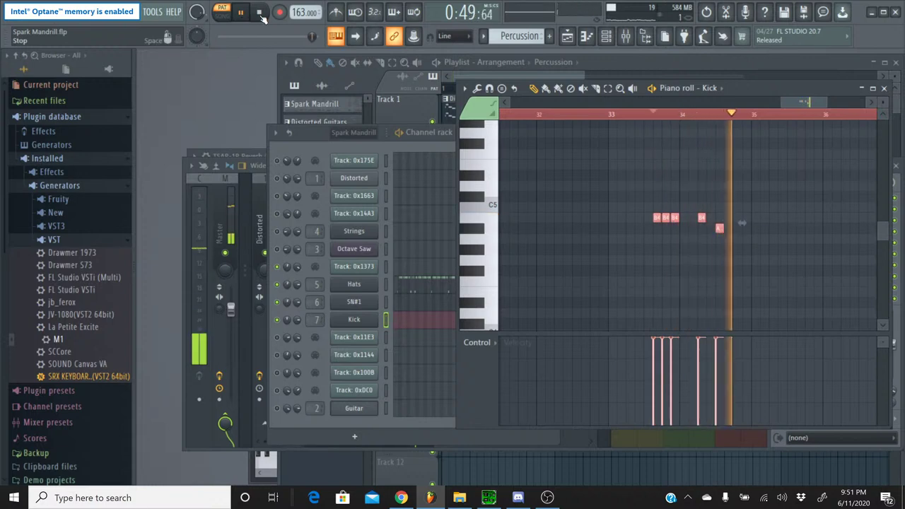
click(260, 13)
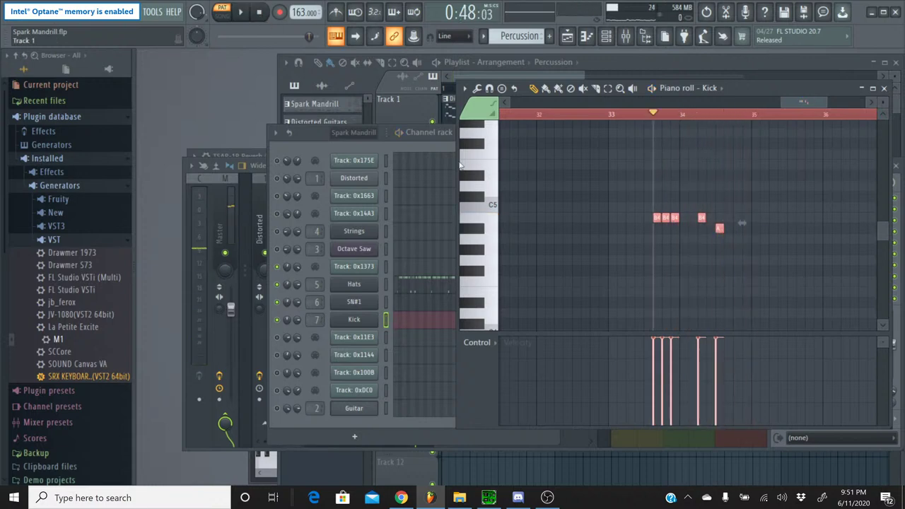
click(882, 88)
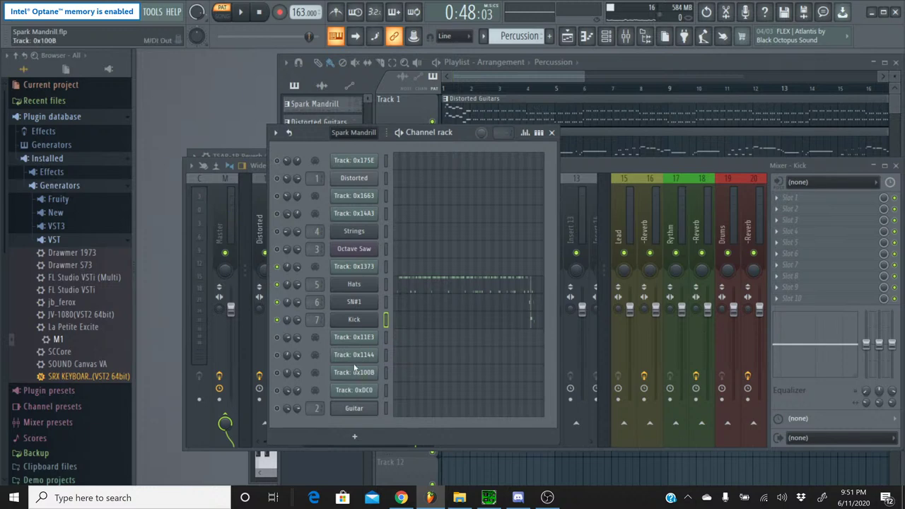
right_click(290, 304)
click(311, 328)
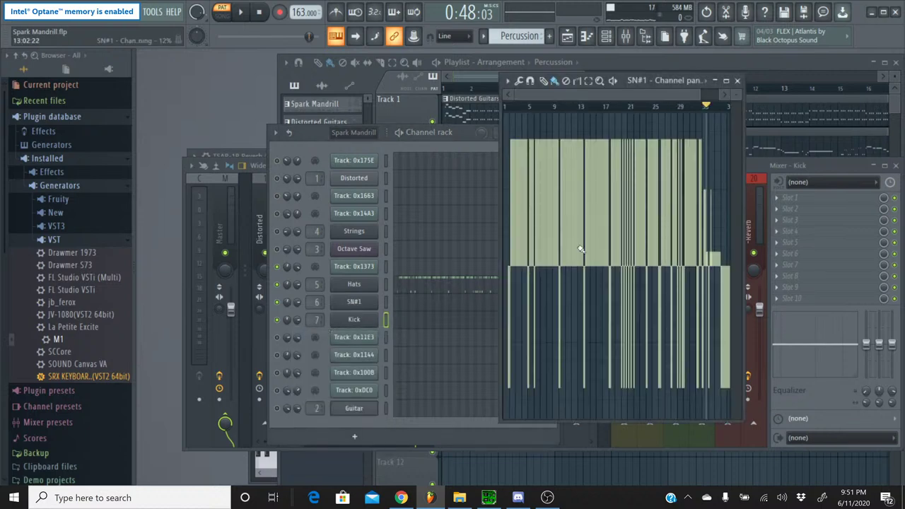
key(ctrl+a)
click(736, 80)
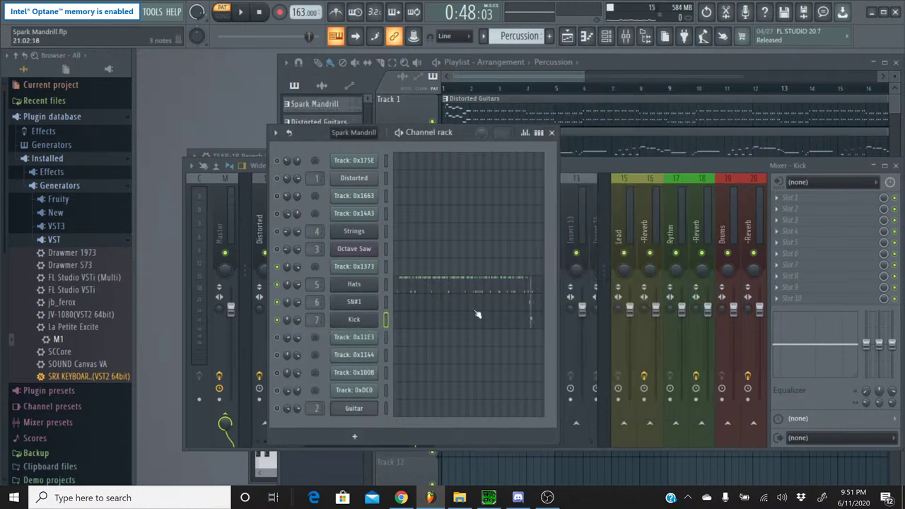
right_click(290, 320)
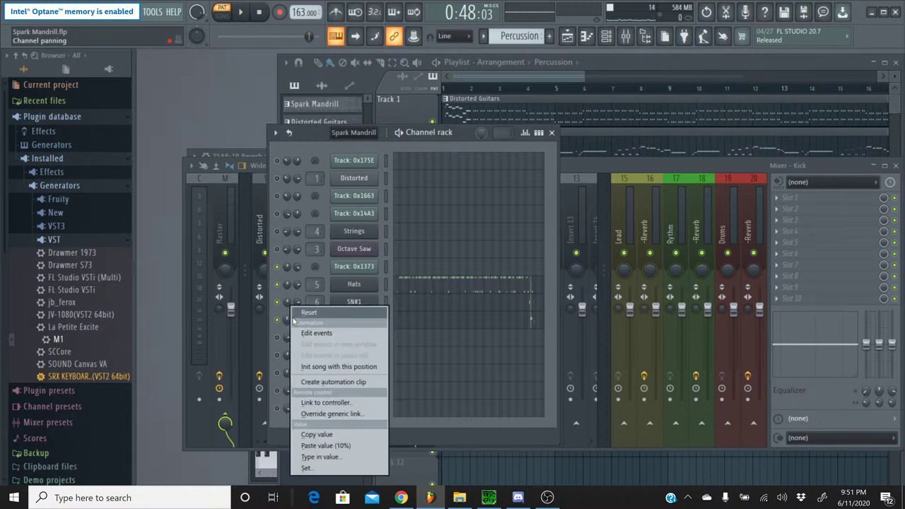
click(305, 332)
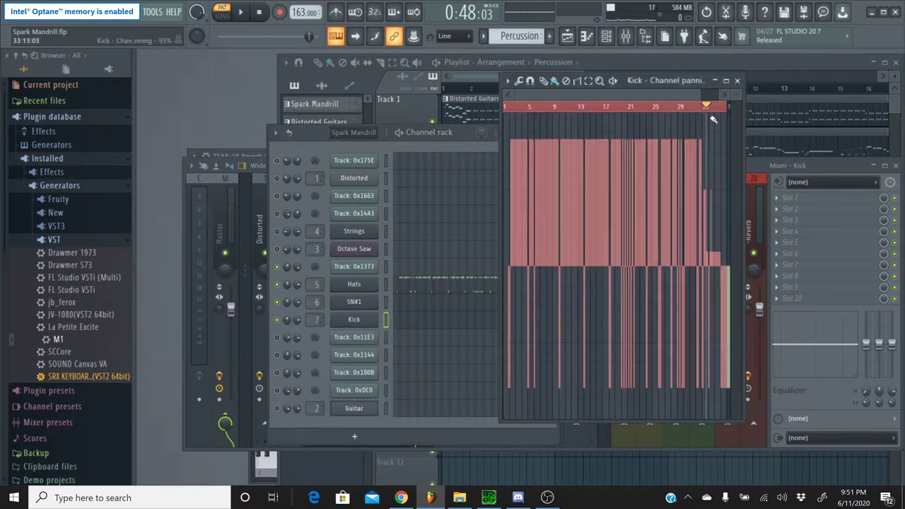
click(737, 80)
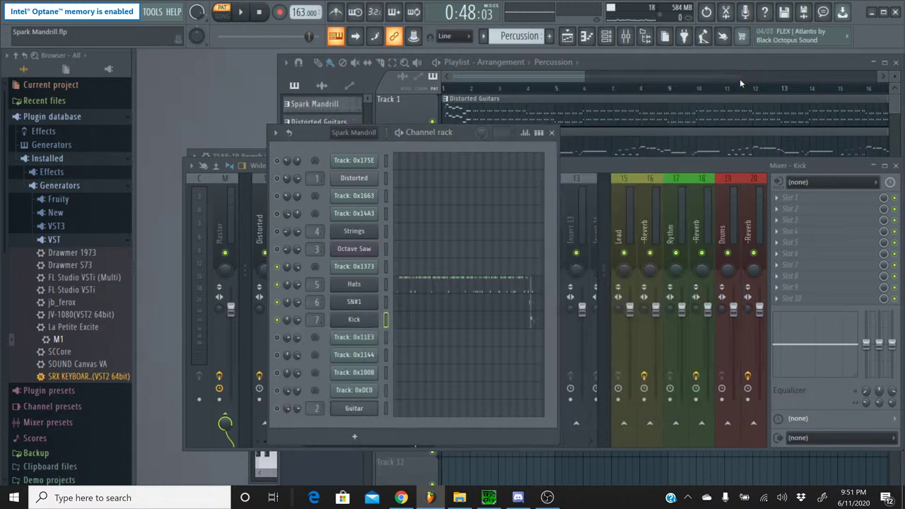
click(240, 13)
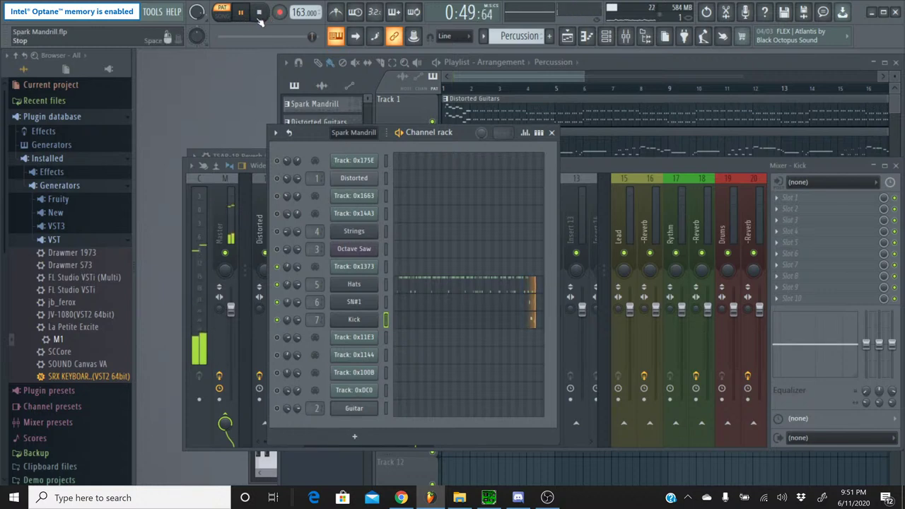
click(258, 12)
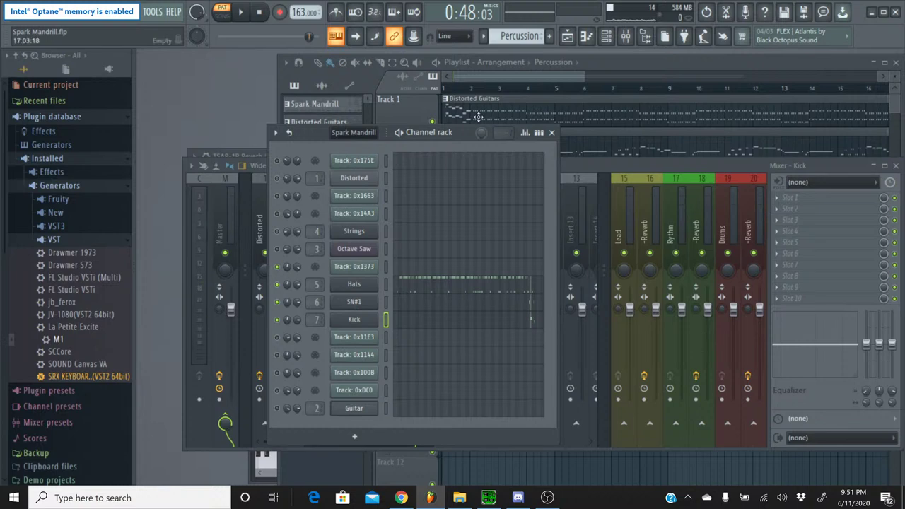
Switch to the Spark Mandrill pattern, solo Track: 0x11E3 and open its notes in the piano roll
click(482, 37)
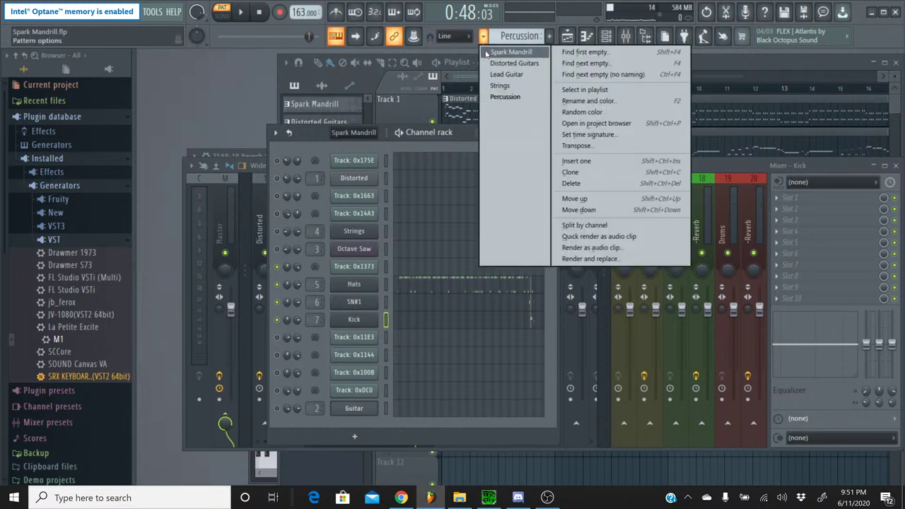
click(510, 52)
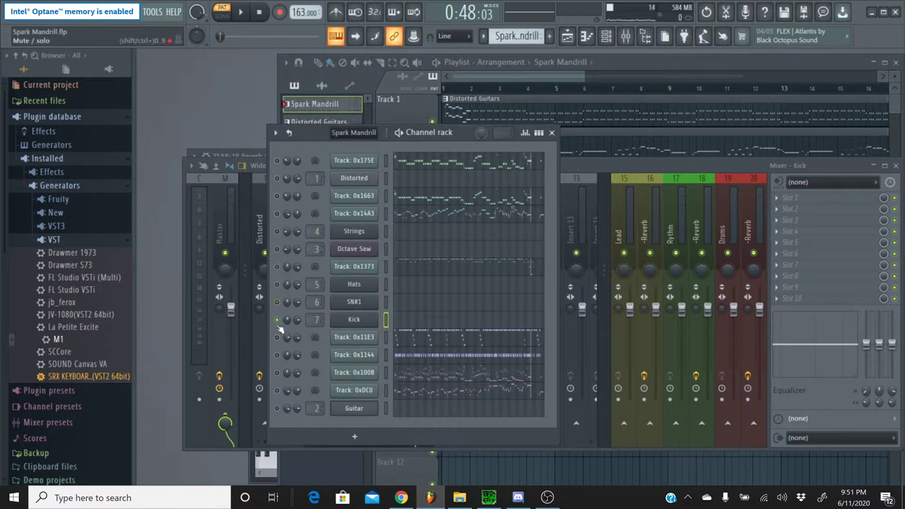
click(426, 339)
scroll(573, 127, up, 5)
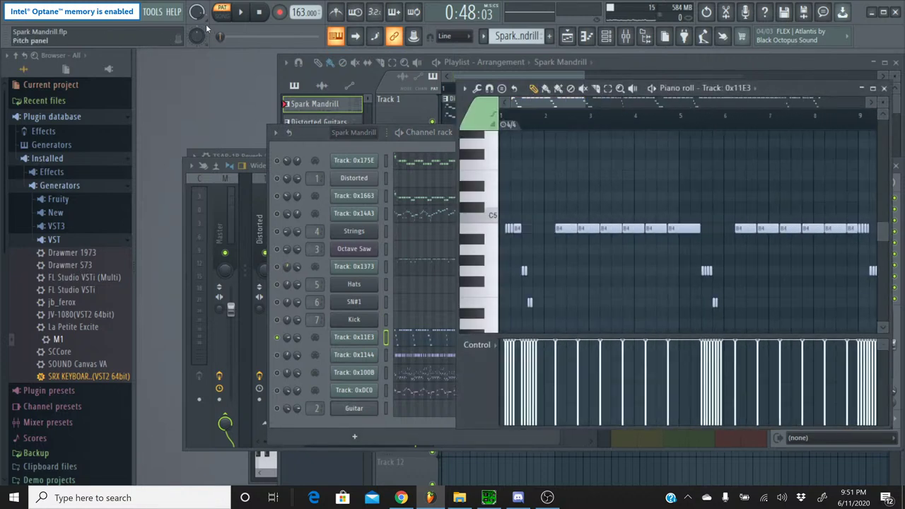
Play Track: 0x11E3 from the start, then jump playback ahead to bars 25, 31 and 35 to review its notes
key(space)
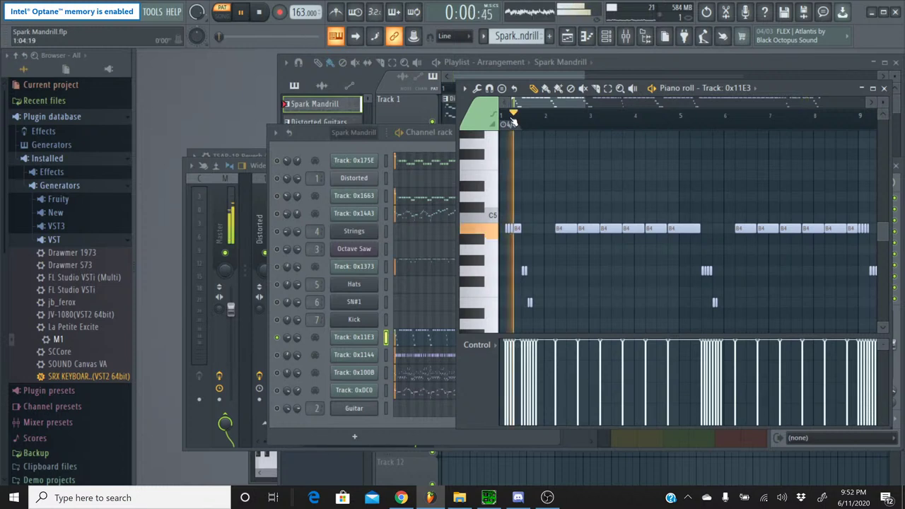
scroll(590, 142, down, 2)
scroll(591, 141, down, 2)
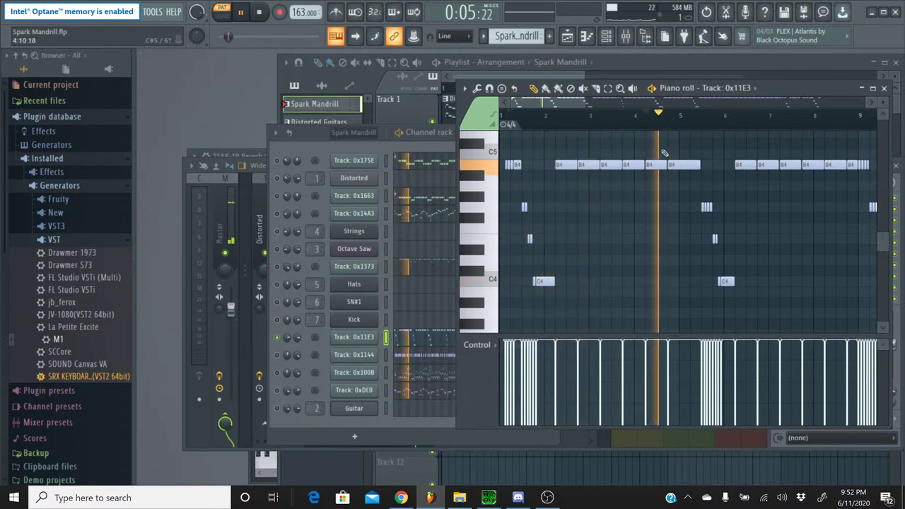
click(657, 104)
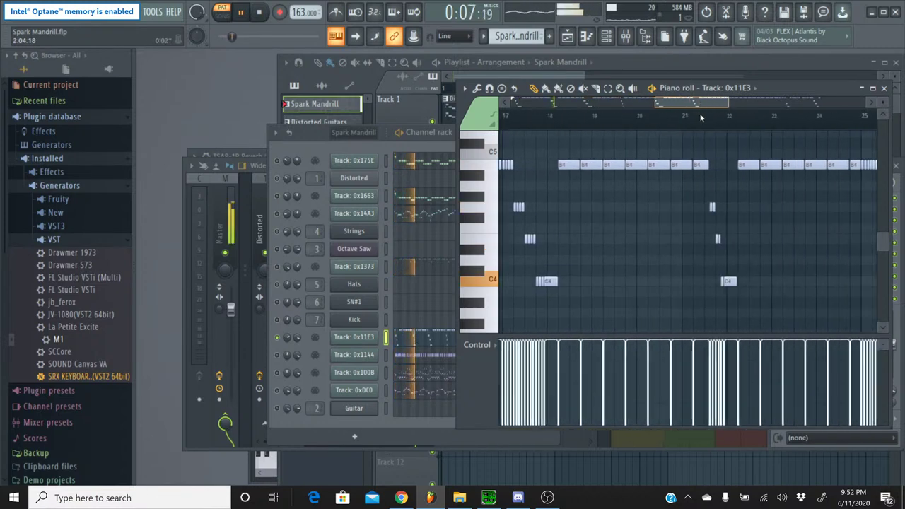
click(738, 105)
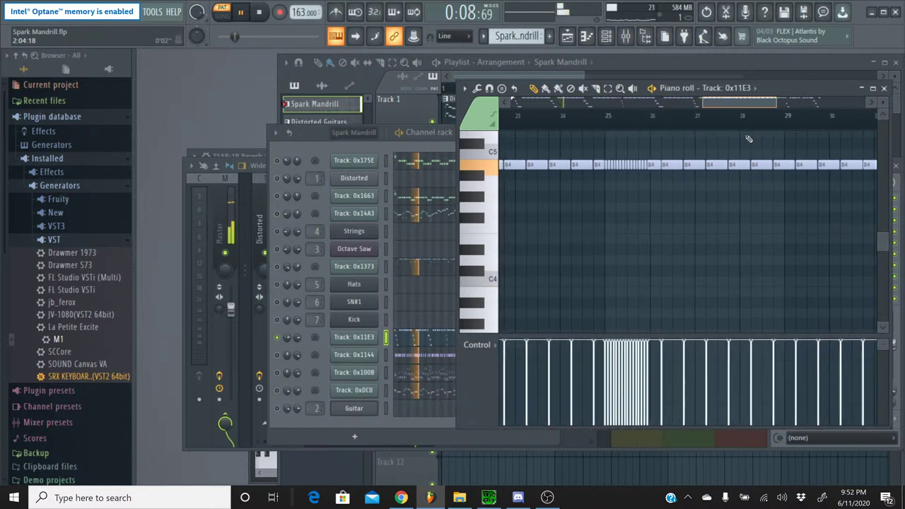
click(563, 115)
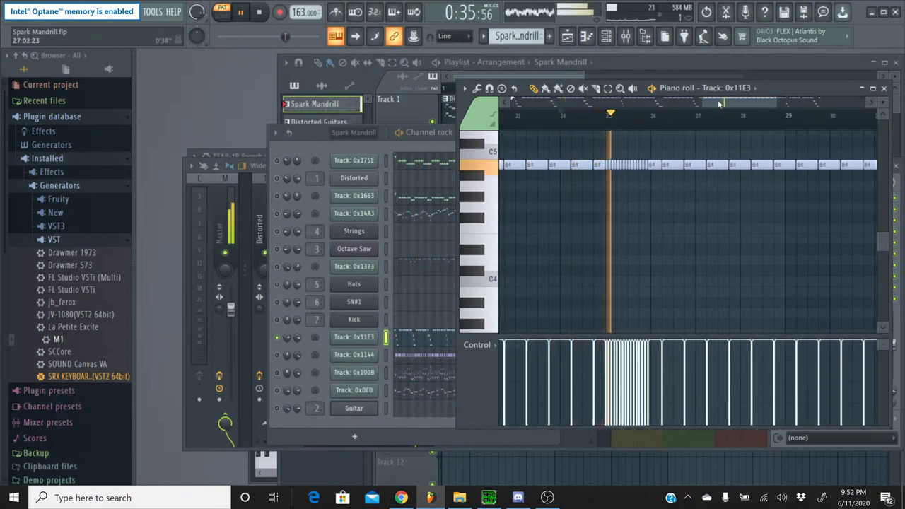
drag(718, 104, 754, 115)
click(578, 117)
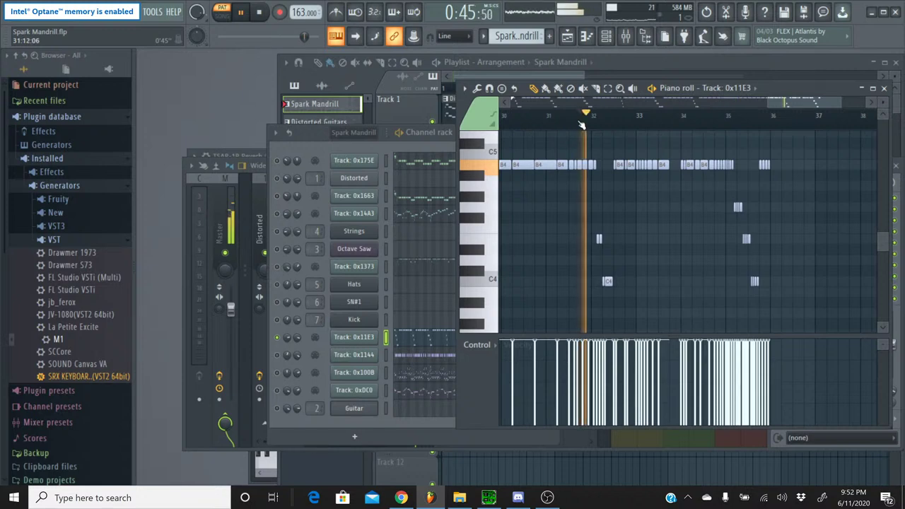
drag(783, 104, 791, 105)
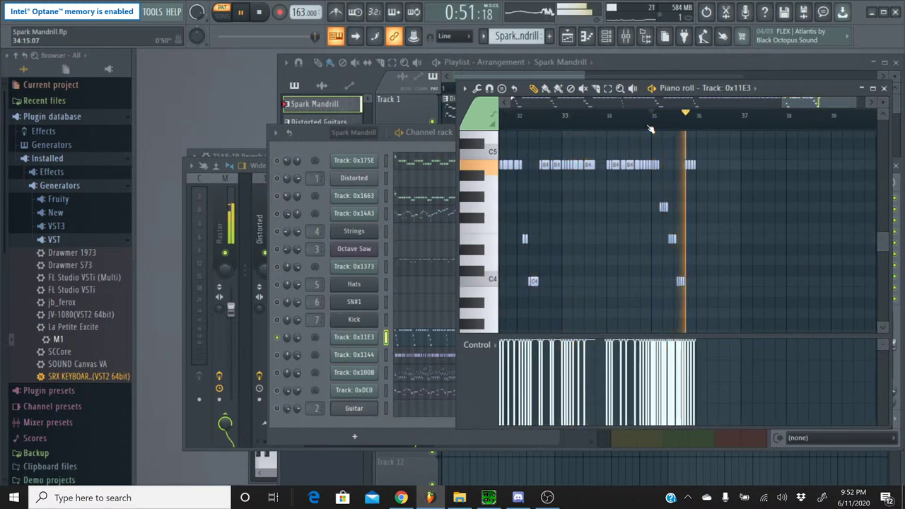
Check the stream's live chat in Chrome, return to FL Studio and replay Track: 0x11E3 from bar 35
click(260, 12)
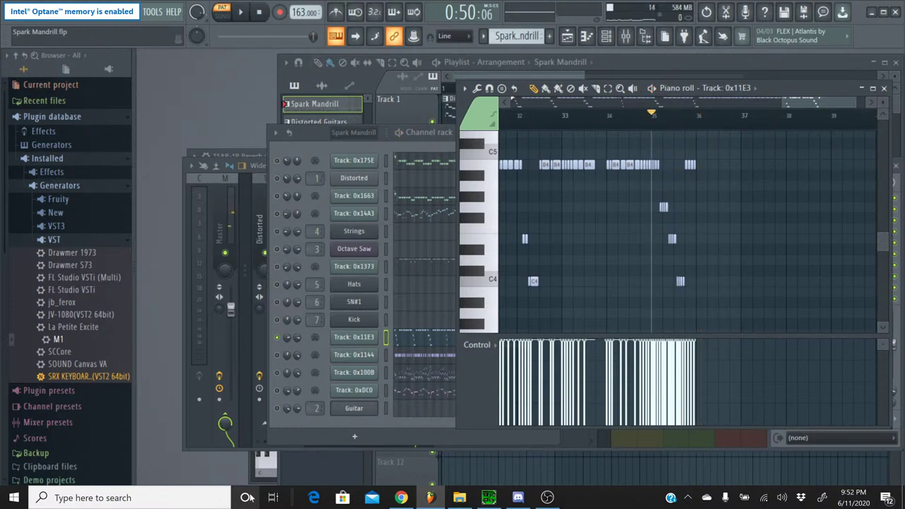
click(401, 498)
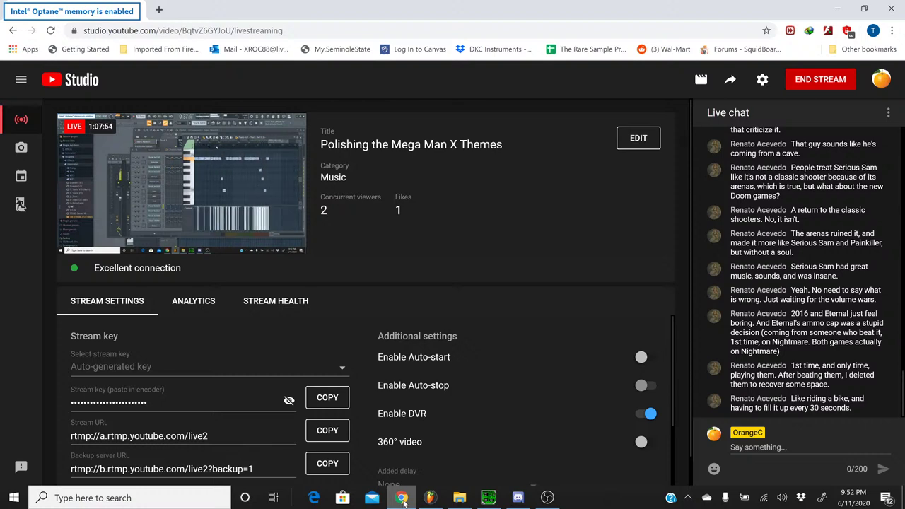
click(430, 498)
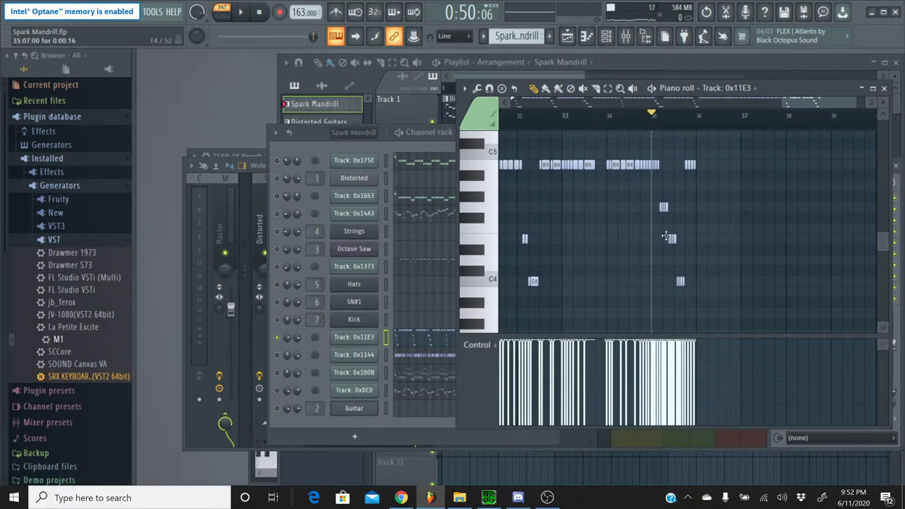
scroll(665, 236, up, 1)
click(240, 12)
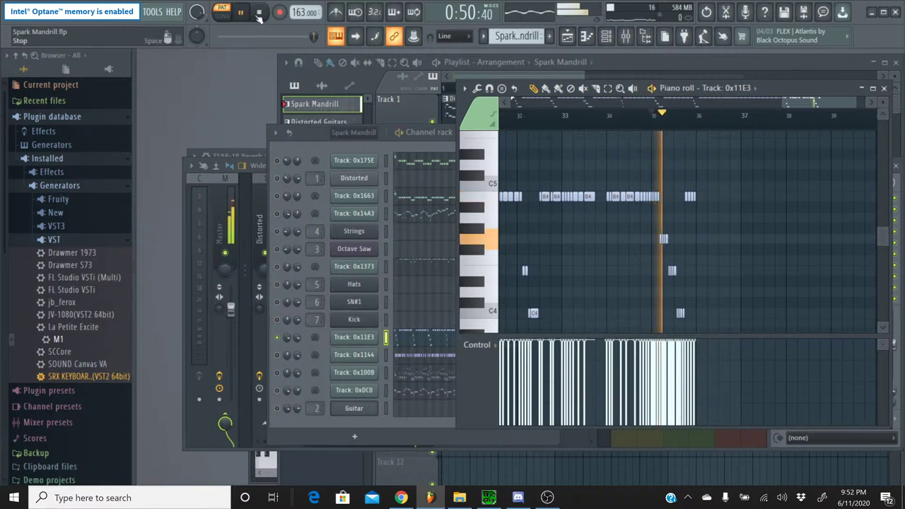
click(258, 13)
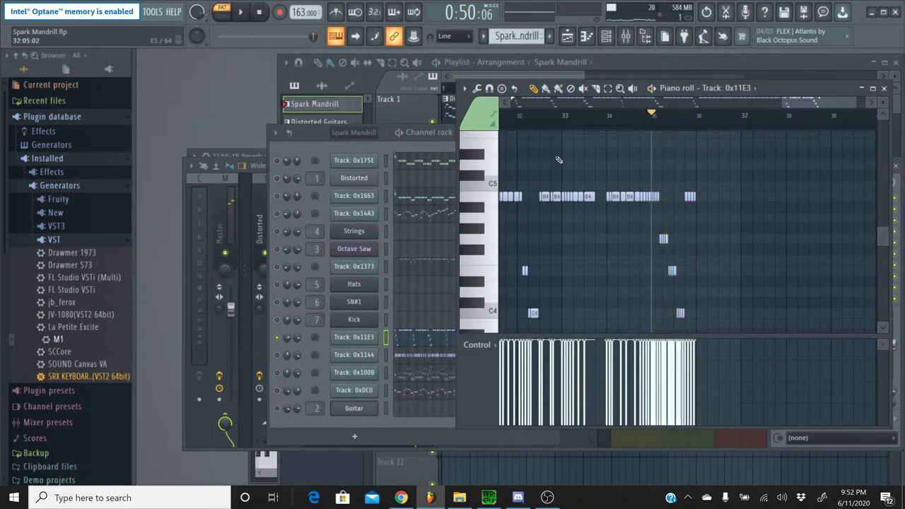
Copy all B4 notes of Track: 0x11E3, close its piano roll and switch to the Percussion pattern
drag(800, 104, 531, 113)
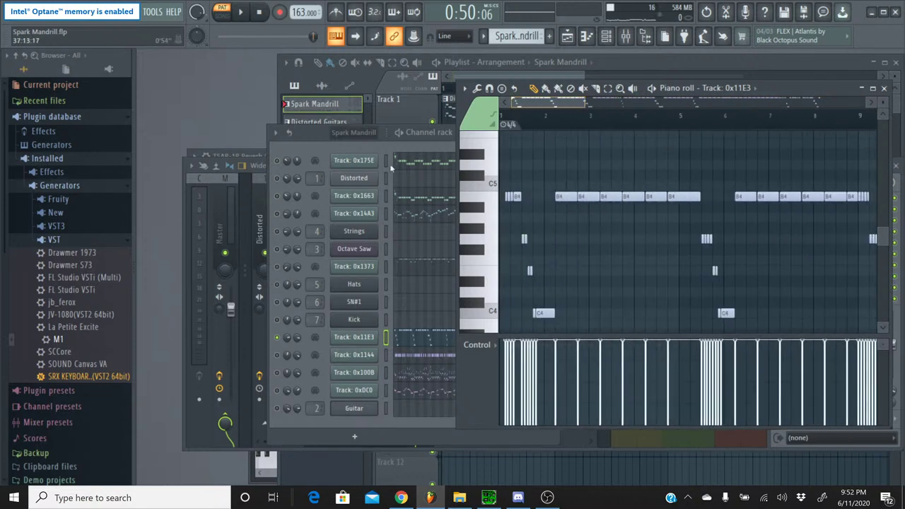
double_click(477, 203)
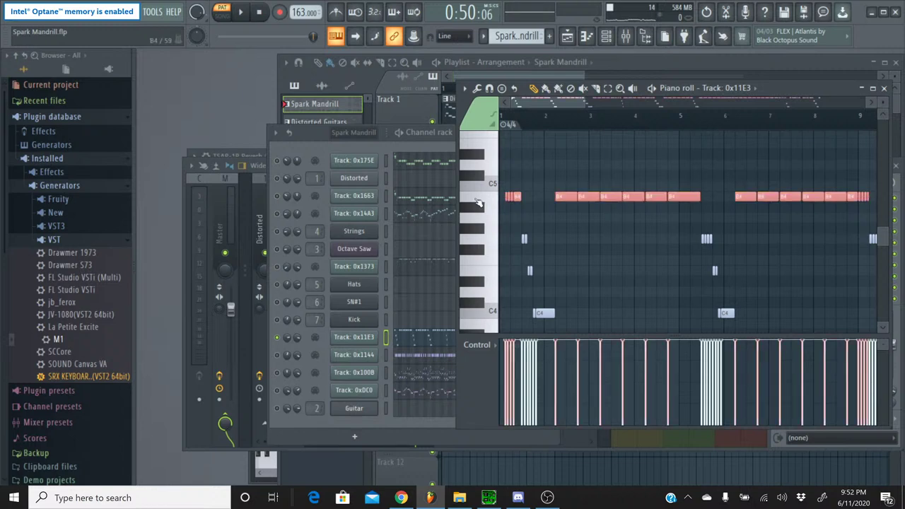
click(883, 90)
click(483, 37)
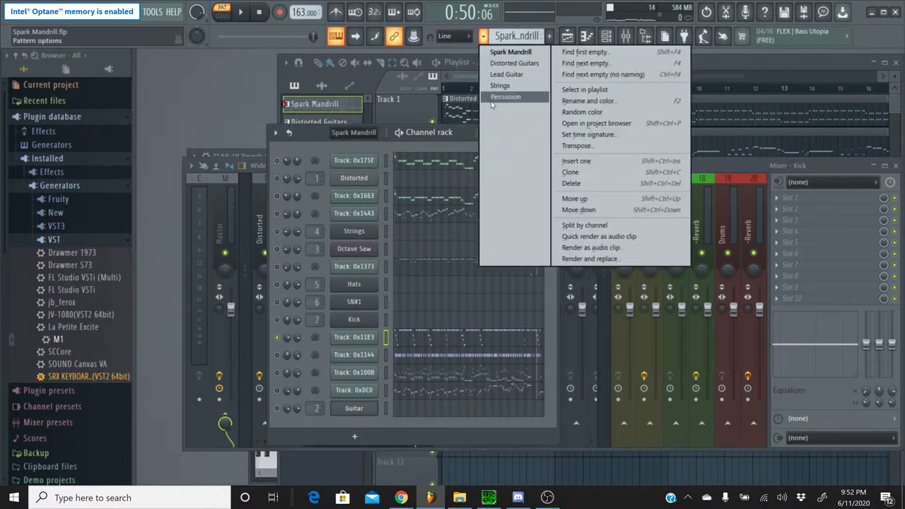
click(492, 99)
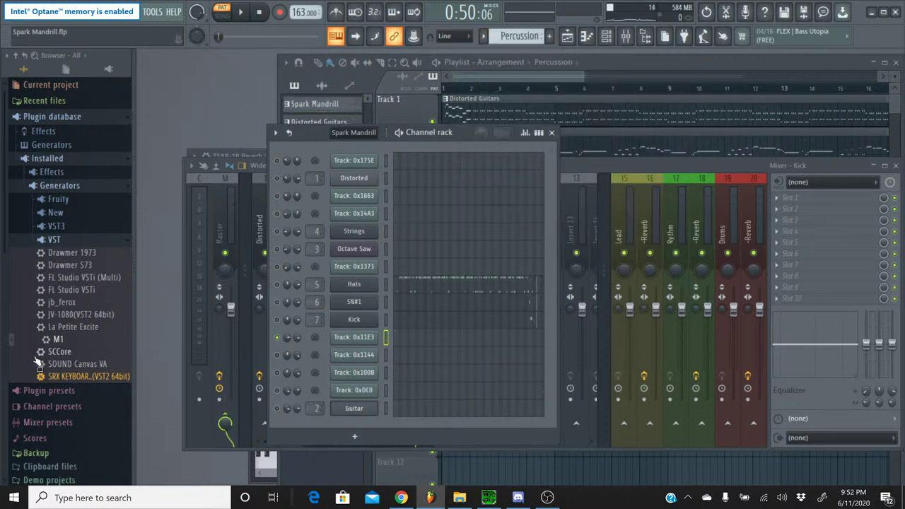
Add an M1 instrument channel below Track: 0x11E3 and load the drum program BD&SDCatlog1
drag(55, 339, 329, 355)
click(559, 219)
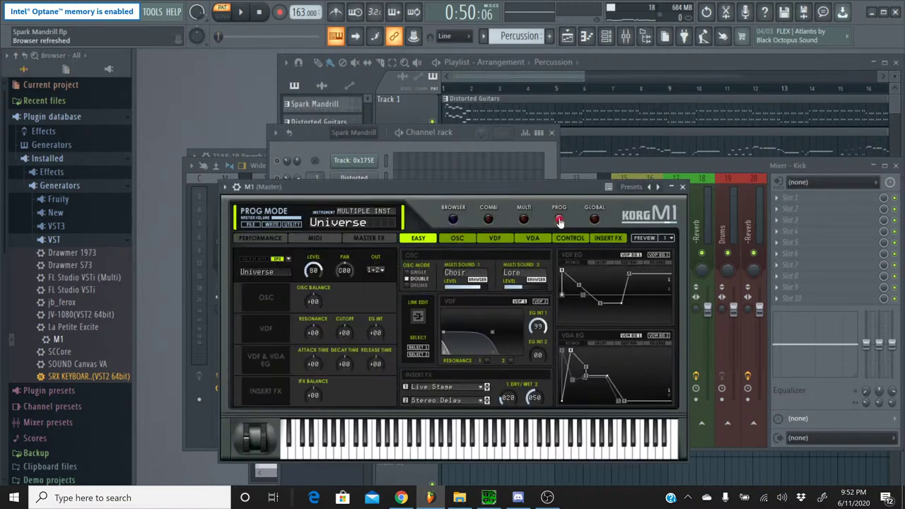
click(453, 219)
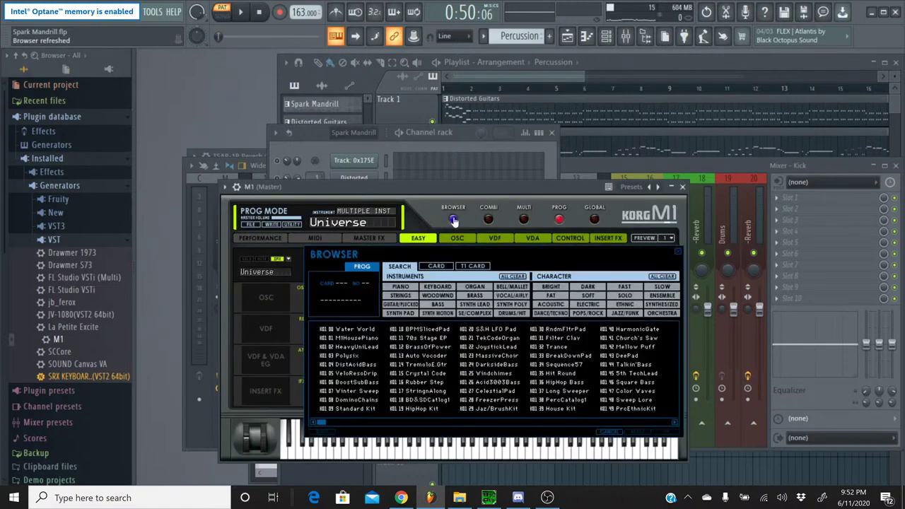
click(507, 313)
double_click(375, 346)
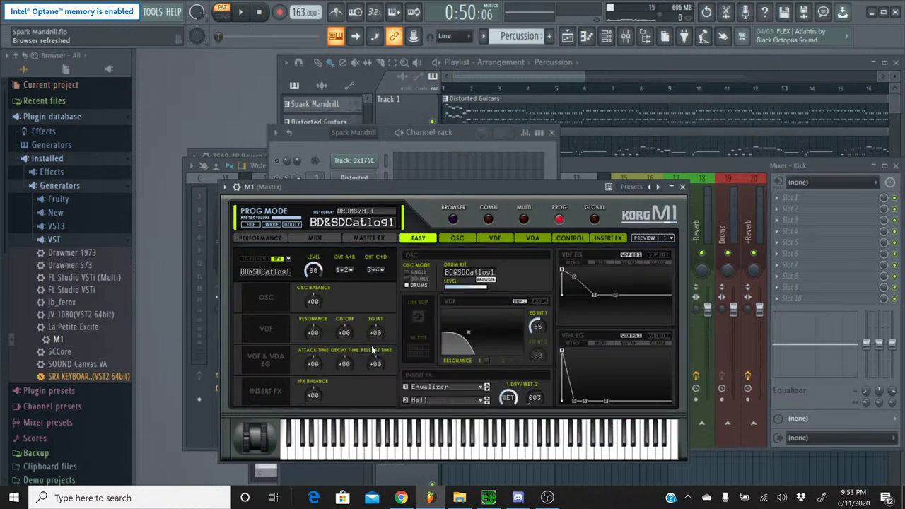
Set the M1's second insert effect to No Effect and close the plugin window
click(456, 396)
click(475, 114)
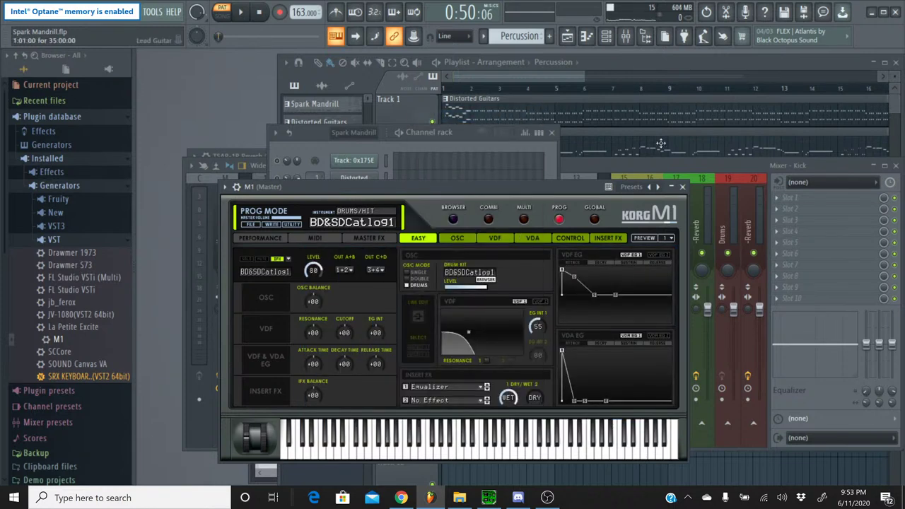
click(682, 187)
Rename the new M1 channel to SN#2 and route it to mixer track 6
right_click(356, 355)
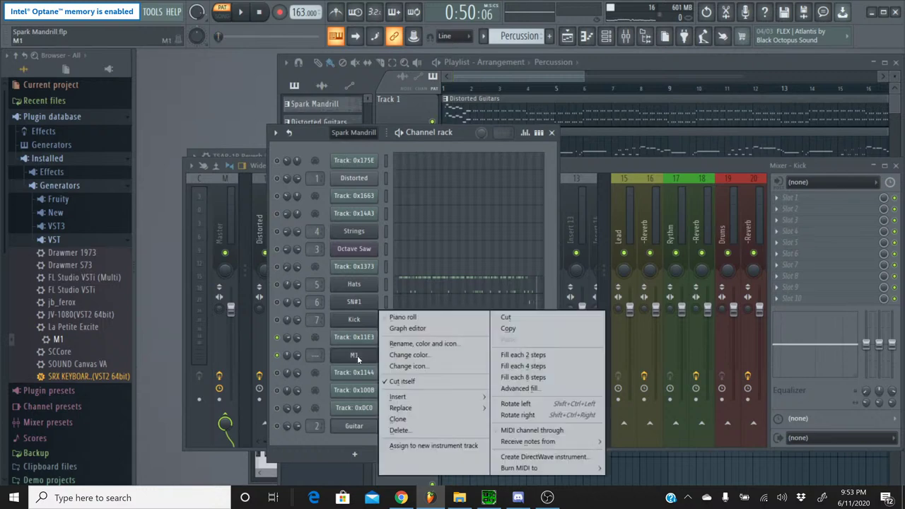
click(408, 343)
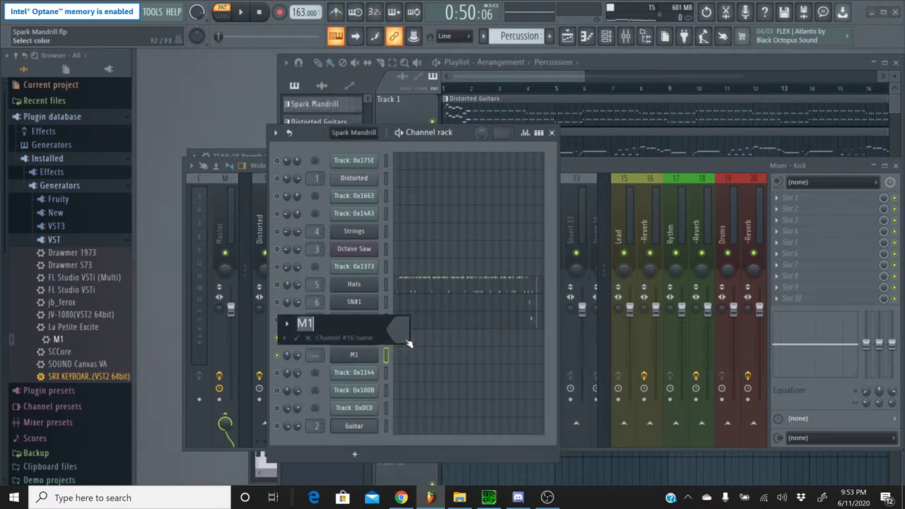
text(SN#2)
key(Return)
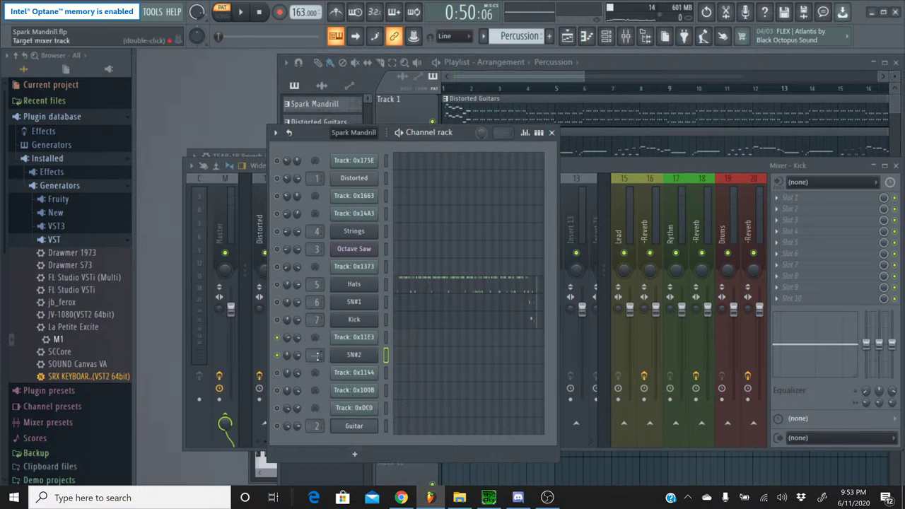
scroll(318, 356, up, 1)
scroll(317, 355, up, 4)
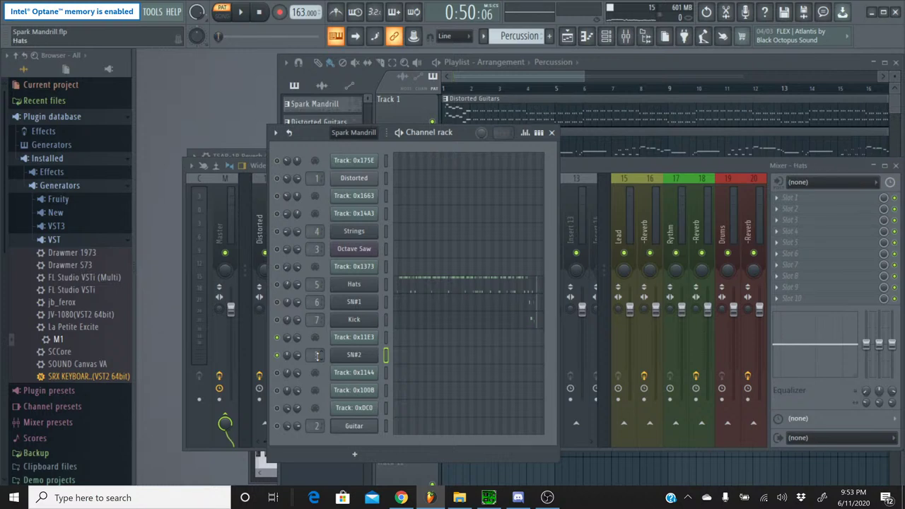
Paste the copied B4 notes into SN#2's piano roll and audition the A#5 key
click(423, 358)
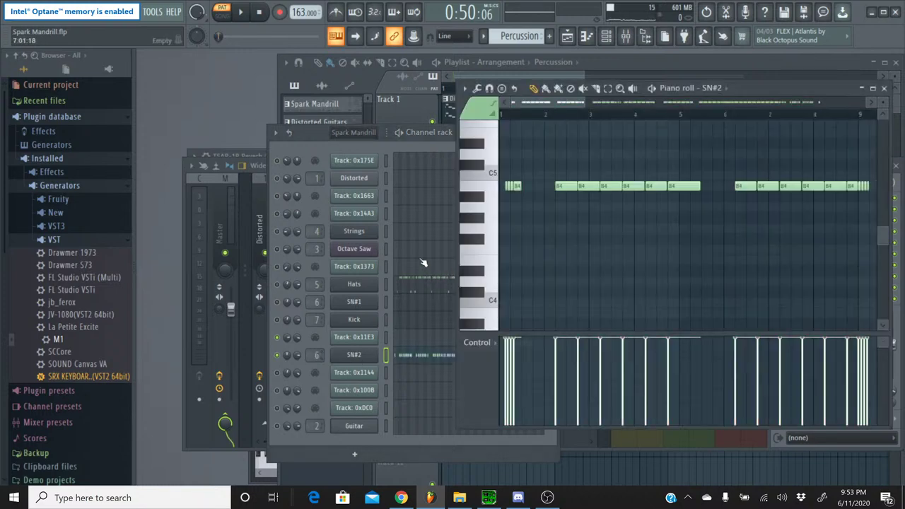
scroll(490, 191, up, 4)
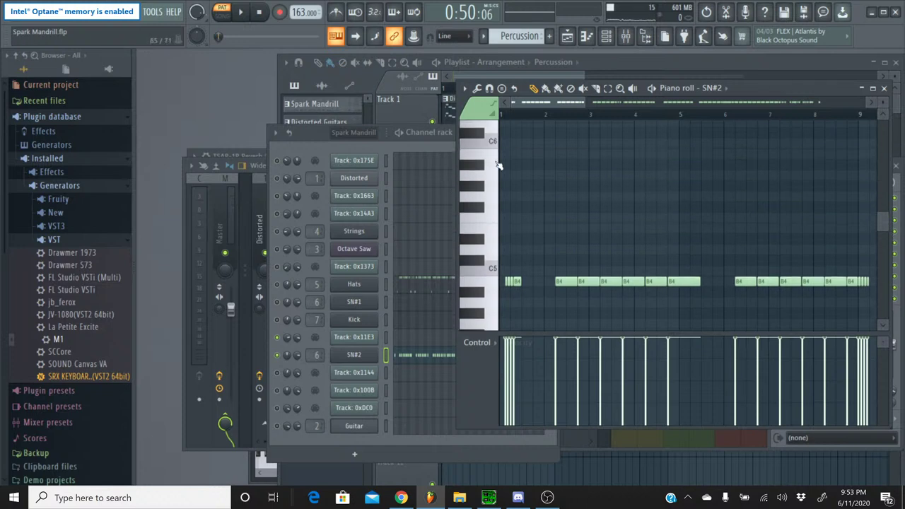
click(478, 166)
click(478, 167)
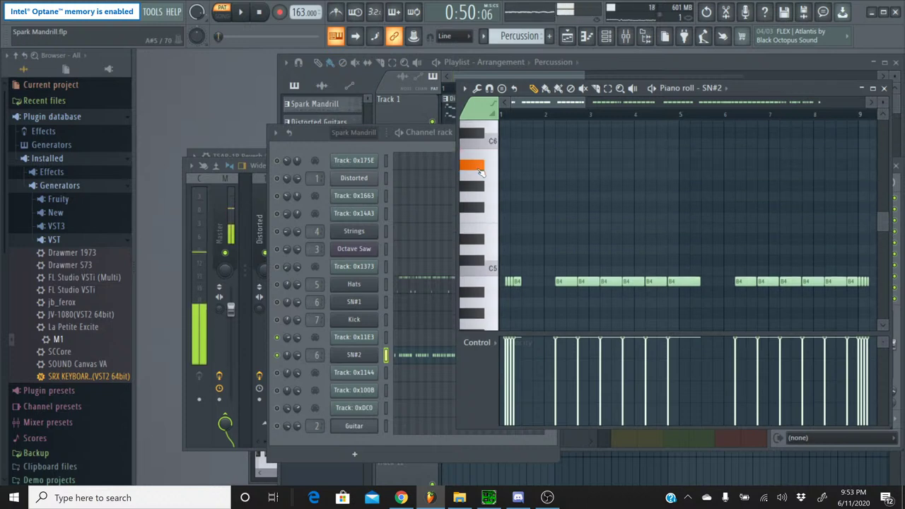
Transpose all SN#2 notes up eleven semitones from B4 to A#5
key(ctrl+a)
key(Up)
key(Up)
key(Up)
key(Up)
key(Up)
key(Up)
key(Up)
key(Up)
key(Up)
key(Up)
key(Up)
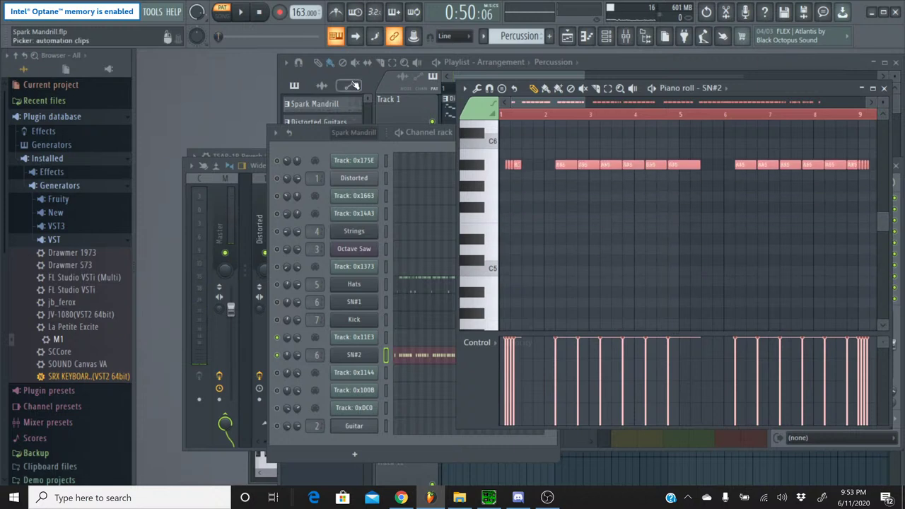
Play the Percussion pattern with the transposed SN#2 notes and close the piano roll
click(241, 12)
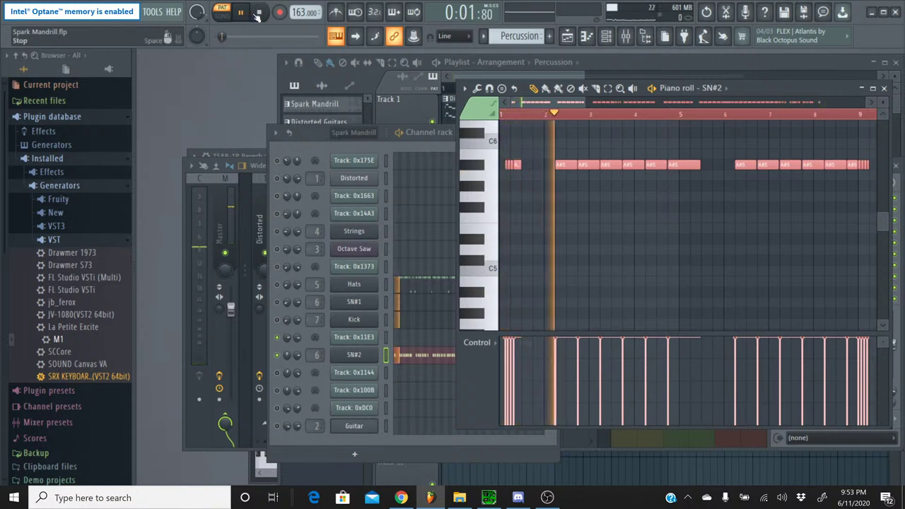
click(258, 14)
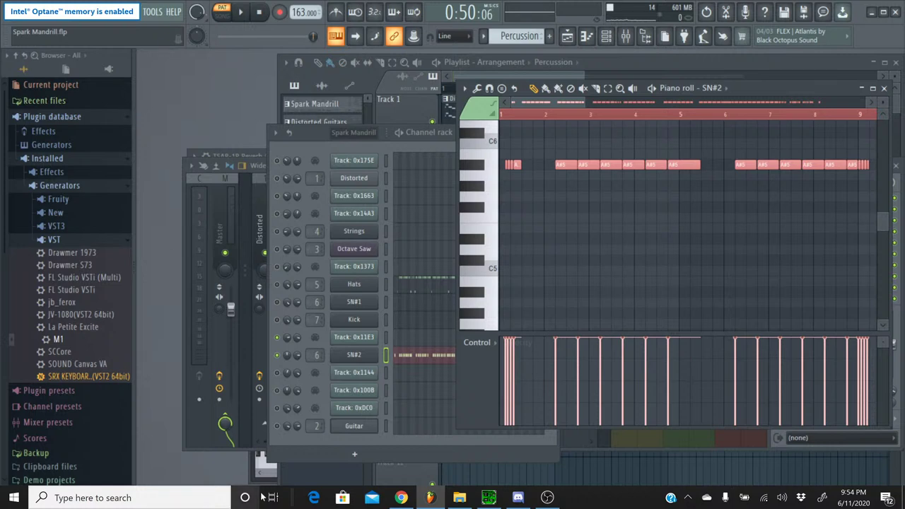
scroll(569, 116, up, 3)
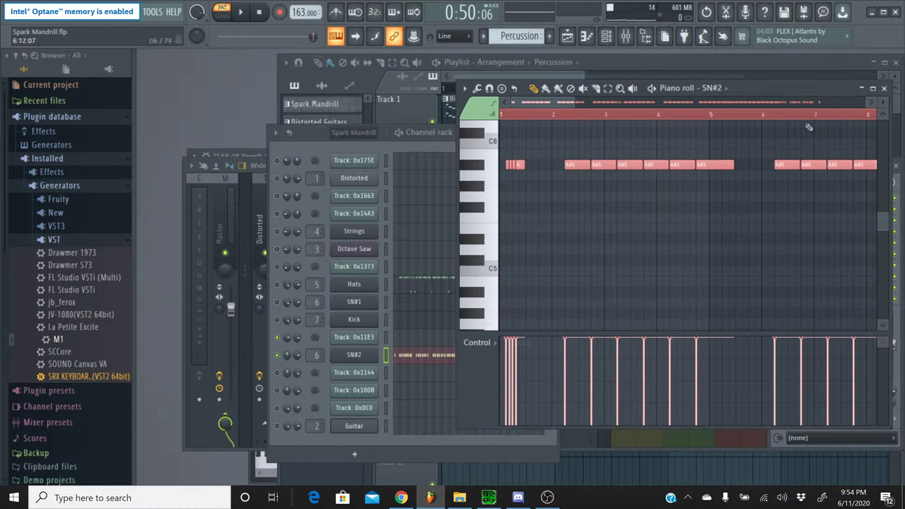
click(883, 90)
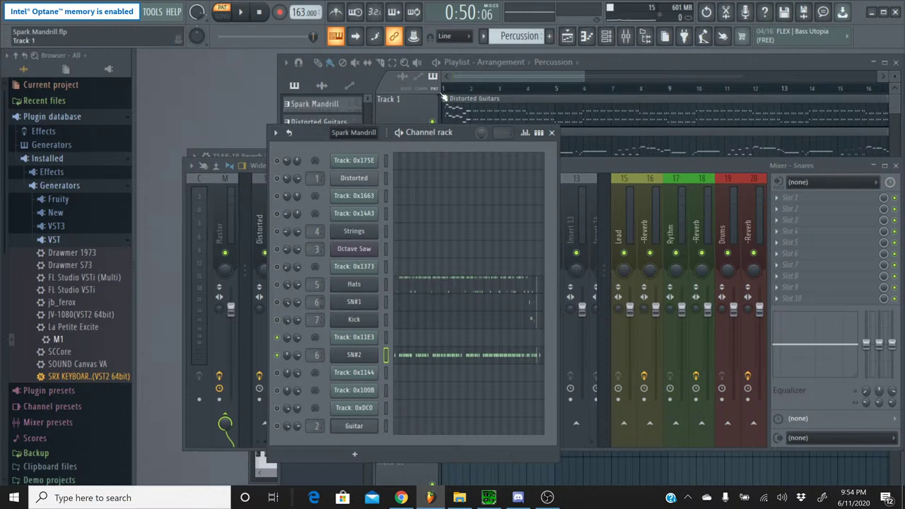
Switch to the Spark Mandrill pattern and copy all channel panning events of Track: 0x11E3
click(487, 36)
click(486, 52)
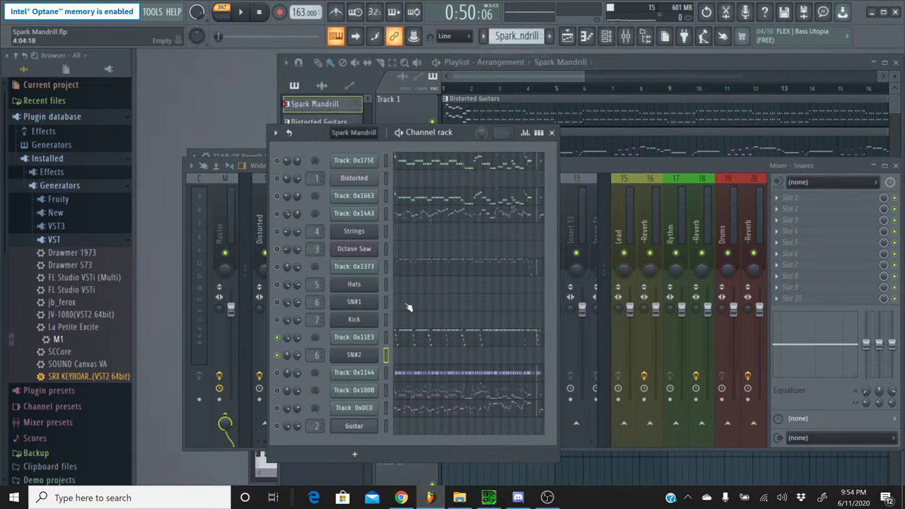
right_click(288, 338)
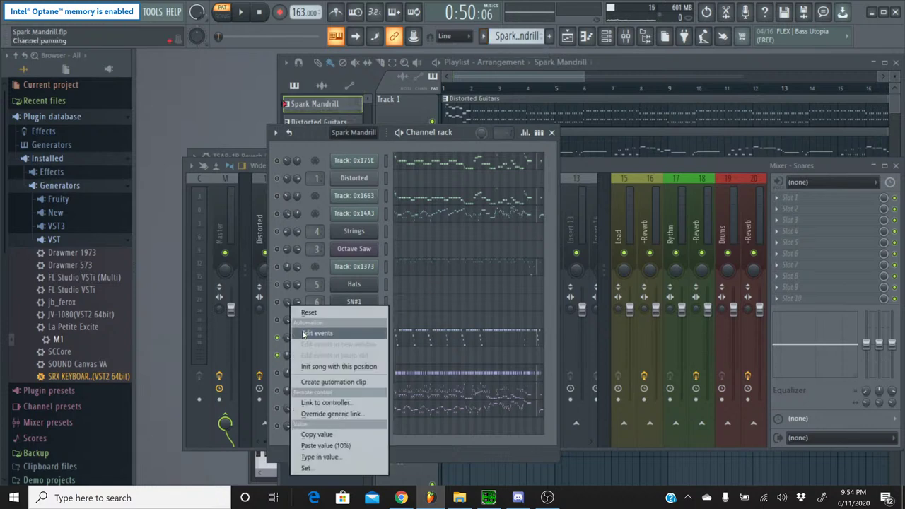
click(316, 333)
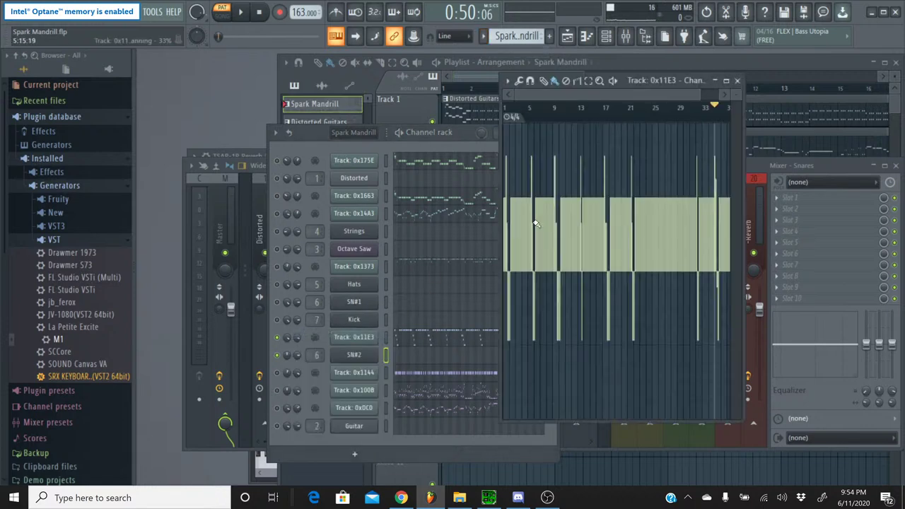
key(ctrl+a)
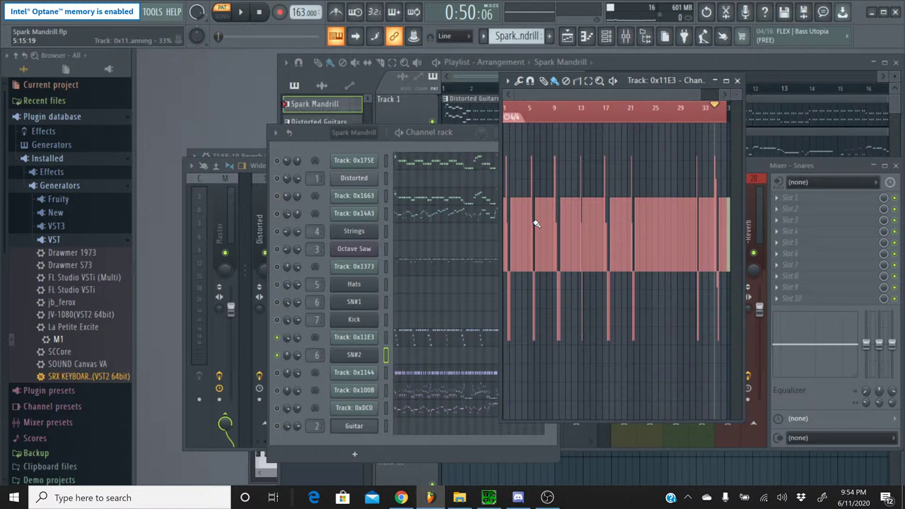
click(737, 81)
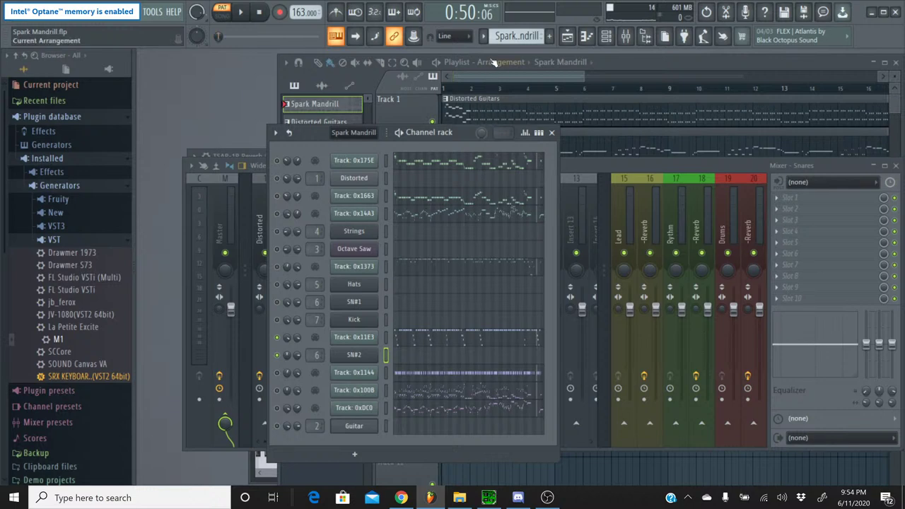
Switch back to the Percussion pattern, play it and paste the copied panning events into SN#2's channel panning
click(482, 37)
click(503, 97)
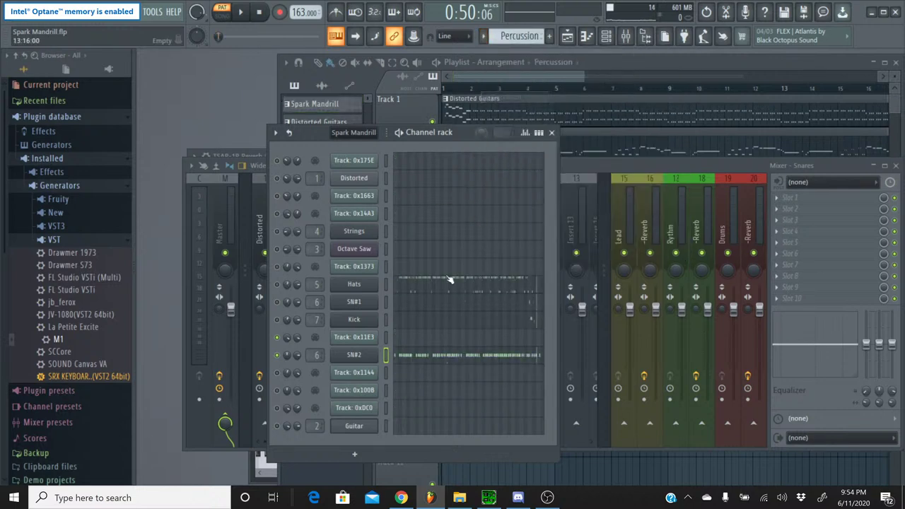
right_click(287, 356)
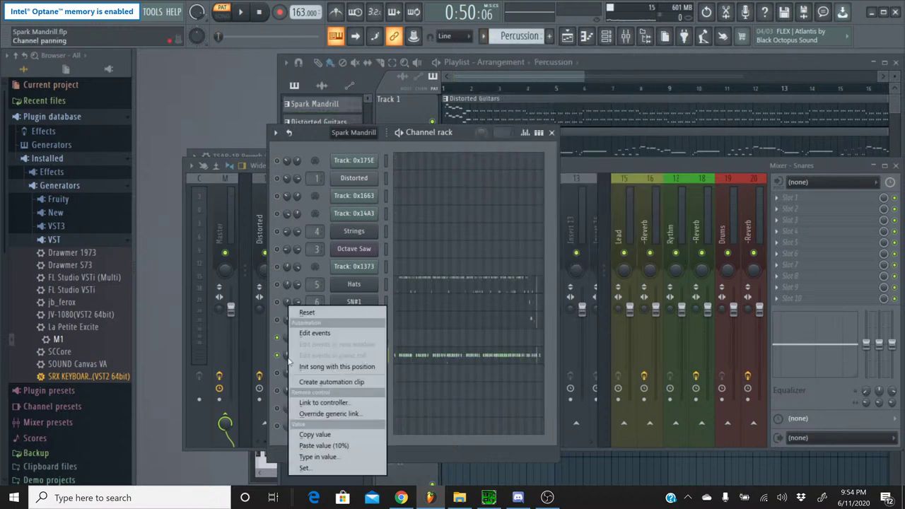
click(328, 448)
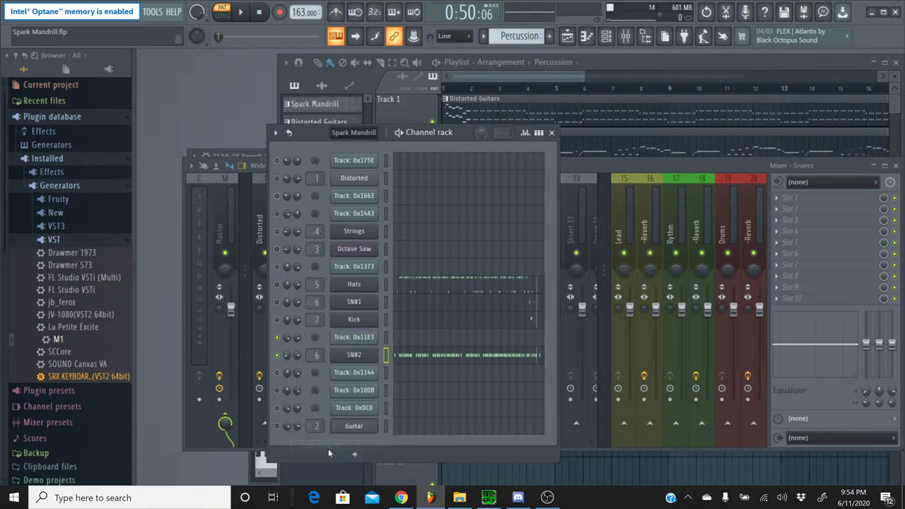
click(247, 13)
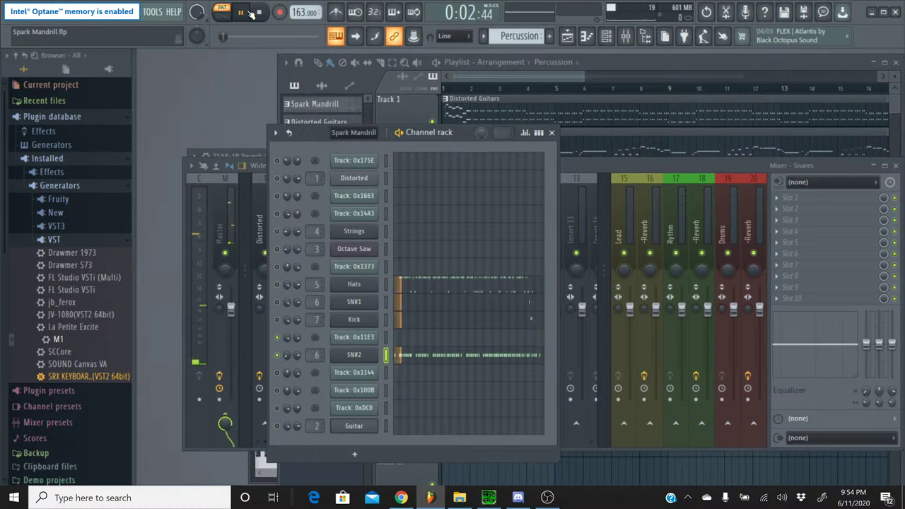
right_click(284, 343)
click(320, 333)
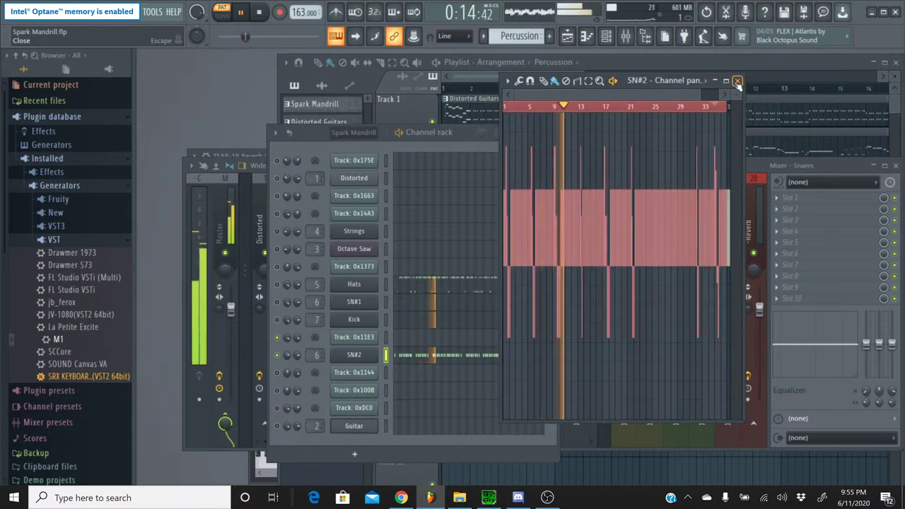
Stop playback with SN#2's panning editor closed, switch to the Spark Mandrill pattern and open Track: 0x11E3's piano roll
click(737, 80)
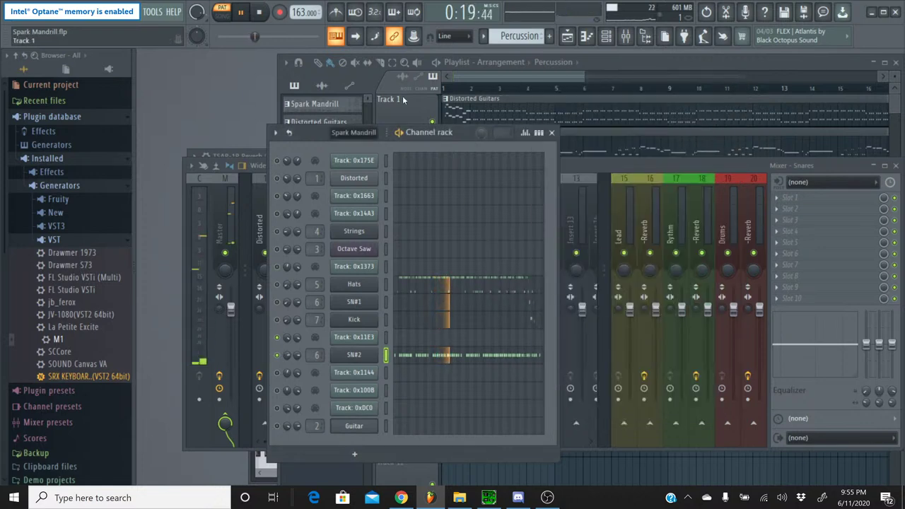
click(259, 13)
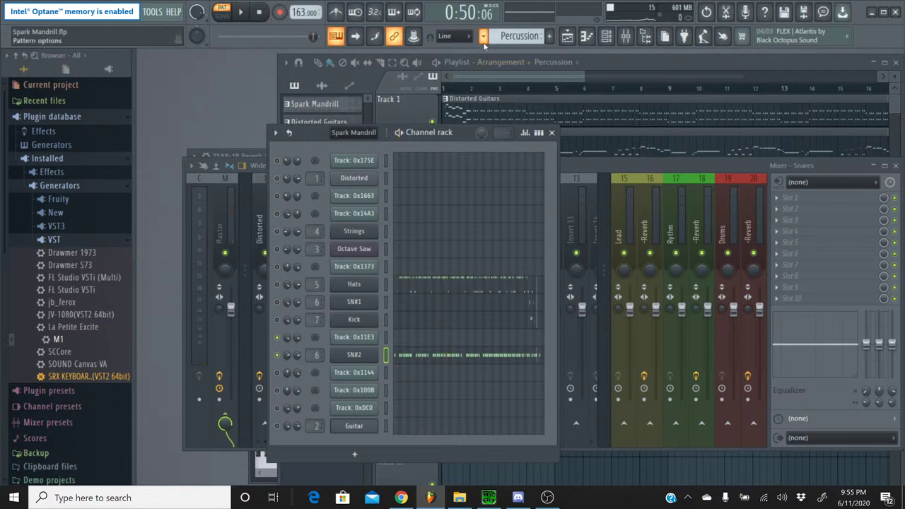
click(483, 38)
click(487, 56)
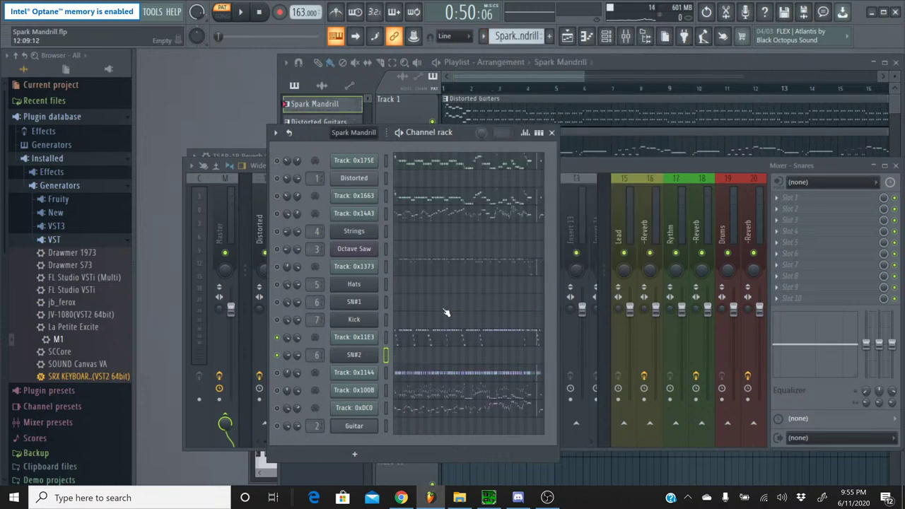
click(417, 341)
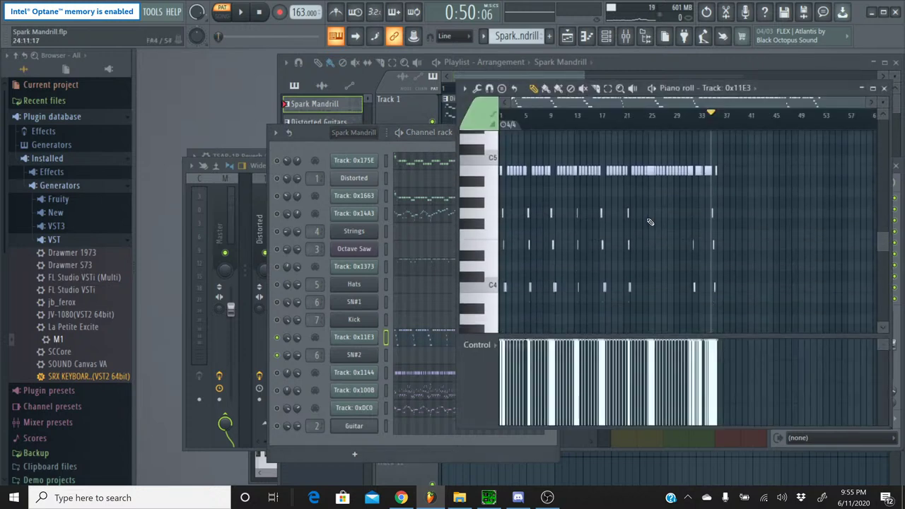
Select Track: 0x11E3's descending note groups below the B4 row, down to C4, in bars 1 and 5–6
scroll(588, 116, up, 4)
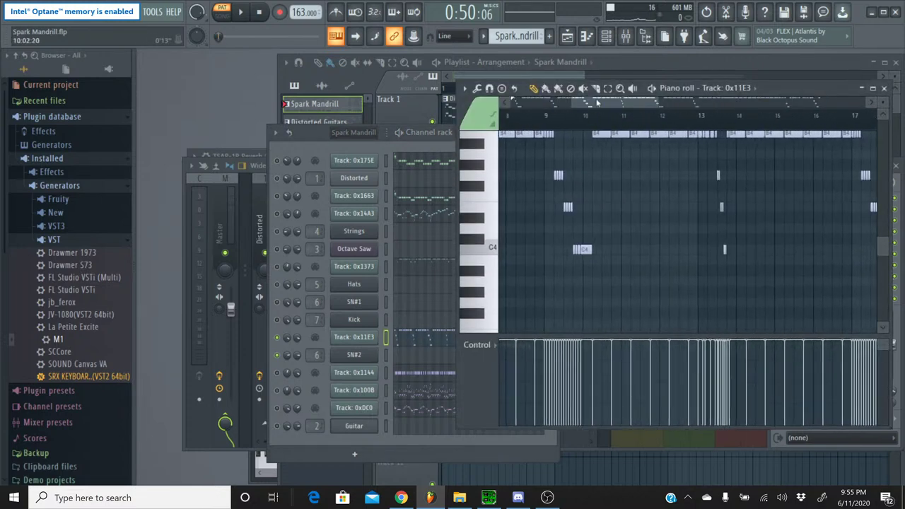
scroll(565, 145, up, 2)
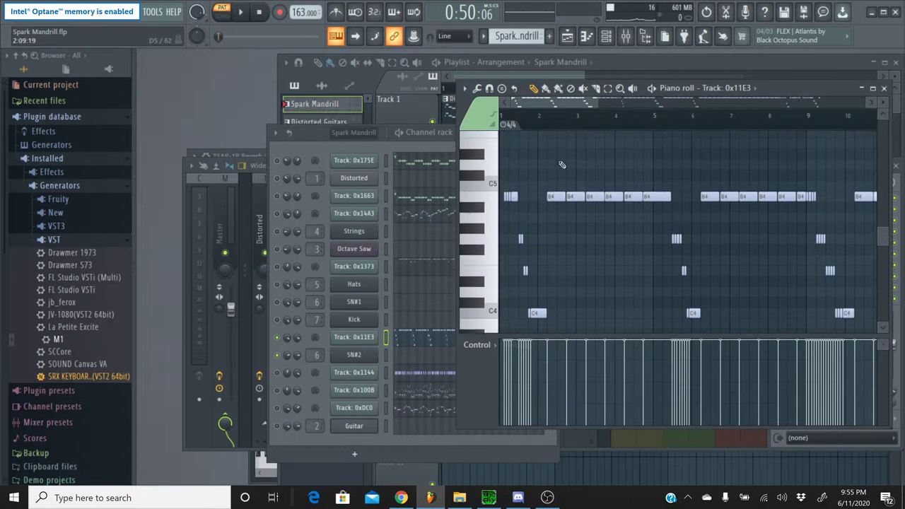
scroll(565, 135, up, 2)
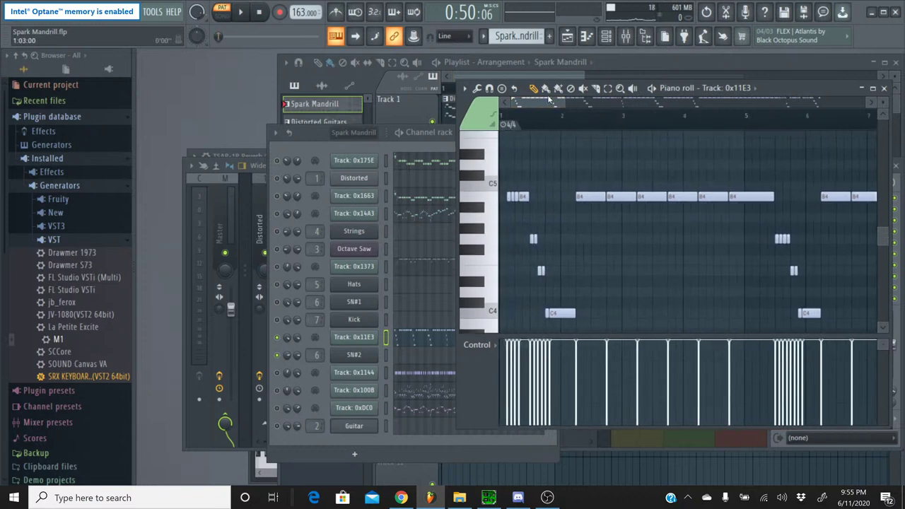
click(607, 89)
scroll(573, 218, down, 1)
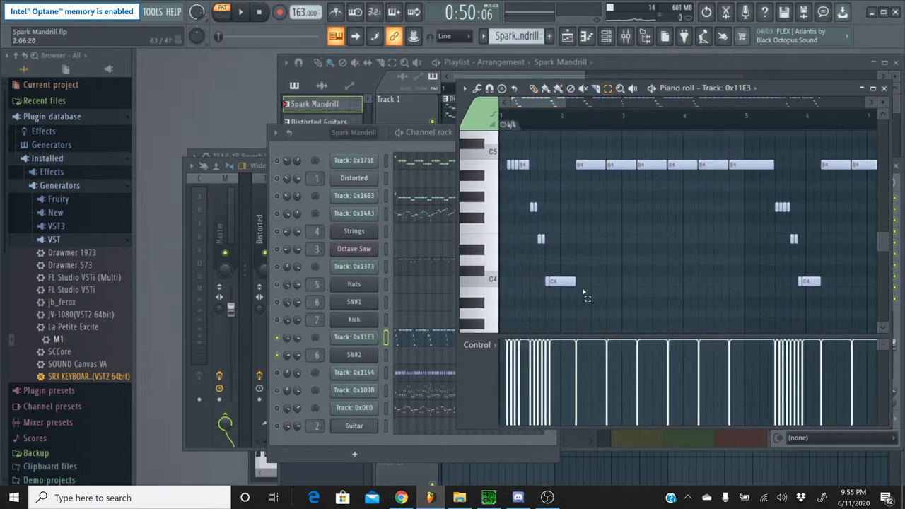
drag(586, 306, 527, 200)
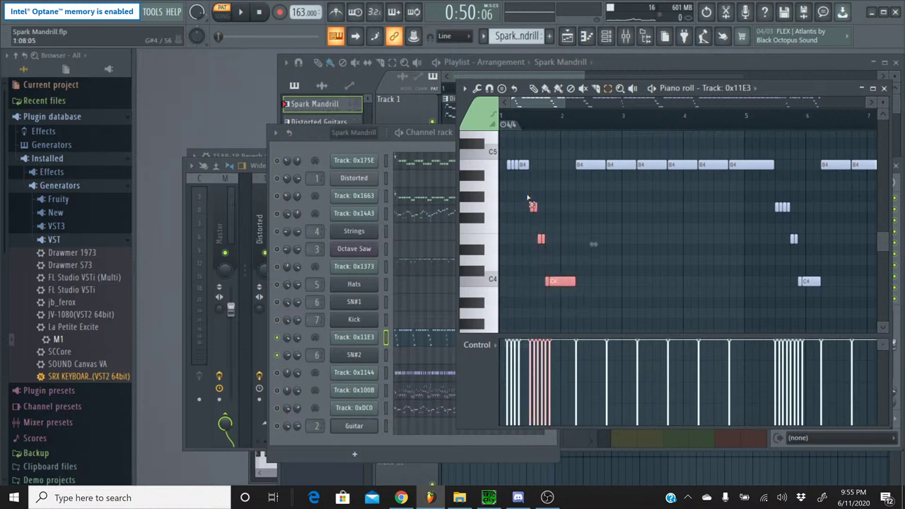
drag(552, 102, 578, 161)
drag(628, 302, 572, 205)
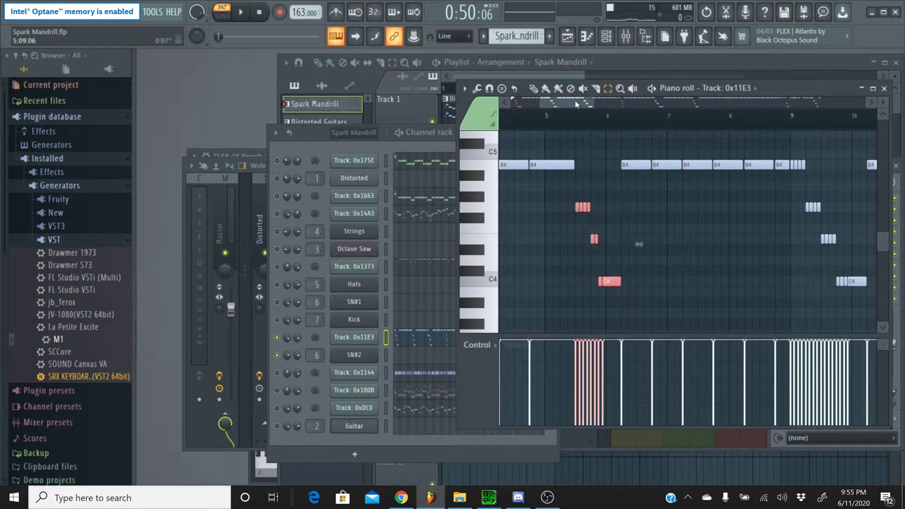
drag(576, 104, 634, 272)
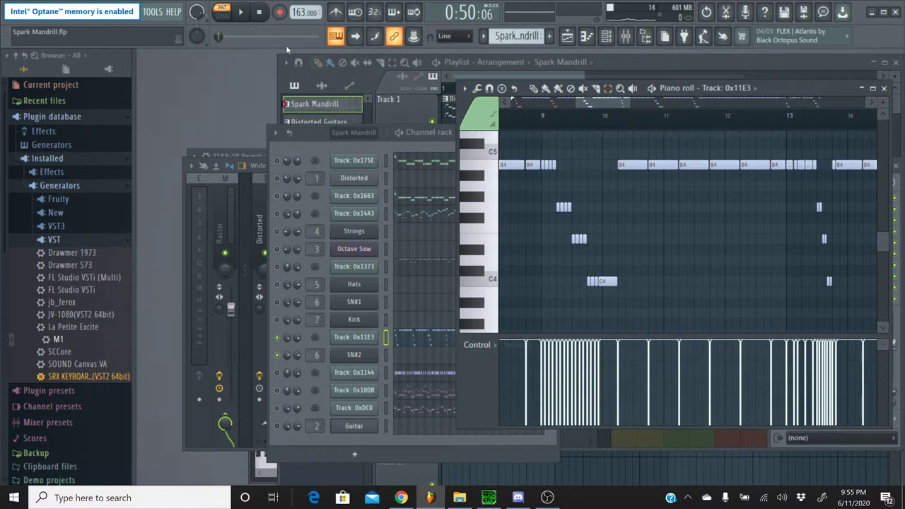
Play the Spark Mandrill pattern from bar 9 to hear the lower notes of Track: 0x11E3
click(237, 13)
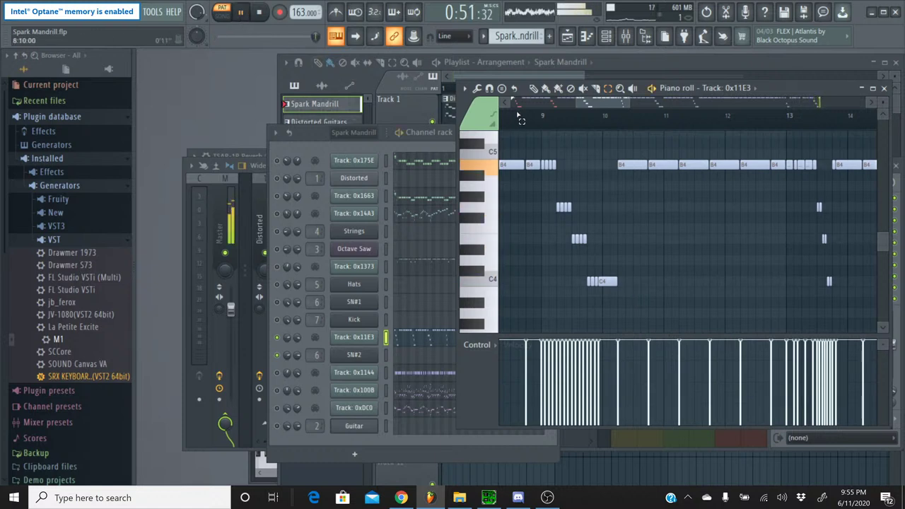
click(544, 126)
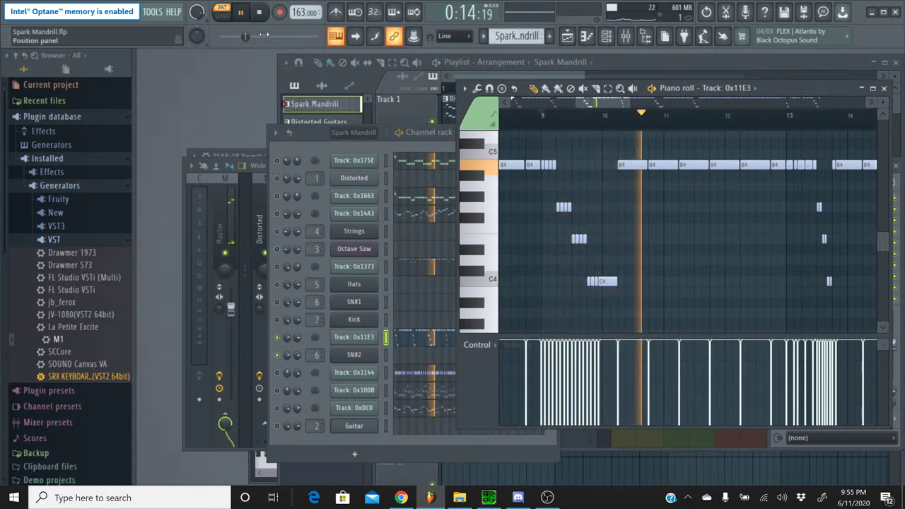
key(space)
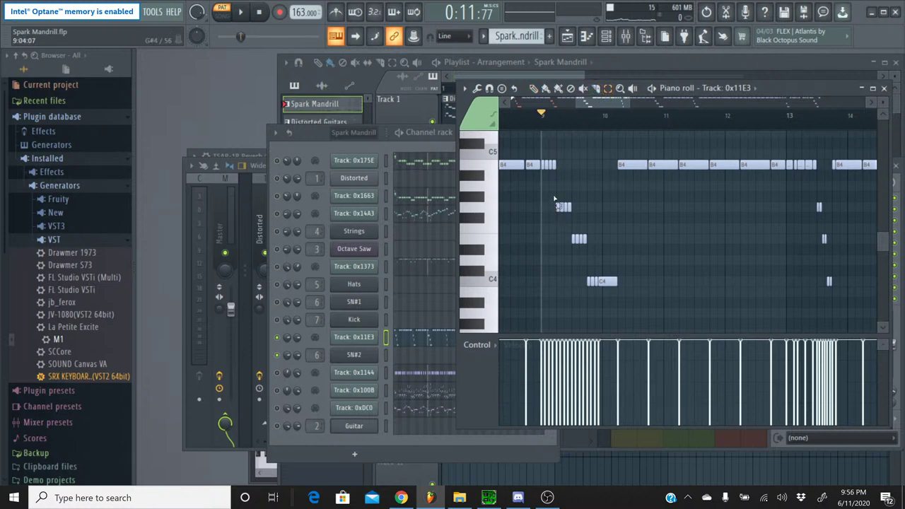
Select the notes below B4 in Track: 0x11E3 from bar 9 through bar 18, adding each group to the selection
drag(554, 199, 665, 305)
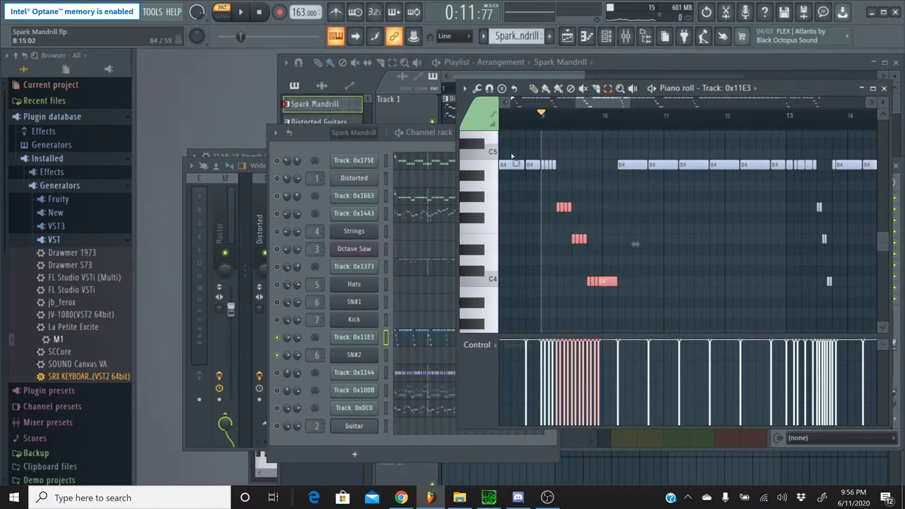
click(242, 16)
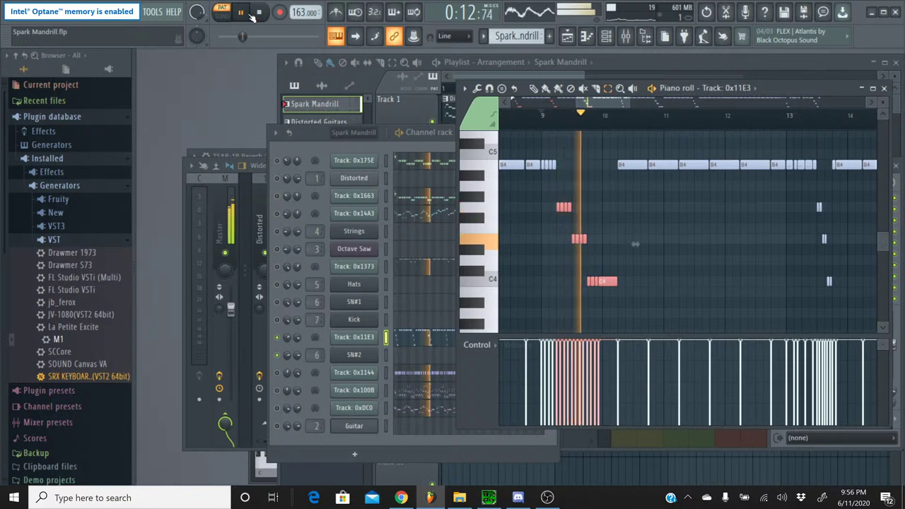
drag(604, 111, 635, 109)
drag(570, 192, 616, 302)
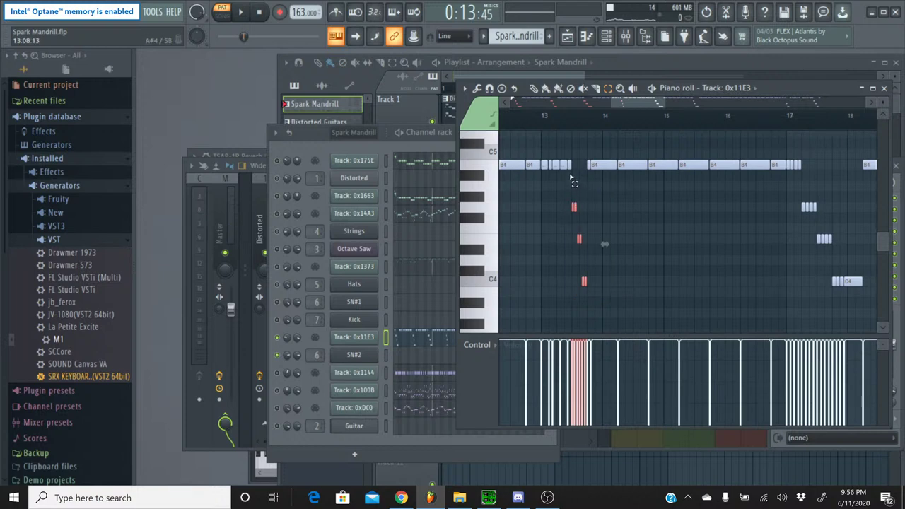
drag(637, 115, 672, 106)
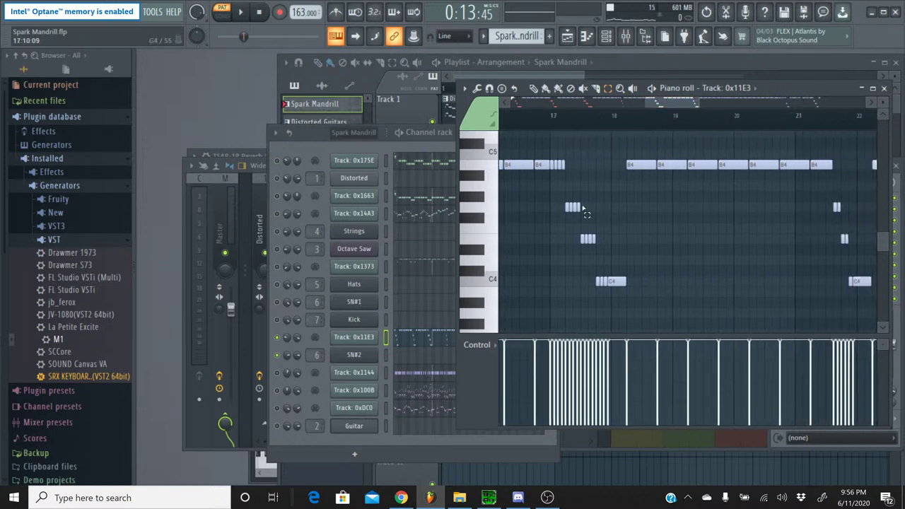
drag(559, 203, 641, 274)
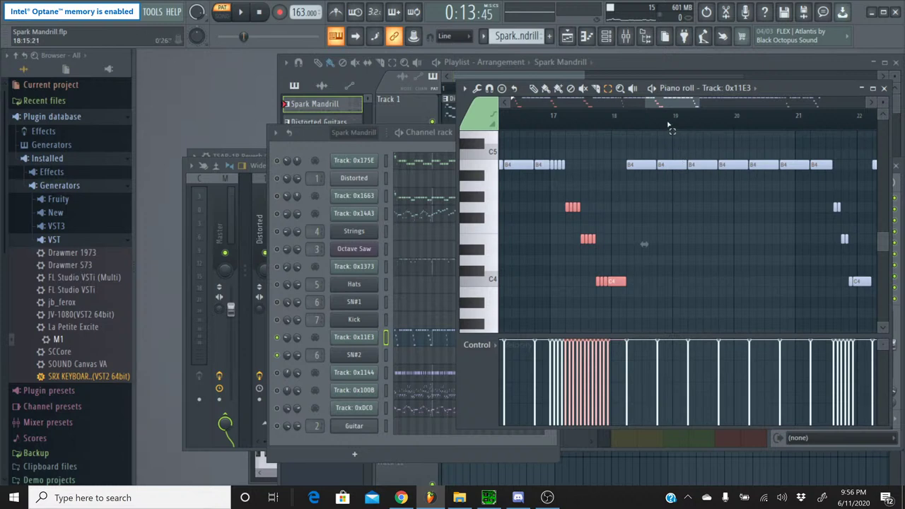
Extend the selection to the notes below B4 from bar 21 through bar 35, and copy all selected notes
drag(668, 106, 704, 104)
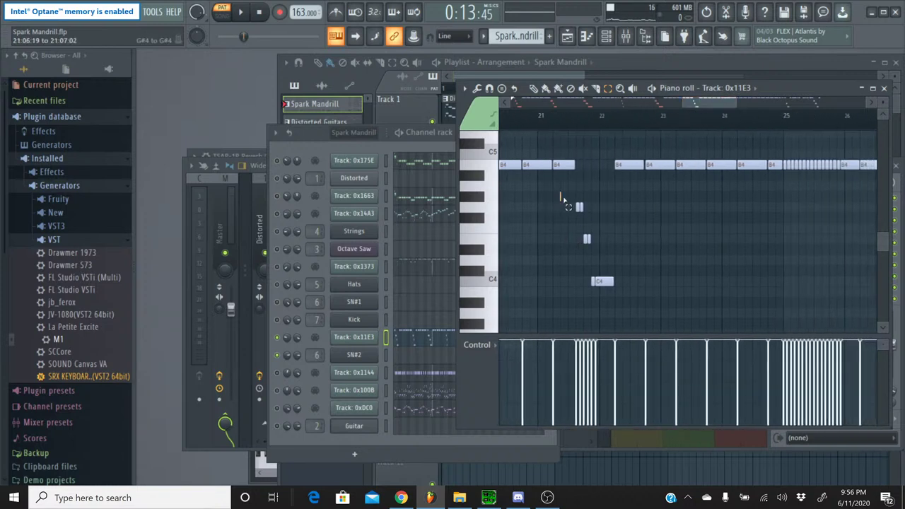
drag(561, 196, 663, 298)
drag(690, 105, 783, 105)
drag(575, 223, 608, 298)
drag(794, 102, 803, 103)
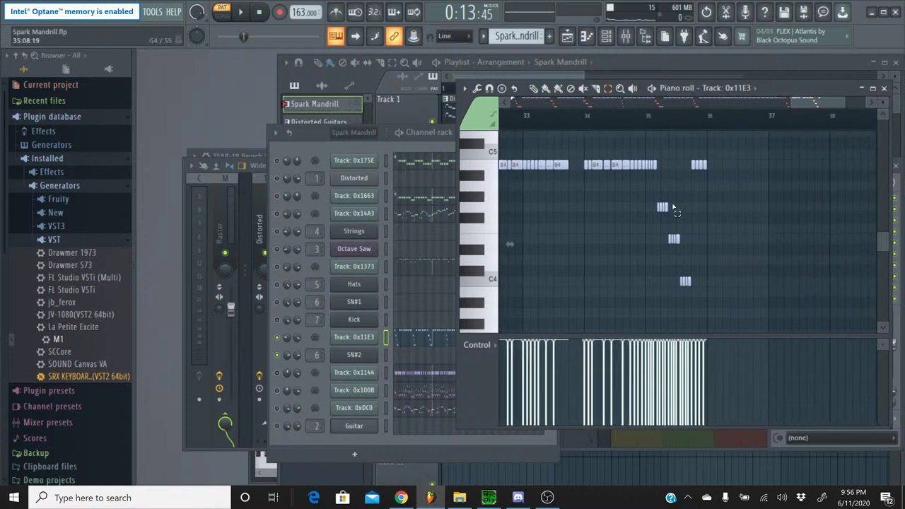
drag(655, 203, 735, 306)
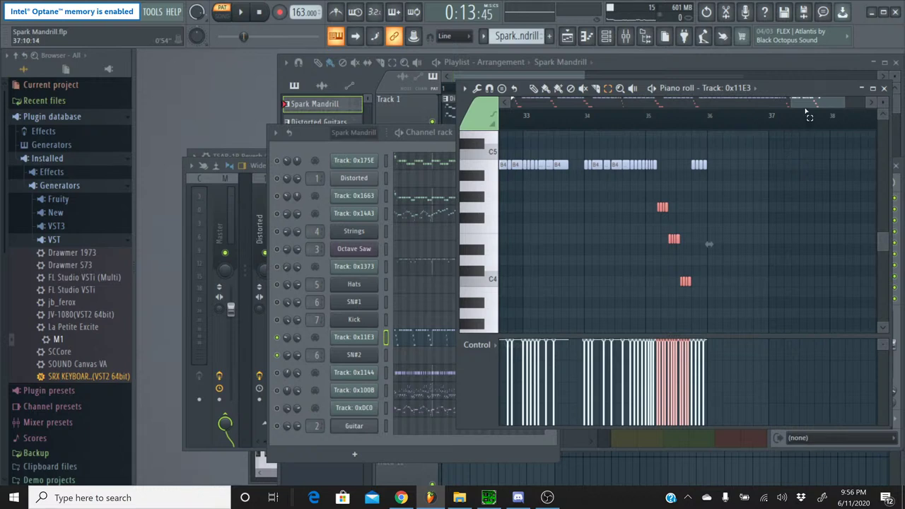
drag(809, 115, 483, 162)
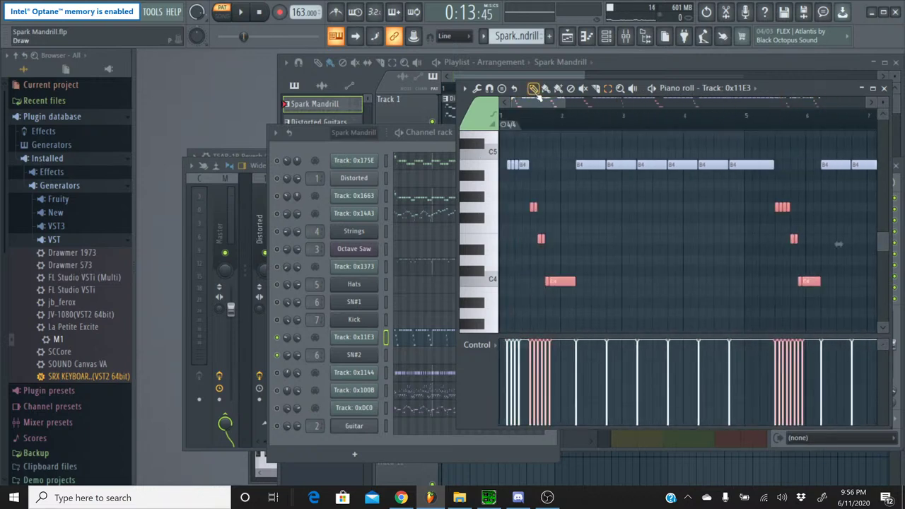
click(530, 118)
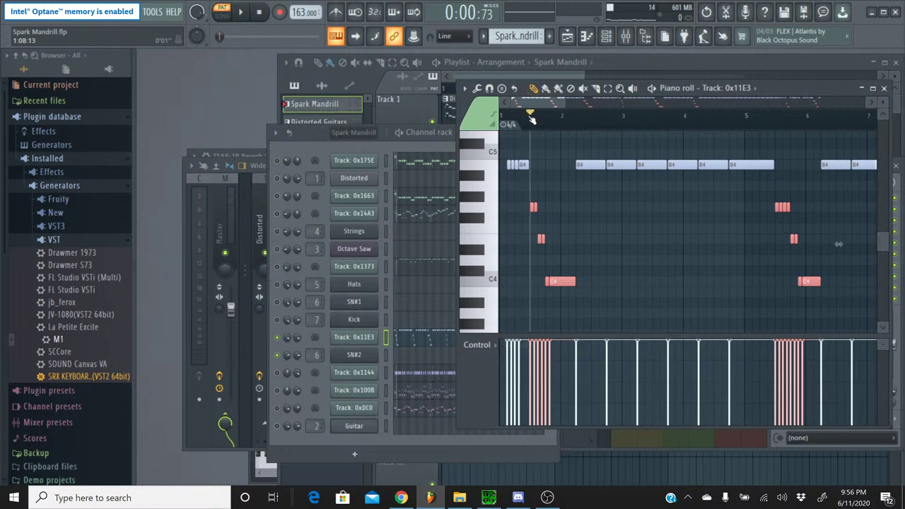
Close the piano roll of Track: 0x11E3 and switch to the Percussion pattern
click(884, 88)
click(509, 36)
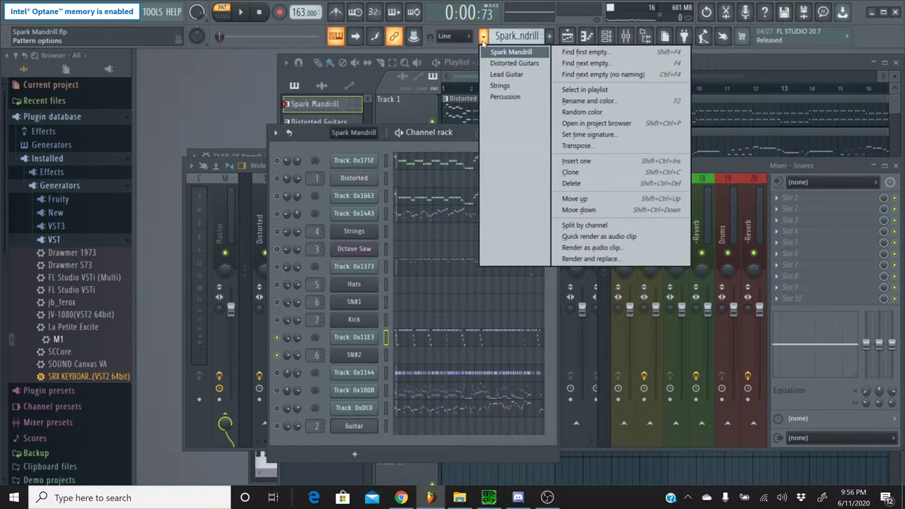
click(503, 95)
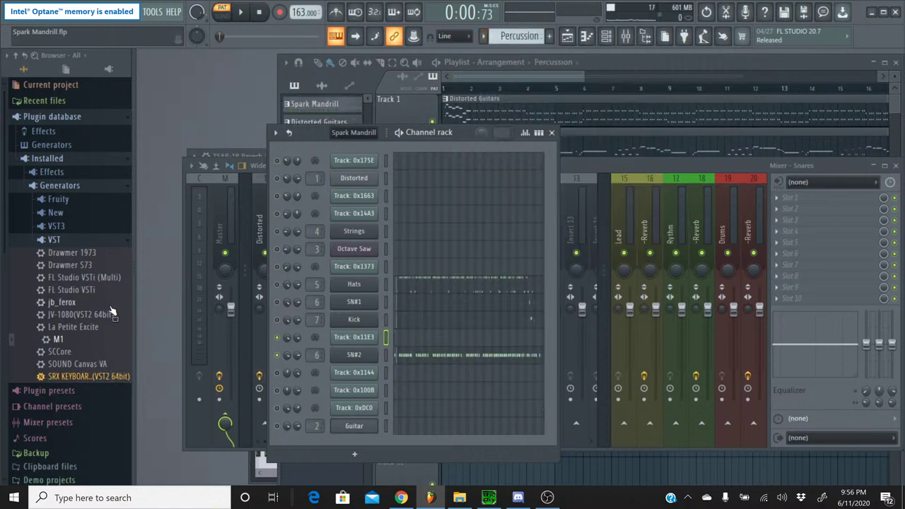
Add the Tom-03 sample from the Mega Man X Restoration Project's original drum sources as a channel below SN#2
scroll(124, 311, down, 7)
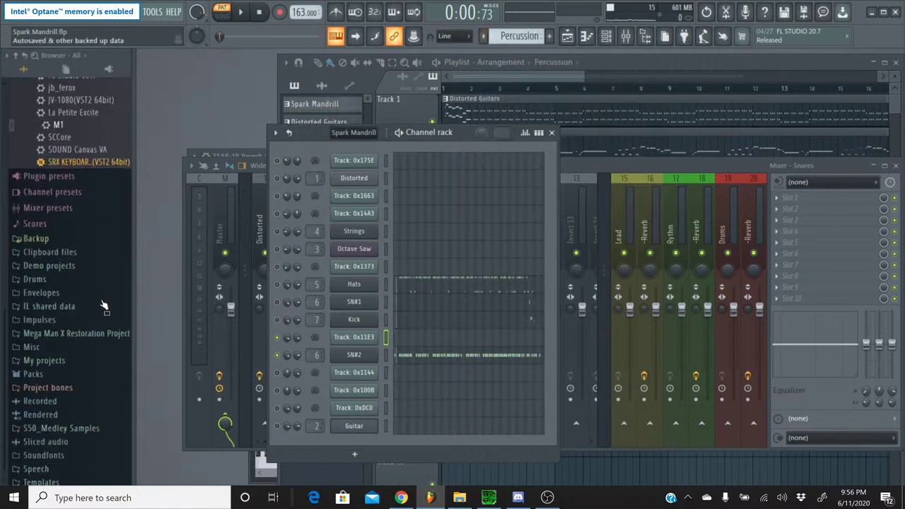
click(80, 332)
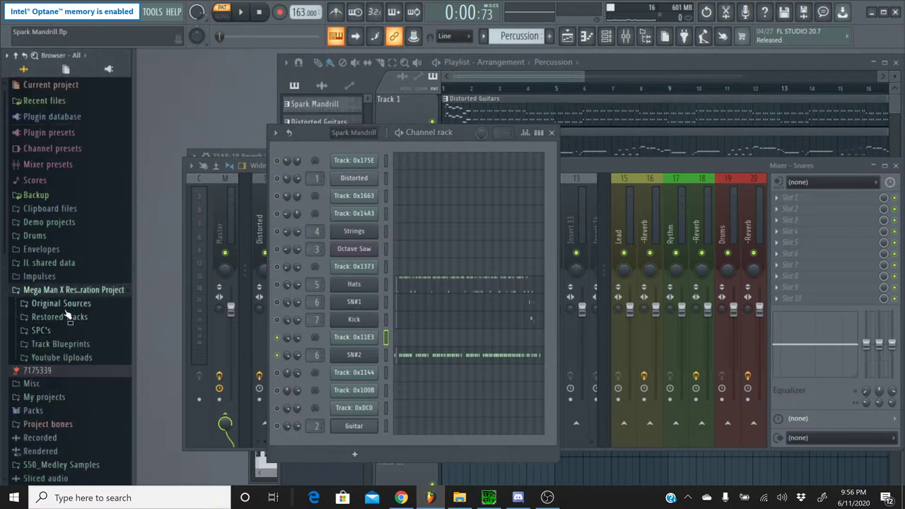
click(62, 303)
click(57, 318)
scroll(82, 325, down, 4)
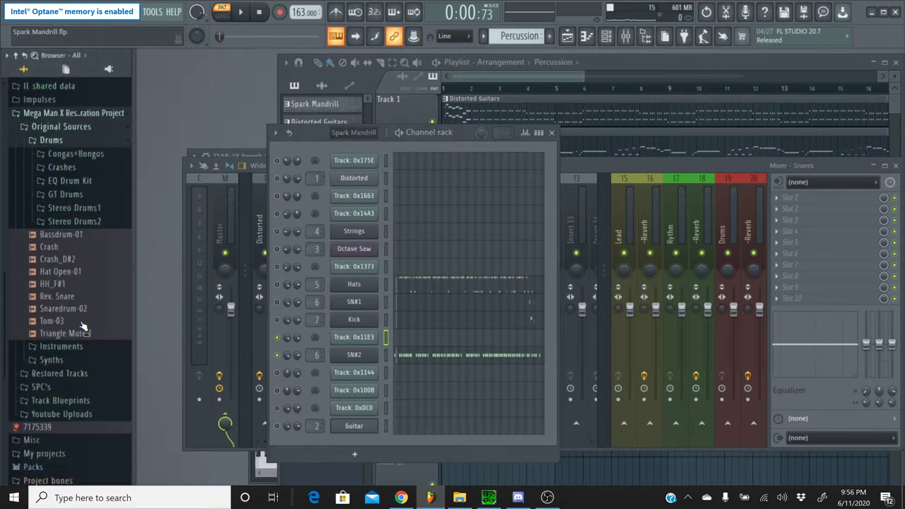
drag(63, 319, 367, 365)
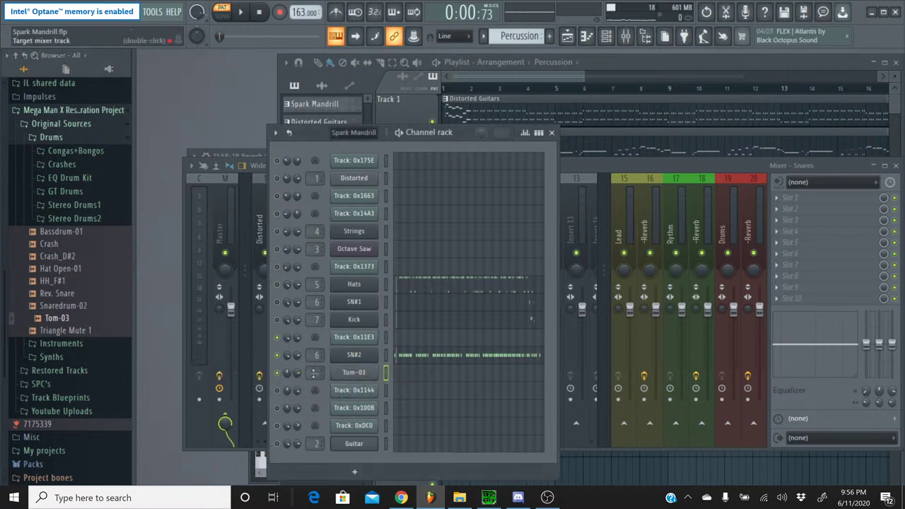
Paste the copied notes into the Tom-03 piano roll of the Percussion pattern and deselect them
click(409, 381)
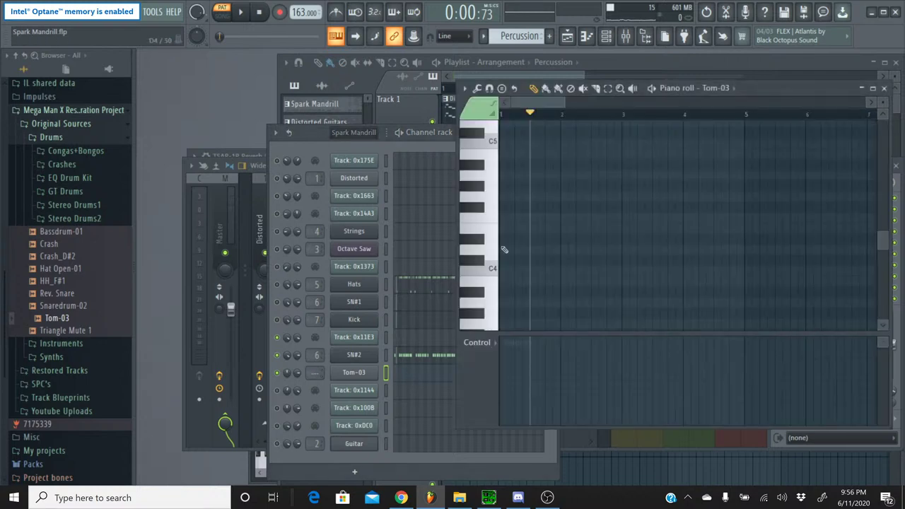
key(ctrl+v)
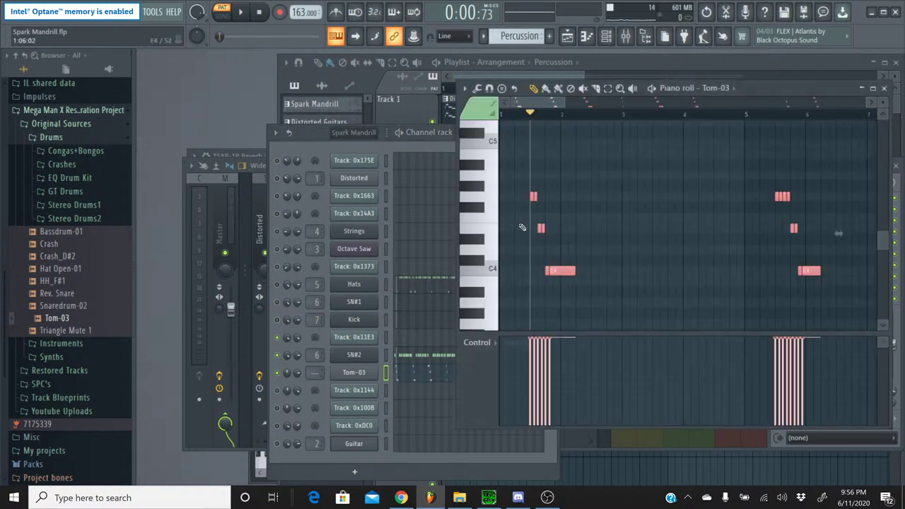
click(522, 226)
Audition the G4 key of Tom-03 and play back the pasted tom notes
click(480, 198)
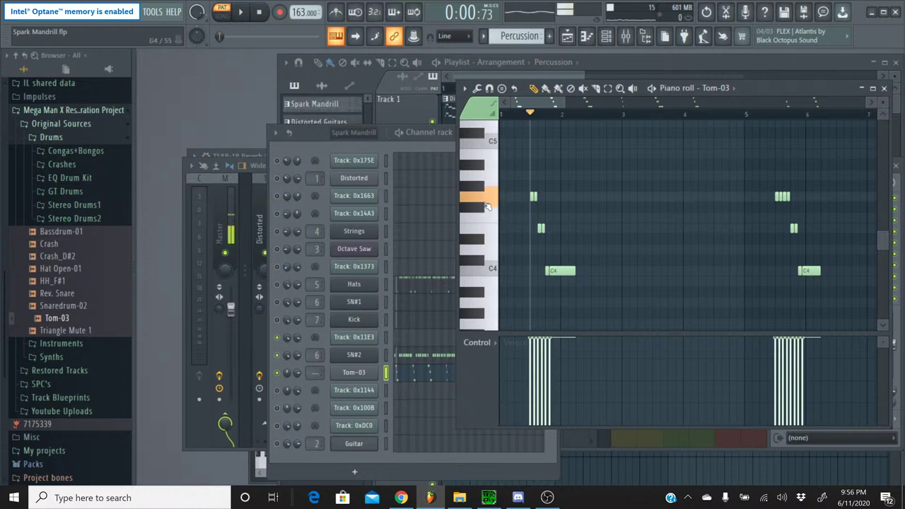
click(481, 198)
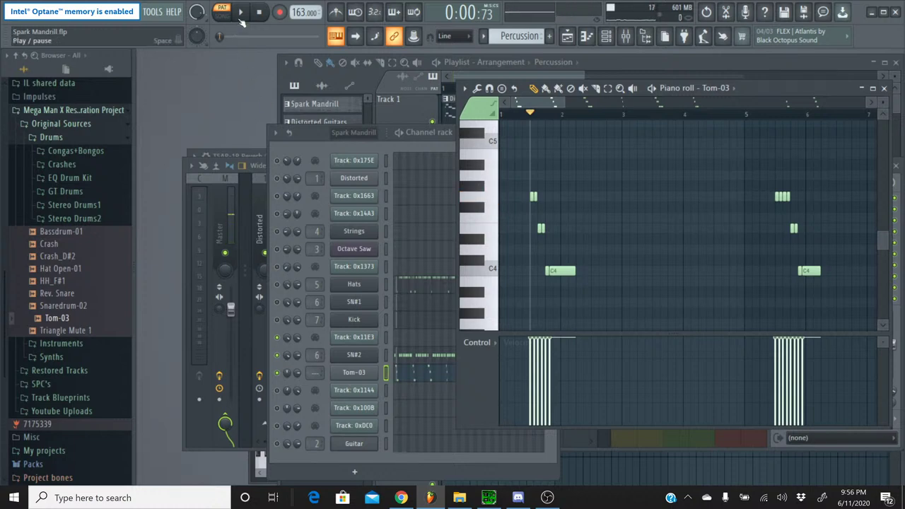
click(240, 19)
key(space)
Audition higher keys and transpose all Tom-03 notes up five semitones, moving the C4 notes to F4
scroll(570, 225, up, 2)
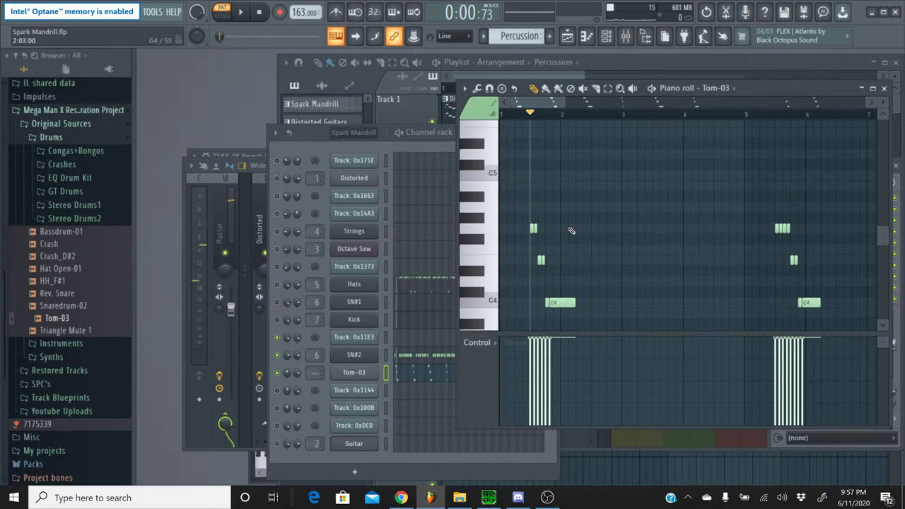
key(ctrl+a)
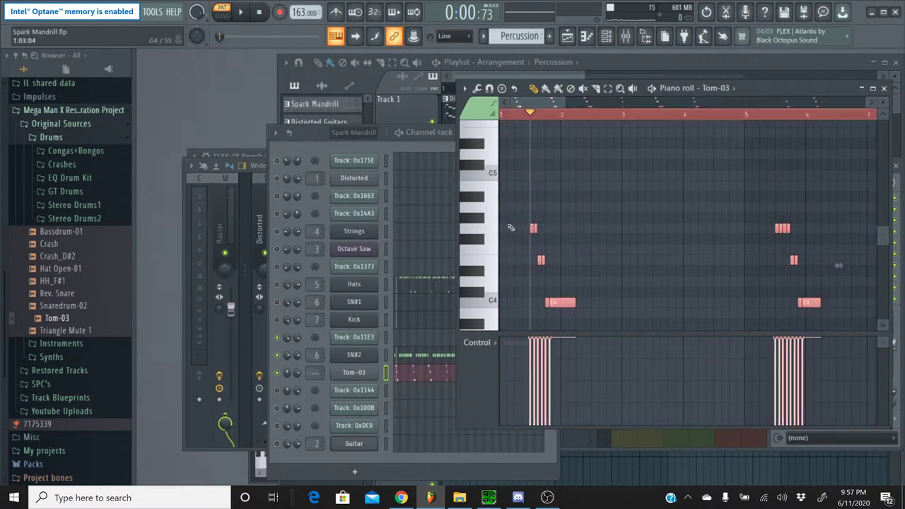
click(488, 190)
click(485, 177)
key(Up)
key(Up)
key(Up)
key(Up)
key(Up)
key(Up)
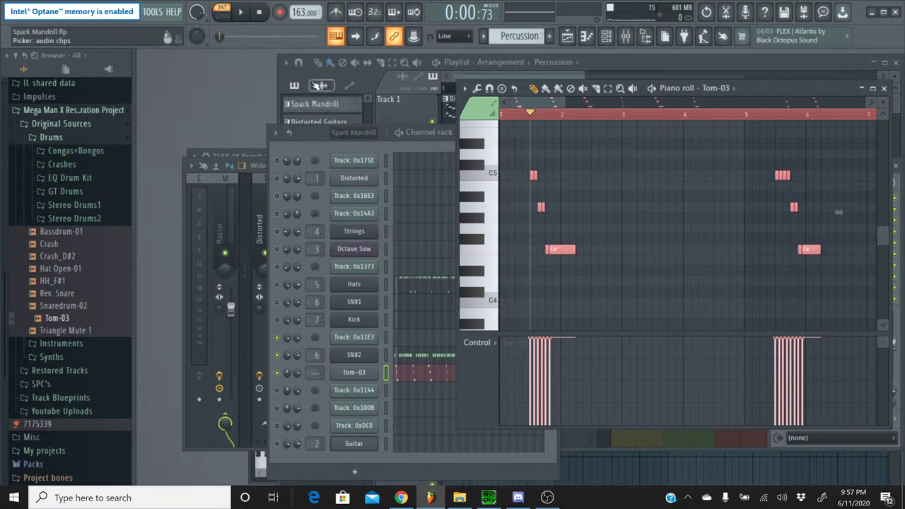
Play the Percussion pattern from the beginning and from just before bar 35 to check the transposed toms
click(240, 12)
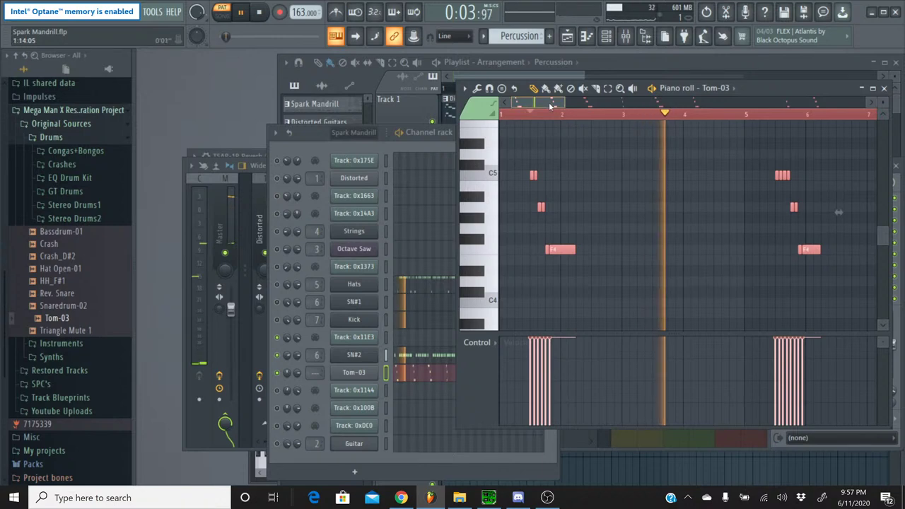
drag(544, 103, 825, 94)
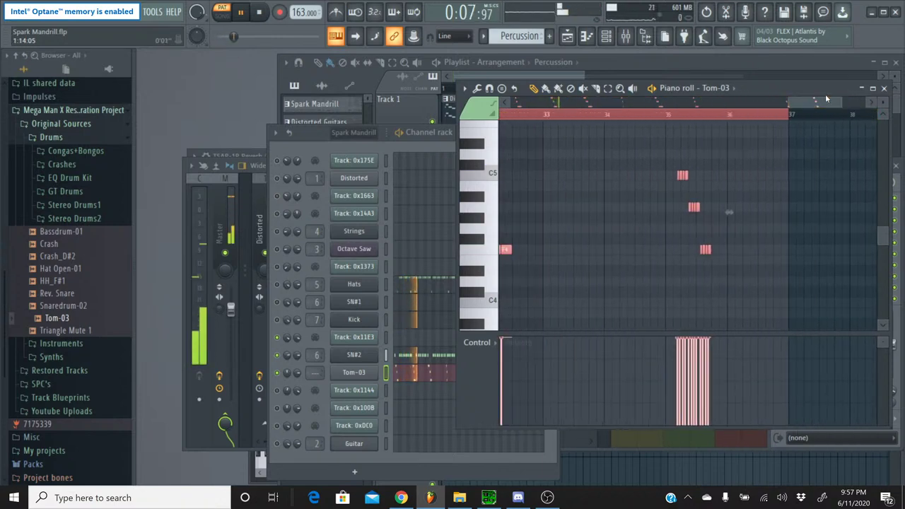
click(653, 113)
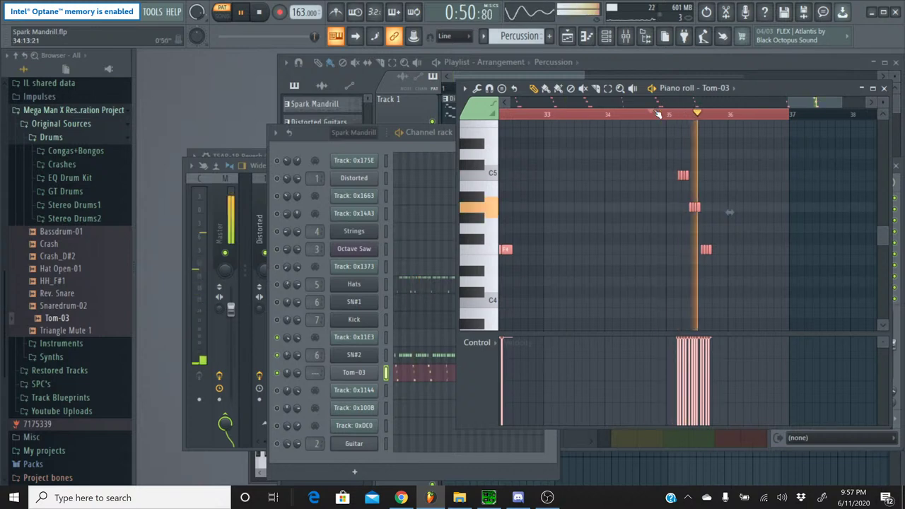
click(261, 14)
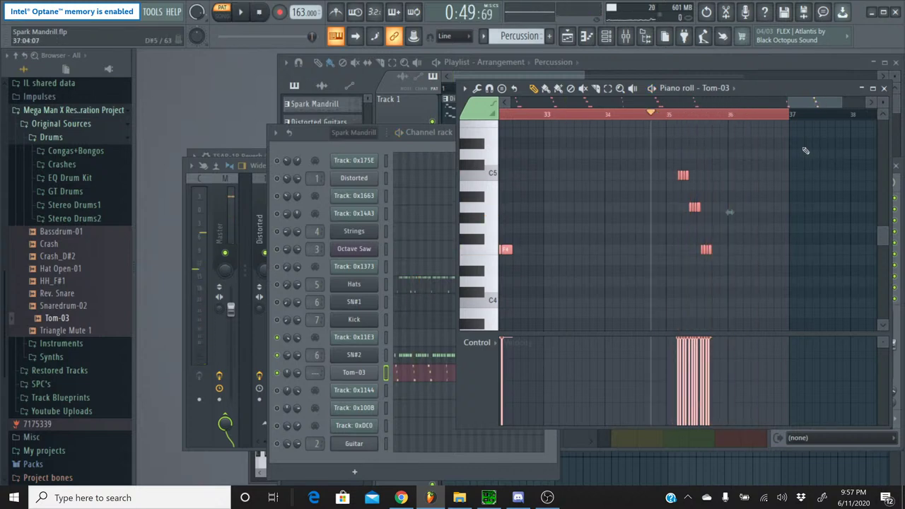
Close the Tom-03 piano roll and route the Tom-03 channel to mixer track 8
click(883, 88)
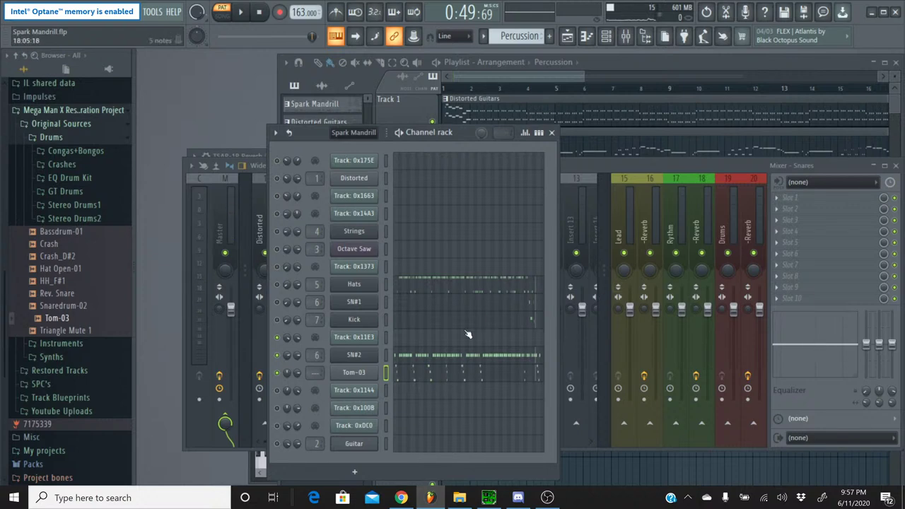
click(588, 162)
click(446, 191)
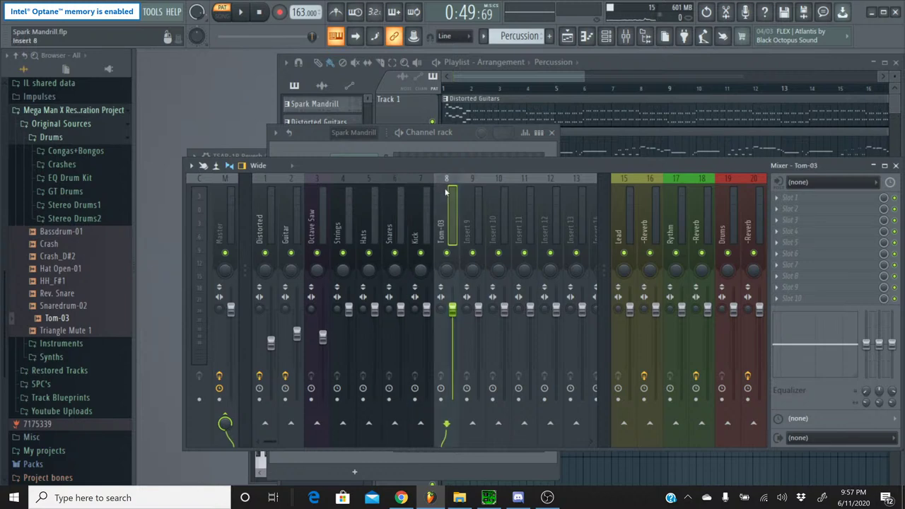
Insert Fruity Parametric EQ 2 in slot 2 of the Tom-03 mixer track and make band 1 a high pass
click(797, 209)
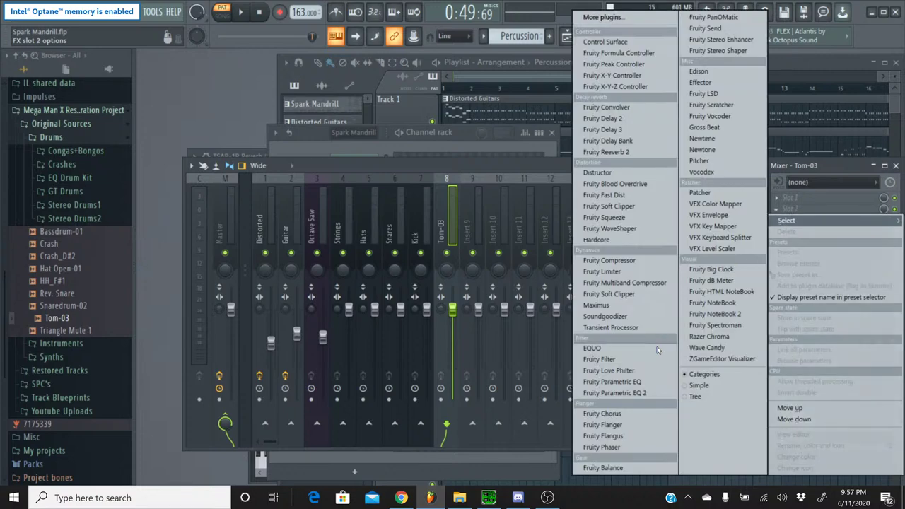
click(599, 393)
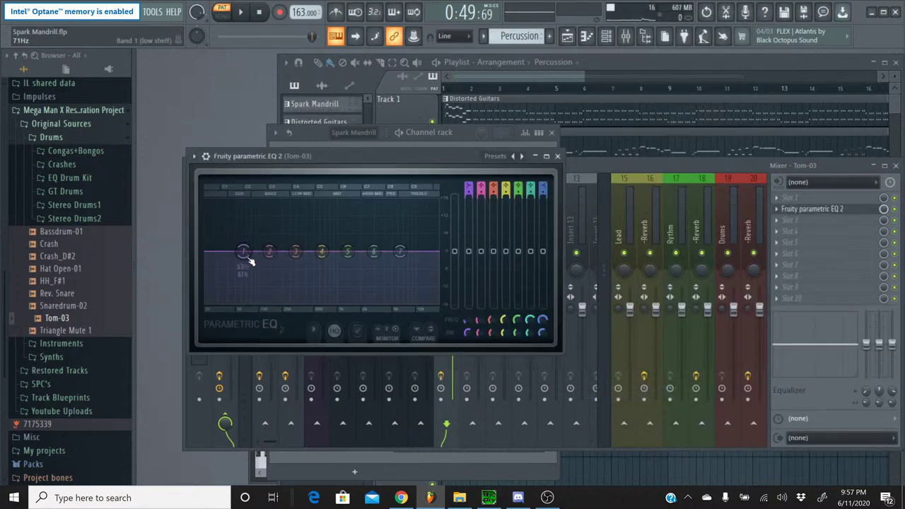
right_click(246, 260)
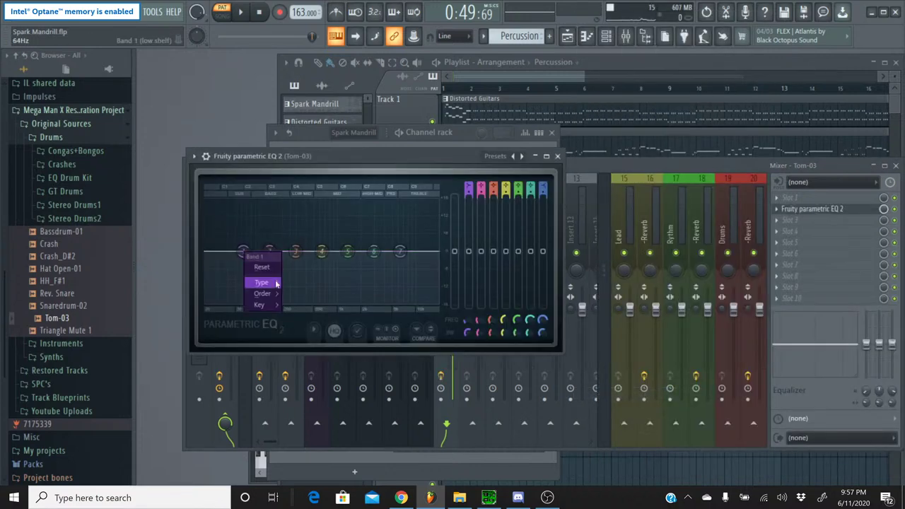
mouse_move(276, 284)
click(306, 316)
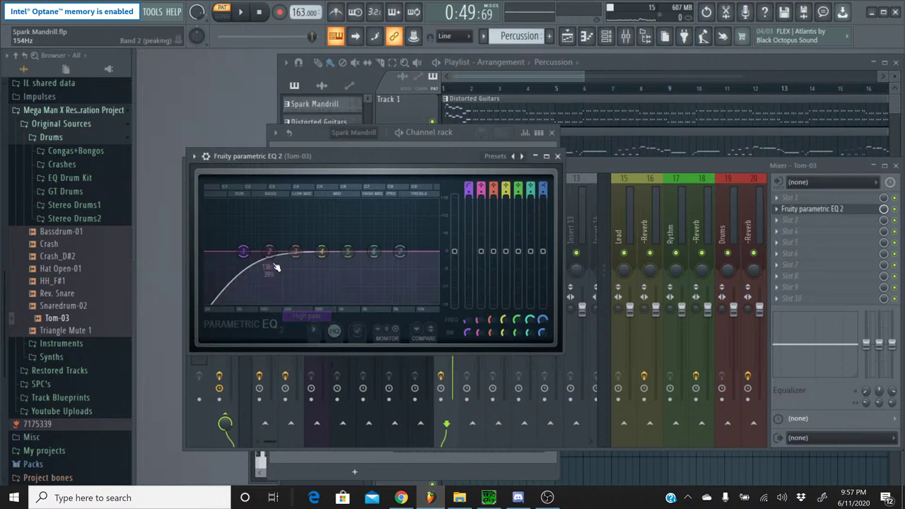
While the pattern plays, raise the Tom-03 EQ's band 1 high-pass cutoff to just below band 3 and close the EQ
key(space)
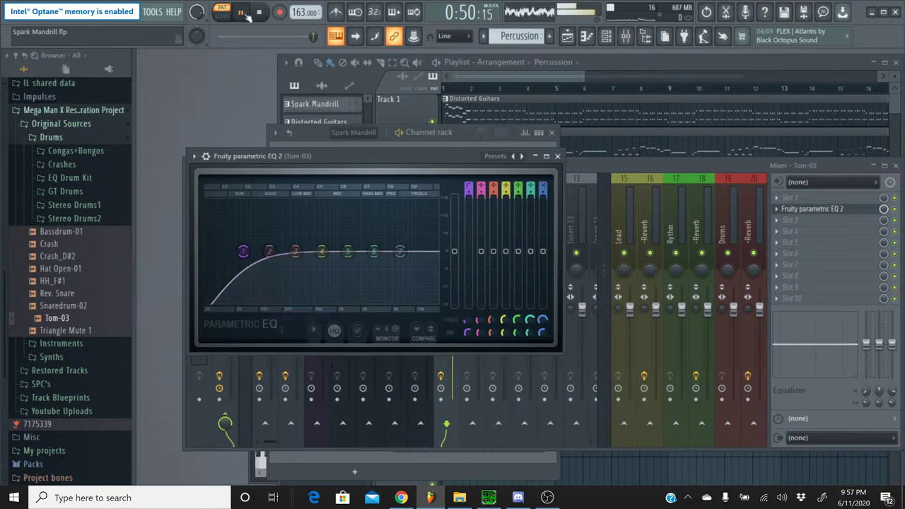
mouse_move(270, 252)
mouse_down()
mouse_move(277, 252)
mouse_move(246, 251)
mouse_move(279, 252)
mouse_up()
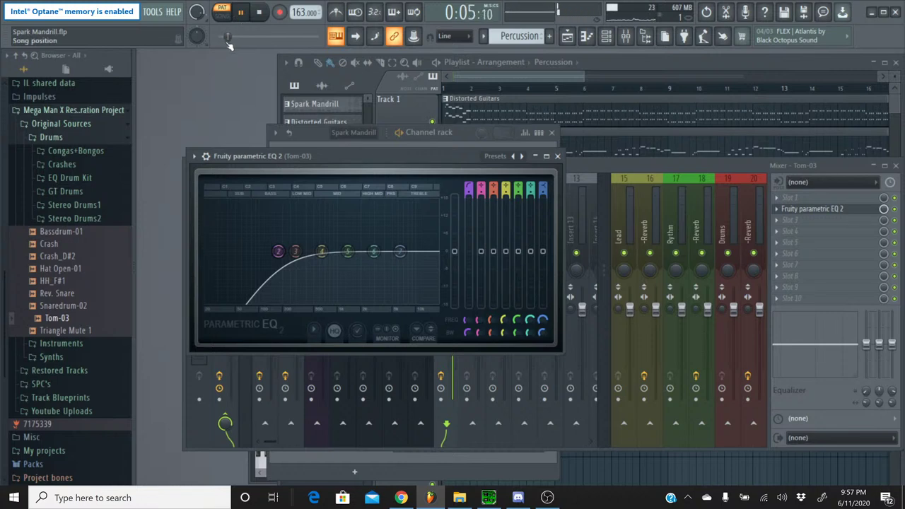
click(277, 255)
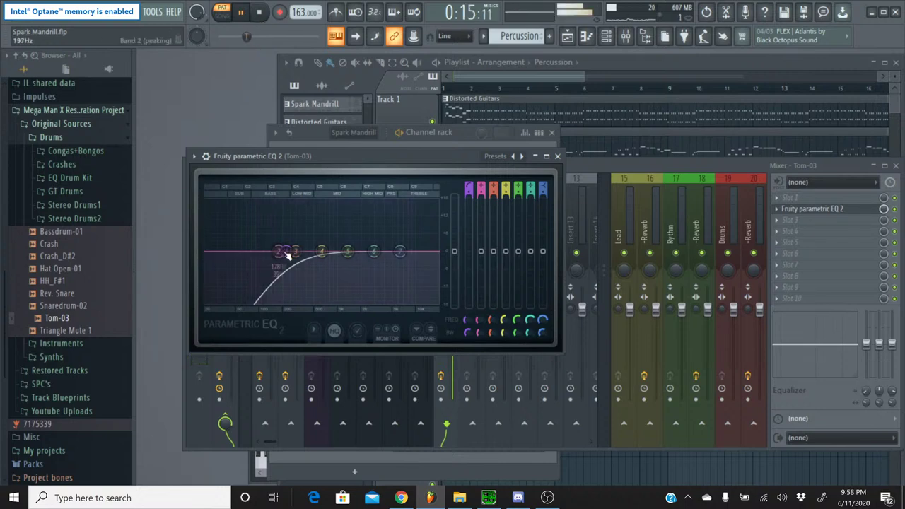
drag(294, 251, 320, 251)
drag(319, 251, 296, 251)
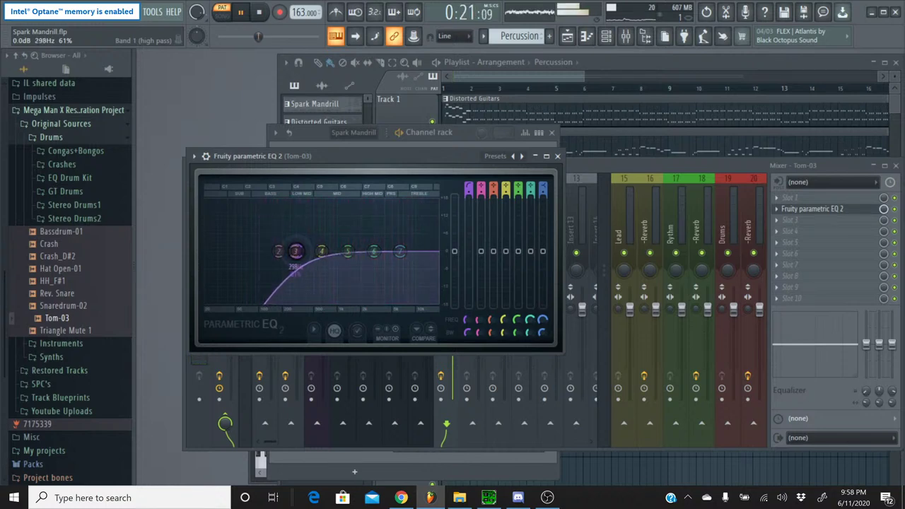
key(ctrl+z)
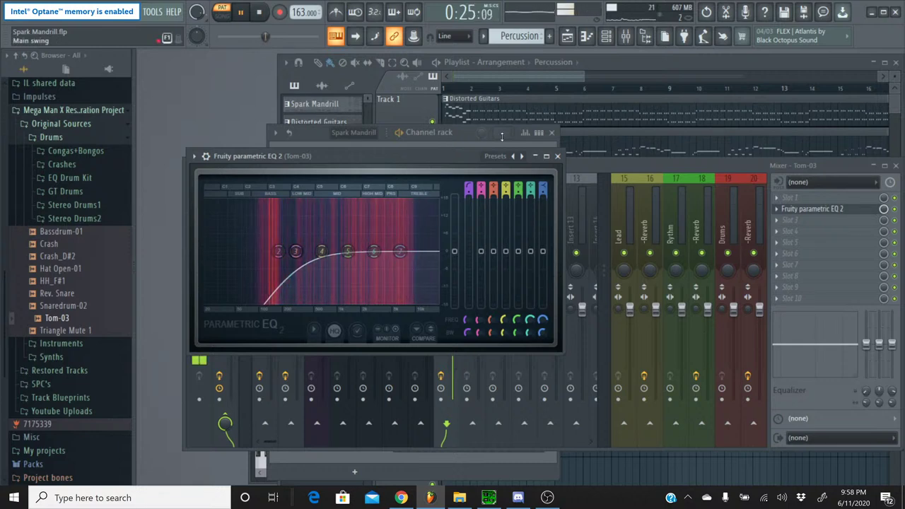
drag(321, 251, 291, 251)
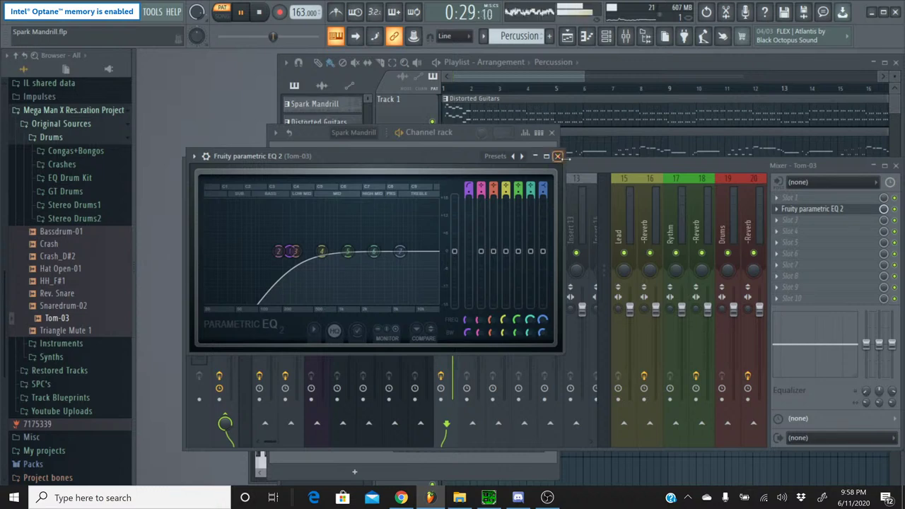
click(558, 156)
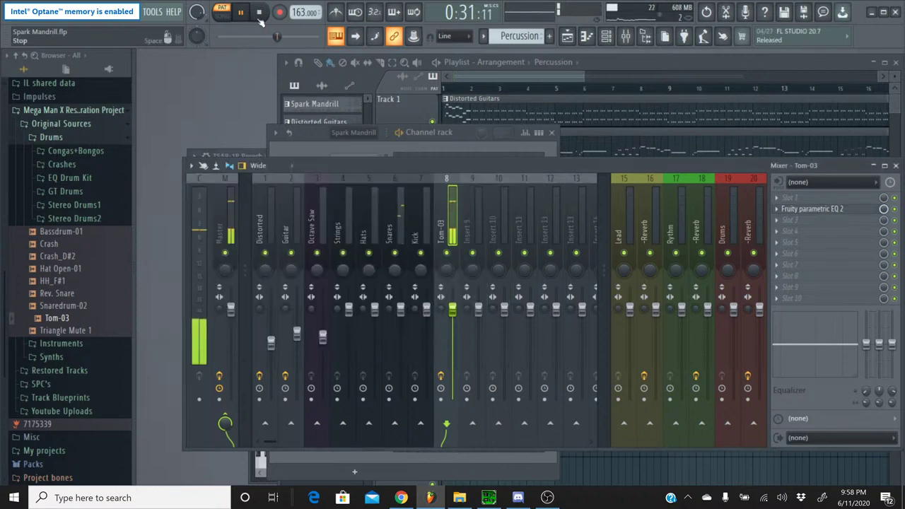
Stop playback, lower the Tom-03 mixer fader slightly and hide the mixer
click(259, 18)
mouse_move(454, 319)
mouse_down()
mouse_move(453, 334)
mouse_move(452, 320)
mouse_up()
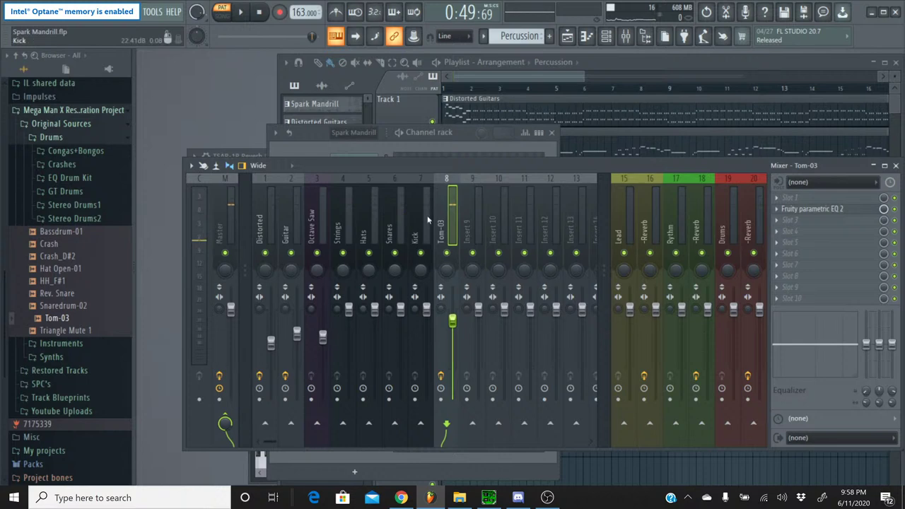
click(624, 41)
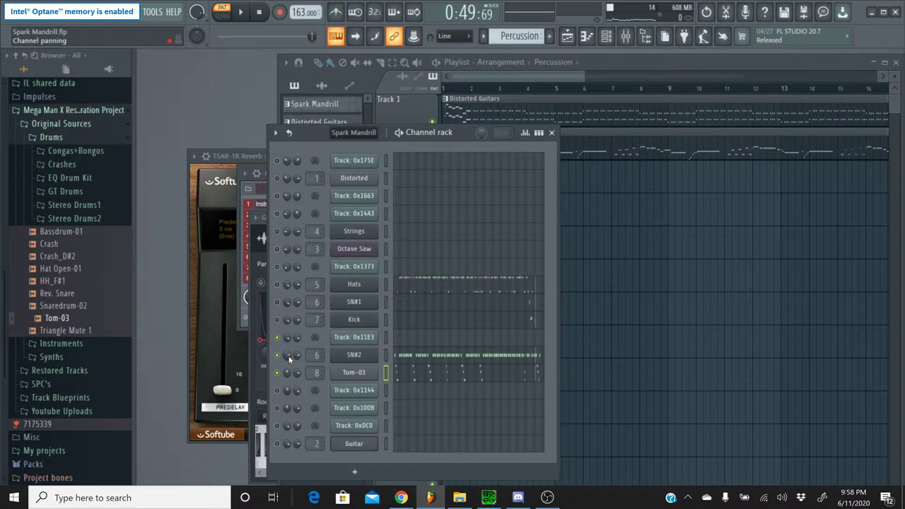
Copy all channel panning events from SN#2 to Tom-03 and play the Percussion pattern to check the panning
right_click(288, 355)
click(304, 335)
key(ctrl+a)
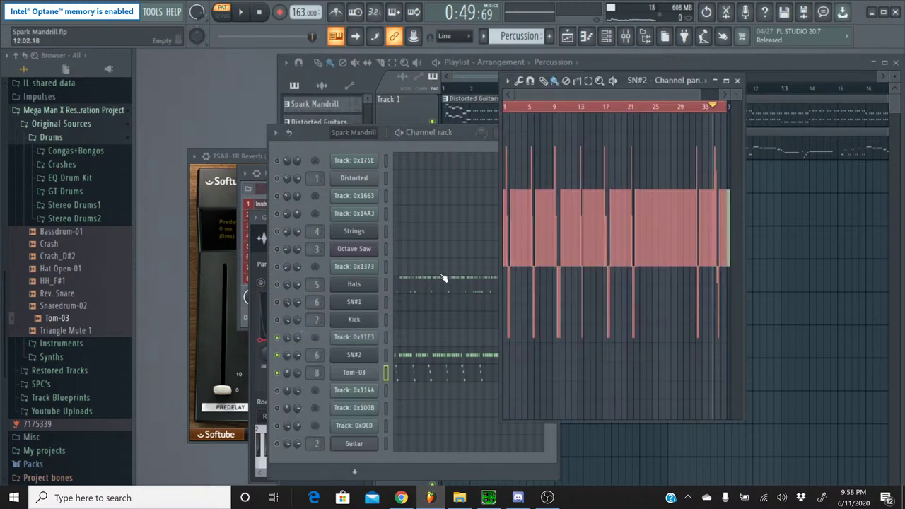
click(737, 80)
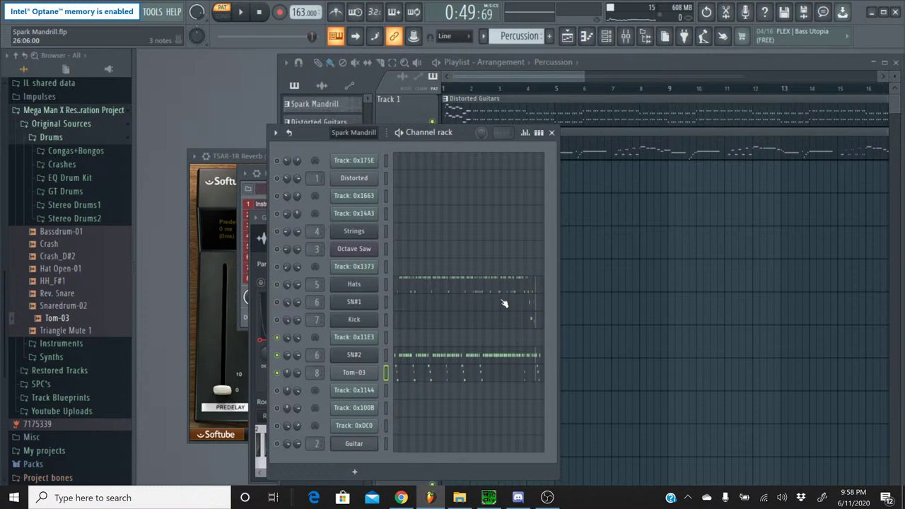
right_click(287, 376)
click(351, 329)
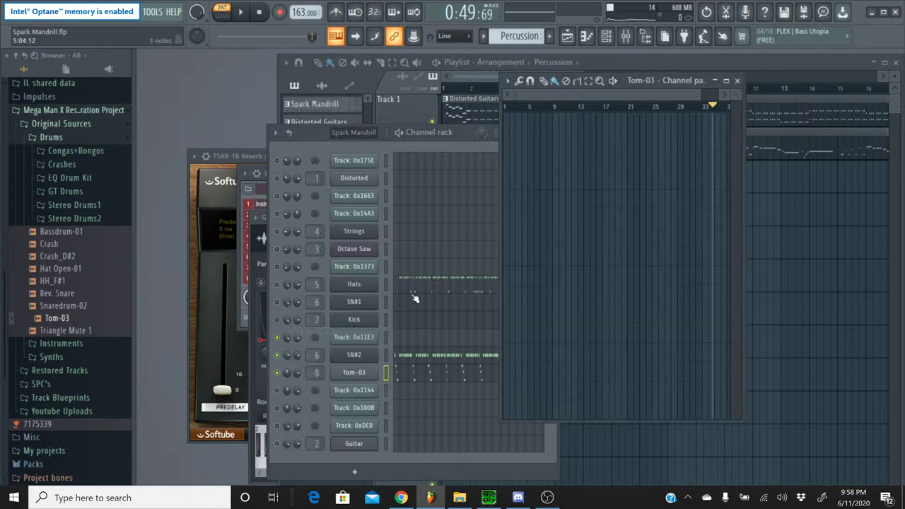
key(ctrl+a)
click(736, 81)
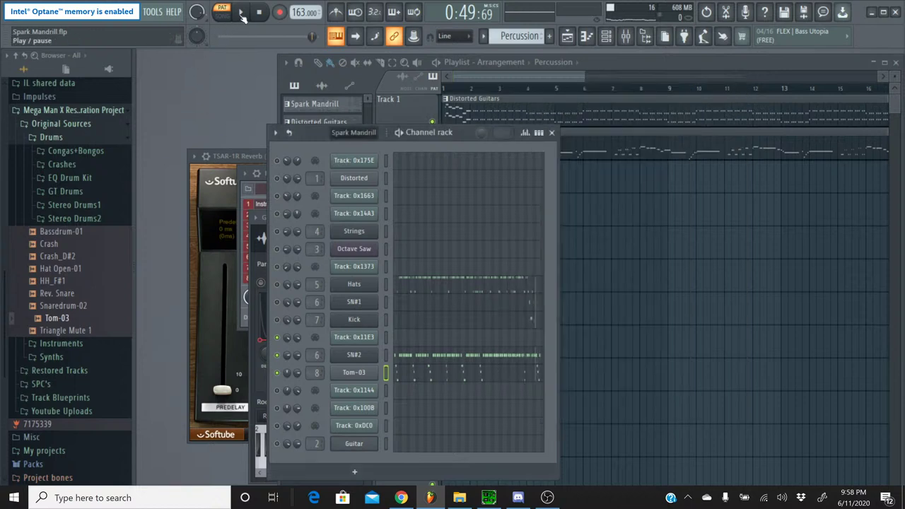
click(242, 15)
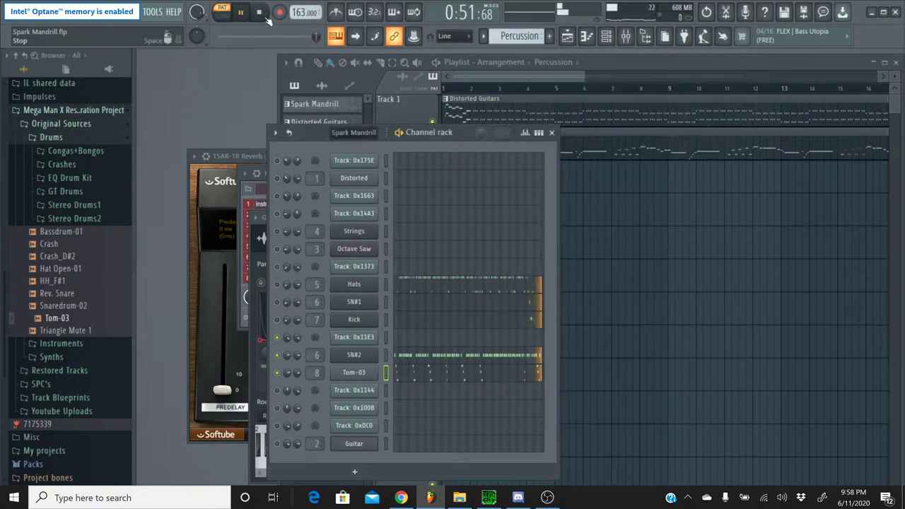
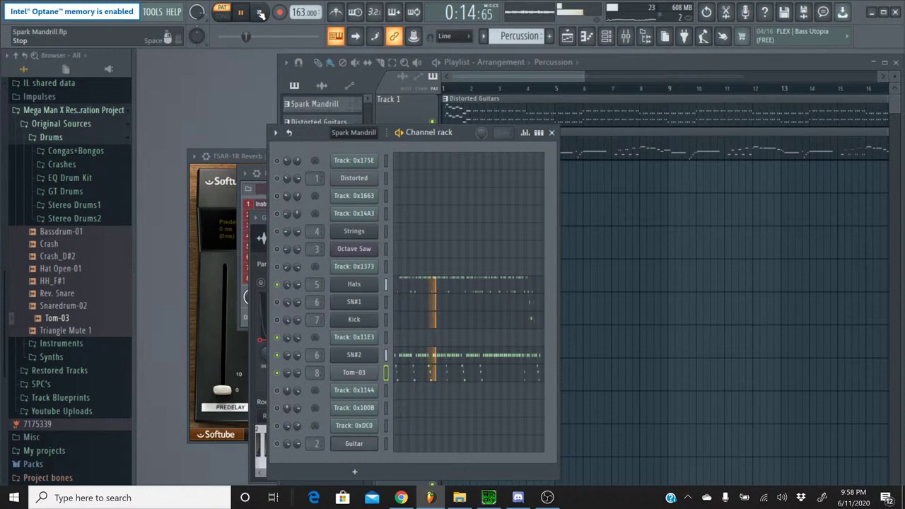
click(260, 13)
Switch to the Spark Mandrill pattern and unmute the Track: 0x1144 channel
click(488, 41)
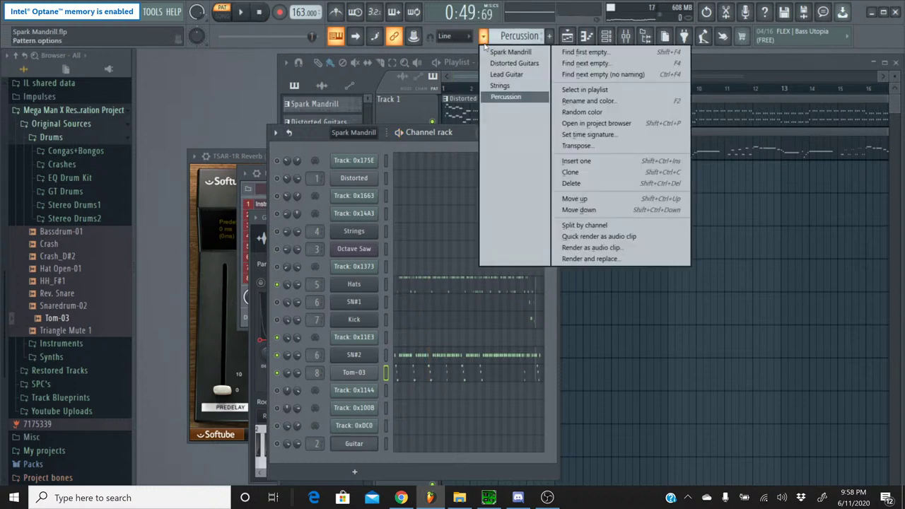
click(503, 55)
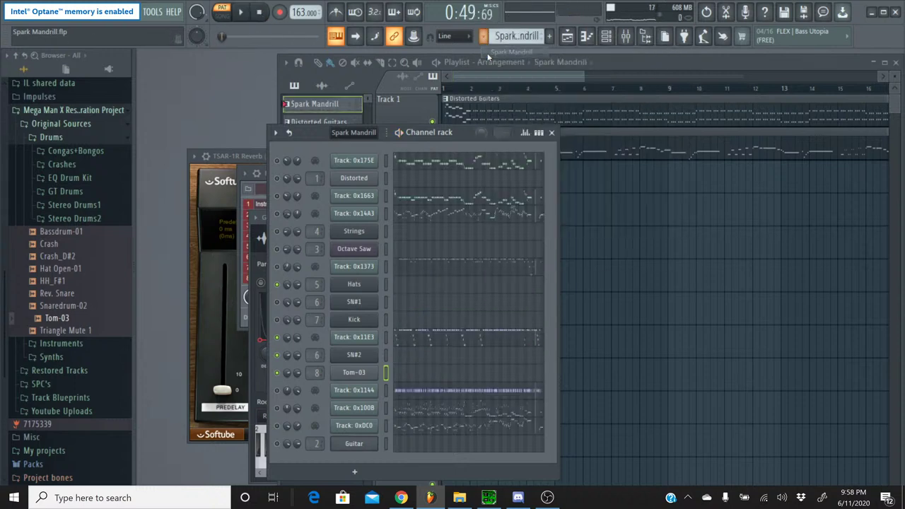
click(277, 390)
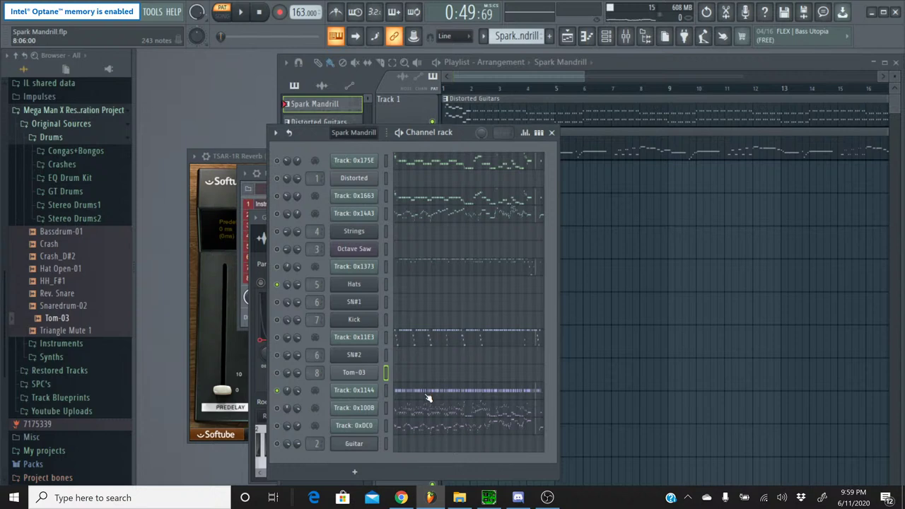
Open the Track: 0x1144 piano roll and select all of its C4 notes
click(429, 390)
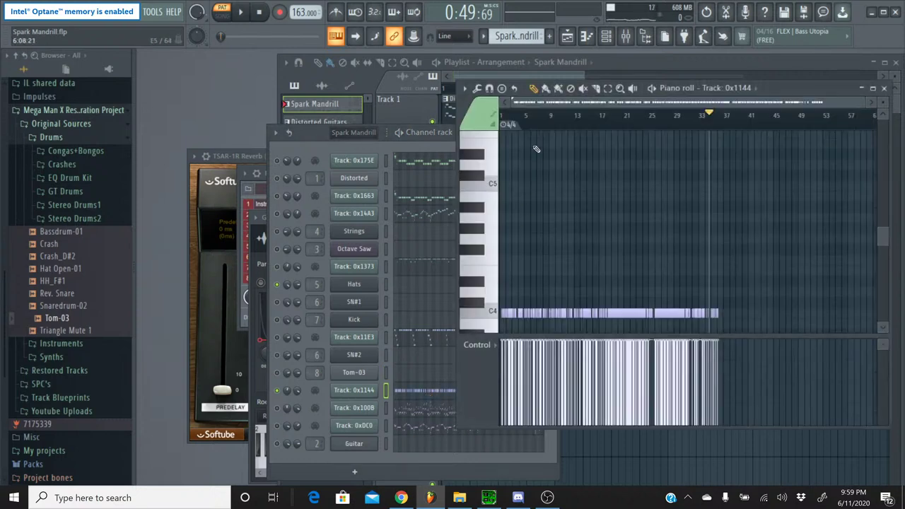
scroll(569, 152, down, 3)
scroll(644, 132, up, 5)
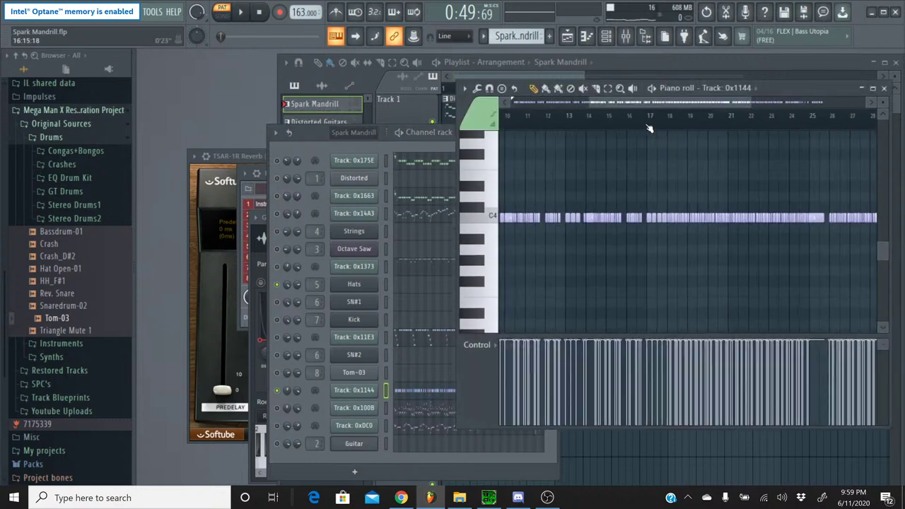
drag(758, 107, 463, 274)
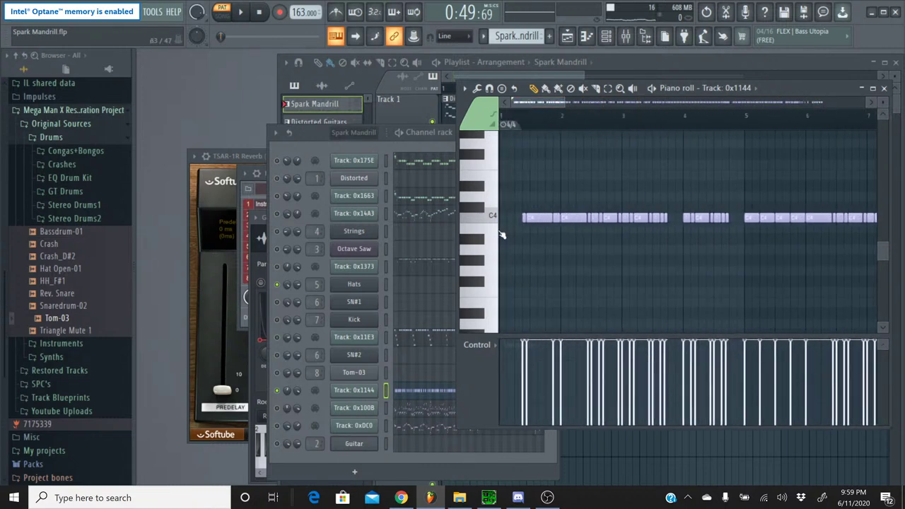
key(ctrl+a)
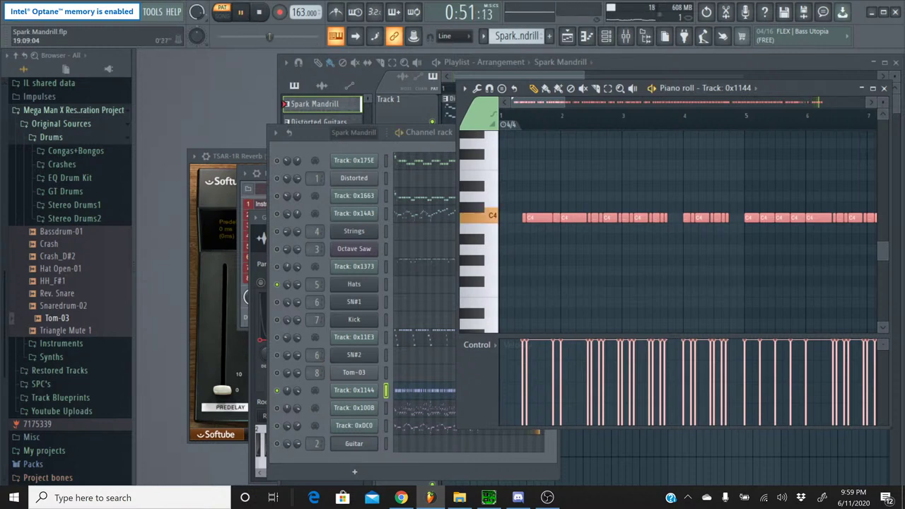
Play the Spark Mandrill pattern from near the start, muting the Hats channel to hear Track: 0x1144 alone
click(240, 39)
click(234, 39)
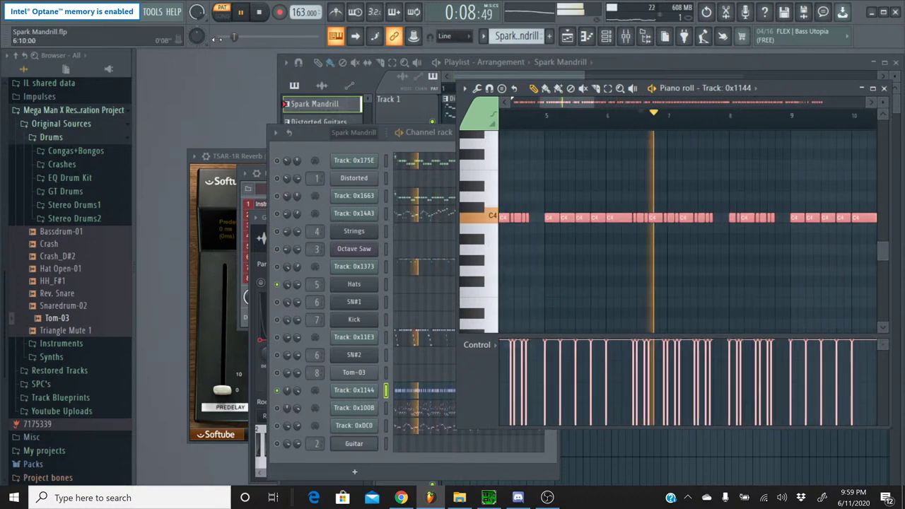
drag(234, 40, 224, 36)
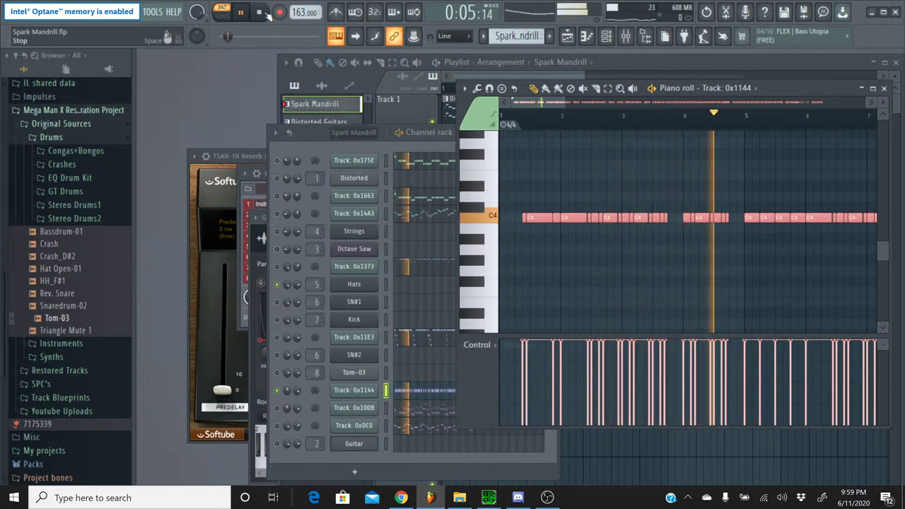
click(276, 283)
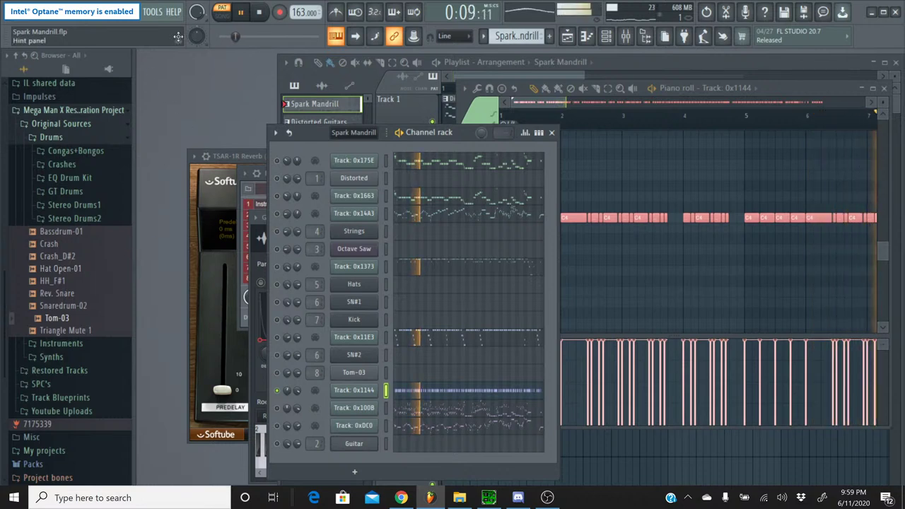
click(259, 13)
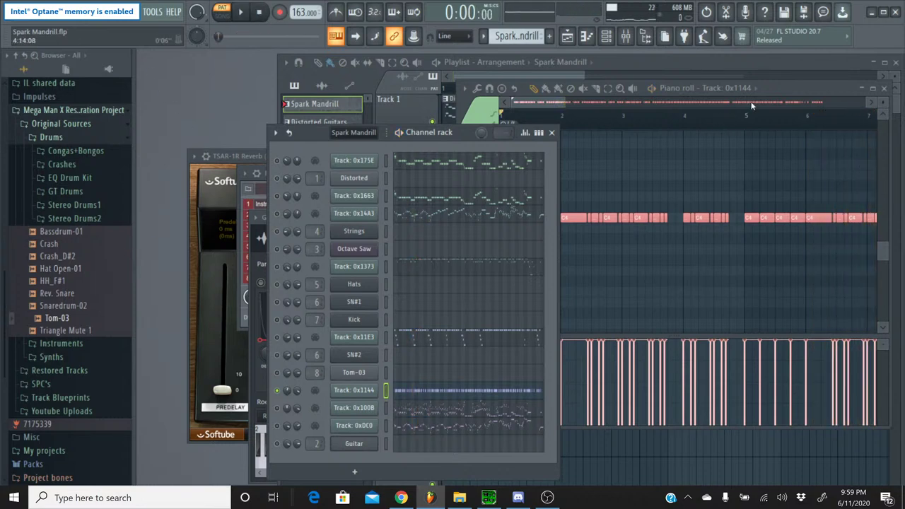
Audition Track: 0x1144 on keys from C4 up to A4, repeat the C4 key and close the piano roll
click(779, 92)
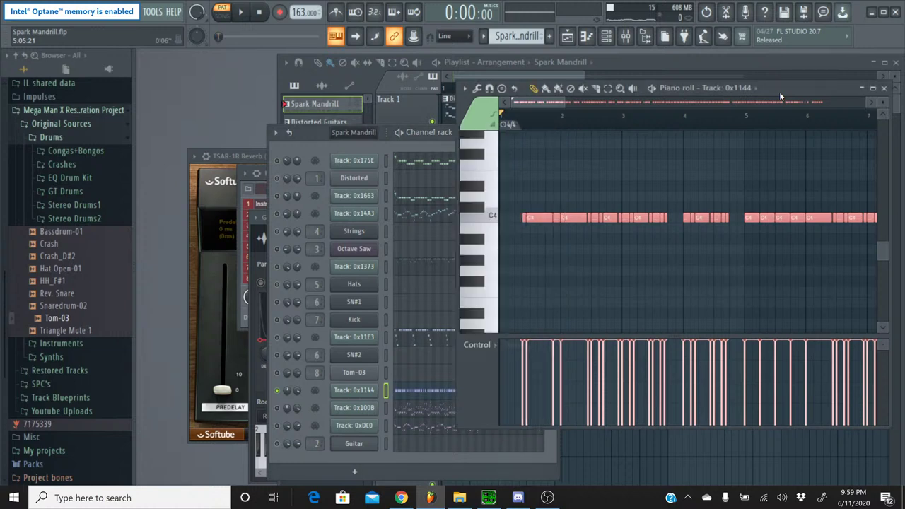
click(480, 191)
scroll(480, 194, up, 3)
click(480, 187)
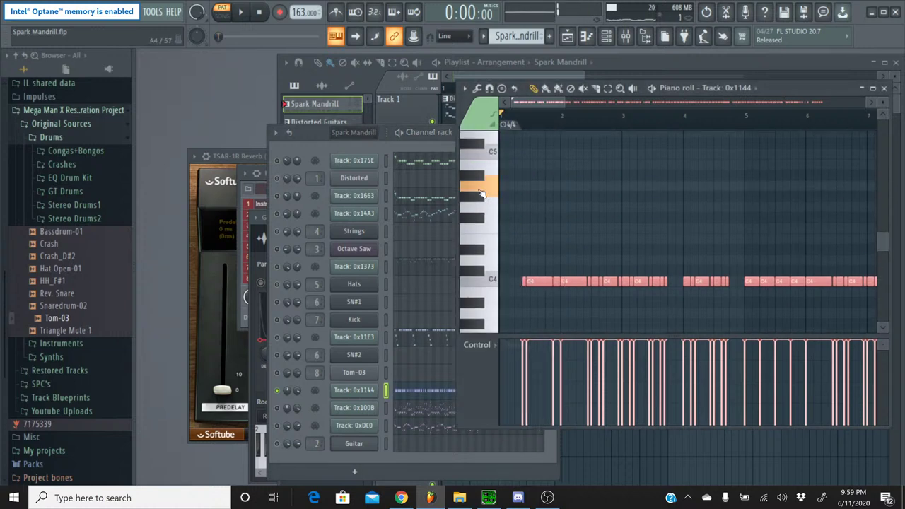
drag(481, 205, 480, 281)
click(479, 205)
scroll(478, 207, up, 1)
scroll(479, 206, down, 4)
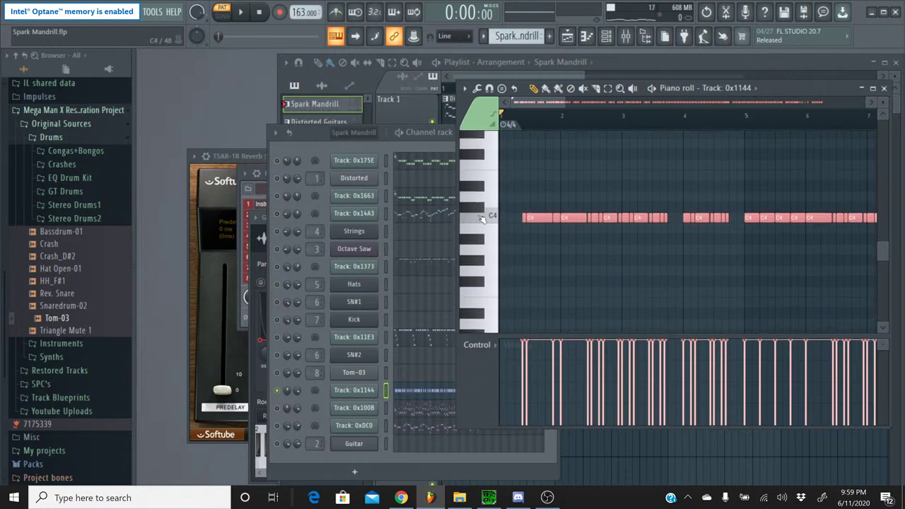
click(483, 220)
click(483, 221)
click(482, 221)
click(482, 222)
click(482, 221)
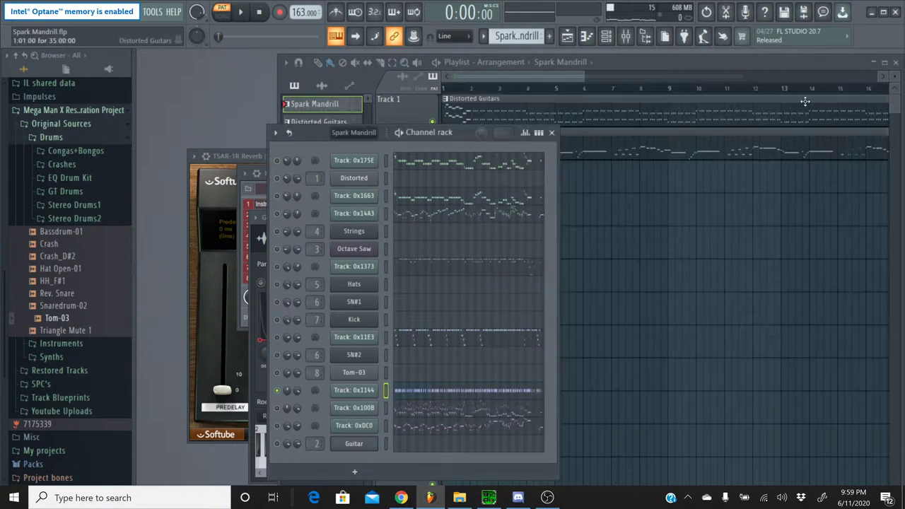
click(884, 88)
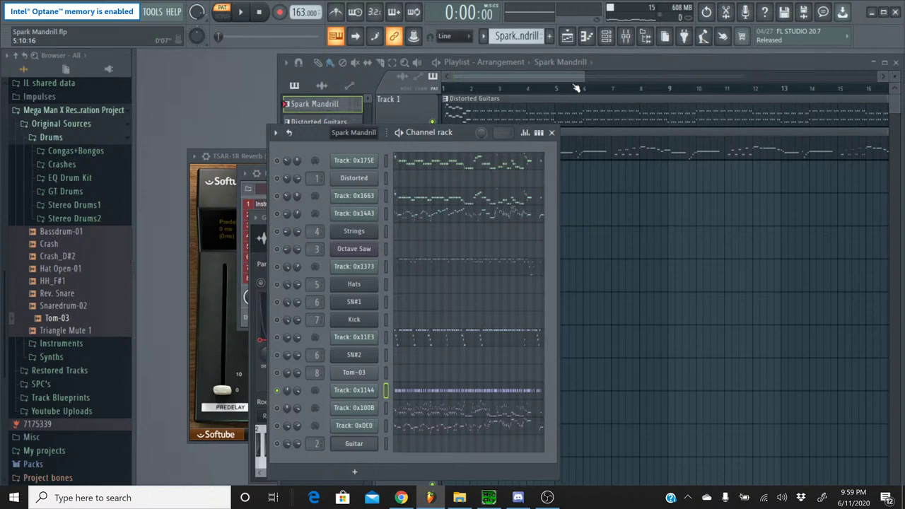
Switch to the Percussion pattern and add the M1 VST generator as a new channel below Track: 0x1144
click(483, 37)
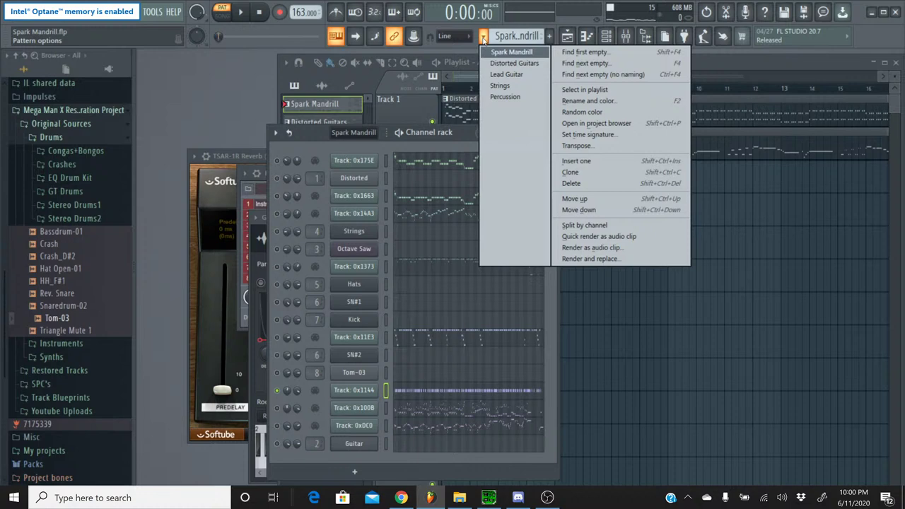
click(505, 96)
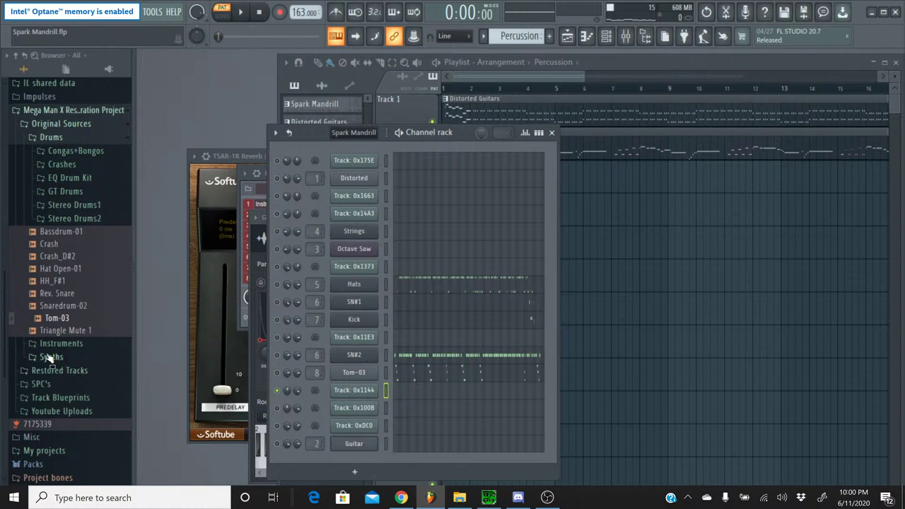
scroll(78, 276, up, 5)
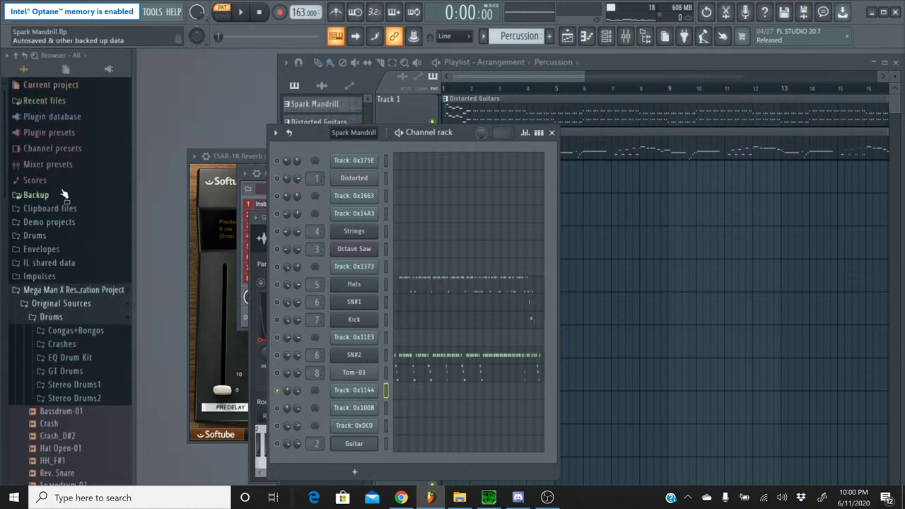
click(61, 117)
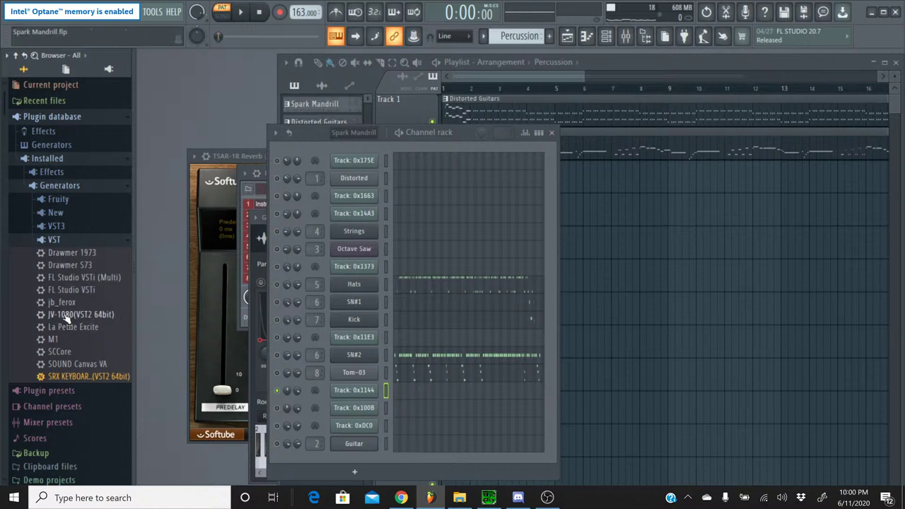
drag(54, 339, 371, 397)
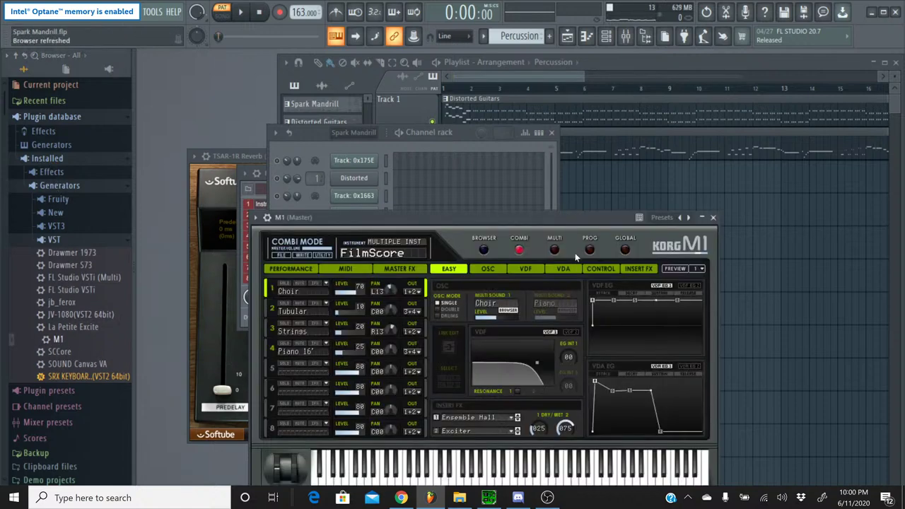
Put the M1 in program mode and load the BD&SDCatlog1 kit from the Drums/Hit category of its browser
click(589, 250)
click(484, 249)
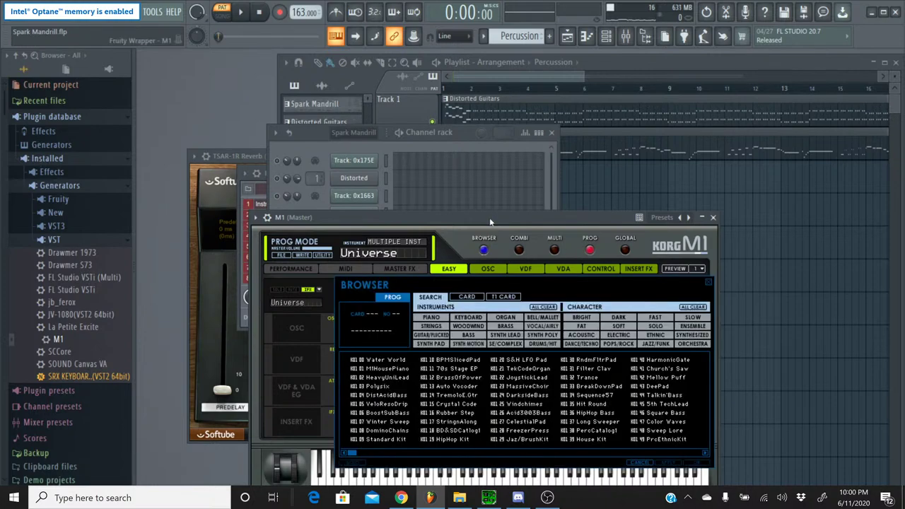
drag(490, 221, 456, 159)
click(508, 281)
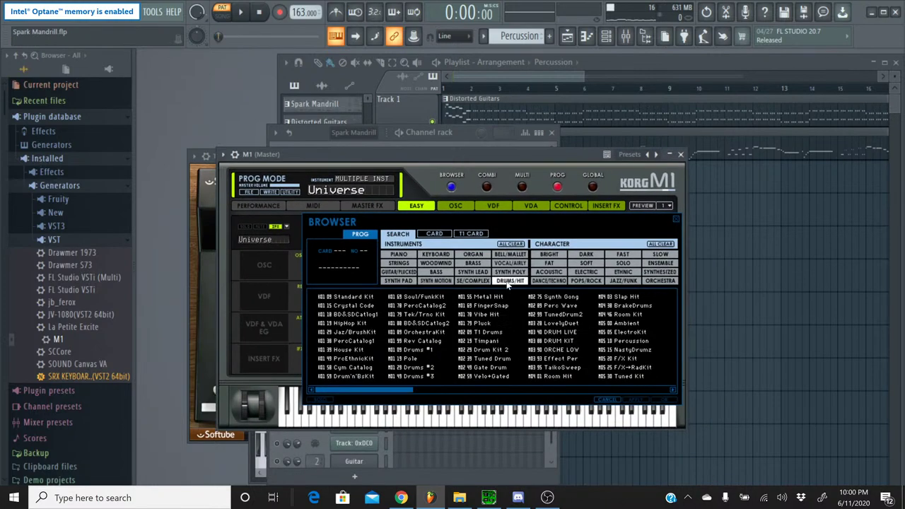
double_click(355, 314)
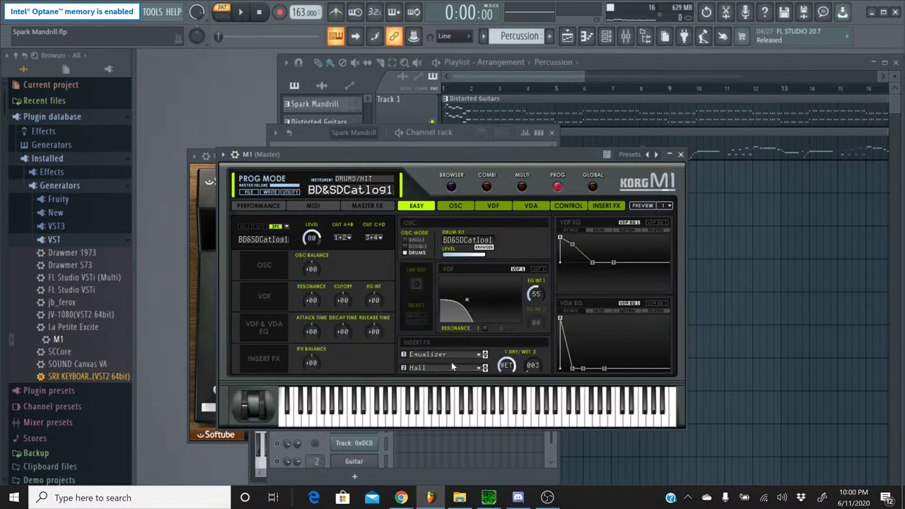
Set the M1's second insert effect to No Effect and close the plugin window
click(452, 366)
click(463, 82)
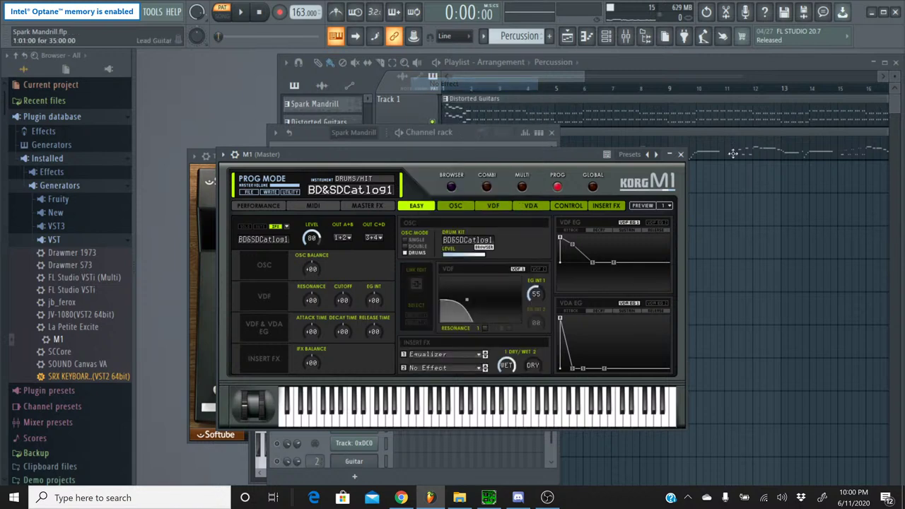
click(680, 154)
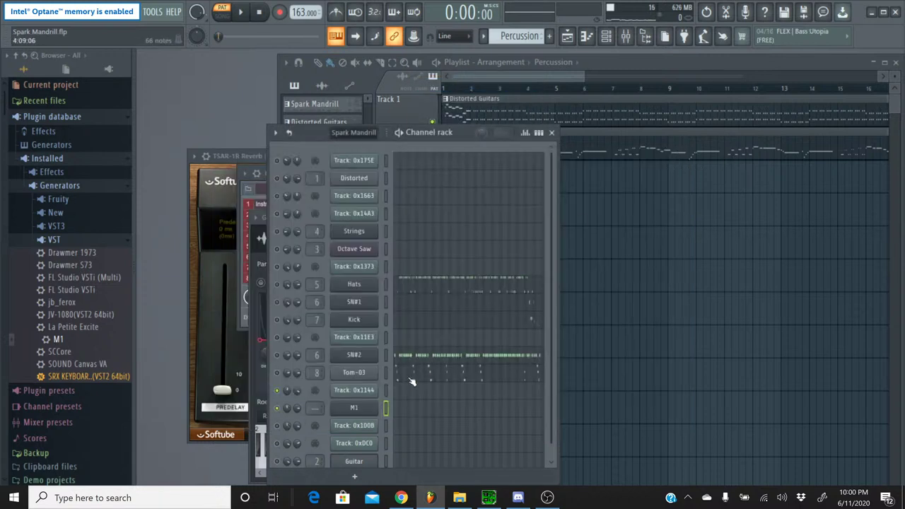
Rename the M1 channel to Kick #2 and assign it to mixer track 9
right_click(374, 409)
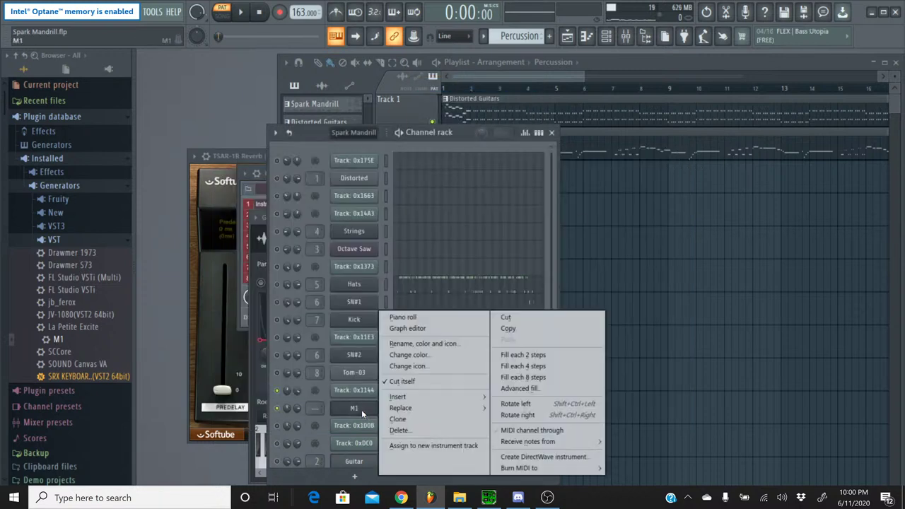
click(435, 344)
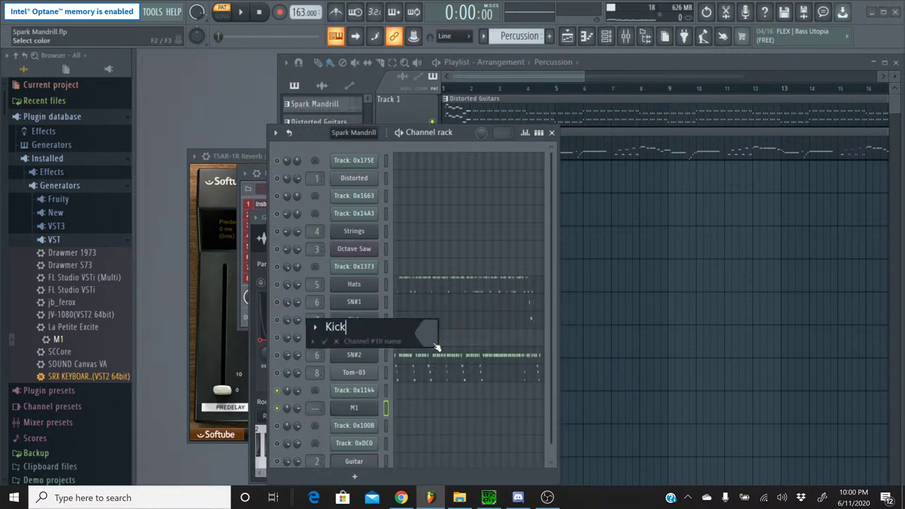
text(Kick #2)
key(Return)
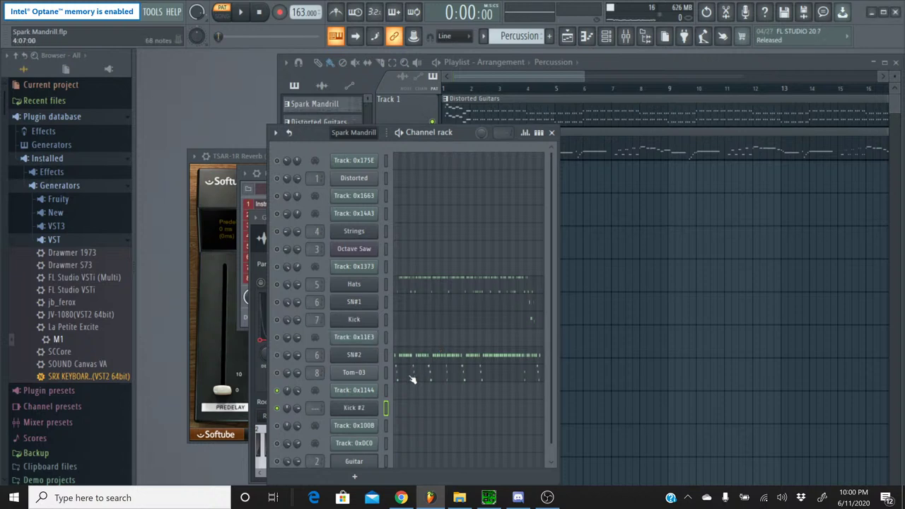
click(611, 39)
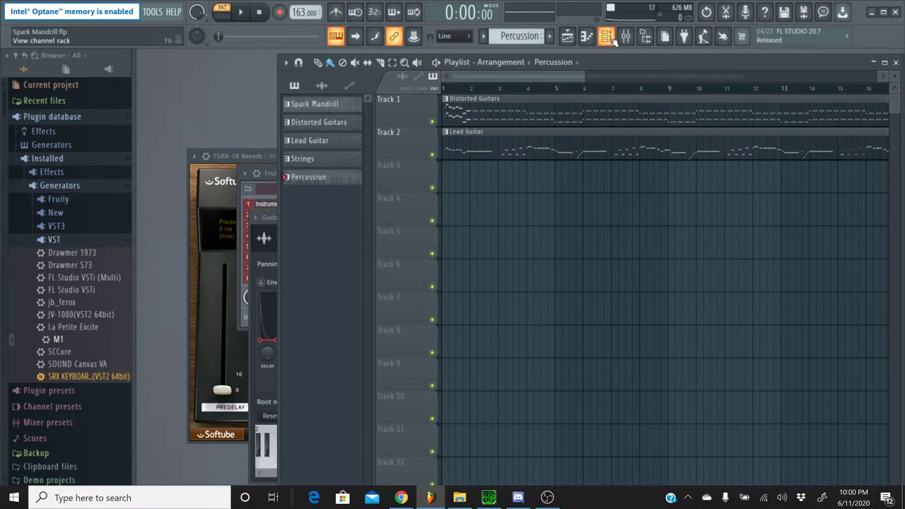
click(611, 39)
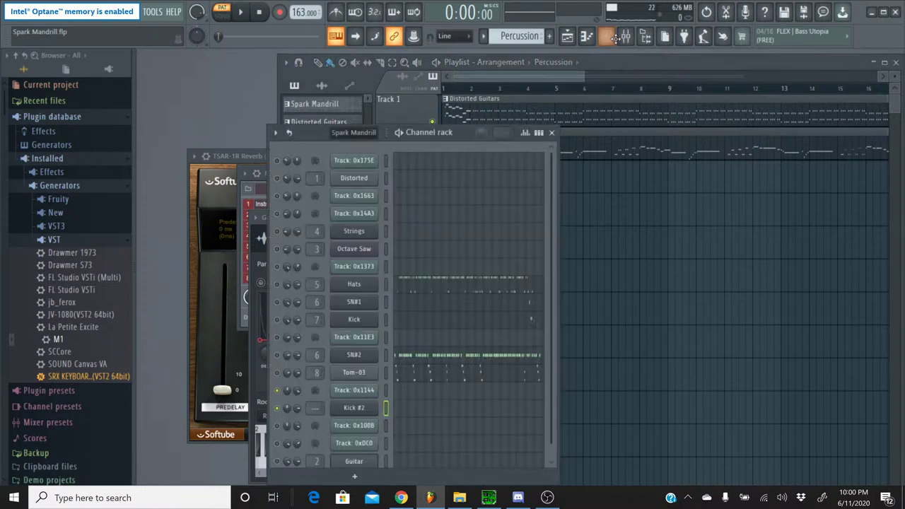
click(623, 37)
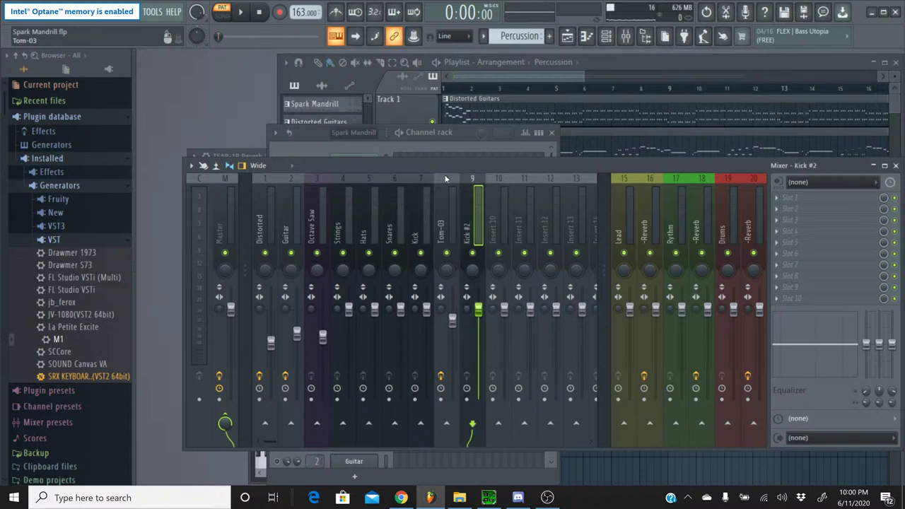
click(316, 142)
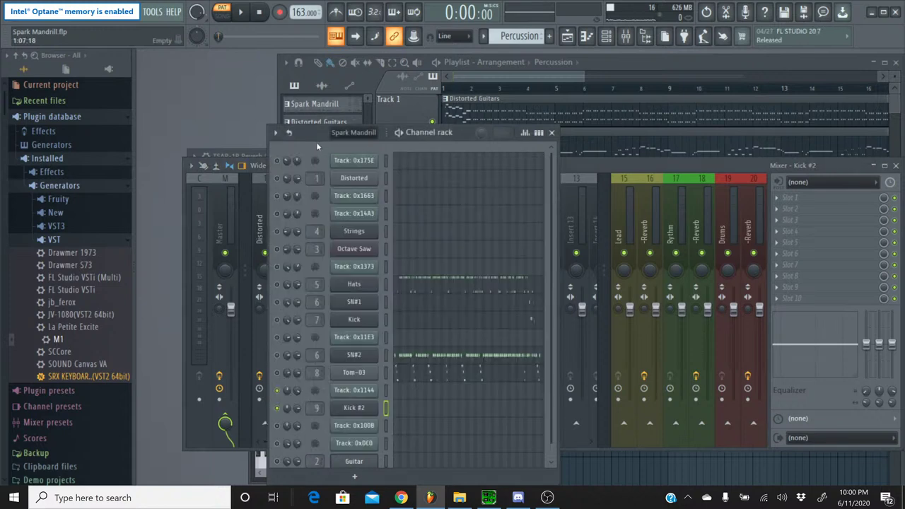
Paste the copied C4 notes into the Kick #2 piano roll and deselect them
click(412, 410)
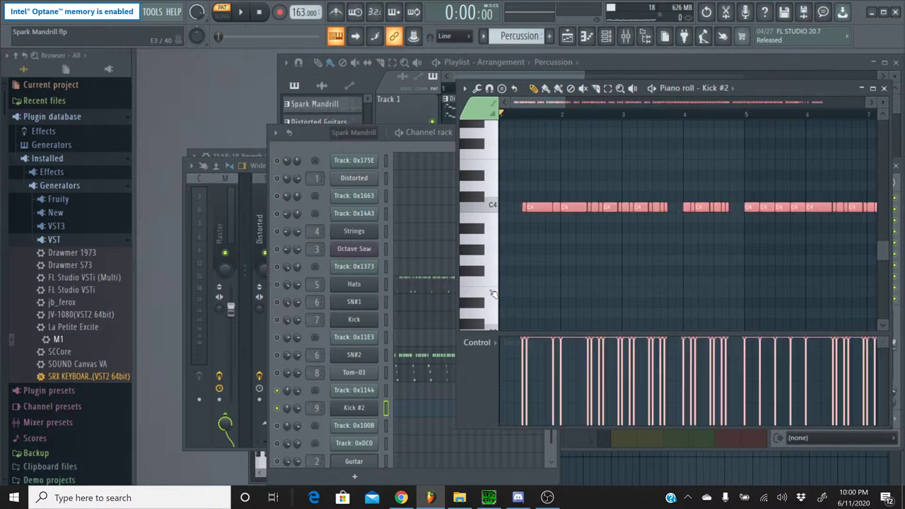
key(ctrl+d)
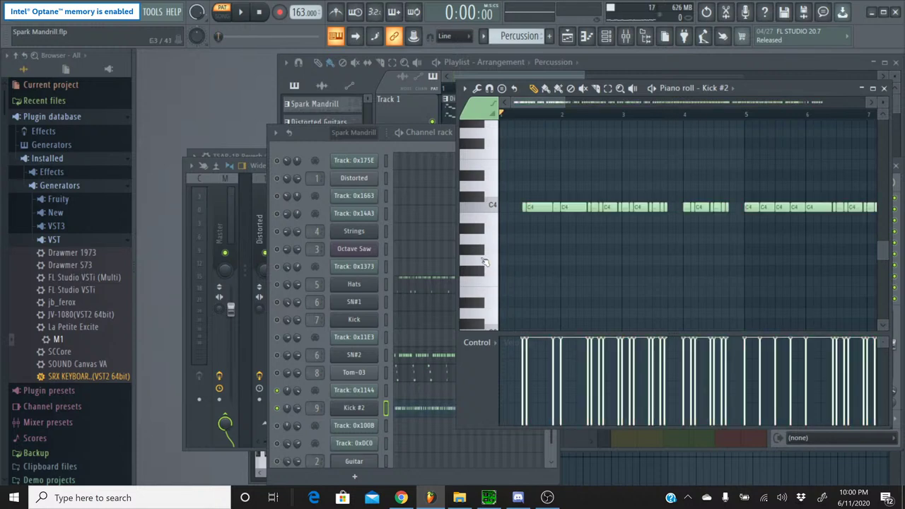
Audition the Kick #2 drum sounds on the piano roll keys around and above C4
click(483, 205)
click(483, 222)
click(483, 223)
click(483, 220)
click(481, 181)
click(478, 167)
scroll(479, 174, up, 2)
click(479, 183)
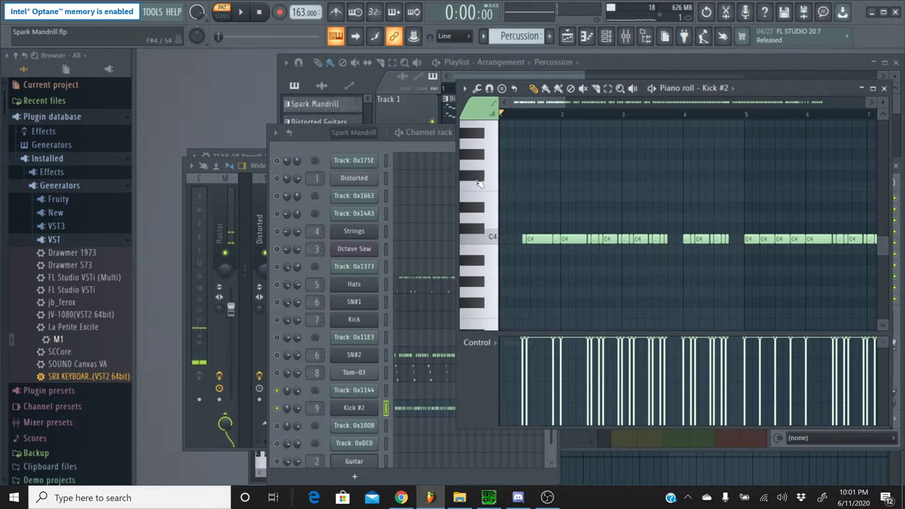
scroll(480, 182, up, 6)
drag(479, 183, 479, 274)
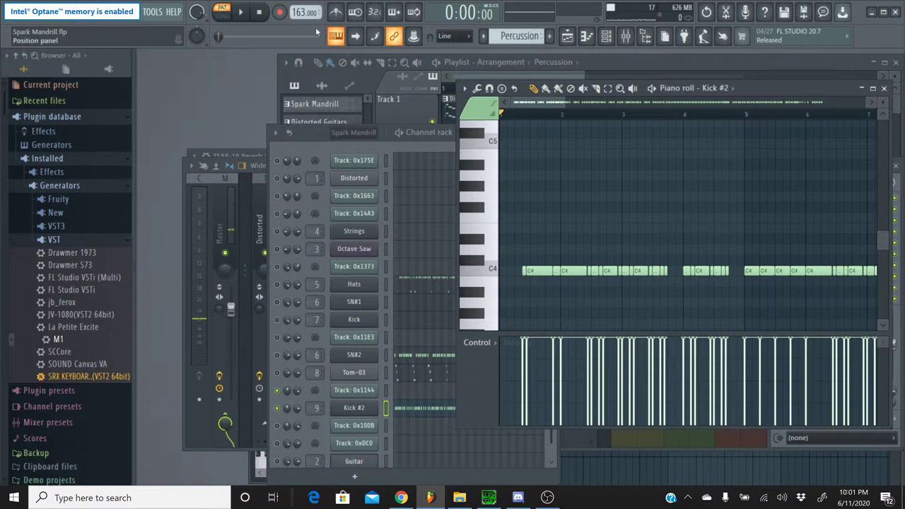
Play the Percussion pattern and compare its Kick #2 part with the Spark Mandrill pattern, returning to Percussion
key(space)
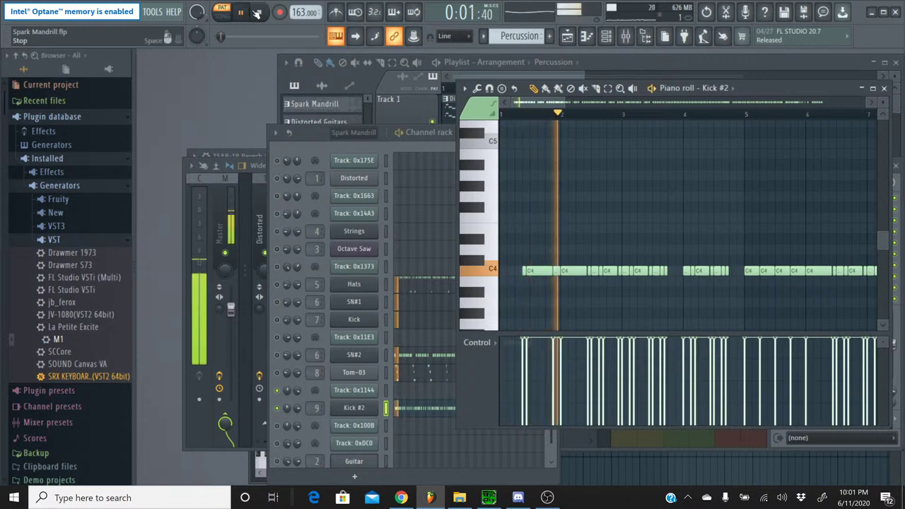
click(483, 41)
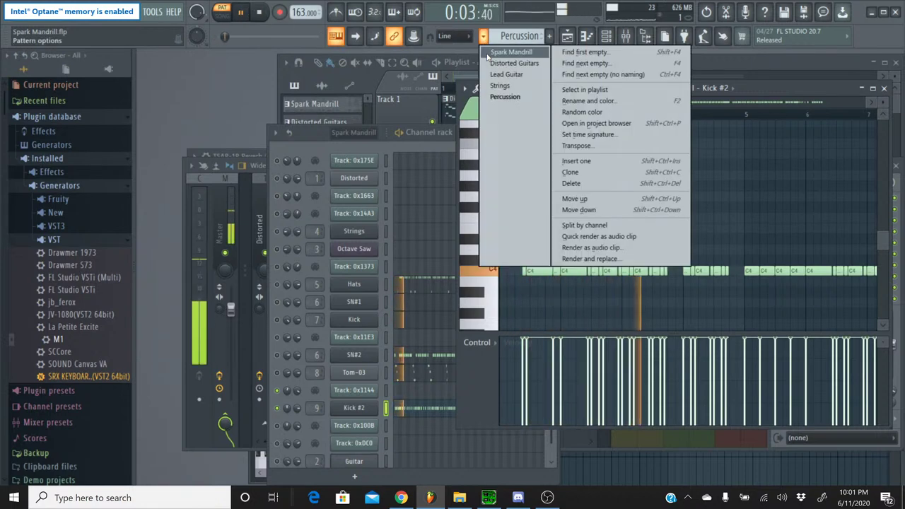
click(486, 53)
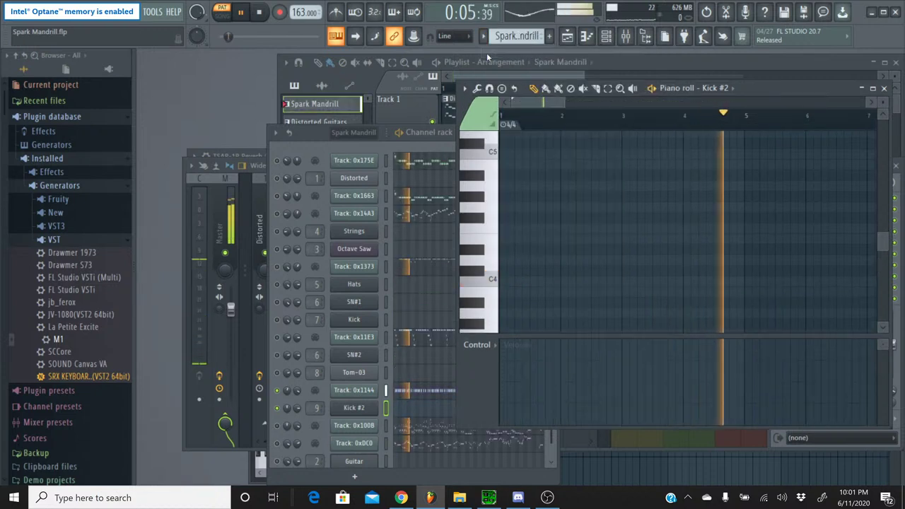
click(483, 37)
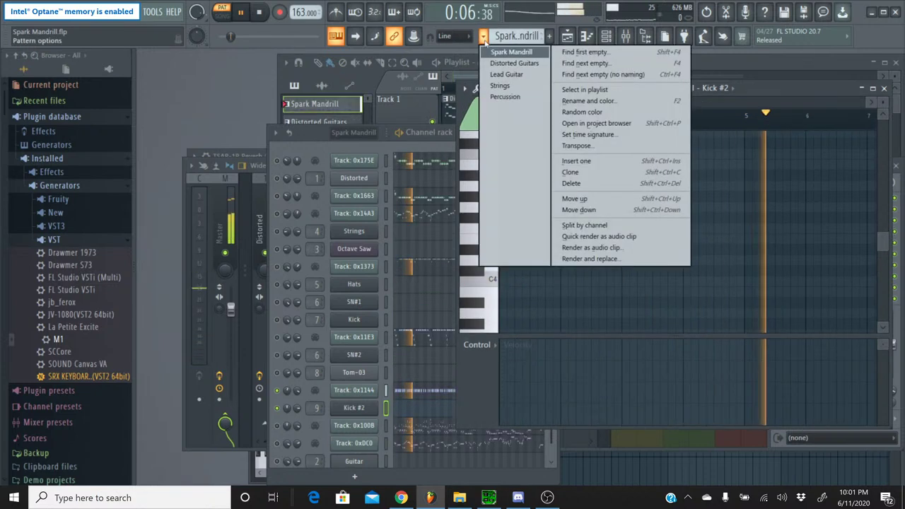
click(504, 96)
Transpose all Kick #2 notes down to A#3 and compare the sound with the Spark Mandrill pattern before stopping playback
scroll(487, 261, down, 3)
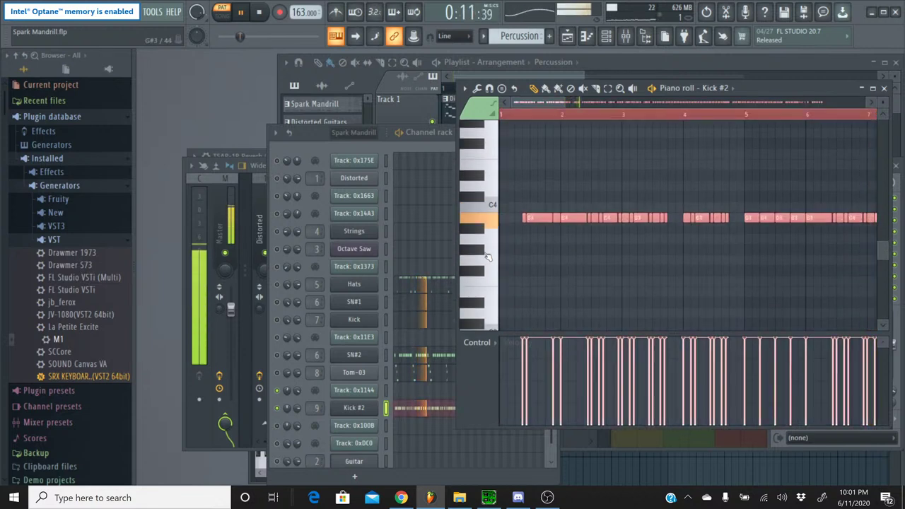
key(Down)
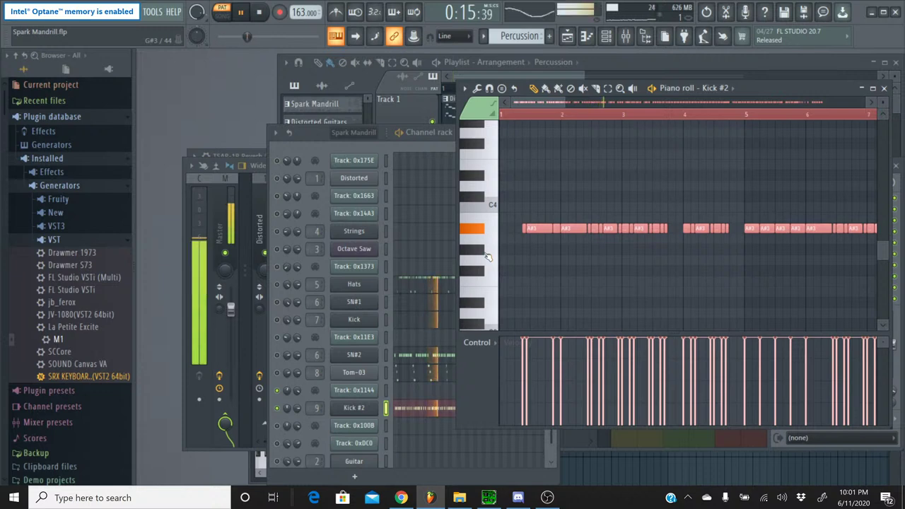
click(484, 37)
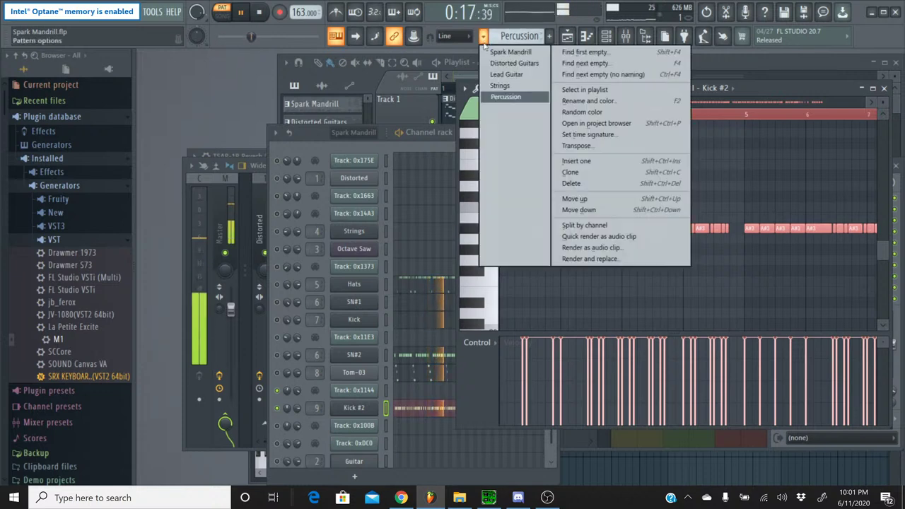
click(511, 51)
click(484, 37)
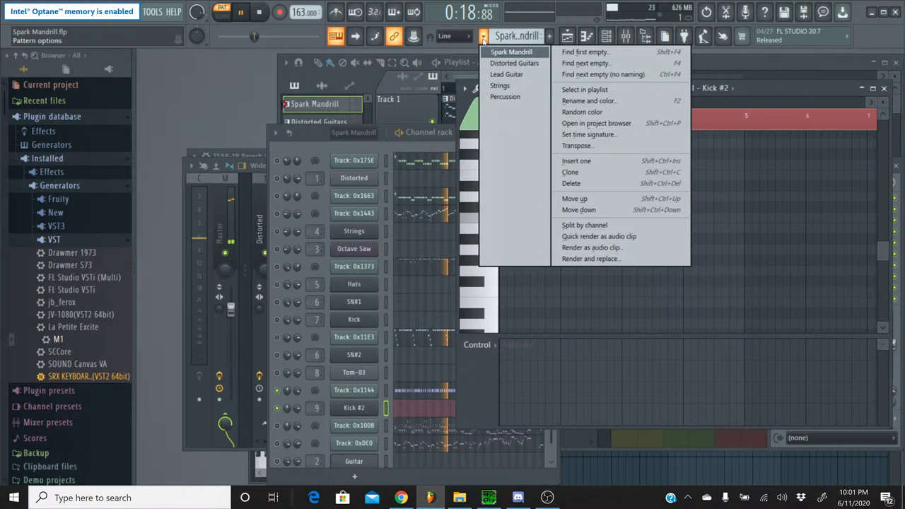
click(506, 97)
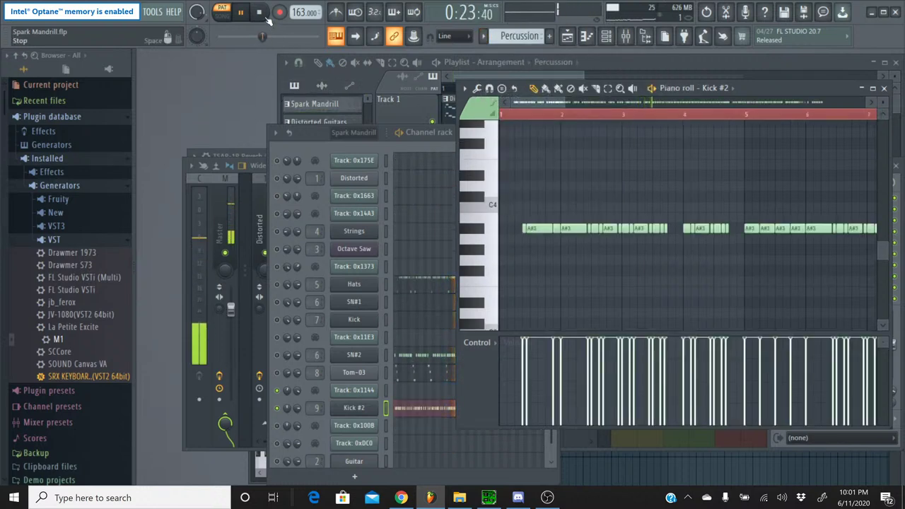
key(space)
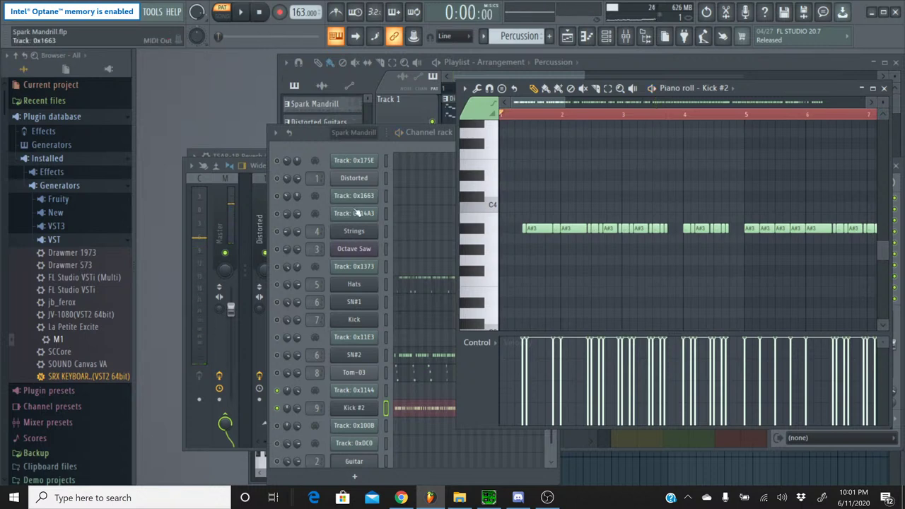
Audition the keys just below C4 and shift the Kick #2 notes back up to C4 while the Percussion pattern plays
click(470, 233)
drag(470, 234, 472, 227)
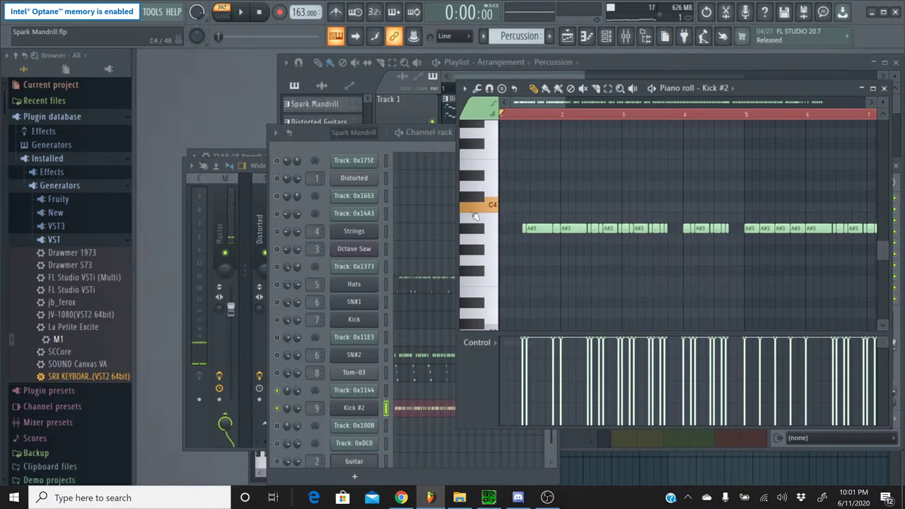
click(244, 12)
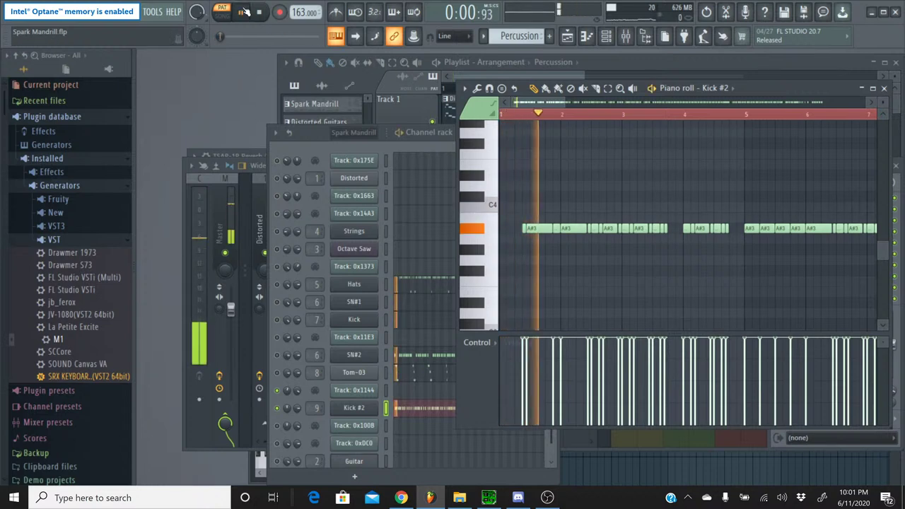
key(shift+Up)
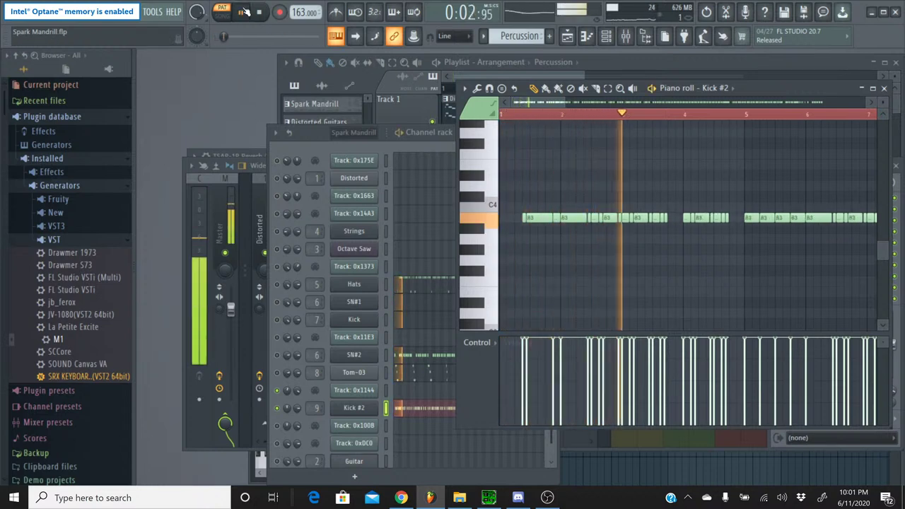
key(shift+Down)
key(shift+Up)
key(shift+Up)
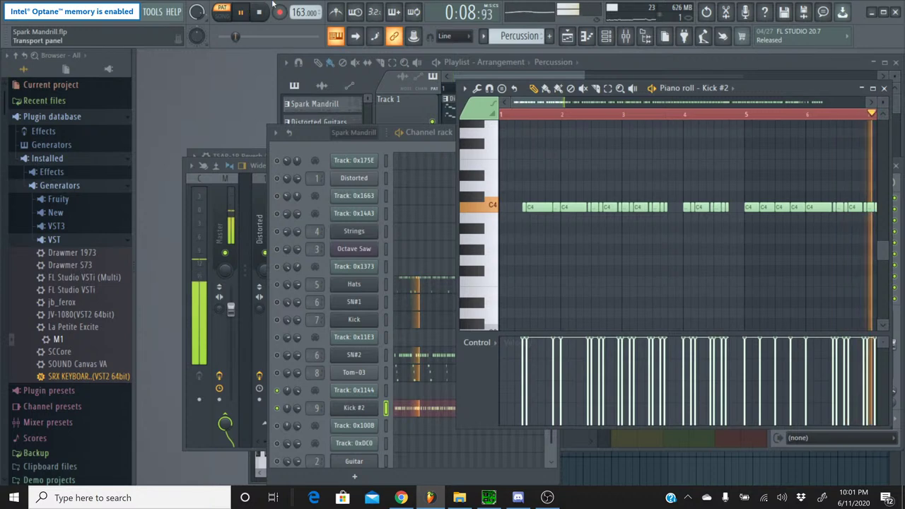
Compare the playing Kick #2 part with the Spark Mandrill pattern, return to the Percussion pattern and stop playback
click(484, 36)
click(510, 51)
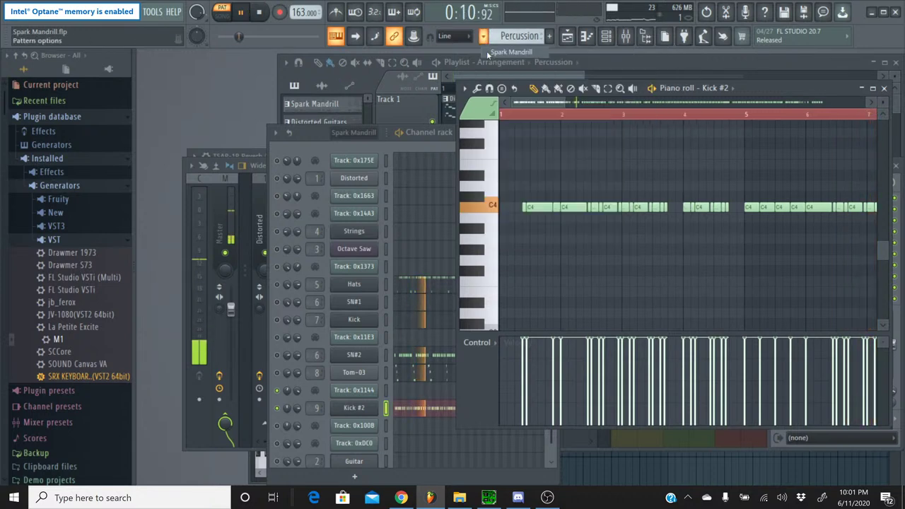
click(484, 36)
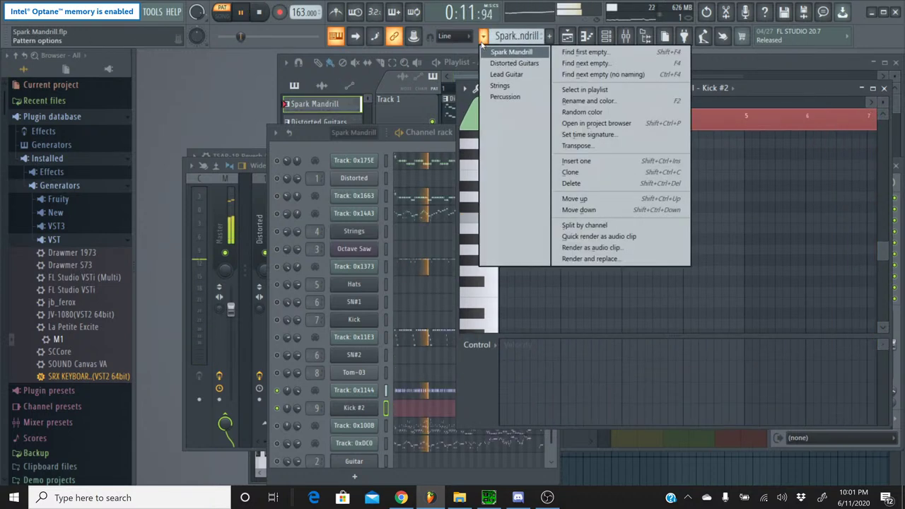
click(486, 96)
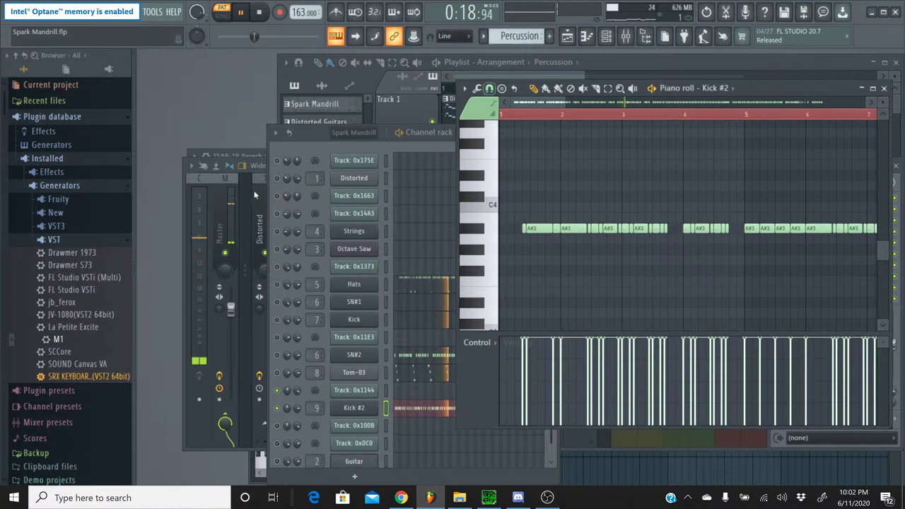
click(260, 13)
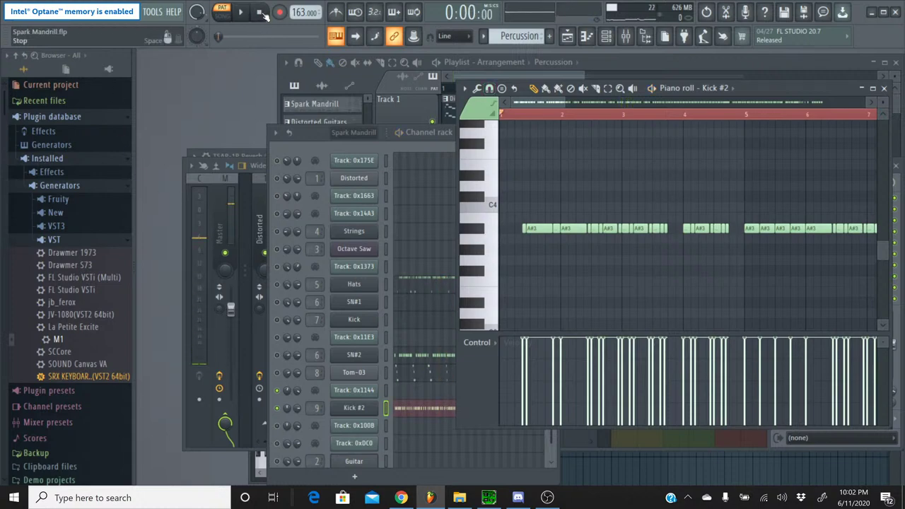
Switch to Chrome and read the live chat of the stream in YouTube Studio
click(411, 498)
click(413, 498)
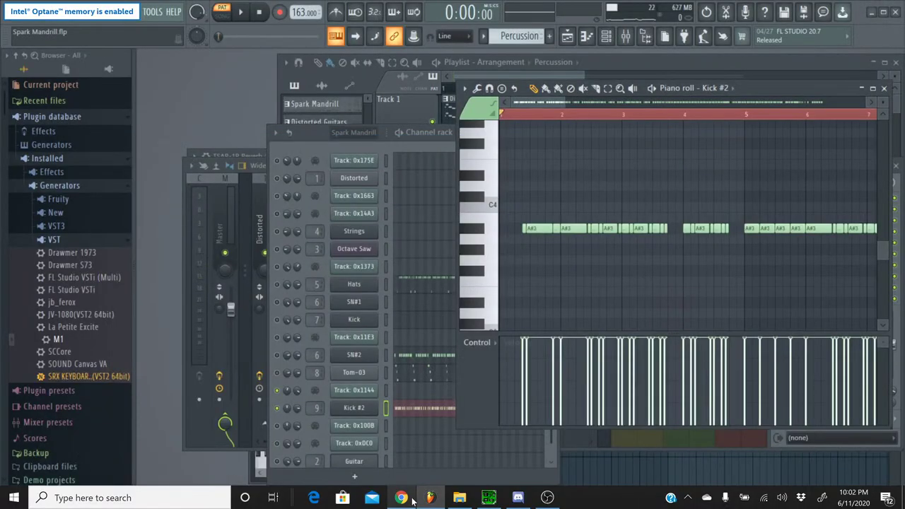
click(413, 499)
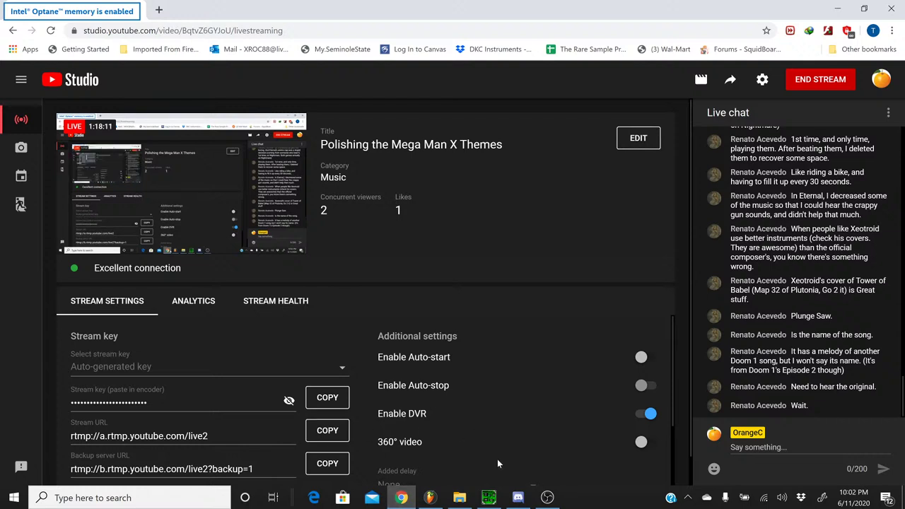
Switch to SPCTool, play the original Spark Mandrill.spc twice to hear its drum voices, and minimize the player
click(487, 499)
click(278, 222)
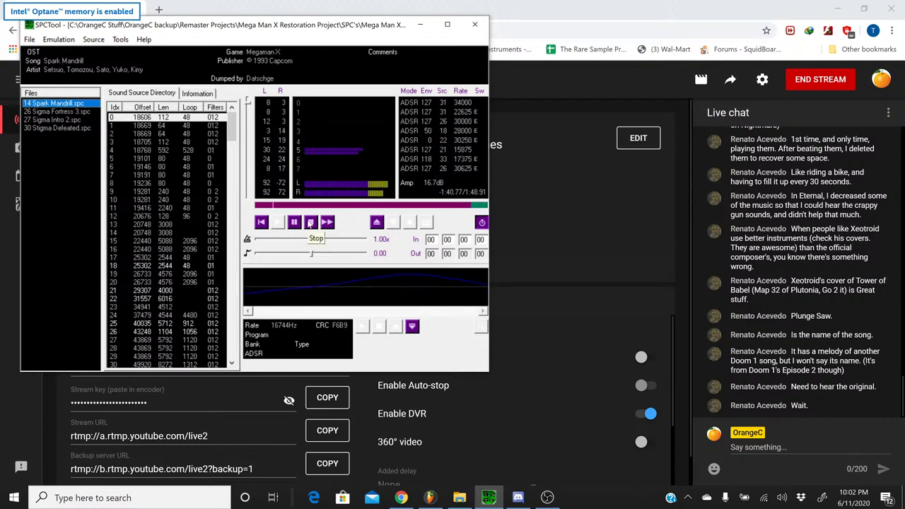
click(310, 222)
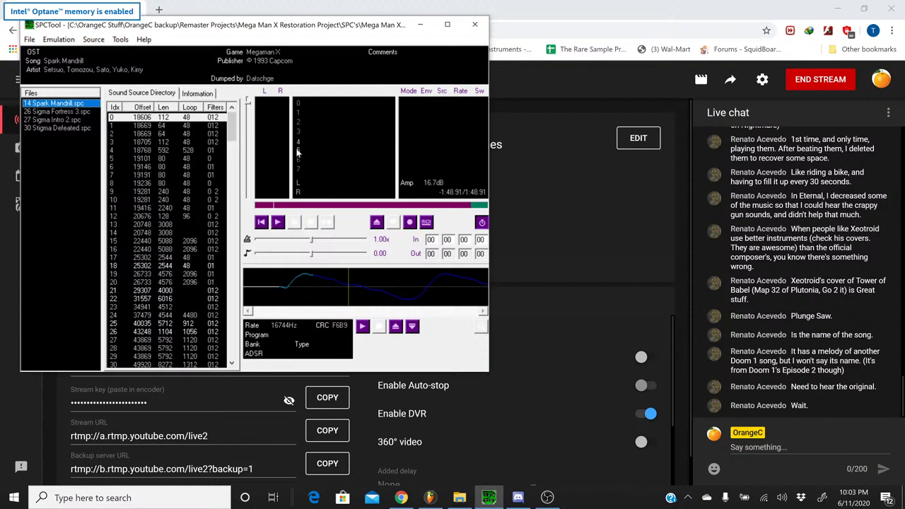
click(275, 223)
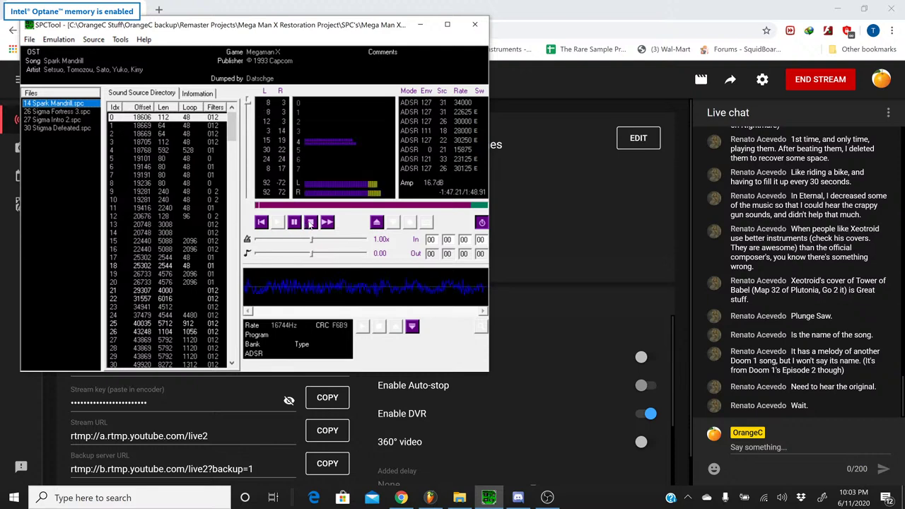
click(310, 223)
click(420, 24)
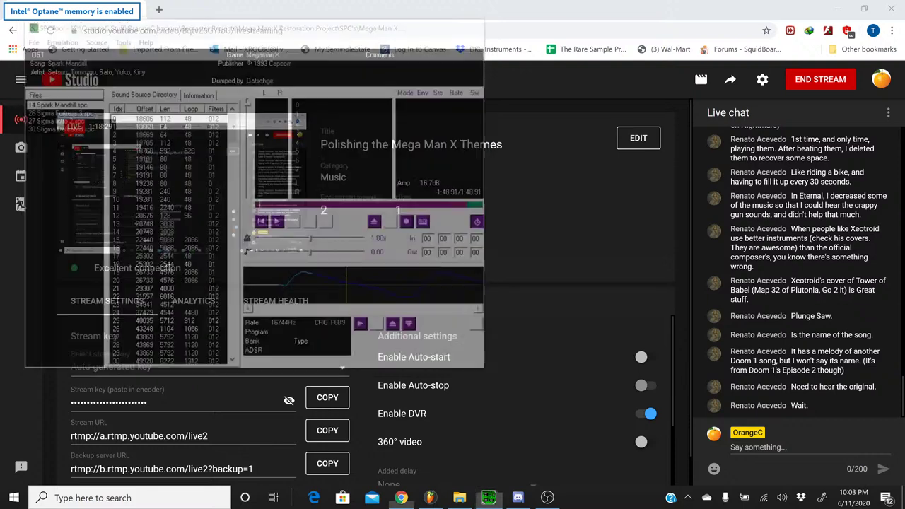
Return to FL Studio, audition the A#3 key of Kick #2, and compare the Percussion pattern with Spark Mandrill during playback
click(429, 498)
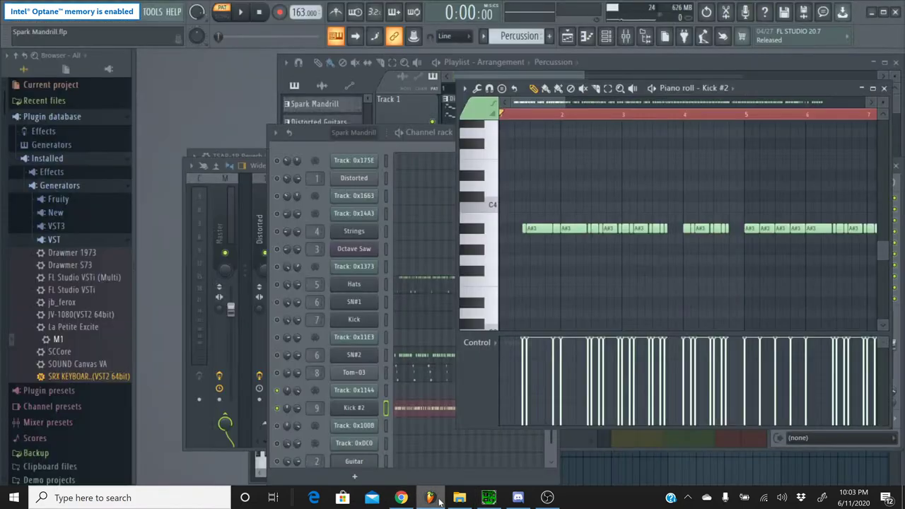
click(477, 227)
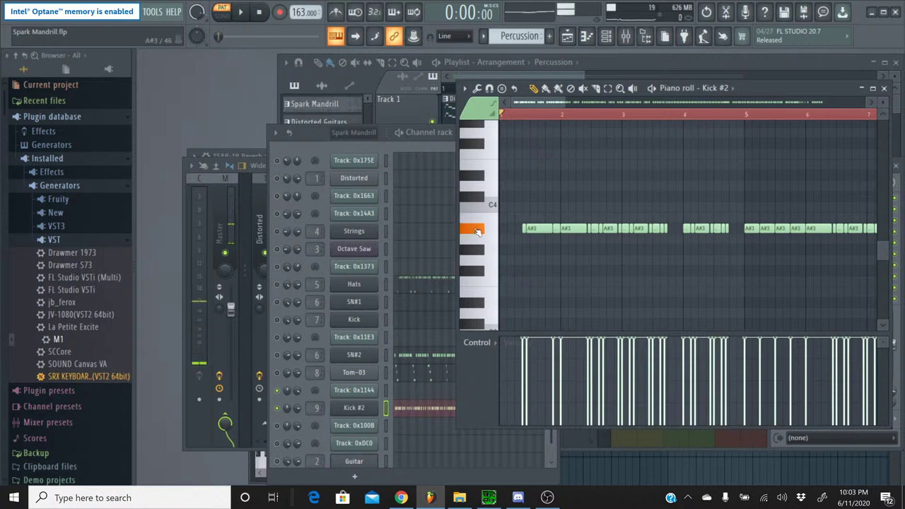
click(242, 14)
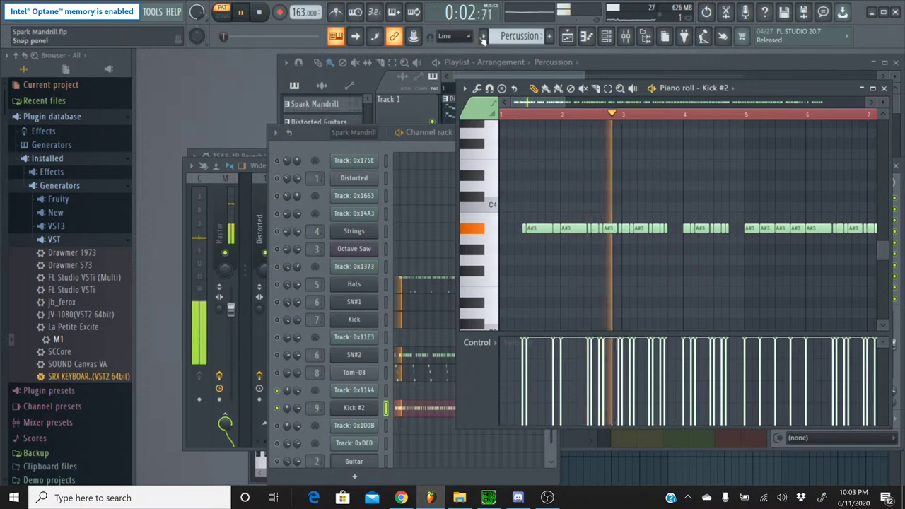
click(483, 36)
click(511, 52)
click(482, 36)
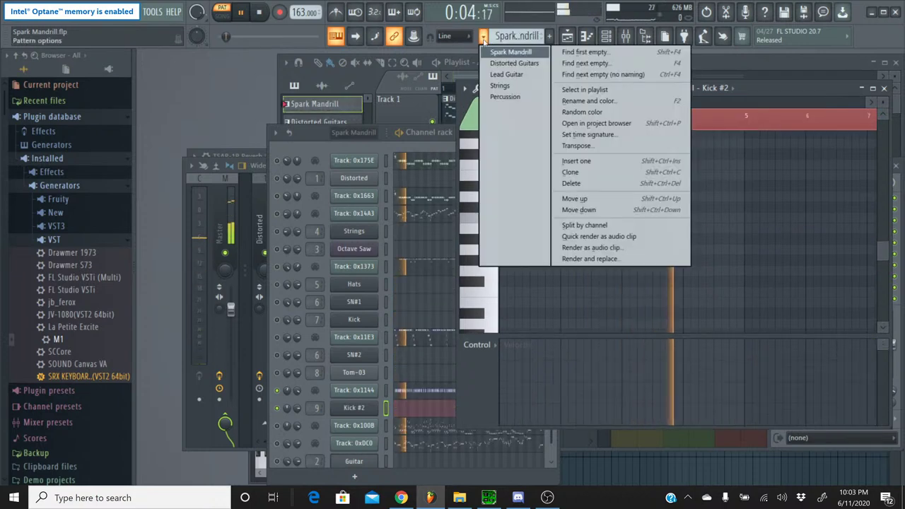
click(504, 96)
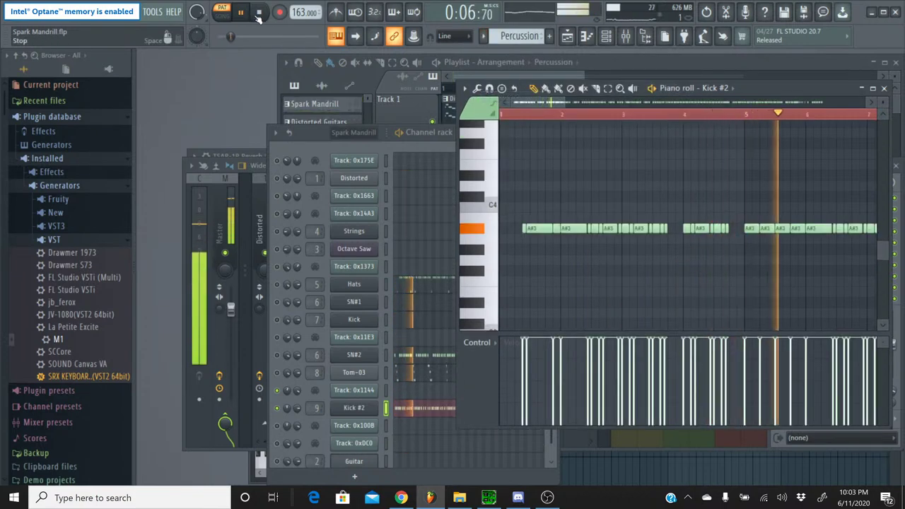
click(258, 13)
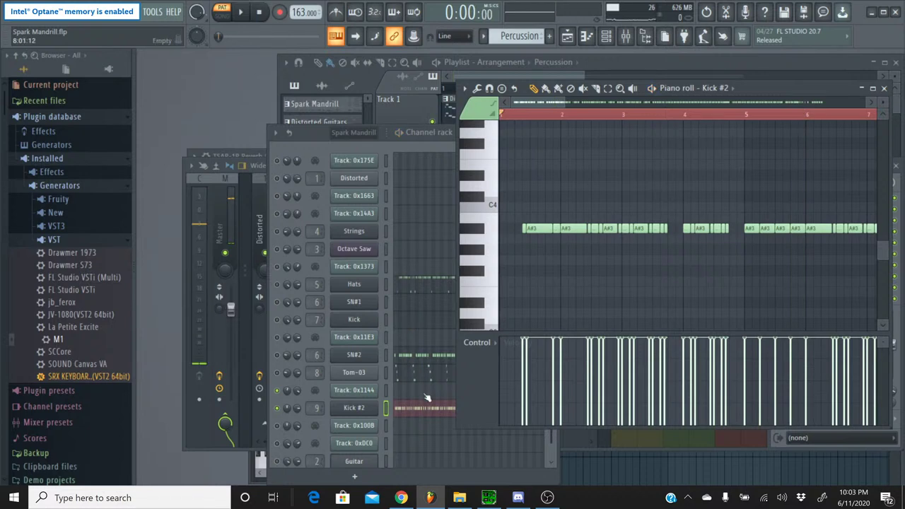
Replay the original Spark Mandrill drum voice in SPCTool, stop it, and check the live chat in Chrome
click(489, 497)
click(280, 222)
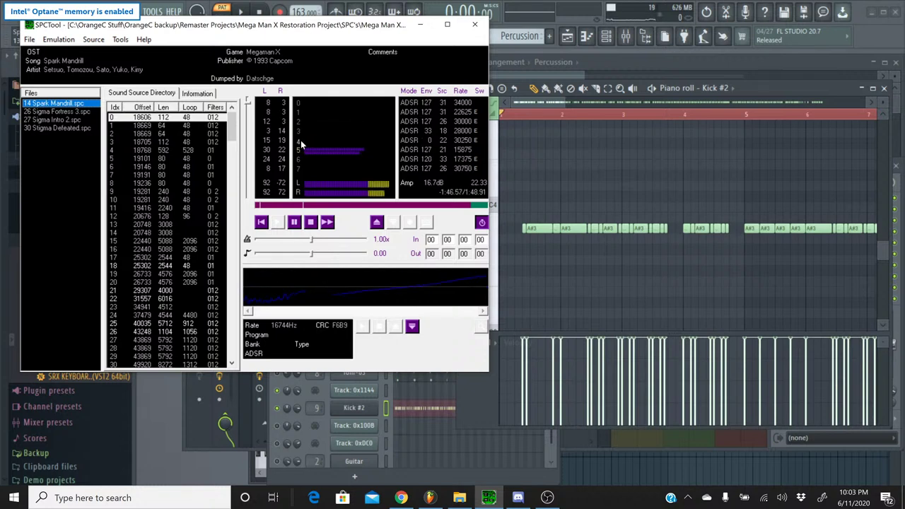
click(312, 223)
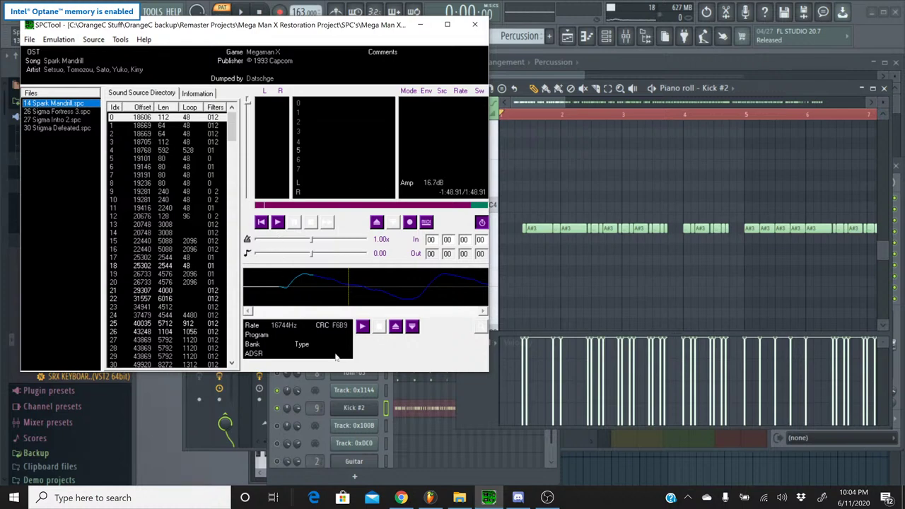
click(400, 497)
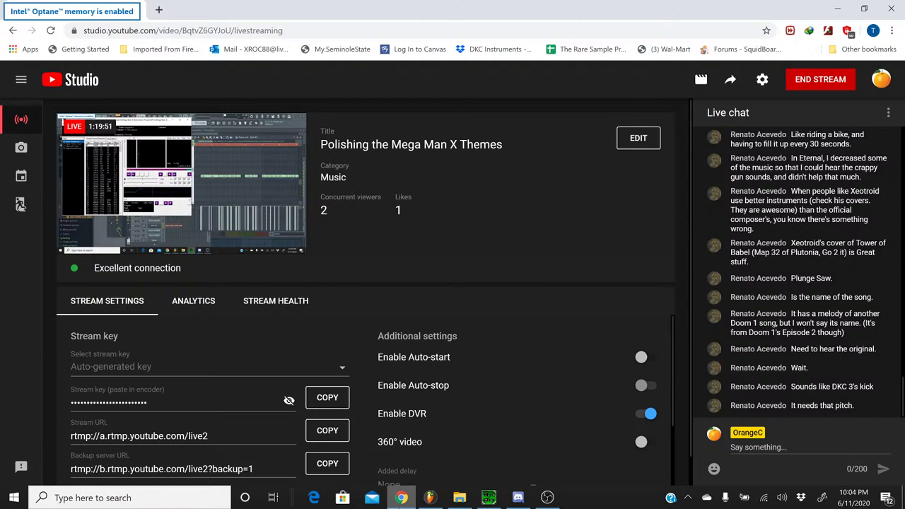
click(401, 498)
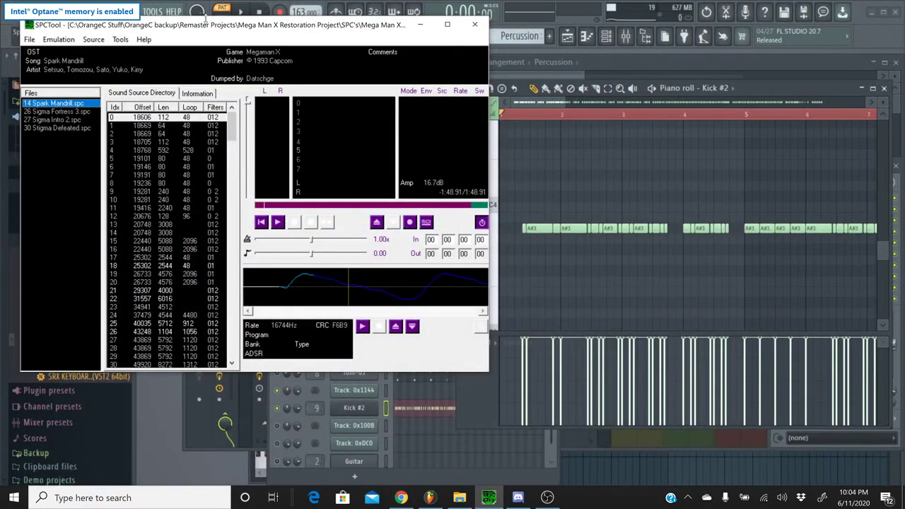
Play the Percussion pattern in FL Studio and try all Kick #2 notes transposed up to C4 and D4
click(241, 13)
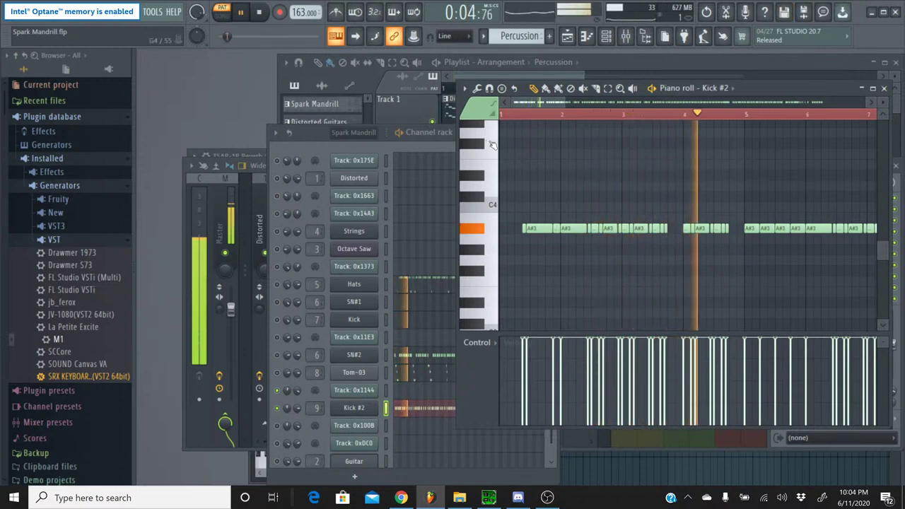
key(ctrl+a)
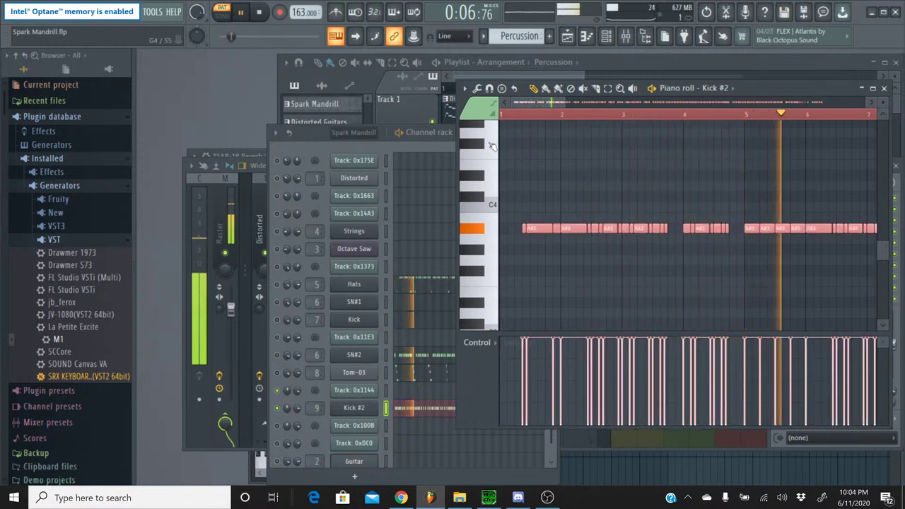
key(shift+Up)
key(shift+Up)
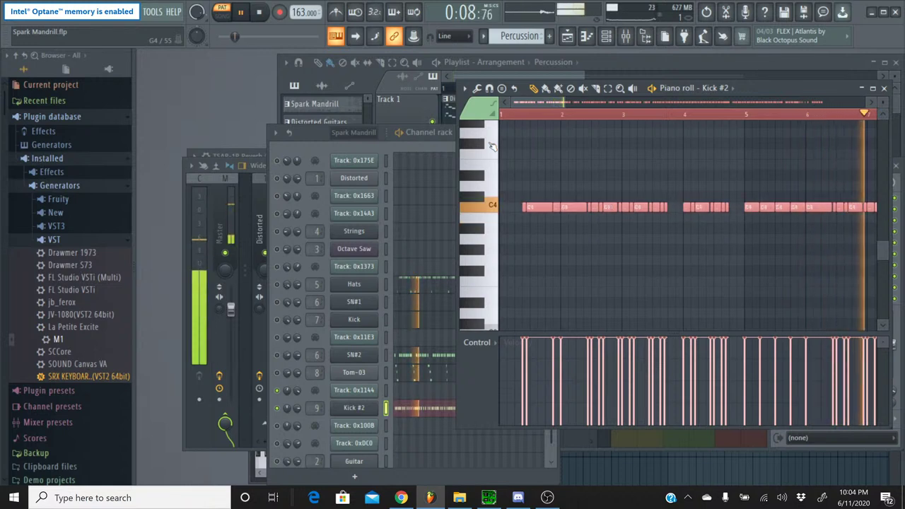
key(shift+Up)
key(shift+Up)
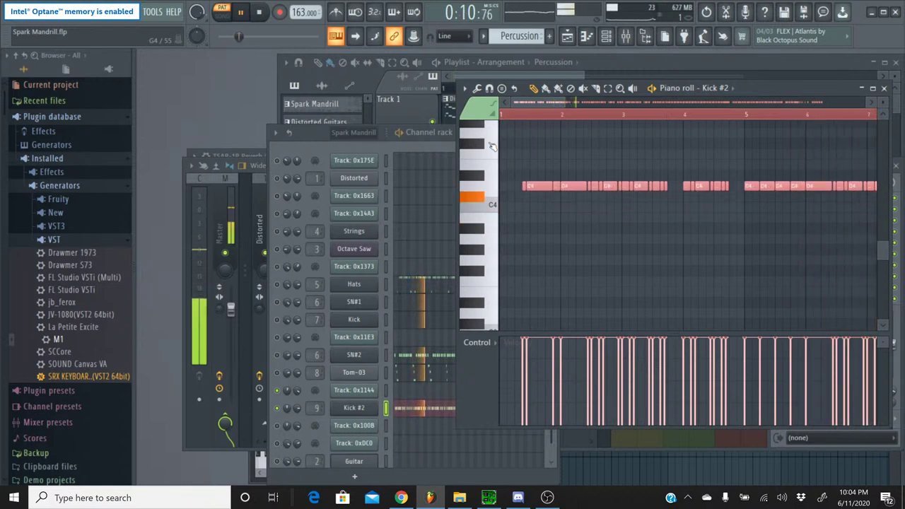
Transpose all Kick #2 notes down to F#3 while the Percussion pattern plays, and stop playback
key(Down)
key(Down)
key(Down)
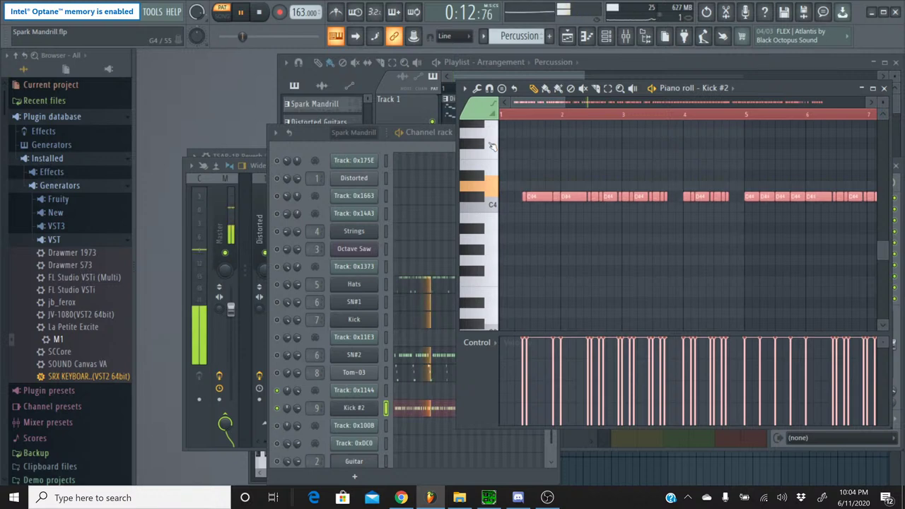
key(Down)
key(Down)
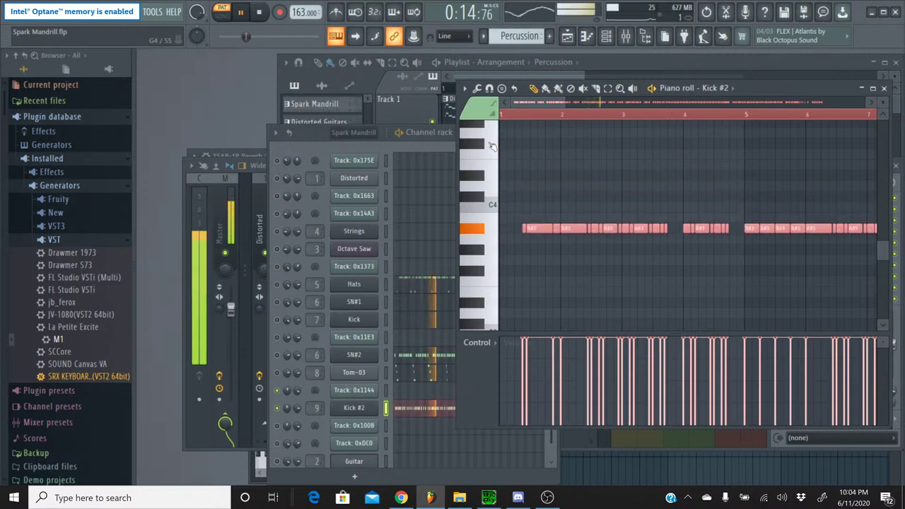
key(Down)
key(Down)
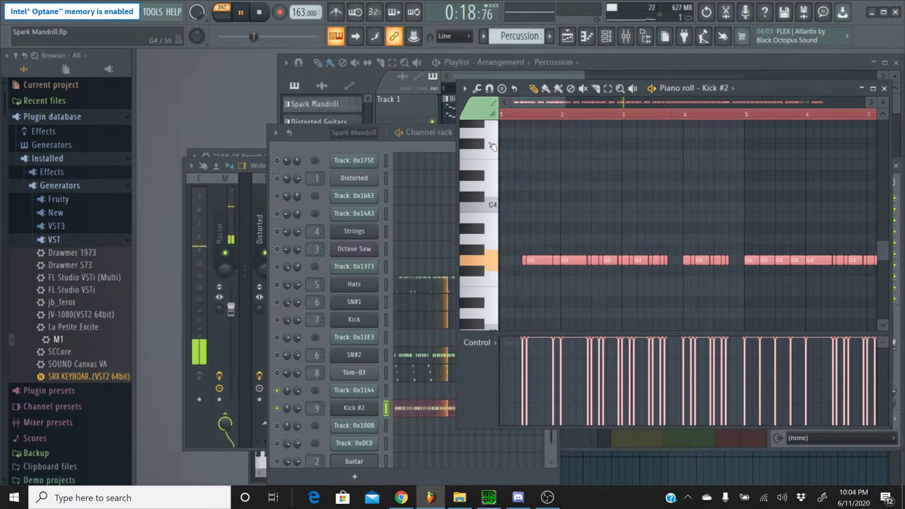
key(Down)
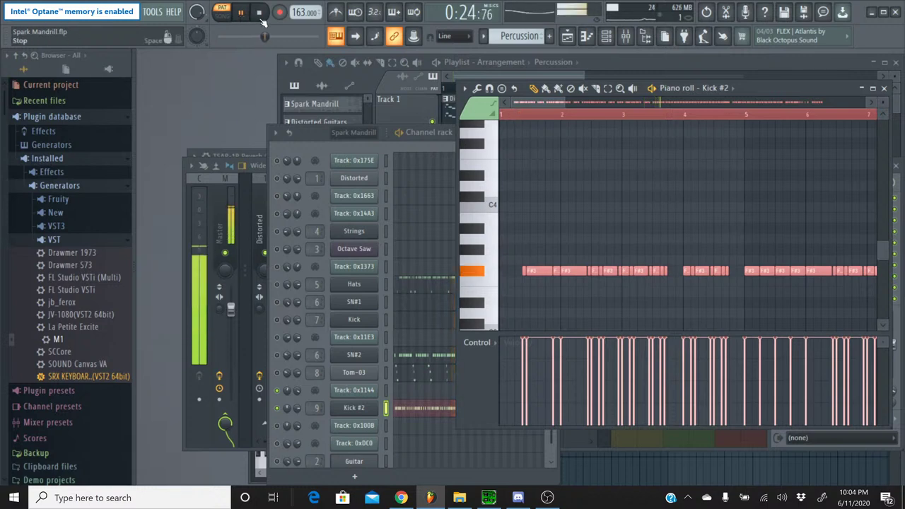
key(space)
Play the original Spark Mandrill.spc in SPCTool and compare it with the Percussion pattern played in FL Studio
click(488, 497)
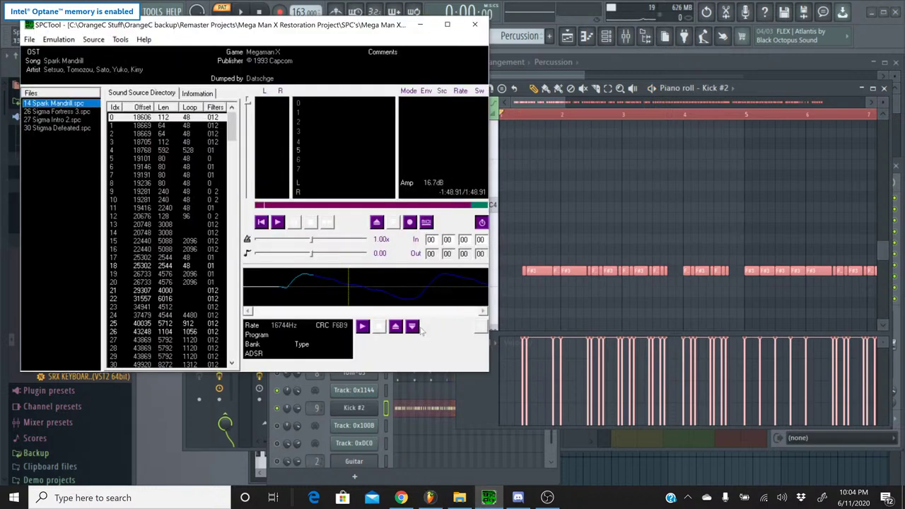
click(278, 222)
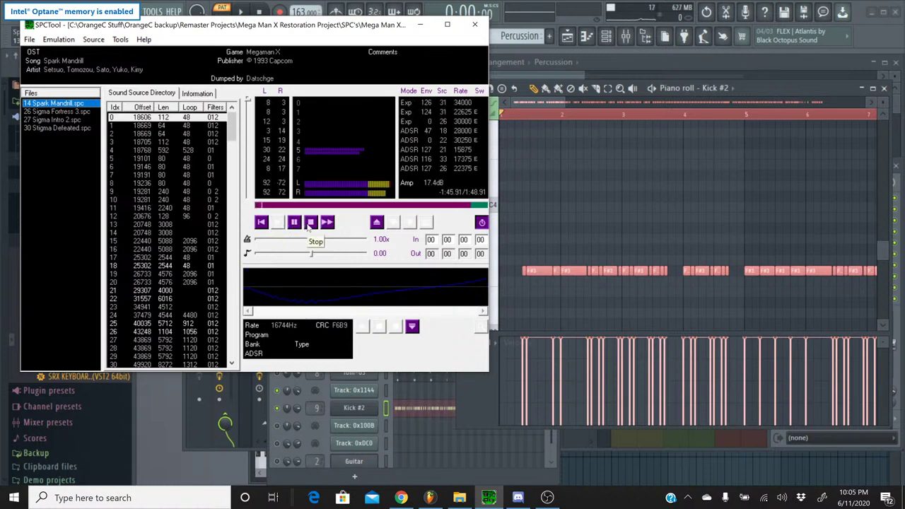
click(310, 223)
click(754, 95)
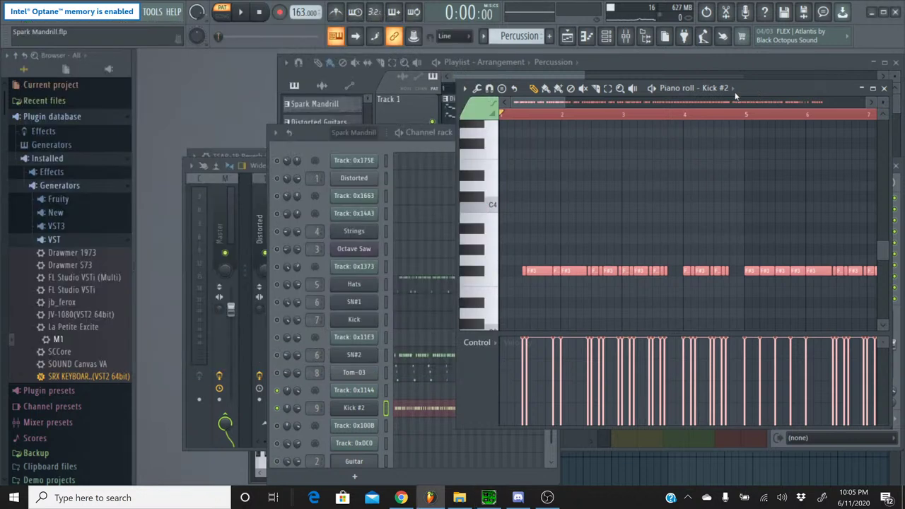
key(space)
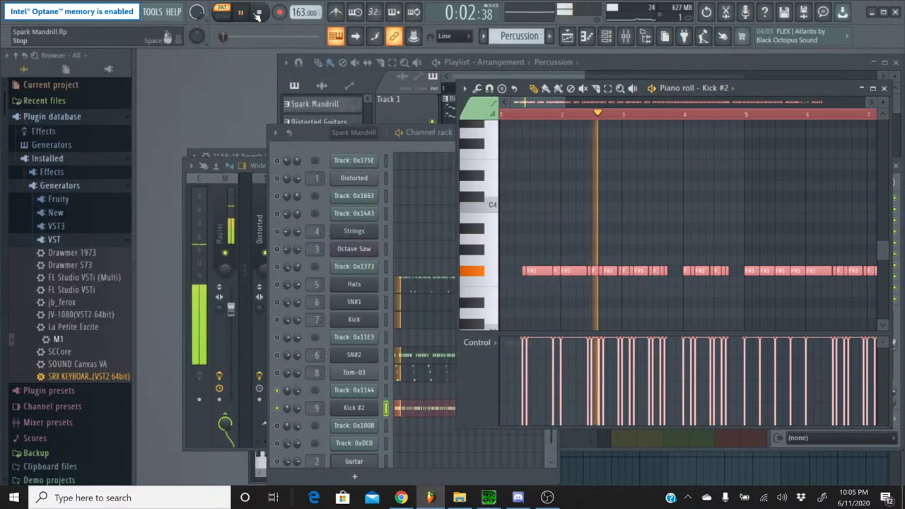
click(258, 12)
scroll(584, 119, up, 1)
scroll(584, 119, up, 3)
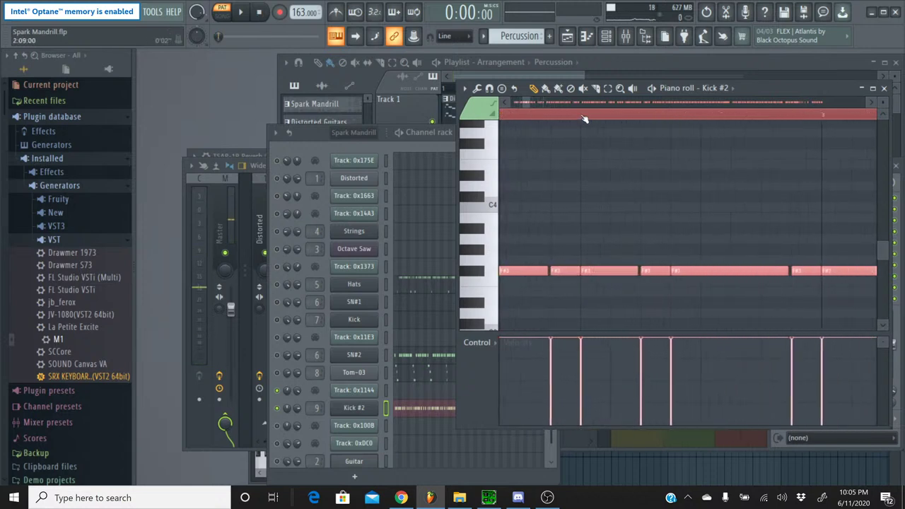
scroll(584, 118, down, 3)
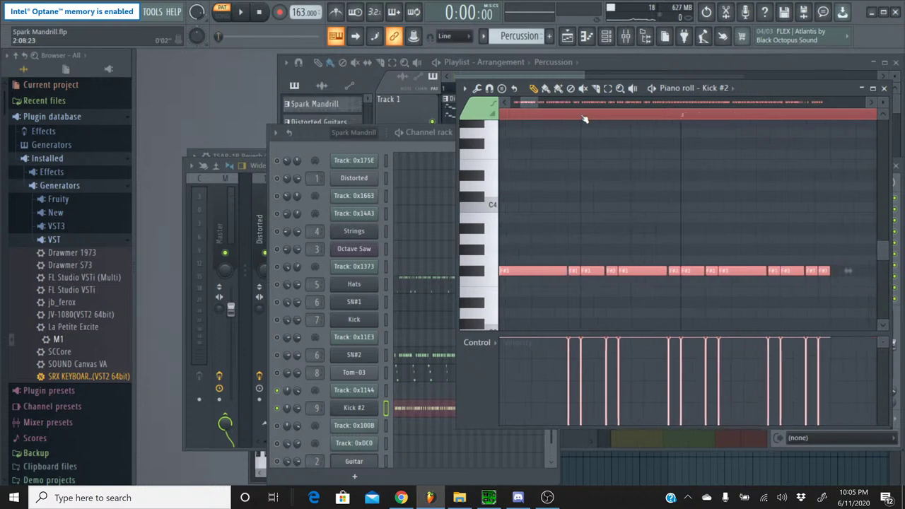
scroll(584, 118, down, 4)
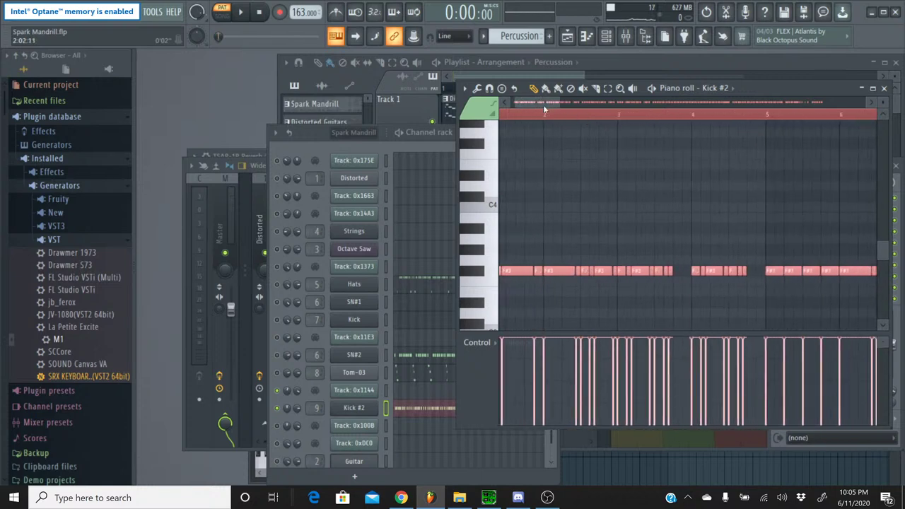
Play the Percussion pattern, try all Kick #2 notes a semitone higher at G3, return them to F#3, and stop playback
drag(543, 105, 534, 107)
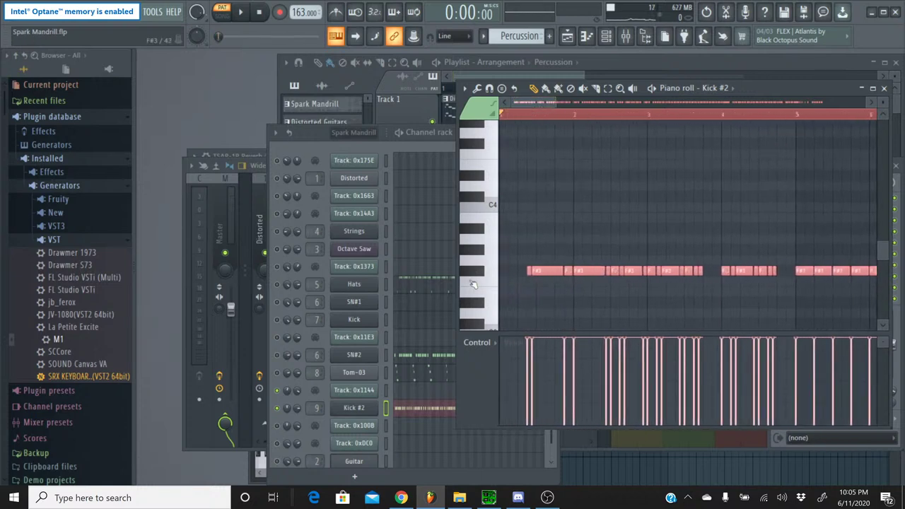
mouse_move(472, 284)
mouse_down()
mouse_move(474, 321)
mouse_move(478, 269)
mouse_up()
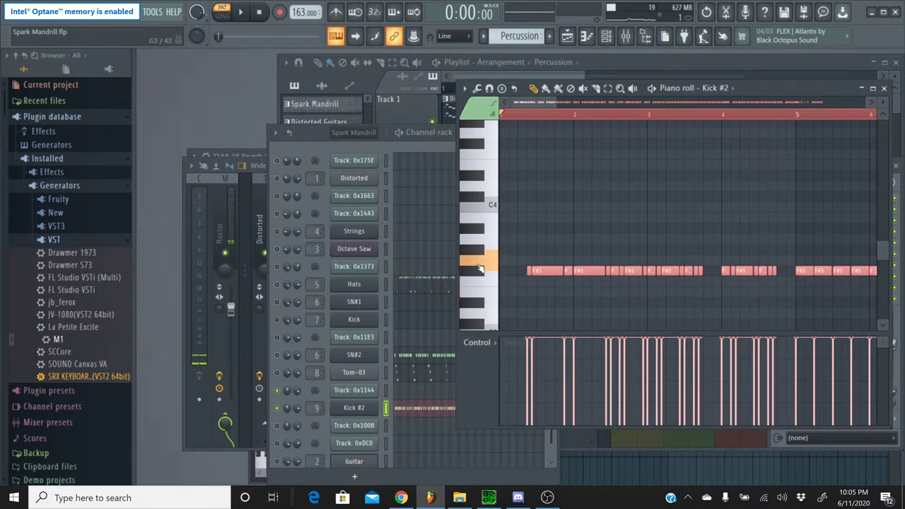
click(478, 269)
key(space)
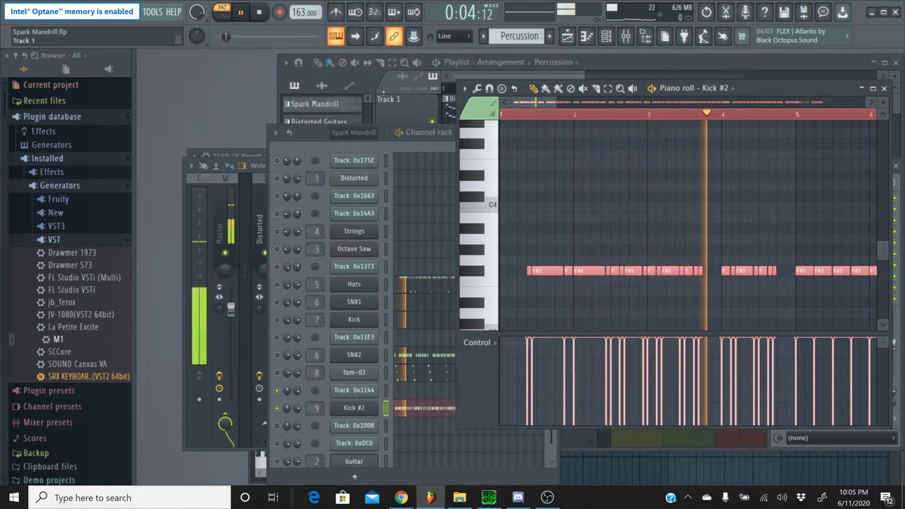
key(shift+Up)
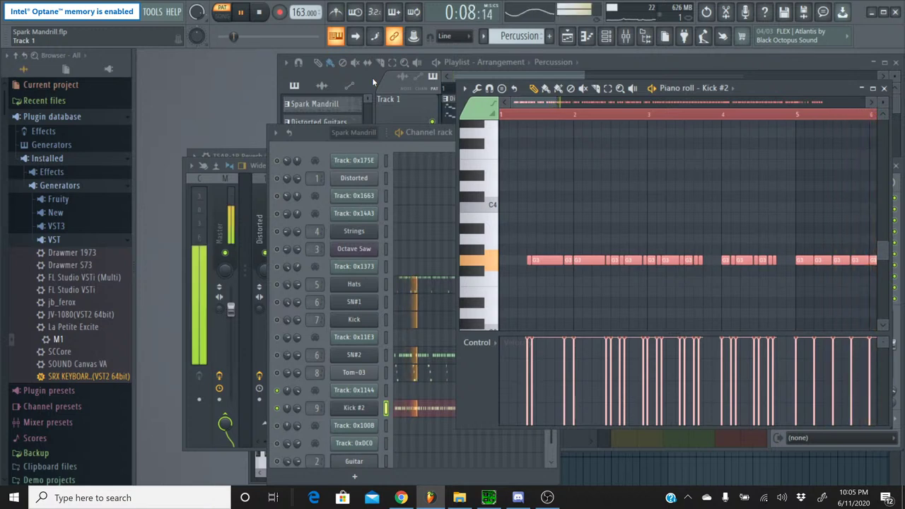
key(shift+Down)
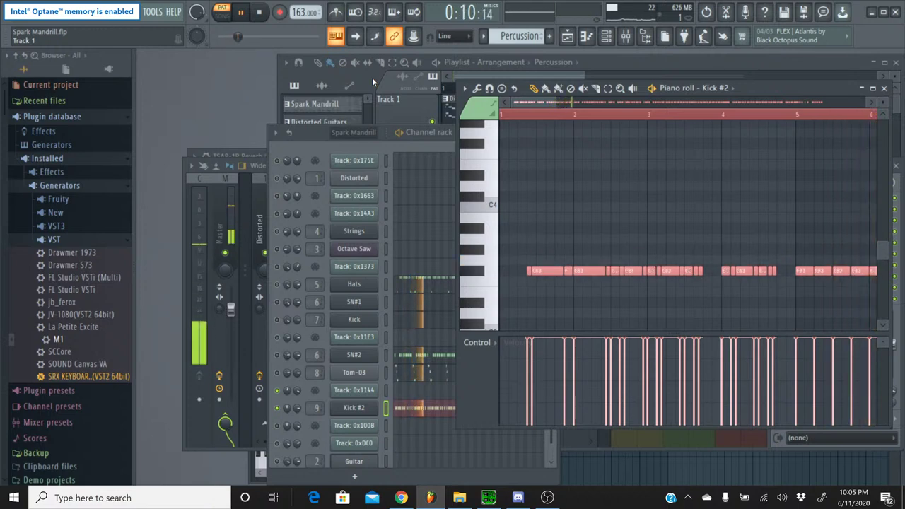
click(266, 19)
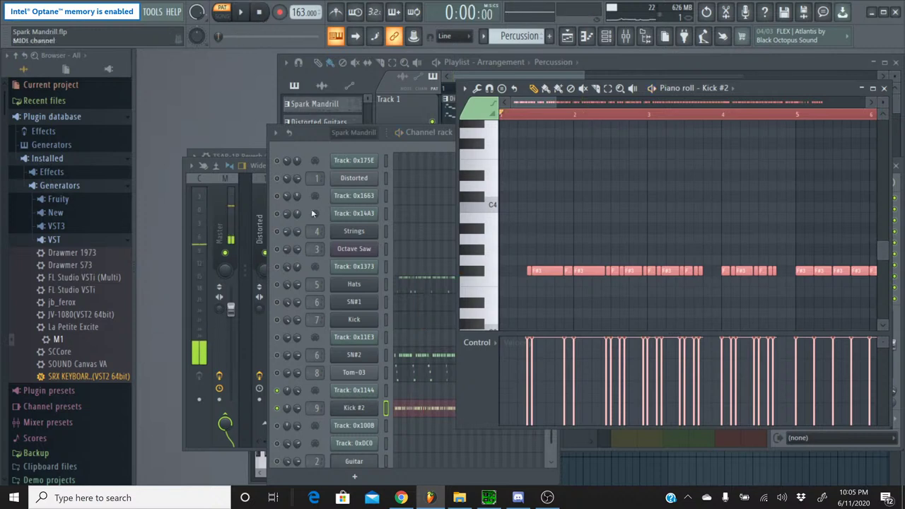
Compare the original Spark Mandrill.spc in SPCTool with the Percussion pattern played in FL Studio, and check the live chat in Chrome
click(488, 497)
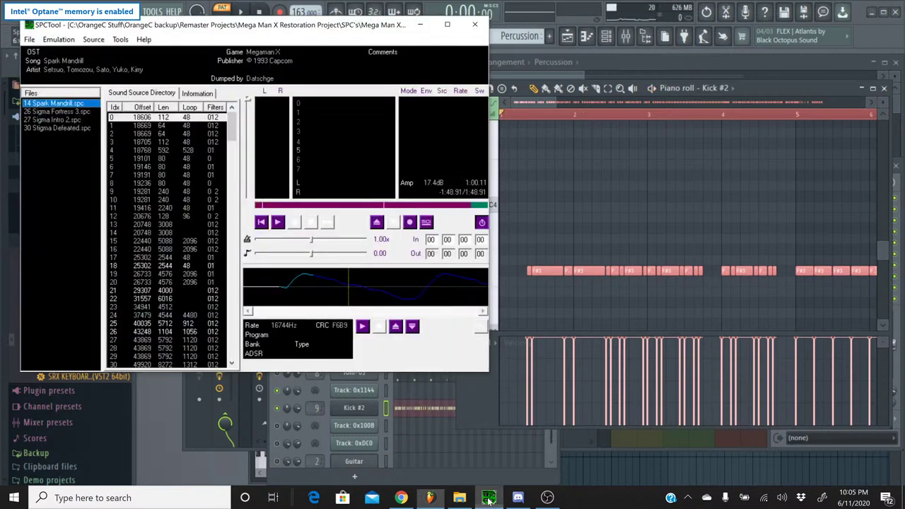
click(277, 223)
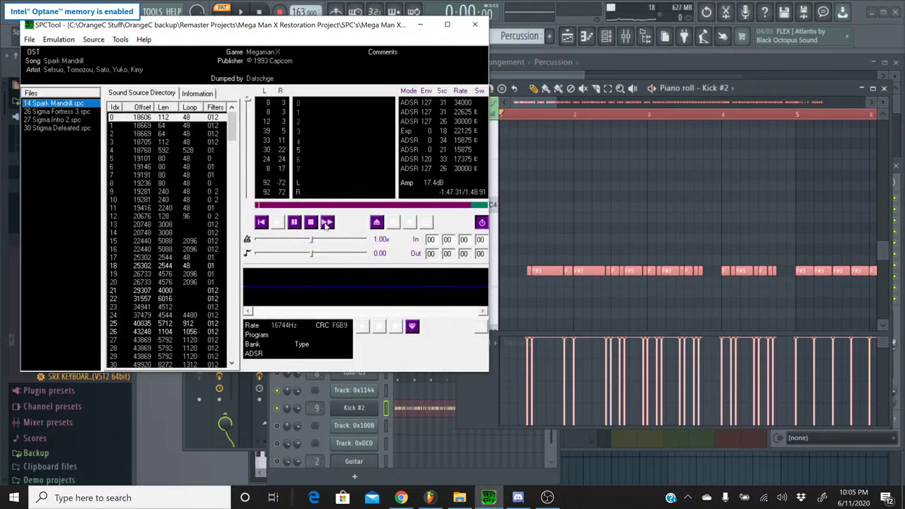
click(313, 223)
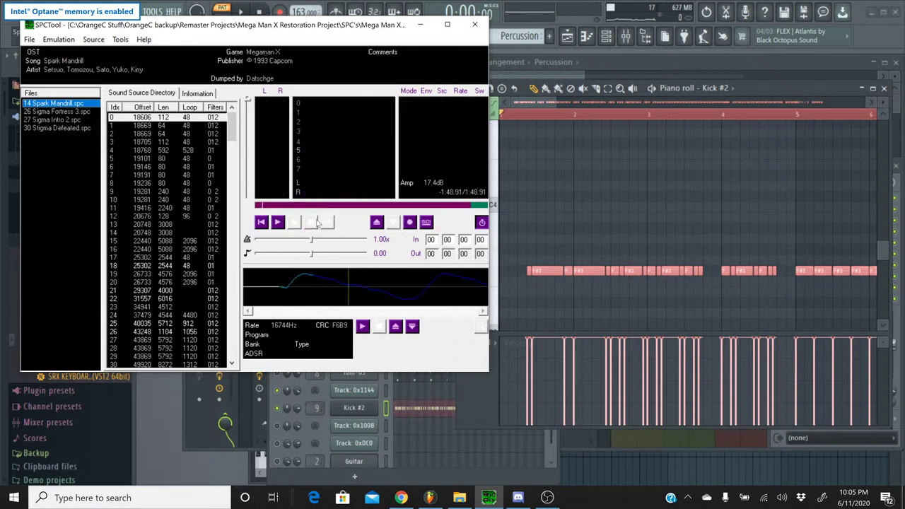
click(420, 25)
key(space)
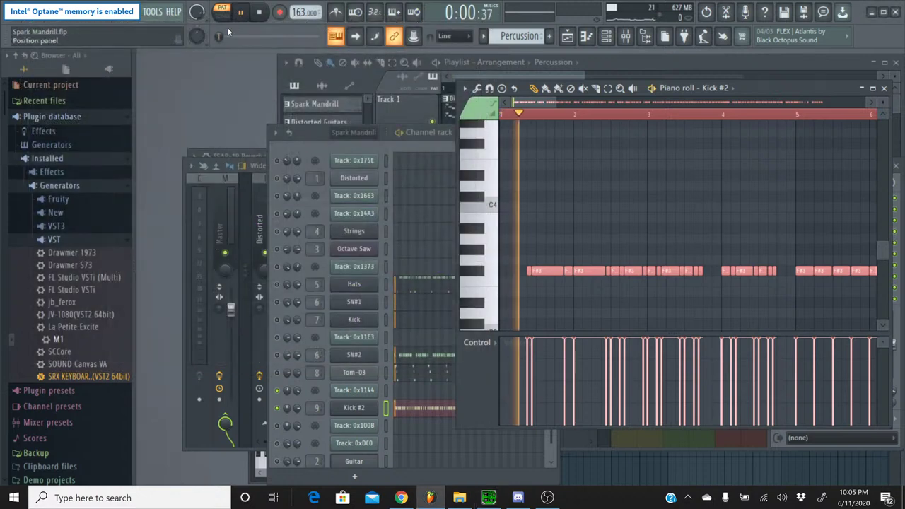
click(229, 32)
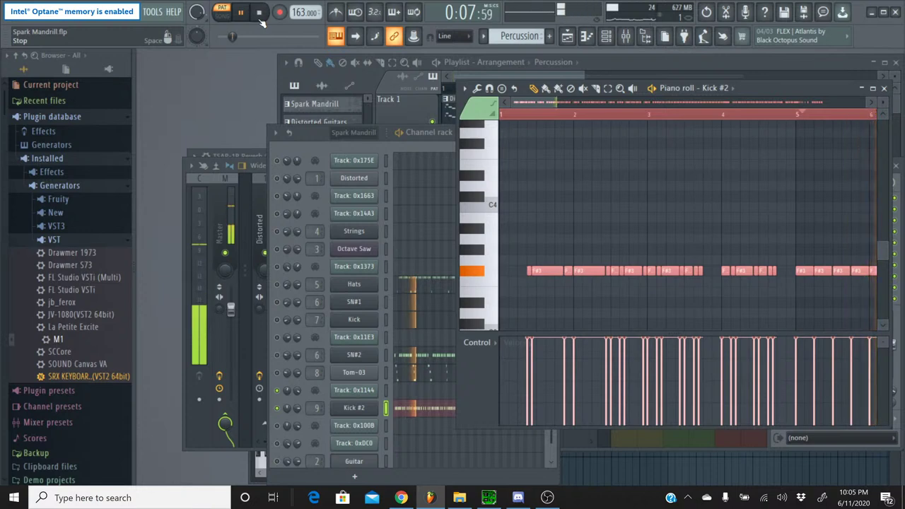
click(261, 21)
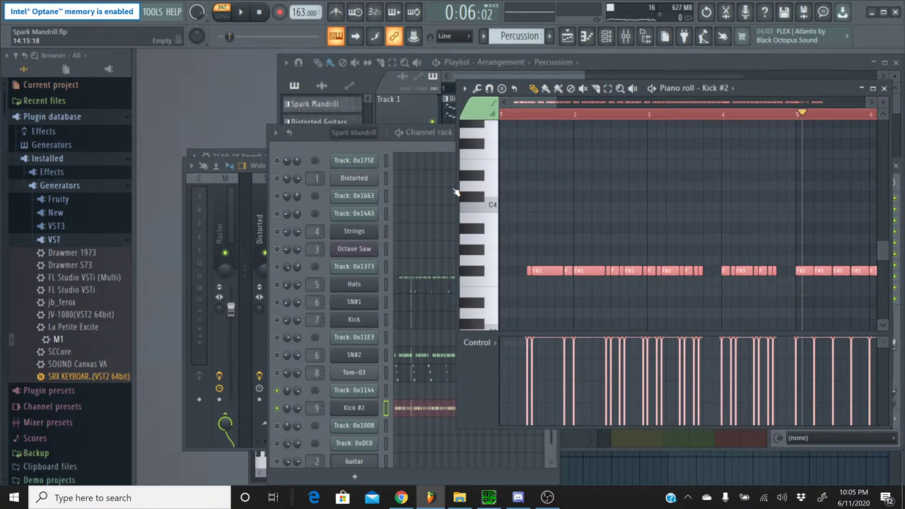
click(397, 498)
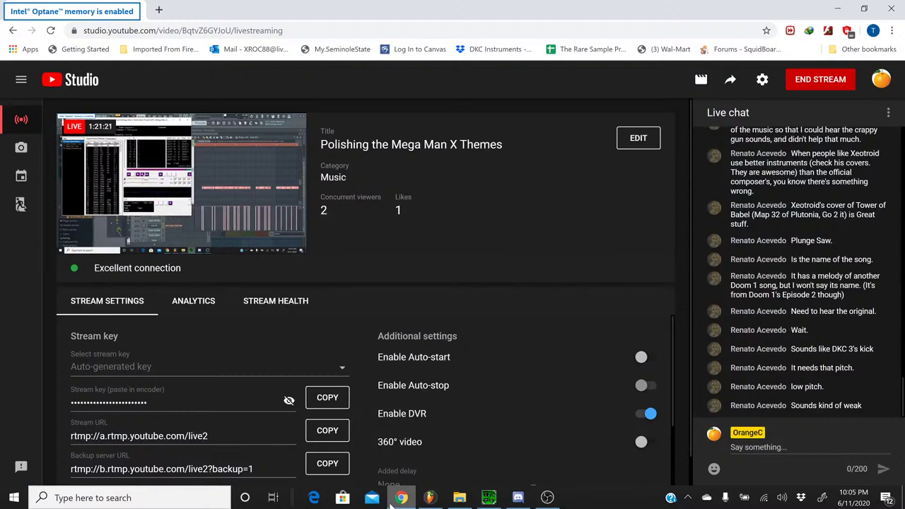
click(393, 501)
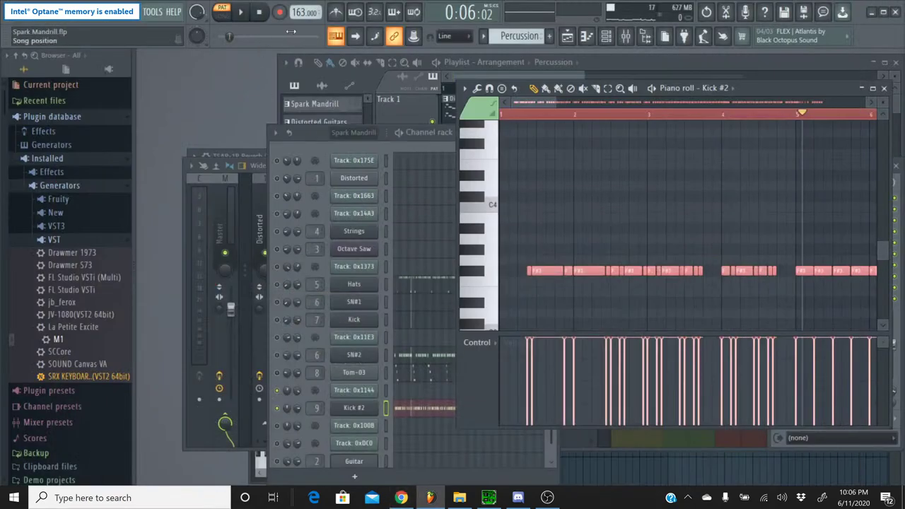
Try all Kick #2 notes transposed up to G3 and A#3, playing the Percussion pattern at each pitch
key(space)
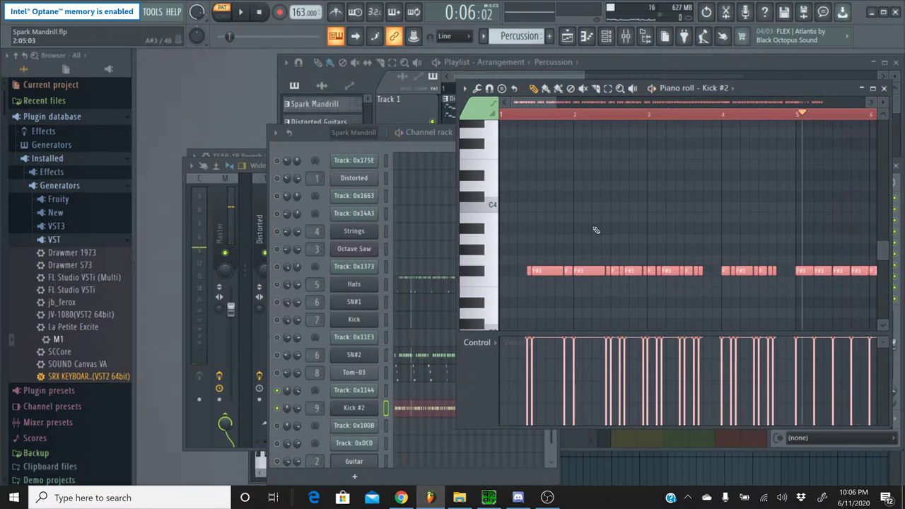
key(Up)
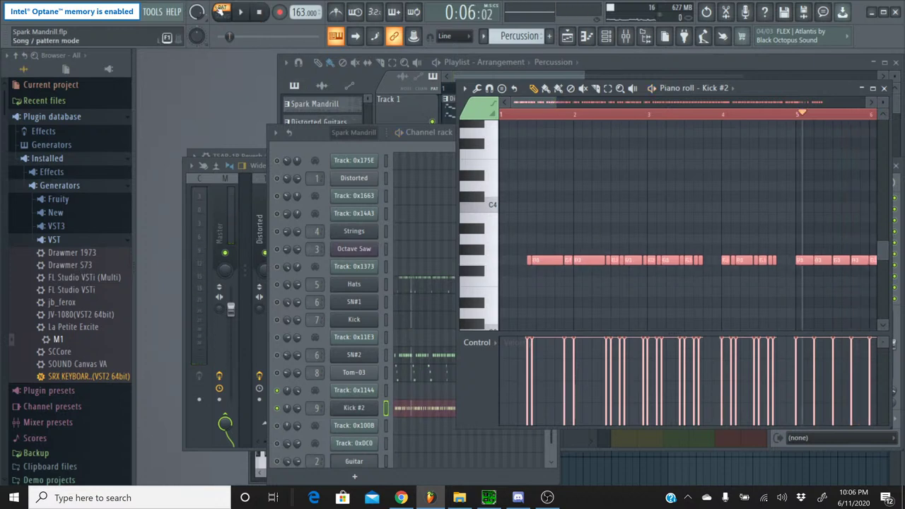
key(space)
click(258, 15)
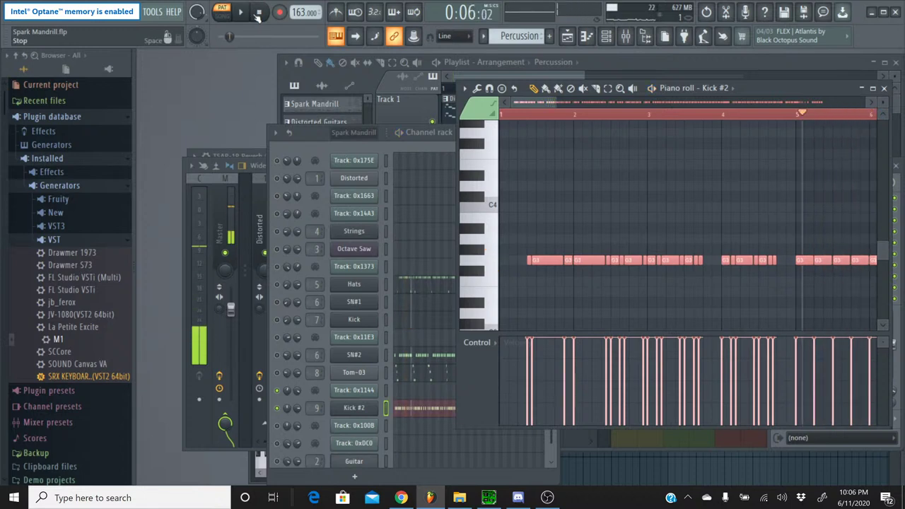
key(Up)
key(Up)
key(Up)
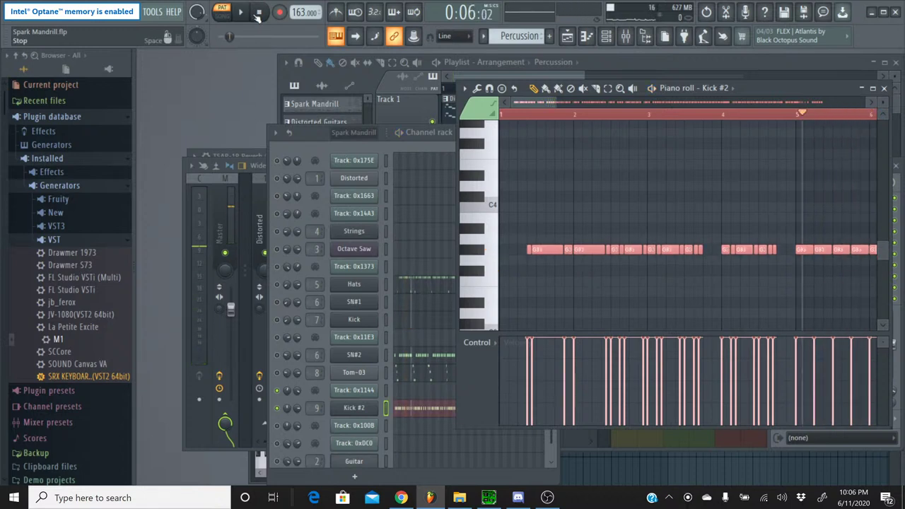
key(space)
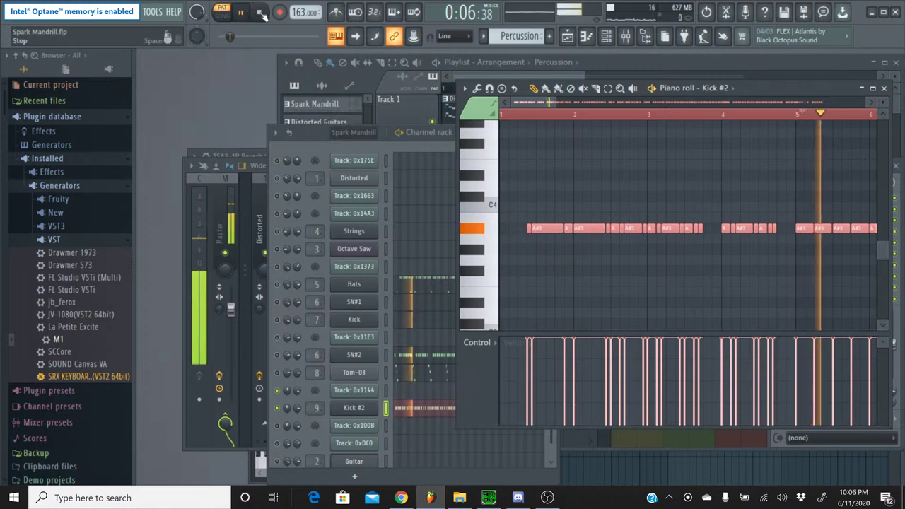
key(space)
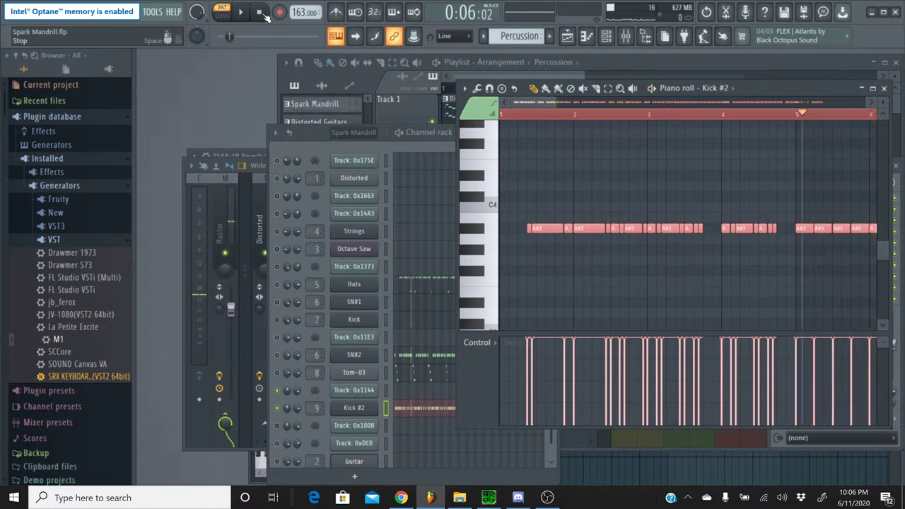
key(space)
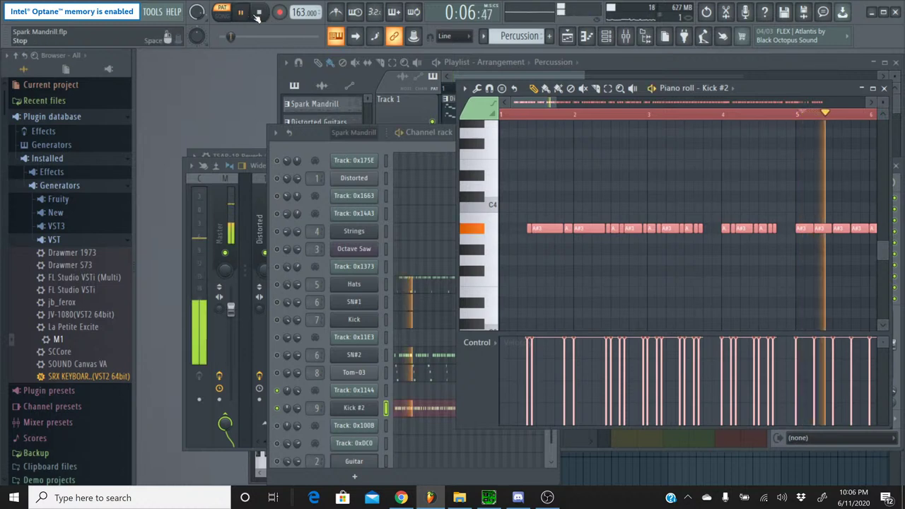
key(space)
Transpose all Kick #2 notes down through G#3 to F#3, comparing G3 and F#3 while the Percussion pattern plays, and stop playback
key(Down)
key(Down)
key(Down)
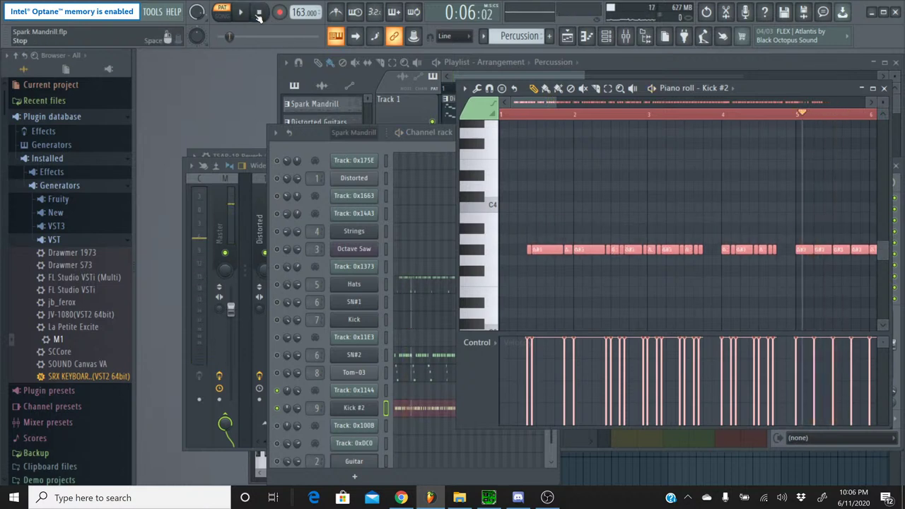
key(space)
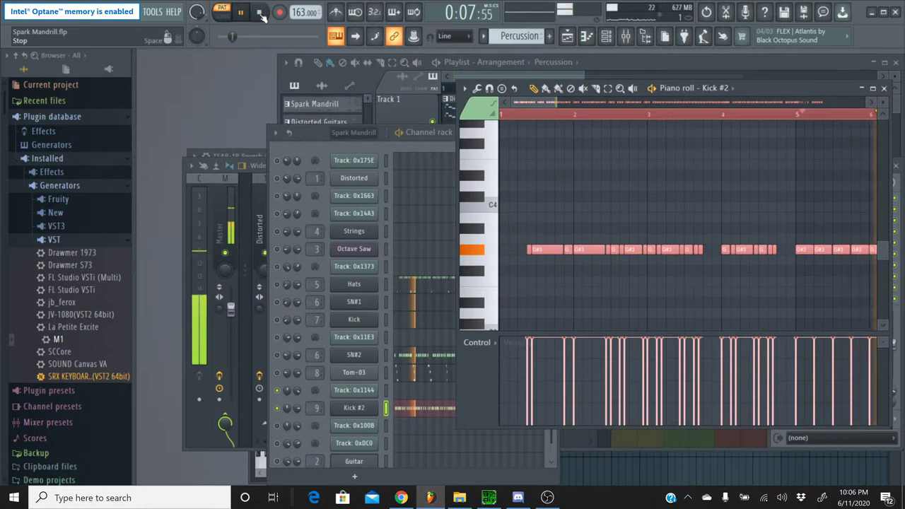
key(Down)
key(Down)
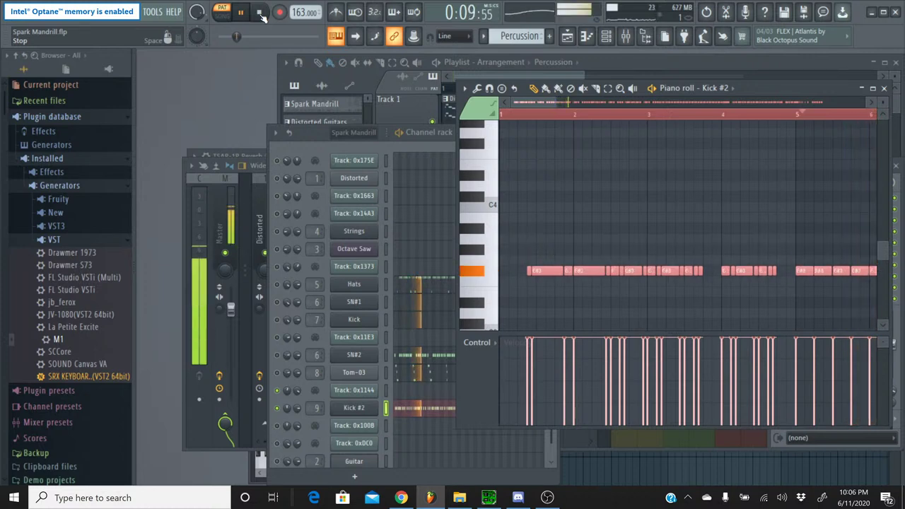
key(Up)
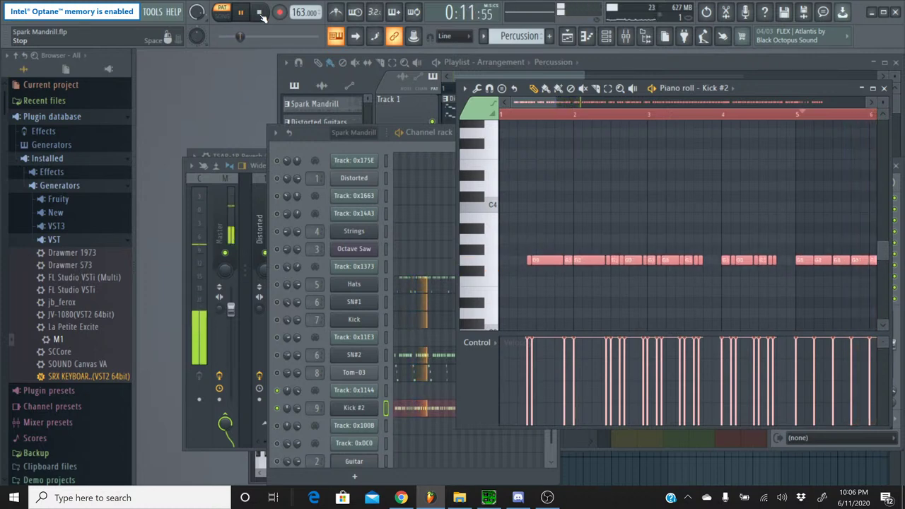
key(Down)
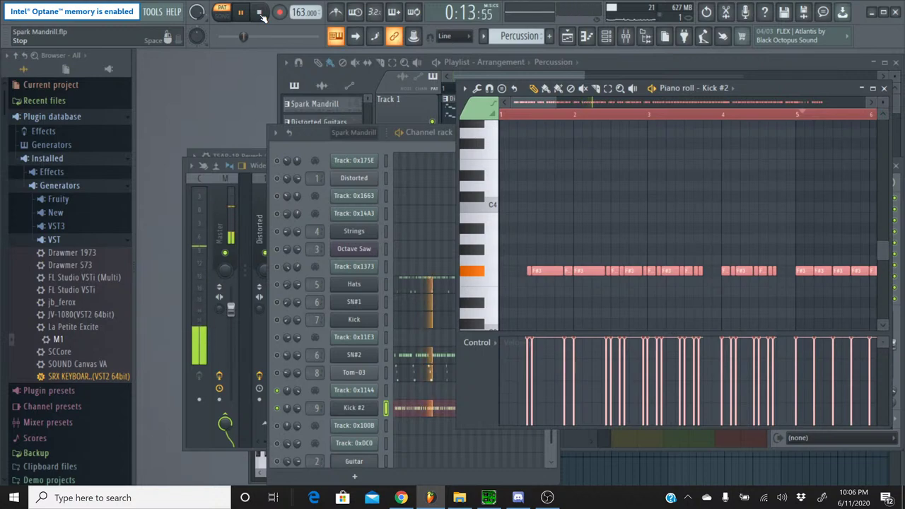
click(261, 13)
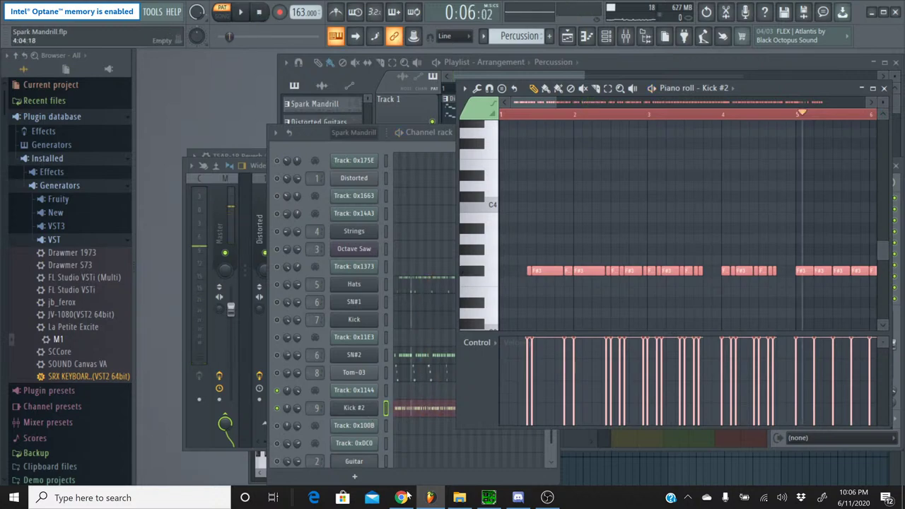
Check the live chat in Chrome, and try all Kick #2 notes up to A3 and back to F#3 during Percussion playback in FL Studio
click(403, 497)
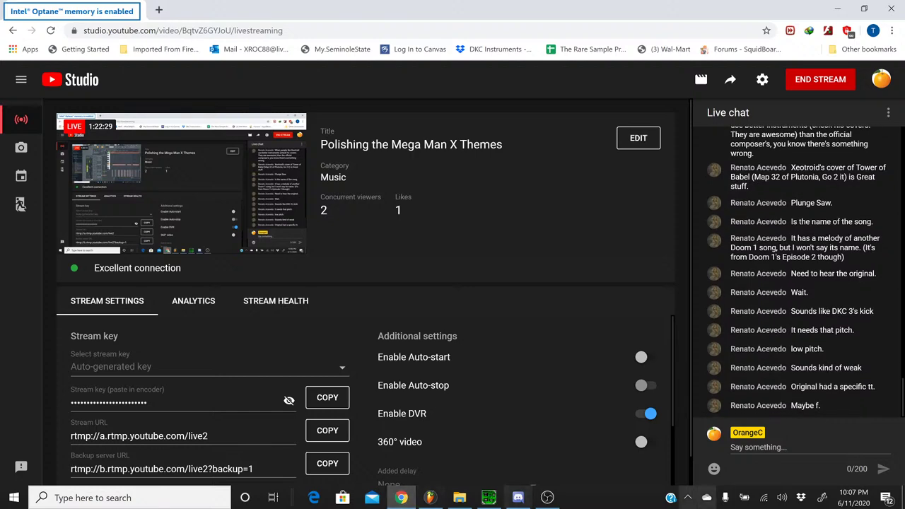
click(428, 498)
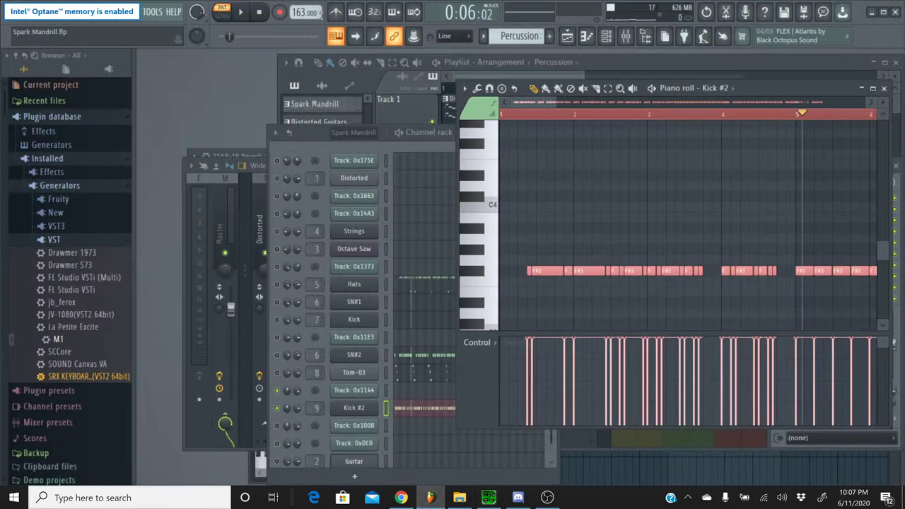
click(239, 14)
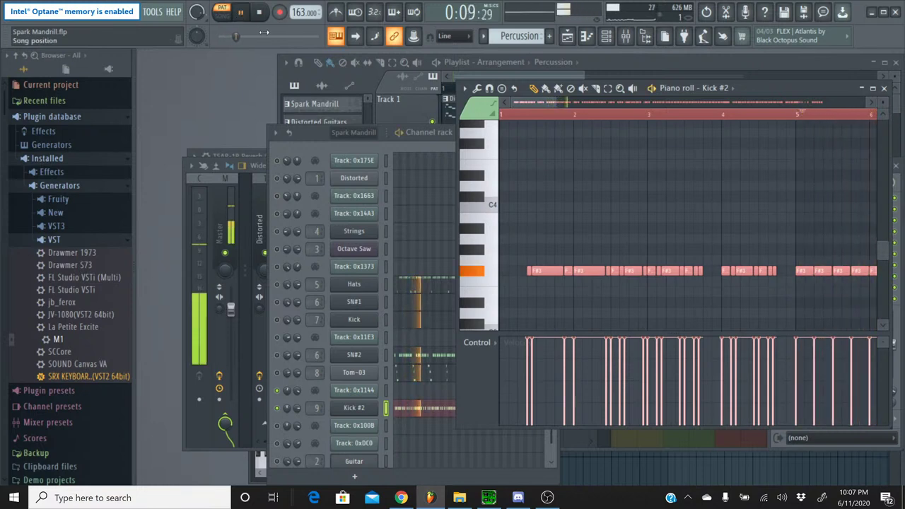
key(Up)
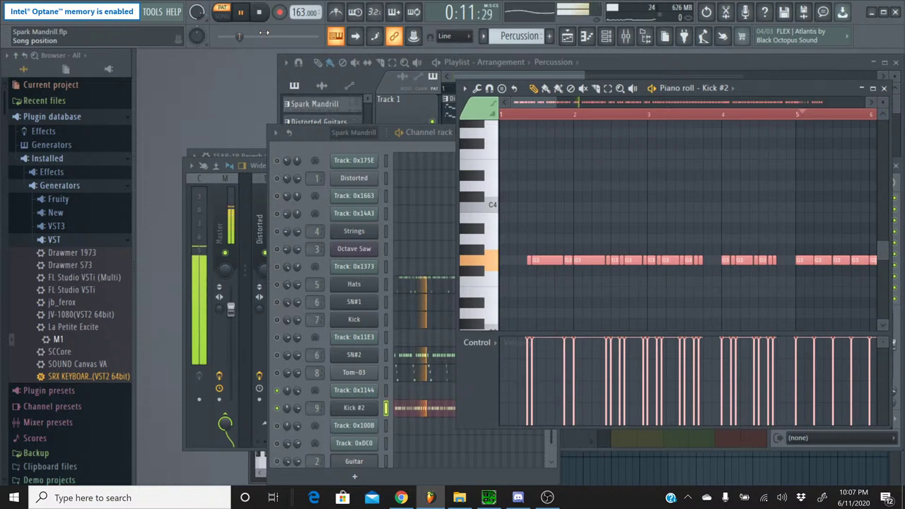
key(Up)
key(Up)
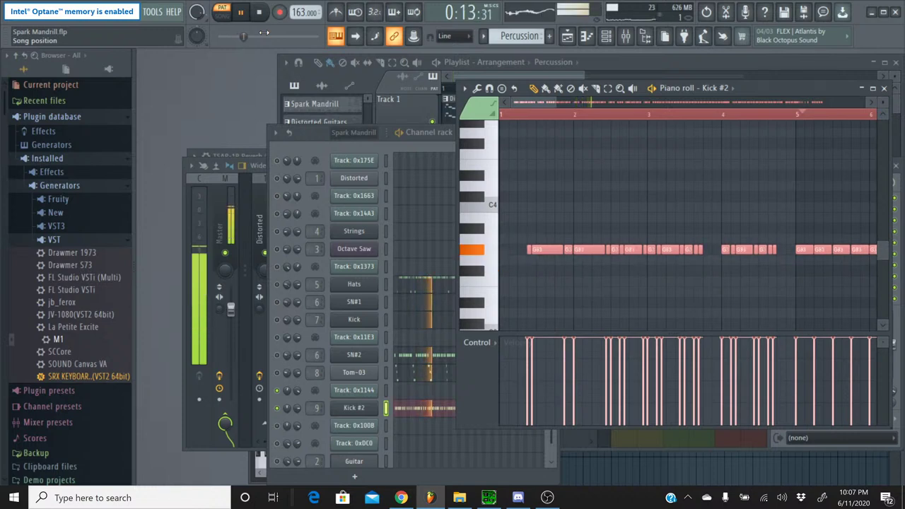
key(Up)
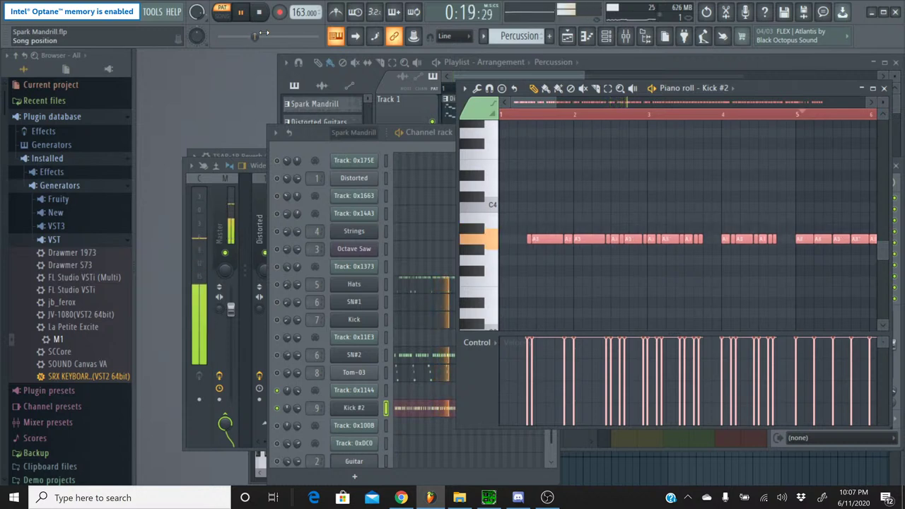
key(Down)
key(Down)
key(Down)
key(Down)
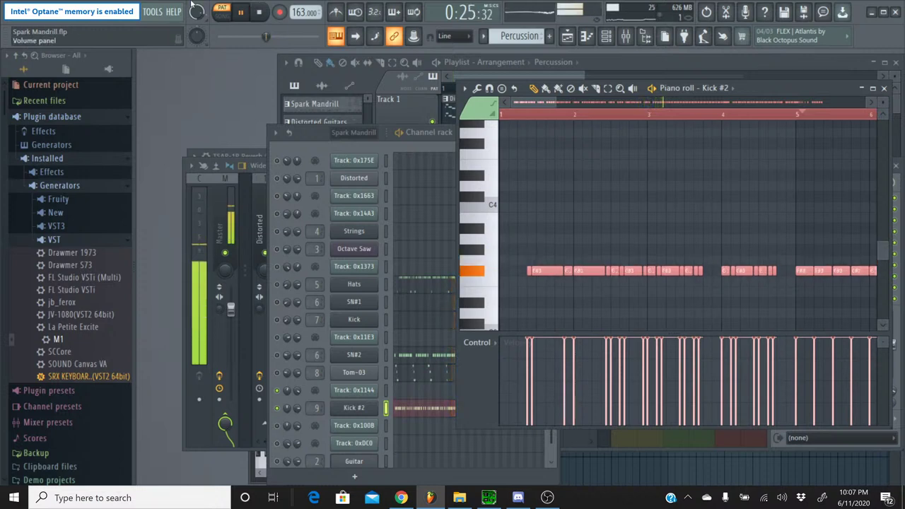
click(260, 17)
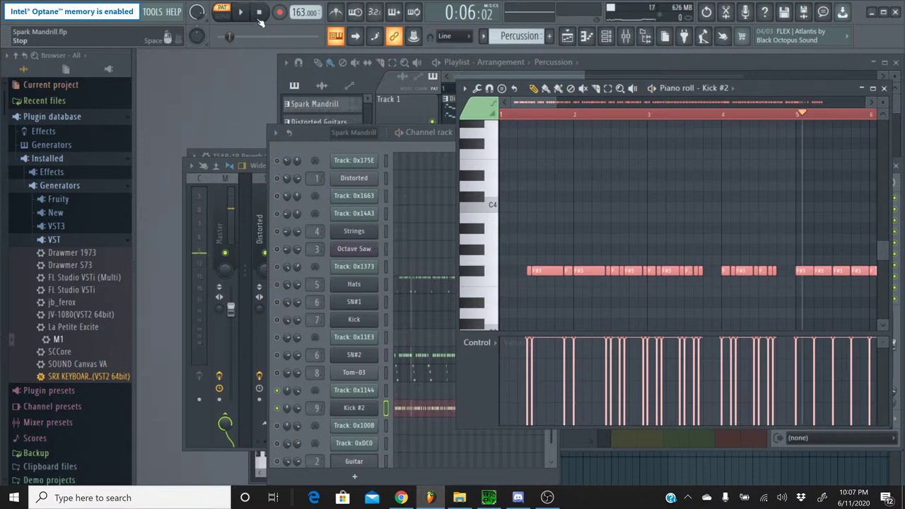
Check the live chat in Chrome, and try all Kick #2 notes at F3, G#3 and A#3 during Percussion playback in FL Studio
click(402, 498)
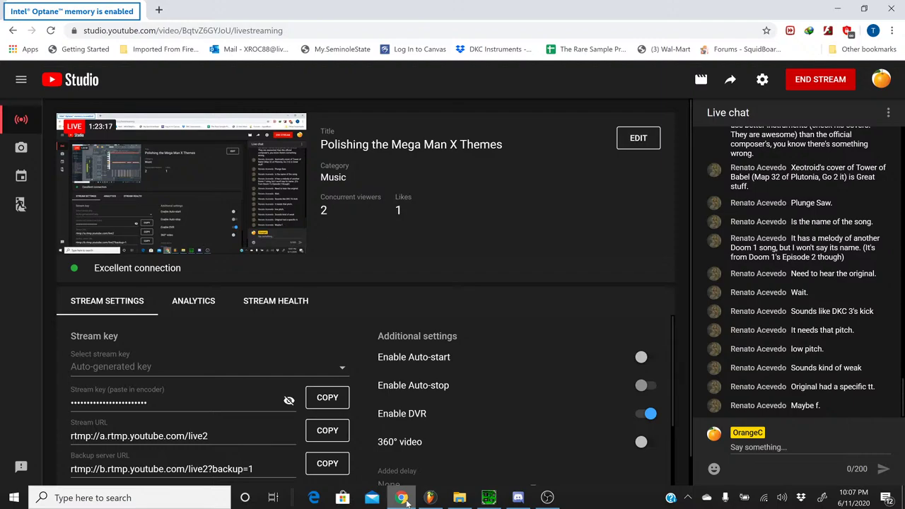
click(406, 501)
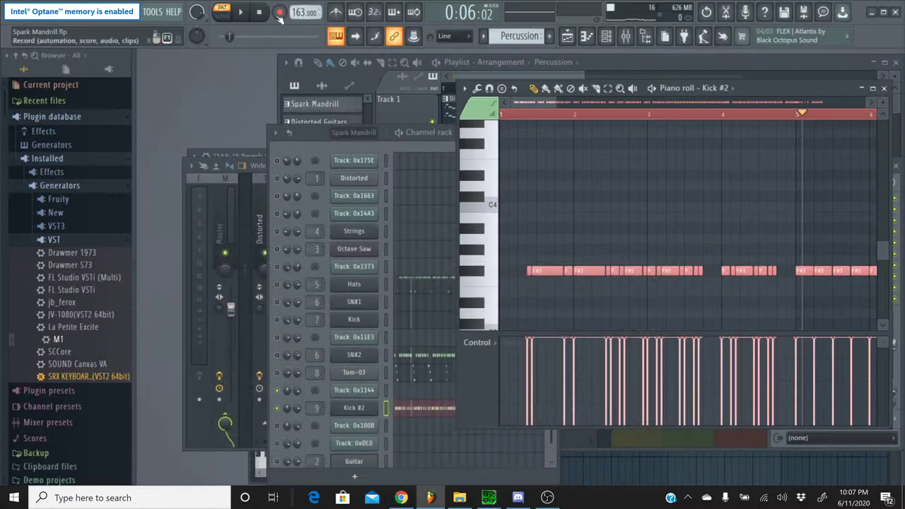
click(240, 12)
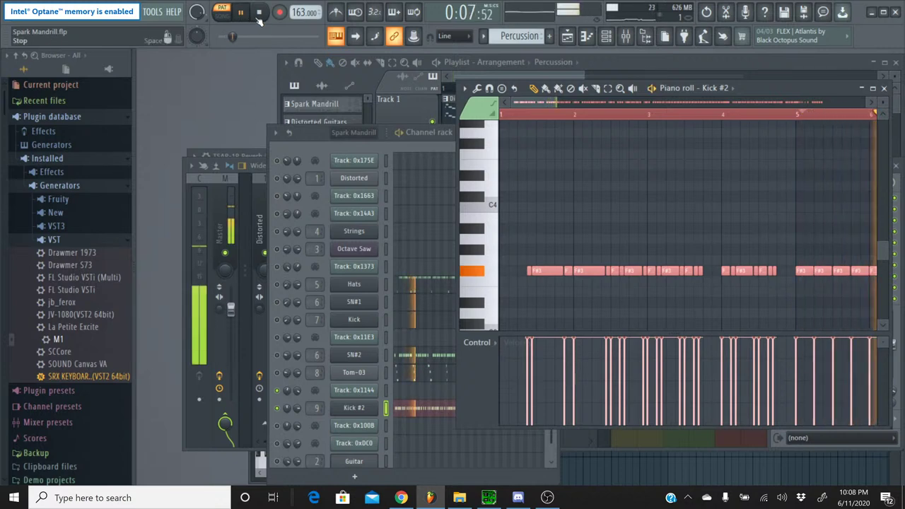
key(shift+Down)
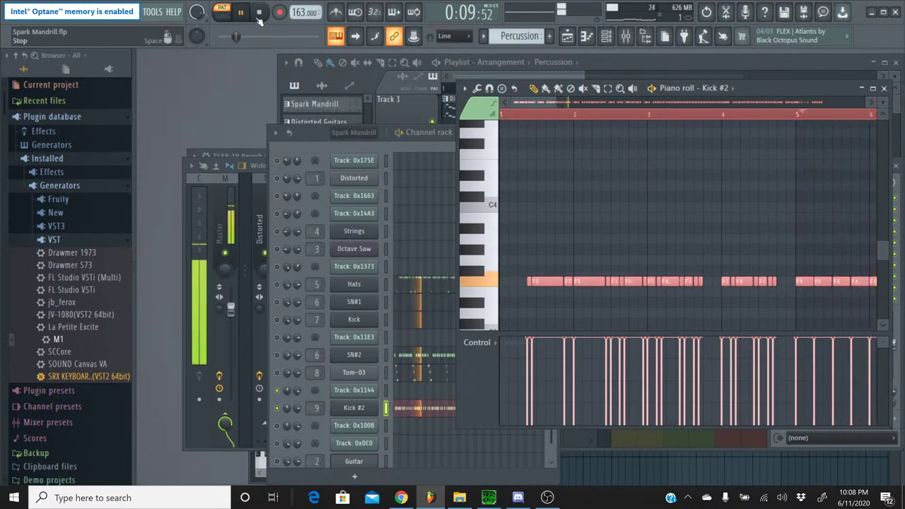
key(shift+Up)
key(shift+Up)
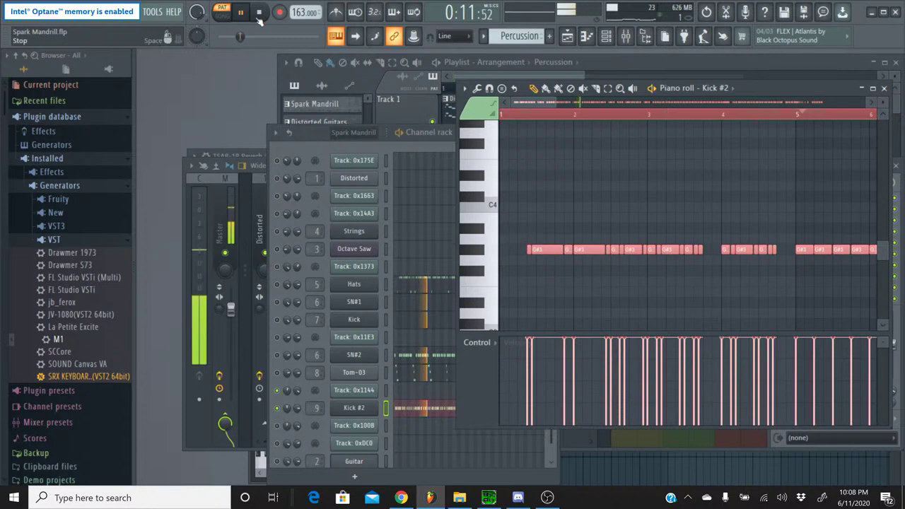
key(shift+Up)
key(shift+Up)
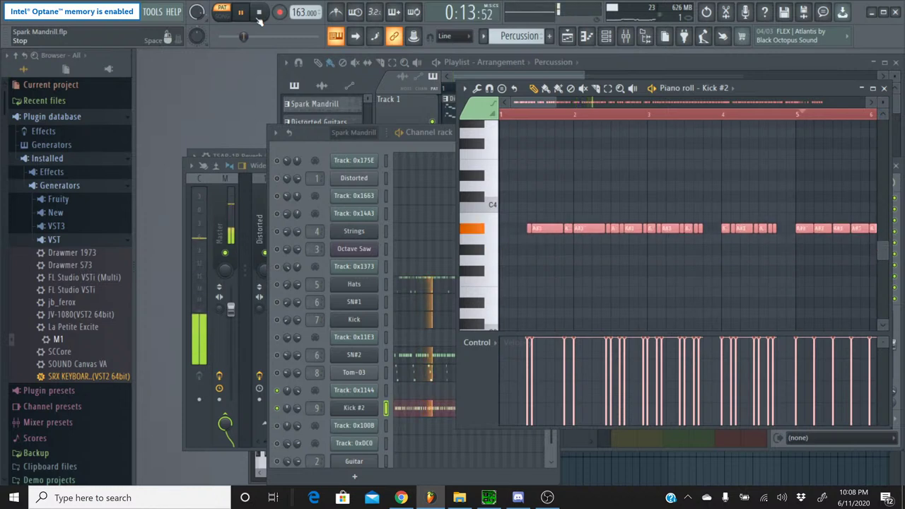
click(259, 19)
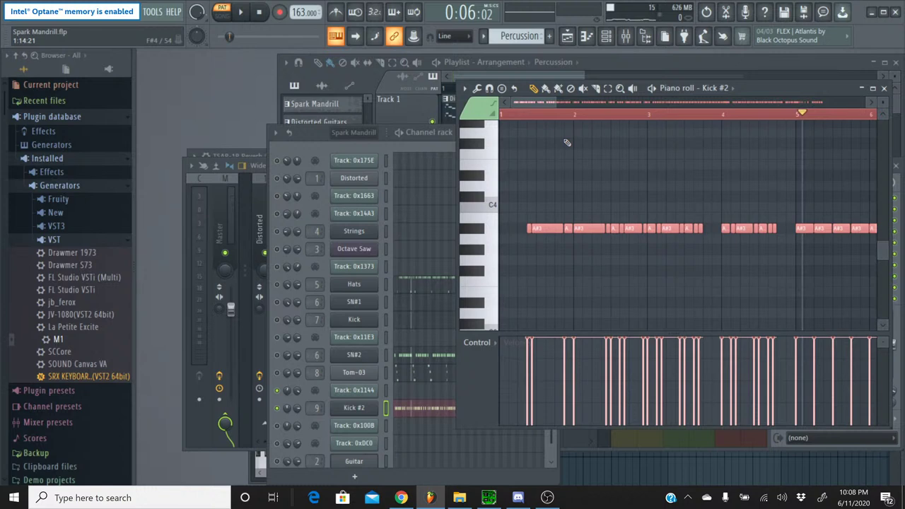
Transpose all Kick #2 notes down to F3, play the Percussion pattern, raise them to F#3 and stop playback
key(Down)
key(Down)
key(Down)
key(Down)
key(Down)
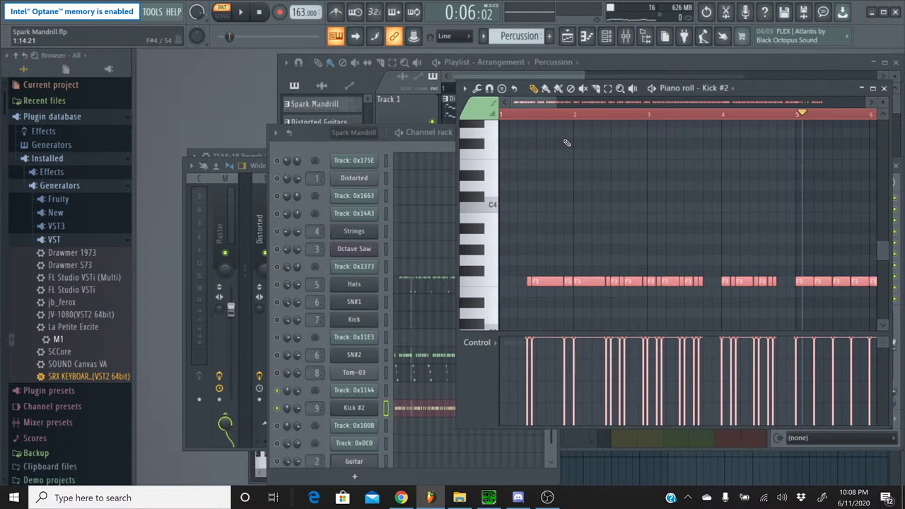
click(242, 13)
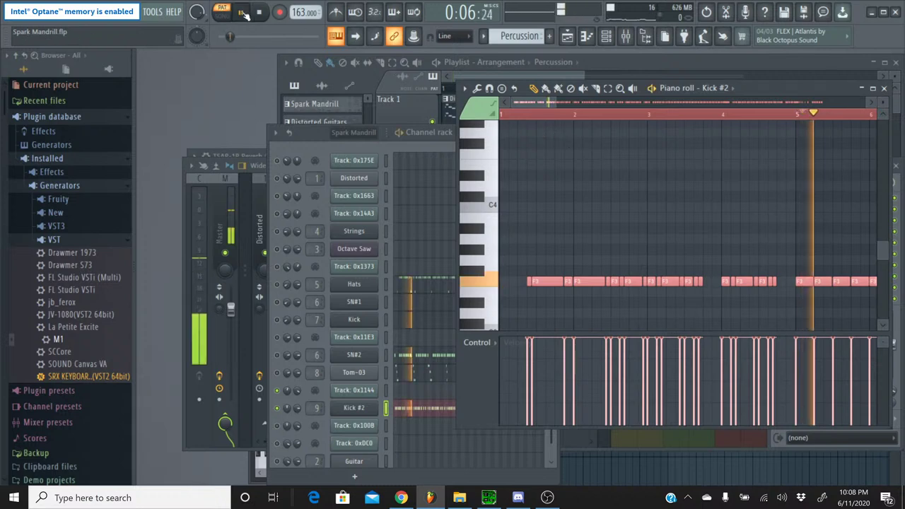
key(Up)
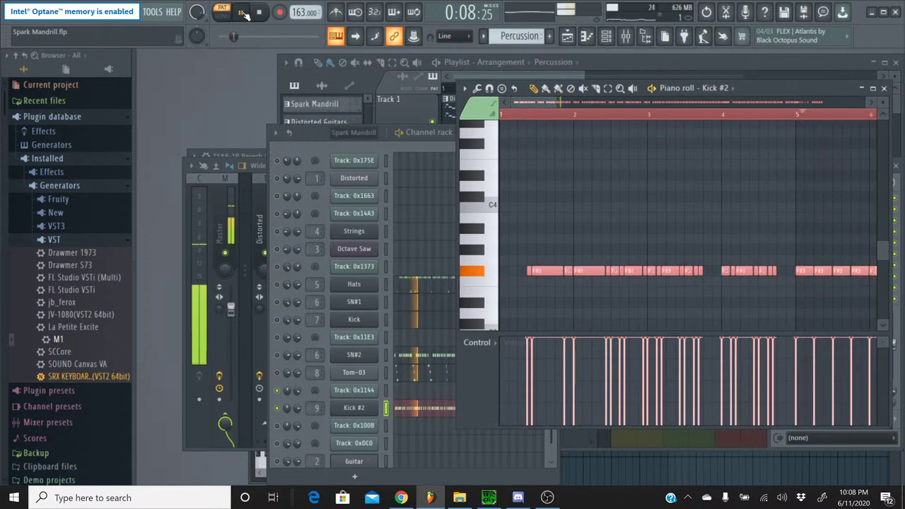
click(269, 20)
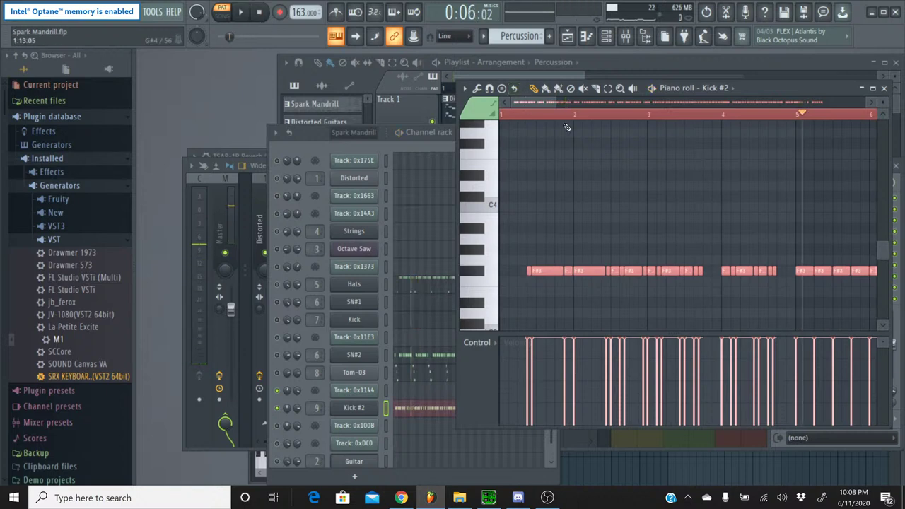
Check the live chat in Chrome, and audition the F#3 Kick #2 notes in FL Studio's Percussion pattern, closing the piano roll
drag(777, 86, 610, 89)
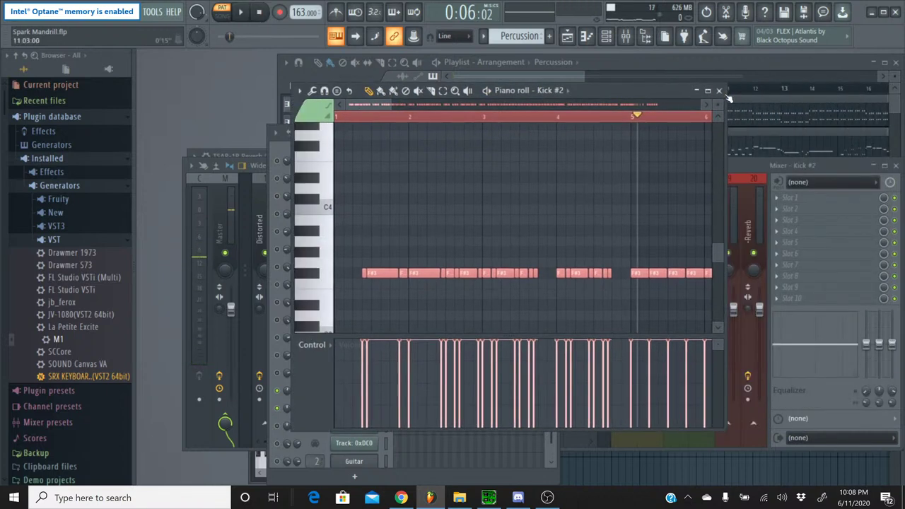
click(726, 99)
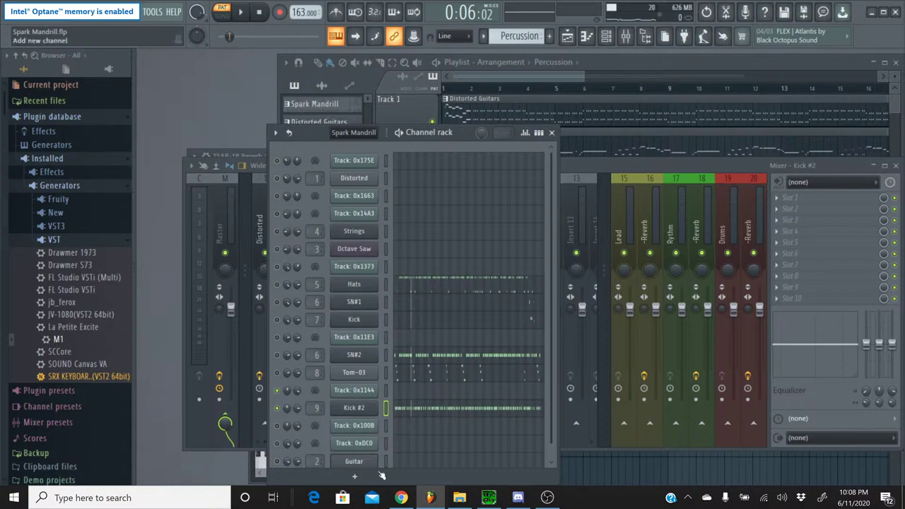
click(401, 498)
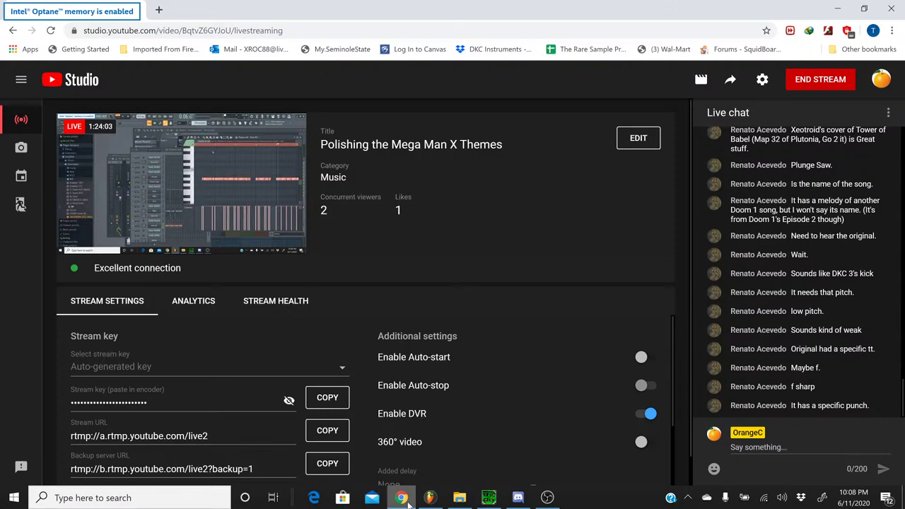
click(403, 498)
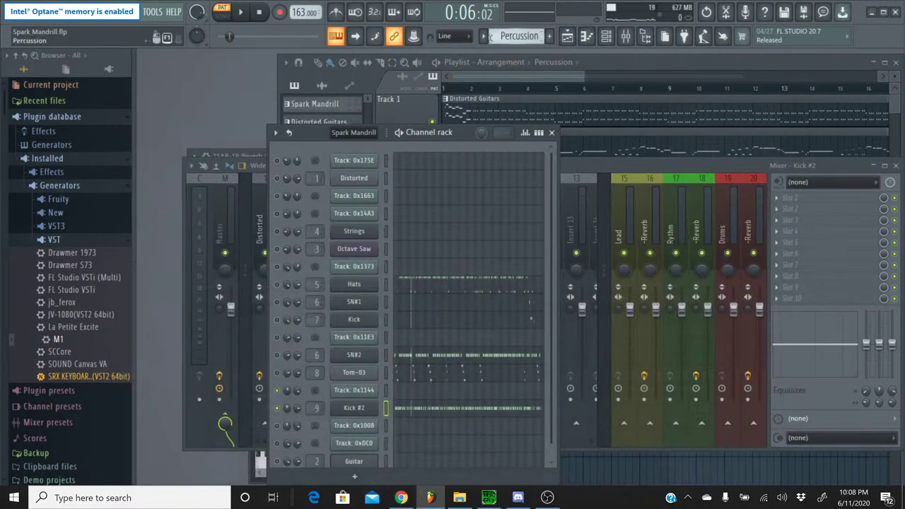
click(413, 410)
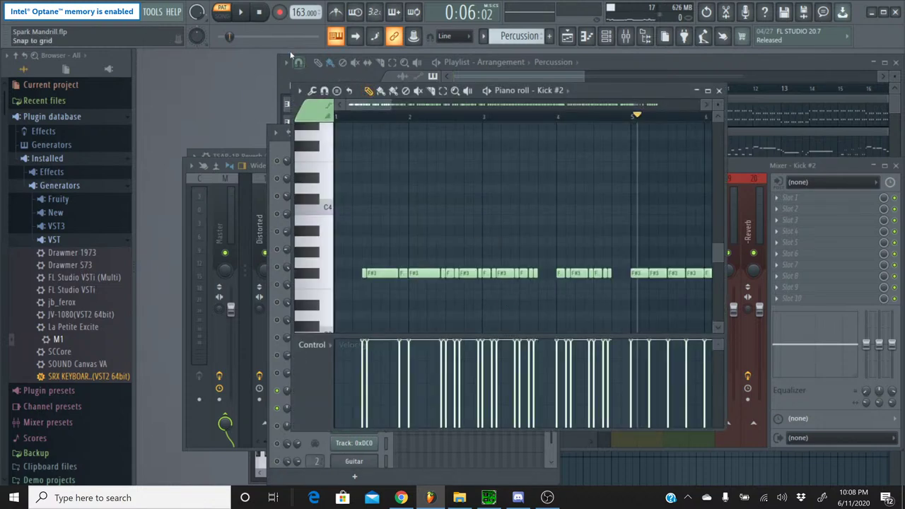
click(240, 15)
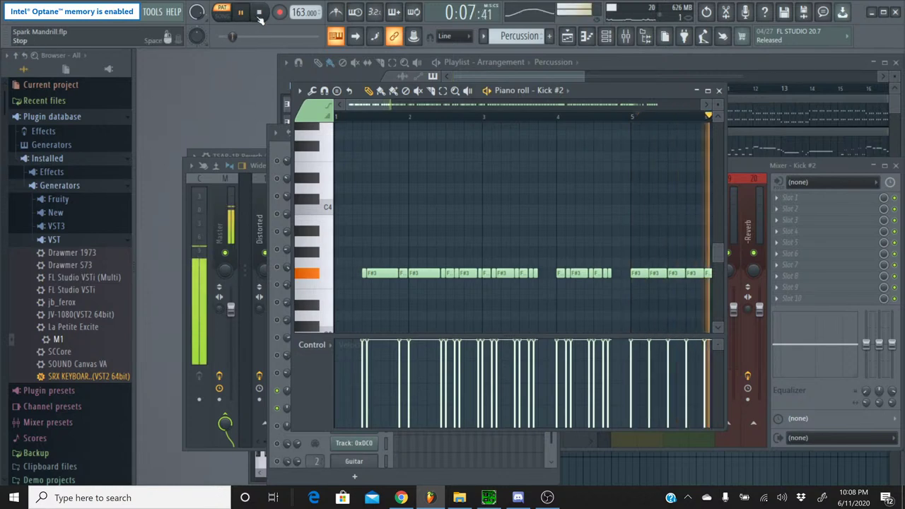
click(259, 13)
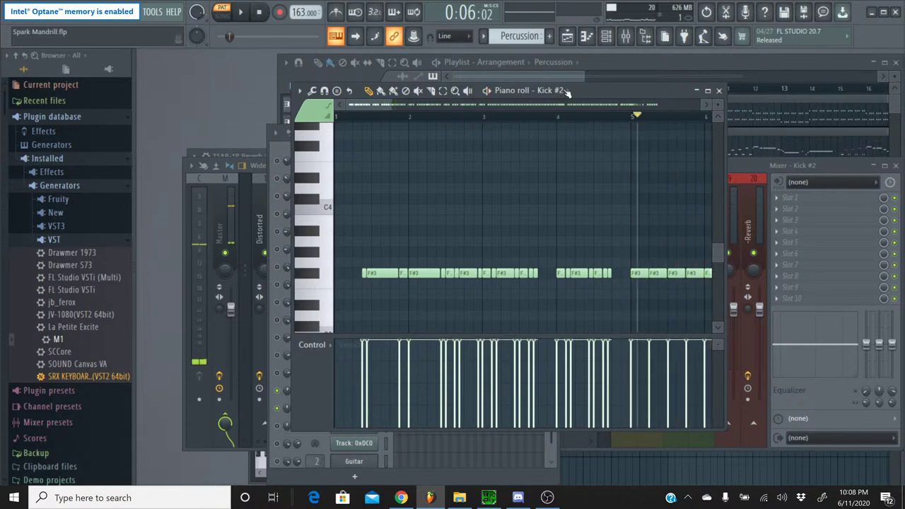
click(719, 90)
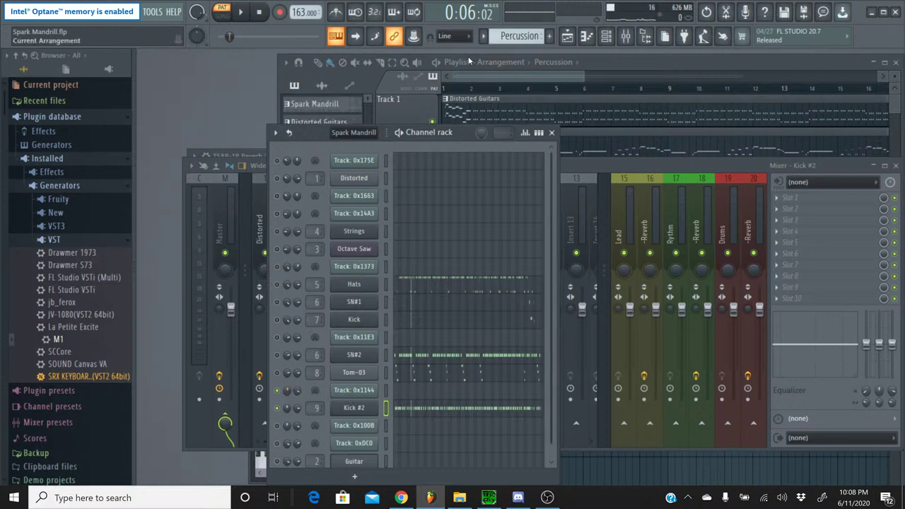
Switch to the Spark Mandrill pattern and examine the channel panning events of Track: 0x1144
click(484, 37)
click(498, 96)
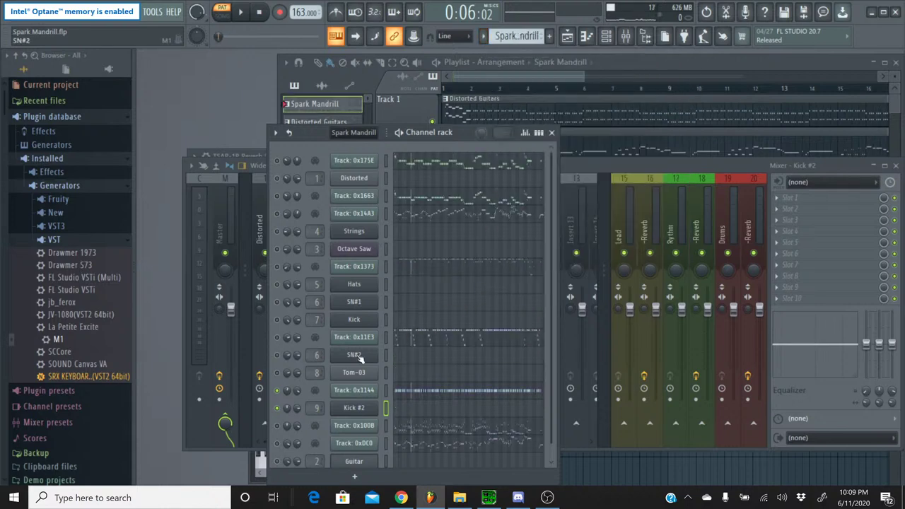
right_click(290, 393)
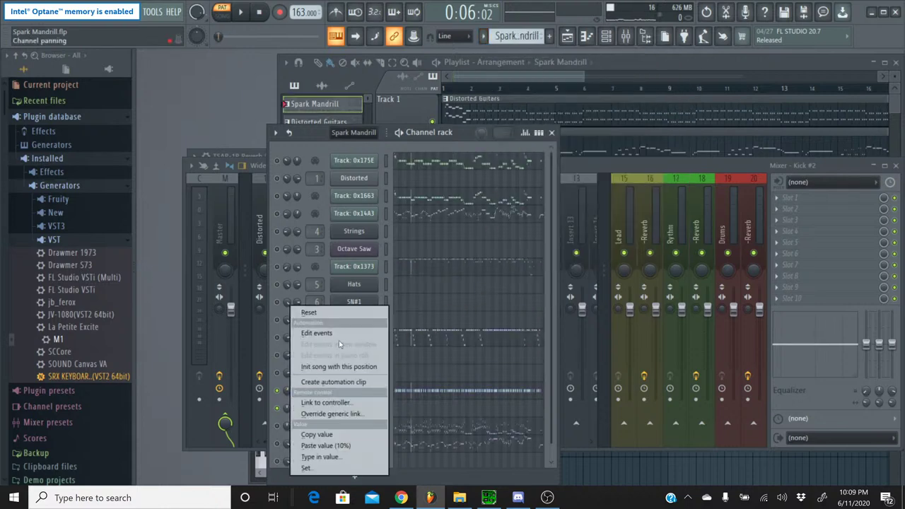
click(315, 332)
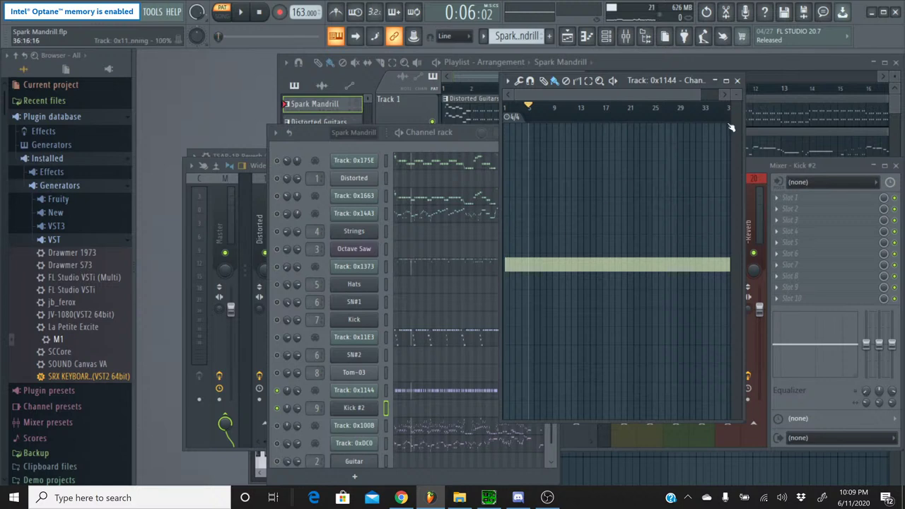
click(736, 81)
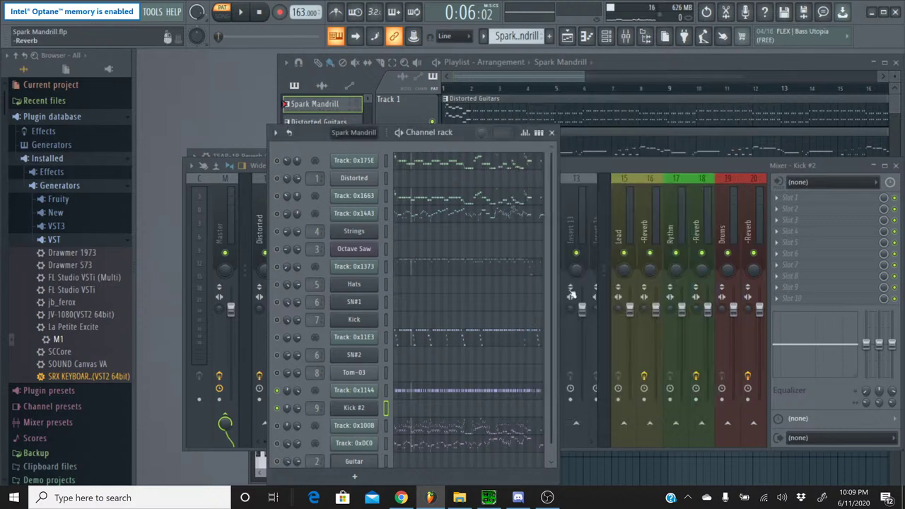
Copy the 55% panning value of Track: 0x1144 and paste it onto the Kick #2 channel's panning
right_click(283, 393)
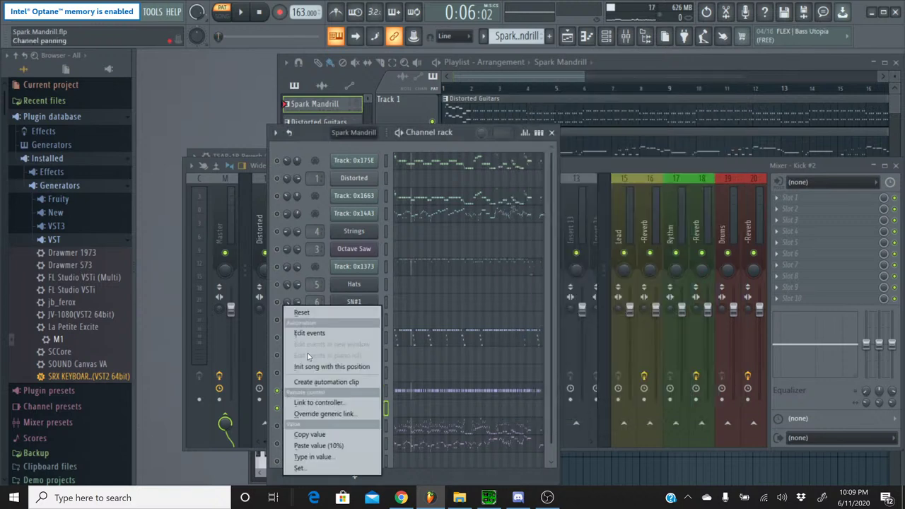
click(308, 431)
right_click(285, 443)
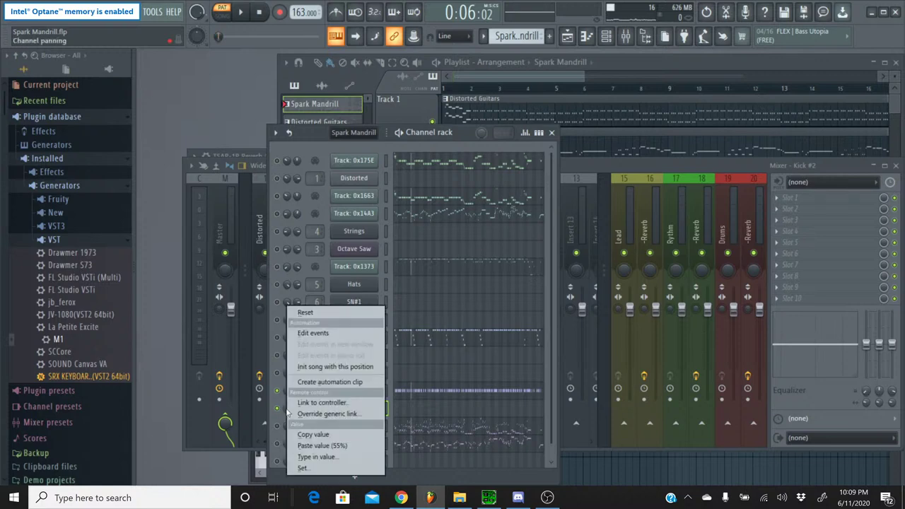
click(323, 445)
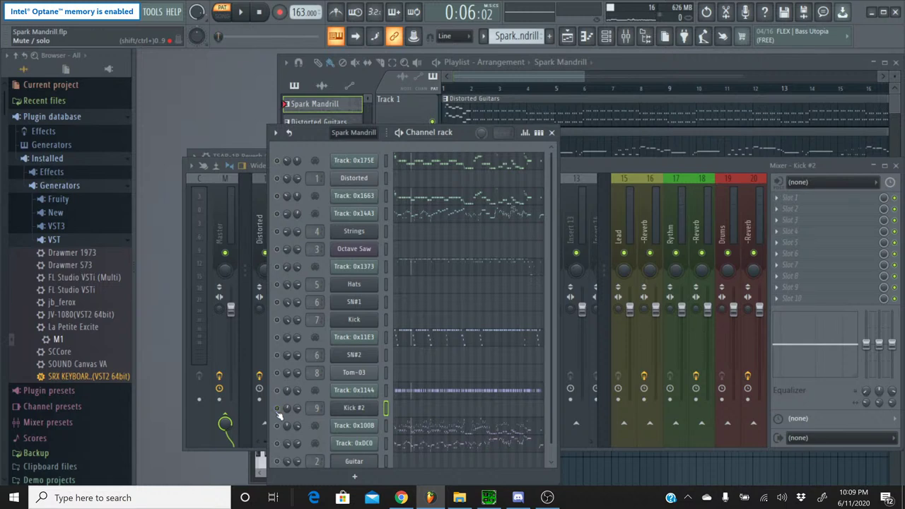
Solo Track: 0x100B and listen to it in the Spark Mandrill pattern
scroll(418, 330, down, 1)
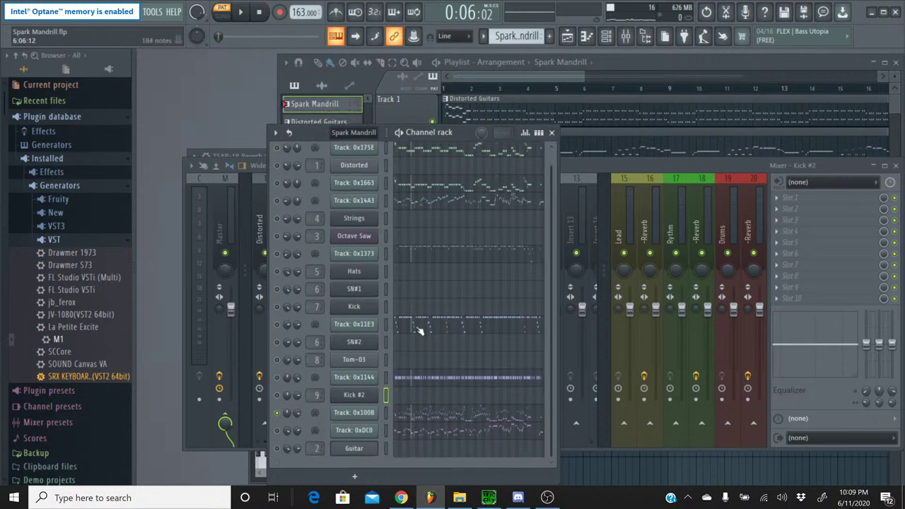
click(241, 12)
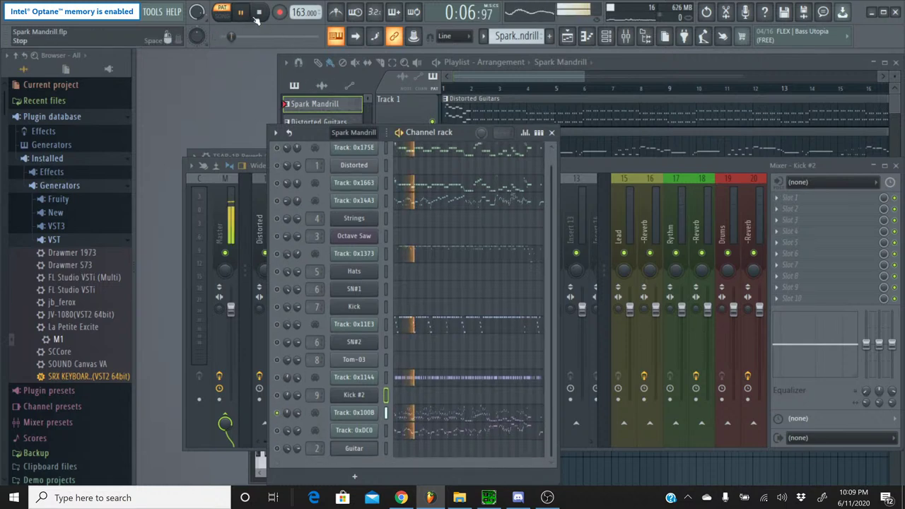
click(258, 13)
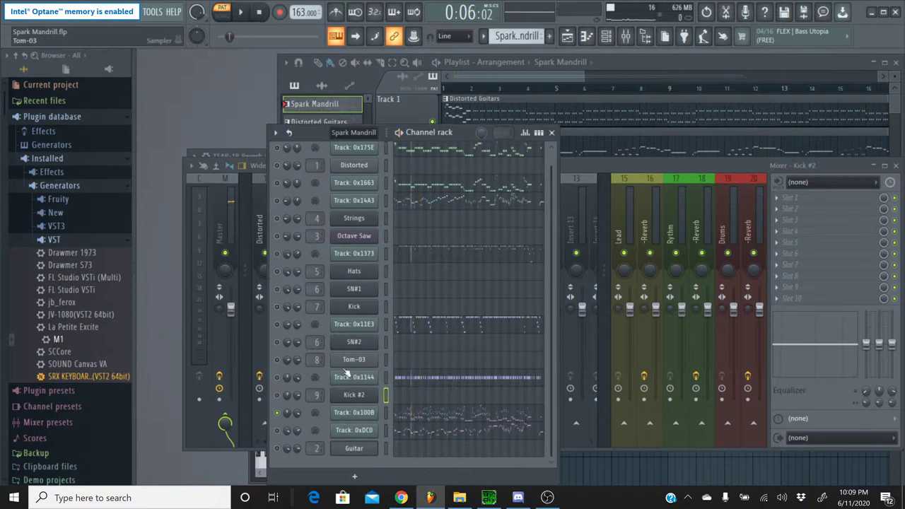
Select all notes of Track: 0x100B in its piano roll and close the editor
click(413, 418)
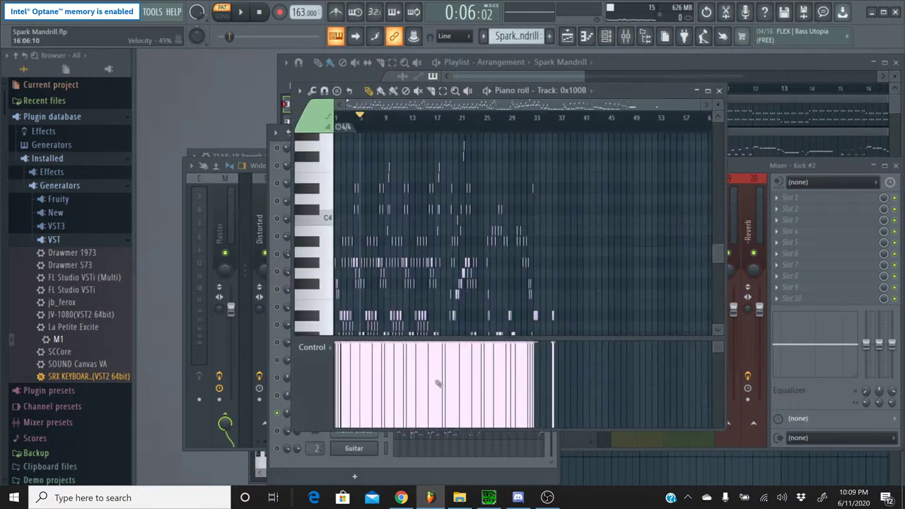
key(ctrl+a)
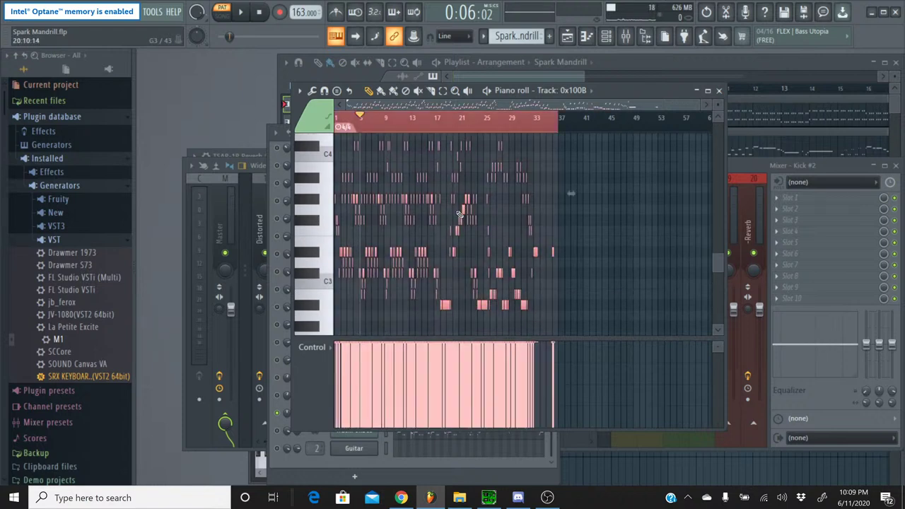
click(719, 90)
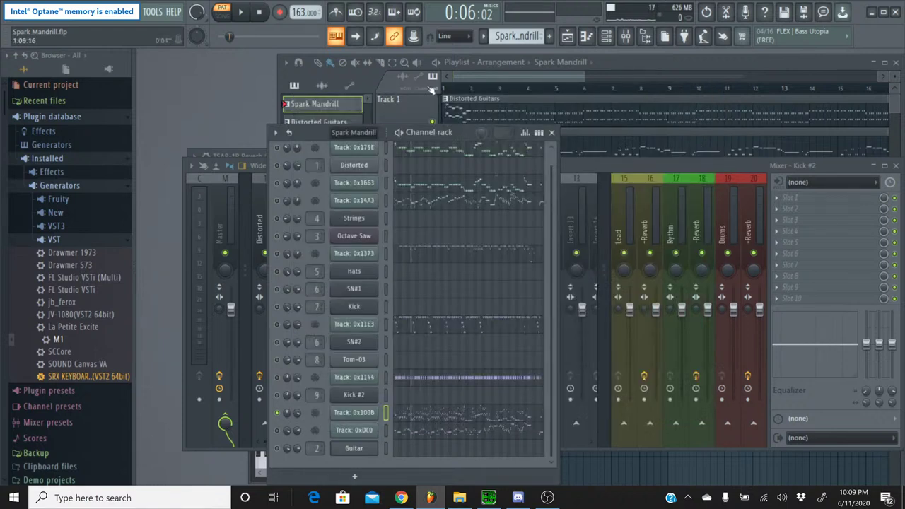
Create a new pattern named Bass and add an M1 instrument channel directly below Track: 0x100B
click(549, 36)
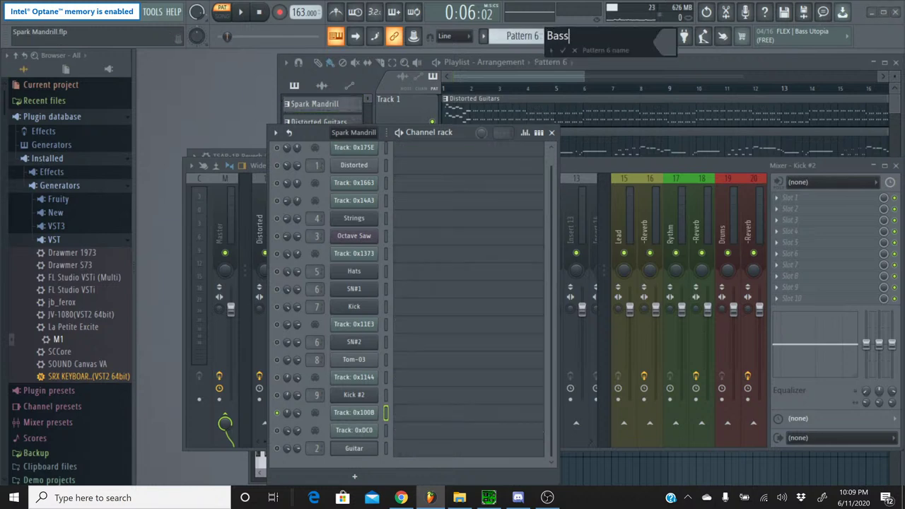
text(Bass)
key(Return)
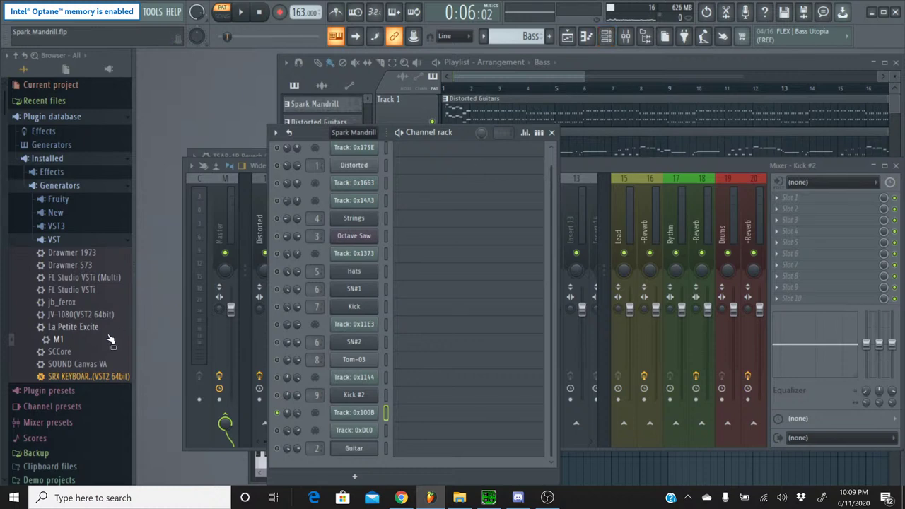
drag(59, 340, 365, 427)
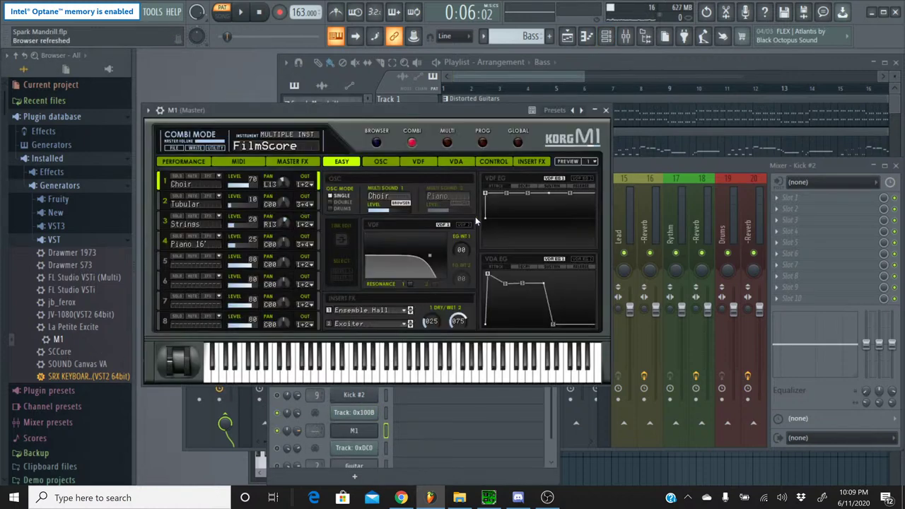
Switch the M1 to Prog mode, load the BD&SDCatlog1 drum program and set its second insert effect to No Effect
click(481, 144)
click(376, 144)
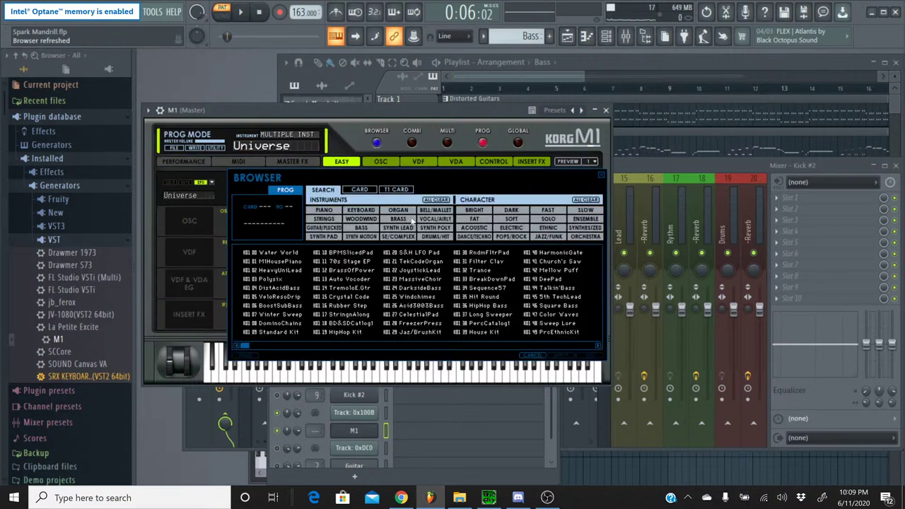
click(440, 237)
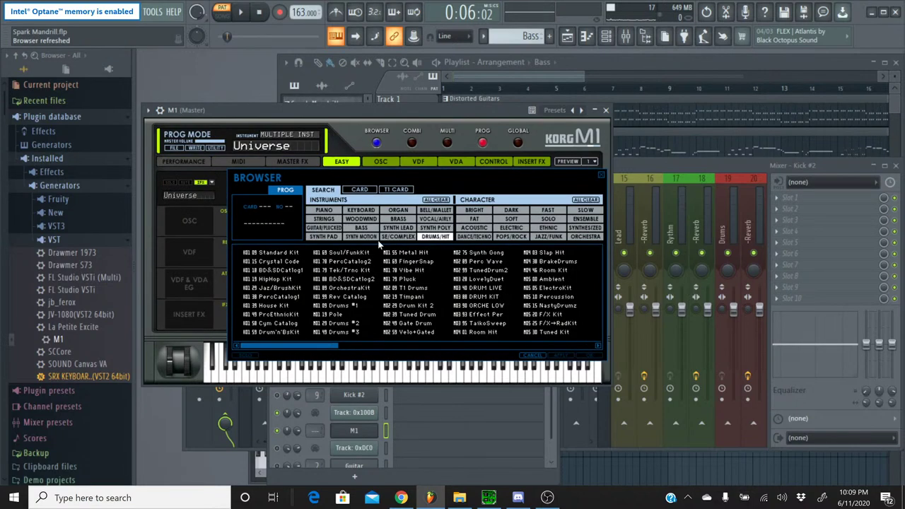
double_click(282, 272)
click(371, 321)
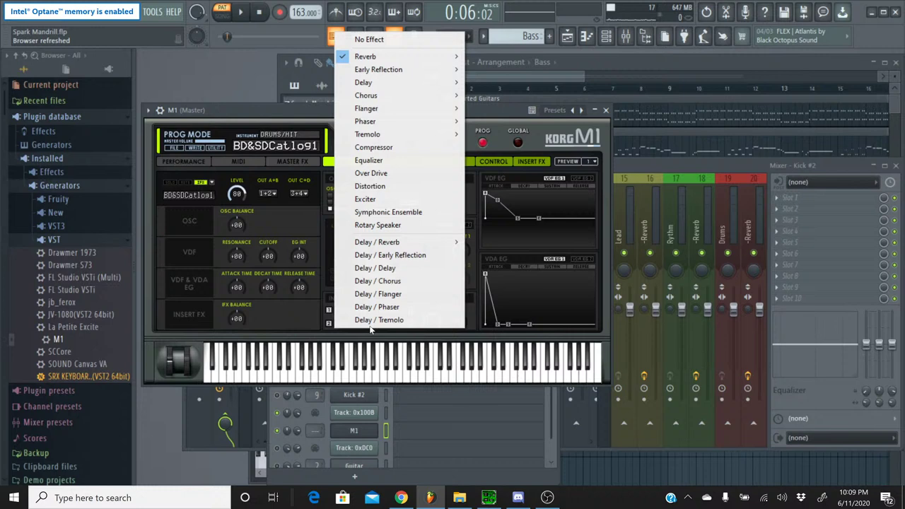
click(370, 36)
click(605, 111)
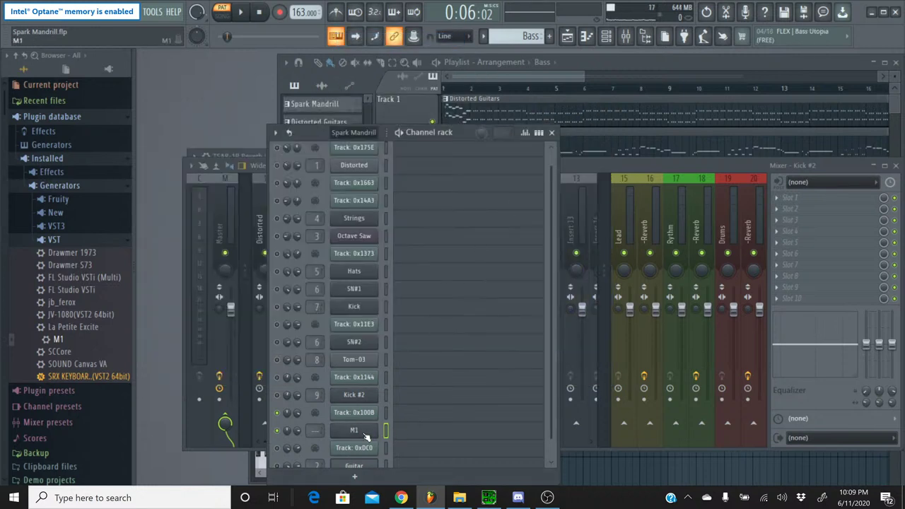
Rename the M1 channel as Bass
right_click(366, 437)
click(414, 346)
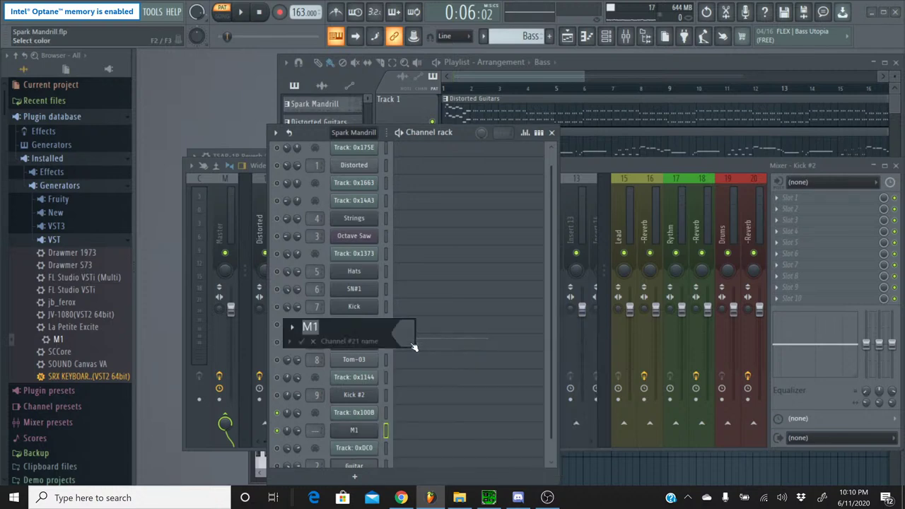
text(Bass)
key(Return)
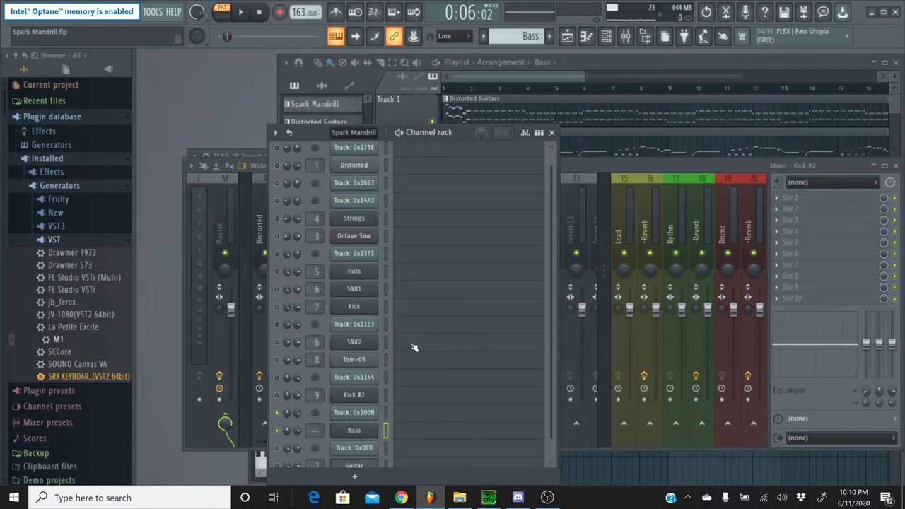
Paste the copied Track: 0x100B notes into the Bass channel's piano roll and transpose them up one octave
click(403, 433)
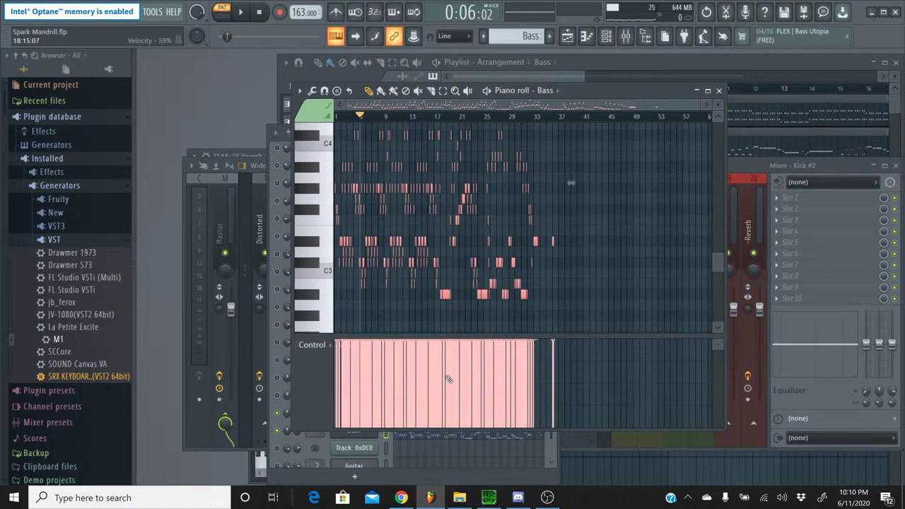
key(ctrl+Up)
key(ctrl+d)
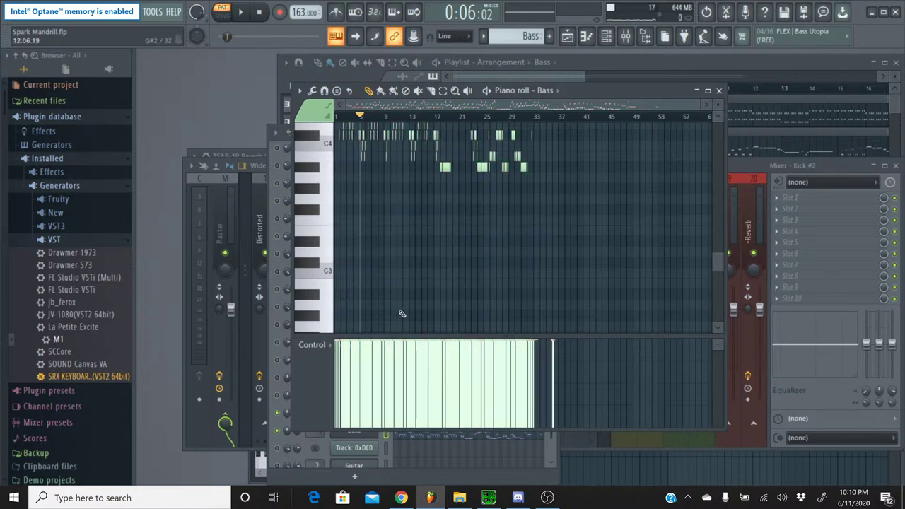
Play the Bass pattern from the start and load the Slap Bass program into the Bass channel's M1
drag(228, 36, 219, 36)
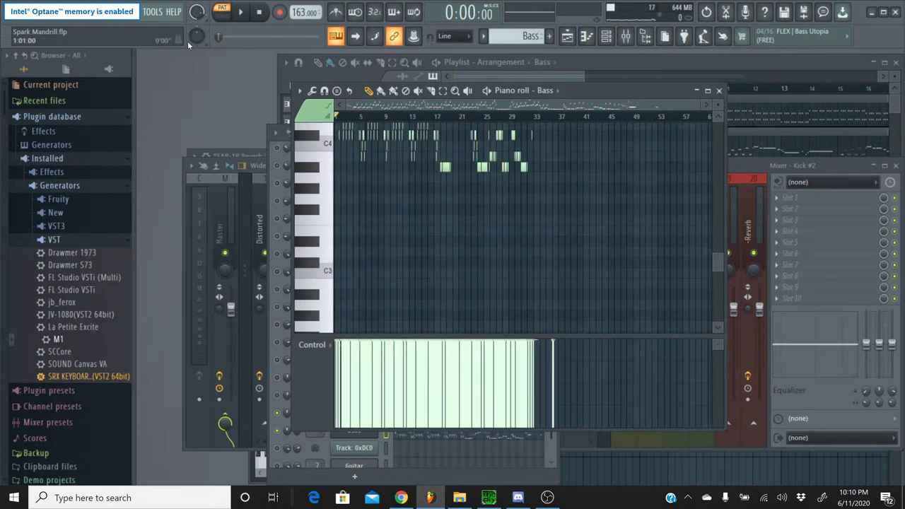
key(space)
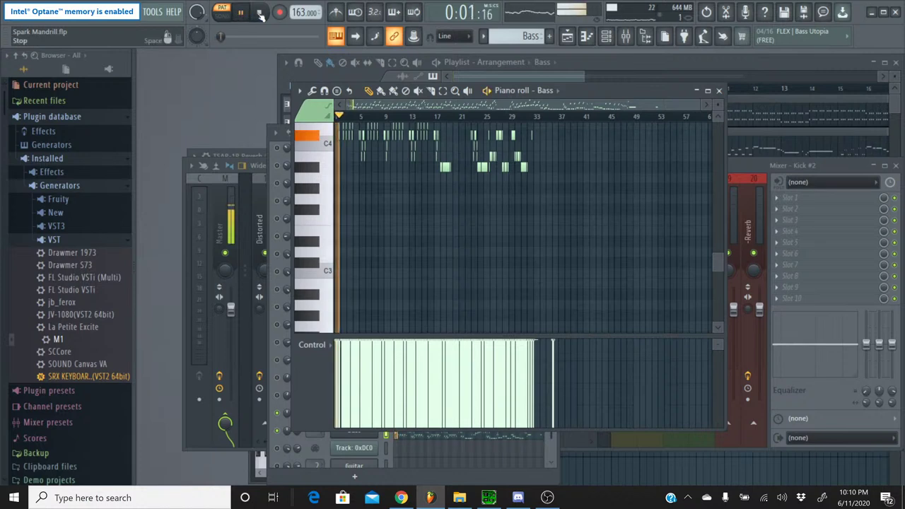
click(719, 91)
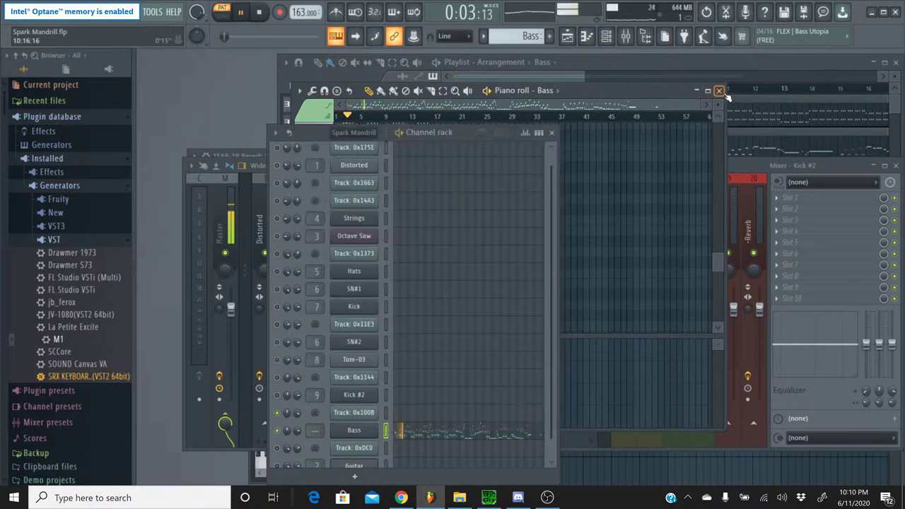
click(354, 430)
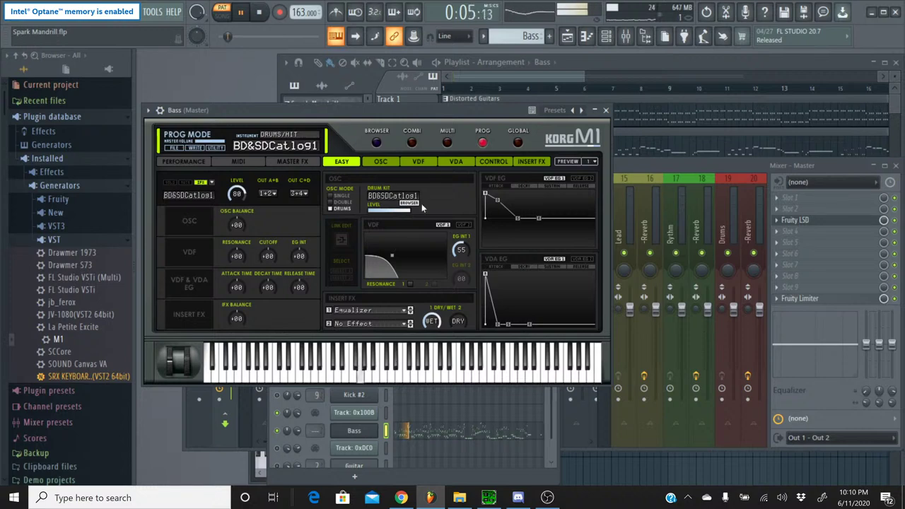
click(377, 144)
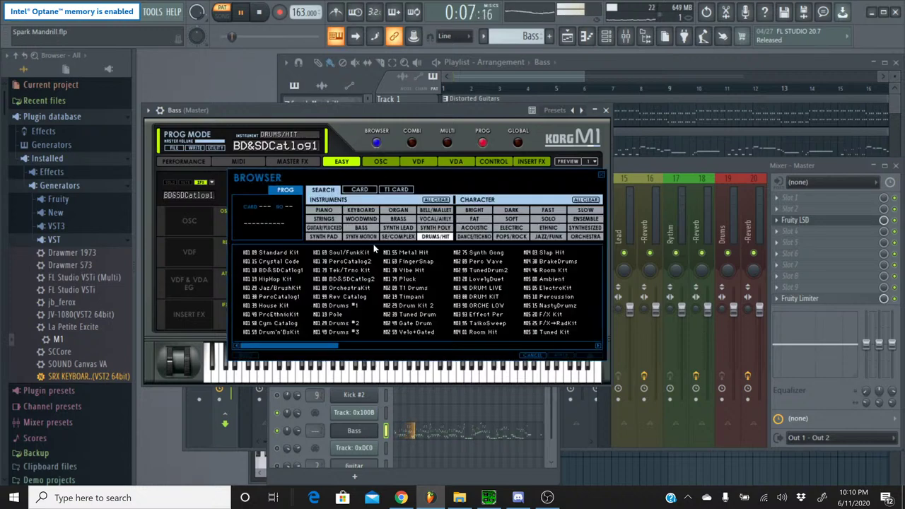
click(364, 228)
click(342, 321)
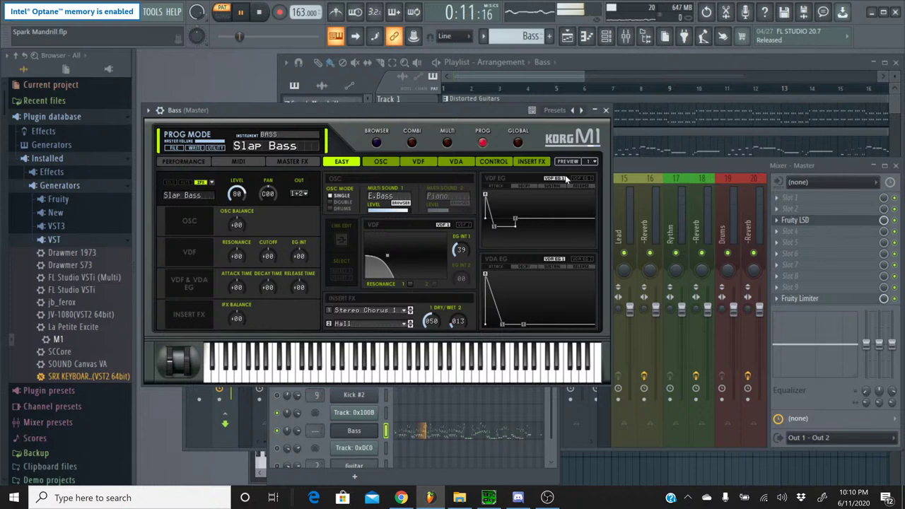
click(605, 111)
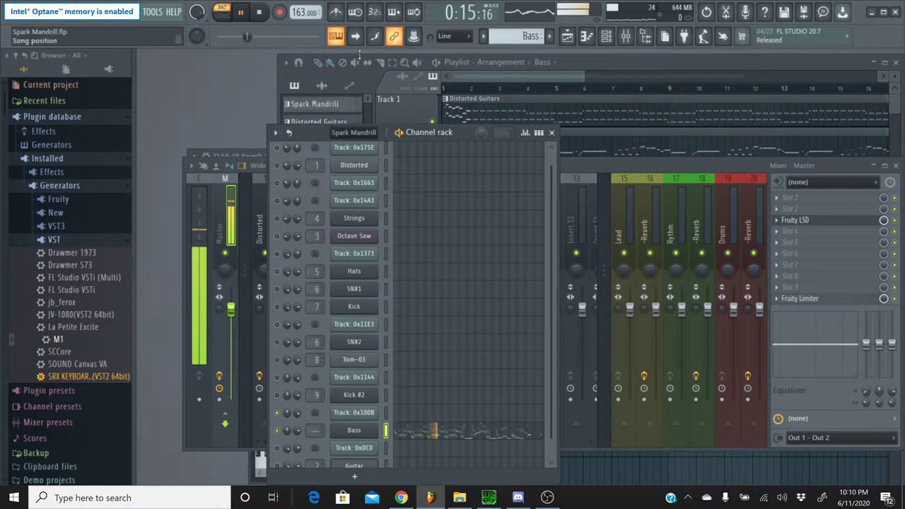
Route the Bass channel to mixer insert 10, lower that track's volume and stop playback
click(599, 163)
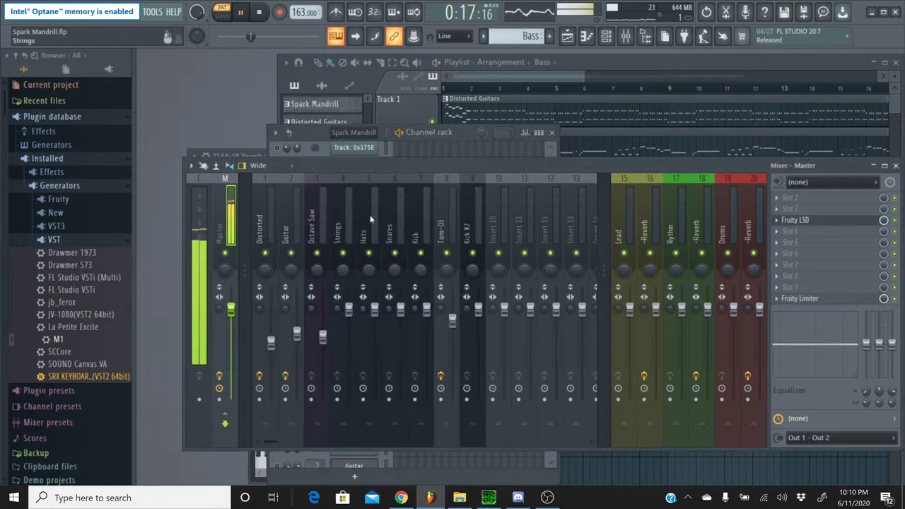
click(431, 132)
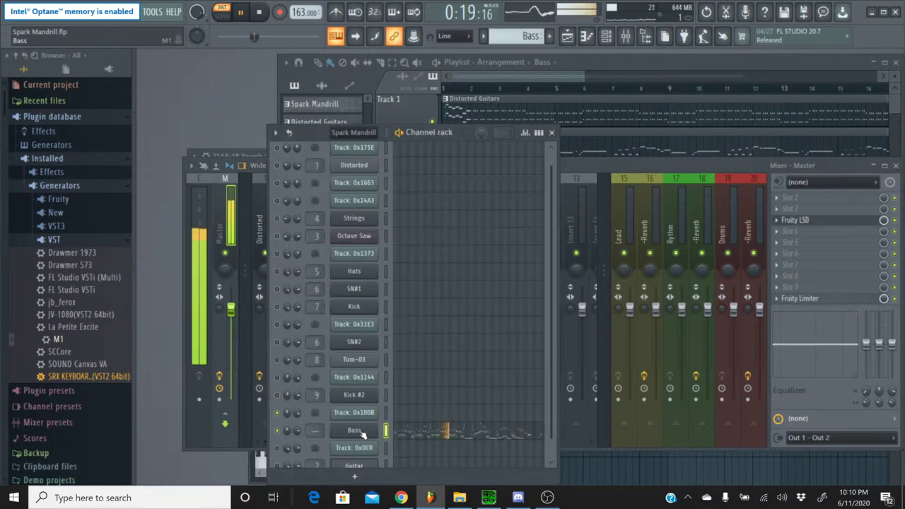
click(561, 186)
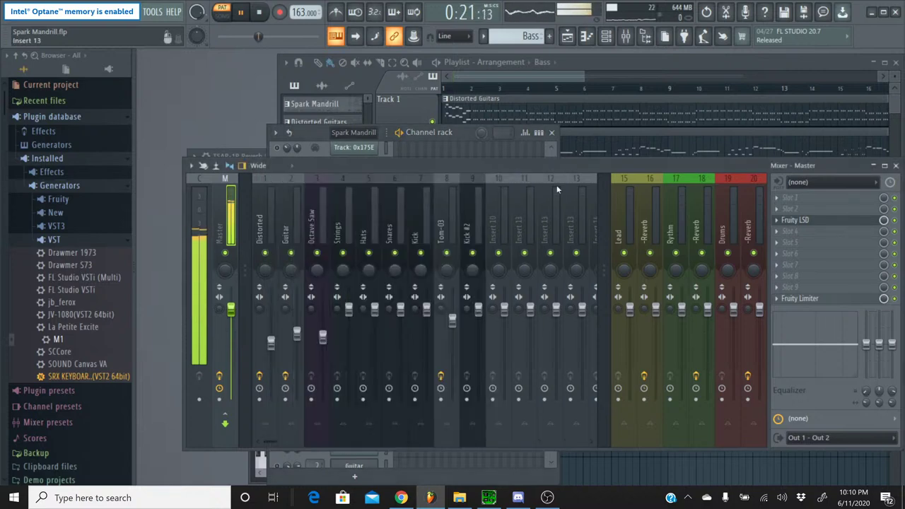
click(493, 201)
key(ctrl+l)
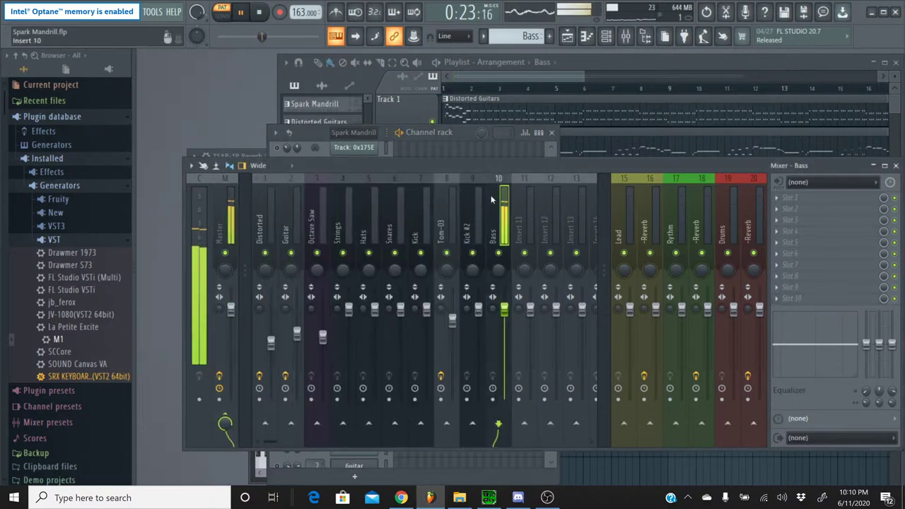
click(258, 13)
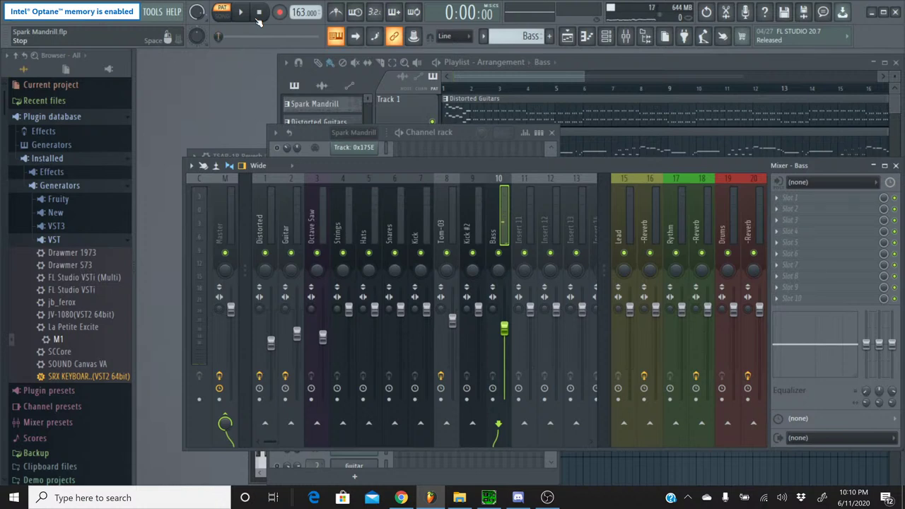
Check the livestream's chat in the browser, return to FL Studio and replay the Bass pattern from the start
click(401, 497)
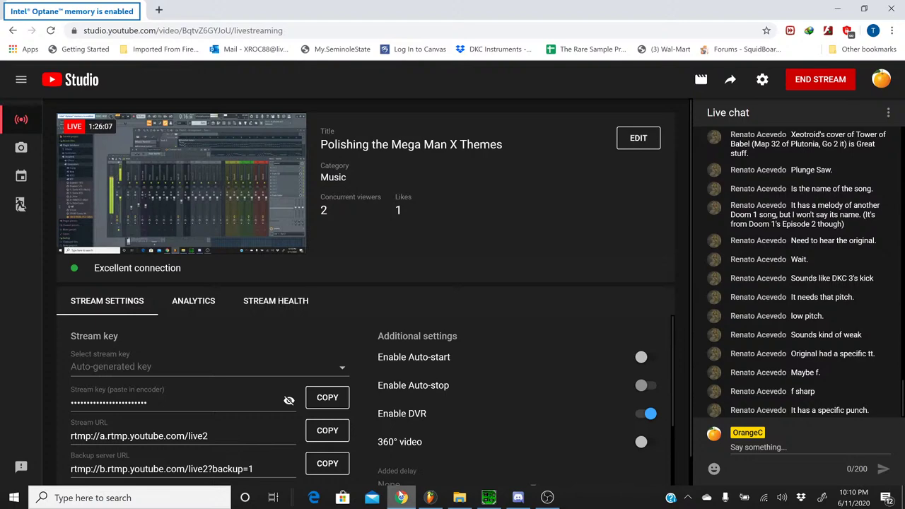
click(401, 498)
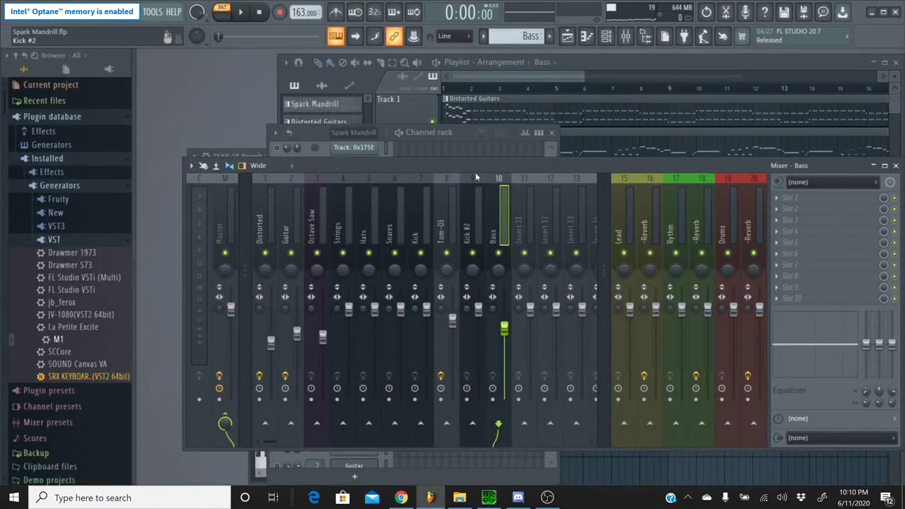
click(241, 12)
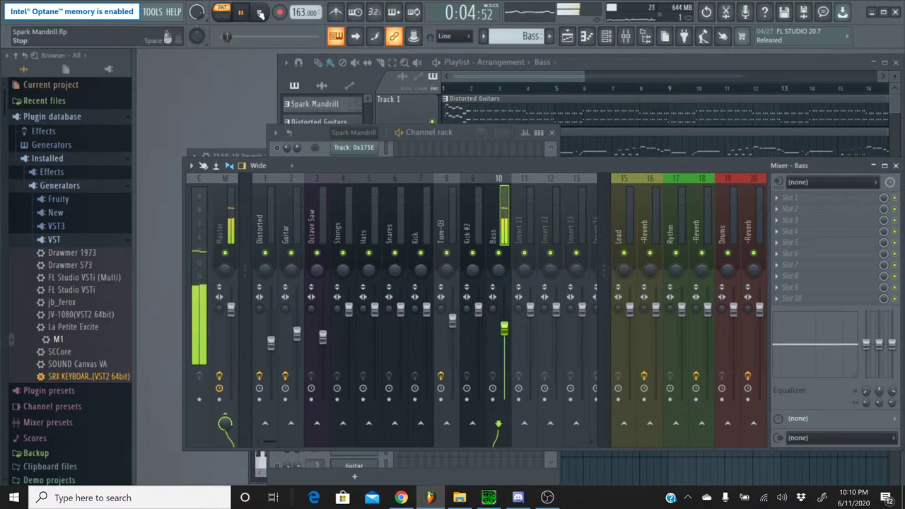
click(261, 13)
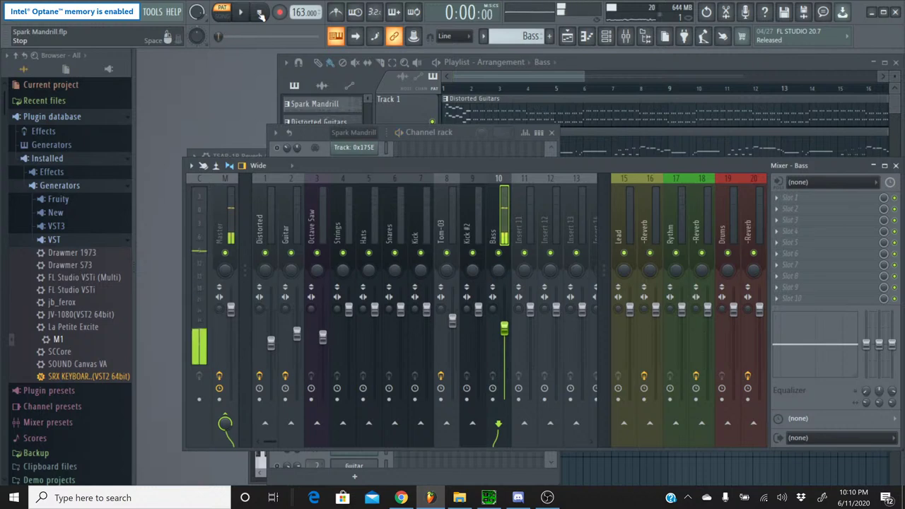
Select the Spark Mandrill pattern and solo the Snares track in the mixer
click(509, 36)
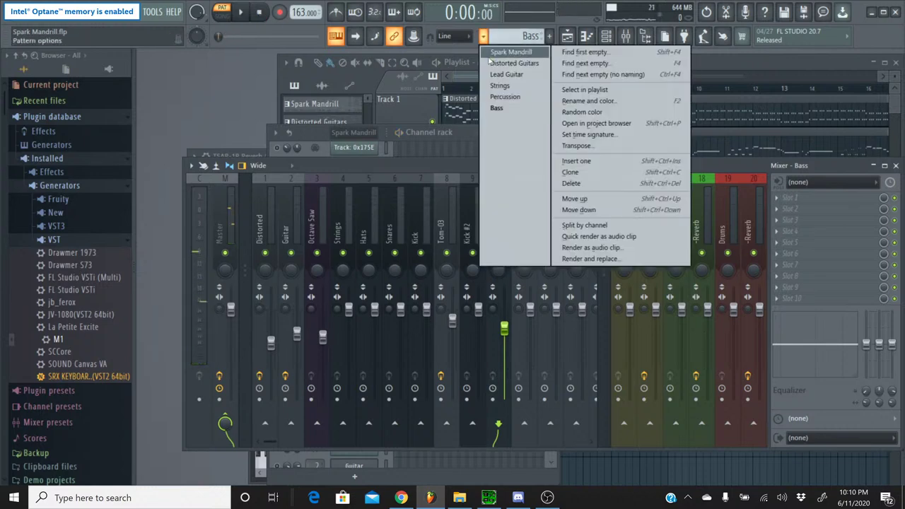
click(516, 56)
click(608, 39)
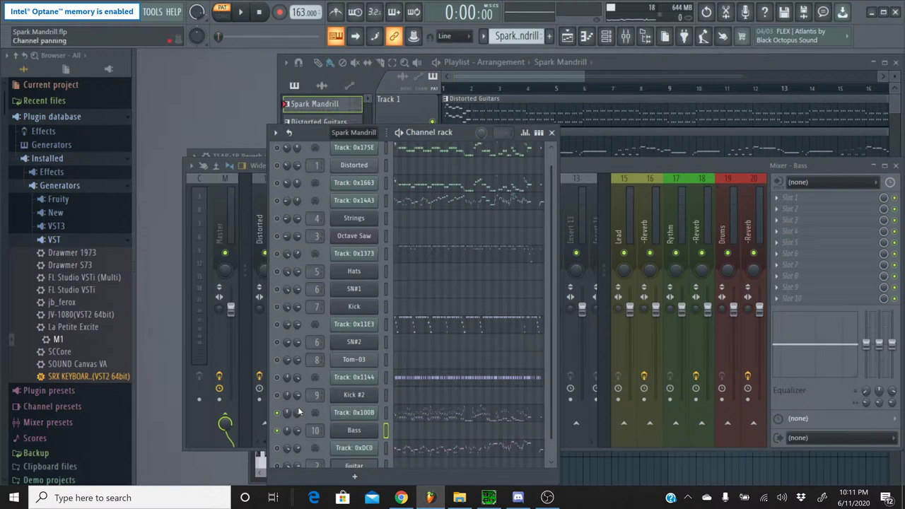
scroll(438, 348, down, 1)
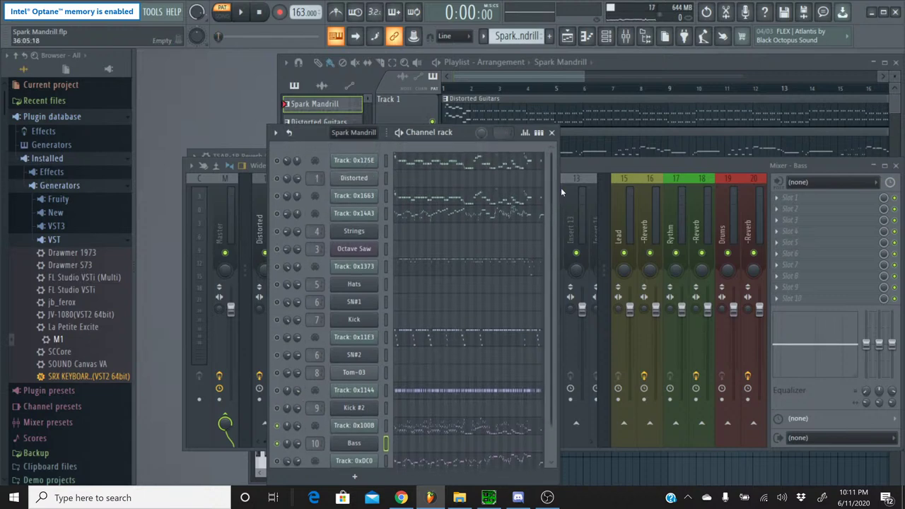
click(572, 164)
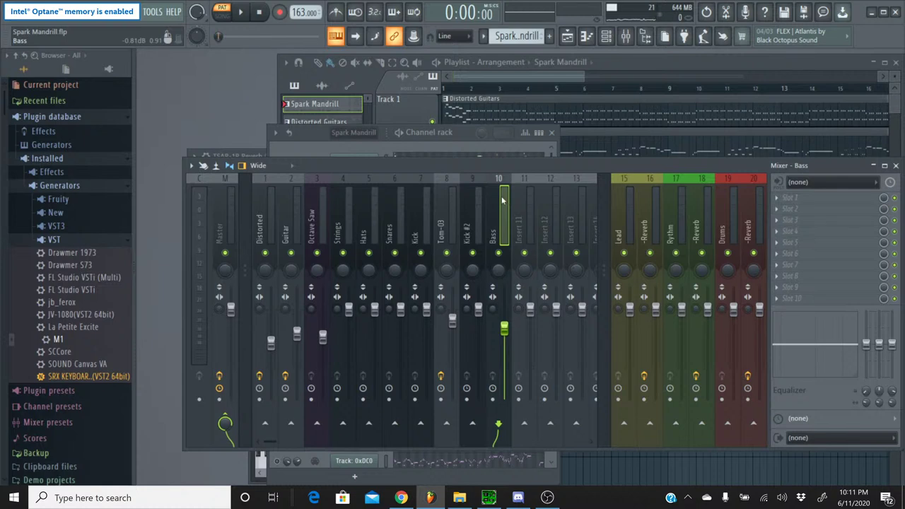
click(403, 184)
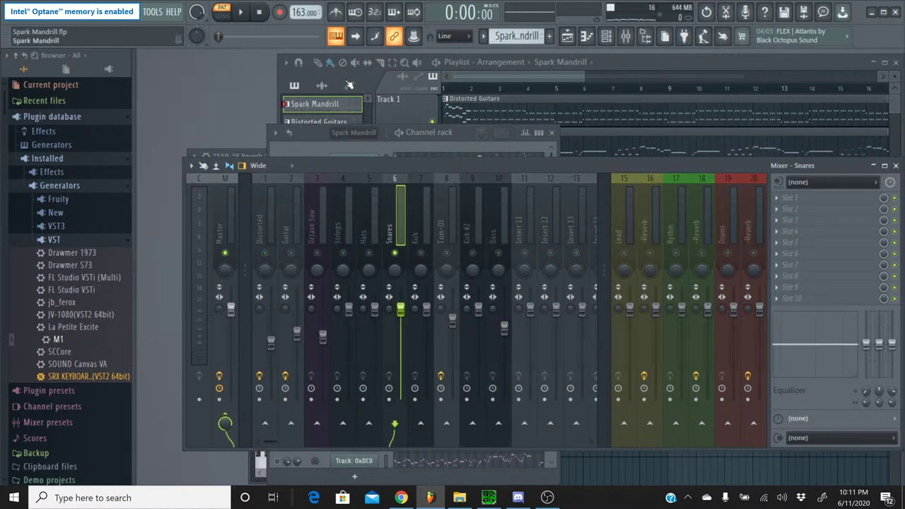
Start playback, switch to the Percussion pattern and jump further ahead in it
click(241, 12)
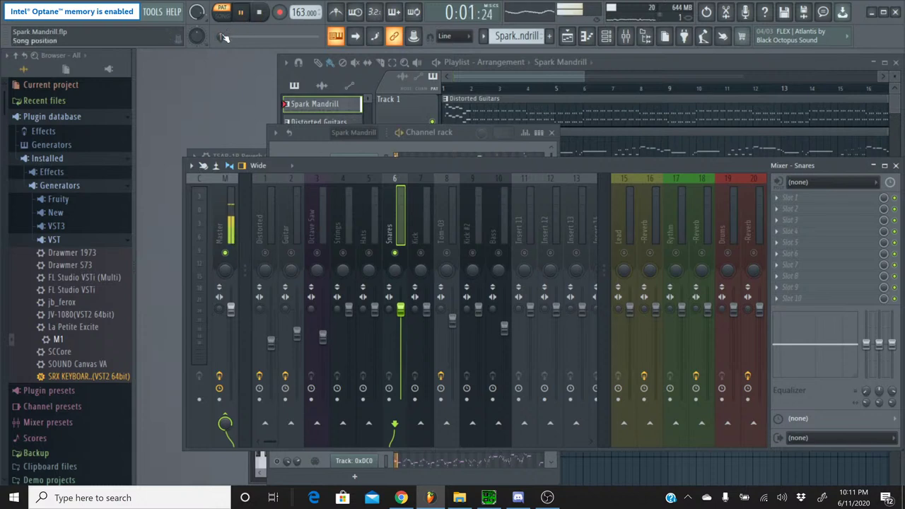
click(483, 36)
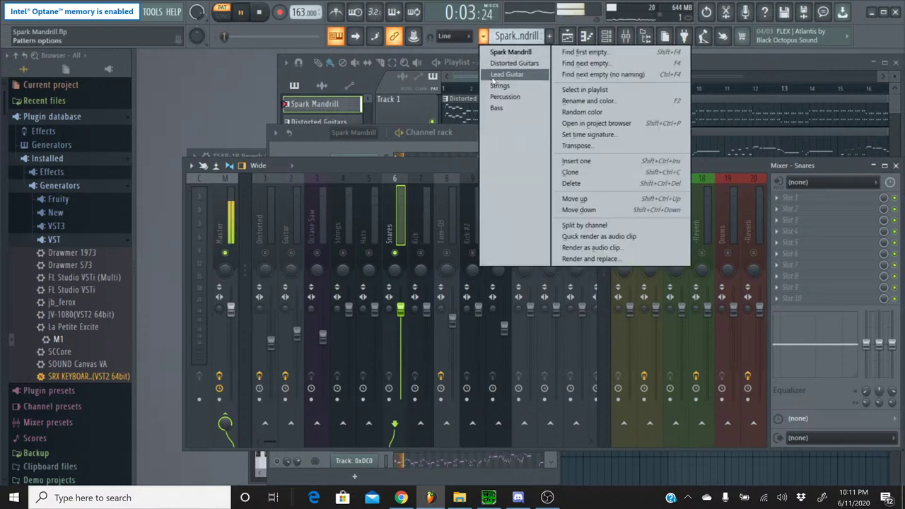
click(505, 96)
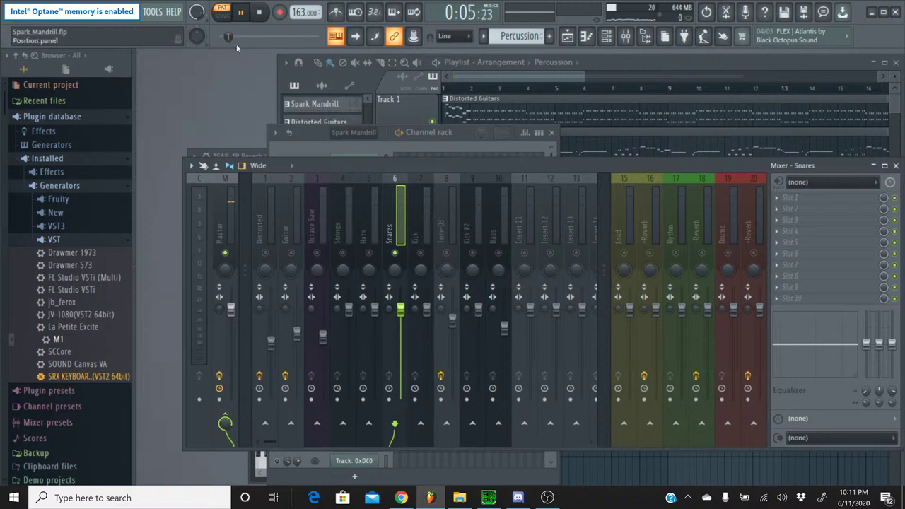
click(245, 36)
Unmute all channels in the channel rack so the Percussion channels play
key(F6)
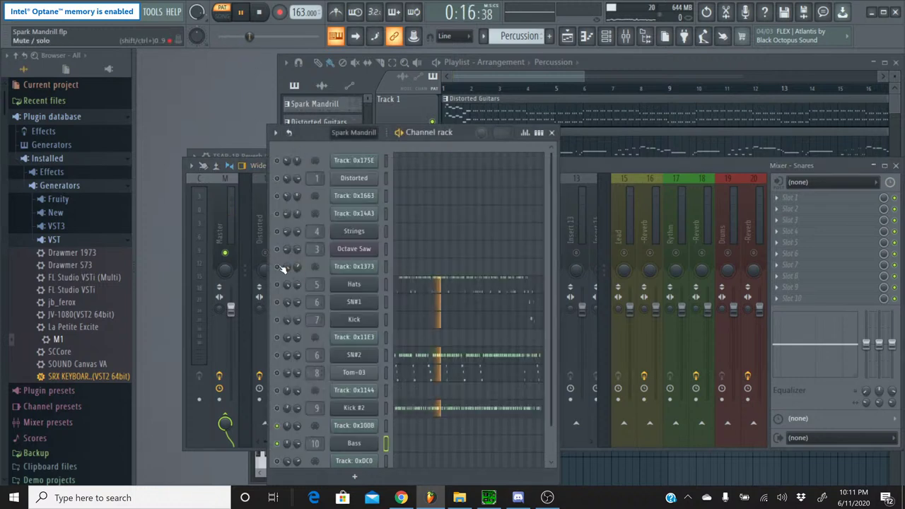
right_click(282, 269)
click(285, 272)
right_click(278, 269)
click(285, 272)
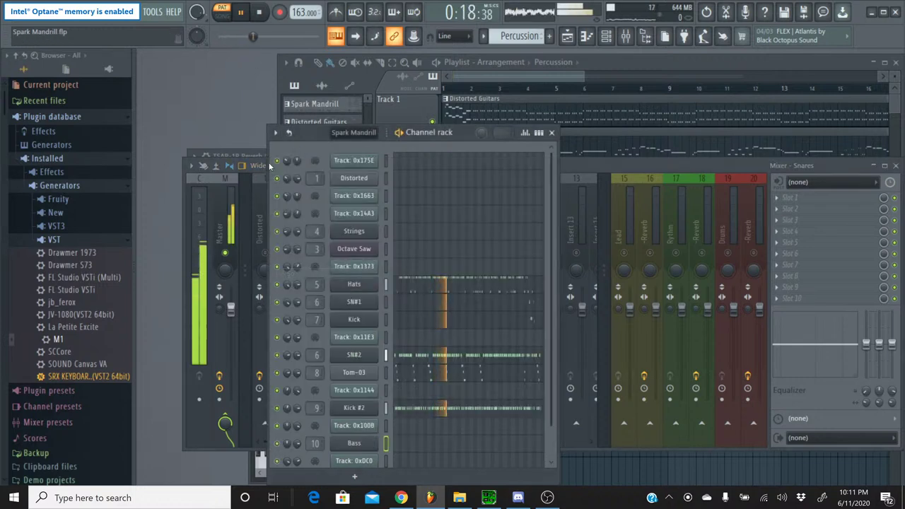
Load Fruity Chorus into effect slot 3 of the Snares mixer track and close its window
click(789, 220)
mouse_move(786, 220)
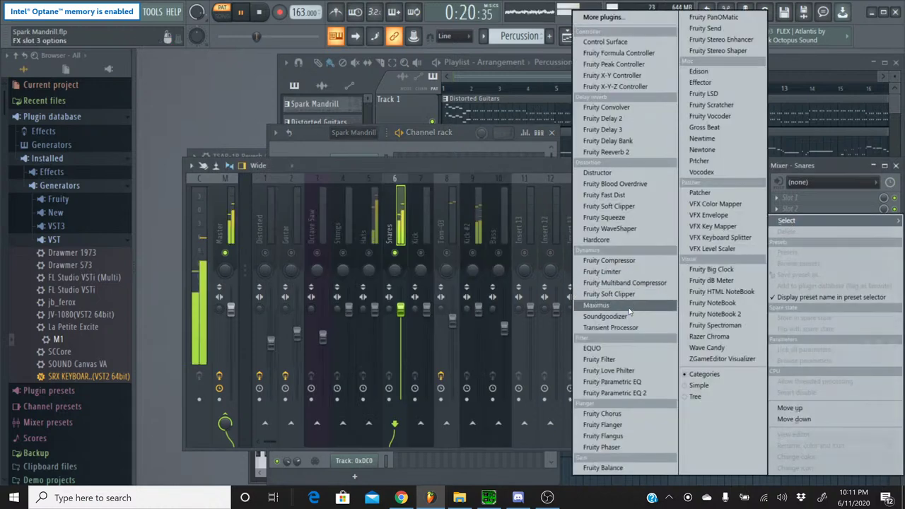
click(603, 413)
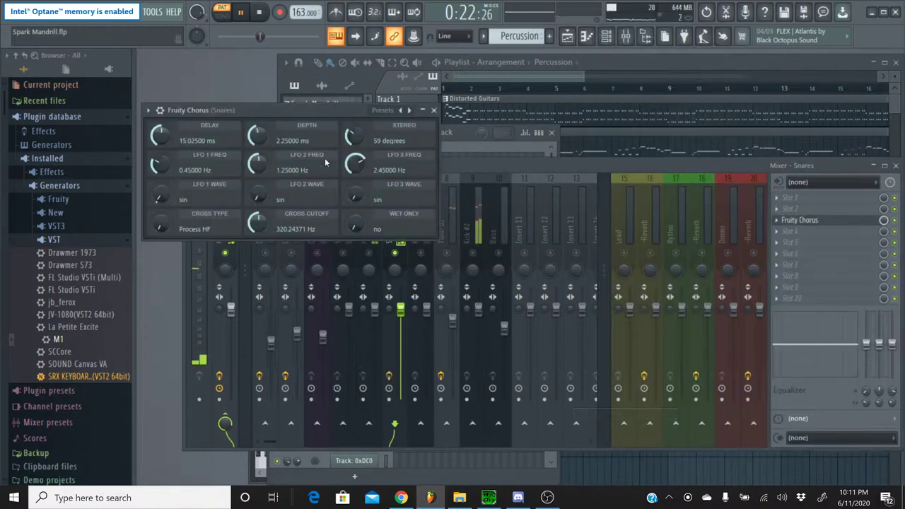
click(400, 111)
click(433, 111)
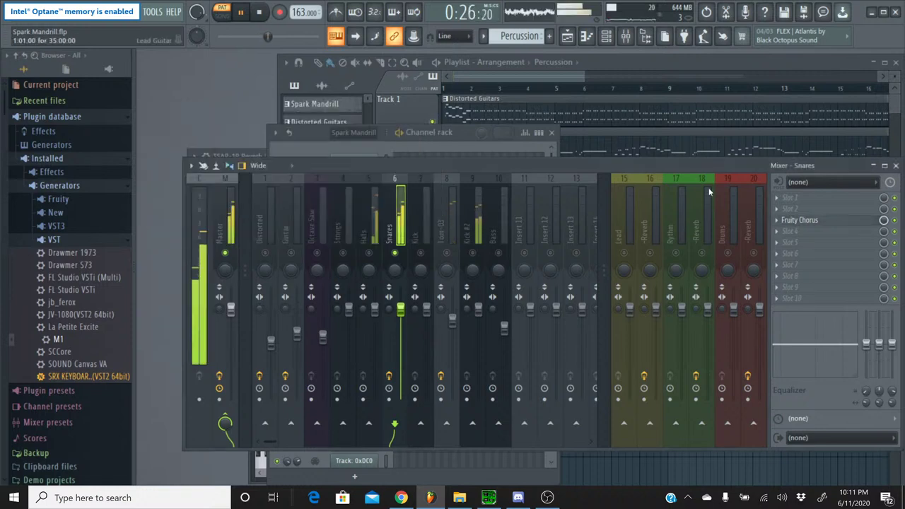
Load the Saturation Knob plugin into effect slot 5 of the Snares track and set its saturation to about 2.1
click(806, 241)
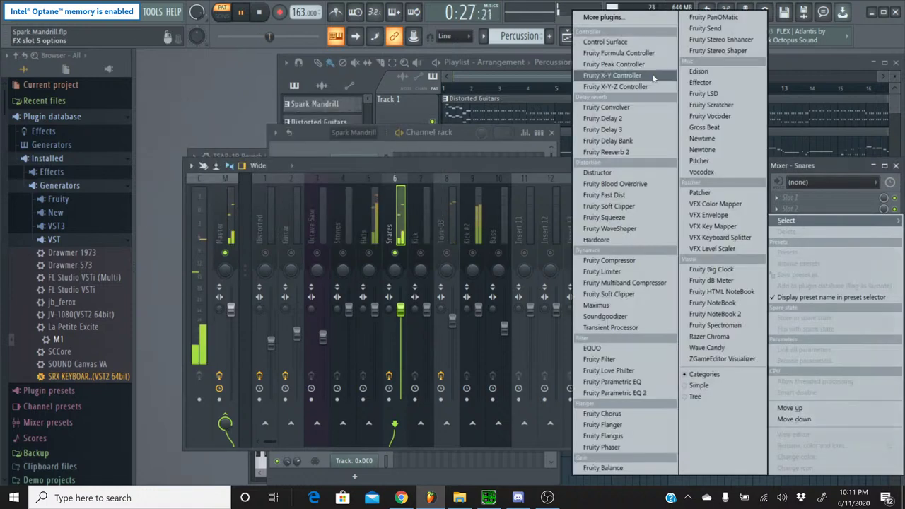
click(621, 21)
scroll(397, 265, down, 10)
scroll(397, 265, down, 10)
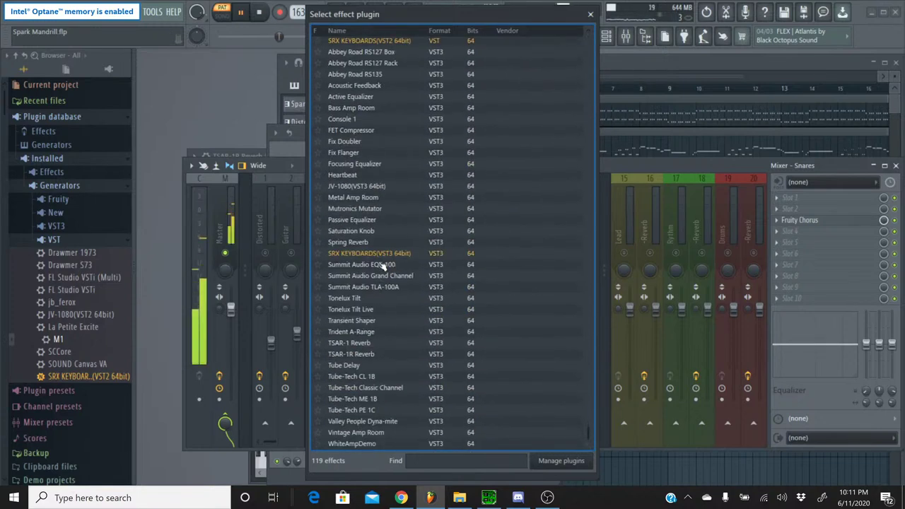
scroll(391, 231, up, 3)
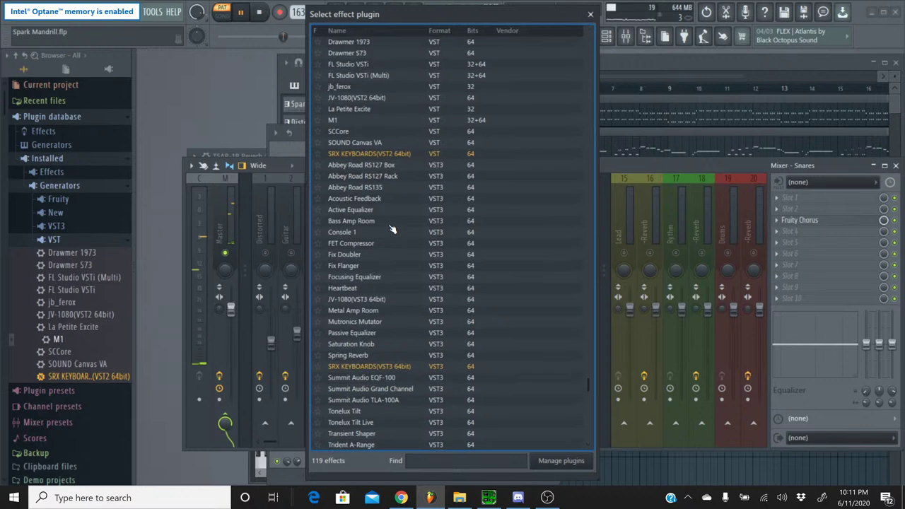
scroll(392, 229, down, 3)
scroll(392, 229, up, 15)
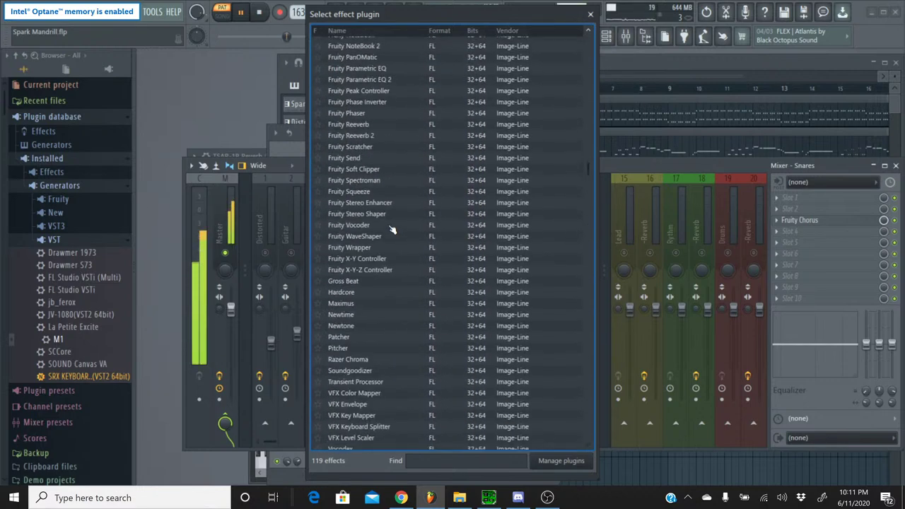
scroll(393, 229, up, 5)
scroll(393, 229, down, 12)
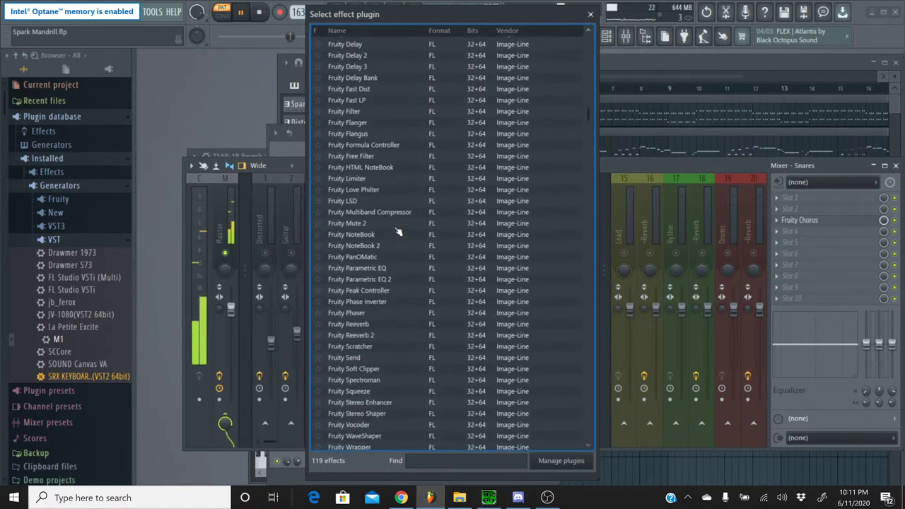
scroll(398, 234, down, 11)
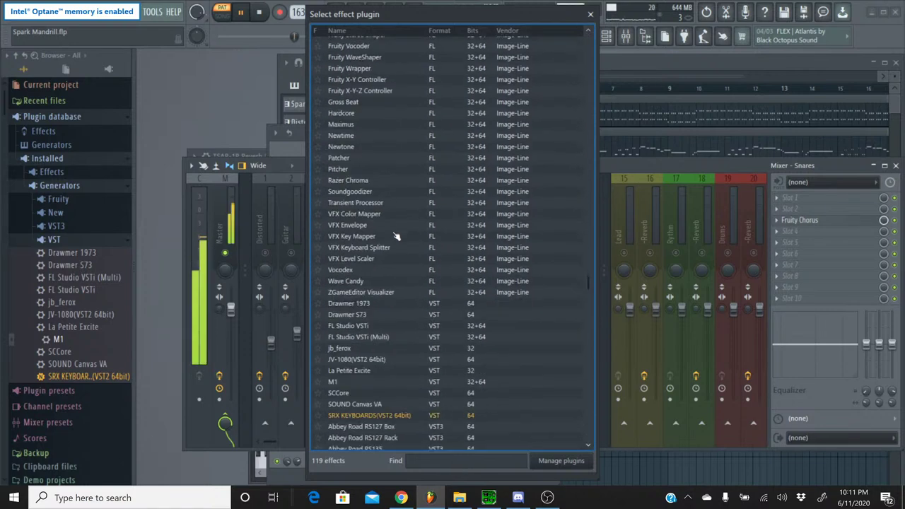
scroll(395, 236, down, 3)
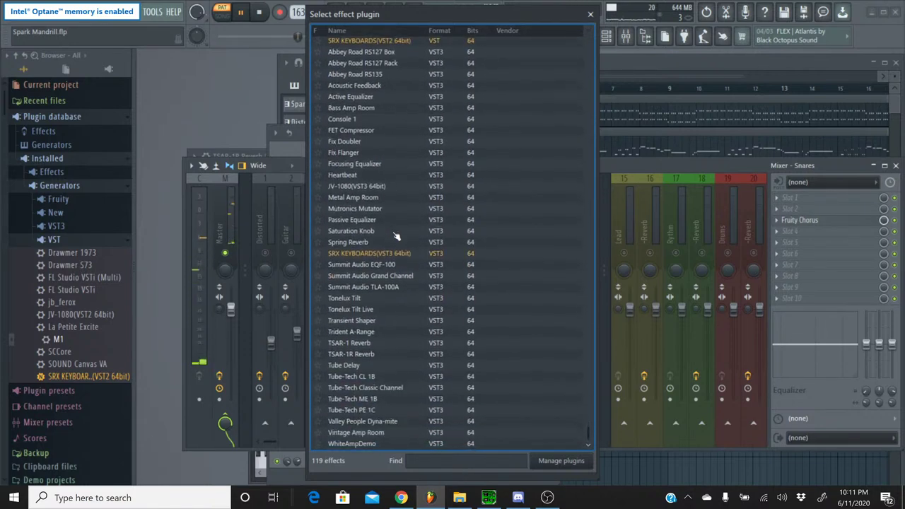
click(367, 231)
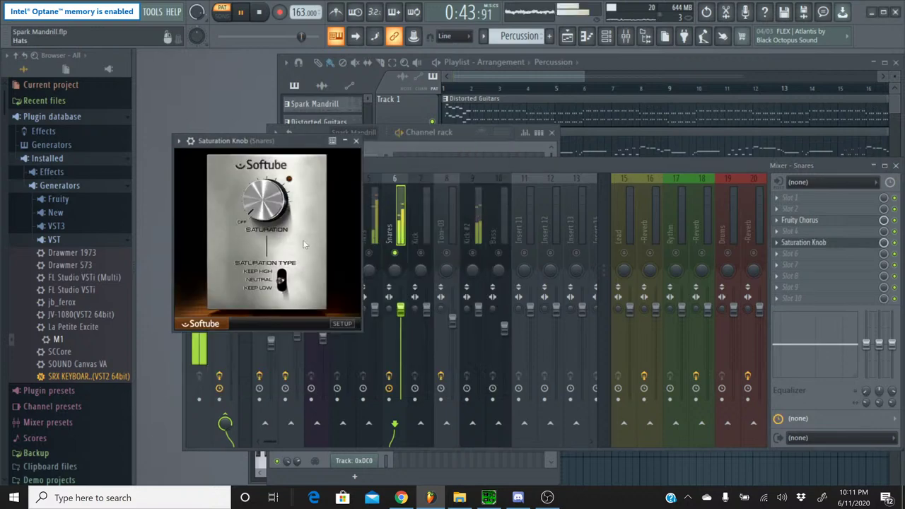
scroll(256, 197, up, 3)
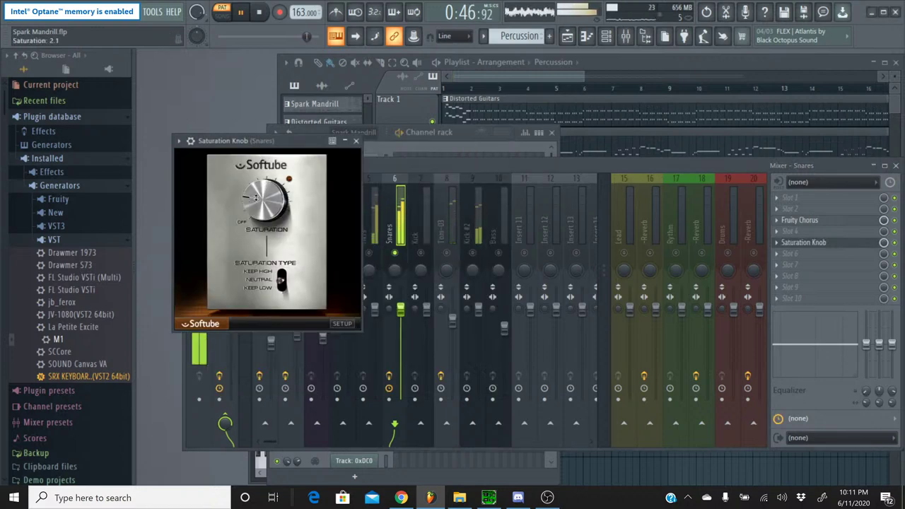
click(356, 140)
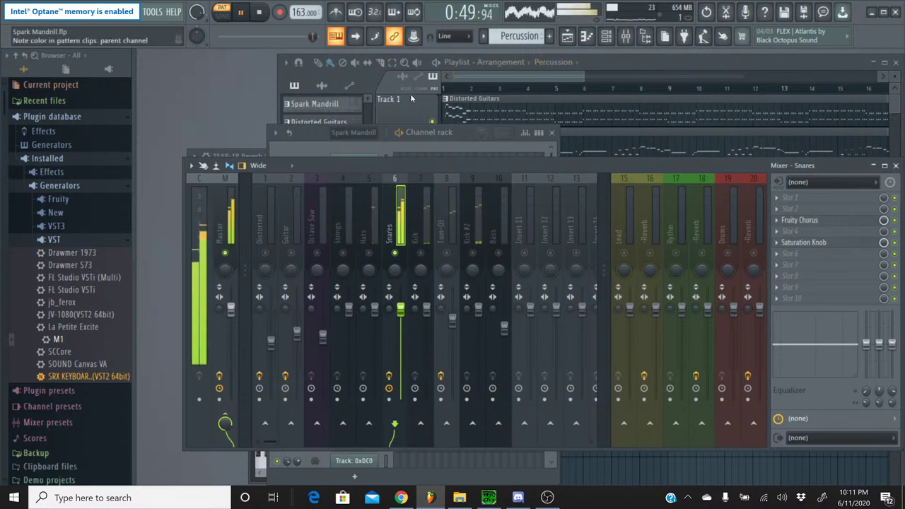
Listen to the Percussion pattern, raise the Snares track's volume to about 104% (0.8 dB) and stop playback
click(397, 133)
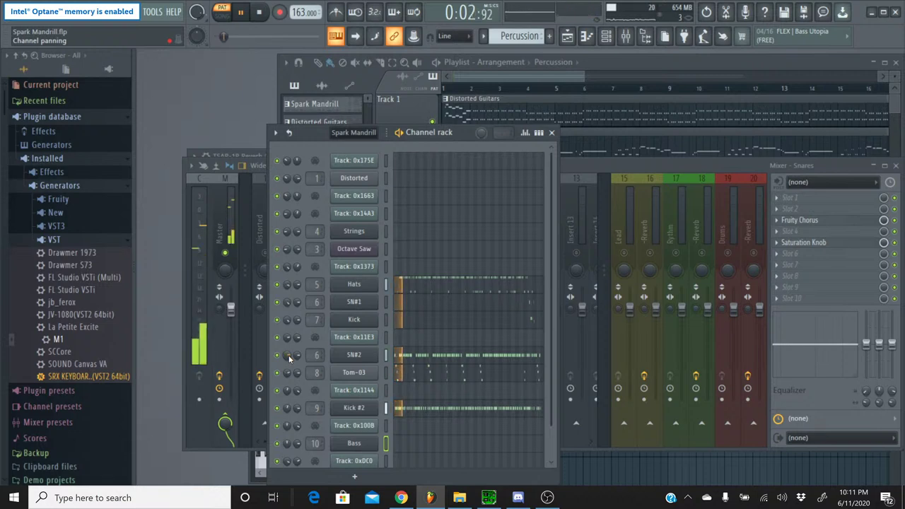
click(552, 135)
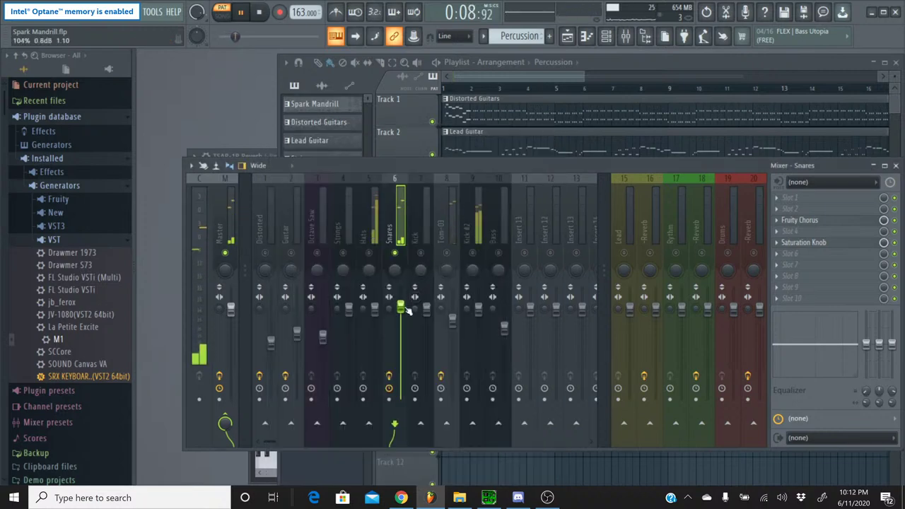
click(260, 14)
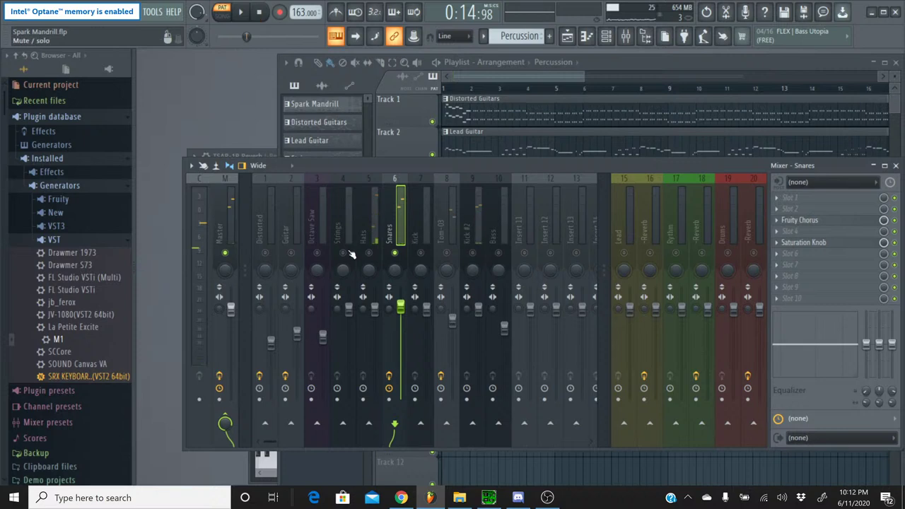
Unsolo the Snares track and load Fruity Chorus into effect slot 3 of the Hats track with a reduced mix level
right_click(394, 264)
click(367, 198)
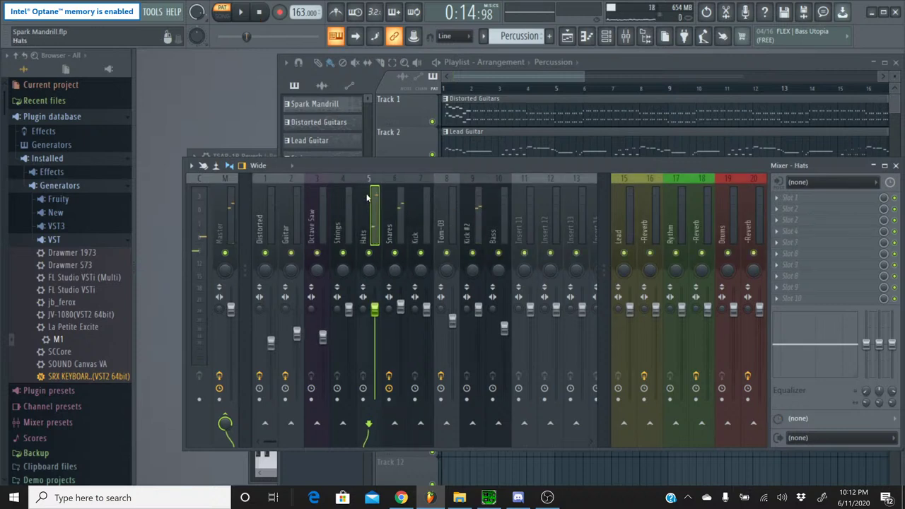
click(817, 221)
click(602, 414)
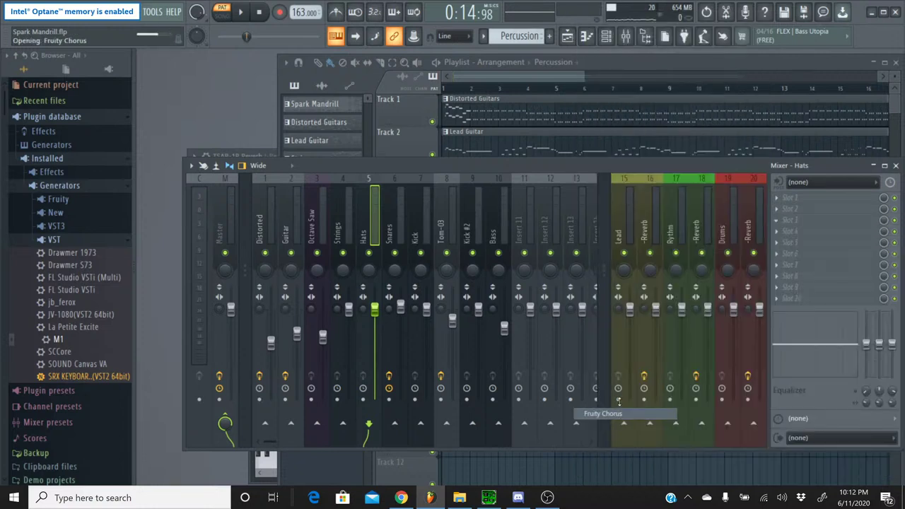
click(526, 204)
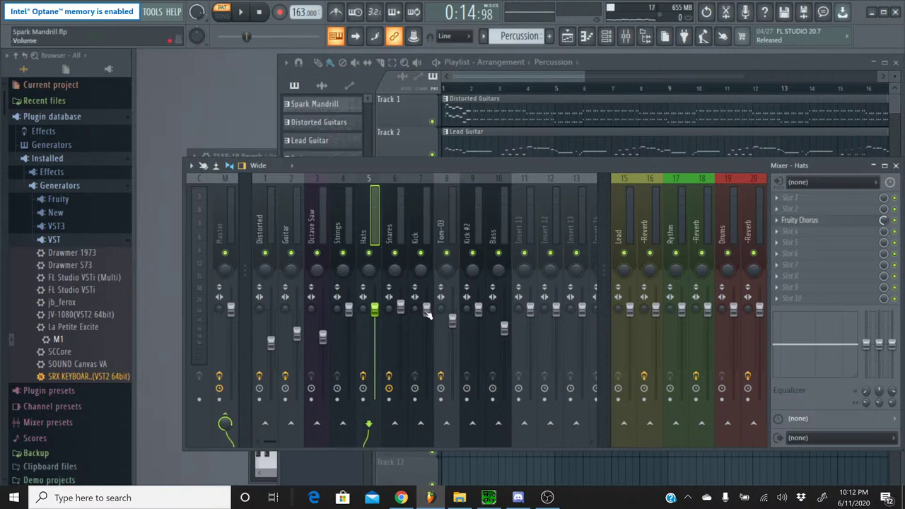
Return the Snares track's volume to its default level and select the Kick #2 mixer track
click(401, 308)
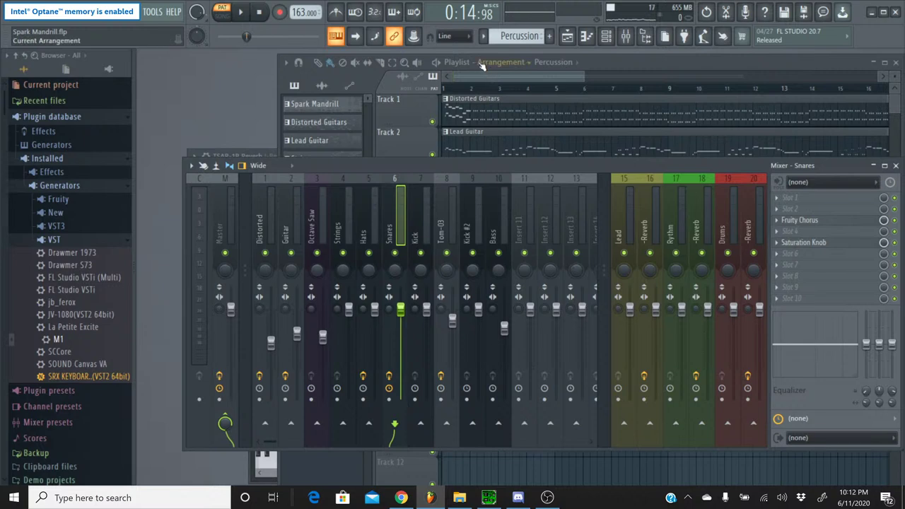
click(483, 37)
click(484, 41)
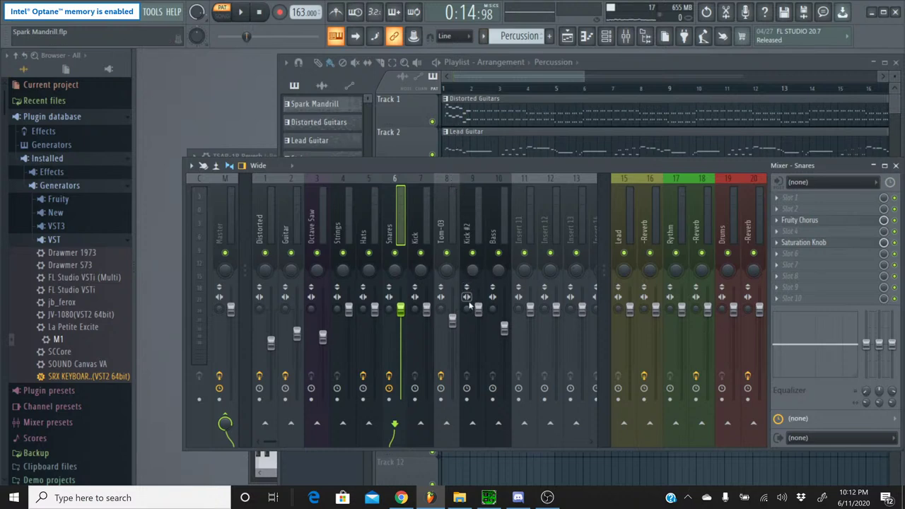
click(473, 192)
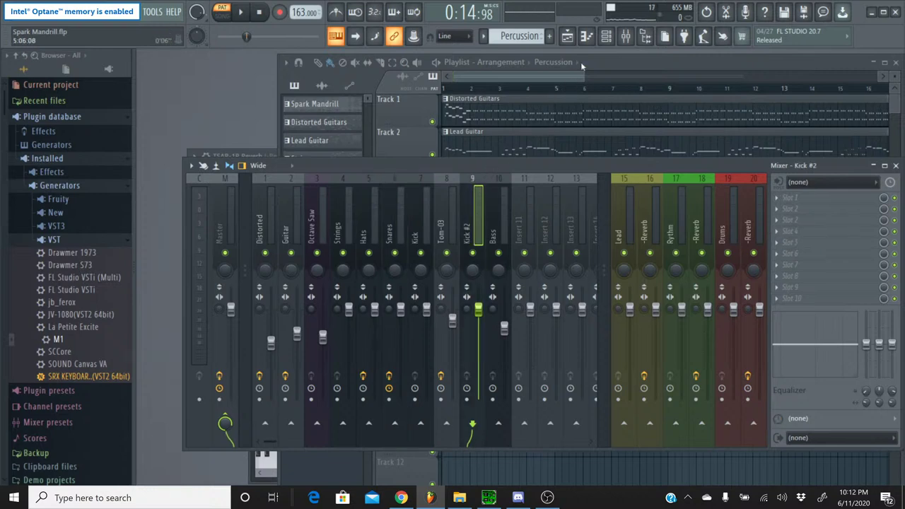
Play the Percussion pattern, solo the Hats track to check it, and lower its volume well below the other drum tracks
click(606, 36)
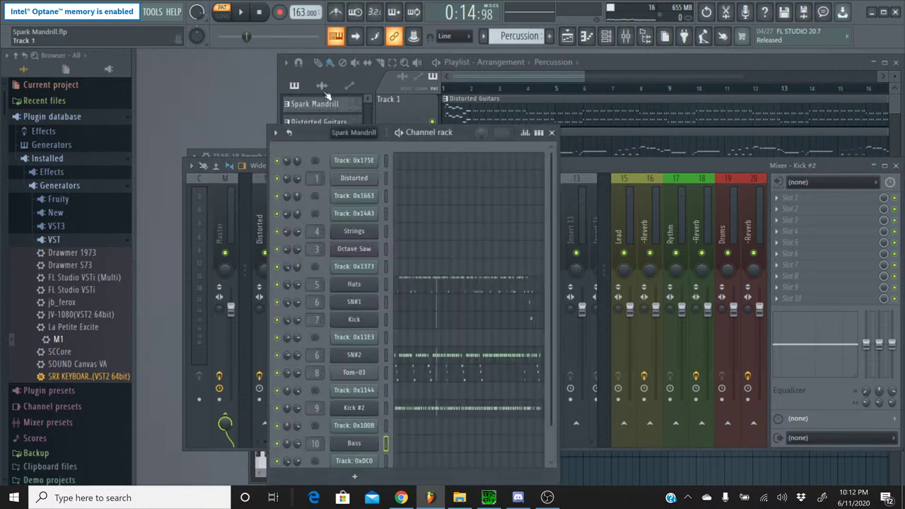
click(241, 16)
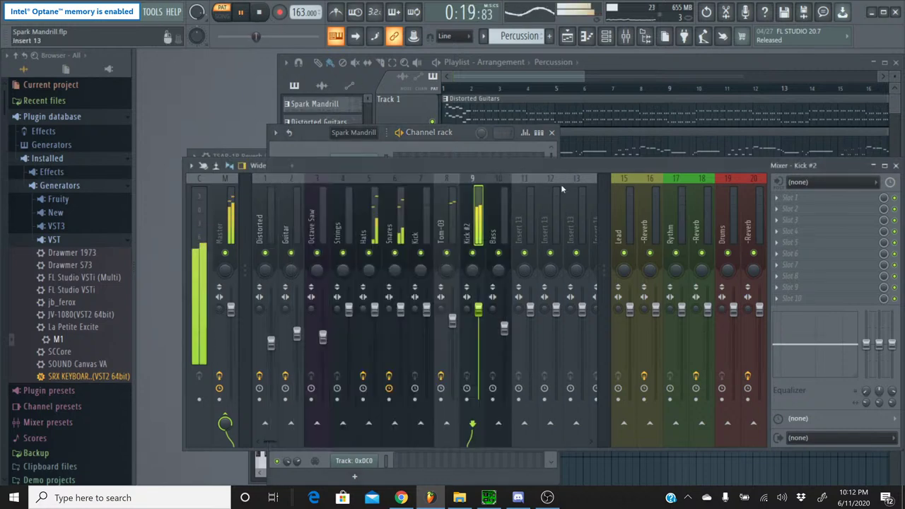
click(561, 184)
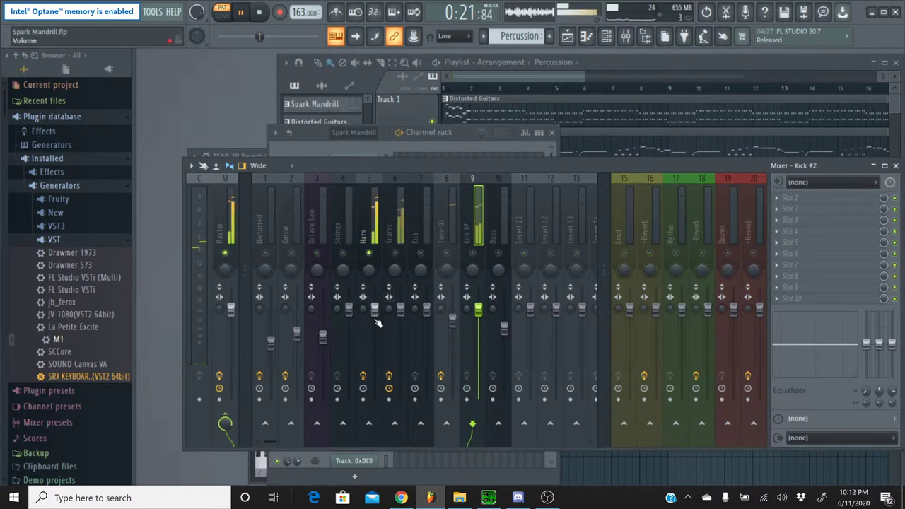
drag(375, 309, 375, 340)
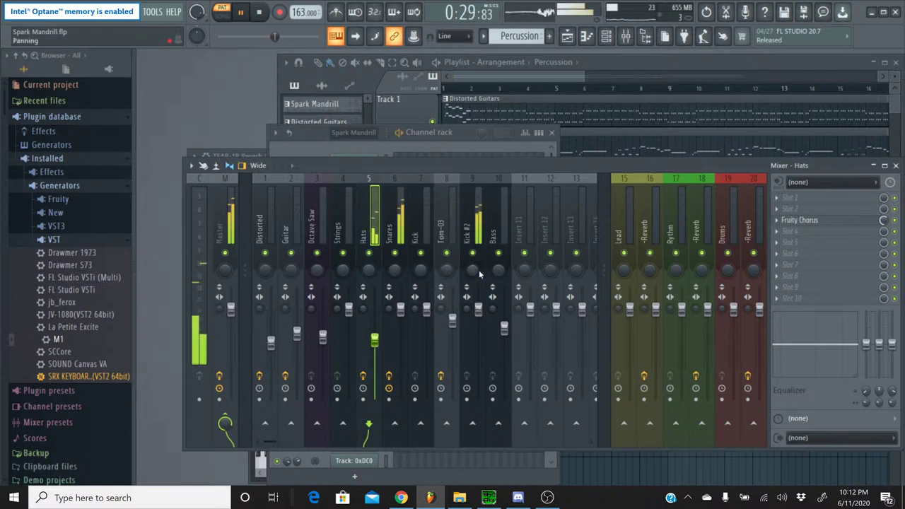
Lower the Kick #2, Snares and Kick track volumes slightly to matching levels and stop playback
drag(478, 309, 478, 323)
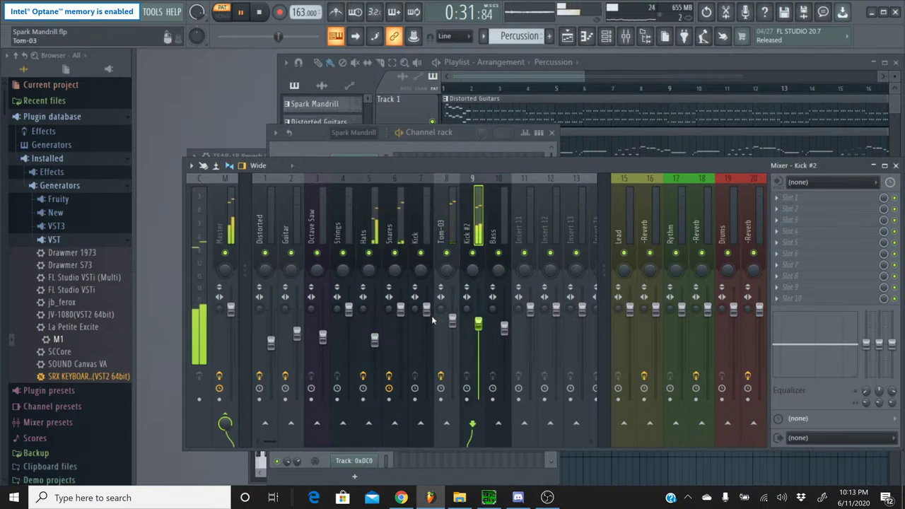
drag(400, 309, 400, 323)
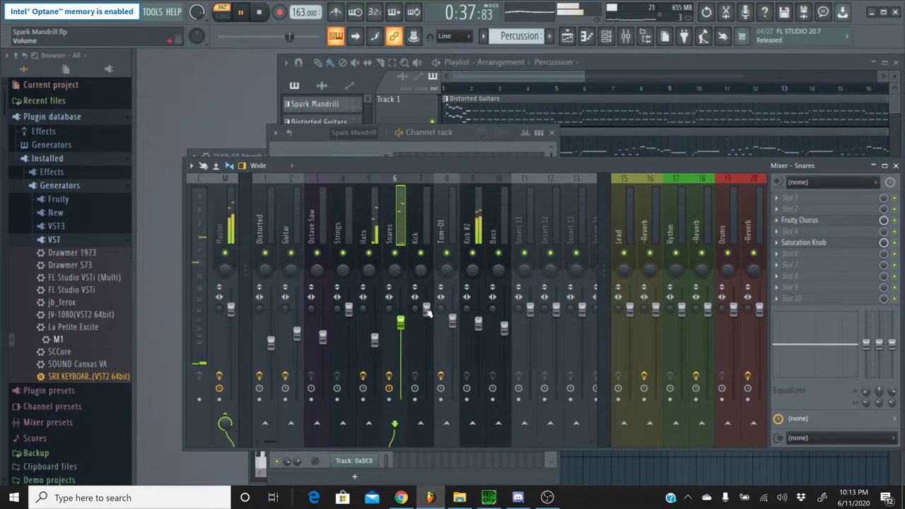
drag(426, 309, 427, 323)
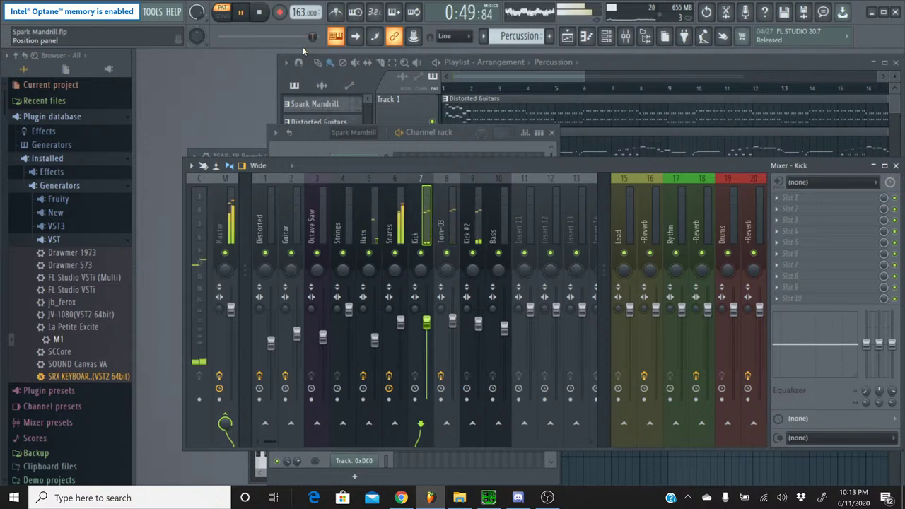
click(262, 18)
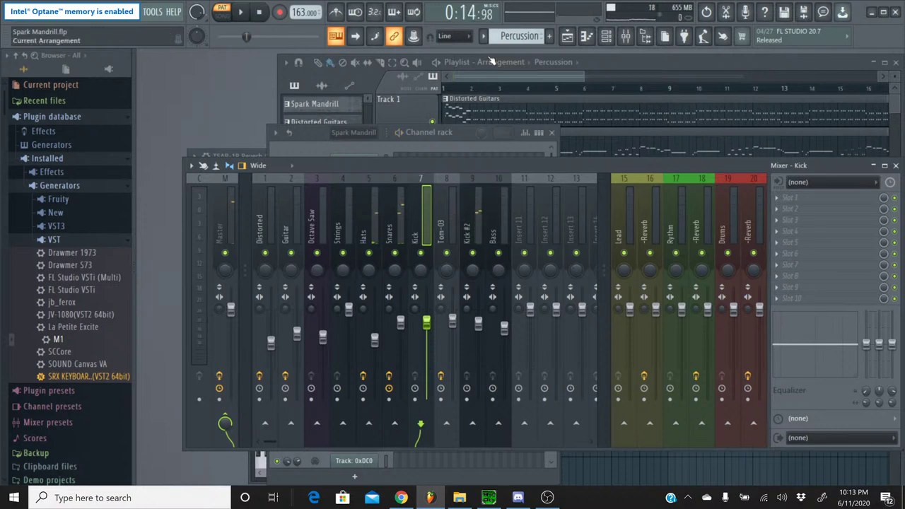
Try placing the Percussion pattern at the start of playlist Track 3, switch to the Strings pattern and remove the clip
click(402, 111)
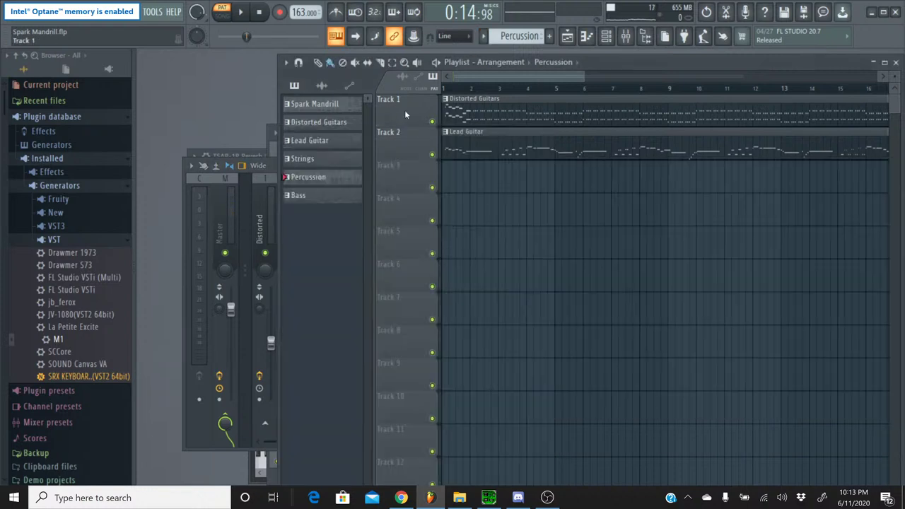
click(463, 182)
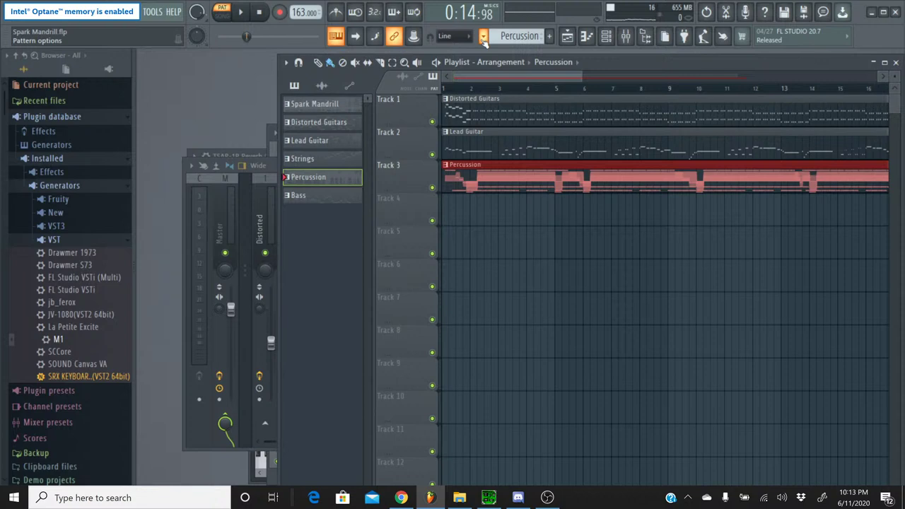
click(482, 37)
click(482, 87)
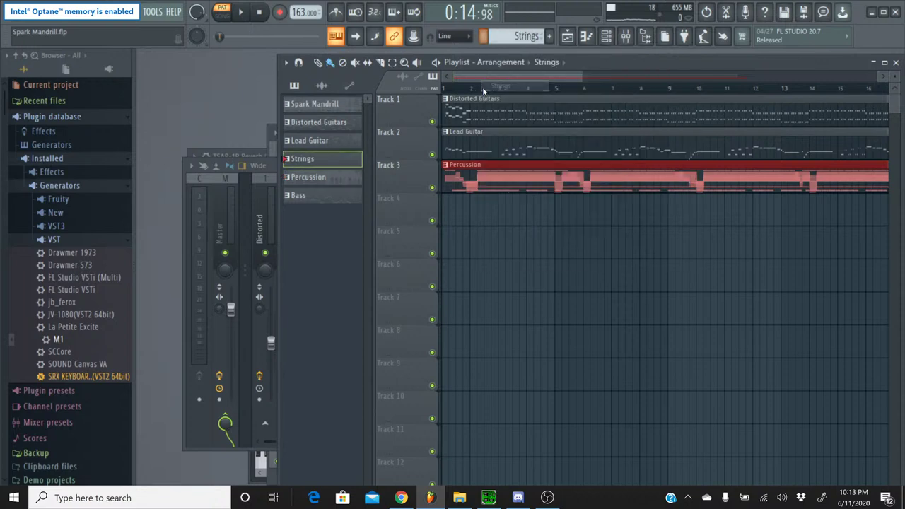
right_click(469, 182)
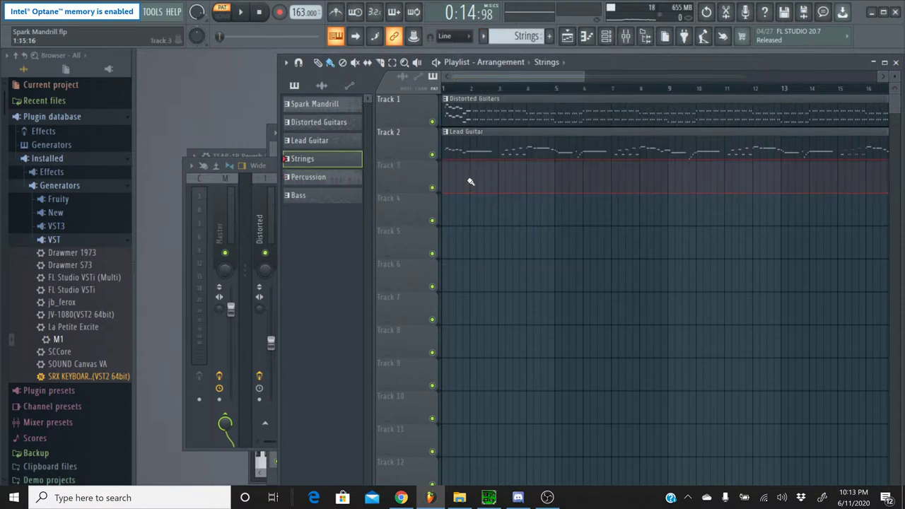
Place the Strings pattern at the start of playlist Track 3
click(483, 36)
click(495, 86)
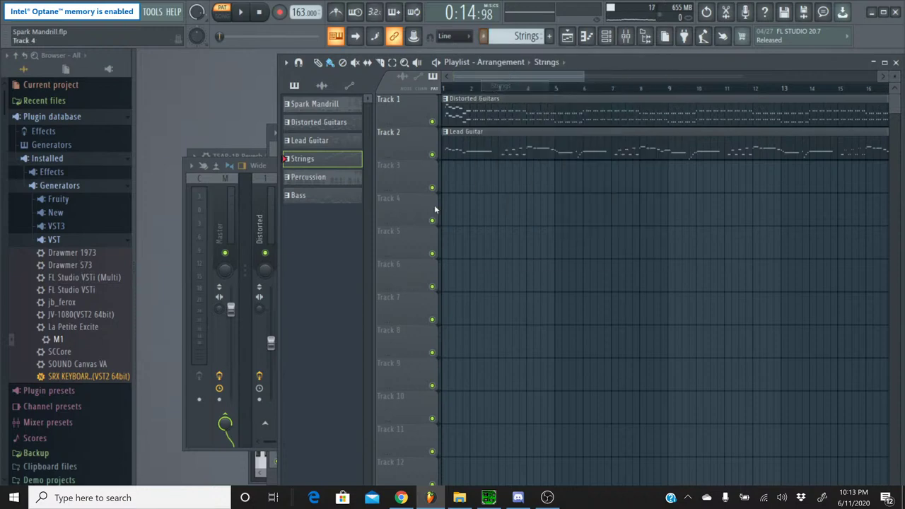
click(463, 170)
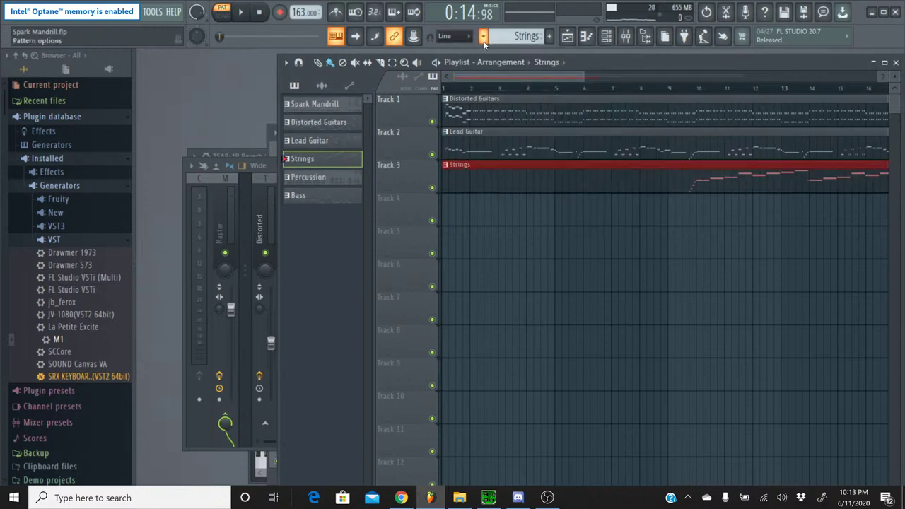
Place the Percussion pattern at the start of playlist Track 4 and the Bass pattern at the start of Track 5
click(483, 39)
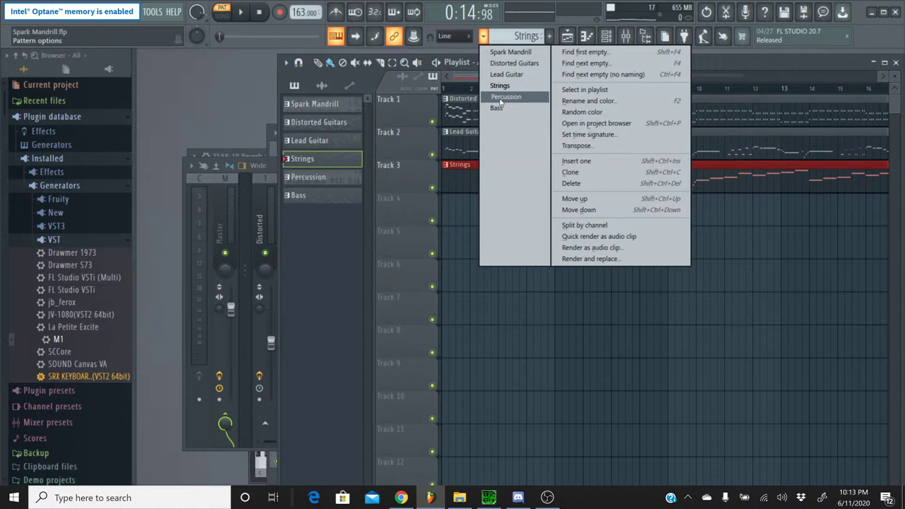
click(499, 97)
drag(455, 220, 446, 200)
click(484, 39)
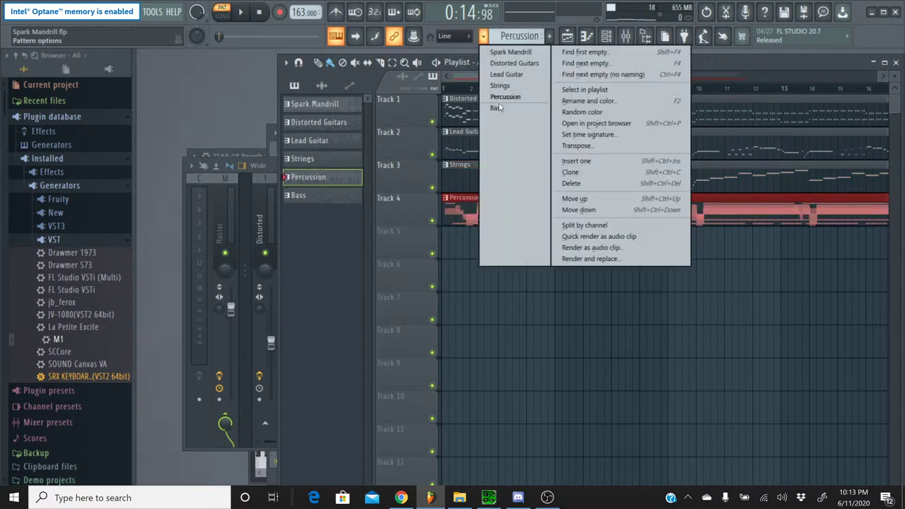
click(500, 107)
drag(479, 235, 439, 234)
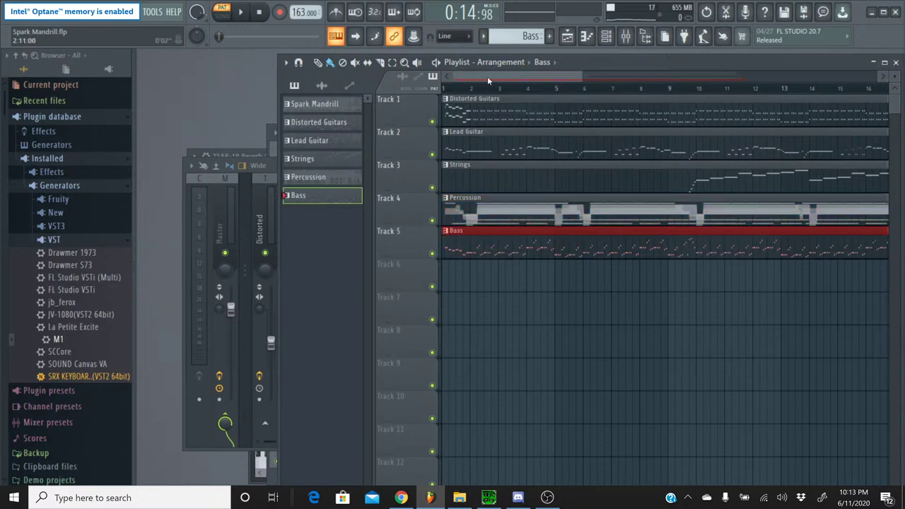
Bring up the mixer, switch playback to song mode and play the arrangement from the start
click(484, 38)
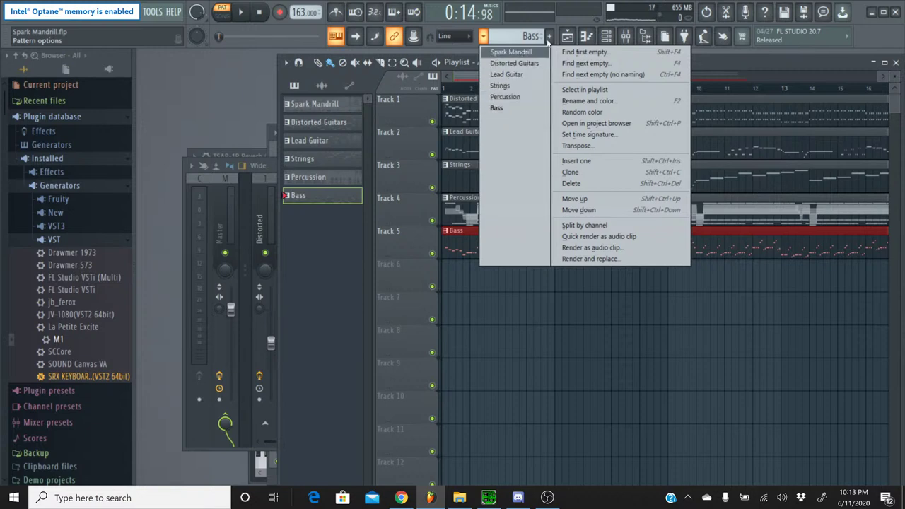
click(606, 38)
click(625, 37)
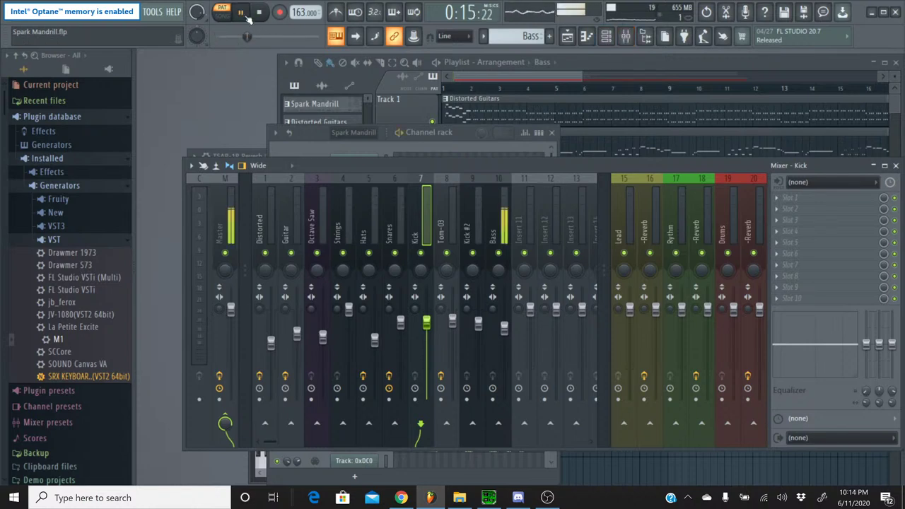
click(256, 23)
key(space)
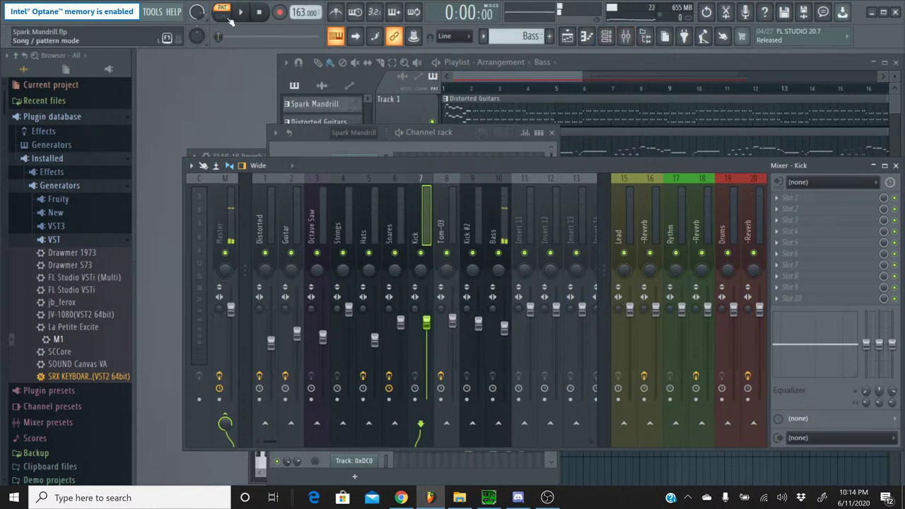
click(252, 23)
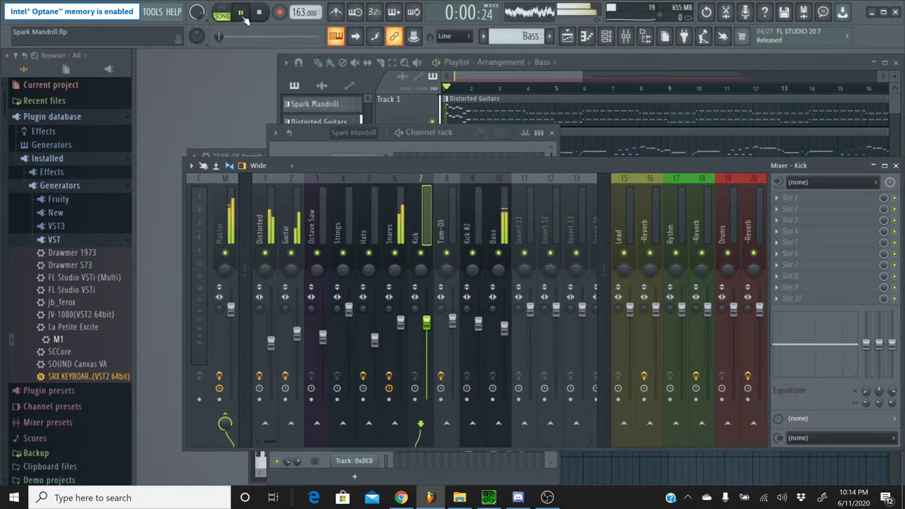
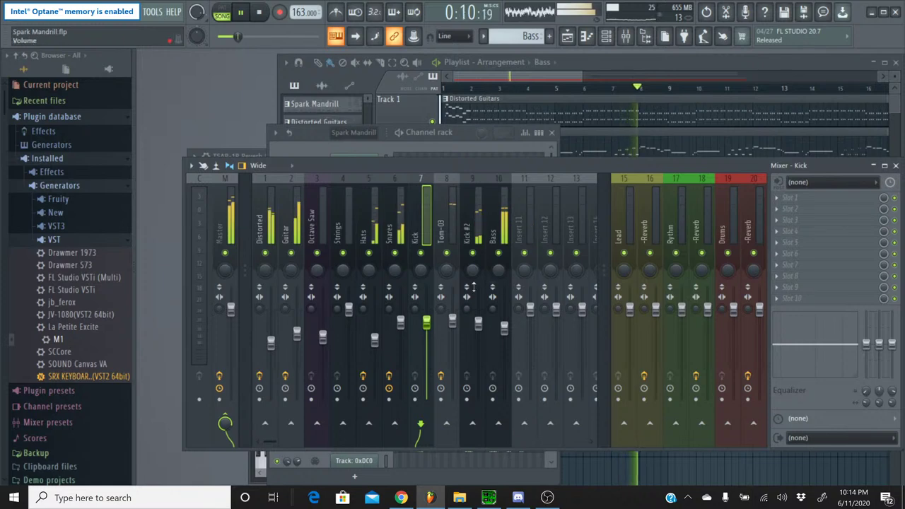
Raise the Tom-03 track's volume to the default level, and solo the Guitar track while lowering its volume slightly before unsoloing it
drag(452, 321, 454, 313)
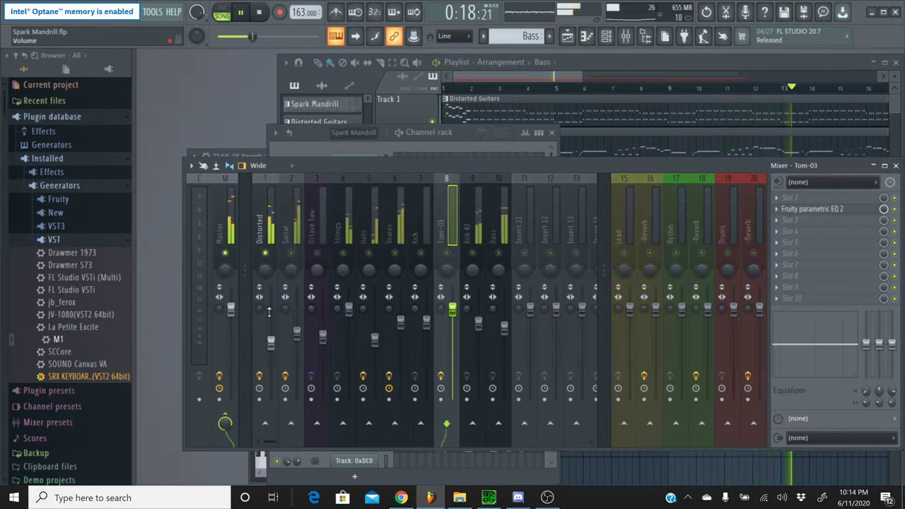
right_click(291, 262)
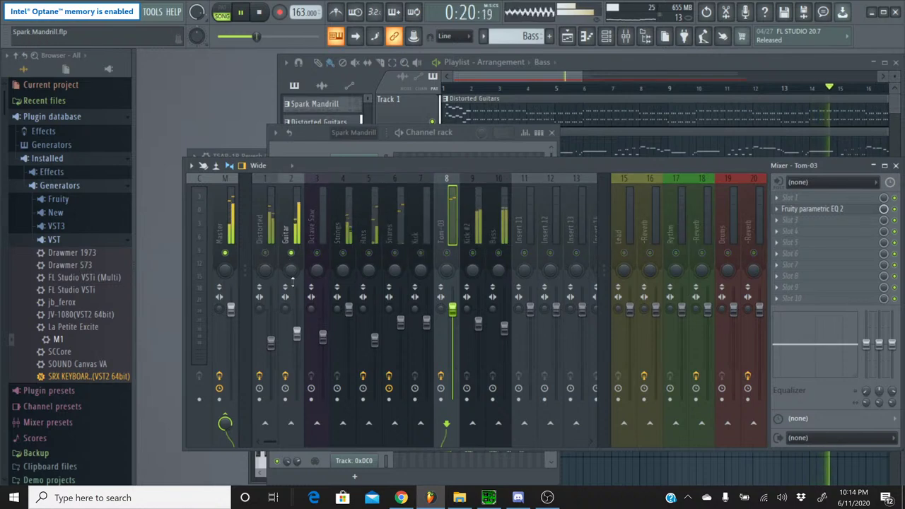
click(295, 270)
right_click(291, 253)
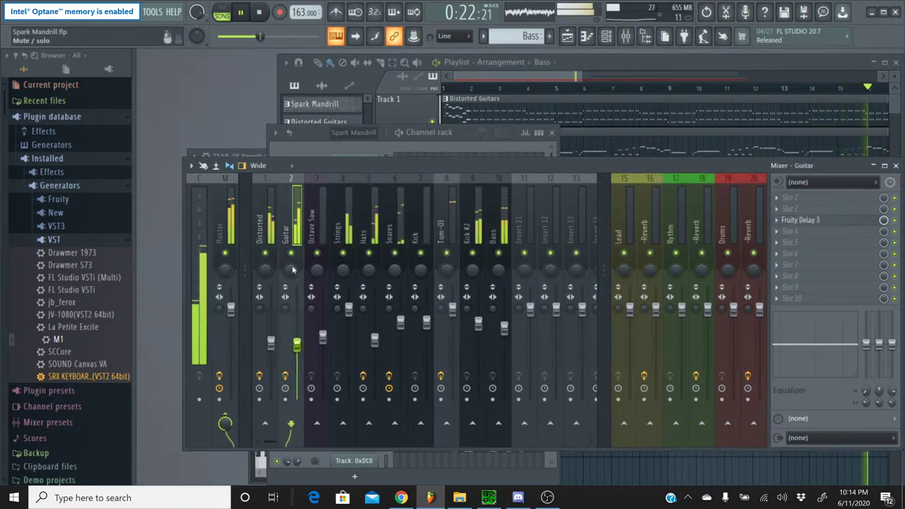
Solo the Strings track to check it, unsolo it, and try a slightly higher volume before returning it to the default level
right_click(342, 253)
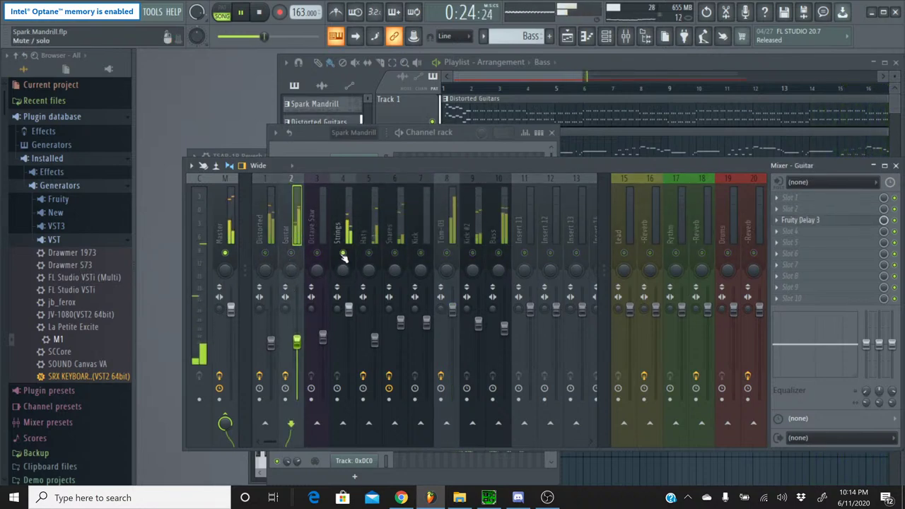
click(341, 287)
right_click(342, 253)
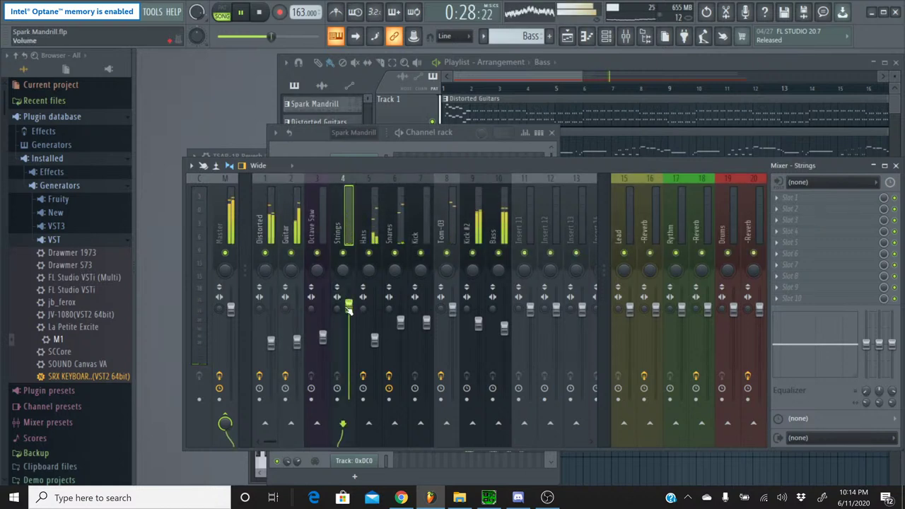
drag(348, 309, 348, 314)
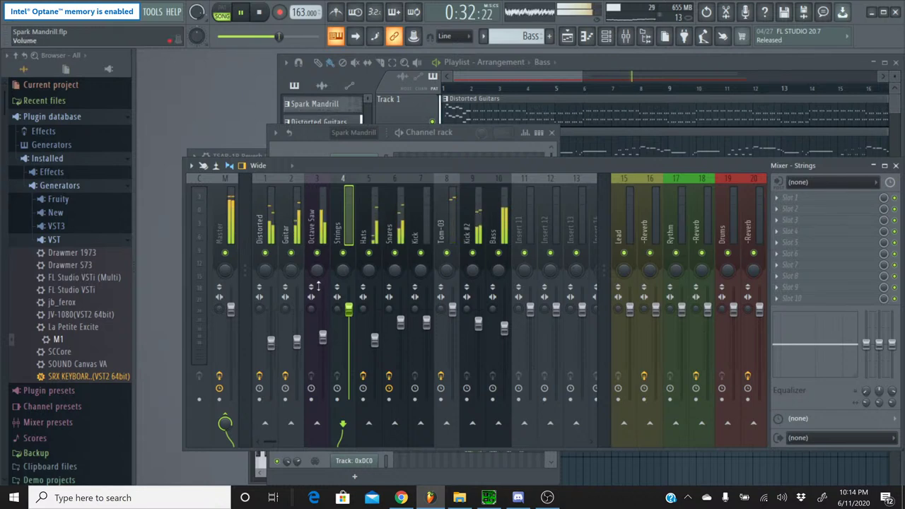
Solo the Octave Saw track to check it, lower its volume to about 47% and restore the full mix
right_click(315, 253)
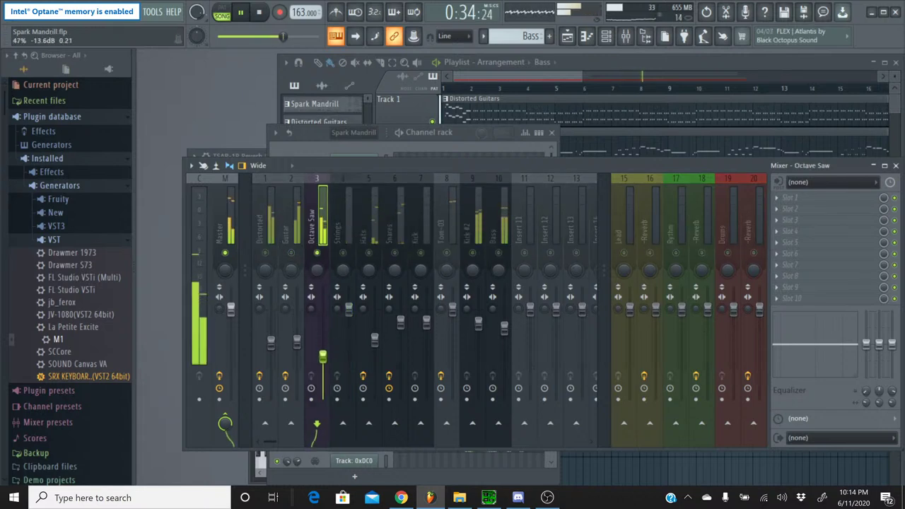
right_click(316, 253)
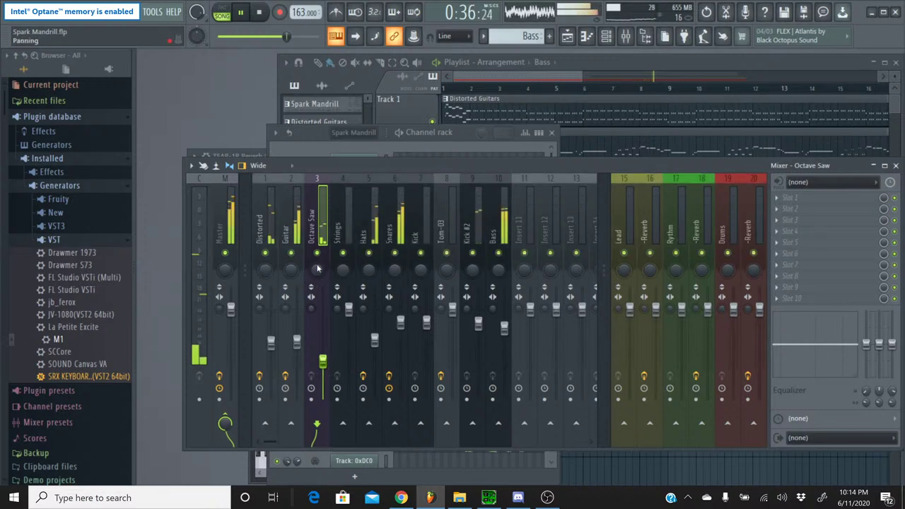
drag(317, 356, 318, 351)
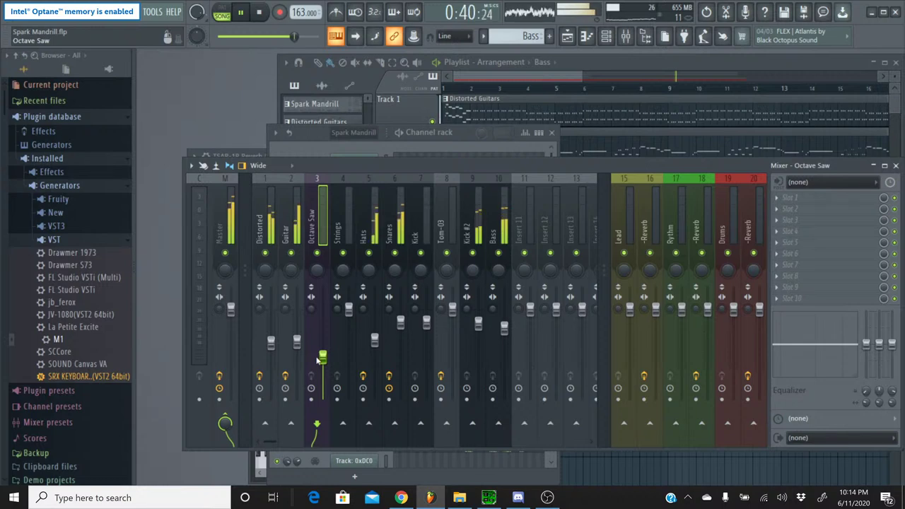
Raise the Distorted track's volume to 69% and stop playback
click(271, 342)
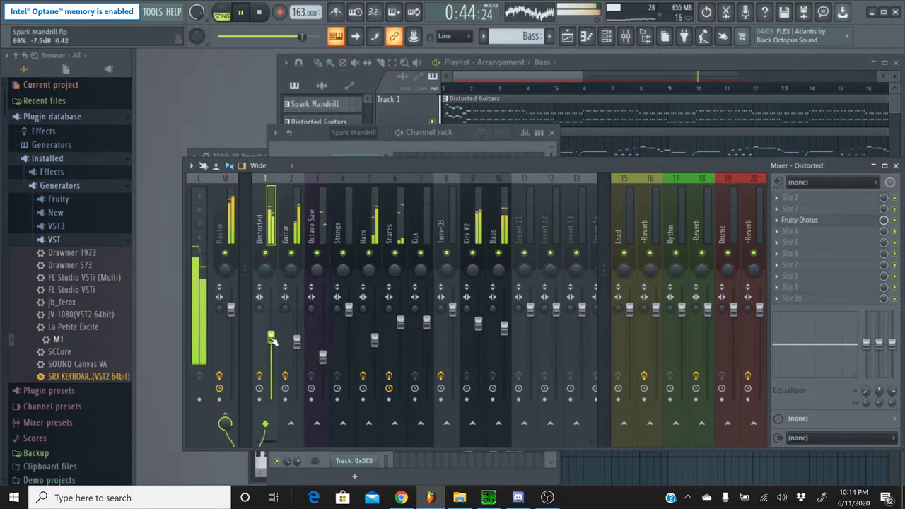
click(260, 12)
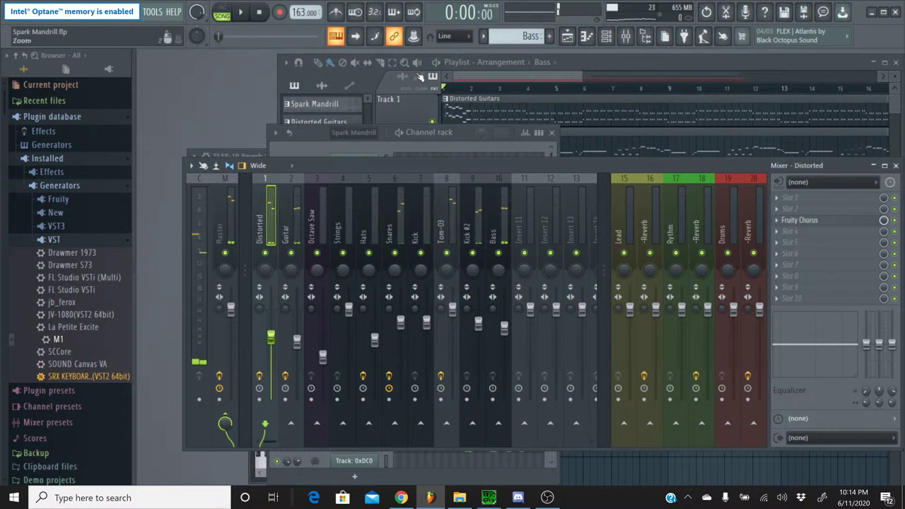
Trim the ends of the Bass and Percussion clips to bar 36, level with the Distorted Guitars and Lead Guitar clips
drag(517, 79, 770, 117)
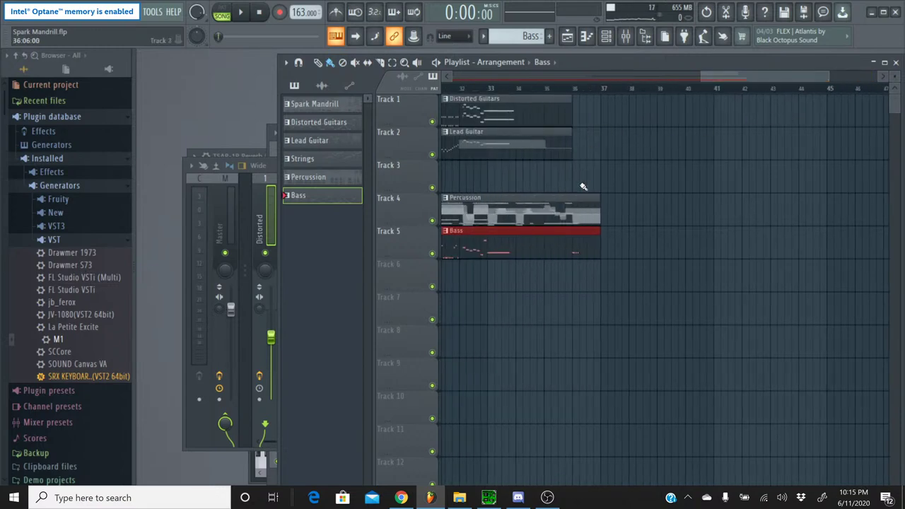
drag(696, 80, 709, 99)
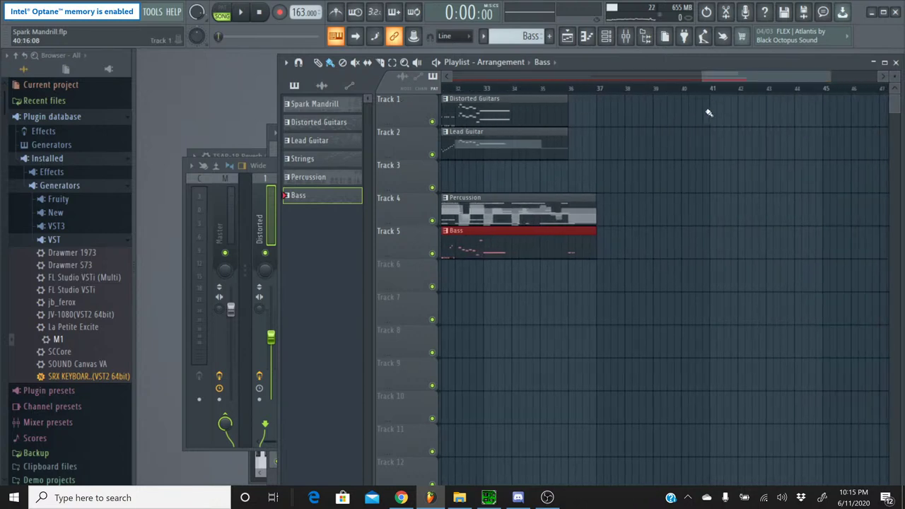
scroll(557, 97, up, 8)
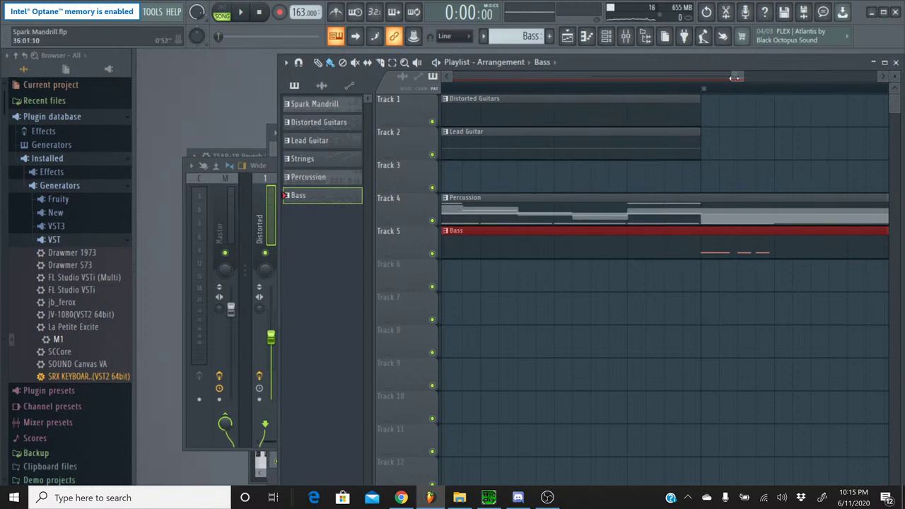
drag(735, 78, 745, 96)
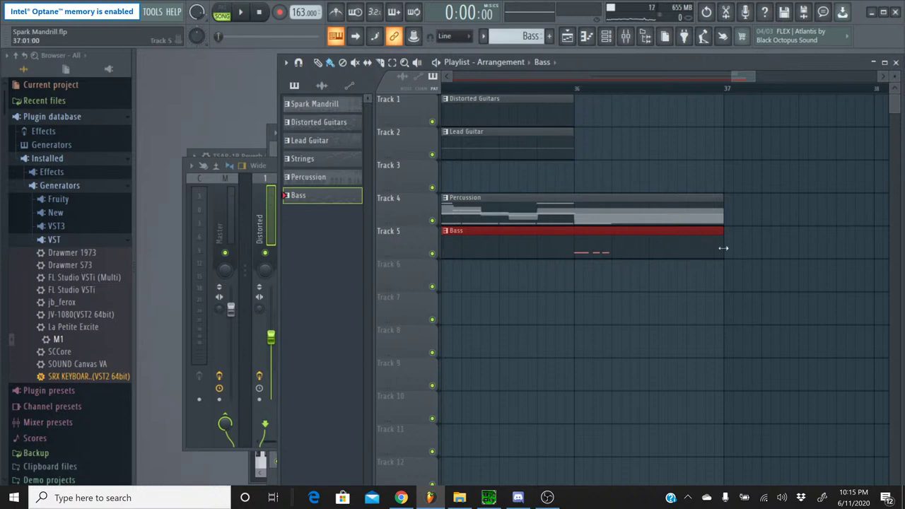
drag(723, 247, 596, 249)
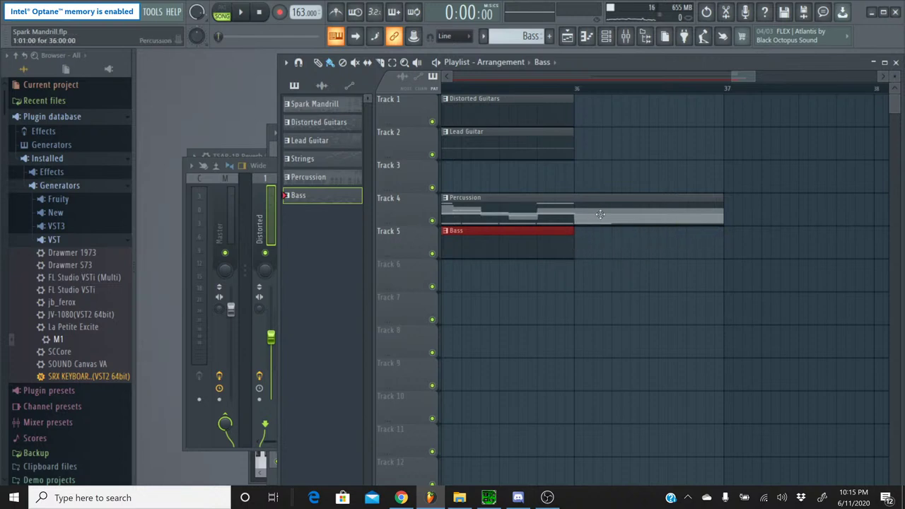
drag(707, 209, 574, 208)
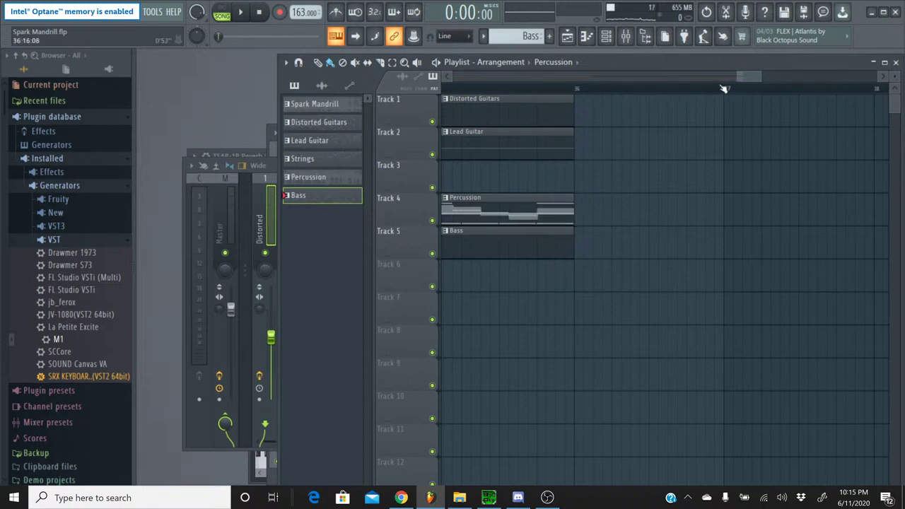
Save the project, play the song from the start and bring the mixer to the front
drag(739, 80, 486, 85)
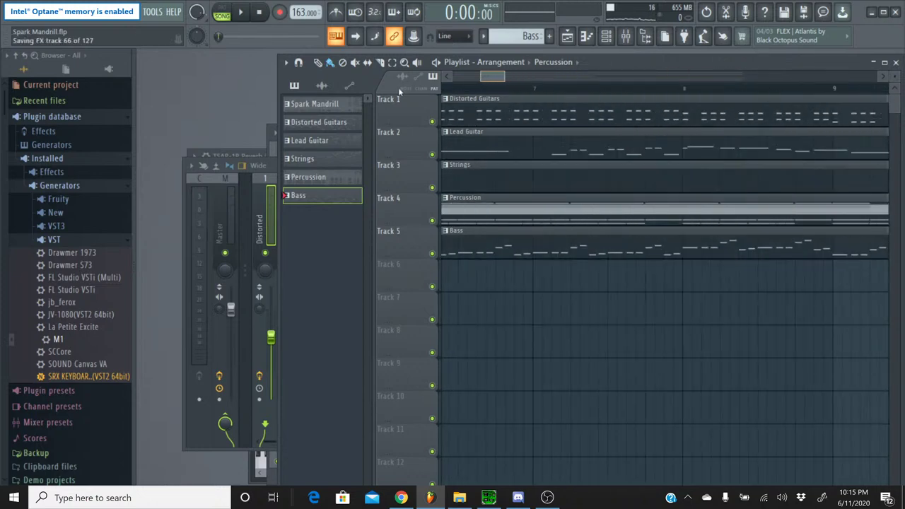
scroll(486, 90, down, 5)
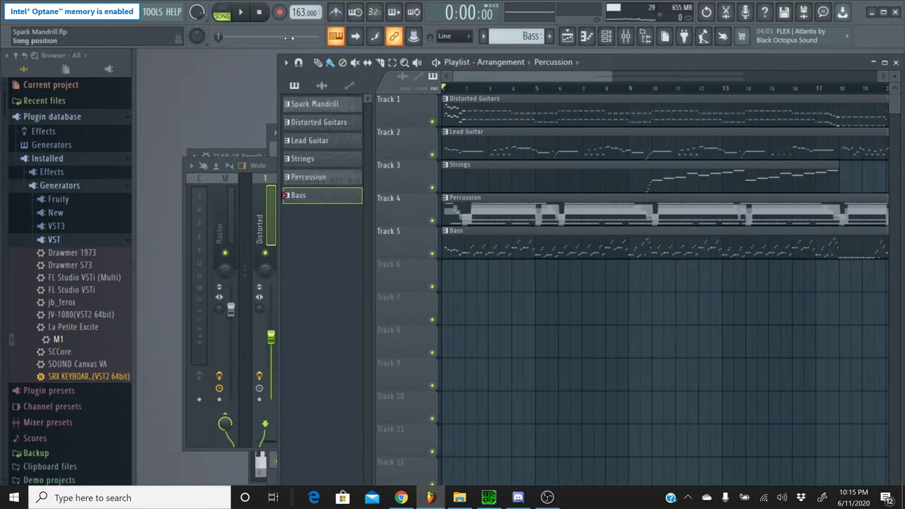
click(239, 20)
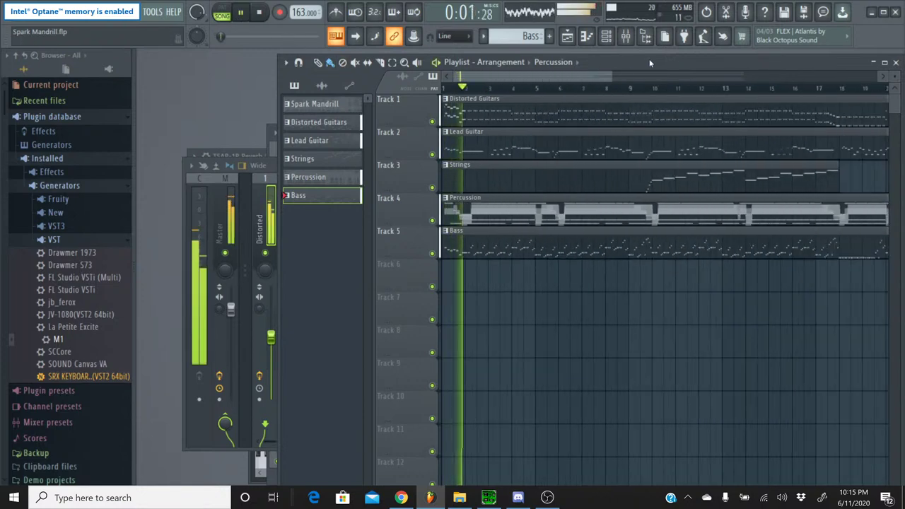
click(607, 40)
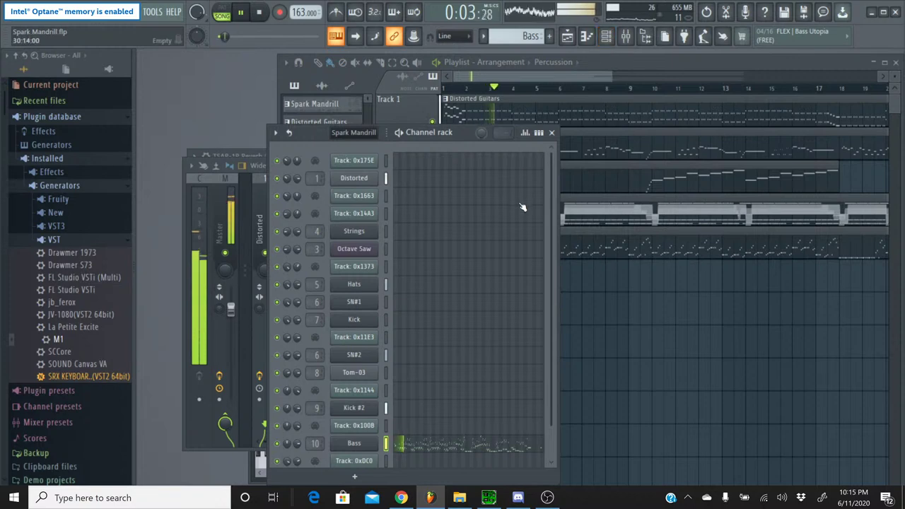
click(625, 37)
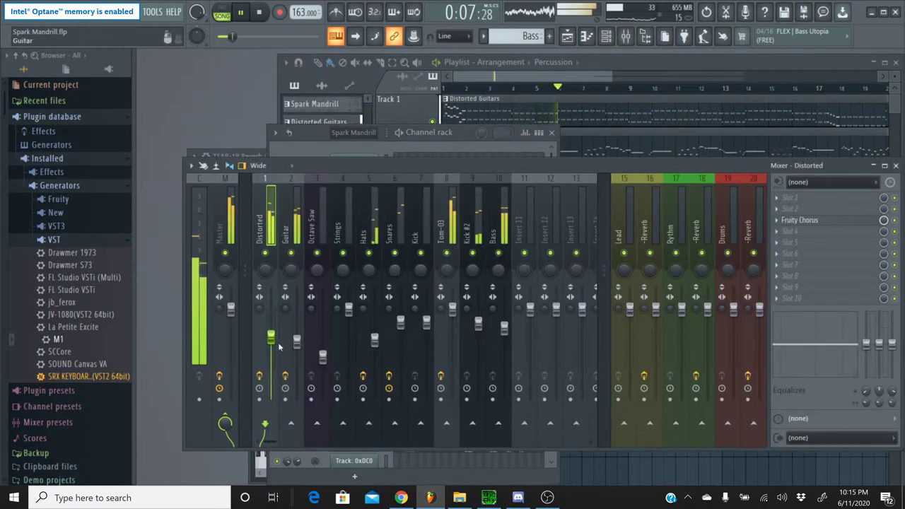
Lower the Distorted track's volume slightly and set the Guitar track's volume to 62%
drag(271, 337, 272, 343)
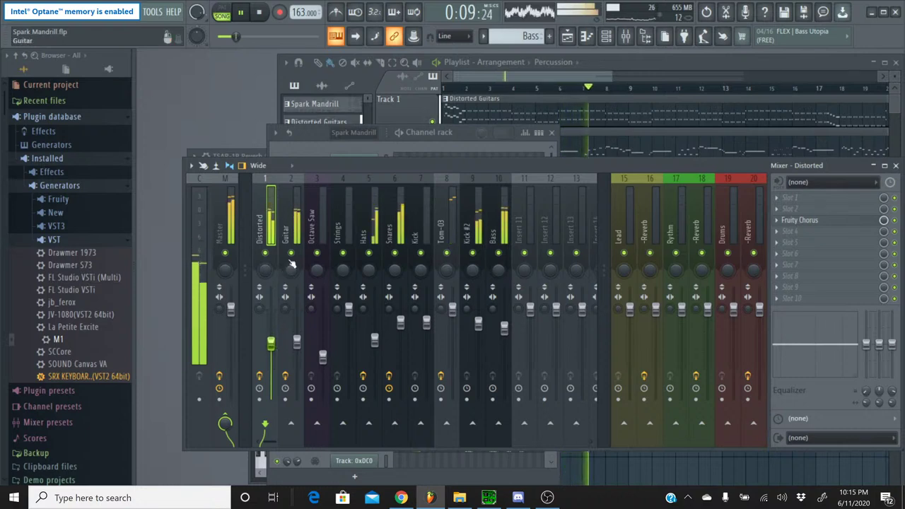
click(295, 286)
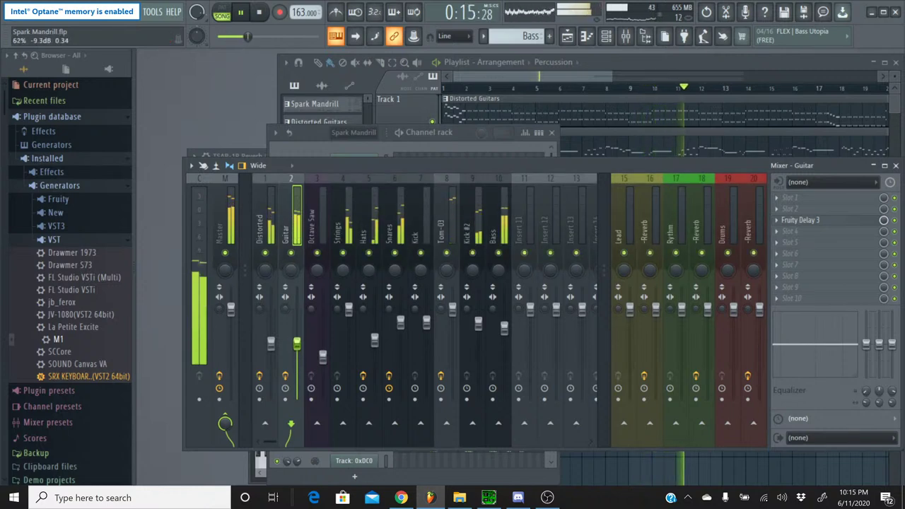
Load the Saturation Knob effect into the Strings track's fourth effect slot, raise its saturation to about 2.0 and close its window
click(346, 181)
click(798, 235)
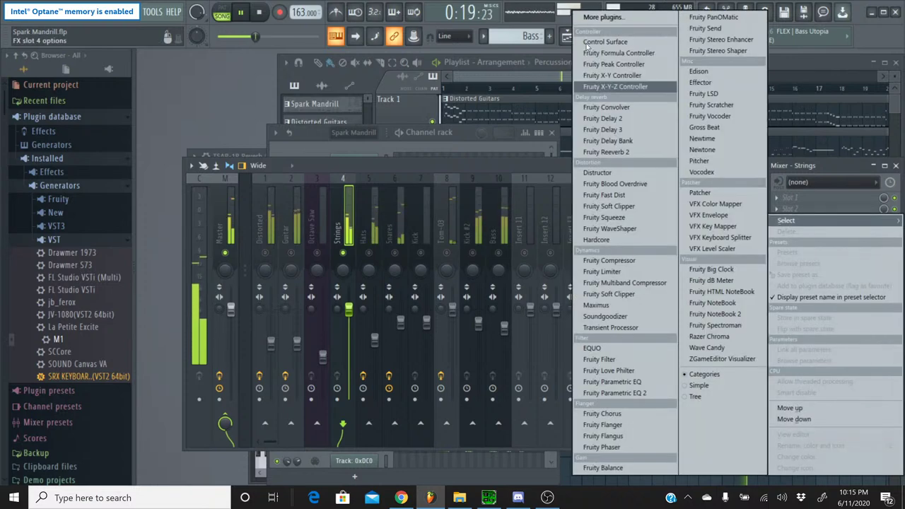
click(609, 22)
scroll(417, 237, down, 8)
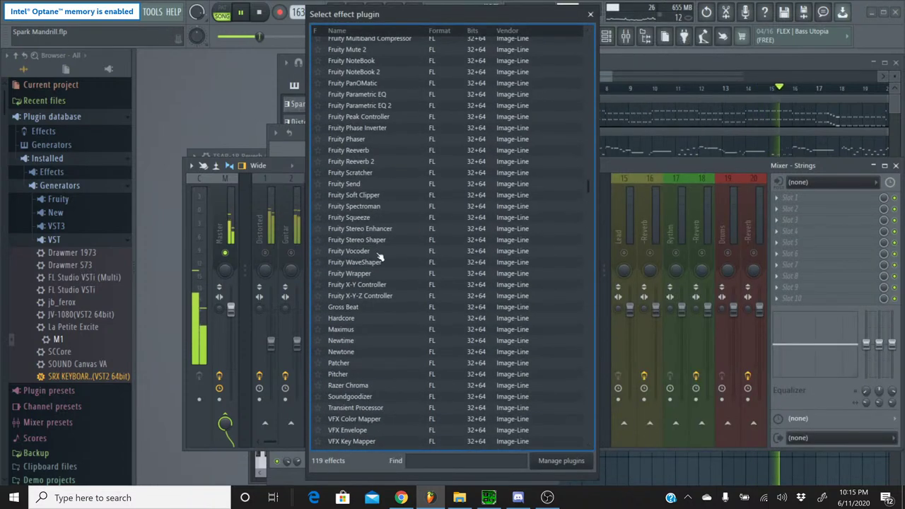
scroll(382, 214, down, 12)
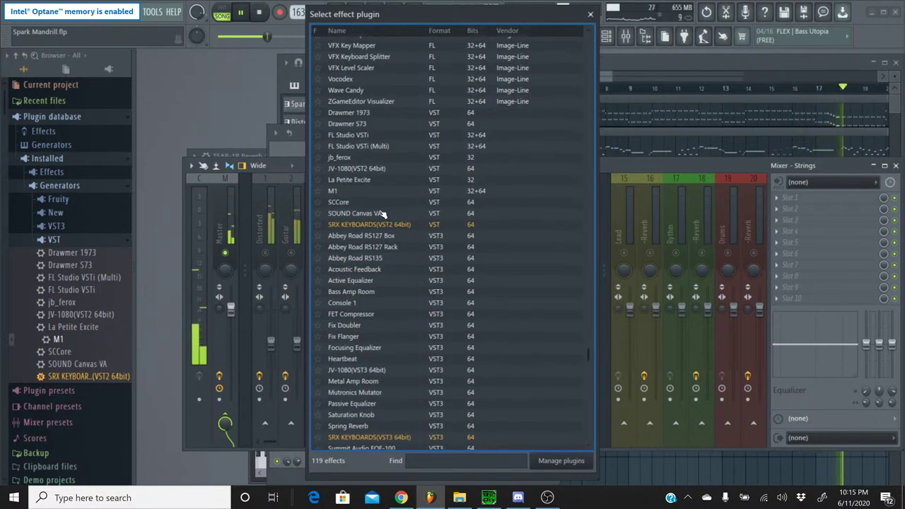
scroll(382, 213, down, 5)
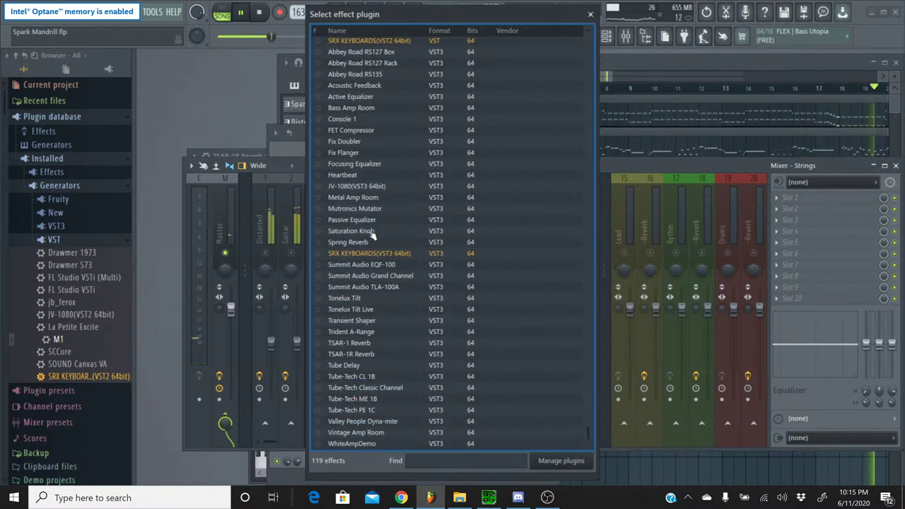
double_click(373, 231)
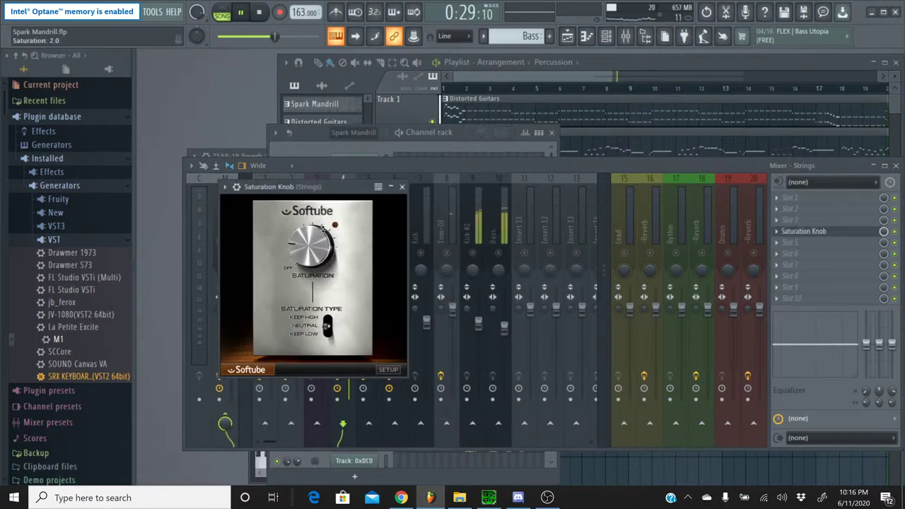
click(402, 187)
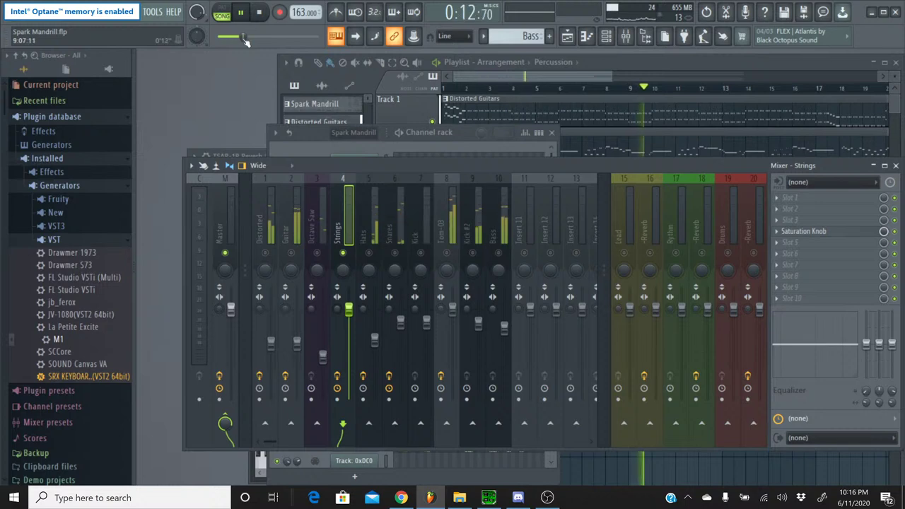
Replay the song from around bar 10, bring all tracks back from solo and lower the Strings track's volume slightly
drag(241, 36, 245, 36)
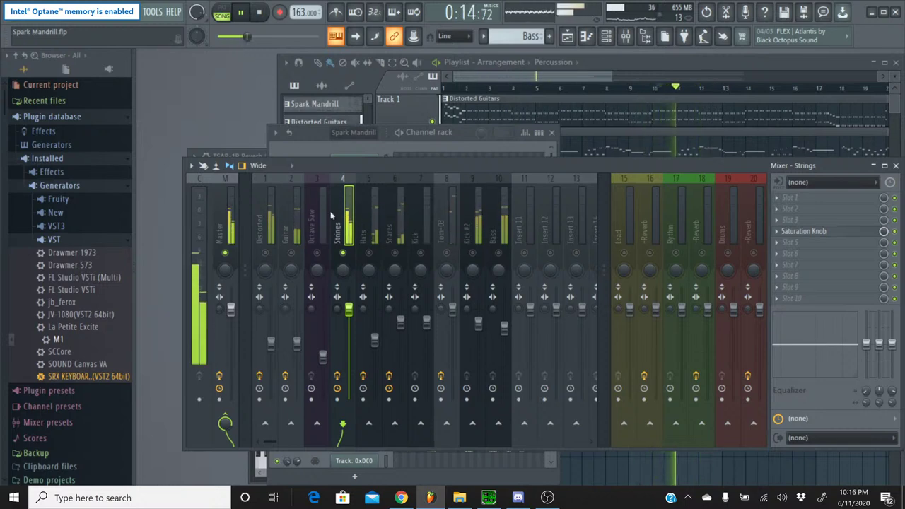
right_click(343, 253)
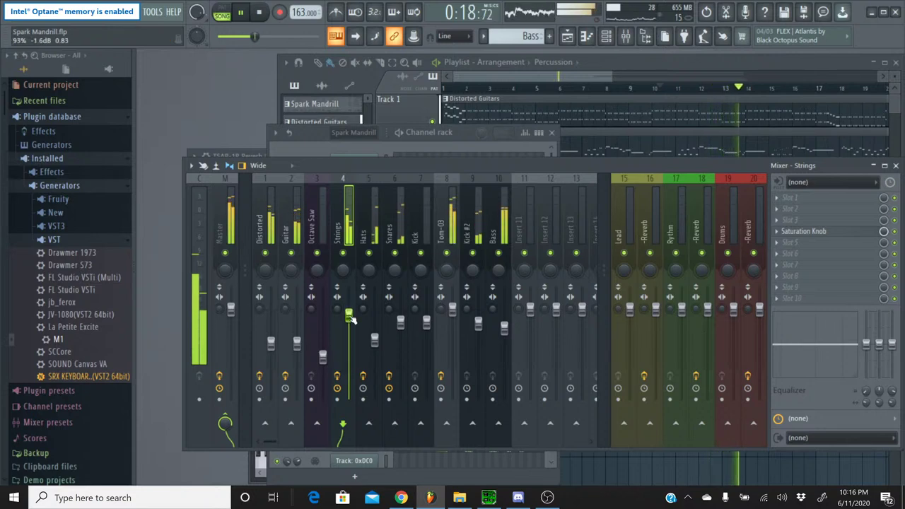
drag(351, 318, 351, 314)
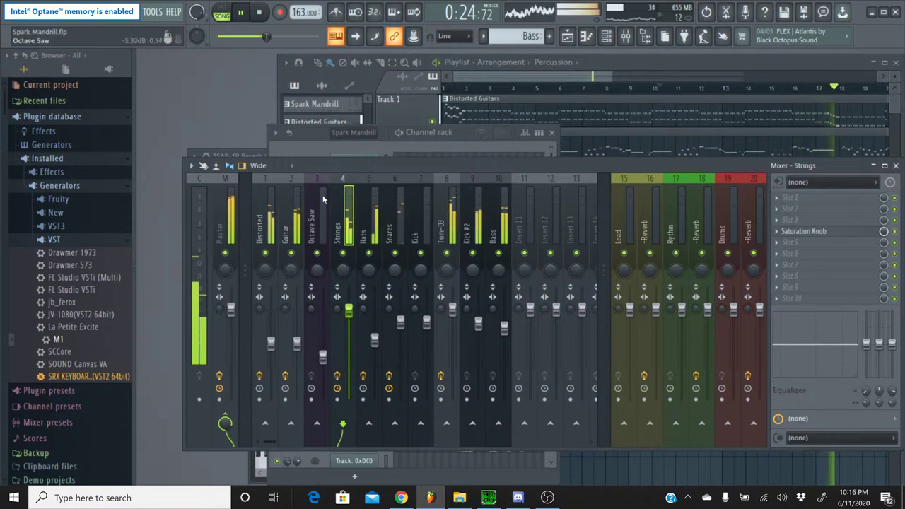
Add Fruity Chorus to the Octave Saw track's fourth effect slot and minimize its window
click(319, 305)
click(800, 231)
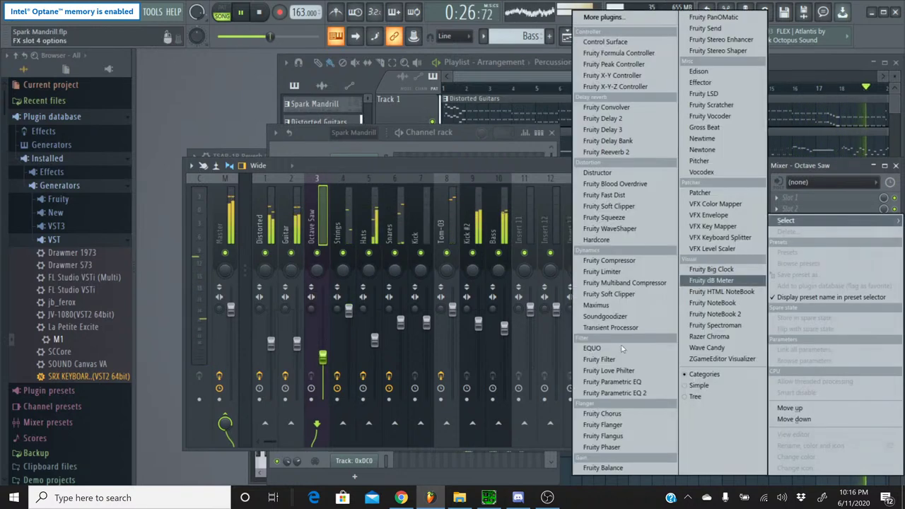
click(577, 416)
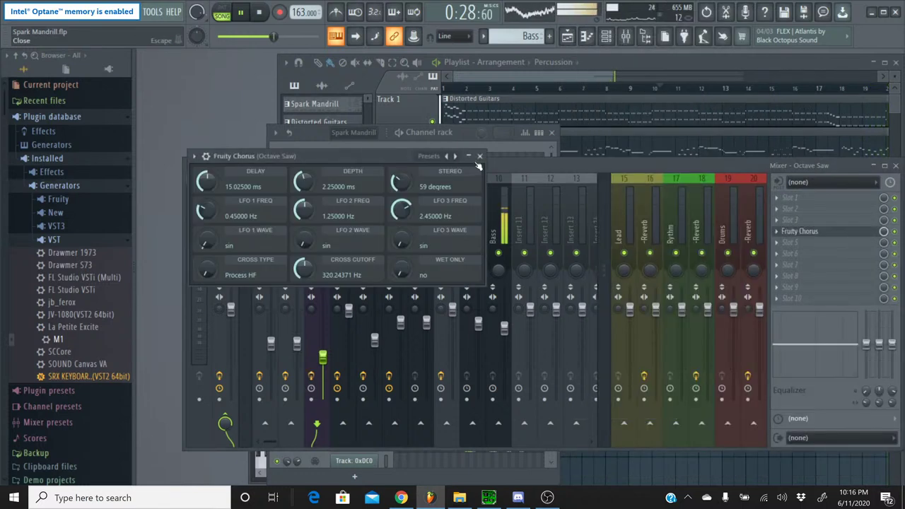
click(469, 156)
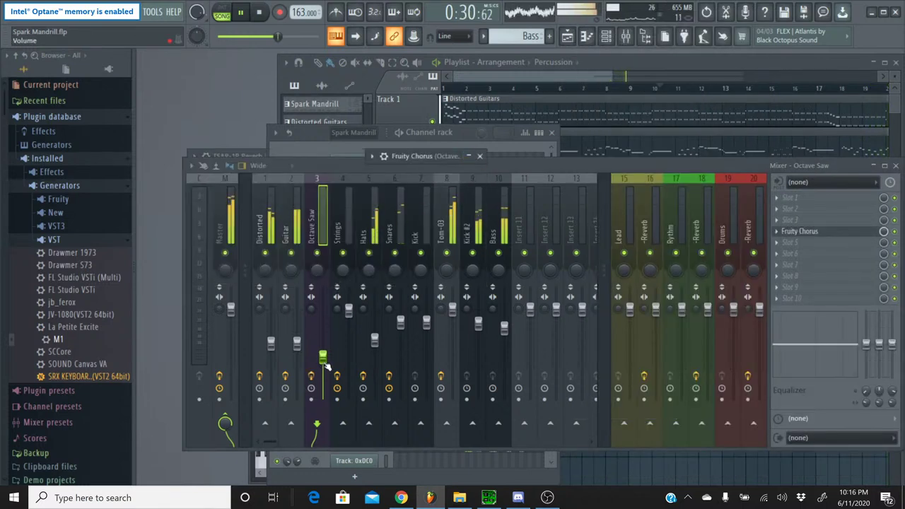
Set the Octave Saw track's volume to 52% and solo the track
drag(326, 365, 326, 356)
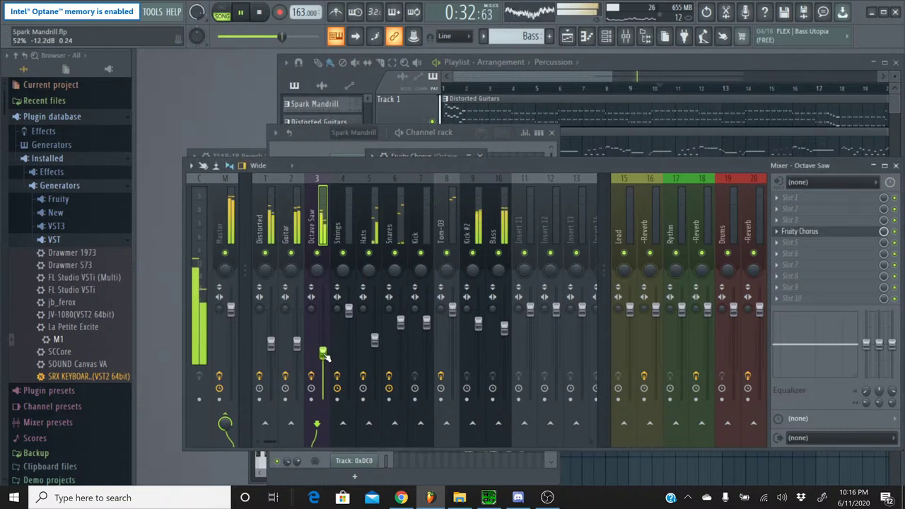
right_click(316, 254)
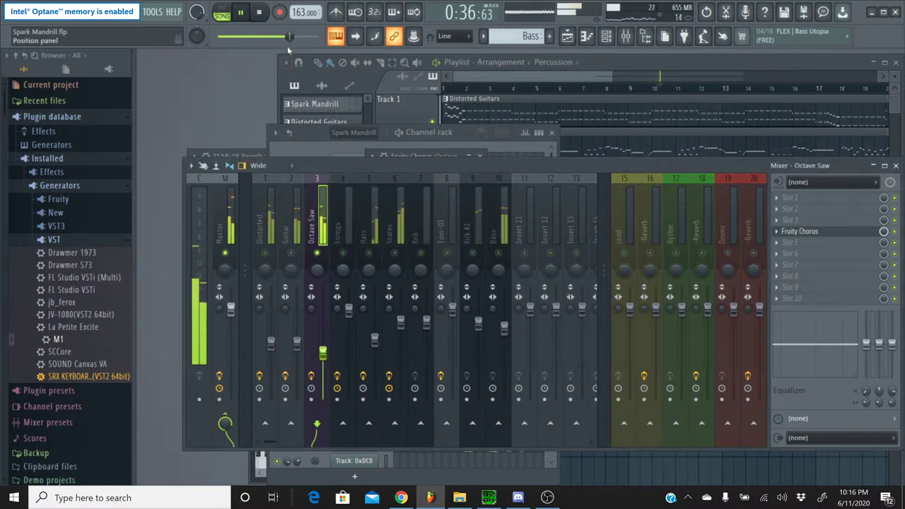
Replay the soloed Octave Saw passage around bars 19 to 24, and restore the full mix before stopping playback
drag(291, 39, 275, 39)
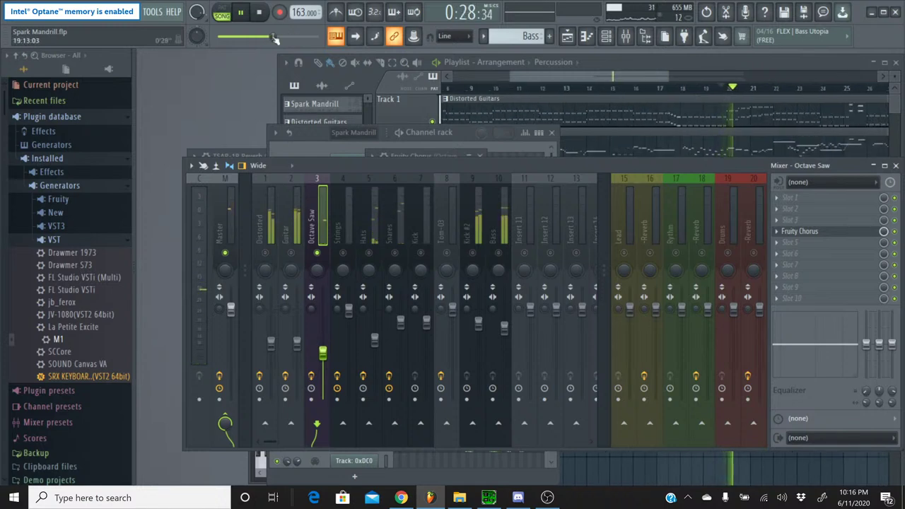
click(282, 39)
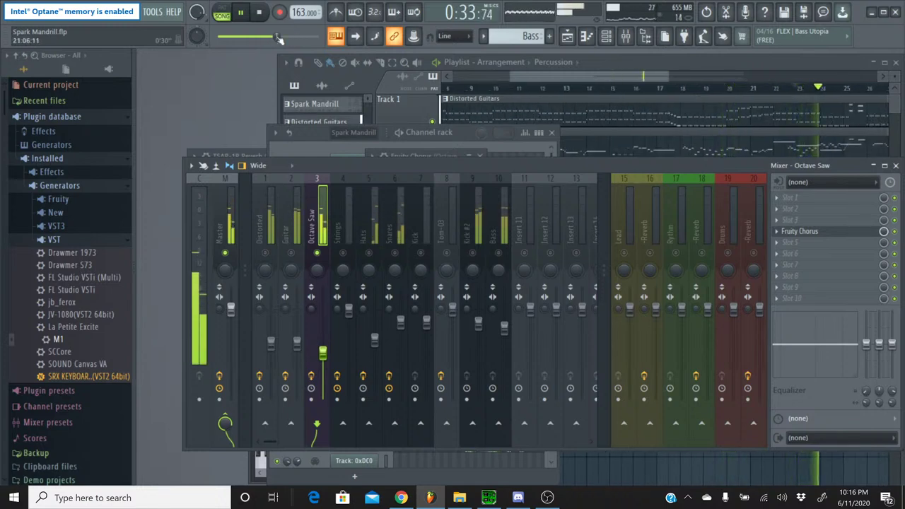
click(279, 39)
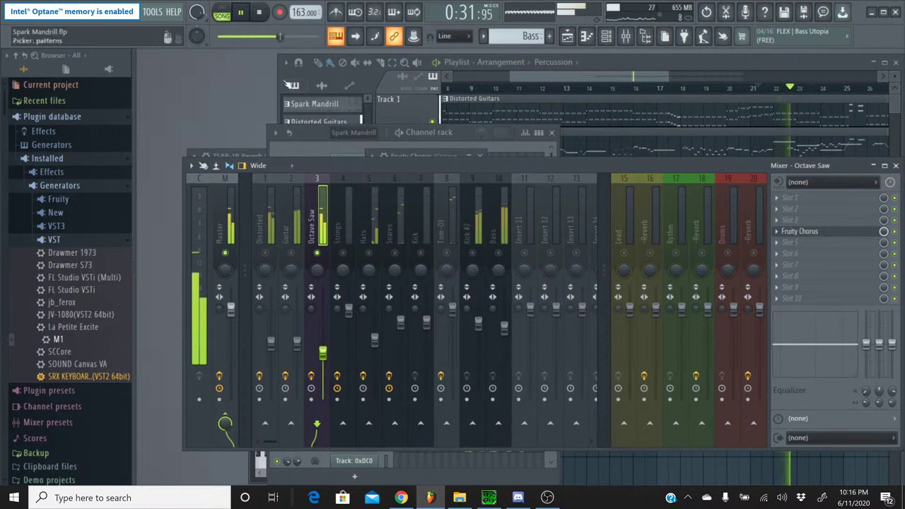
right_click(317, 253)
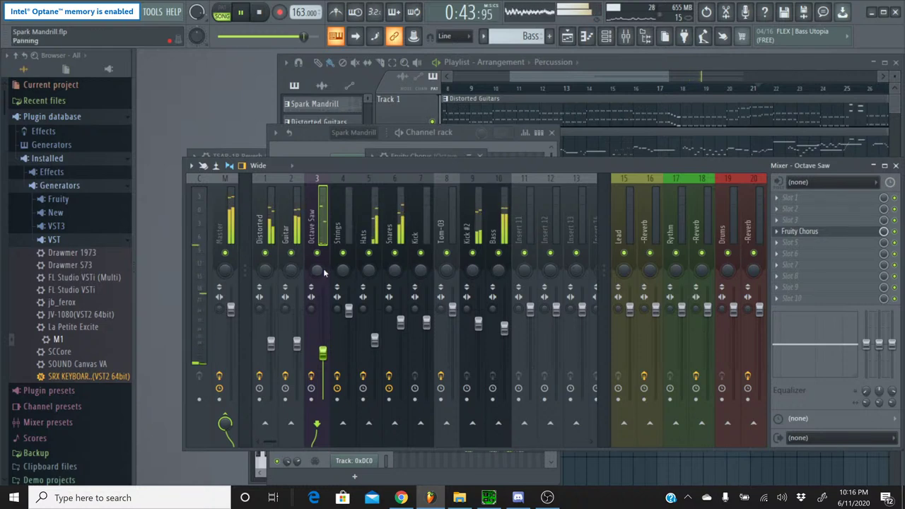
click(259, 13)
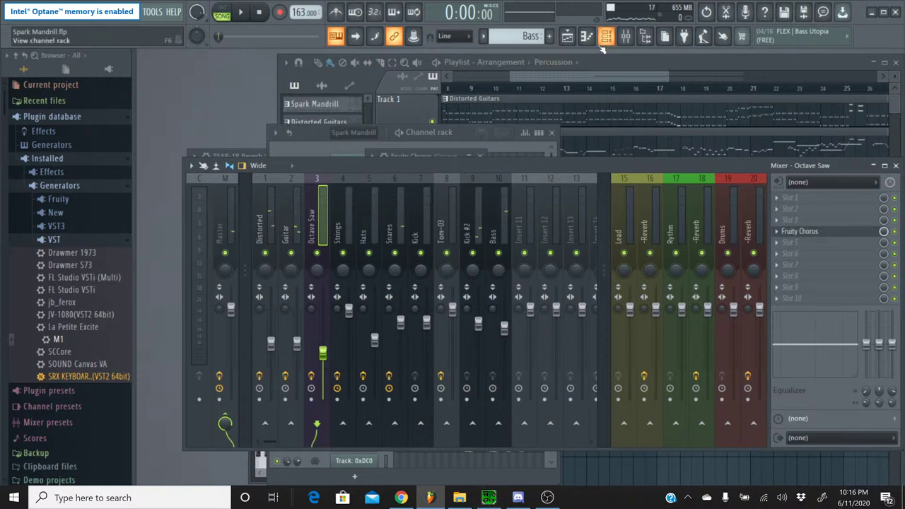
Switch to the Spark Mandrill pattern and examine the Track: 0x14A3 notes around bar 29 in the piano roll
click(523, 36)
click(558, 57)
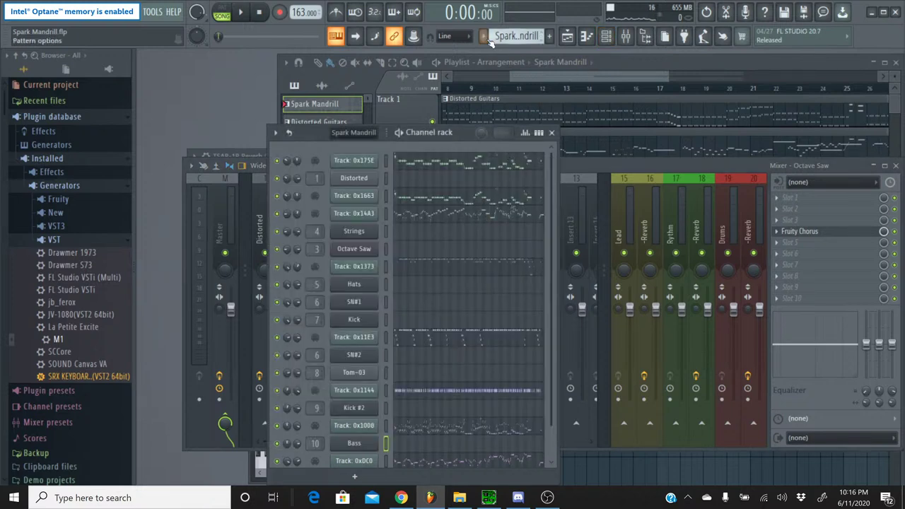
click(492, 214)
scroll(501, 105, up, 2)
scroll(572, 167, up, 3)
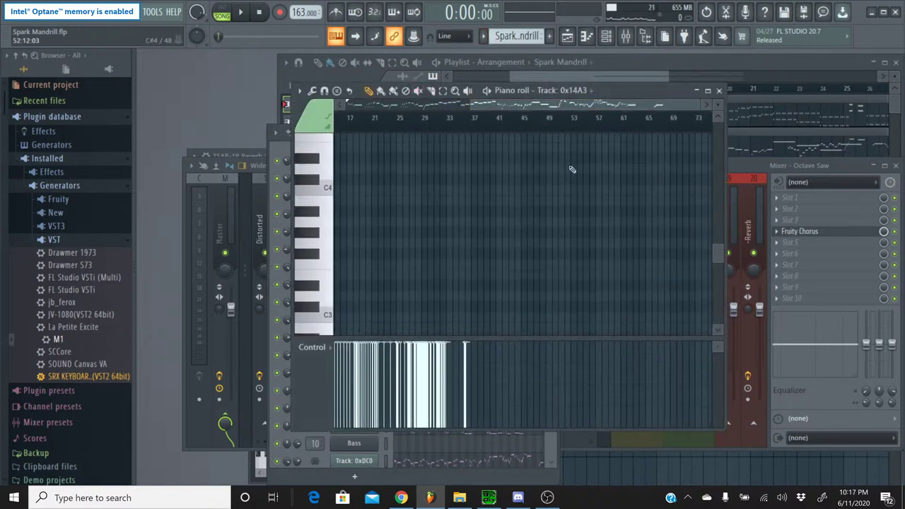
scroll(549, 127, up, 3)
scroll(549, 202, up, 2)
scroll(549, 202, up, 8)
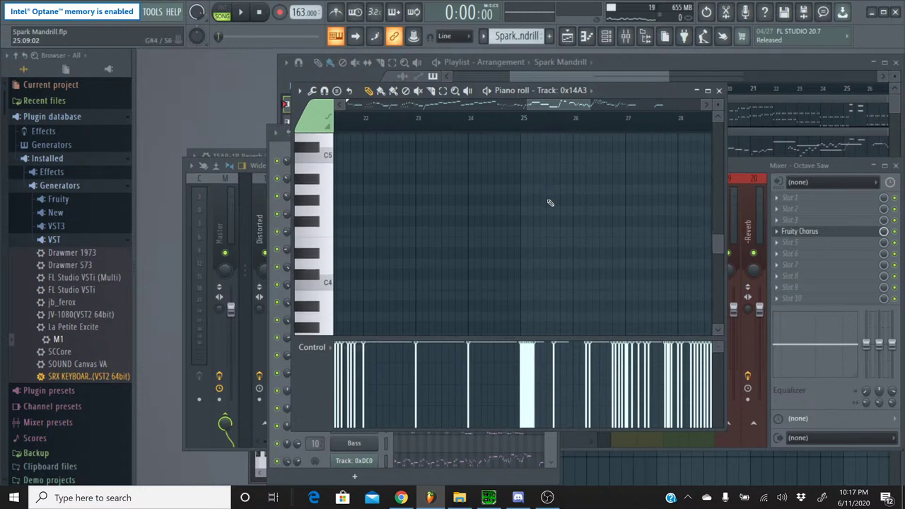
scroll(541, 179, down, 3)
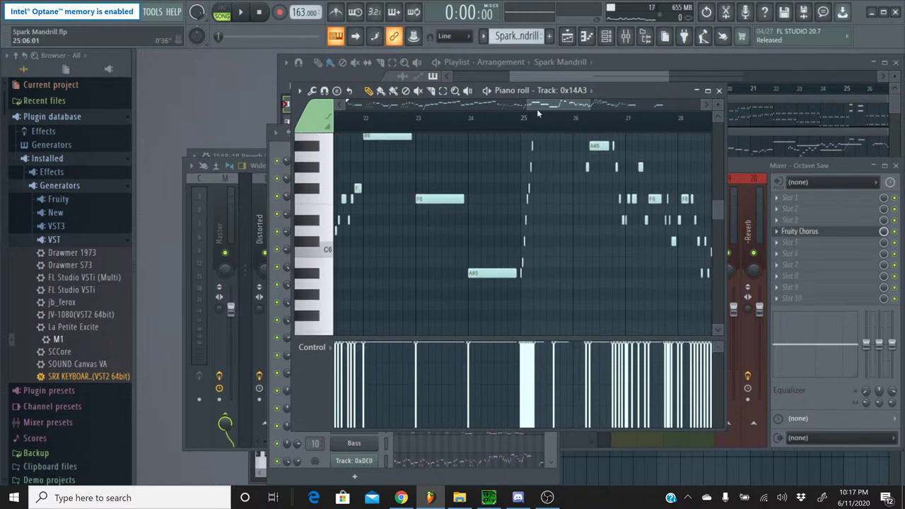
drag(541, 106, 576, 106)
scroll(564, 160, up, 2)
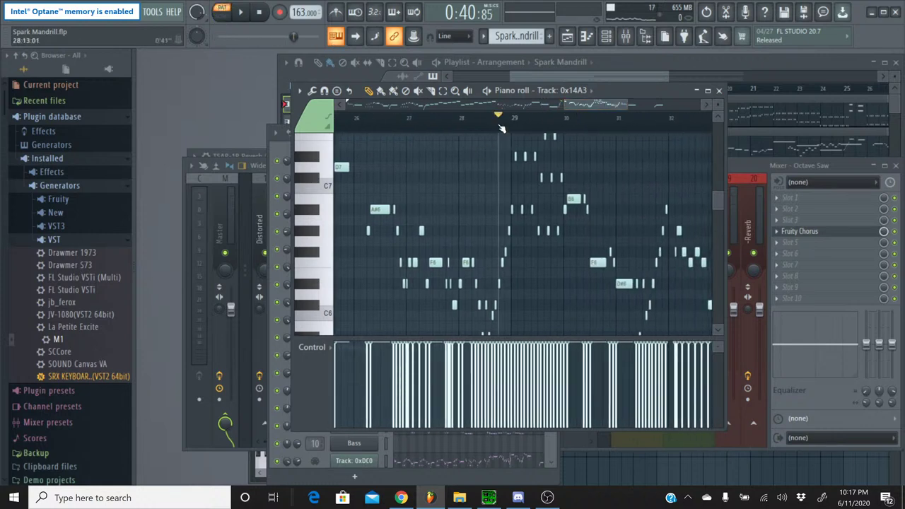
Audition the Track: 0x14A3 run leading into bar 29, and place the playhead at the start of bar 29
click(240, 12)
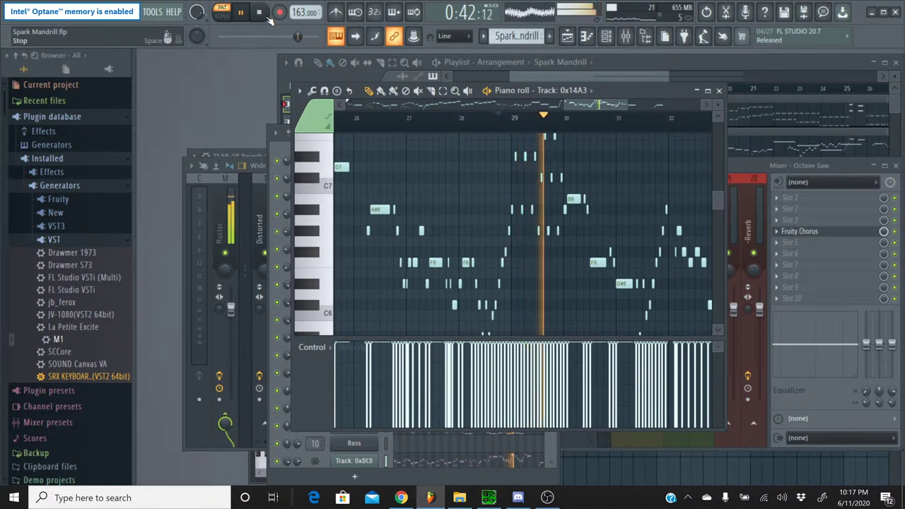
click(260, 12)
scroll(520, 119, up, 3)
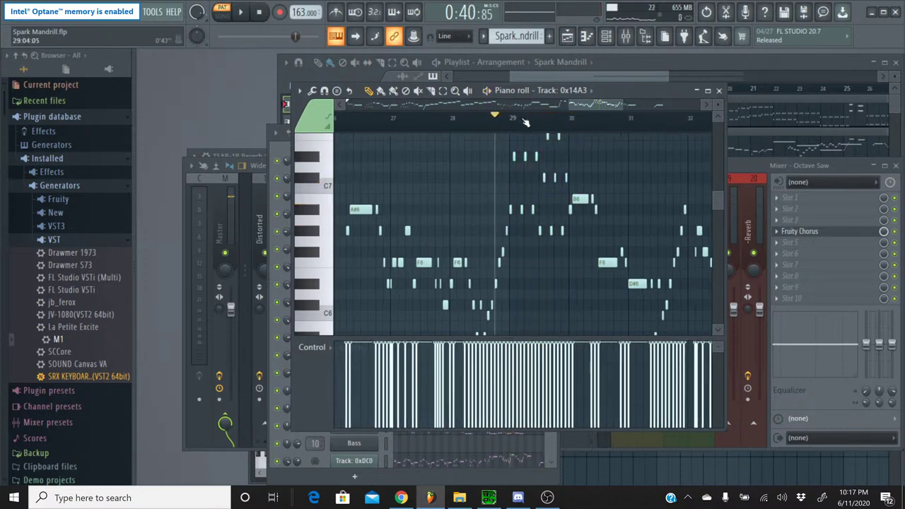
scroll(525, 122, up, 2)
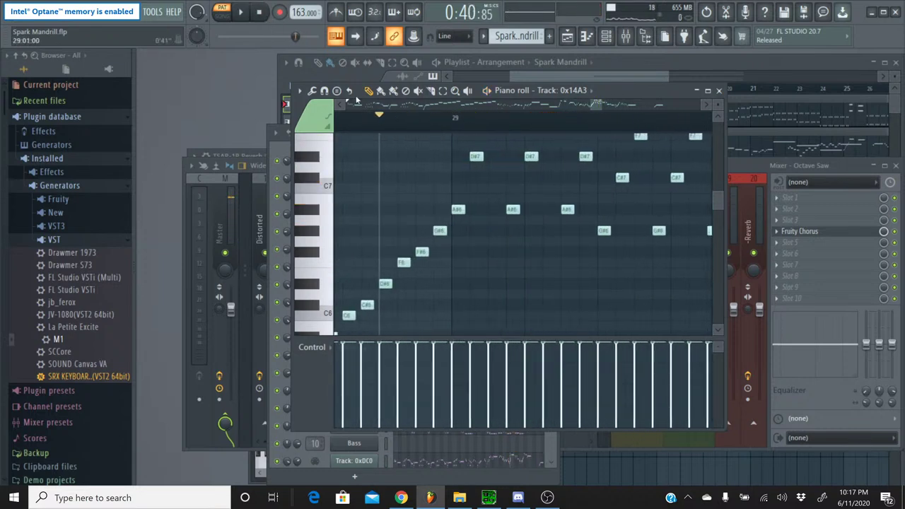
click(240, 12)
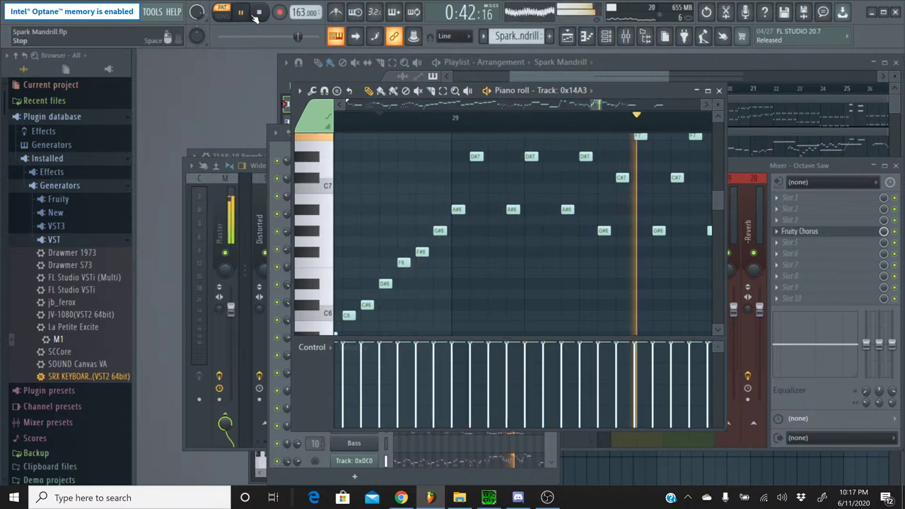
click(258, 12)
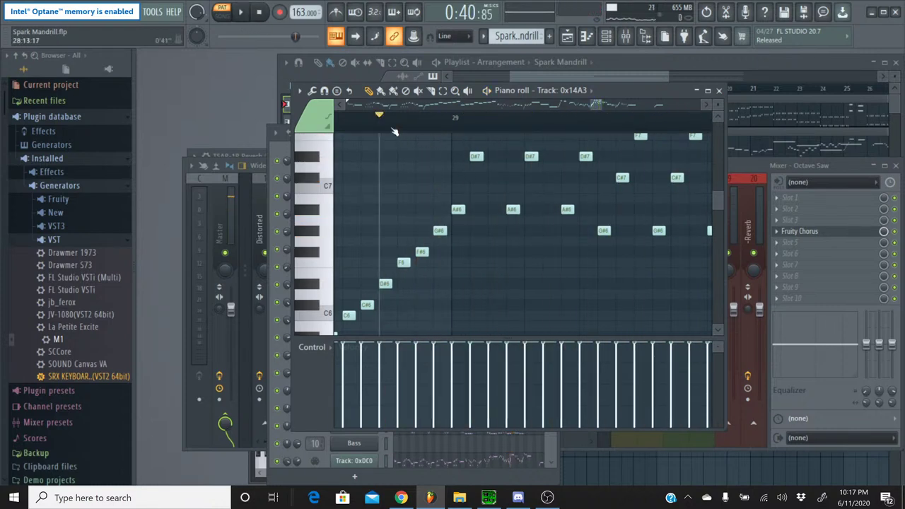
drag(380, 117, 456, 119)
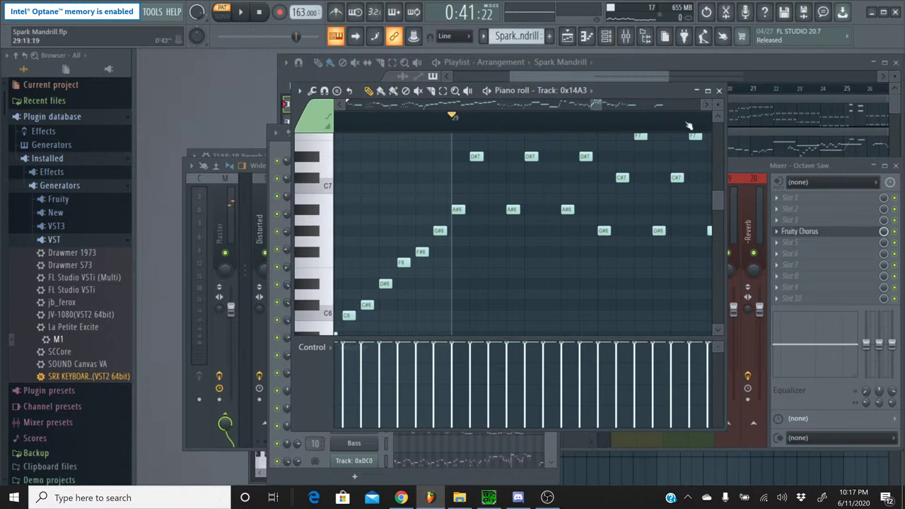
click(718, 92)
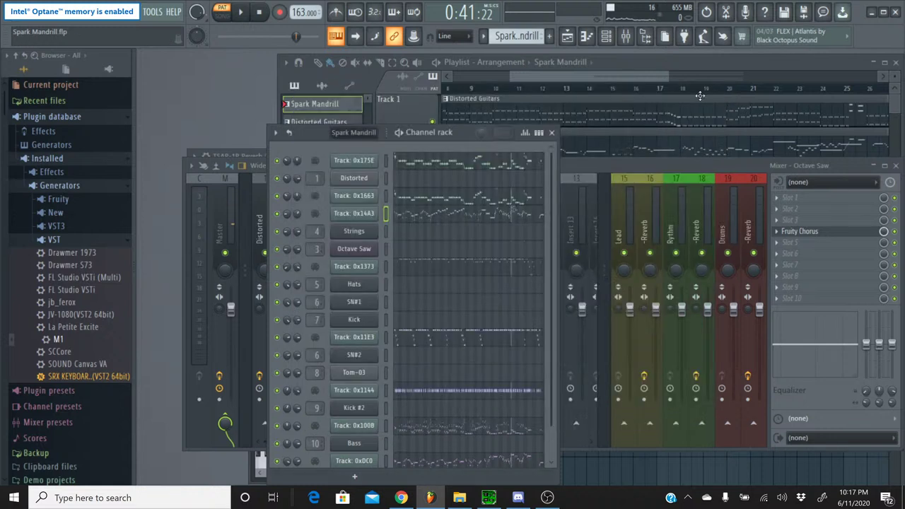
Switch to the Lead Guitar pattern and open the Octave Saw notes around bar 29 in the piano roll
click(483, 36)
click(503, 90)
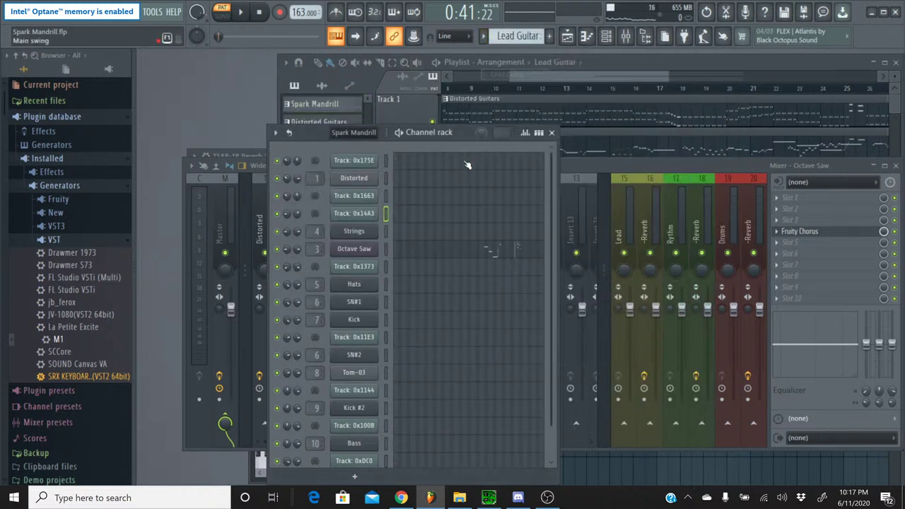
click(516, 253)
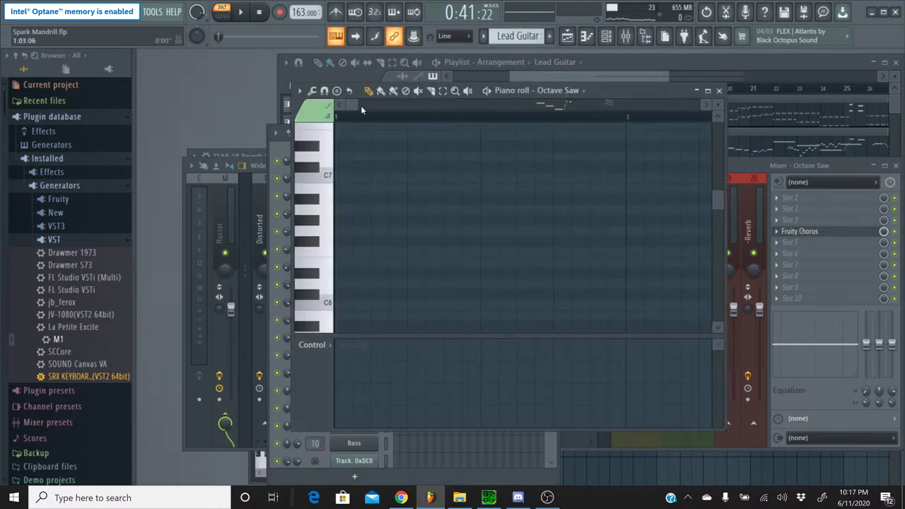
mouse_move(359, 104)
mouse_down()
mouse_move(557, 107)
mouse_move(608, 123)
mouse_up()
scroll(612, 162, up, 5)
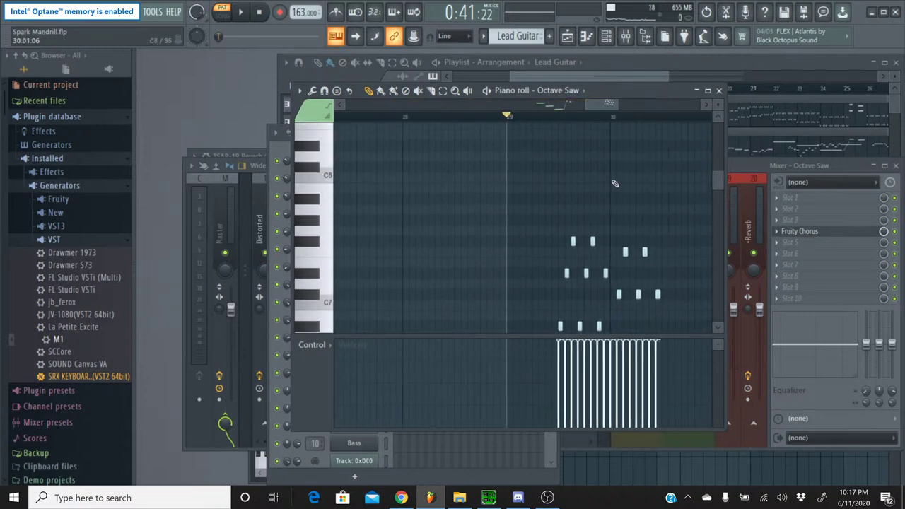
Move the whole Octave Saw note group half a bar earlier to start at bar 29, and close the piano roll and channel rack
scroll(612, 182, down, 2)
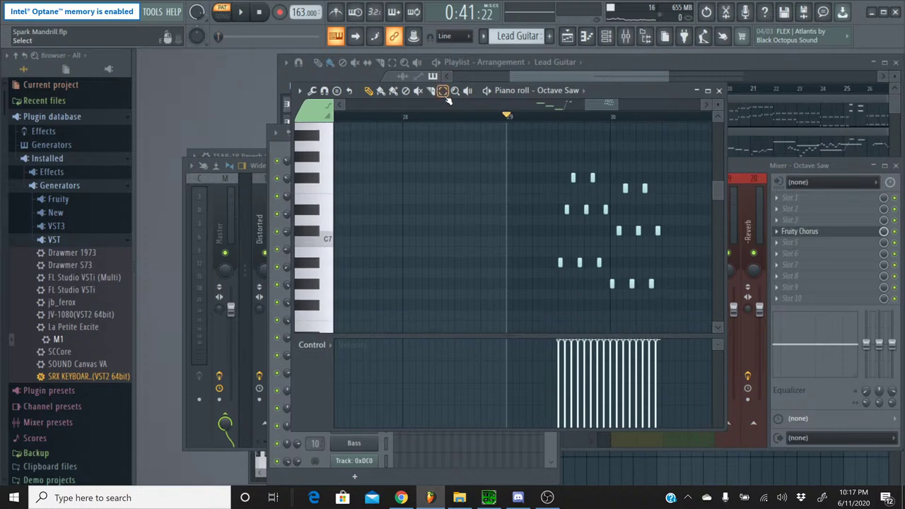
drag(645, 270, 548, 142)
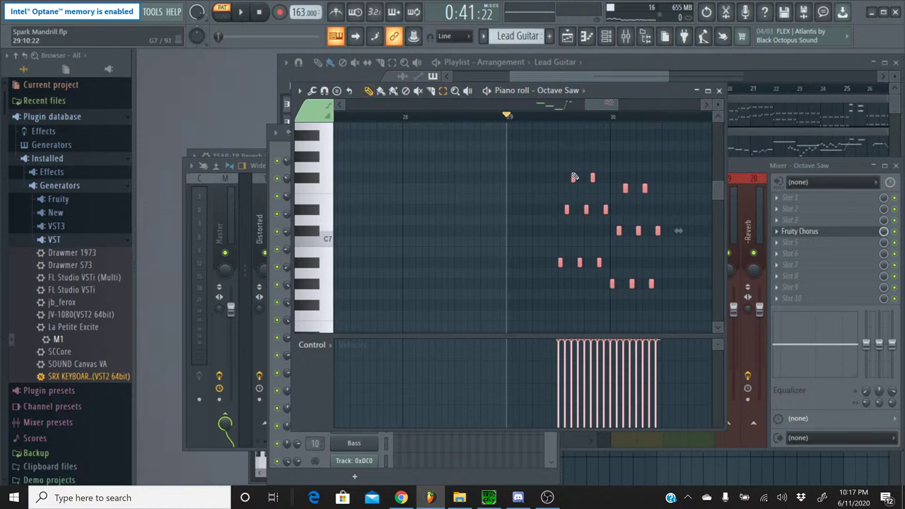
drag(571, 178, 521, 179)
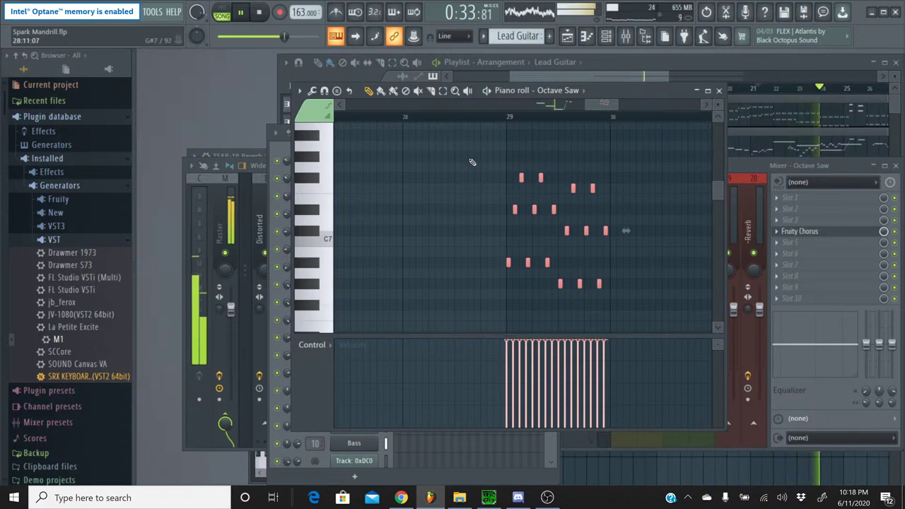
scroll(473, 161, down, 3)
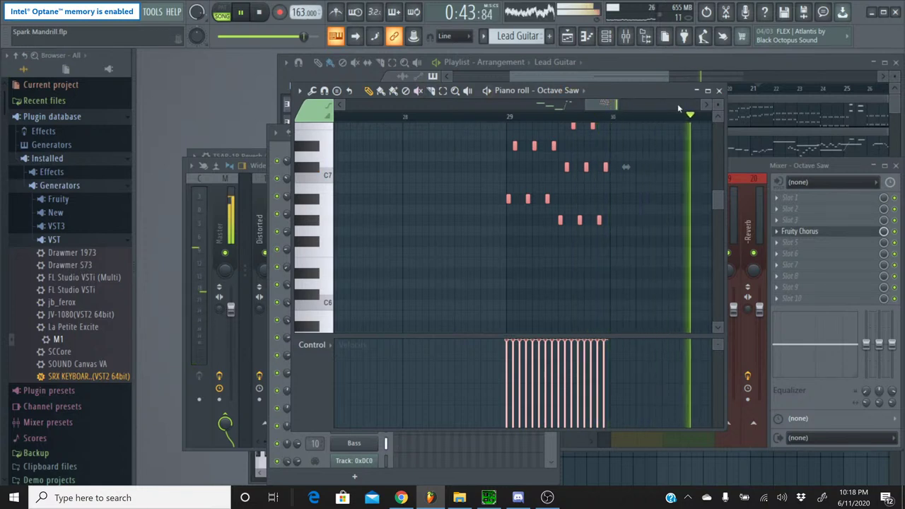
click(719, 90)
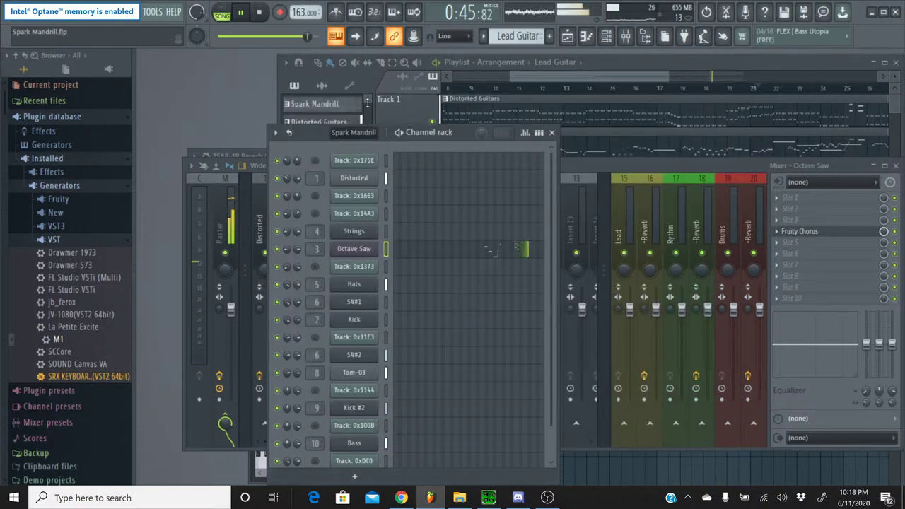
click(552, 132)
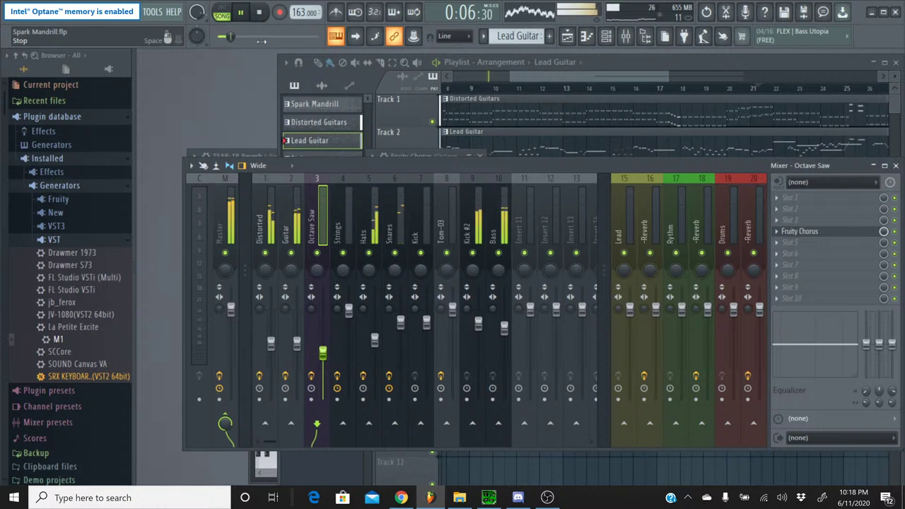
Solo the Octave Saw mixer track and open its Fruity Chorus while replaying the song from around bar 21
right_click(318, 254)
drag(241, 46, 279, 47)
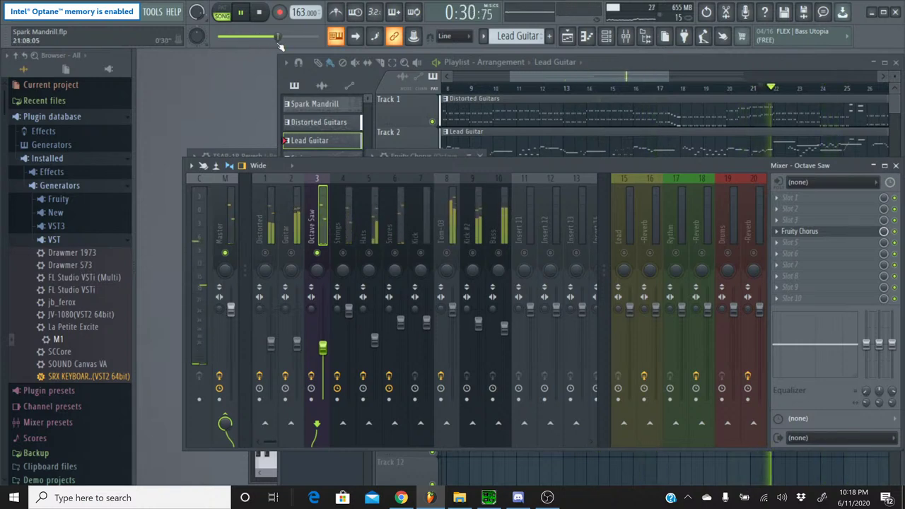
click(863, 238)
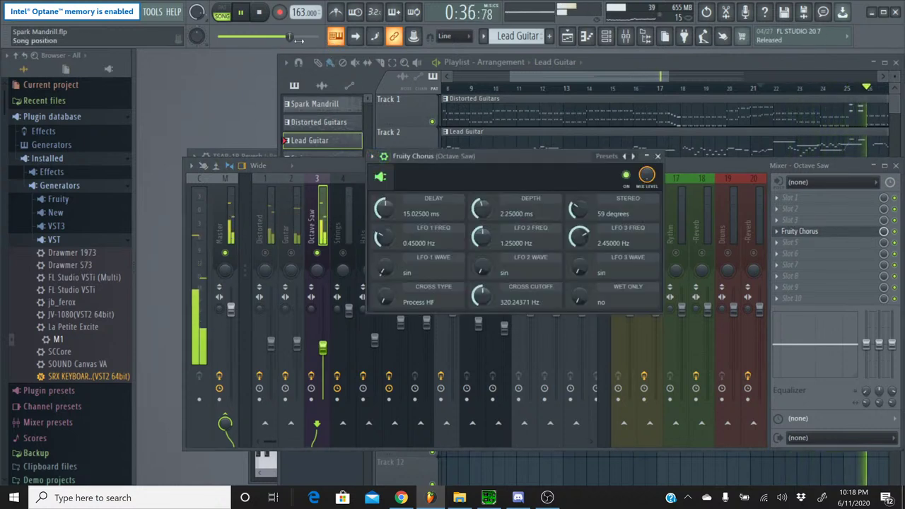
click(285, 37)
click(284, 36)
drag(284, 37, 278, 37)
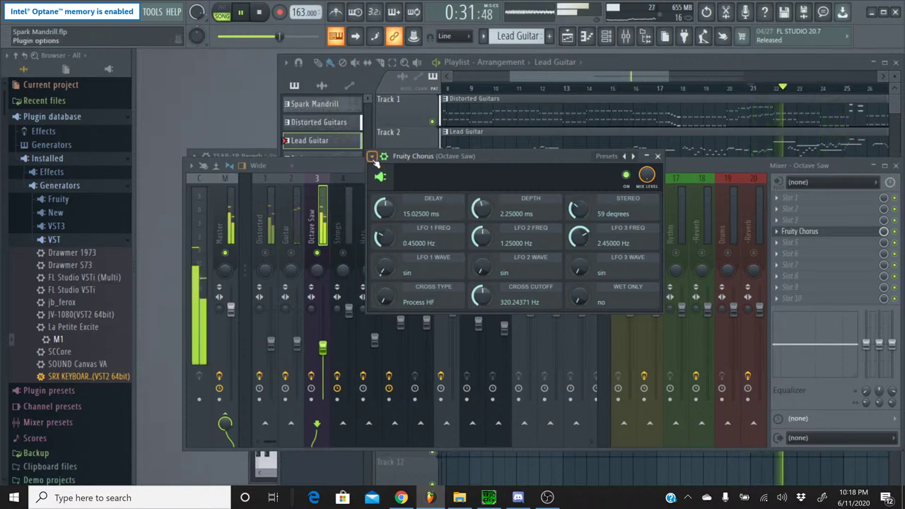
Step the Octave Saw's Fruity Chorus through Default to the Fat Clean preset, replaying the passage from around bar 21 to compare
click(634, 156)
click(634, 156)
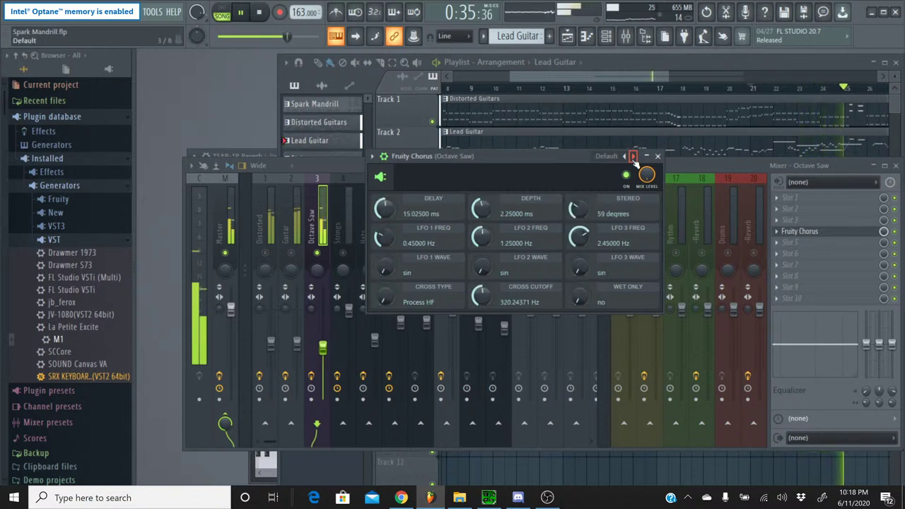
drag(288, 37, 278, 41)
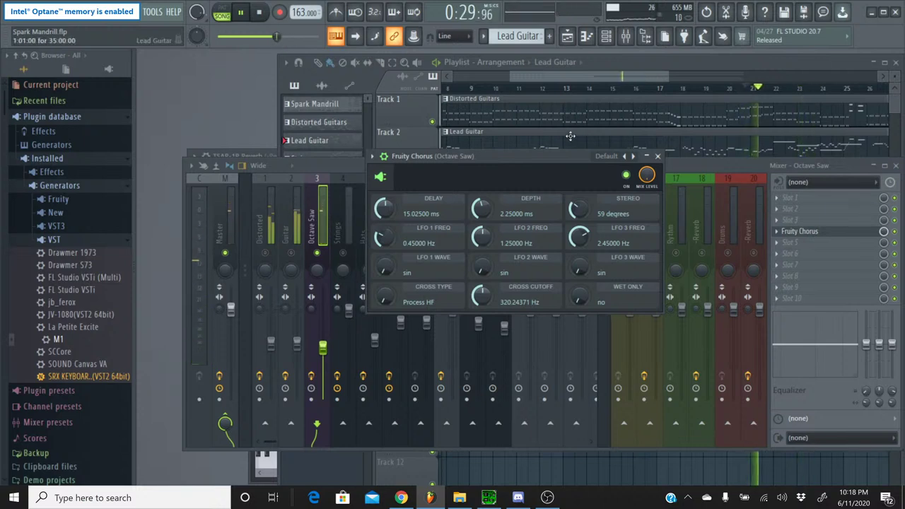
click(634, 156)
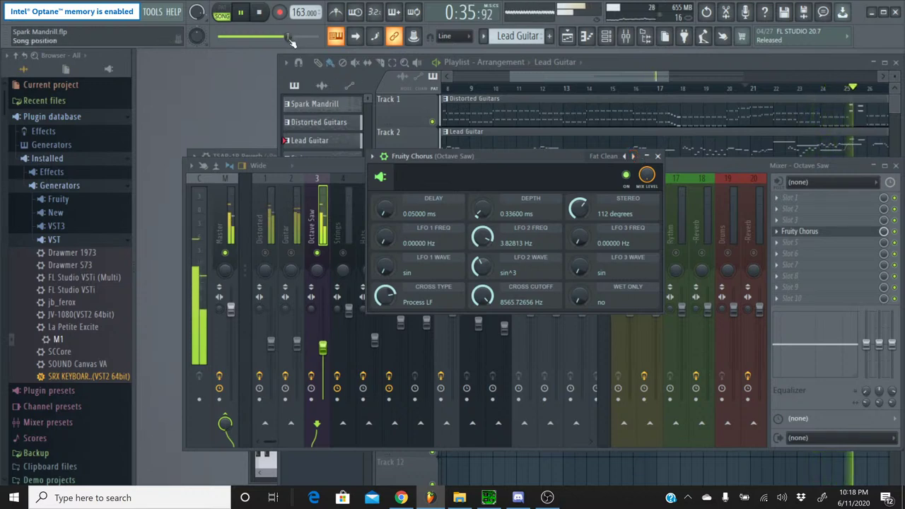
drag(291, 38, 282, 40)
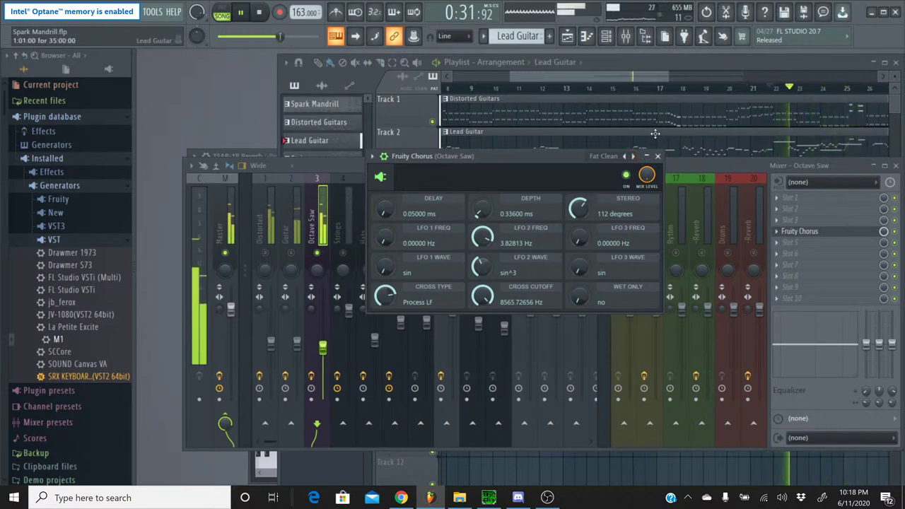
Close the Fruity Chorus and unsolo the Octave Saw track to replay the passage in the full mix
click(657, 156)
right_click(317, 253)
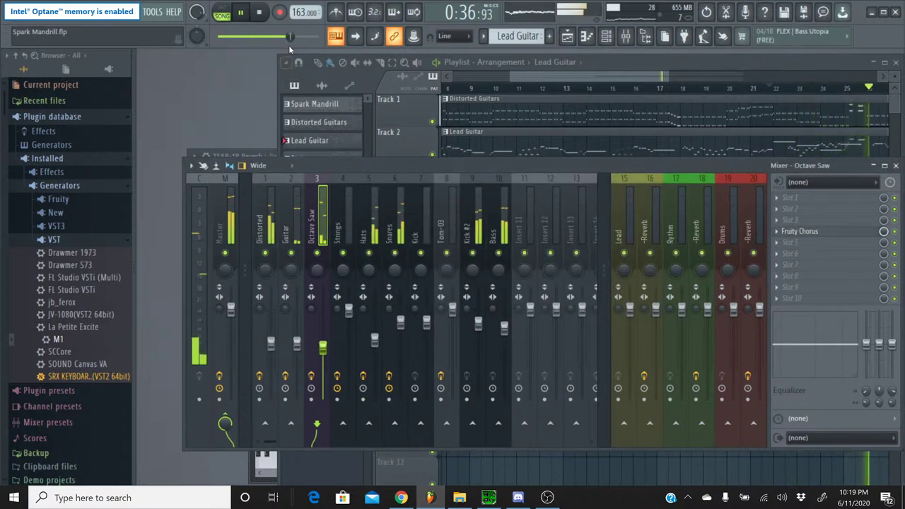
drag(286, 37, 276, 40)
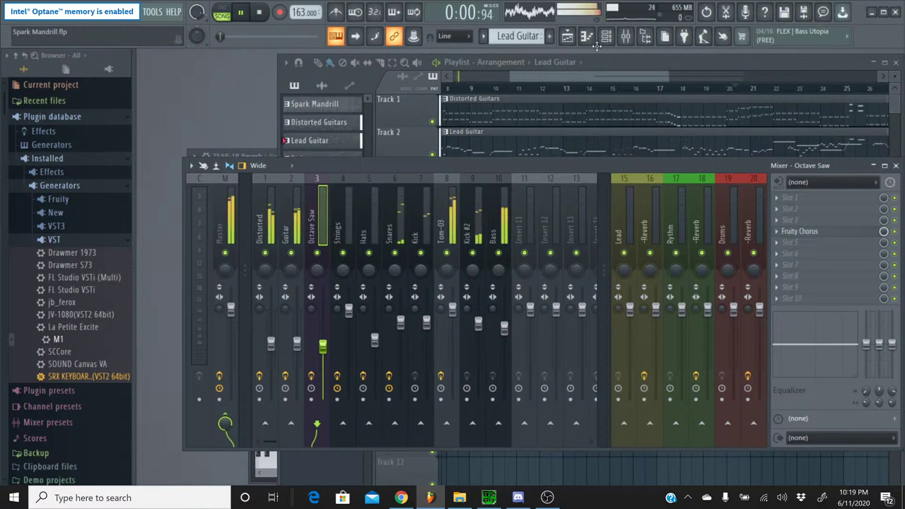
Open the Octave Saw notes in the piano roll and replay the passage leading into bar 29, stopping playback at the end
click(626, 38)
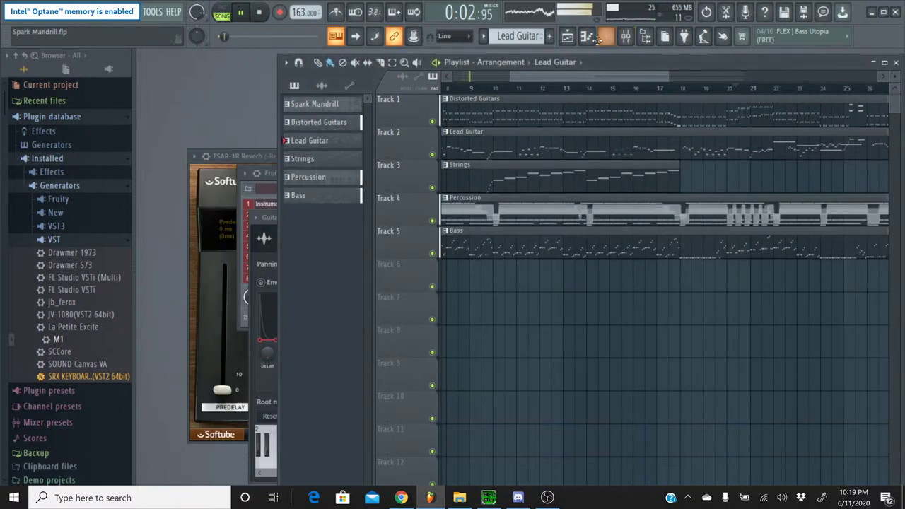
click(606, 37)
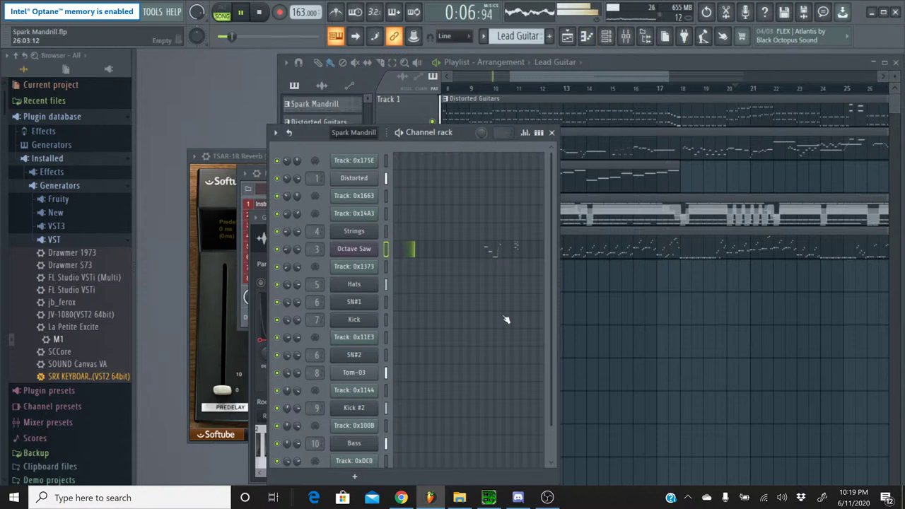
click(366, 255)
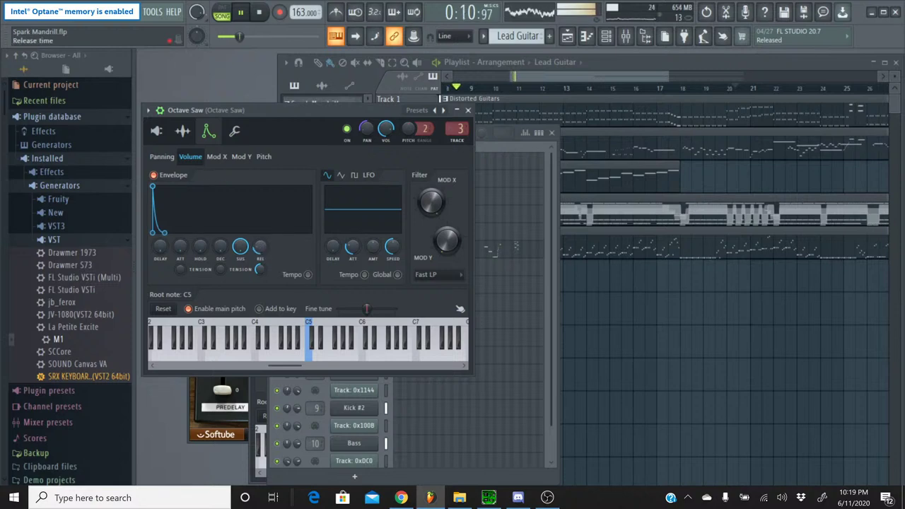
click(467, 111)
click(478, 250)
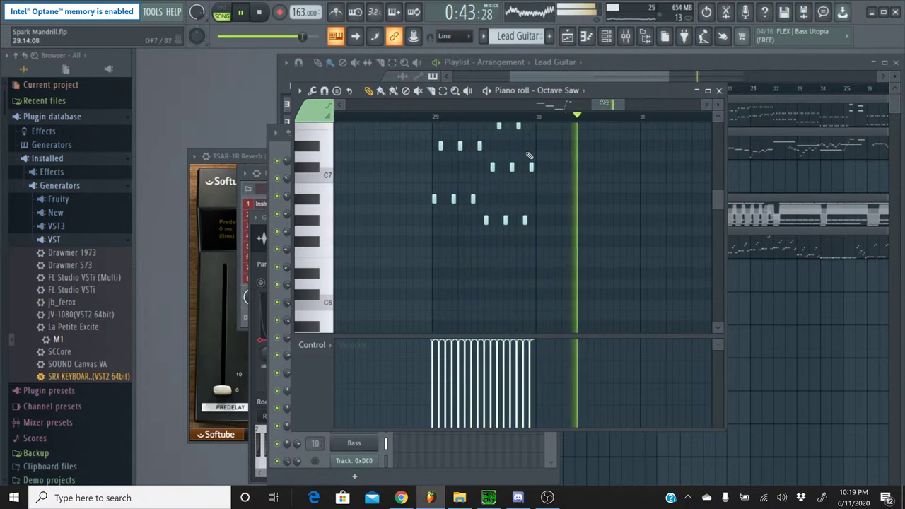
click(395, 118)
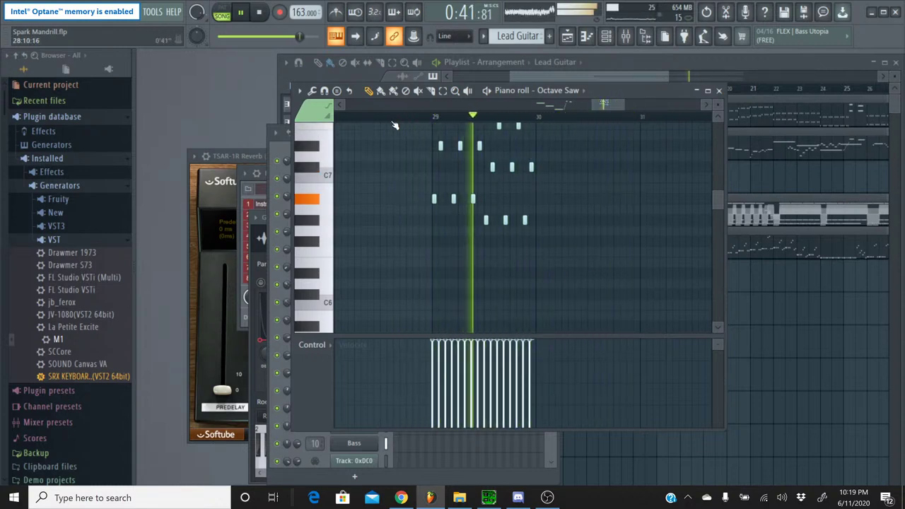
click(421, 118)
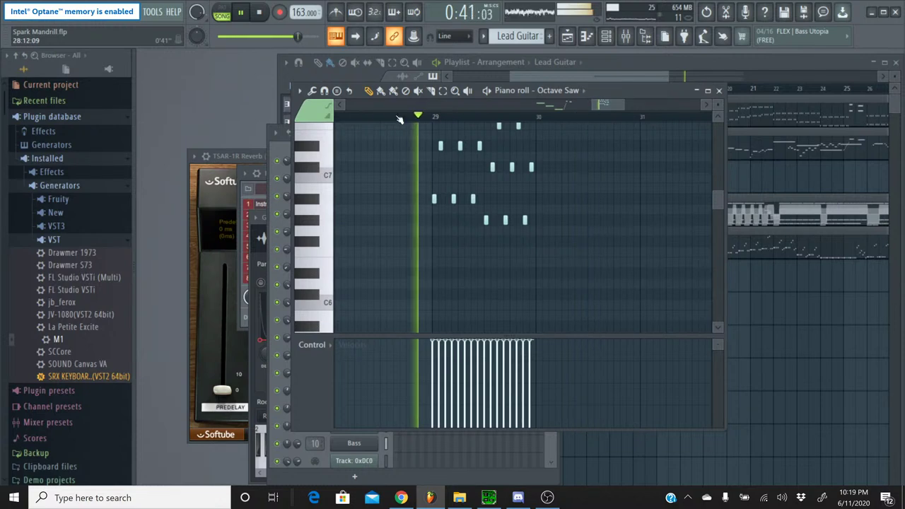
click(259, 14)
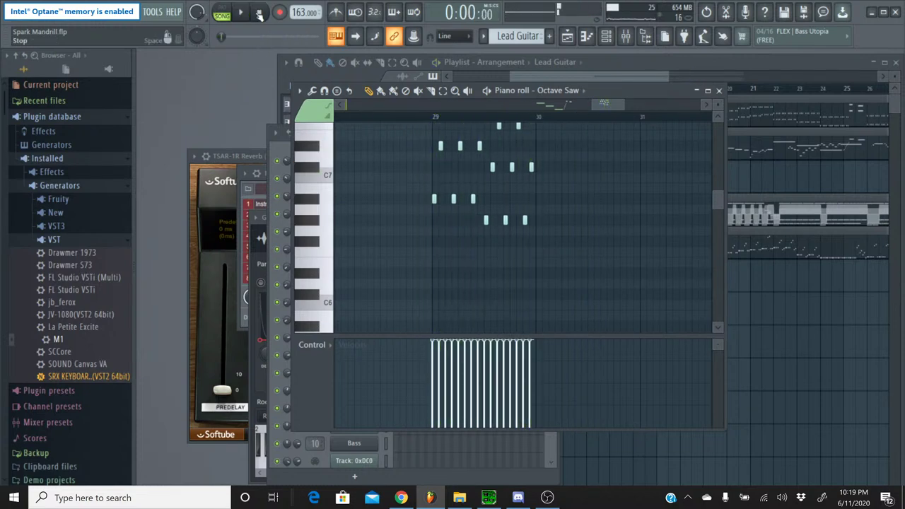
Play 14 Spark Mandrill.spc in SPCTool as a reference, check the stream's live chat in YouTube Studio, and stop and minimise the player
click(489, 497)
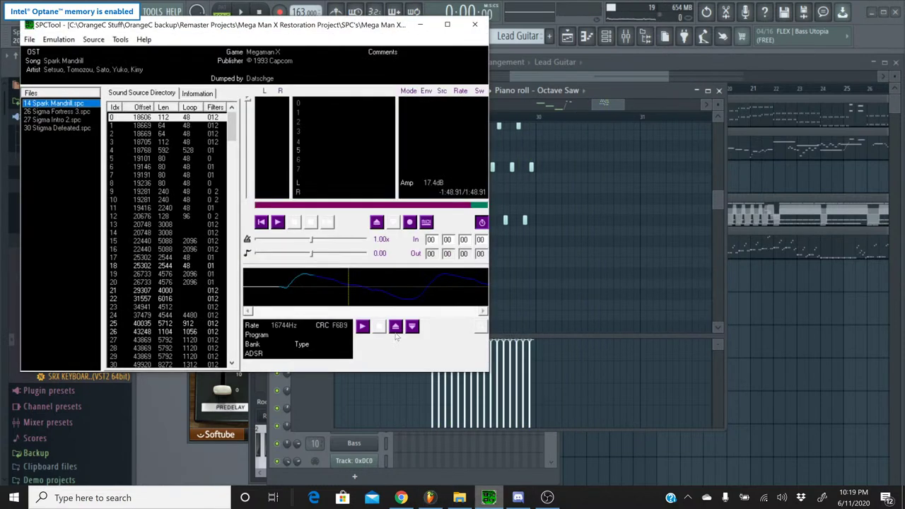
click(277, 222)
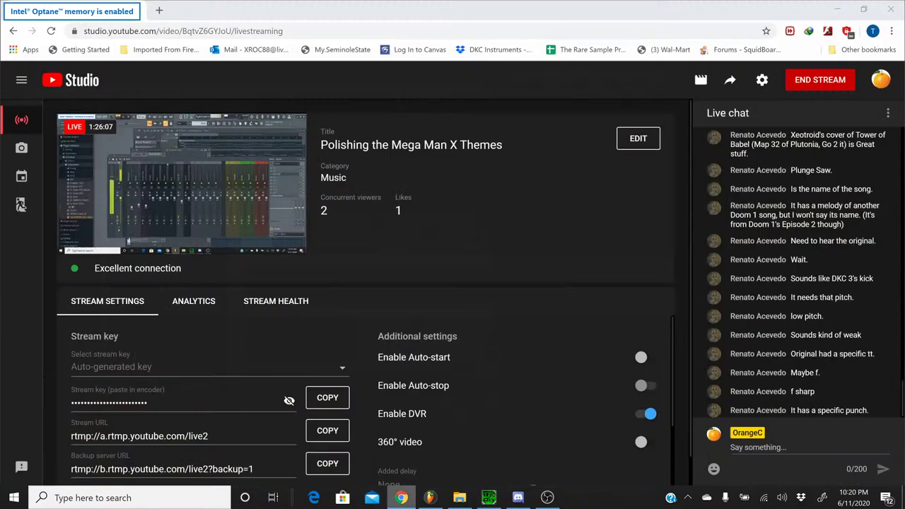
click(401, 498)
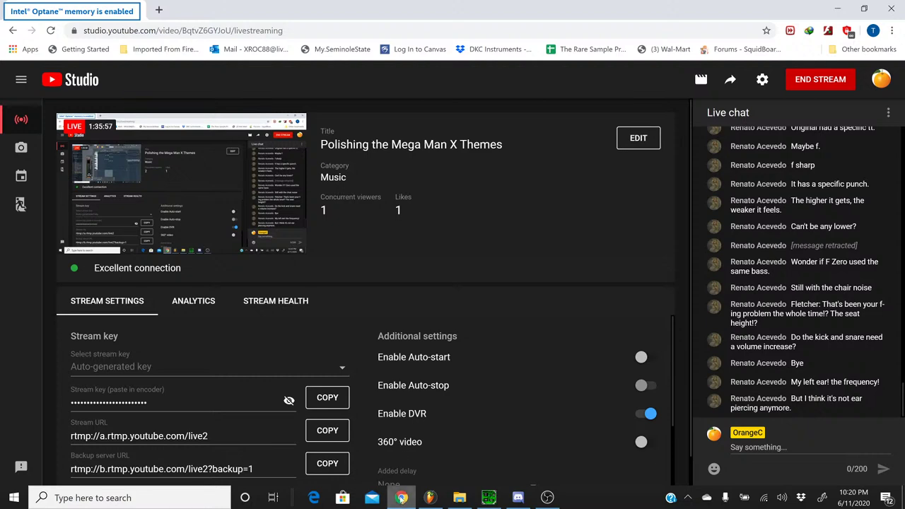
key(alt+Tab)
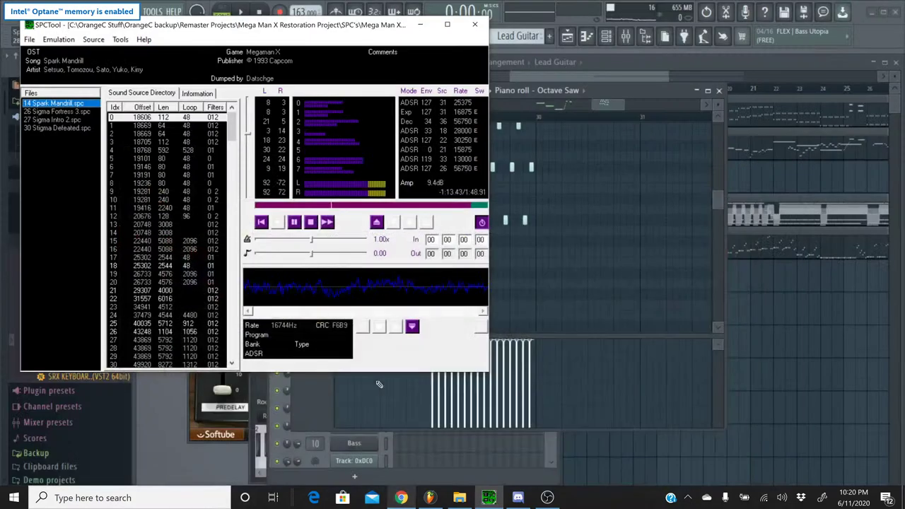
click(309, 223)
click(419, 25)
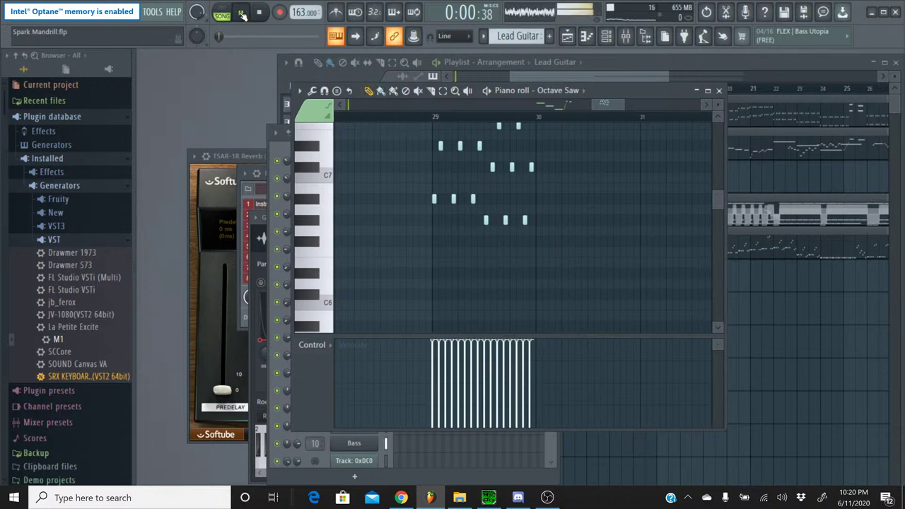
Replay the Octave Saw notes from just before bar 29, and close the piano roll and channel rack
click(415, 120)
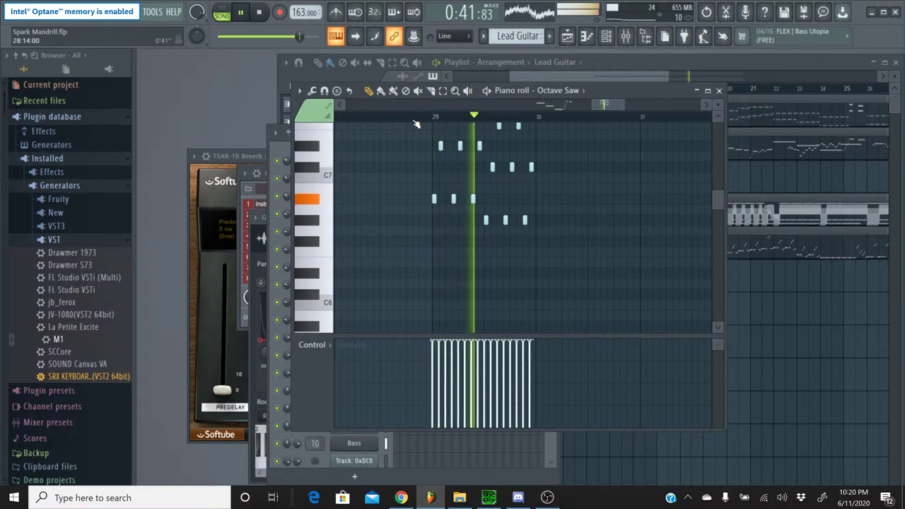
key(Escape)
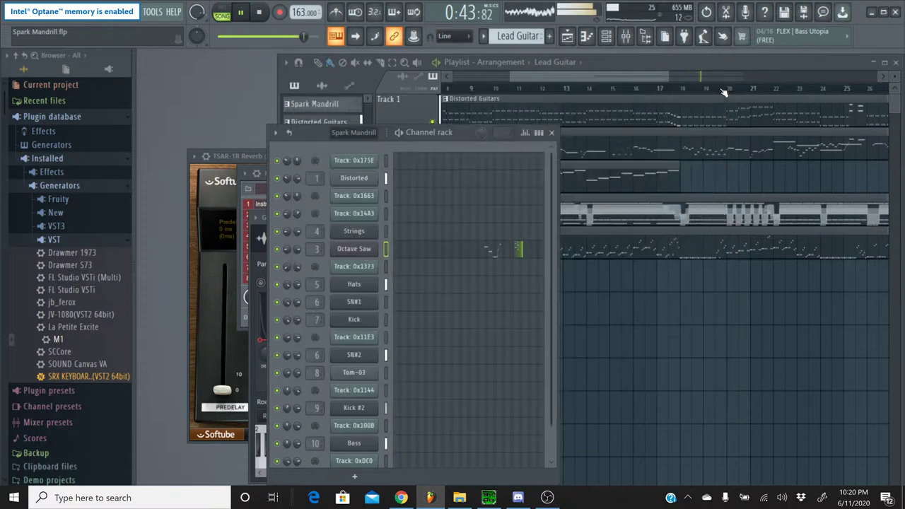
click(607, 39)
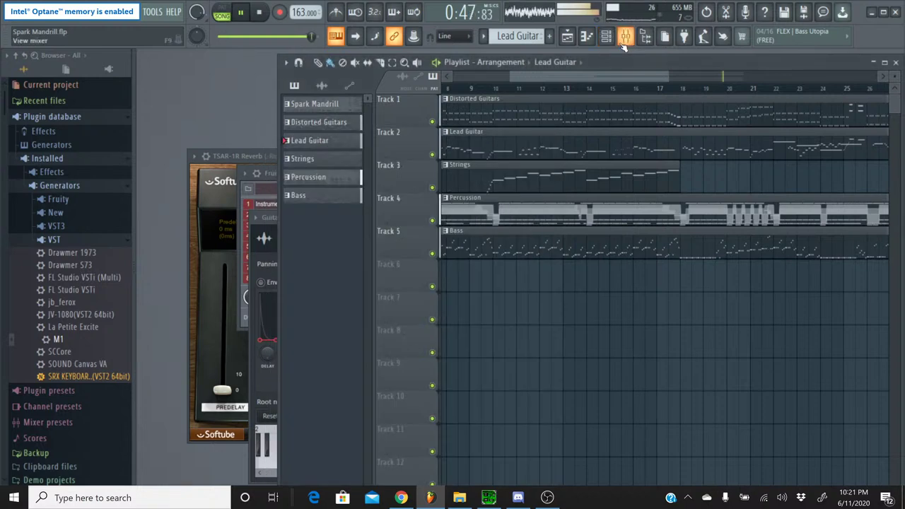
In the mixer, slightly raise the Kick #2 and Snares volumes, soloing Kick #2 briefly to check it
click(626, 36)
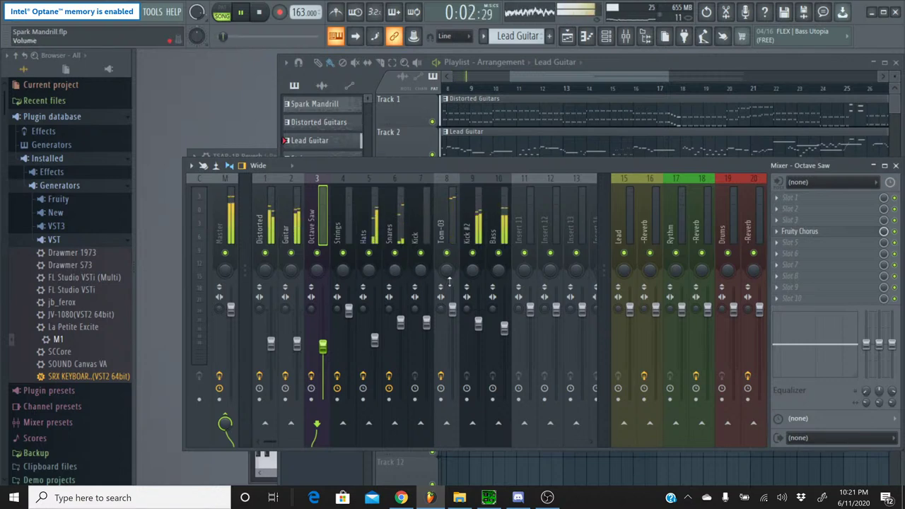
click(478, 323)
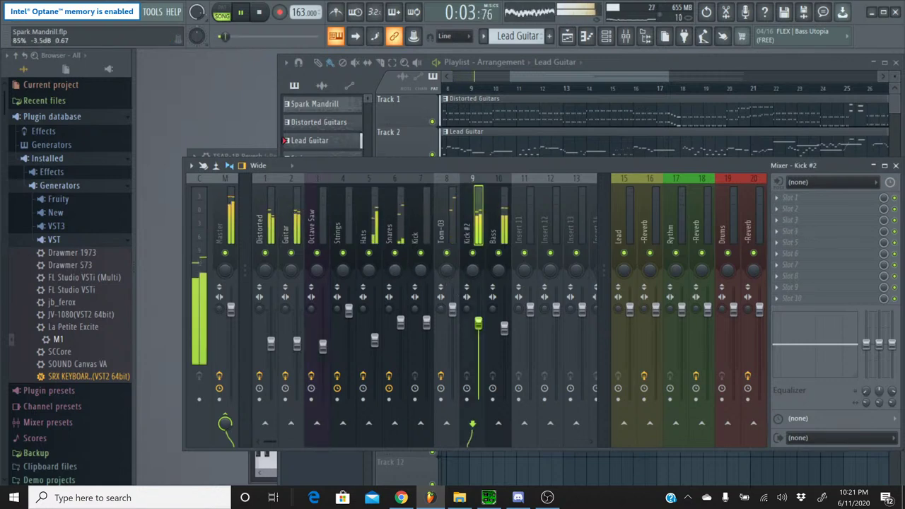
right_click(480, 262)
right_click(481, 263)
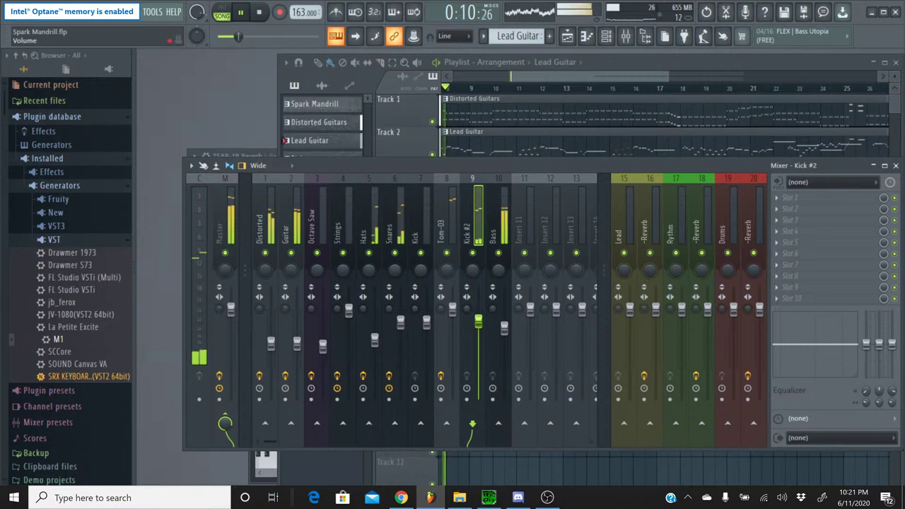
click(400, 316)
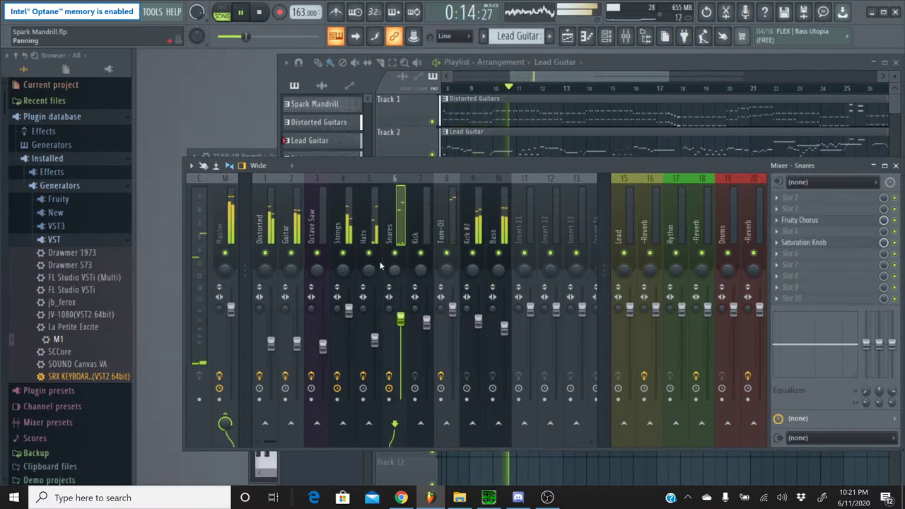
Solo Kick #2, set its volume to 93% (-1.5 dB), raise Kick and Snares to about the same fader level, and restore the full mix
right_click(472, 252)
click(478, 322)
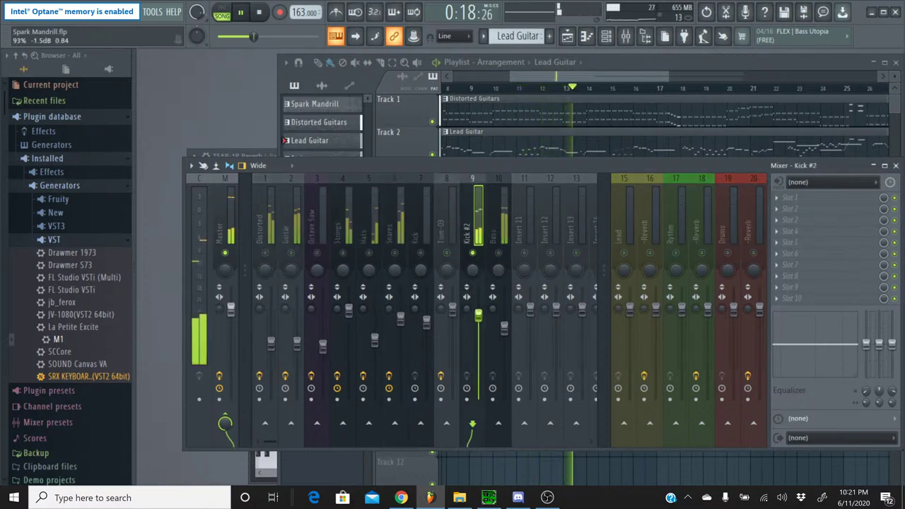
drag(431, 323, 431, 314)
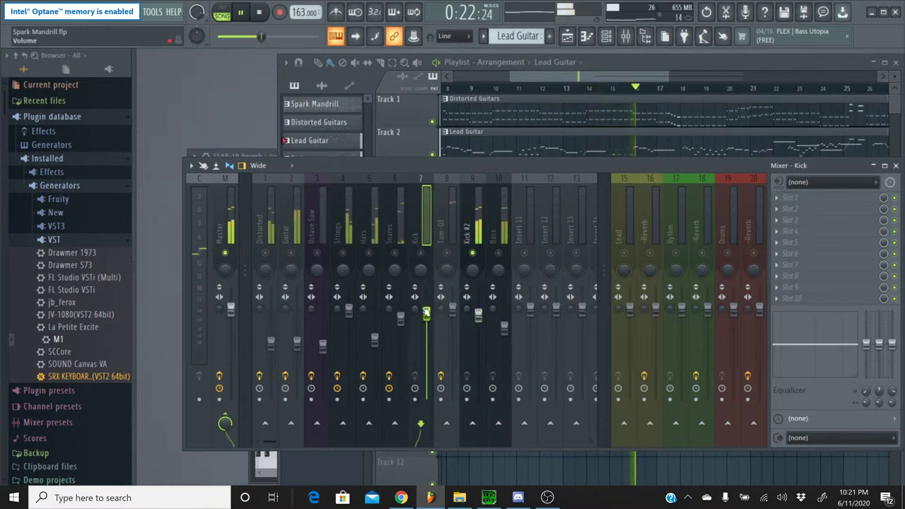
key(Left)
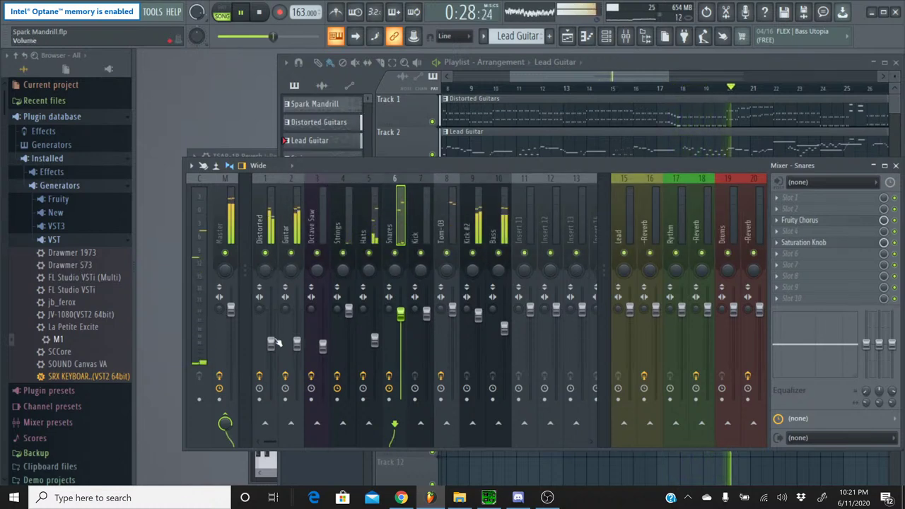
Adjust the Distorted track's Fruity Chorus mix level to 48%, and solo the Guitar track briefly to try its volume at 55% (-11.2 dB)
click(263, 212)
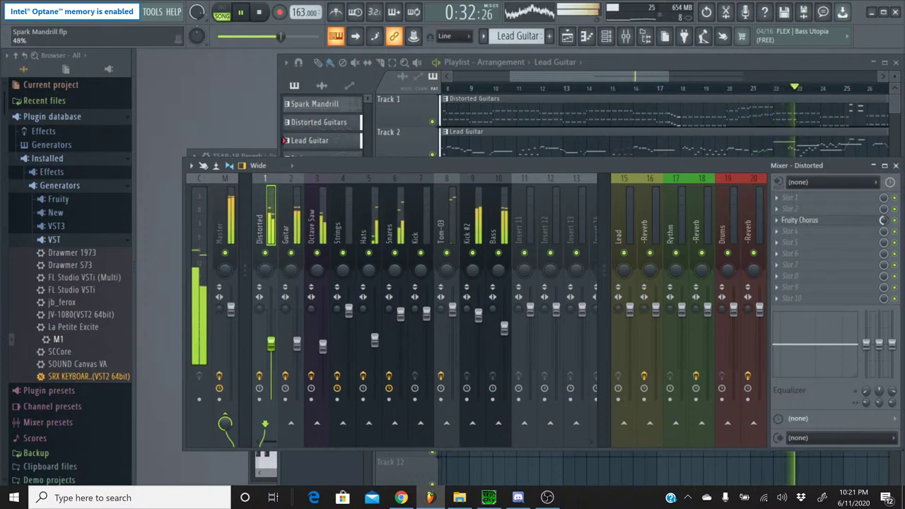
click(290, 212)
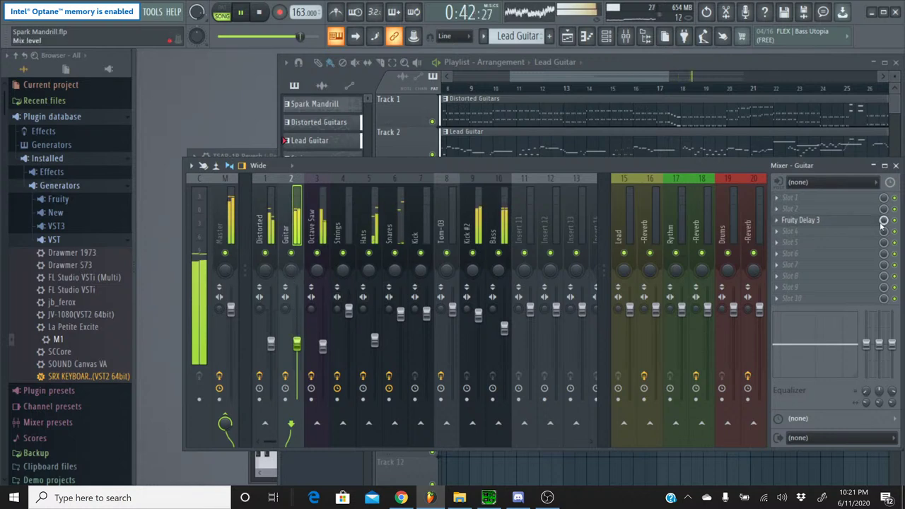
right_click(292, 255)
right_click(292, 254)
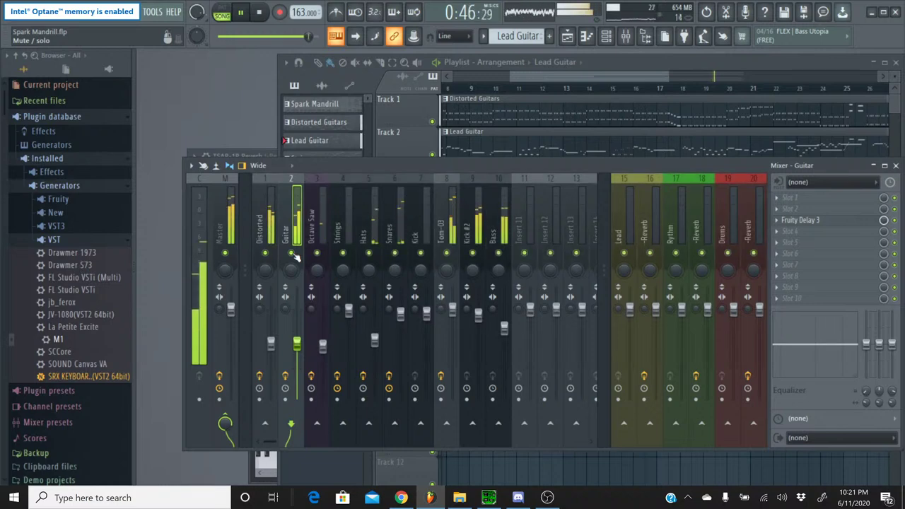
drag(298, 346, 297, 351)
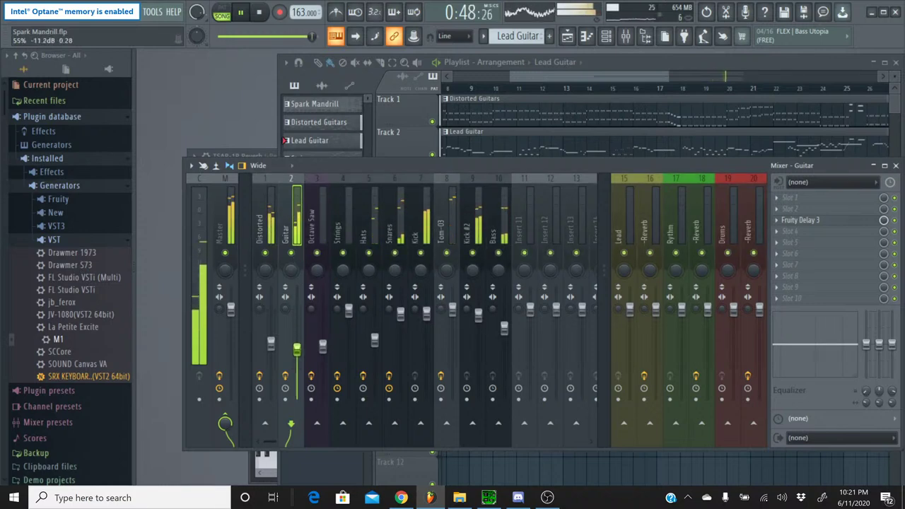
Add Fruity Parametric EQ 2 to slot 4 of the Guitar track and lower band 4 slightly
click(810, 233)
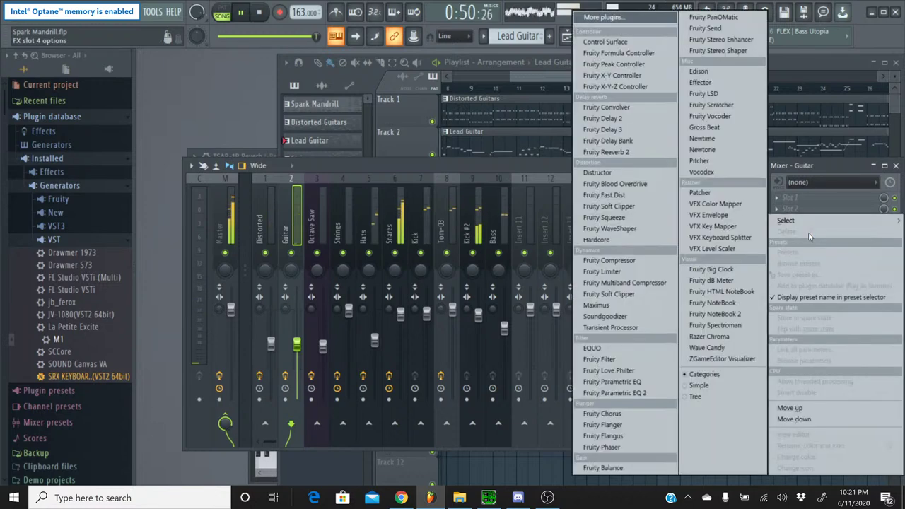
click(615, 393)
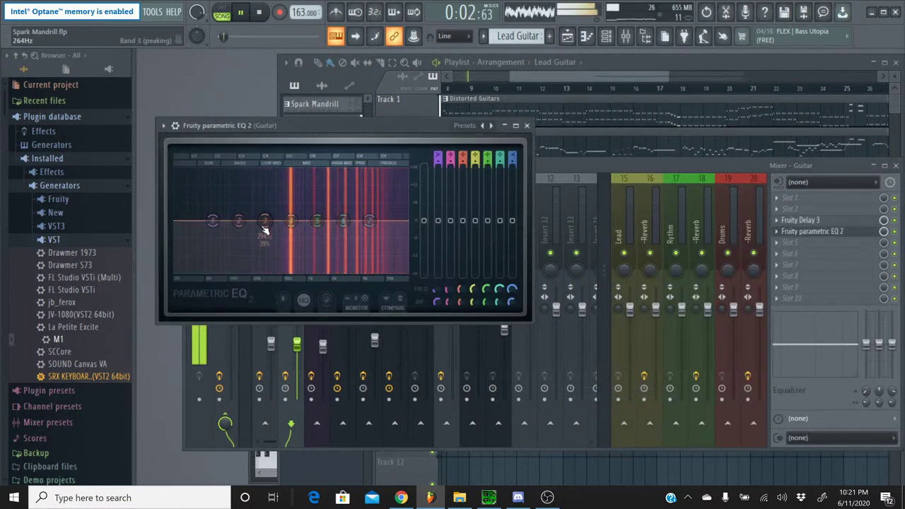
drag(291, 221, 291, 228)
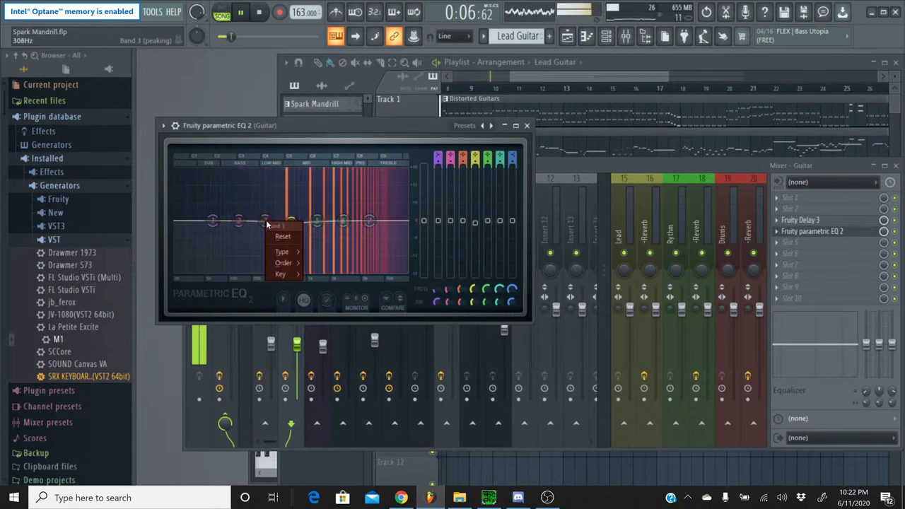
Change band 3 of the Guitar EQ to a high-pass filter and move its cutoff to 435 Hz
mouse_move(286, 253)
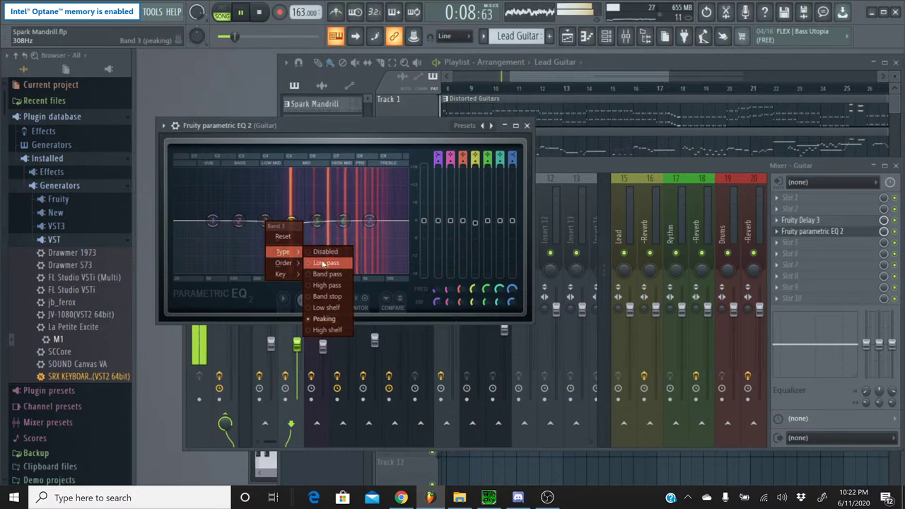
click(322, 285)
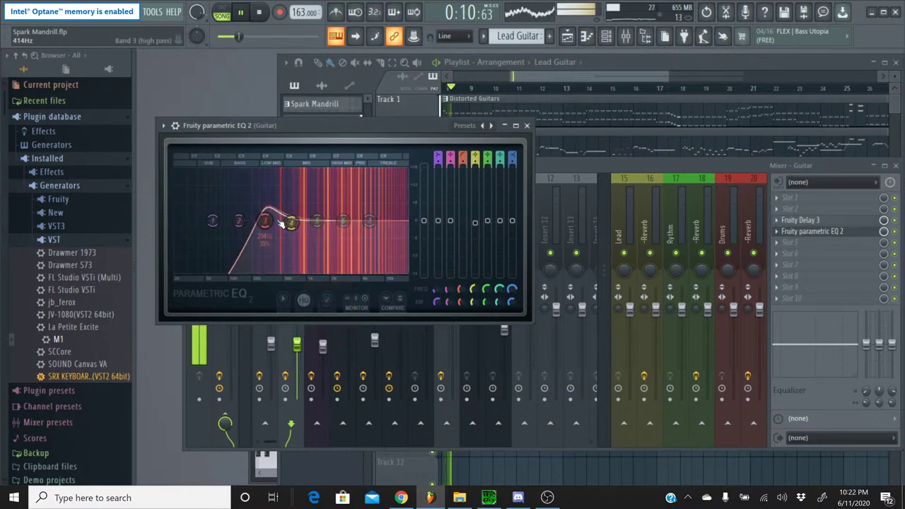
drag(264, 221, 279, 222)
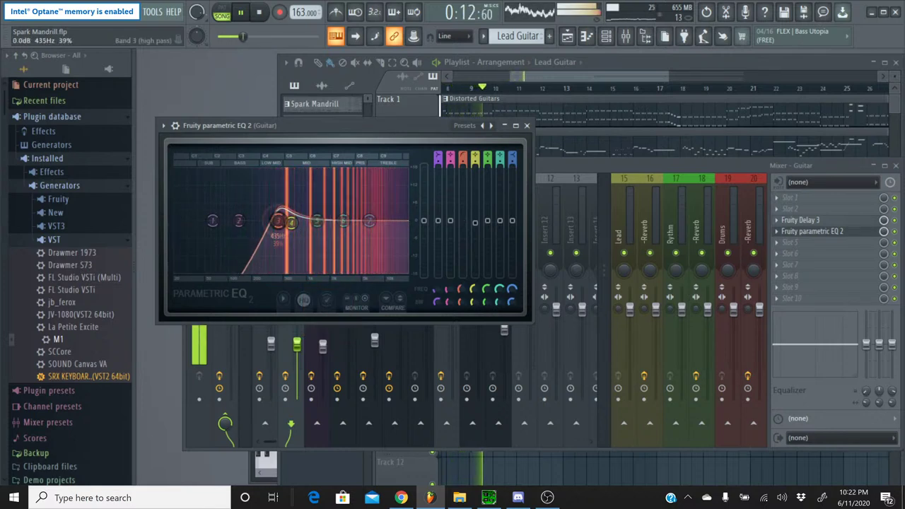
Solo the Guitar track and lower the cutoff of its band 3 high-pass filter into the low-mid range
click(560, 174)
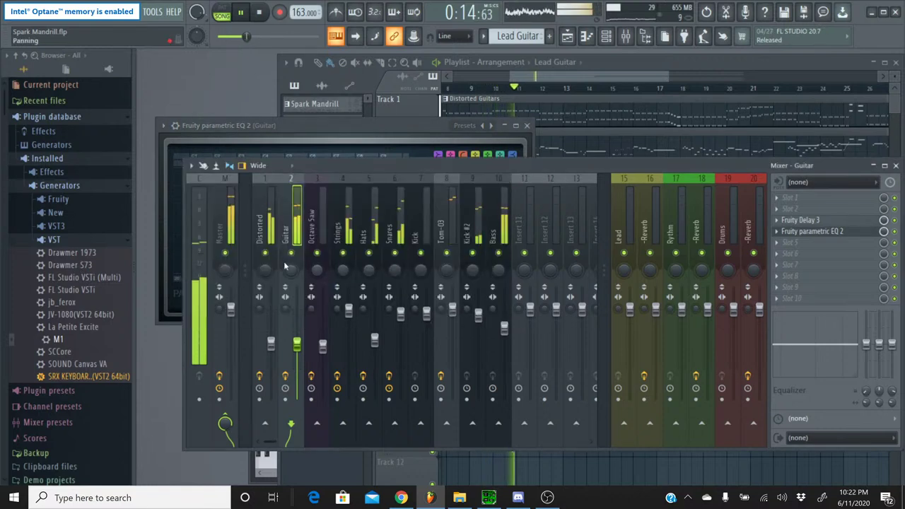
click(290, 142)
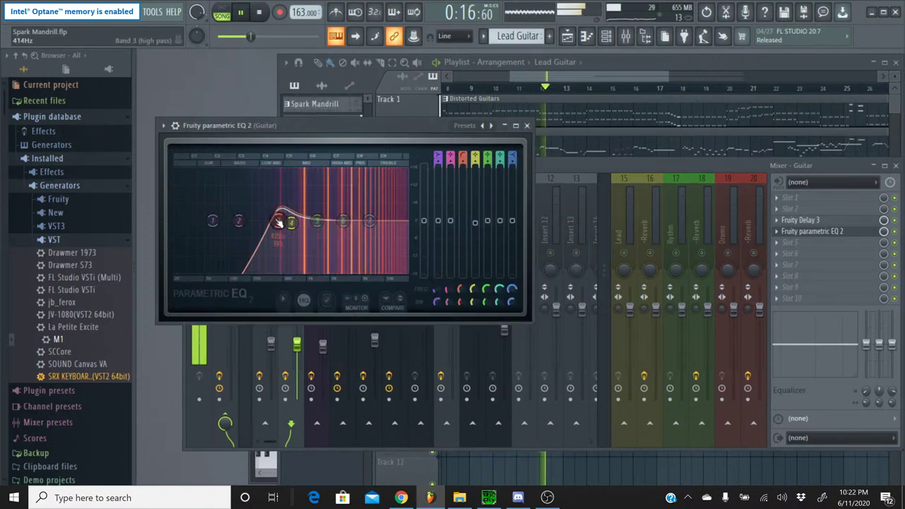
mouse_move(280, 221)
mouse_down()
mouse_move(300, 221)
mouse_move(240, 220)
mouse_move(266, 224)
mouse_up()
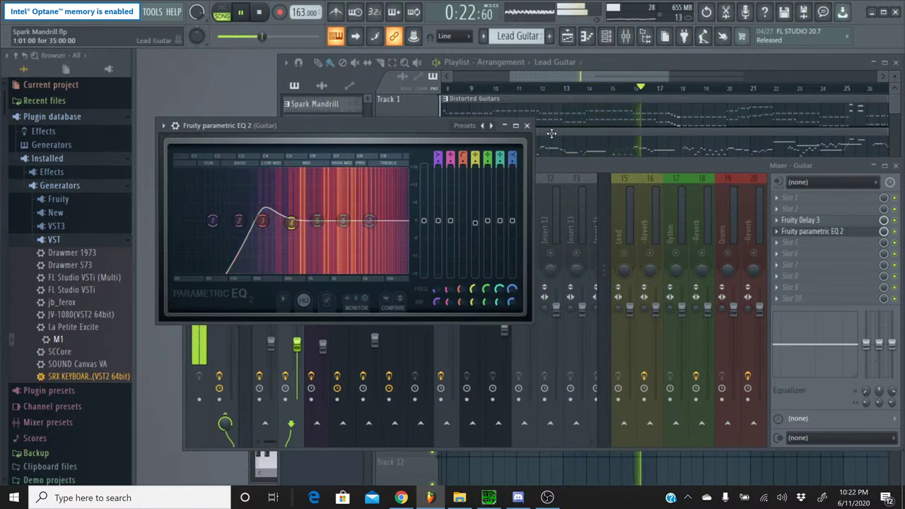
Set the Guitar track's Fruity Delay 3 mix level to 72% and raise the Guitar track's volume slightly
click(527, 125)
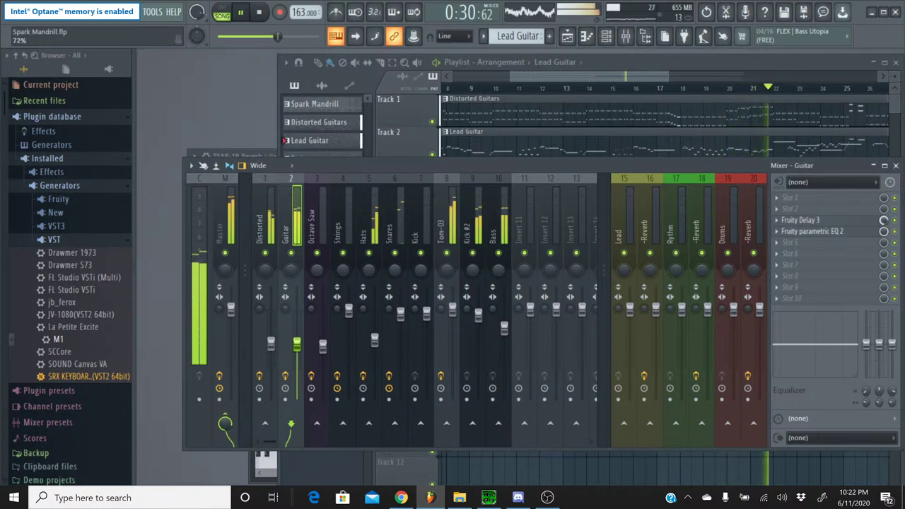
drag(883, 221, 883, 234)
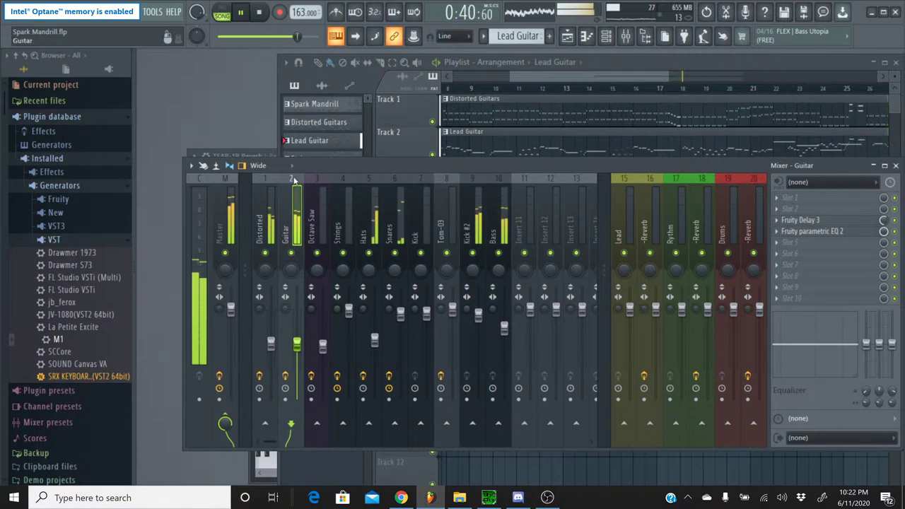
drag(297, 344, 297, 332)
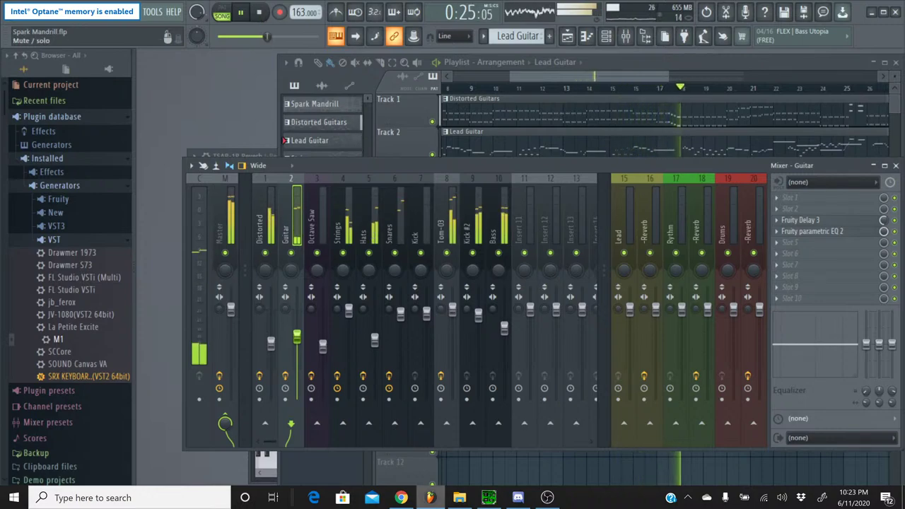
Check the livestream's chat in Chrome between playbacks and return to the FL Studio project
click(401, 497)
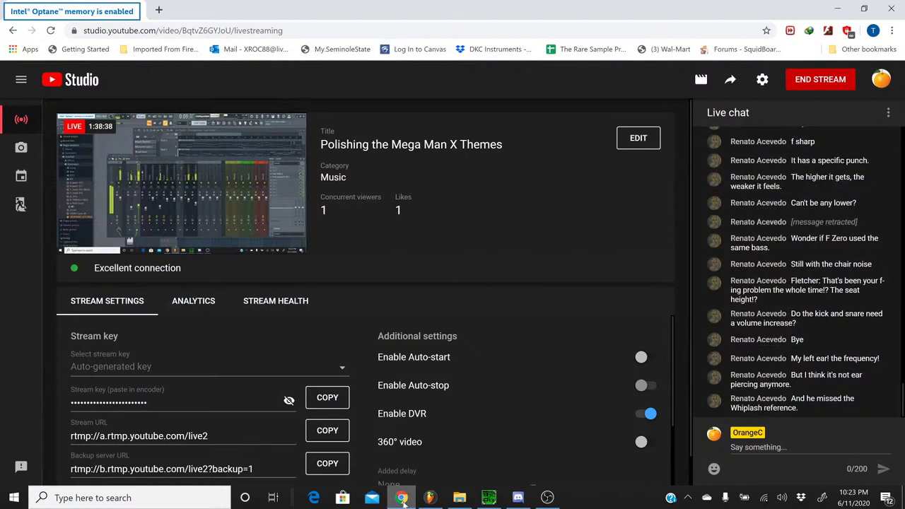
click(401, 498)
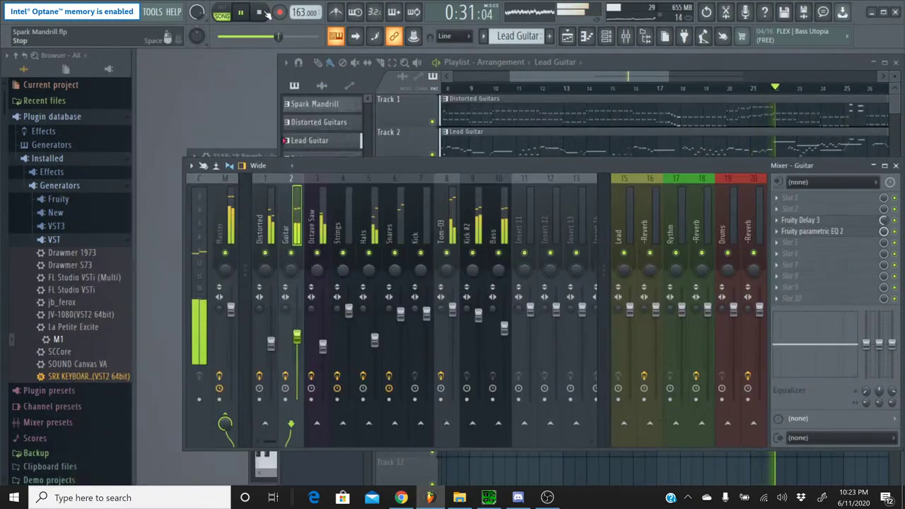
click(401, 498)
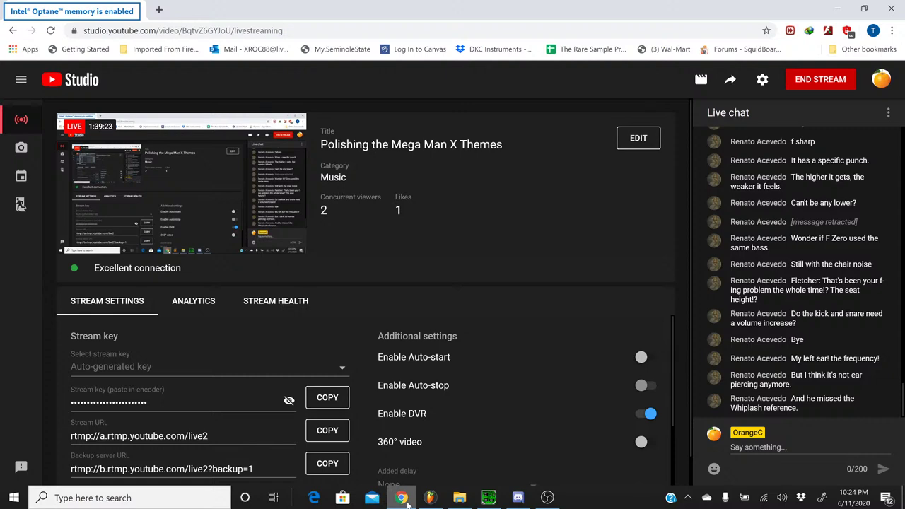
click(429, 497)
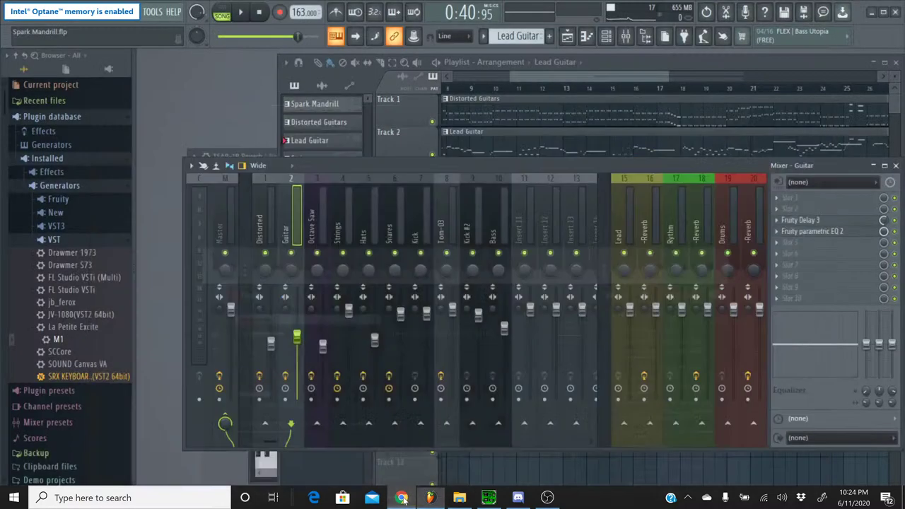
Stop playback at the song start and select all clips in the playlist
click(241, 12)
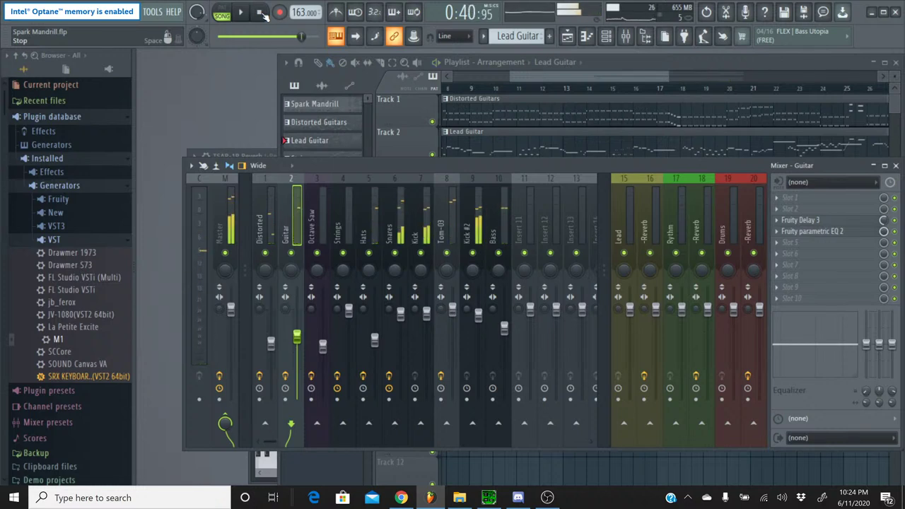
click(262, 14)
drag(513, 75, 377, 78)
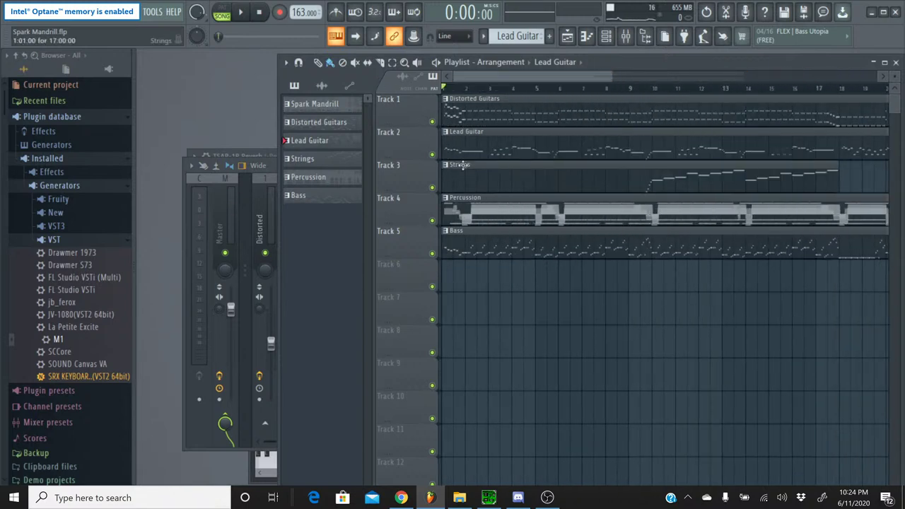
key(ctrl+a)
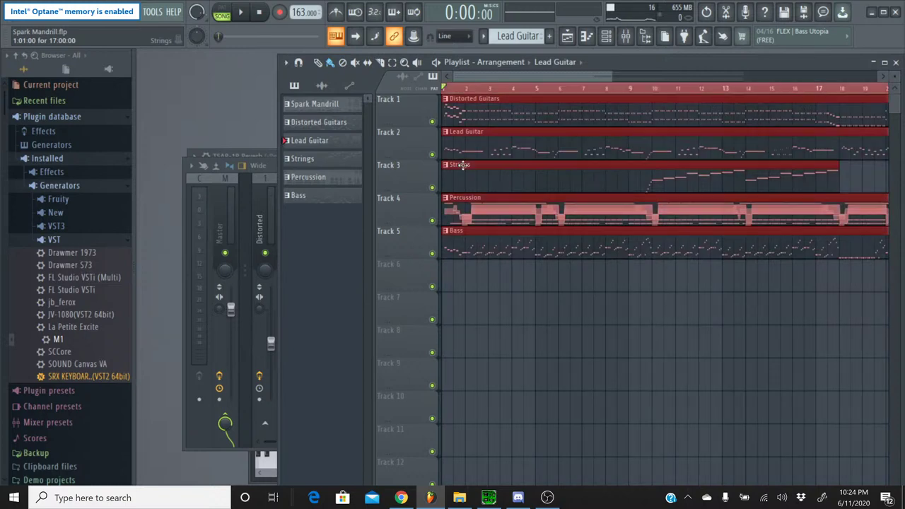
Listen to the original Spark Mandrill.spc in SPCTool and compare it with the opening of the arrangement
click(487, 496)
click(279, 223)
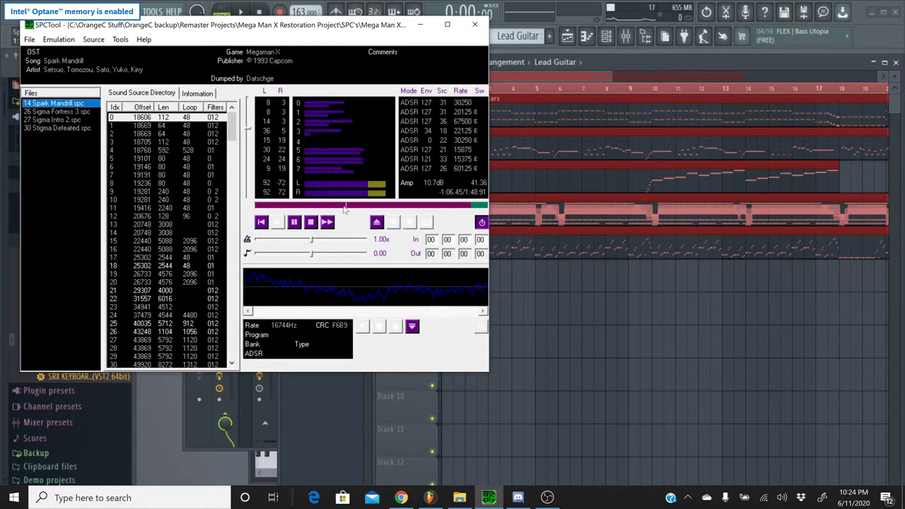
click(311, 223)
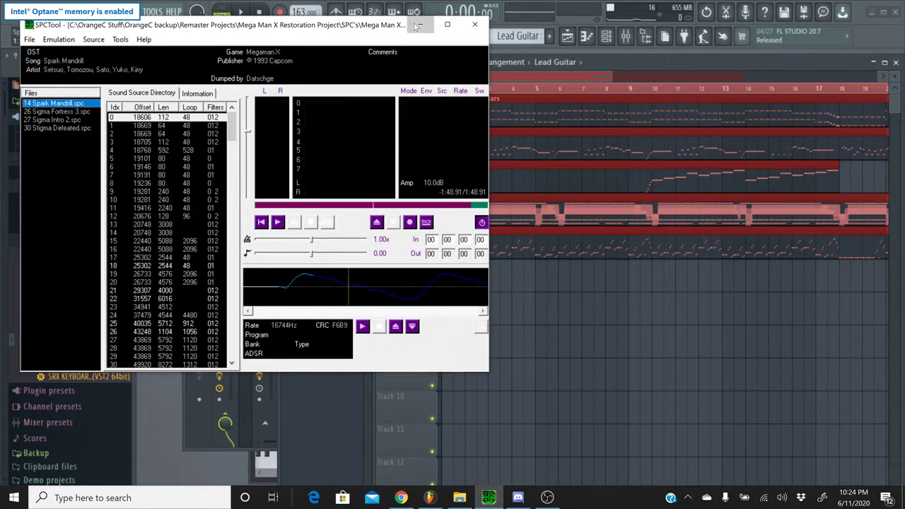
click(418, 25)
click(240, 13)
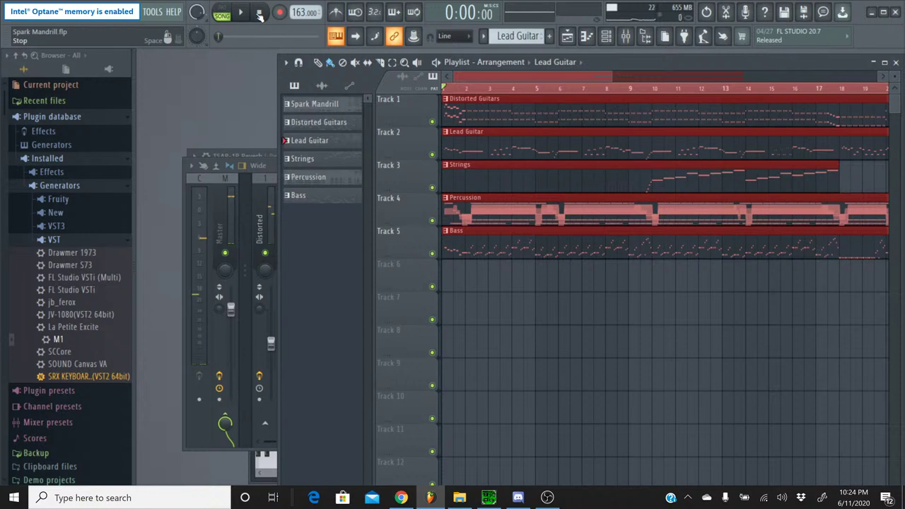
key(space)
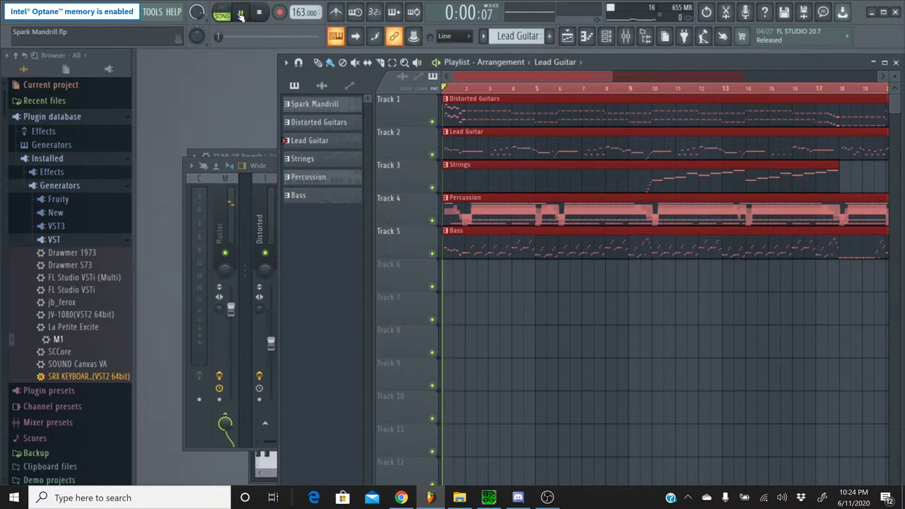
click(260, 14)
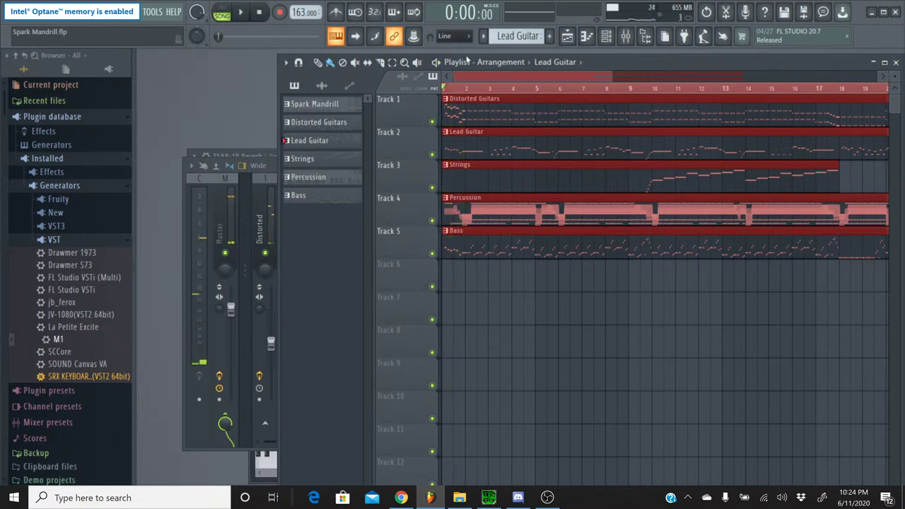
Duplicate the selected clips to bar 50 and trim the start of all the copies to bar 56
mouse_move(497, 76)
mouse_down()
mouse_move(807, 80)
mouse_move(632, 79)
mouse_up()
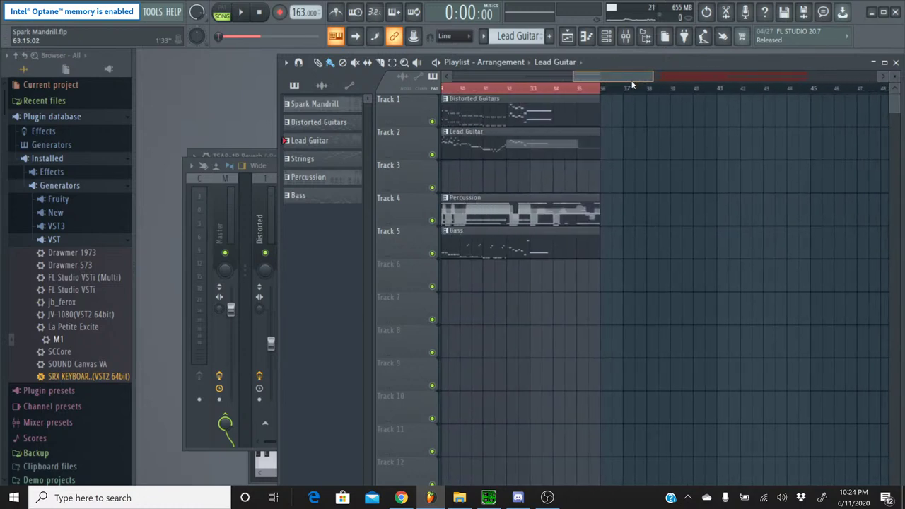
drag(632, 83, 714, 82)
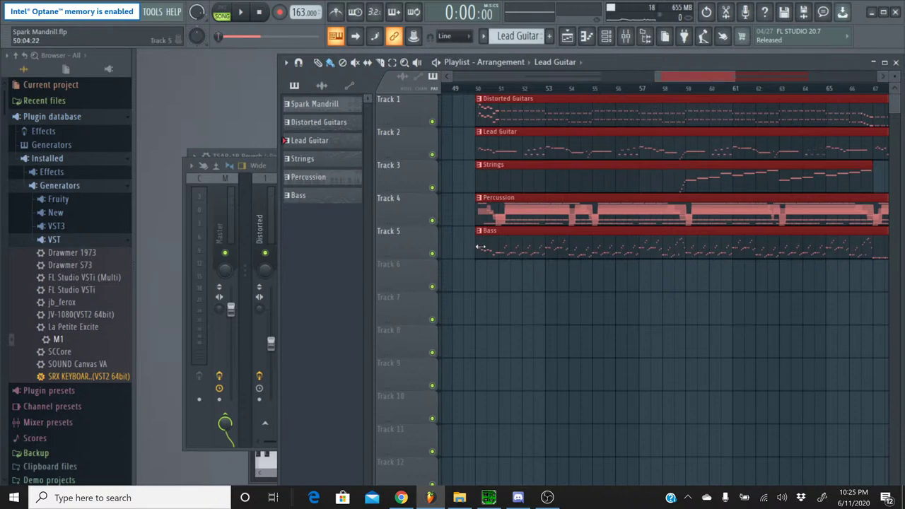
drag(480, 247, 618, 247)
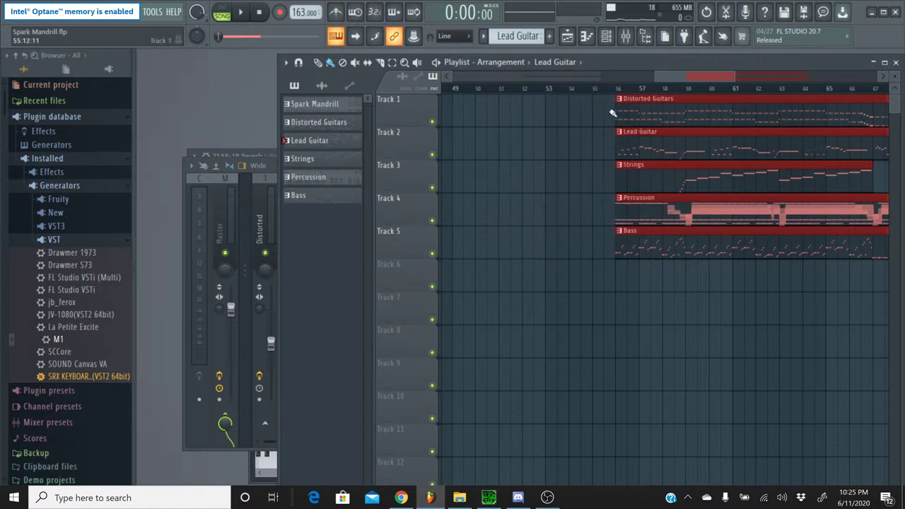
Play the trimmed copies from just before bar 56 to check where the repeated section starts
click(615, 89)
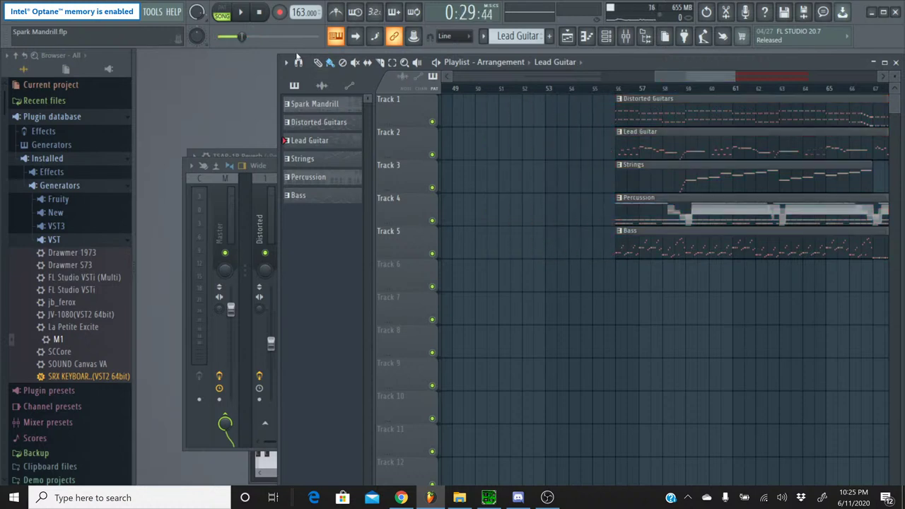
click(241, 20)
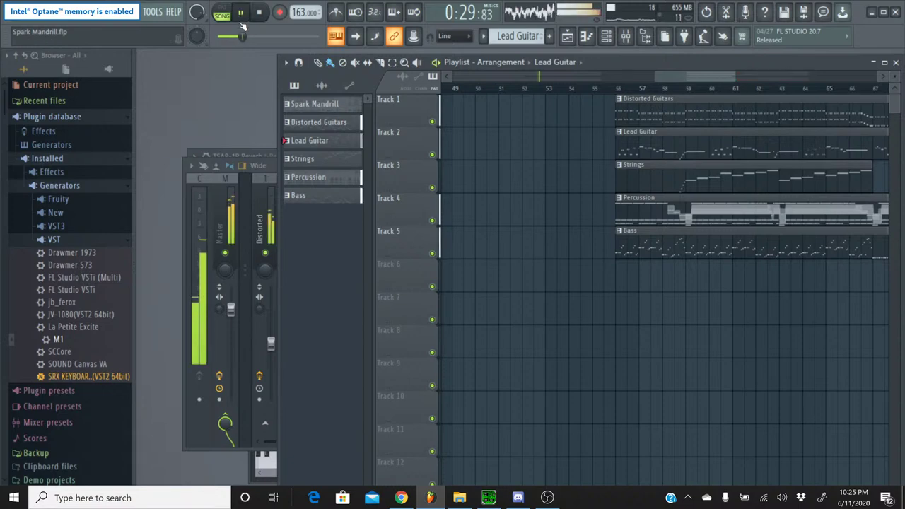
click(574, 89)
click(602, 89)
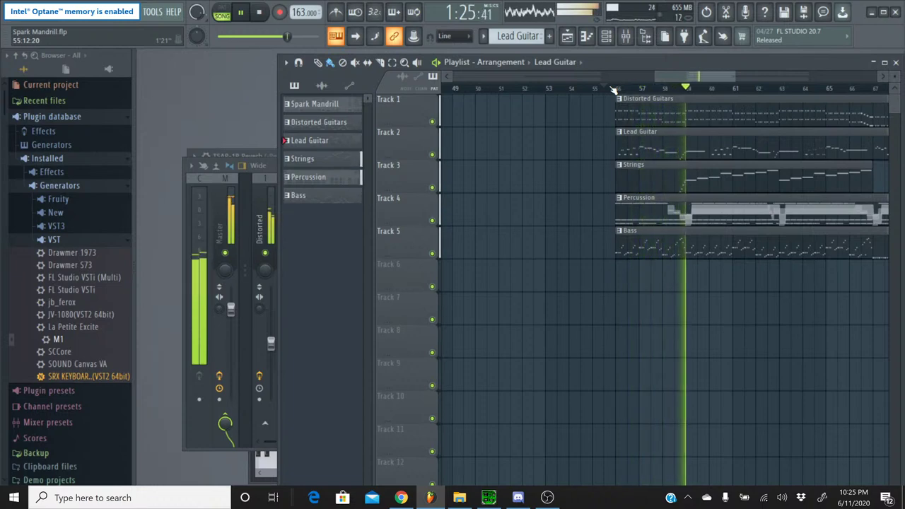
click(263, 15)
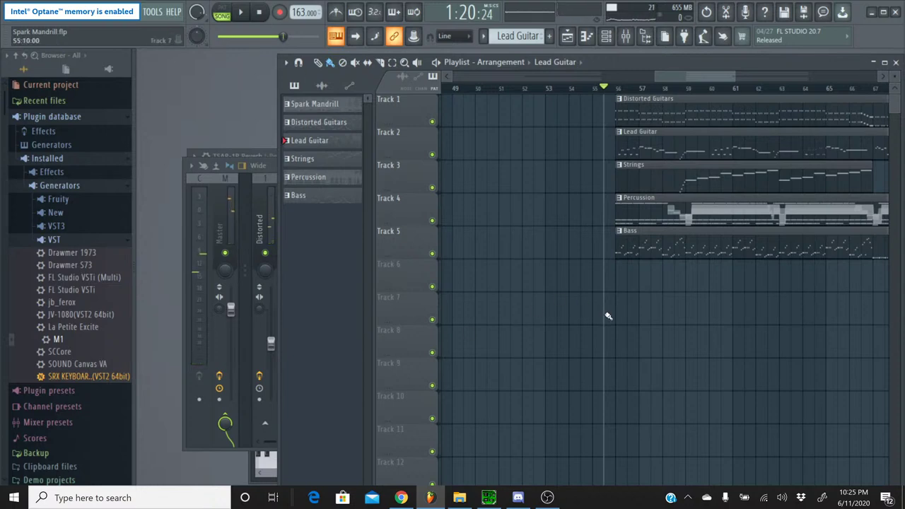
Replace the trimmed copies with full-length copies of all five clips starting at bar 49
drag(634, 325, 634, 95)
key(Delete)
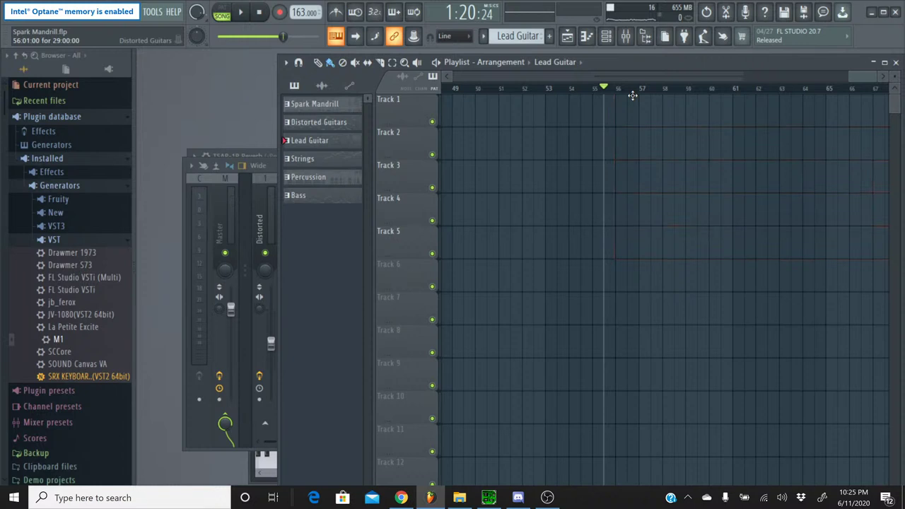
key(ctrl+z)
Play the copied section from bar 50 and again from within bar 49 to find the loop point
click(485, 91)
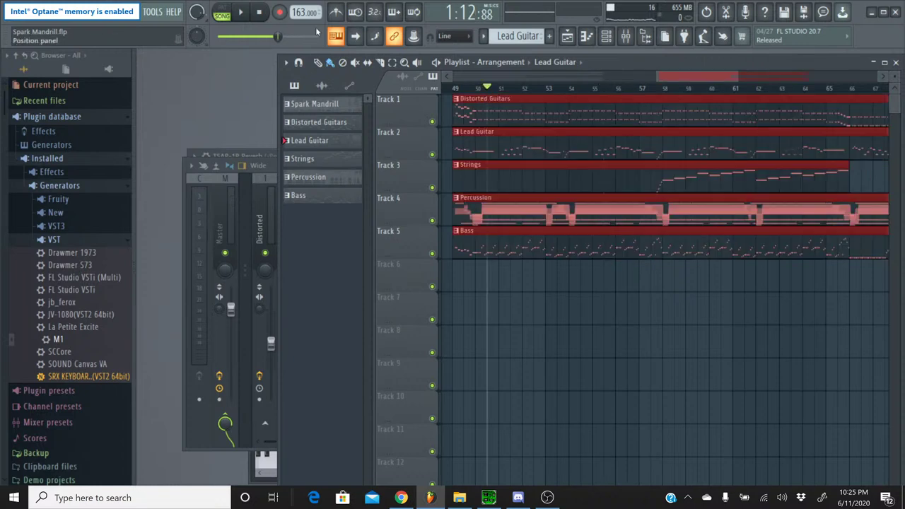
click(241, 12)
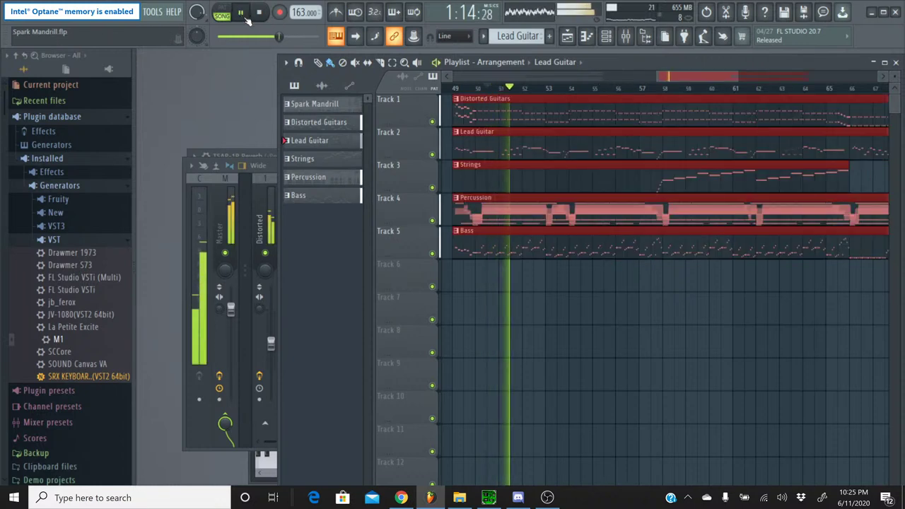
click(466, 89)
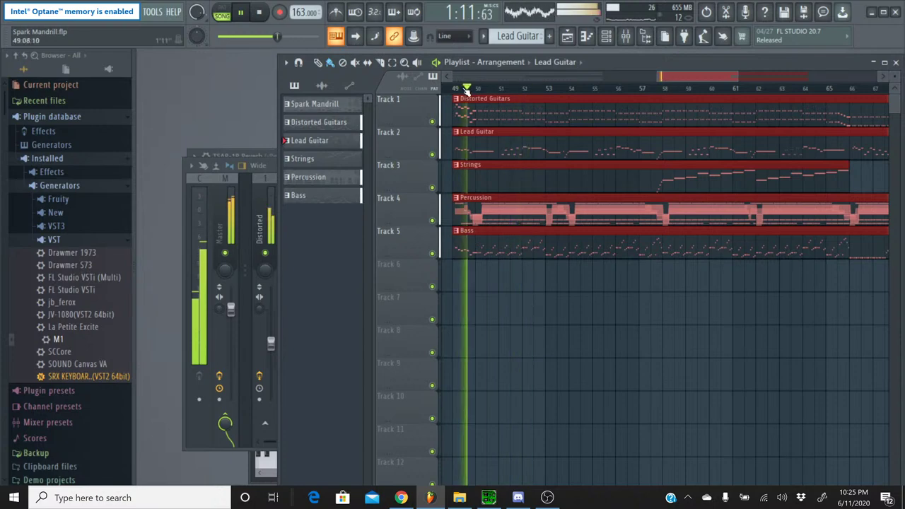
click(259, 17)
click(260, 18)
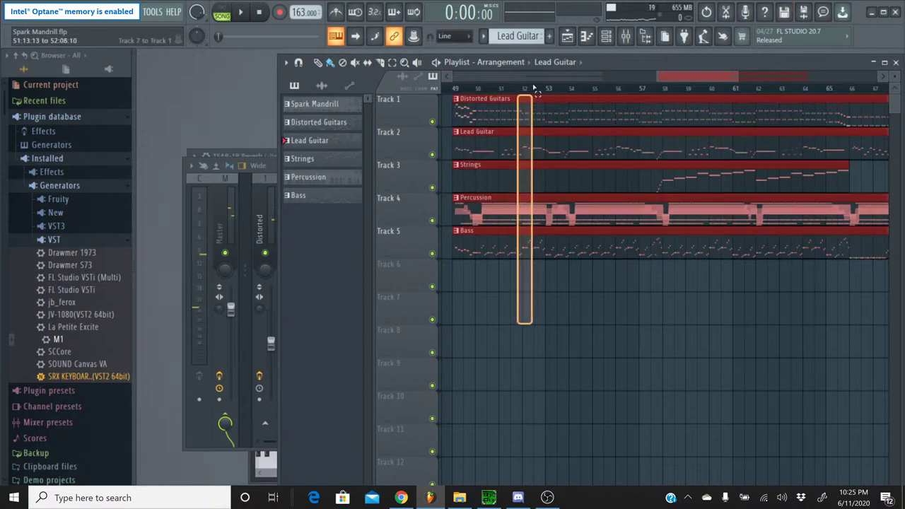
Trim the start of all five copied clips to bar 54 and play across the new start
drag(454, 150, 565, 150)
click(556, 90)
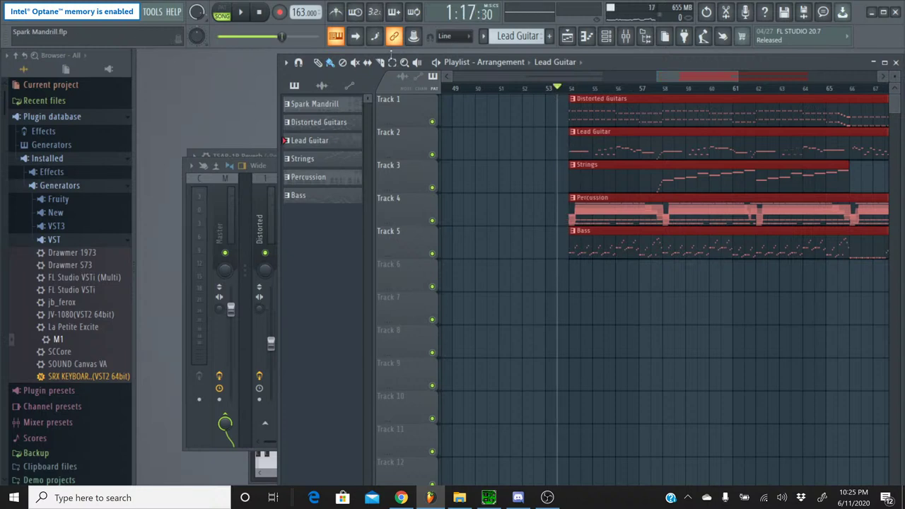
click(238, 13)
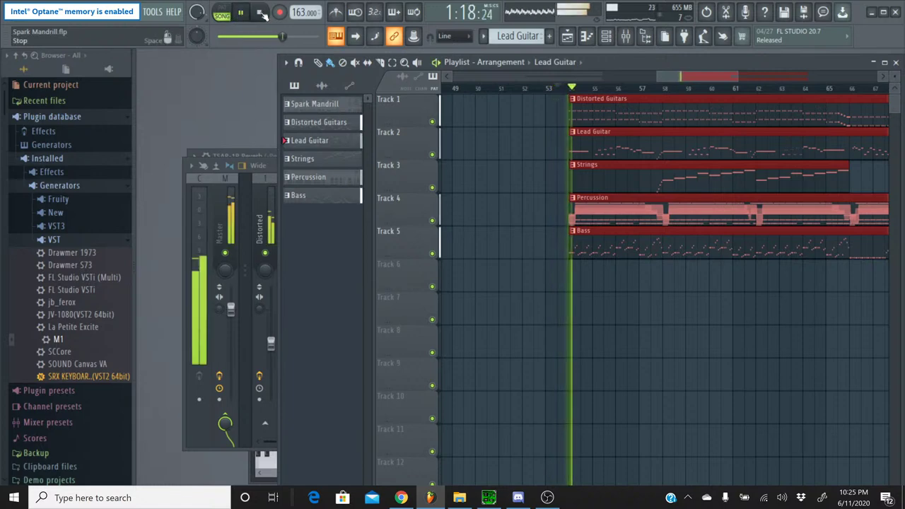
click(259, 13)
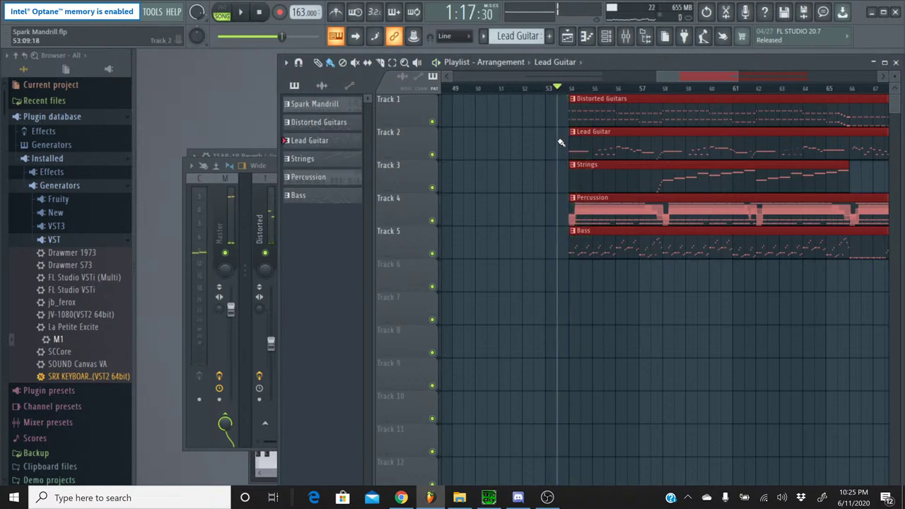
Fine-tune the start of all five copied clips to 53:13:00 and play from just before the cut
drag(568, 144, 561, 144)
key(space)
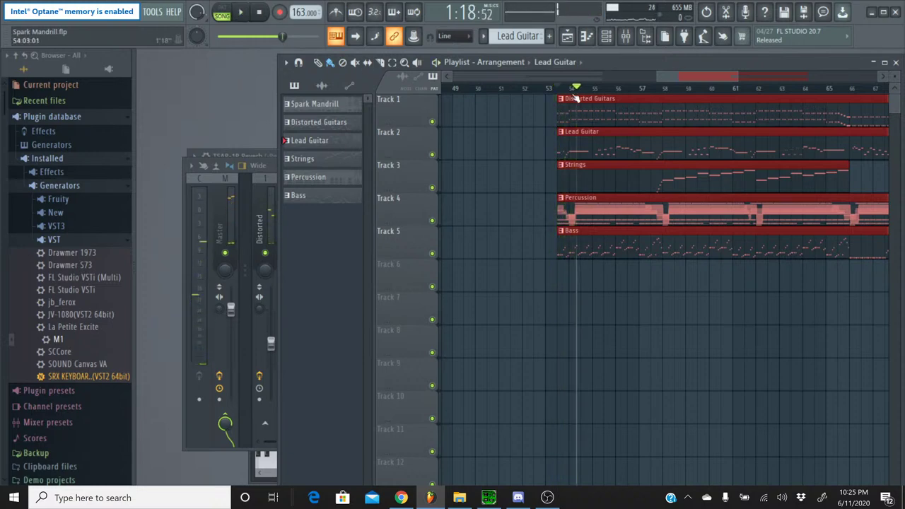
scroll(574, 92, up, 5)
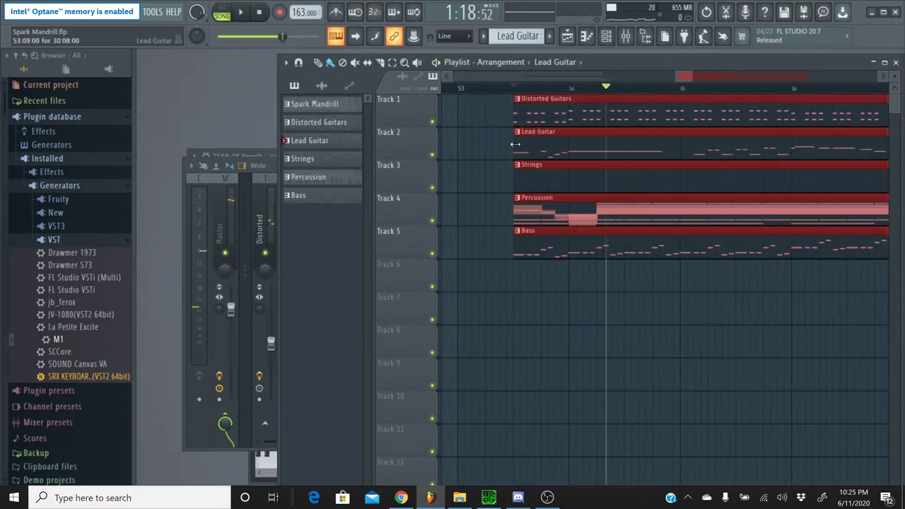
drag(519, 144, 541, 145)
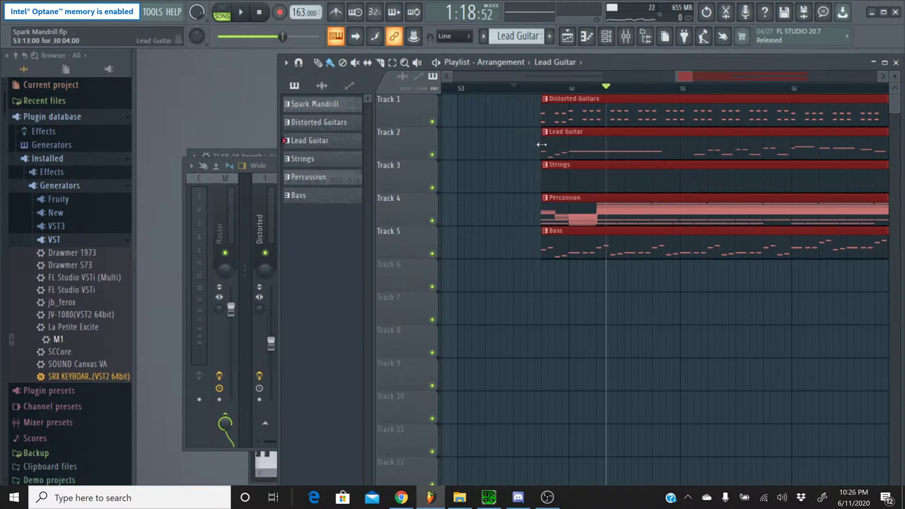
click(244, 14)
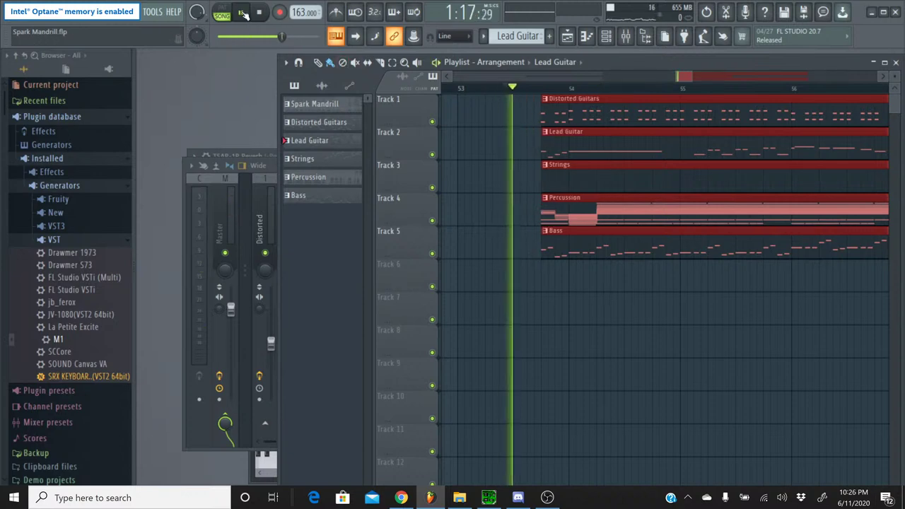
click(244, 14)
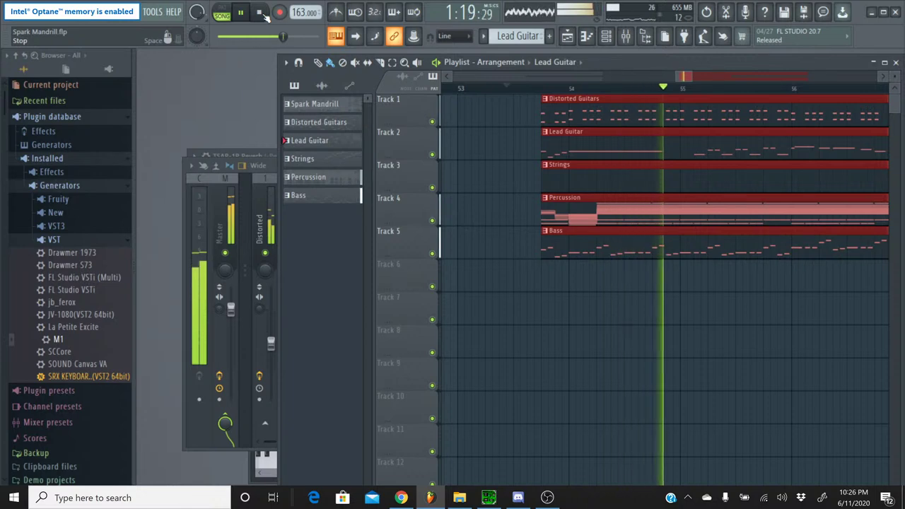
Trim the start of all five copied clips one step further, to a length of 30:03:00, and play across the cut
click(261, 14)
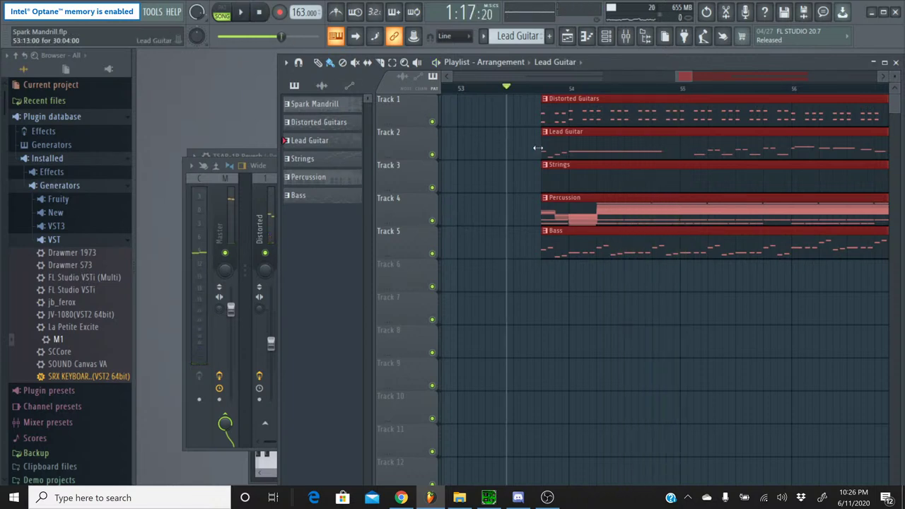
drag(540, 148, 543, 150)
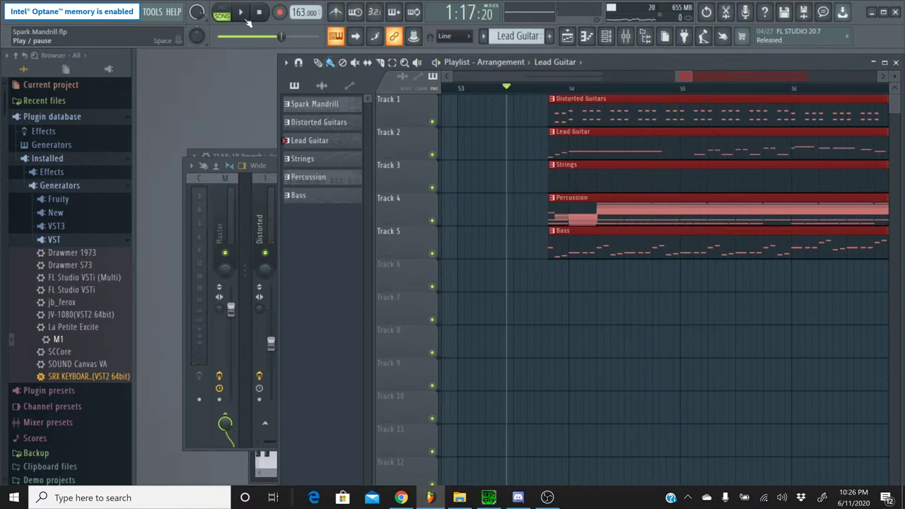
click(247, 21)
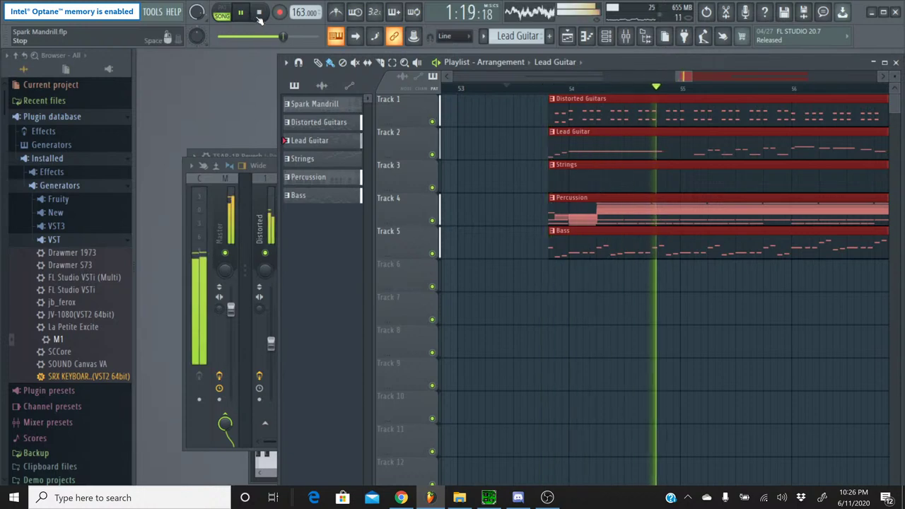
click(259, 15)
Move all five copied clips back to 35:14:00, against the end of the first section, and play the transition from bar 35
scroll(661, 92, down, 3)
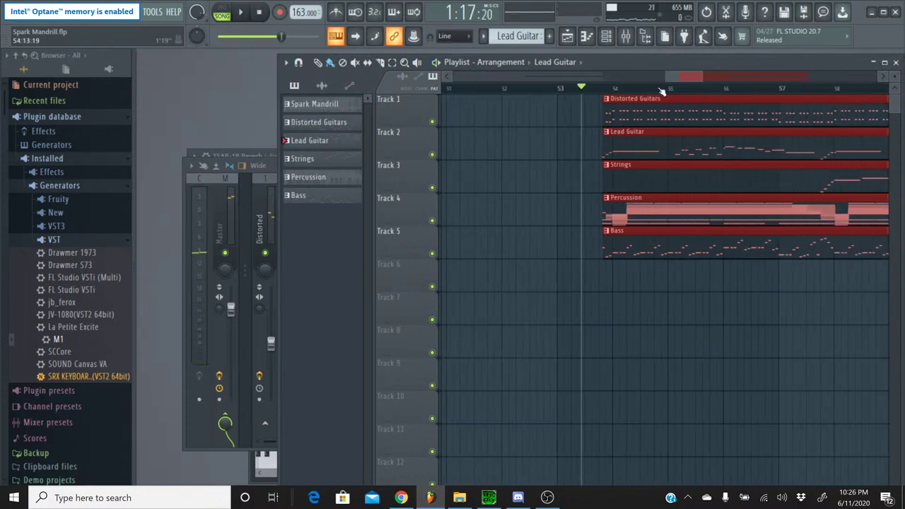
scroll(689, 96, down, 3)
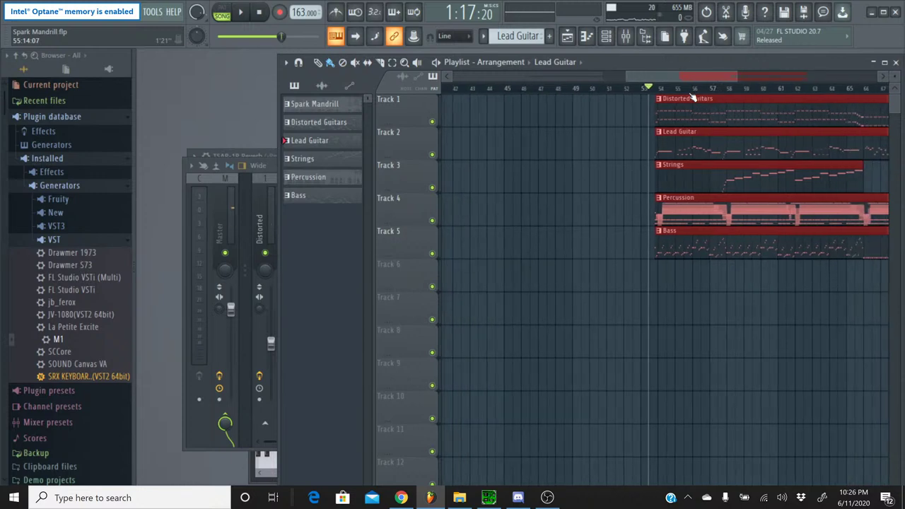
drag(687, 99, 562, 98)
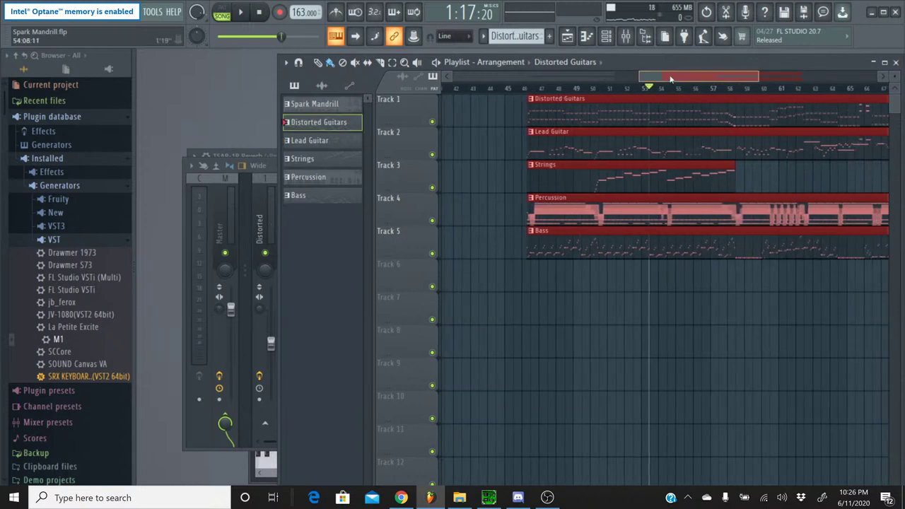
drag(659, 76, 631, 84)
drag(707, 101, 519, 99)
click(485, 88)
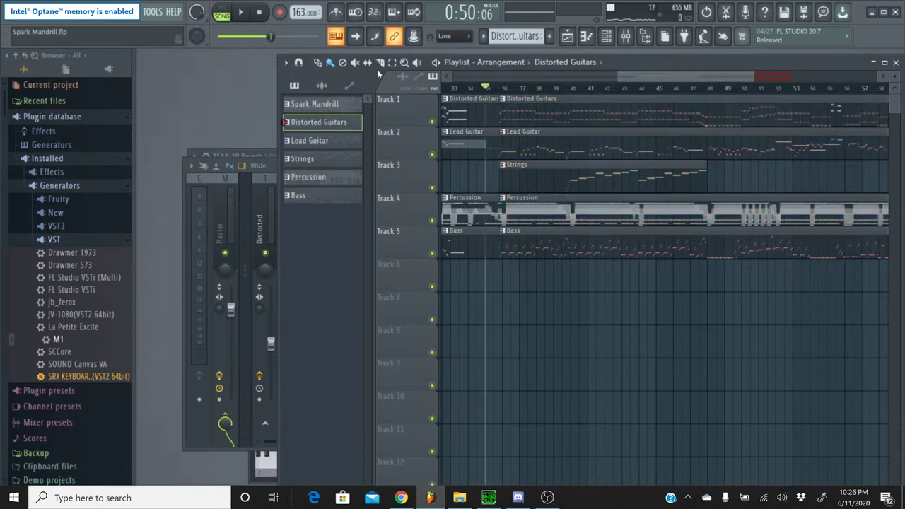
click(240, 12)
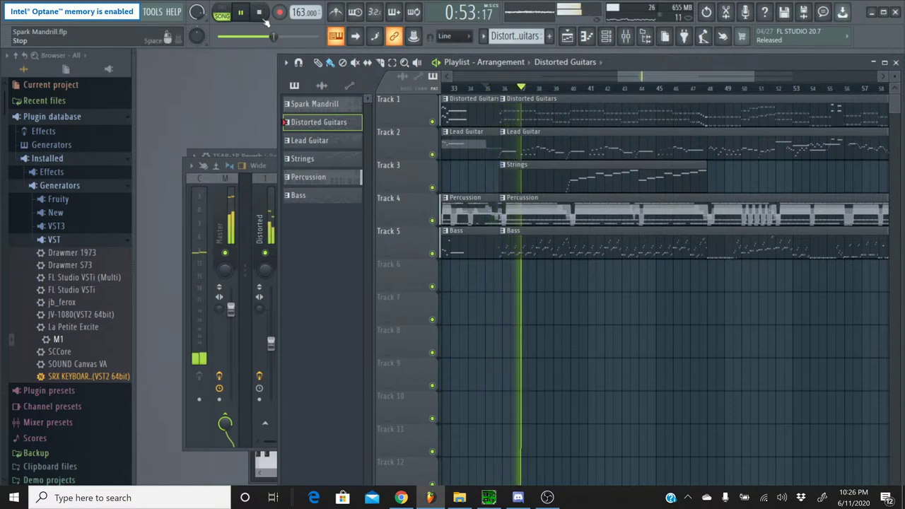
key(space)
Reselect the five copied clips, shift them to start at 35:16:00 and play the transition from bar 35
scroll(524, 88, up, 5)
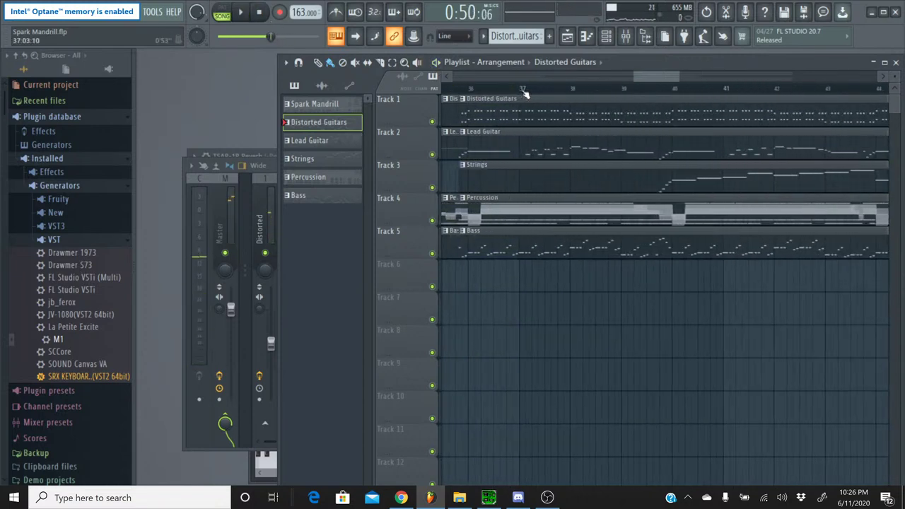
drag(650, 83, 642, 77)
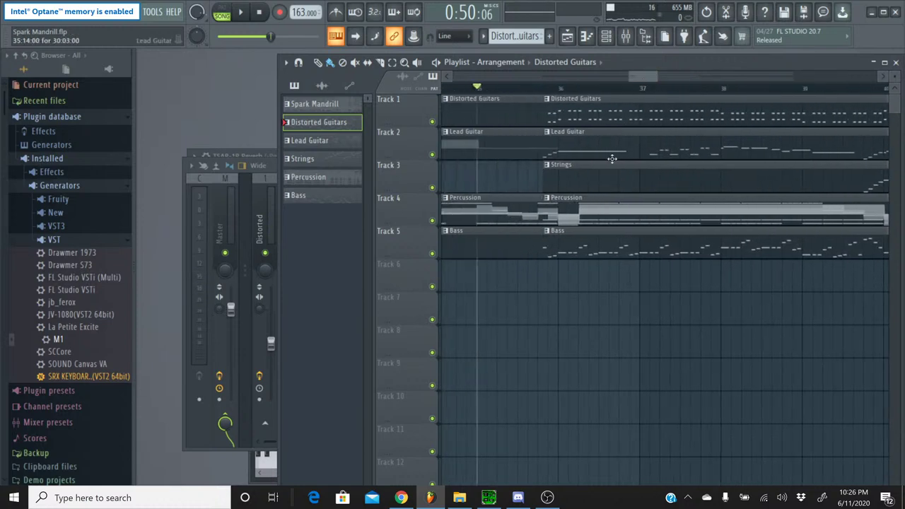
drag(619, 290, 608, 87)
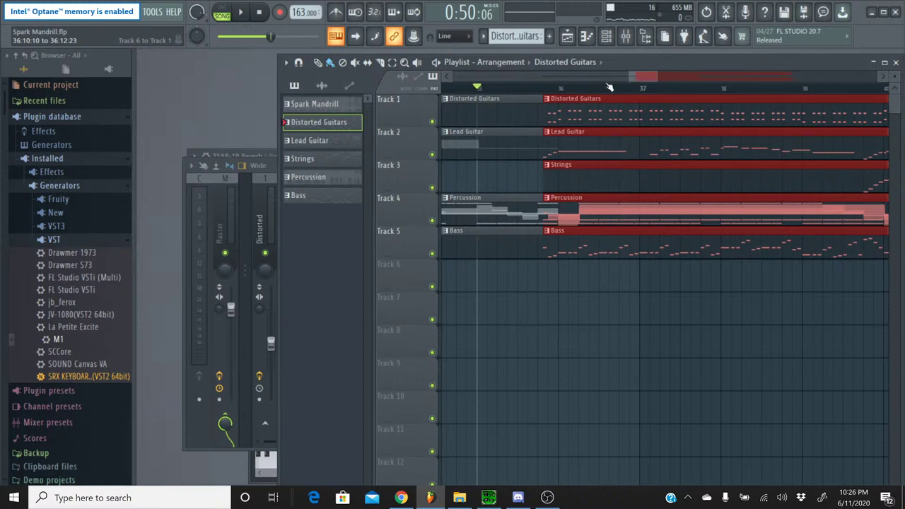
drag(545, 112, 578, 113)
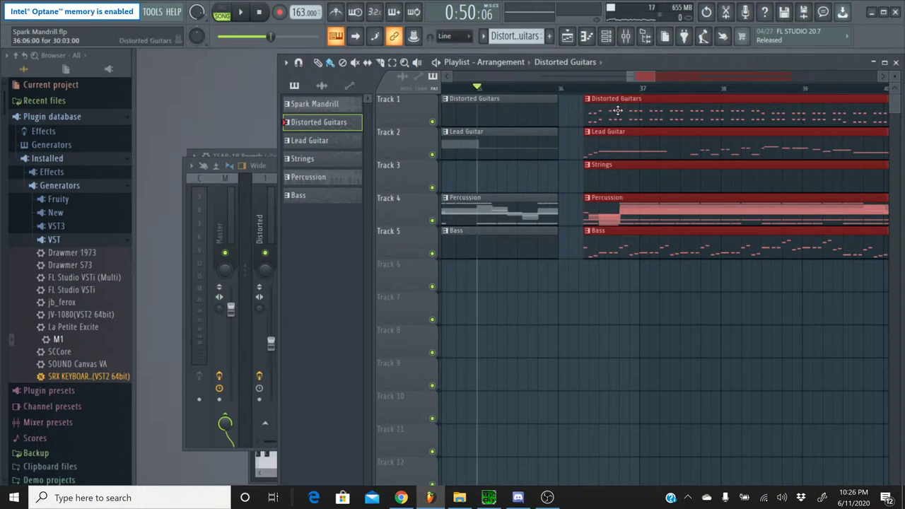
drag(630, 99, 603, 99)
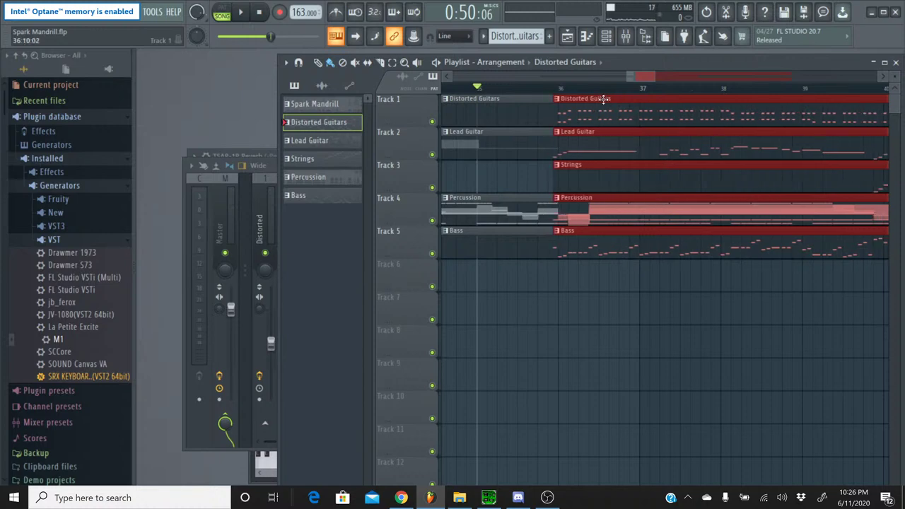
click(242, 13)
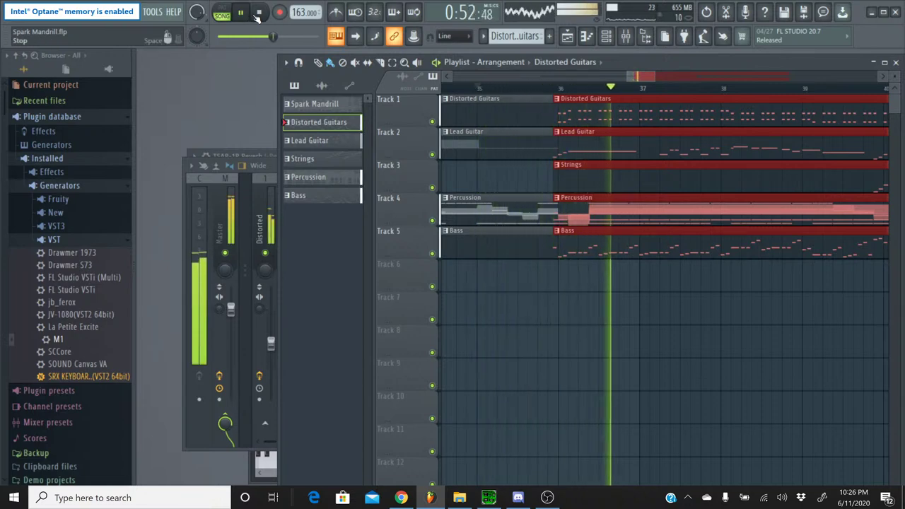
click(259, 13)
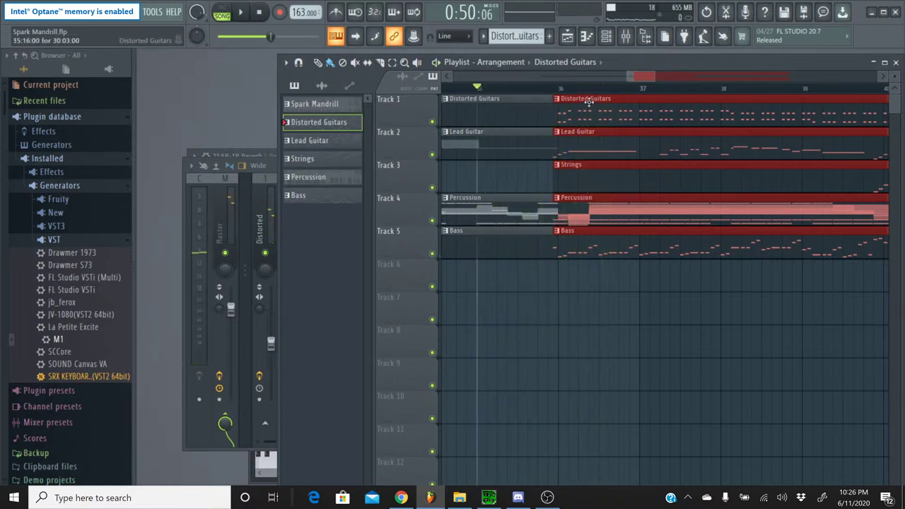
Try extending the start of the five copied clips to a length of 30:05:00, beginning at 35:16:00, and play the transition
drag(590, 100, 600, 99)
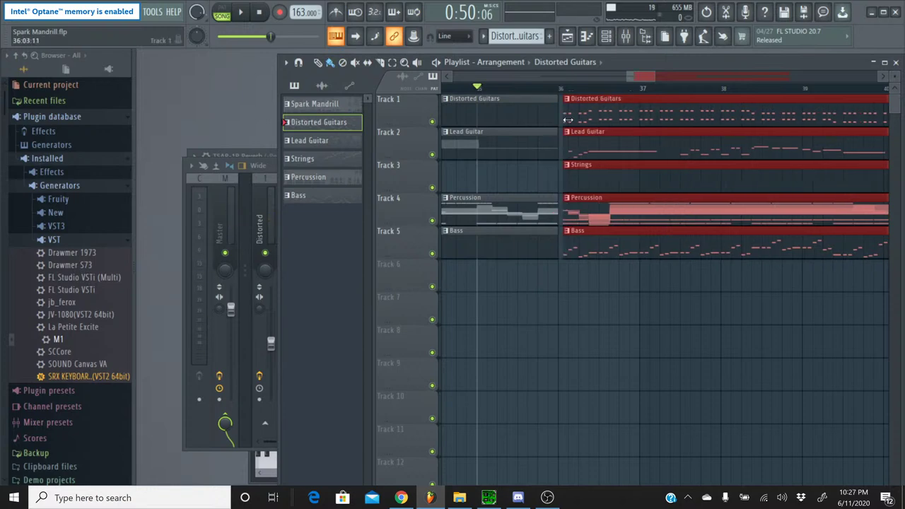
drag(617, 98, 611, 97)
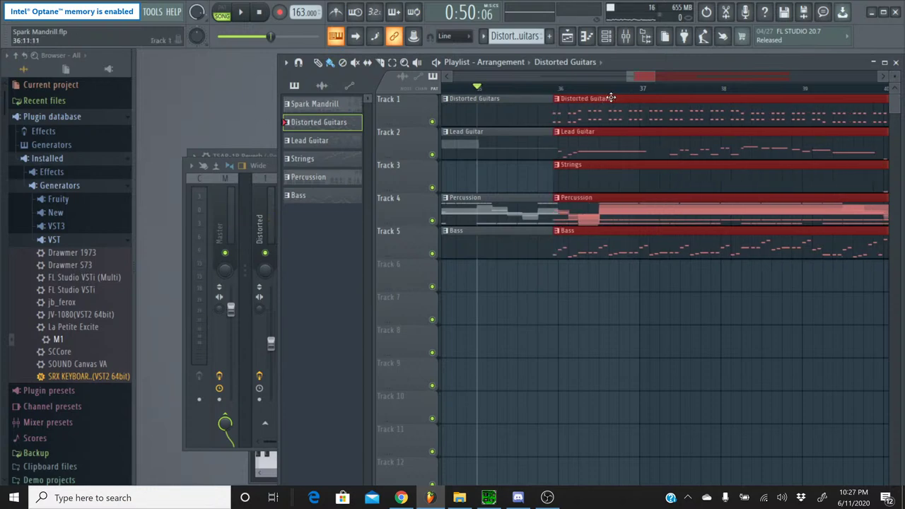
click(241, 12)
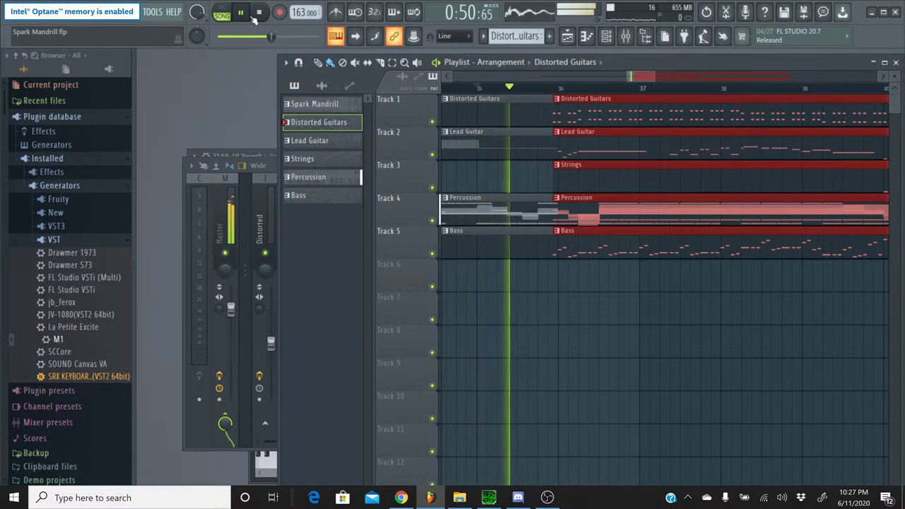
key(space)
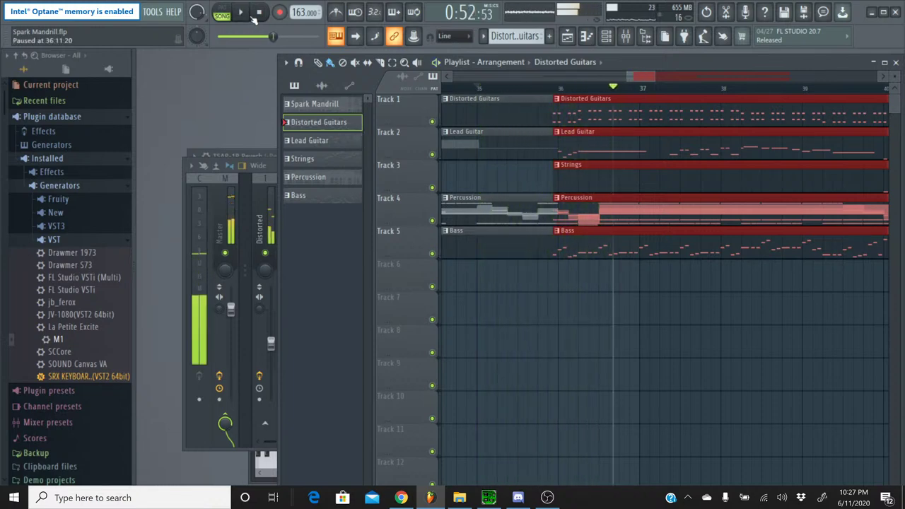
Shift the five copied clips to 36:02:00 and trim their start to 36:04:00 for a length of 30:03:00
drag(669, 104, 680, 102)
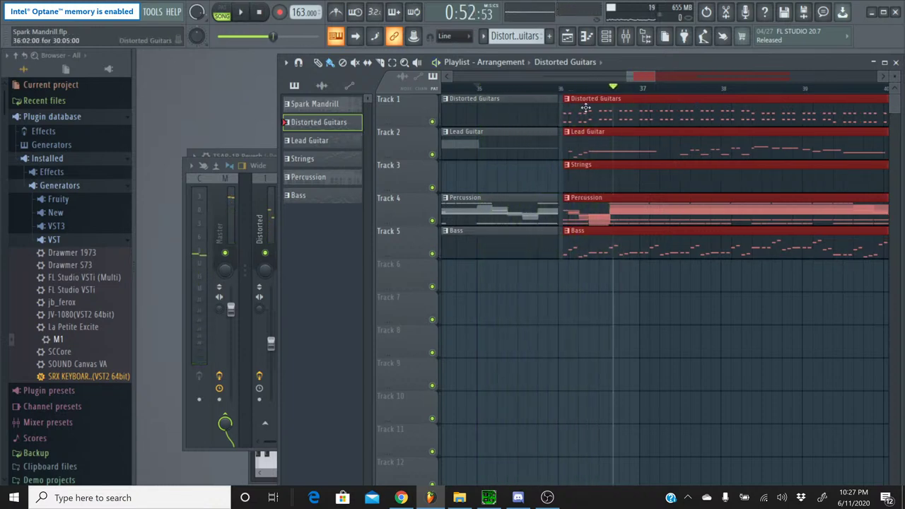
drag(562, 111, 568, 112)
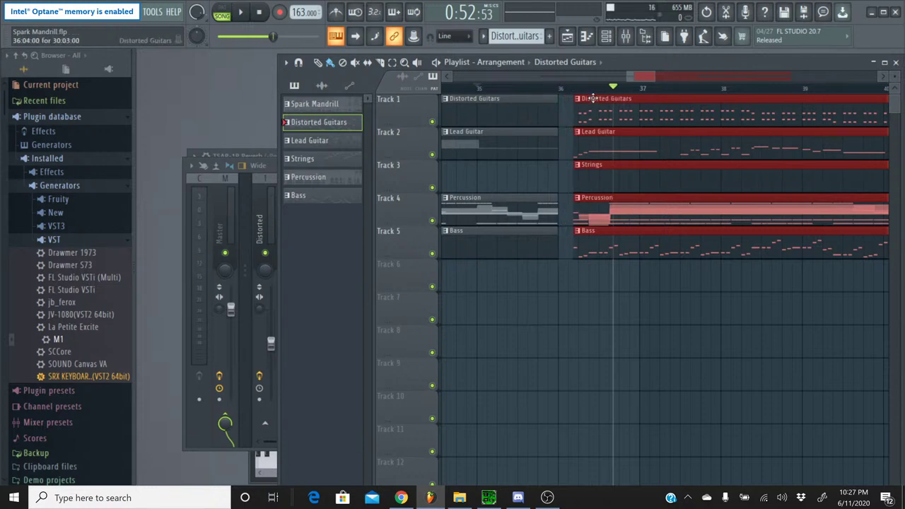
scroll(592, 99, up, 5)
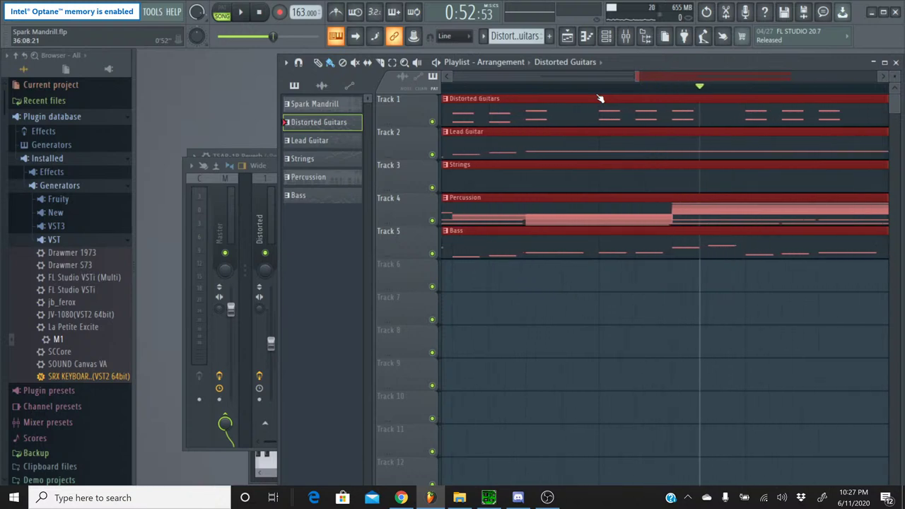
scroll(600, 98, up, 1)
click(654, 92)
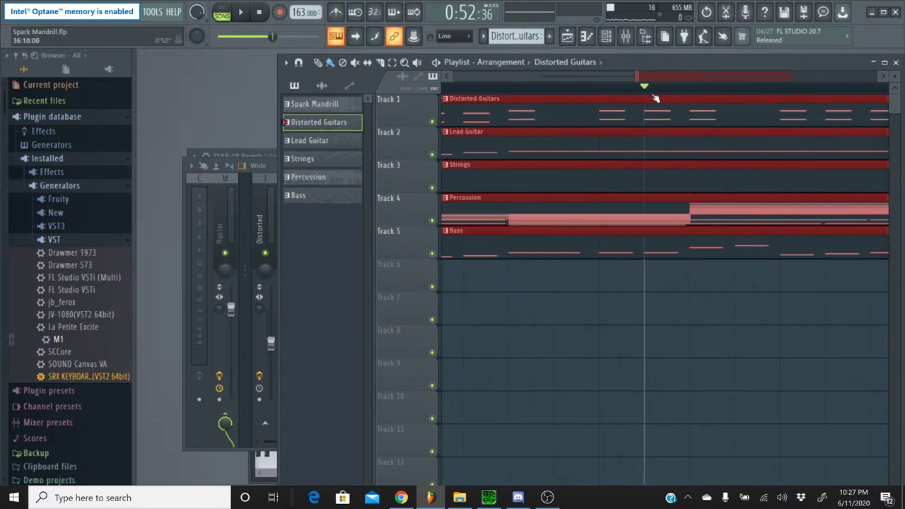
scroll(648, 83, right, 3)
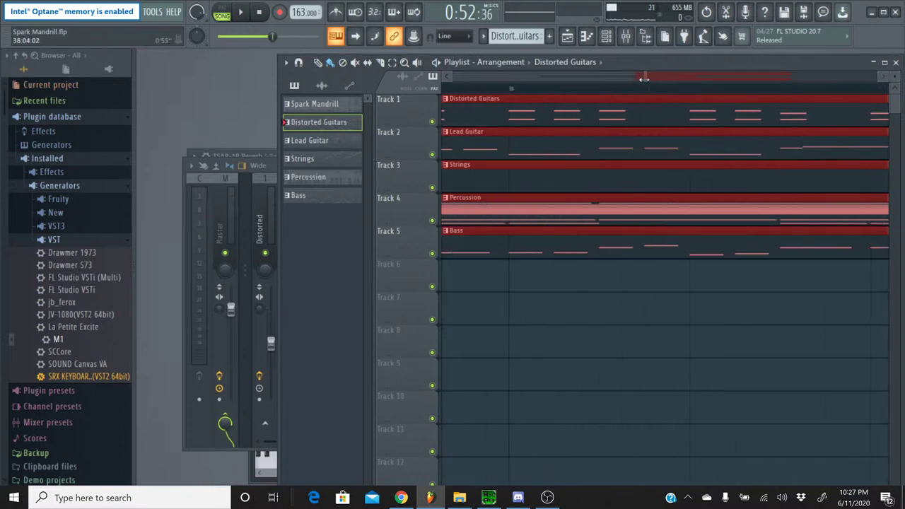
drag(642, 82, 634, 81)
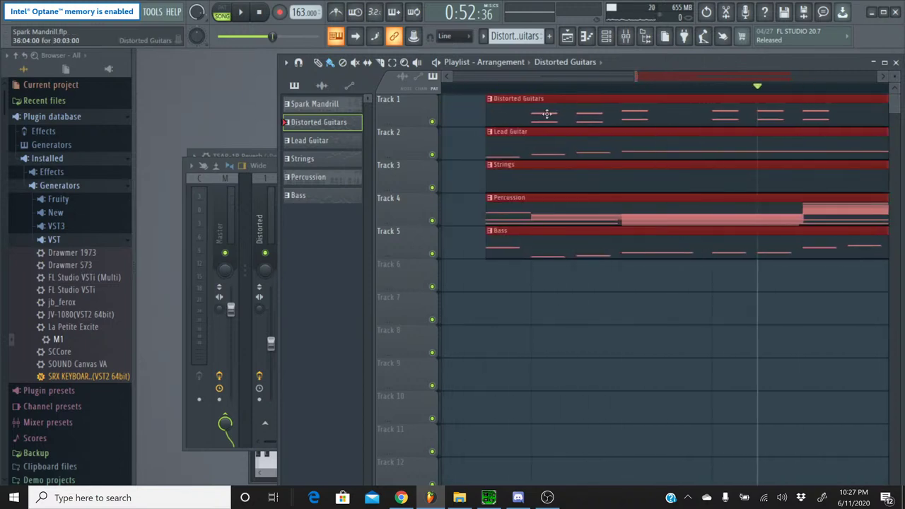
drag(471, 121, 461, 119)
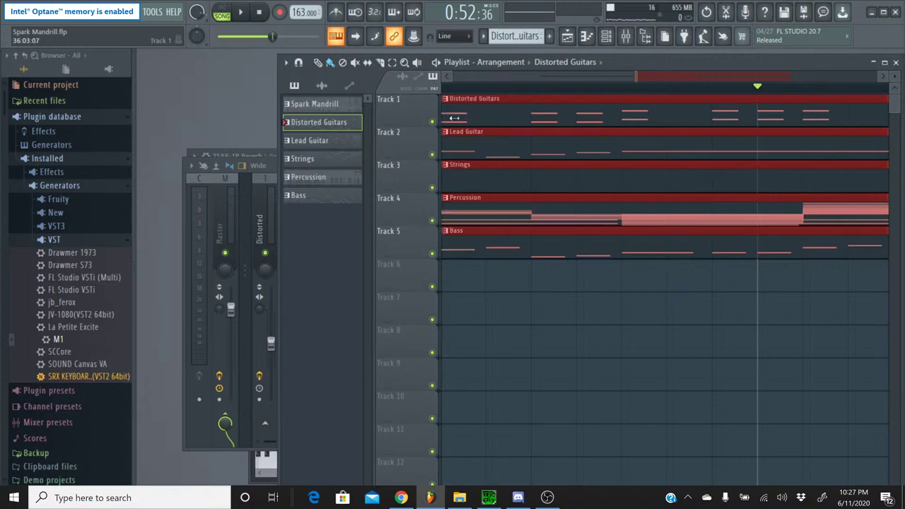
drag(463, 120, 471, 120)
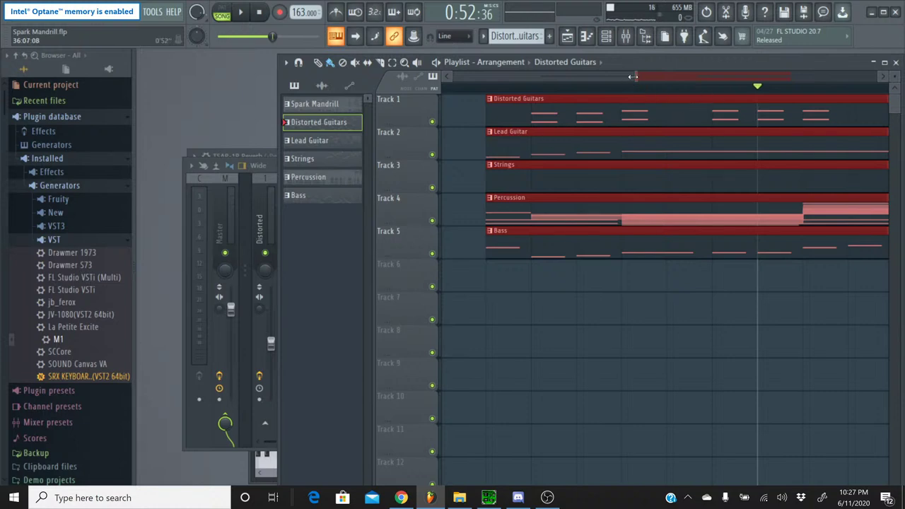
Move the five copied clips so they start exactly at bar 36, and play across the join from within bar 35
scroll(632, 76, right, 5)
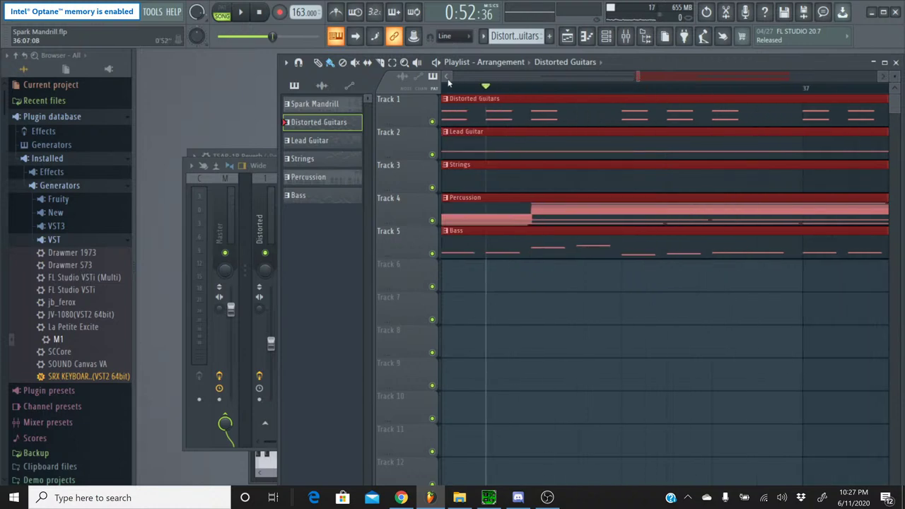
click(446, 78)
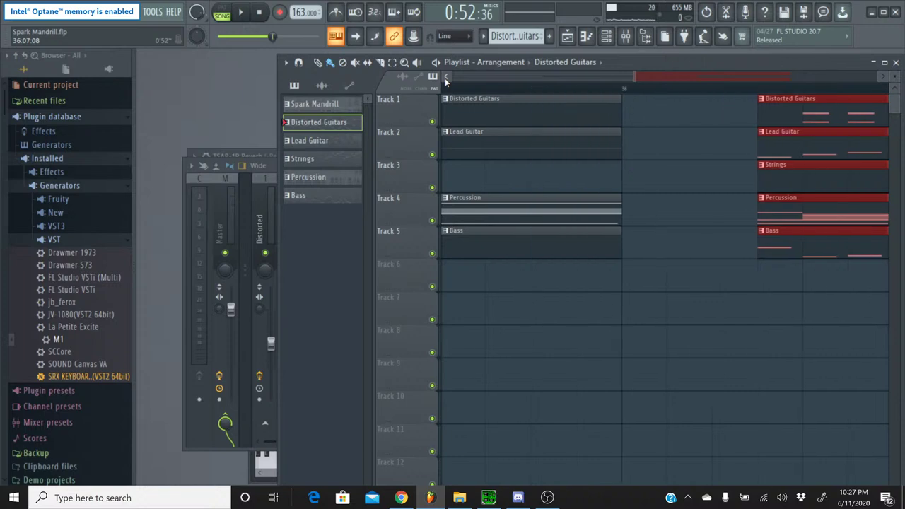
drag(773, 99, 691, 97)
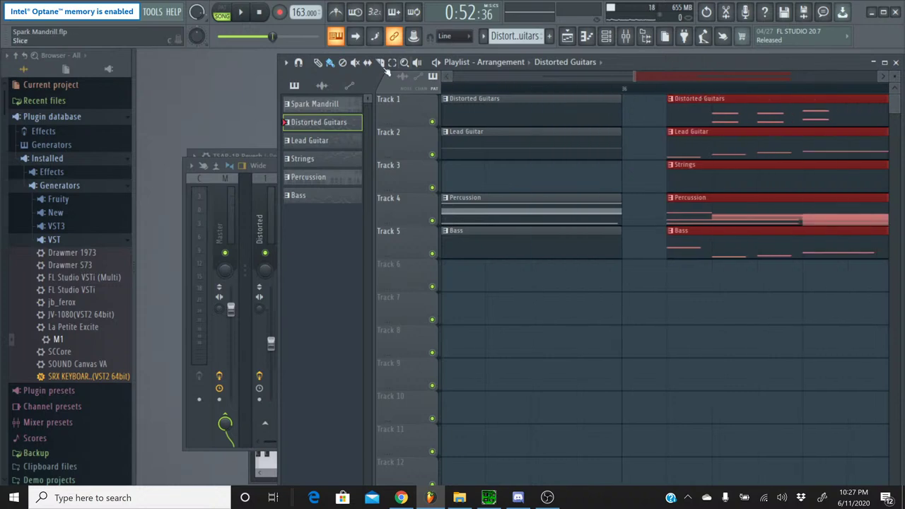
key(space)
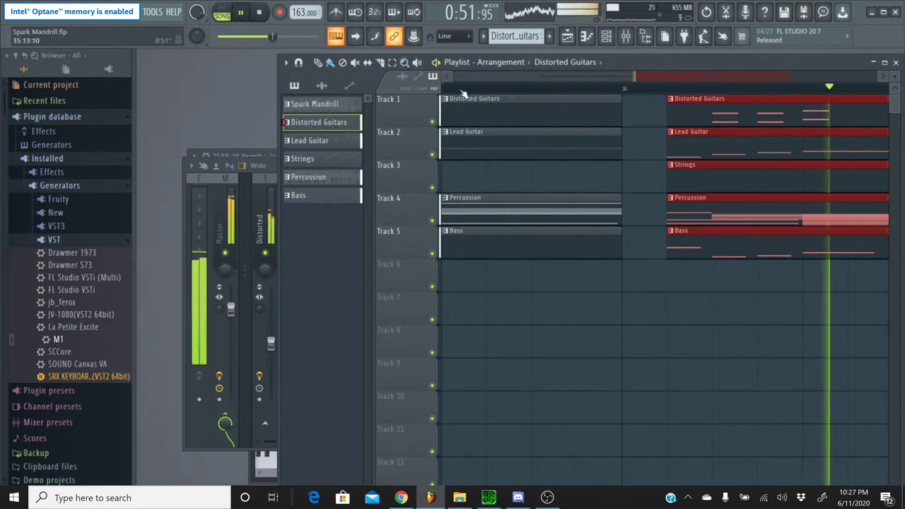
key(space)
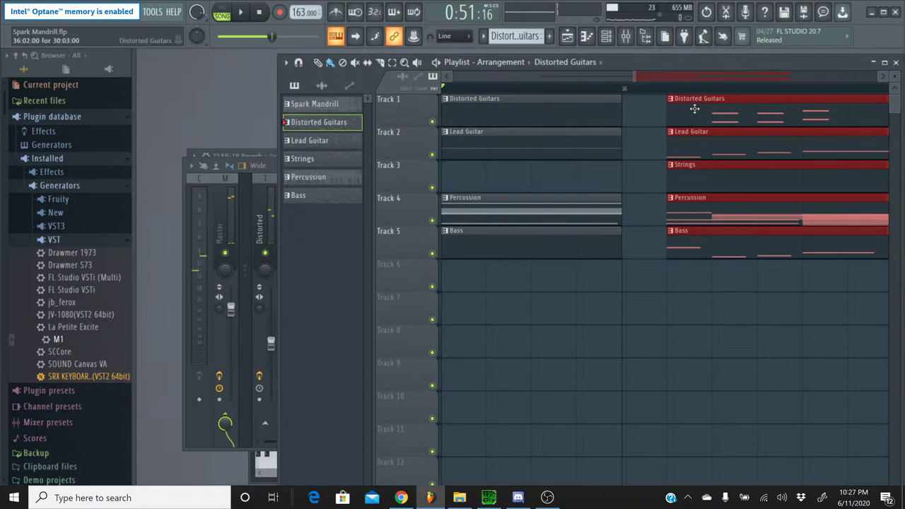
drag(684, 98, 675, 98)
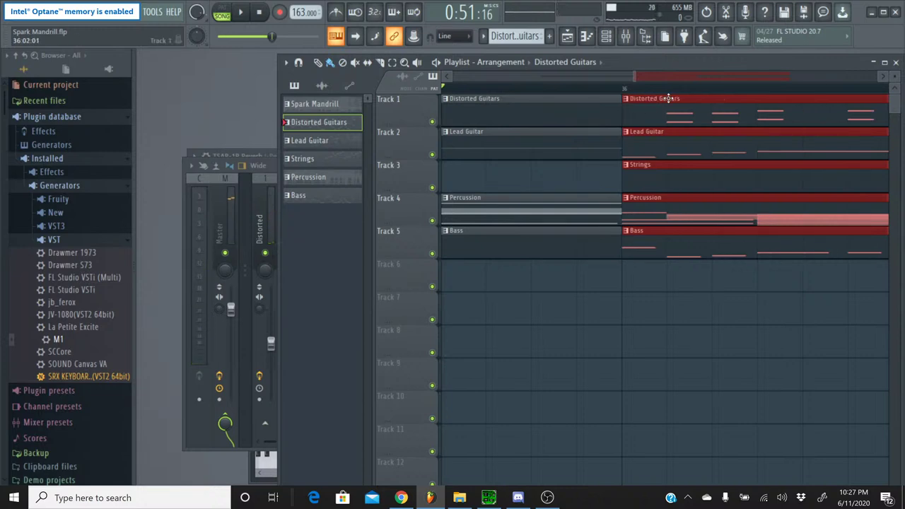
click(237, 14)
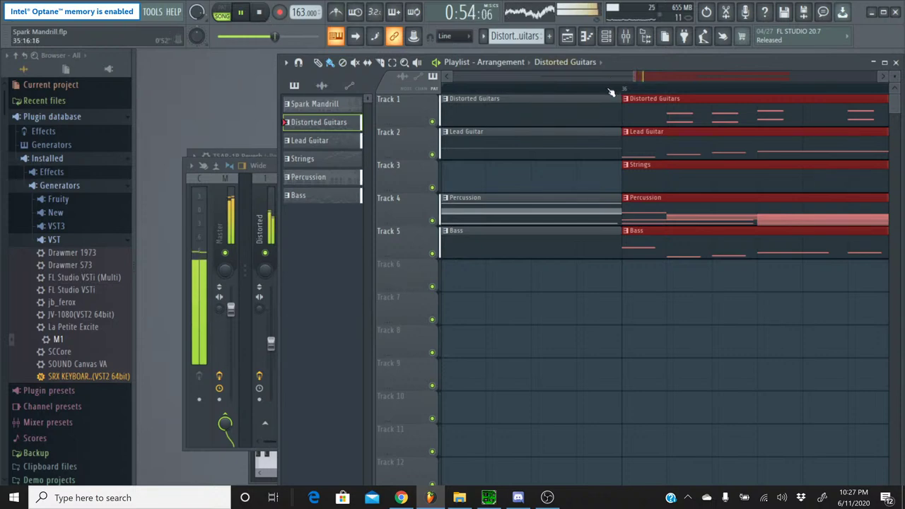
scroll(611, 91, down, 2)
click(549, 89)
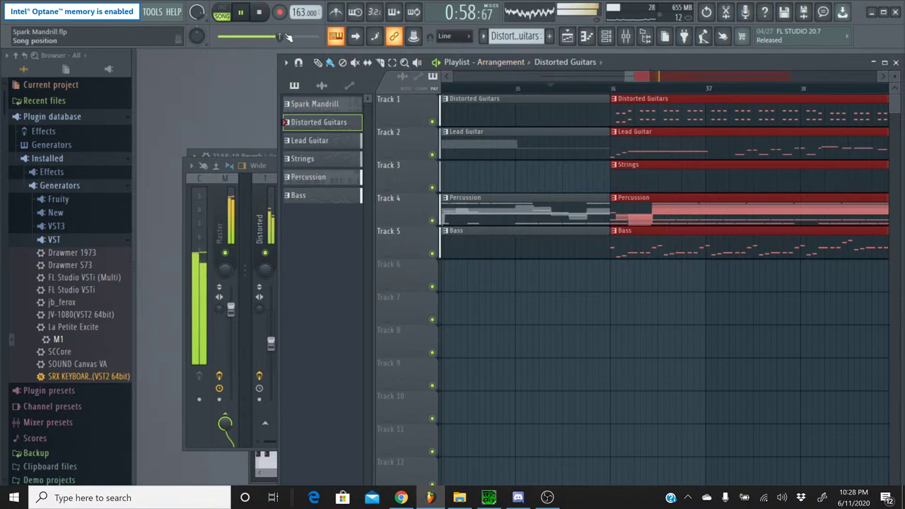
Play the song from within bar 35 across the join and follow the copied clips past bar 40
click(552, 88)
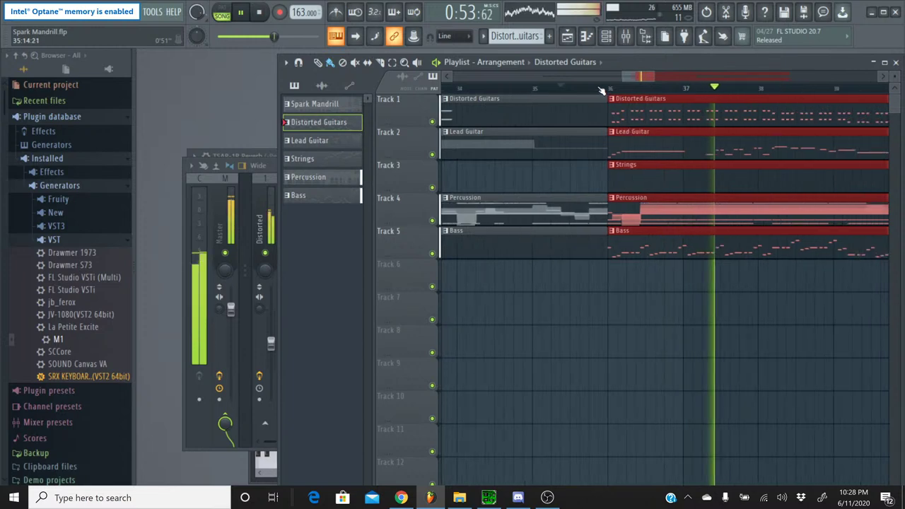
scroll(636, 79, down, 3)
drag(638, 78, 668, 82)
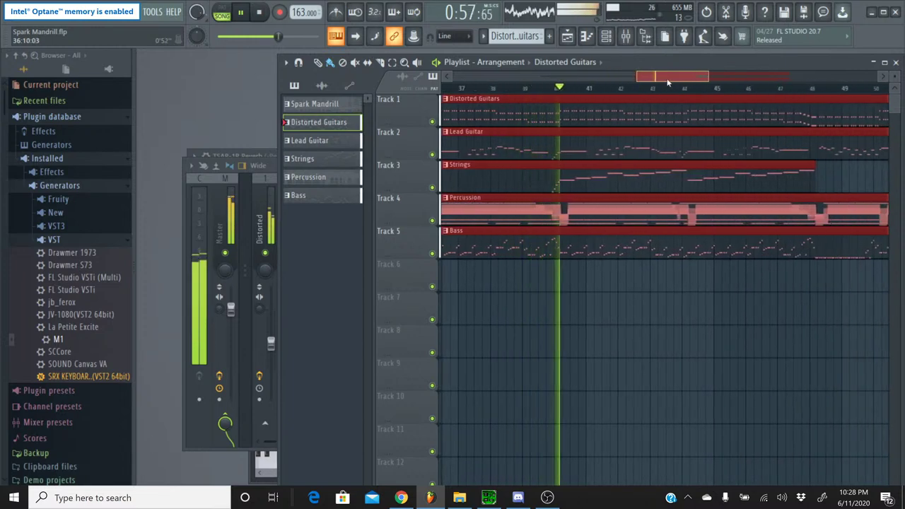
scroll(668, 82, down, 1)
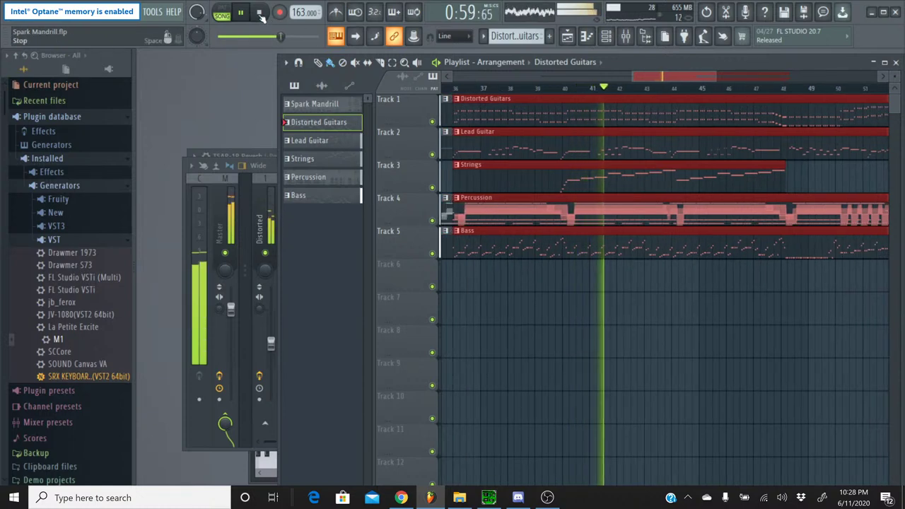
Audition Kick #2 in solo in the mixer, and lower the Bass track's volume slightly while it is soloed
click(625, 38)
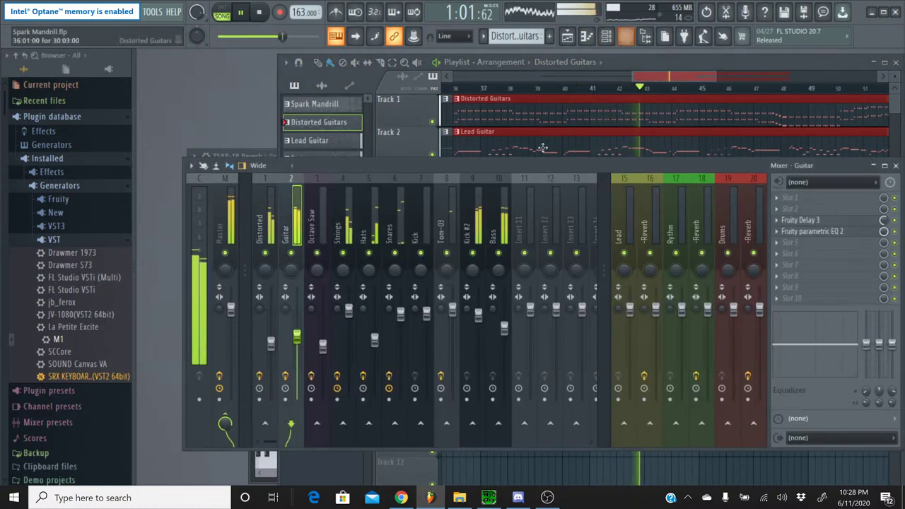
right_click(472, 253)
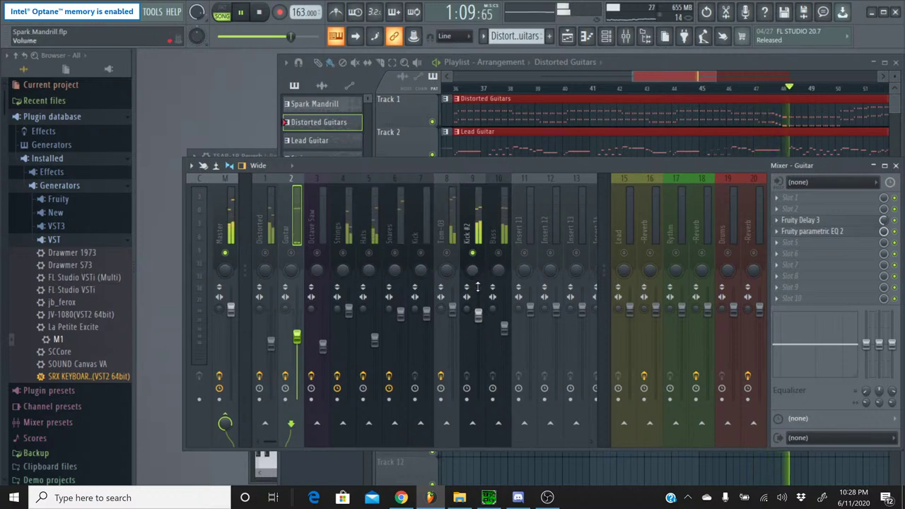
right_click(472, 253)
right_click(499, 253)
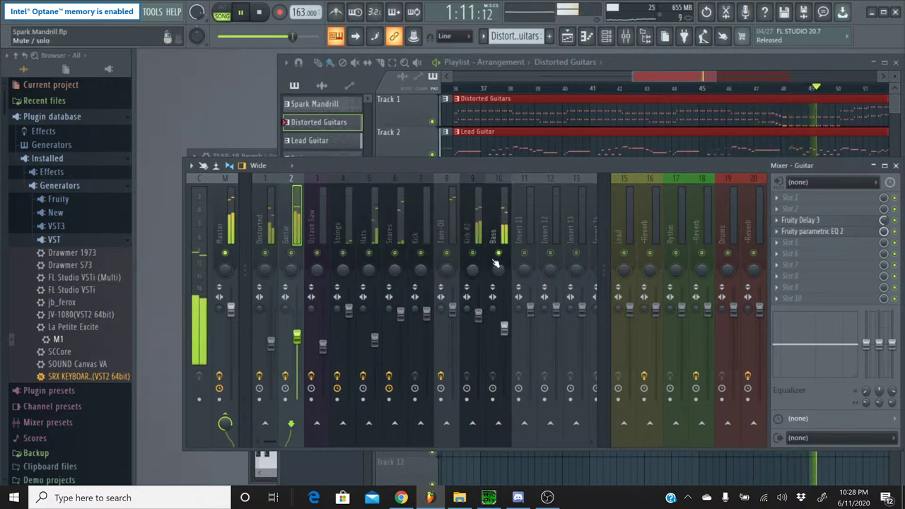
click(503, 332)
drag(504, 337, 503, 342)
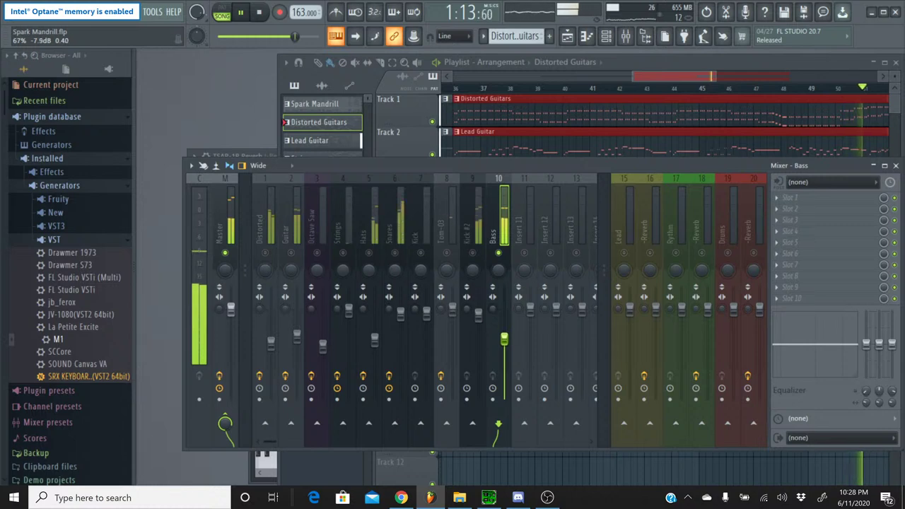
right_click(499, 253)
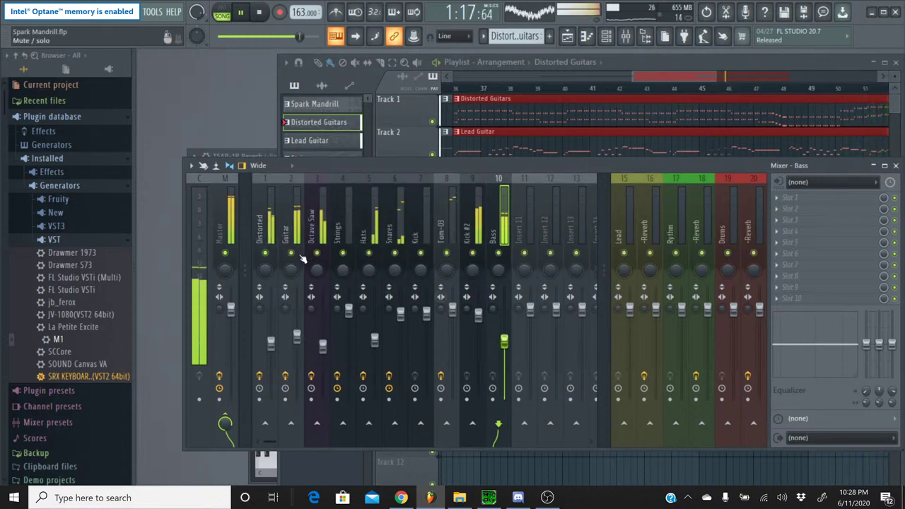
Lower the Distorted track's volume to about 48% (-13.2 dB) in solo, and raise it slightly in the full mix
right_click(266, 255)
drag(270, 335, 270, 351)
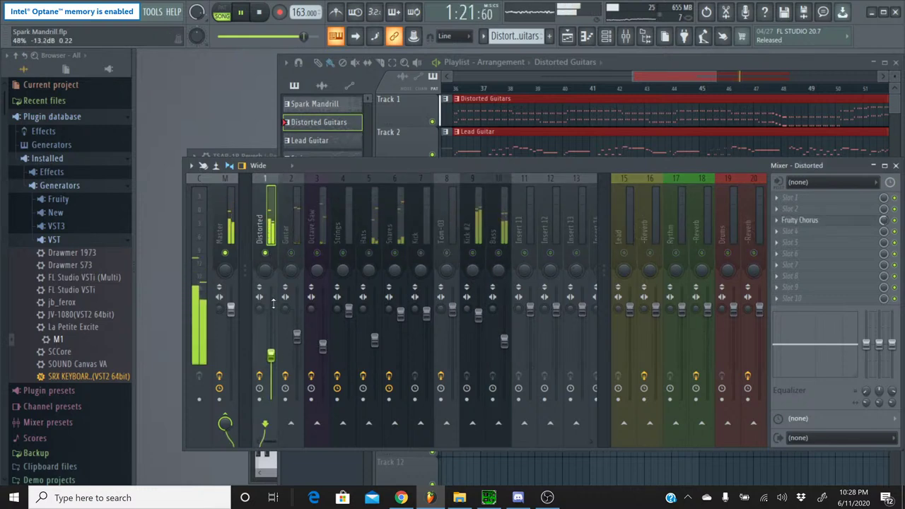
right_click(267, 254)
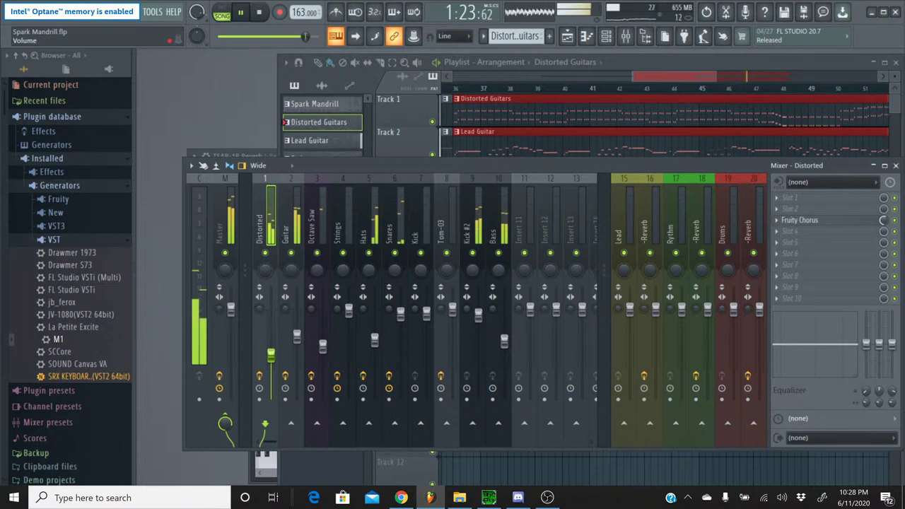
scroll(276, 351, up, 3)
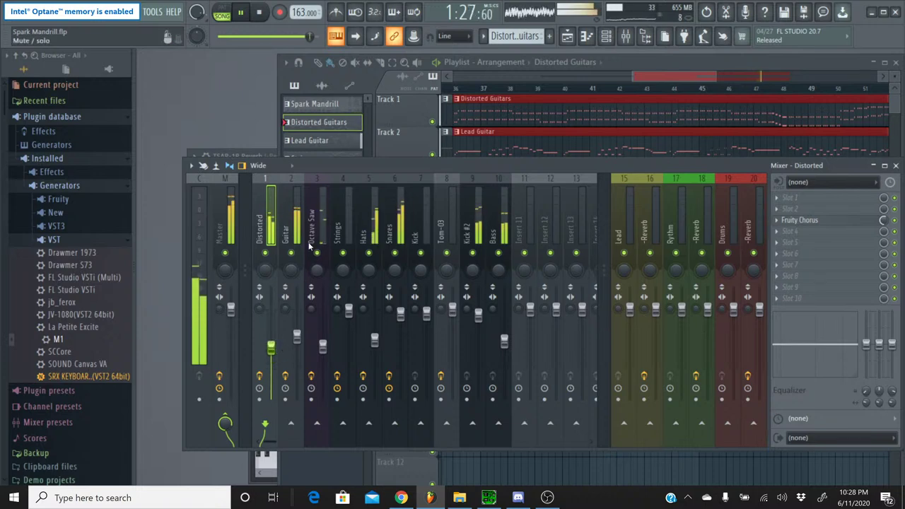
Audition the Guitar track in solo and raise its volume slightly in the full mix
right_click(290, 255)
right_click(290, 255)
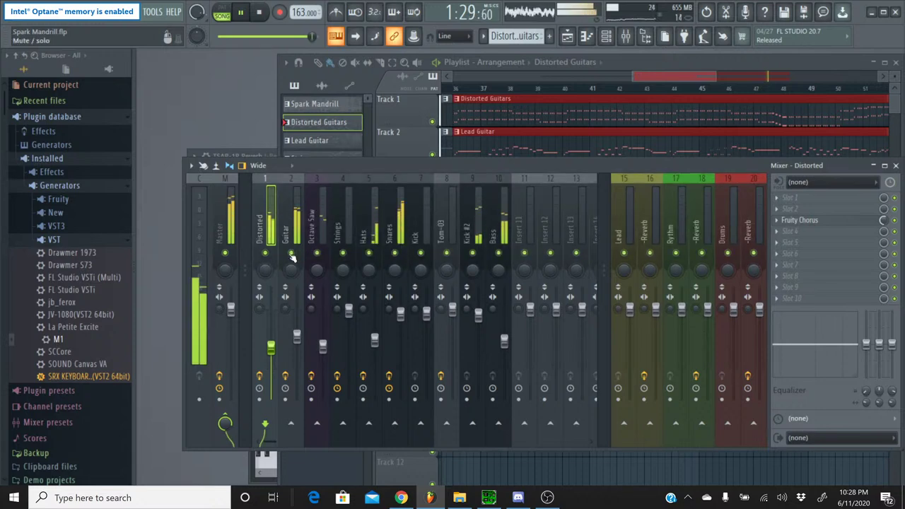
click(297, 339)
drag(297, 340, 297, 330)
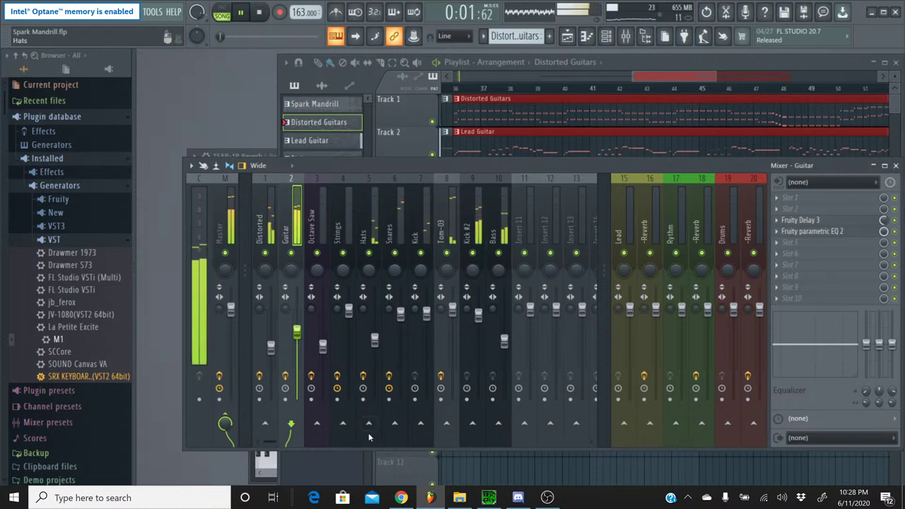
Check the stream's live chat in YouTube Studio in Chrome, stop the song in FL Studio, and recheck the chat
click(400, 498)
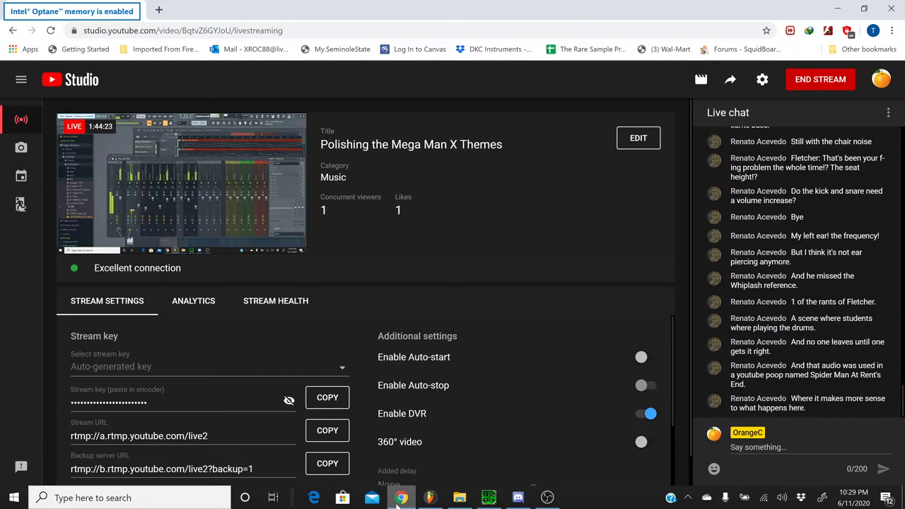
click(429, 497)
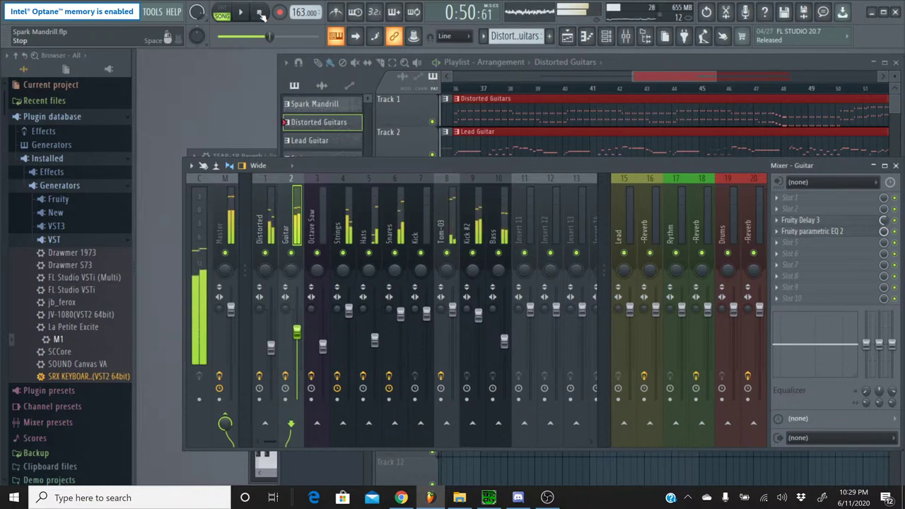
click(261, 14)
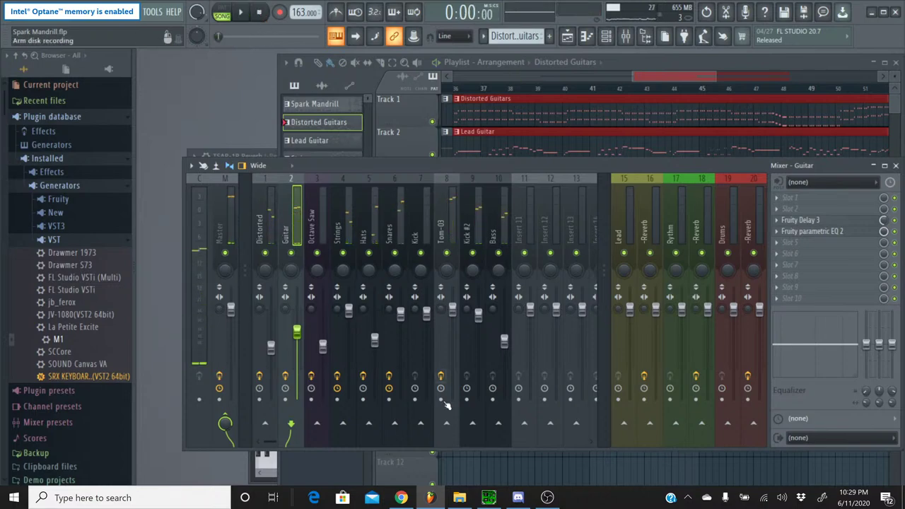
click(411, 499)
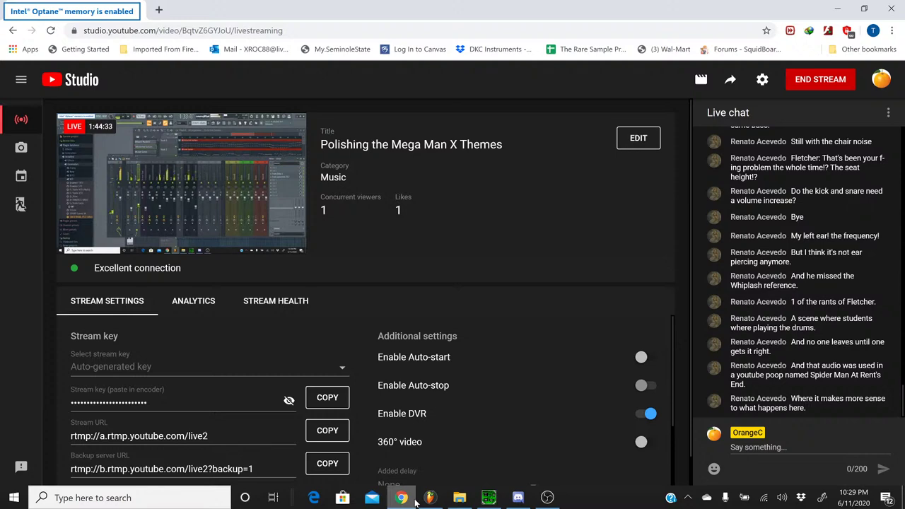
click(430, 498)
Play the opening of the song briefly, stop it, and save the Spark Mandrill project
click(241, 12)
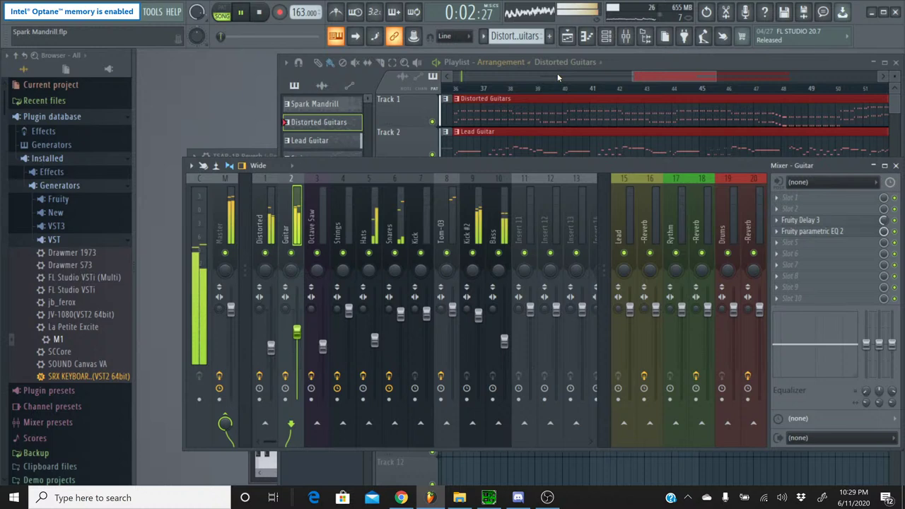
click(675, 75)
click(259, 16)
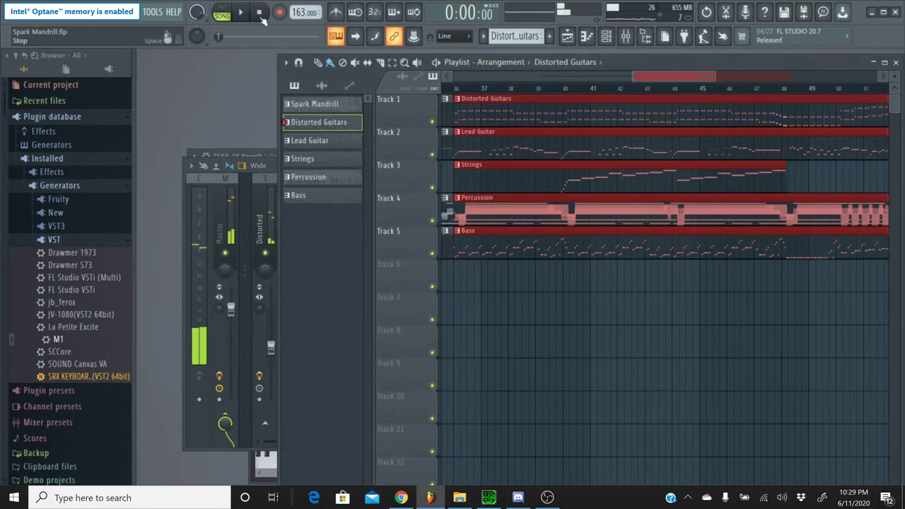
click(14, 14)
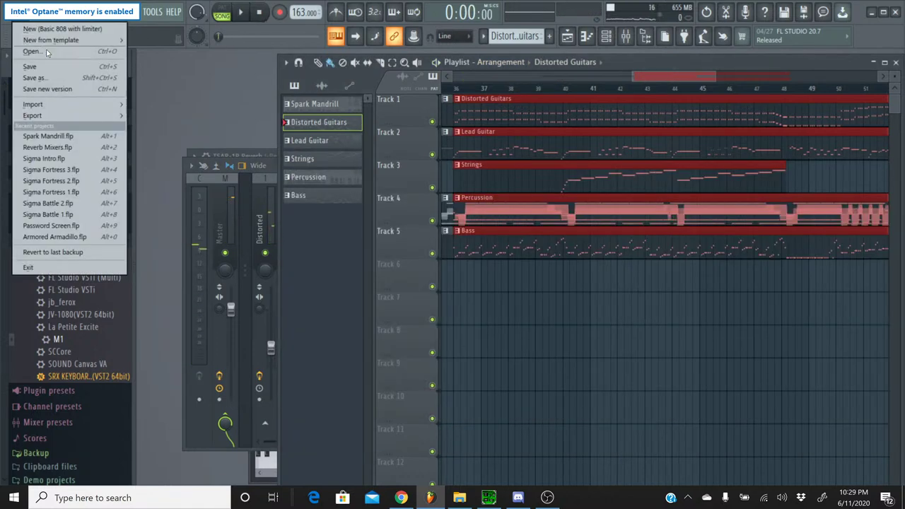
click(54, 70)
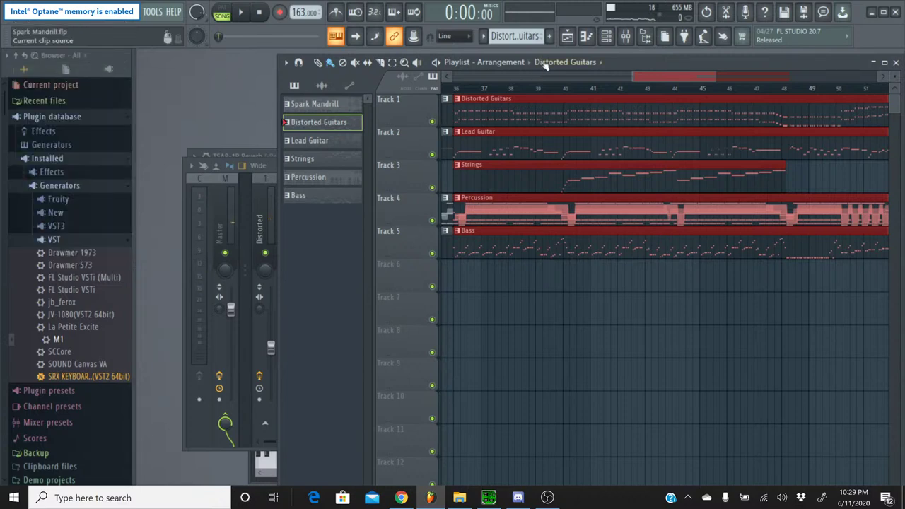
Show the mixer again, check the live chat in YouTube Studio, and return to FL Studio
click(624, 39)
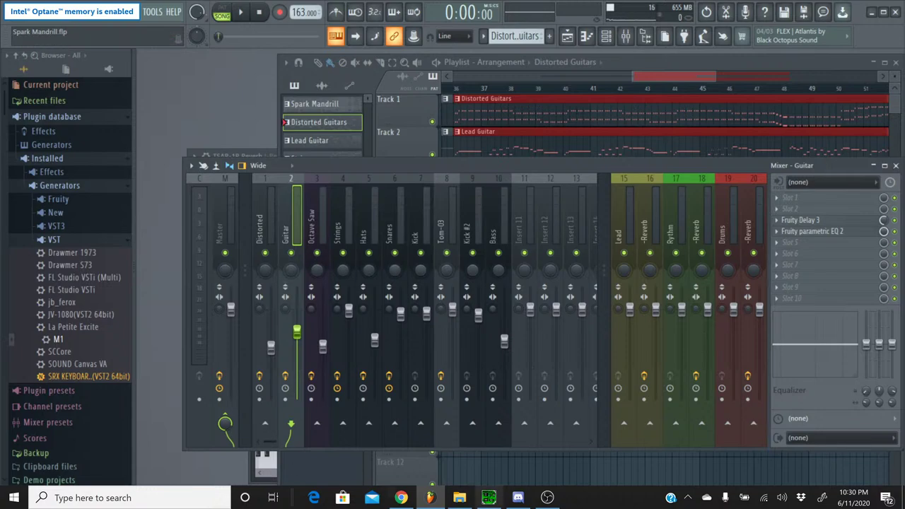
click(401, 497)
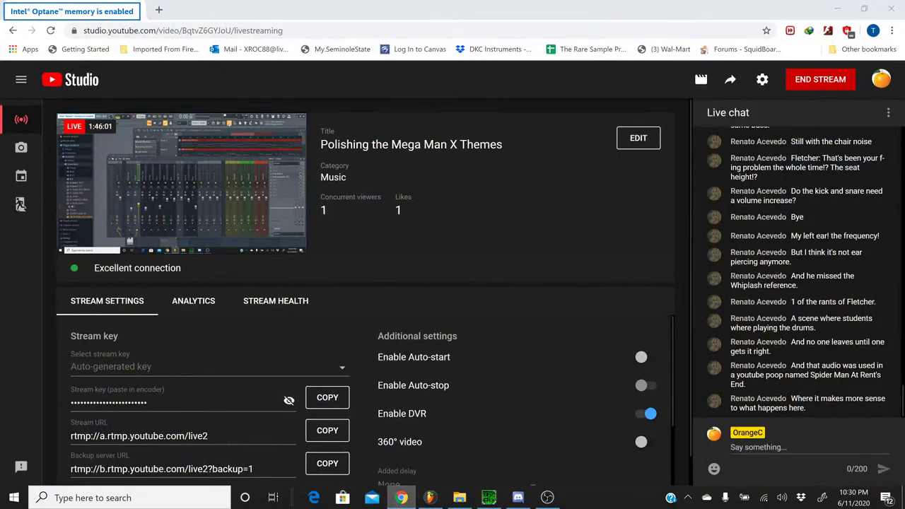
key(alt+Tab)
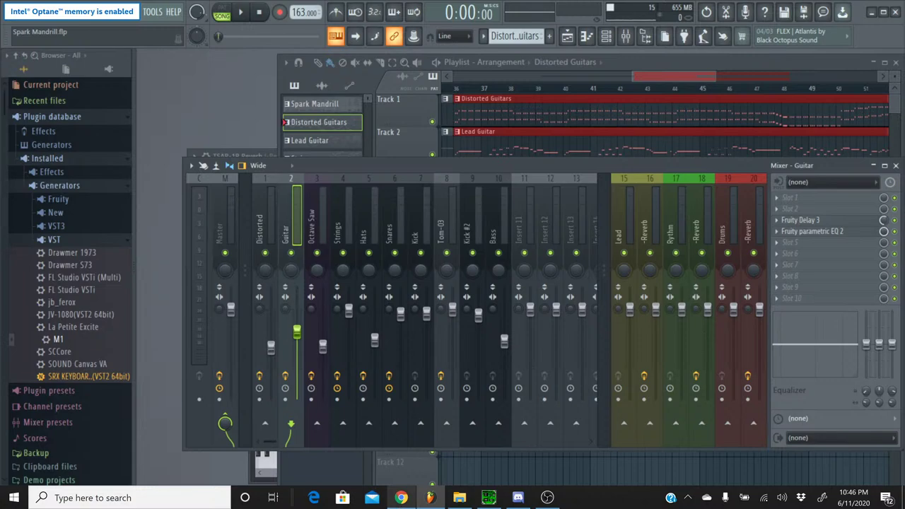
Switch to Discord, dismiss the call rating prompt, and look through the unread direct message and server channels
click(518, 497)
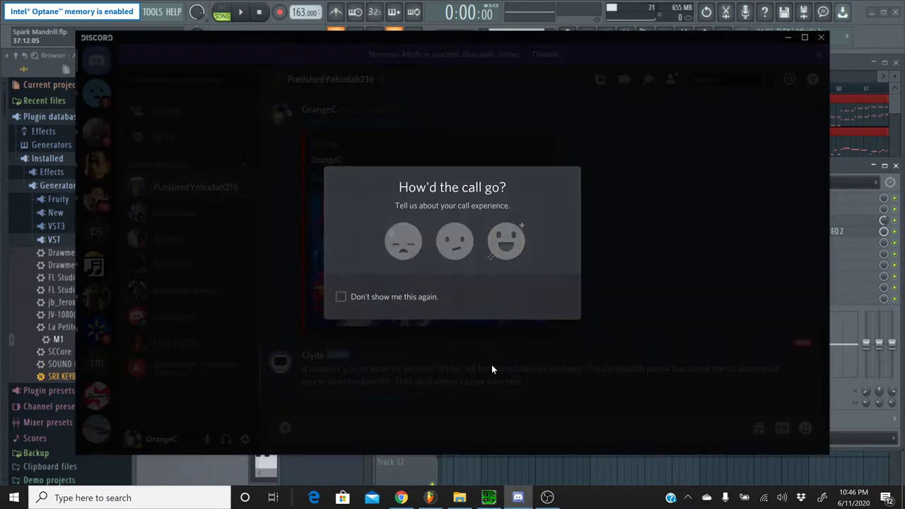
click(544, 149)
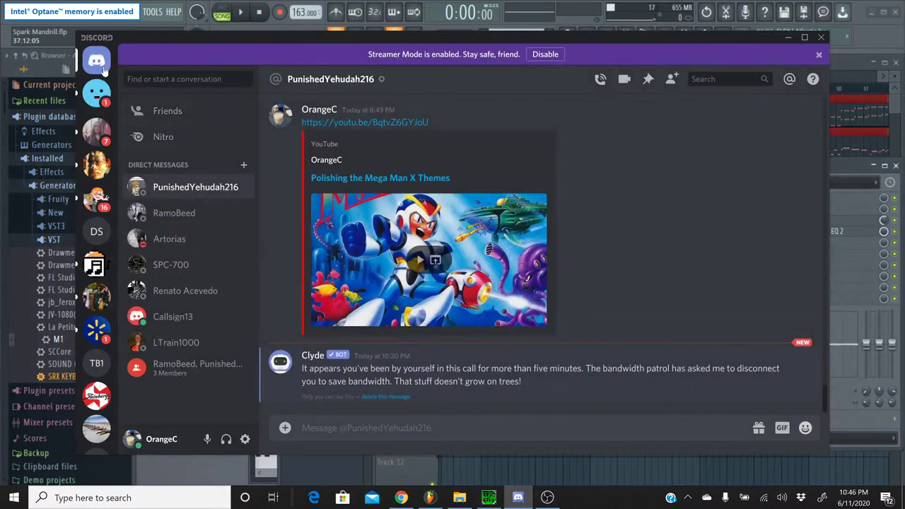
click(97, 89)
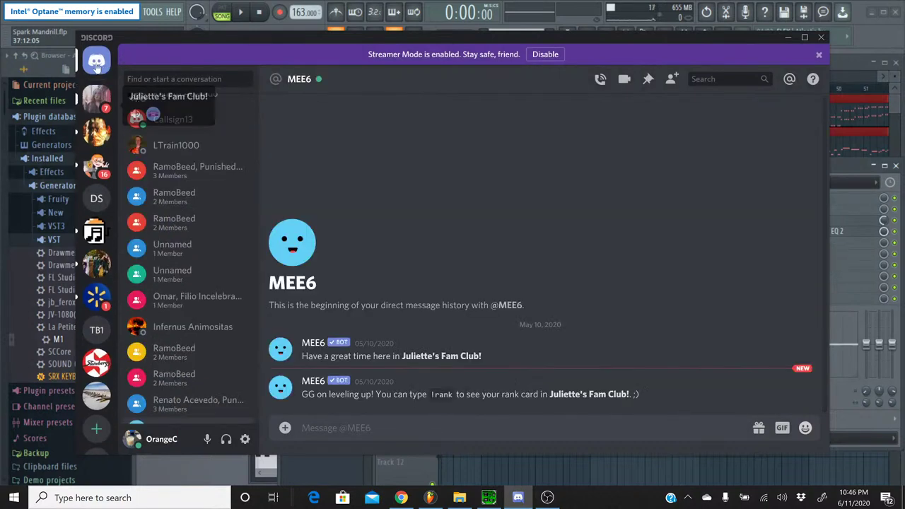
click(97, 97)
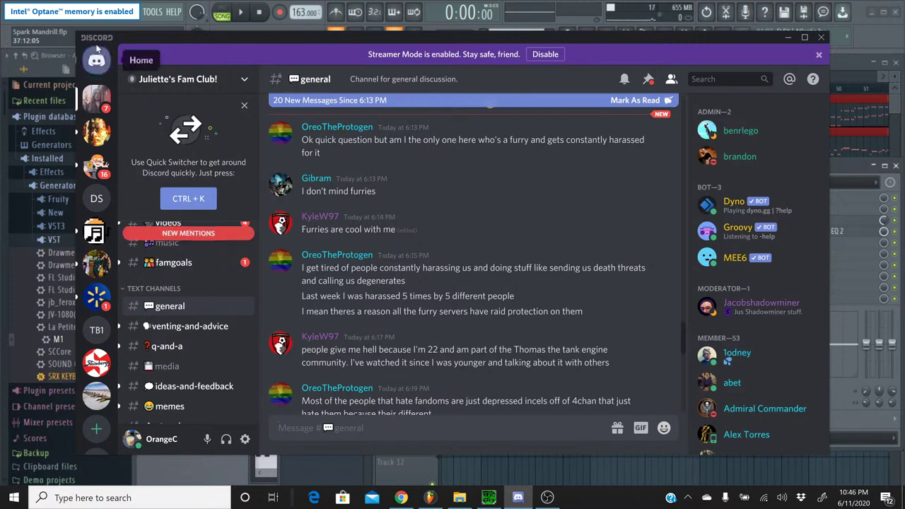
click(99, 68)
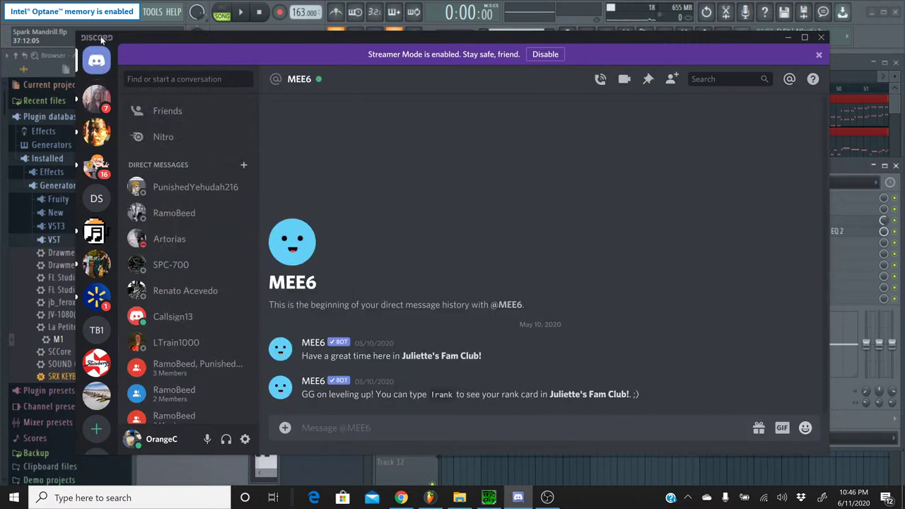
click(97, 130)
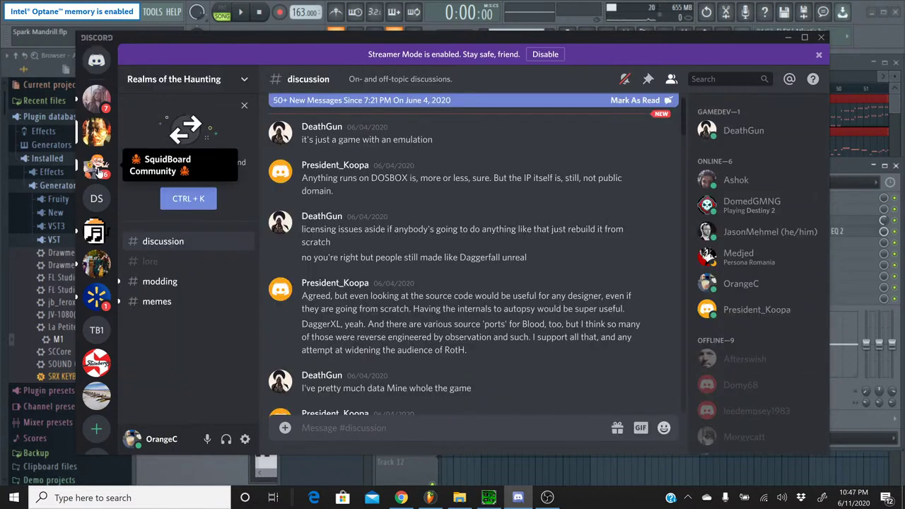
click(97, 166)
click(99, 65)
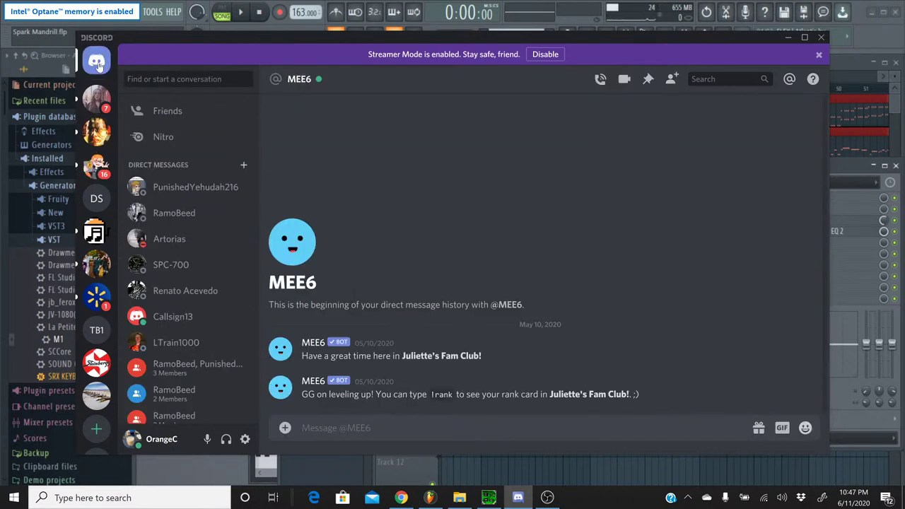
Start a voice call with a direct-message contact, minimize Discord, and check the live chat in YouTube Studio
click(174, 213)
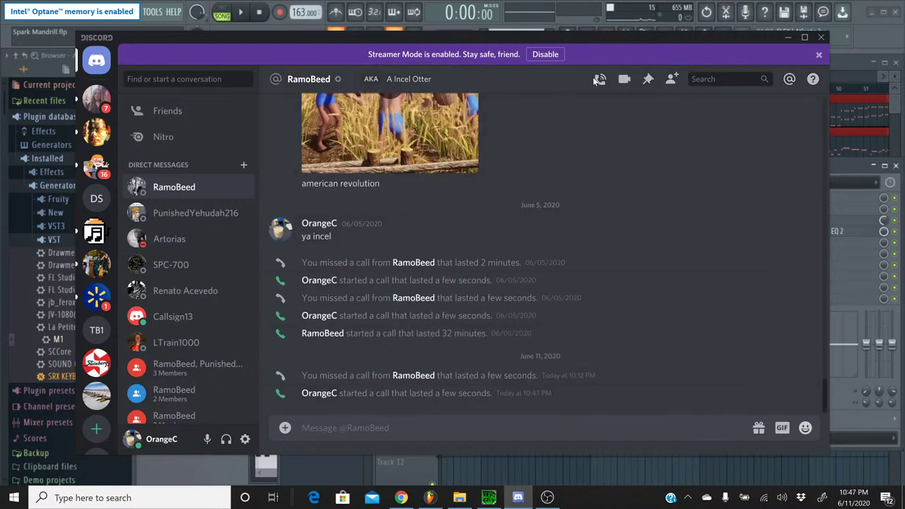
click(599, 78)
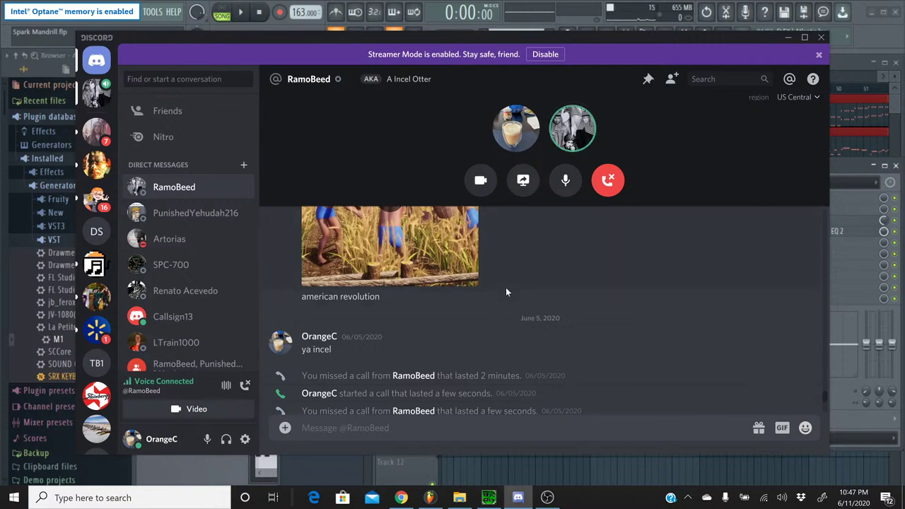
click(791, 38)
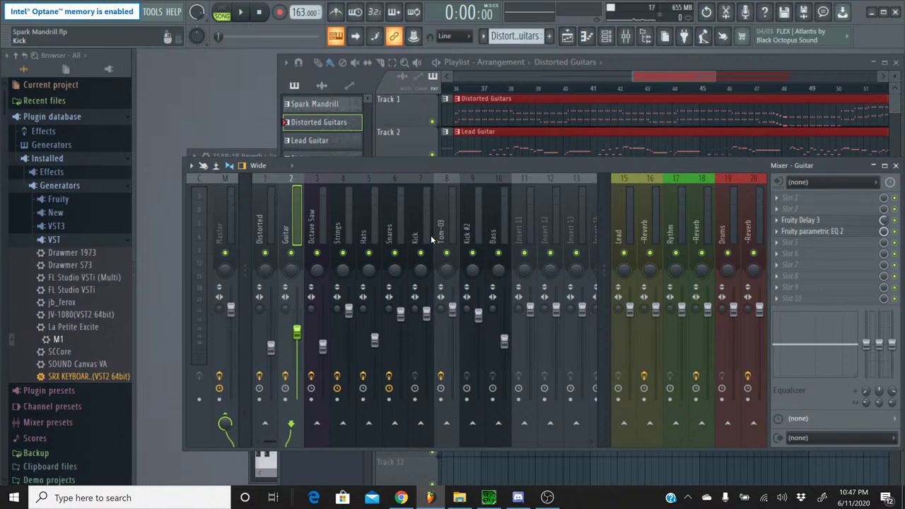
click(402, 497)
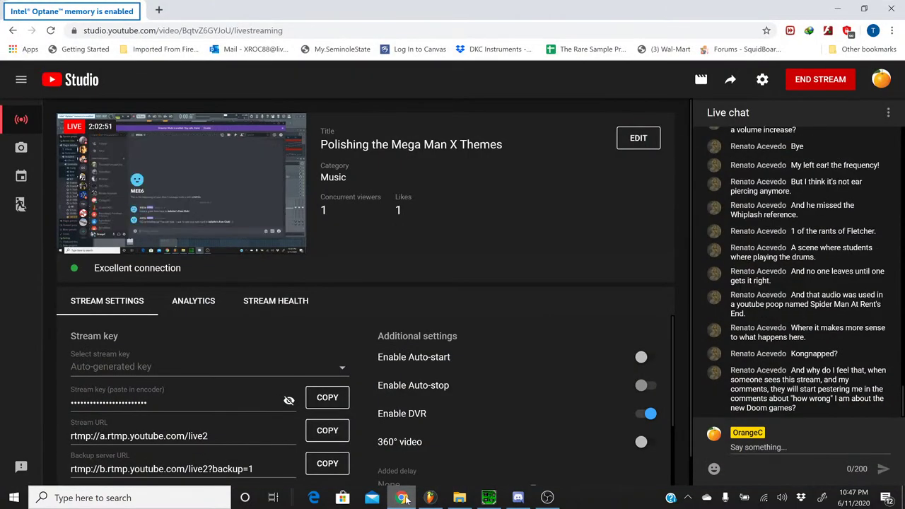
Return to YouTube Studio and copy the livestream's share link
click(401, 497)
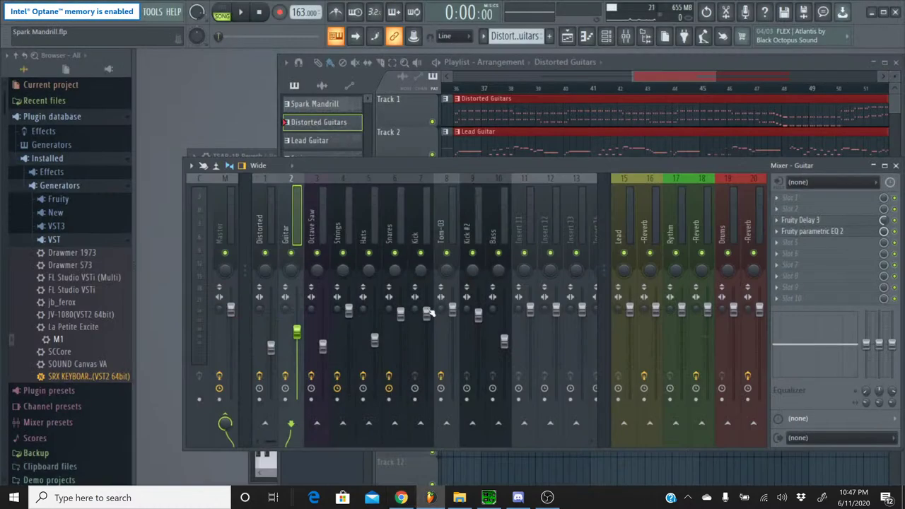
click(400, 497)
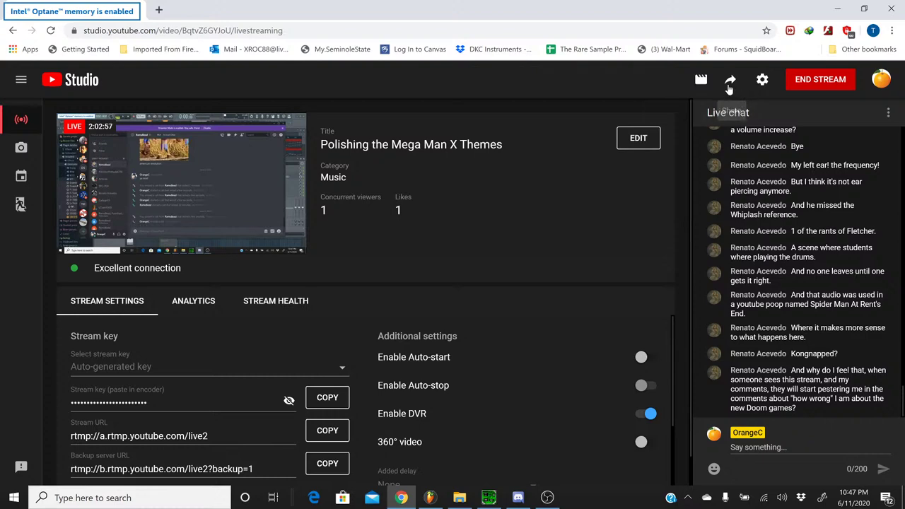
click(730, 80)
right_click(580, 170)
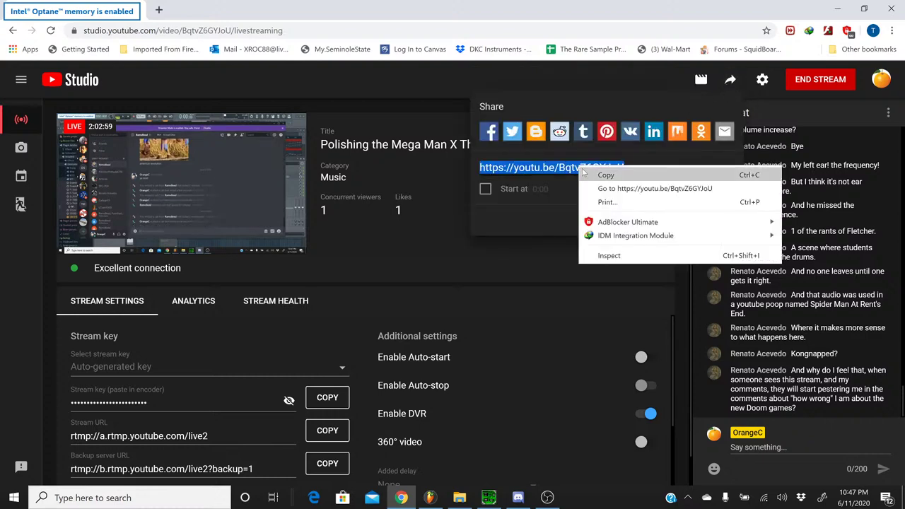
click(587, 175)
Switch to Discord, send the livestream link to the contact in the open call, and minimize Discord
click(429, 498)
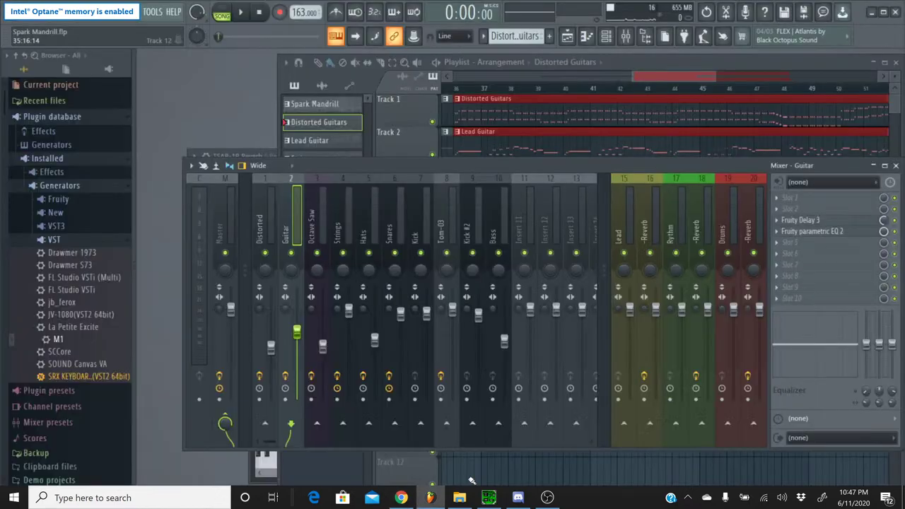
click(517, 498)
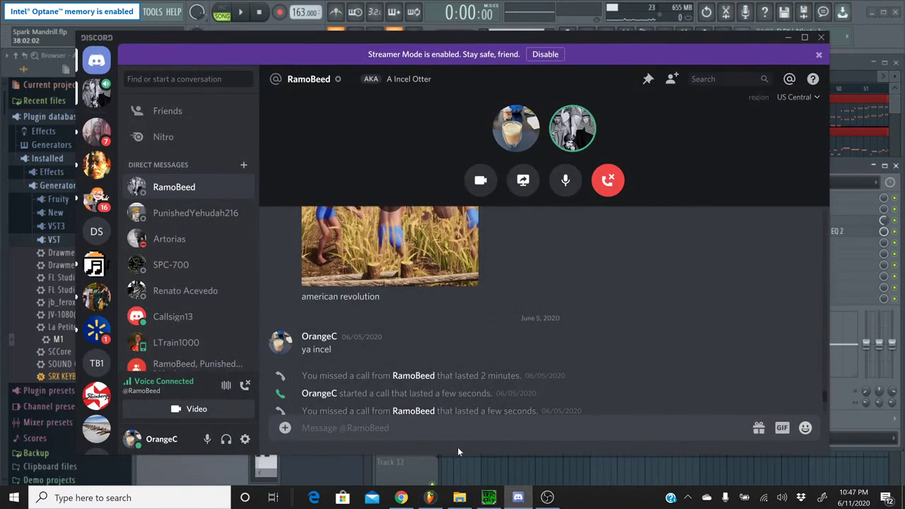
key(ctrl+v)
key(Return)
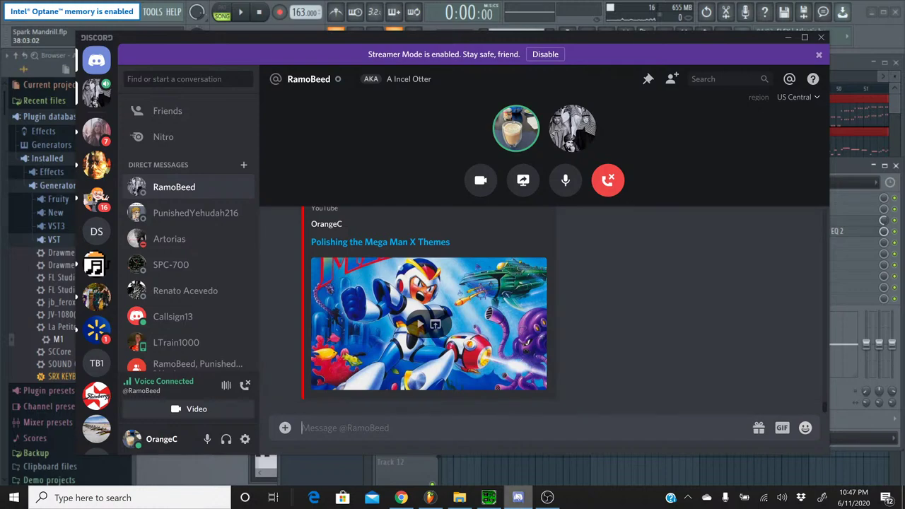
click(517, 497)
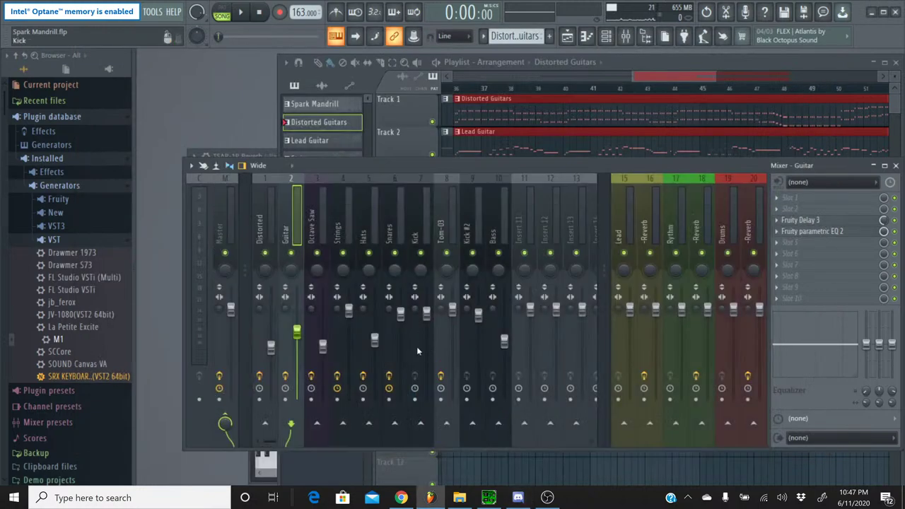
Check the live chat in YouTube Studio, dismiss the share dialog, and return to FL Studio
click(401, 497)
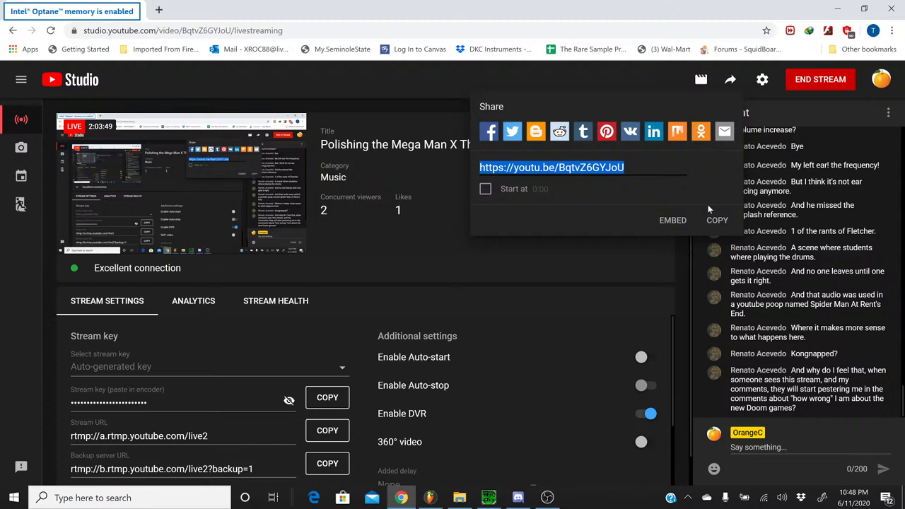
click(552, 252)
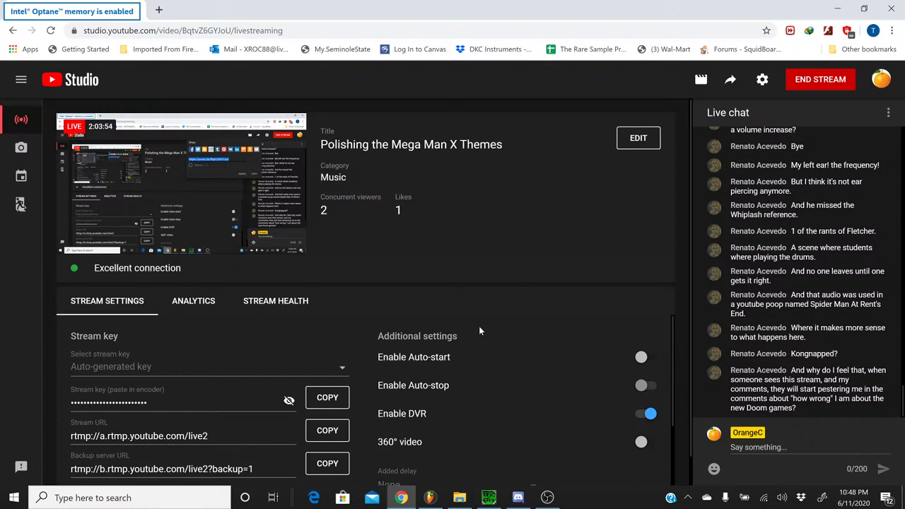
click(429, 497)
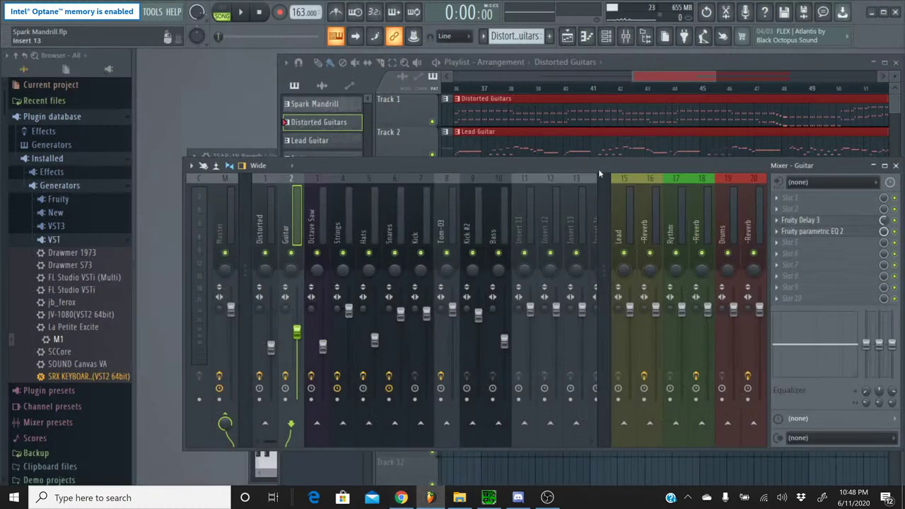
Route the Lead, Rythm and Drums bus tracks each exclusively to its own adjacent -Reverb mixer track
click(646, 189)
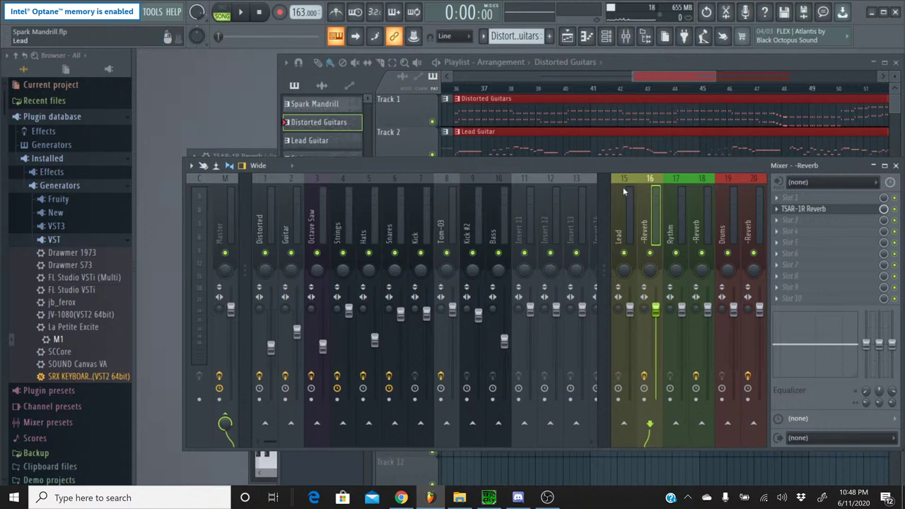
click(623, 191)
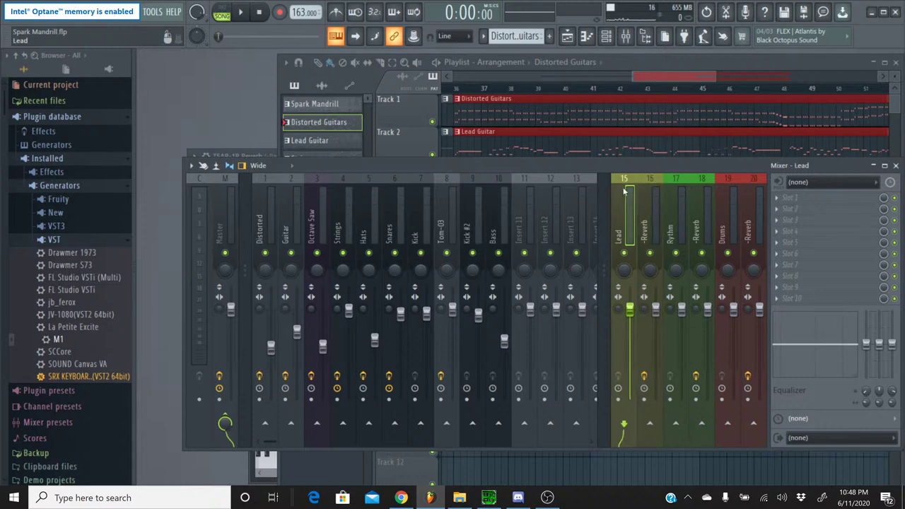
right_click(649, 425)
click(664, 429)
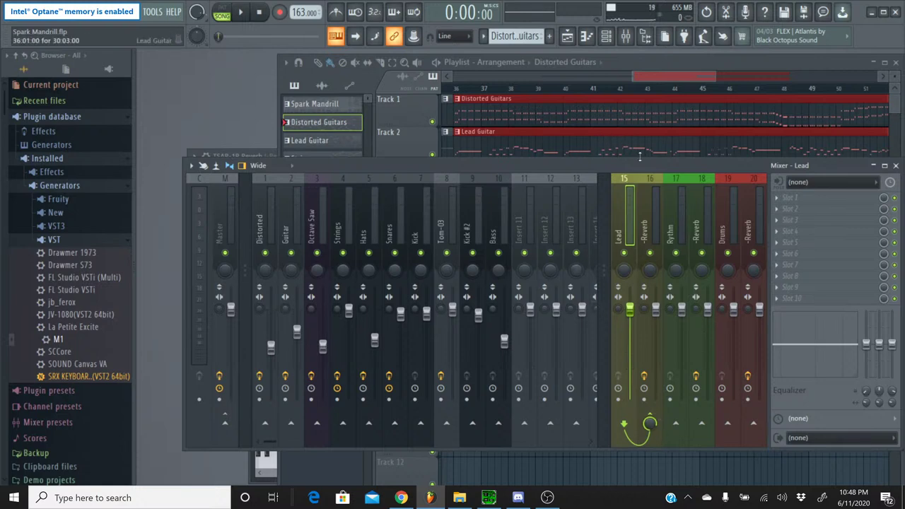
click(675, 182)
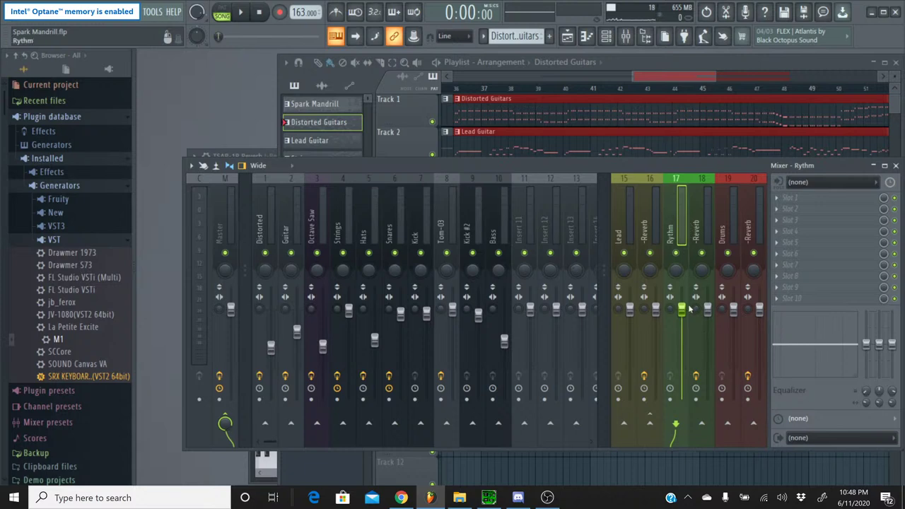
right_click(700, 423)
click(710, 443)
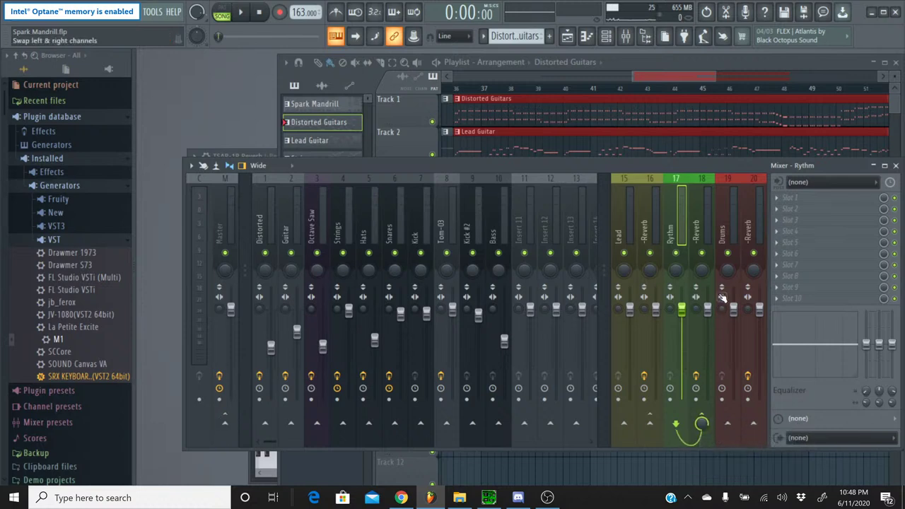
click(735, 198)
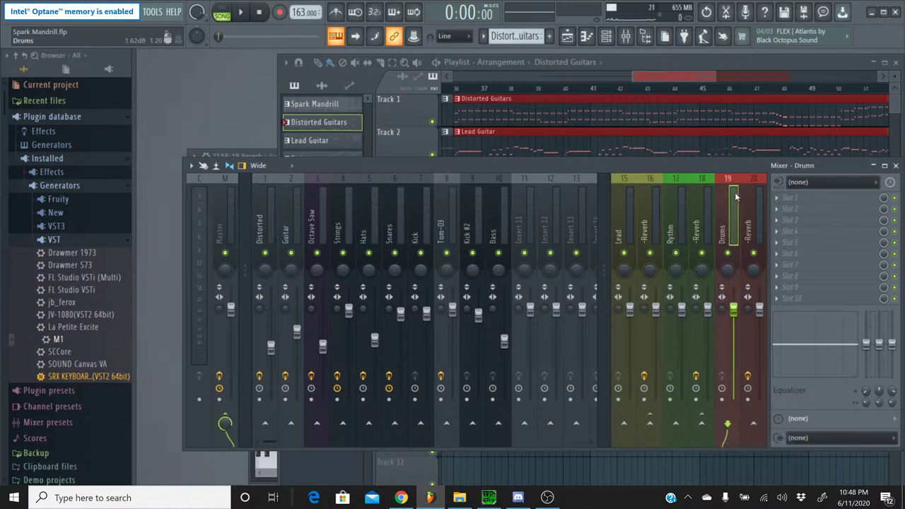
right_click(748, 424)
click(788, 438)
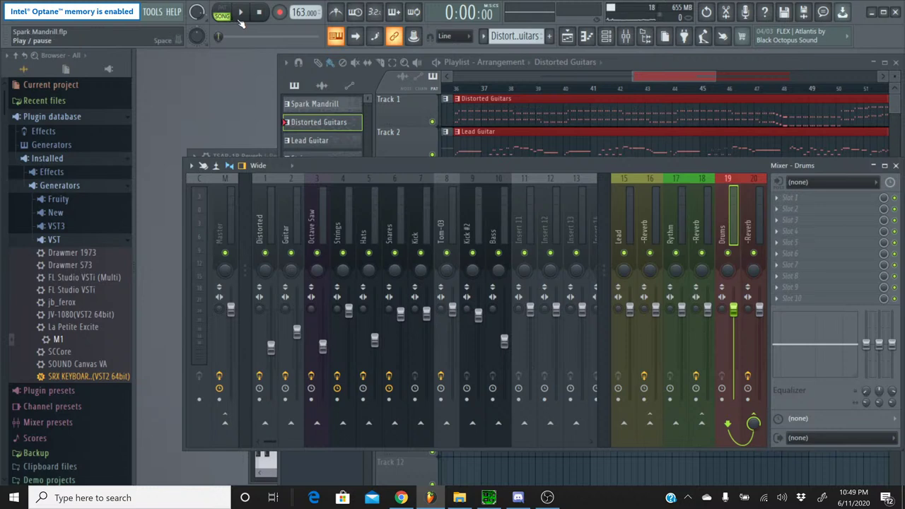
Play the opening of the song briefly to hear the bus routing, and stop playback
click(240, 12)
click(241, 12)
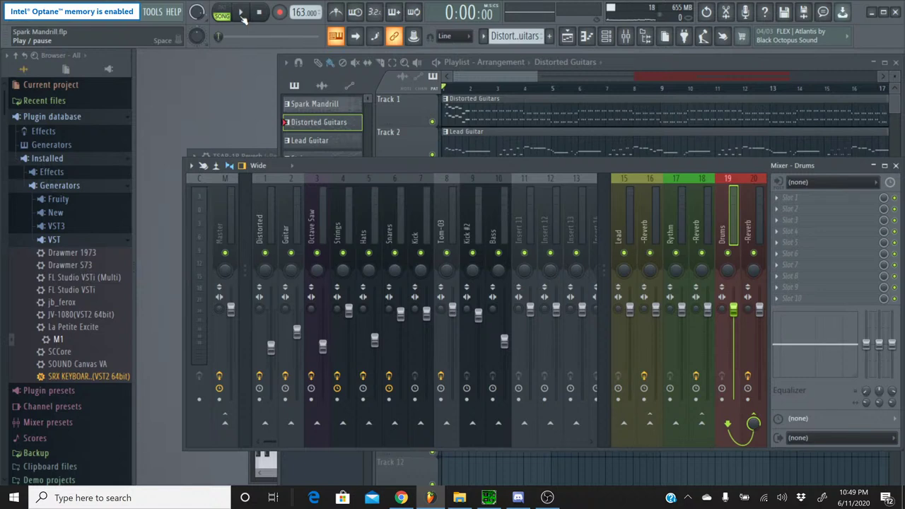
click(241, 14)
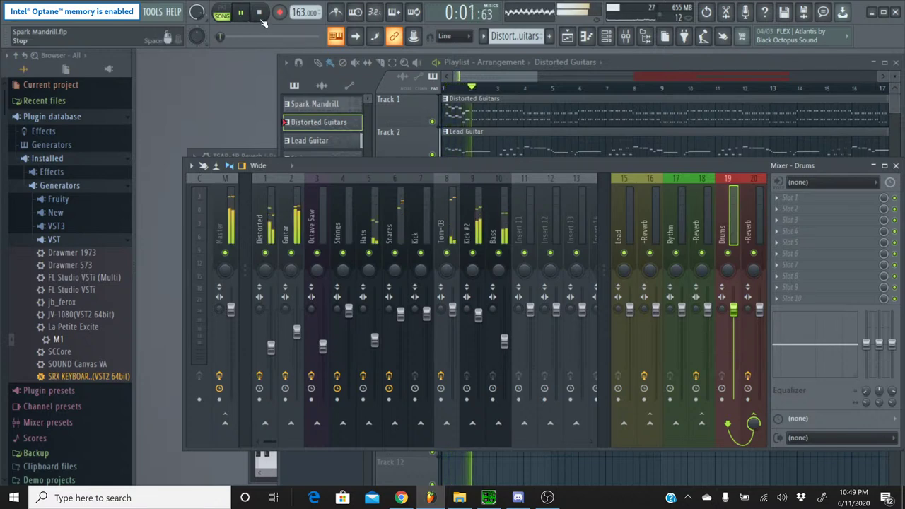
click(260, 13)
Route the Distorted mixer track only to the Rythm bus and the Guitar track only to the Lead bus
click(269, 180)
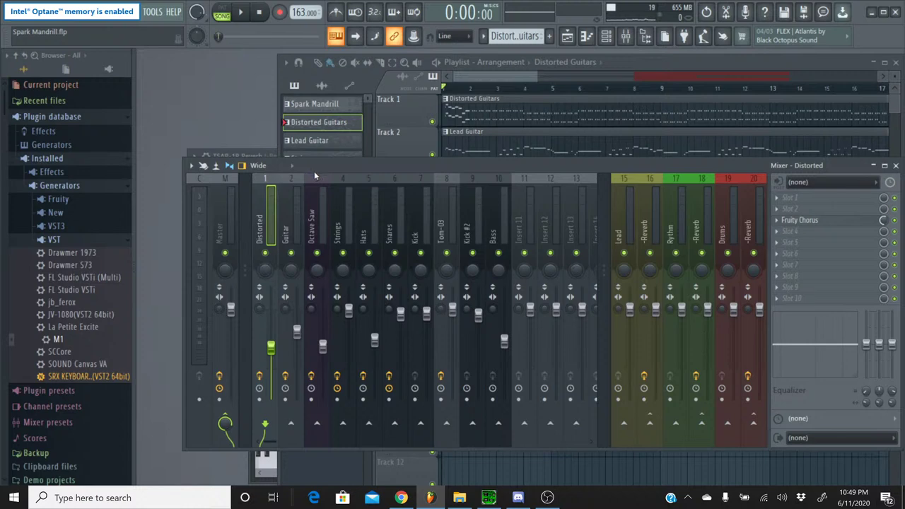
right_click(677, 422)
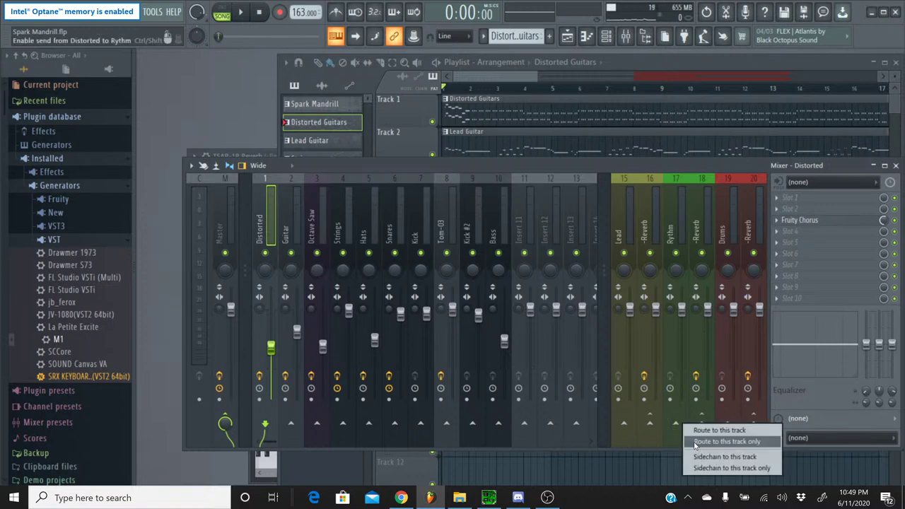
click(694, 443)
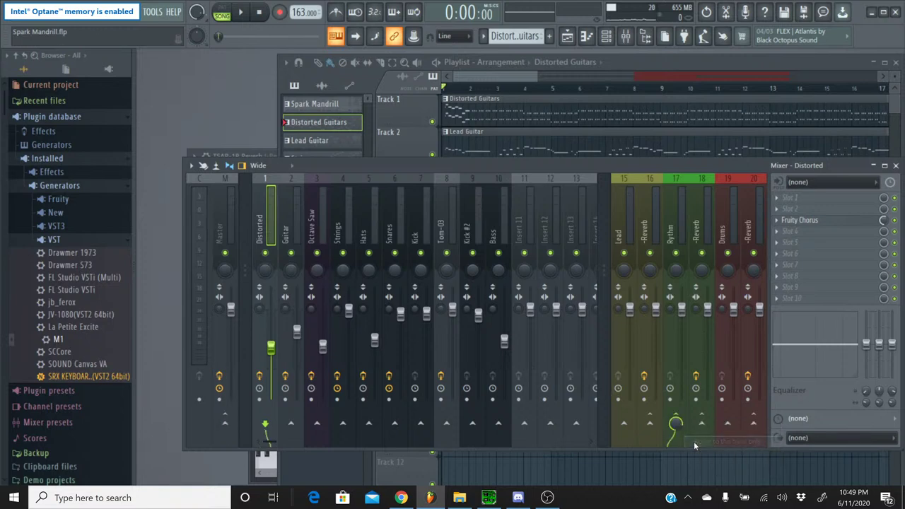
click(300, 193)
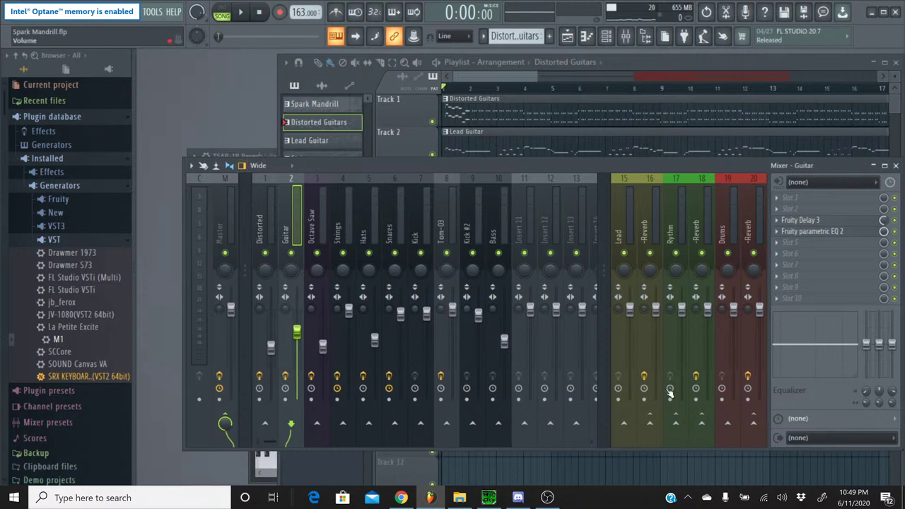
right_click(622, 423)
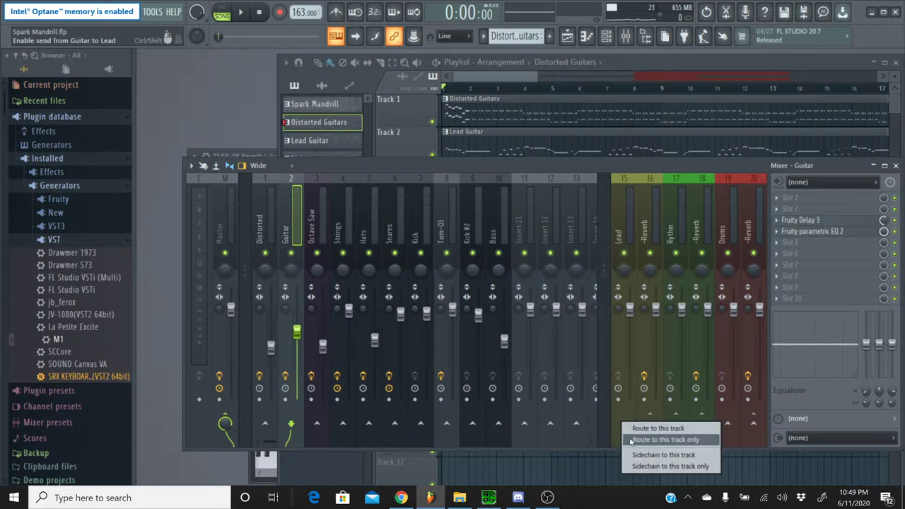
click(664, 438)
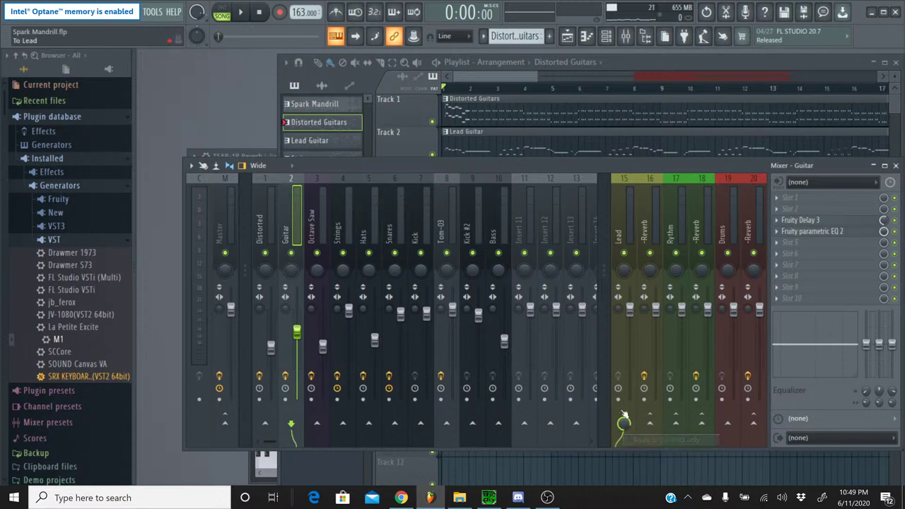
Route the Octave Saw mixer track only to the Rythm bus and the Strings track only to the Lead bus
click(319, 184)
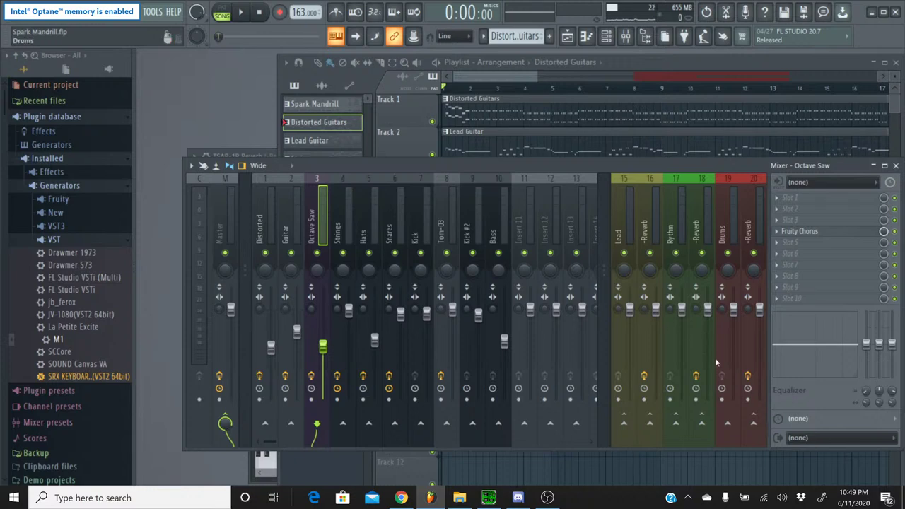
right_click(675, 424)
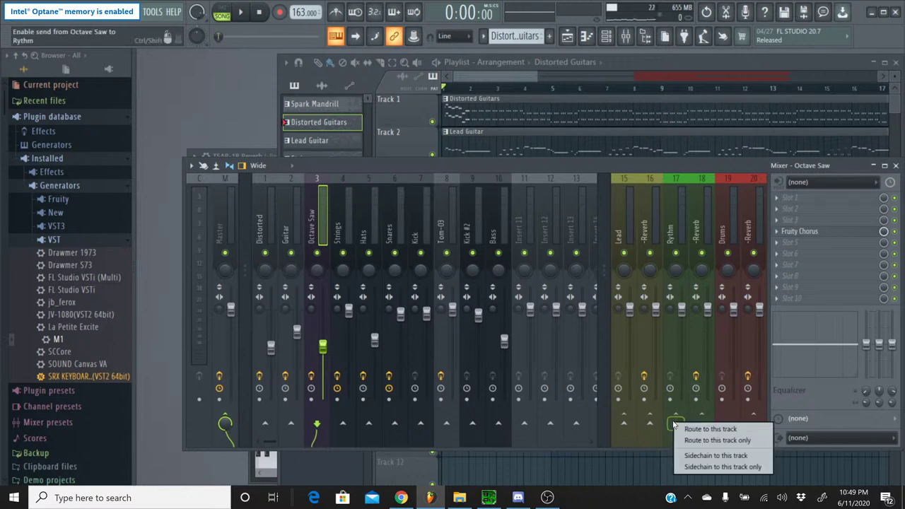
click(696, 441)
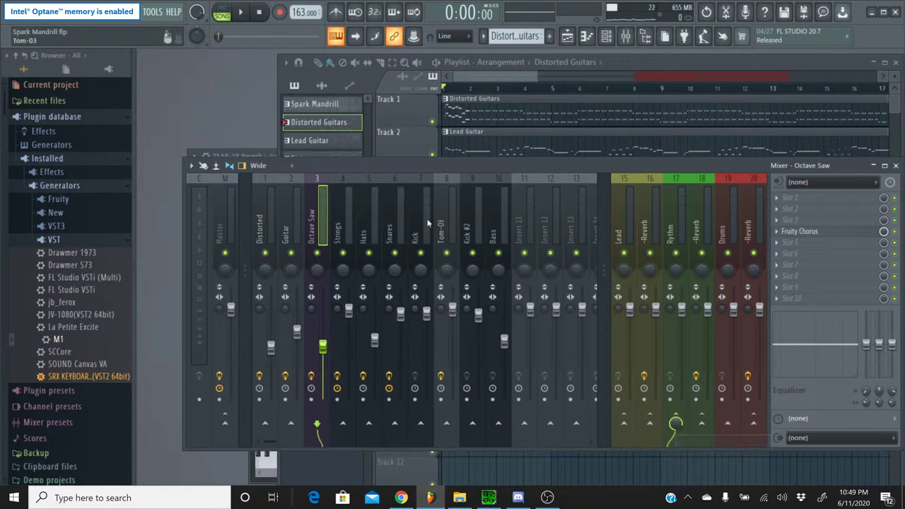
click(350, 188)
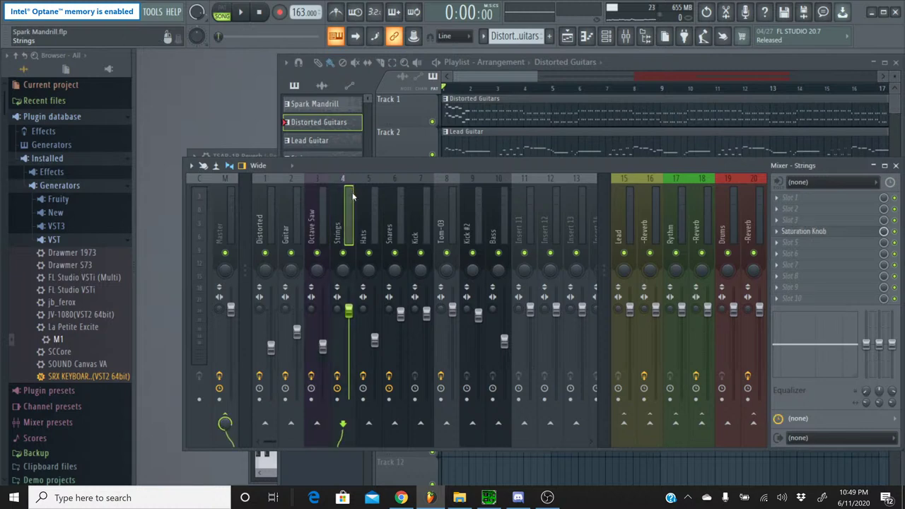
right_click(624, 423)
click(644, 441)
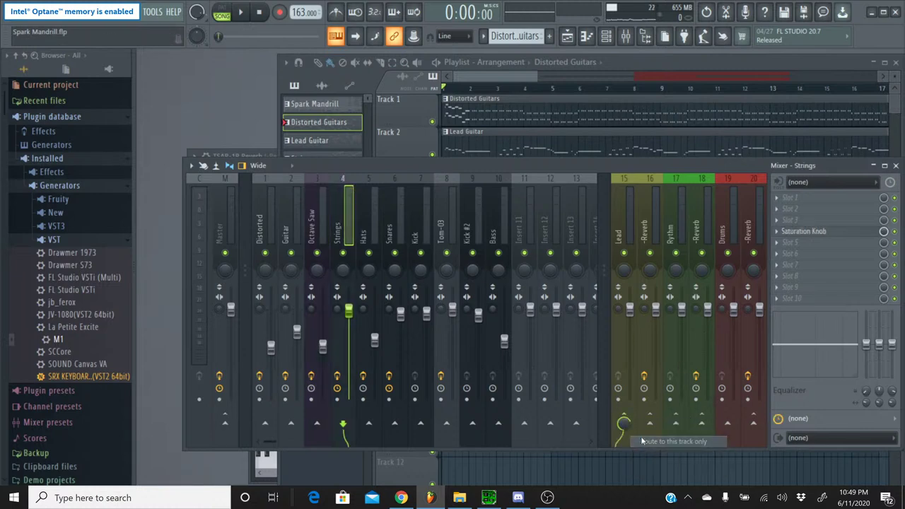
Select the Hats, Snares, Kick, Tom-03 and Kick #2 mixer tracks together and route them only to the Drums bus
click(364, 186)
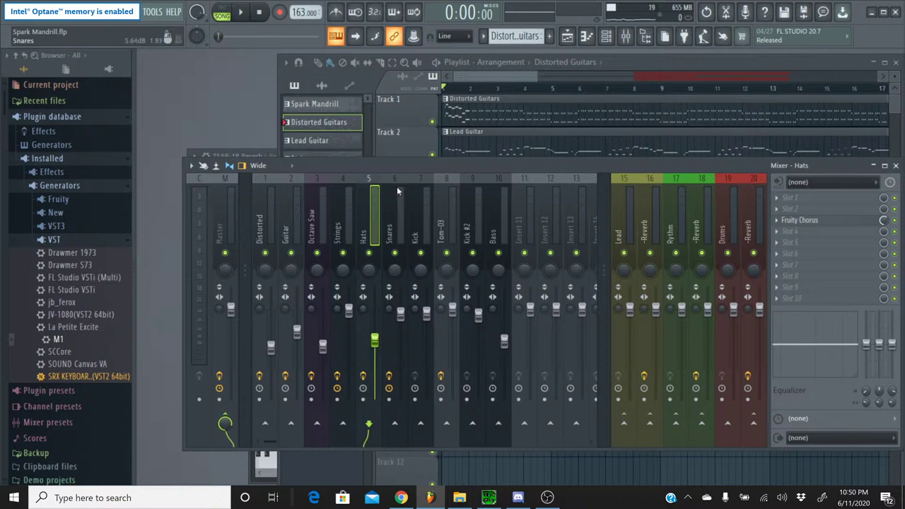
ctrl+click(397, 186)
ctrl+click(423, 185)
ctrl+click(442, 188)
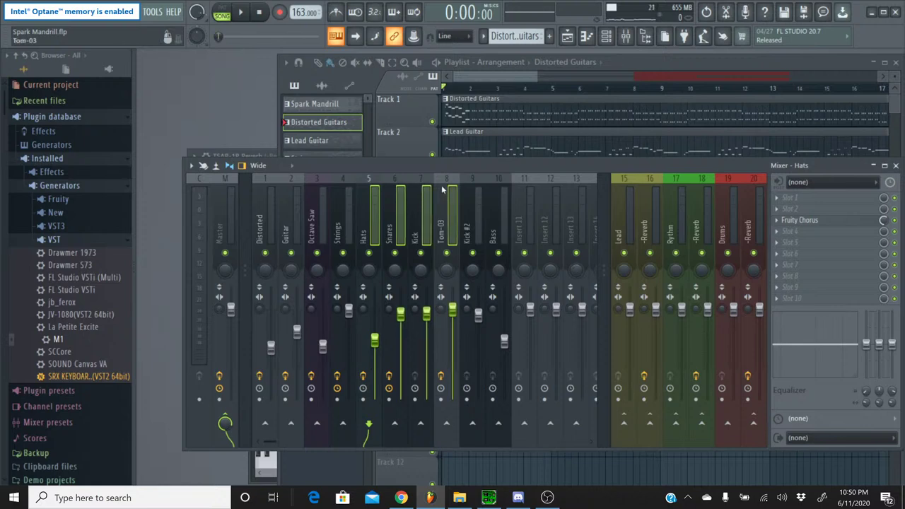
ctrl+click(475, 188)
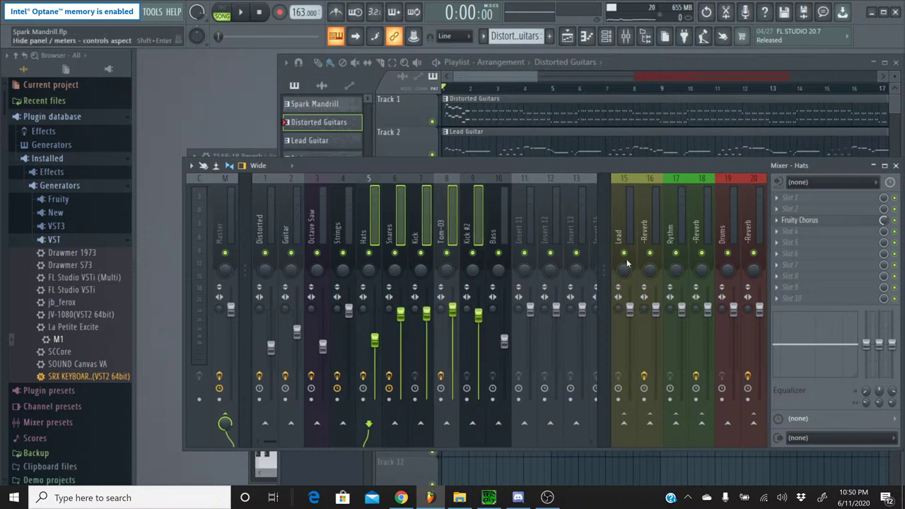
right_click(728, 423)
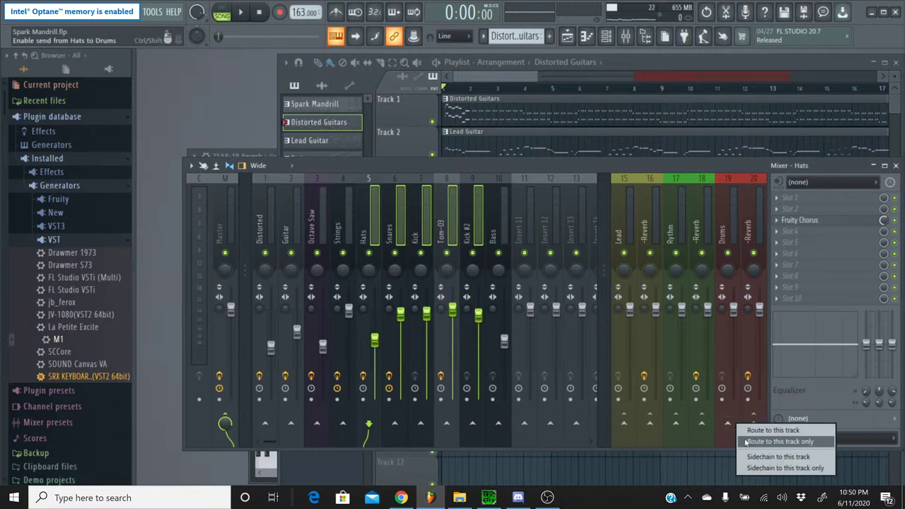
click(746, 442)
Inspect the TSAR-1R Reverb settings on the Lead bus's reverb track and close the plugin
click(643, 198)
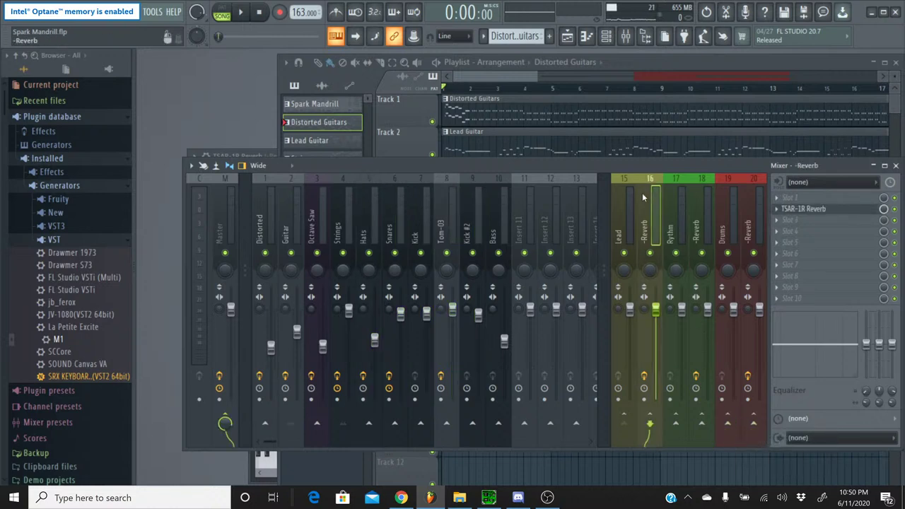
click(834, 210)
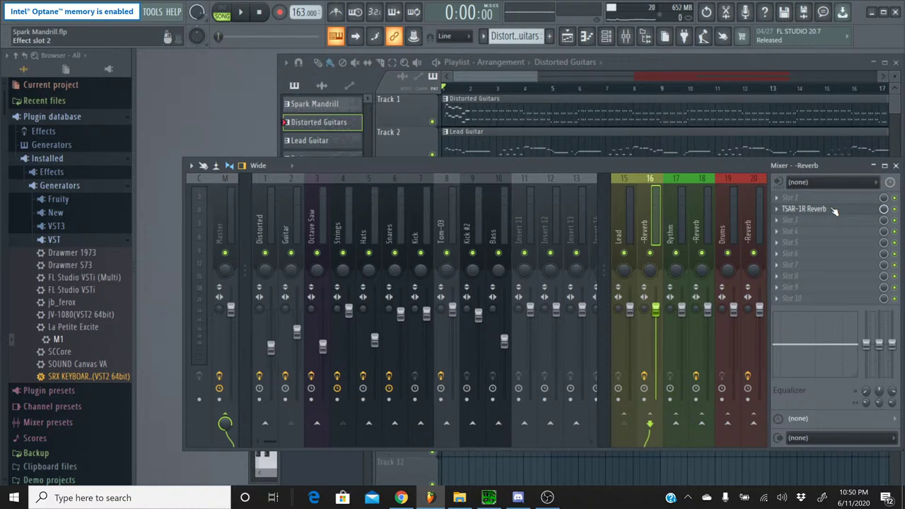
click(834, 210)
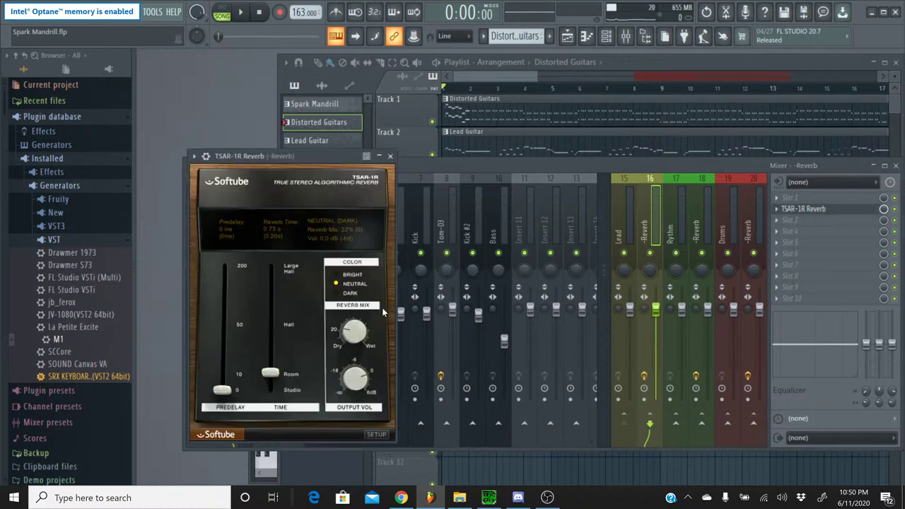
click(389, 156)
Play the song's opening while checking the TSAR-1R Reverb on the Drums bus's reverb track, and stop playback
click(241, 13)
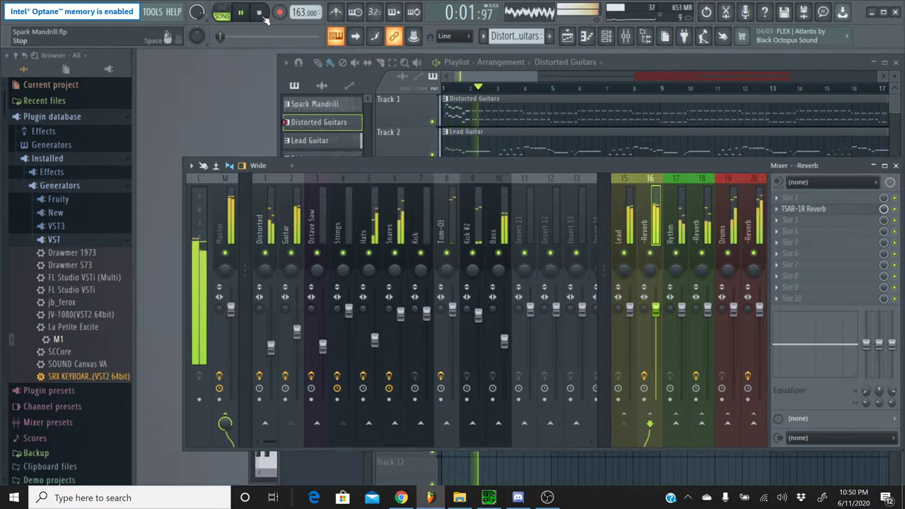
click(260, 13)
click(242, 14)
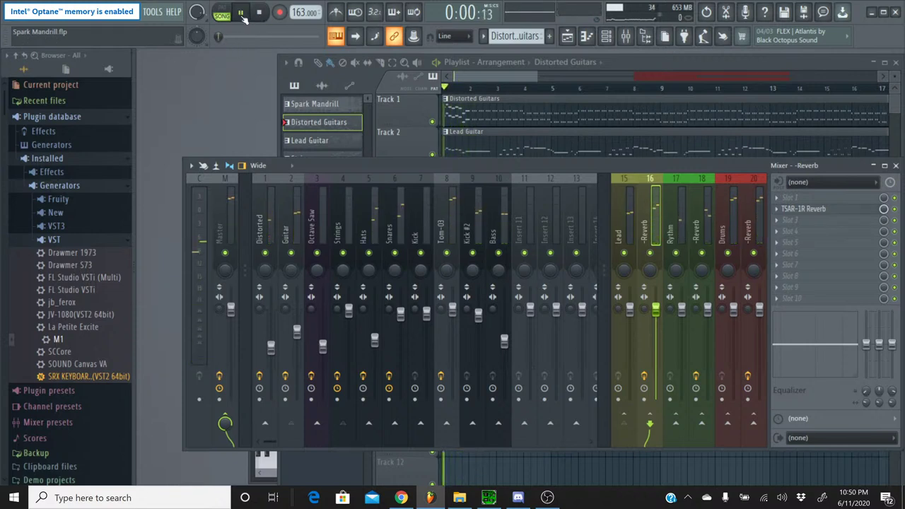
click(748, 226)
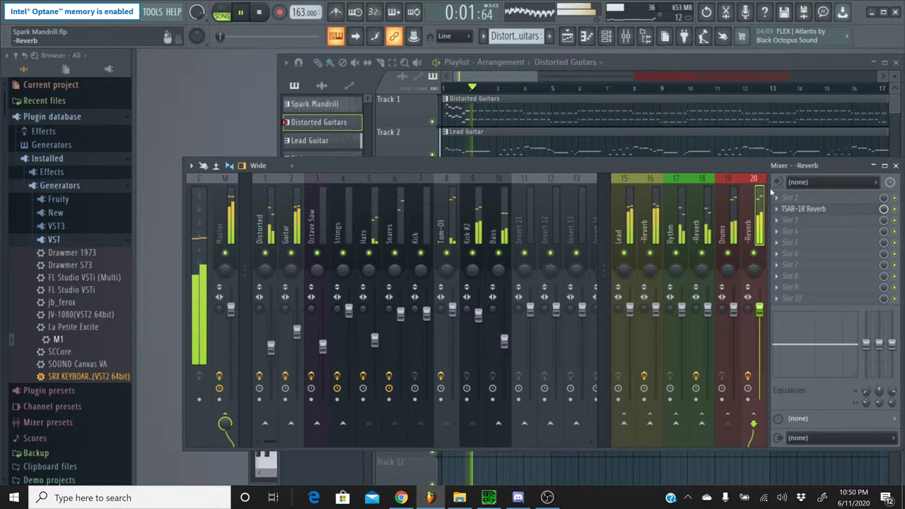
click(829, 216)
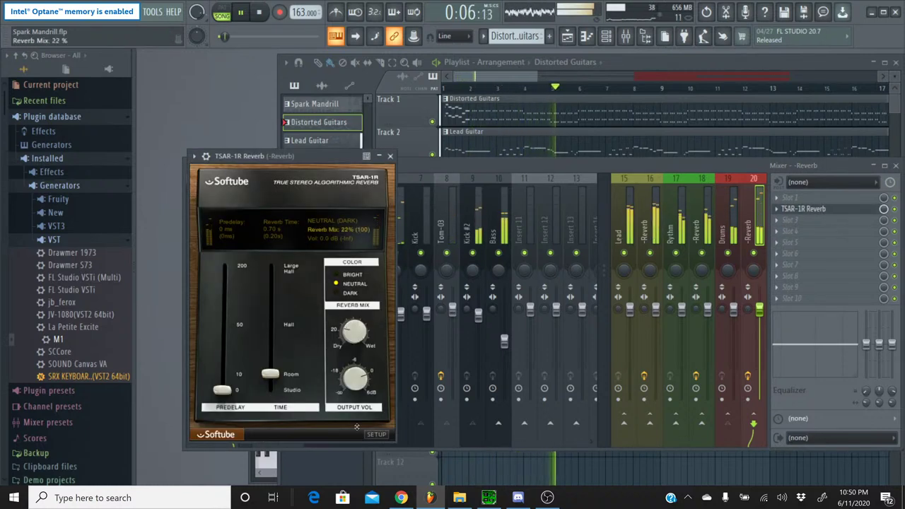
click(259, 12)
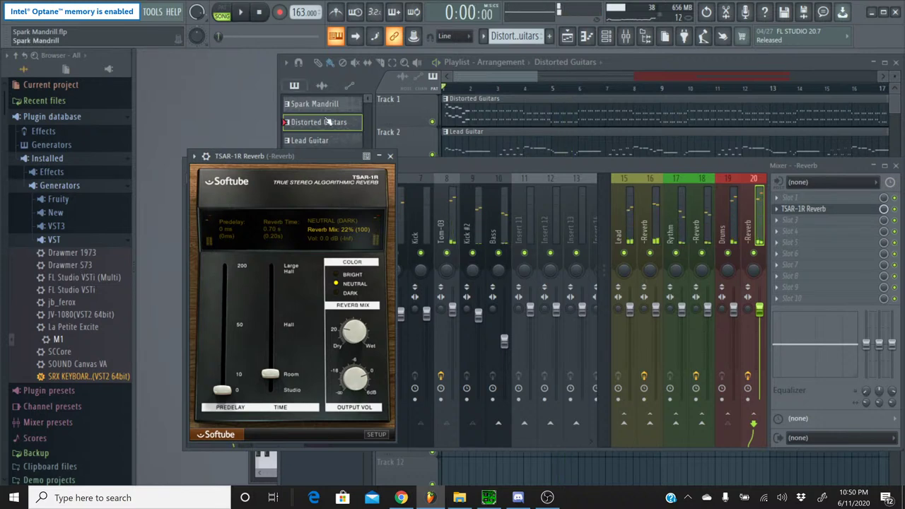
click(390, 156)
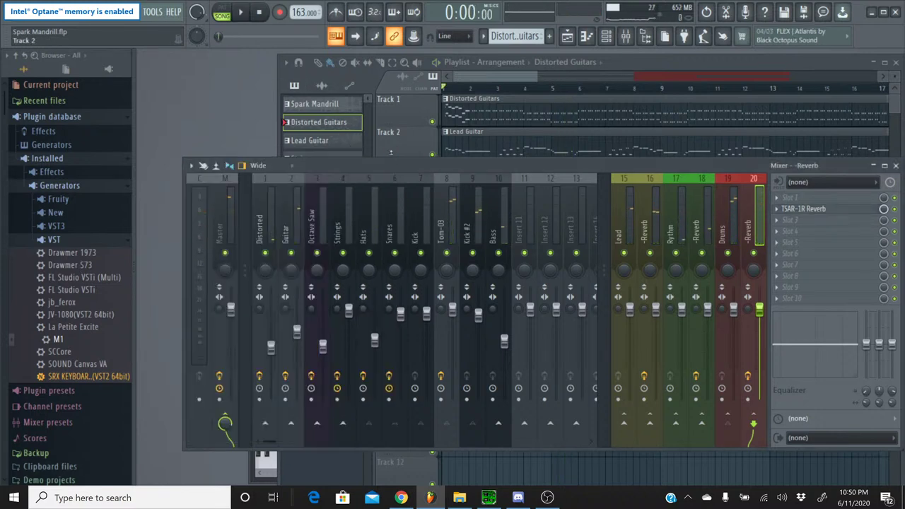
Lower the TSAR-1R reverb mix on the Drums bus's reverb track to 18%
click(841, 209)
click(842, 210)
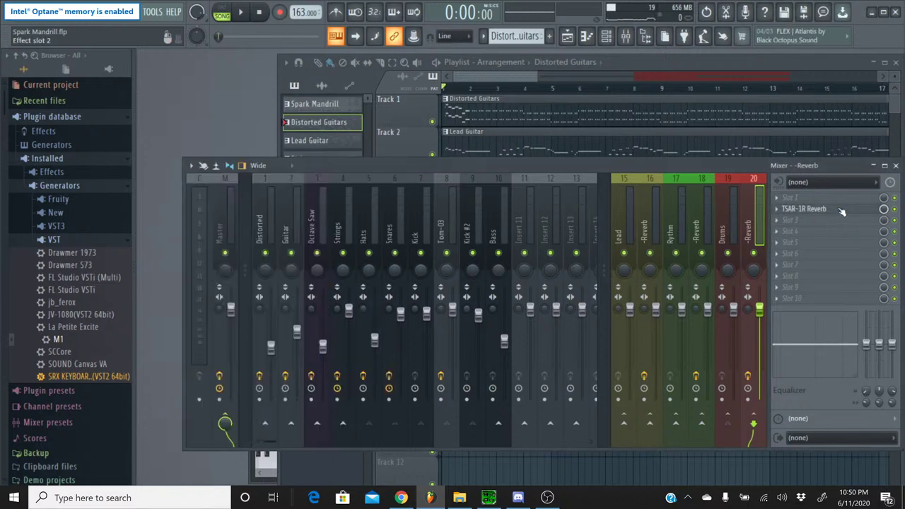
click(841, 210)
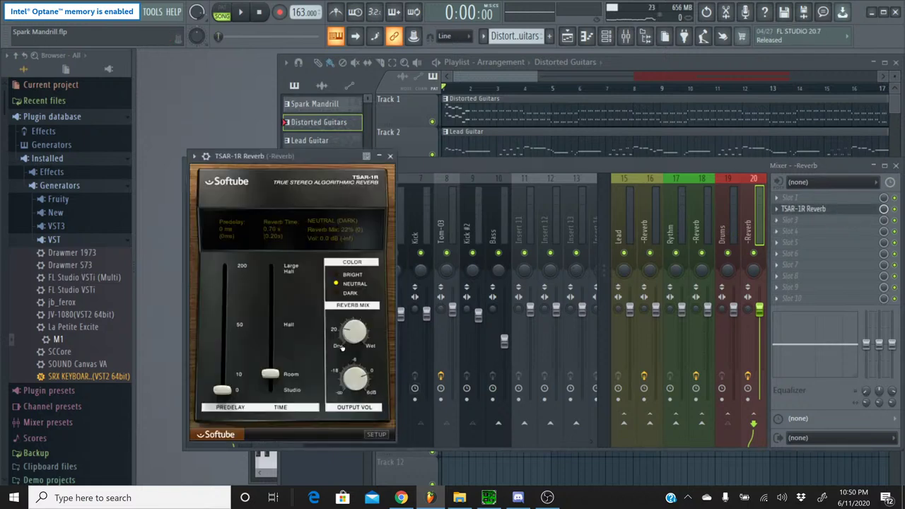
scroll(346, 336, down, 2)
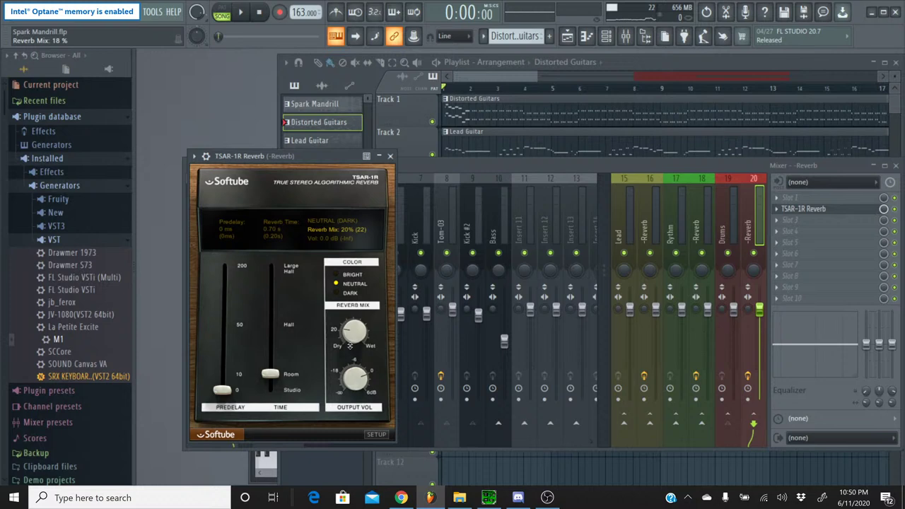
click(390, 157)
Compare the TSAR-1R reverb mix settings on the Rythm and Lead buses' reverb tracks
click(700, 212)
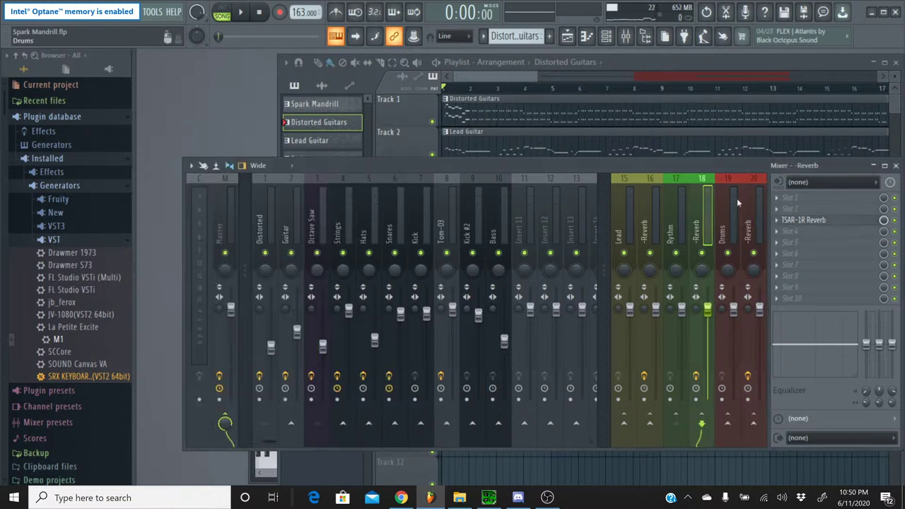
click(836, 223)
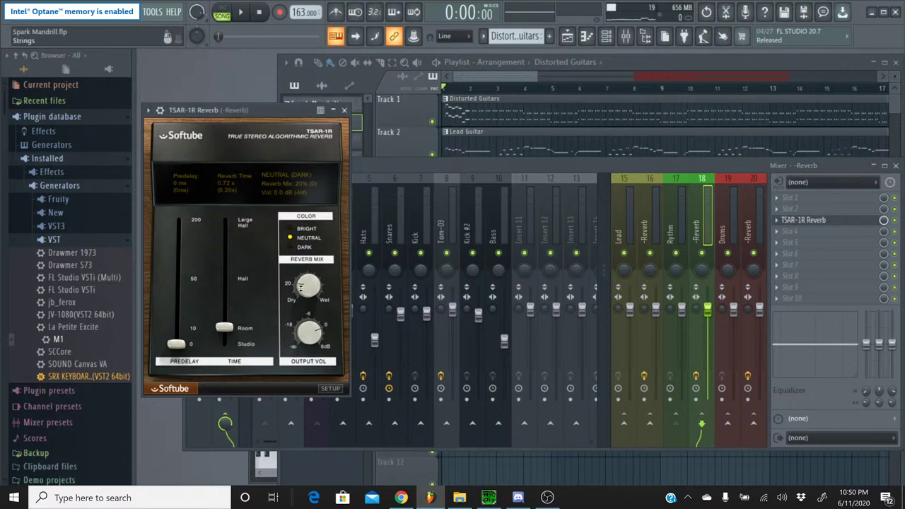
click(345, 110)
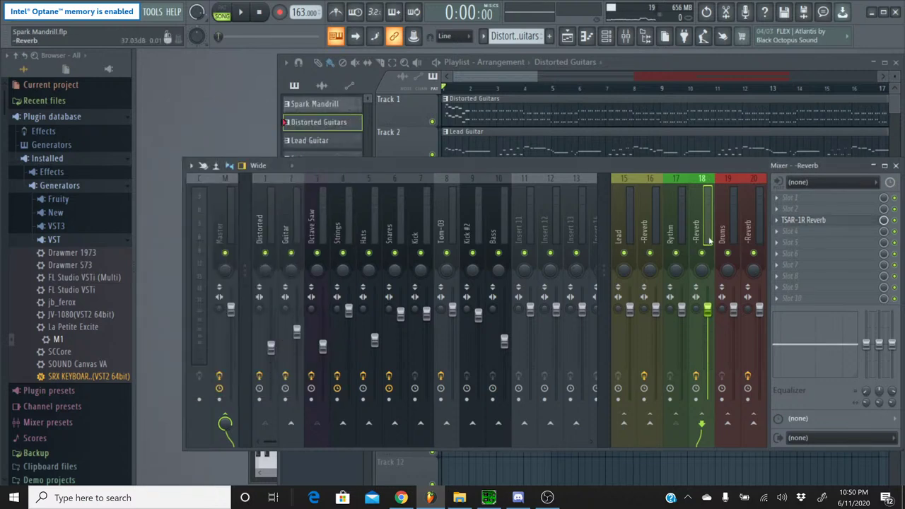
click(649, 200)
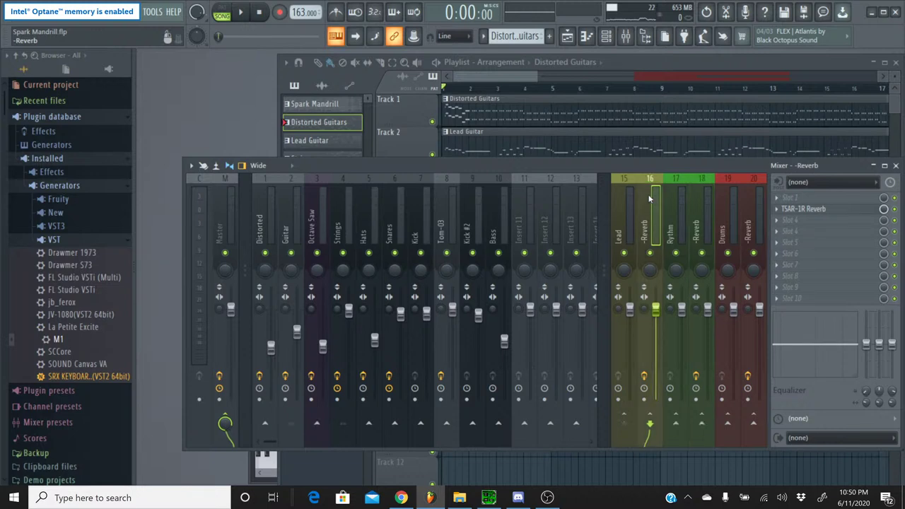
click(832, 212)
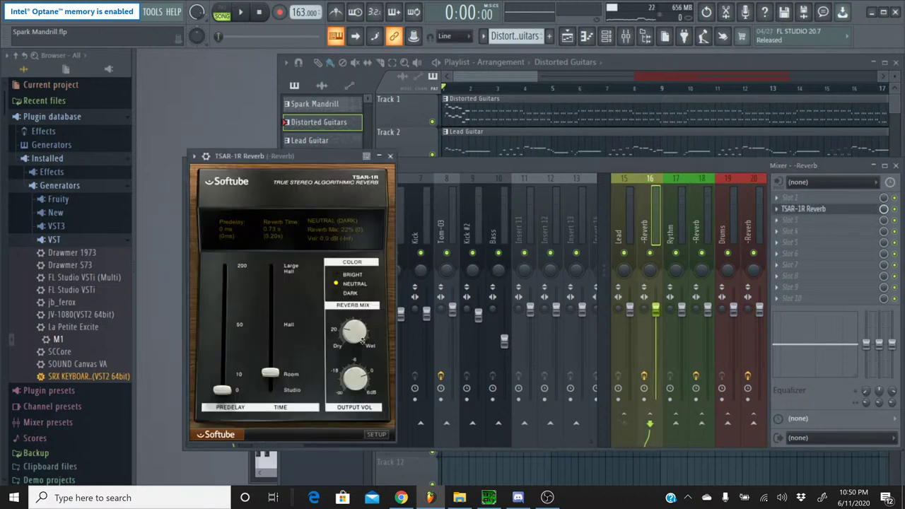
click(389, 155)
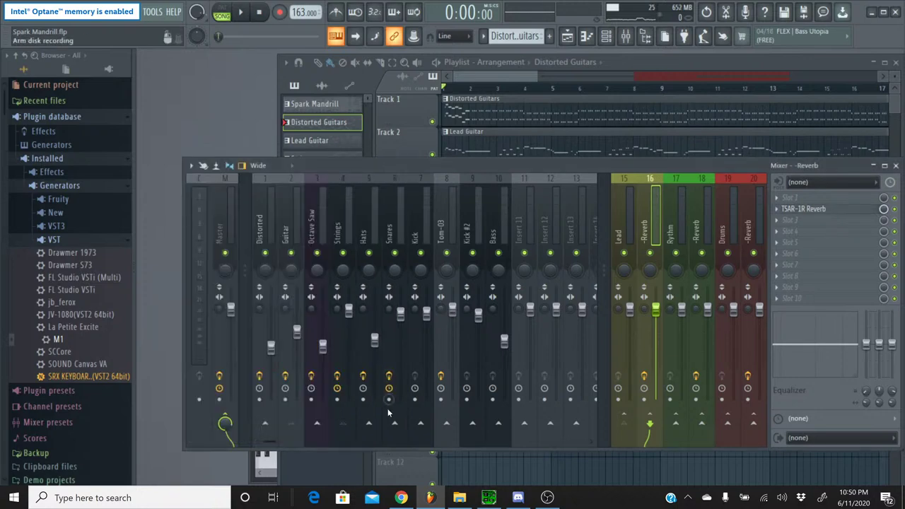
Check the livestream status and live chat in YouTube Studio, and return to FL Studio
click(399, 498)
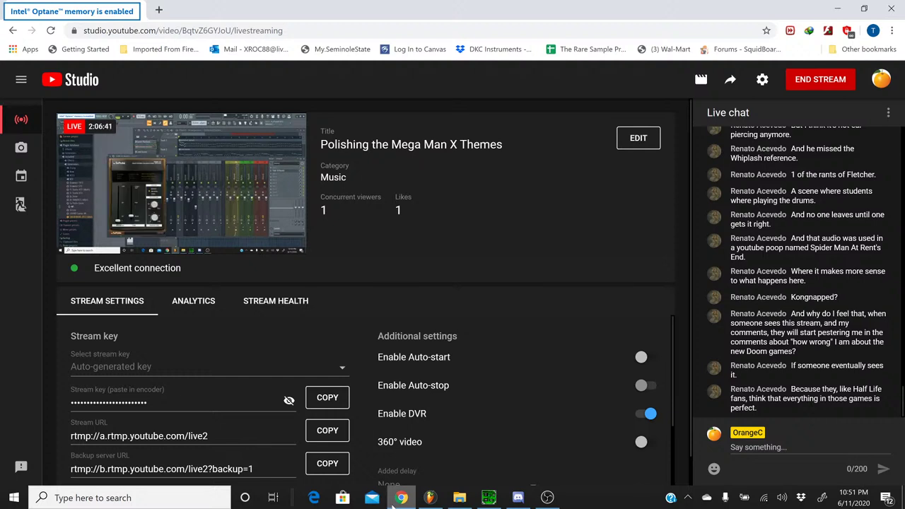
click(398, 498)
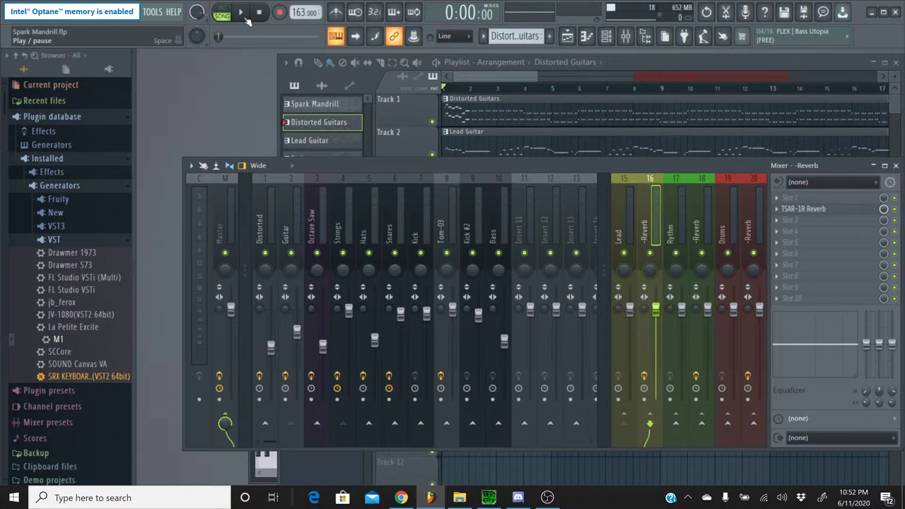
click(400, 498)
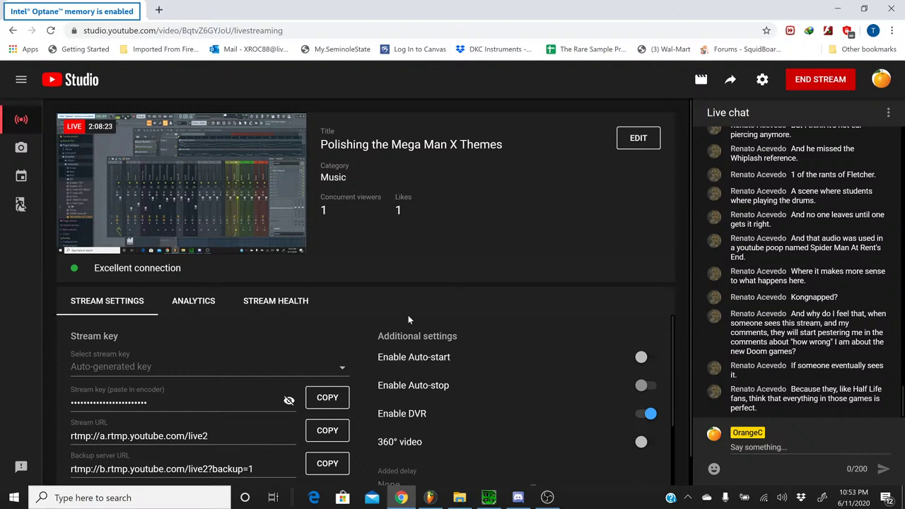
click(401, 498)
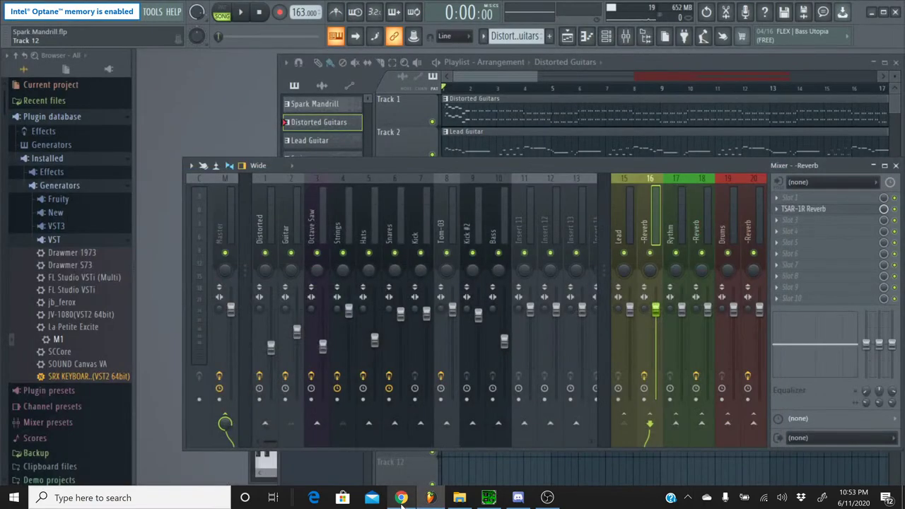
click(401, 497)
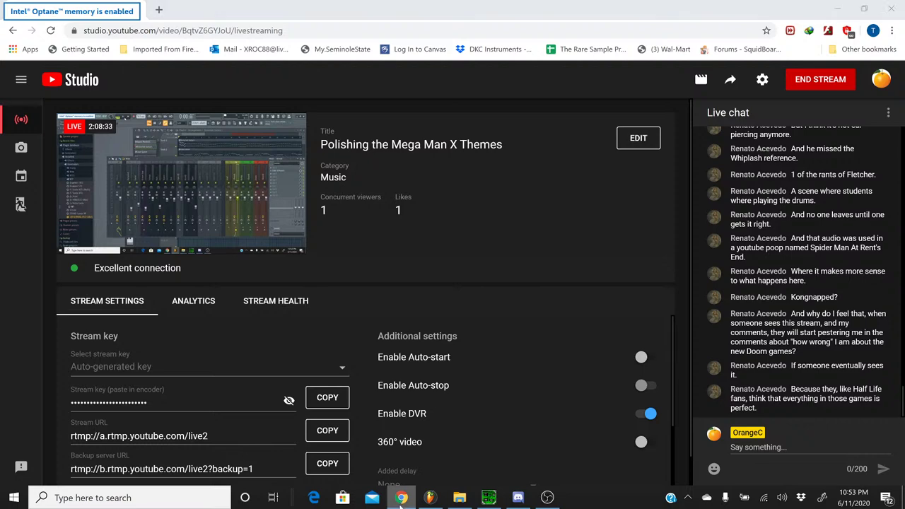
click(401, 498)
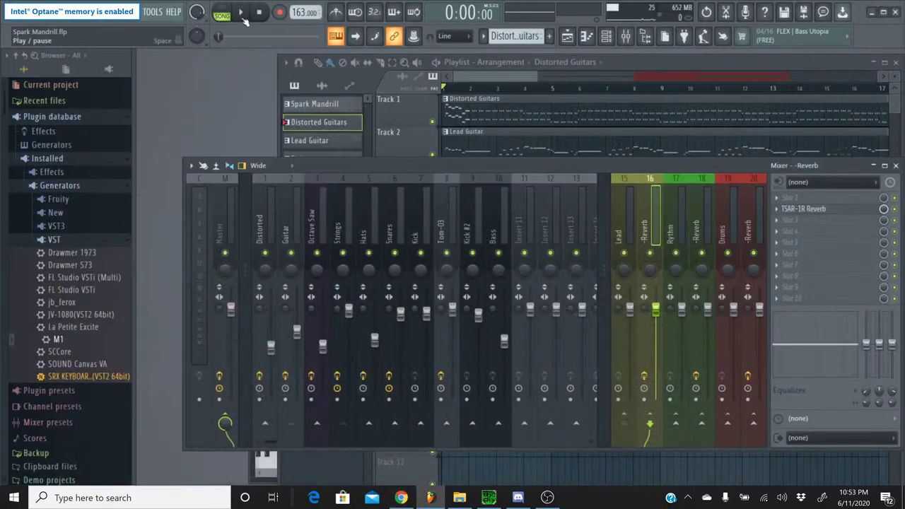
Audition the drum tracks soloed during playback, lower the Hats, Snares and Kick #2 volumes, and unsolo the mixer tracks
click(241, 15)
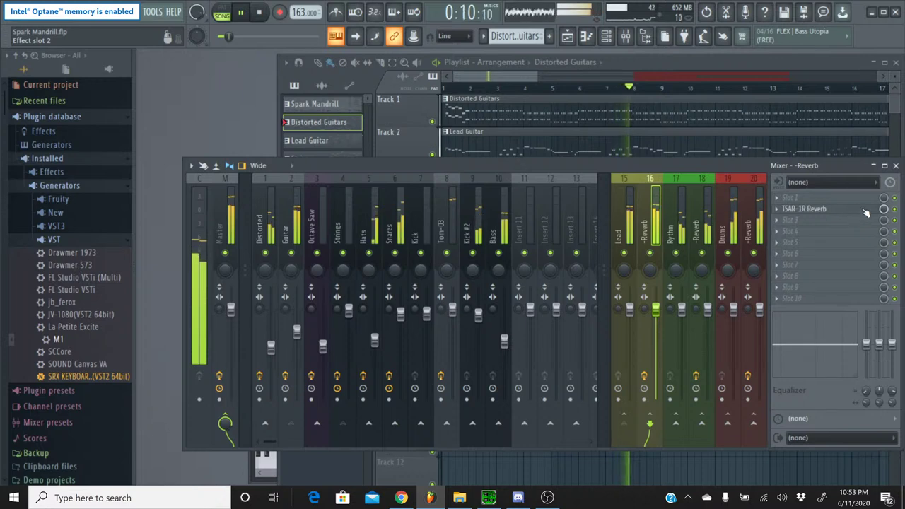
right_click(394, 252)
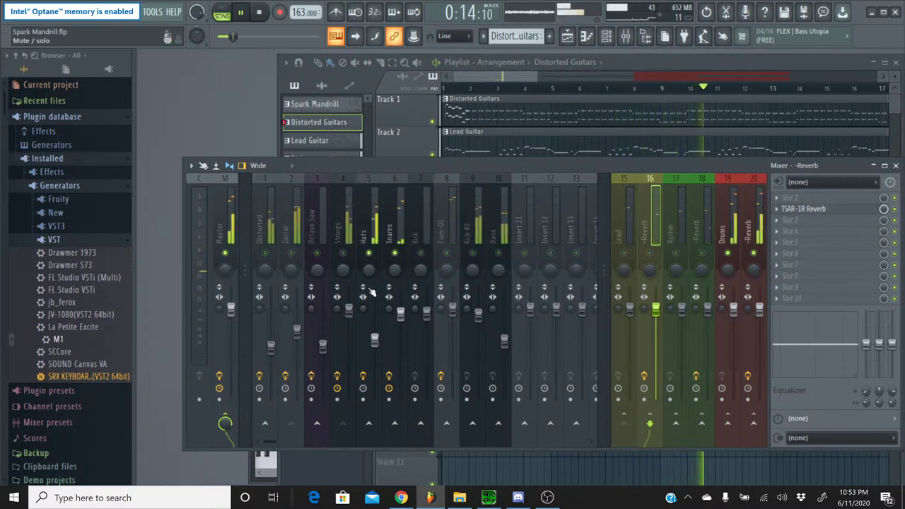
drag(374, 340, 373, 359)
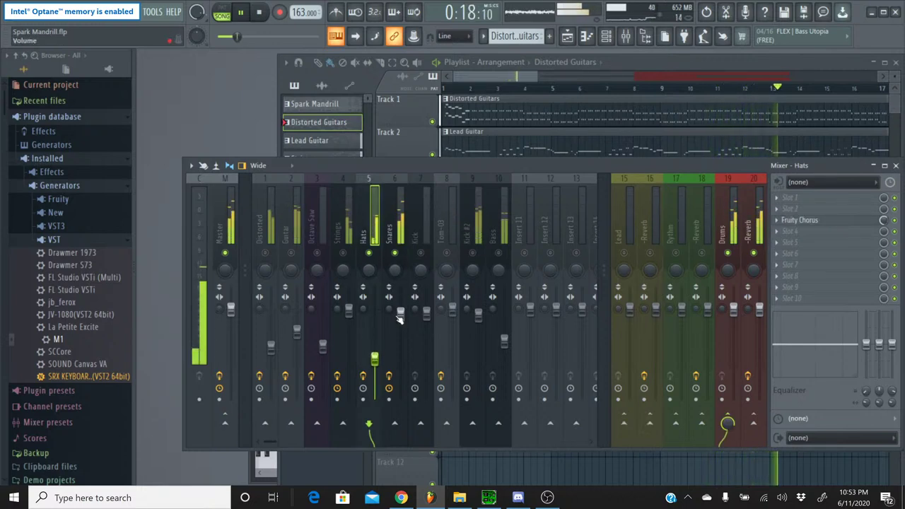
mouse_move(400, 313)
mouse_down()
mouse_move(400, 337)
mouse_move(400, 328)
mouse_up()
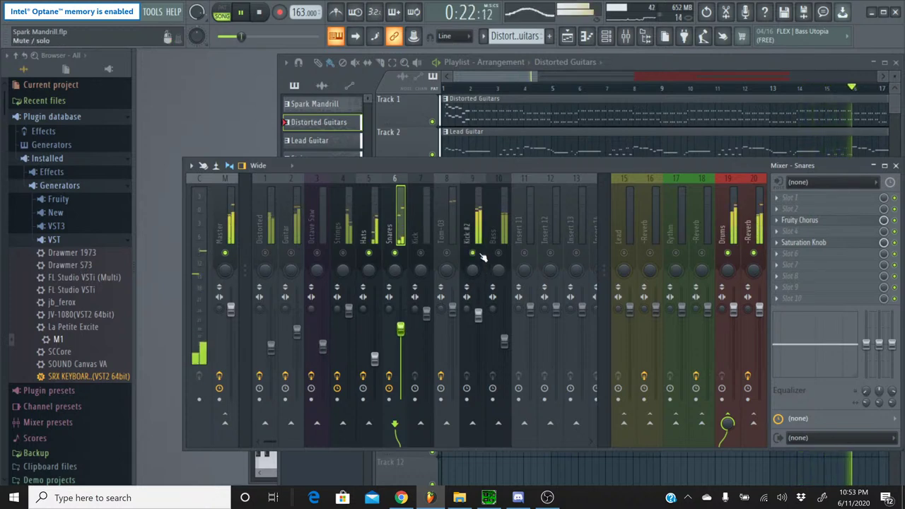
drag(478, 313, 478, 332)
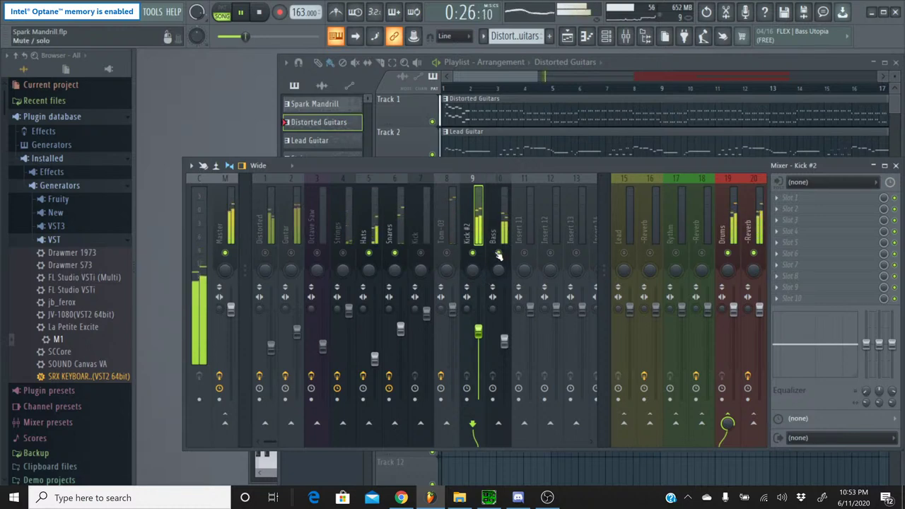
right_click(473, 254)
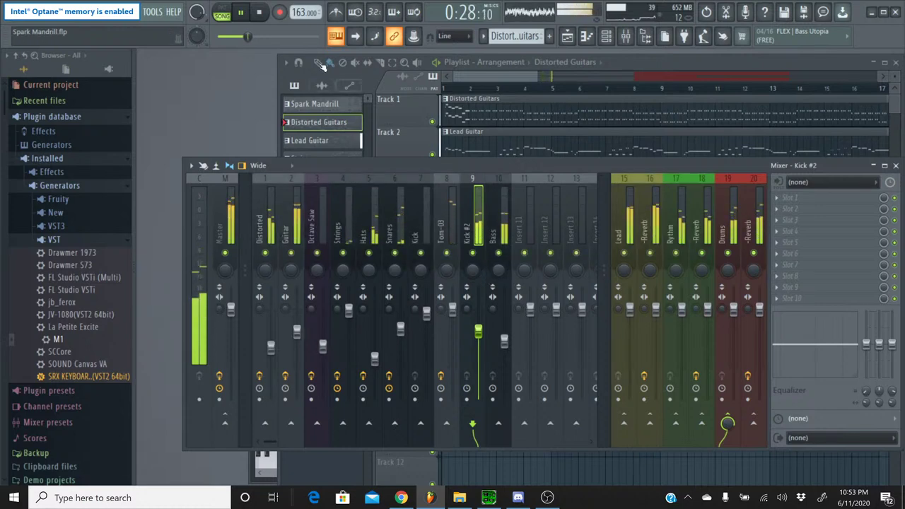
Replay the song from the start, raise the Snares and Kick #2 volumes slightly and lower the Kick volume slightly
click(220, 38)
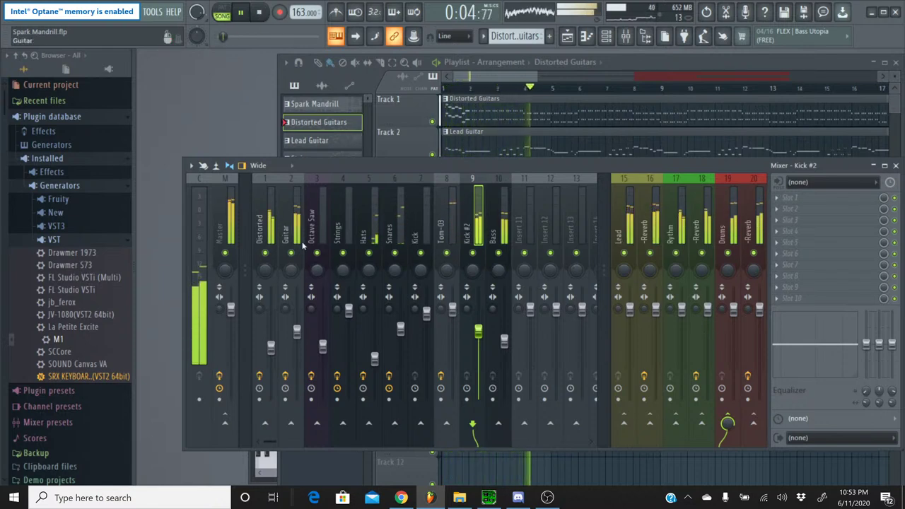
click(400, 325)
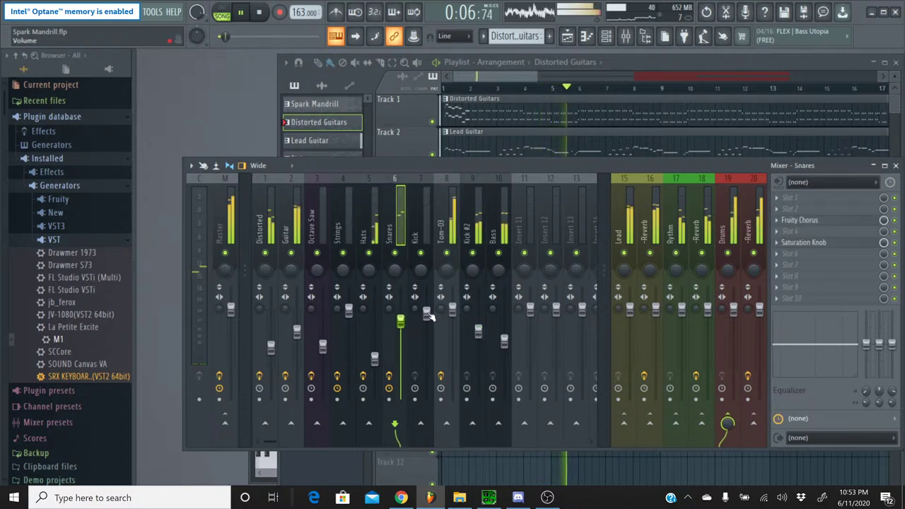
drag(427, 313, 426, 323)
drag(478, 332, 477, 323)
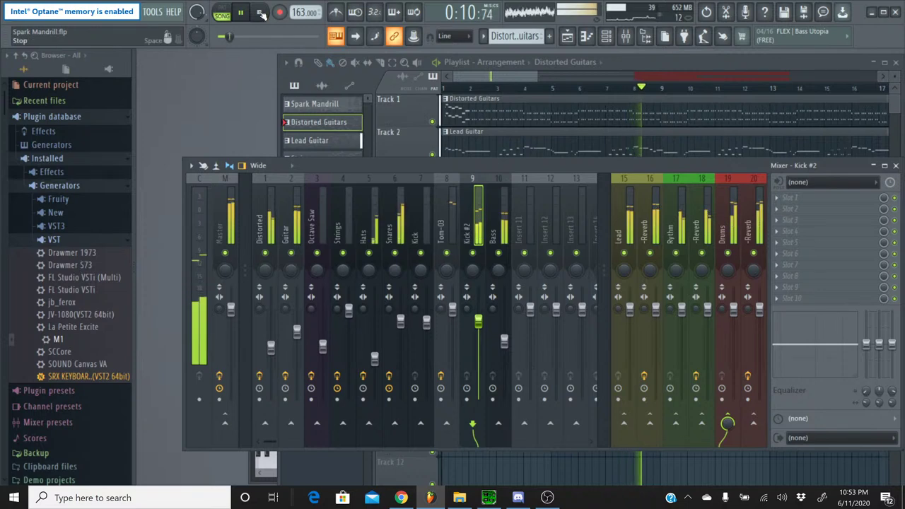
key(space)
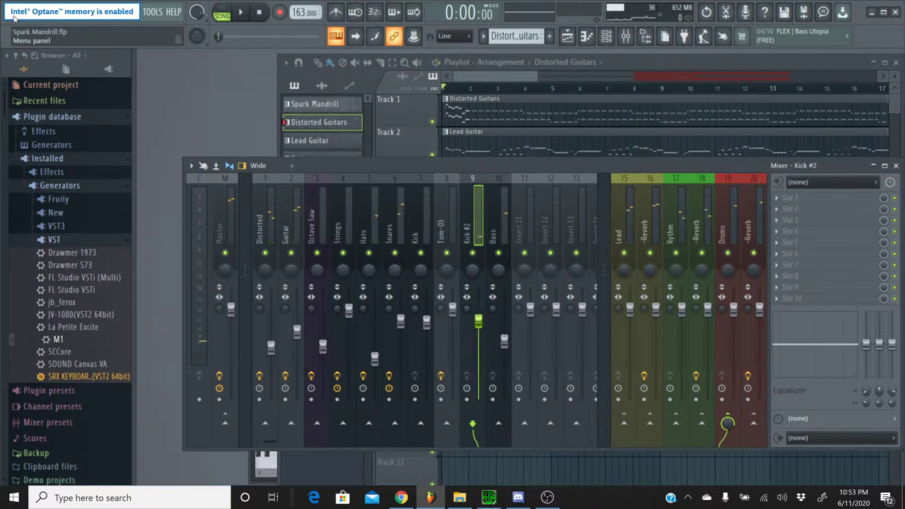
Save the Spark Mandrill project
click(19, 19)
click(40, 67)
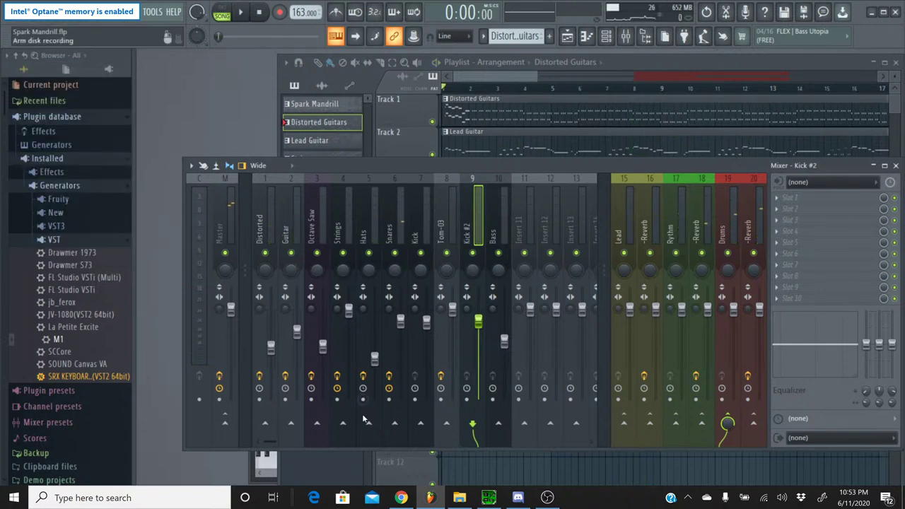
Check the livestream status and live chat in YouTube Studio, and switch back to FL Studio
click(401, 497)
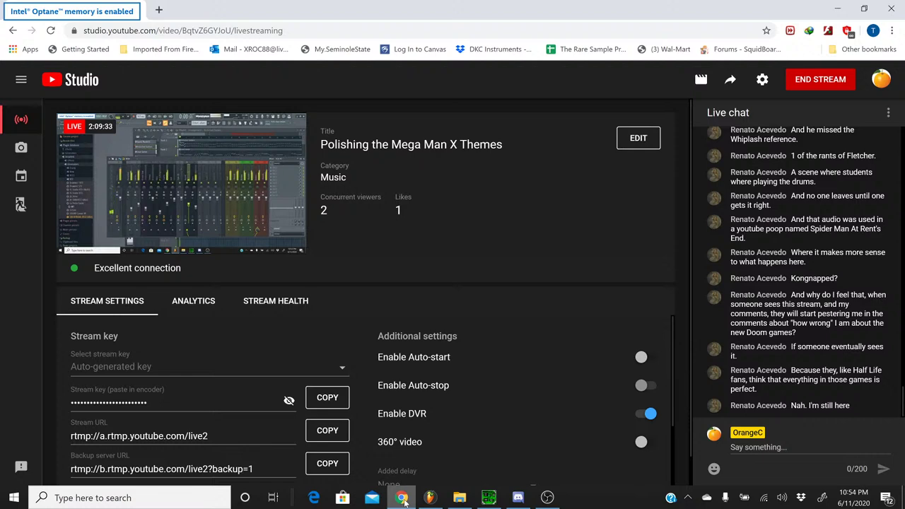
click(429, 497)
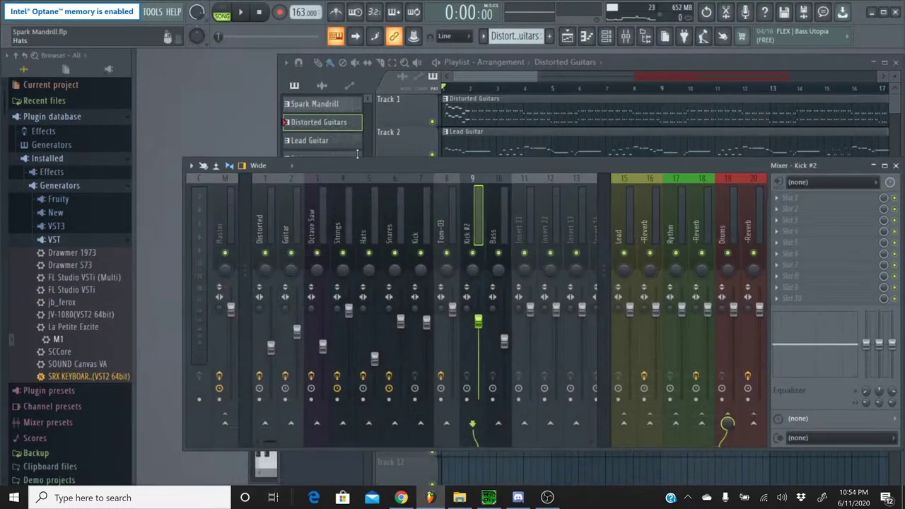
Play the song from the start, lower the Distorted volume slightly, set the Guitar volume to 65% (-8.4 dB), and stop playback
click(241, 13)
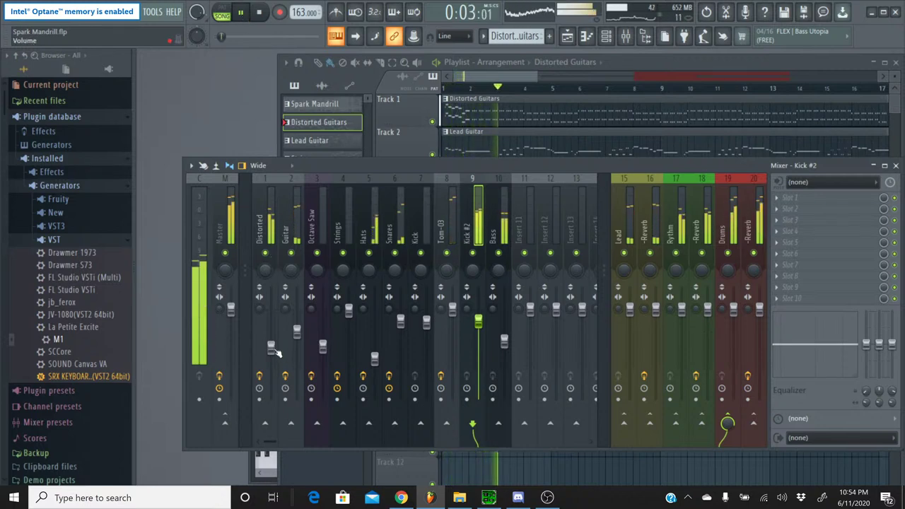
drag(297, 331, 297, 340)
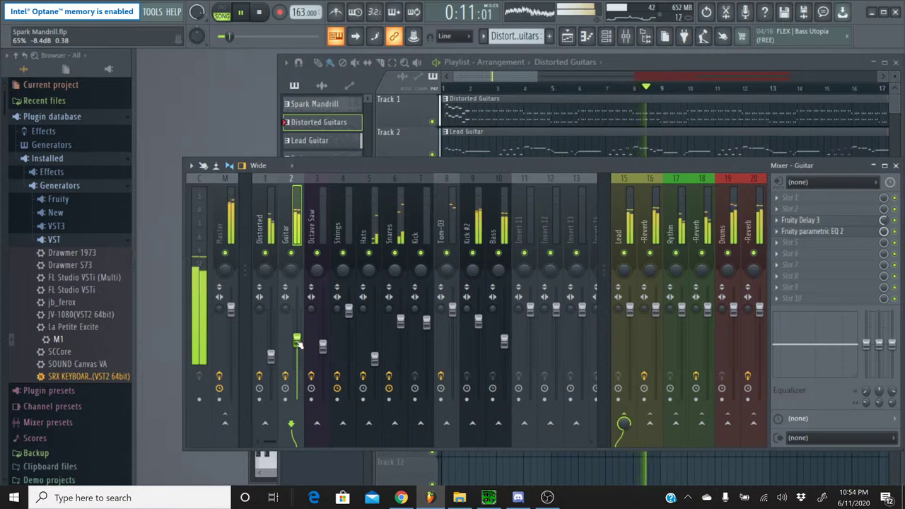
click(260, 13)
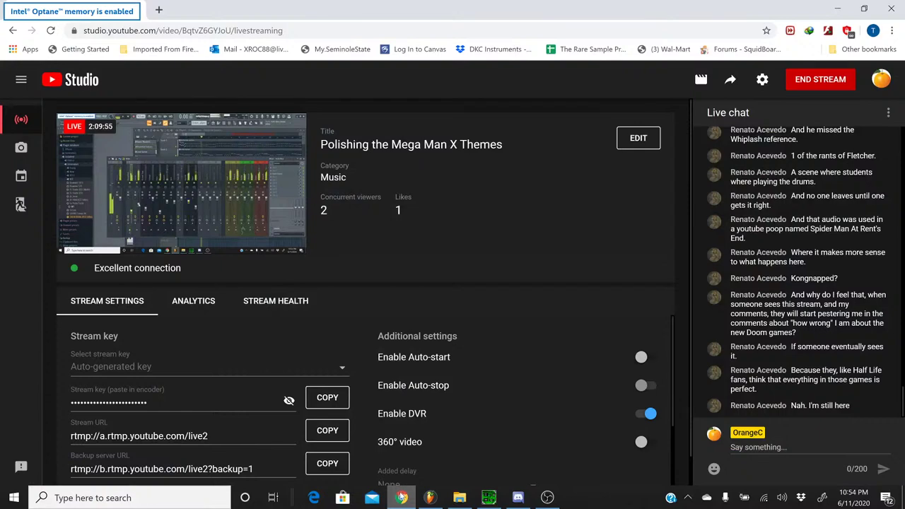
Return to FL Studio, replay the song skipping ahead, and lower the volumes of the Drums bus and its Reverb bus slightly
key(alt+Tab)
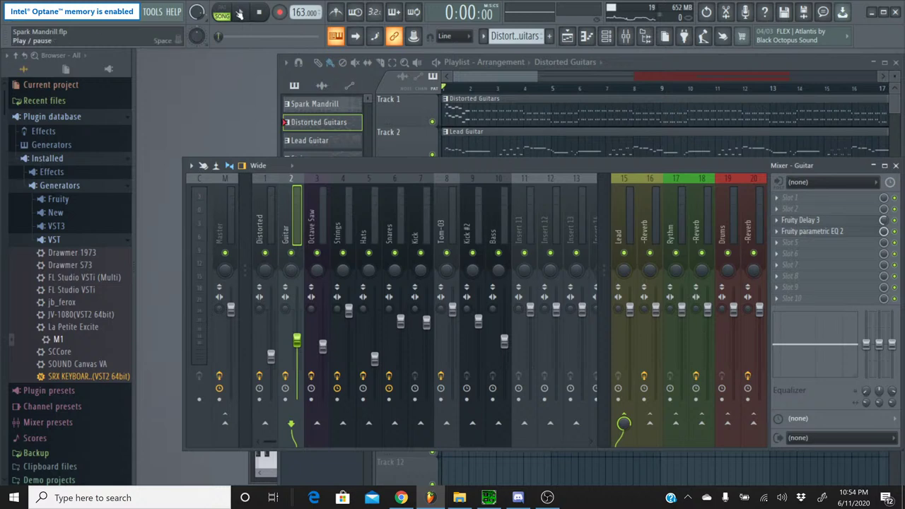
click(240, 13)
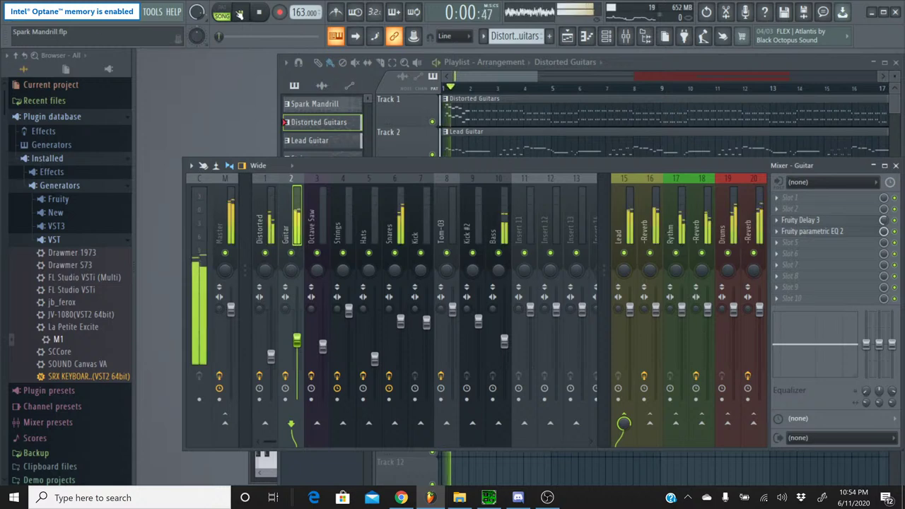
click(233, 37)
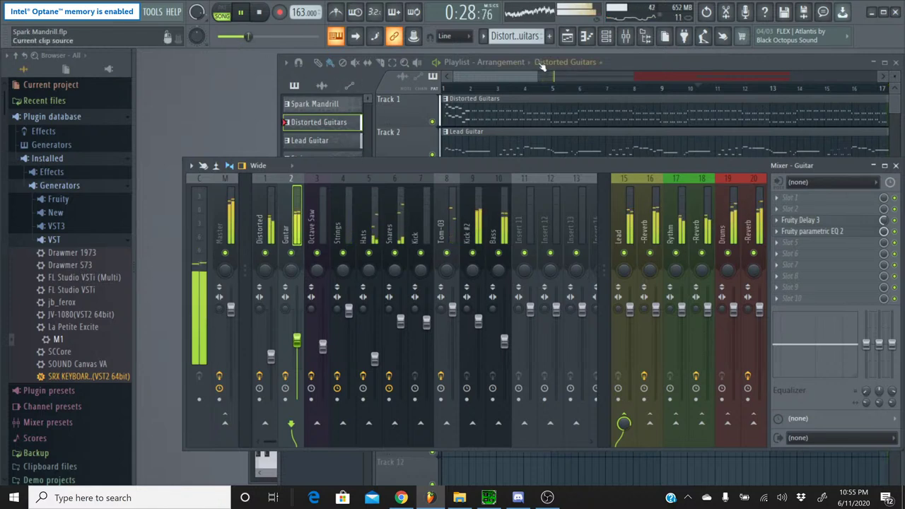
click(739, 317)
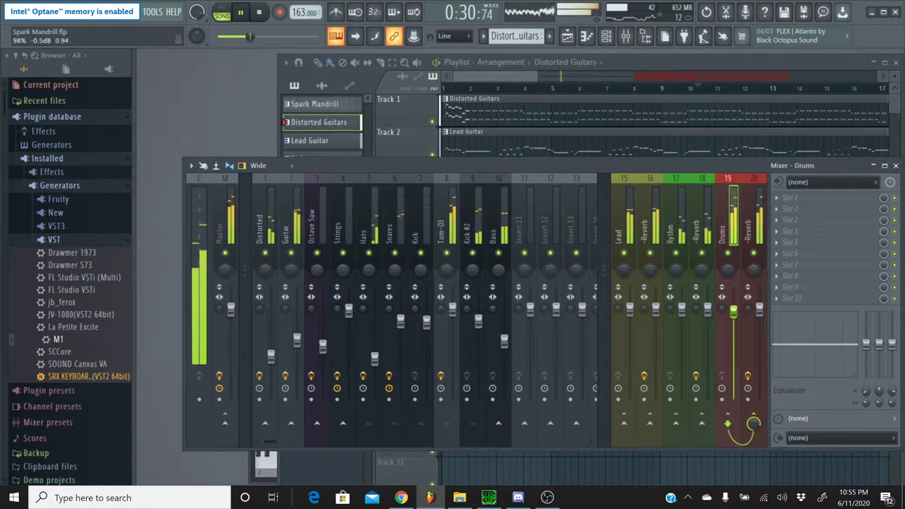
click(762, 311)
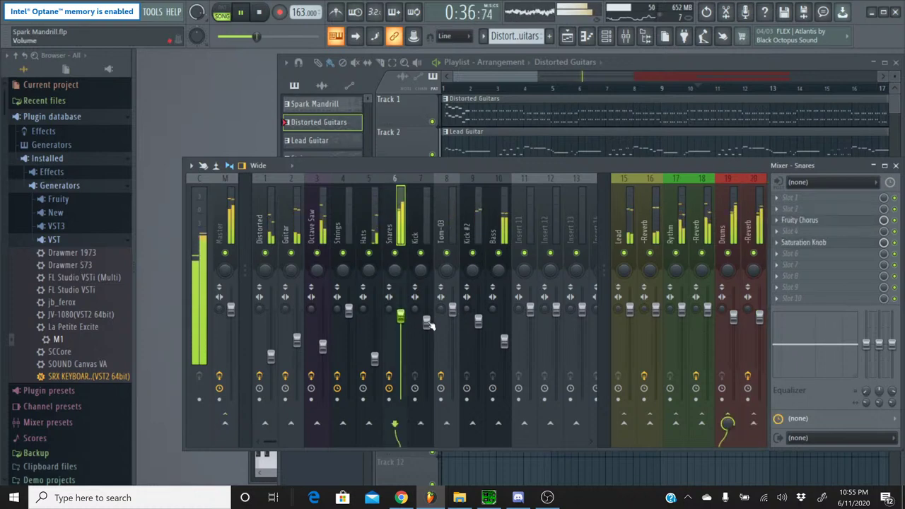
Raise the Snares, Kick, Kick #2 and Bass volumes slightly during playback, and lower the Strings and Octave Saw volumes slightly
drag(427, 321, 508, 335)
click(478, 322)
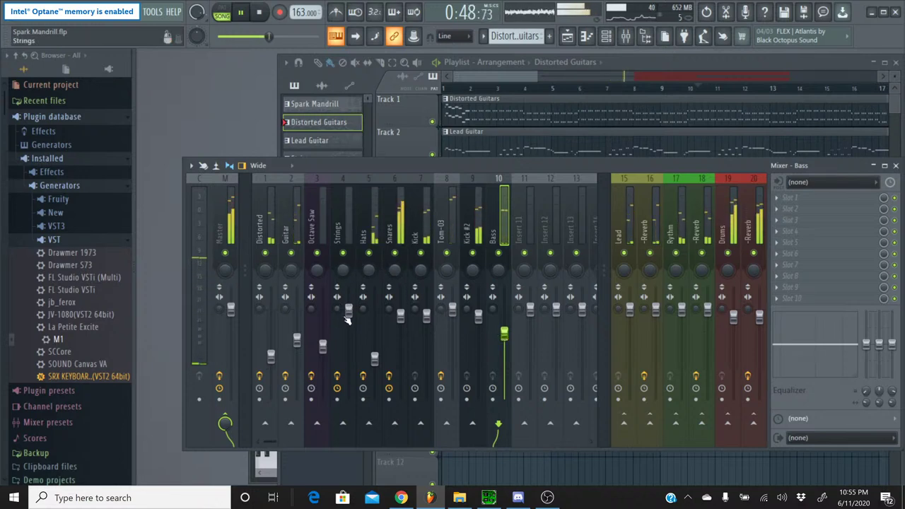
drag(348, 309, 329, 353)
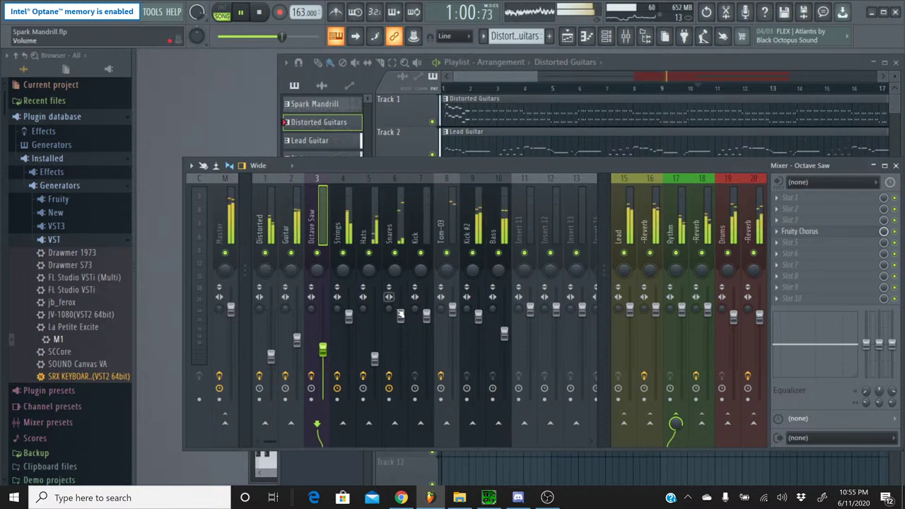
drag(400, 314, 400, 309)
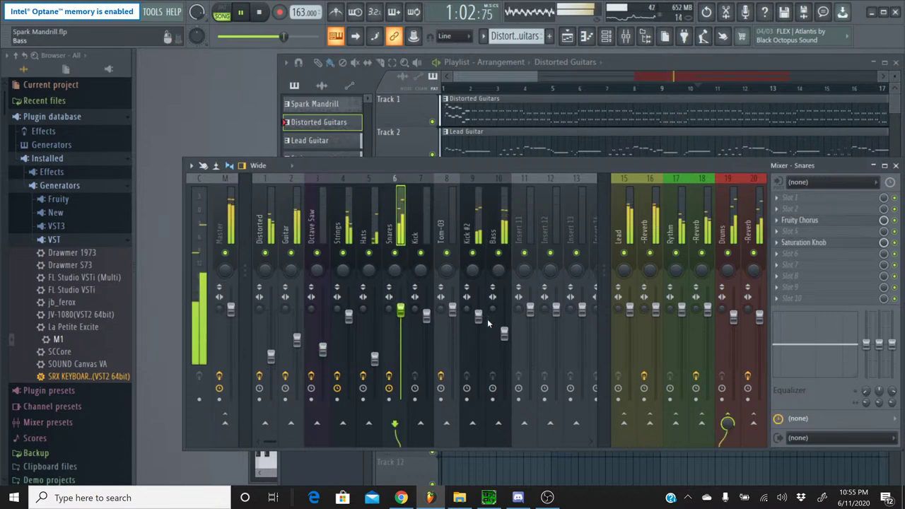
click(472, 226)
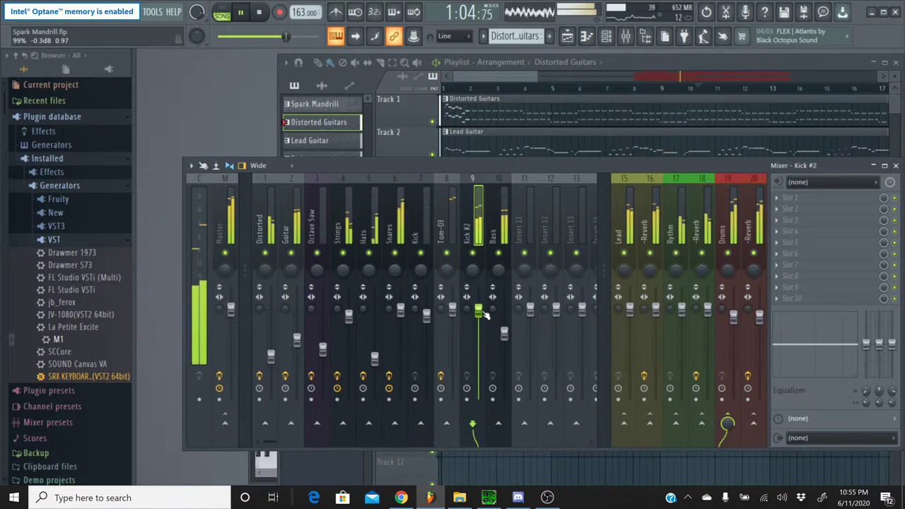
Audition the Snares and Kick #2 tracks soloed during playback, and unsolo the mixer tracks
right_click(394, 255)
right_click(395, 253)
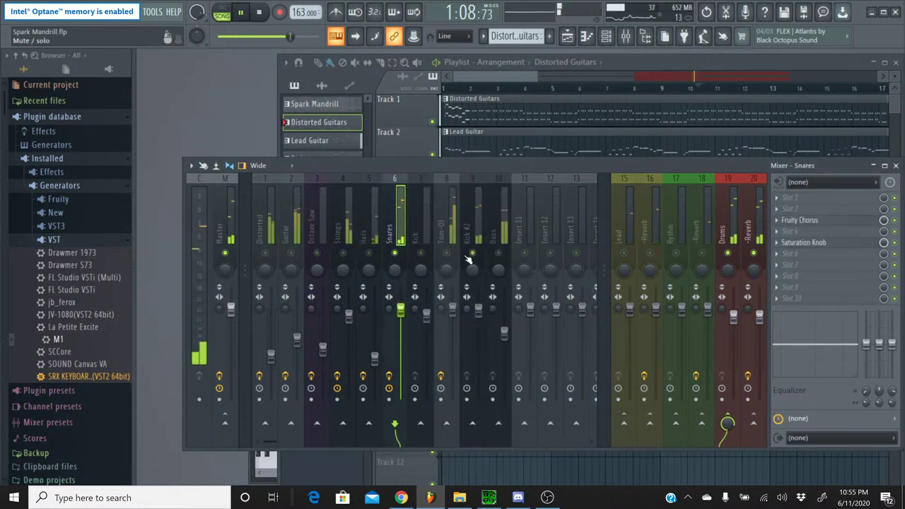
right_click(394, 253)
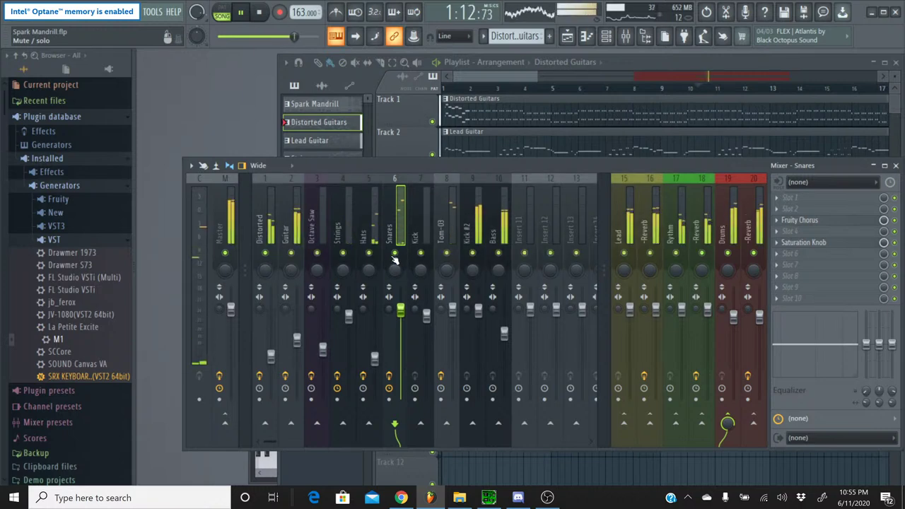
Check the livestream in YouTube Studio, return to FL Studio, and lower the Guitar volume slightly before stopping playback
click(400, 497)
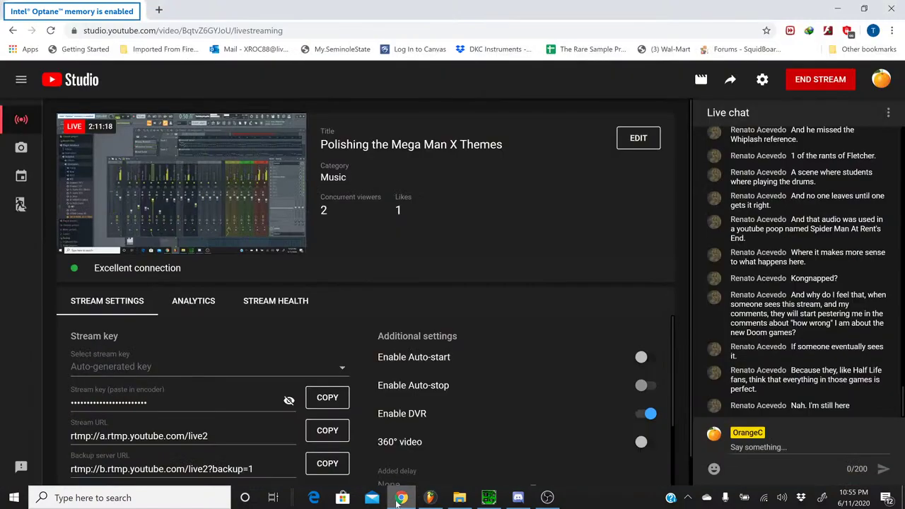
click(400, 498)
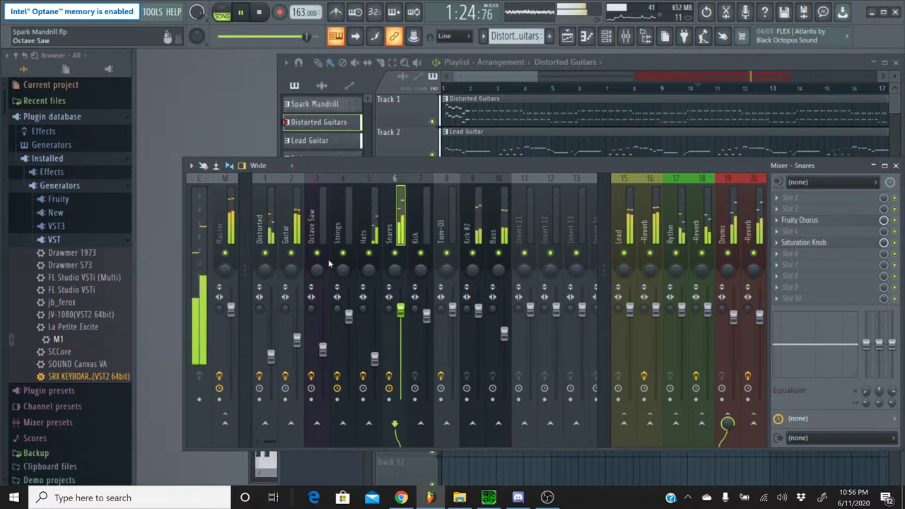
drag(296, 340, 297, 340)
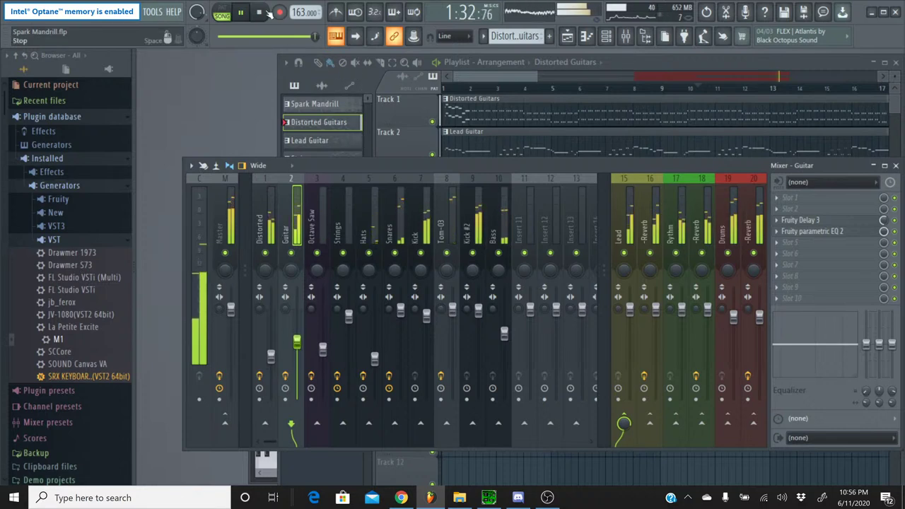
click(267, 12)
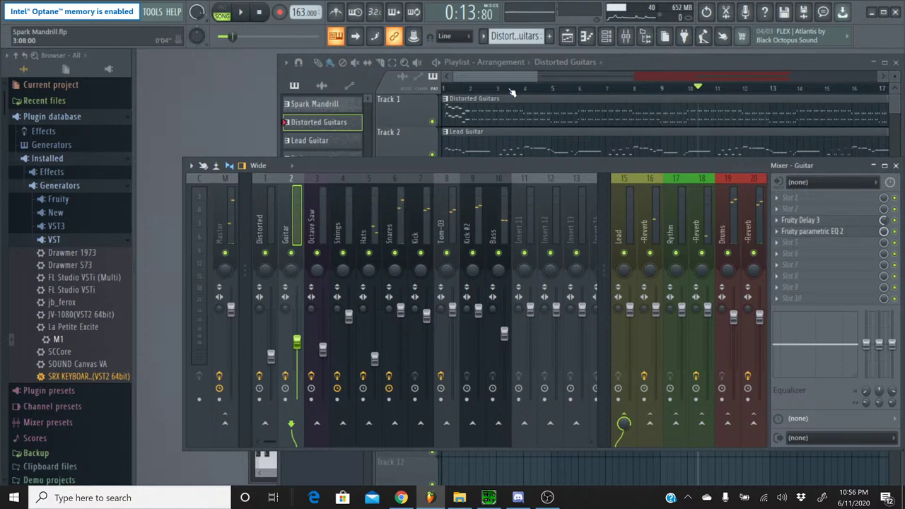
Extend the final Distorted Guitars, Lead Guitar, Percussion and Bass clips past bar 68, and audition the ending from bar 65
drag(515, 77, 826, 80)
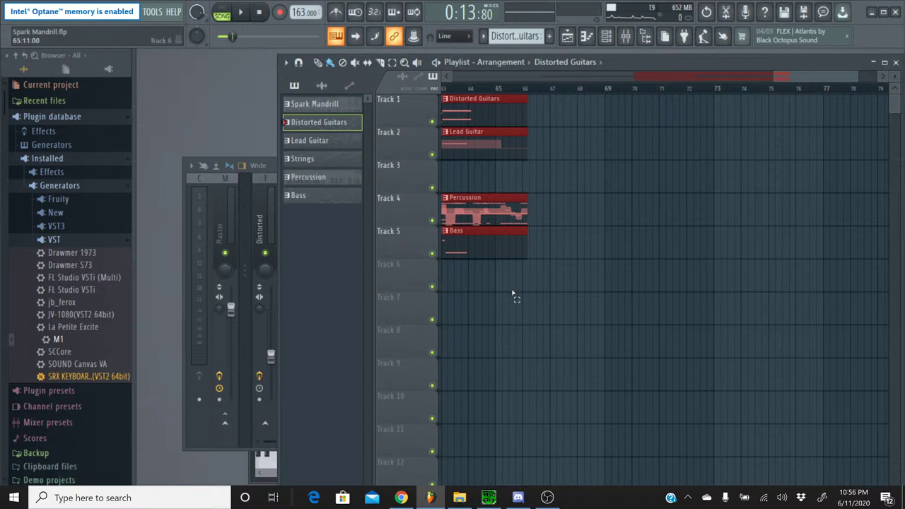
drag(528, 114, 597, 115)
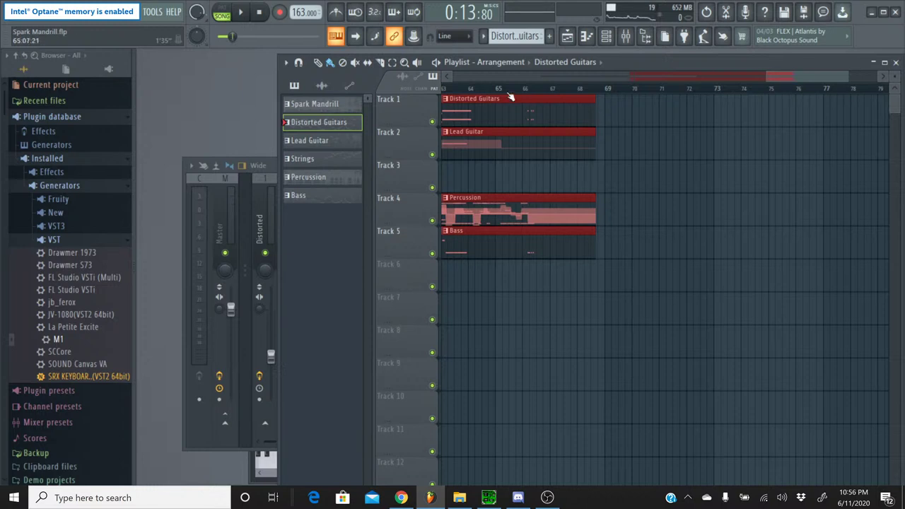
click(509, 89)
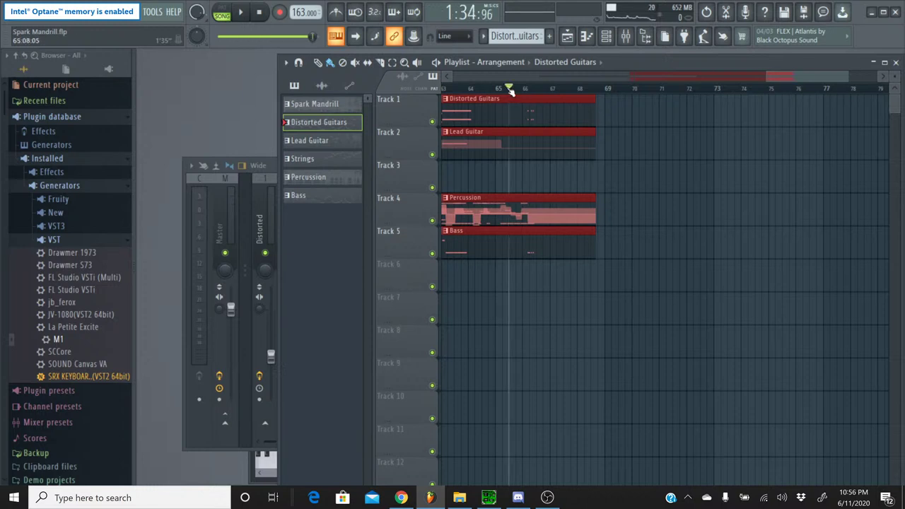
key(space)
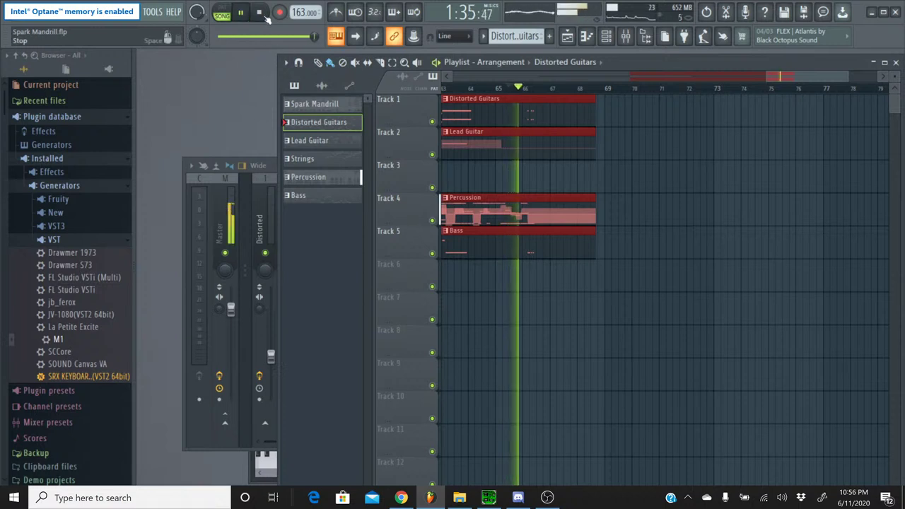
click(260, 12)
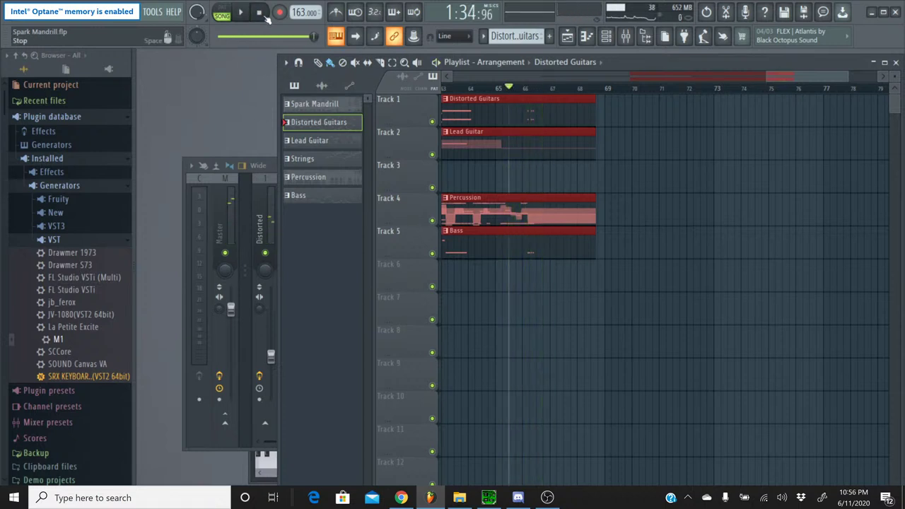
click(259, 13)
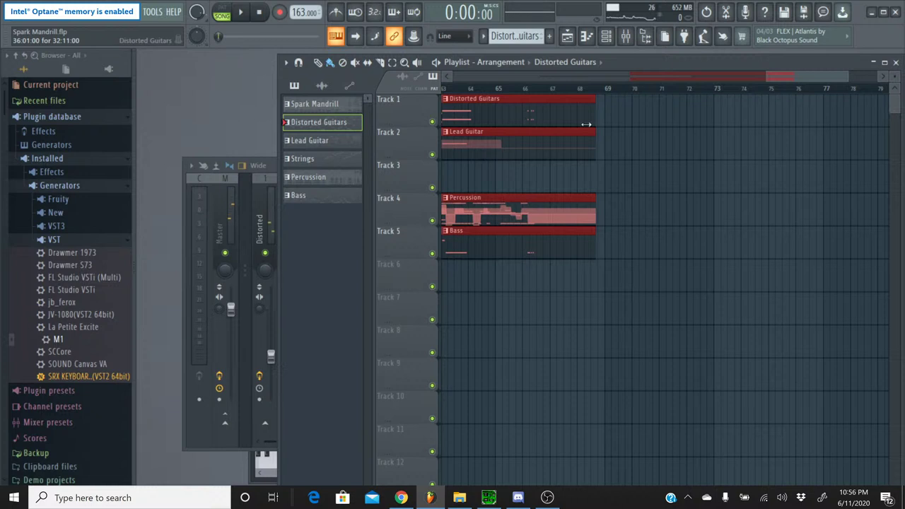
Delete the Distorted channel's notes at bar 36 in its piano roll, and set the playlist playback position to bar 65
click(606, 36)
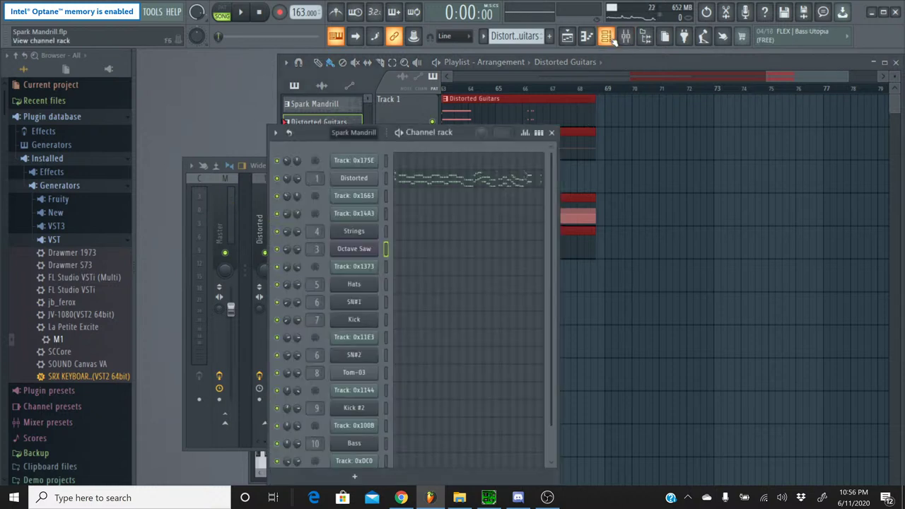
scroll(514, 185, down, 1)
scroll(514, 185, up, 1)
click(520, 183)
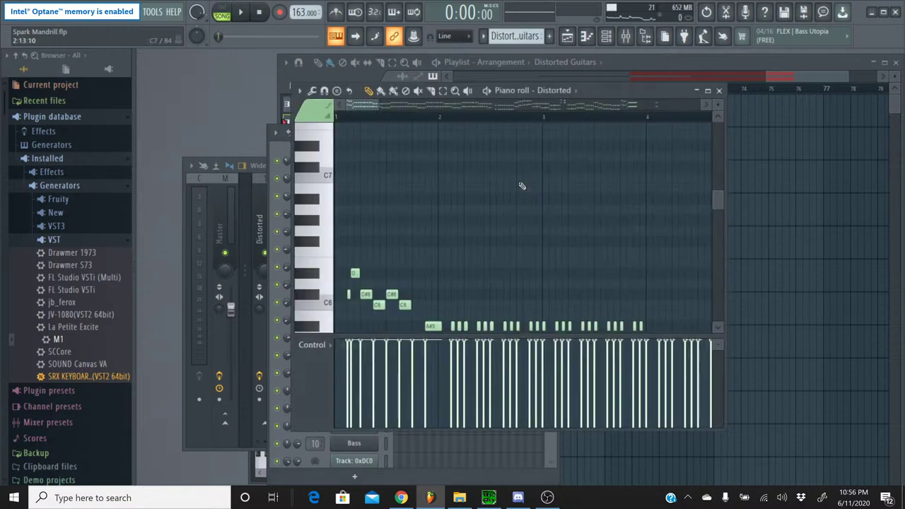
drag(385, 105, 657, 113)
scroll(552, 212, down, 5)
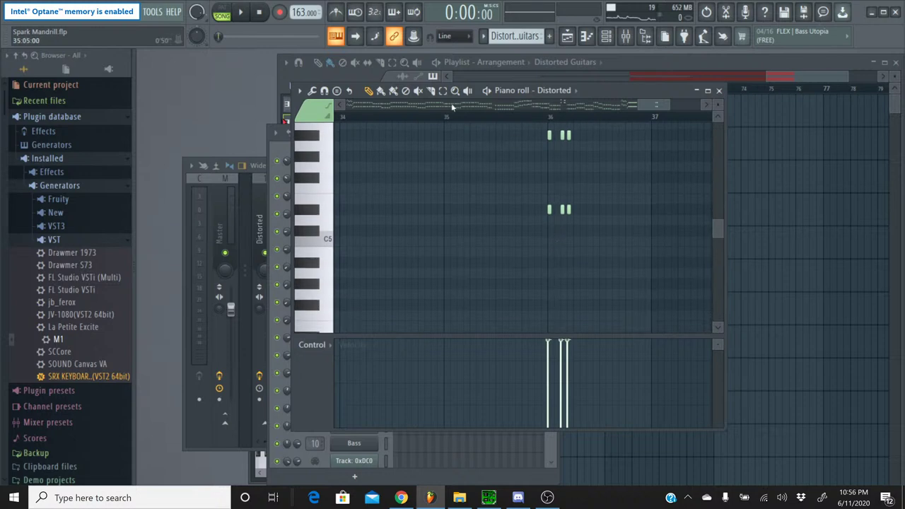
drag(599, 227, 532, 136)
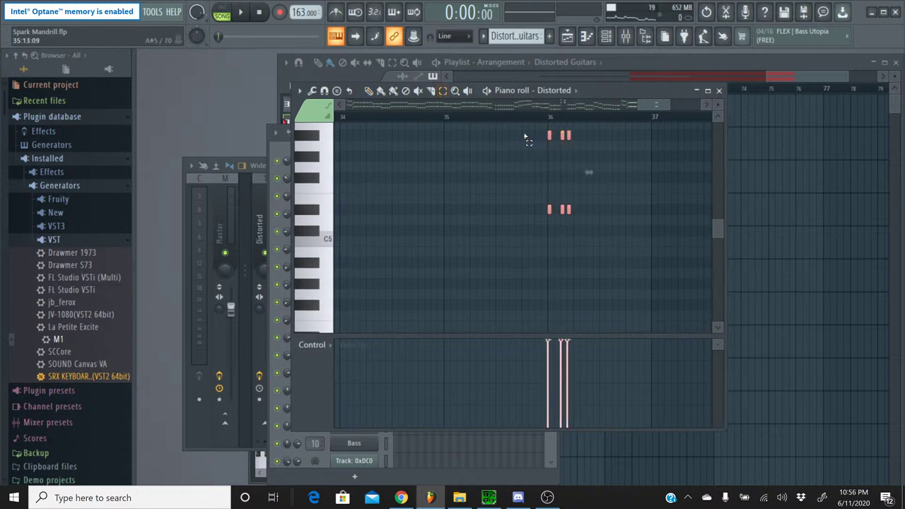
key(Delete)
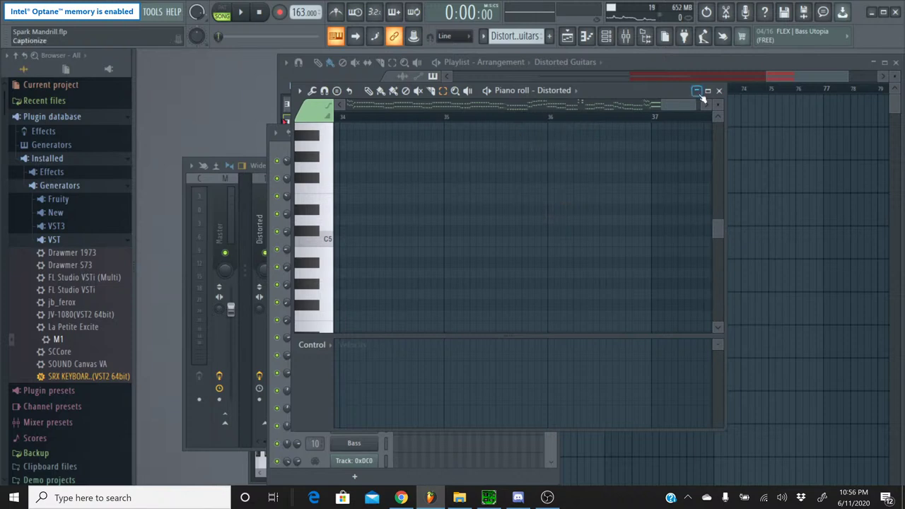
click(719, 91)
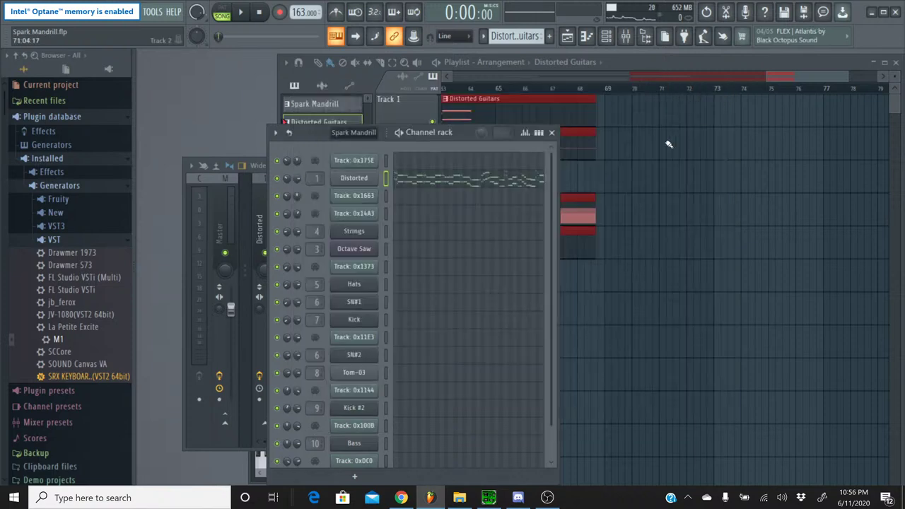
click(498, 89)
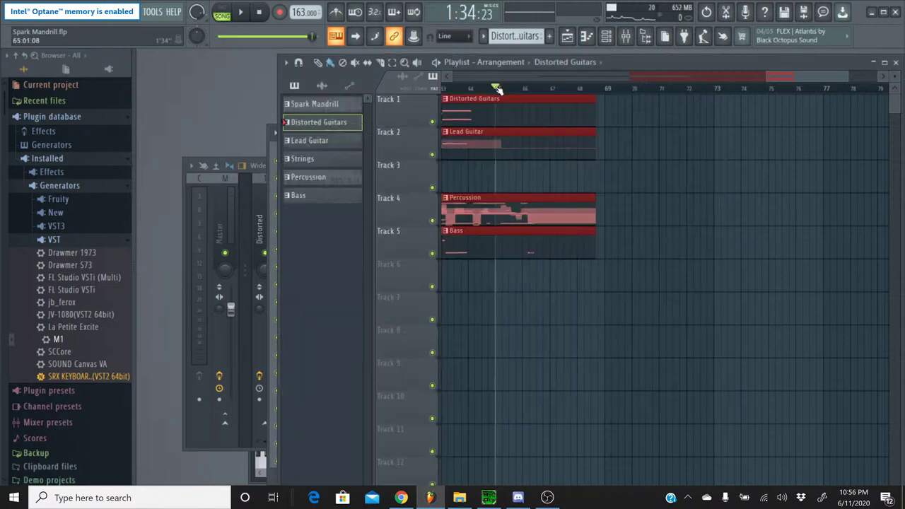
click(518, 496)
click(518, 497)
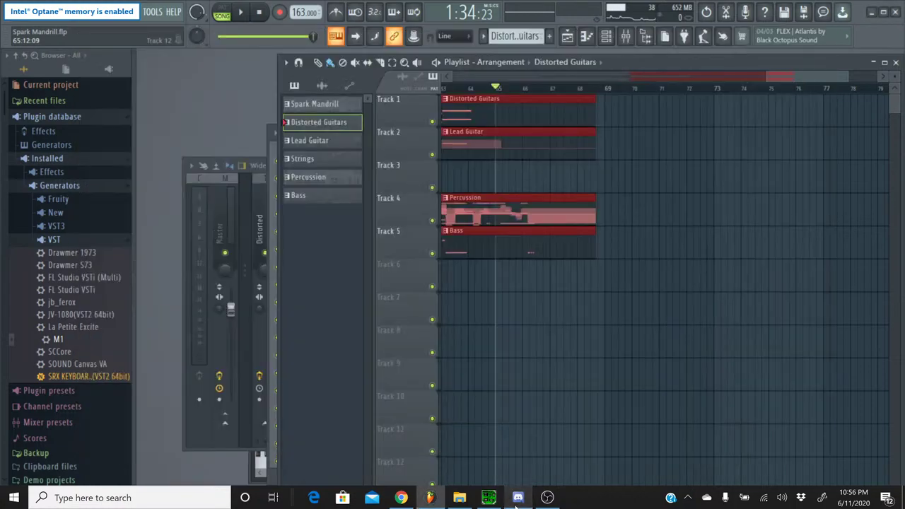
click(519, 497)
click(518, 497)
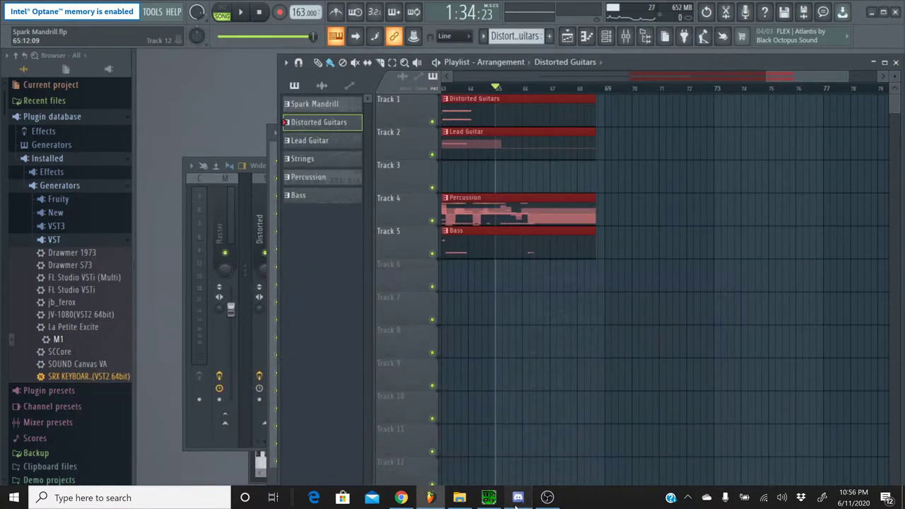
Return the song position to the beginning and briefly audition the opening bars before stopping playback
click(518, 497)
click(518, 497)
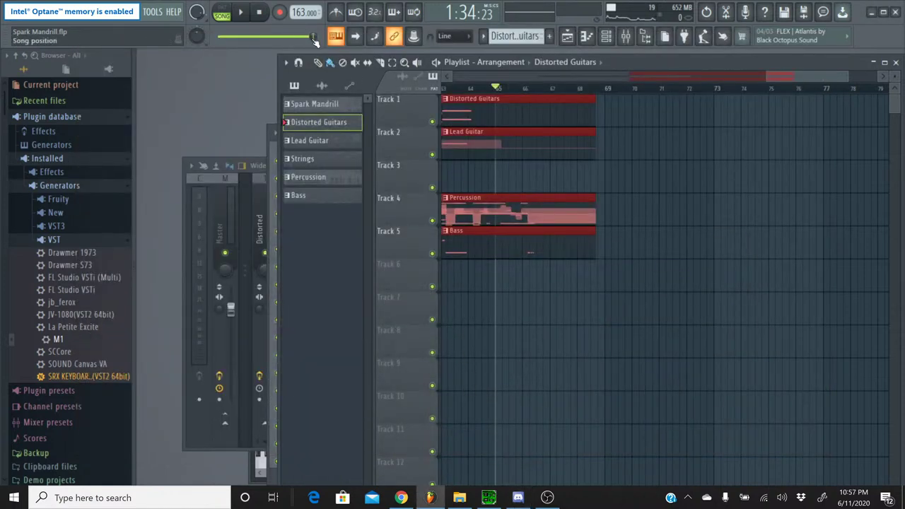
drag(315, 40, 218, 36)
click(240, 12)
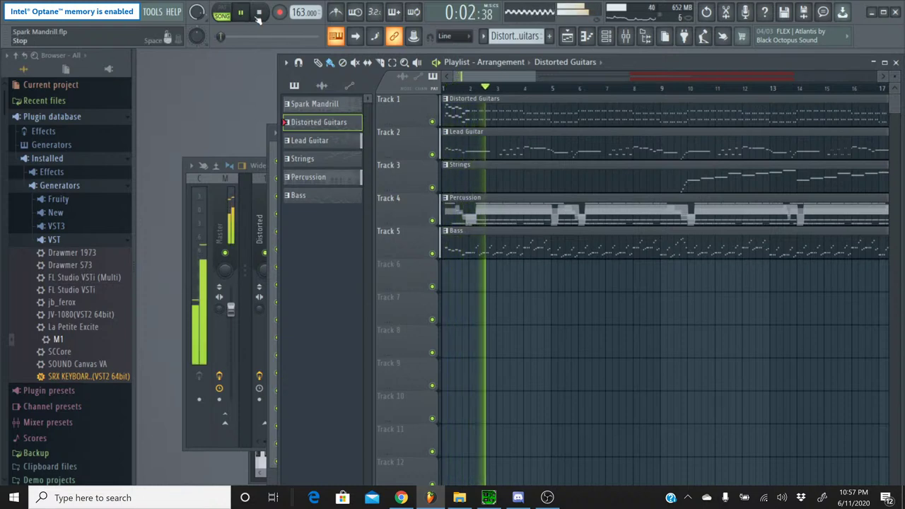
click(259, 16)
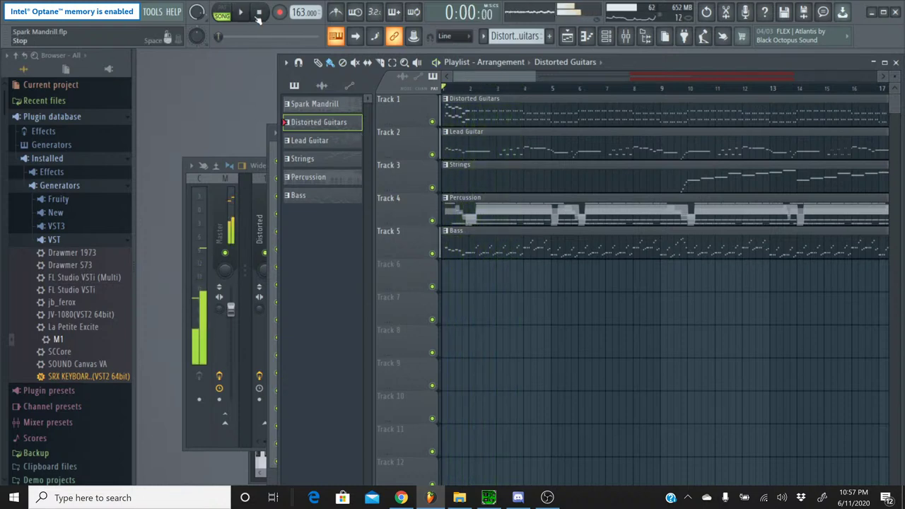
Look over the arrangement from its final bars back to bar 1, and check the livestream chat in YouTube Studio
key(ctrl+a)
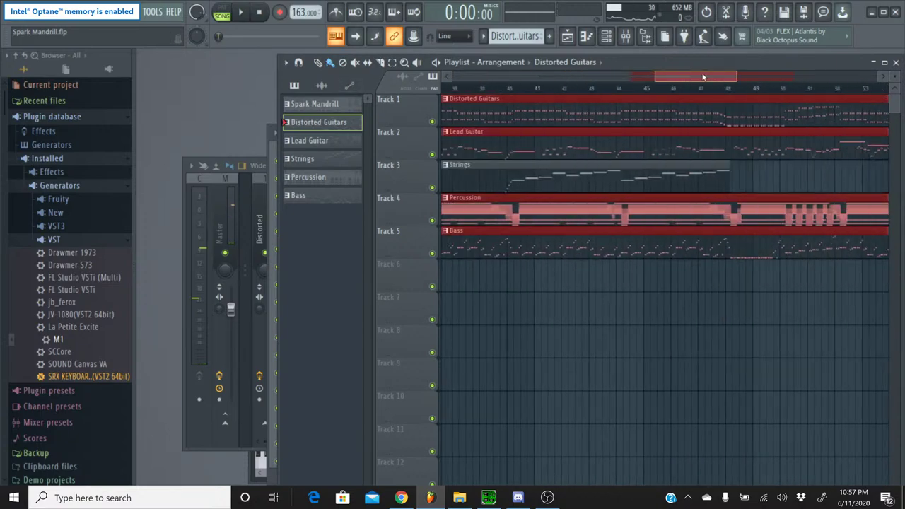
scroll(448, 486, right, 10)
click(402, 498)
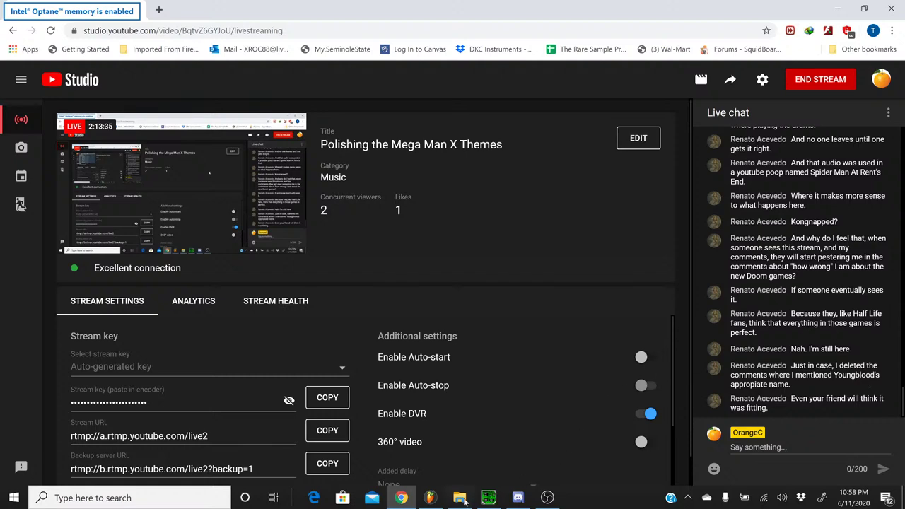
click(429, 498)
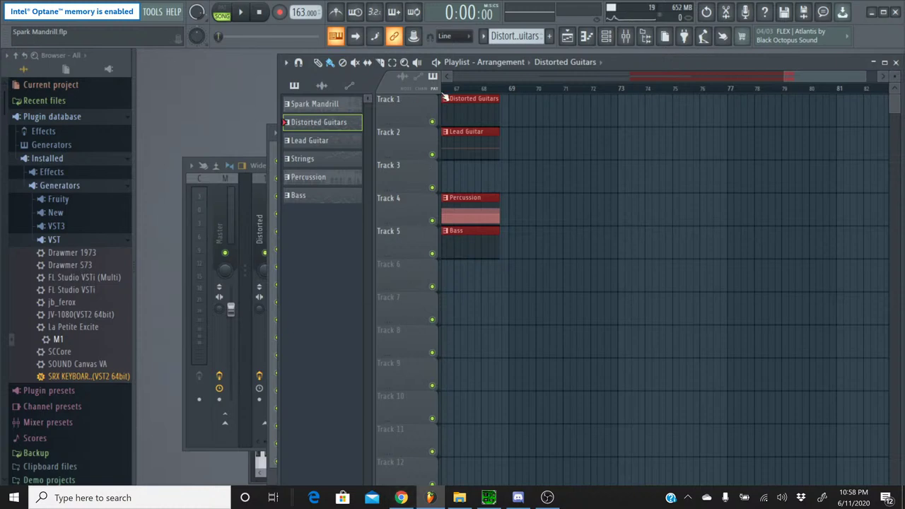
drag(808, 76, 371, 83)
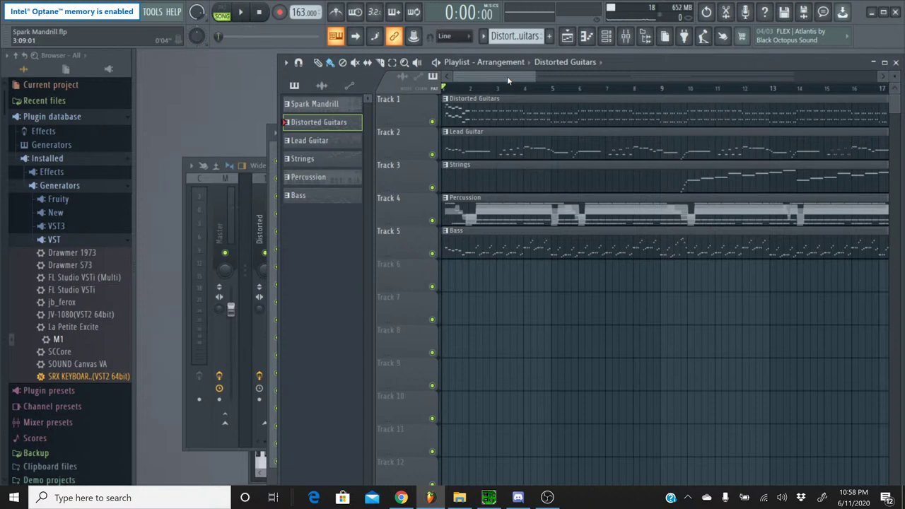
drag(507, 76, 429, 78)
mouse_move(468, 76)
mouse_down()
mouse_move(838, 79)
mouse_move(459, 91)
mouse_up()
click(401, 498)
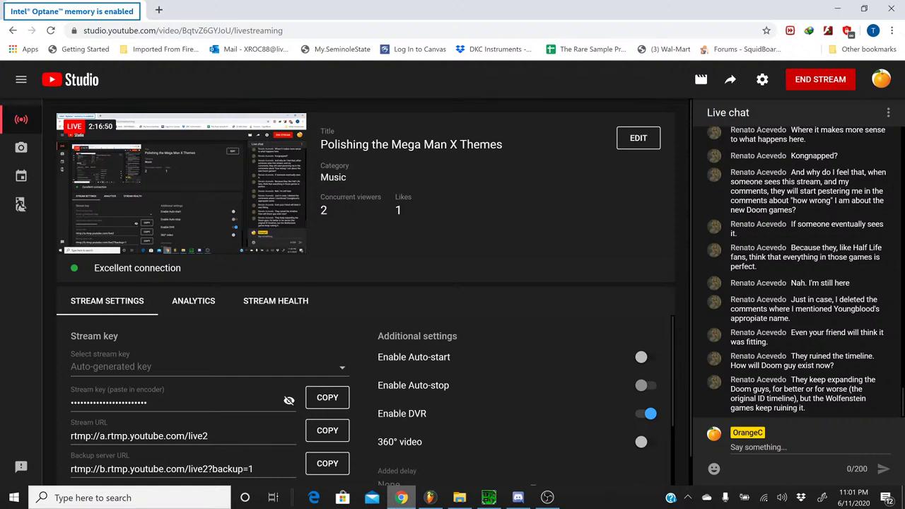
click(429, 498)
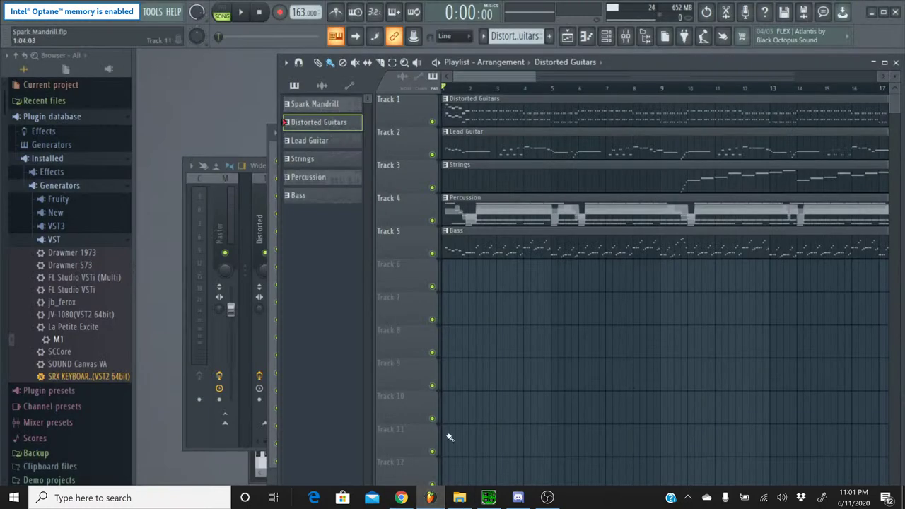
Save the project and show the mixer, and check the livestream chat in YouTube Studio before returning to FL Studio
click(14, 18)
click(29, 66)
click(625, 39)
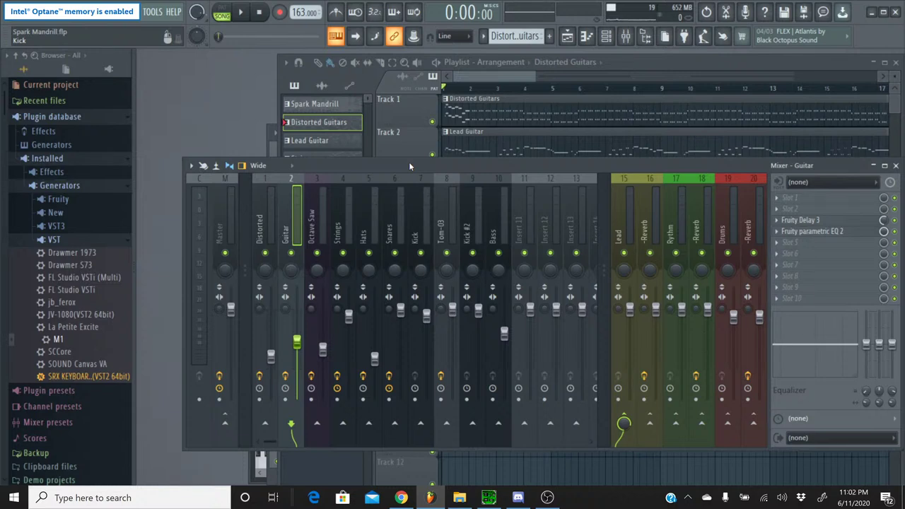
click(402, 498)
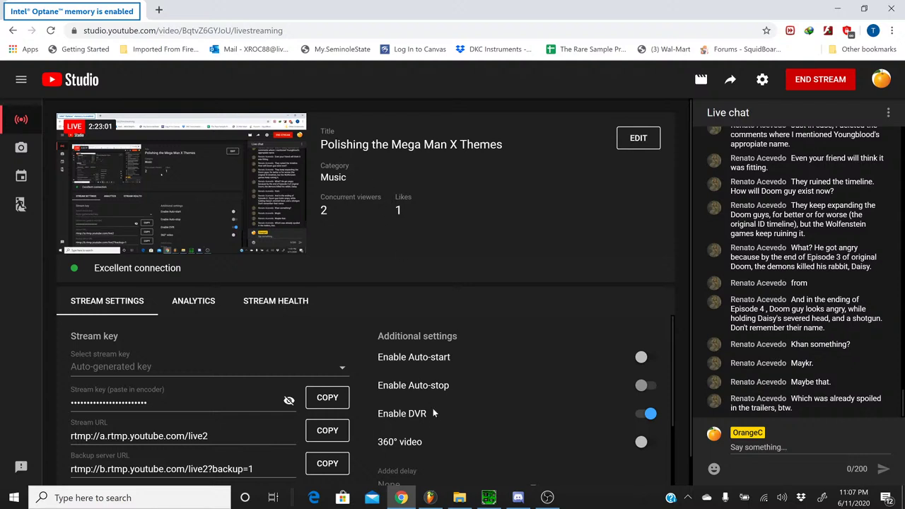
click(430, 497)
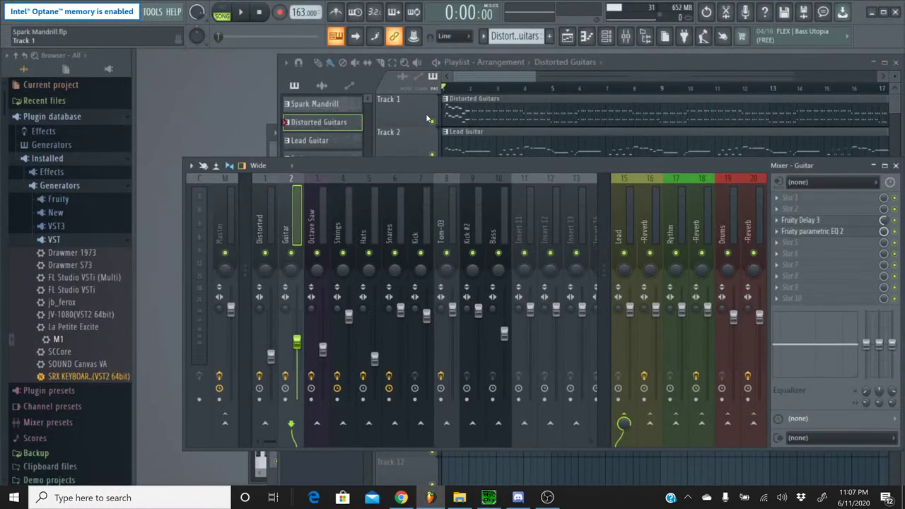
Move the mixer lower so the first playlist tracks stay uncovered, and play the song from the start with the mixer in front
drag(403, 163, 397, 236)
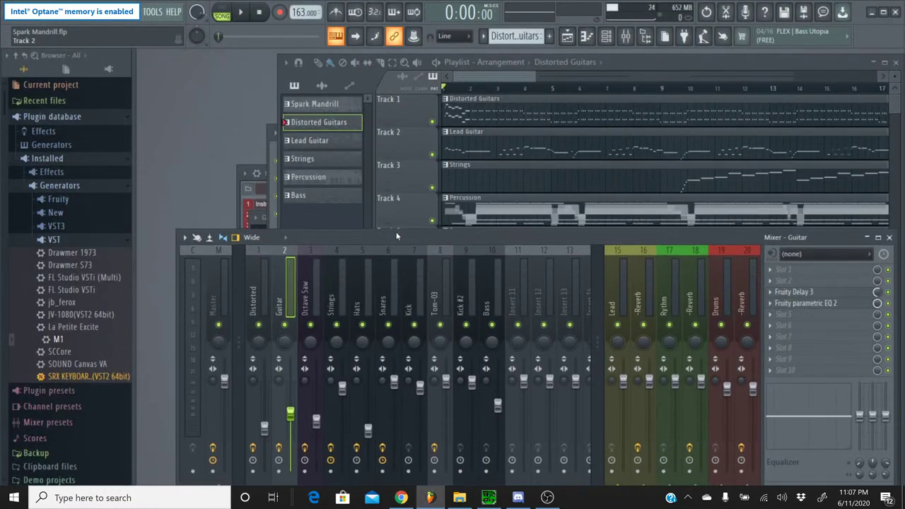
click(478, 73)
click(241, 12)
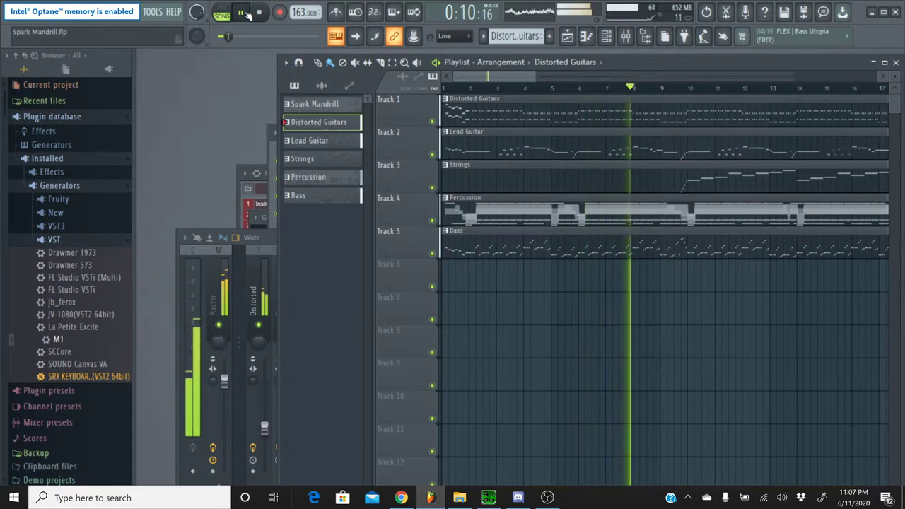
click(607, 36)
click(606, 37)
click(625, 36)
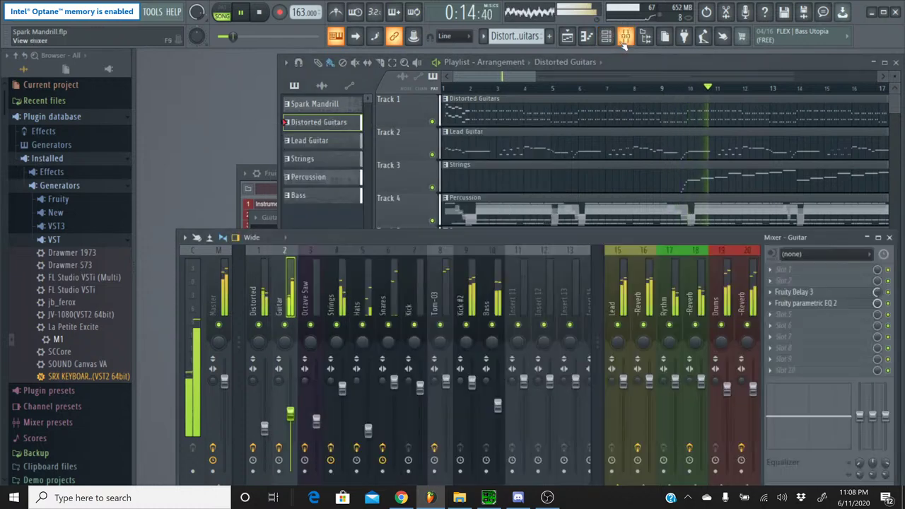
Inspect the TSAR-1R Reverb settings on the Lead and Rythm reverb mixer tracks during playback
click(622, 289)
click(643, 289)
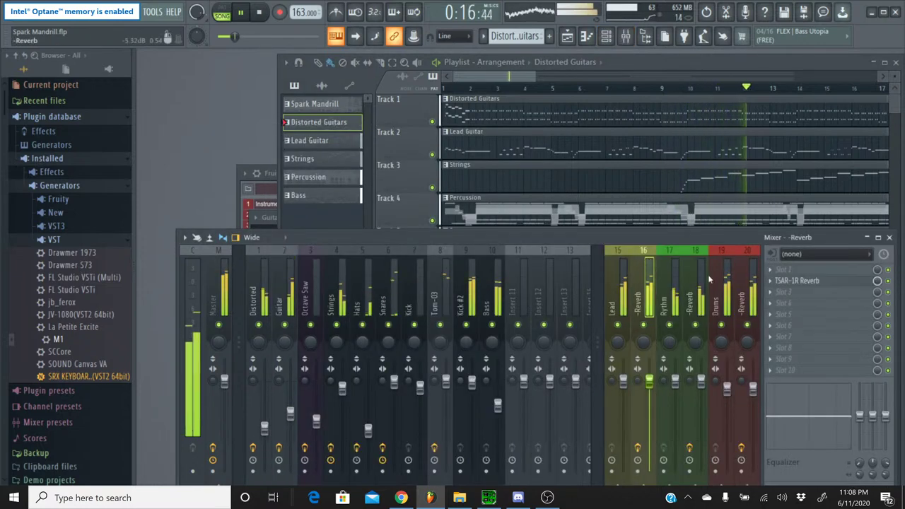
click(813, 282)
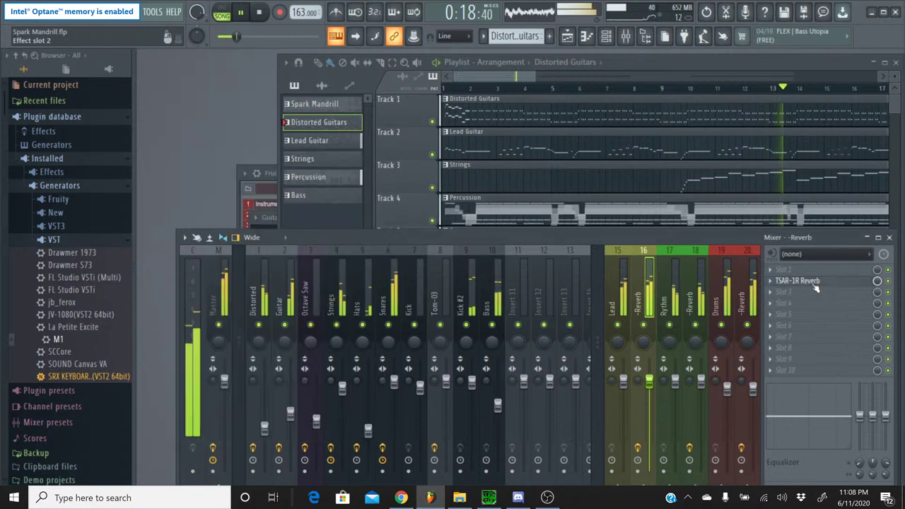
click(813, 282)
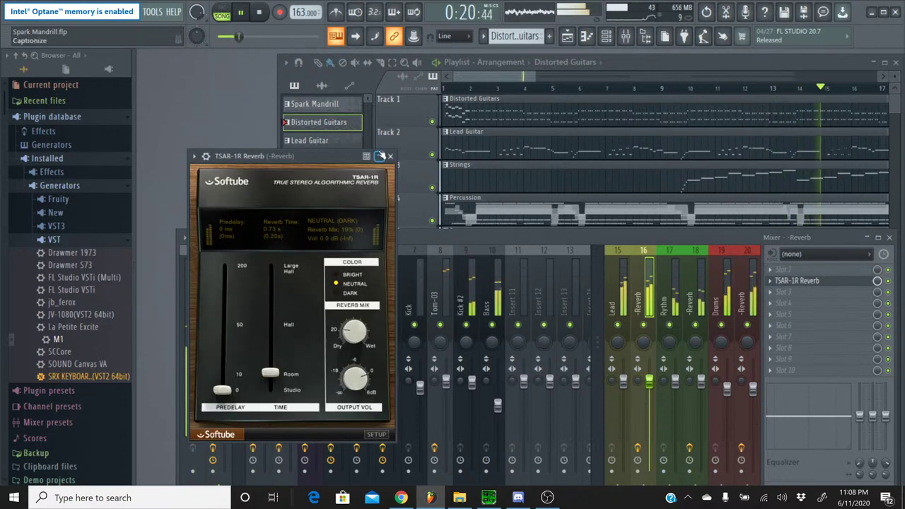
click(806, 280)
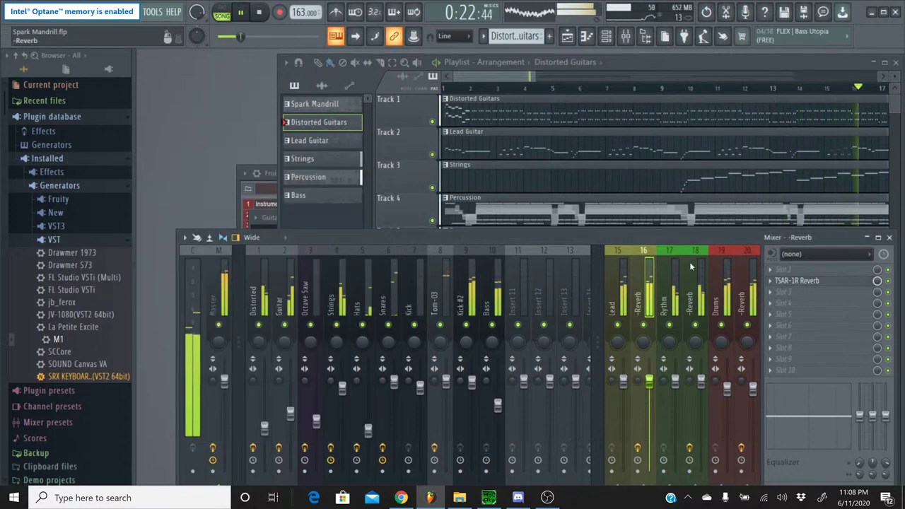
click(700, 286)
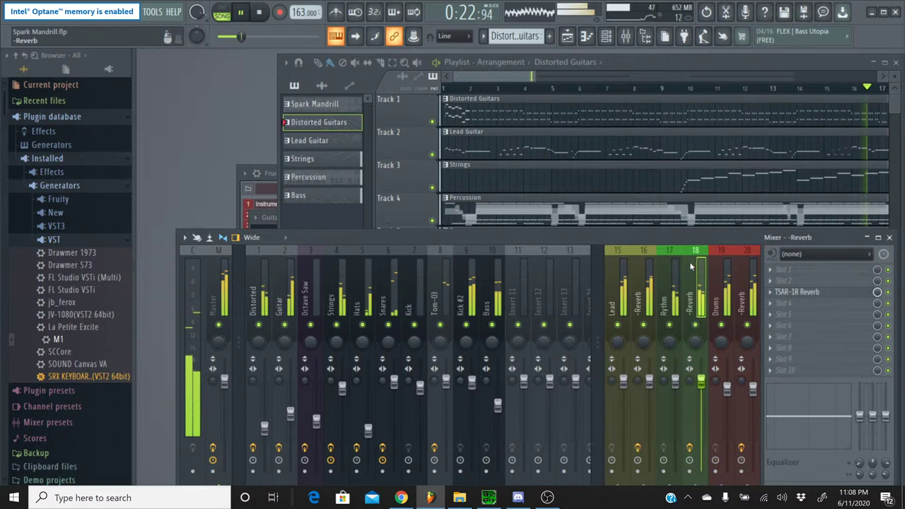
click(806, 292)
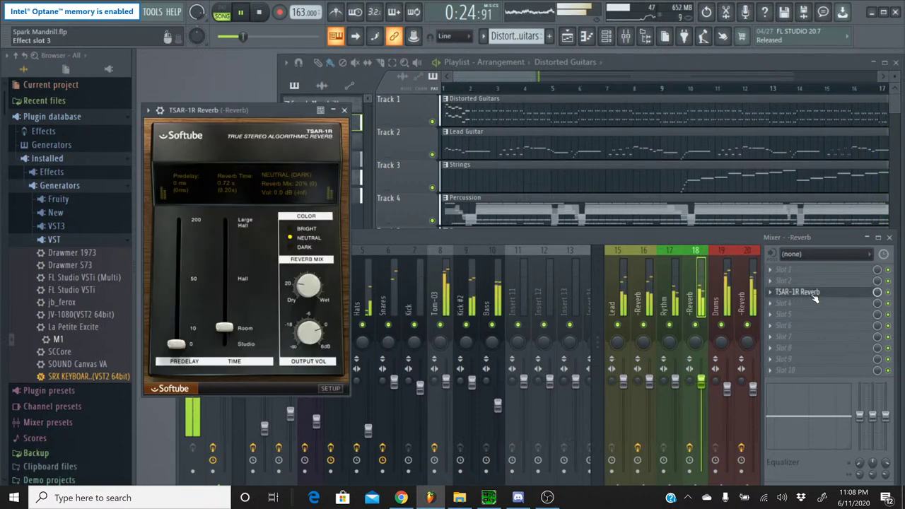
click(344, 110)
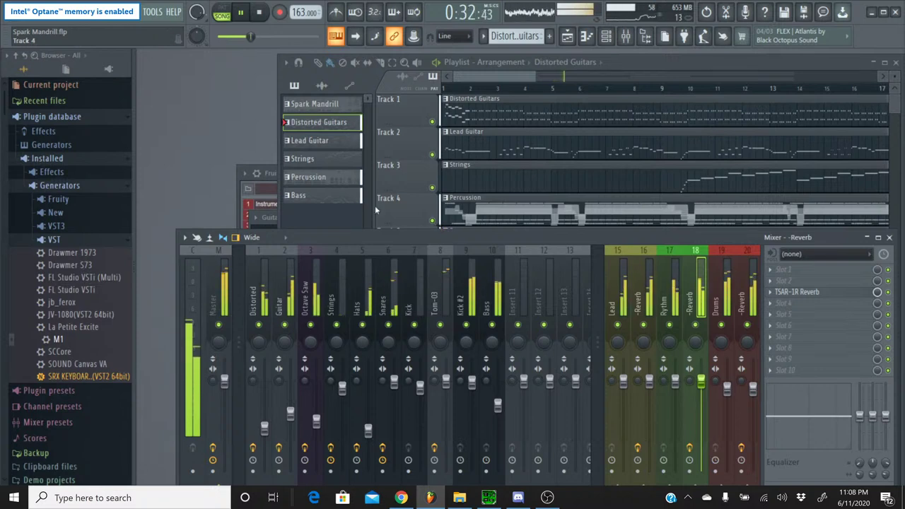
Lower the Octave Saw volume slightly, stop playback at the song's end, and check the livestream in YouTube Studio
mouse_move(315, 436)
mouse_down()
mouse_move(316, 425)
mouse_move(319, 437)
mouse_up()
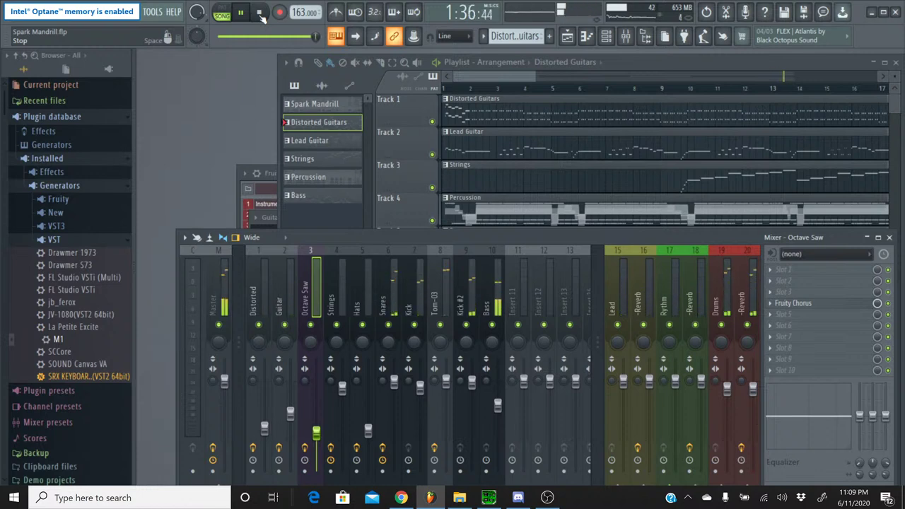
click(260, 14)
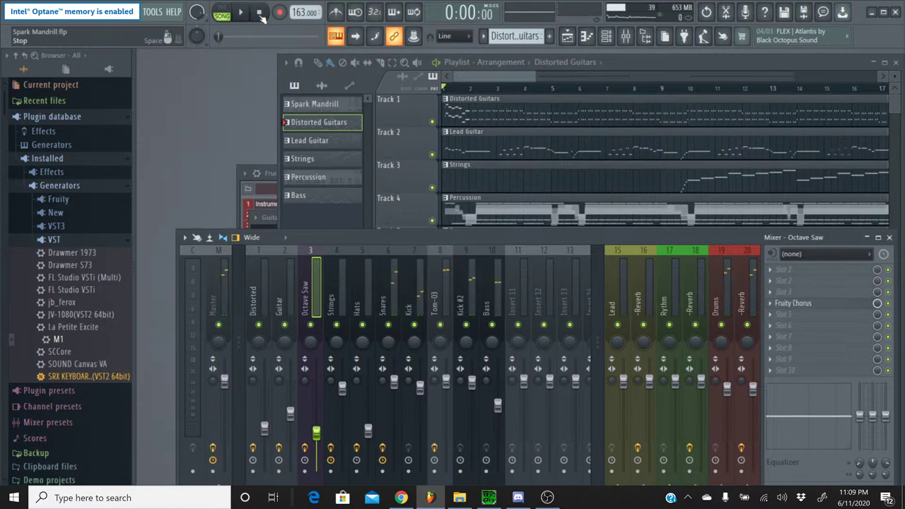
click(401, 497)
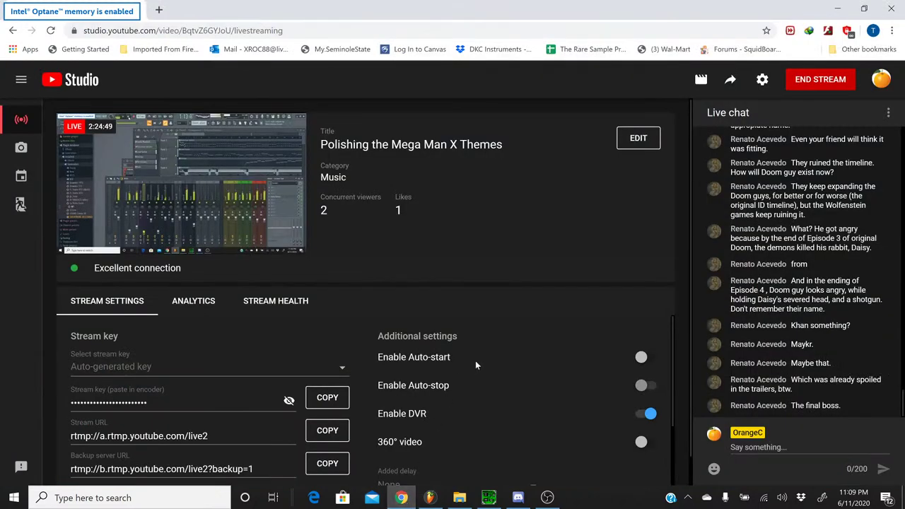
click(426, 498)
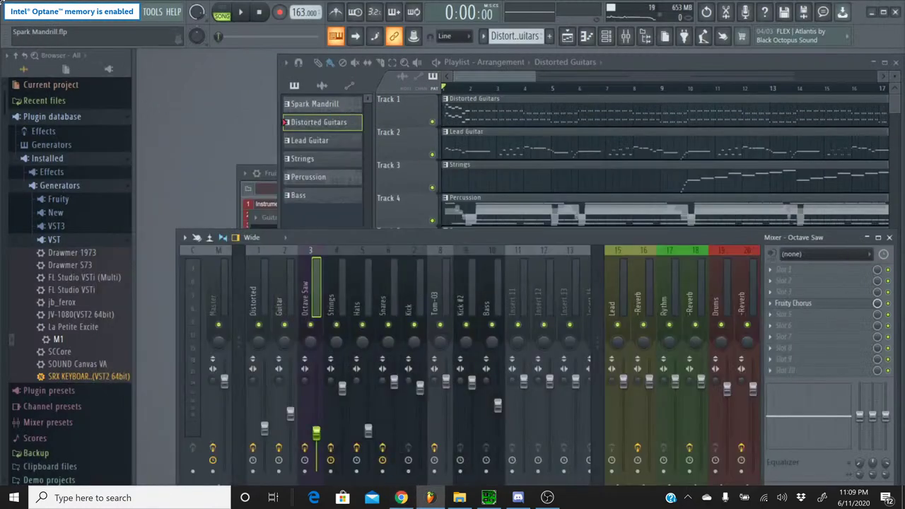
Save the Spark Mandrill project with the adjusted Octave Saw level
click(15, 11)
click(32, 62)
click(15, 11)
click(6, 12)
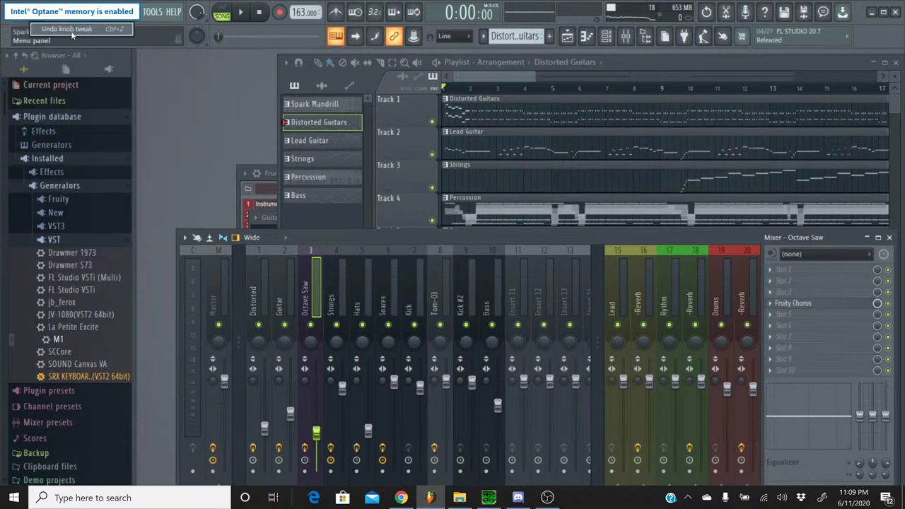
Export the song as Spark Mandrill.mp3 in the X1 folder, replacing the existing file, and close the Fruity LSD window
click(14, 11)
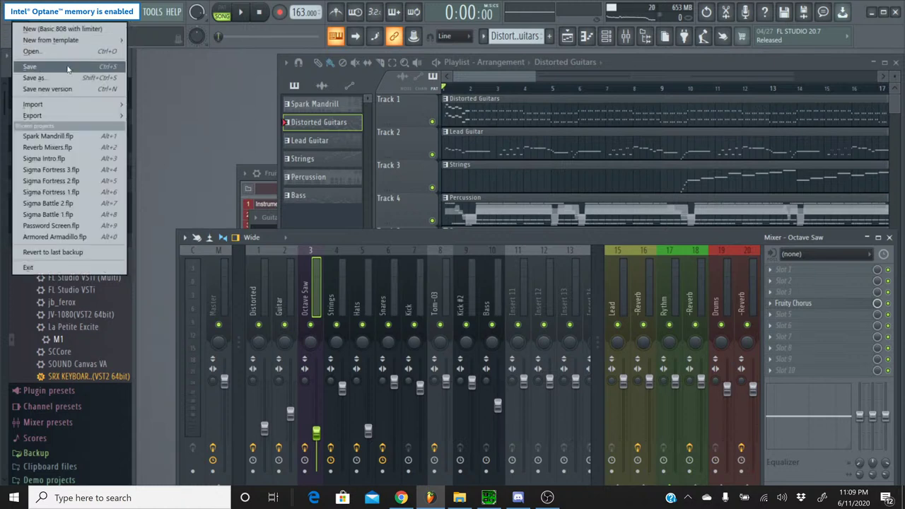
mouse_move(92, 111)
click(169, 135)
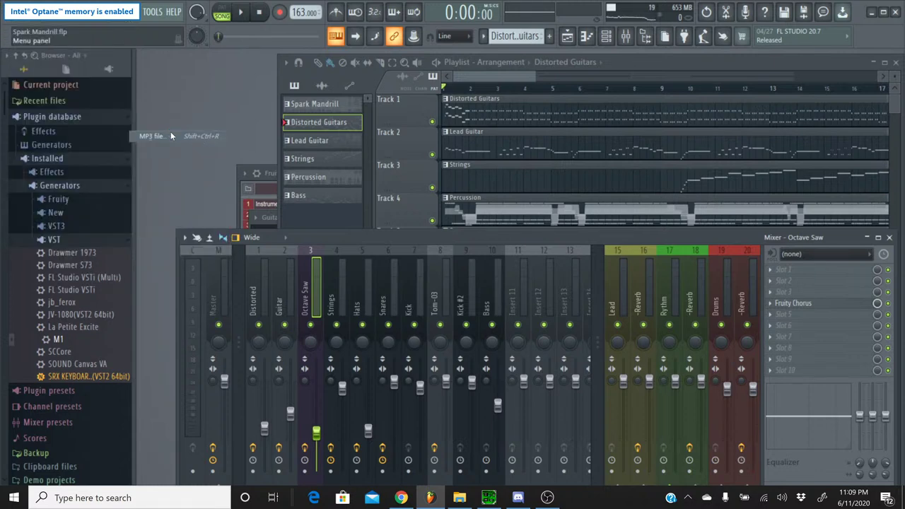
click(398, 308)
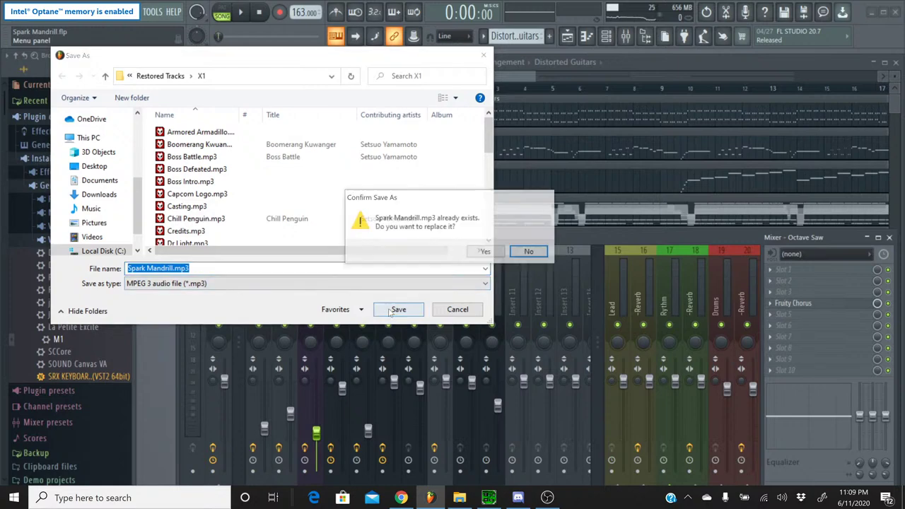
click(485, 252)
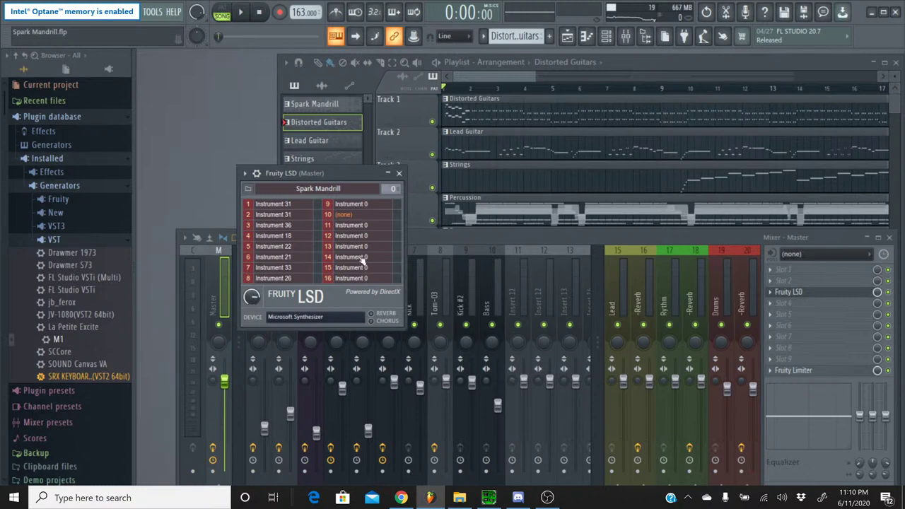
click(398, 172)
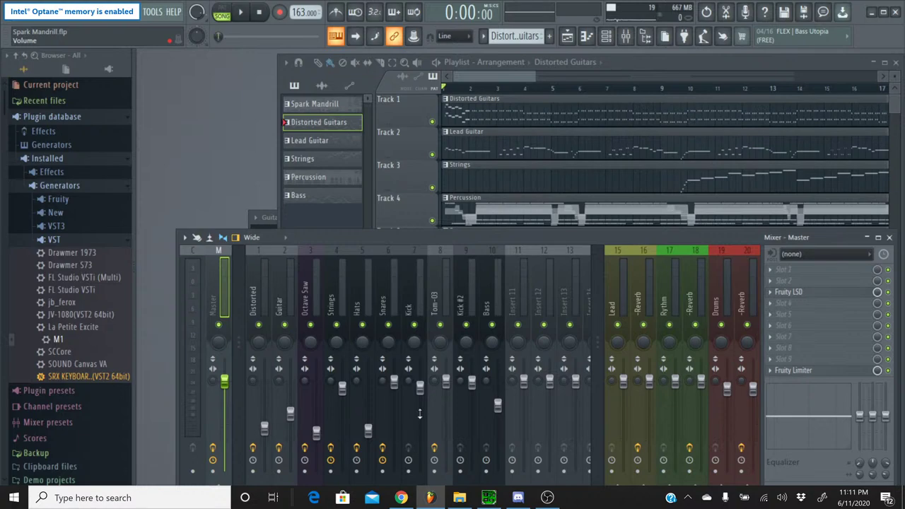
Check the livestream chat in YouTube Studio, and export the FL Studio song as Spark Mandrill.flac in the X1 folder, replacing the existing file
click(401, 497)
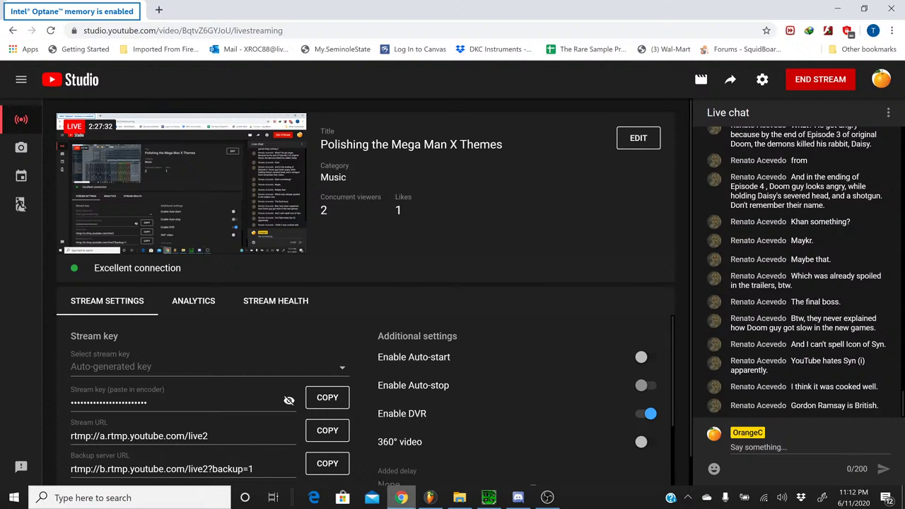
click(400, 497)
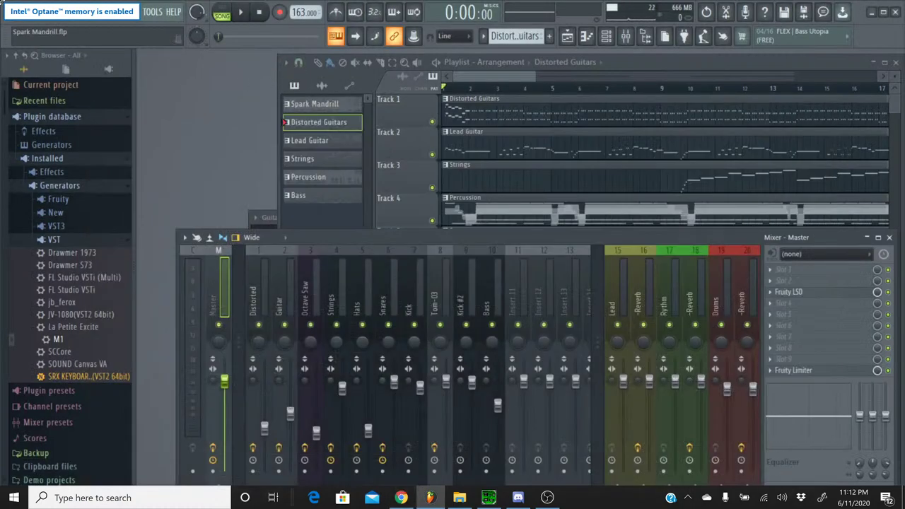
click(14, 25)
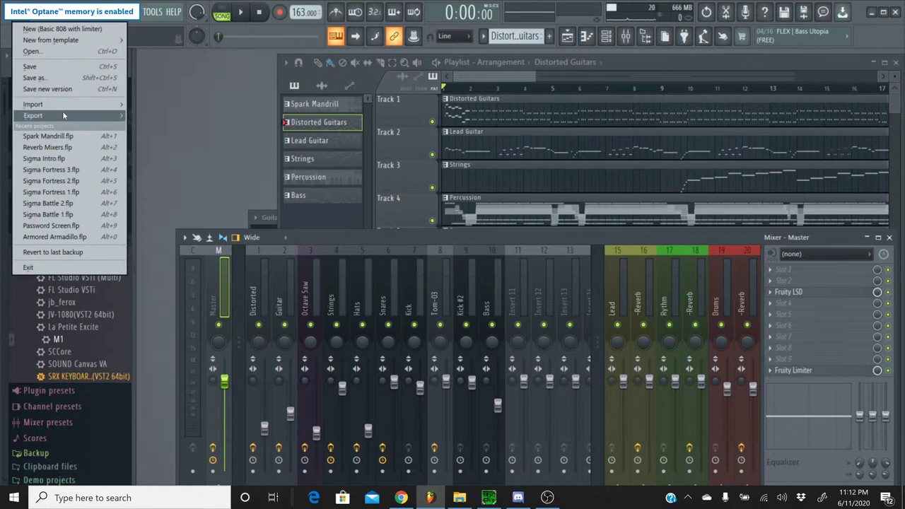
mouse_move(62, 114)
click(174, 157)
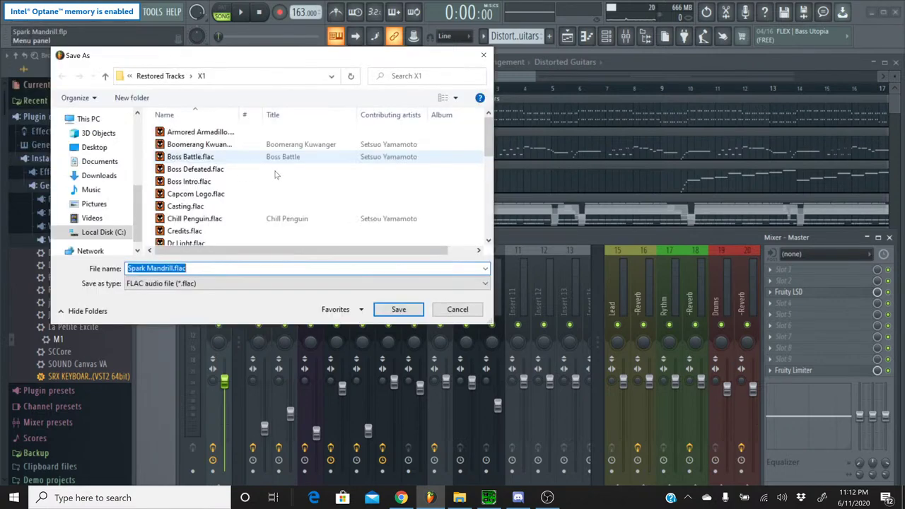
click(398, 308)
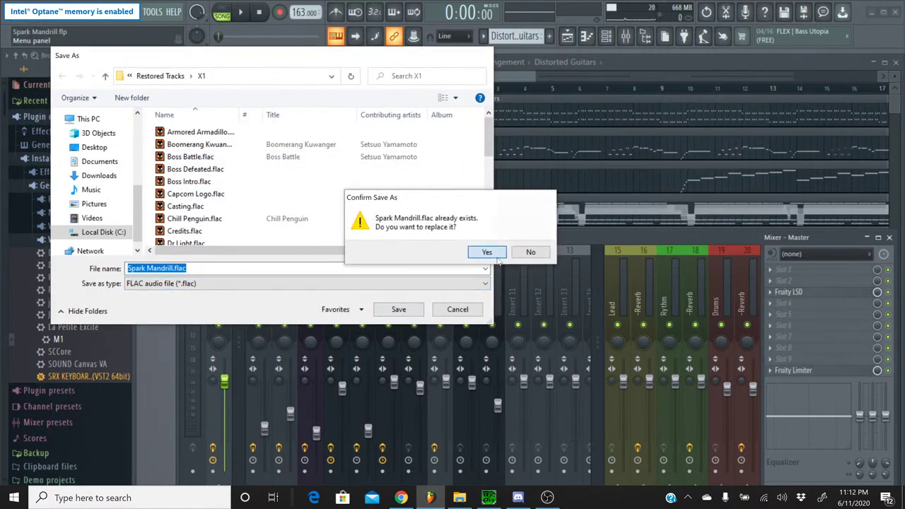
click(487, 251)
click(540, 408)
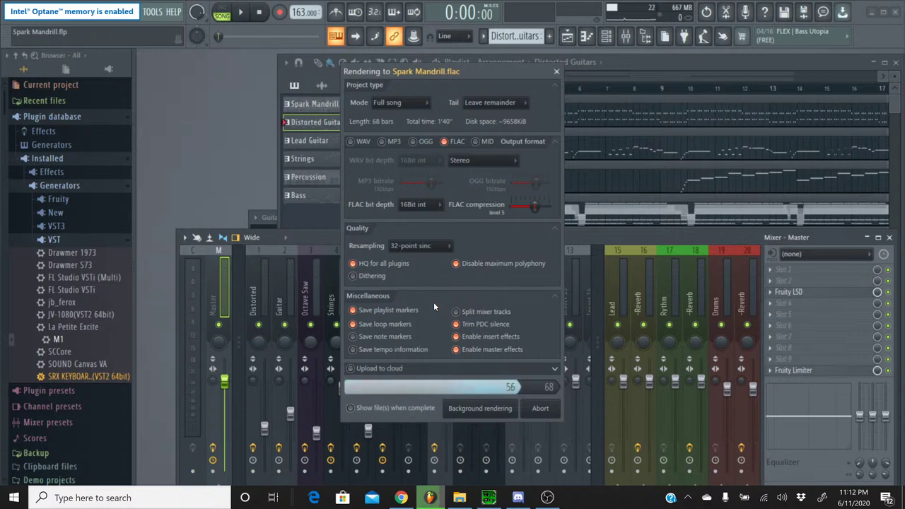
Switch to YouTube Studio in Chrome and end the "Polishing the Mega Man X Themes" livestream
click(410, 500)
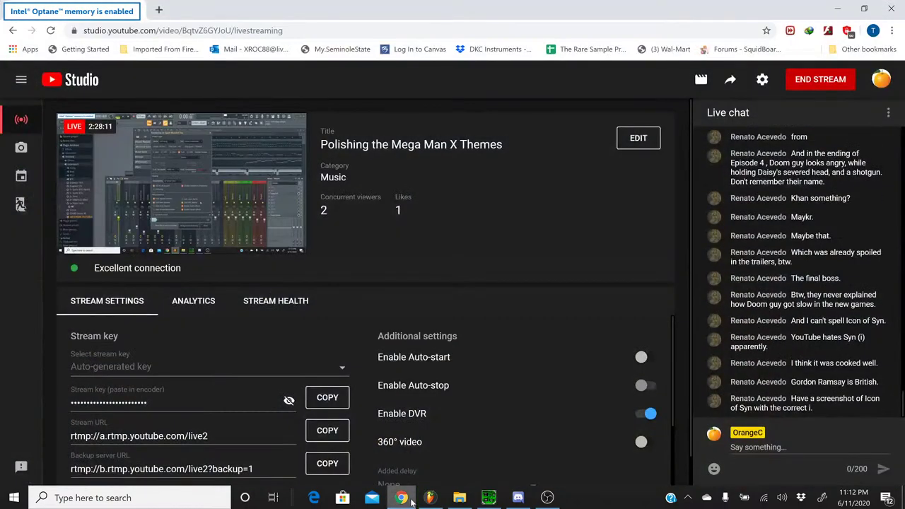
click(429, 498)
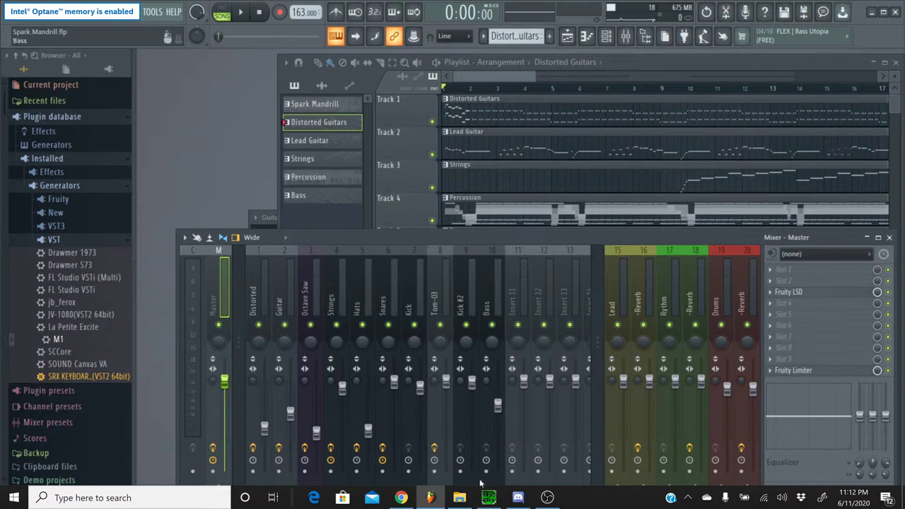
click(402, 498)
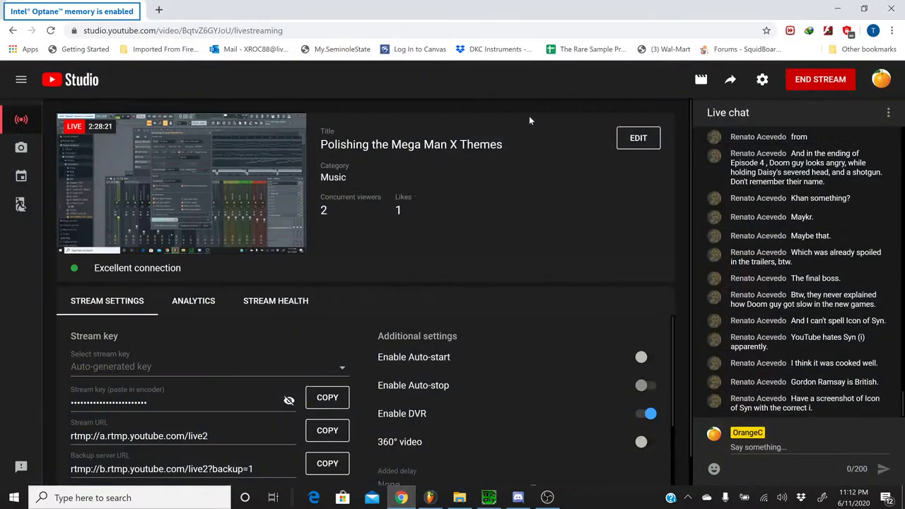
click(795, 81)
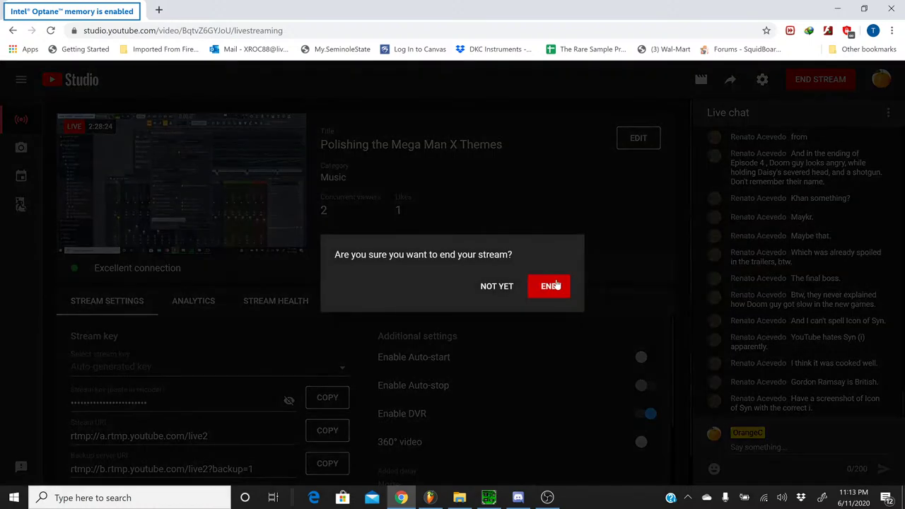
click(555, 283)
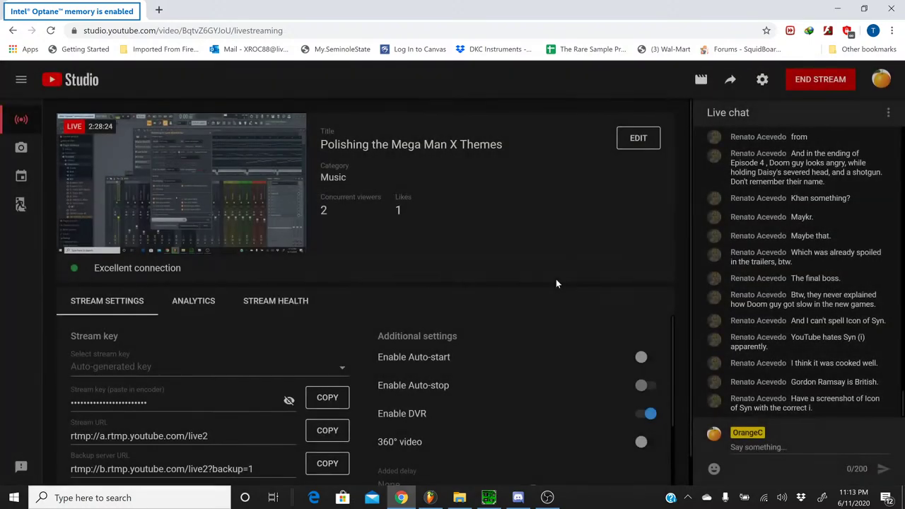